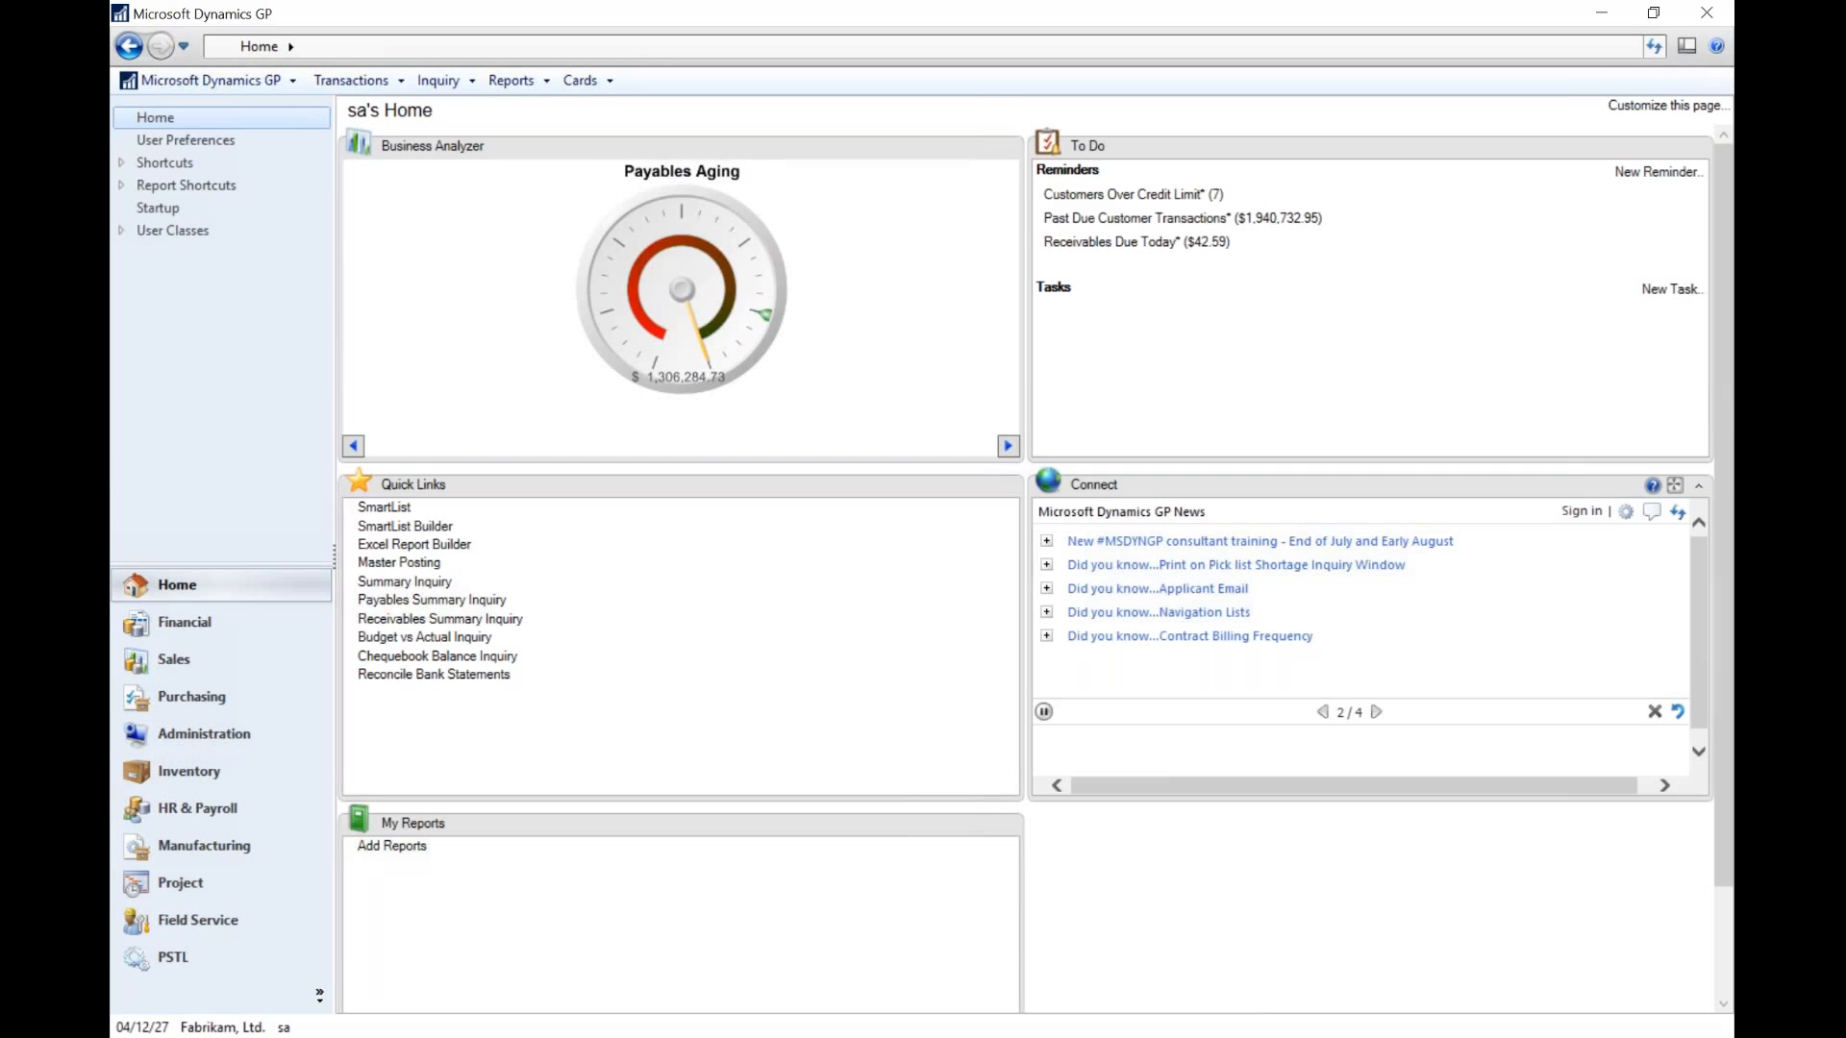
# - Open the Model workbook from the Webinar folder in Excel, review the selling expense budget analysis, and return to Dynamics GP
pyautogui.hotkey('alt', 'Tab')
pyautogui.click(567, 362)
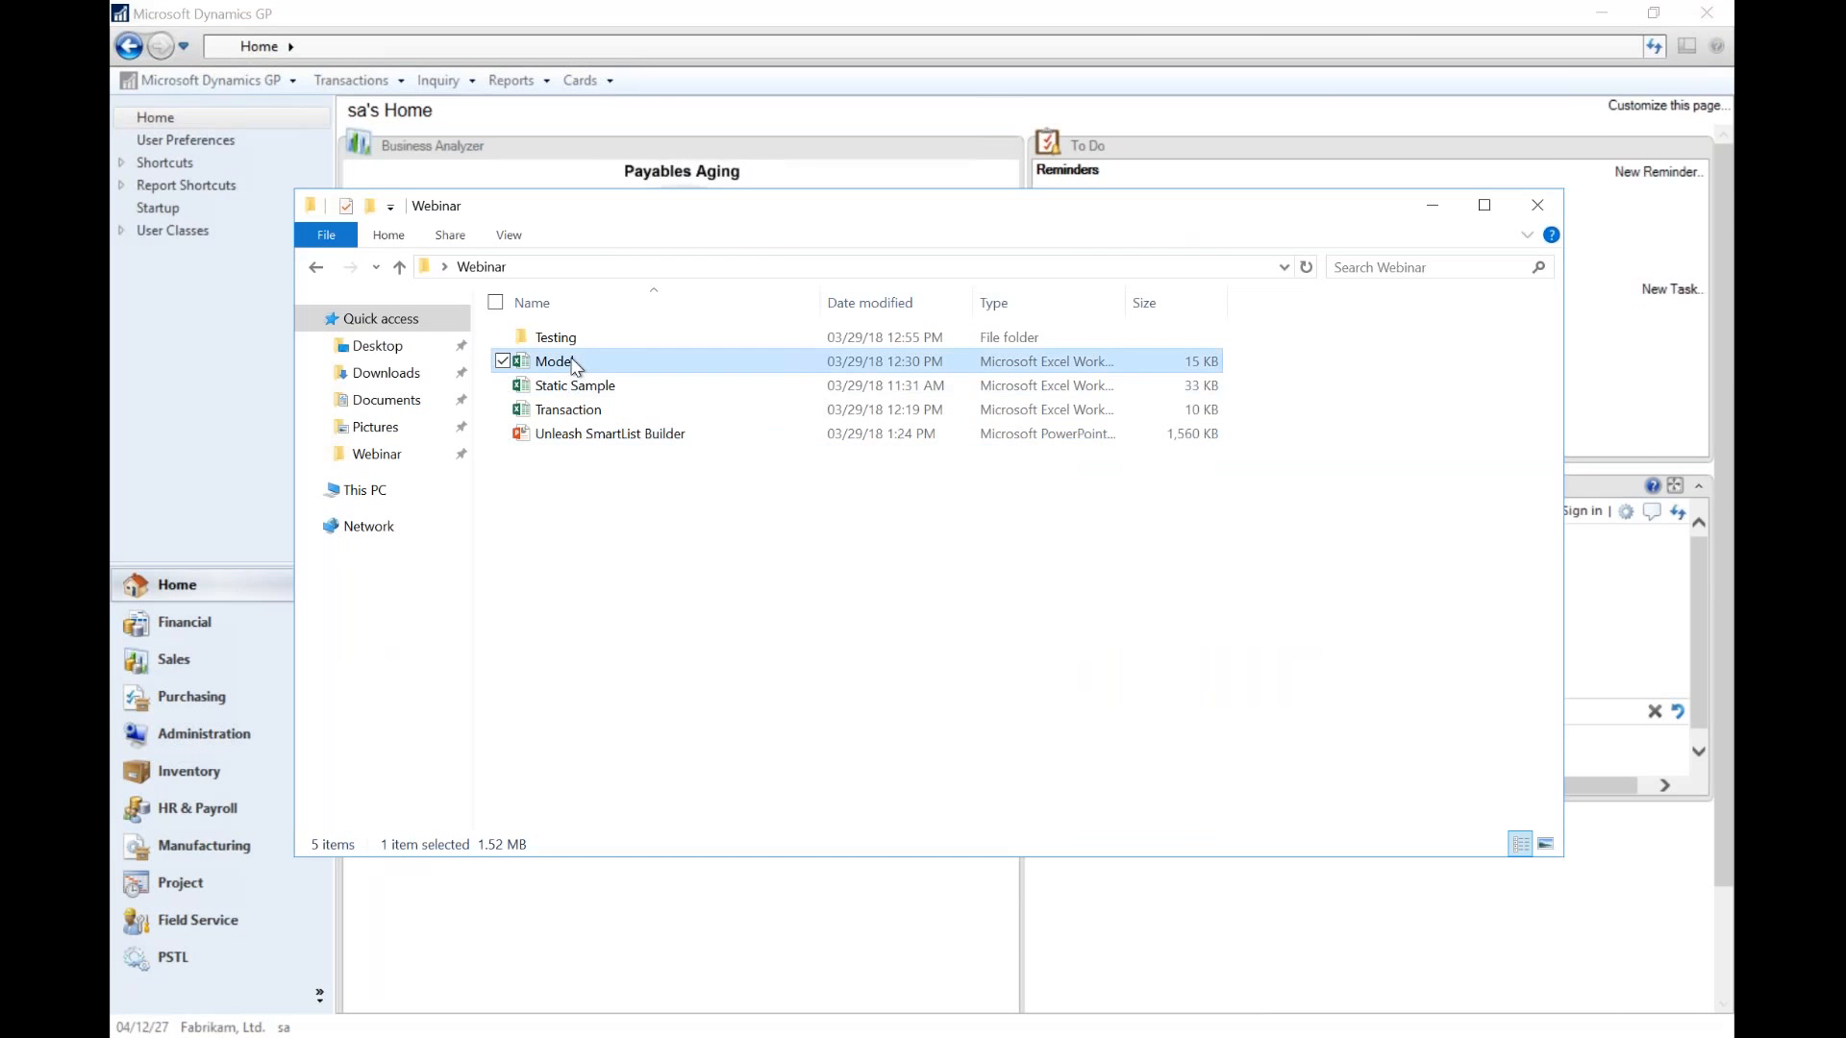
pyautogui.press('Return')
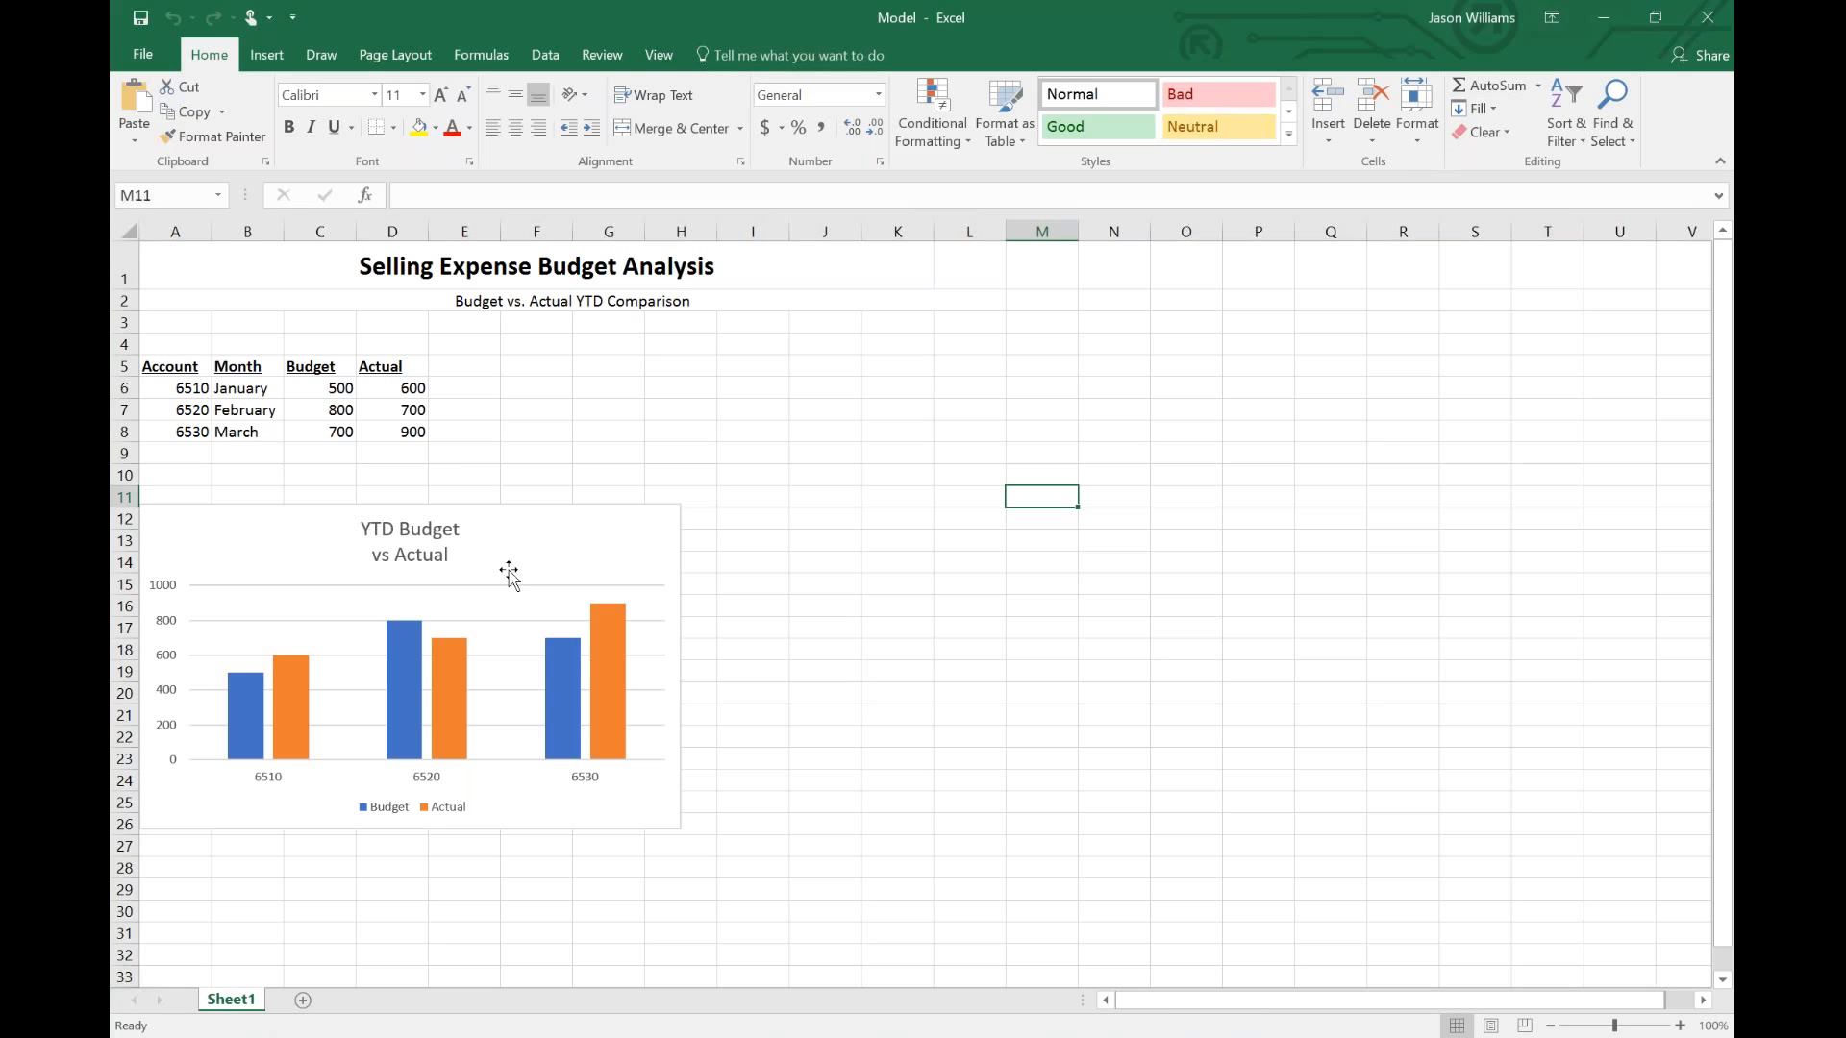
pyautogui.click(1610, 19)
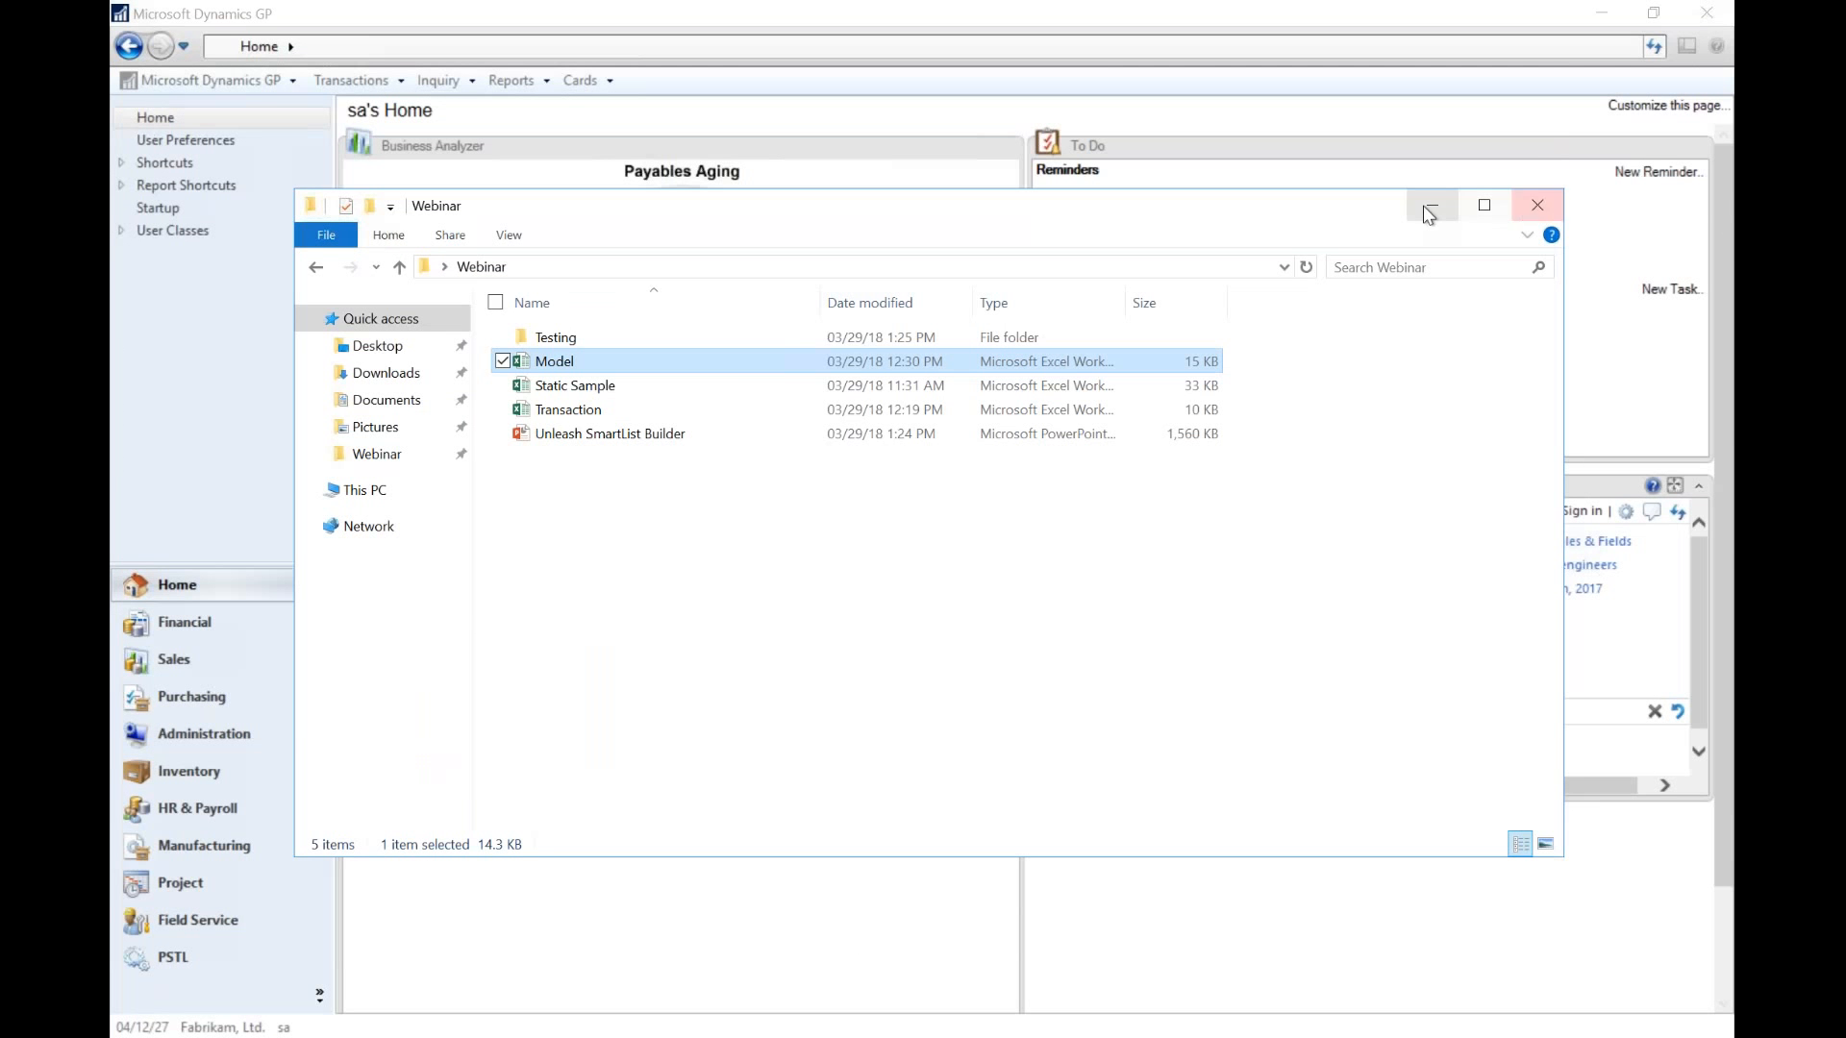
pyautogui.click(1428, 213)
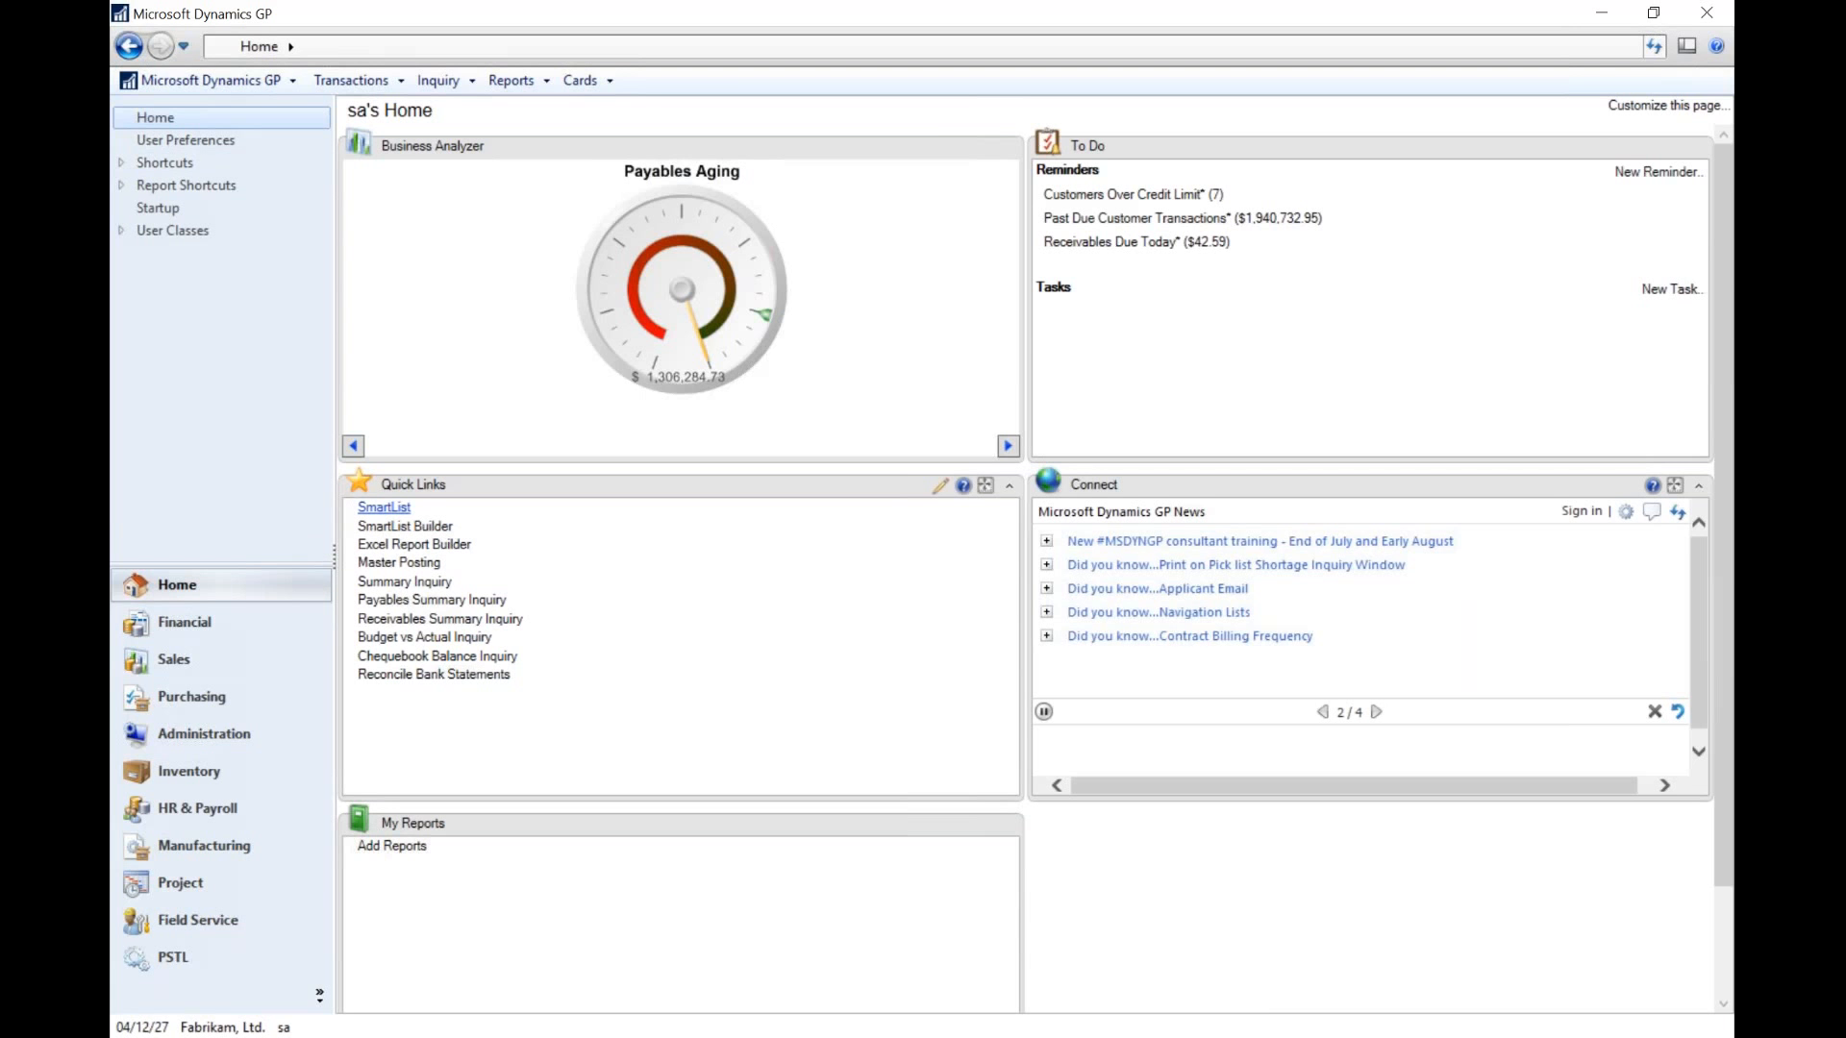
# - View the Purchasing Receivings Transactions in SmartList, drill into the shipment receipt dated 04/15/24, and close both windows
pyautogui.click(383, 507)
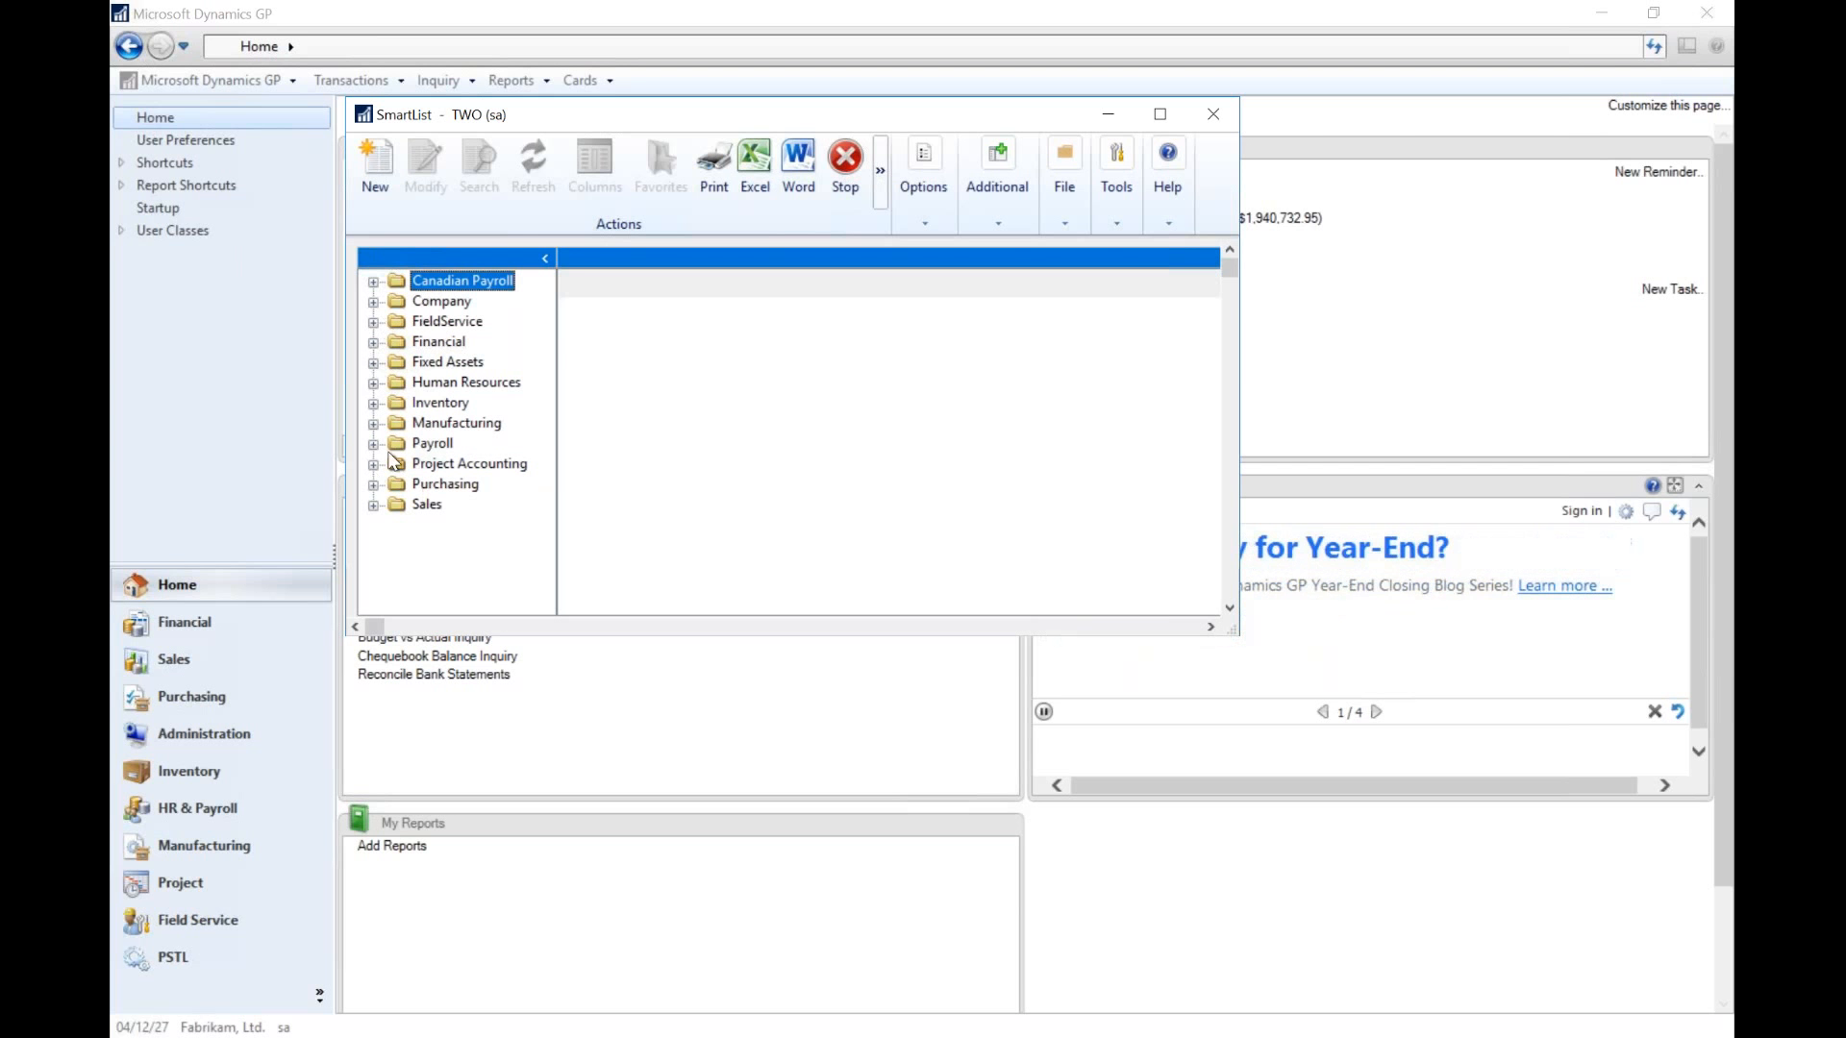
pyautogui.click(374, 486)
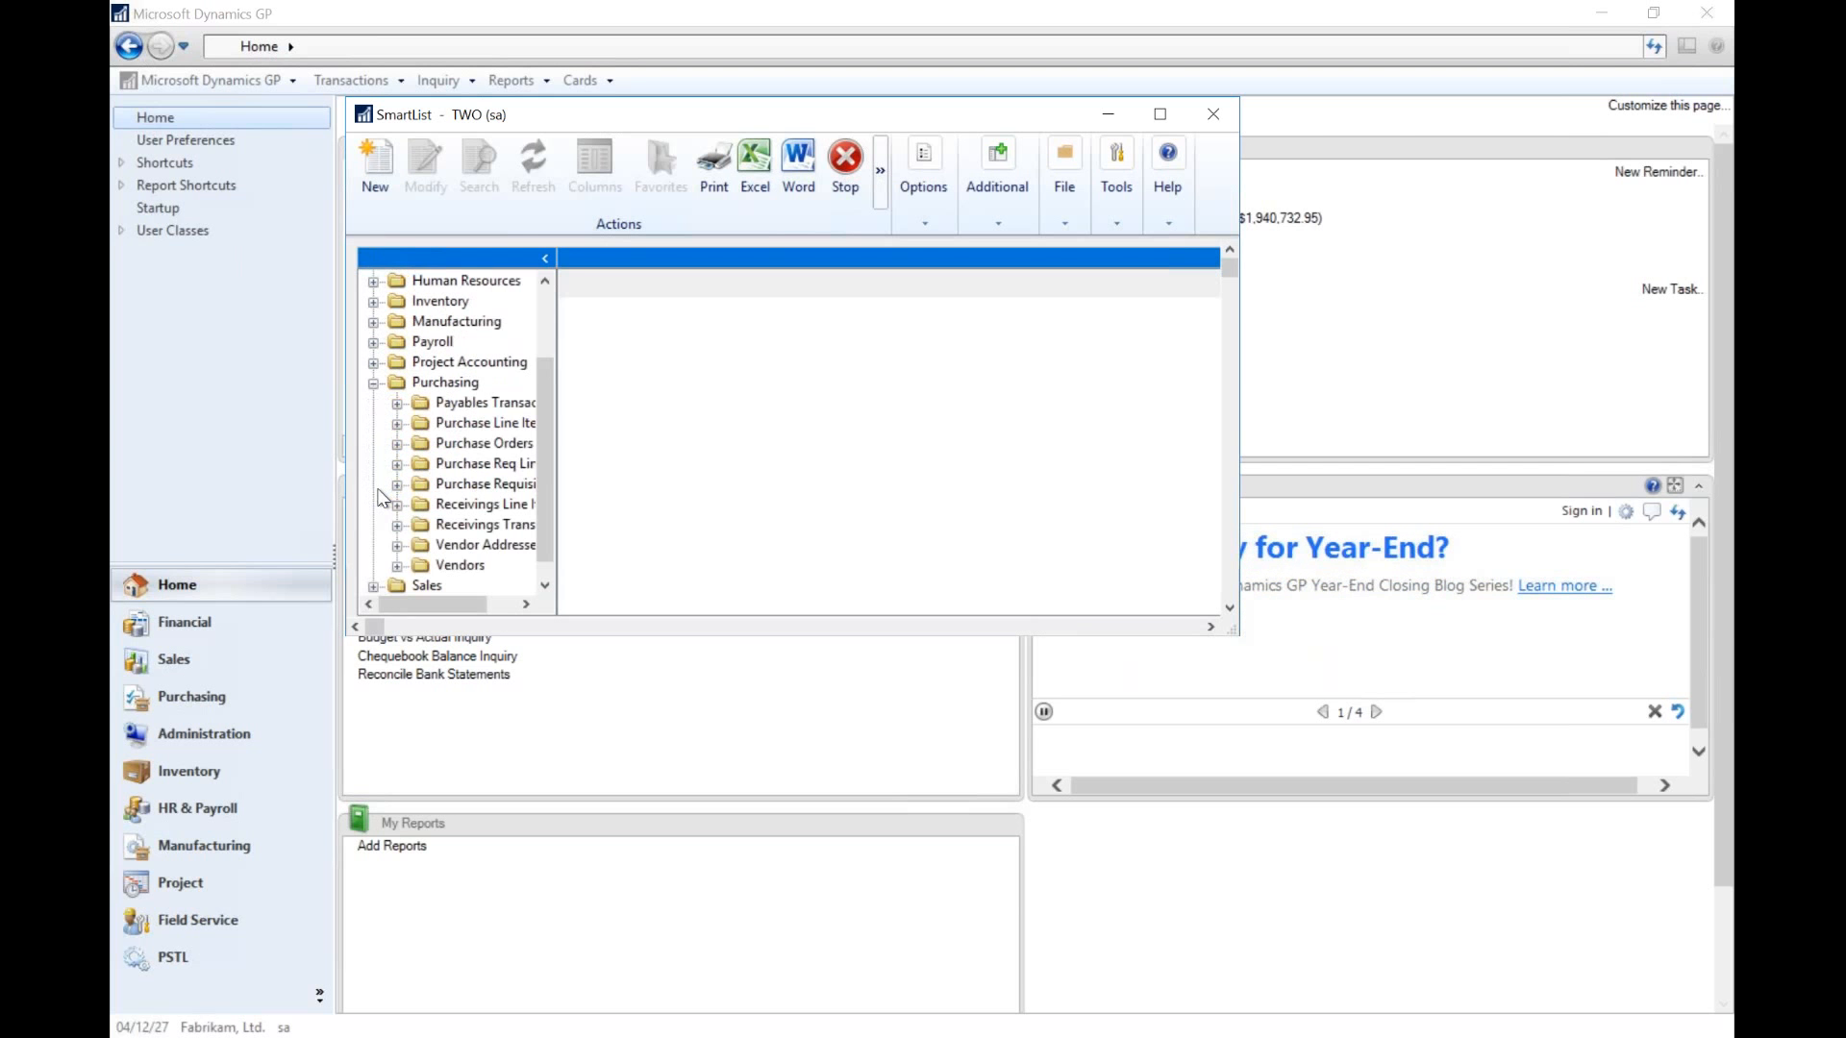
pyautogui.click(460, 527)
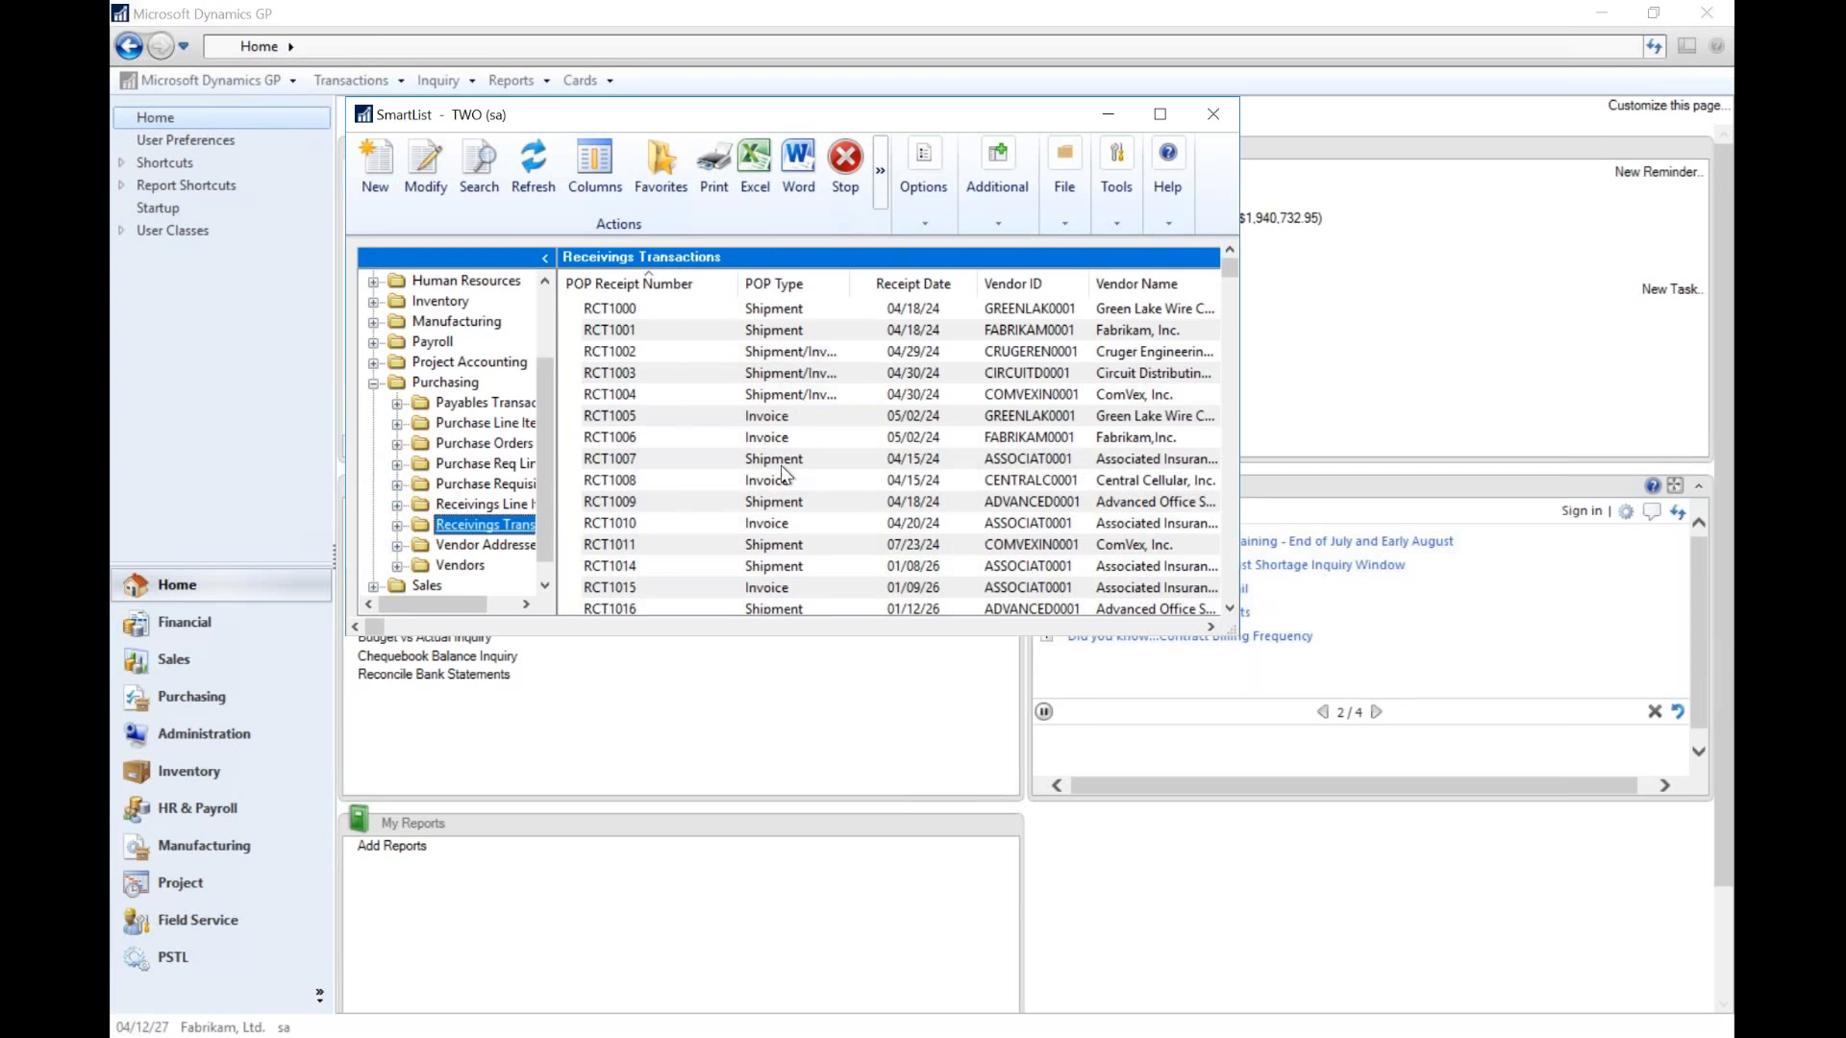
pyautogui.click(733, 458)
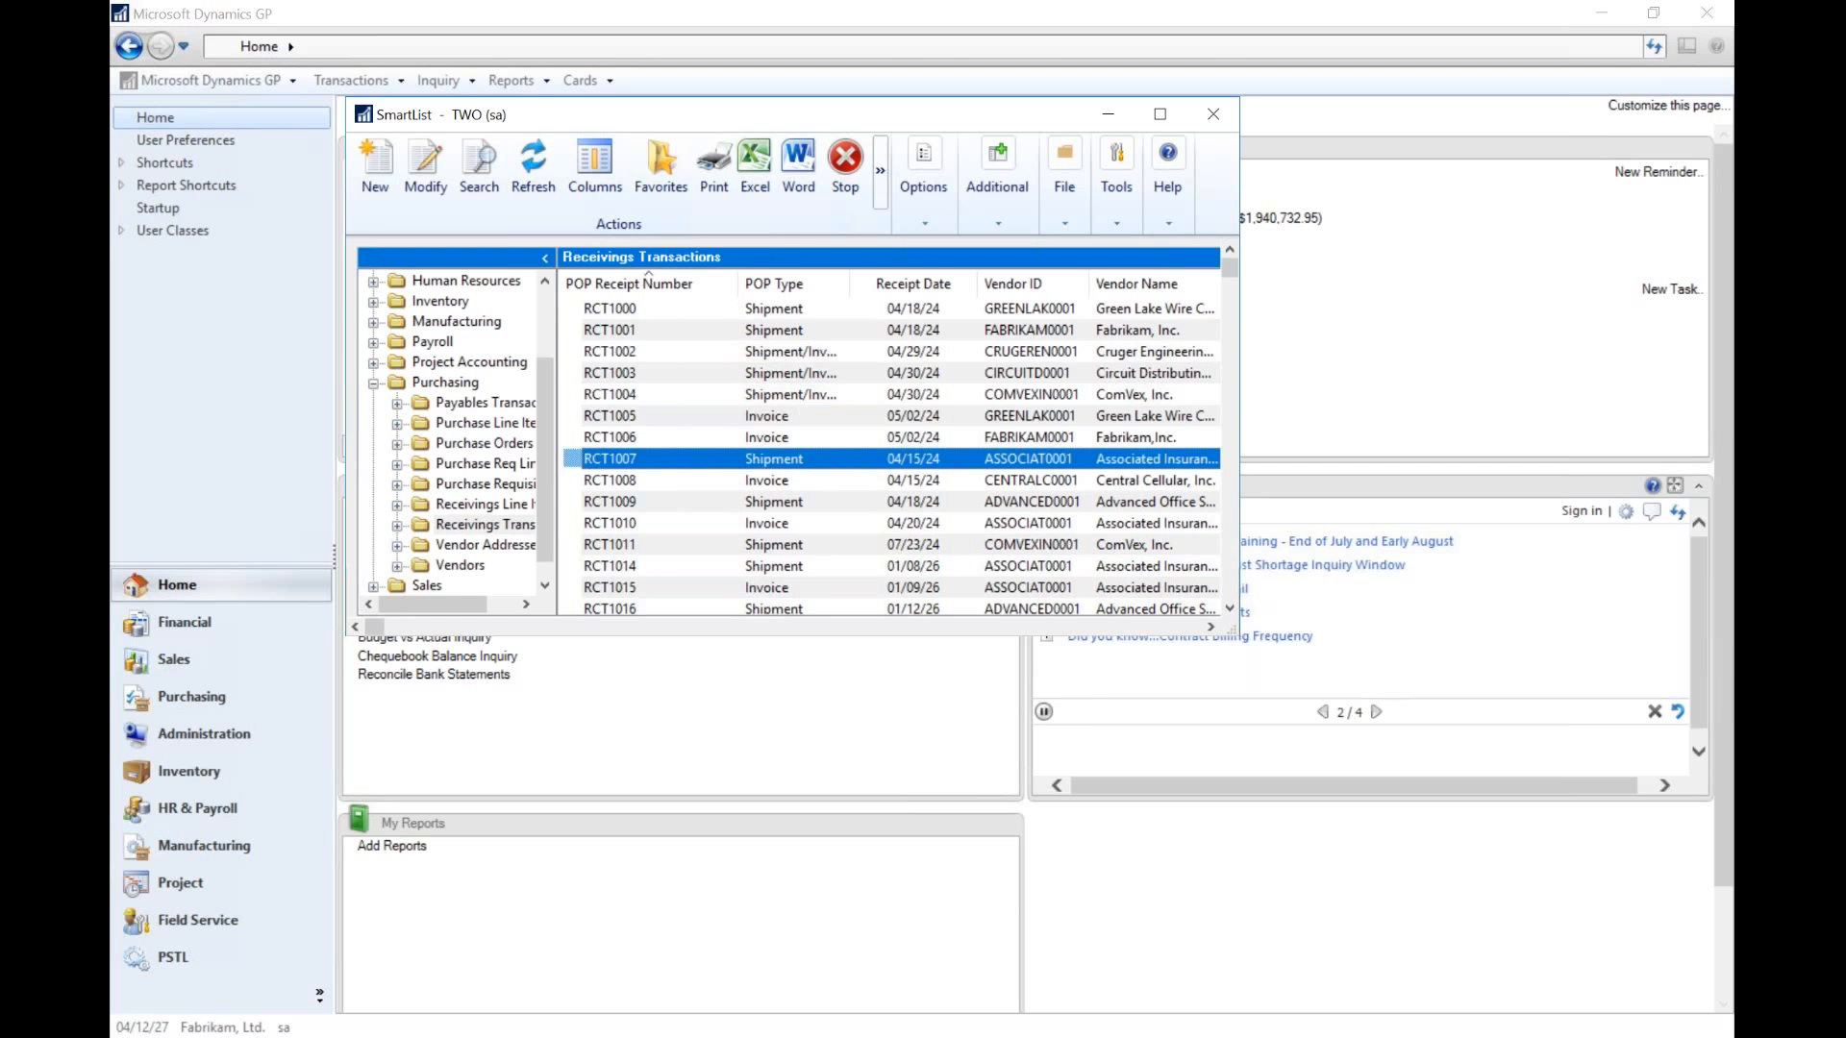
pyautogui.doubleClick(734, 459)
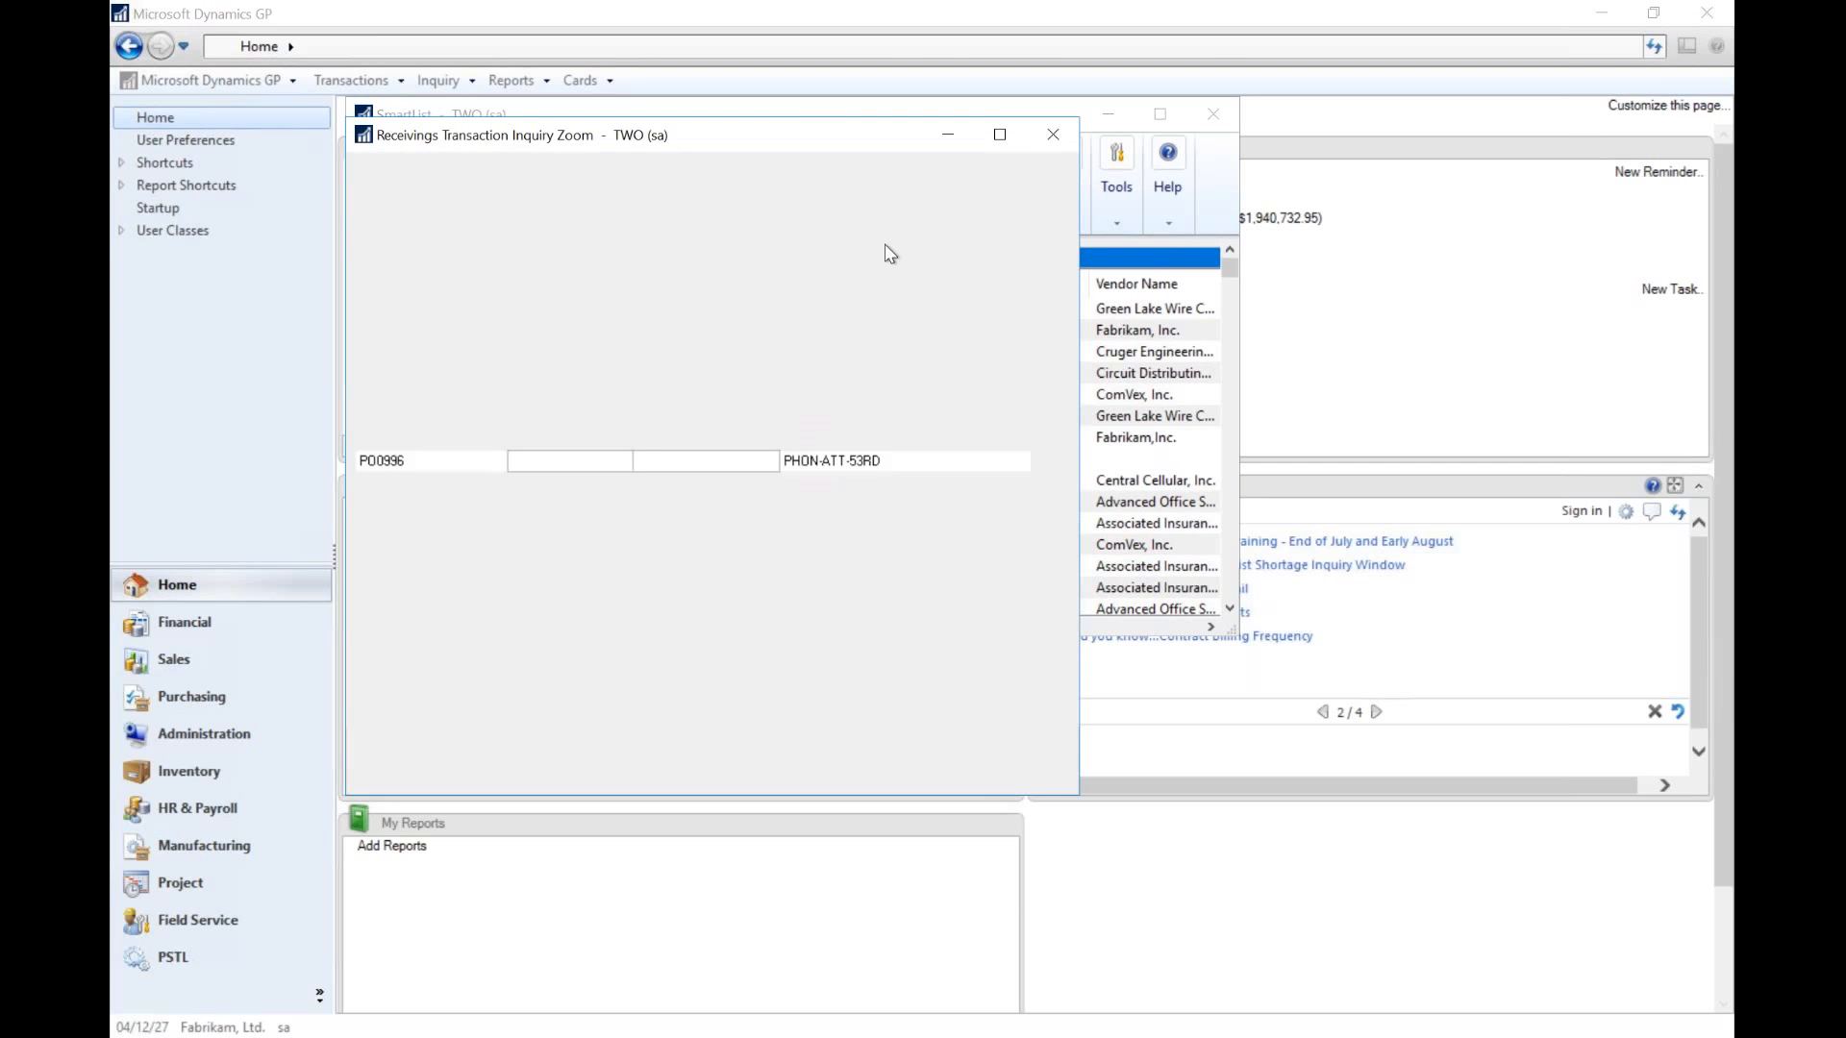
pyautogui.click(1053, 134)
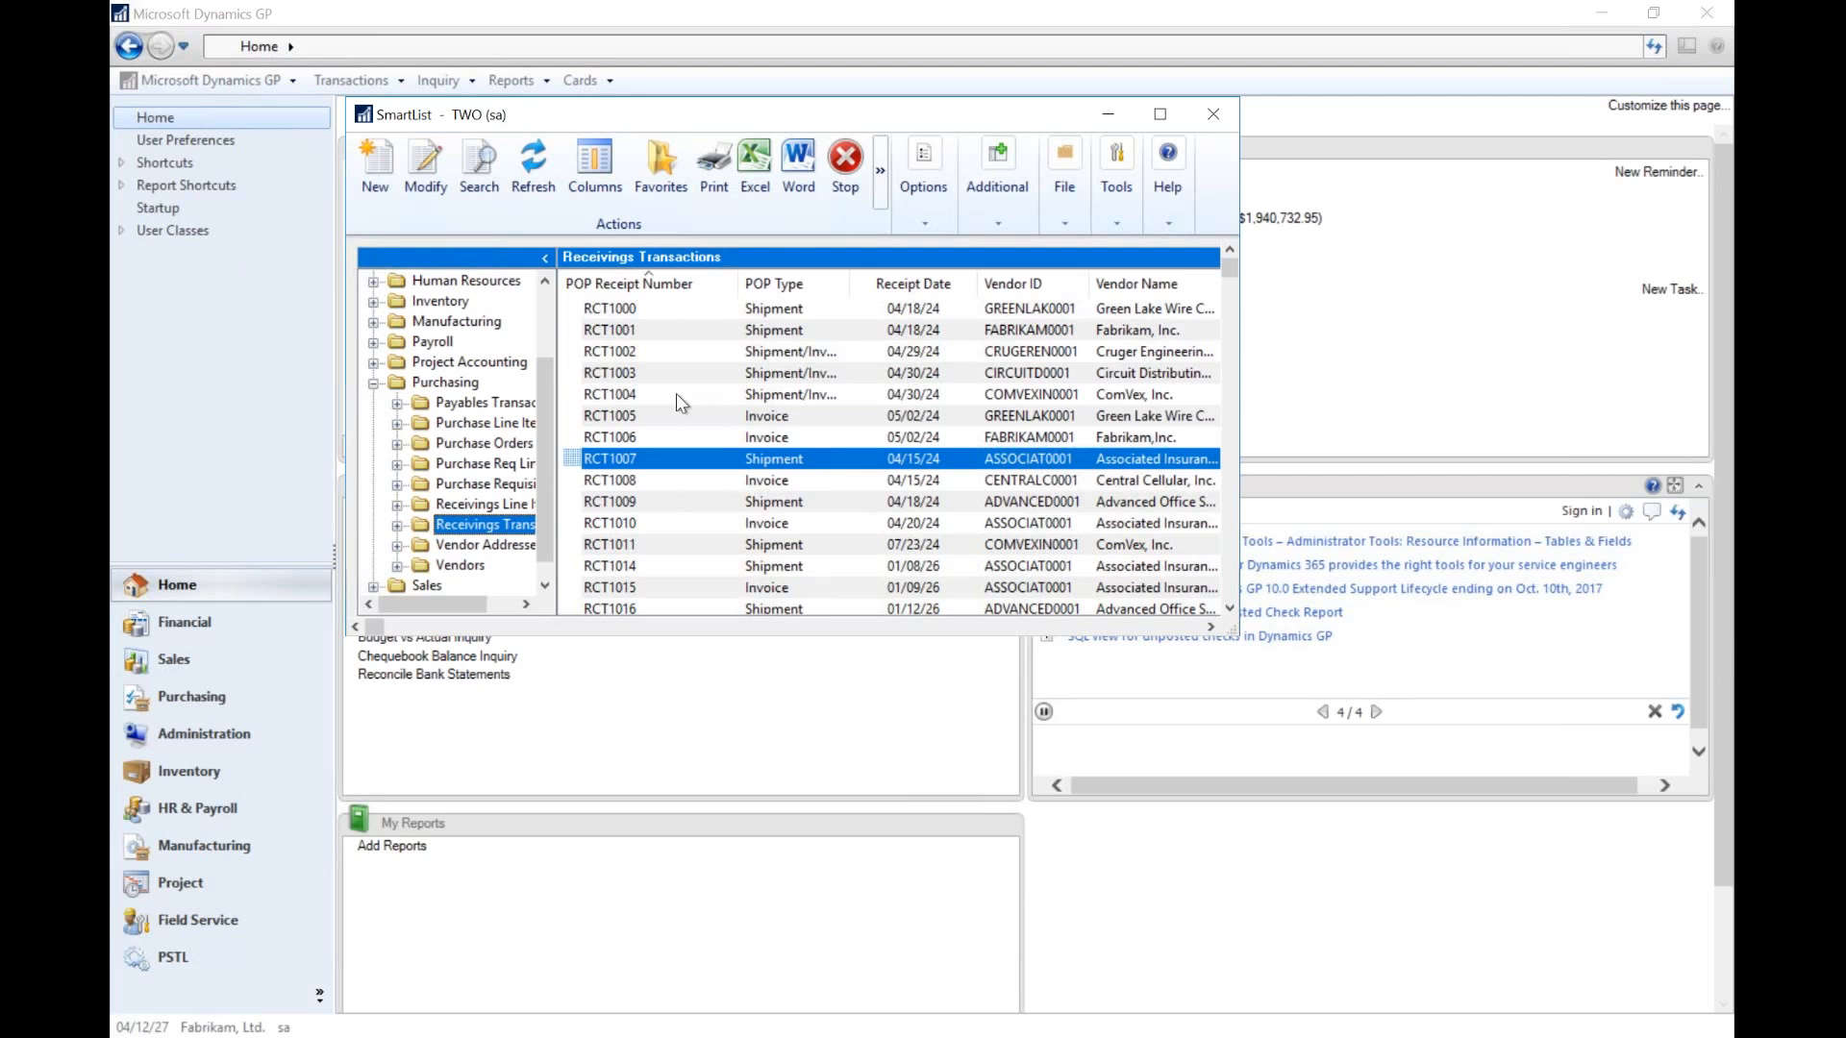
pyautogui.click(1223, 126)
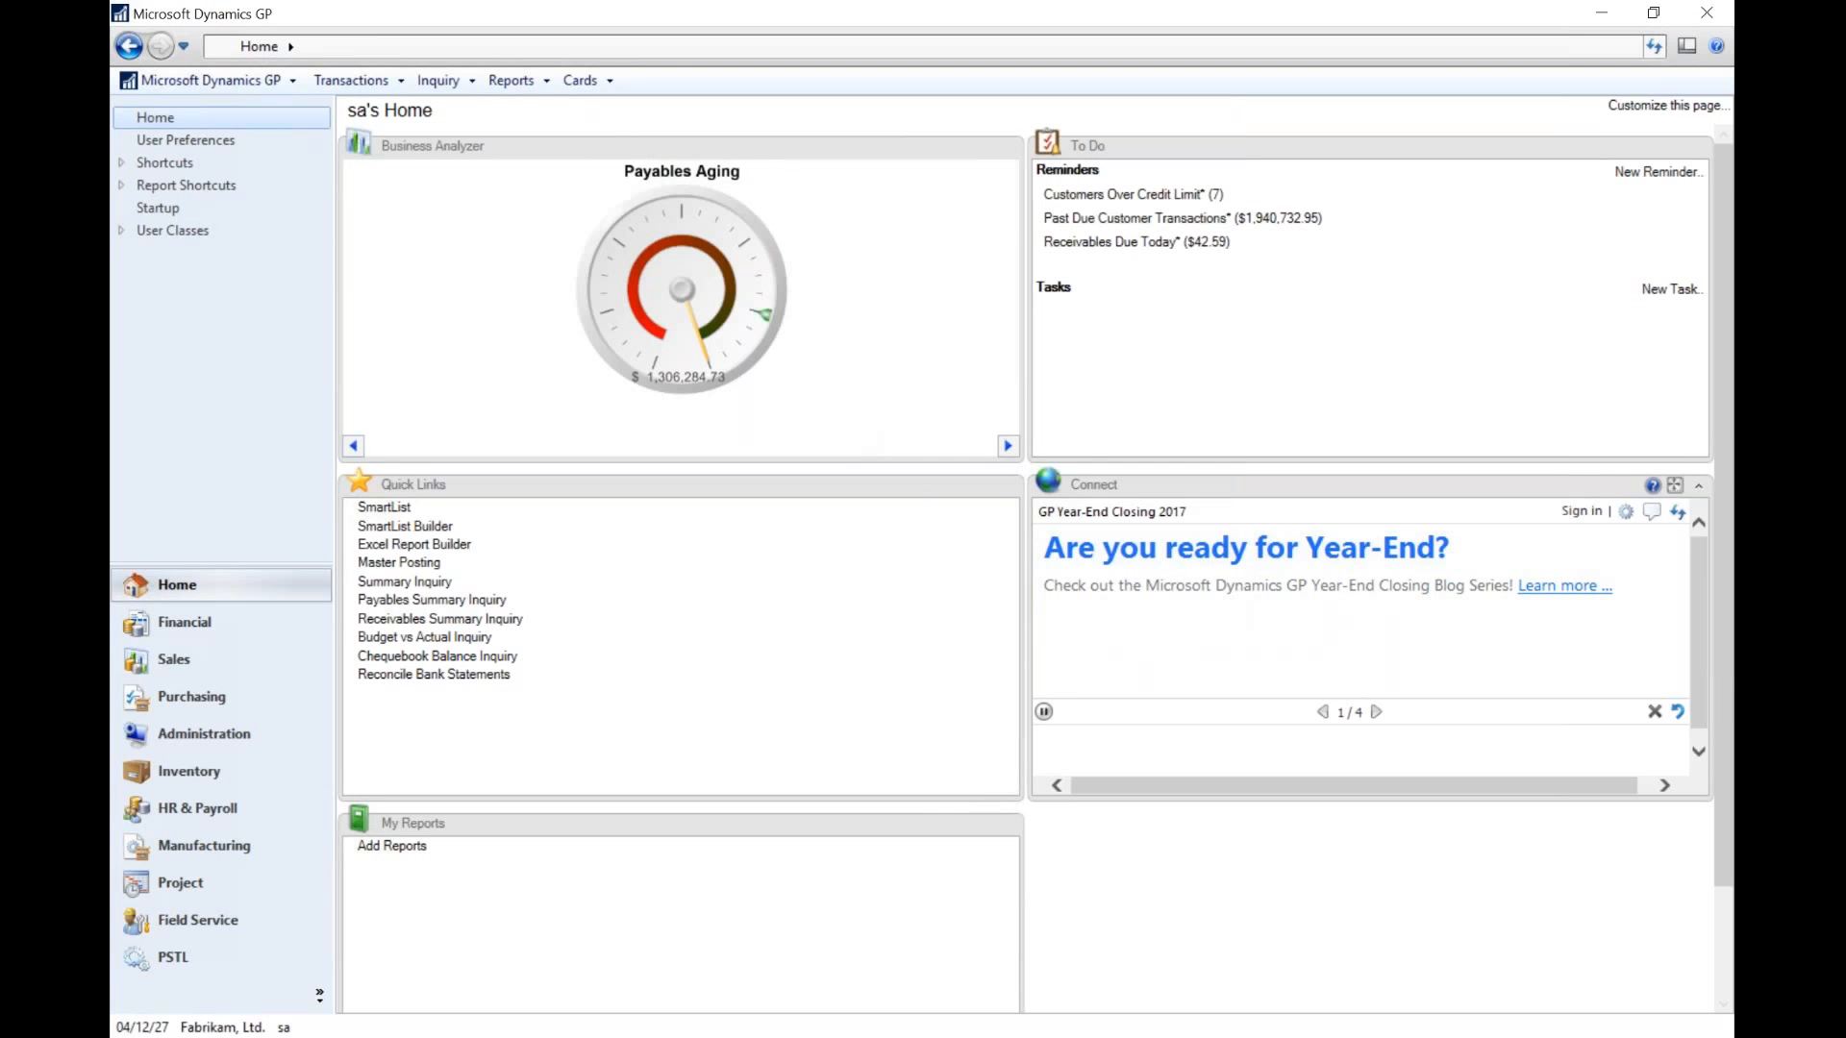
# - Start a new SmartList in SmartList Builder with ID WEBINAR1, the name Periodic Budget, and the Financial series
pyautogui.click(406, 527)
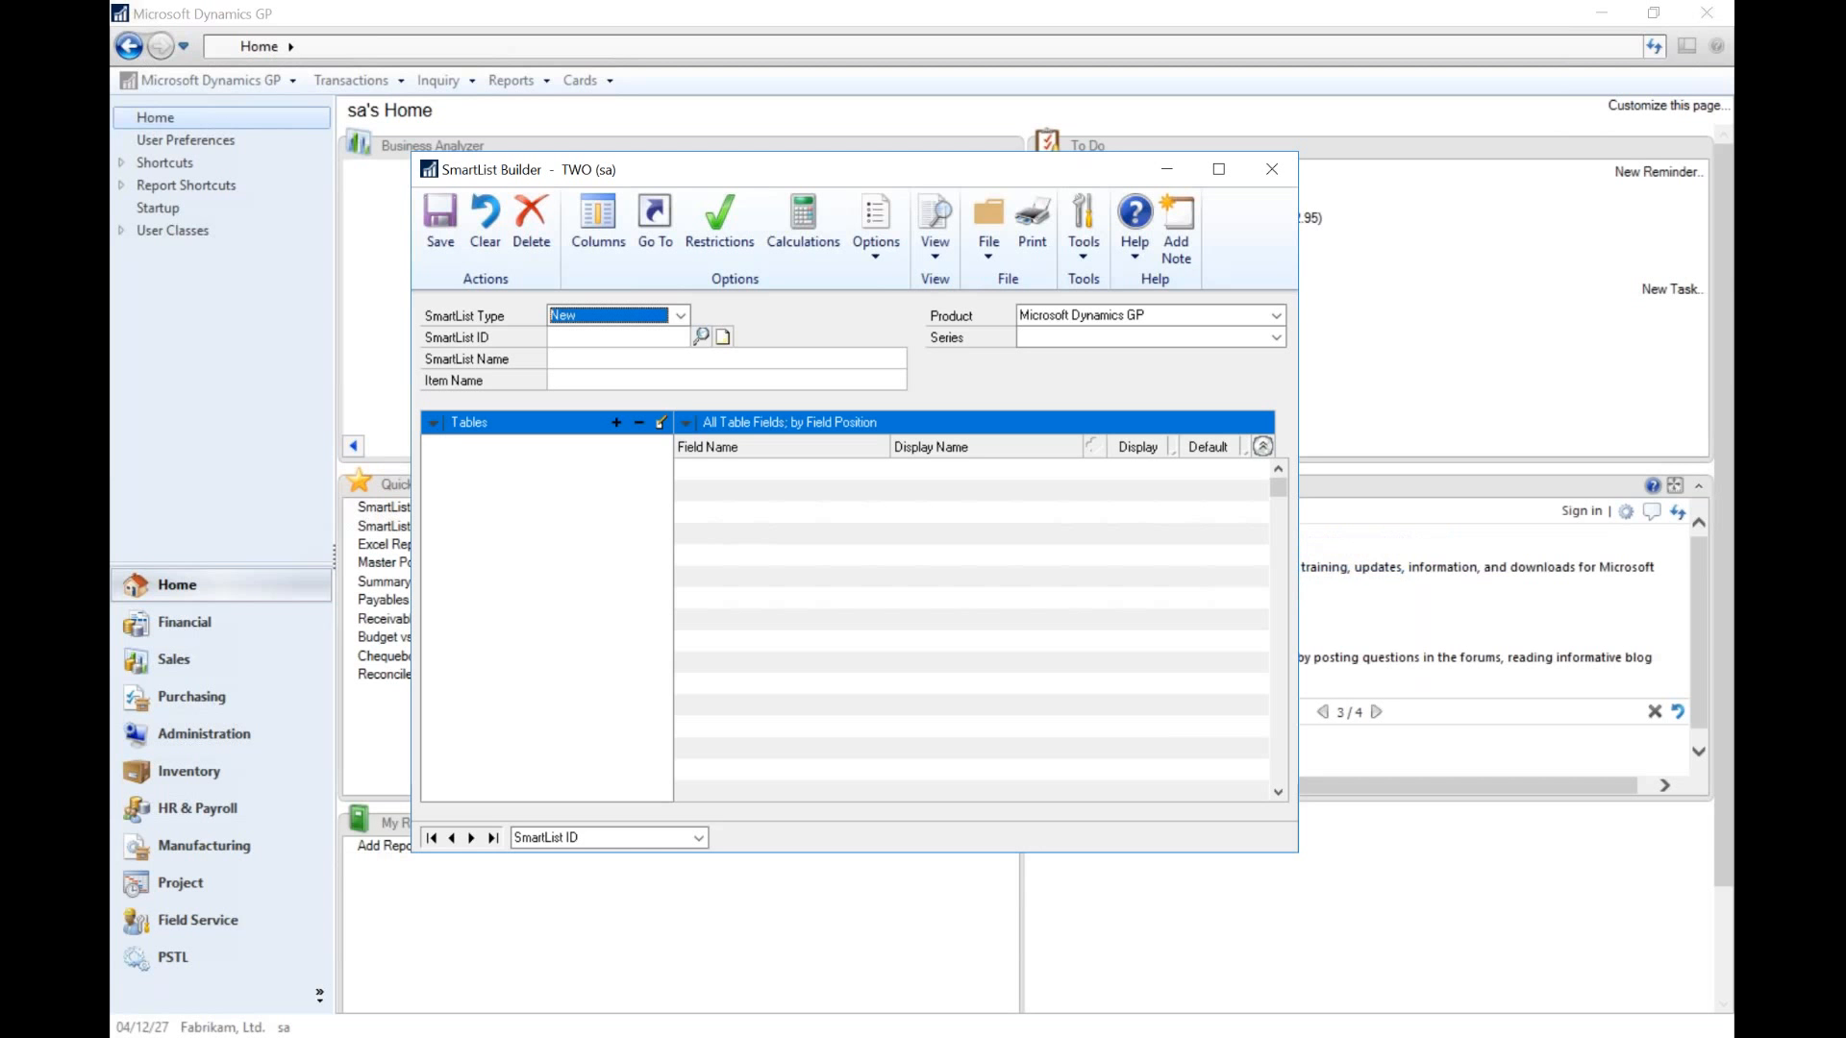
pyautogui.click(577, 336)
pyautogui.write('WEBINAR1')
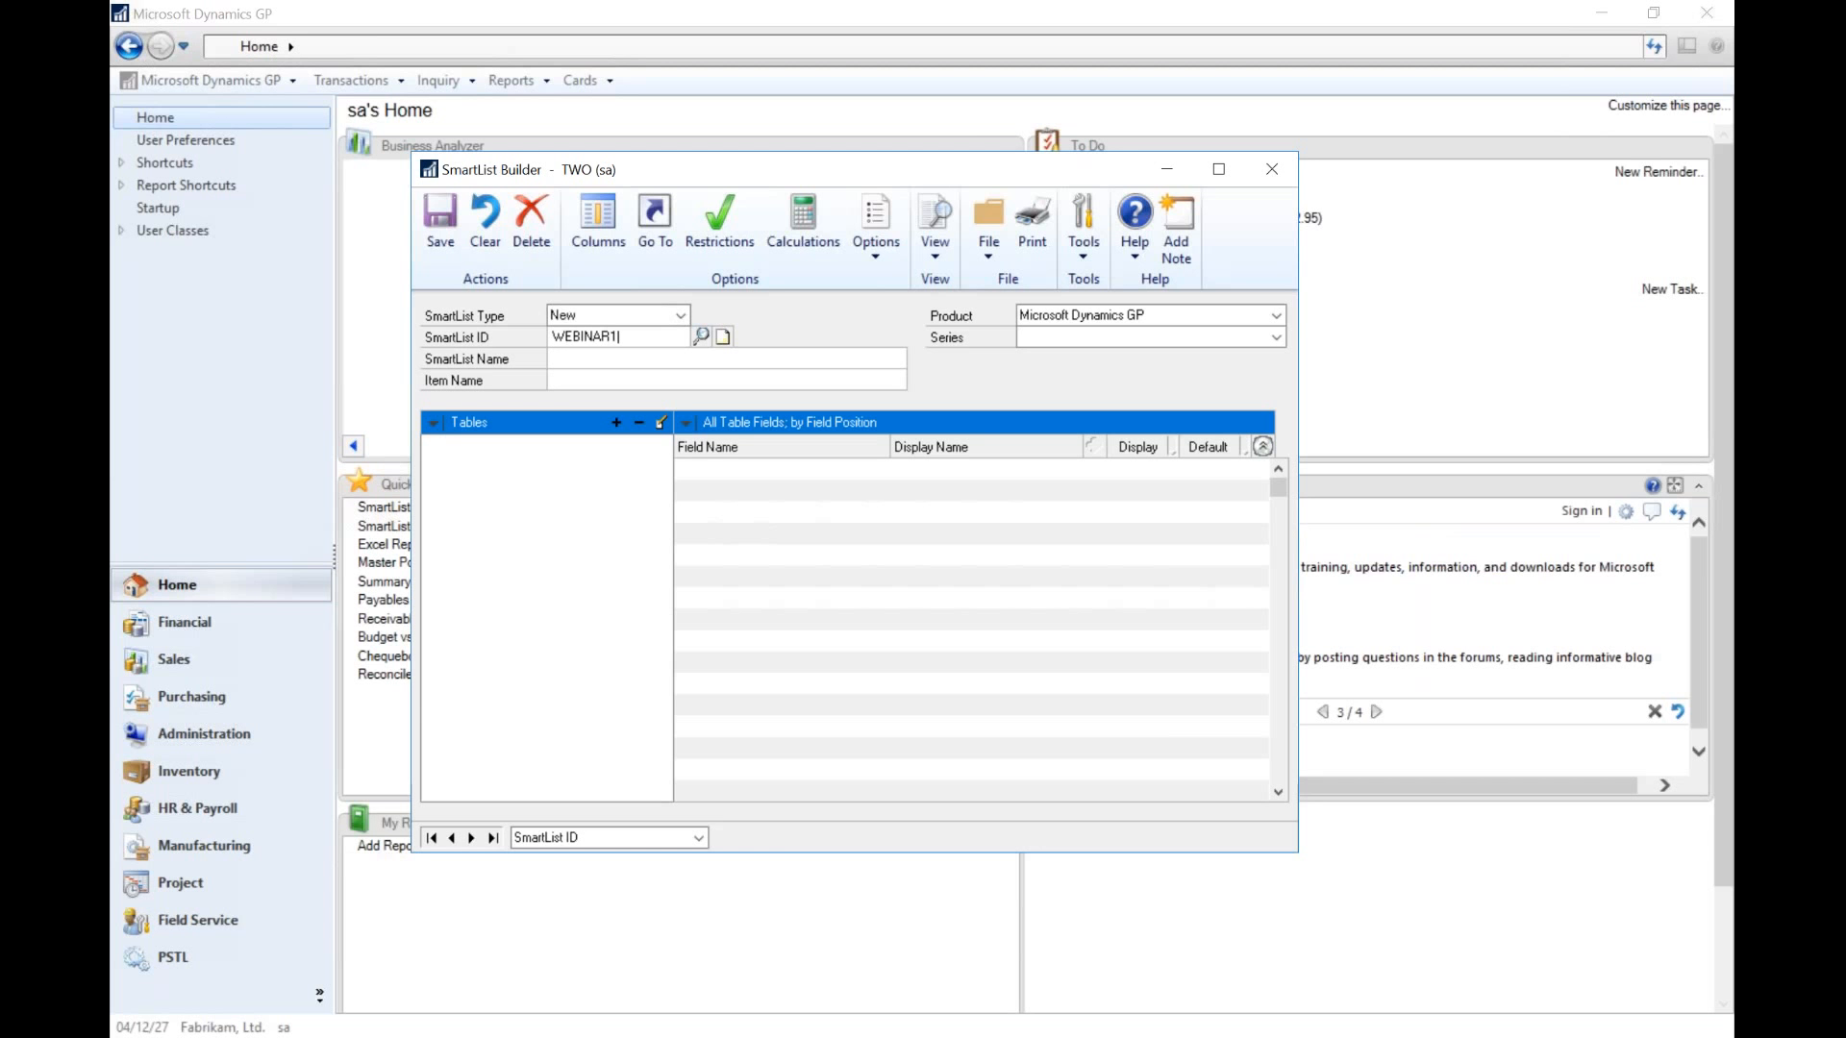
pyautogui.click(576, 359)
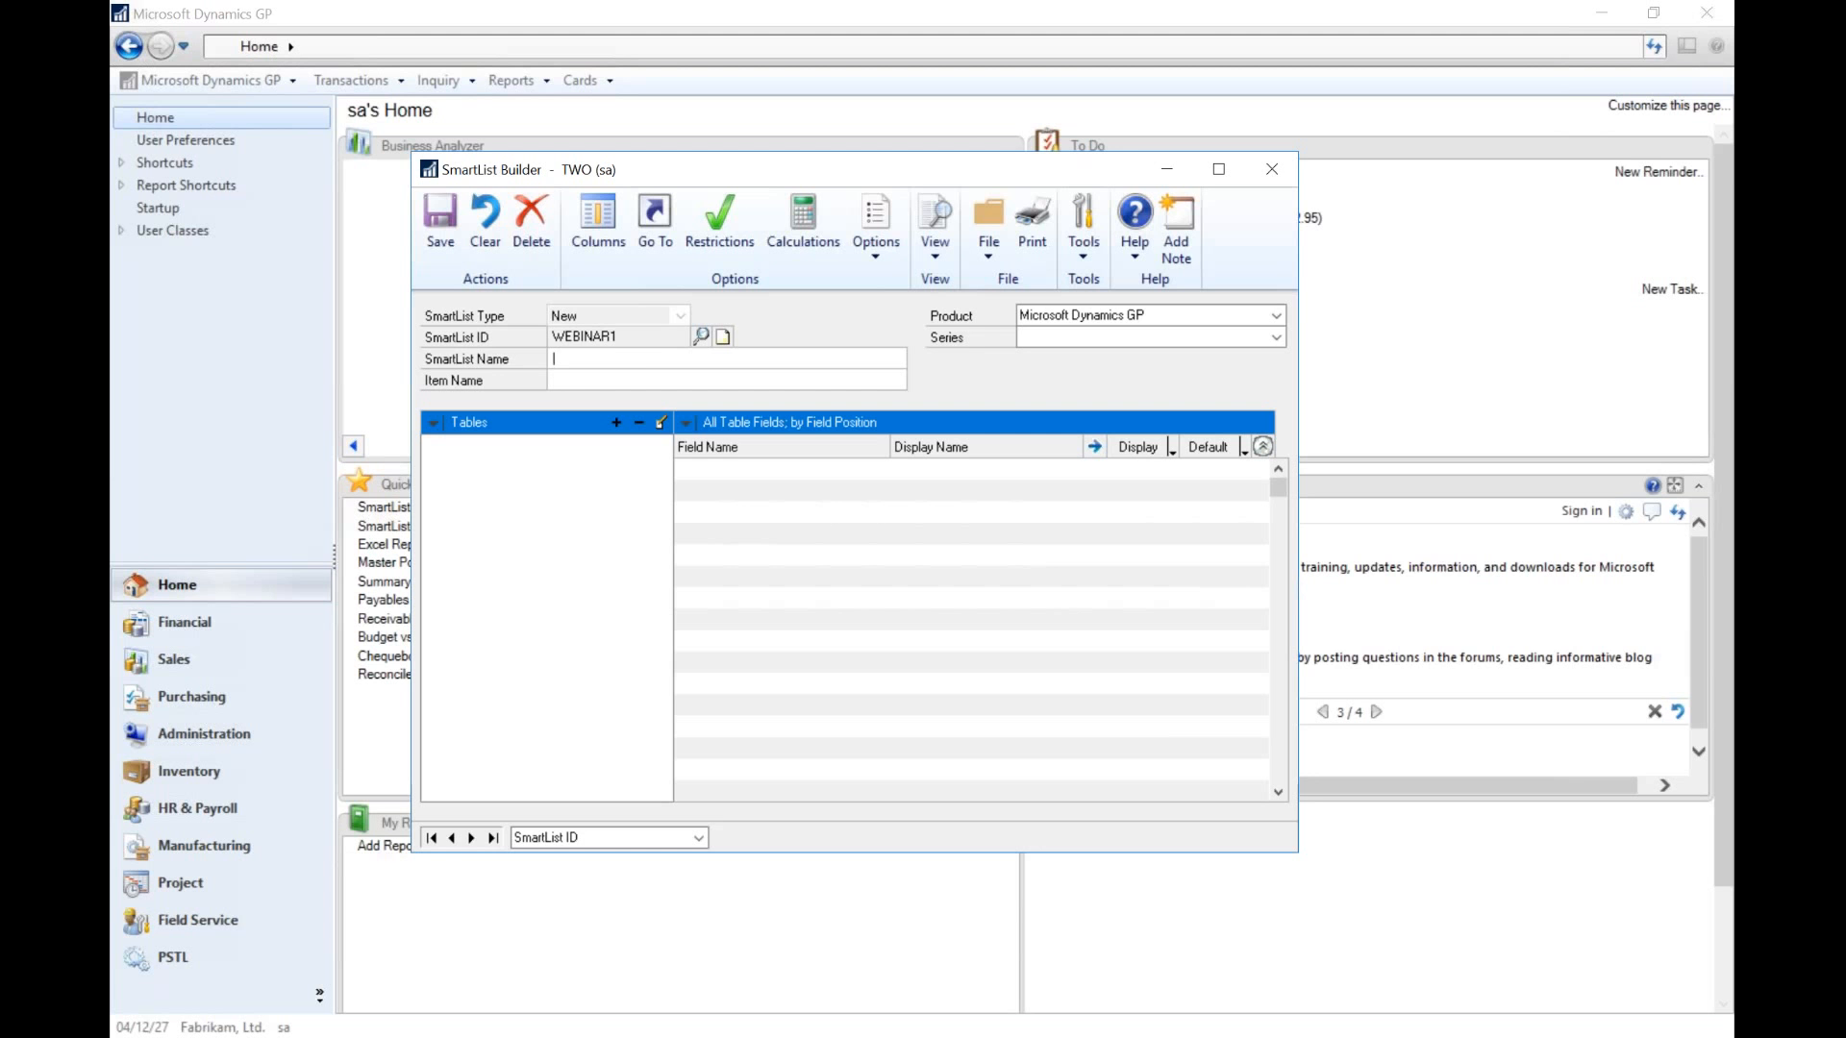
pyautogui.write('Peri')
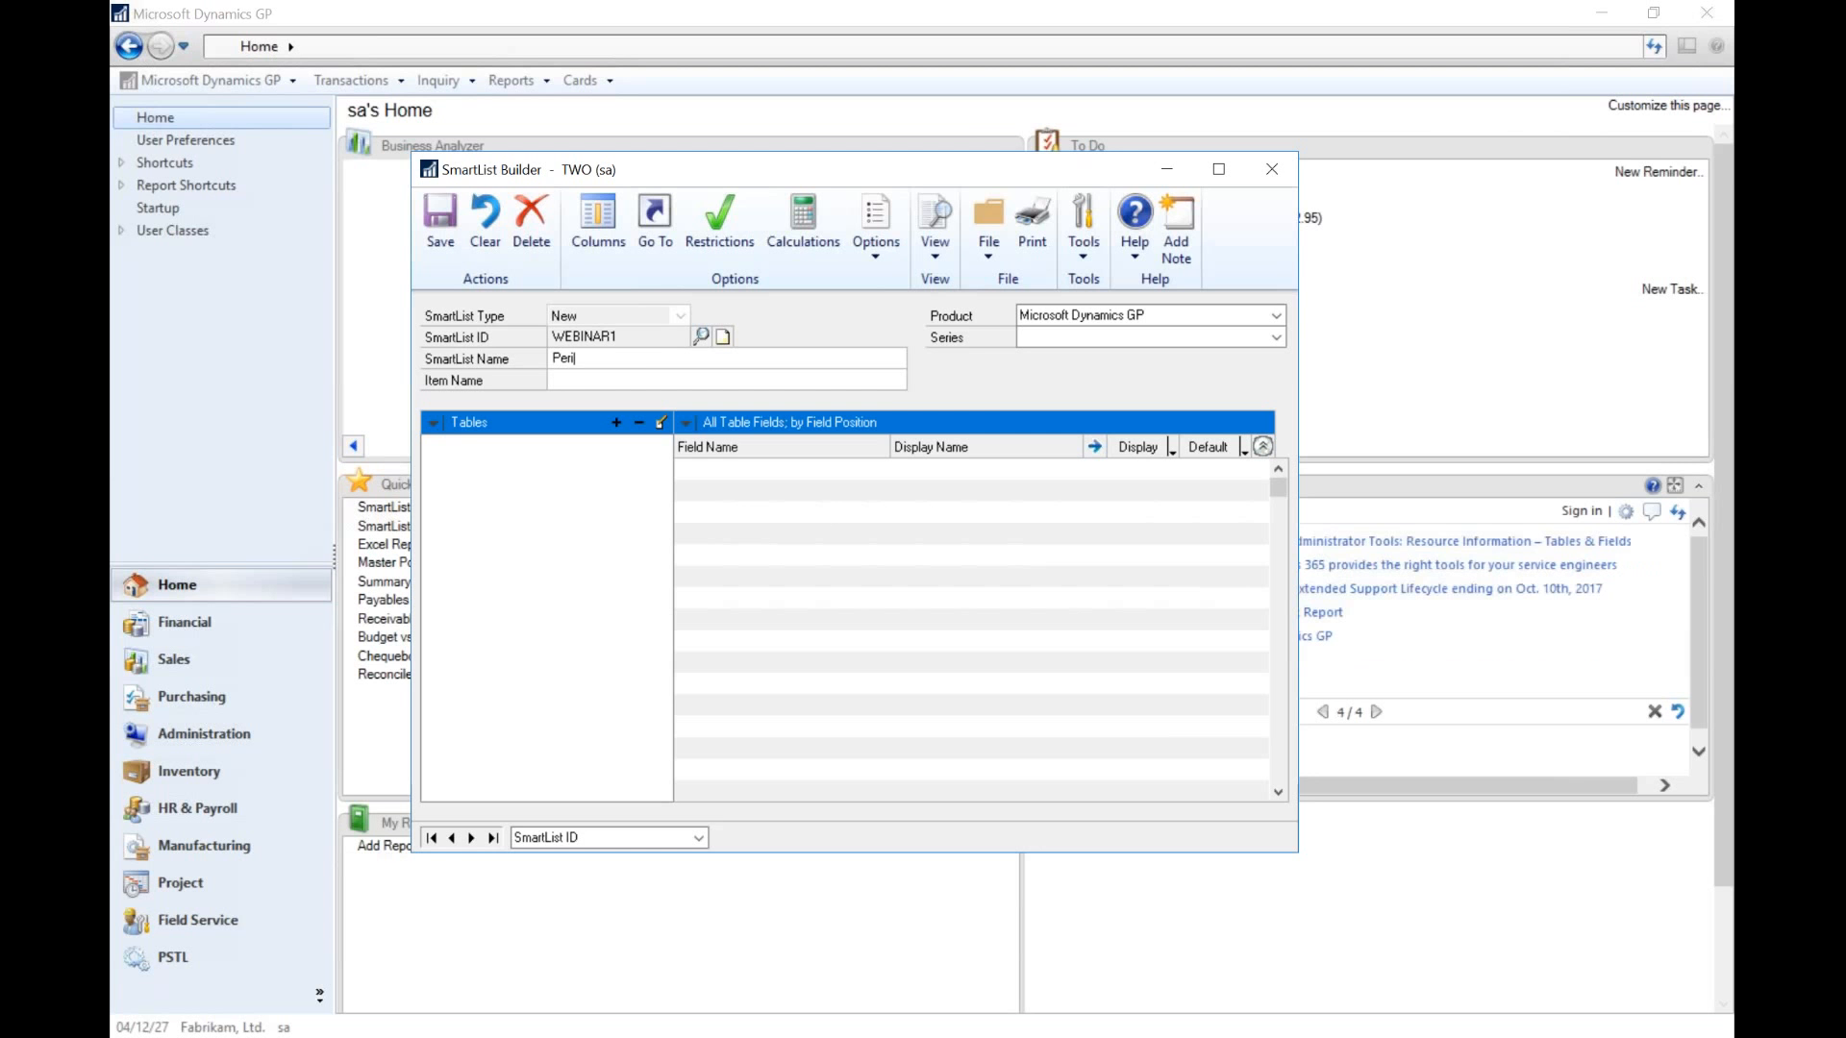
pyautogui.write('odic B')
pyautogui.write('udget')
pyautogui.press('Tab')
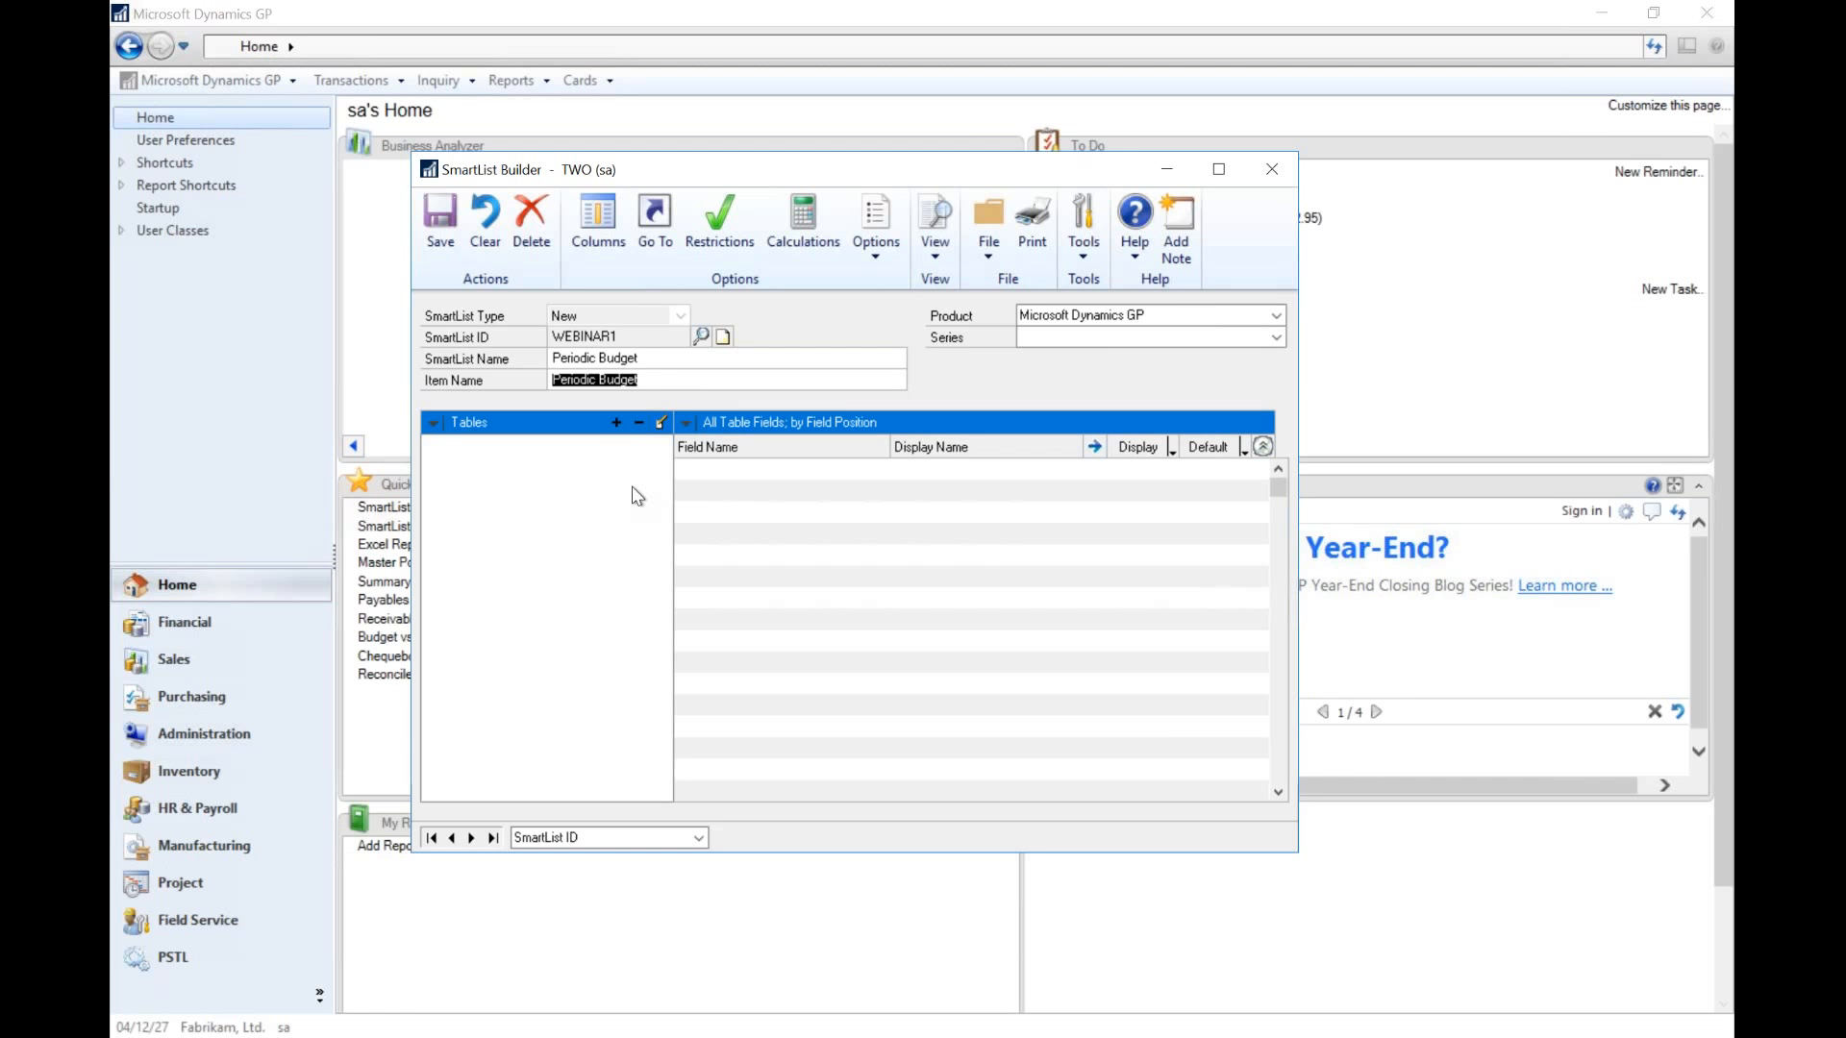
pyautogui.click(1098, 338)
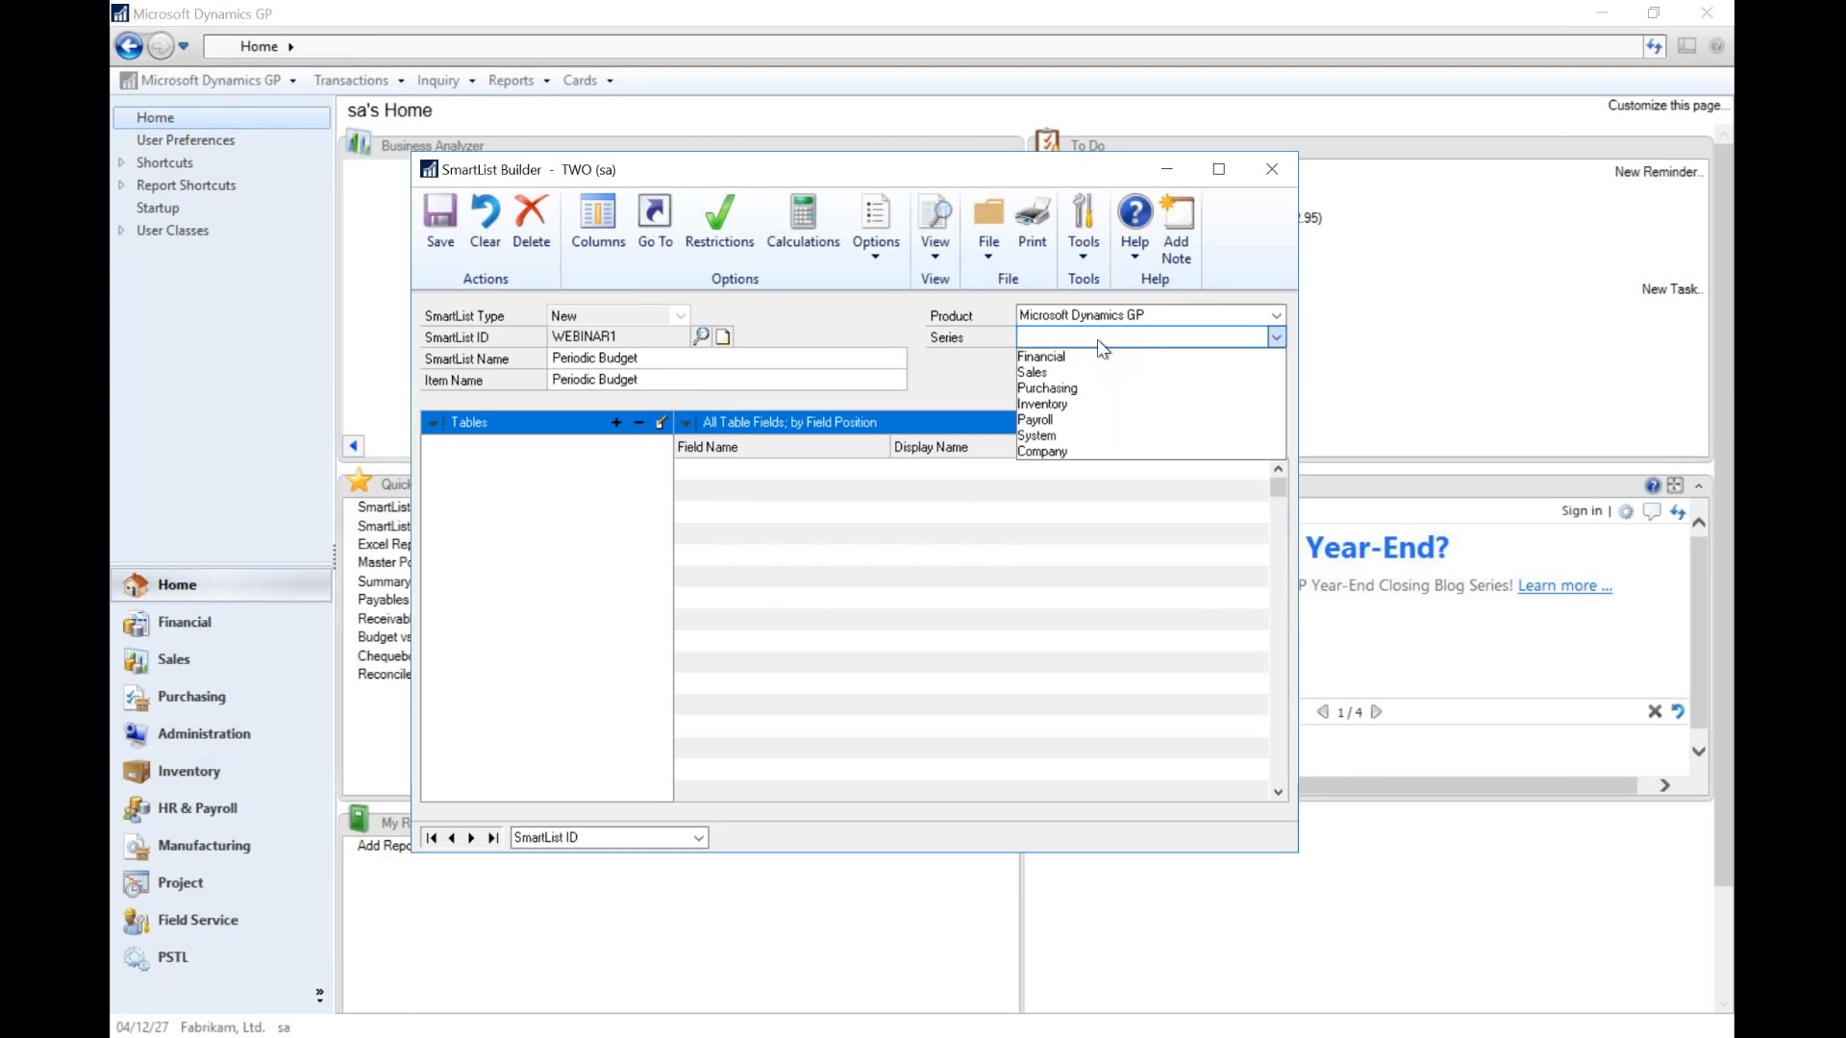
pyautogui.click(1080, 362)
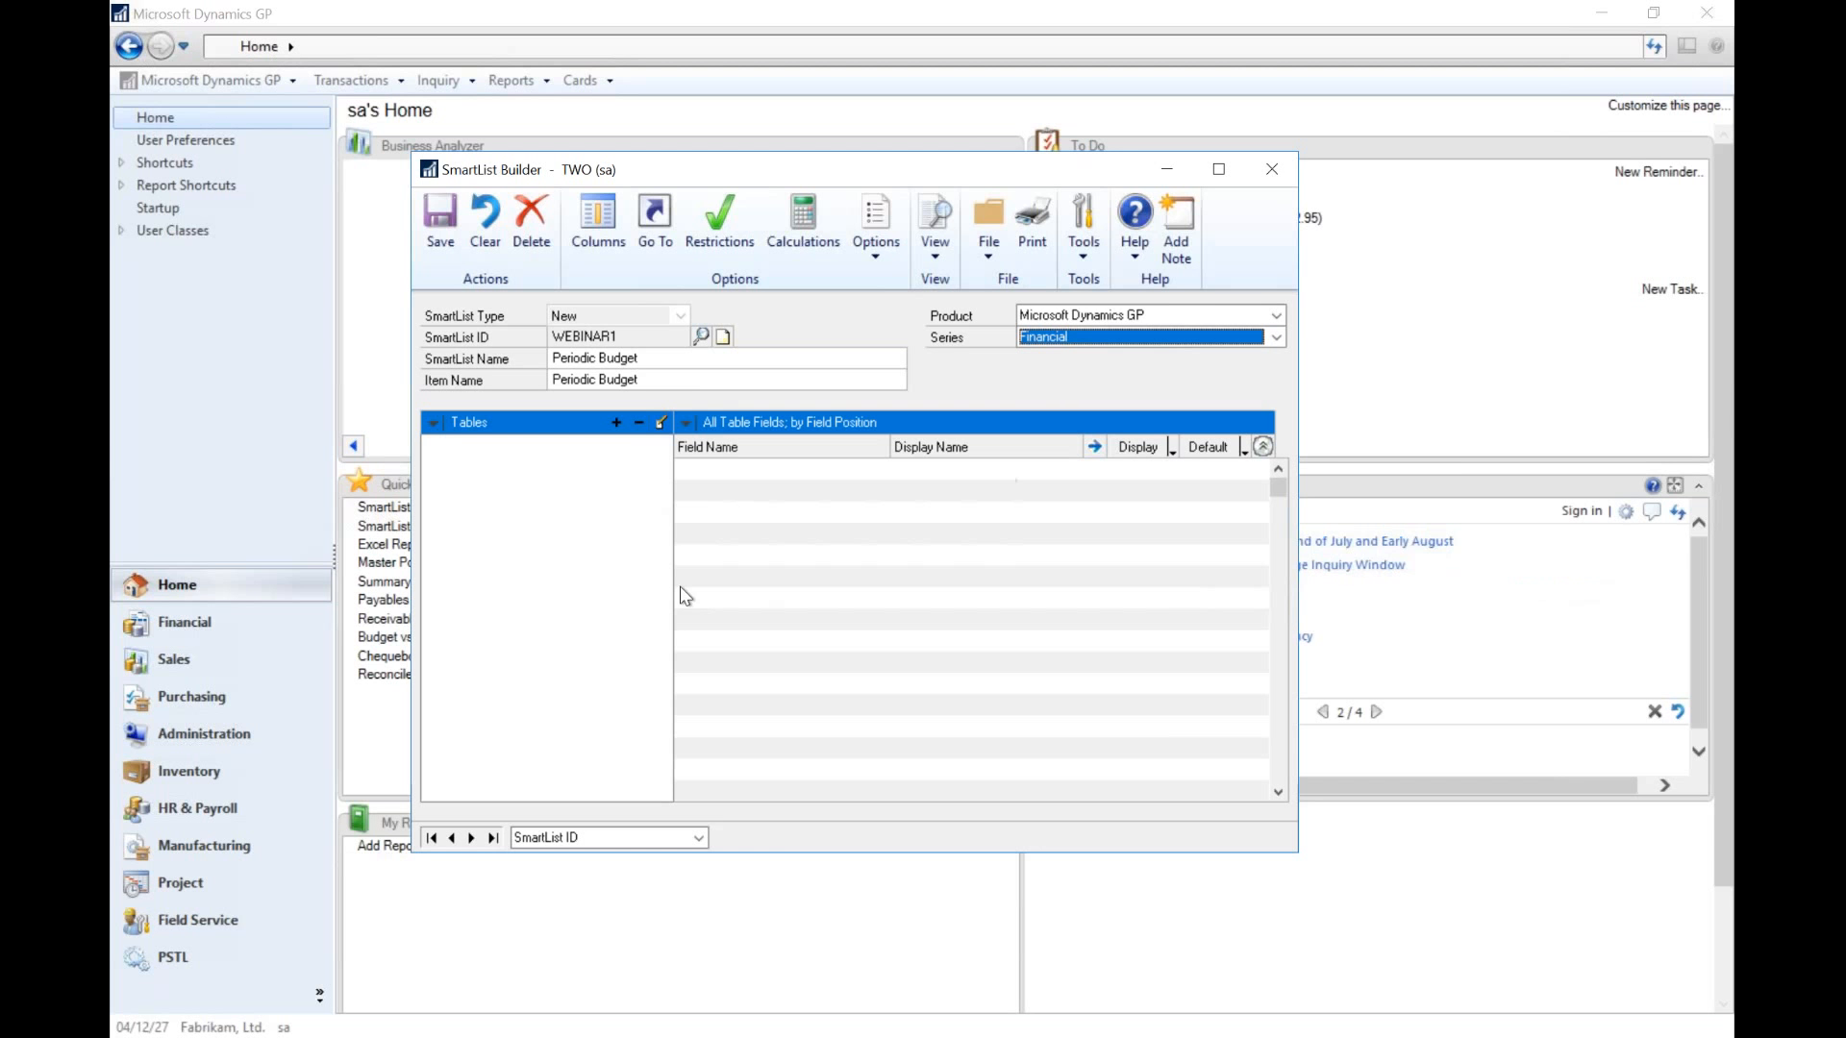
# - Add the Microsoft Dynamics GP table Budget Summary Master from the Financial series, keeping its key fields
pyautogui.click(616, 423)
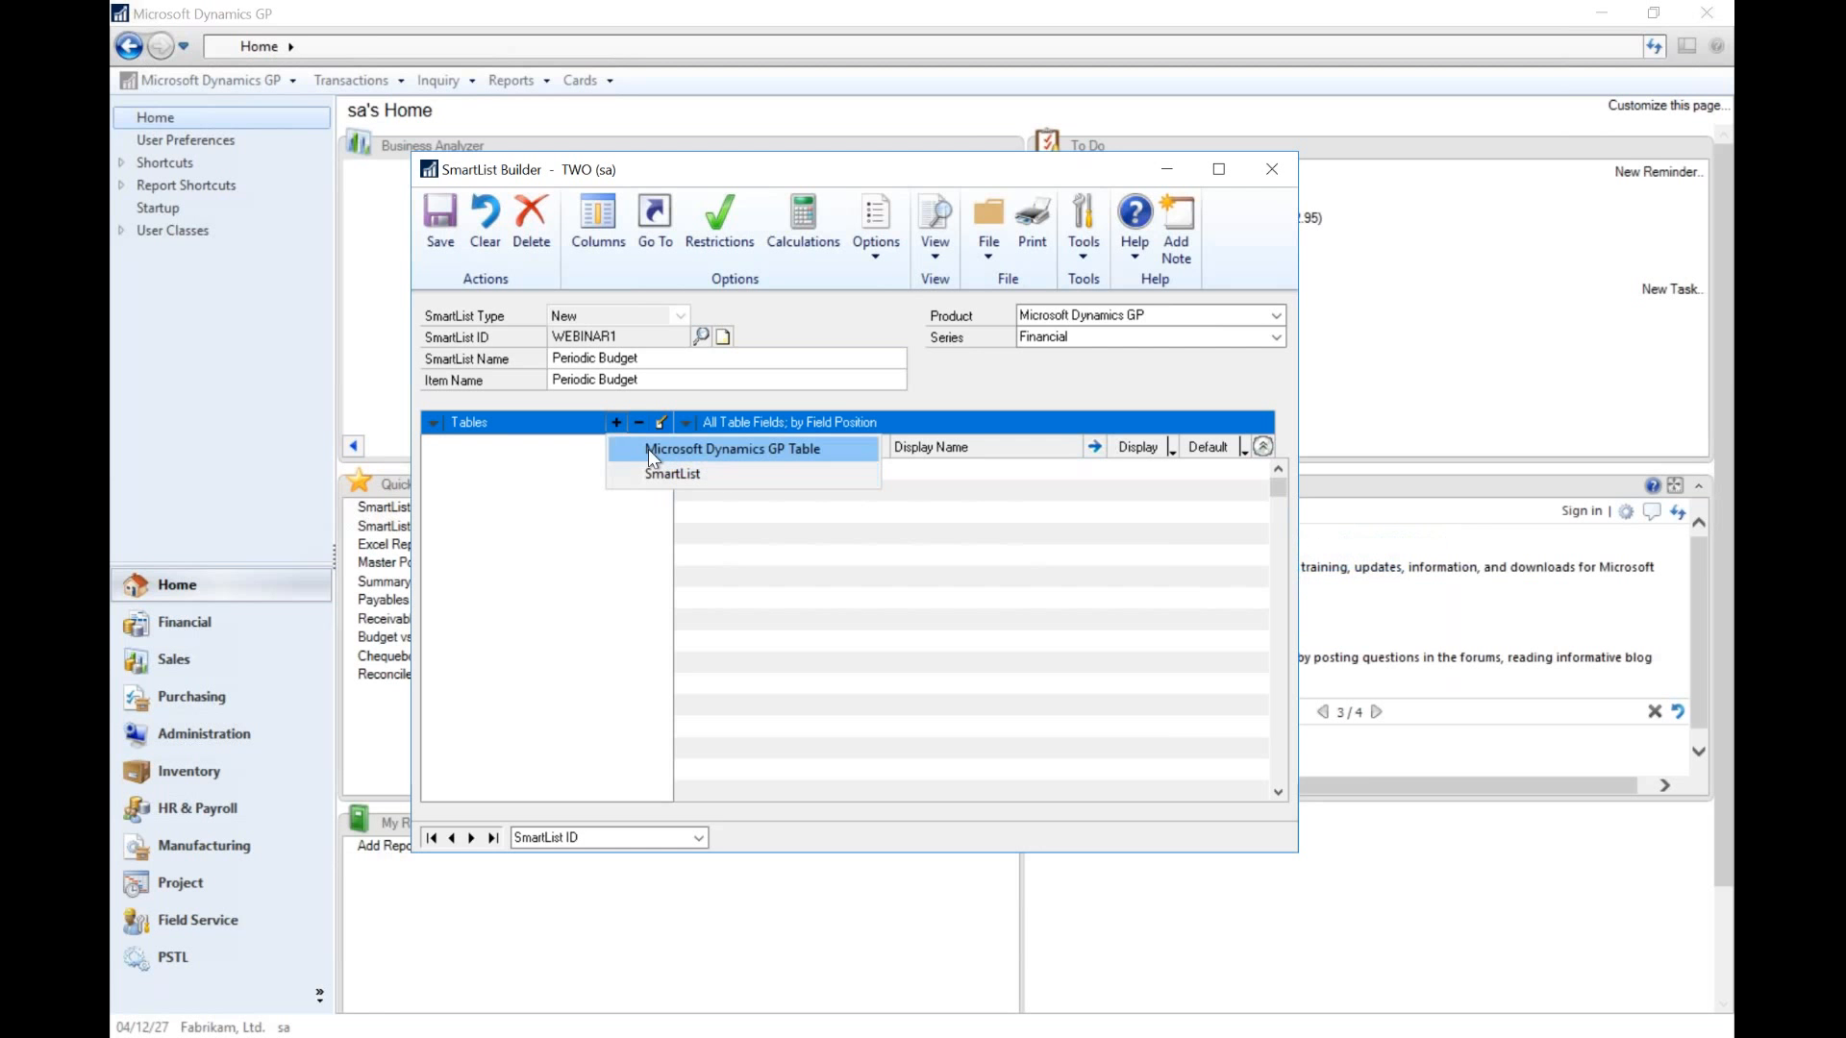
pyautogui.click(648, 448)
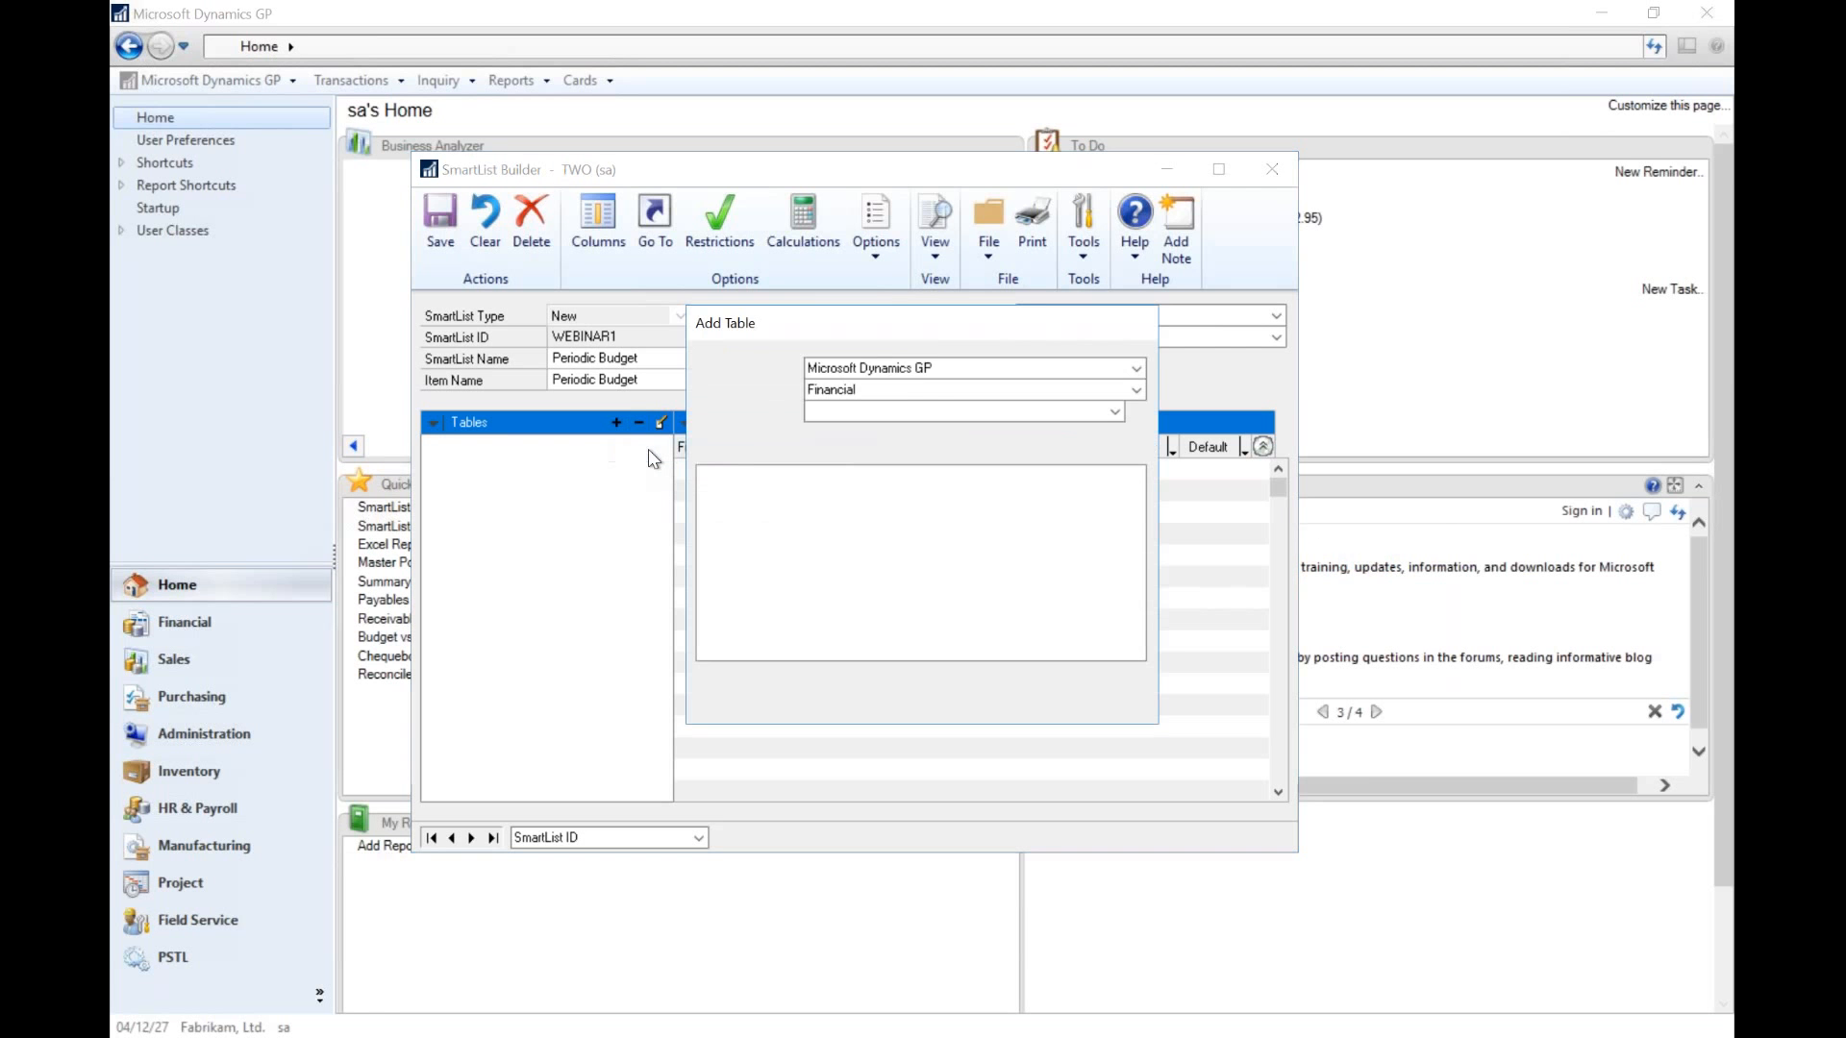
pyautogui.click(921, 370)
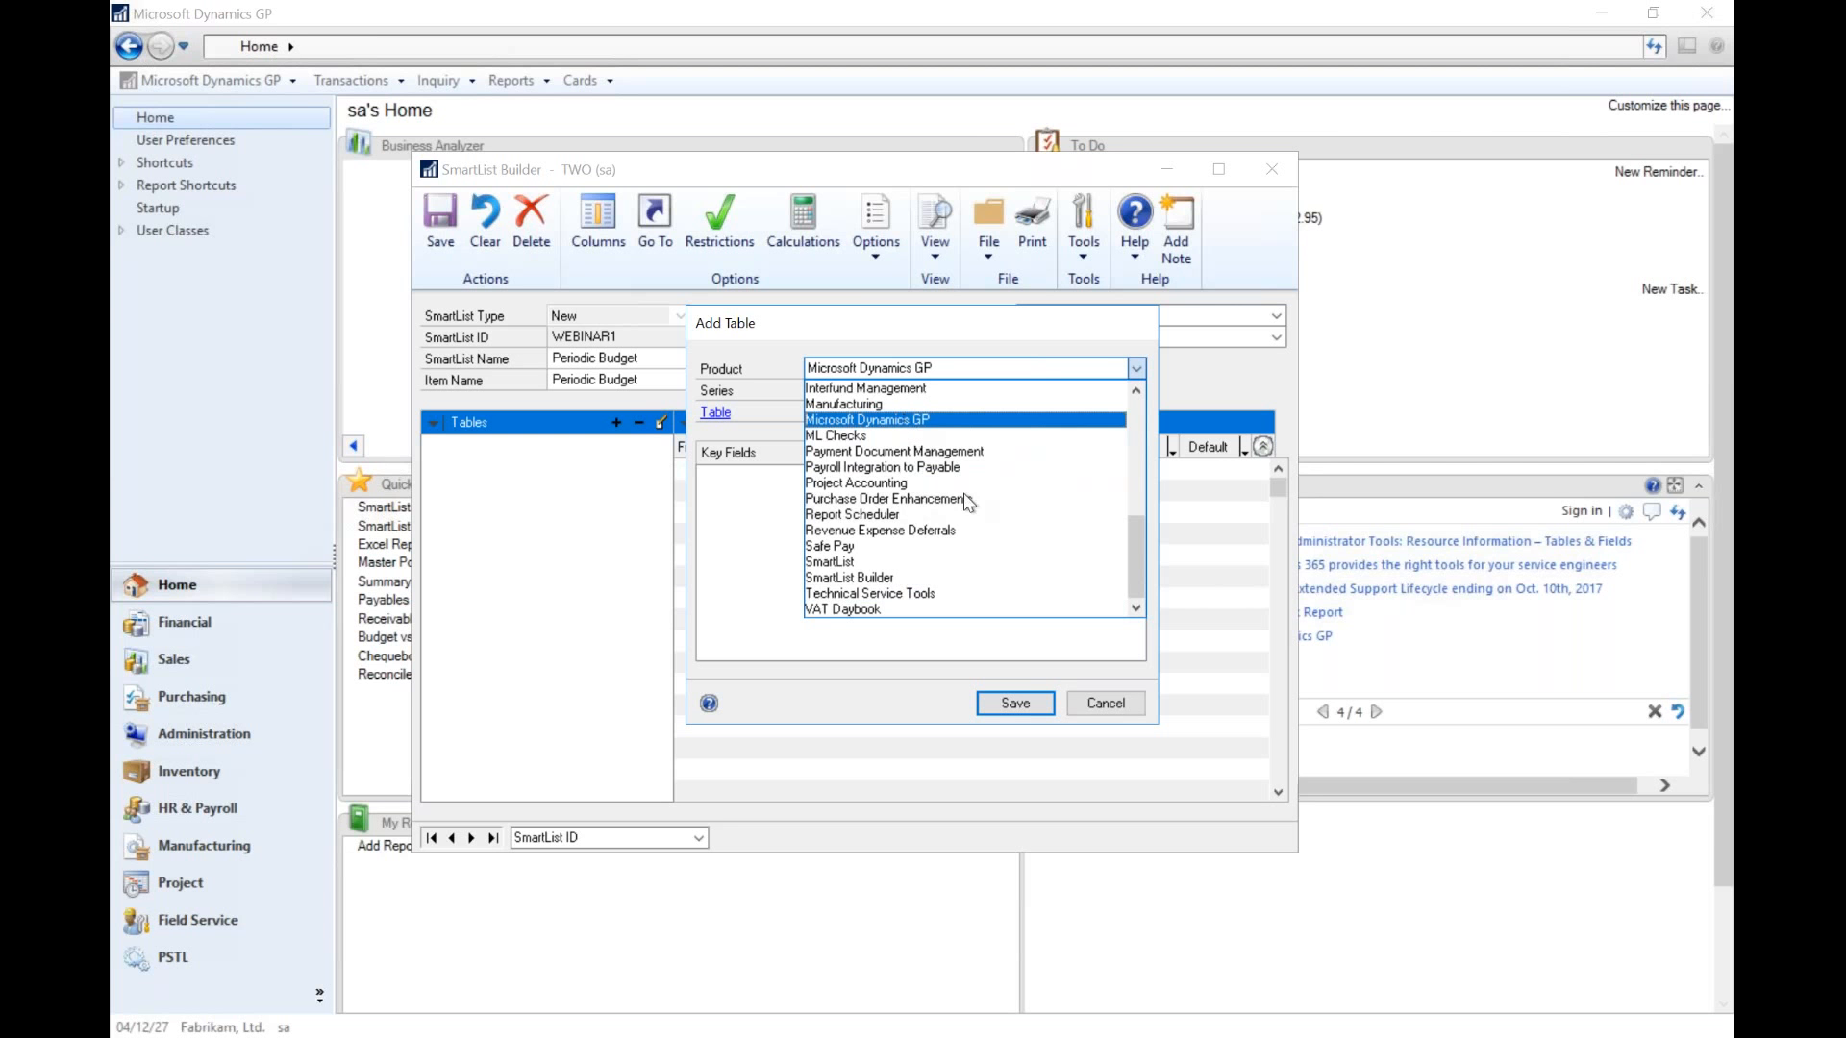
pyautogui.click(894, 418)
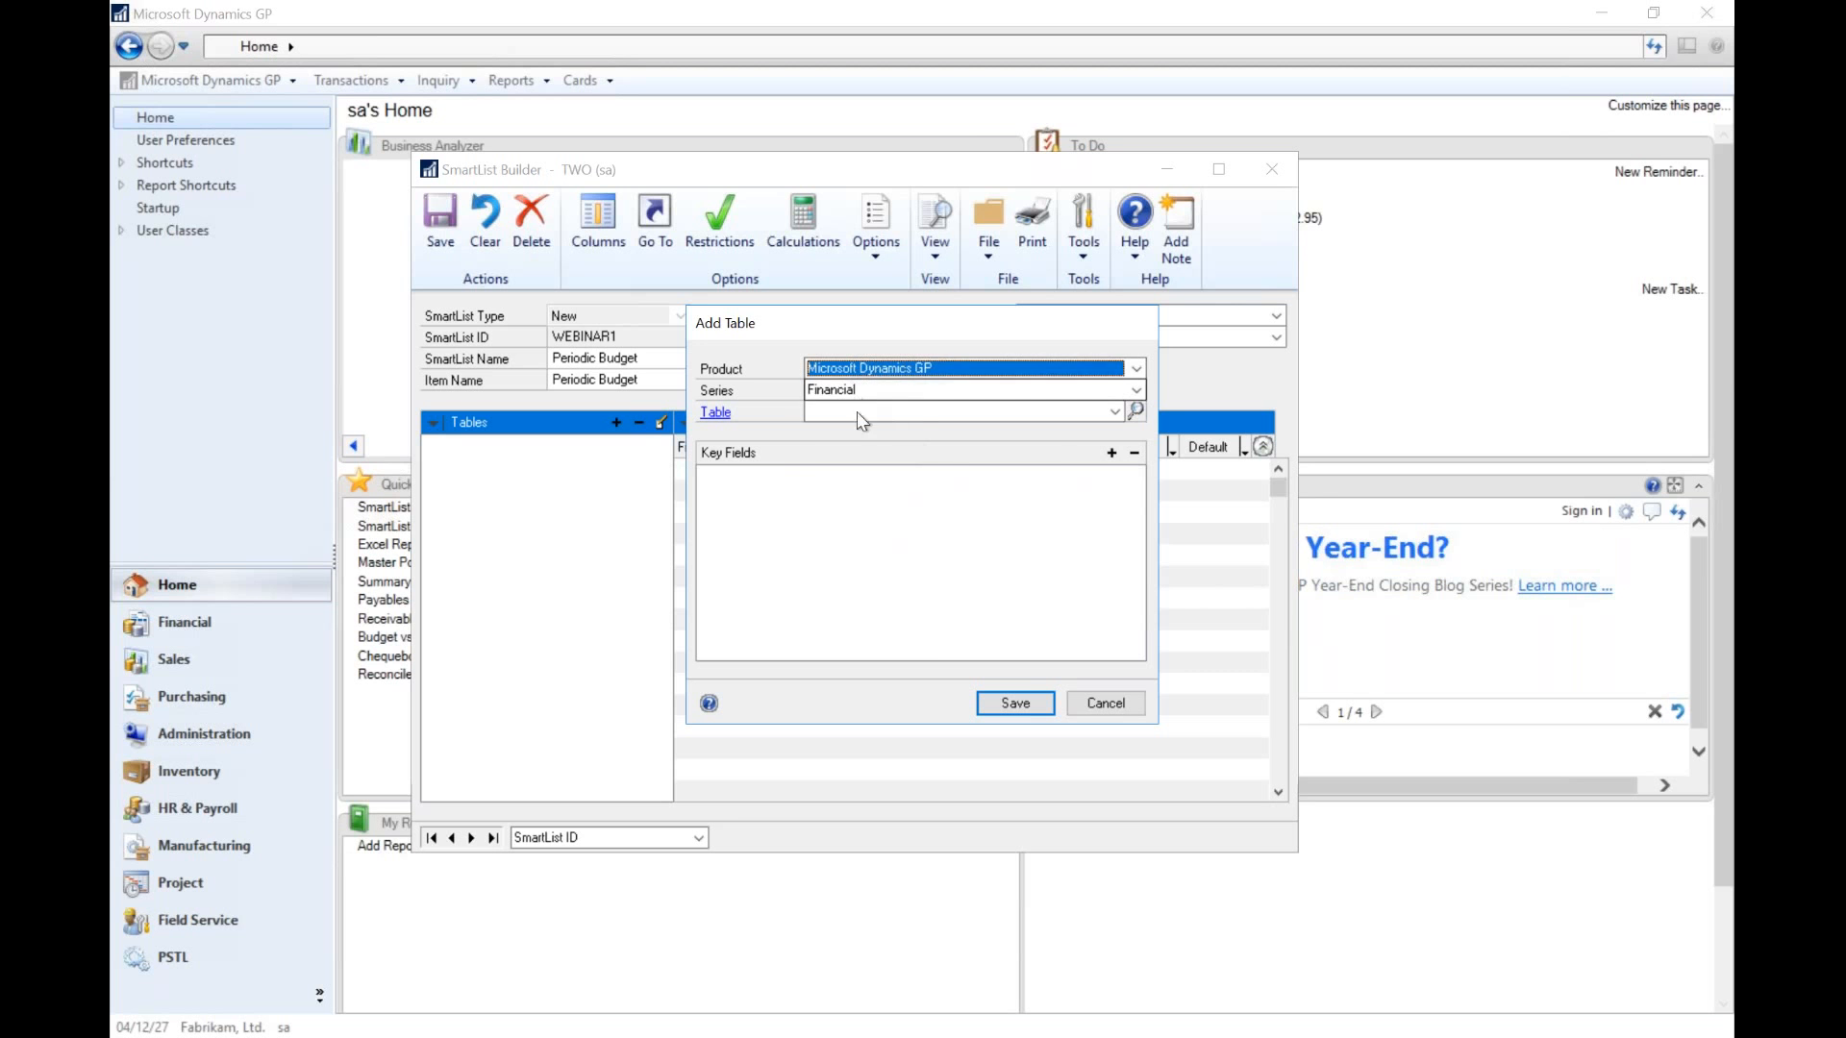
pyautogui.click(931, 412)
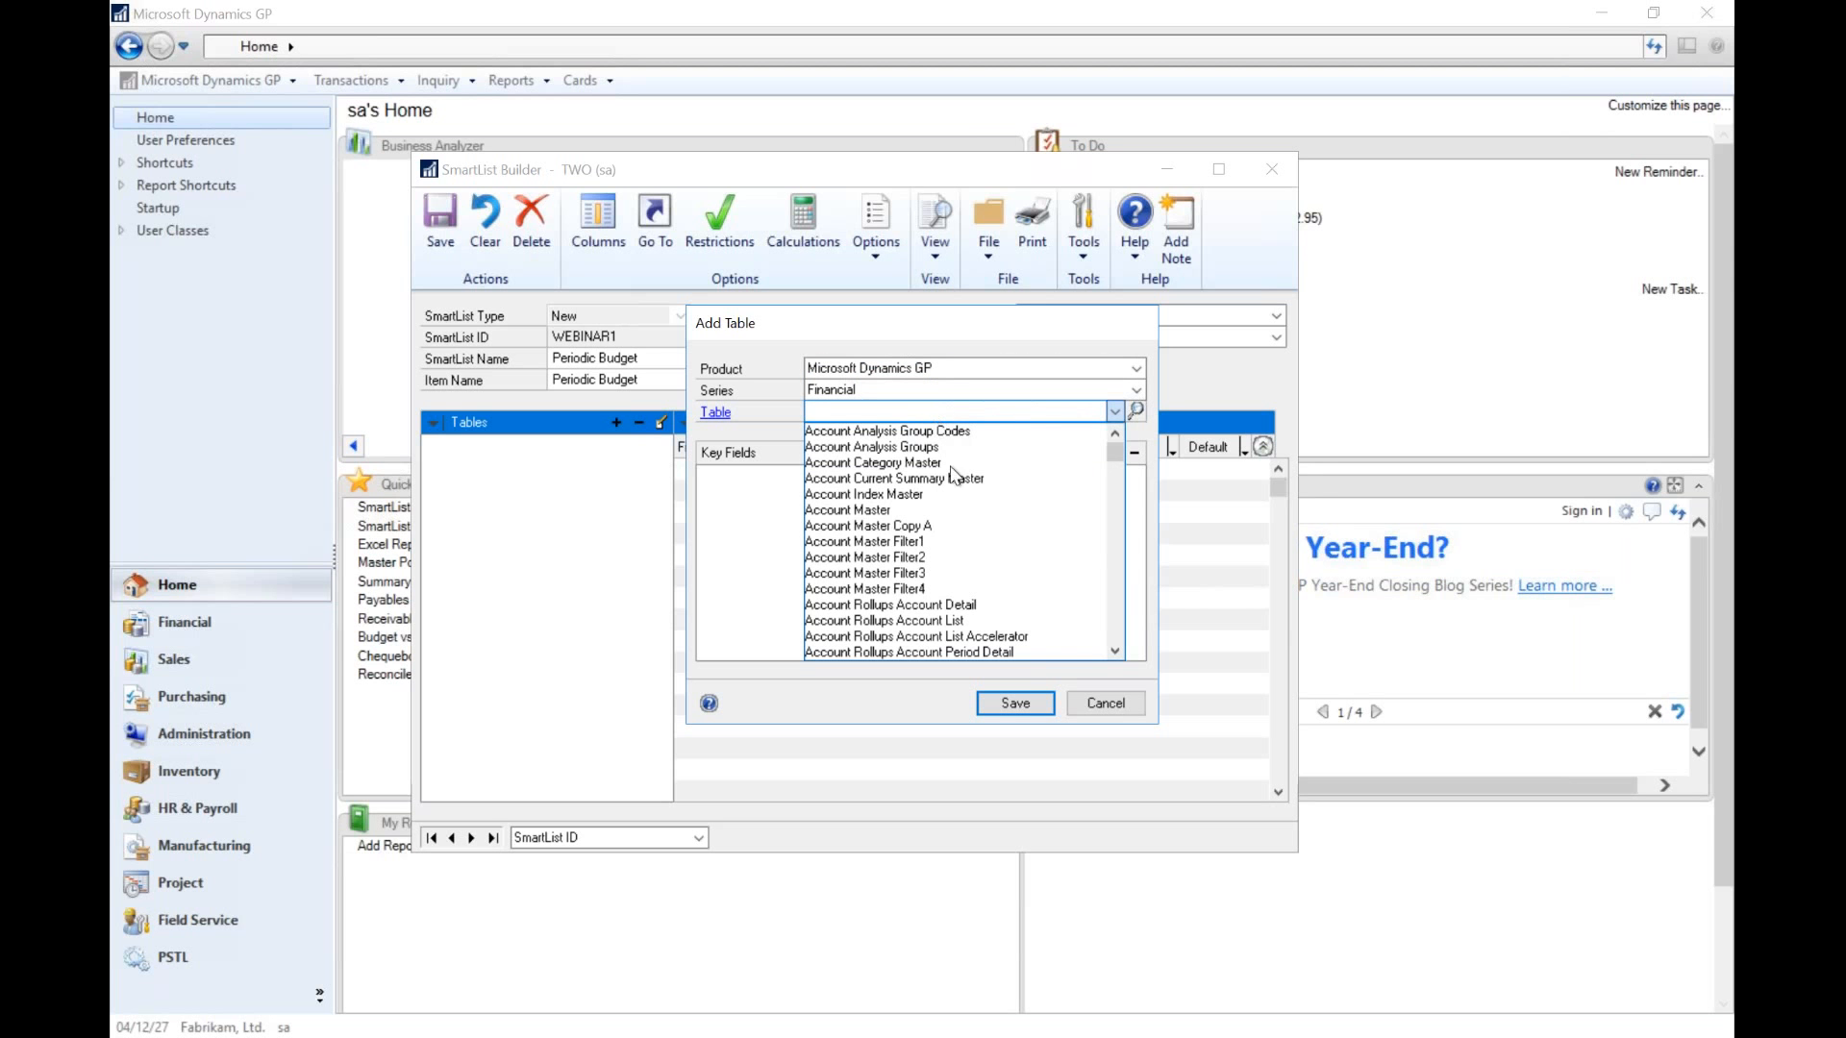
pyautogui.click(1111, 615)
pyautogui.click(1111, 615)
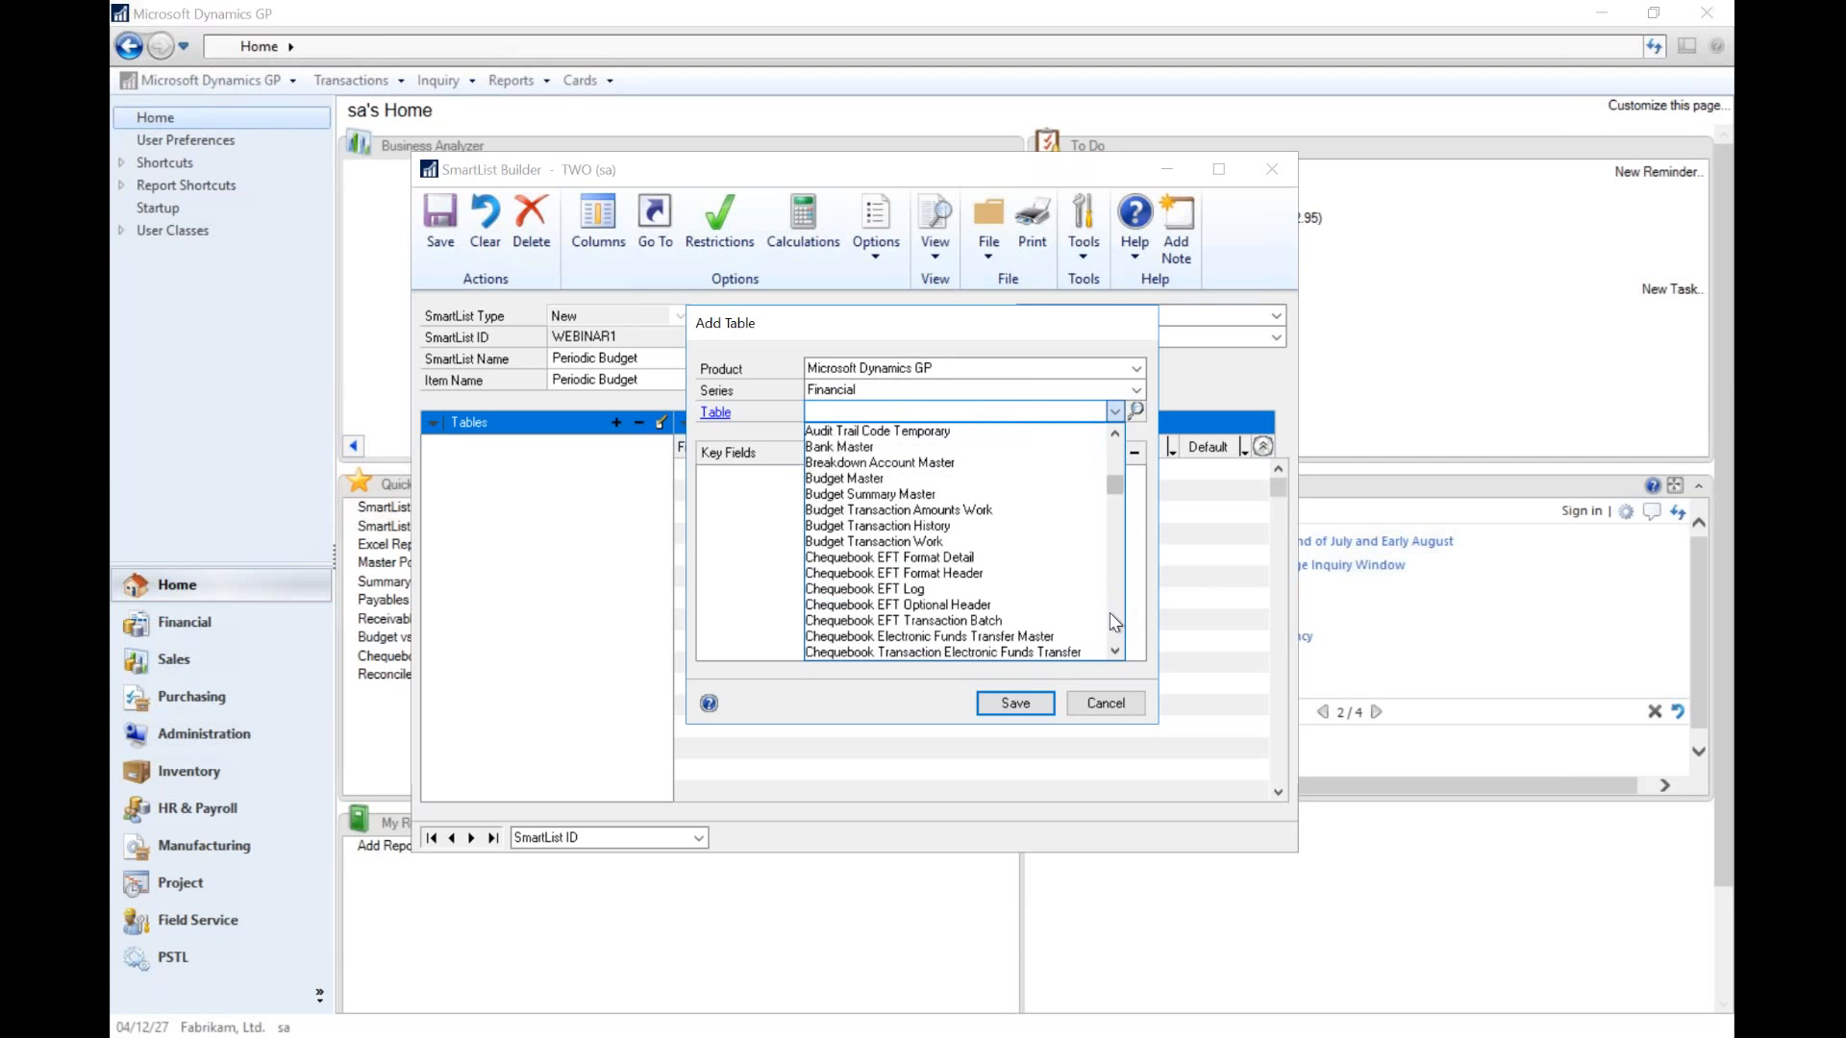
pyautogui.click(844, 494)
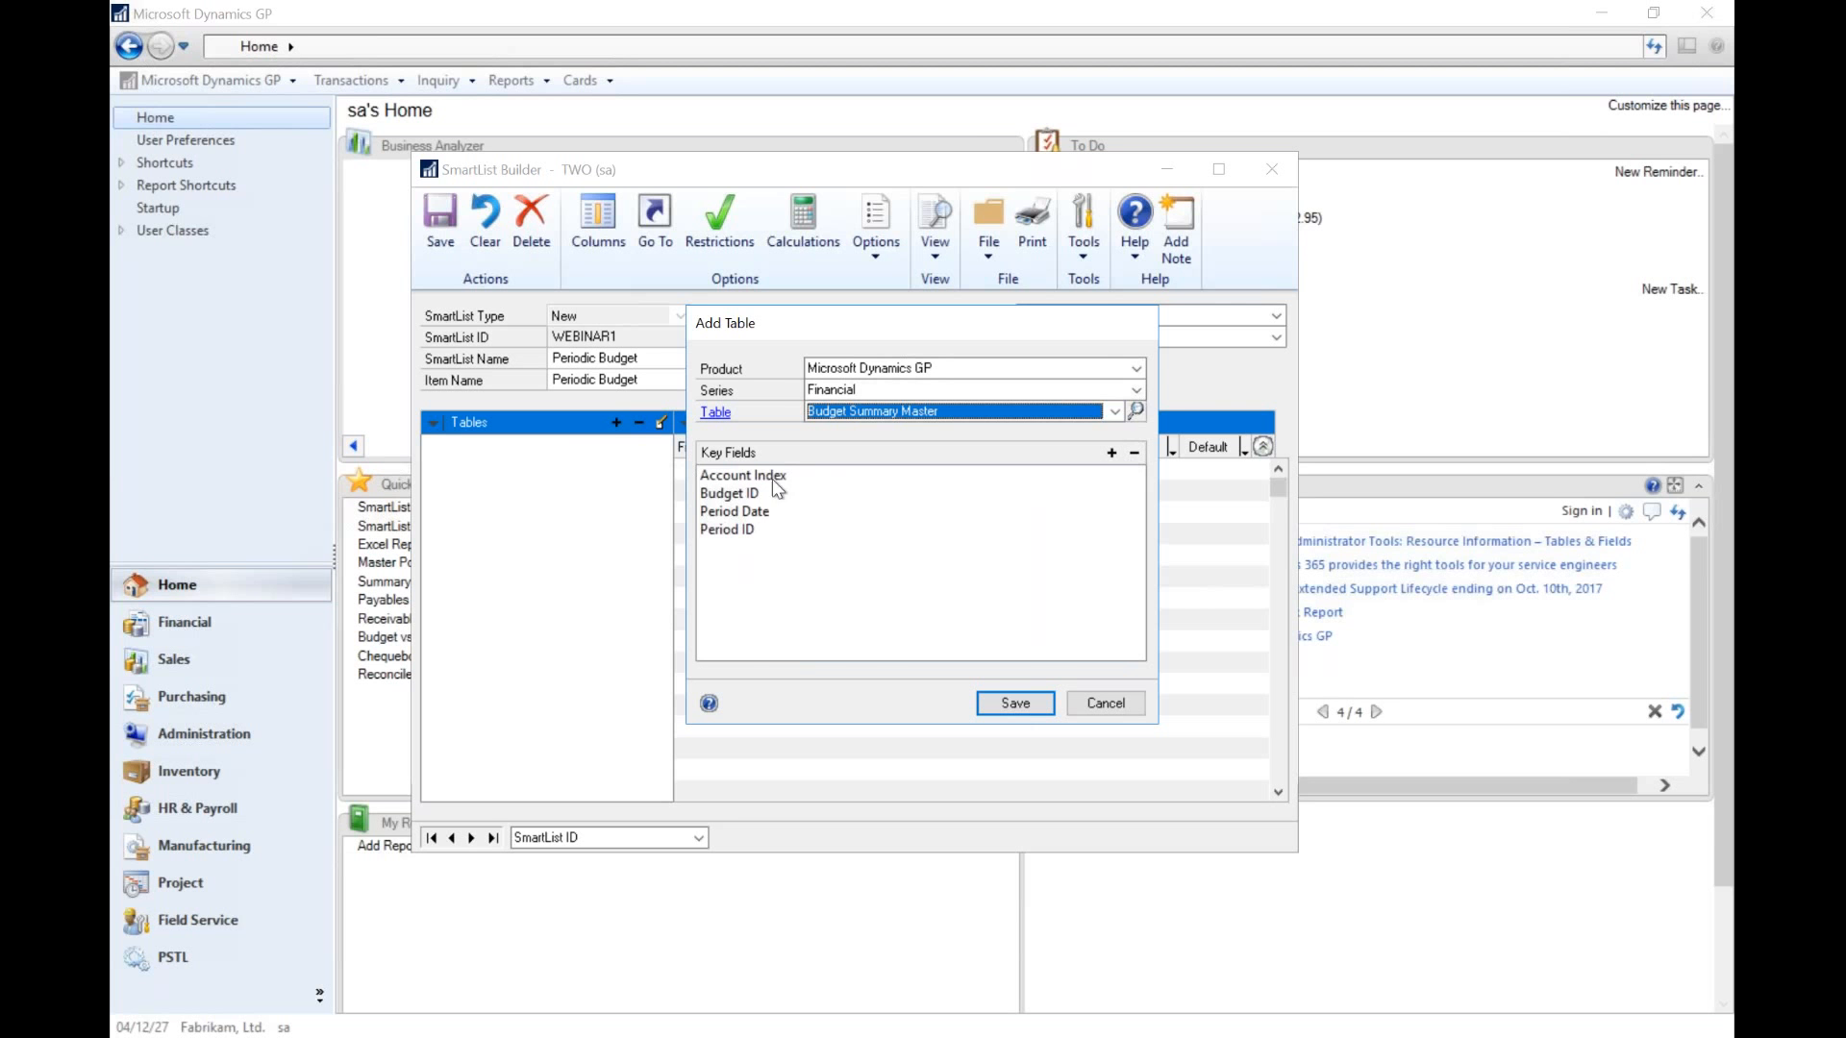
pyautogui.click(1015, 709)
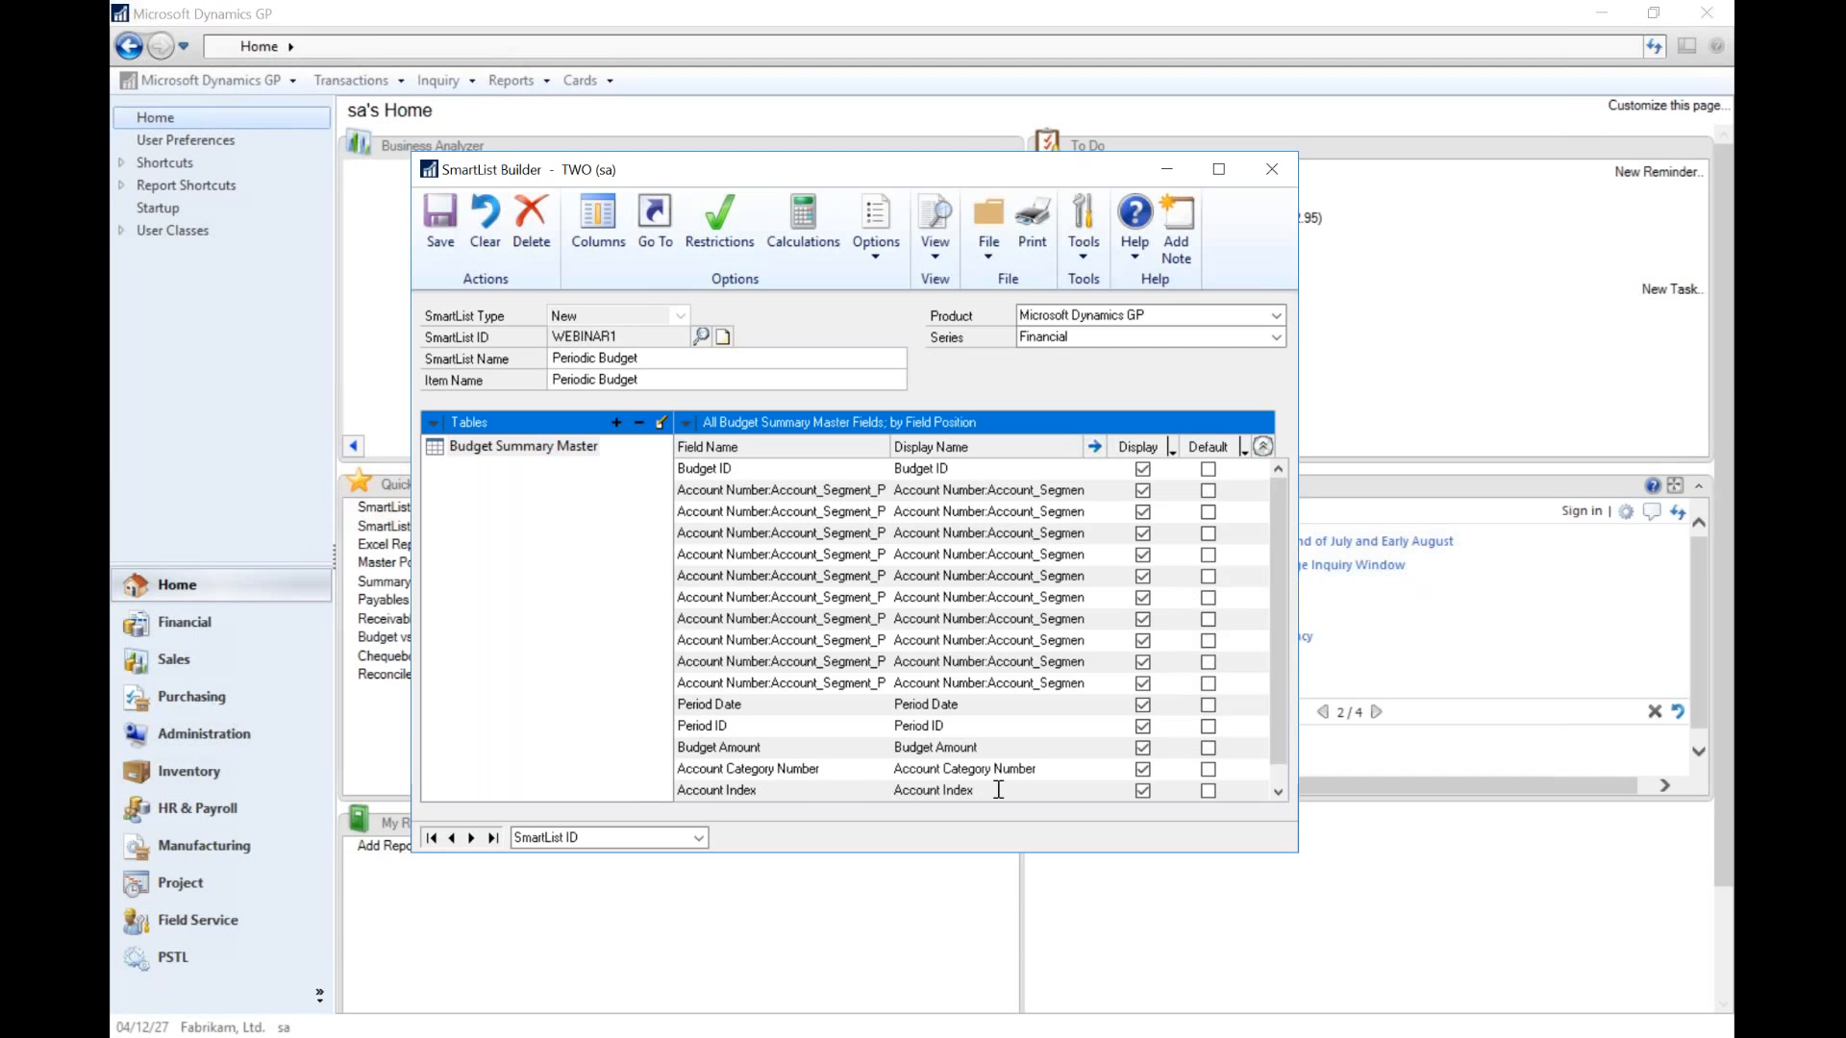
# - Mark Period ID, Year, Account Index and Budget Amount as default fields of the Budget Summary Master table
pyautogui.scroll(-1, 1282, 644)
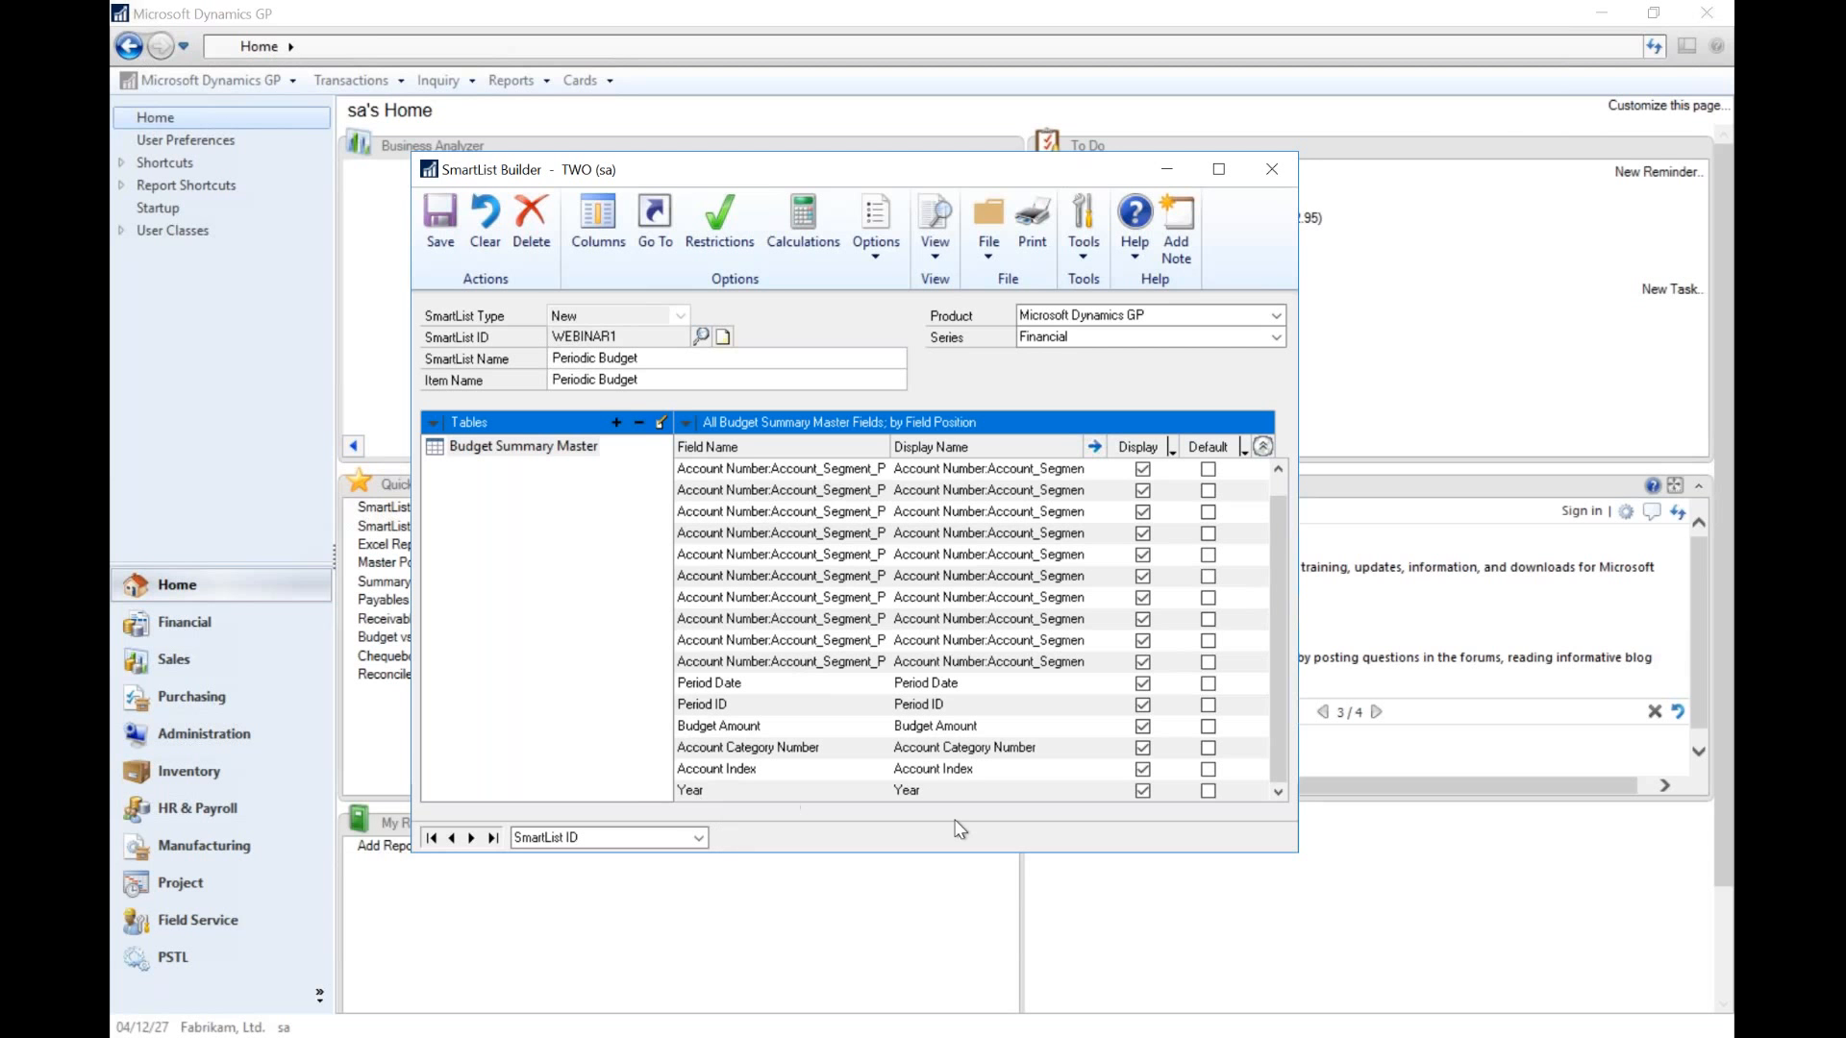
pyautogui.scroll(1, 1277, 696)
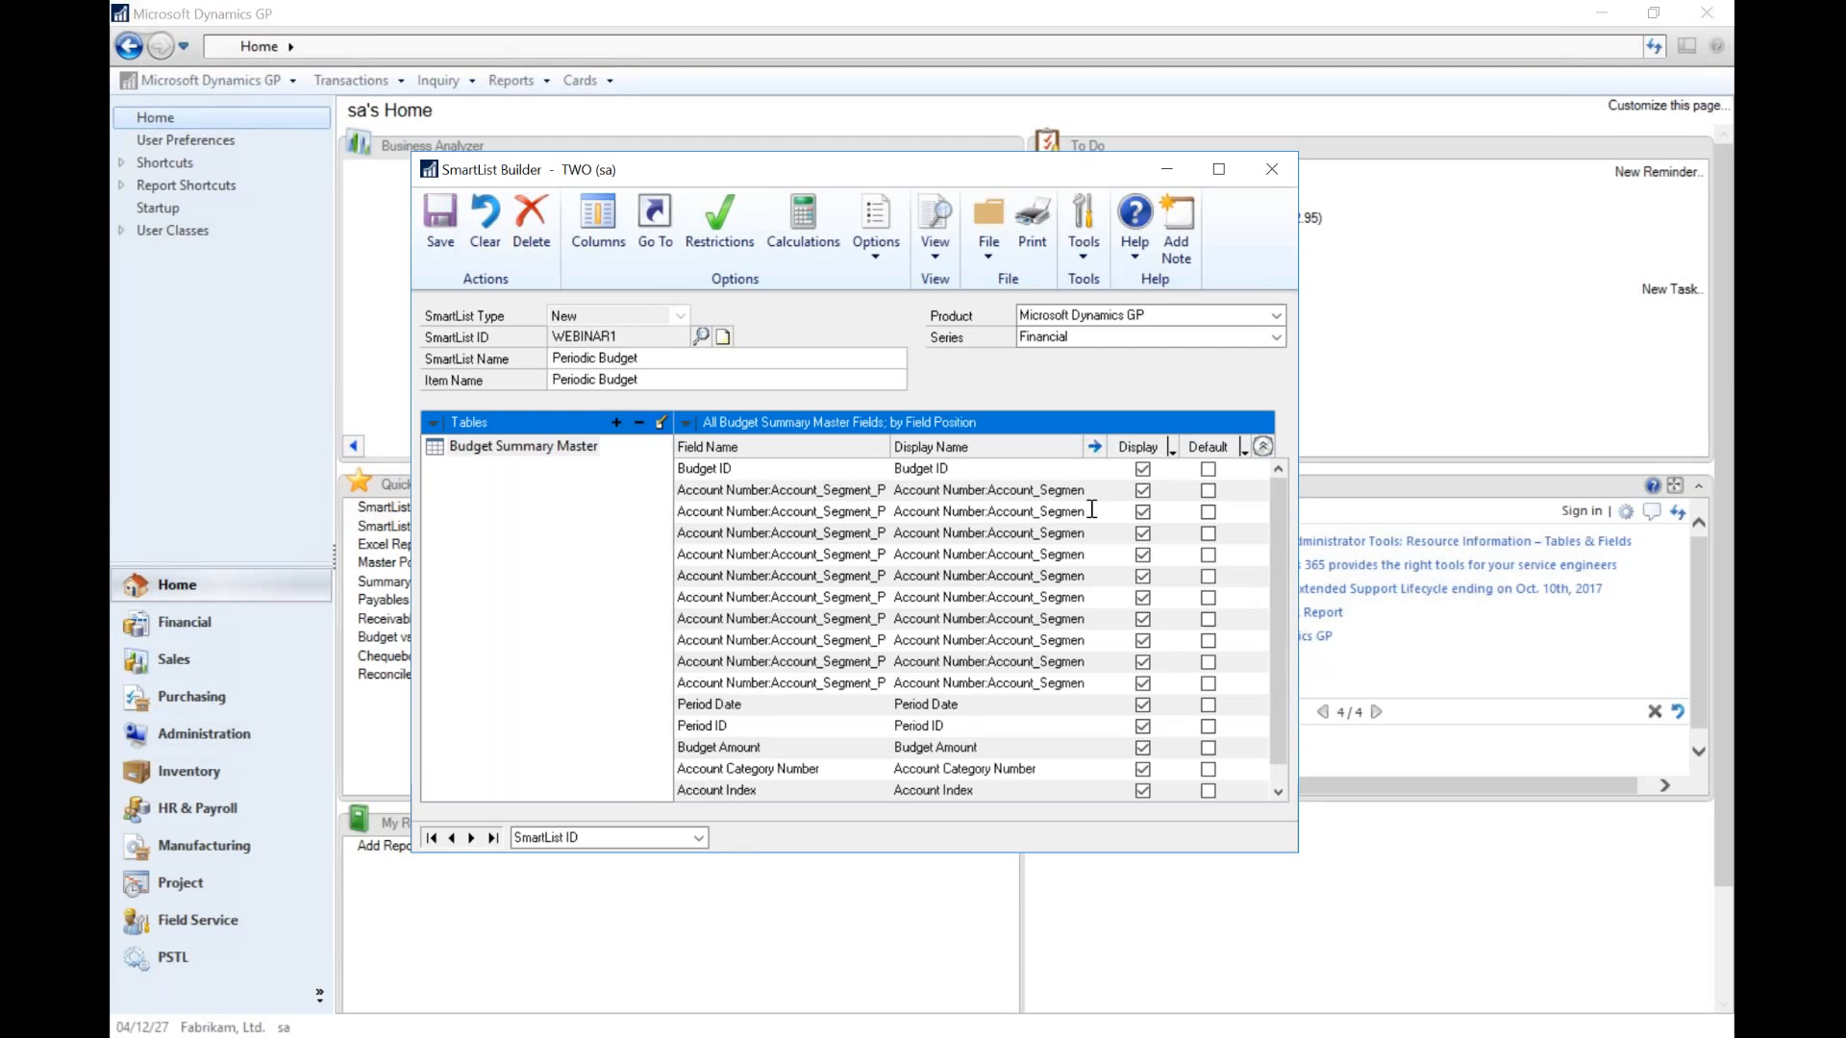
pyautogui.click(1208, 726)
pyautogui.scroll(-1, 1282, 775)
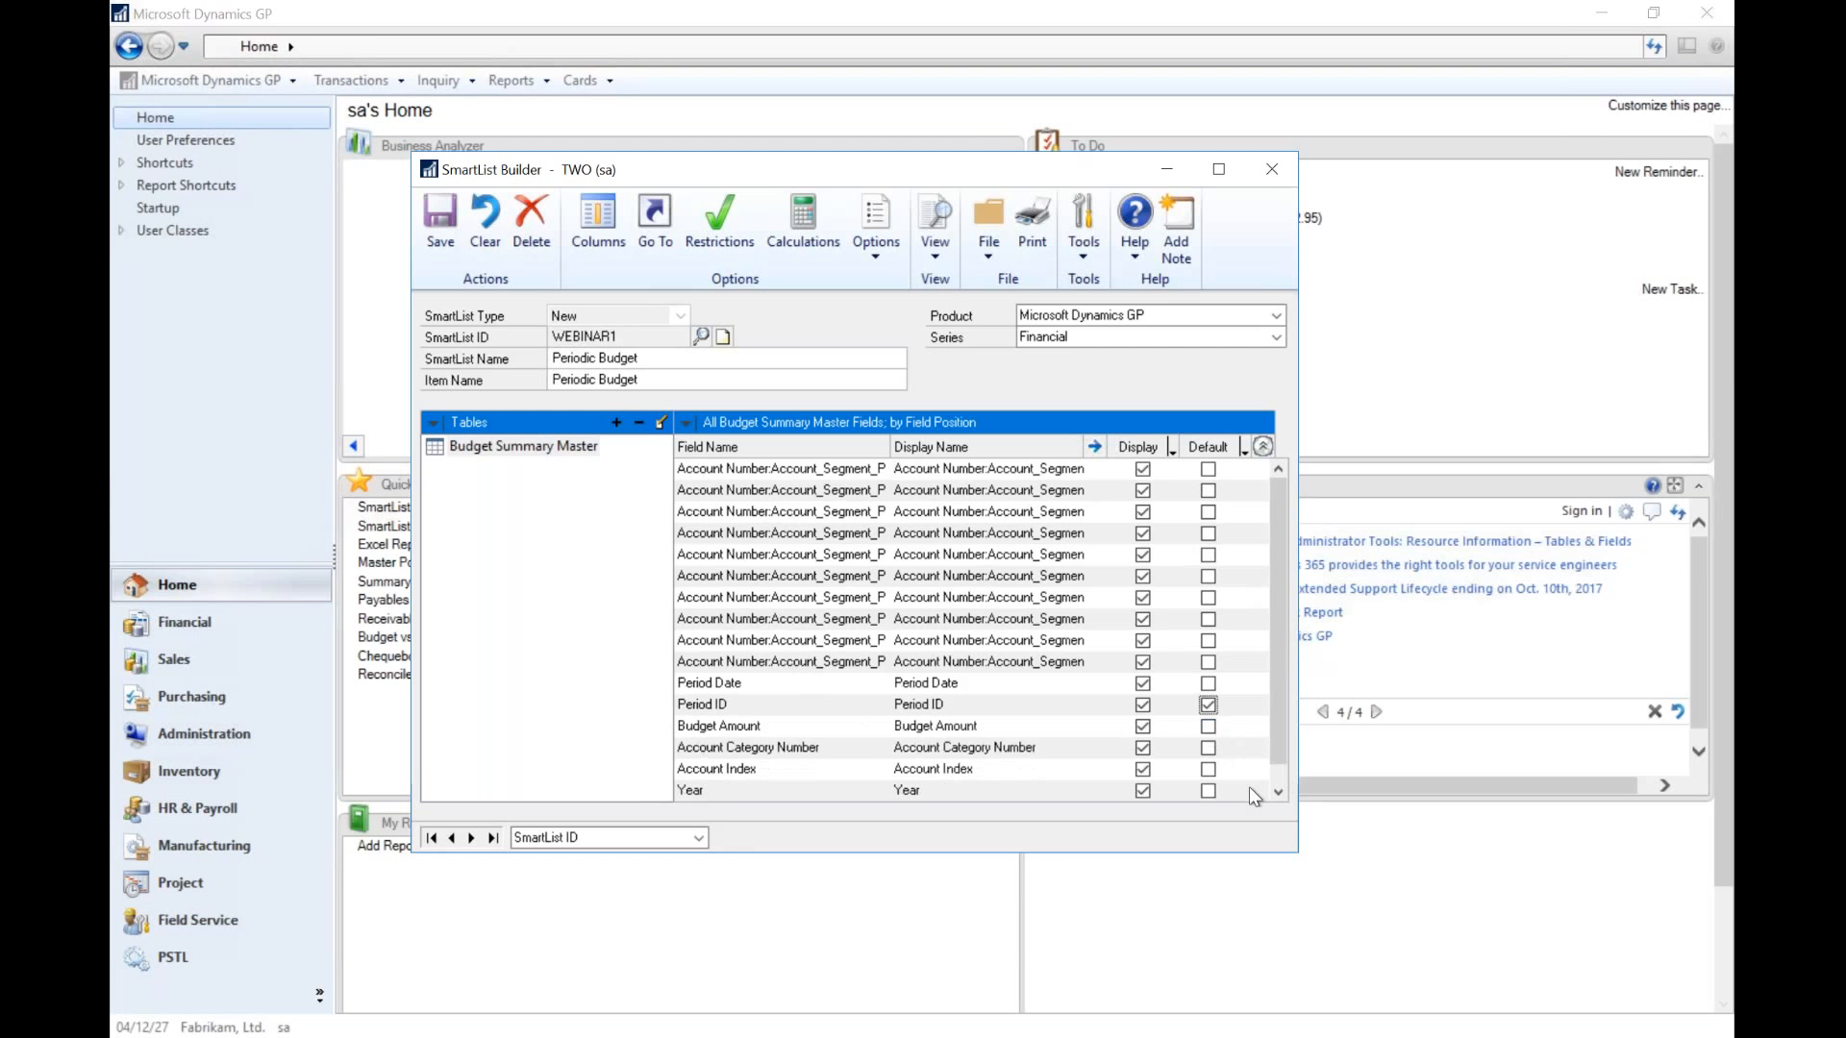
pyautogui.click(1208, 791)
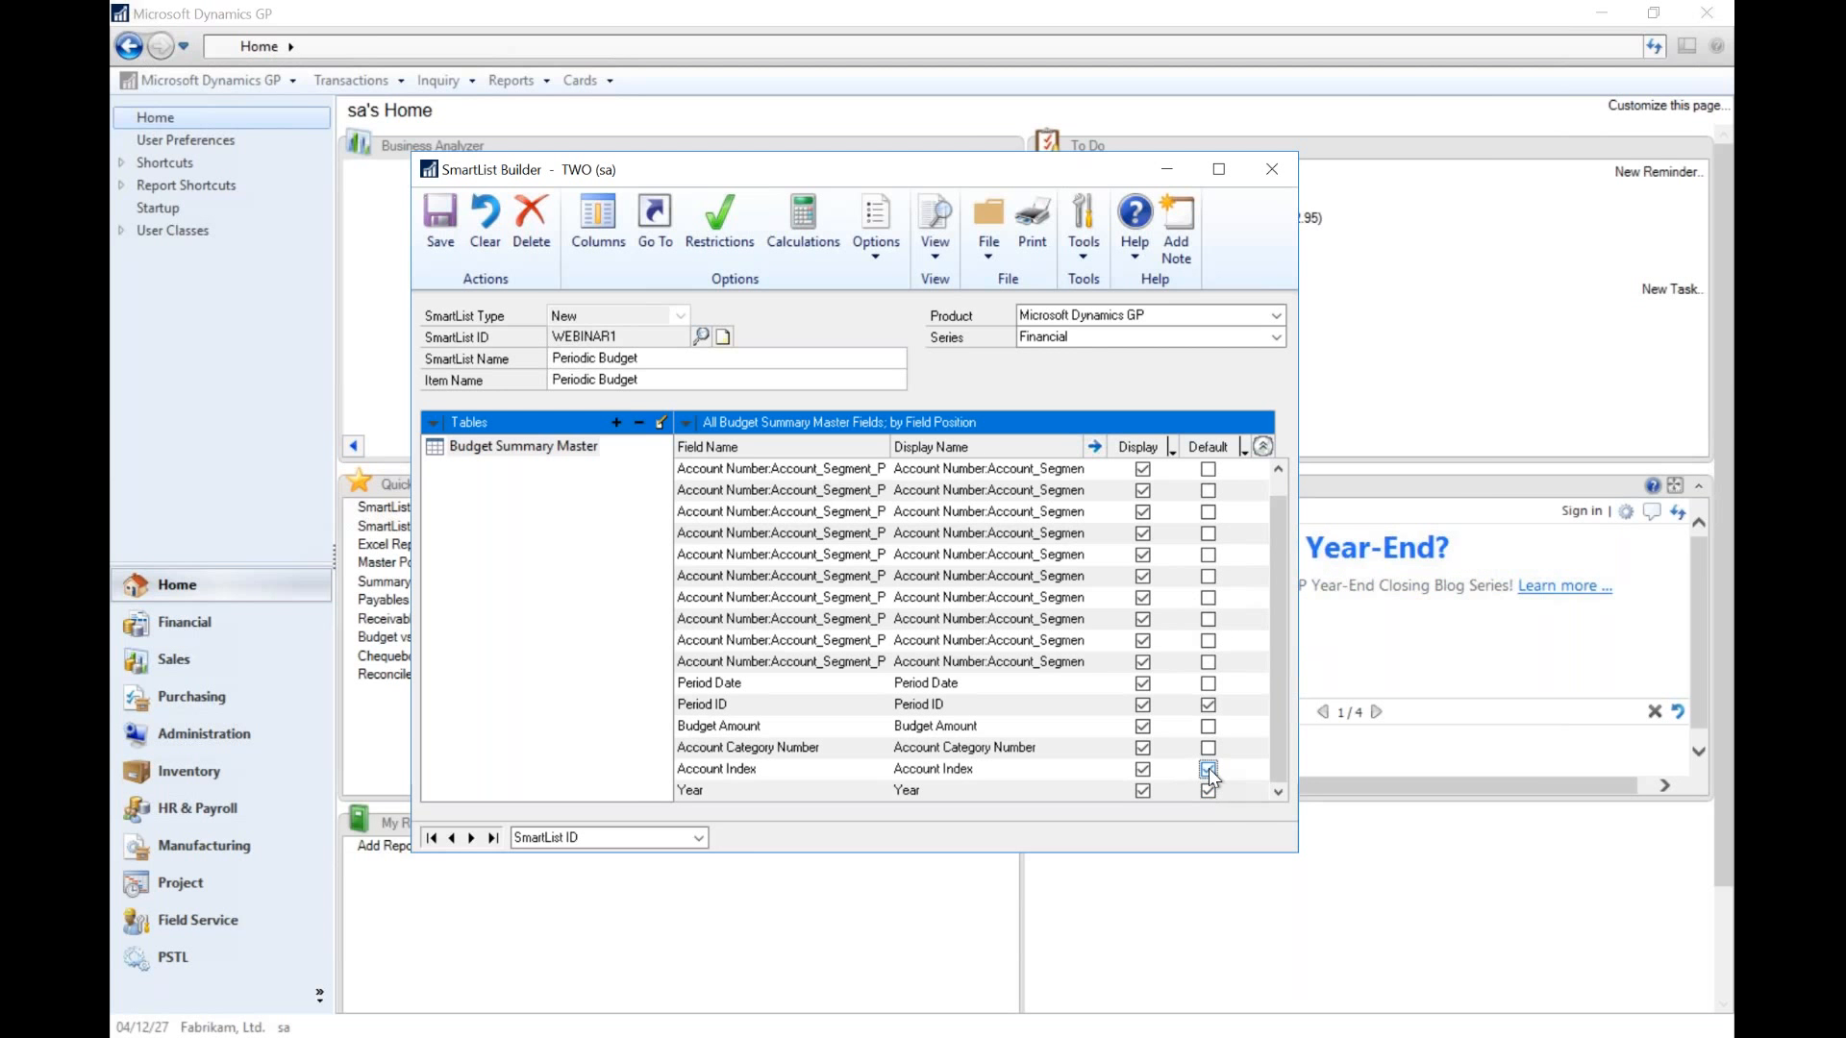
pyautogui.click(1207, 770)
pyautogui.click(1209, 728)
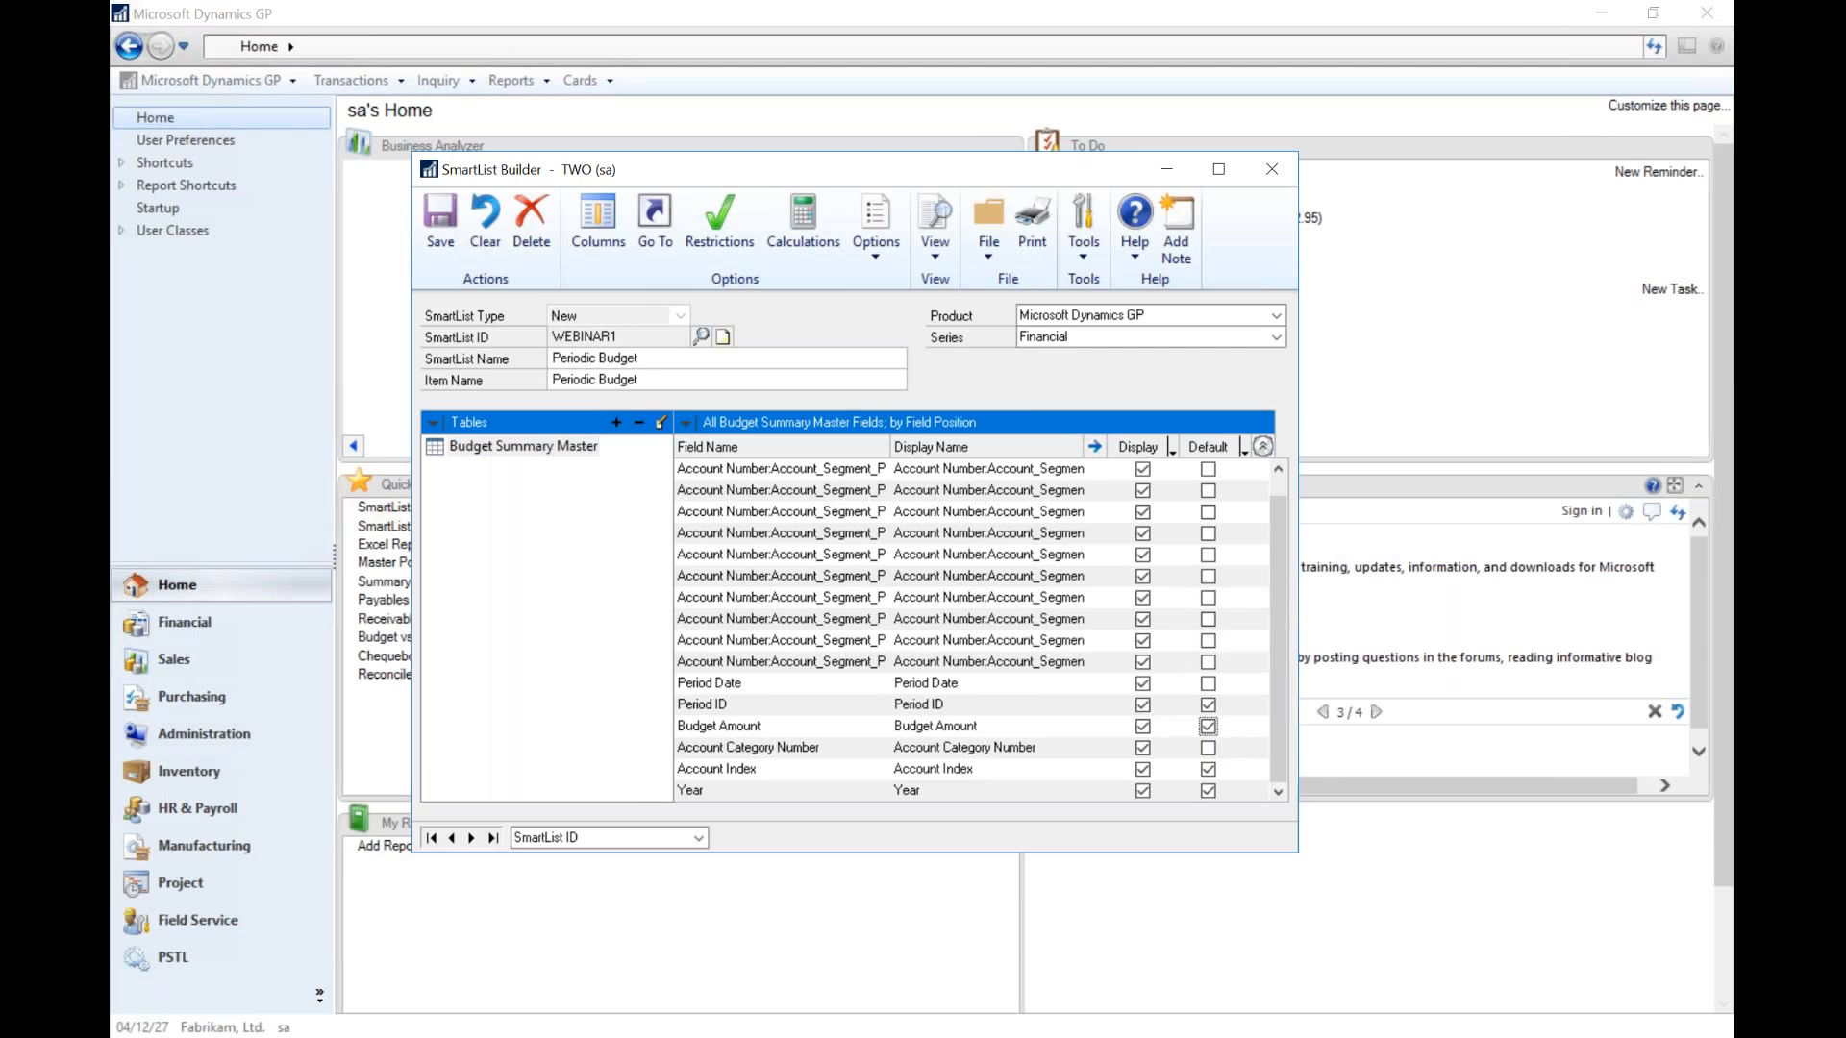
# - Preview the data of the Periodic Budget SmartList twice, examine the Period ID, Account Index and Year columns, and close the preview
pyautogui.click(867, 240)
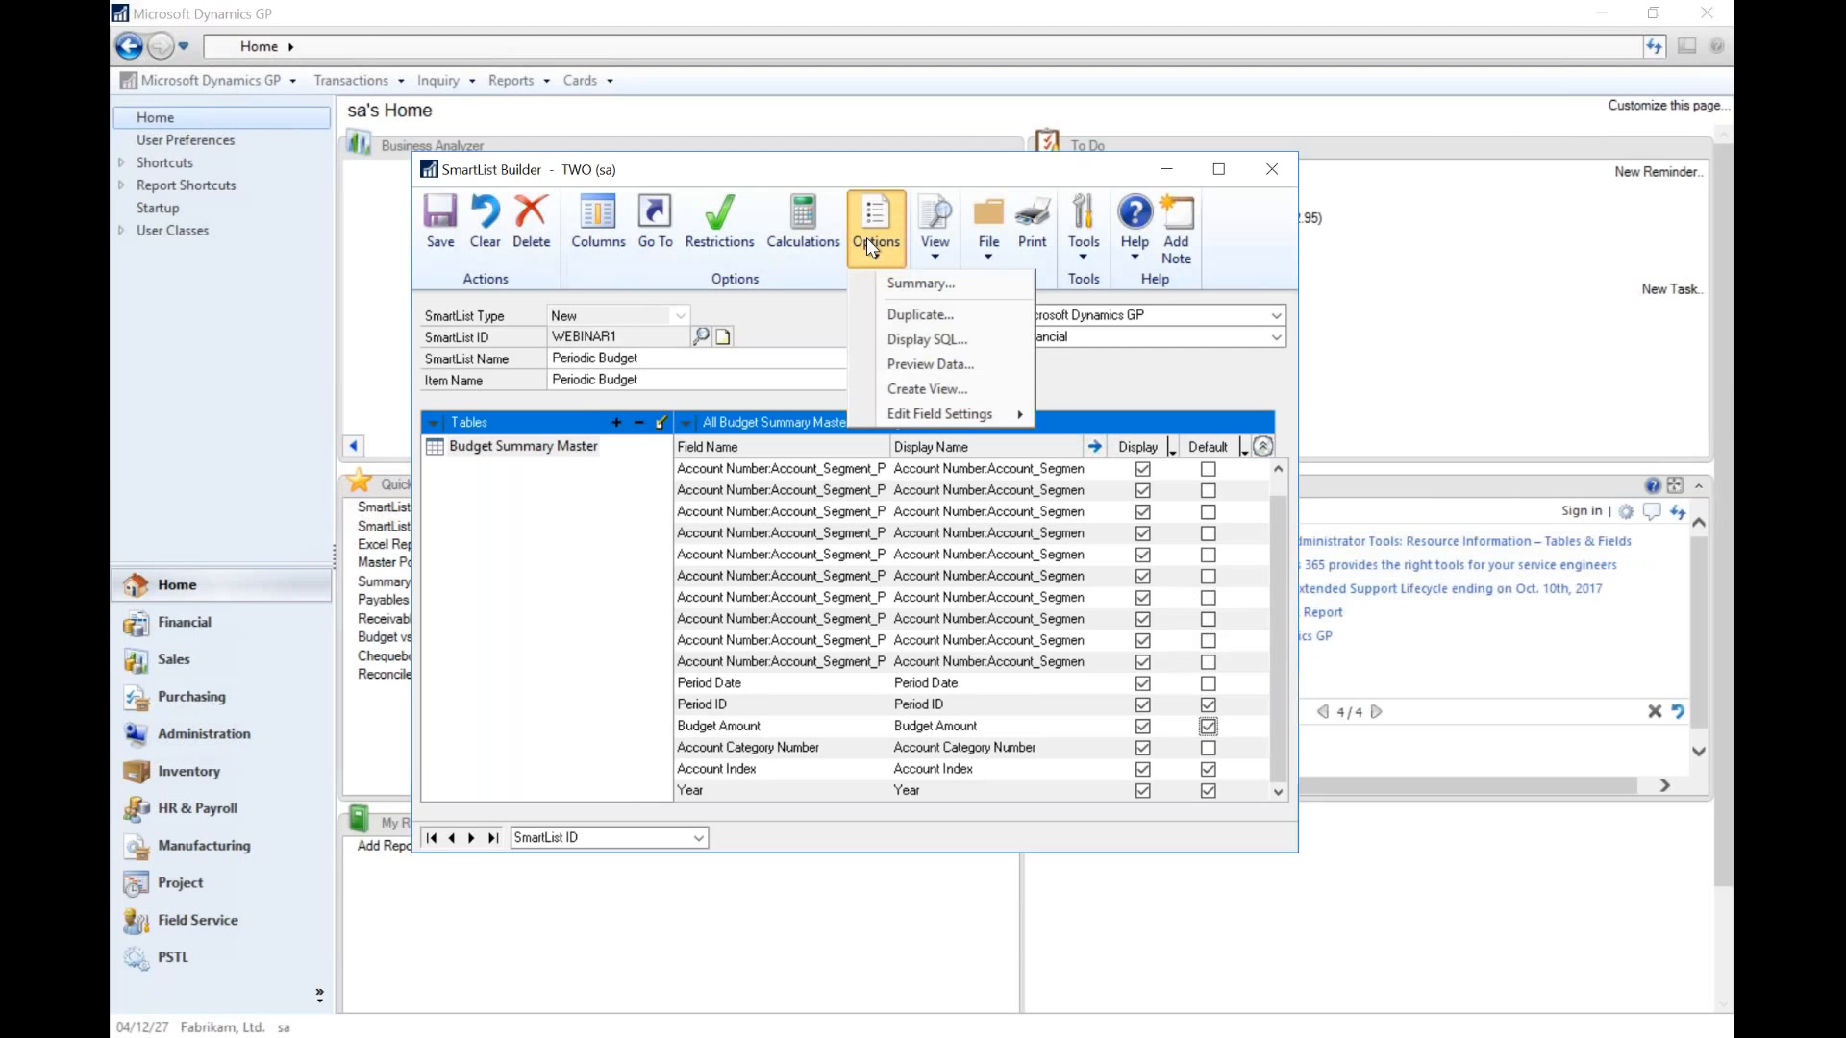
pyautogui.click(897, 364)
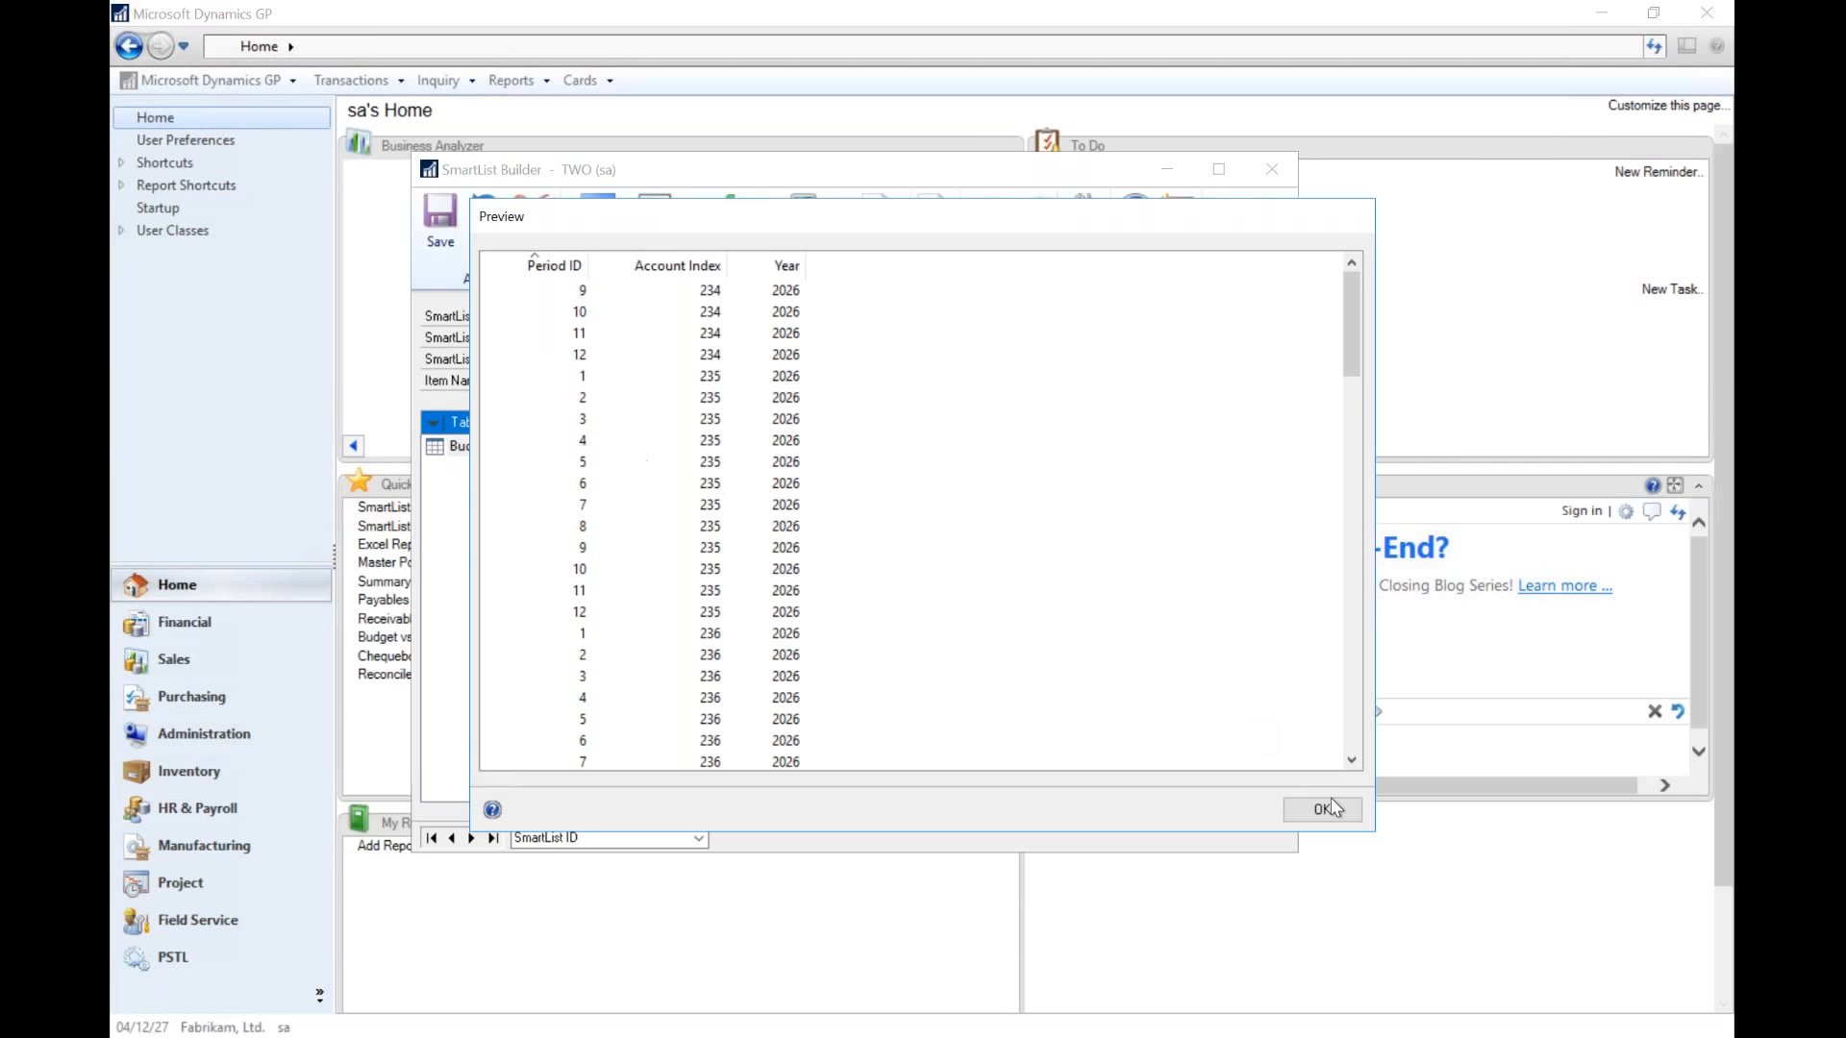
pyautogui.click(1307, 810)
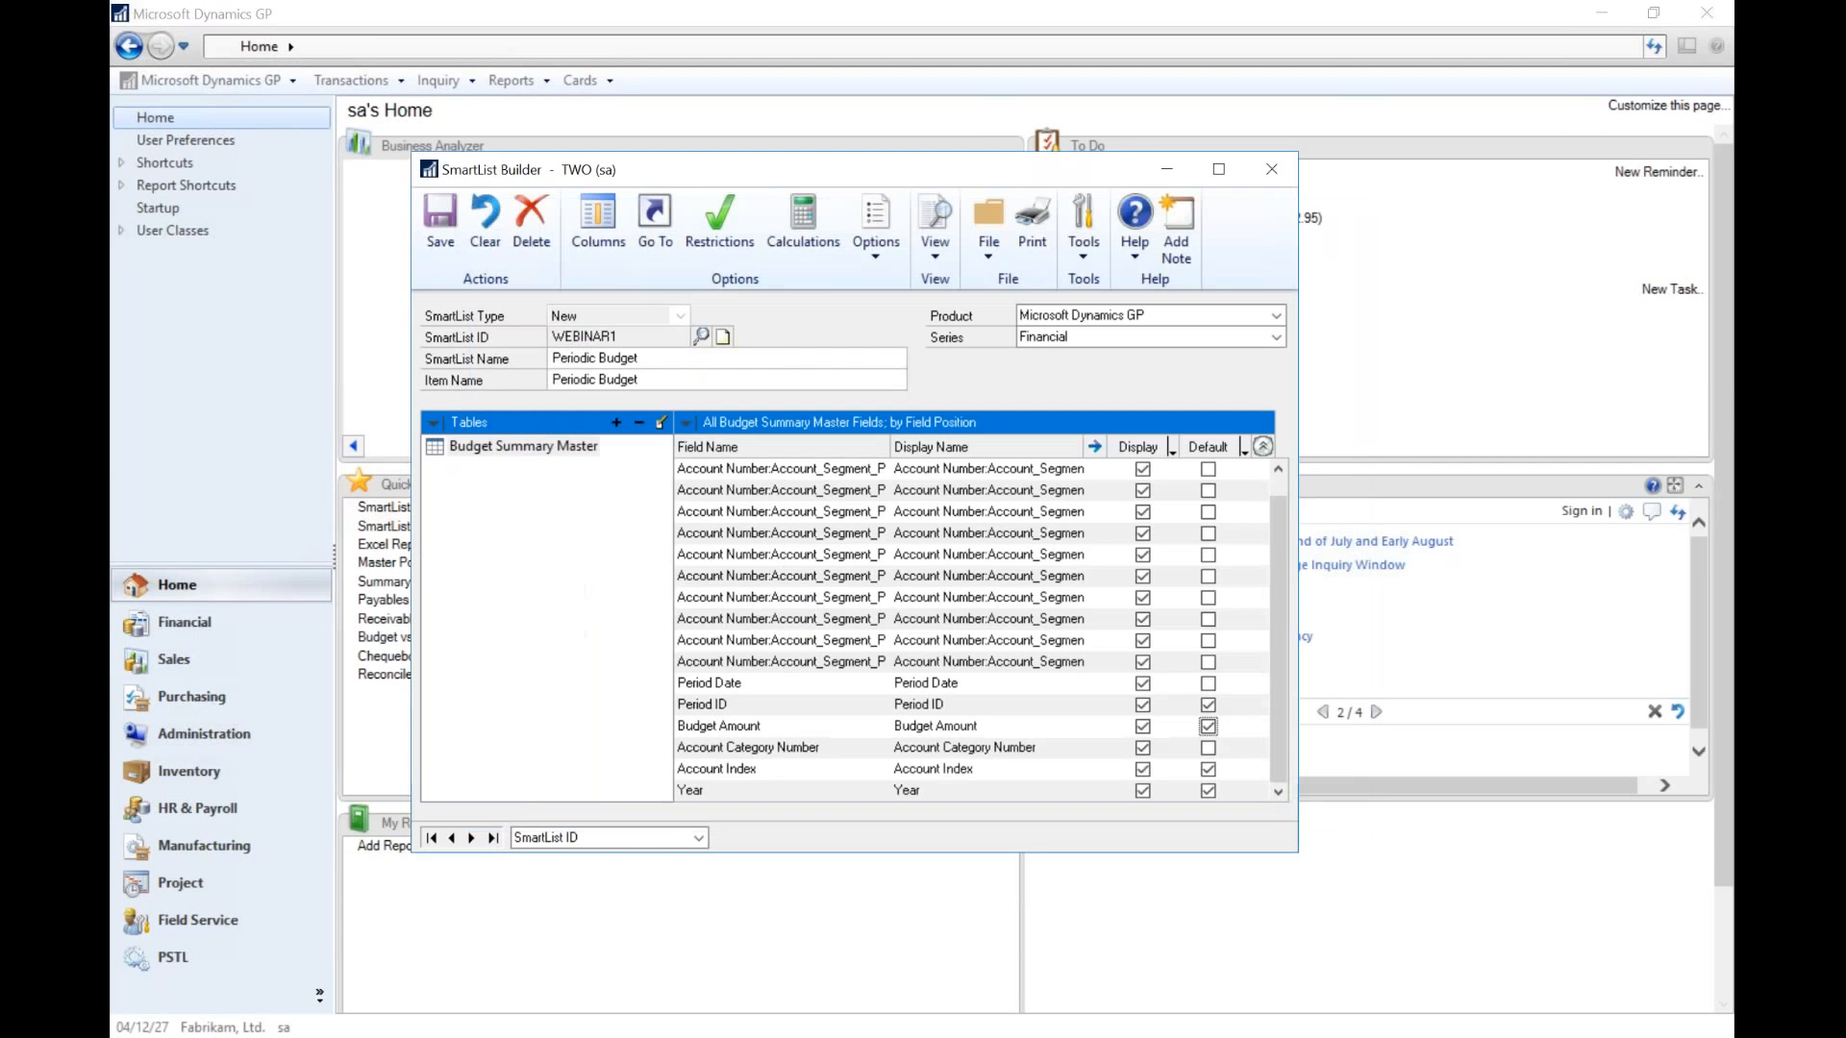
pyautogui.click(874, 226)
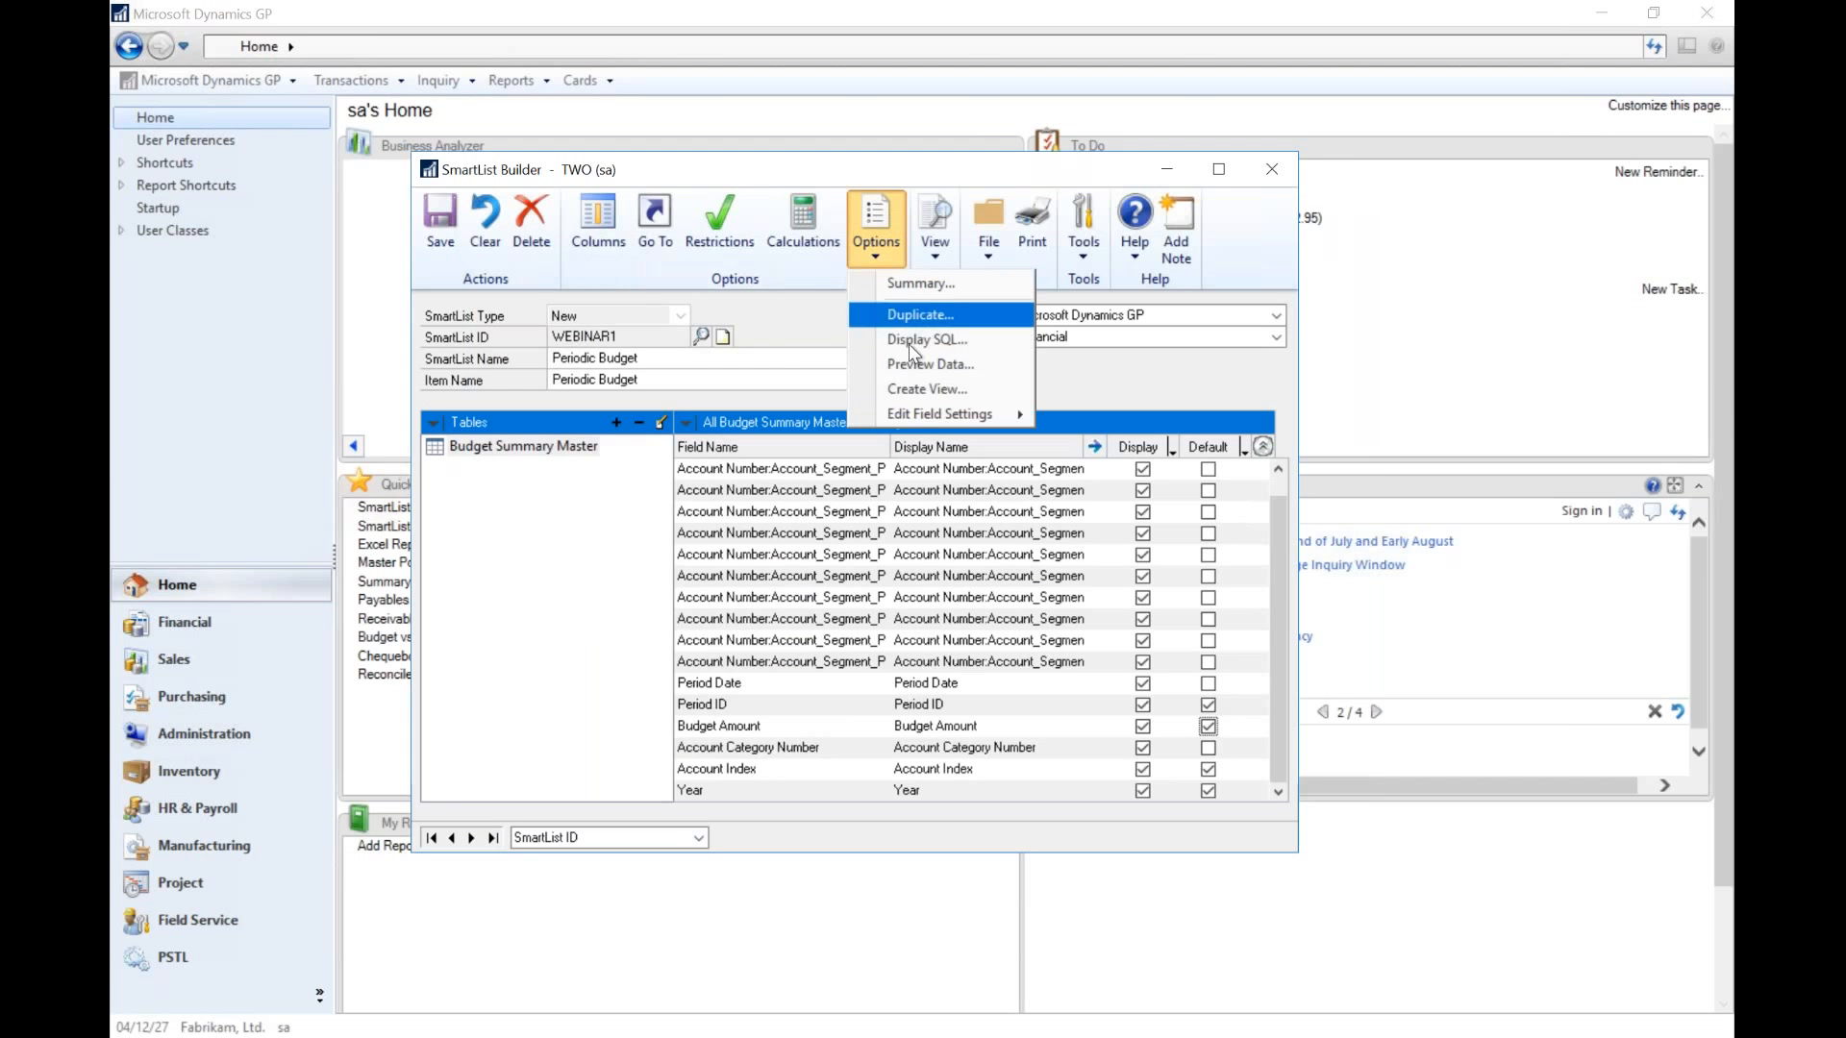
pyautogui.click(913, 367)
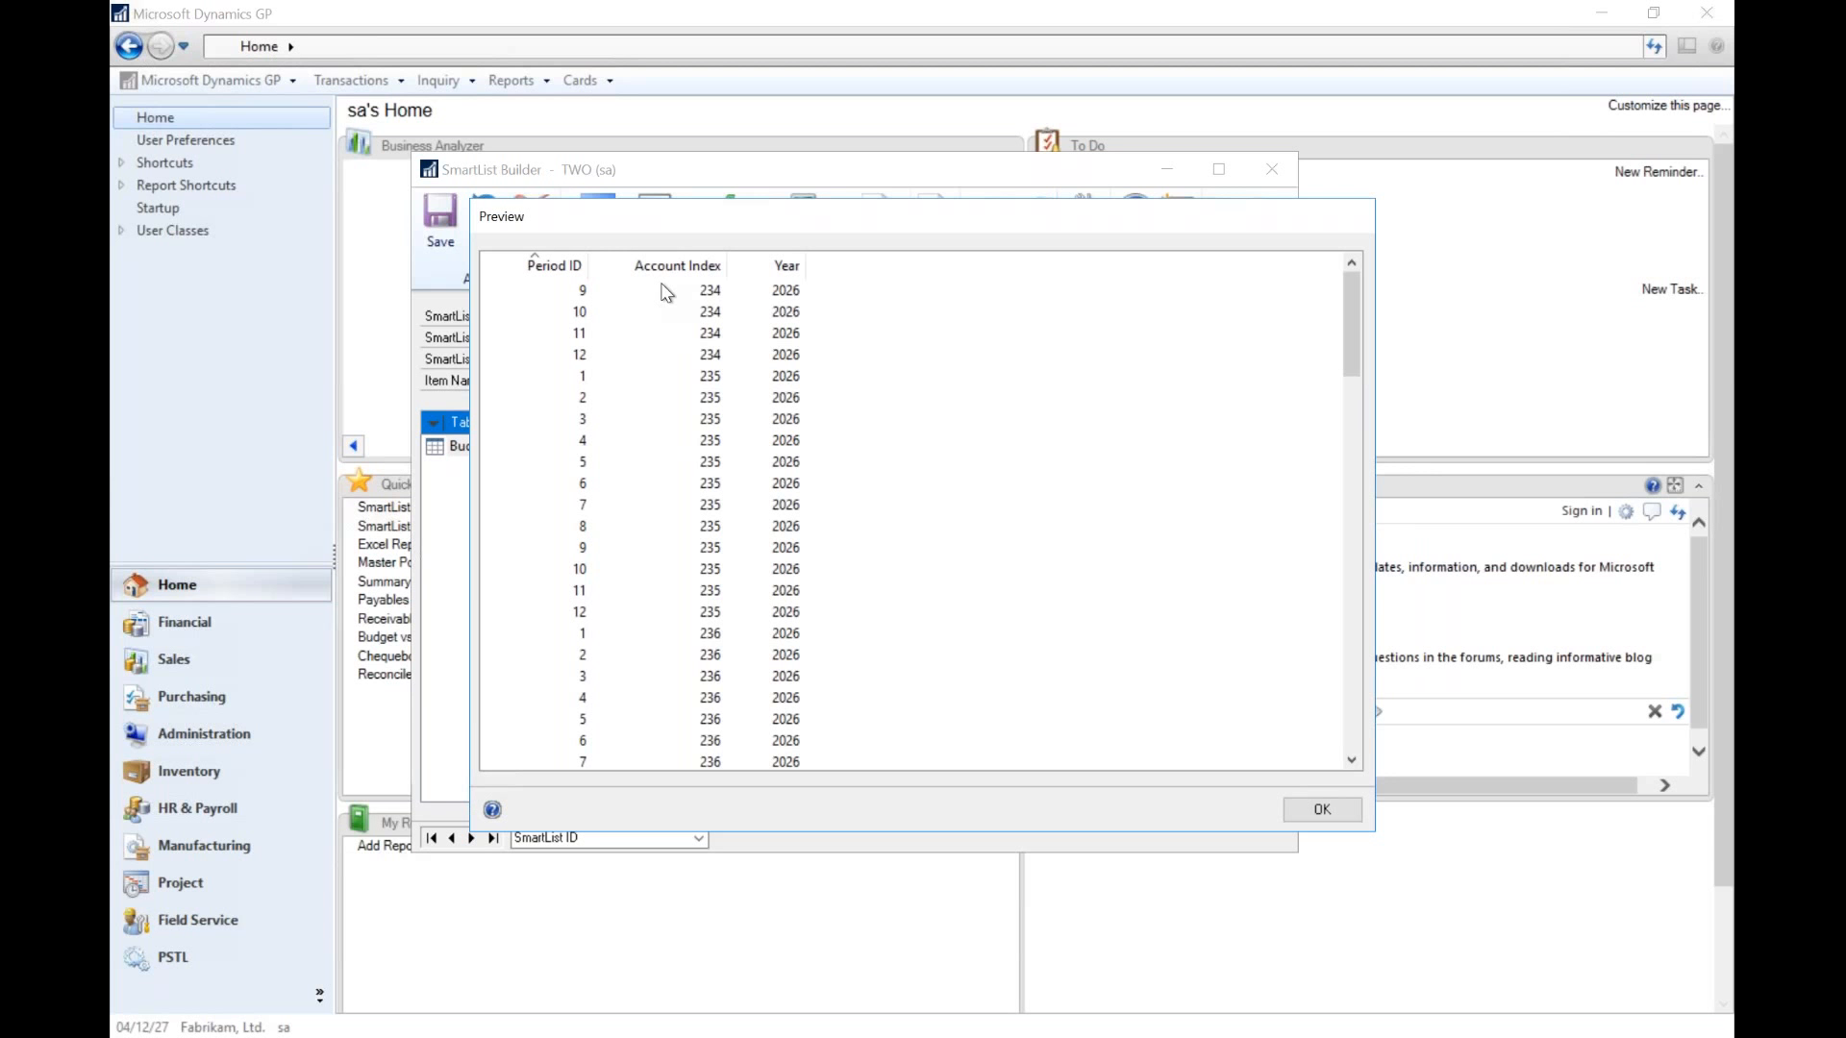
pyautogui.click(1309, 813)
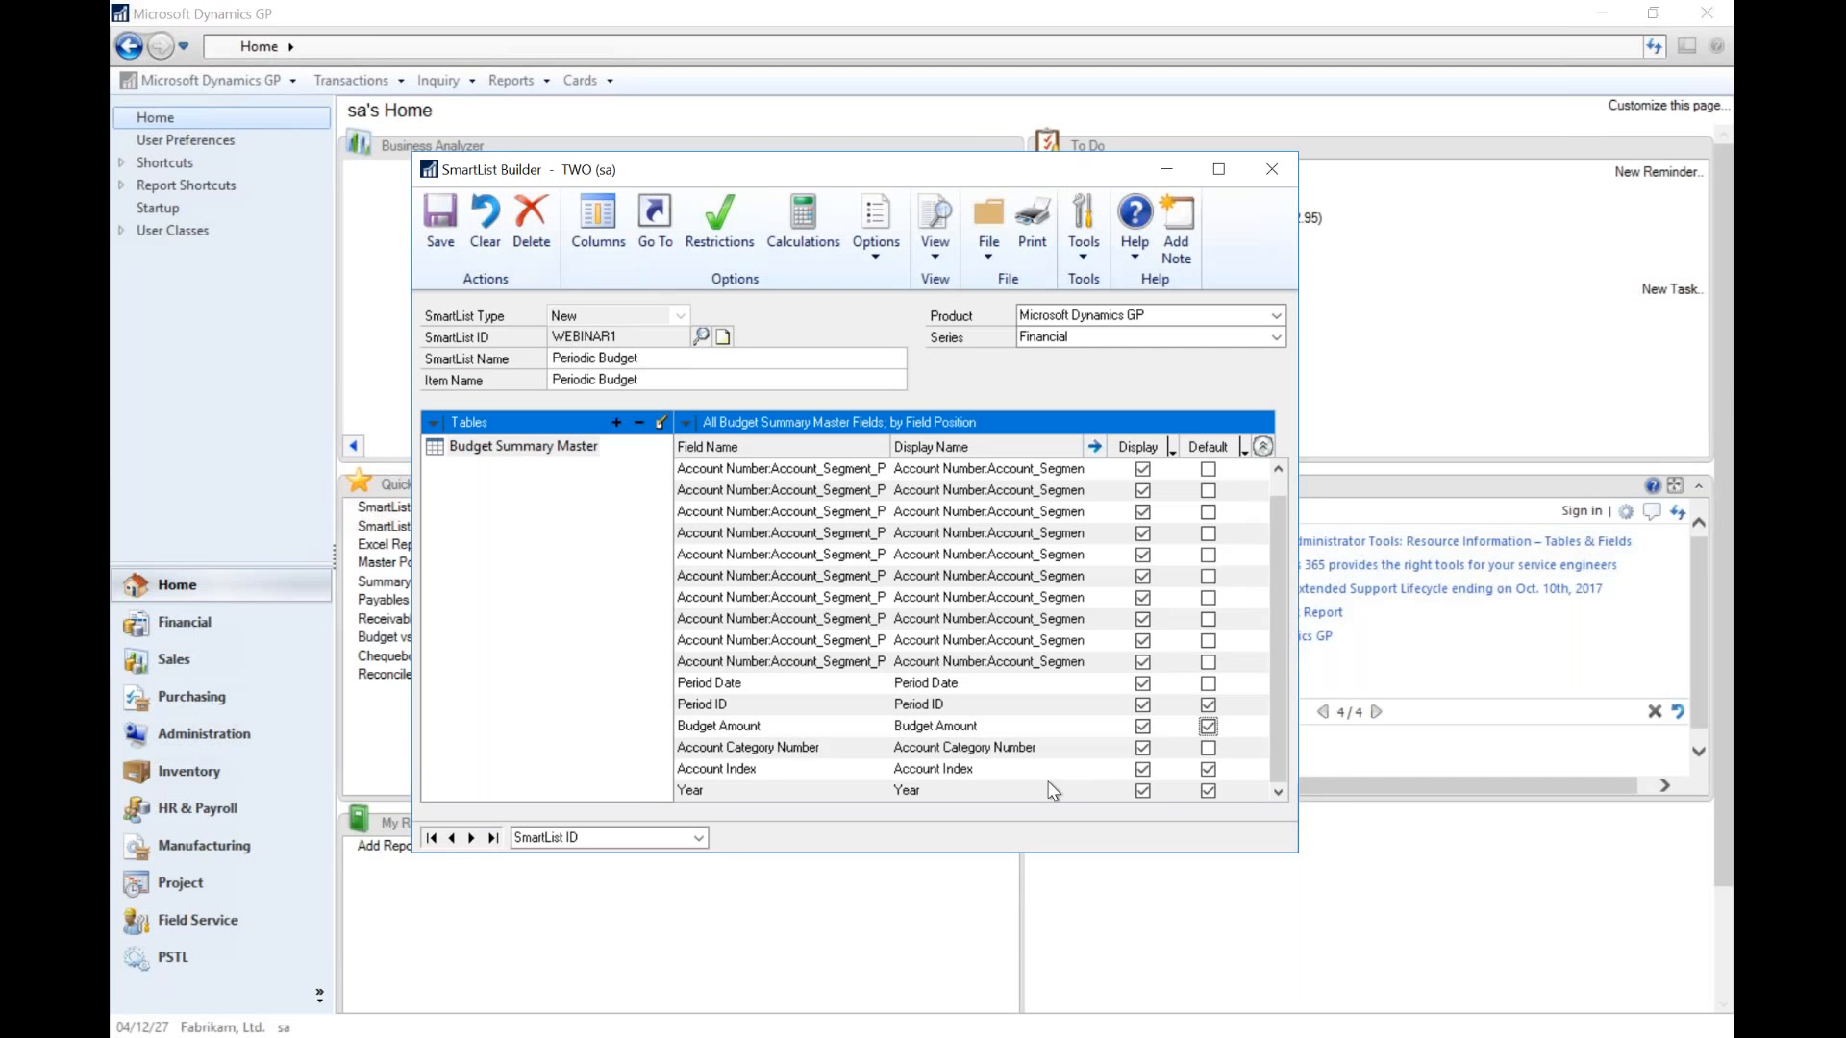
# - Set the Account Index field's options to show the account number and save them
pyautogui.click(955, 768)
pyautogui.click(1092, 447)
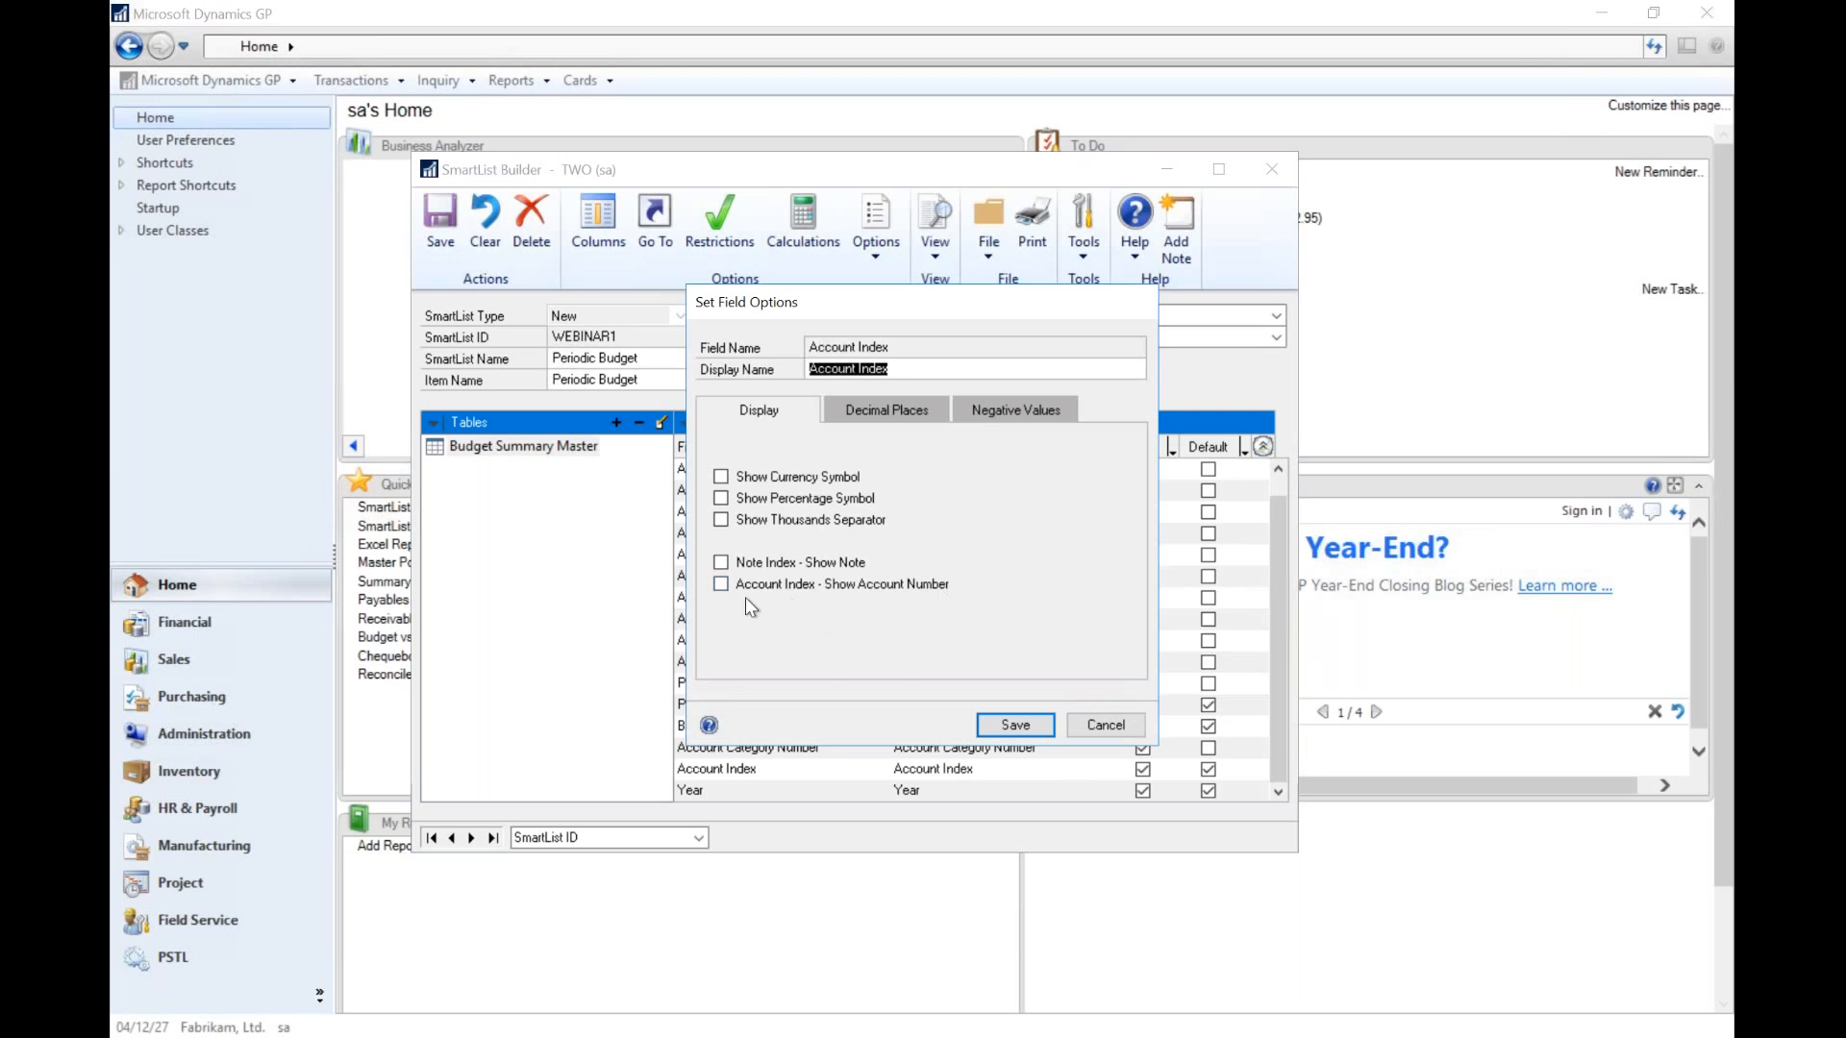
pyautogui.click(717, 586)
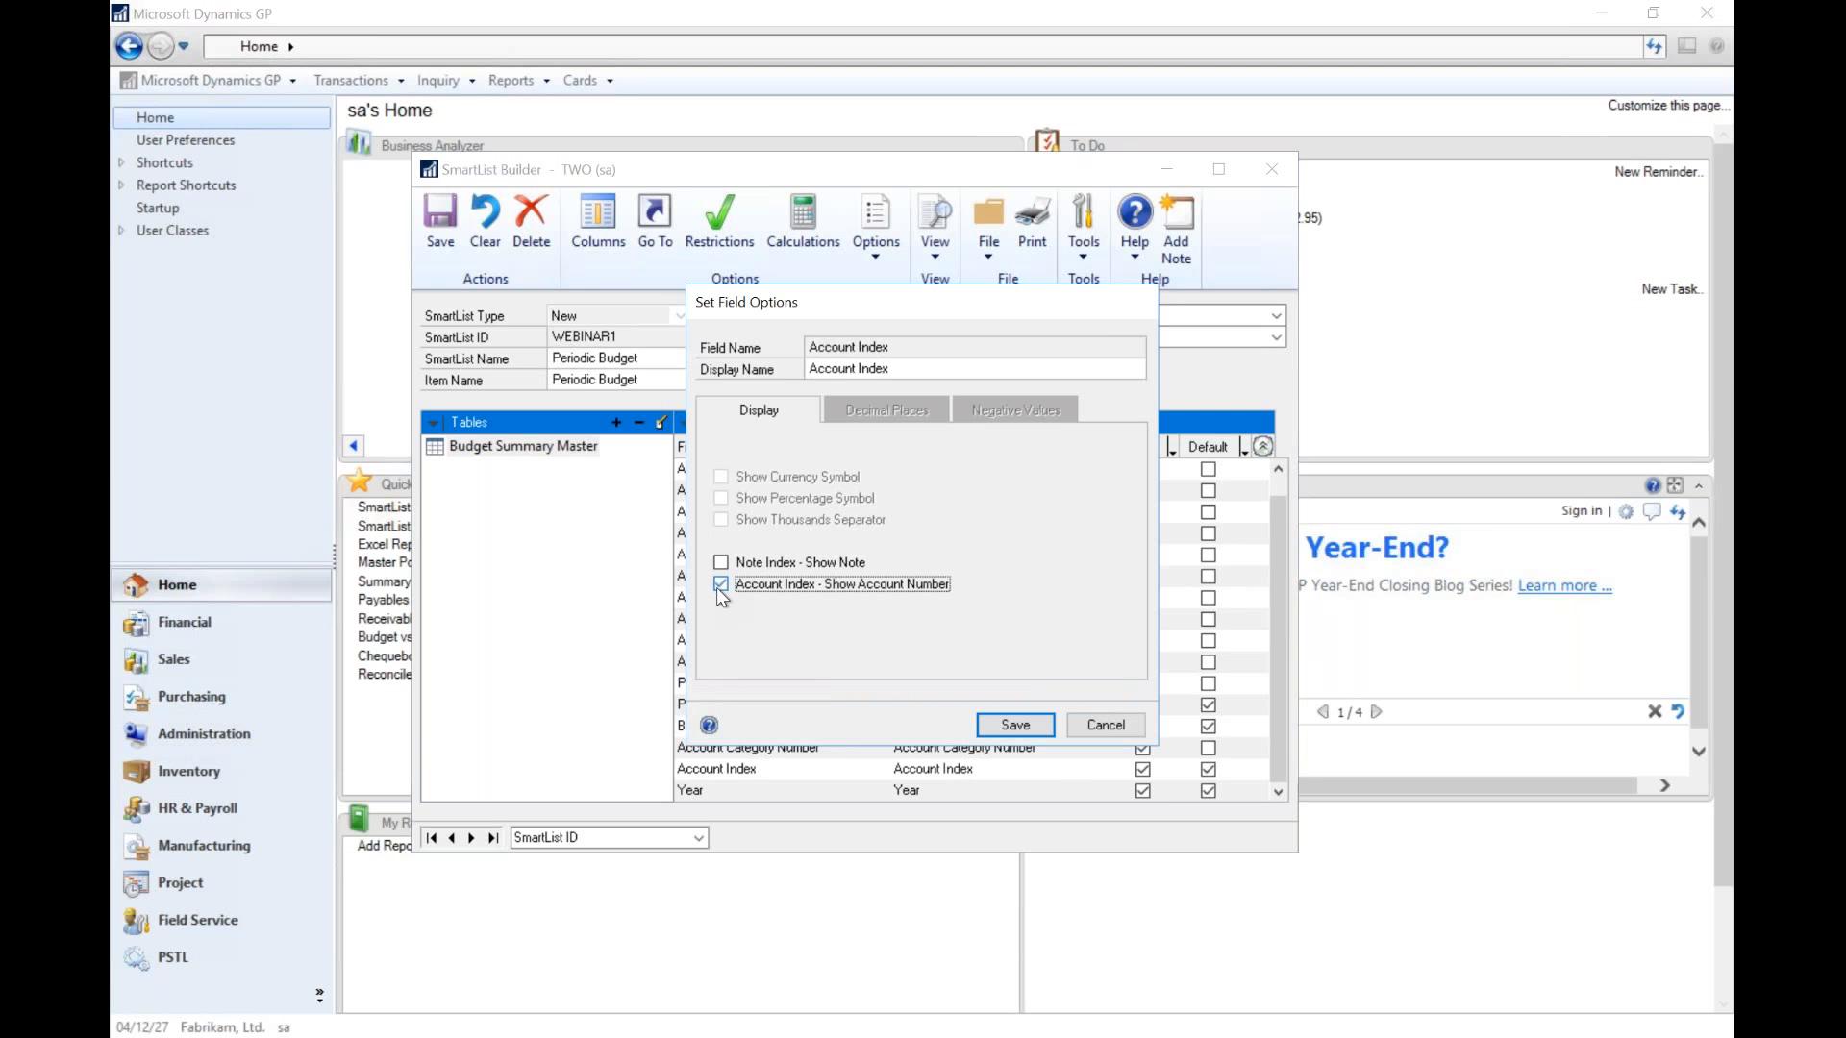
pyautogui.click(1015, 725)
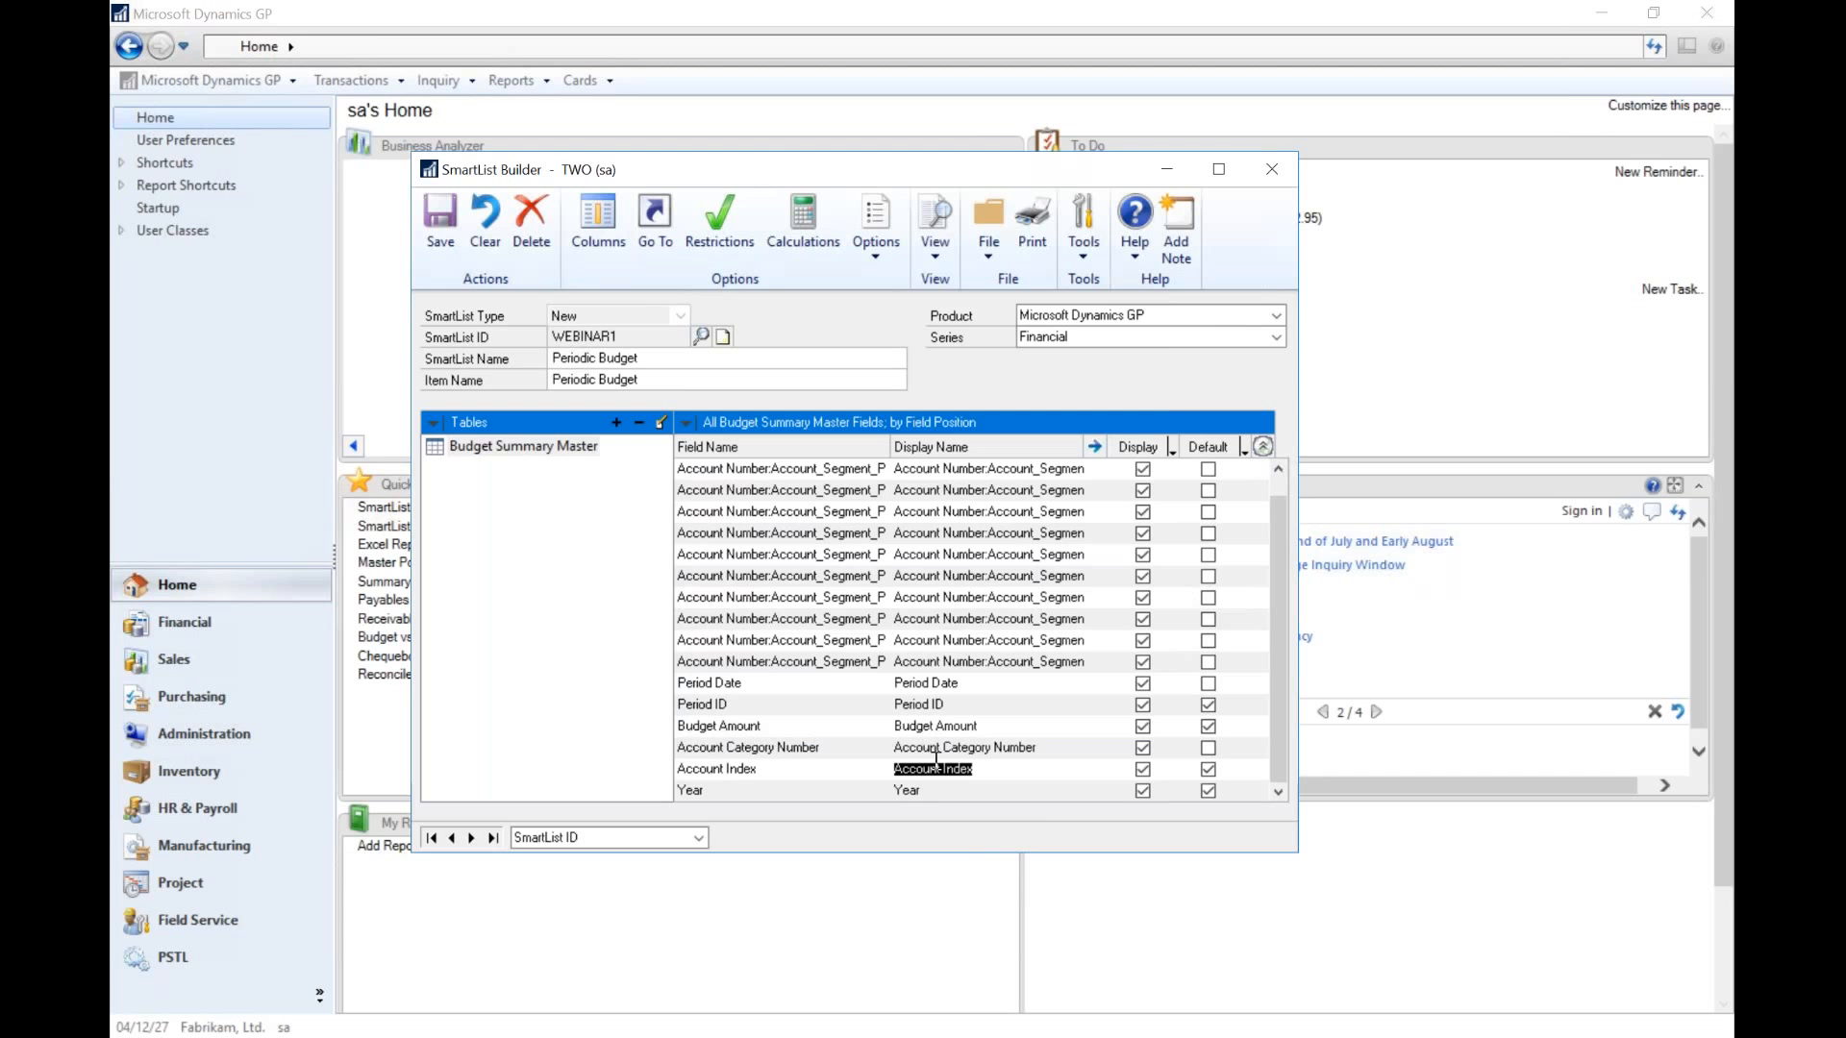
# - Shorten the Account Index field's display name to Account and save the SmartList
pyautogui.press('End')
pyautogui.press('BackSpace')
pyautogui.press('BackSpace')
pyautogui.press('BackSpace')
pyautogui.press('BackSpace')
pyautogui.press('BackSpace')
pyautogui.click(439, 238)
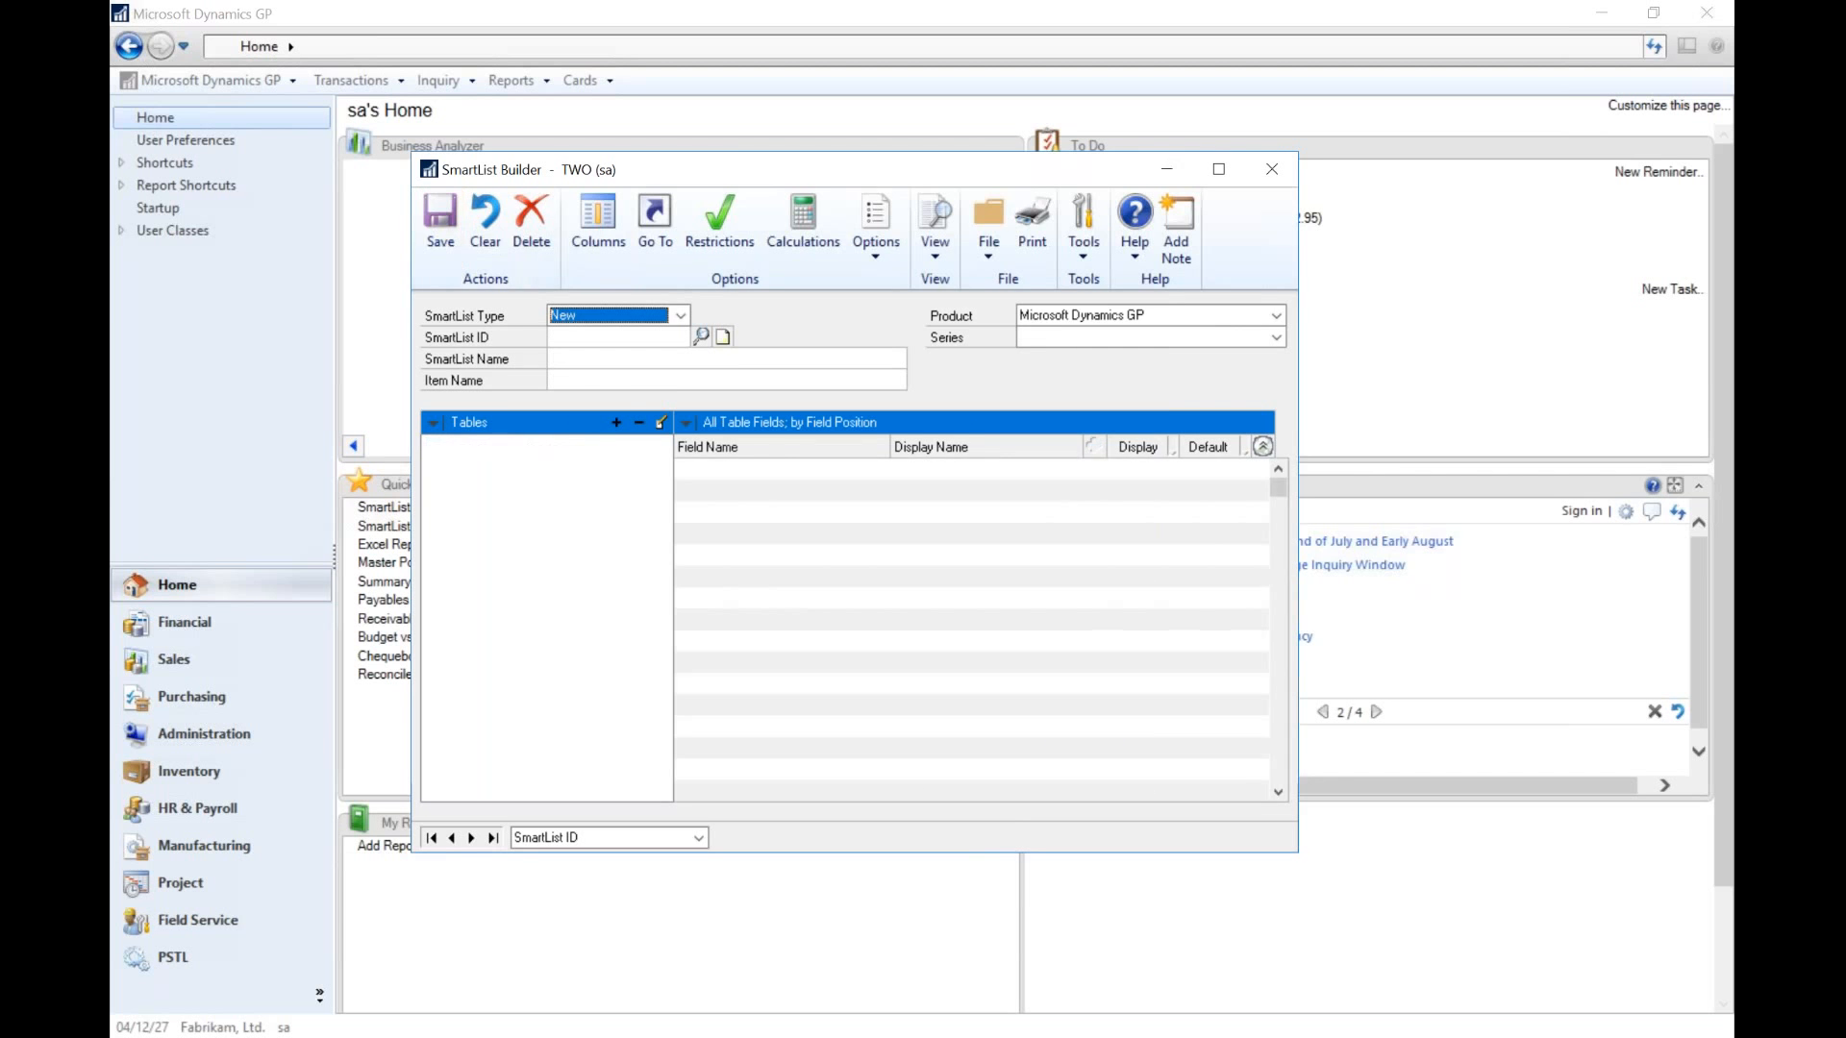
# - Open SmartList, accept the SmartList Builder changes, view the Periodic Budget list under Financial, and close it
pyautogui.click(1166, 169)
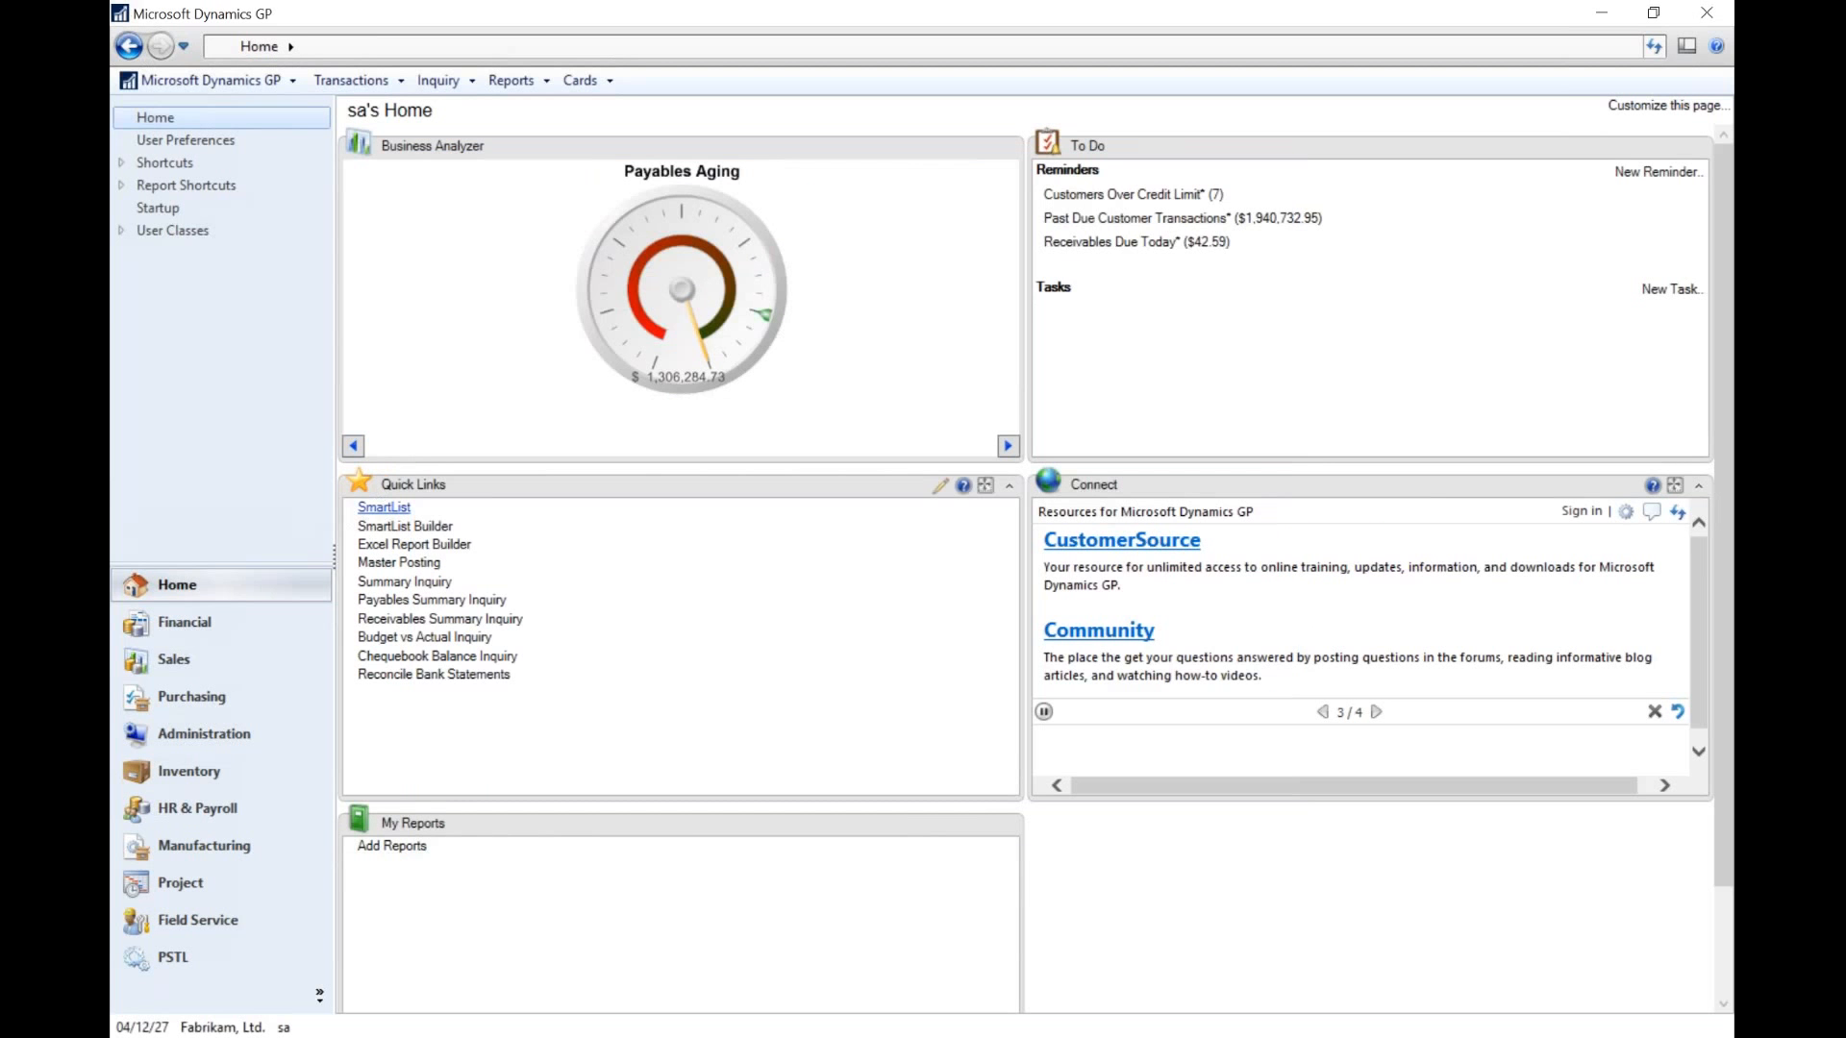
pyautogui.click(384, 507)
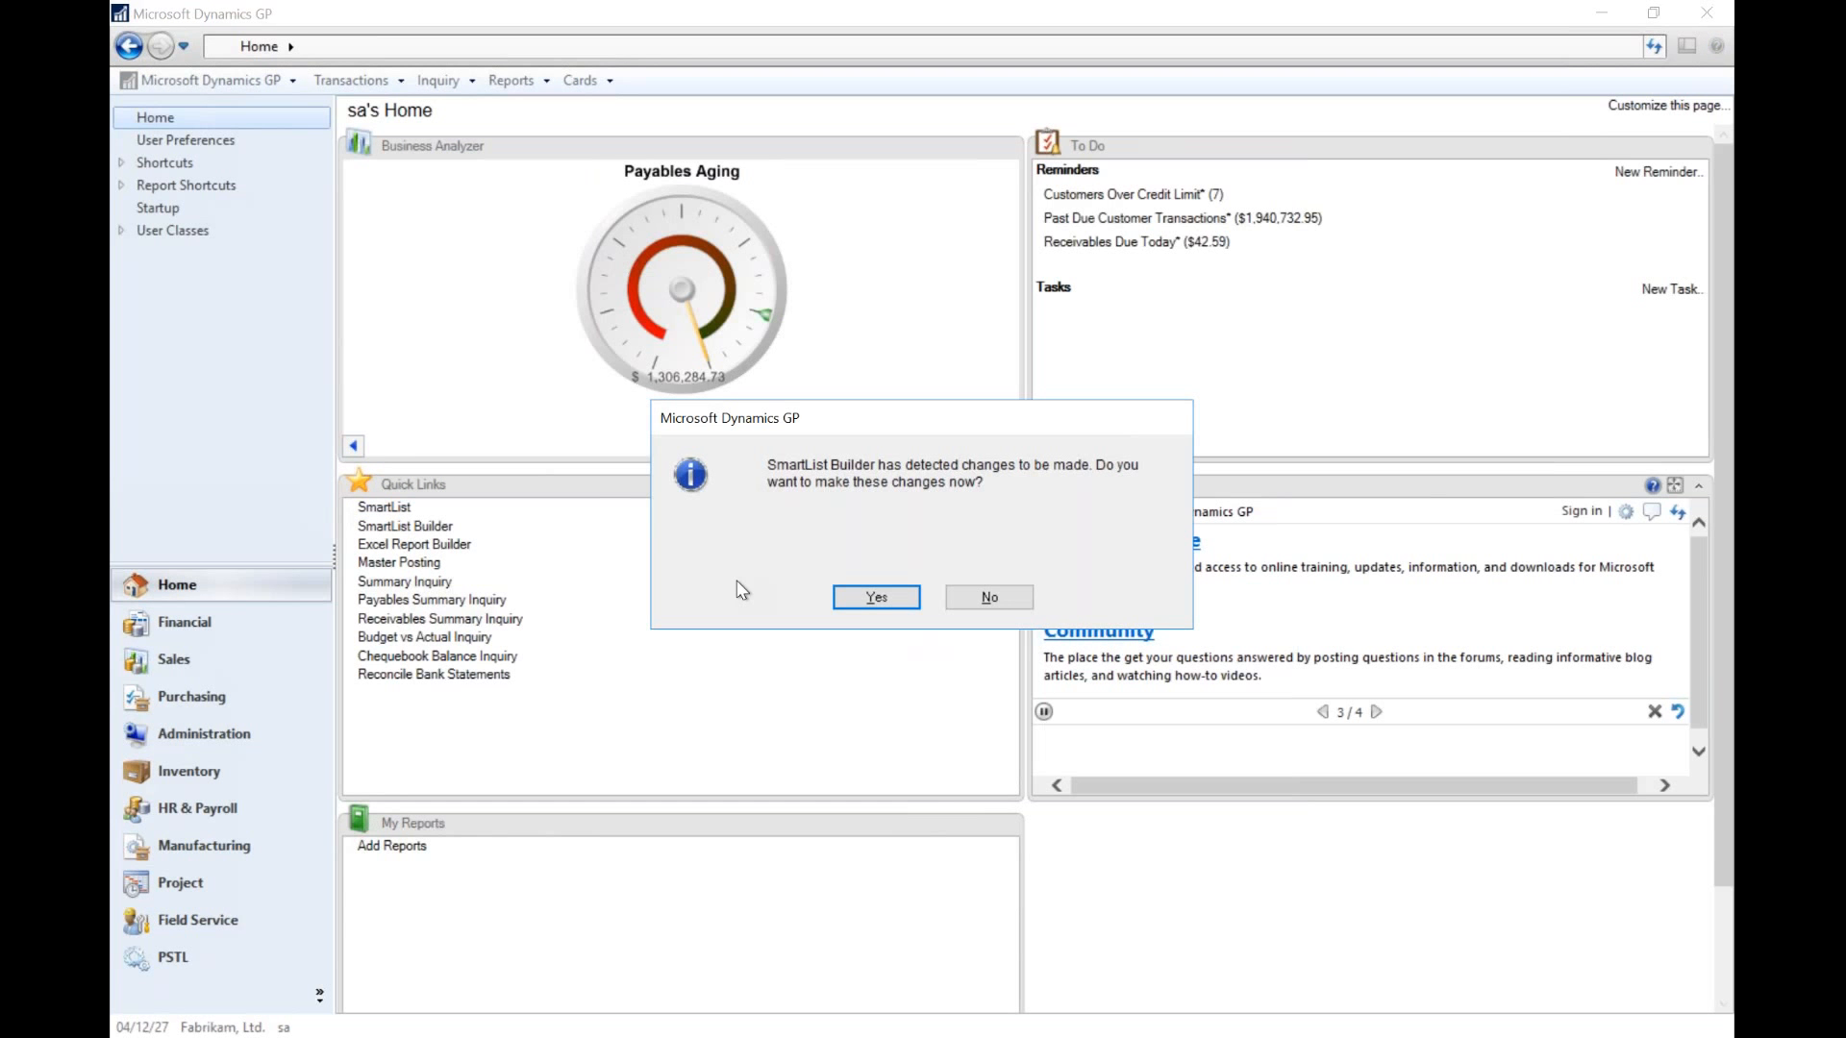
pyautogui.click(857, 598)
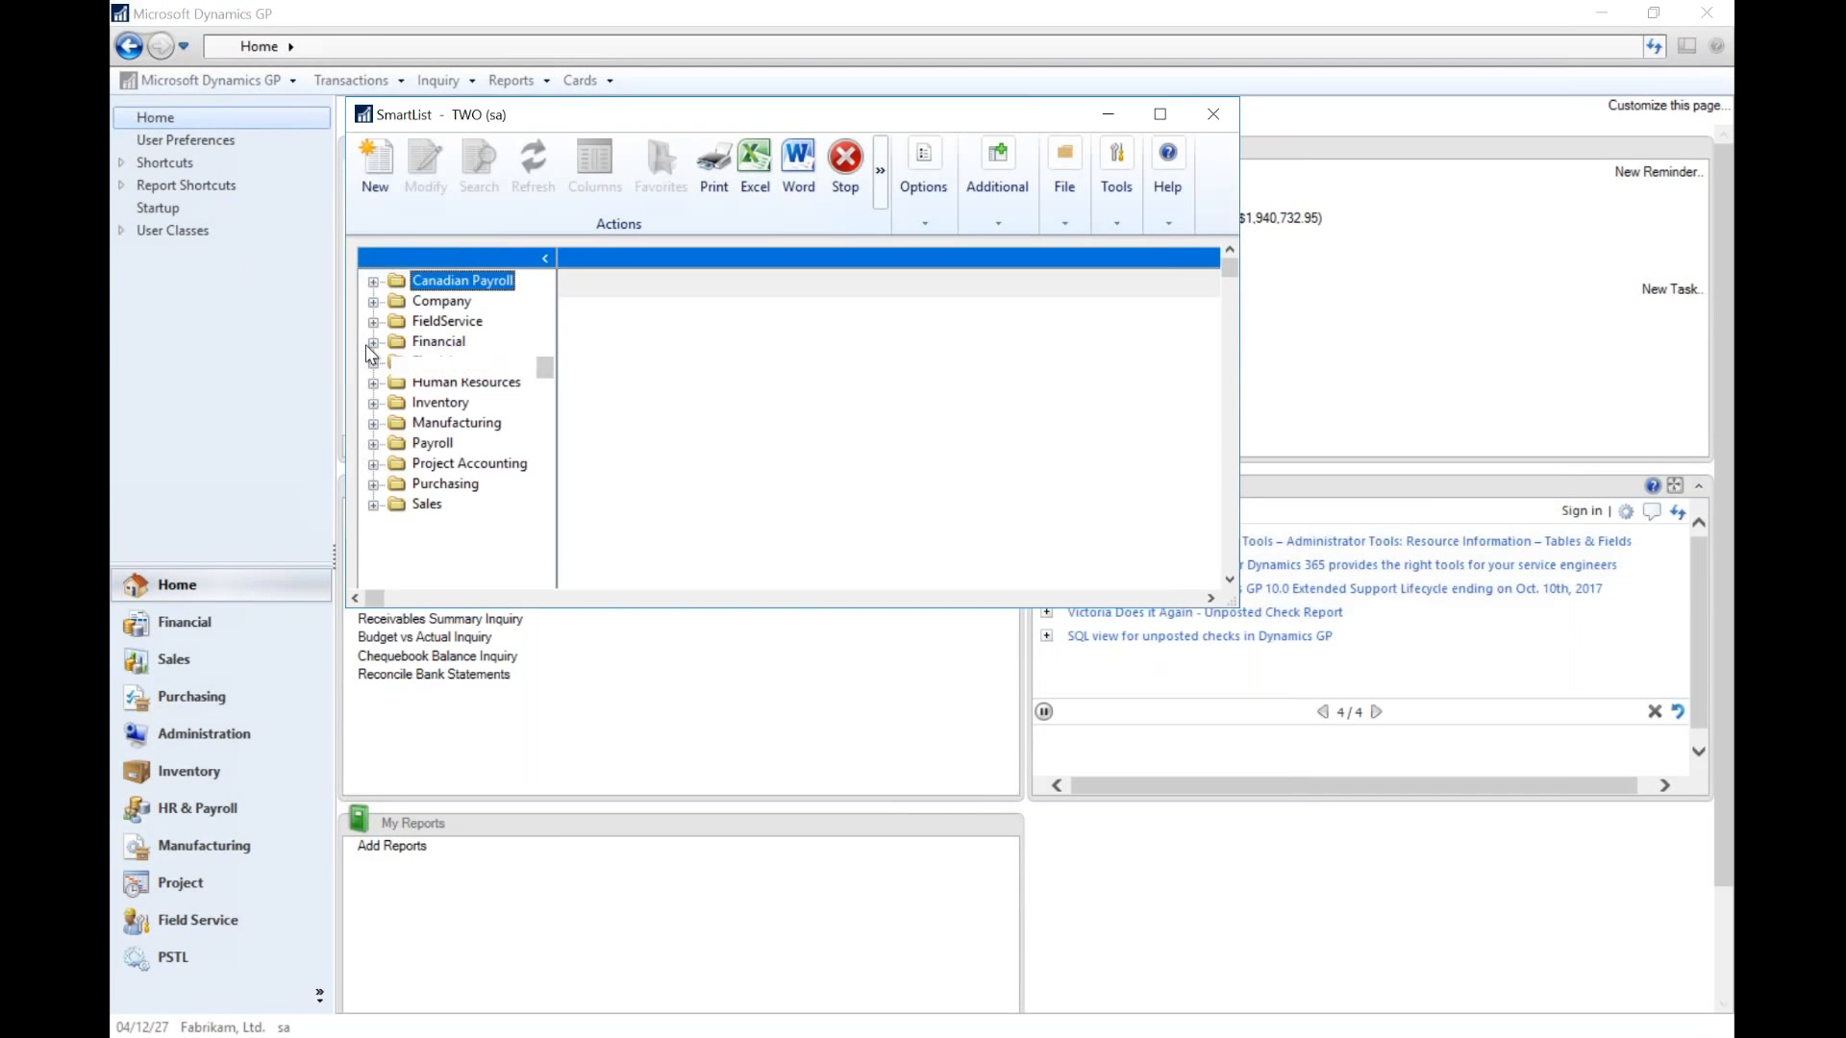
pyautogui.click(367, 343)
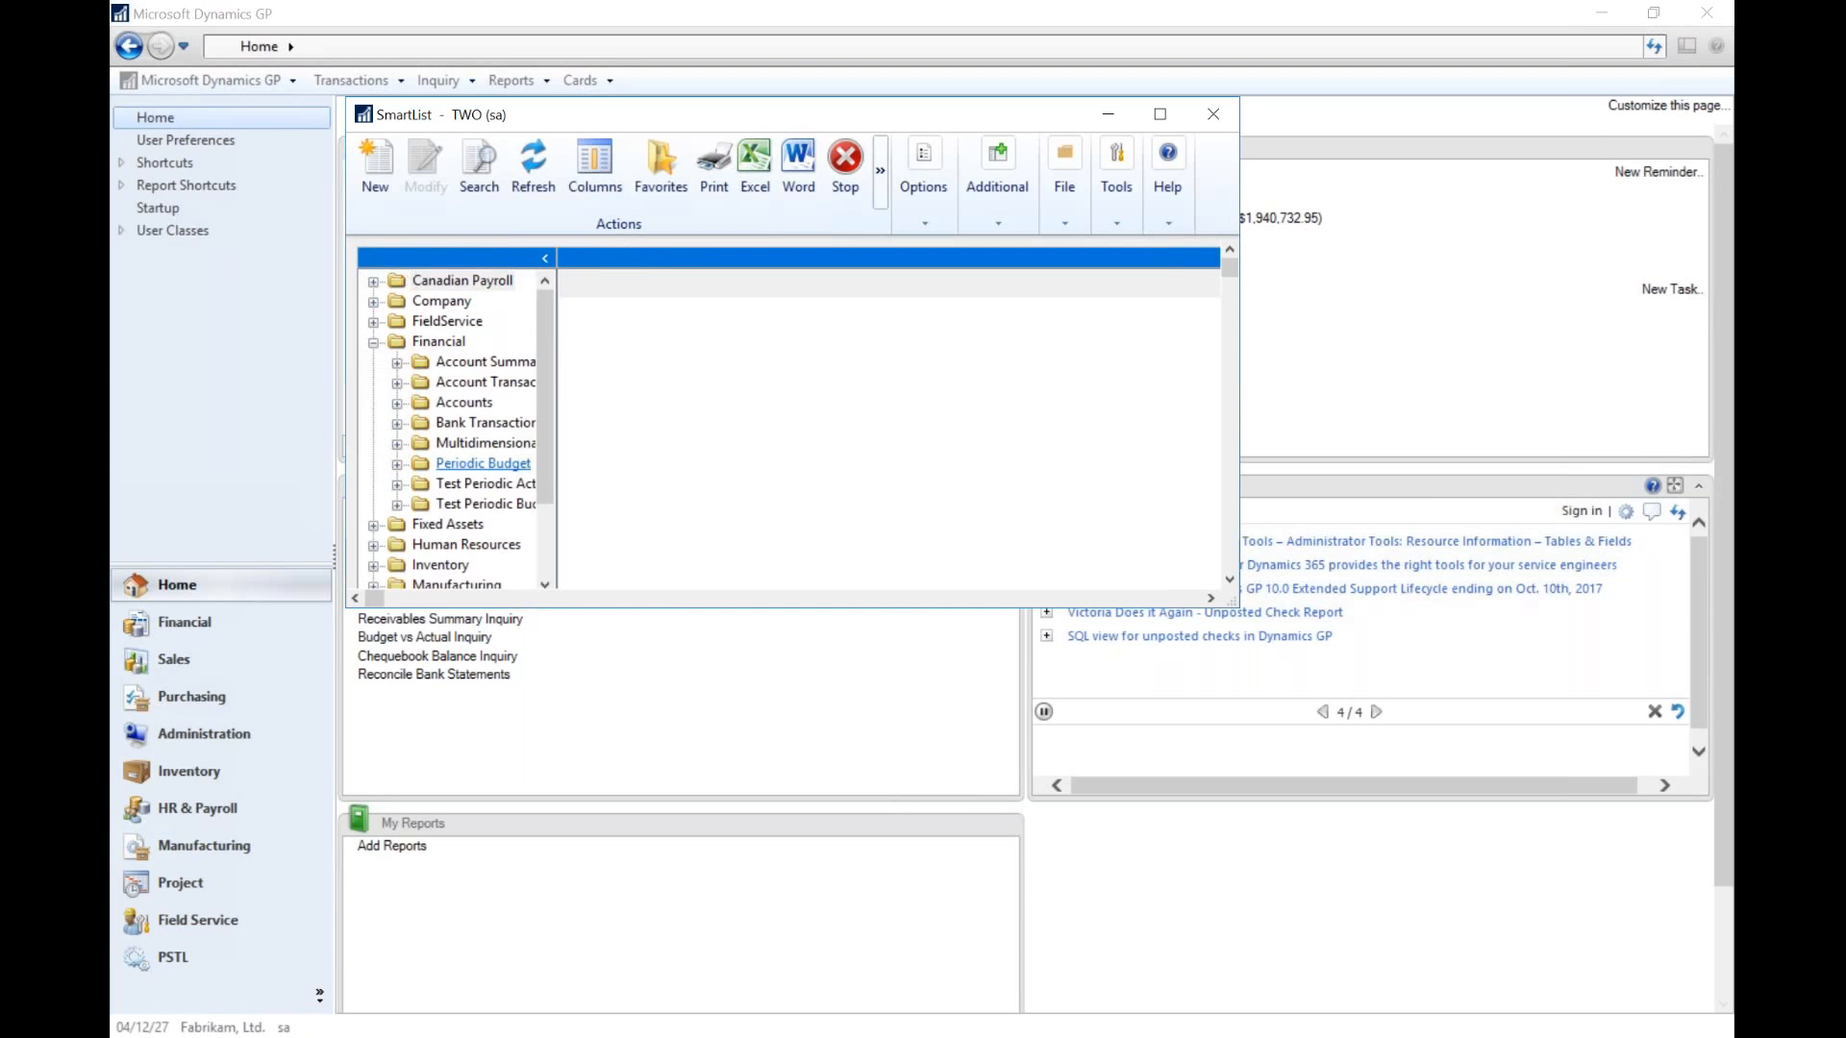
pyautogui.click(483, 463)
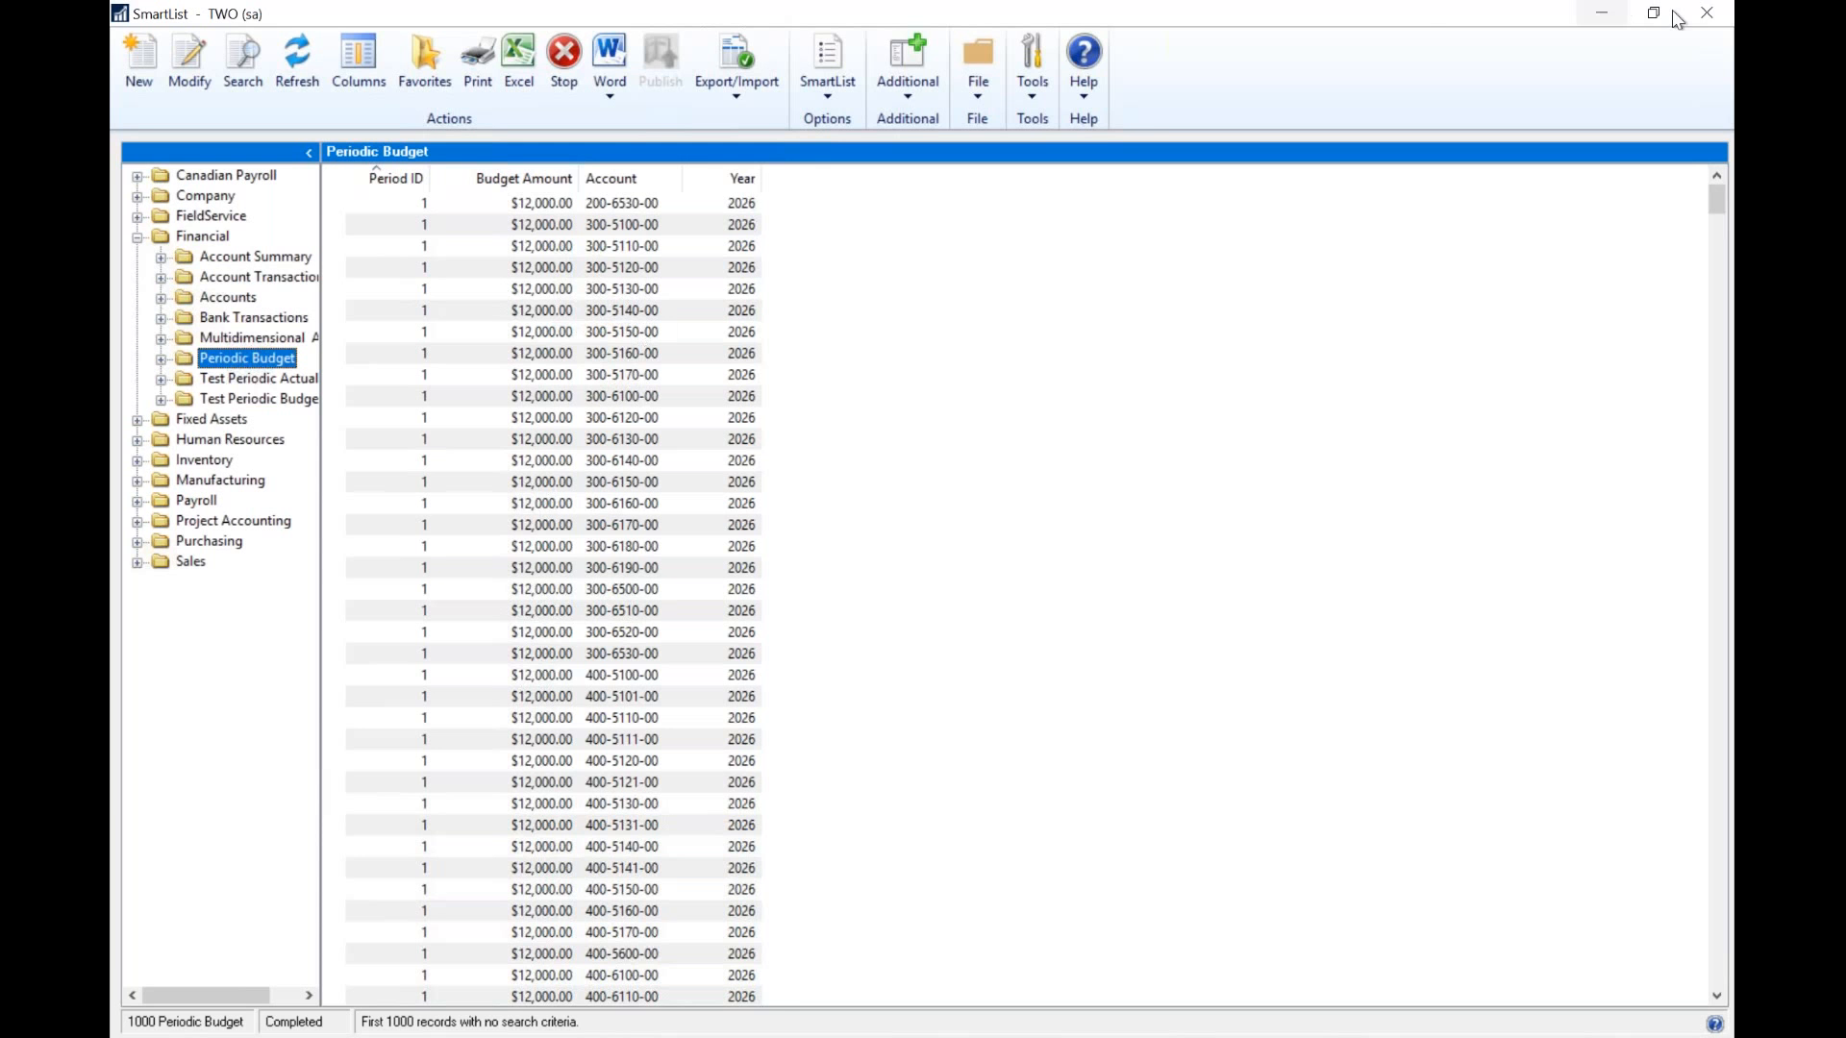
pyautogui.click(1710, 17)
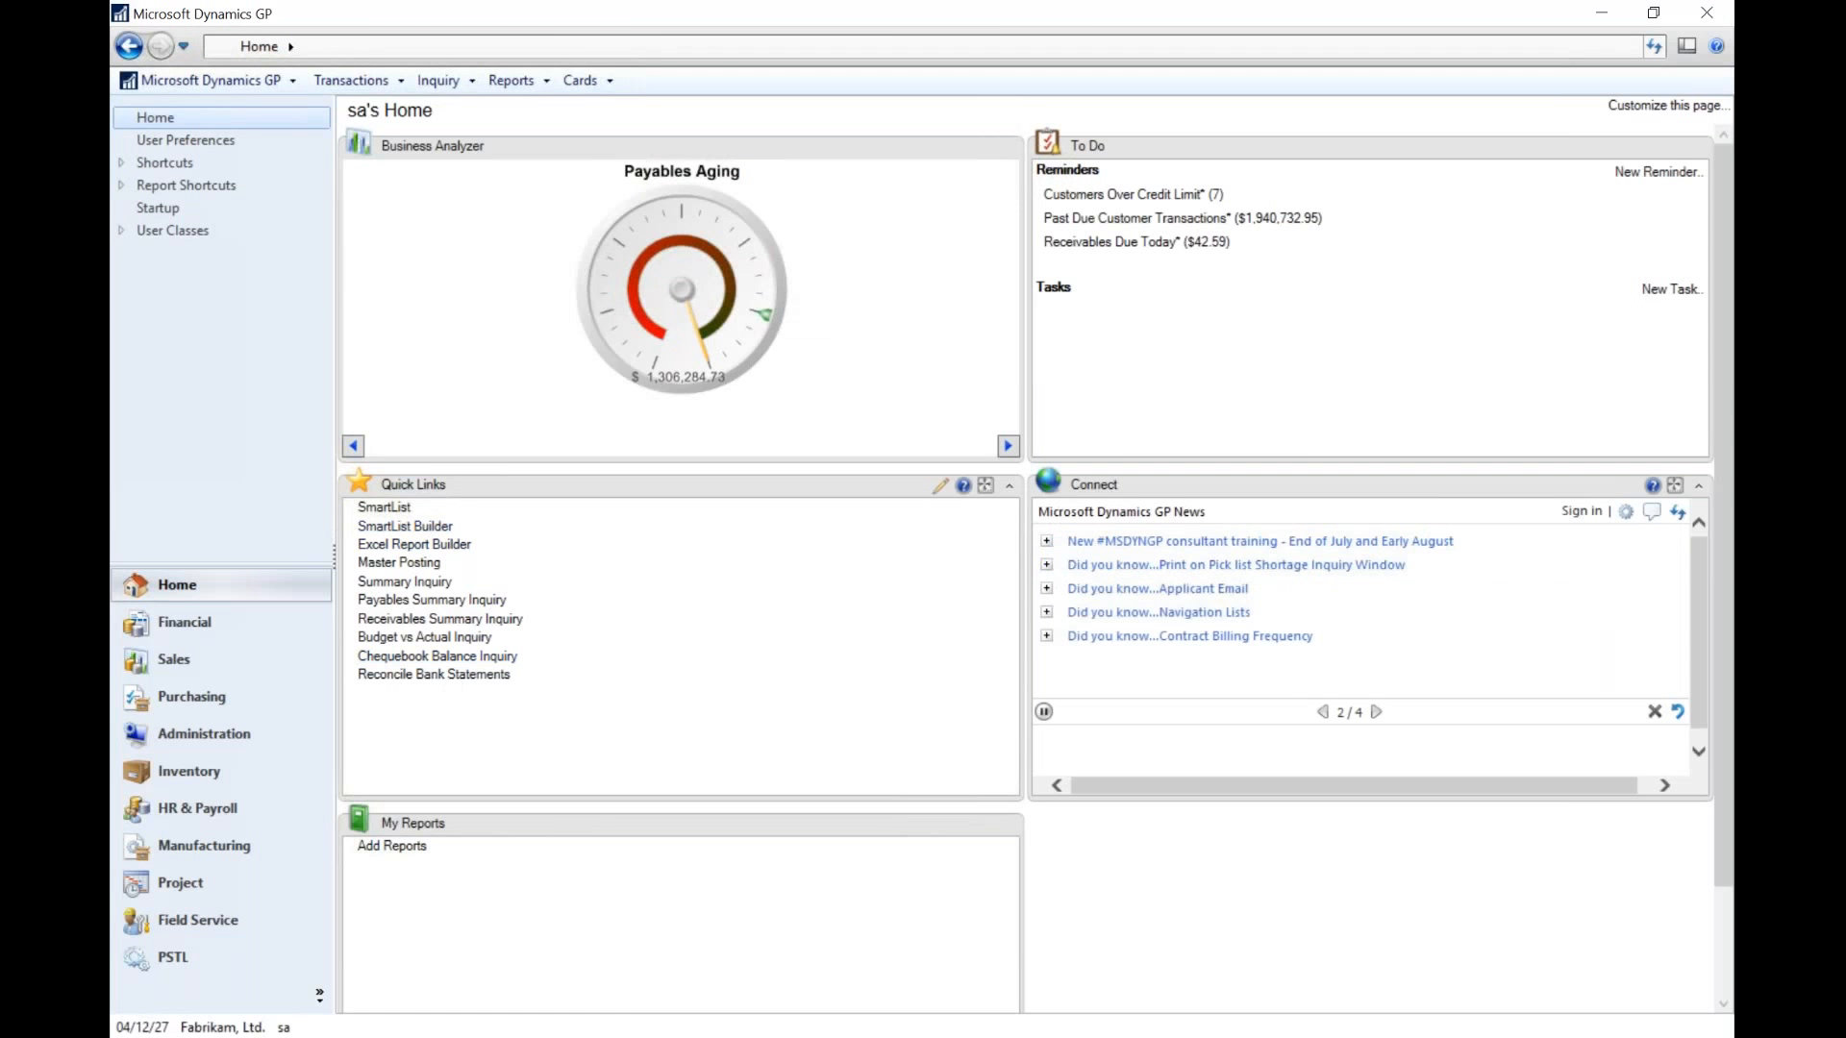
# - Reopen WEBINAR1 in SmartList Builder, replace Account Index with the second account segment (Account_Segment_Pool2) as a default field, and save
pyautogui.click(404, 525)
pyautogui.click(680, 315)
pyautogui.click(576, 346)
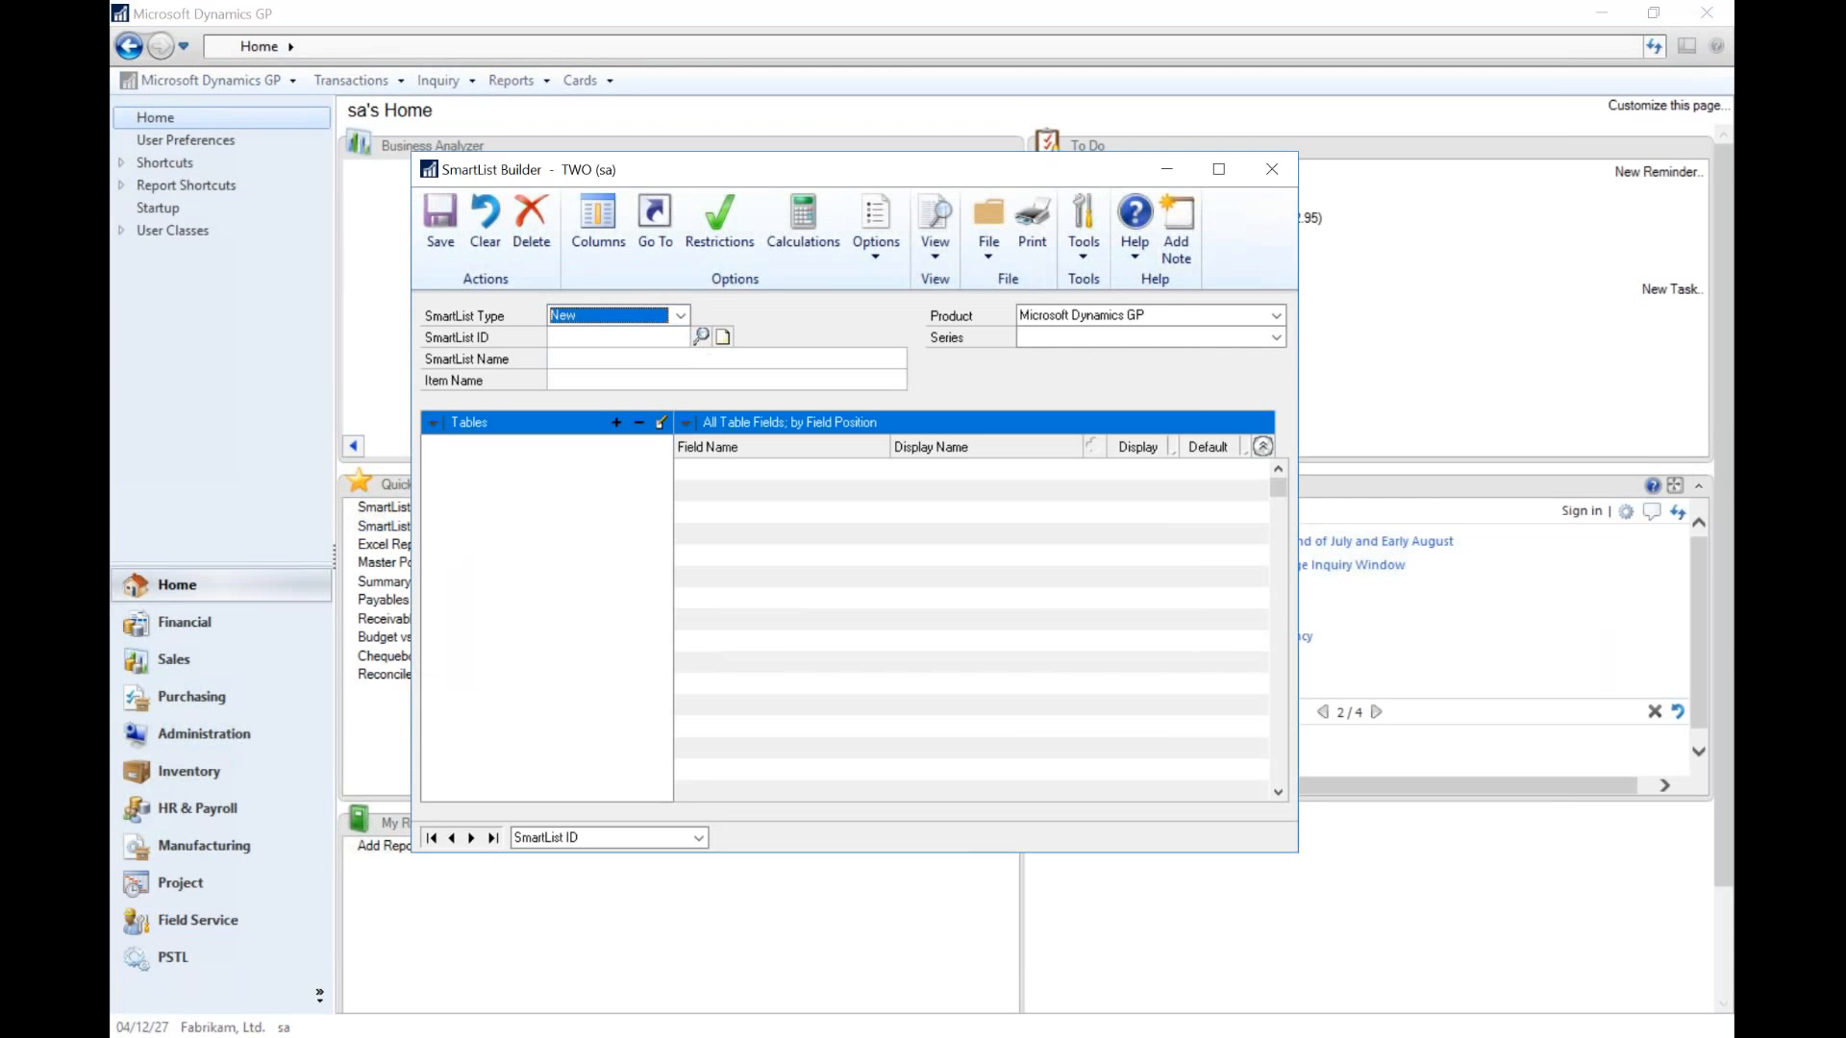
pyautogui.click(701, 335)
pyautogui.click(673, 473)
pyautogui.doubleClick(672, 473)
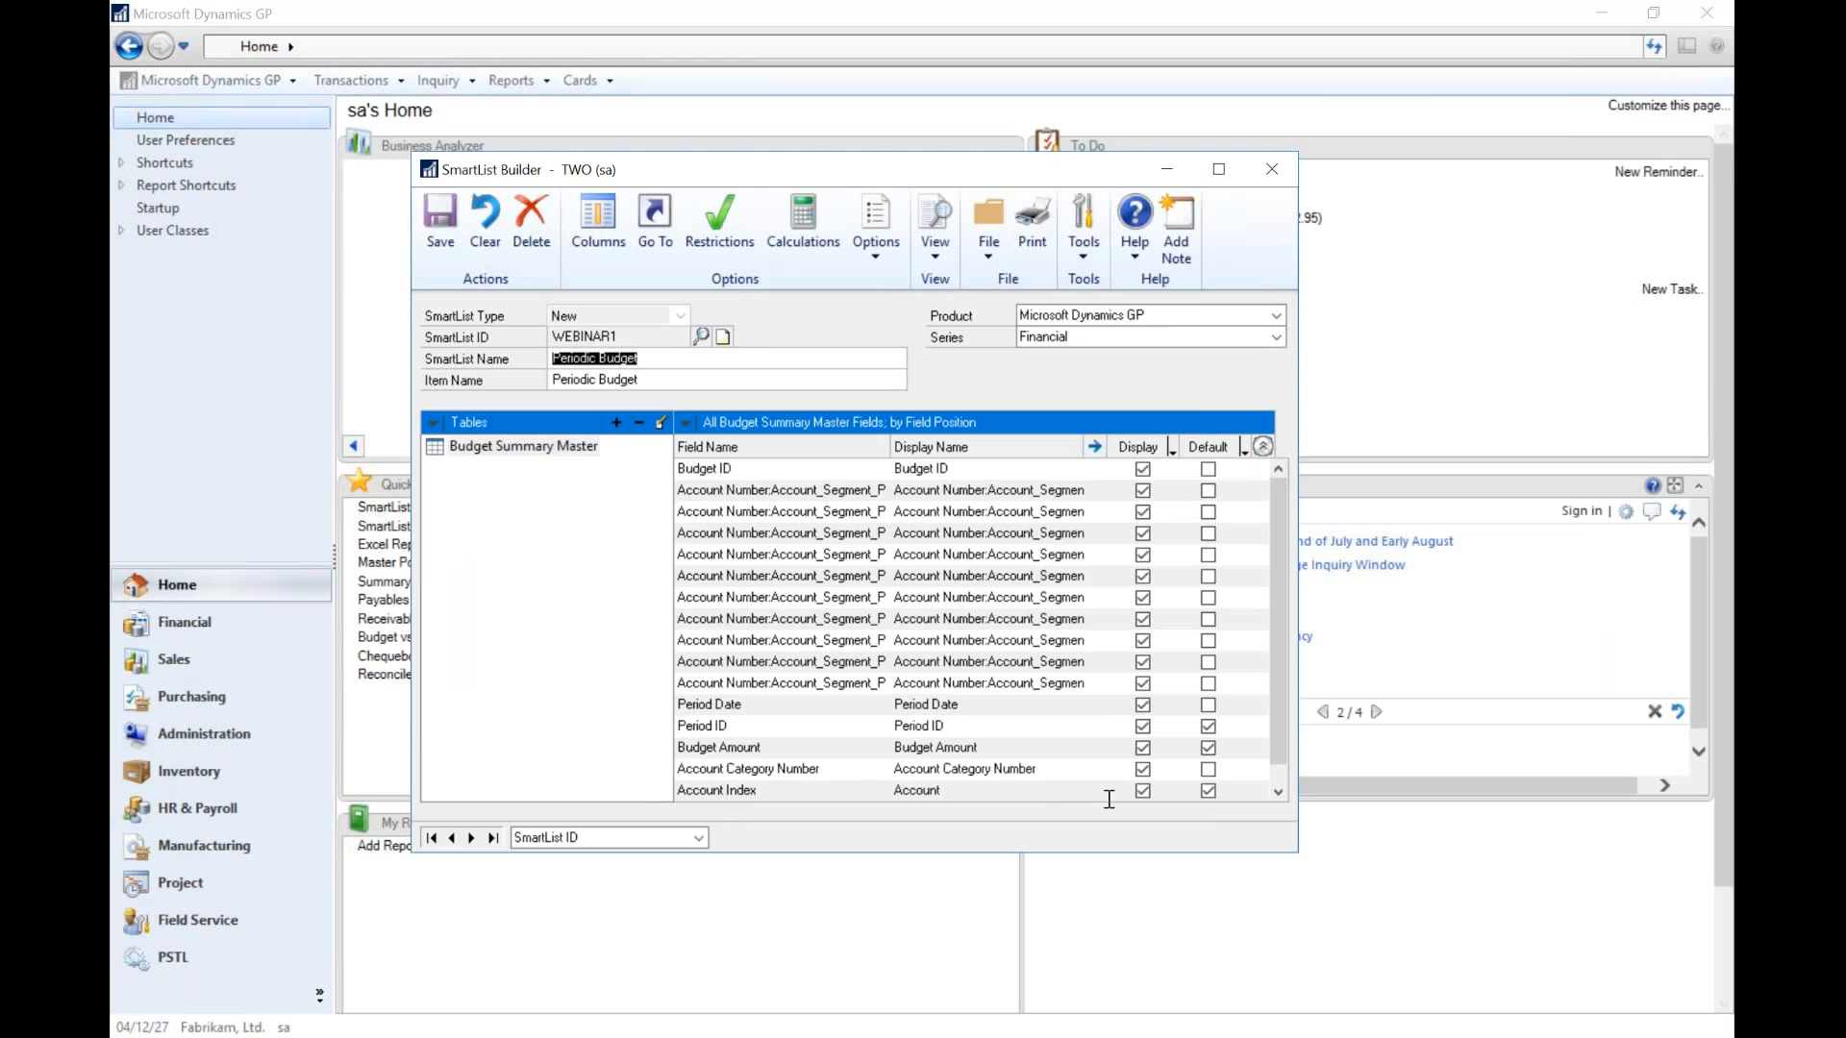
pyautogui.click(1208, 792)
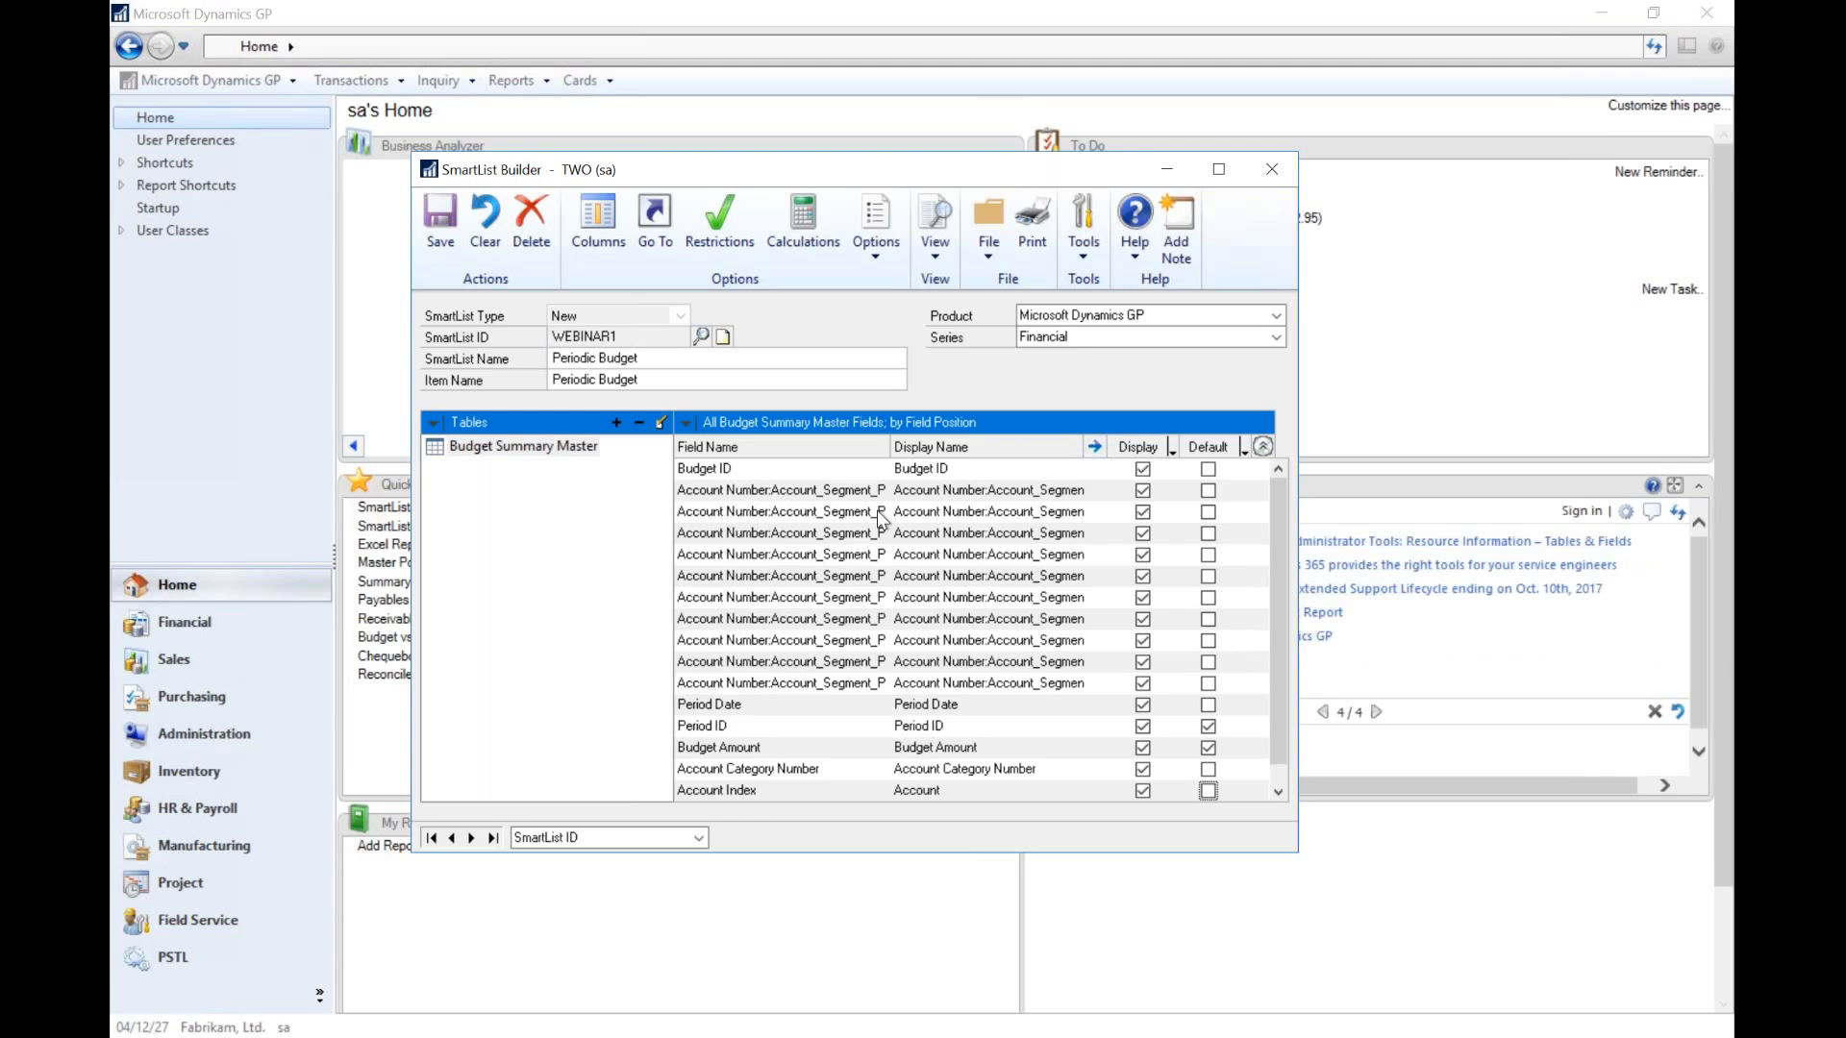
pyautogui.click(1209, 513)
pyautogui.click(435, 260)
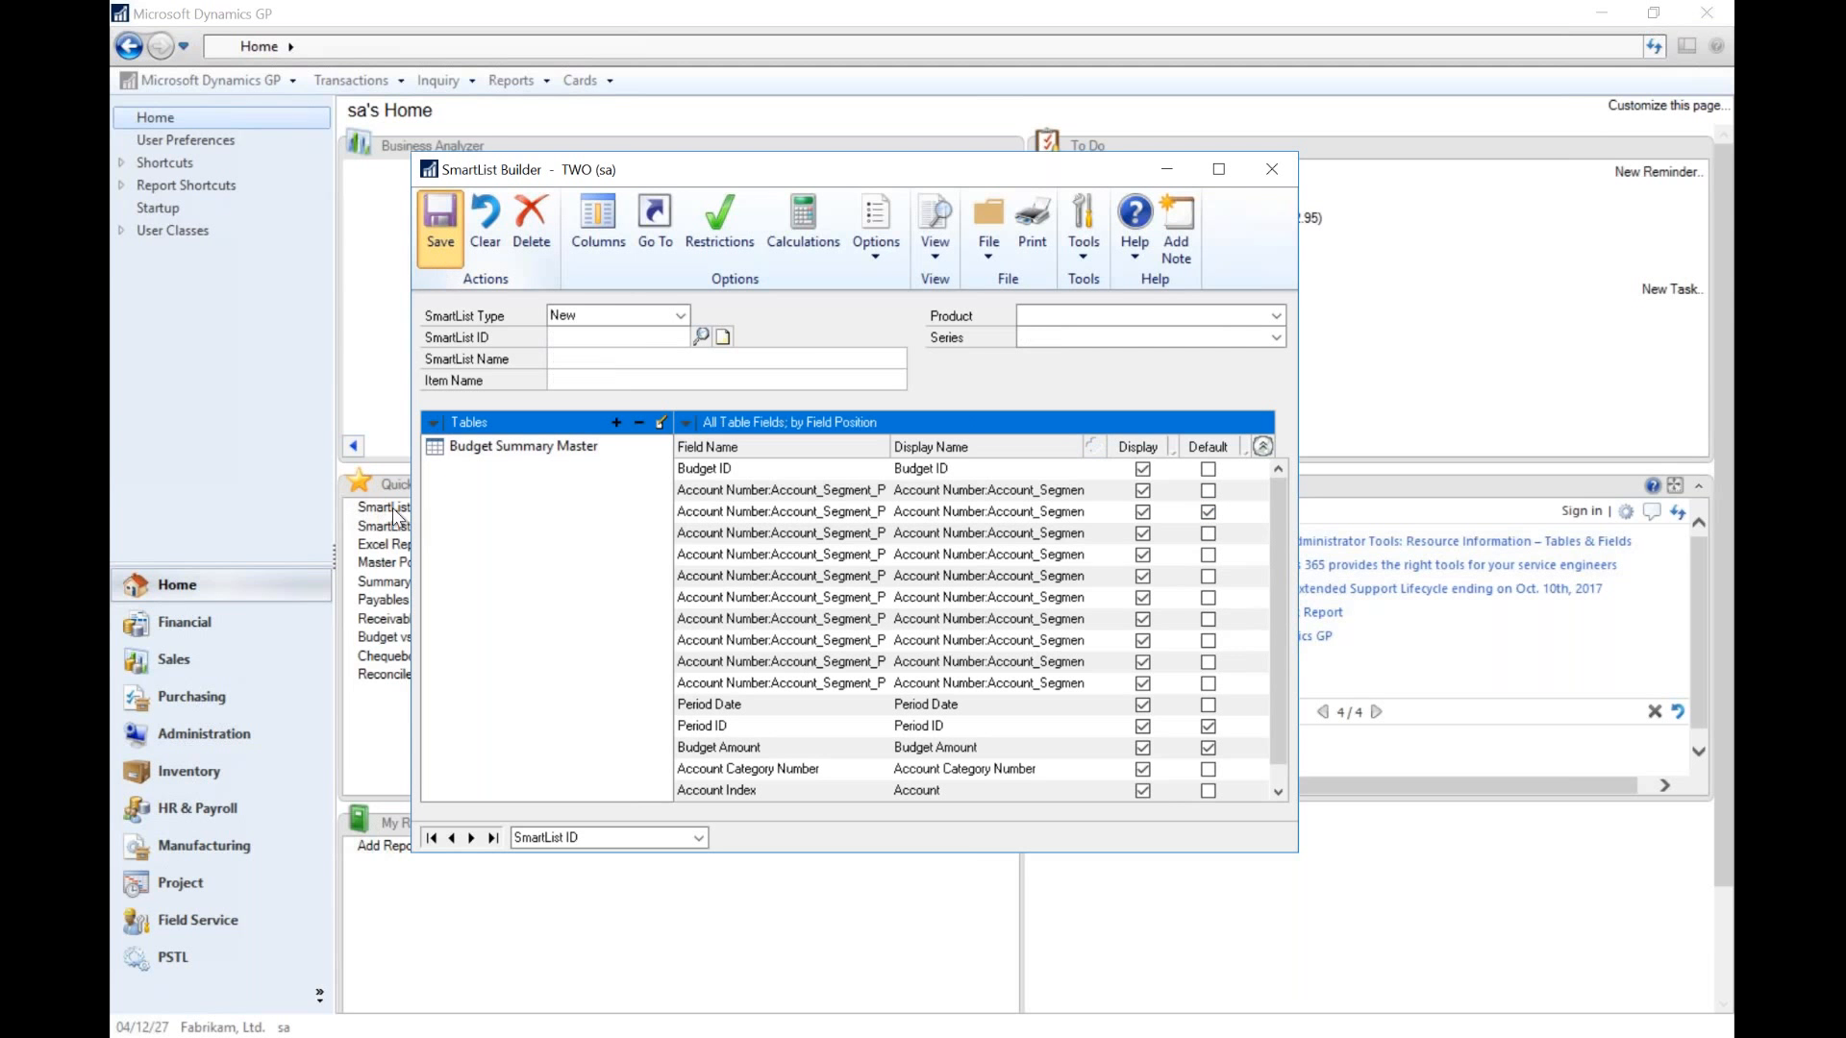
# - Apply the modified SmartList definition in SmartList, review the Periodic Budget records by account segment, and close the window
pyautogui.hotkey('alt', 'F4')
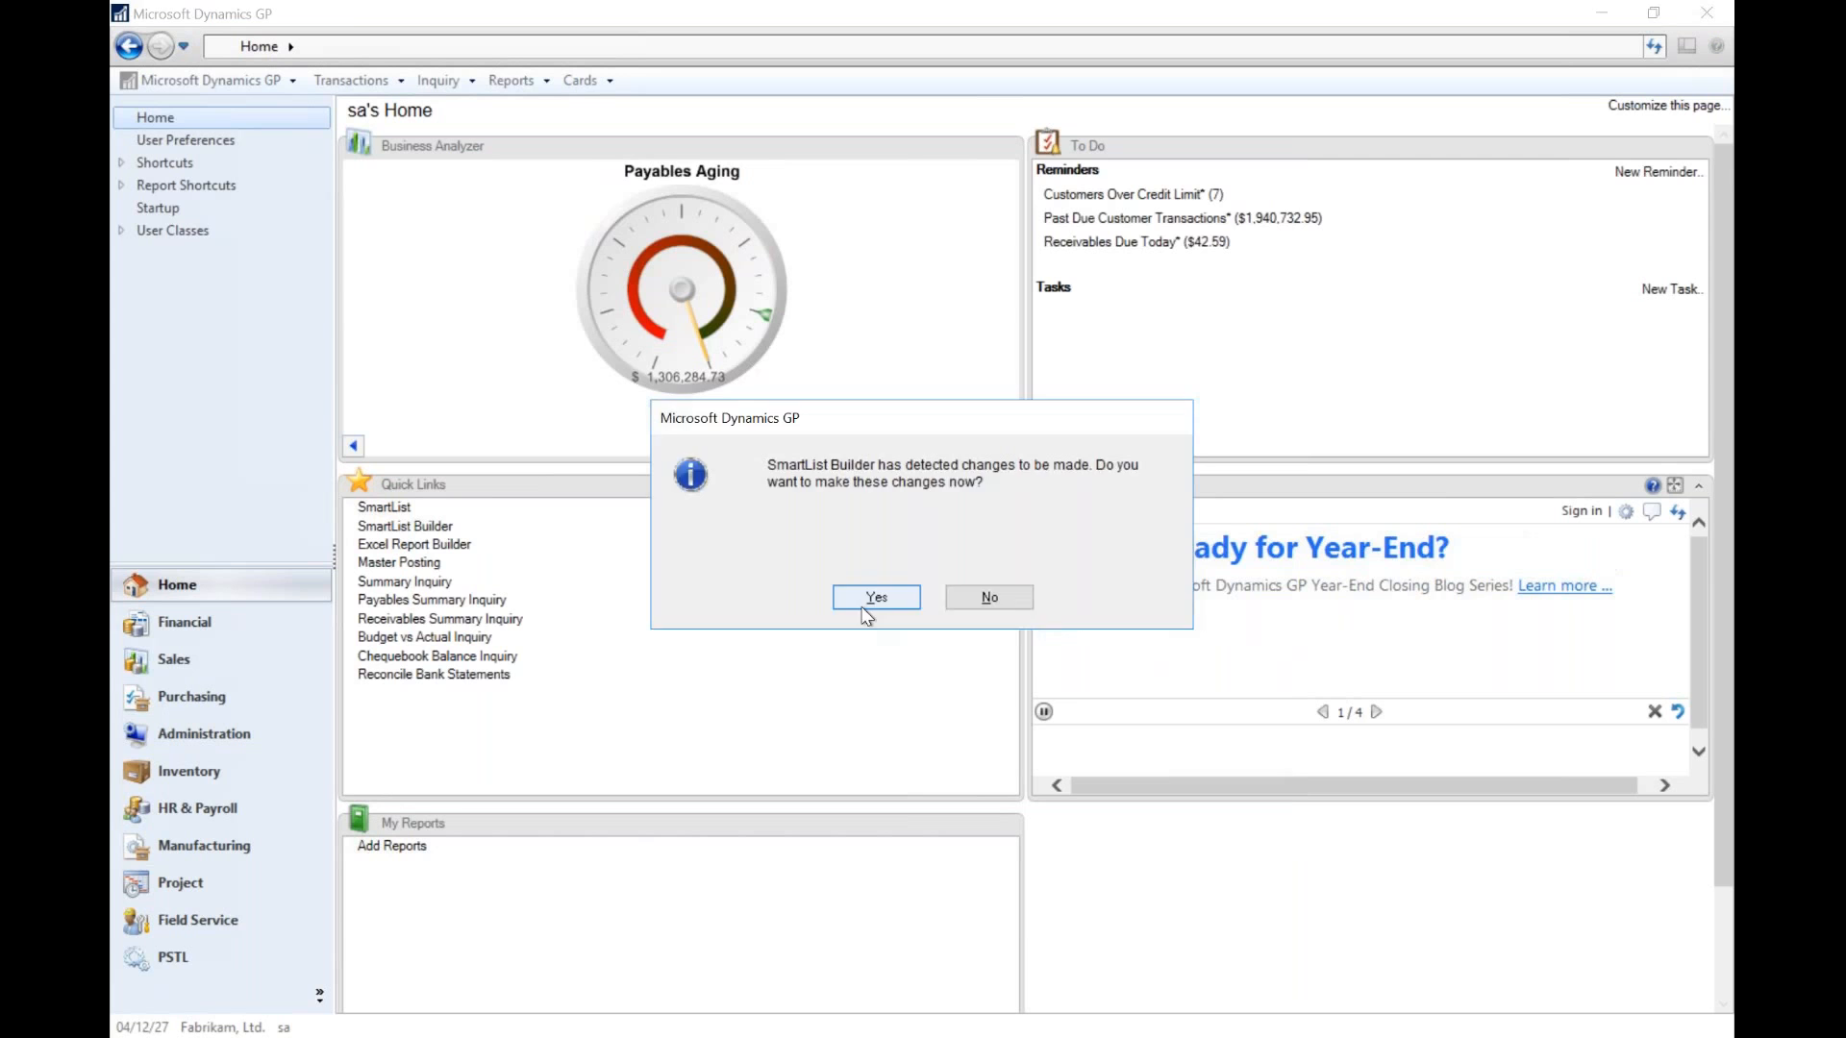
pyautogui.click(877, 598)
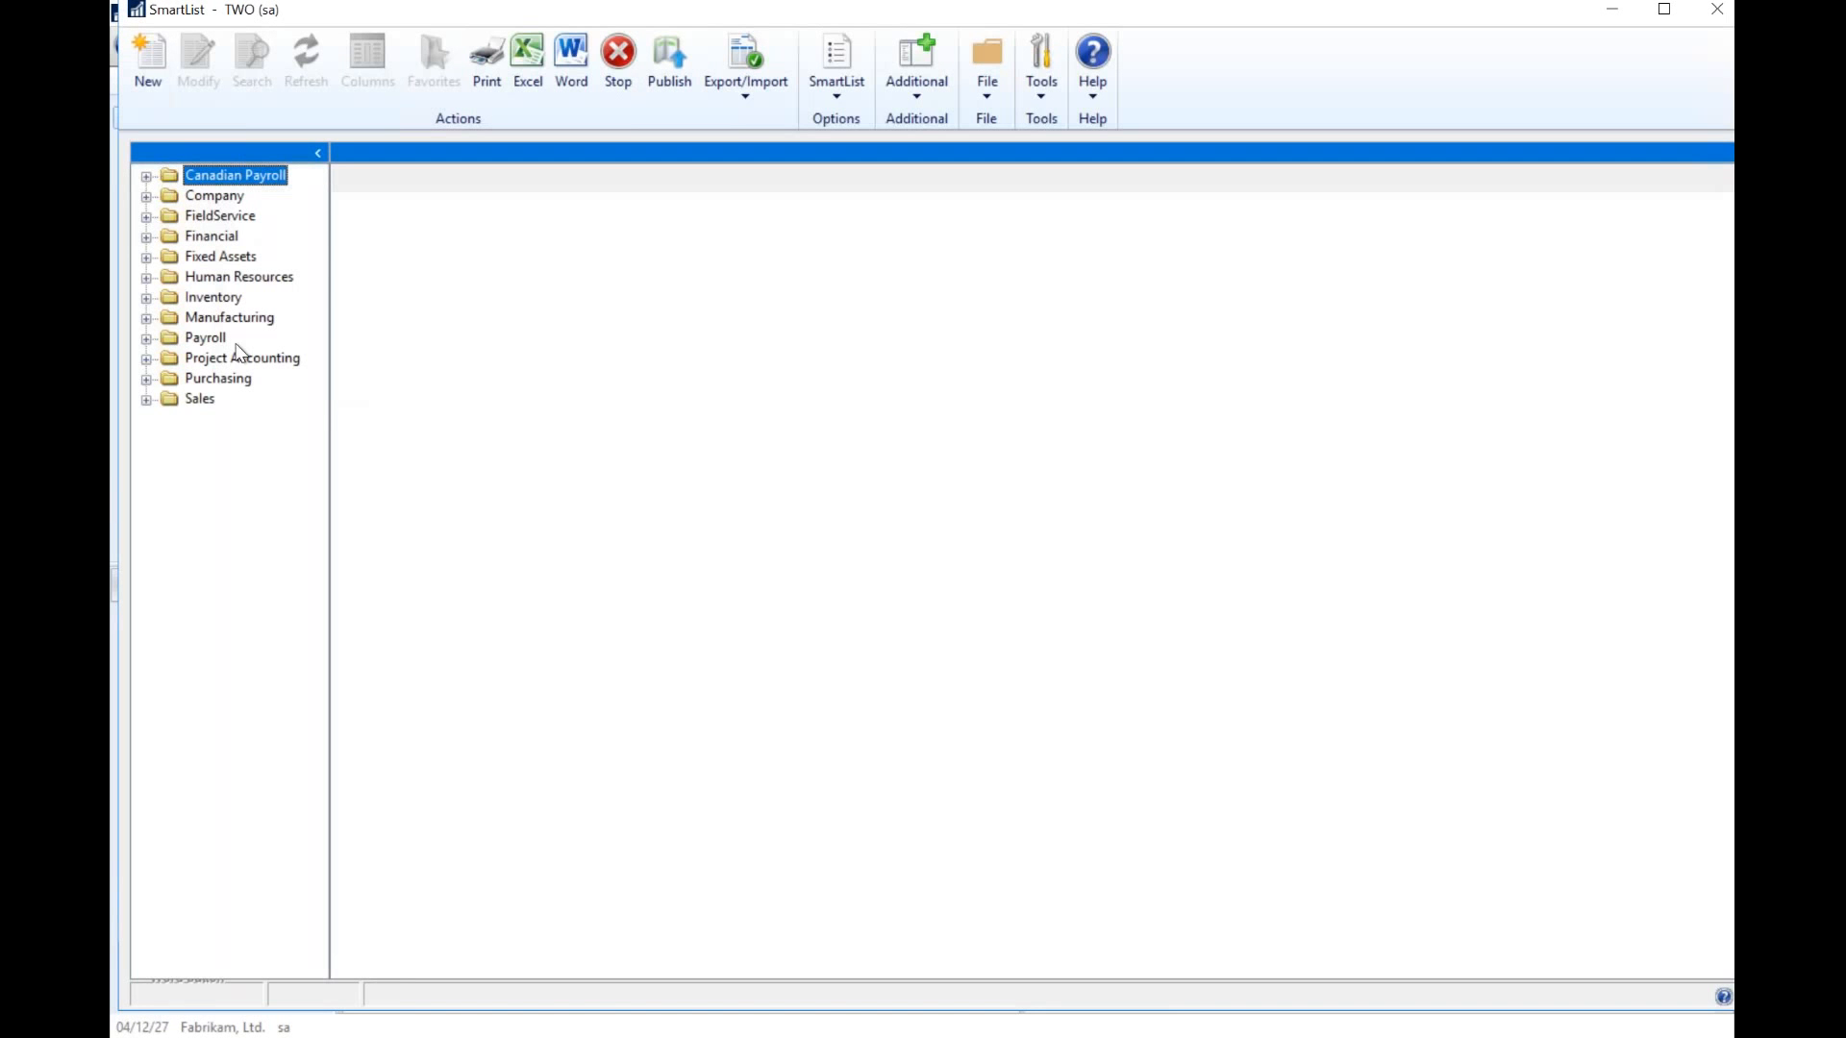
pyautogui.click(146, 236)
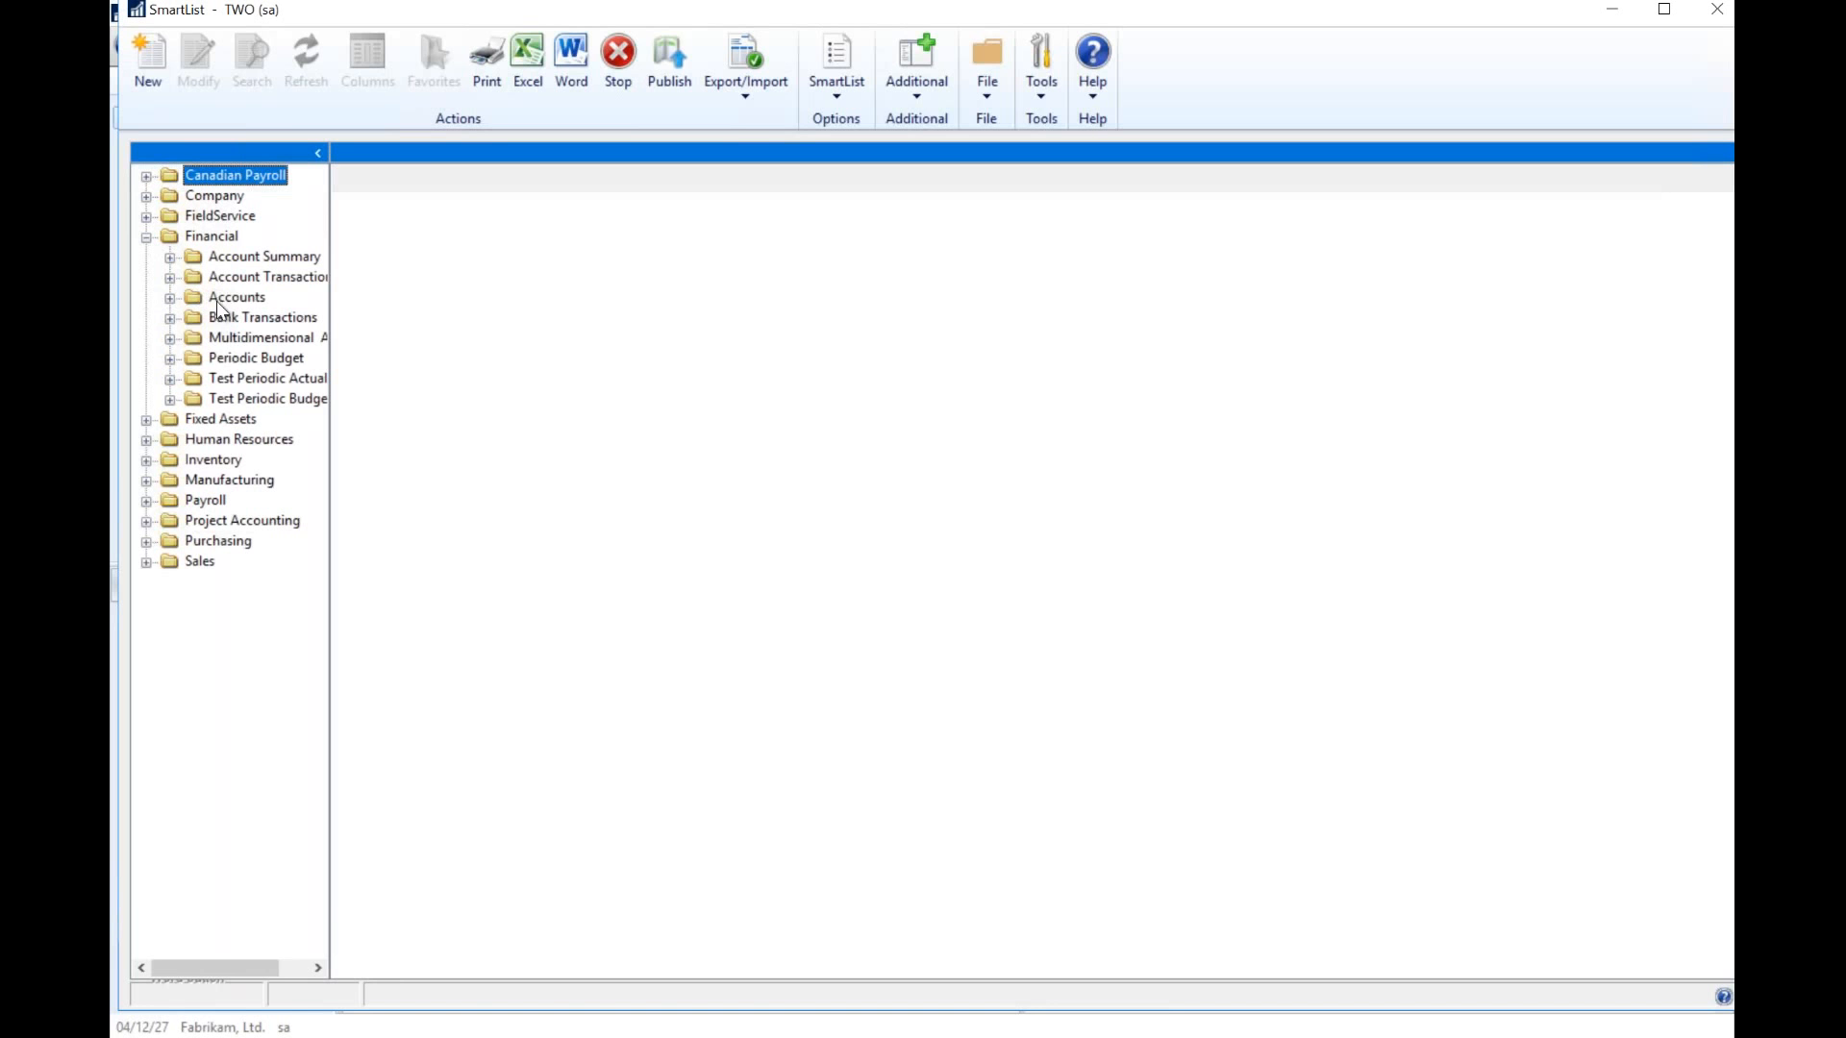
pyautogui.click(252, 358)
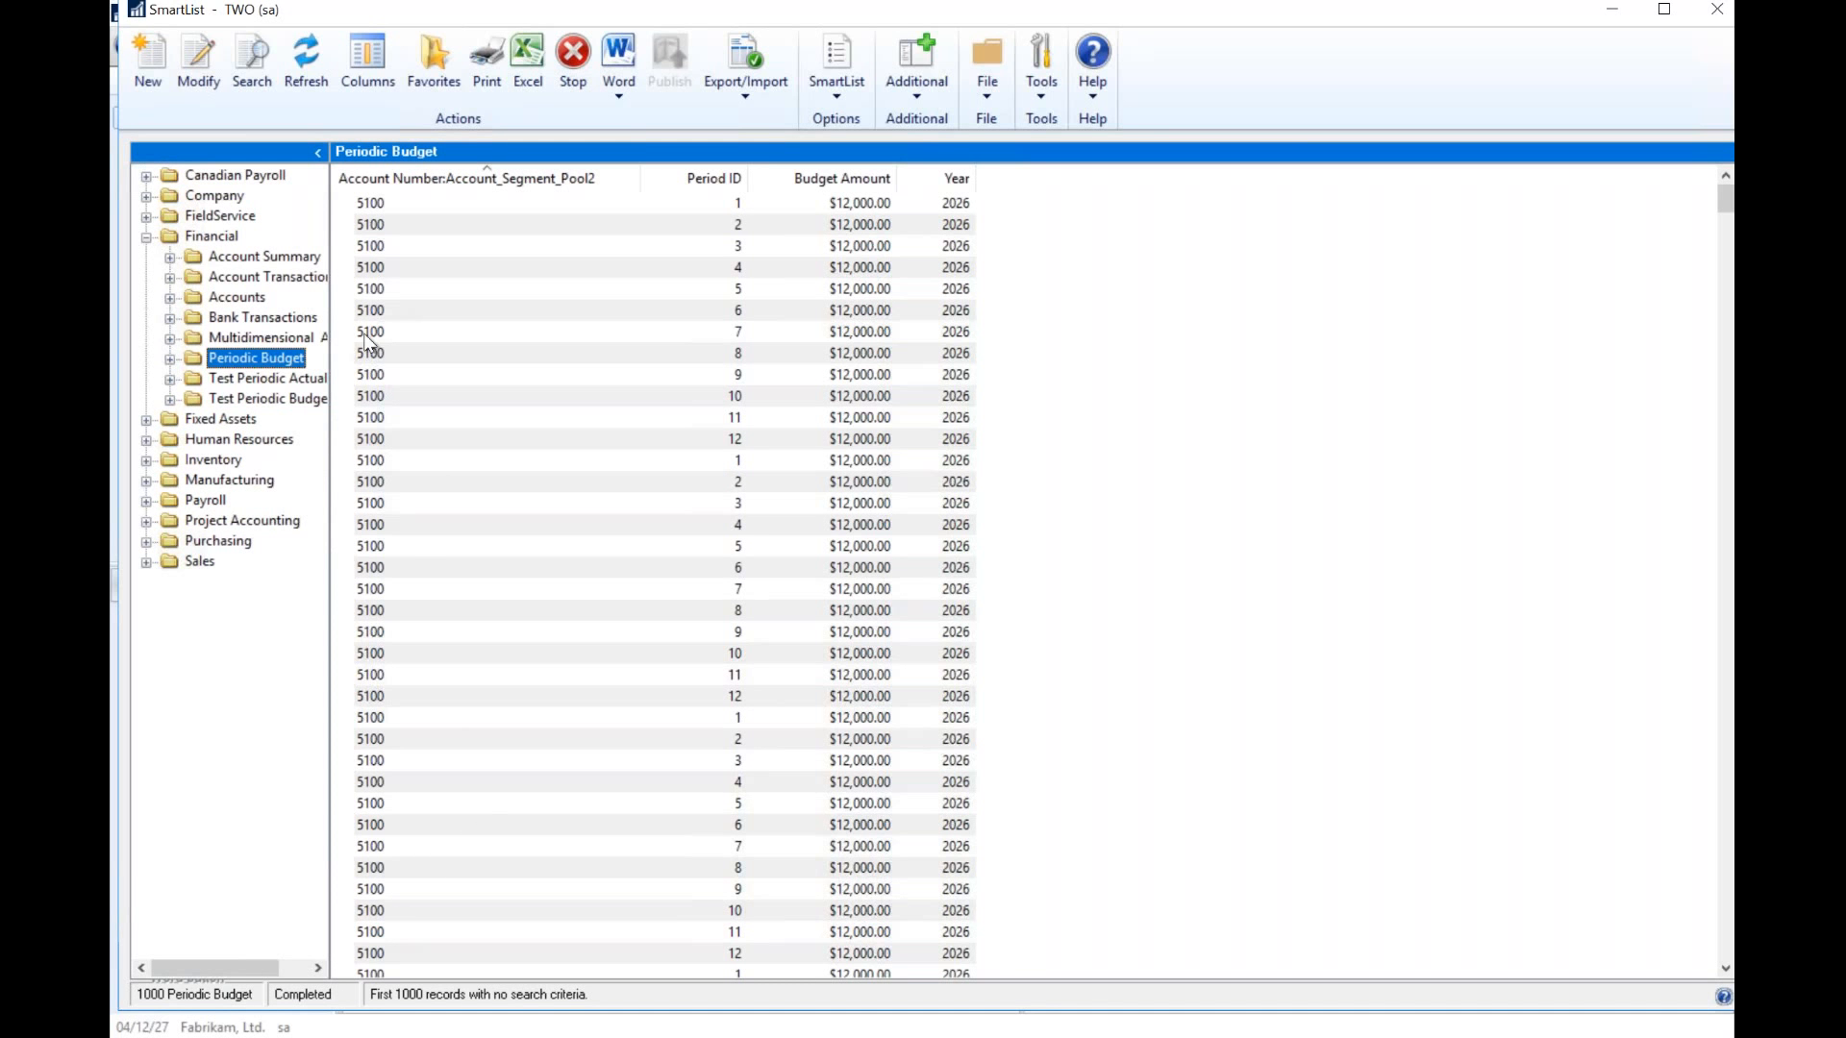
pyautogui.click(1716, 12)
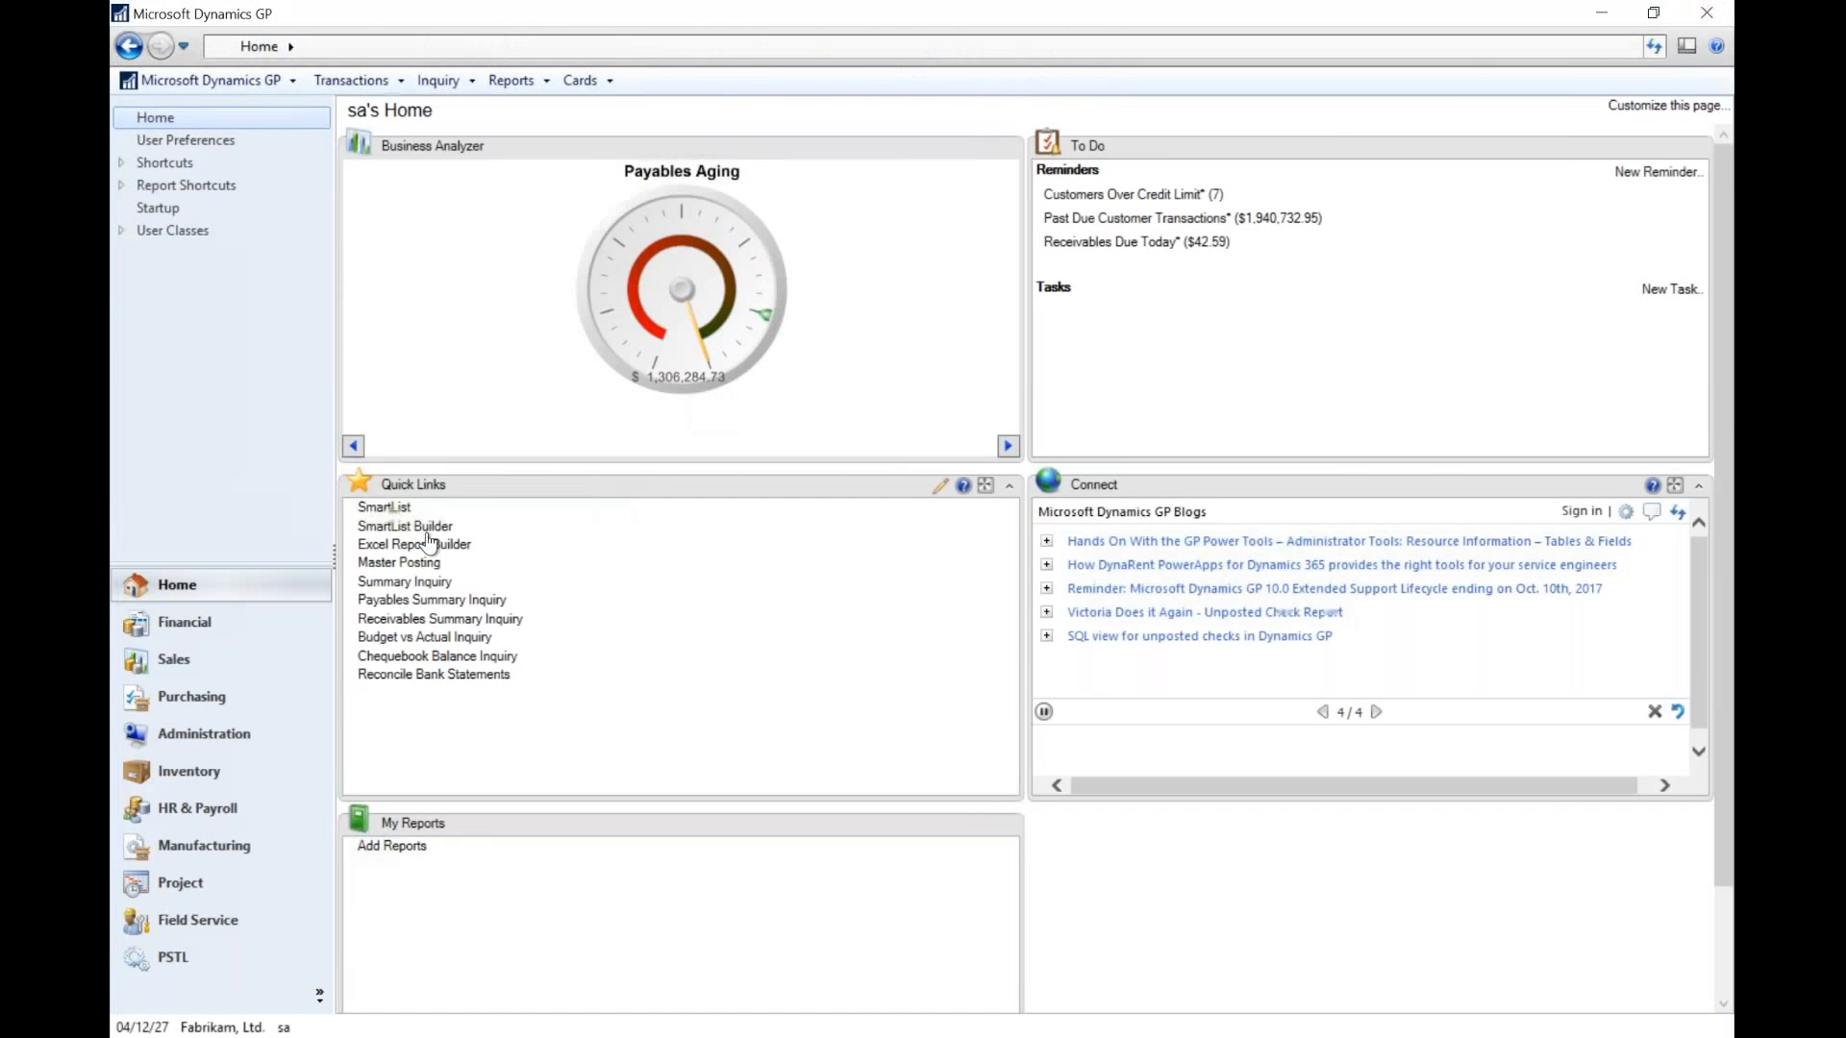
# - Reopen WEBINAR1 in SmartList Builder, check the default column order, and set the second account segment's display name to Account
pyautogui.click(429, 535)
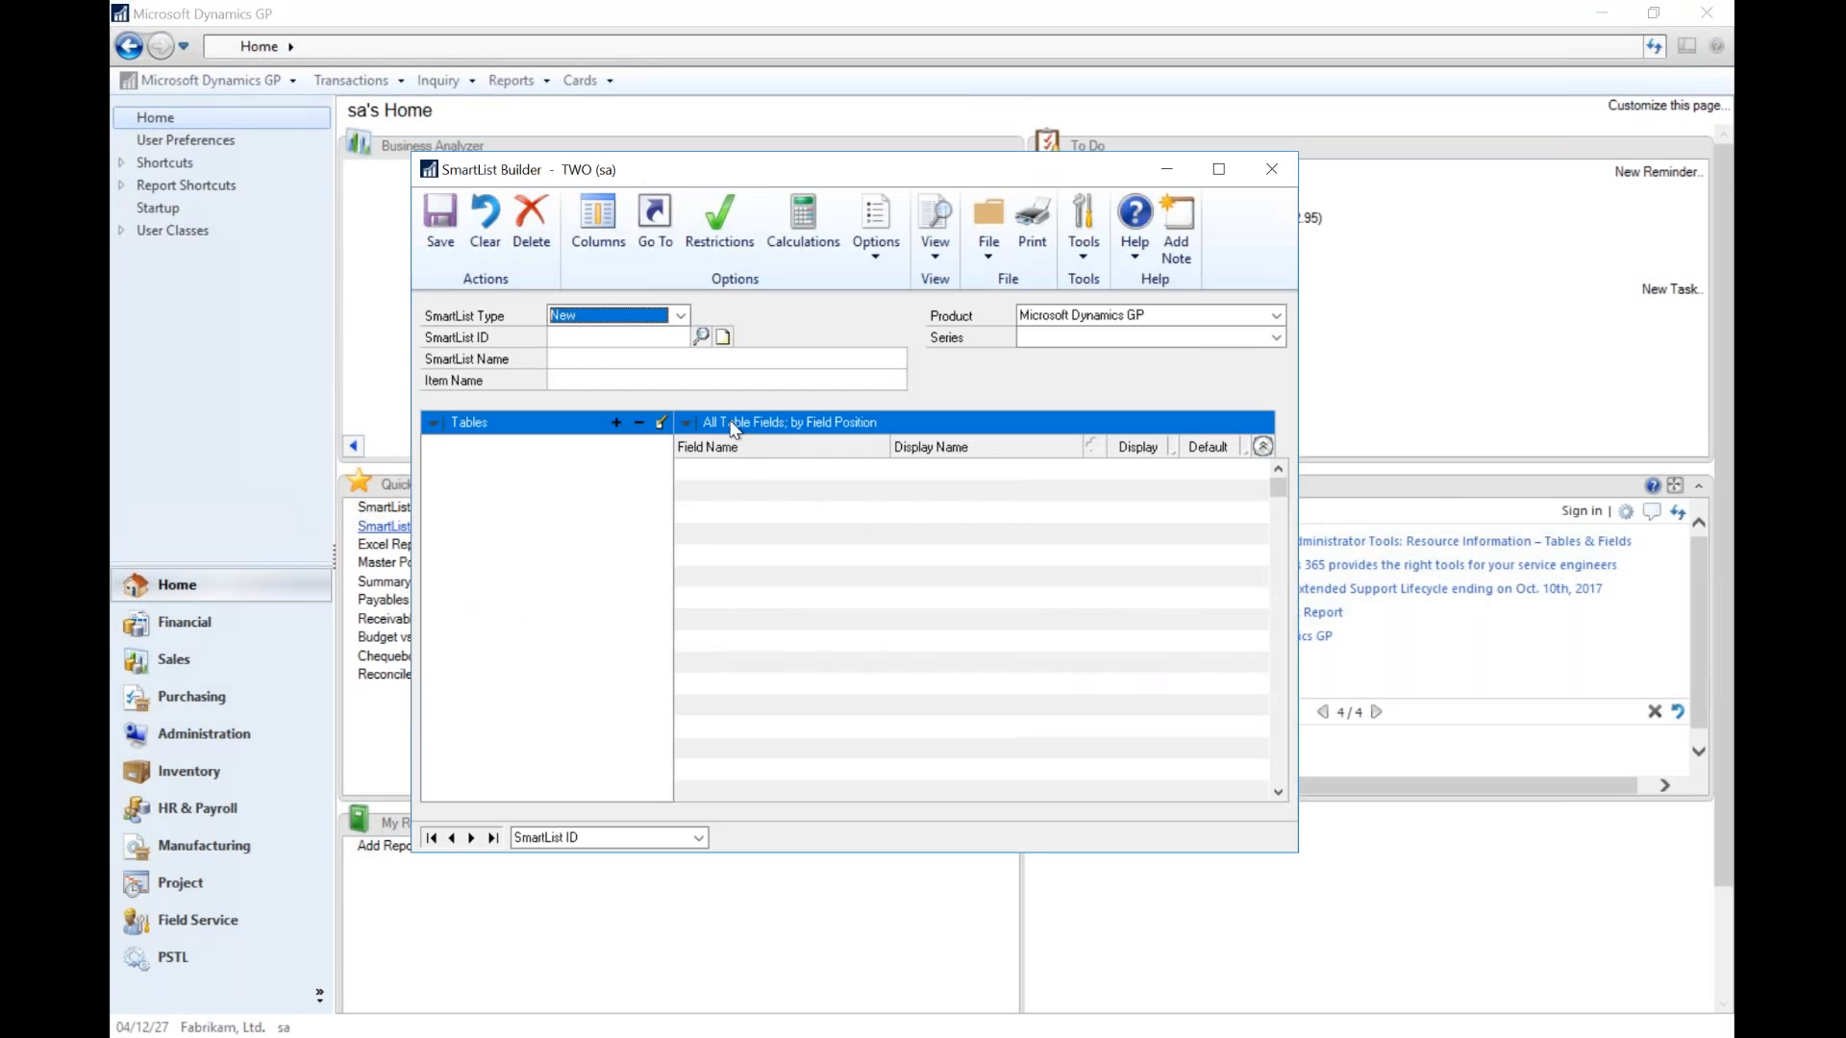
pyautogui.click(702, 338)
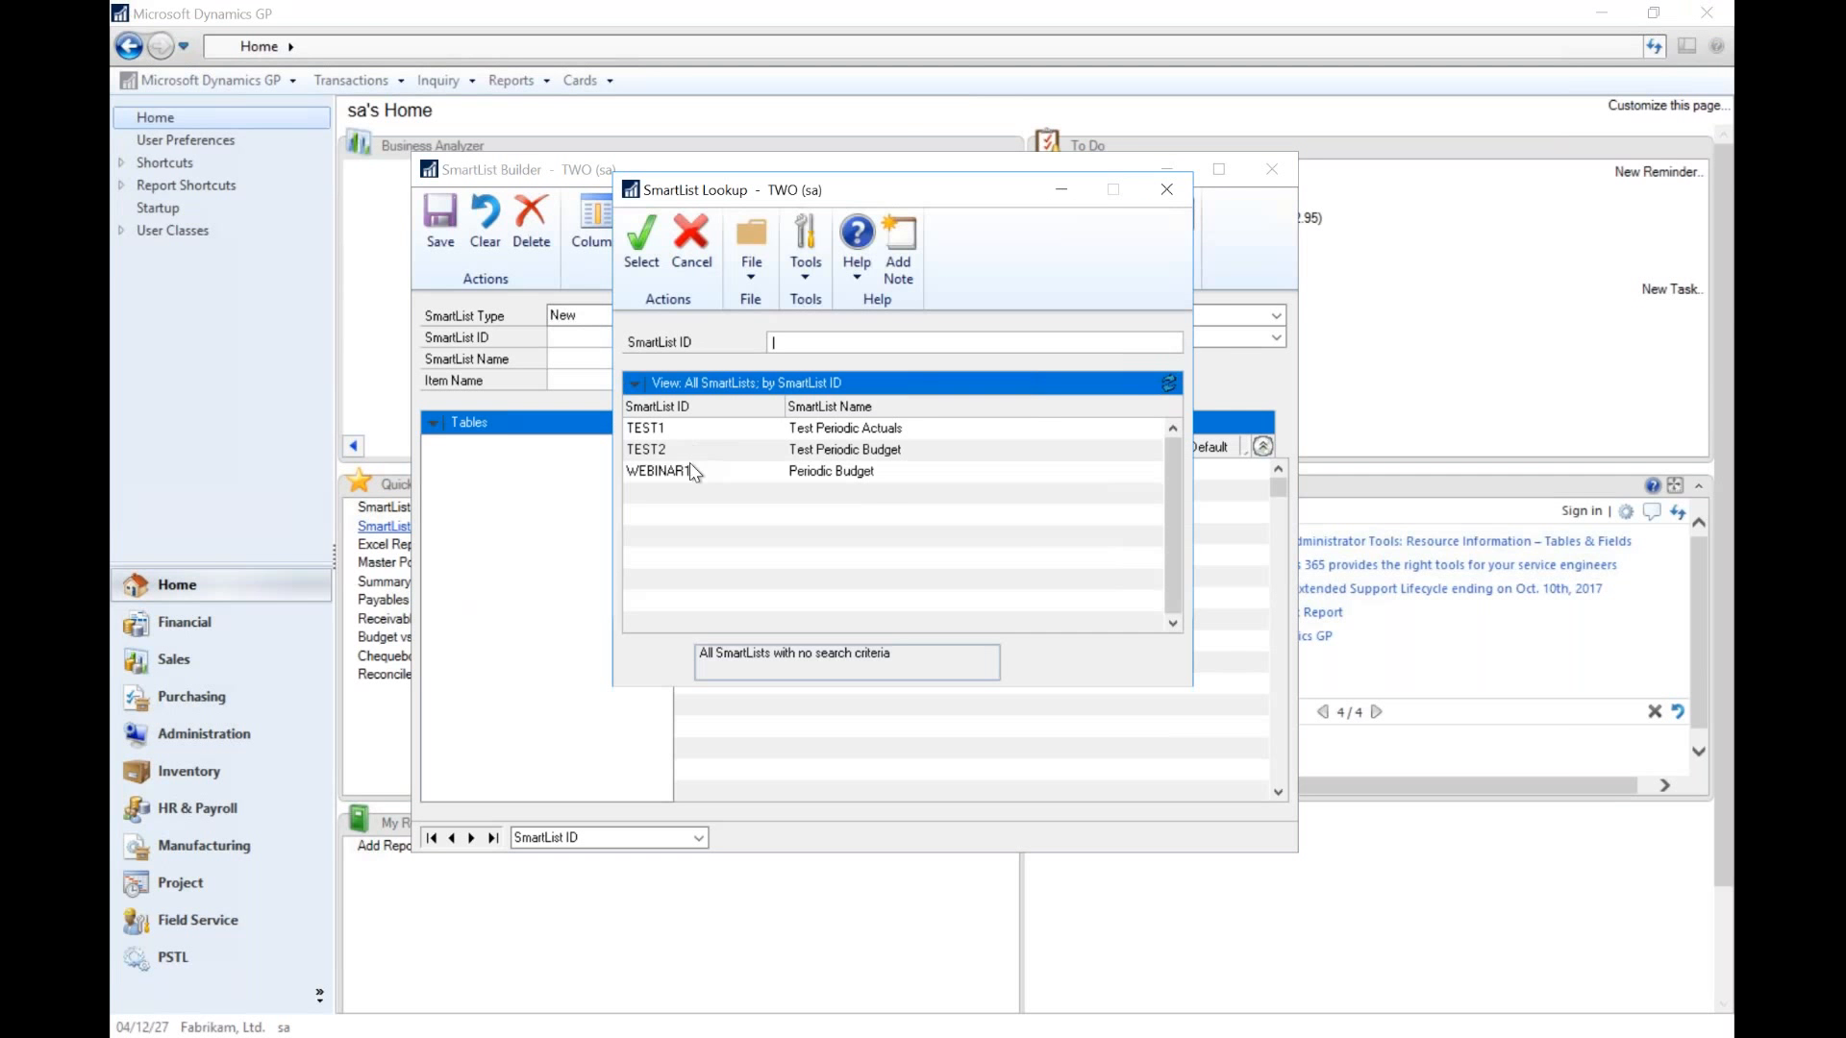
pyautogui.doubleClick(690, 467)
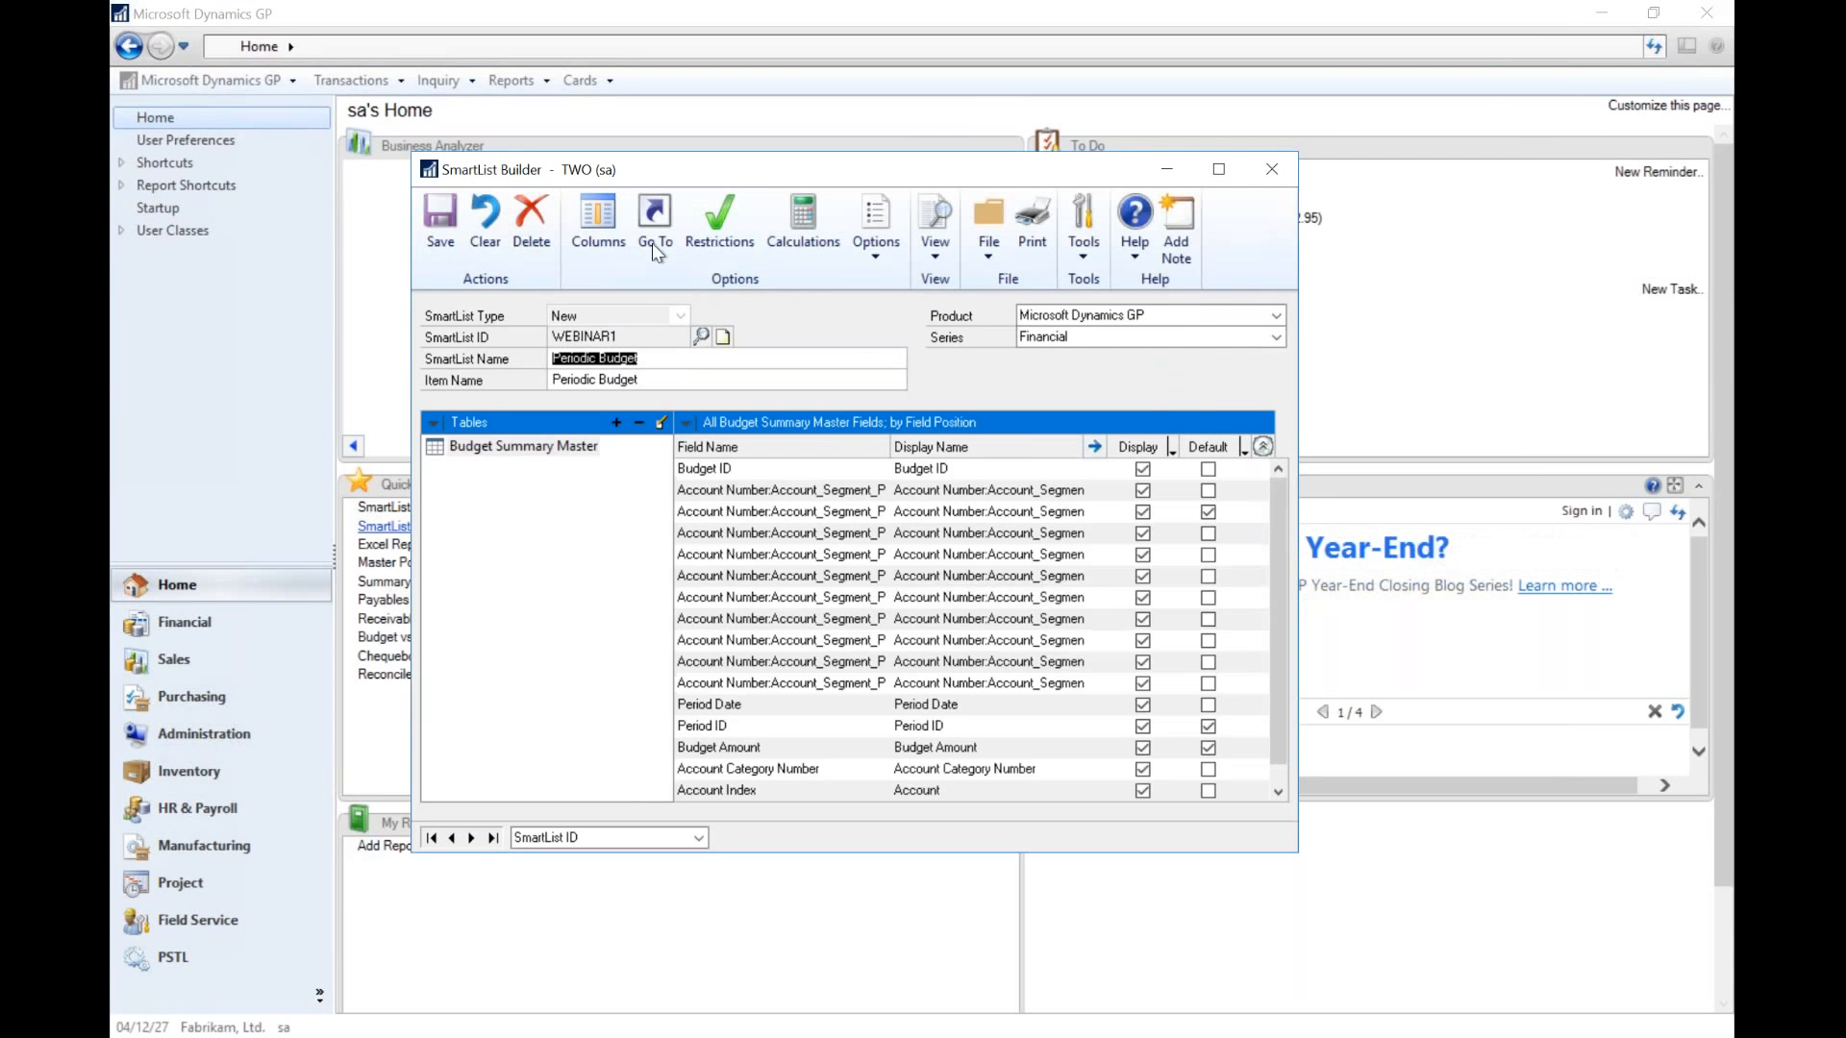
pyautogui.click(604, 244)
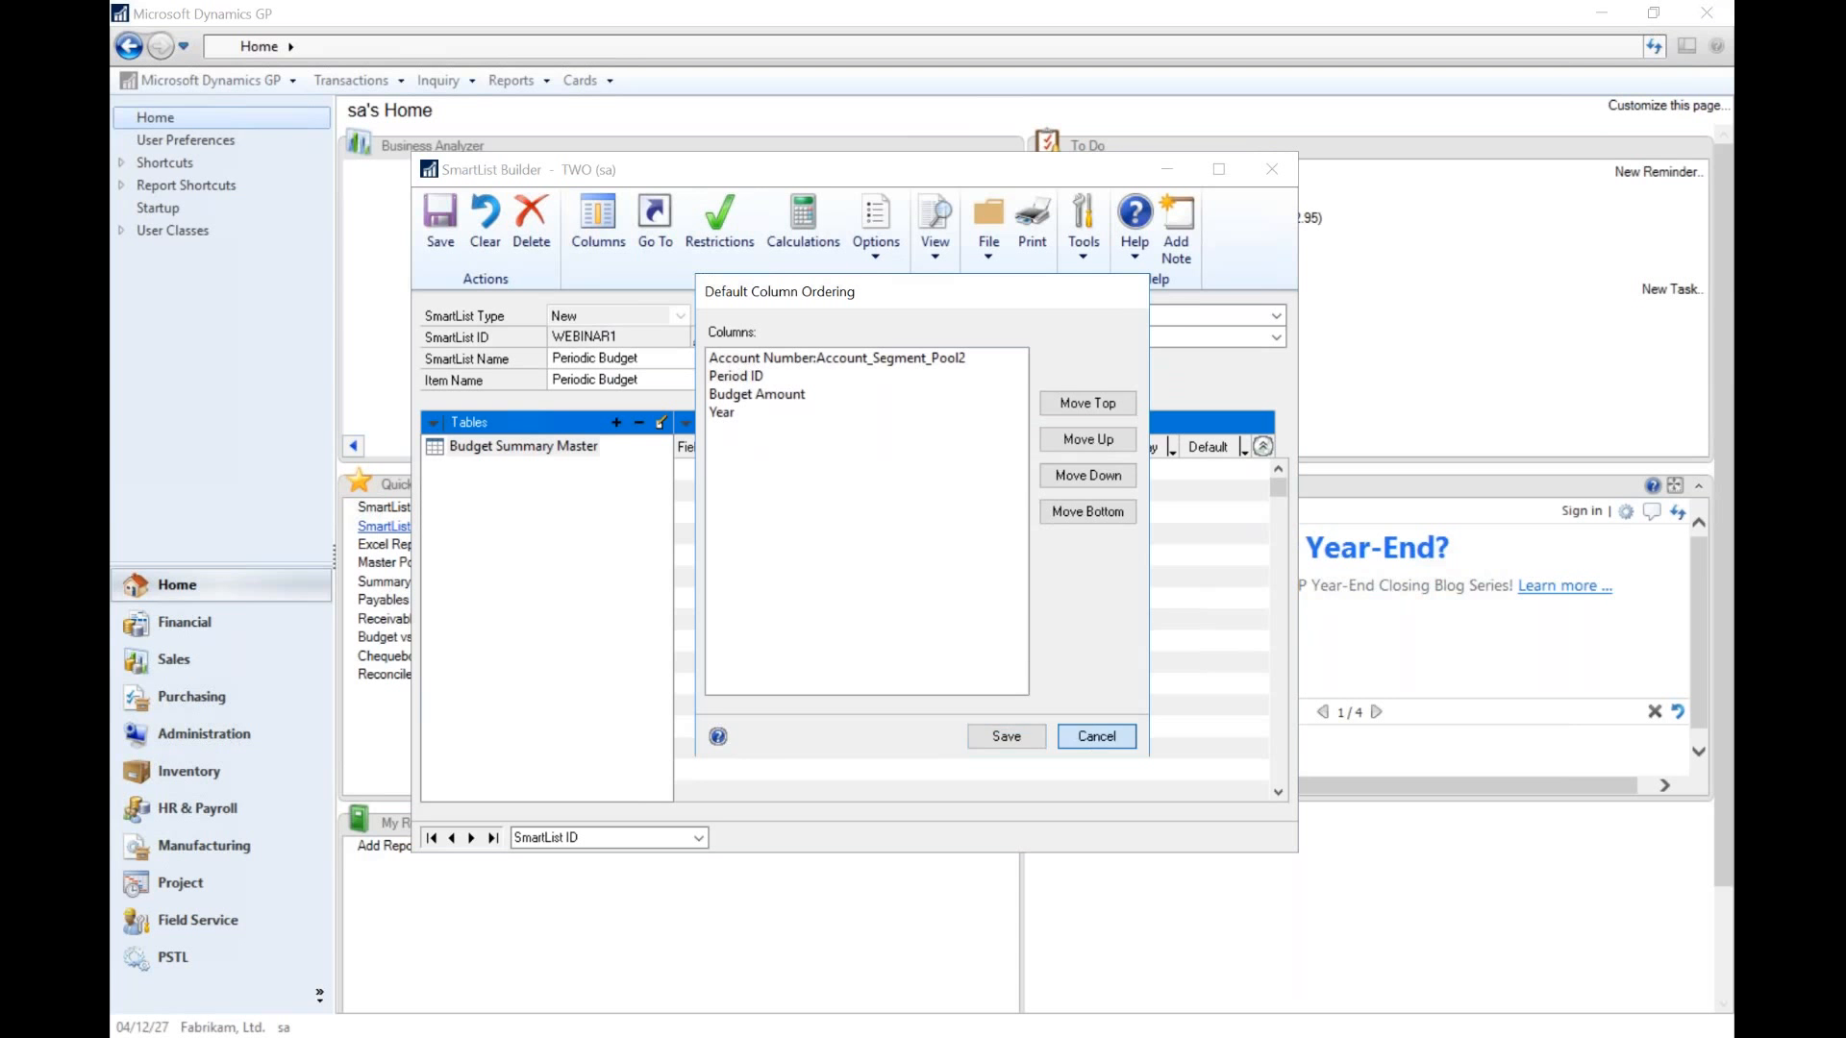
pyautogui.click(1095, 737)
pyautogui.click(998, 512)
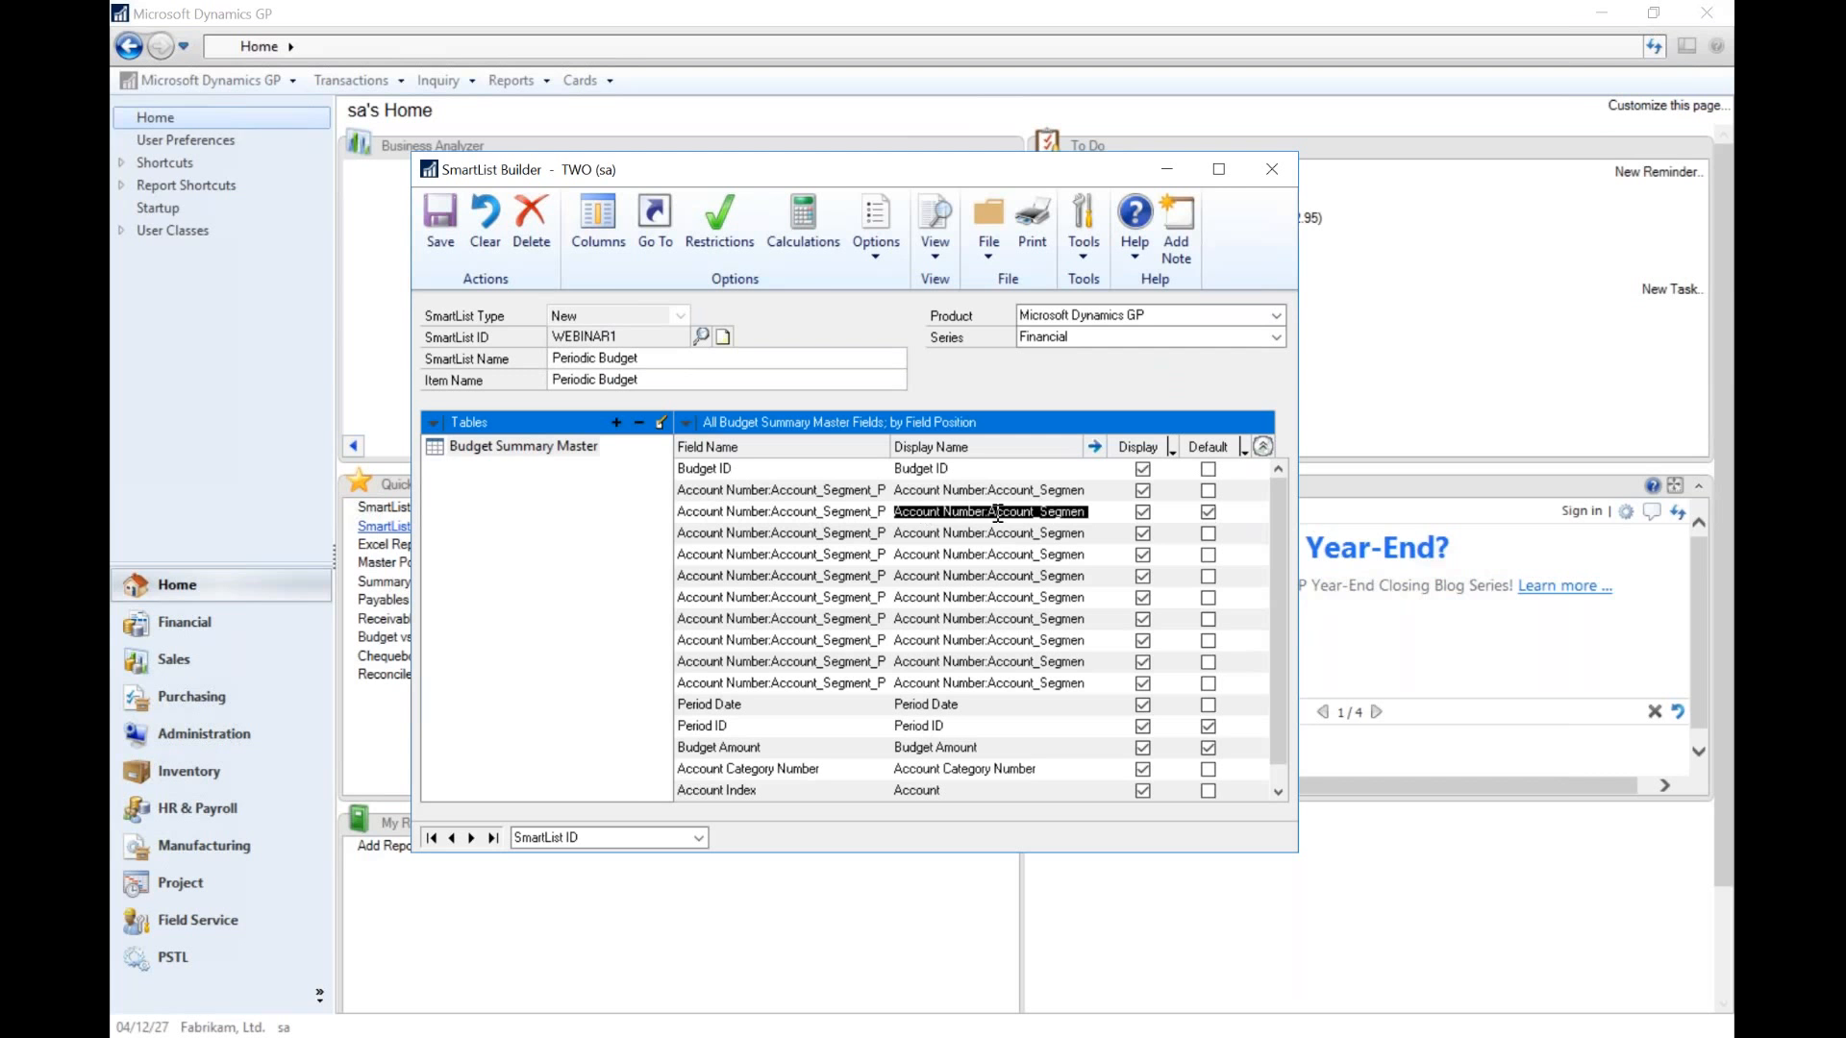
pyautogui.write('Account')
pyautogui.press('Tab')
# - Move the Year column up to directly after Account in the default column order, and save both the order and the SmartList
pyautogui.click(605, 268)
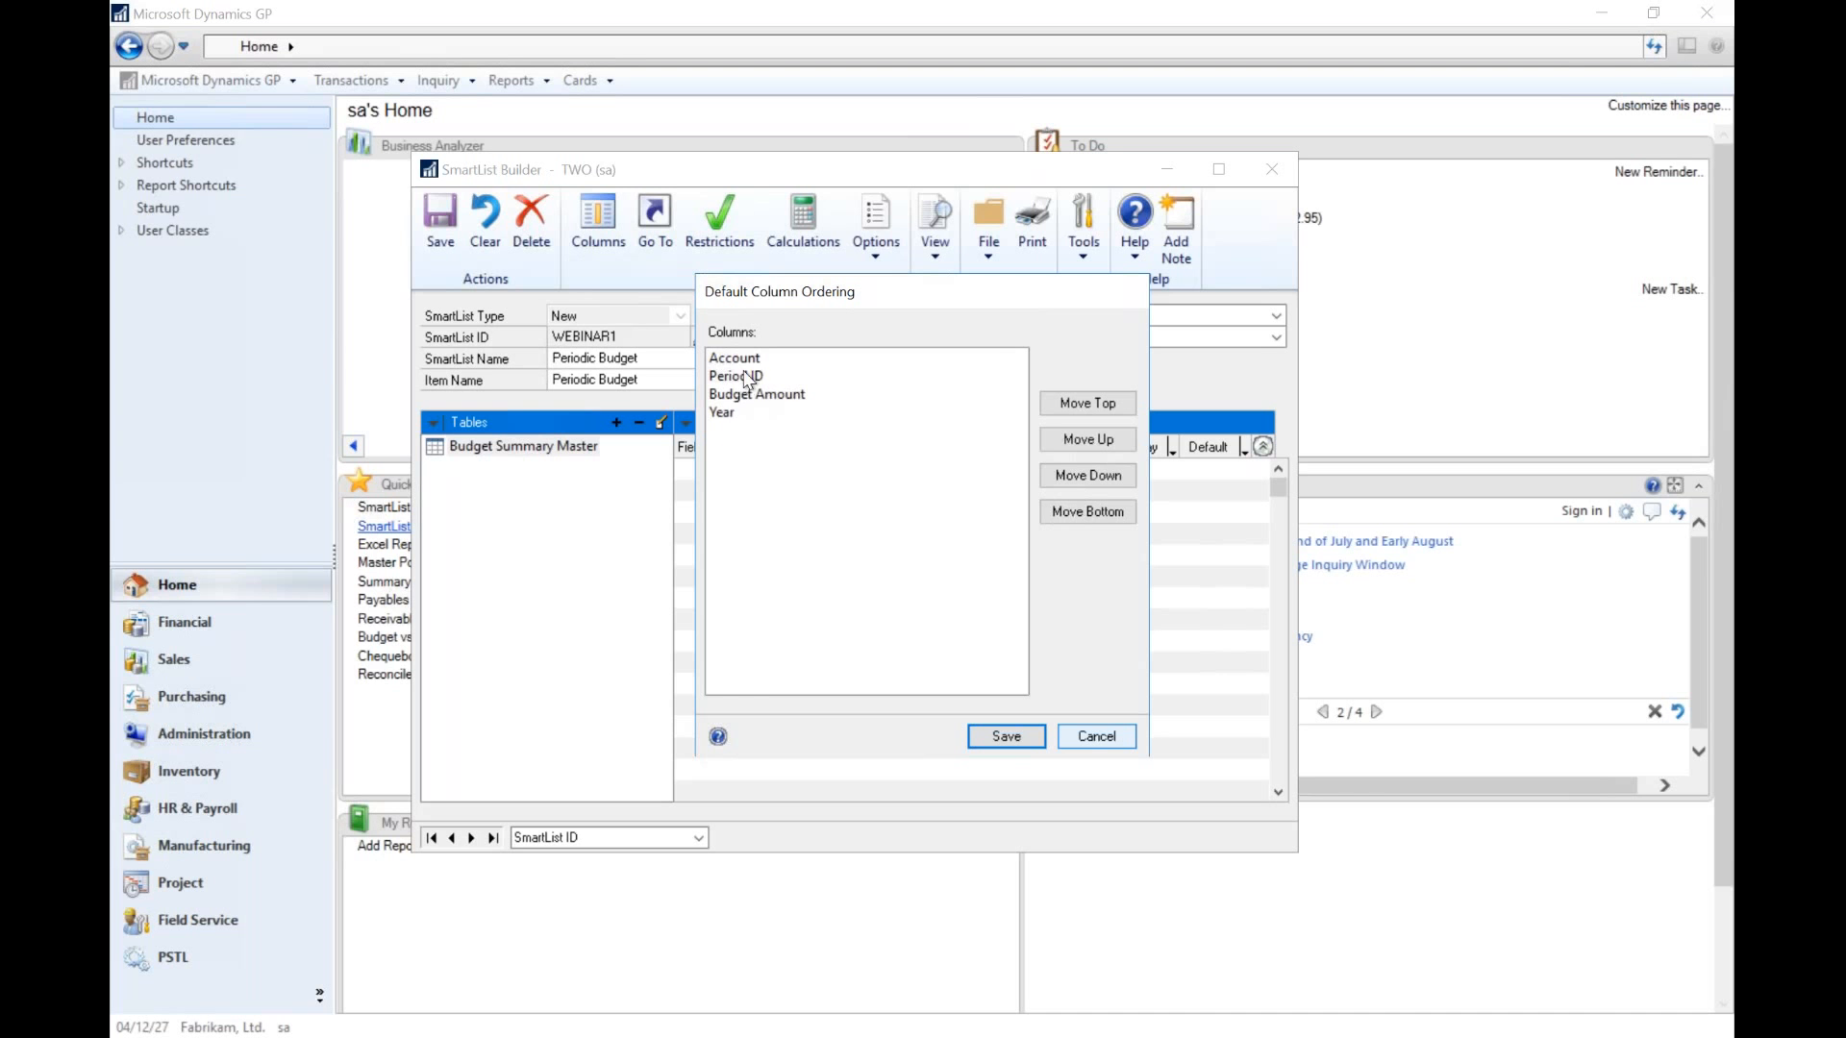
pyautogui.click(731, 413)
pyautogui.click(1069, 440)
pyautogui.click(1069, 440)
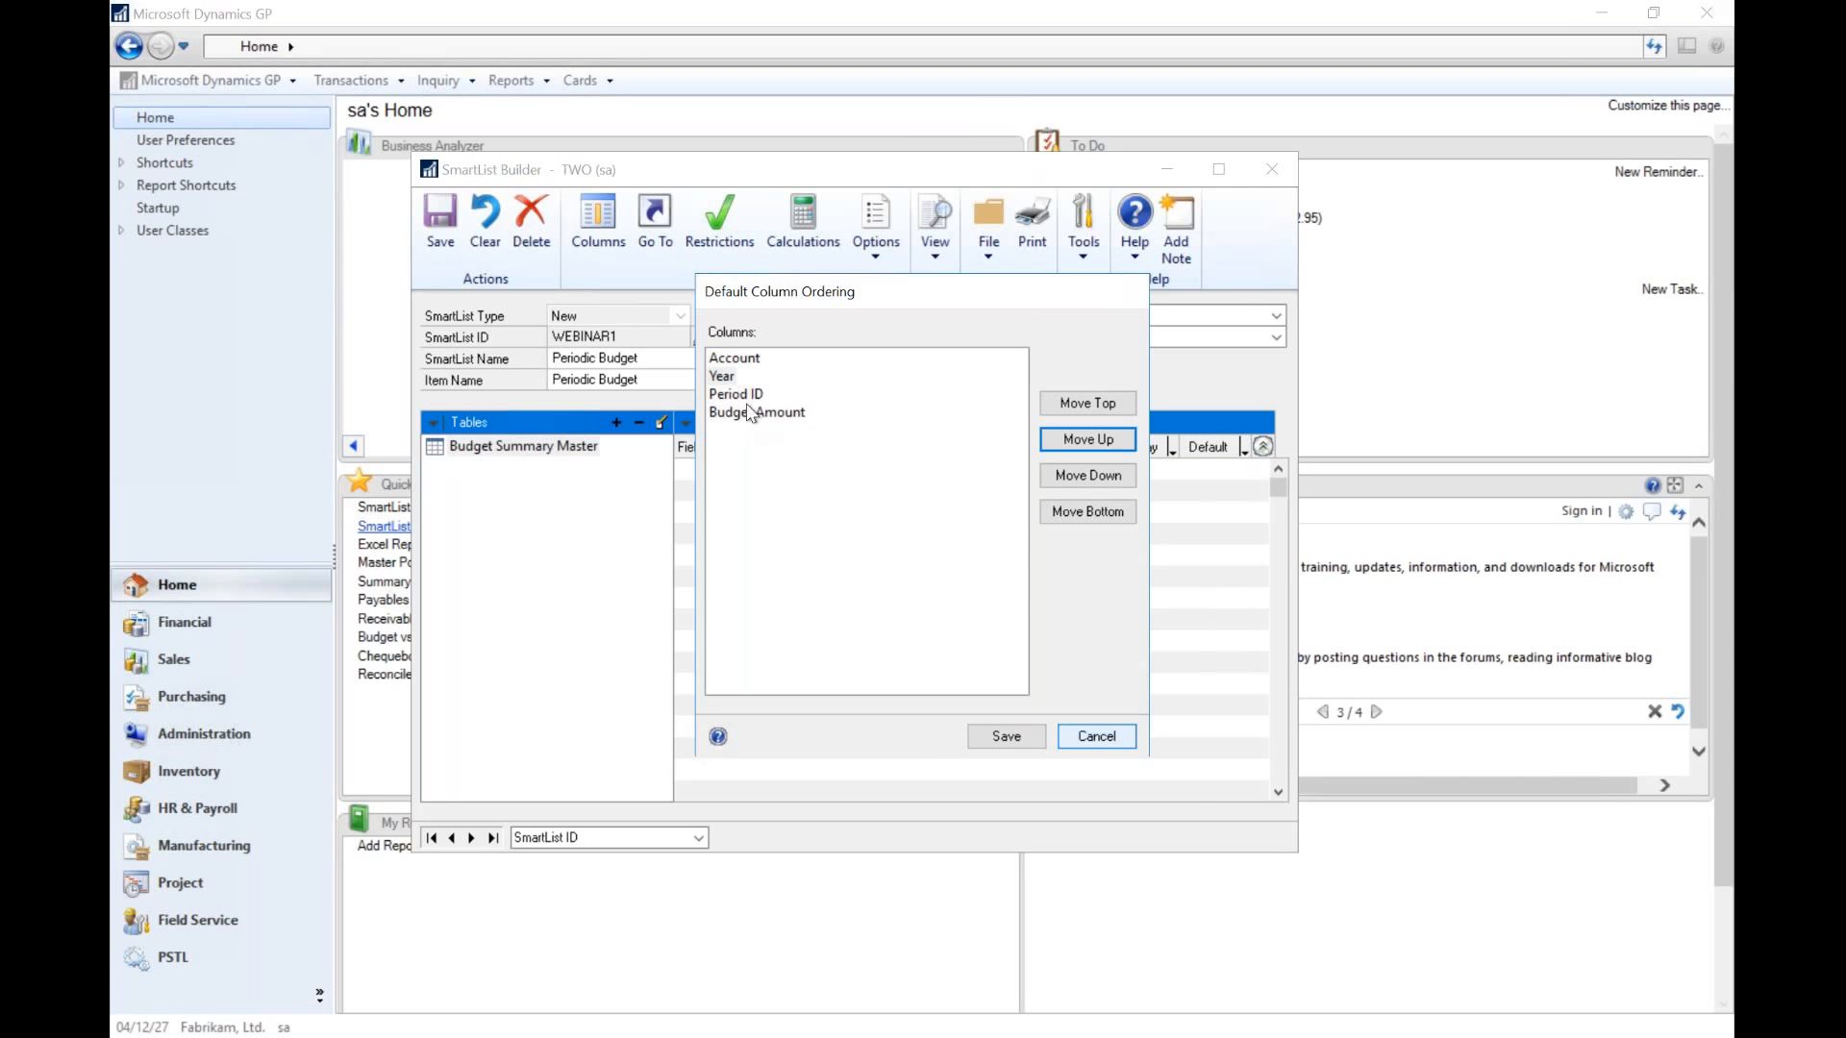
pyautogui.click(1017, 737)
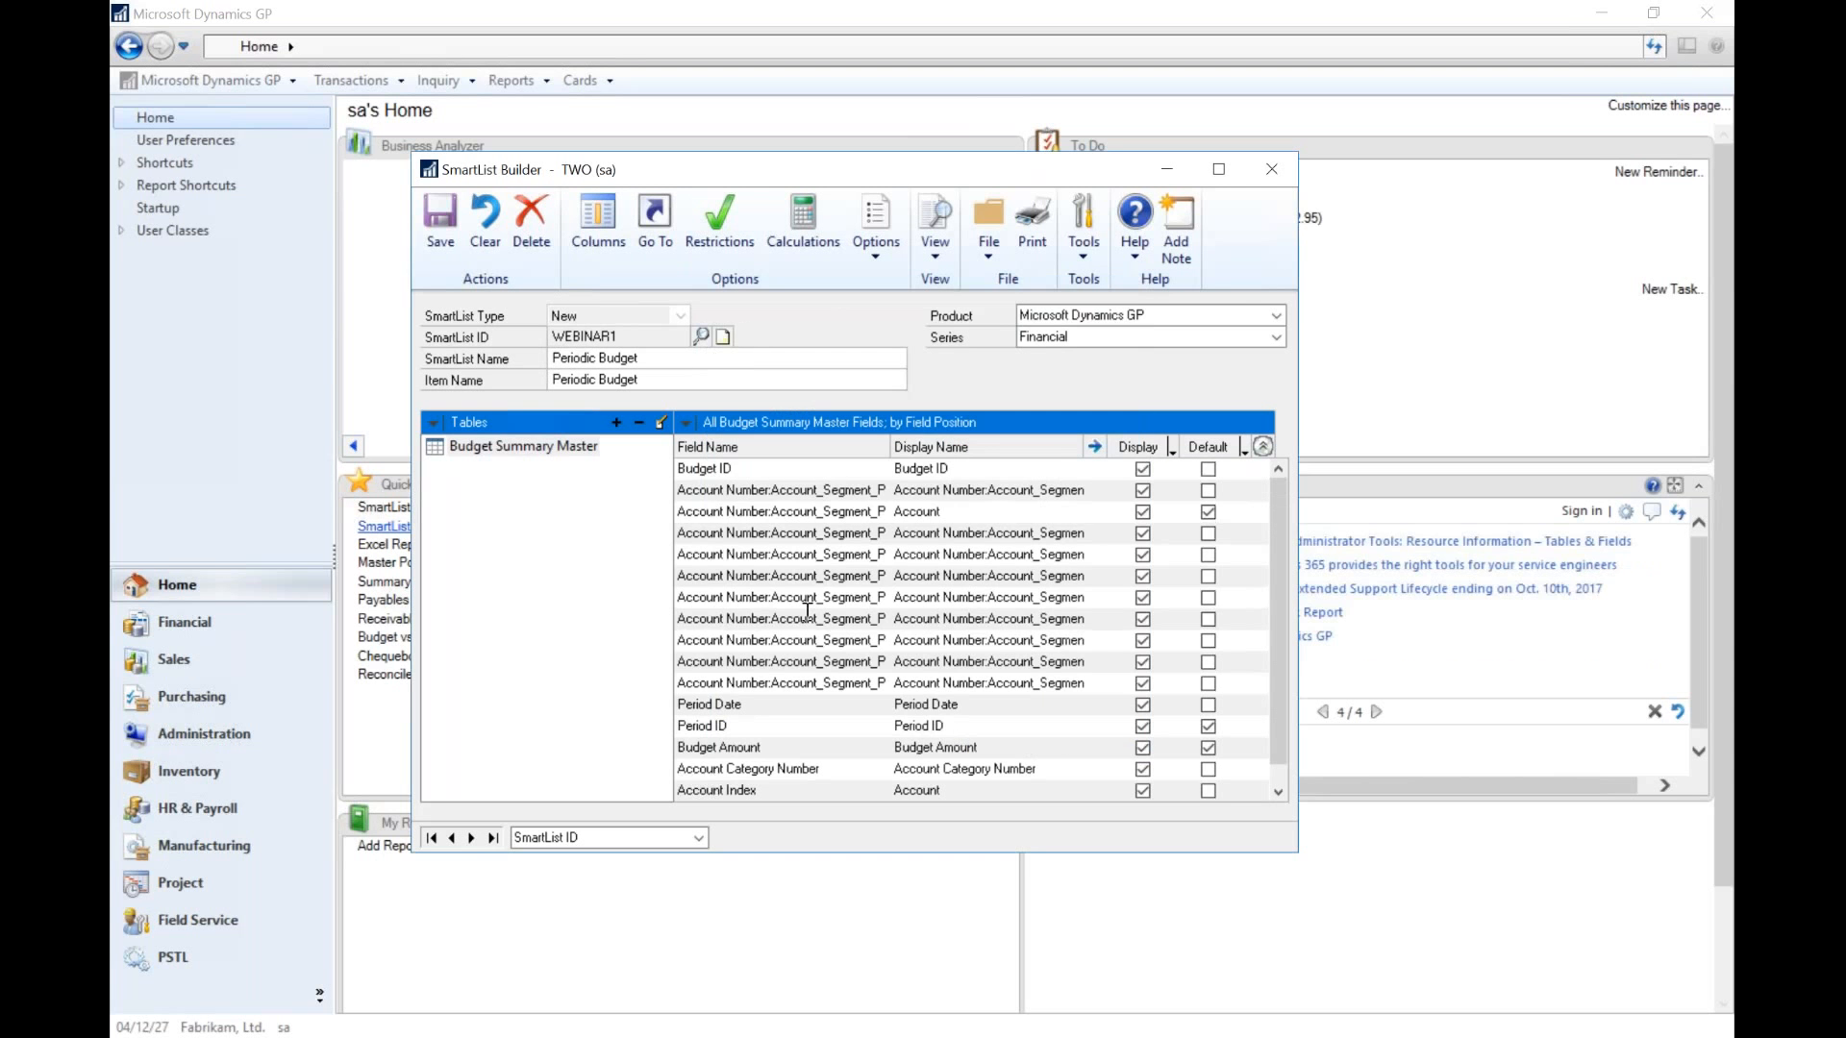
pyautogui.click(441, 223)
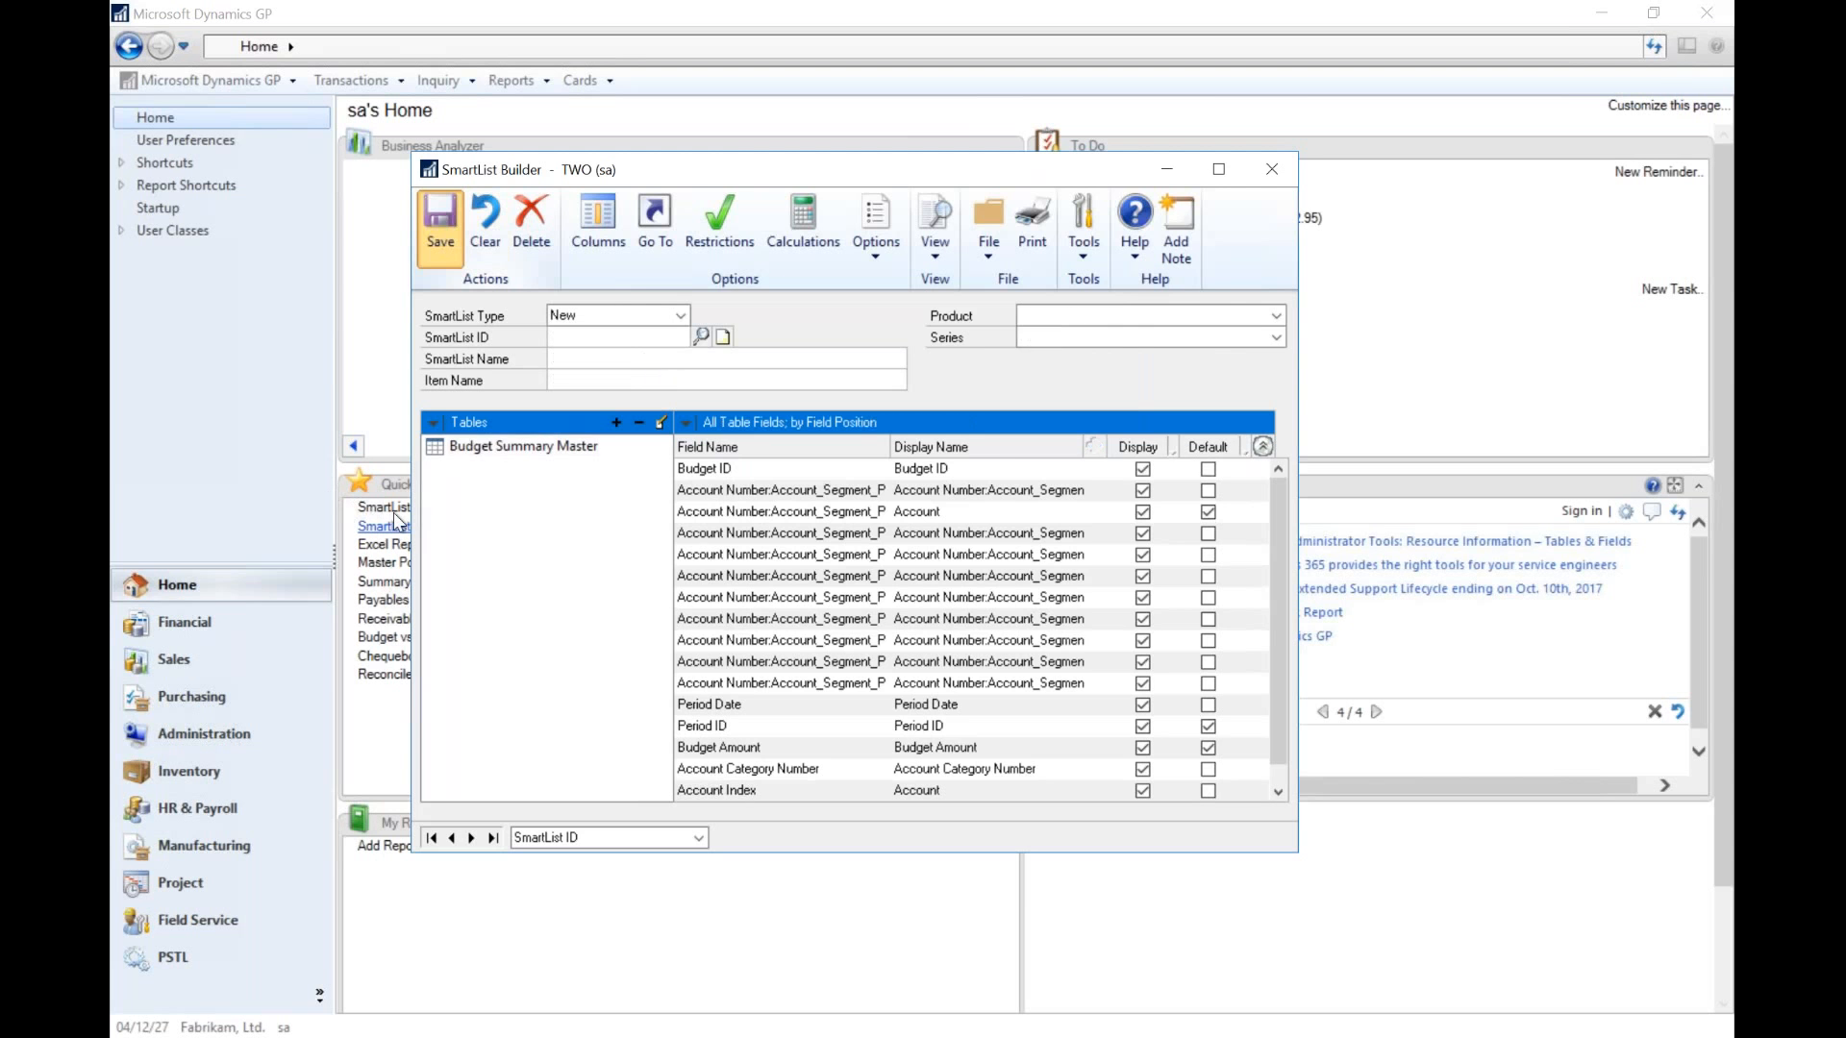
# - Apply the modified SmartList definition in SmartList, and review the Financial series' Periodic Budget records with the new column order
pyautogui.click(385, 510)
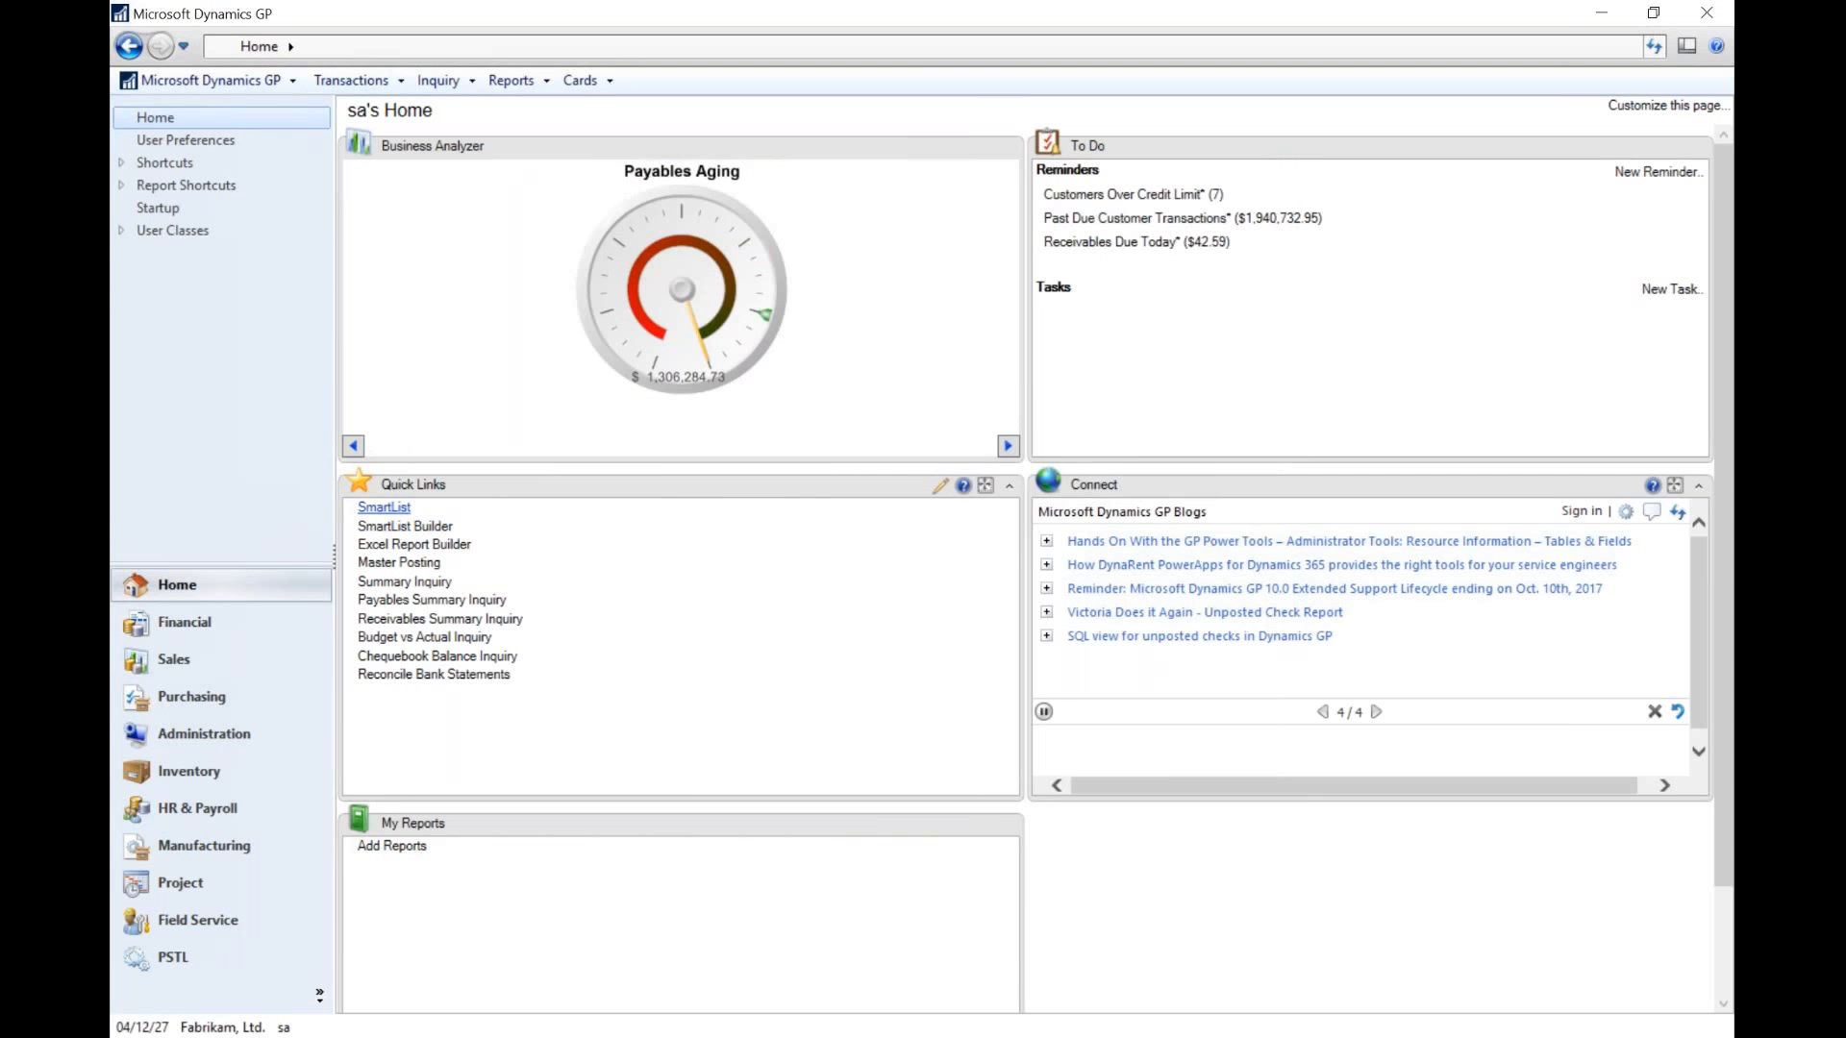
pyautogui.click(851, 595)
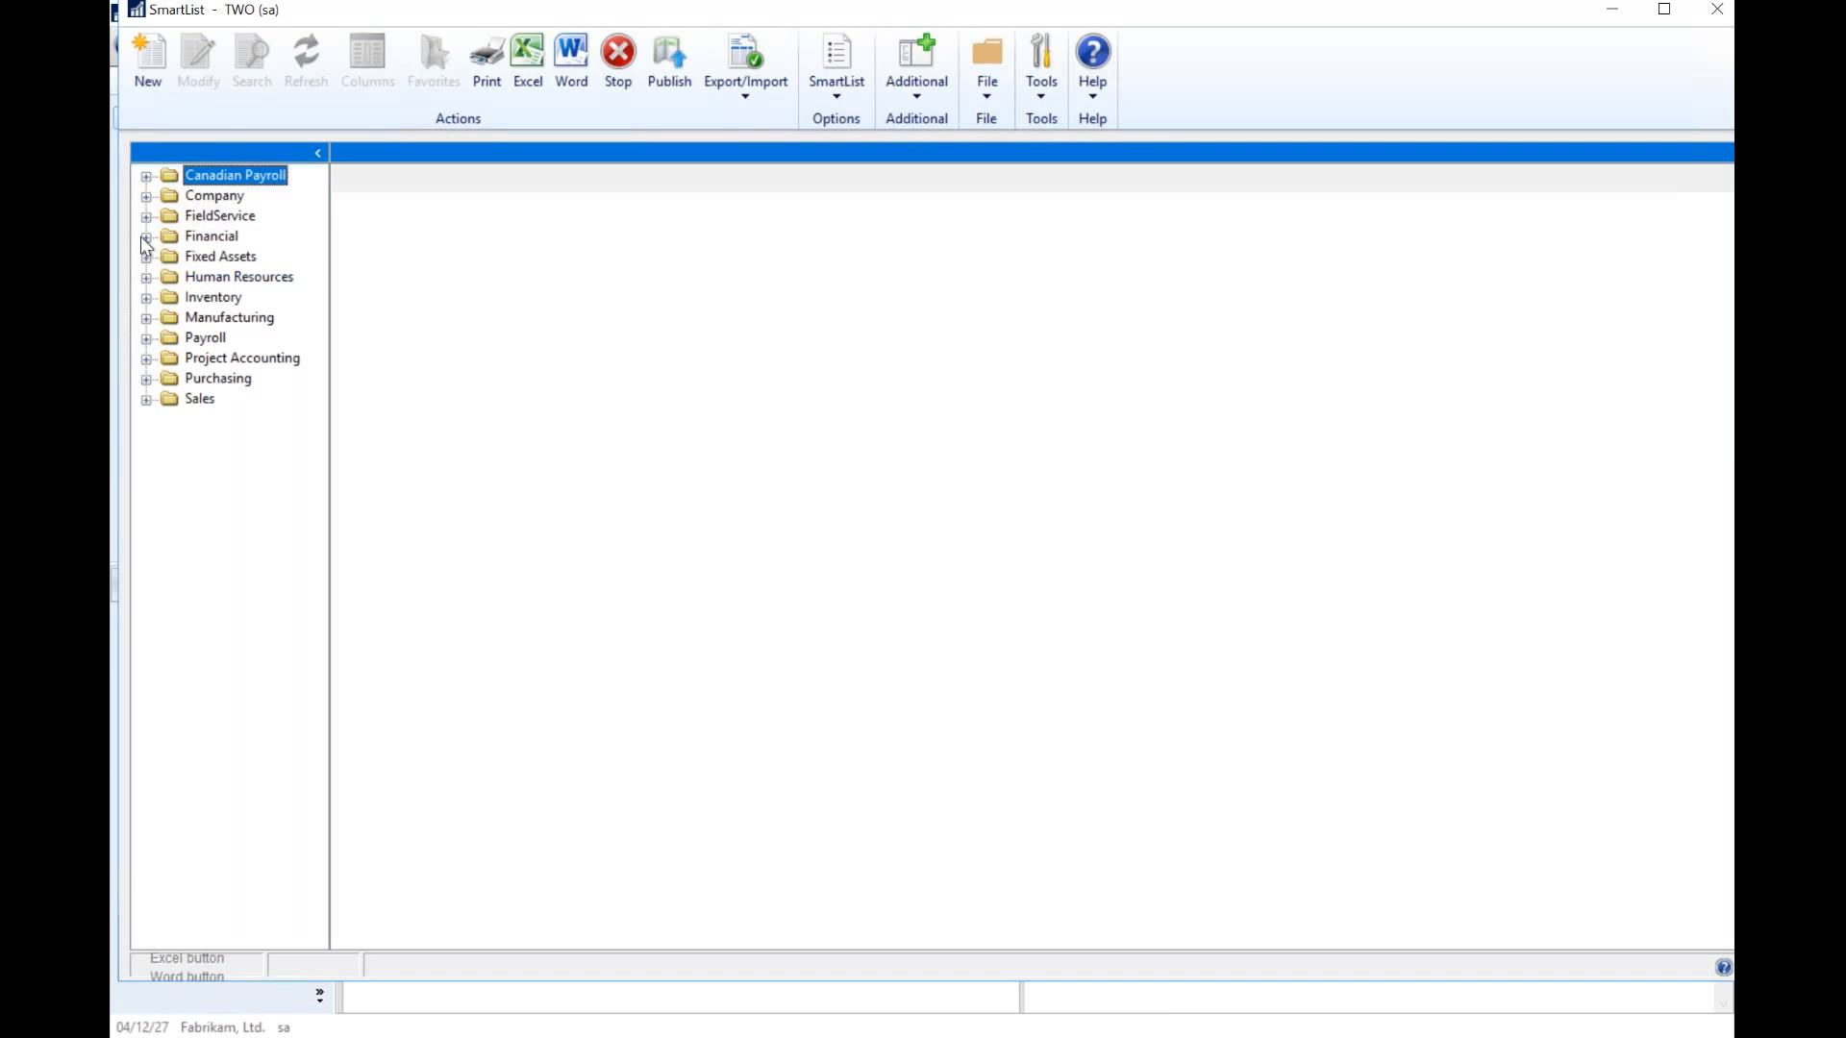
pyautogui.click(145, 236)
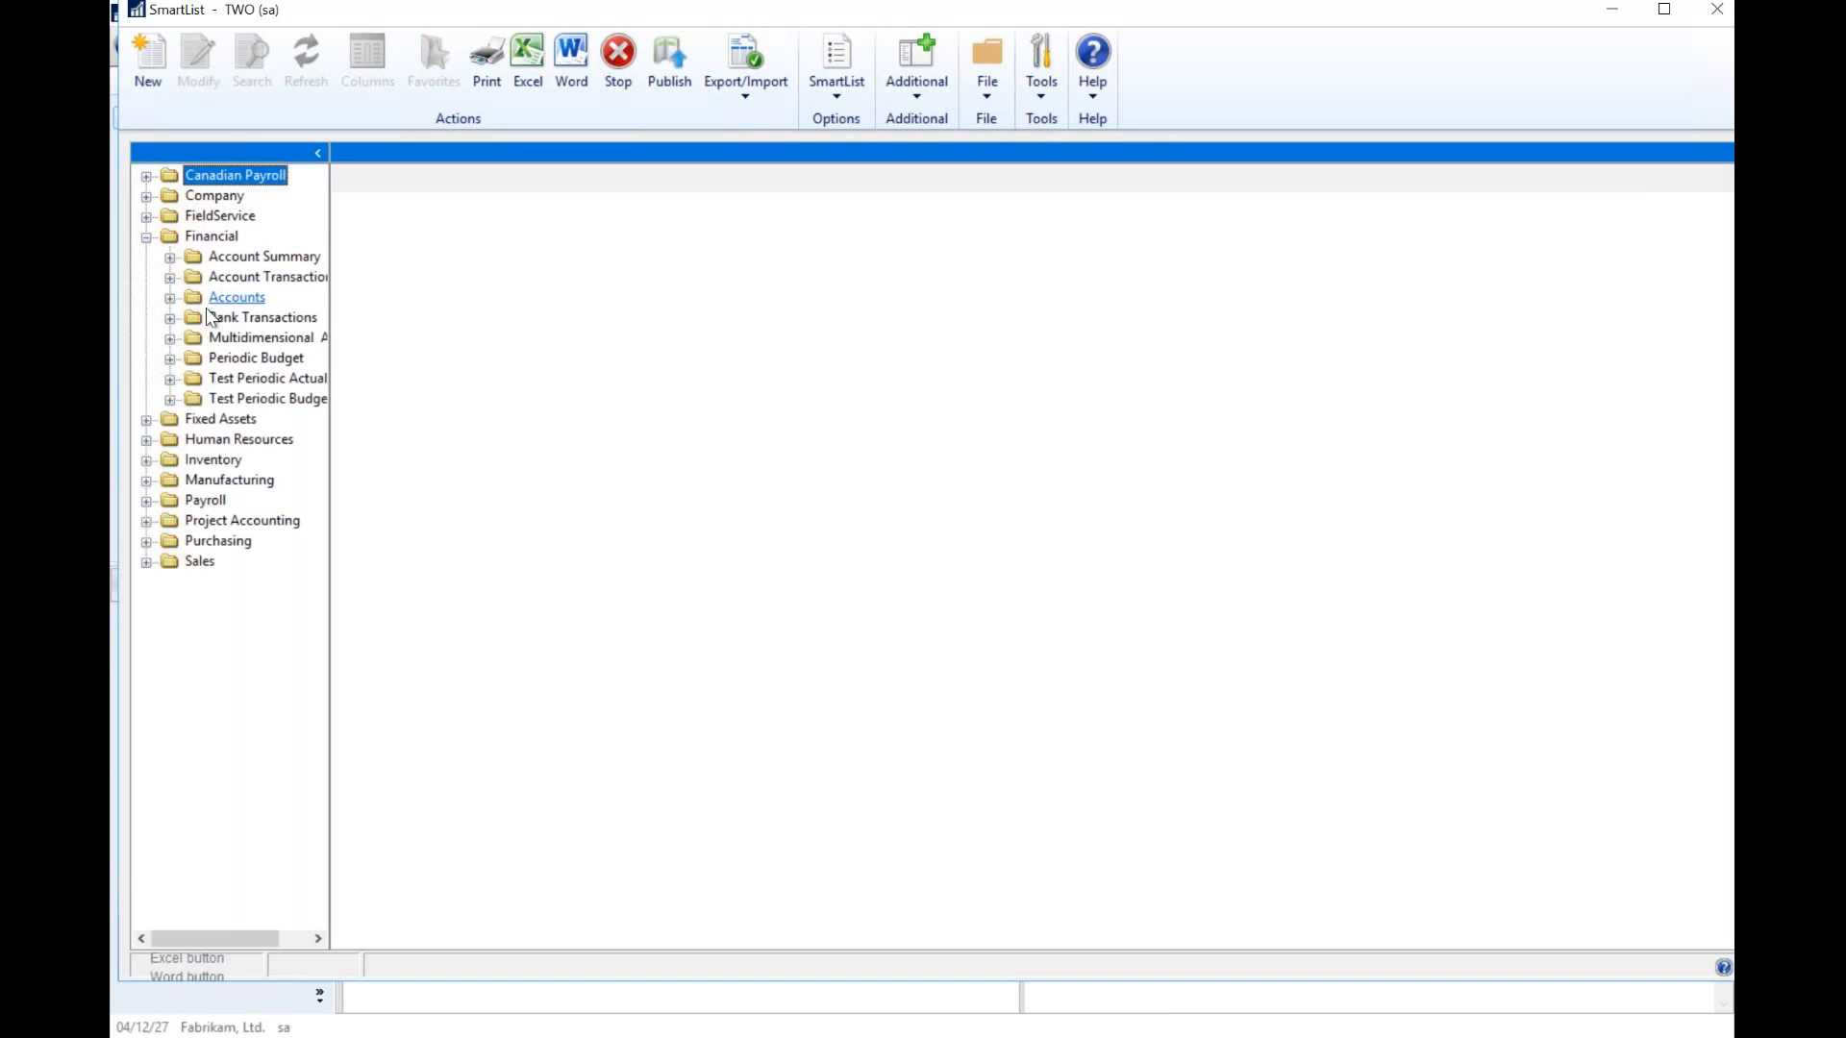
pyautogui.click(234, 362)
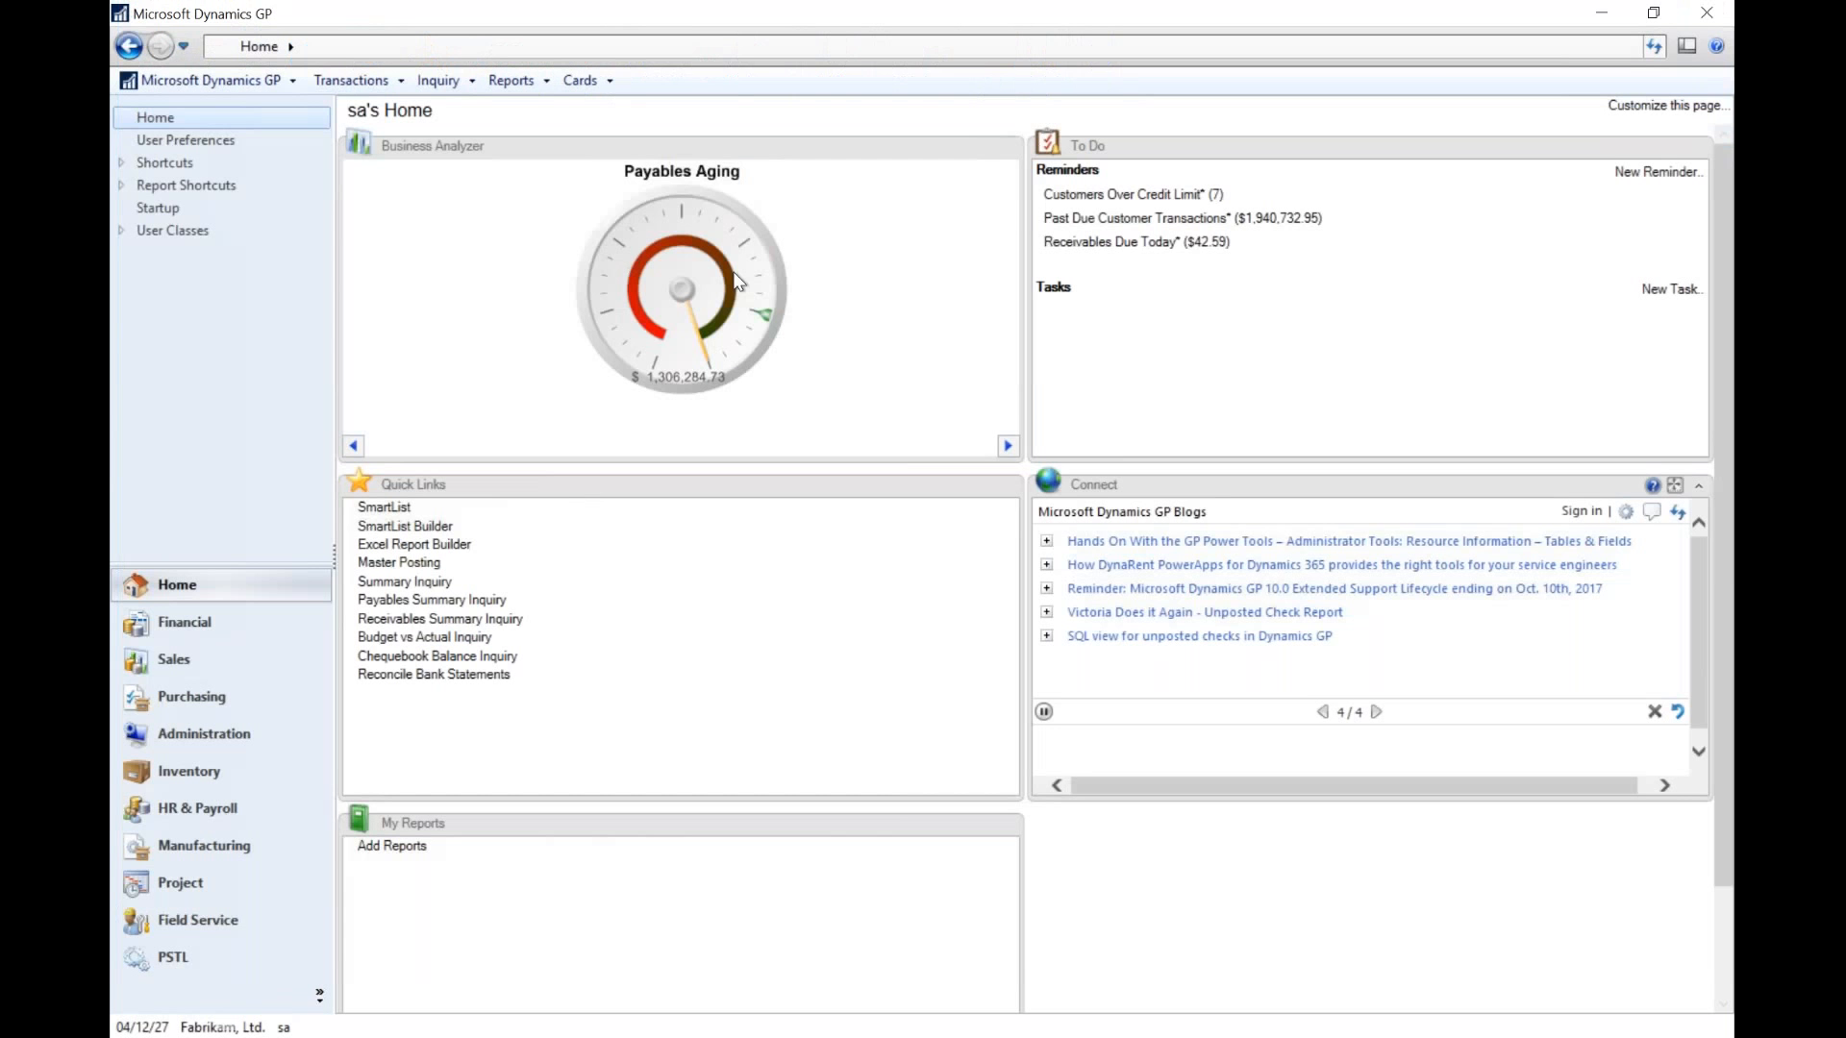
# - Look up the Travel - Administration account with main segment 6520 in Account Maintenance, review its description and category, and close the card
pyautogui.click(185, 622)
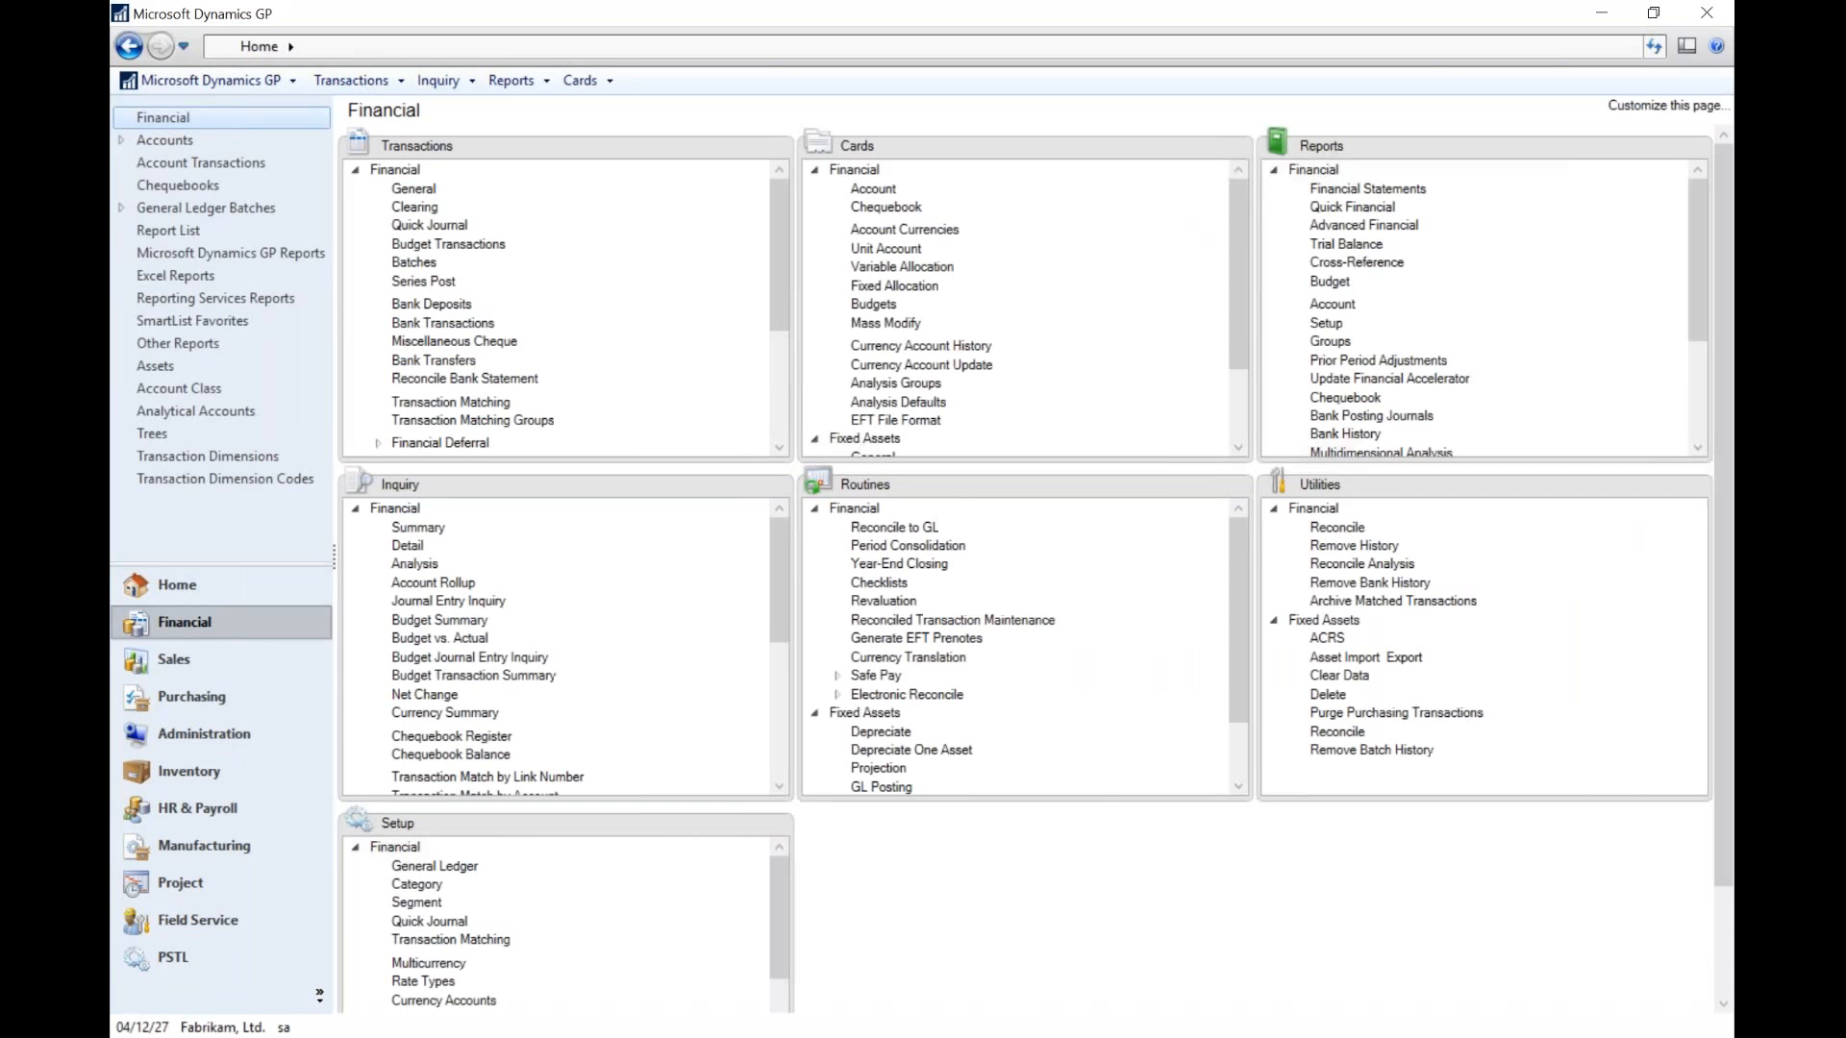
pyautogui.click(874, 190)
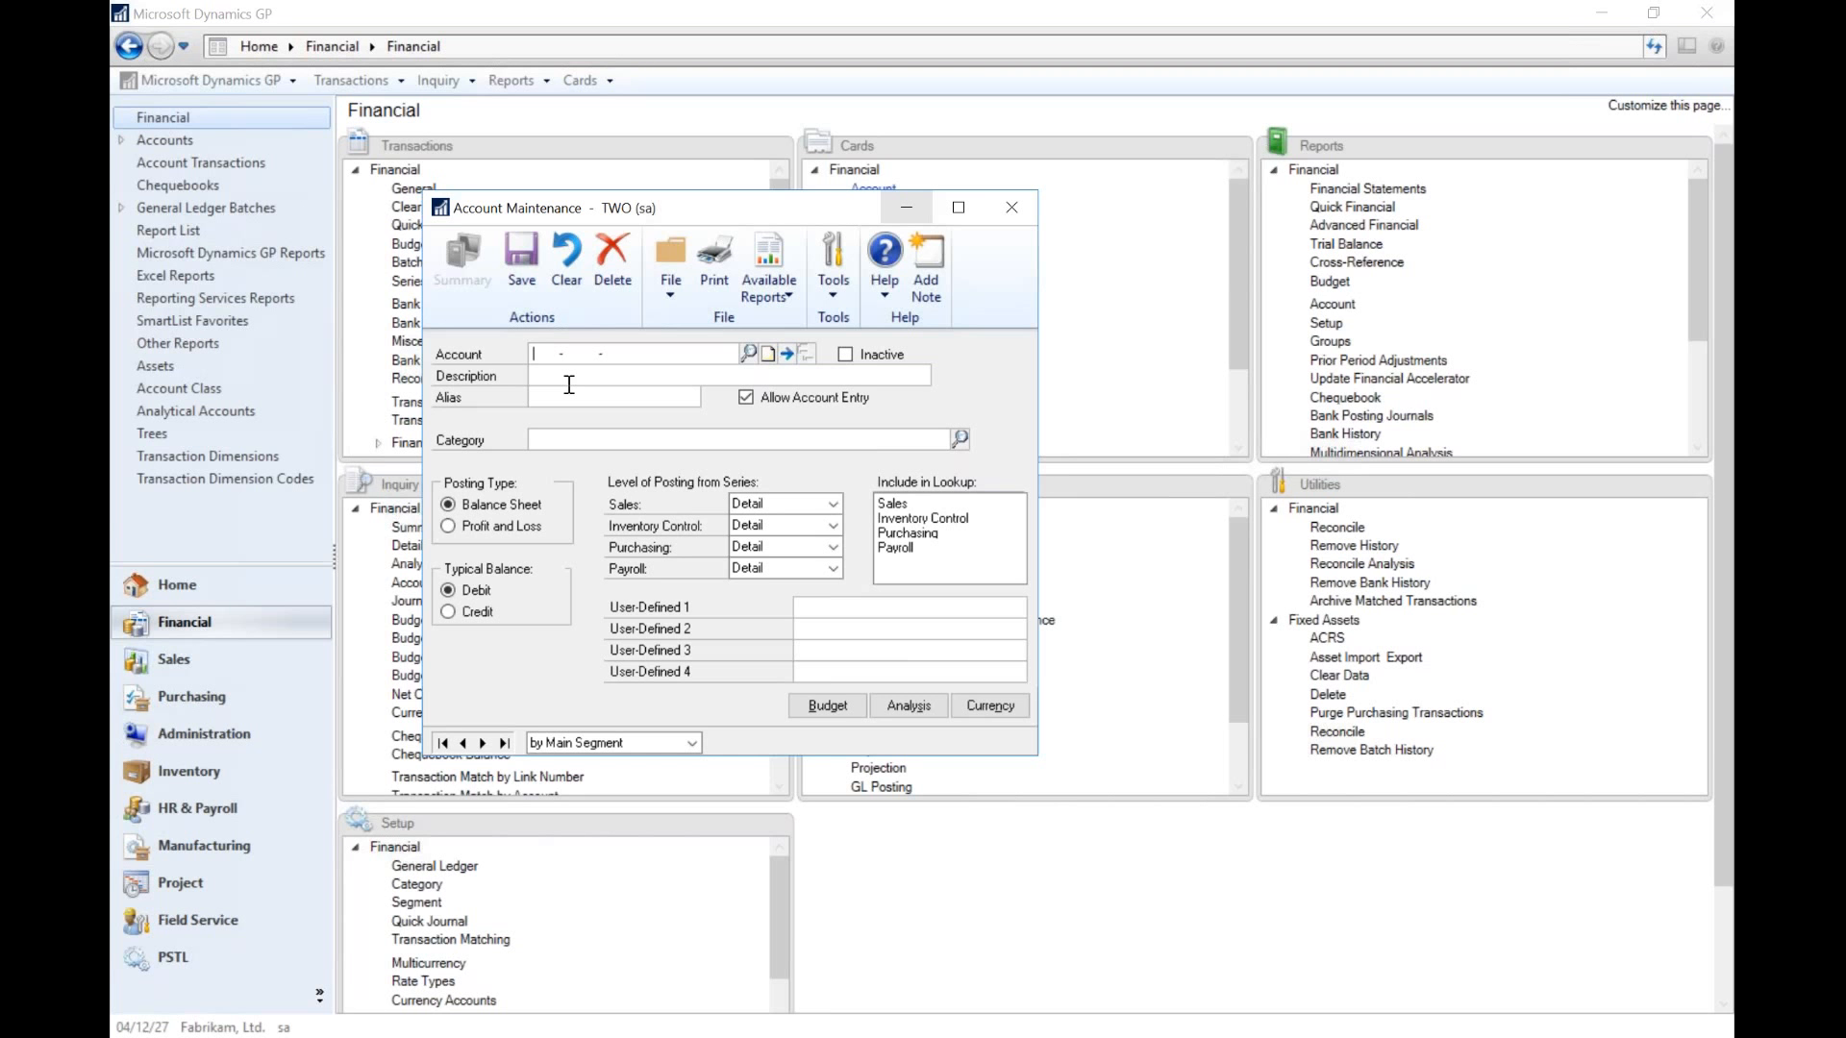
pyautogui.write('-')
pyautogui.write('6520')
pyautogui.press('Tab')
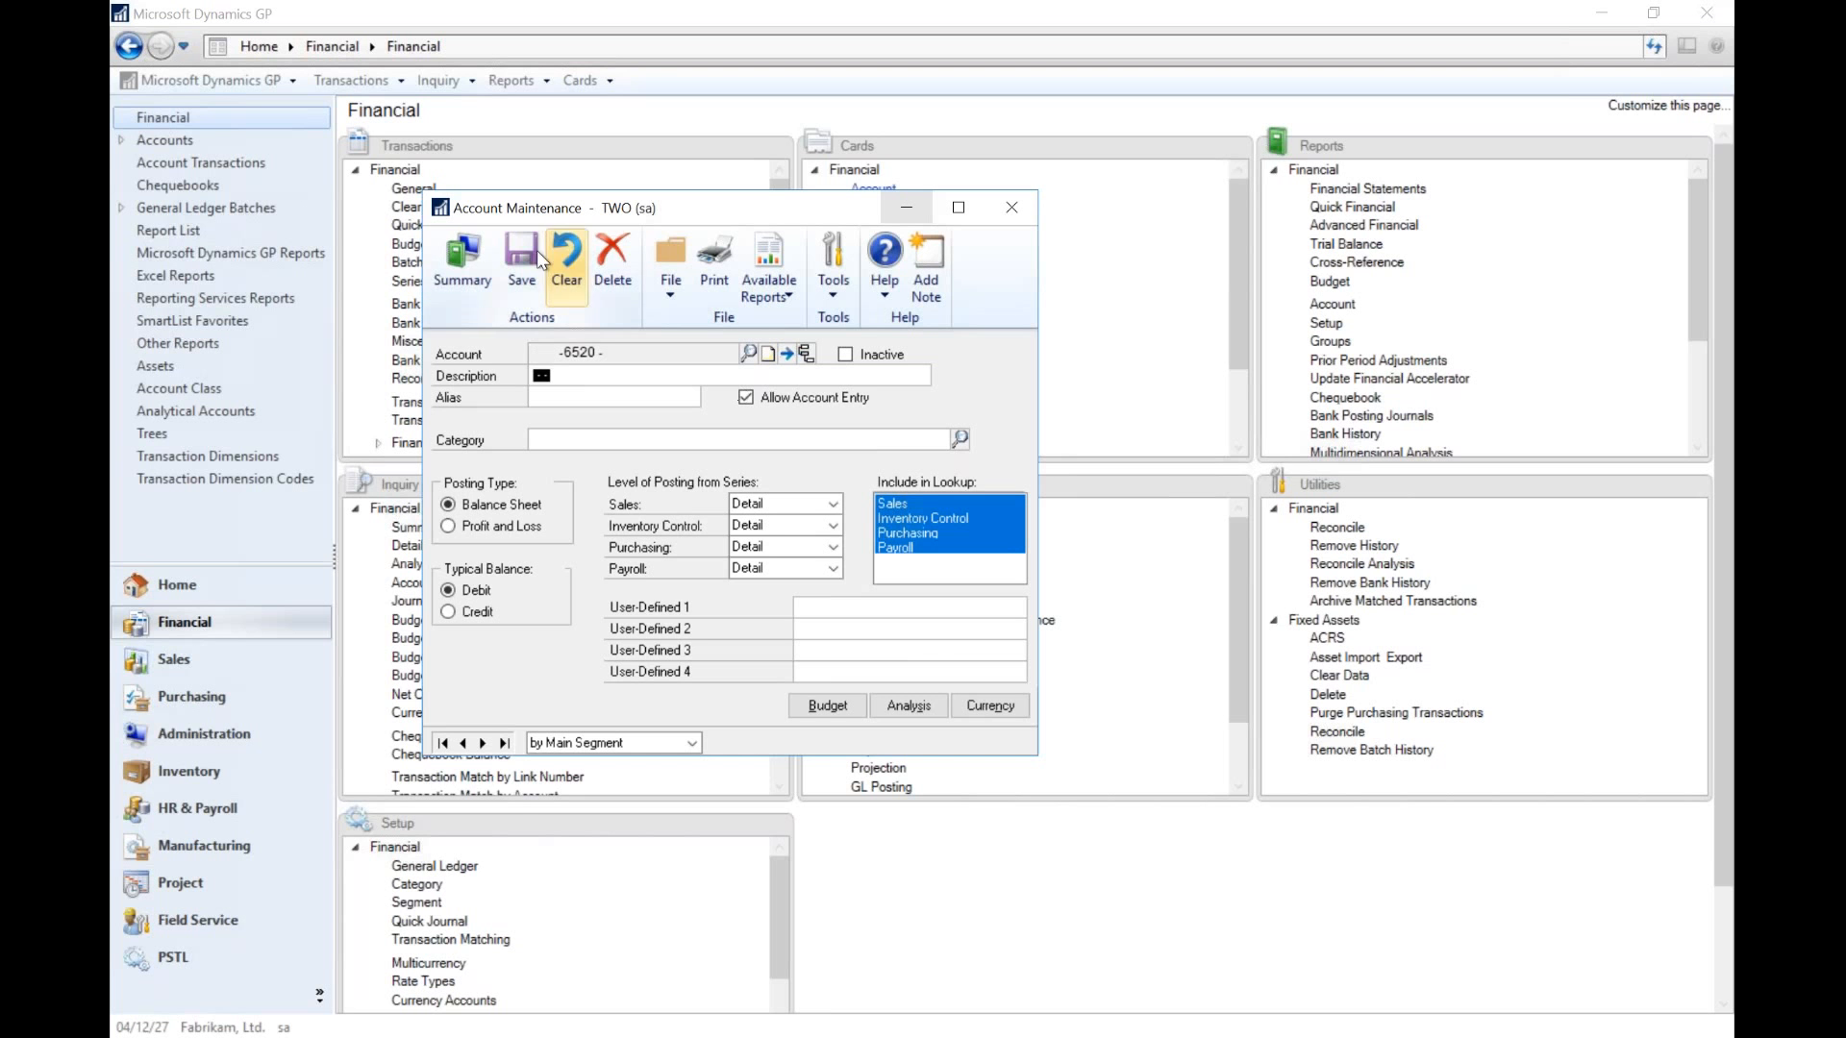
pyautogui.click(565, 275)
pyautogui.write('-6520')
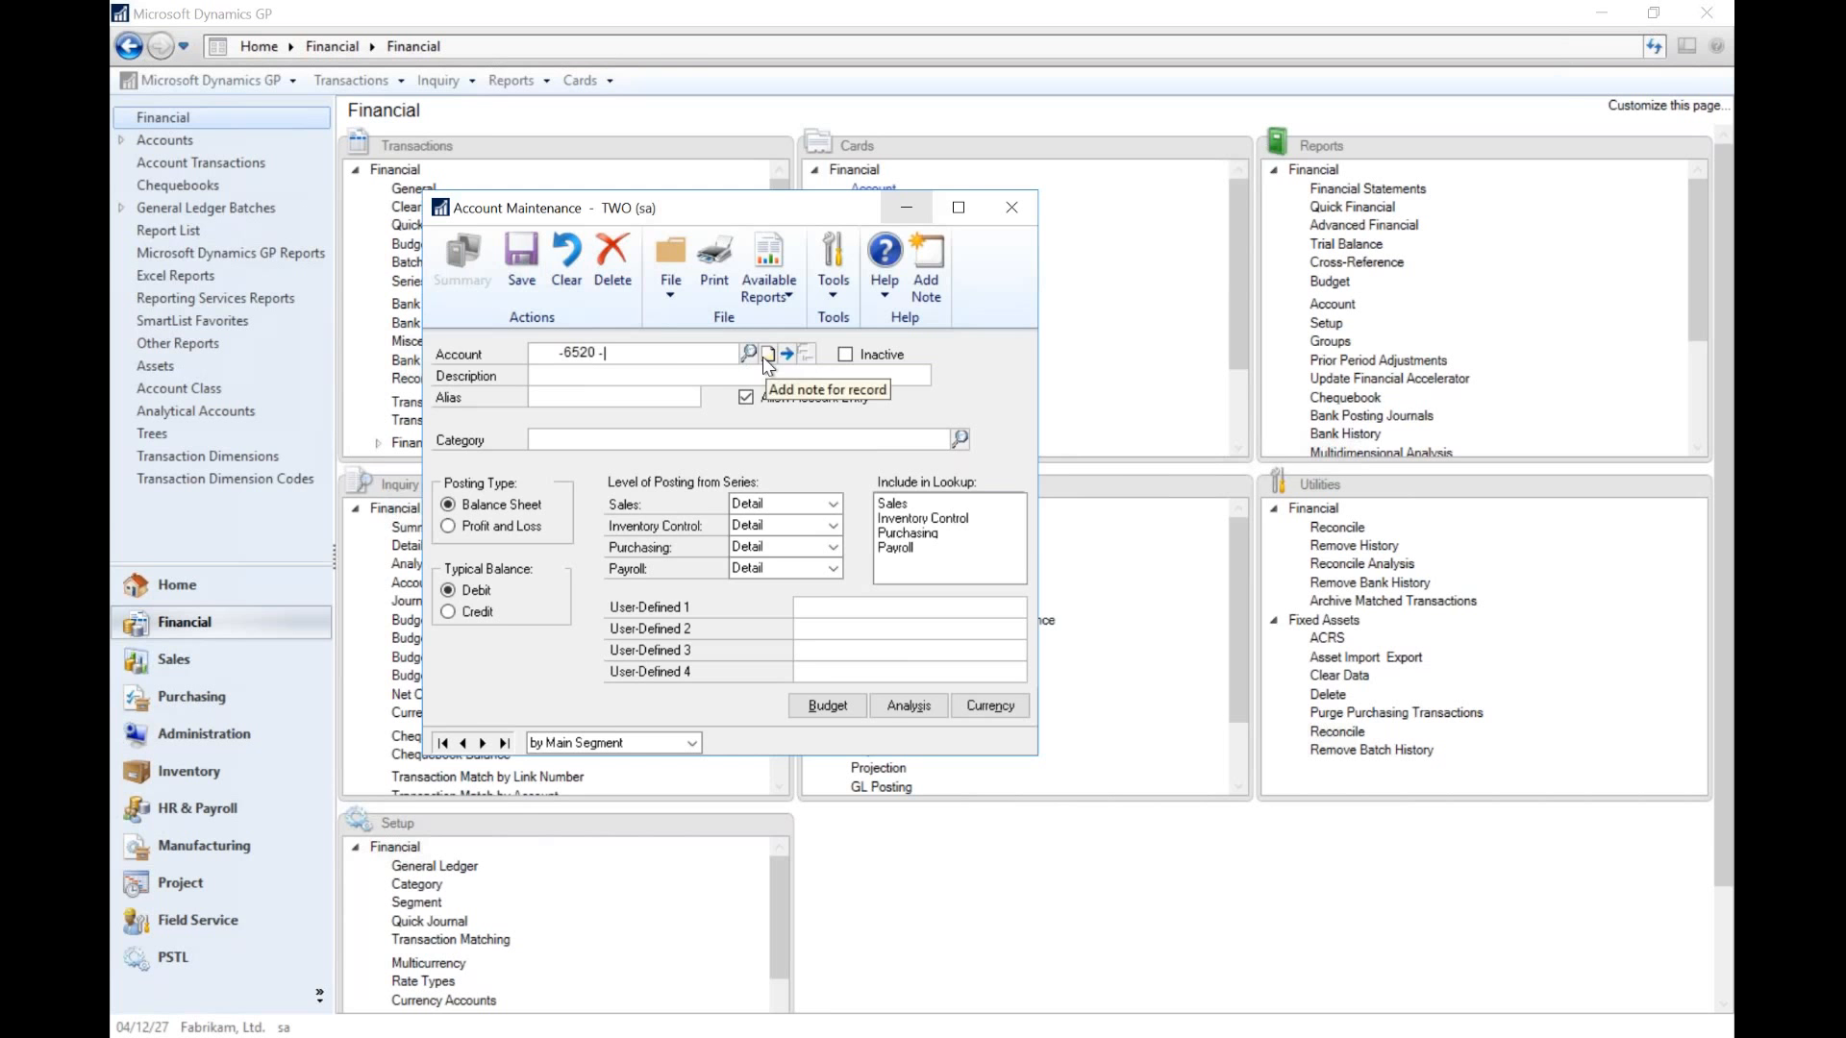
pyautogui.click(747, 353)
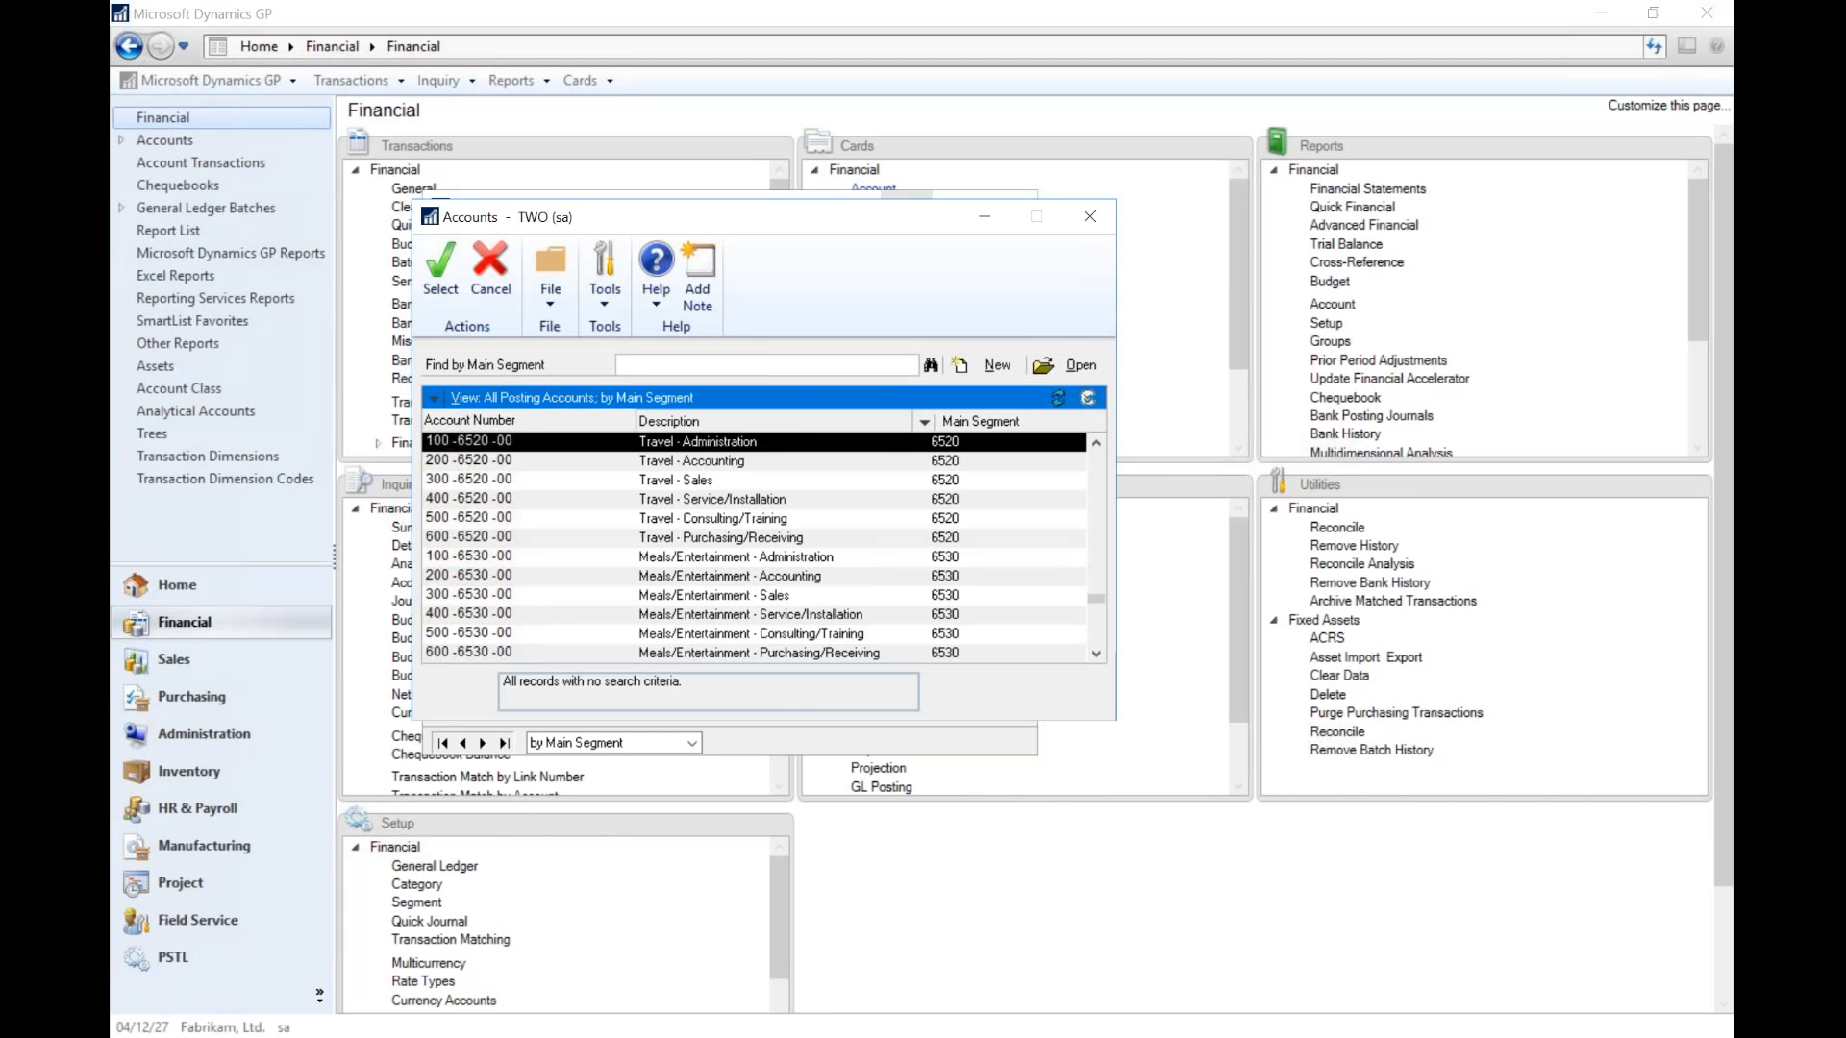
pyautogui.press('Return')
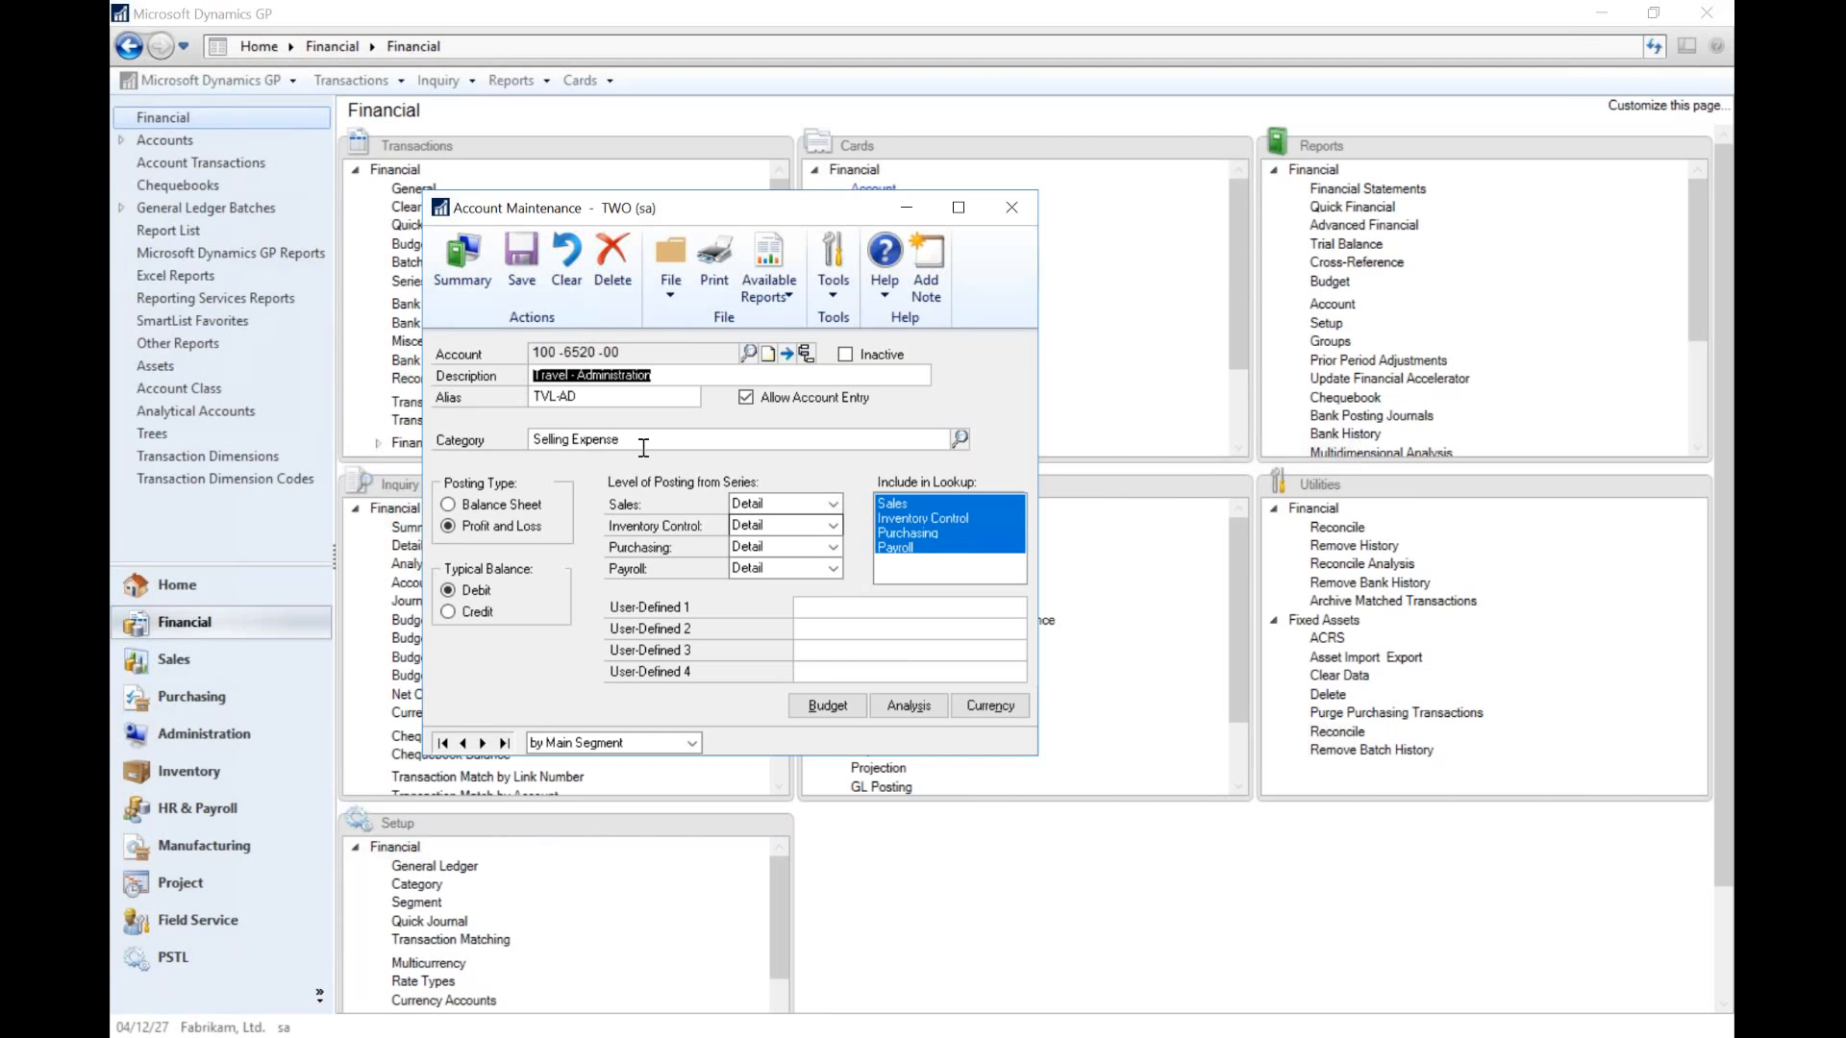
pyautogui.click(1011, 208)
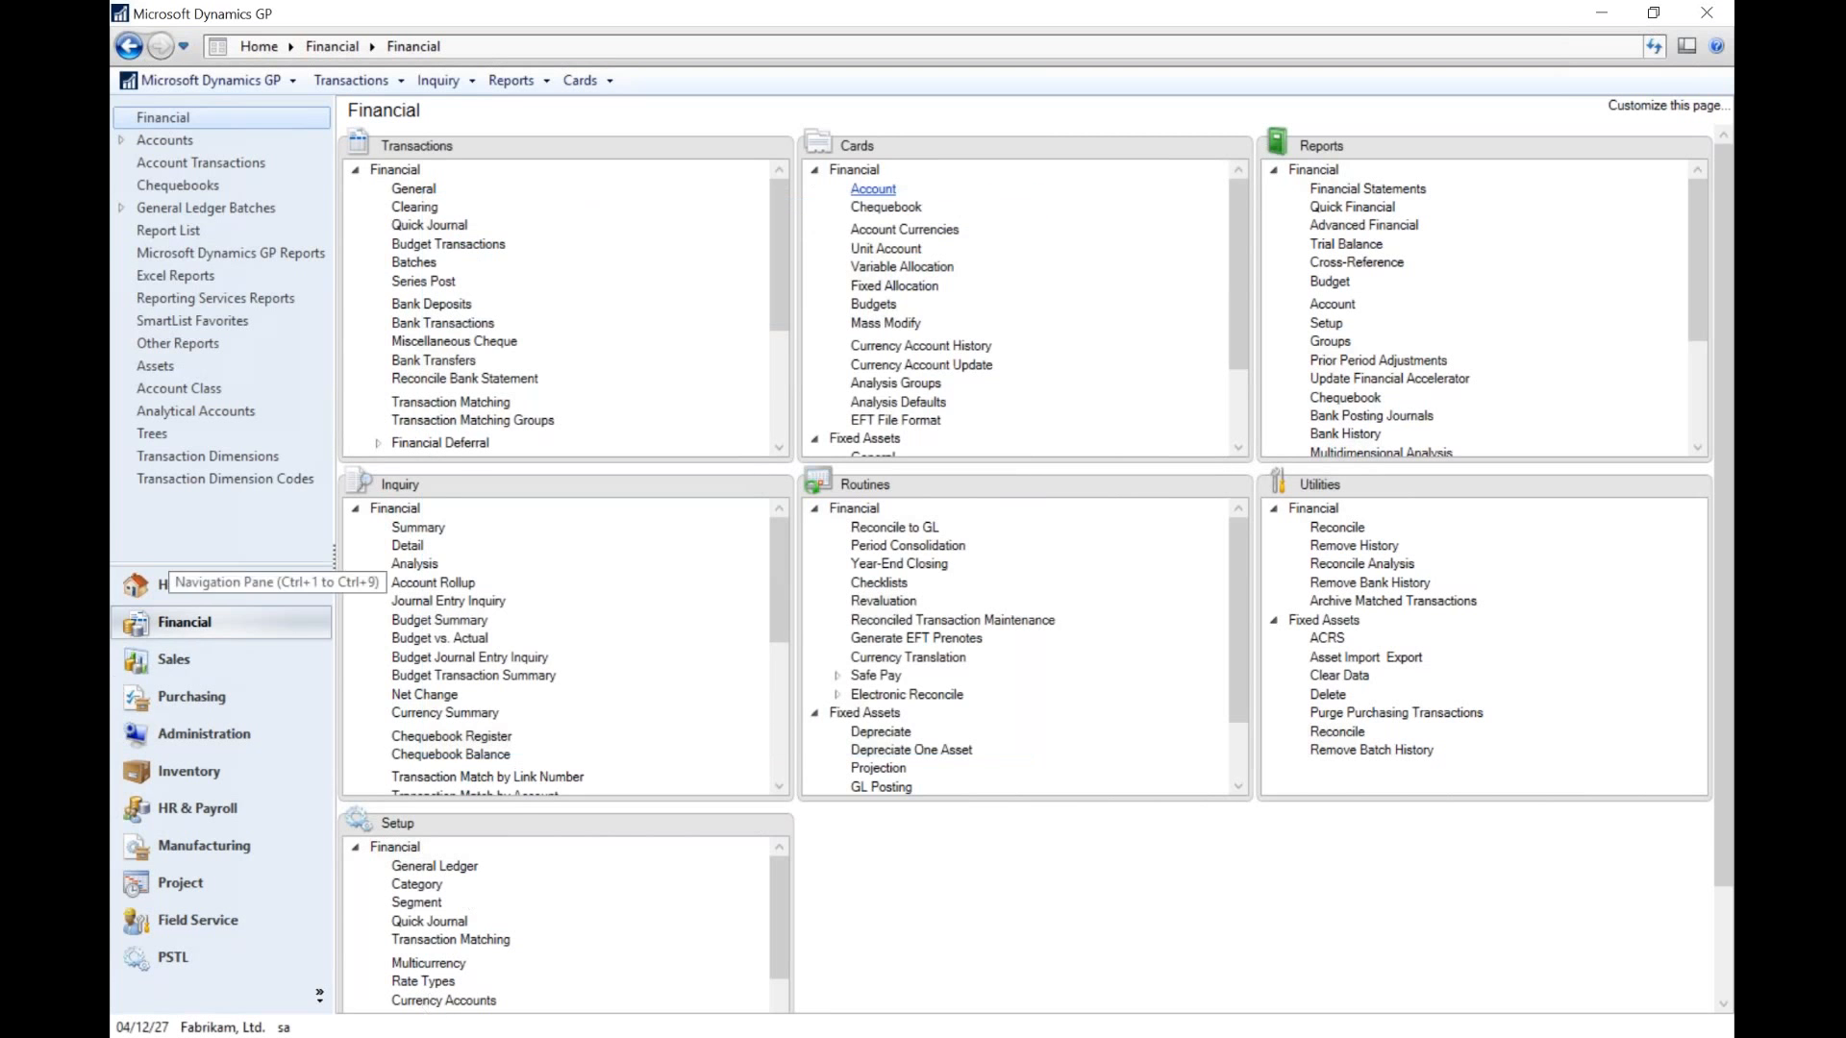
# - Return to the home page and reopen the WEBINAR1 SmartList in SmartList Builder
pyautogui.click(177, 585)
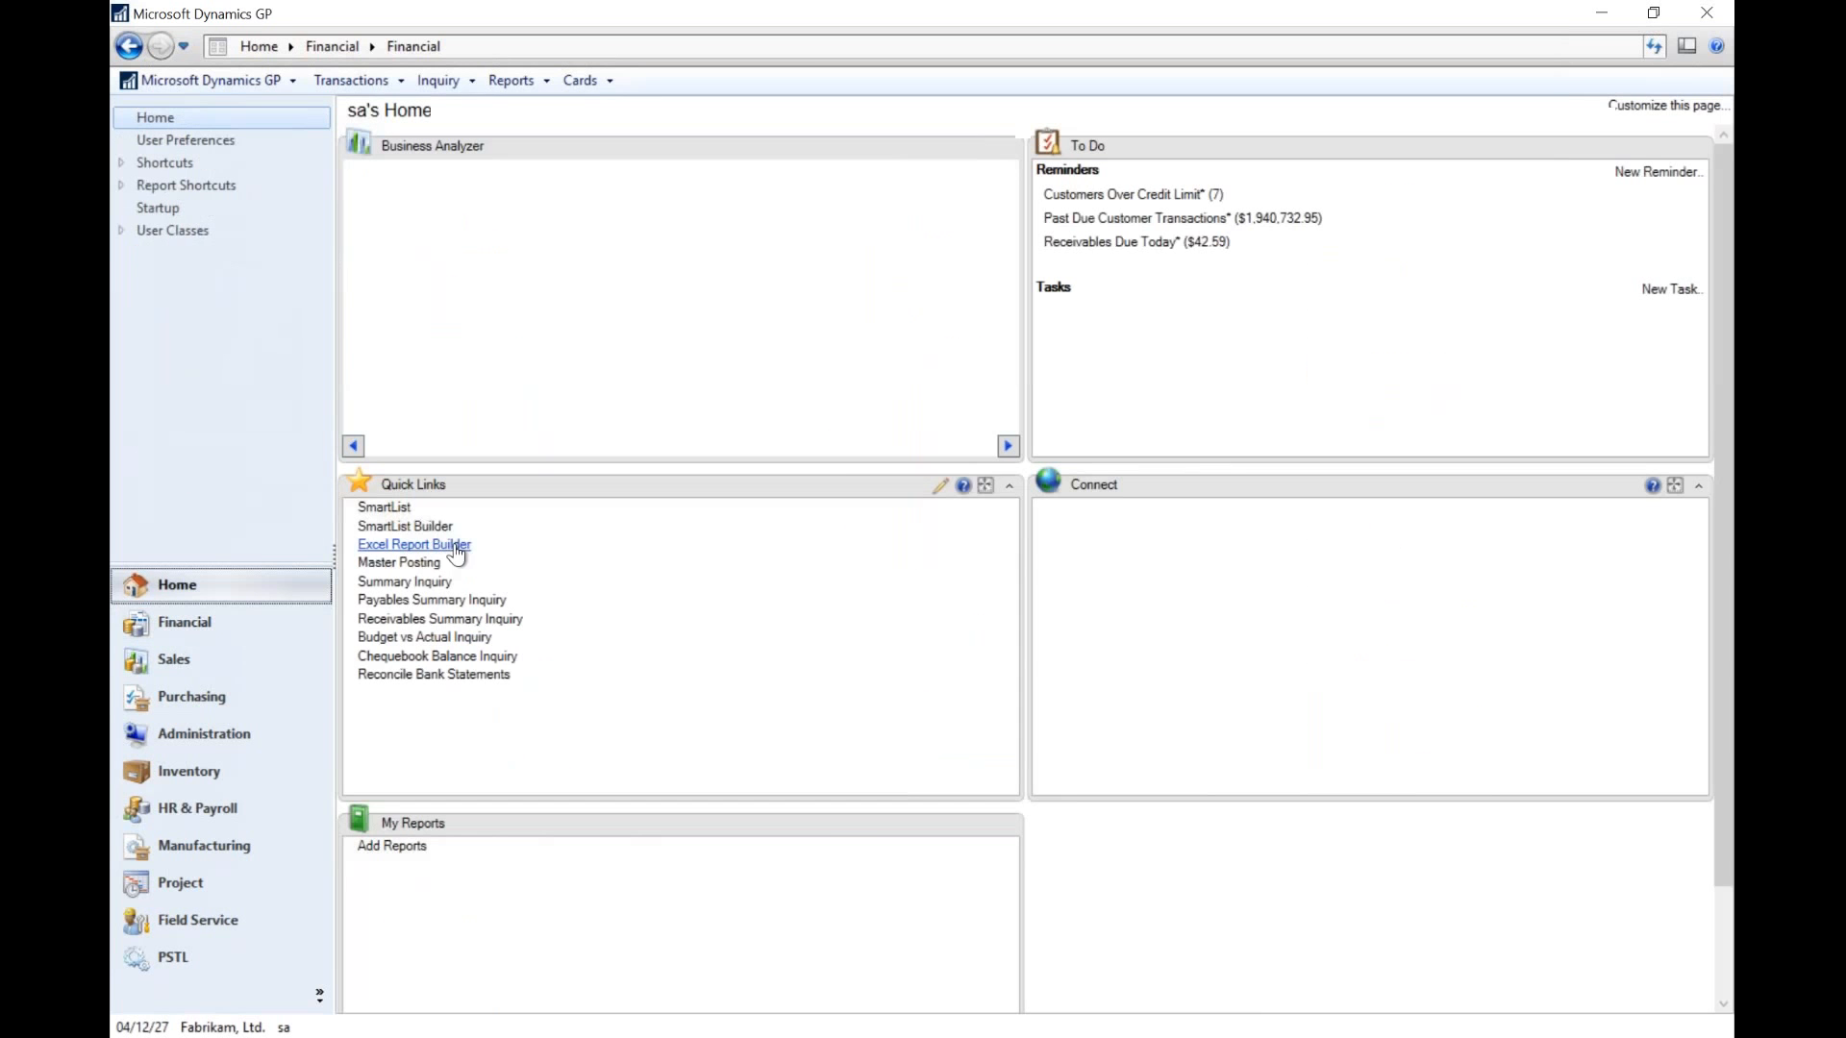
pyautogui.click(432, 527)
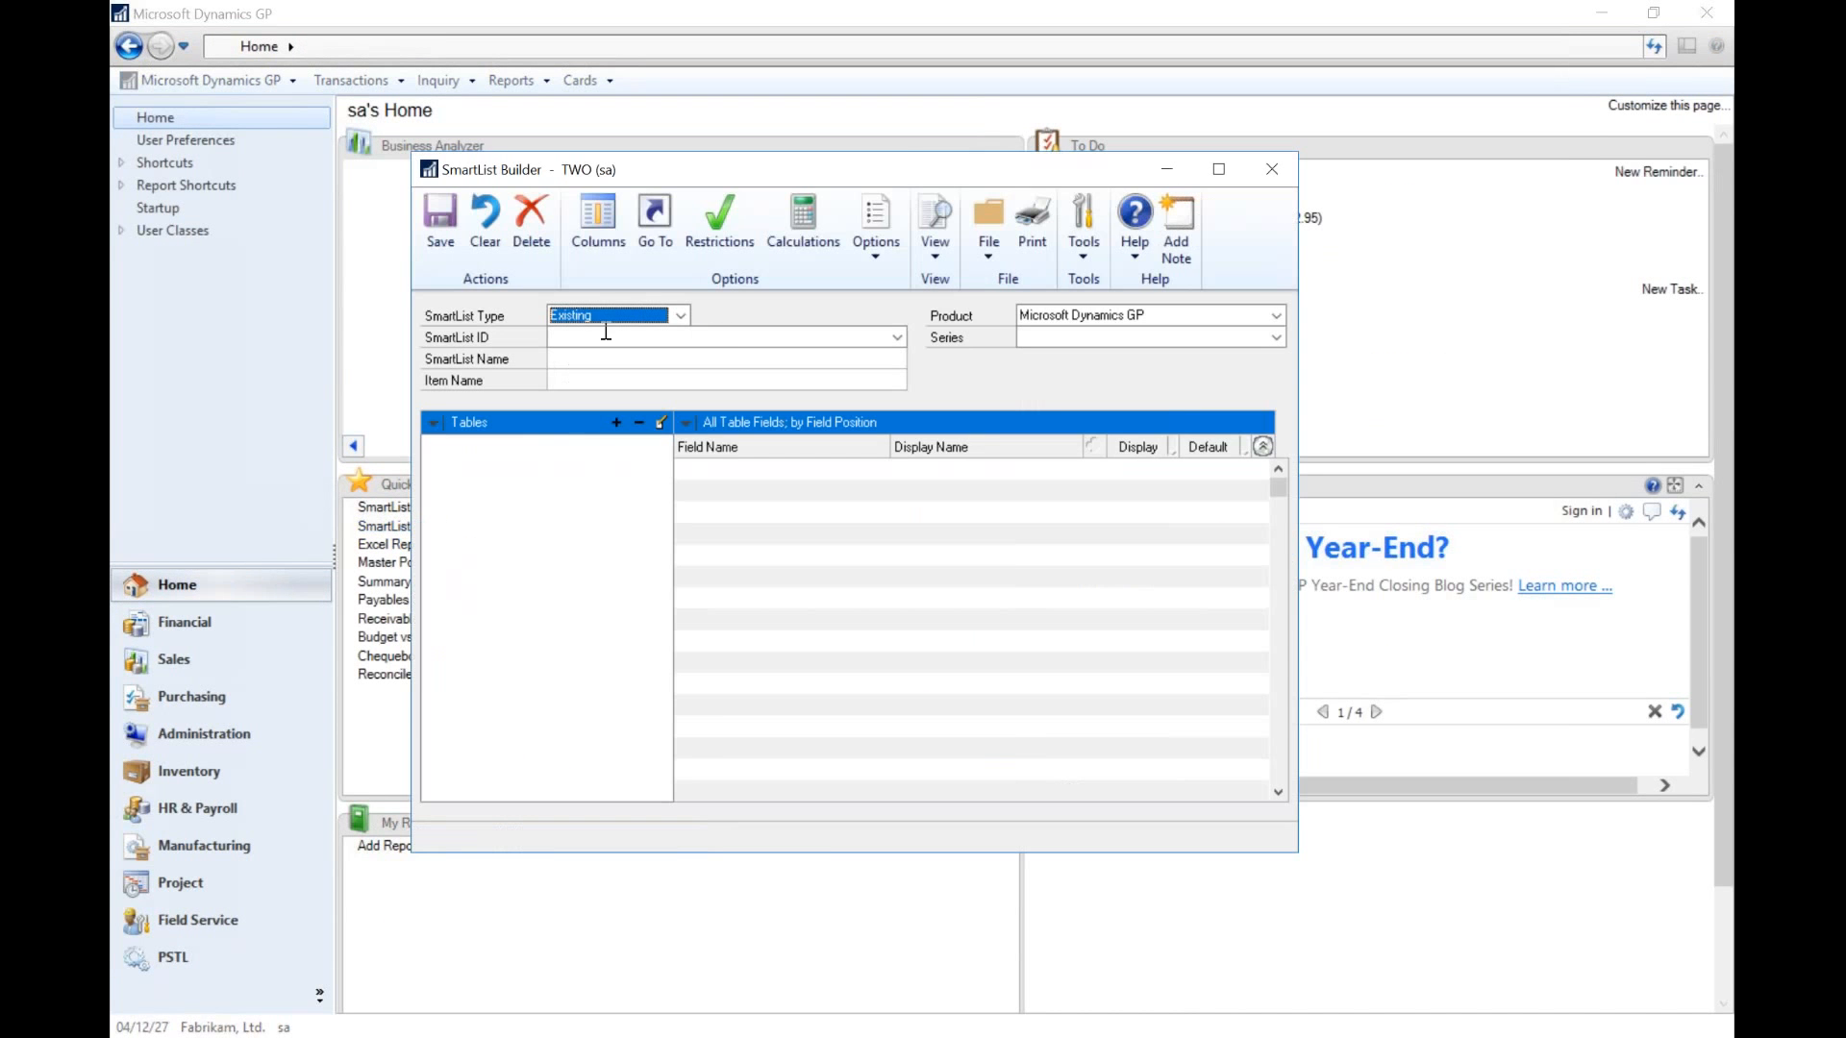
pyautogui.click(605, 333)
pyautogui.write('WEB')
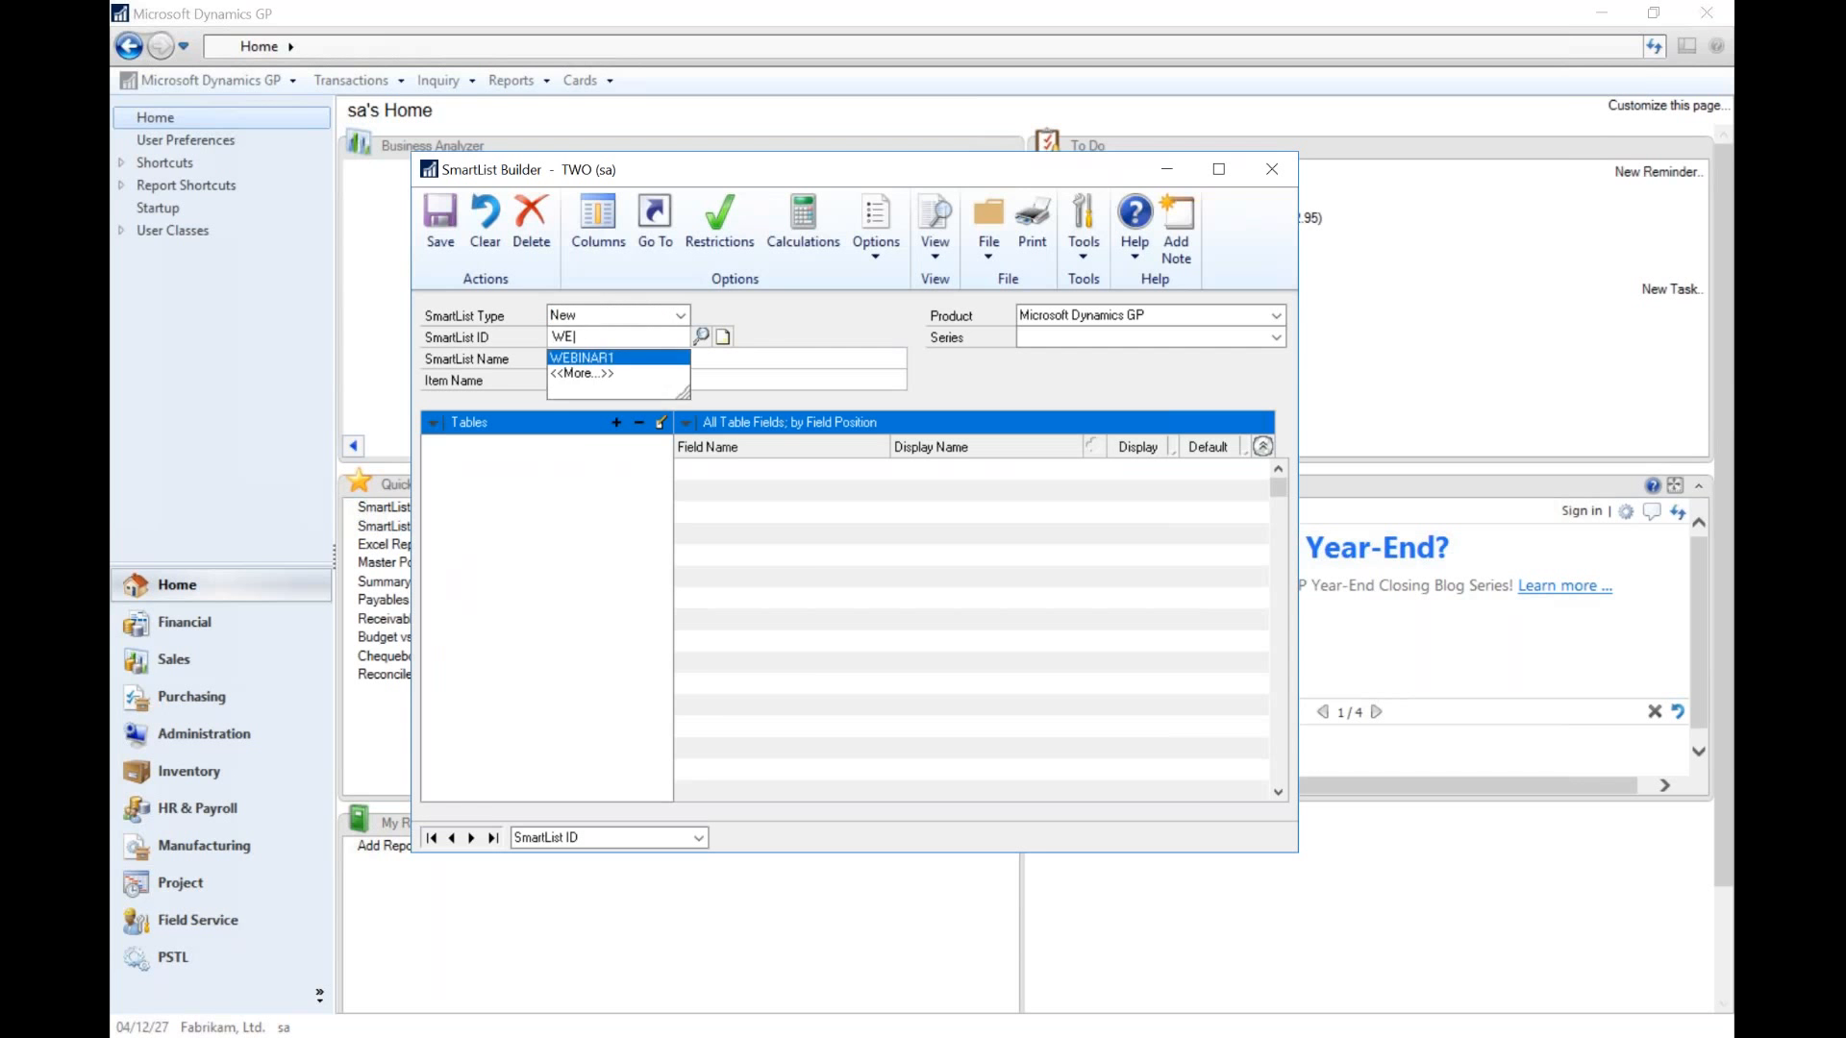
pyautogui.press('Down')
pyautogui.press('Tab')
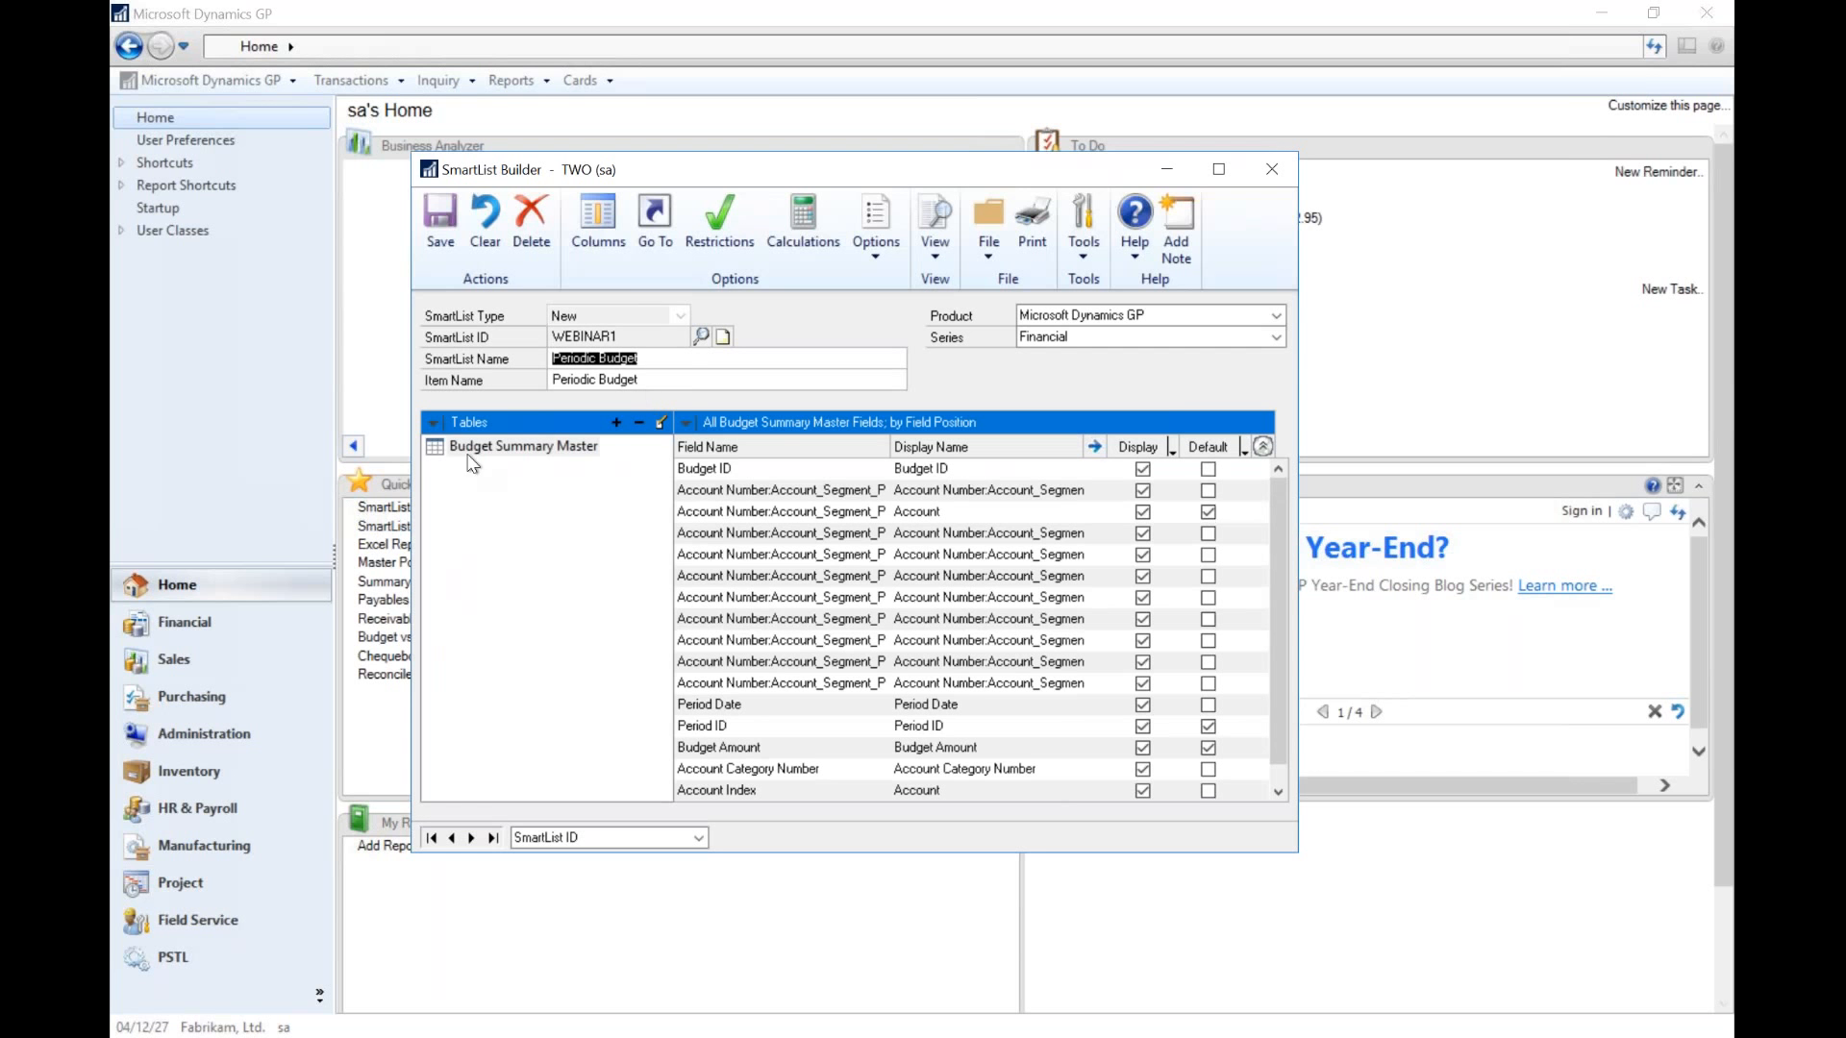
# - Start adding a Microsoft Dynamics GP table to the SmartList and open Table Finder, keeping the find mode at Window
pyautogui.click(616, 423)
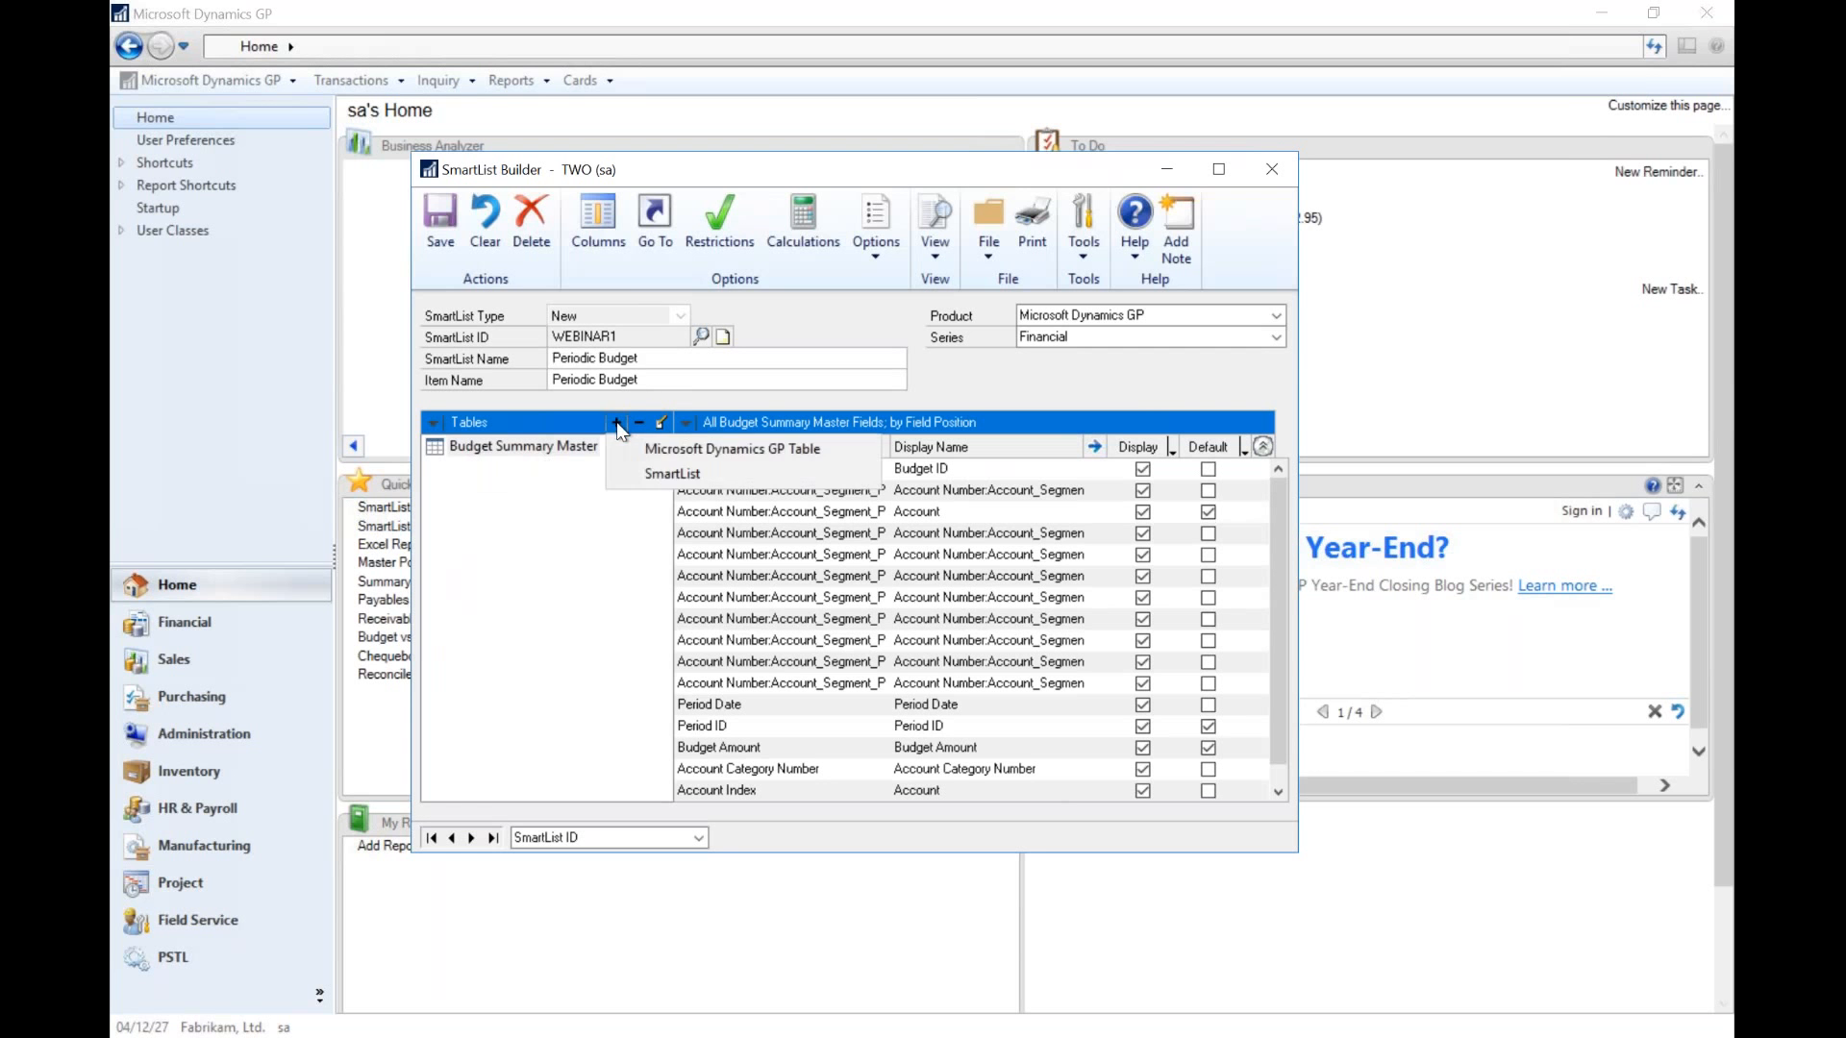
pyautogui.click(674, 452)
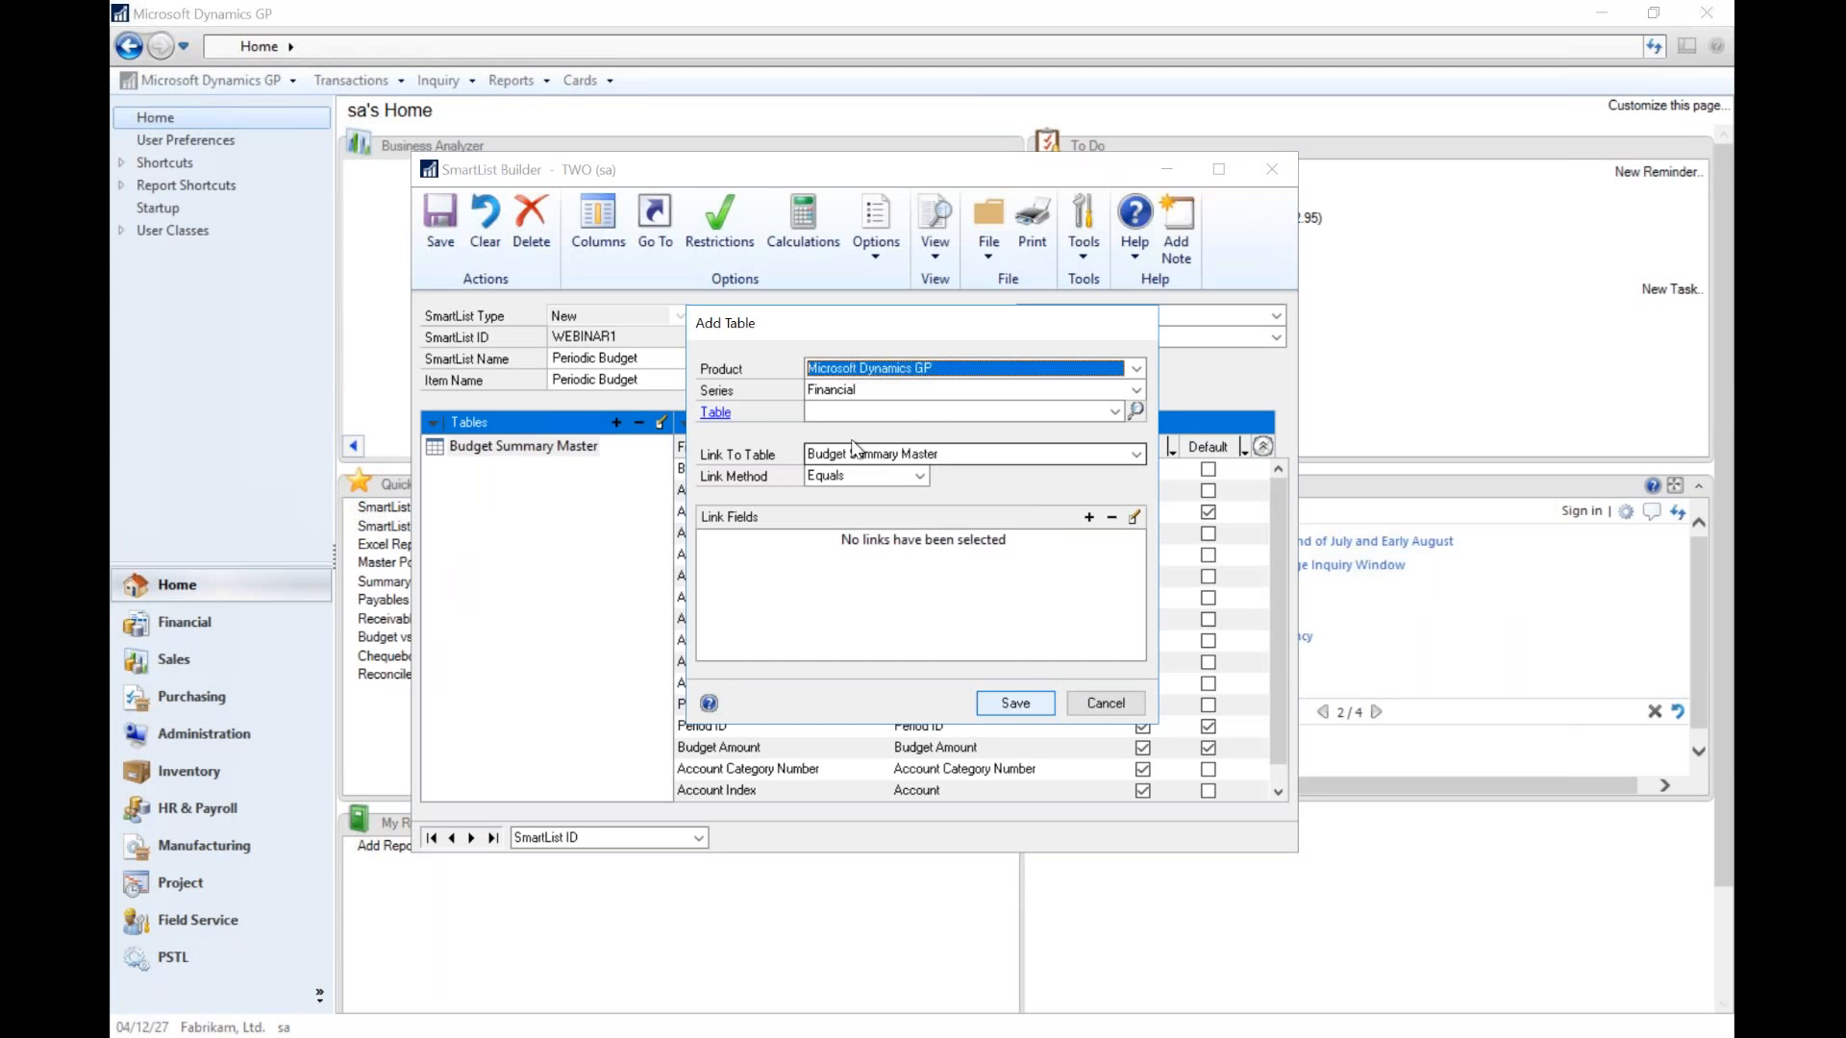
pyautogui.click(1115, 411)
pyautogui.click(1115, 411)
pyautogui.click(1136, 410)
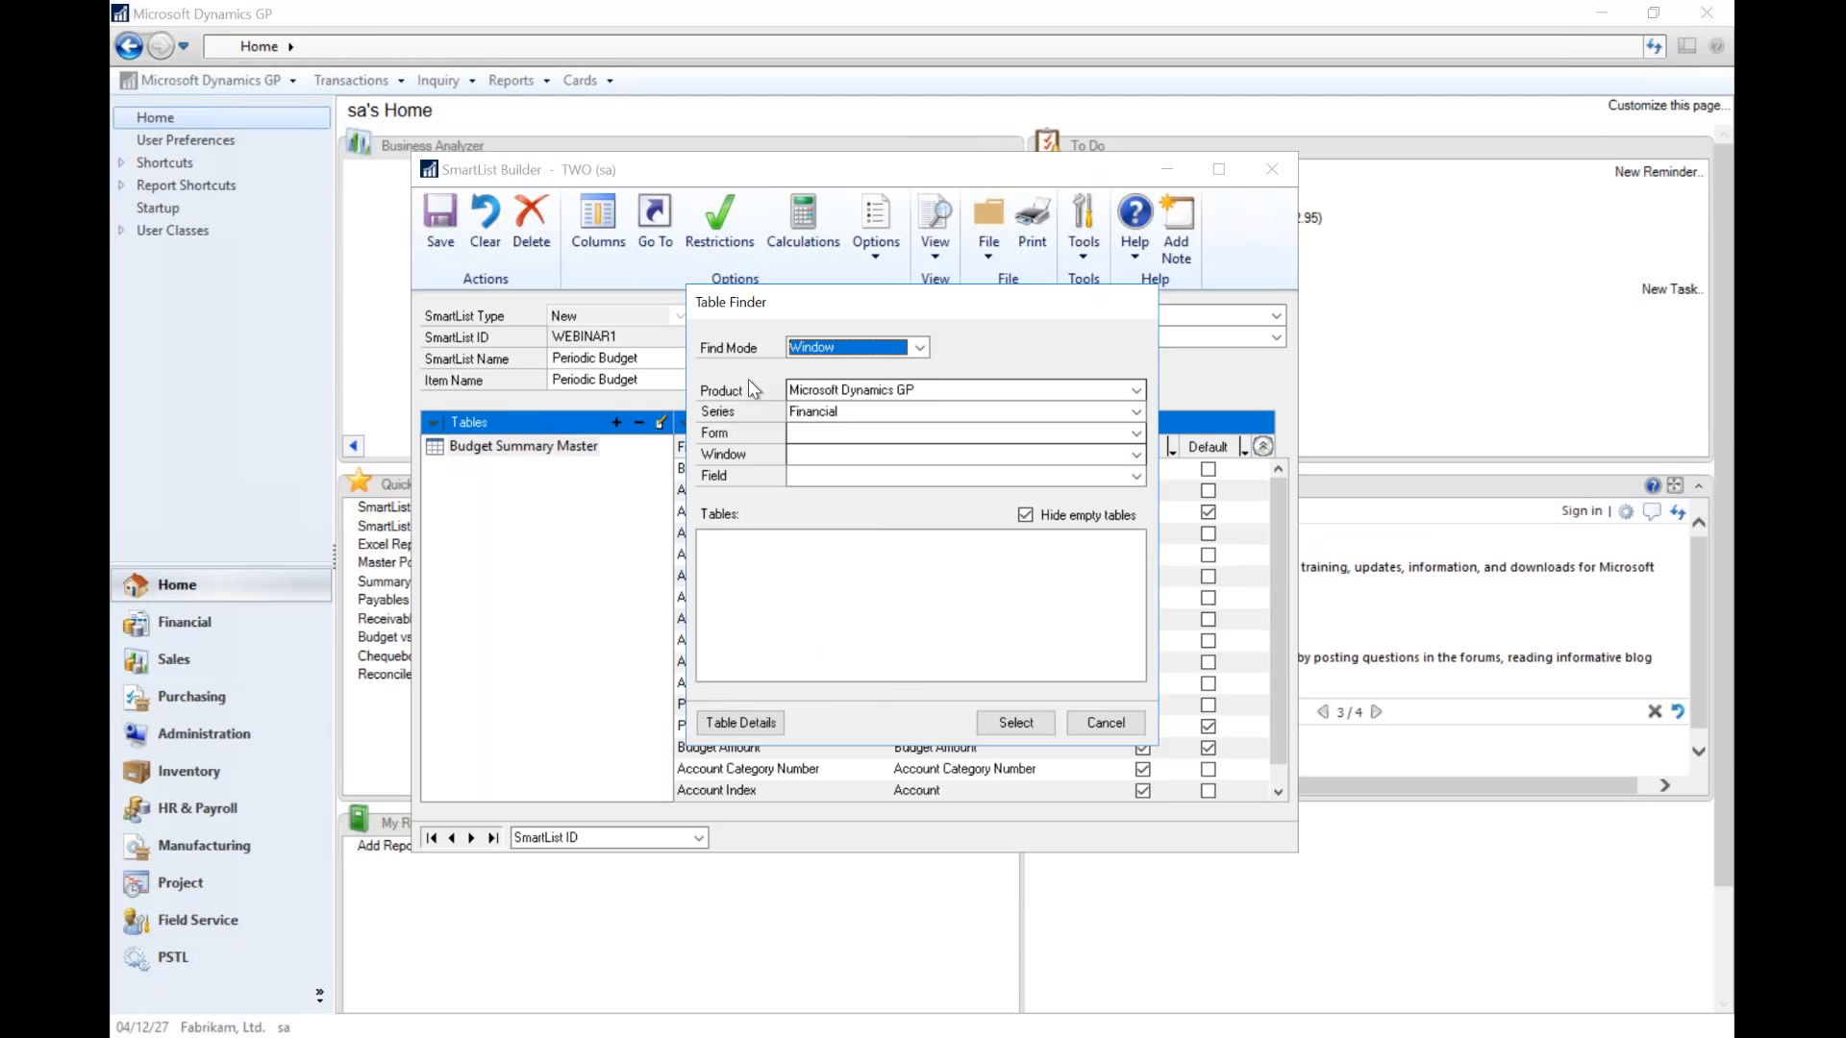
pyautogui.click(845, 350)
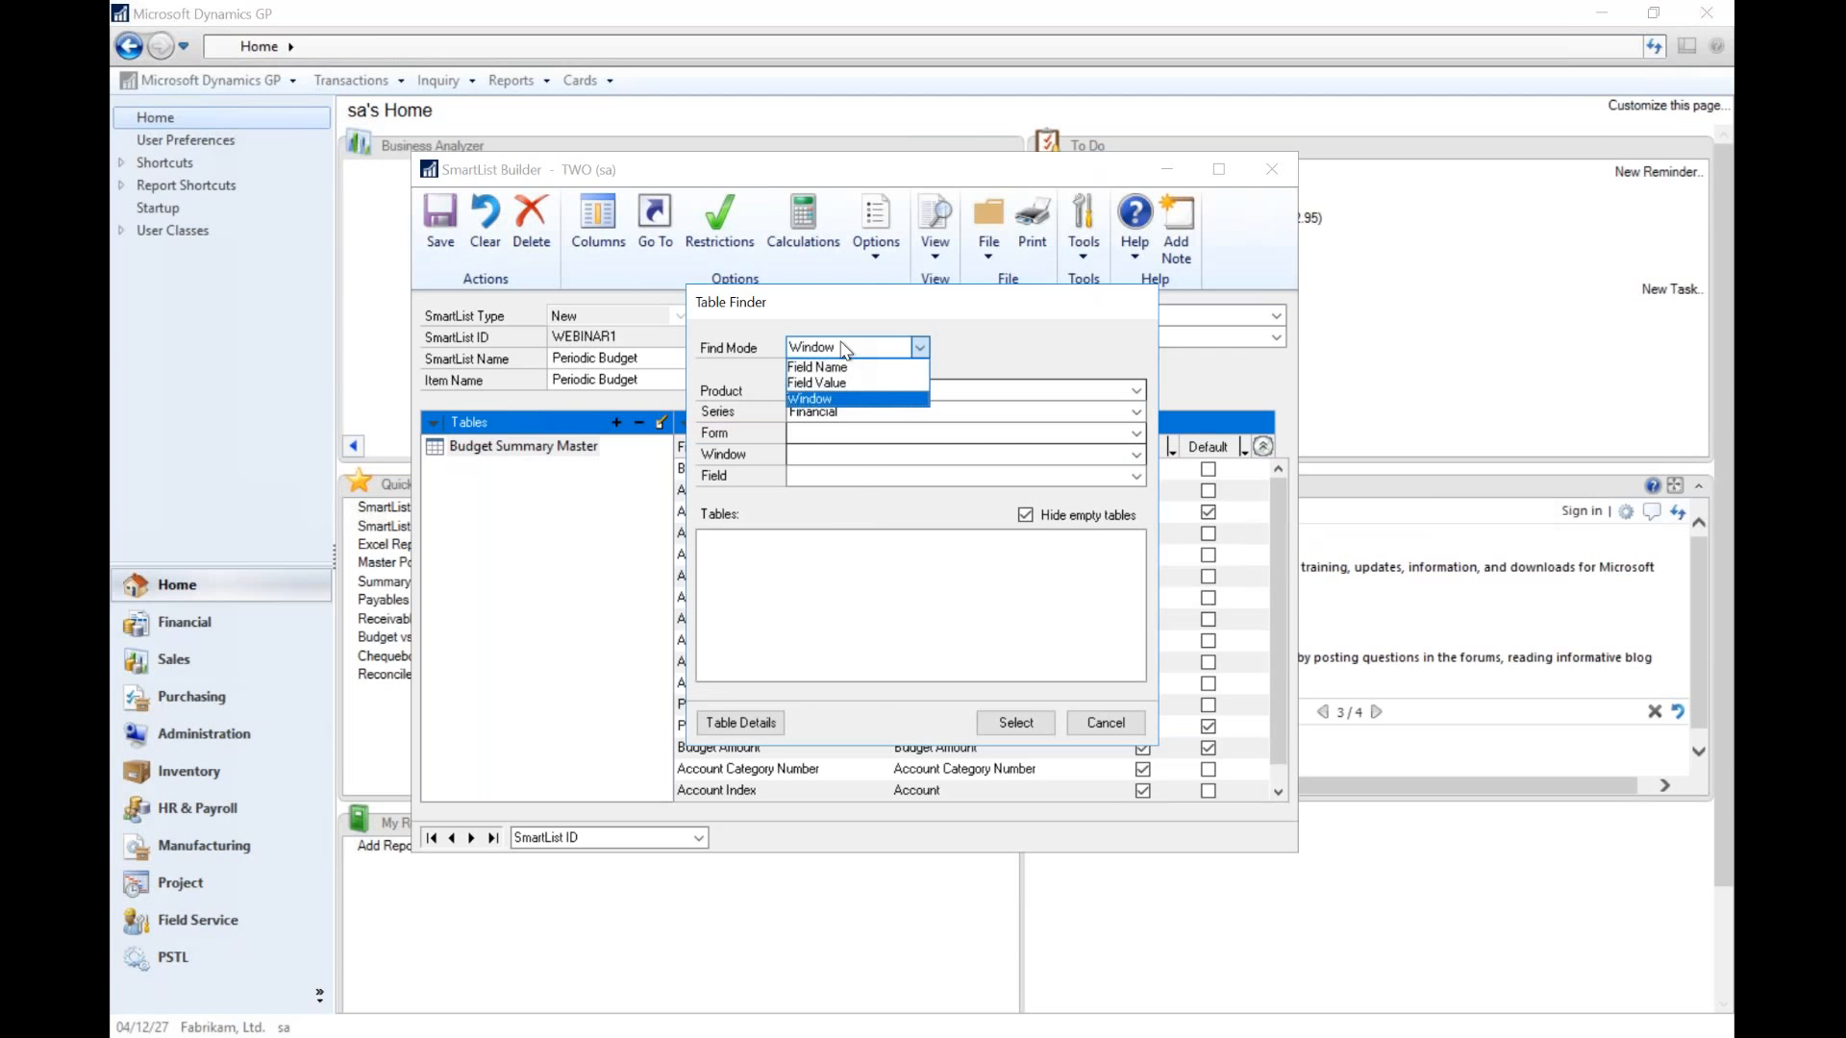
pyautogui.click(823, 346)
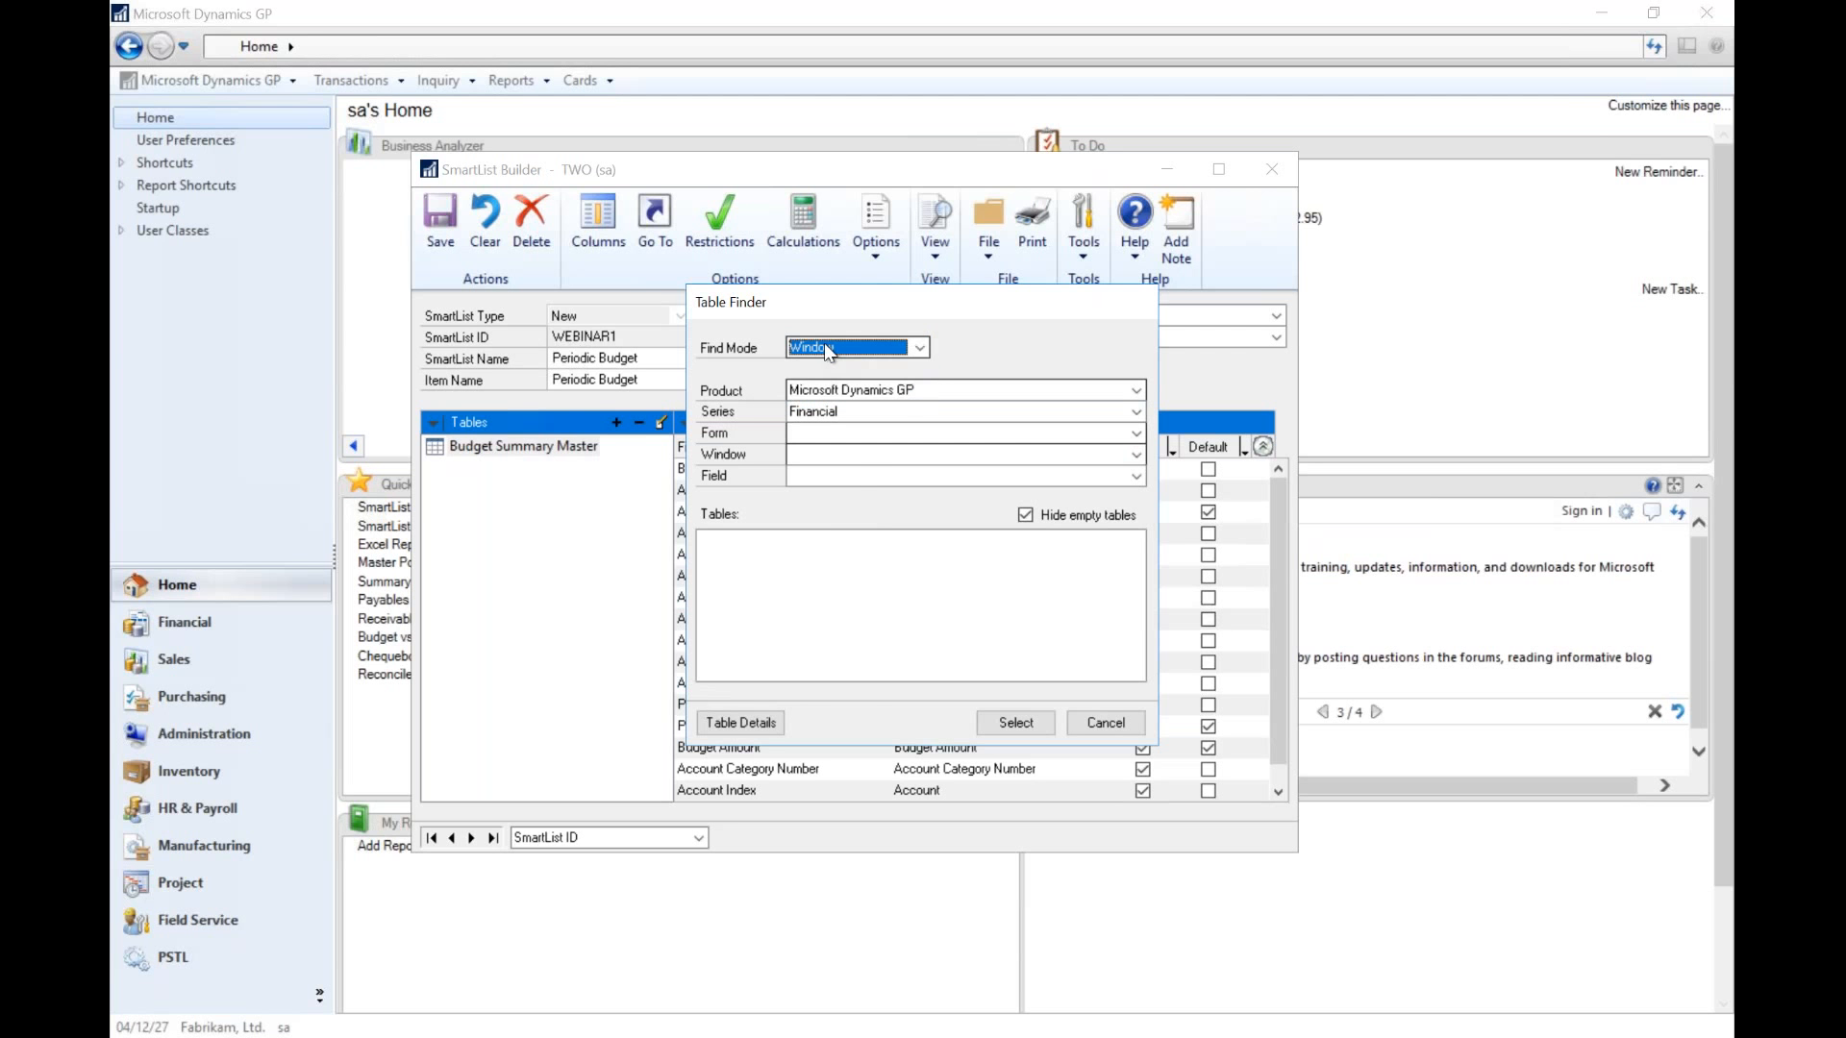
# - Find the table behind the Account Description field of the Account Maintenance form, and select Account Master
pyautogui.click(828, 442)
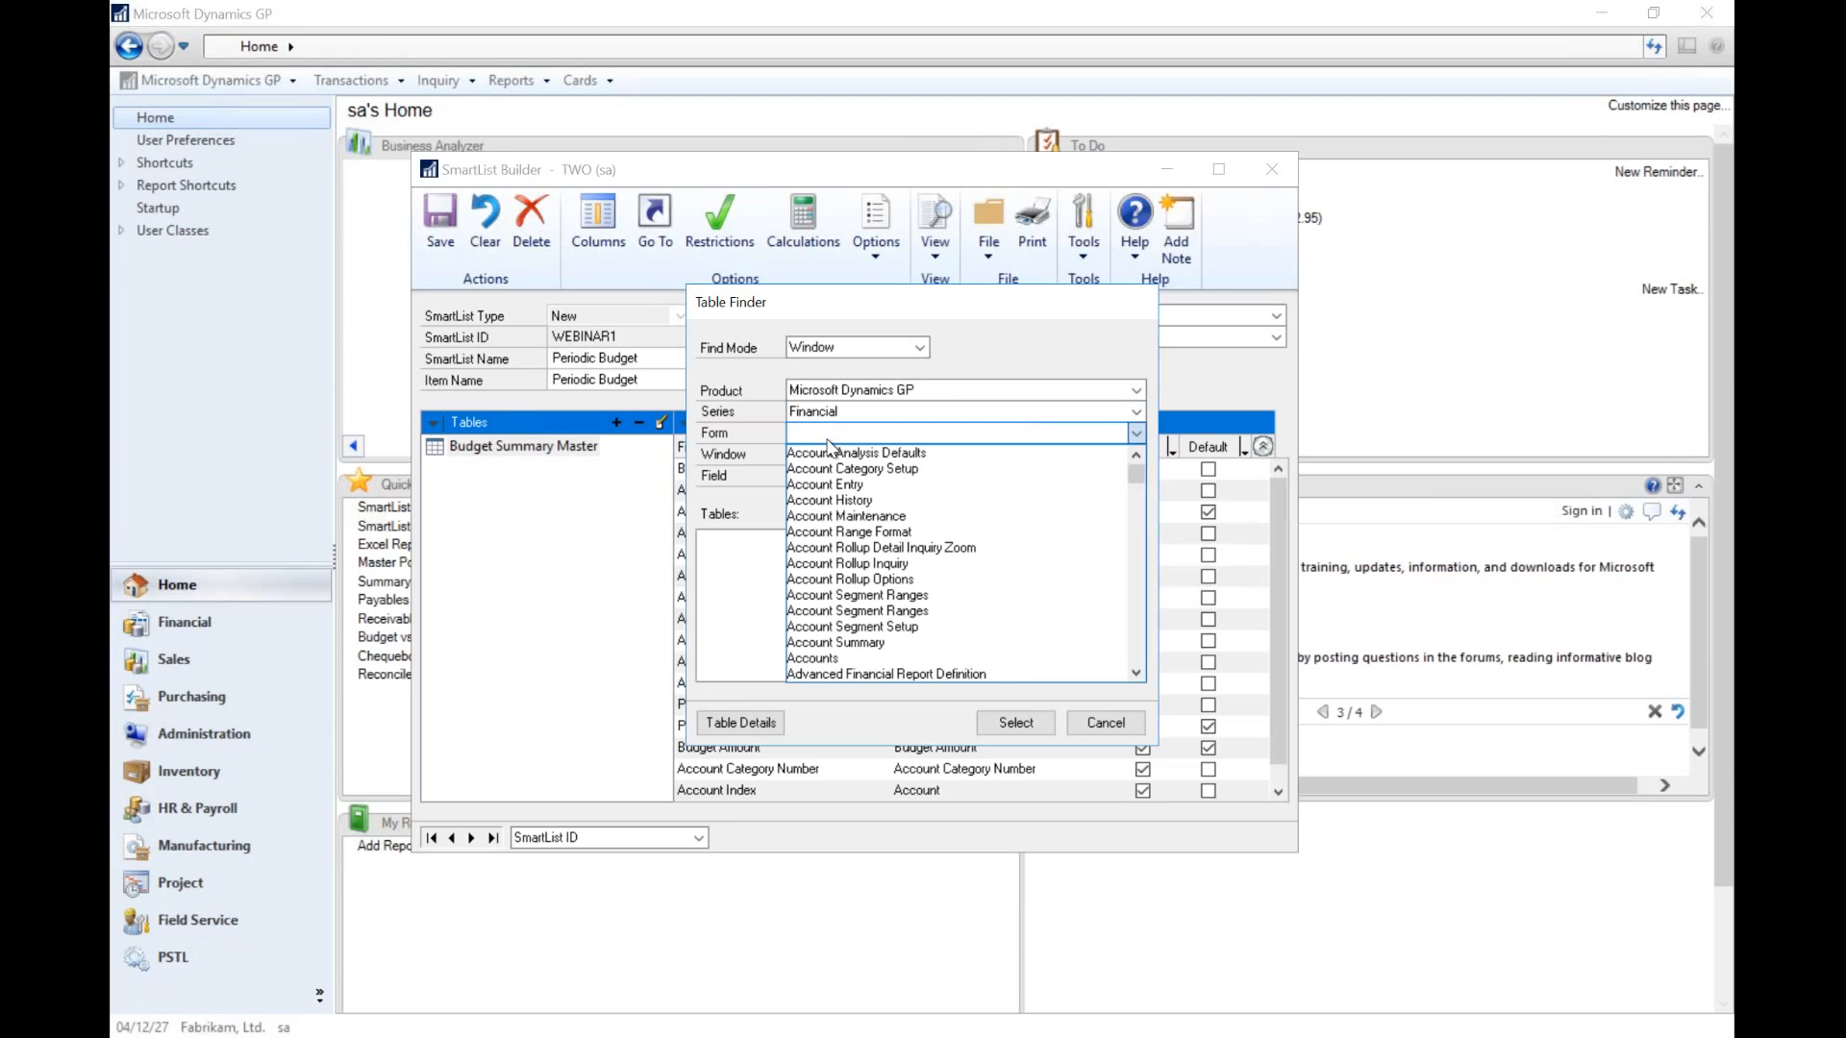
pyautogui.click(849, 517)
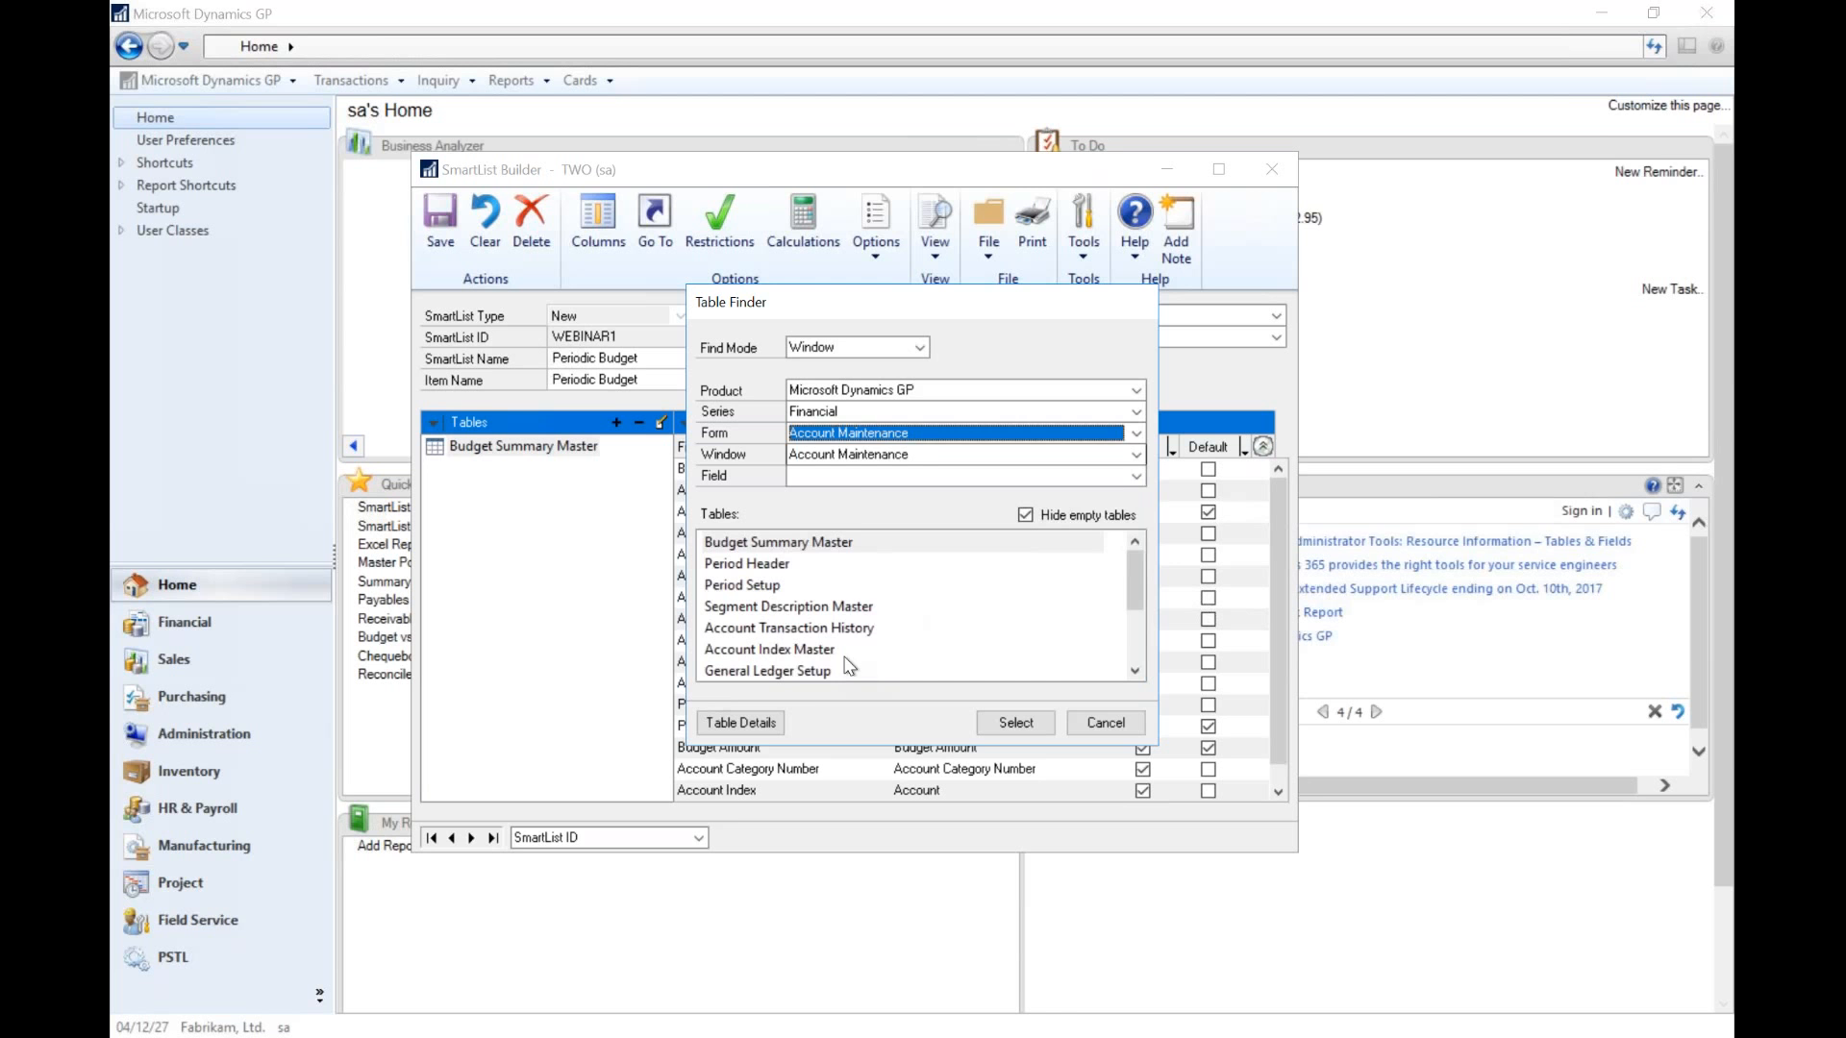
pyautogui.click(858, 477)
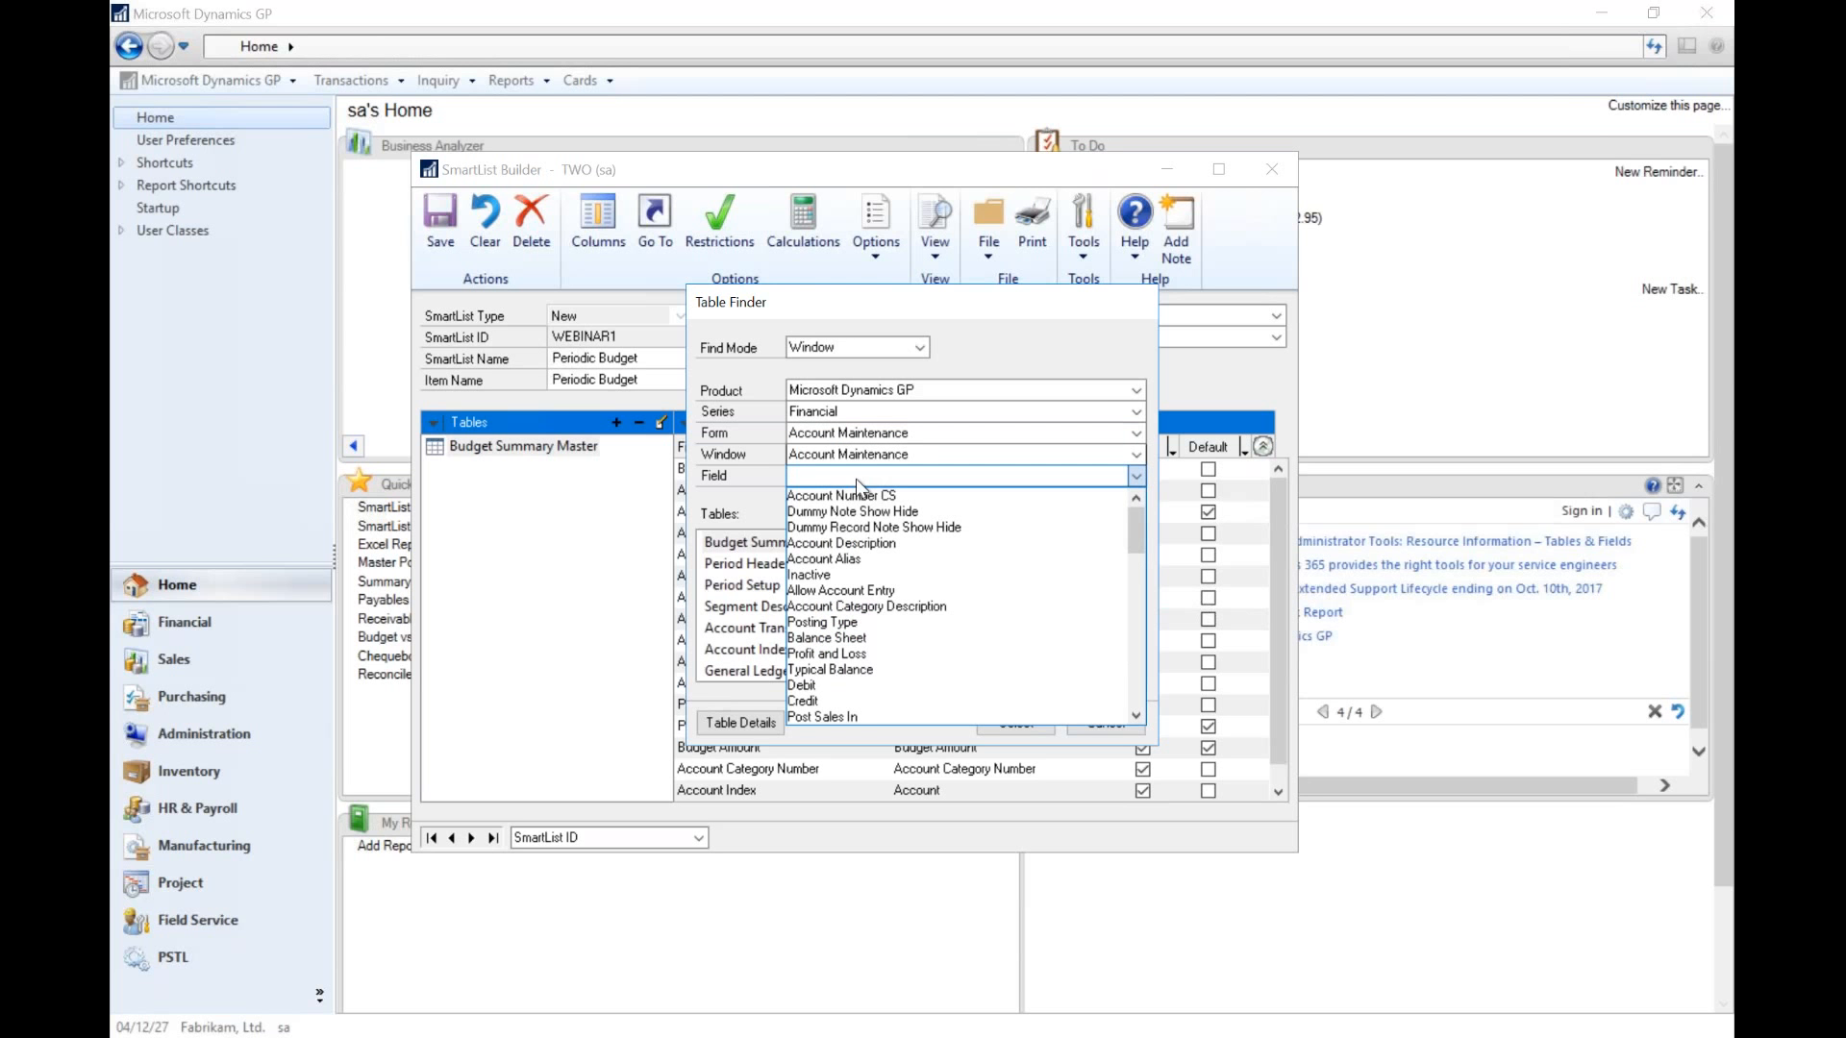
pyautogui.click(869, 544)
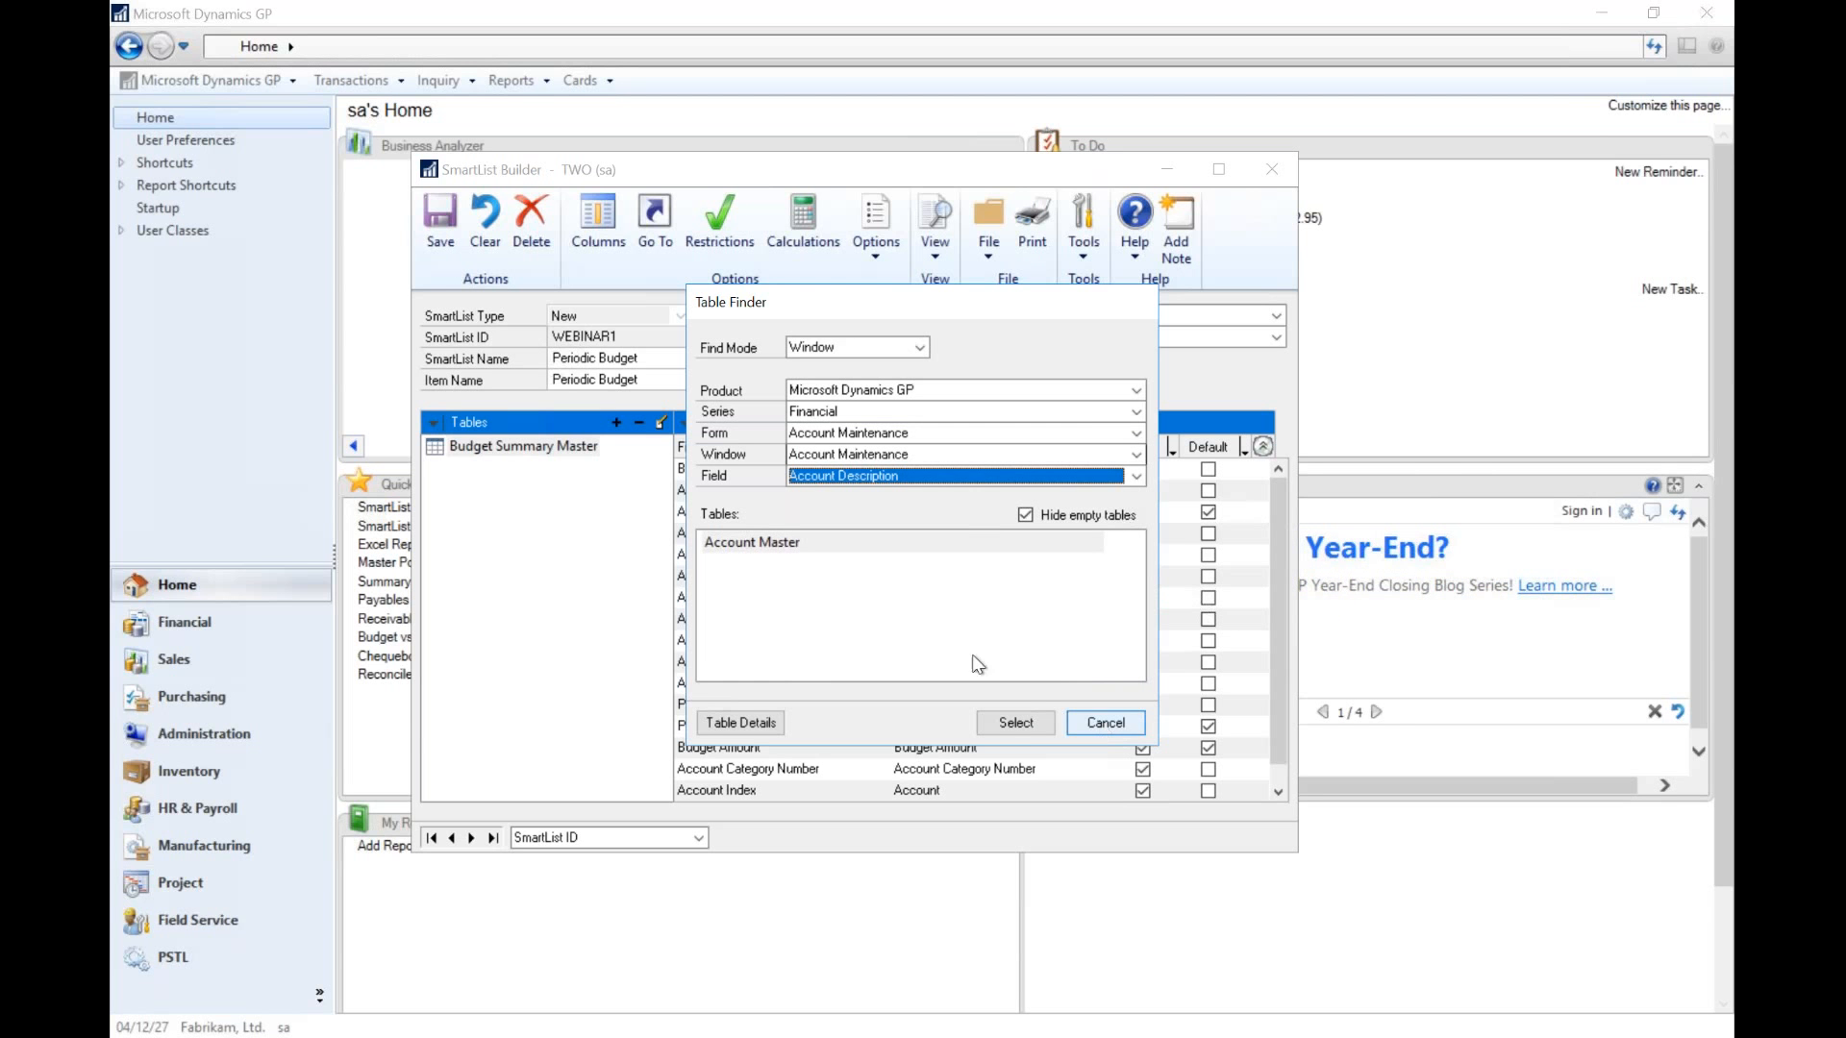
pyautogui.click(894, 601)
pyautogui.click(1021, 719)
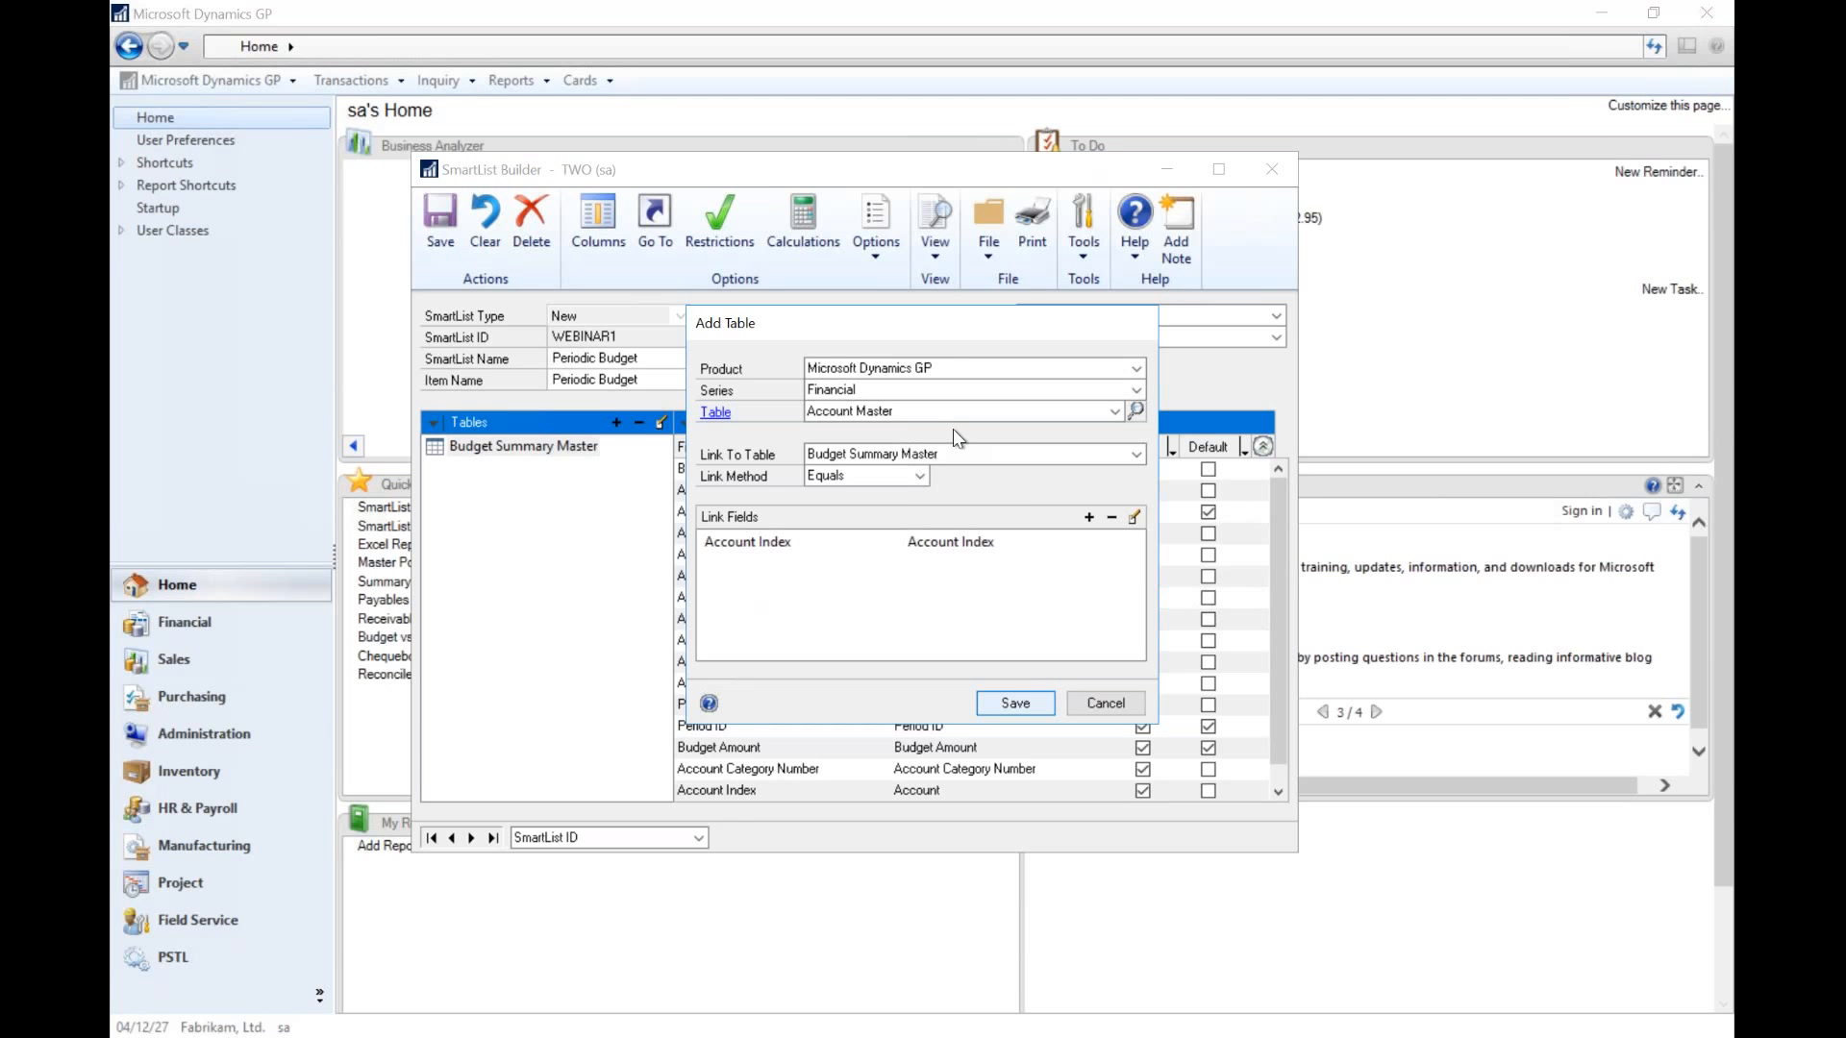
# - Keep the Equals link method from Account Master to Budget Summary Master, save the table, and review its fields
pyautogui.click(840, 475)
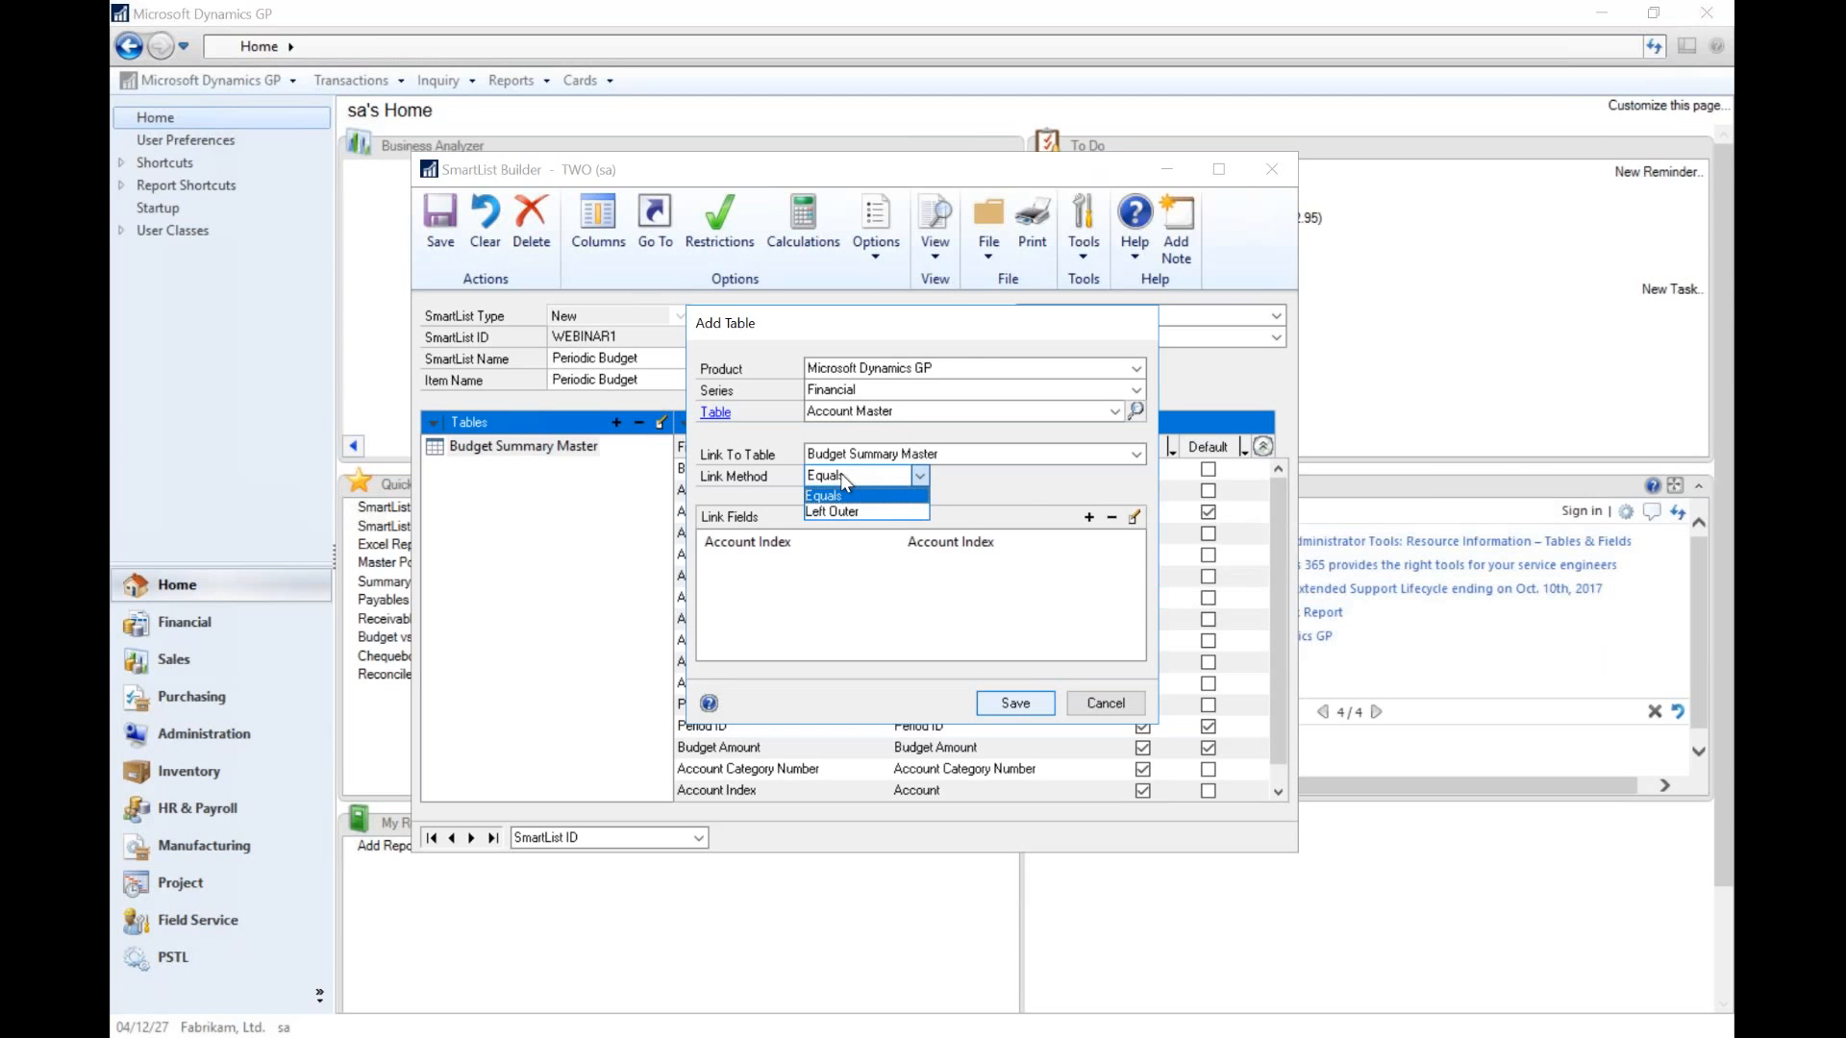
pyautogui.click(841, 476)
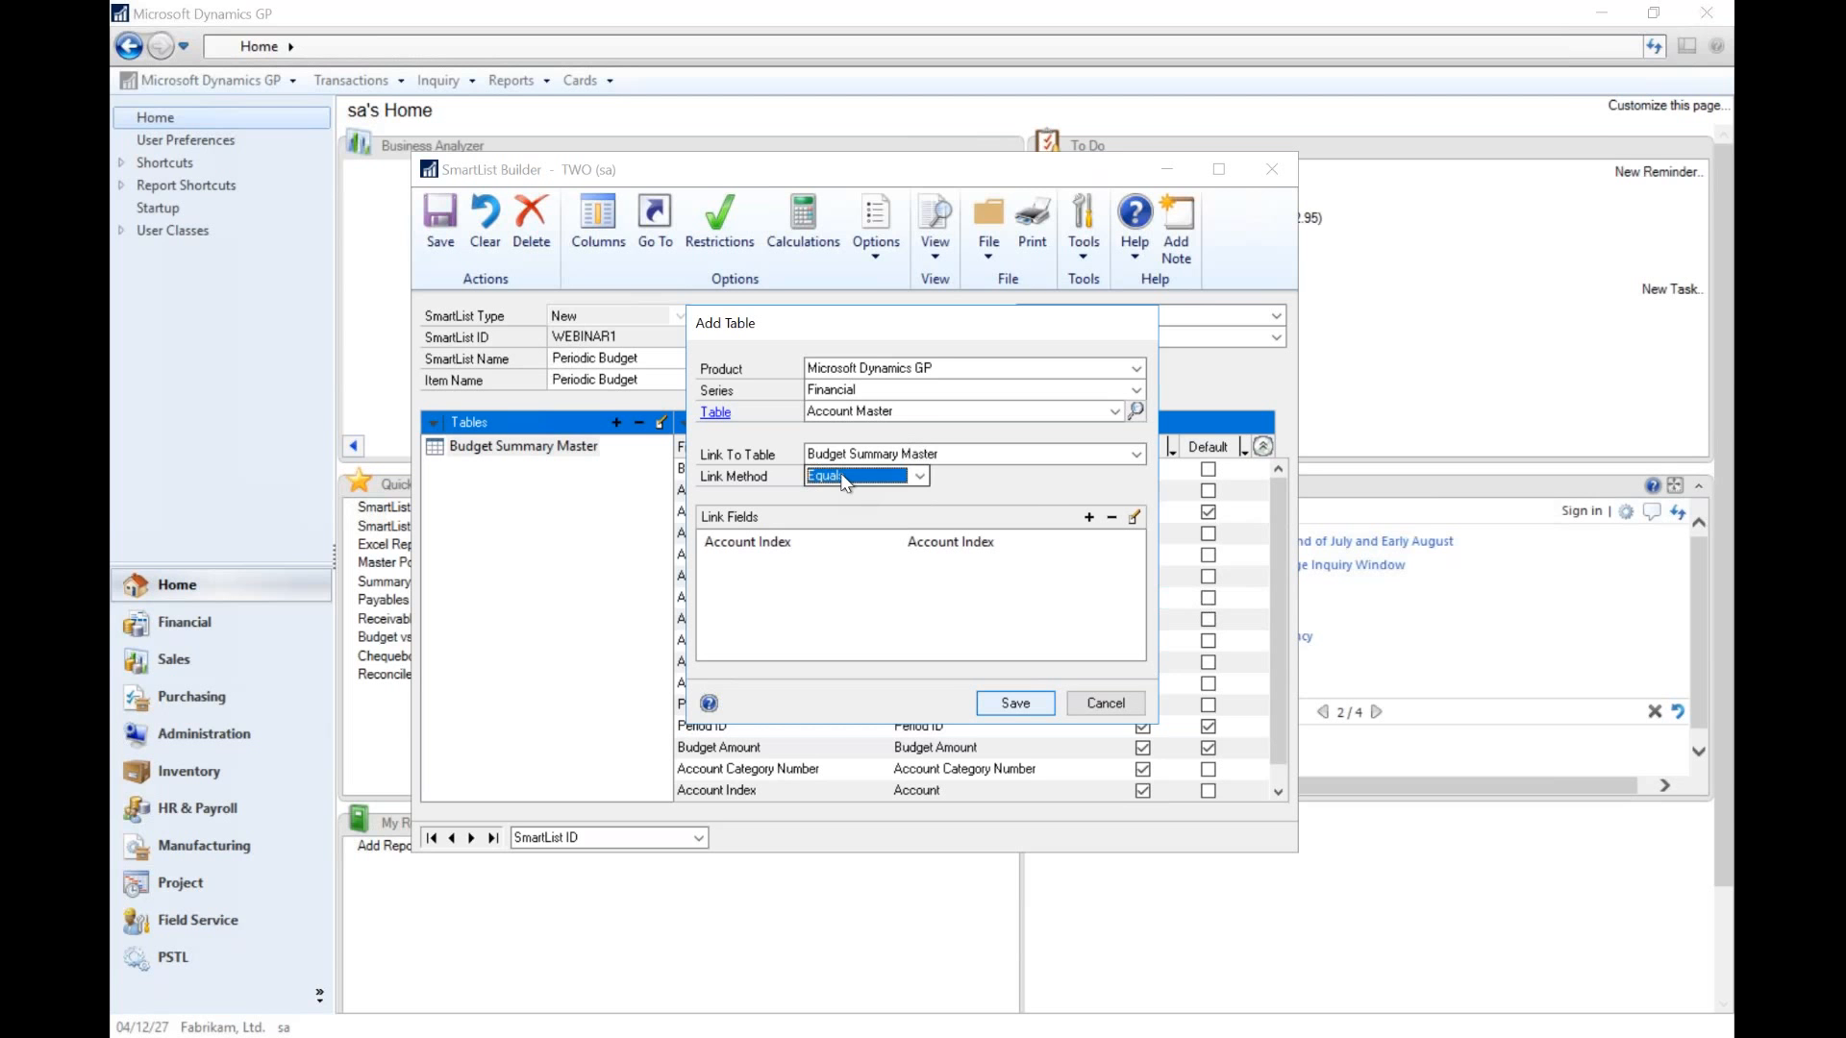
pyautogui.click(1009, 705)
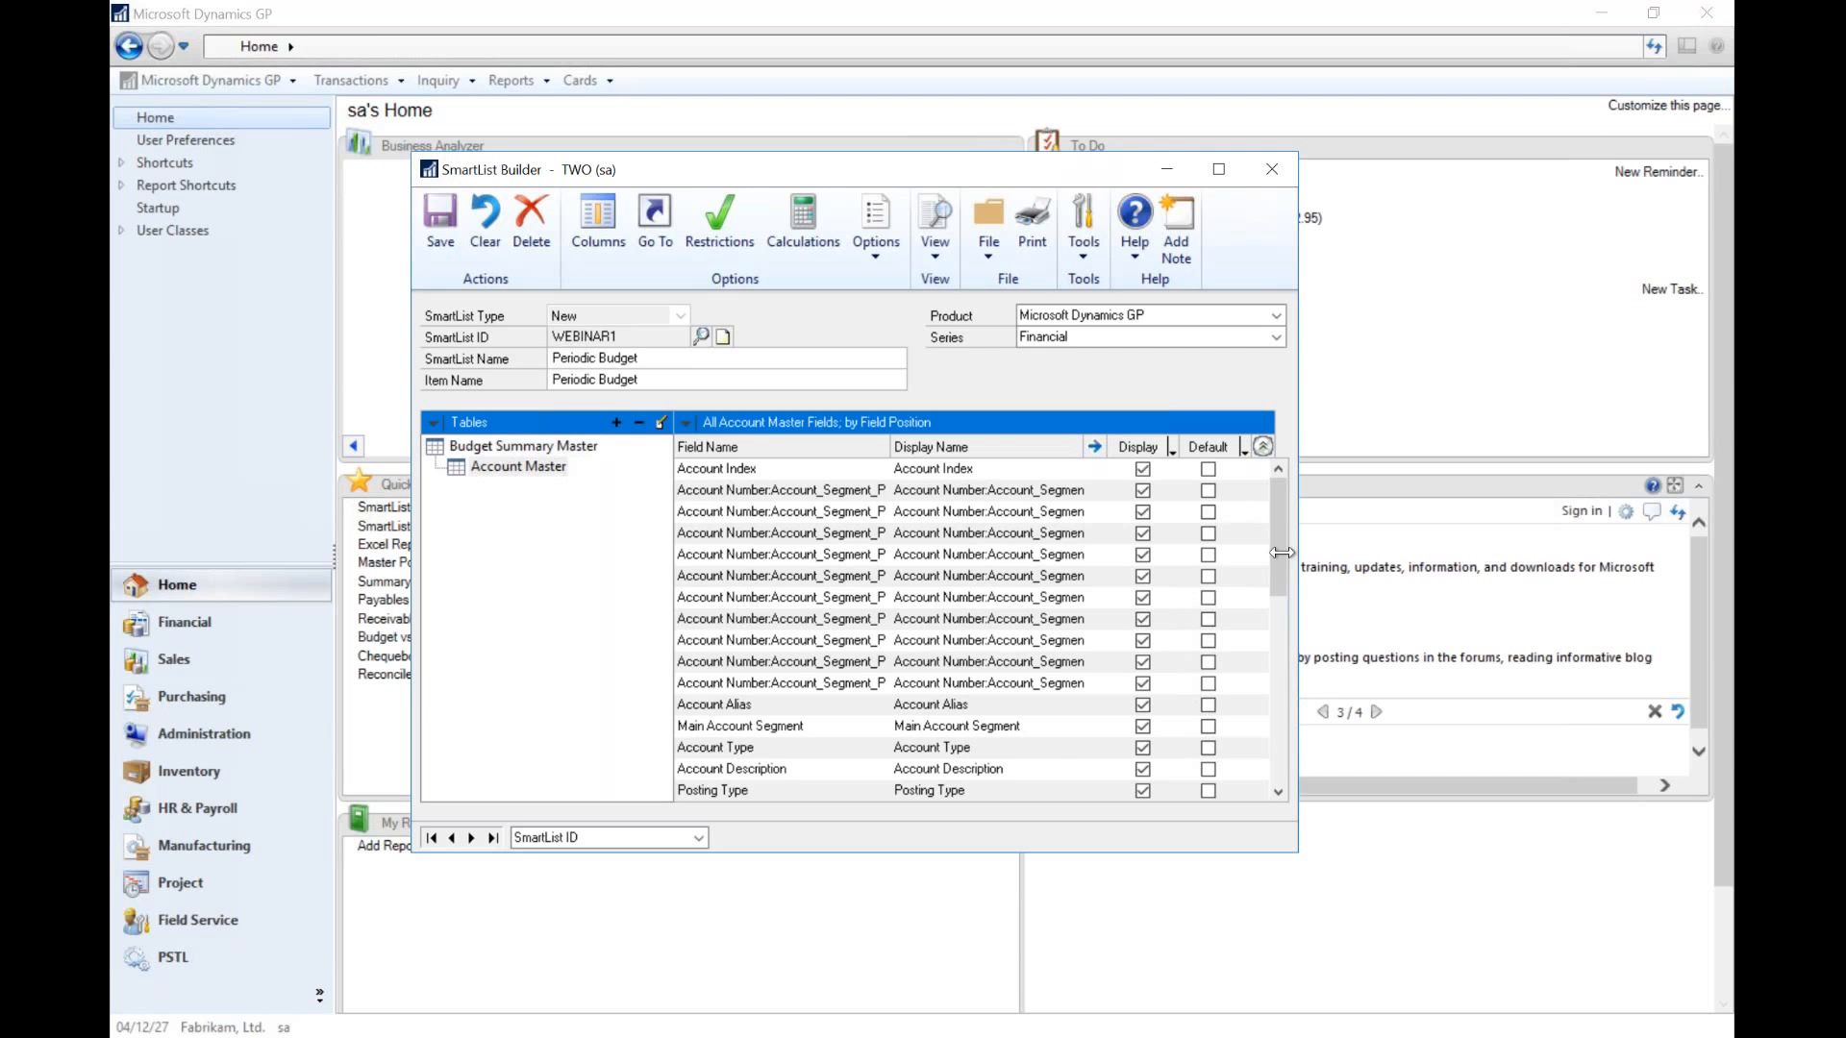
pyautogui.moveTo(1278, 539); pyautogui.dragTo(1257, 723)
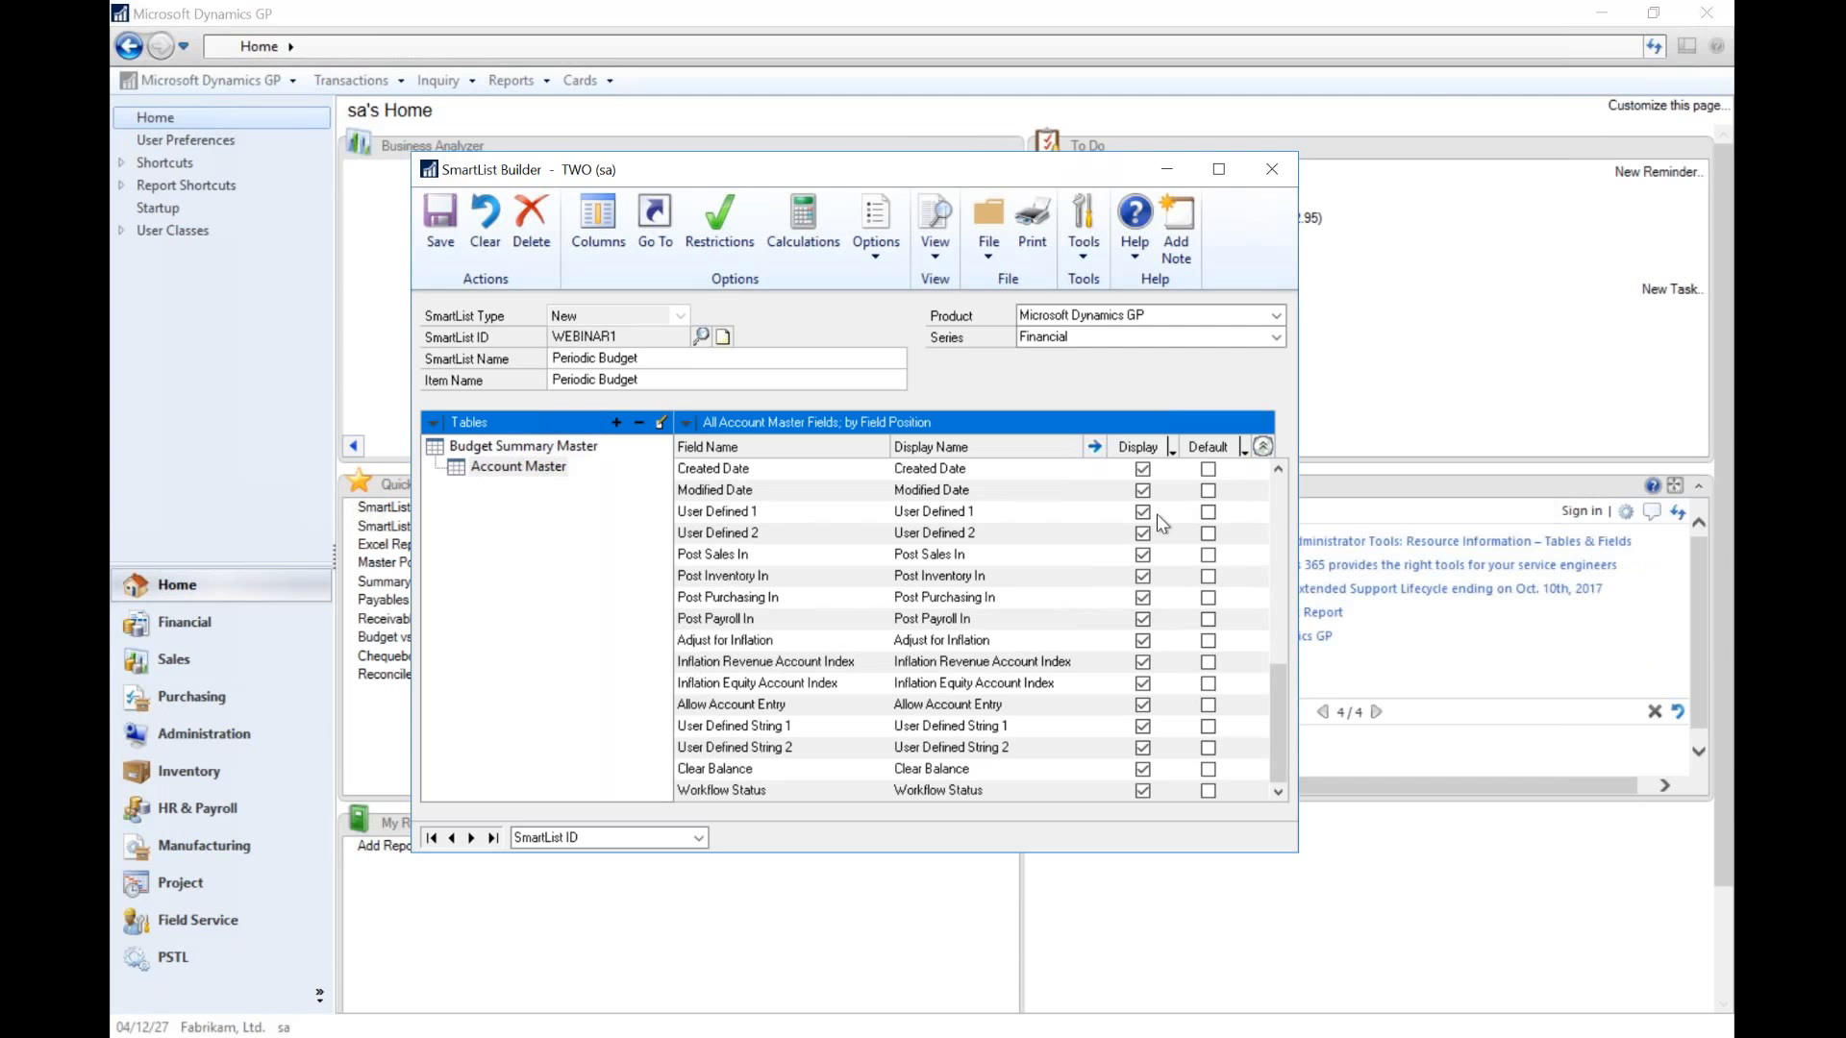
pyautogui.click(1274, 522)
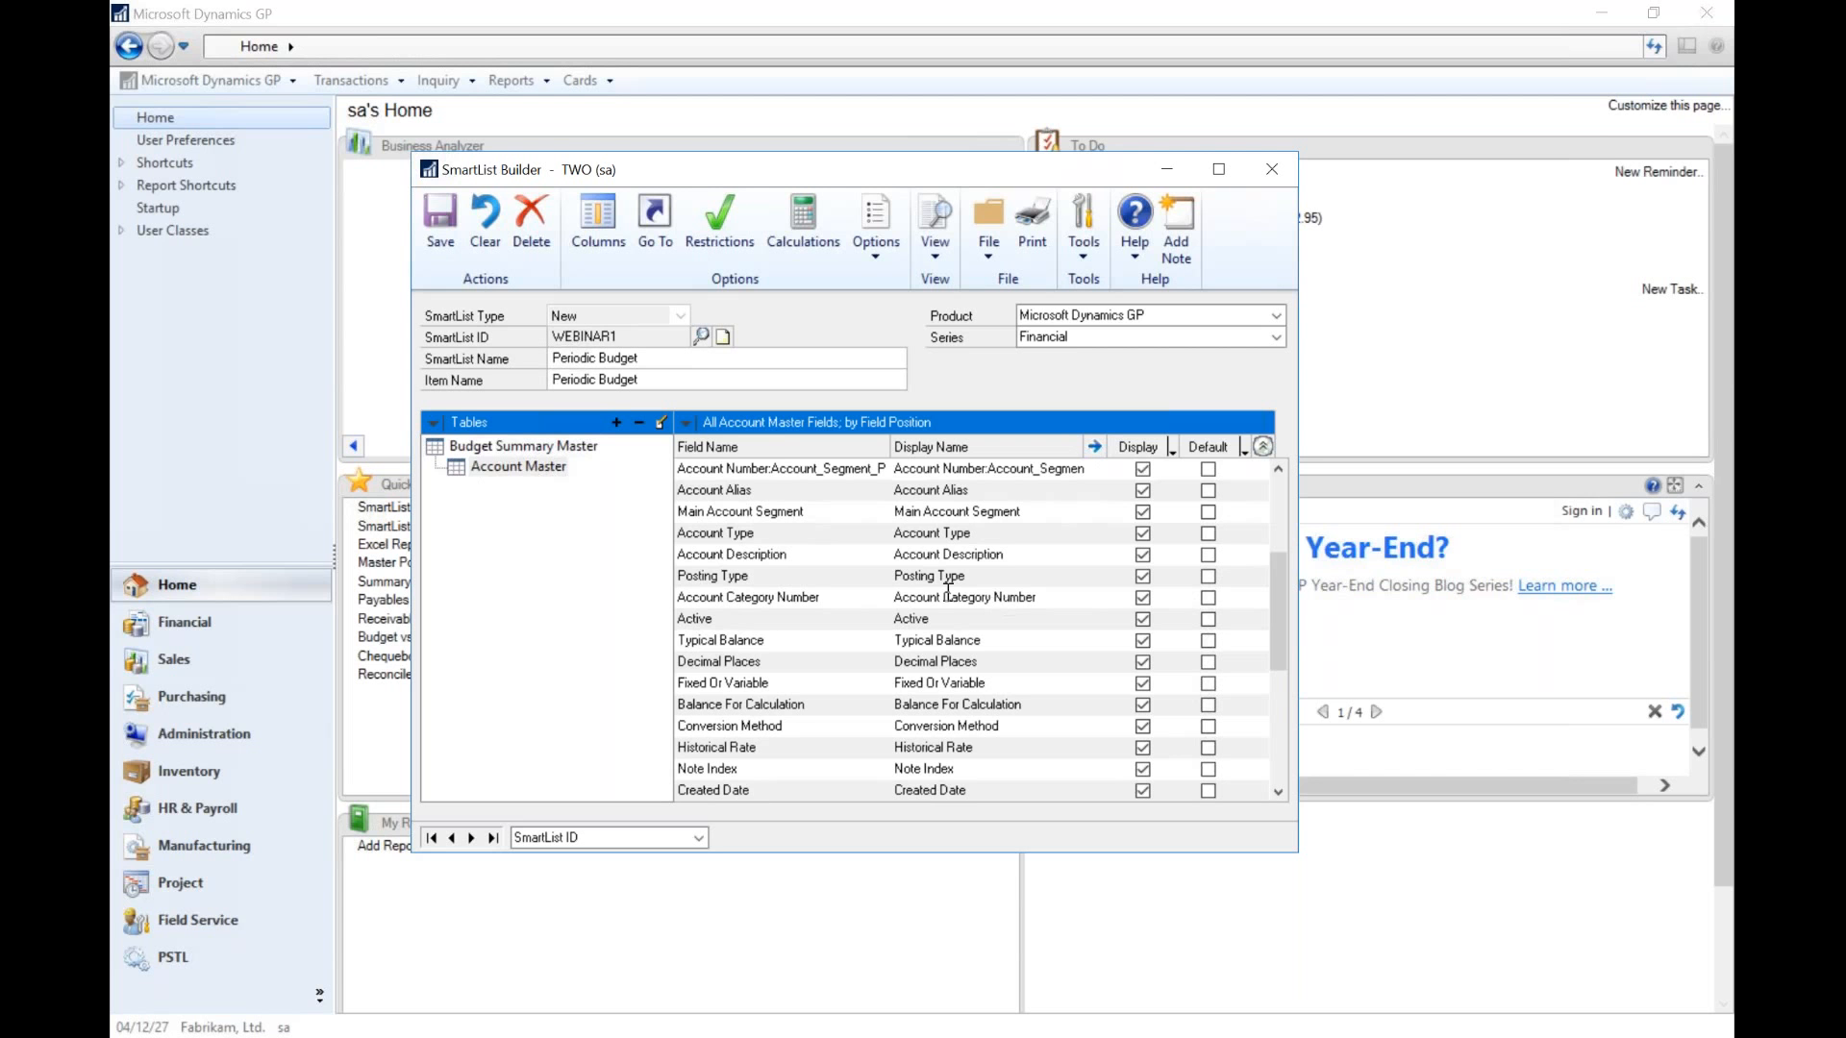
# - Start adding a Microsoft Dynamics GP table linked to Account Master, choosing Account Category Master from the Financial series
pyautogui.click(547, 469)
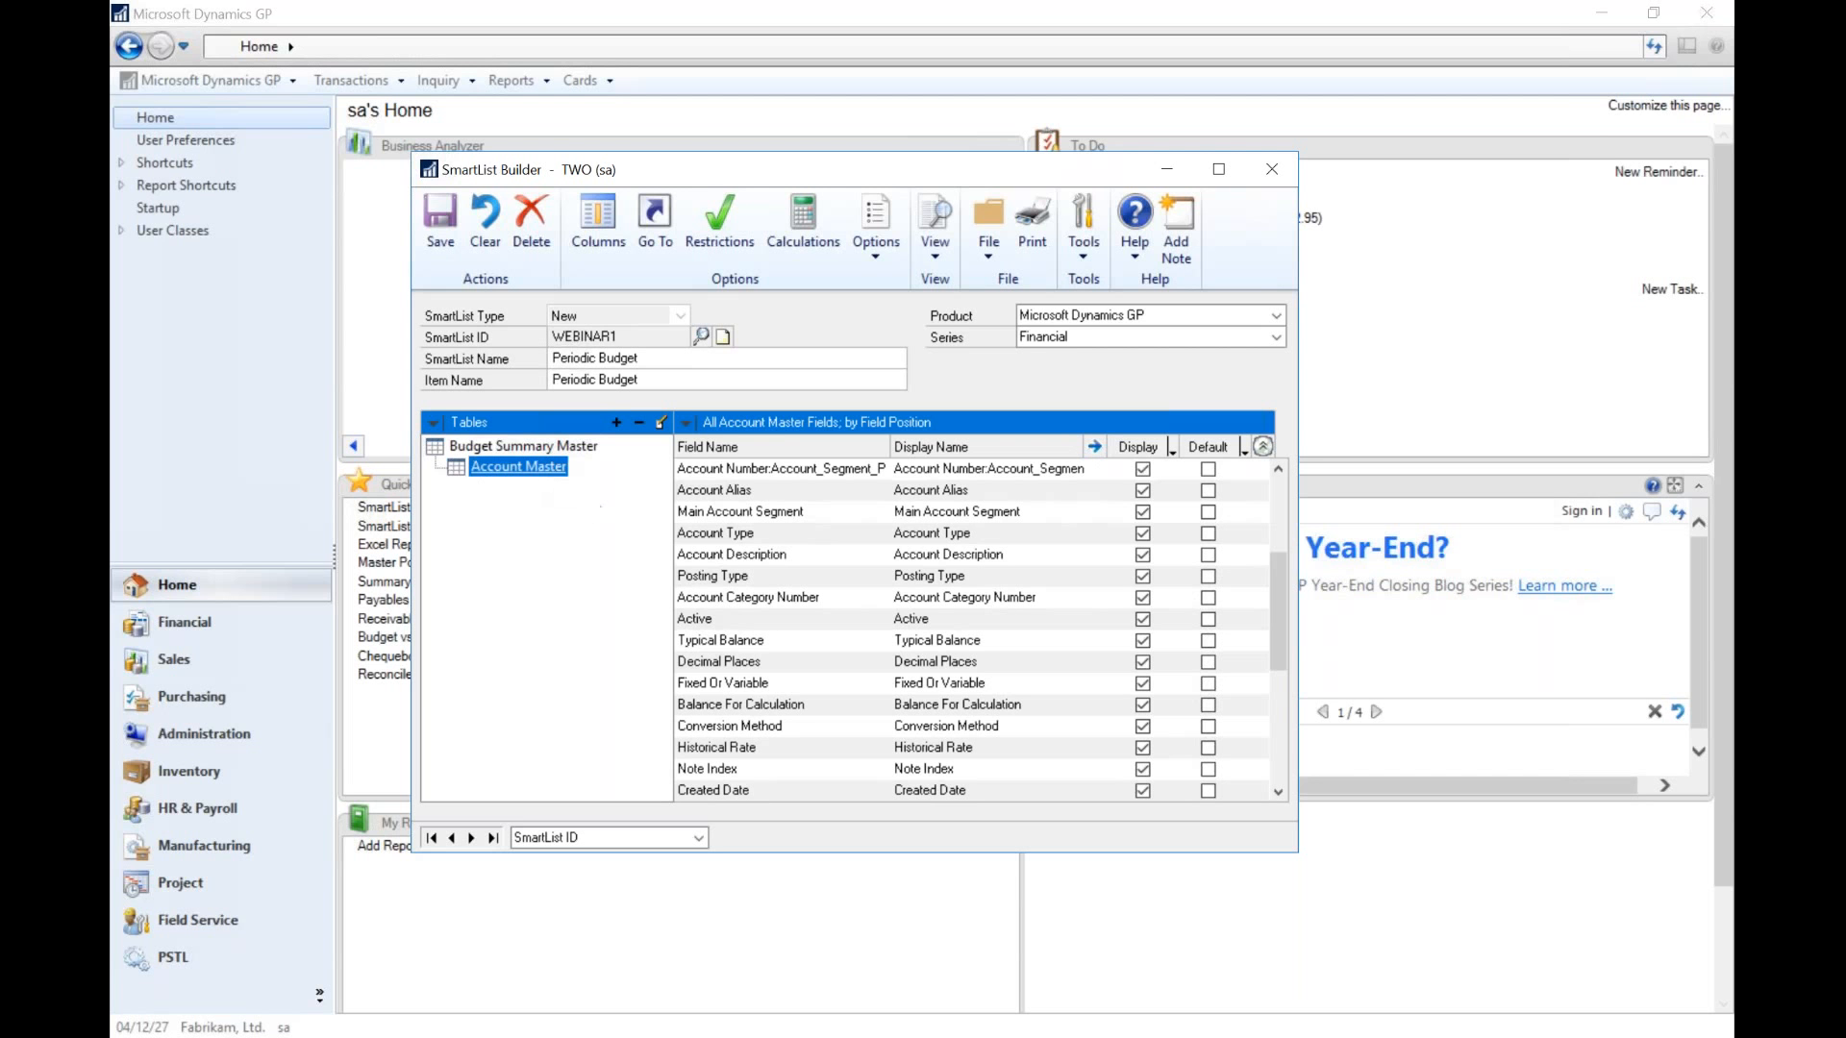
pyautogui.click(616, 422)
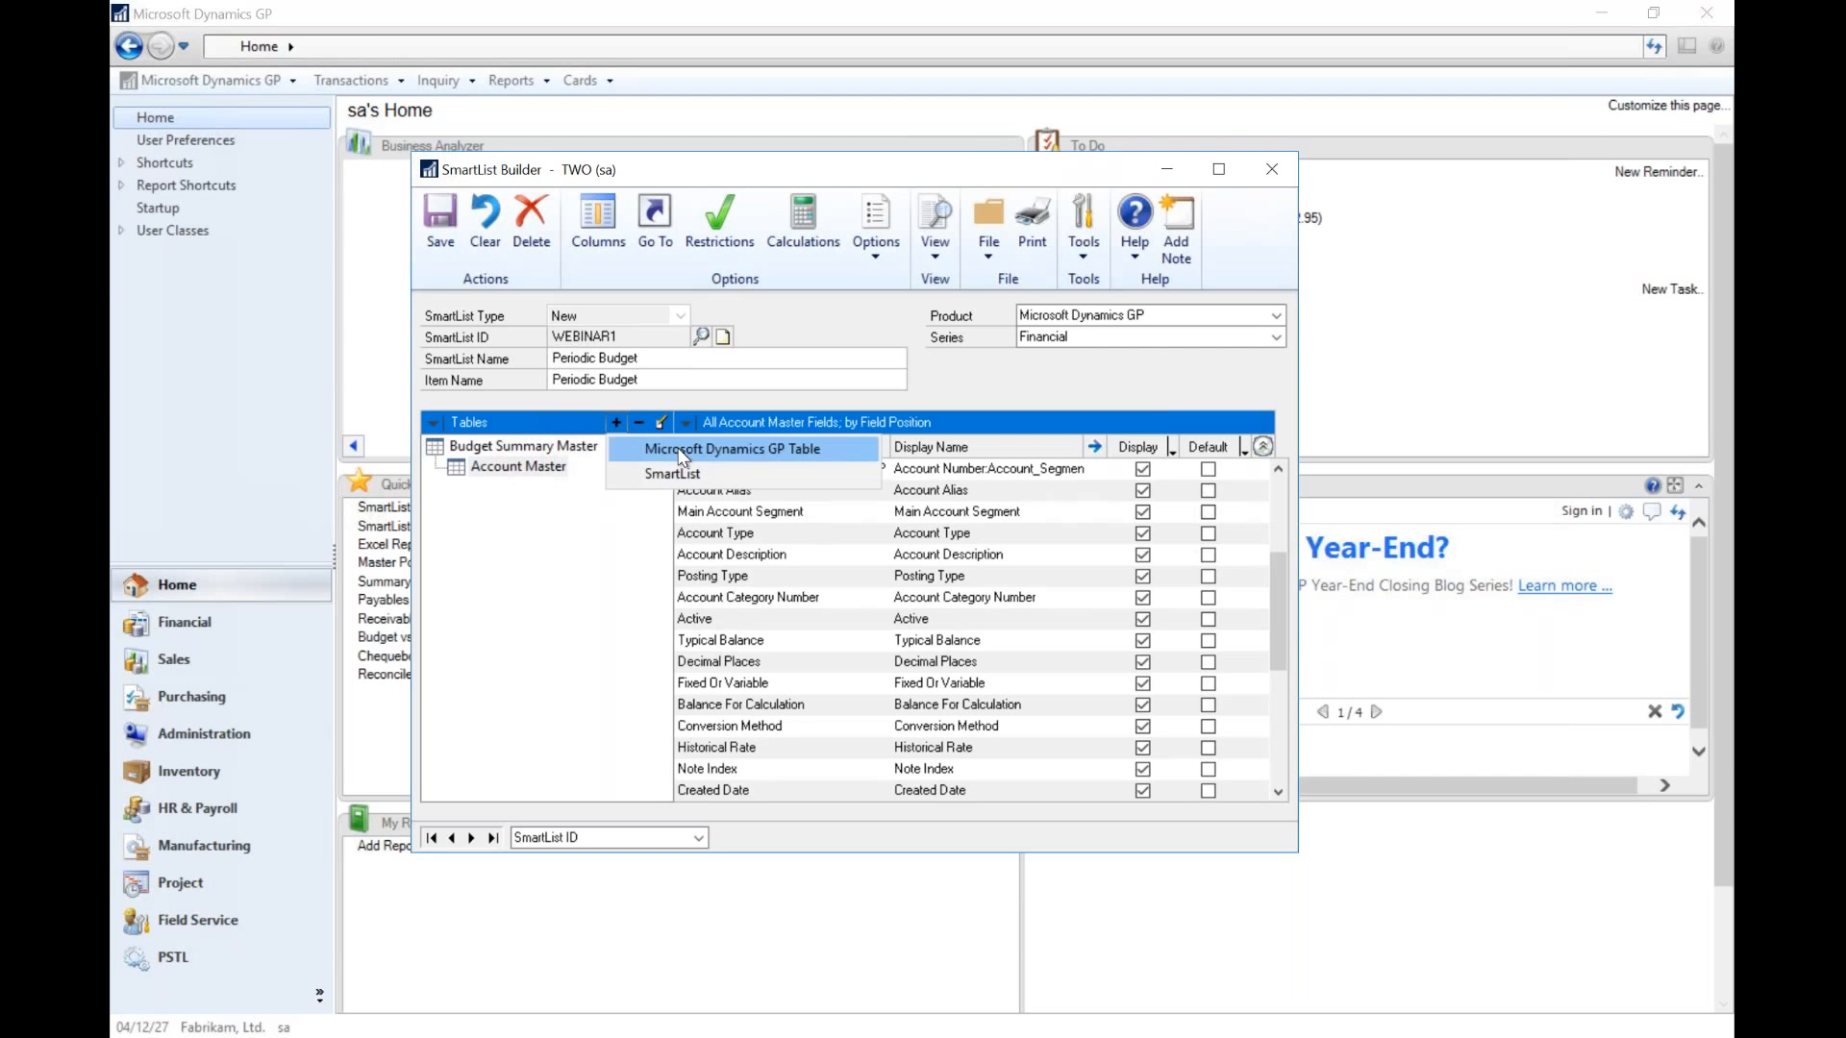
pyautogui.click(681, 452)
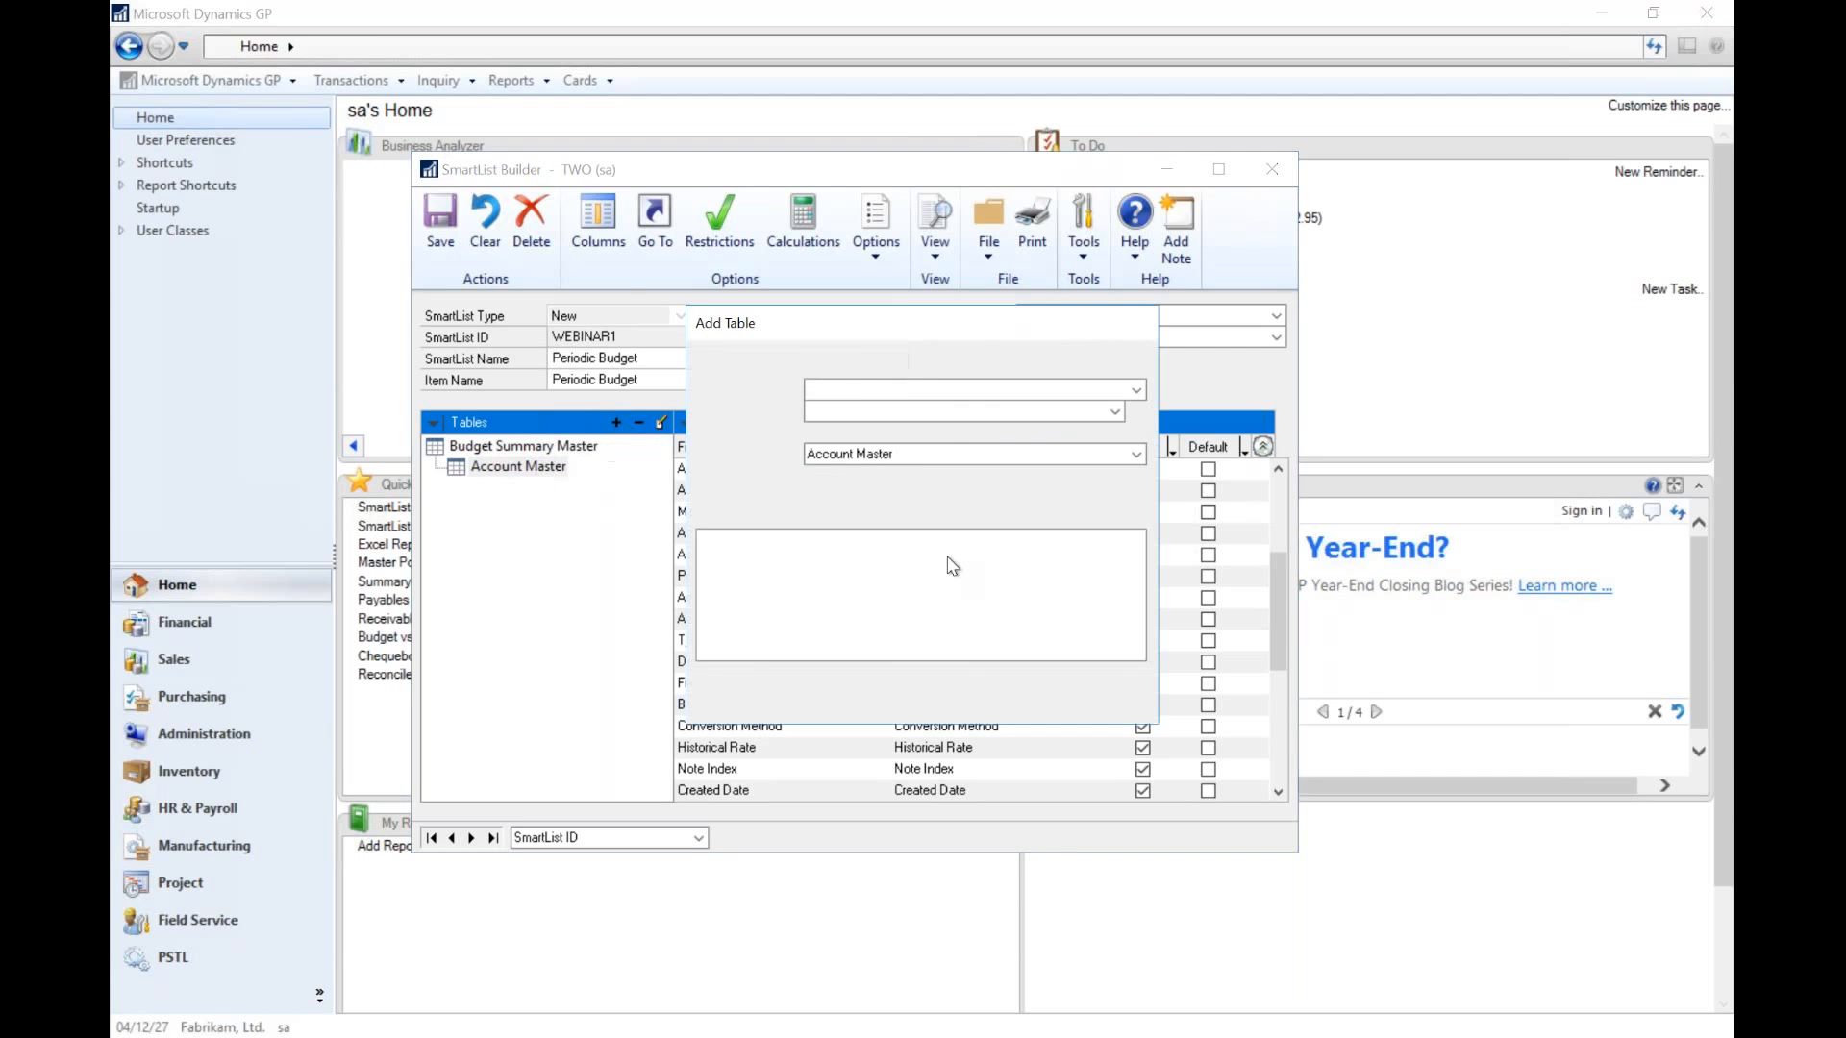
pyautogui.click(874, 410)
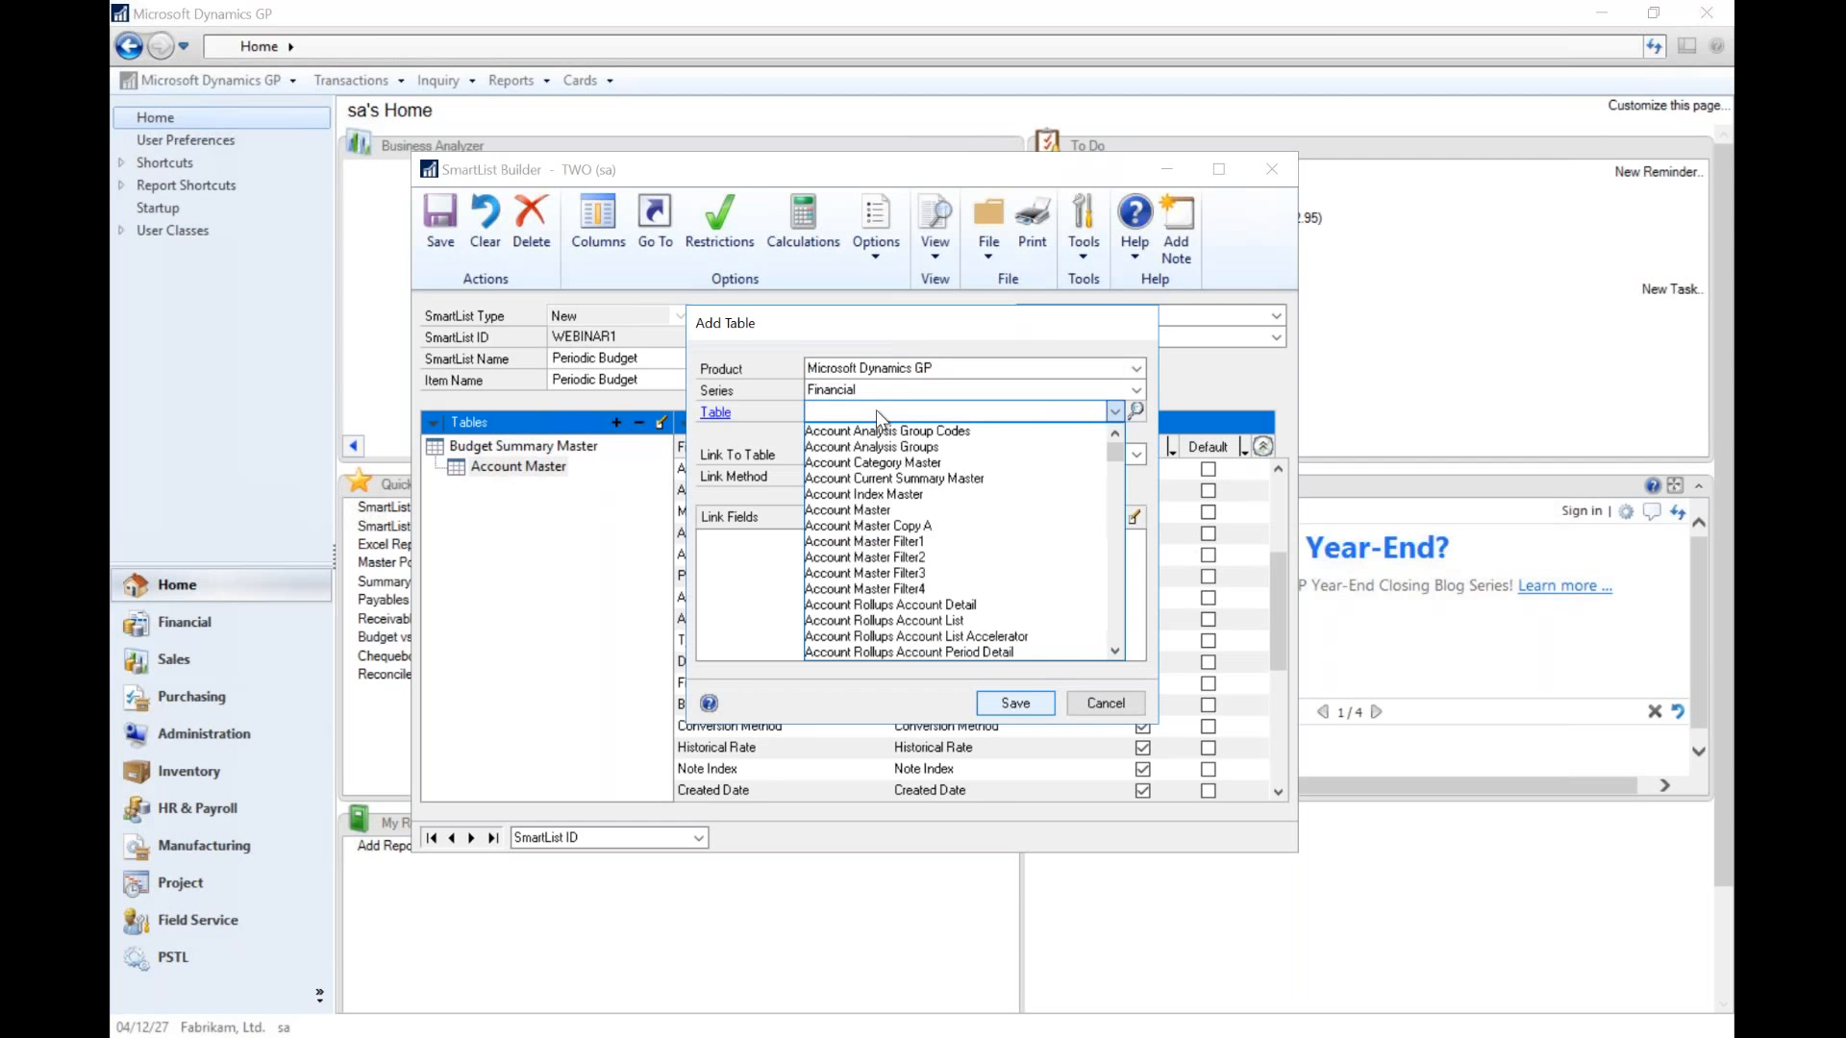
pyautogui.click(928, 471)
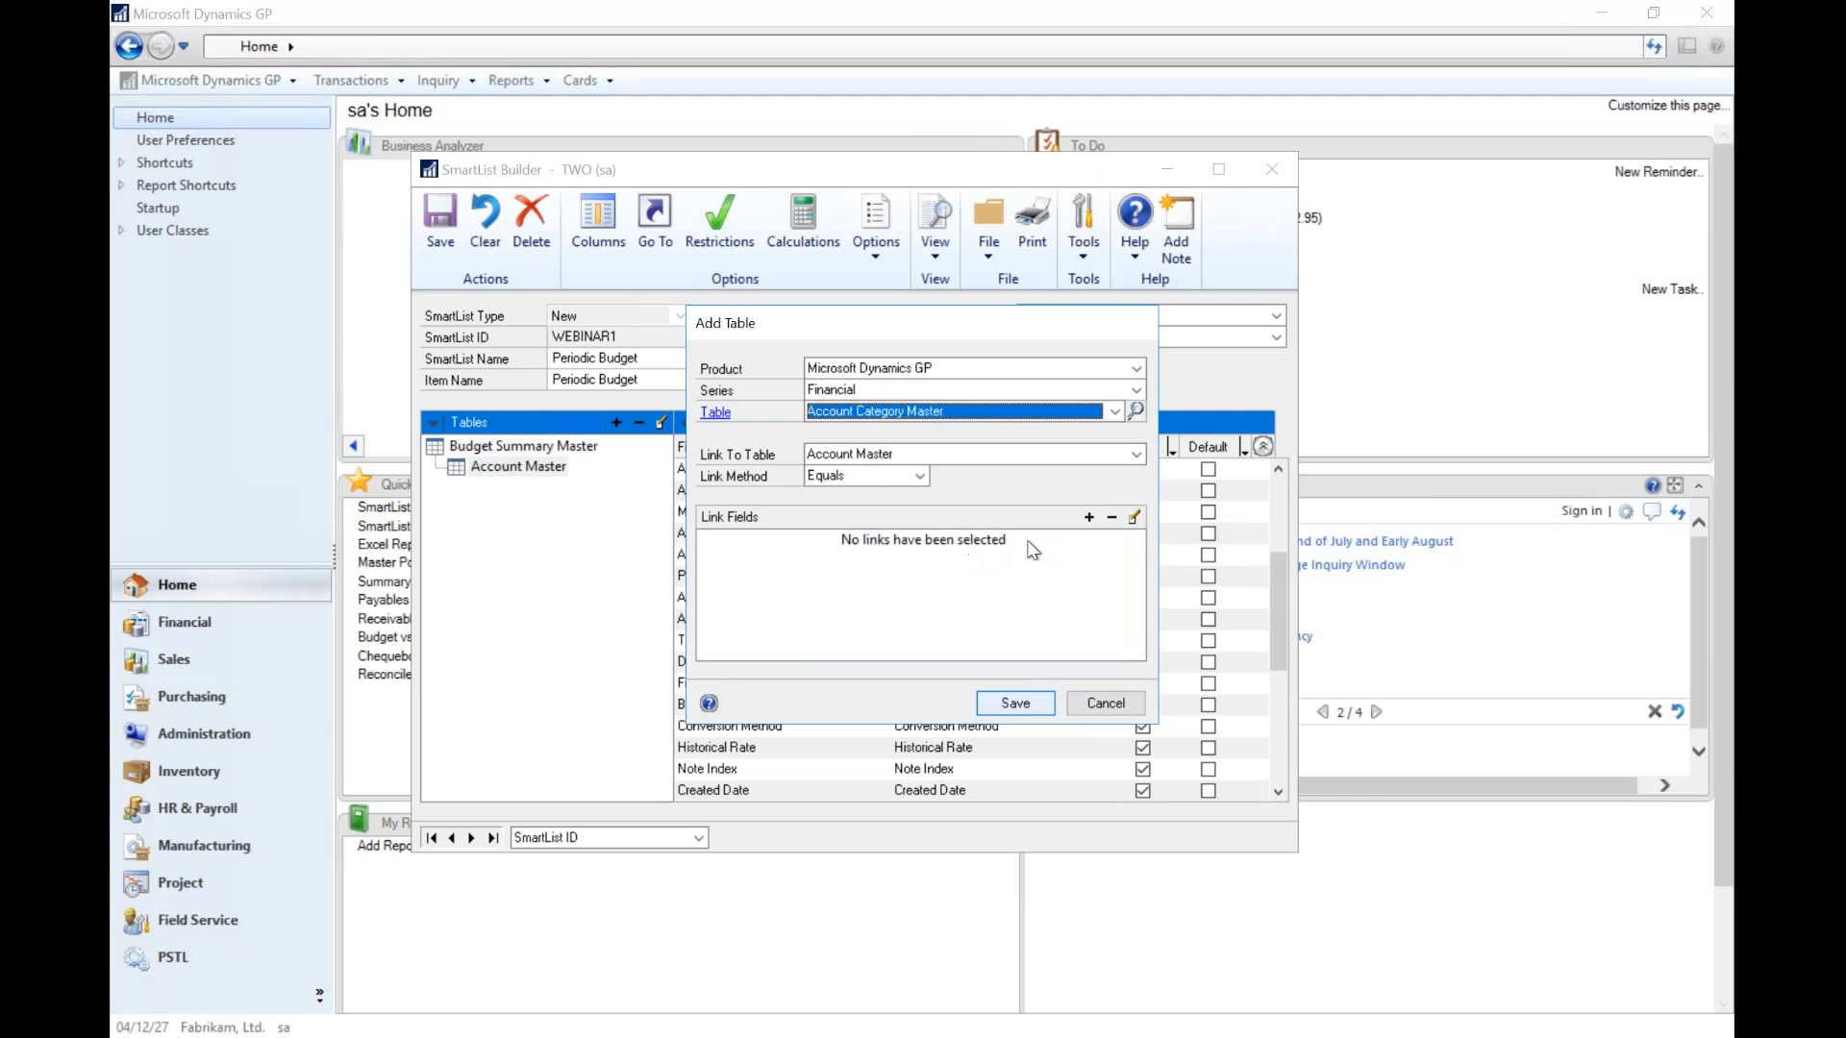
# - Link Account Category Number in Account Master to Account Category Number in Account Category Master, and save the link and the table
pyautogui.click(1086, 517)
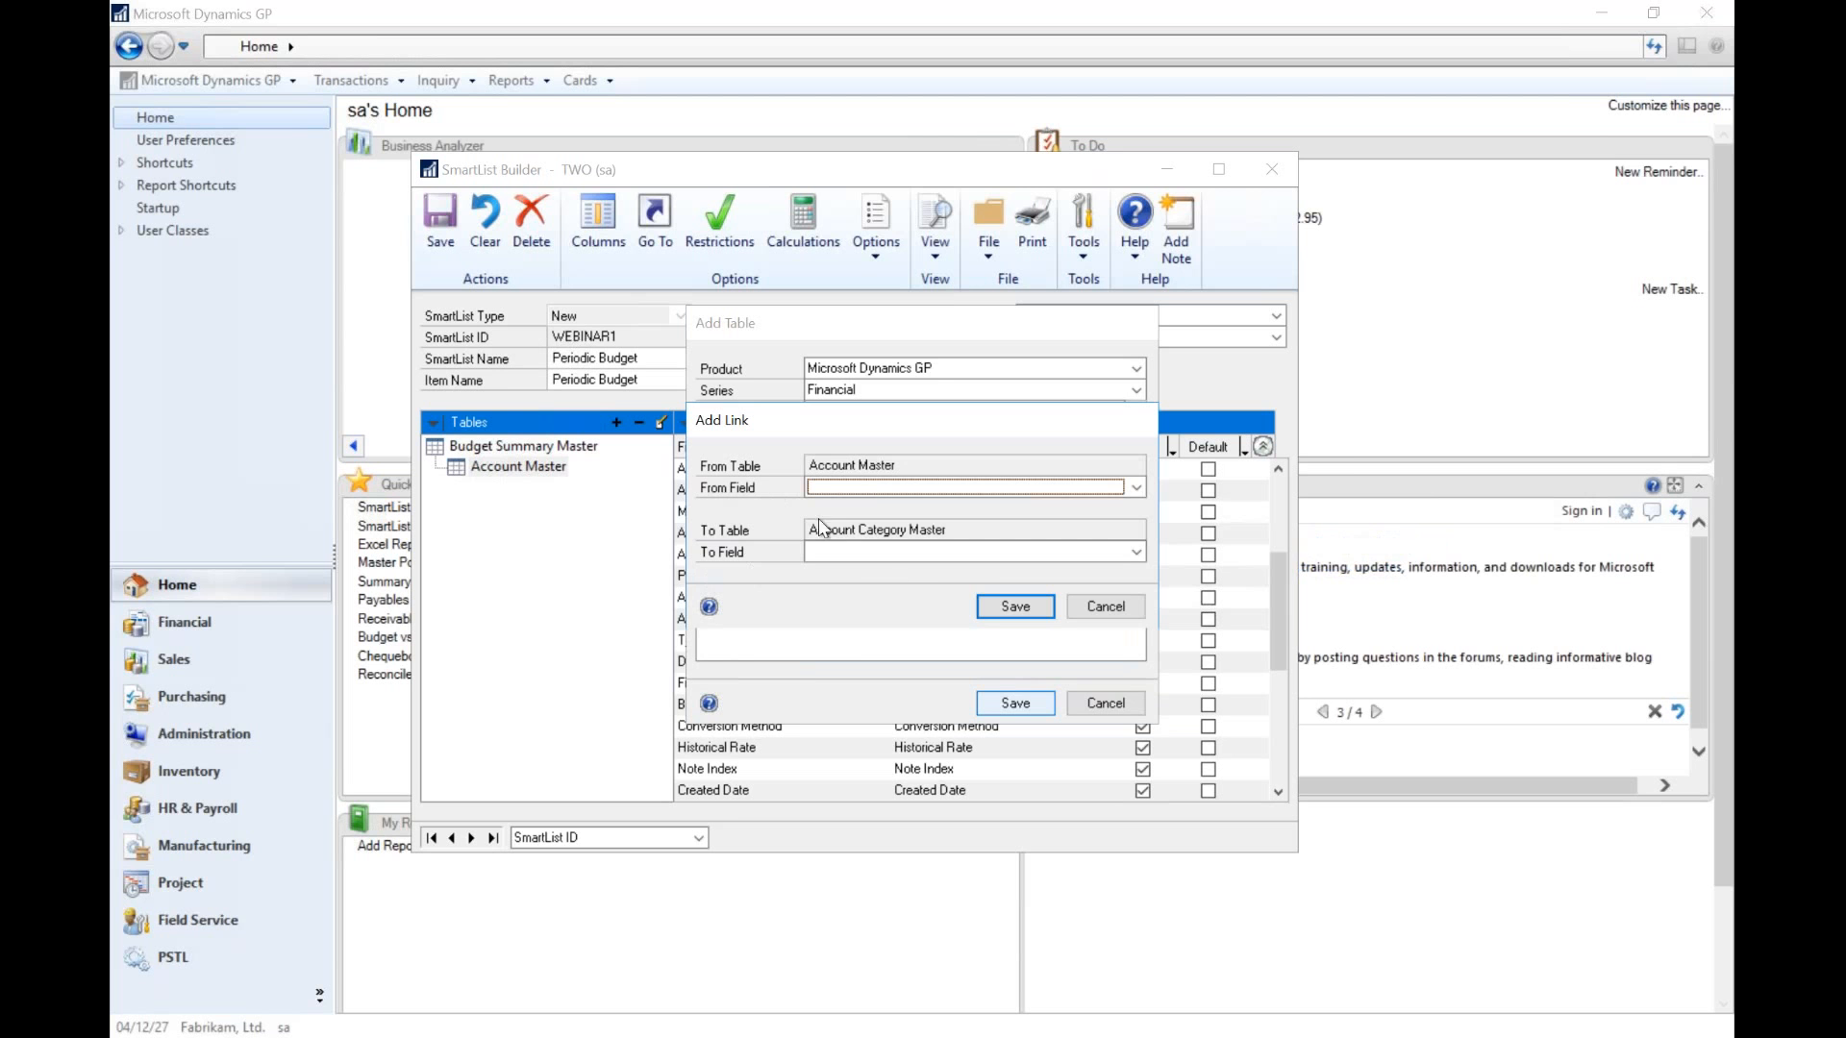
pyautogui.click(871, 493)
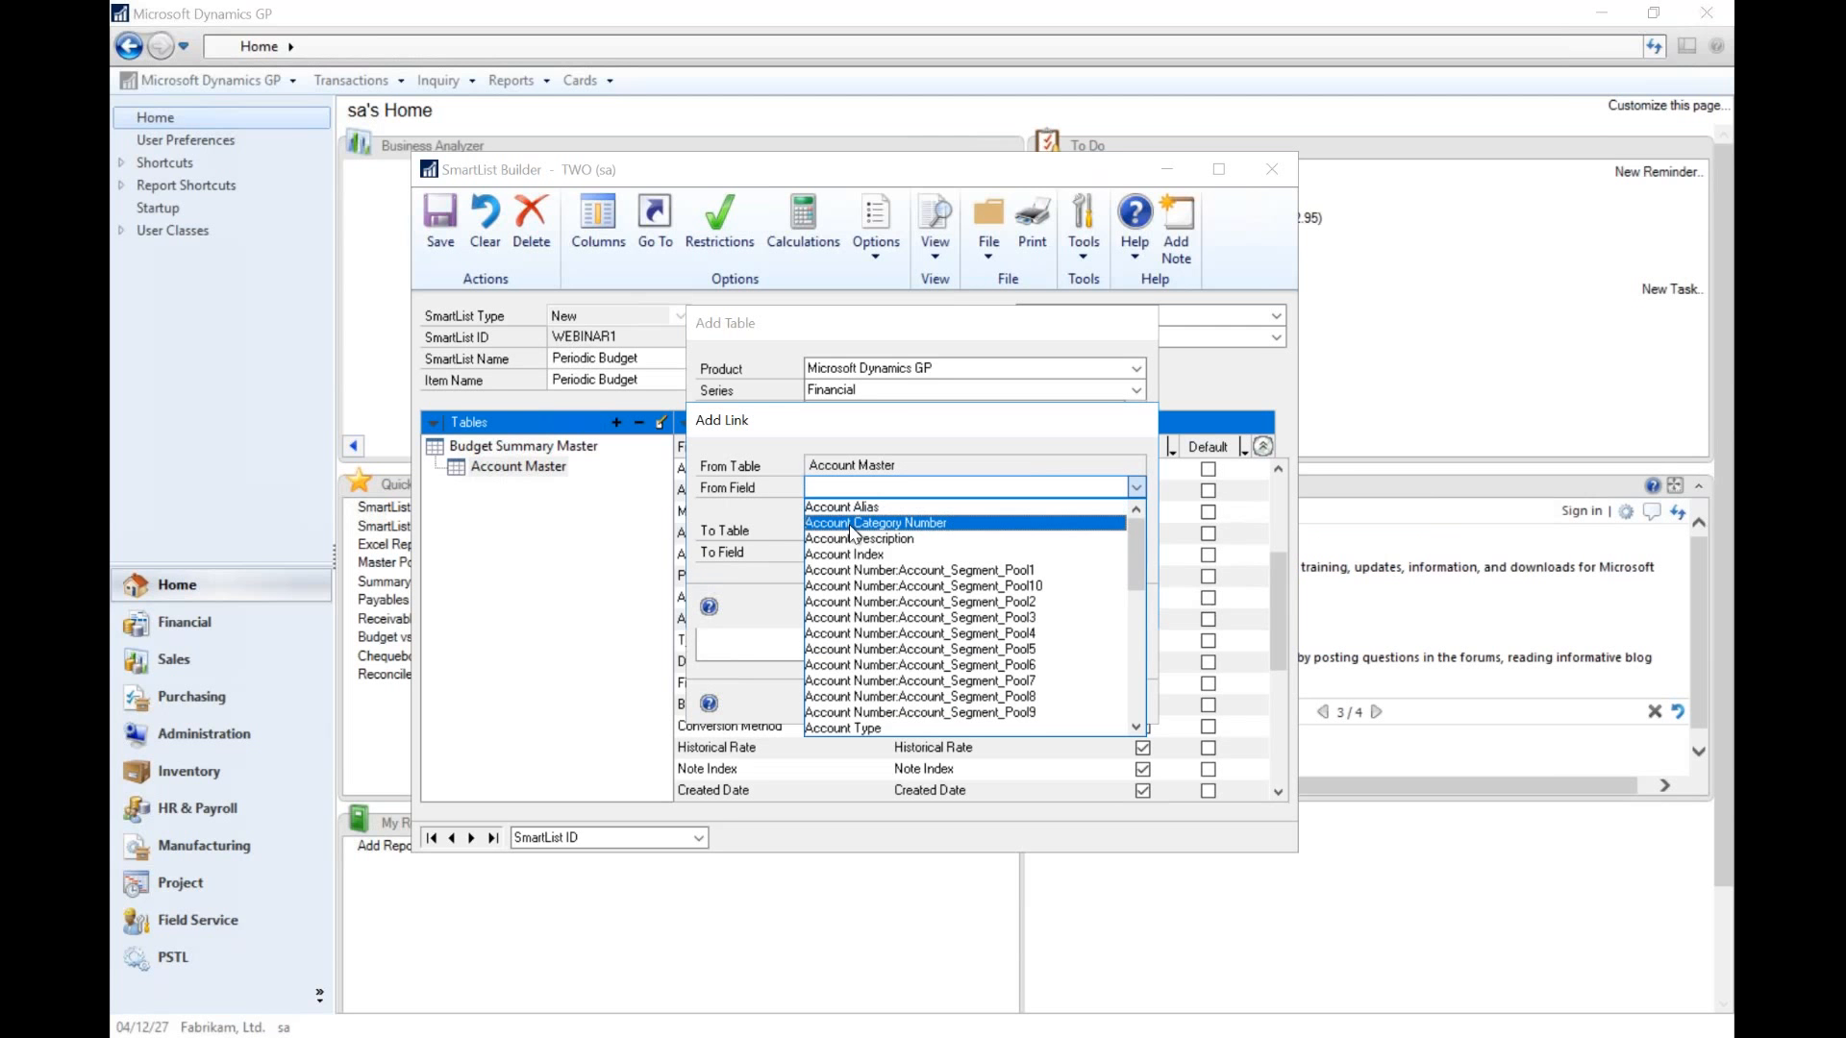
pyautogui.click(849, 523)
pyautogui.click(880, 552)
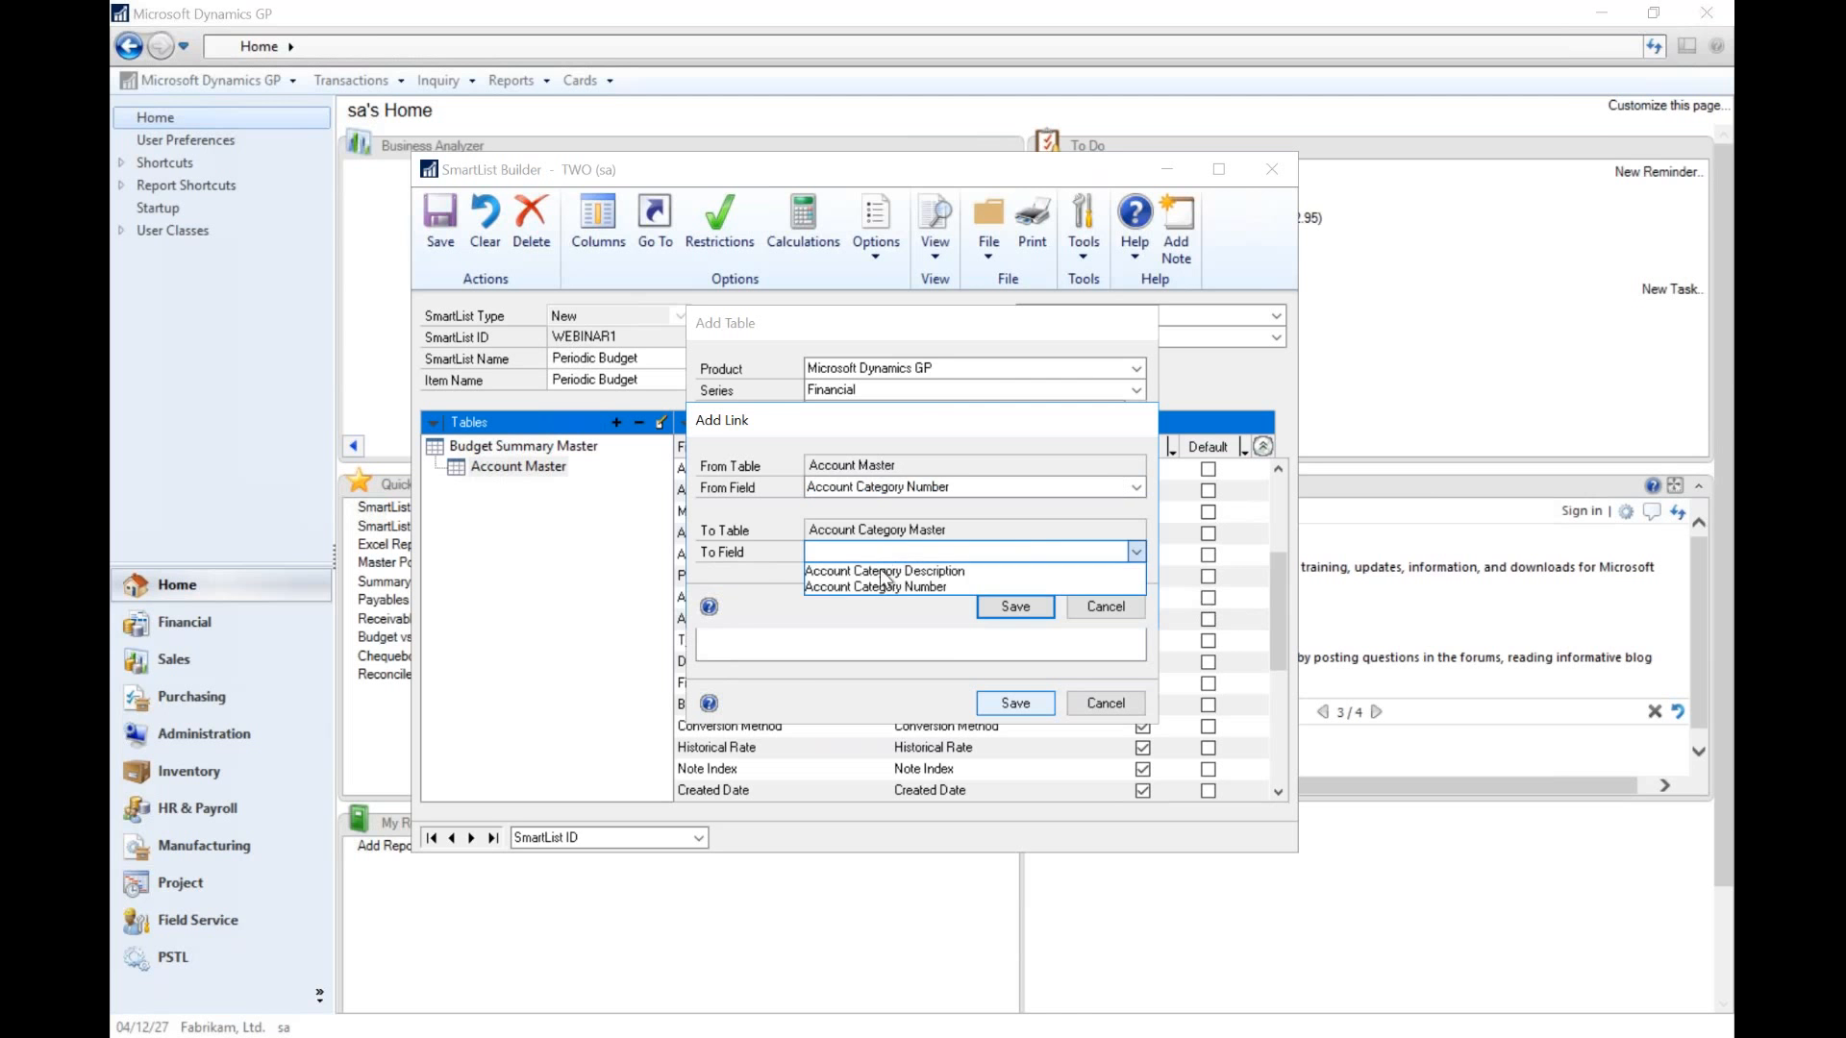
pyautogui.click(883, 586)
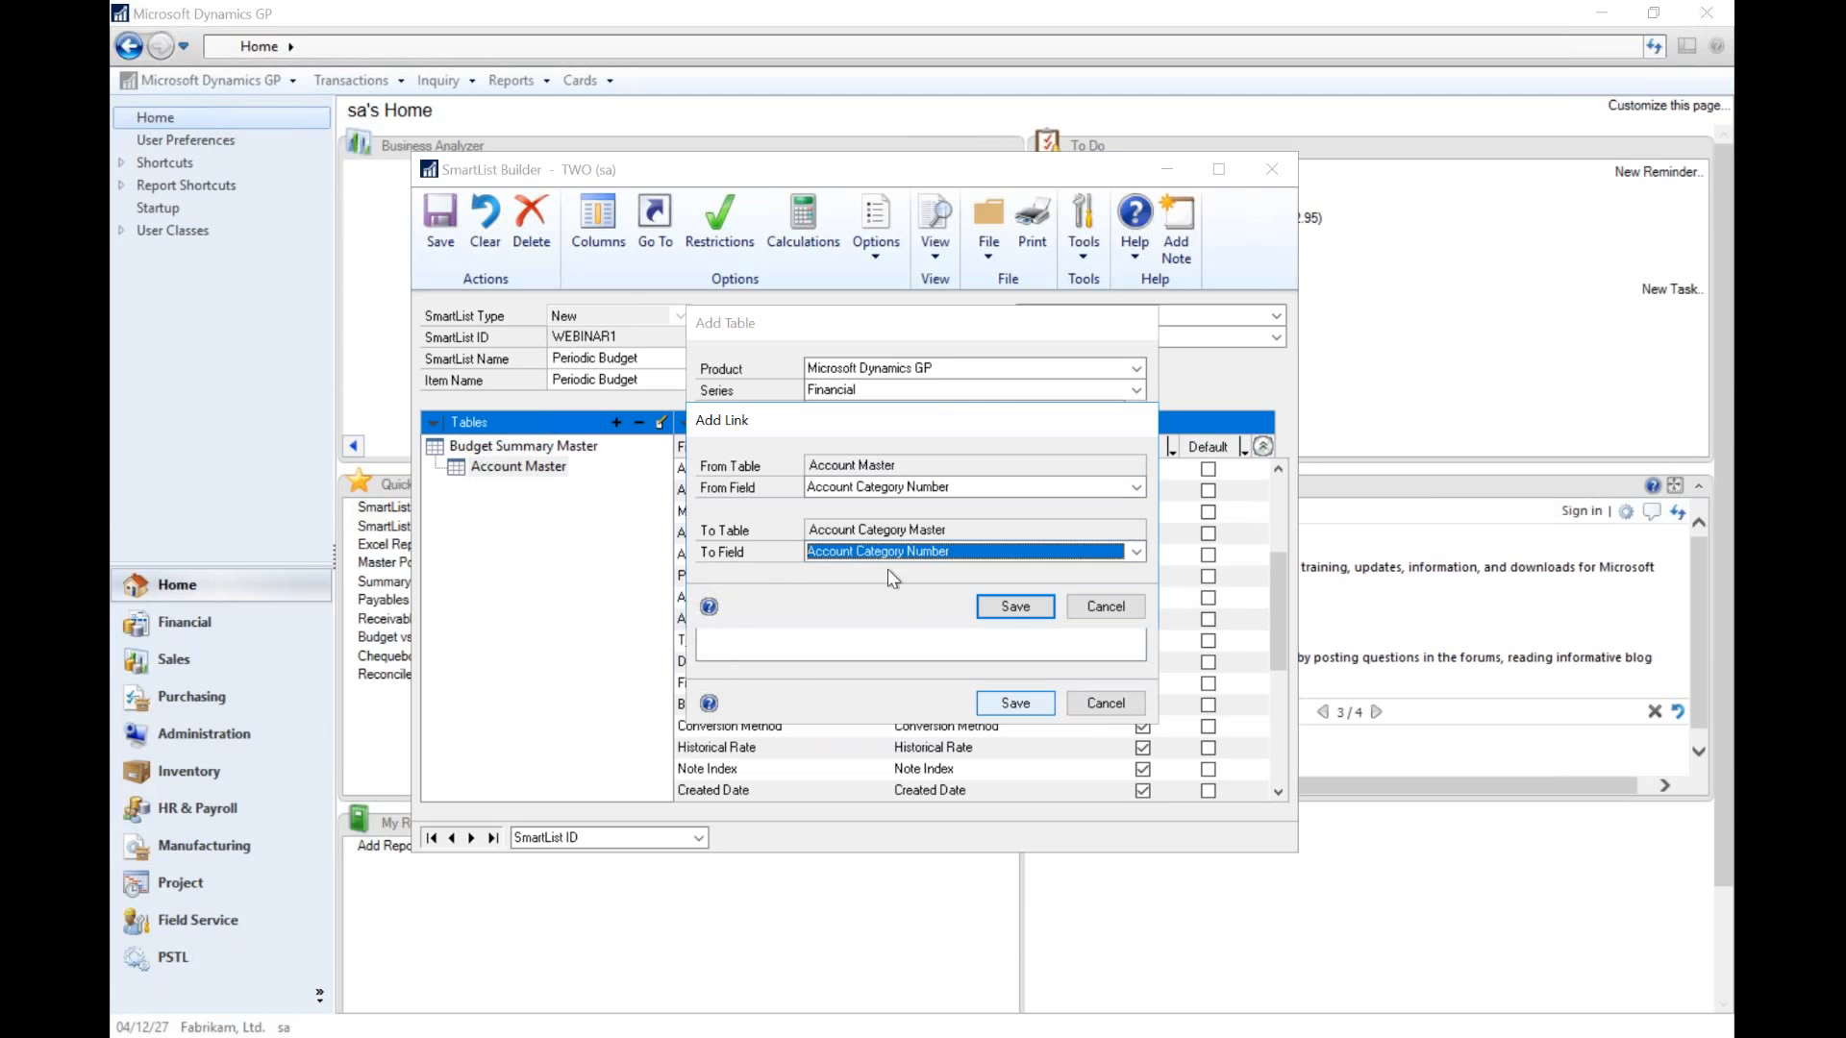
pyautogui.click(1019, 609)
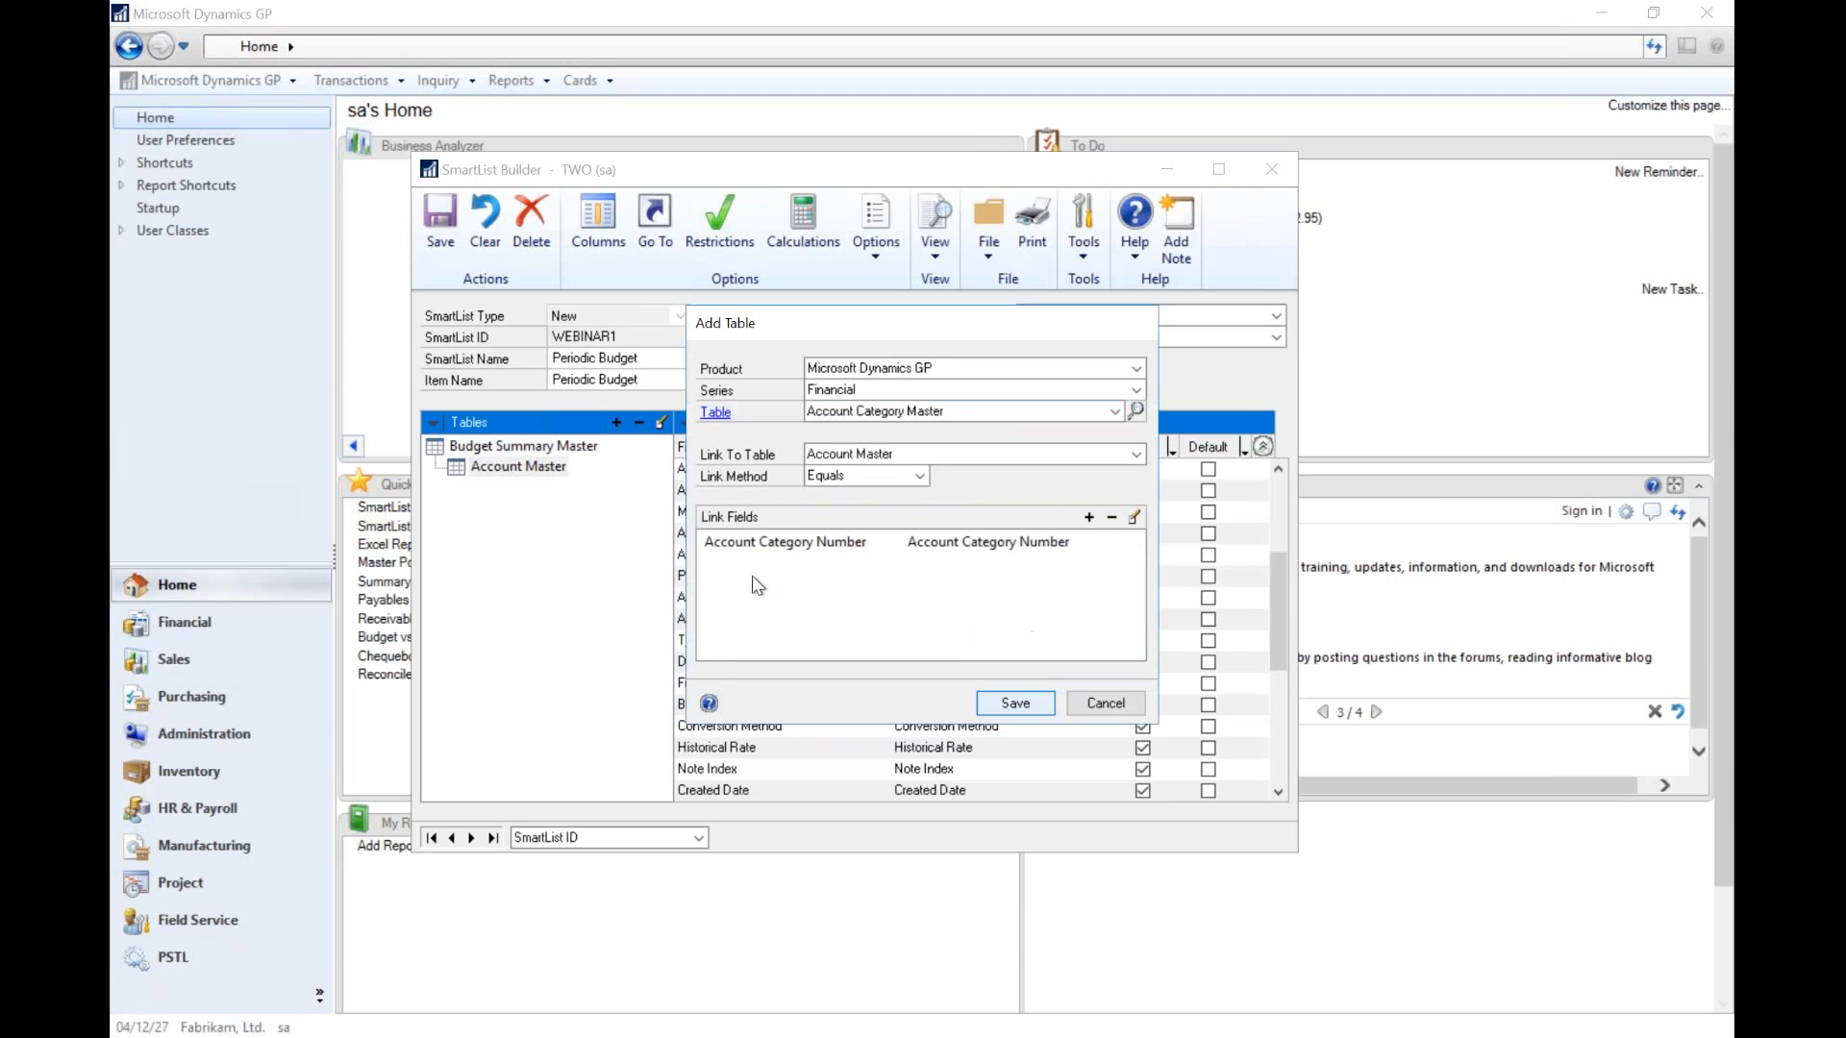
pyautogui.click(990, 701)
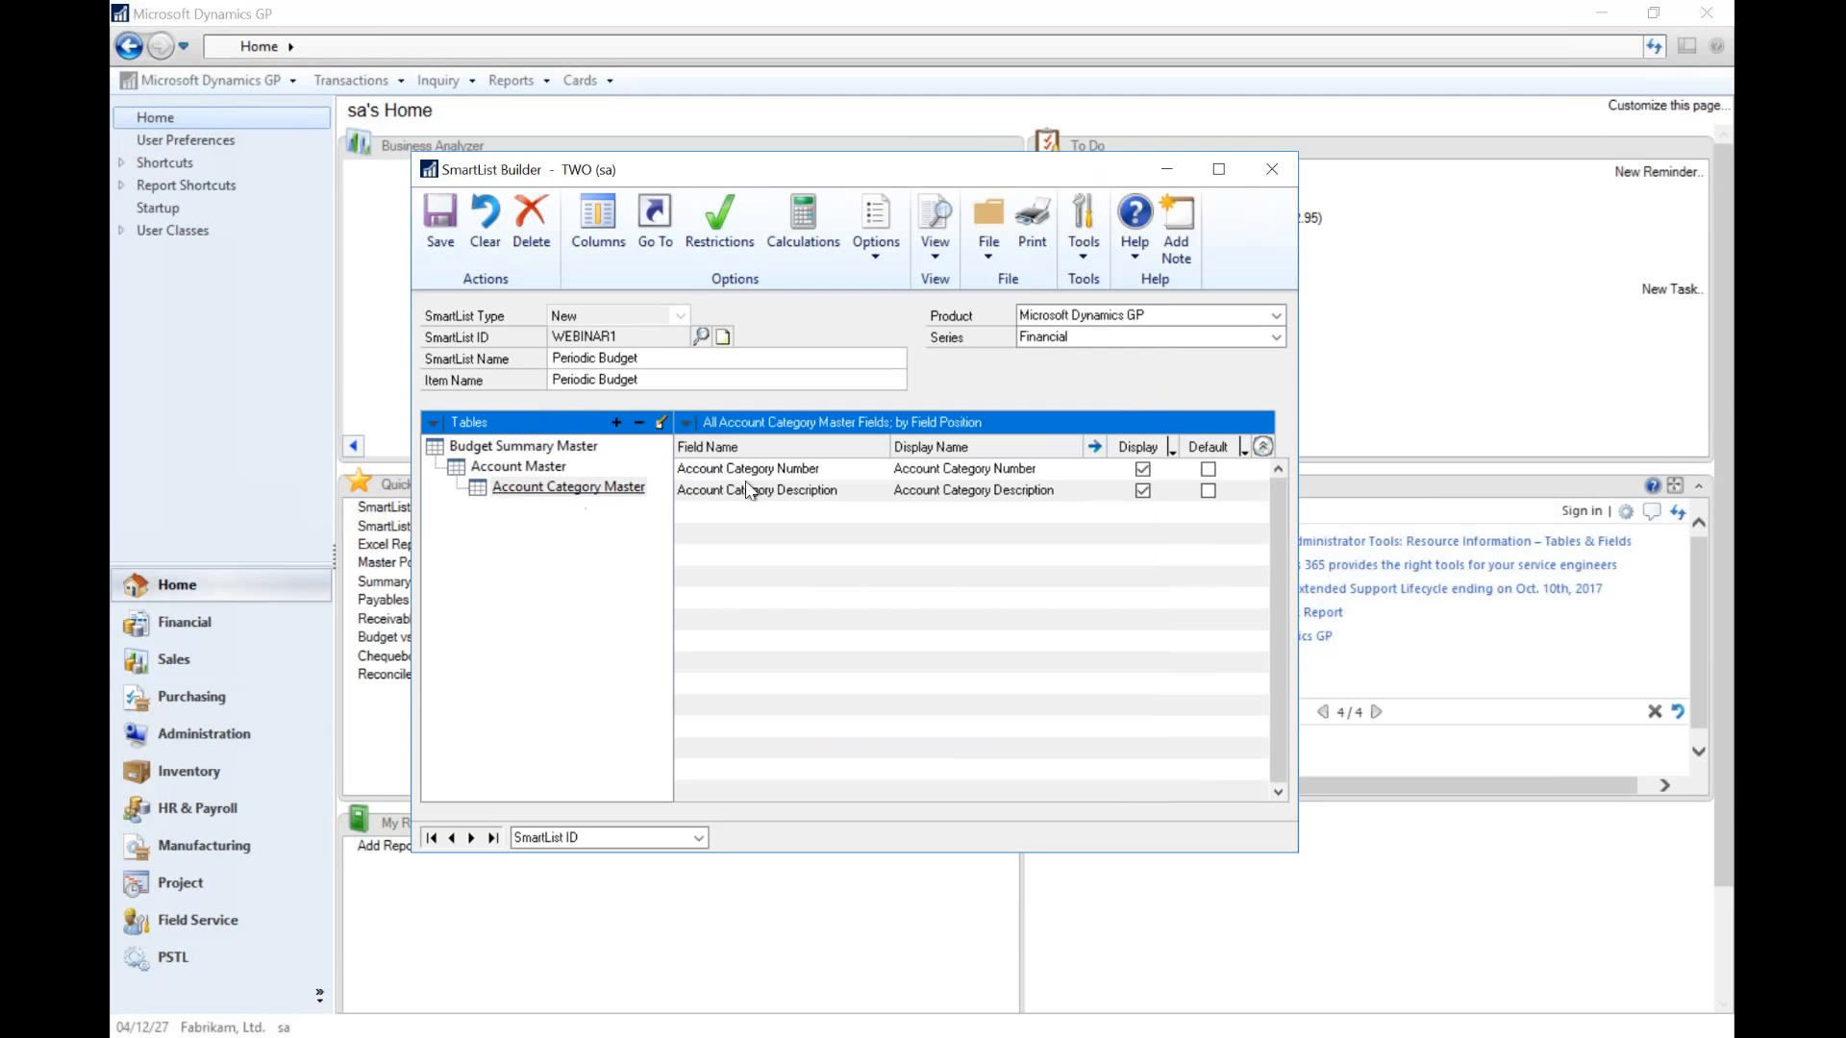
# - Mark Account Category Description as a default column and save the SmartList
pyautogui.click(1209, 491)
pyautogui.click(556, 446)
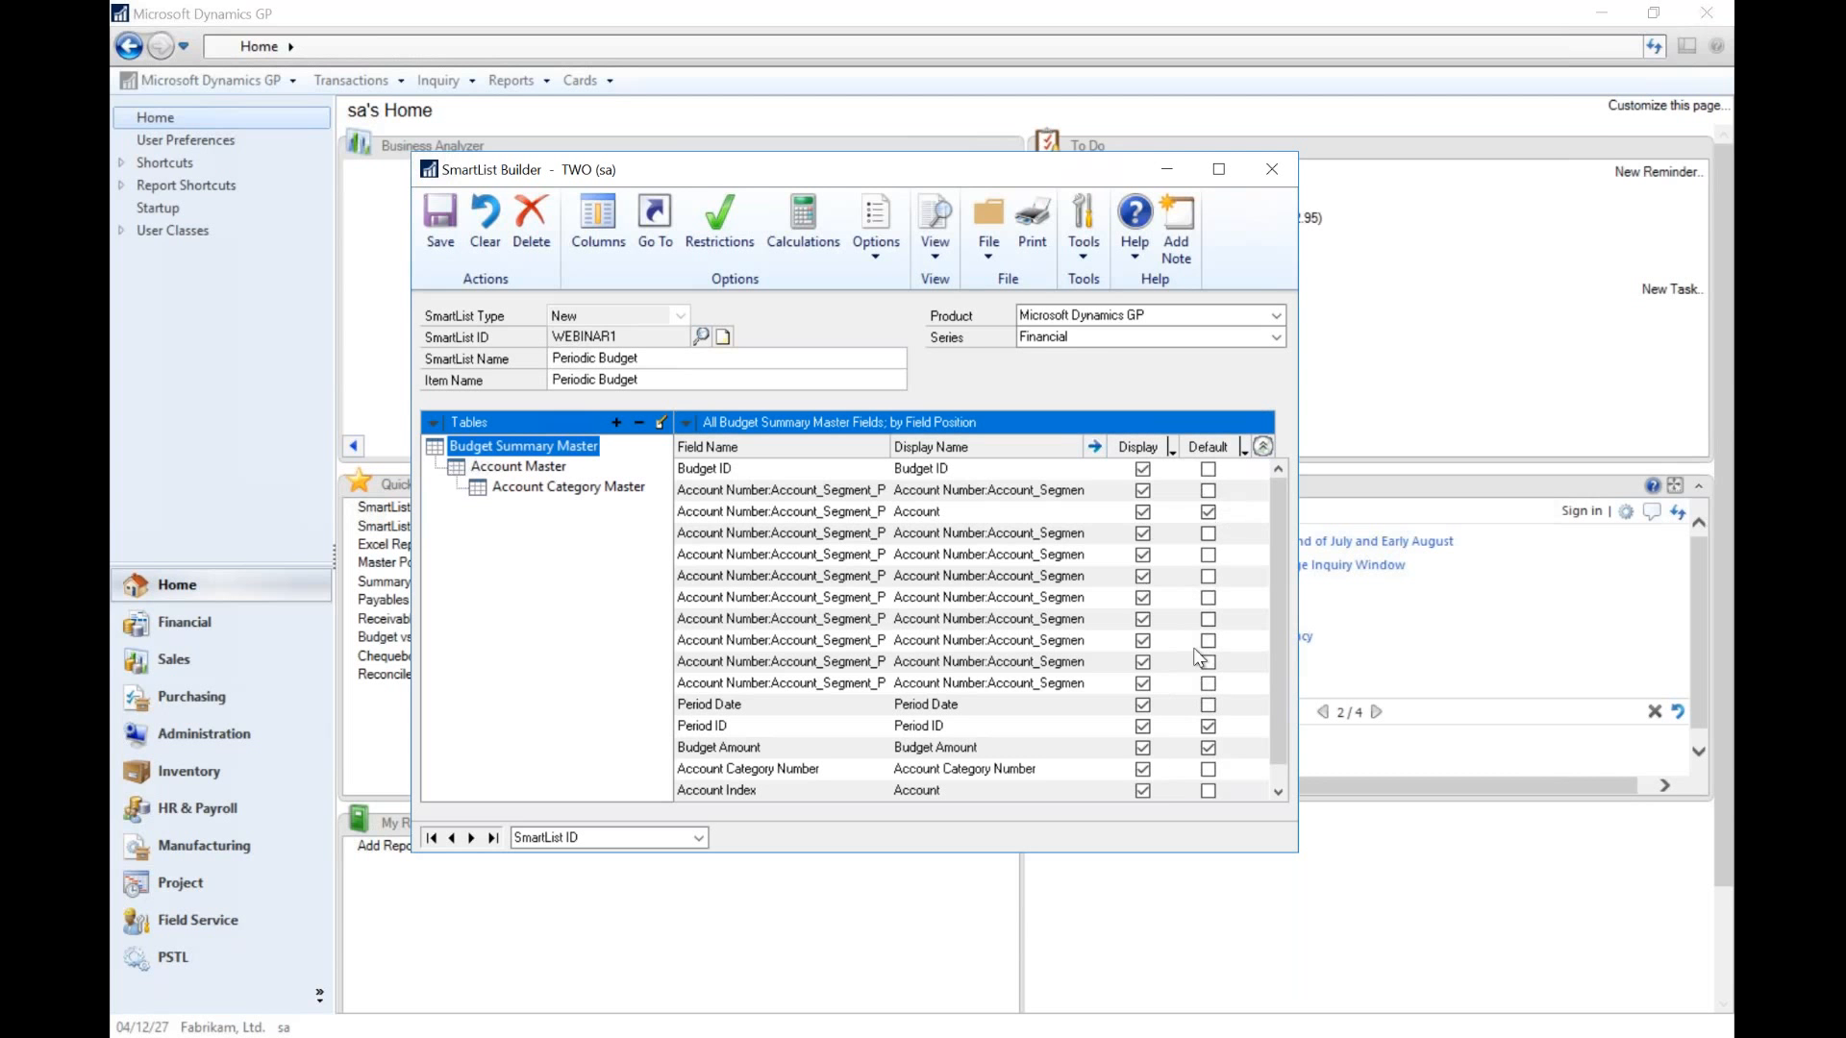
pyautogui.click(440, 242)
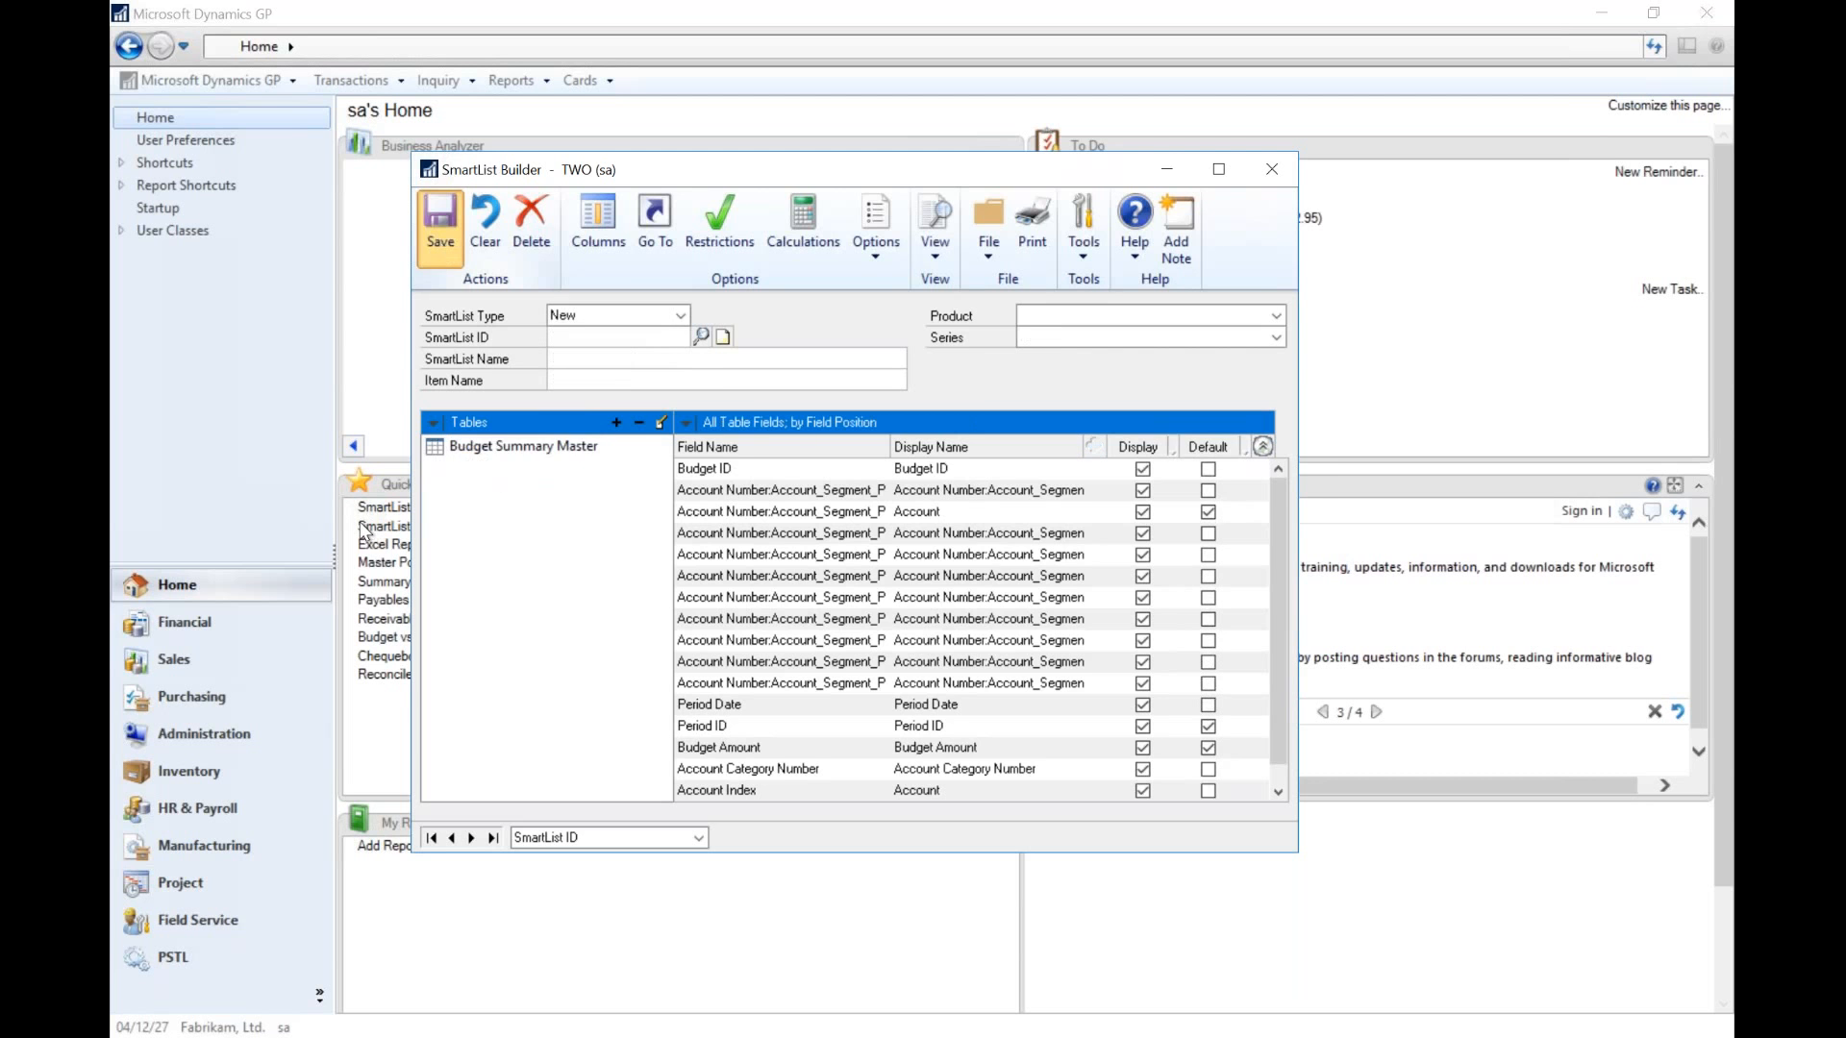
# - Open the Periodic Budget list under Financial in SmartList, examine its account, period and category rows, and return to the home page
pyautogui.click(361, 527)
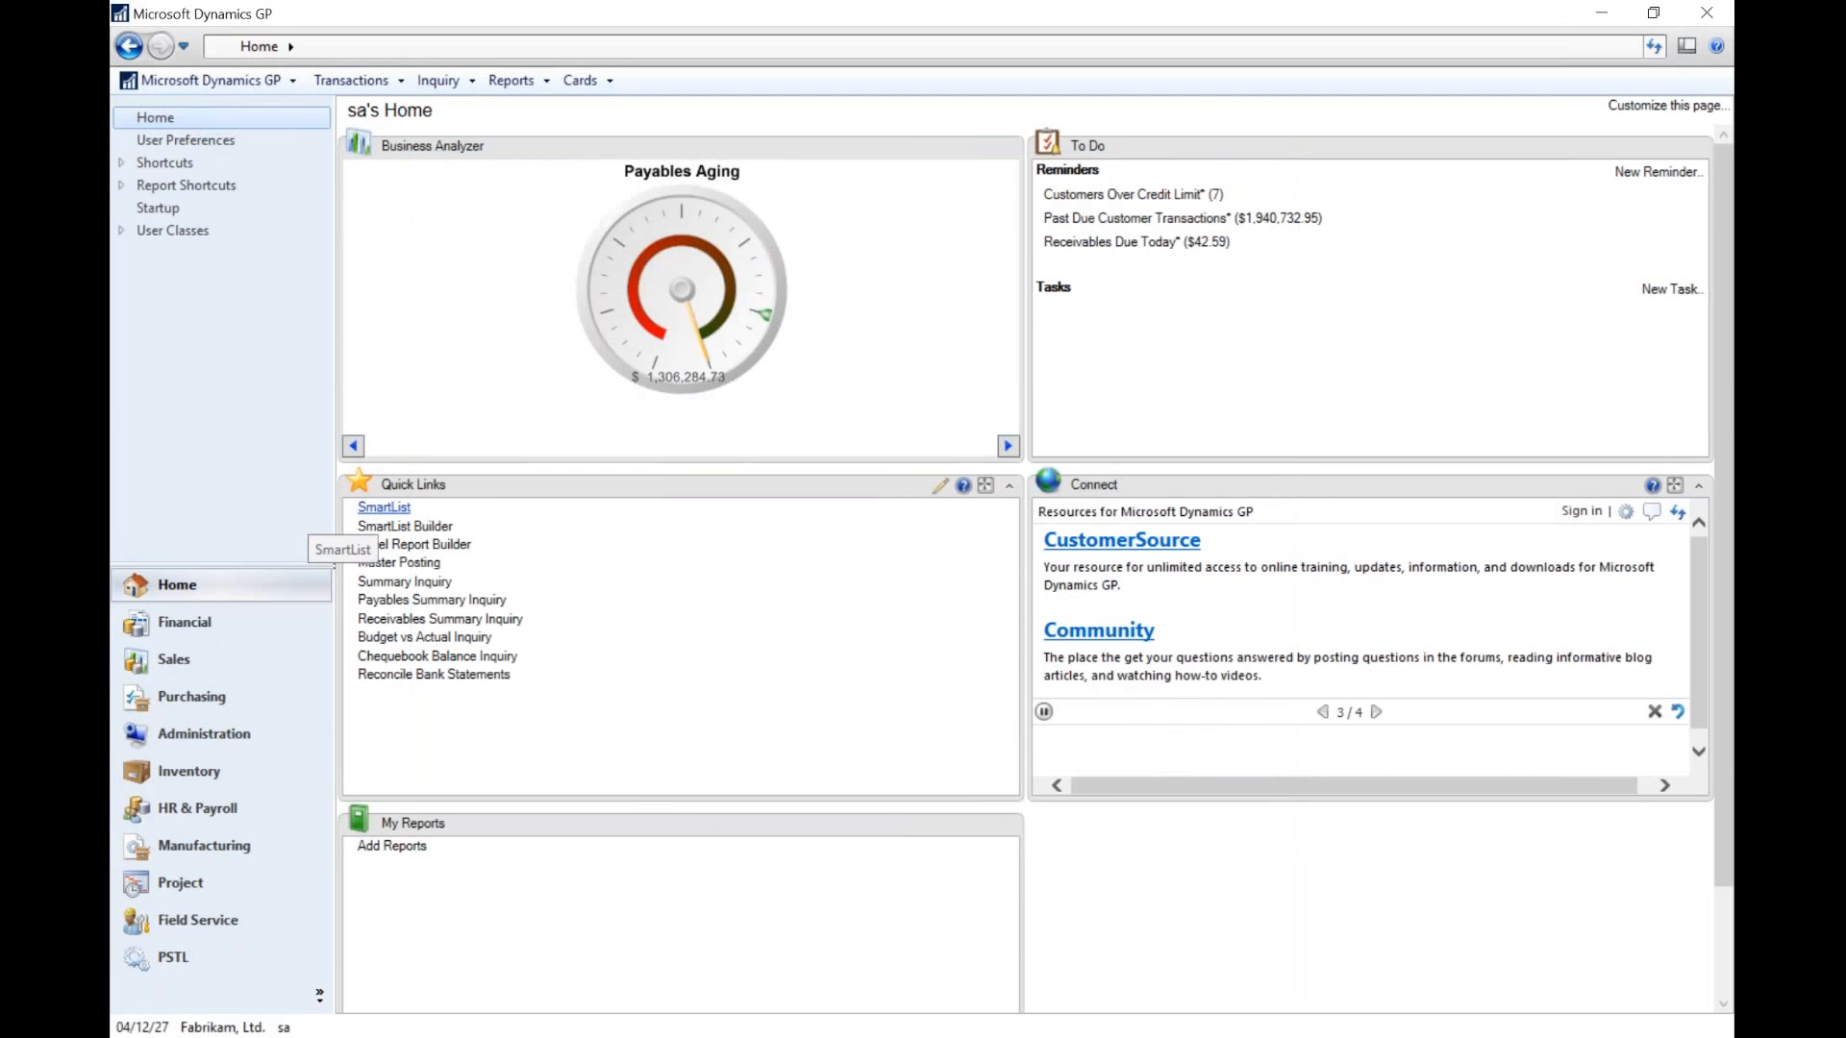
pyautogui.click(877, 599)
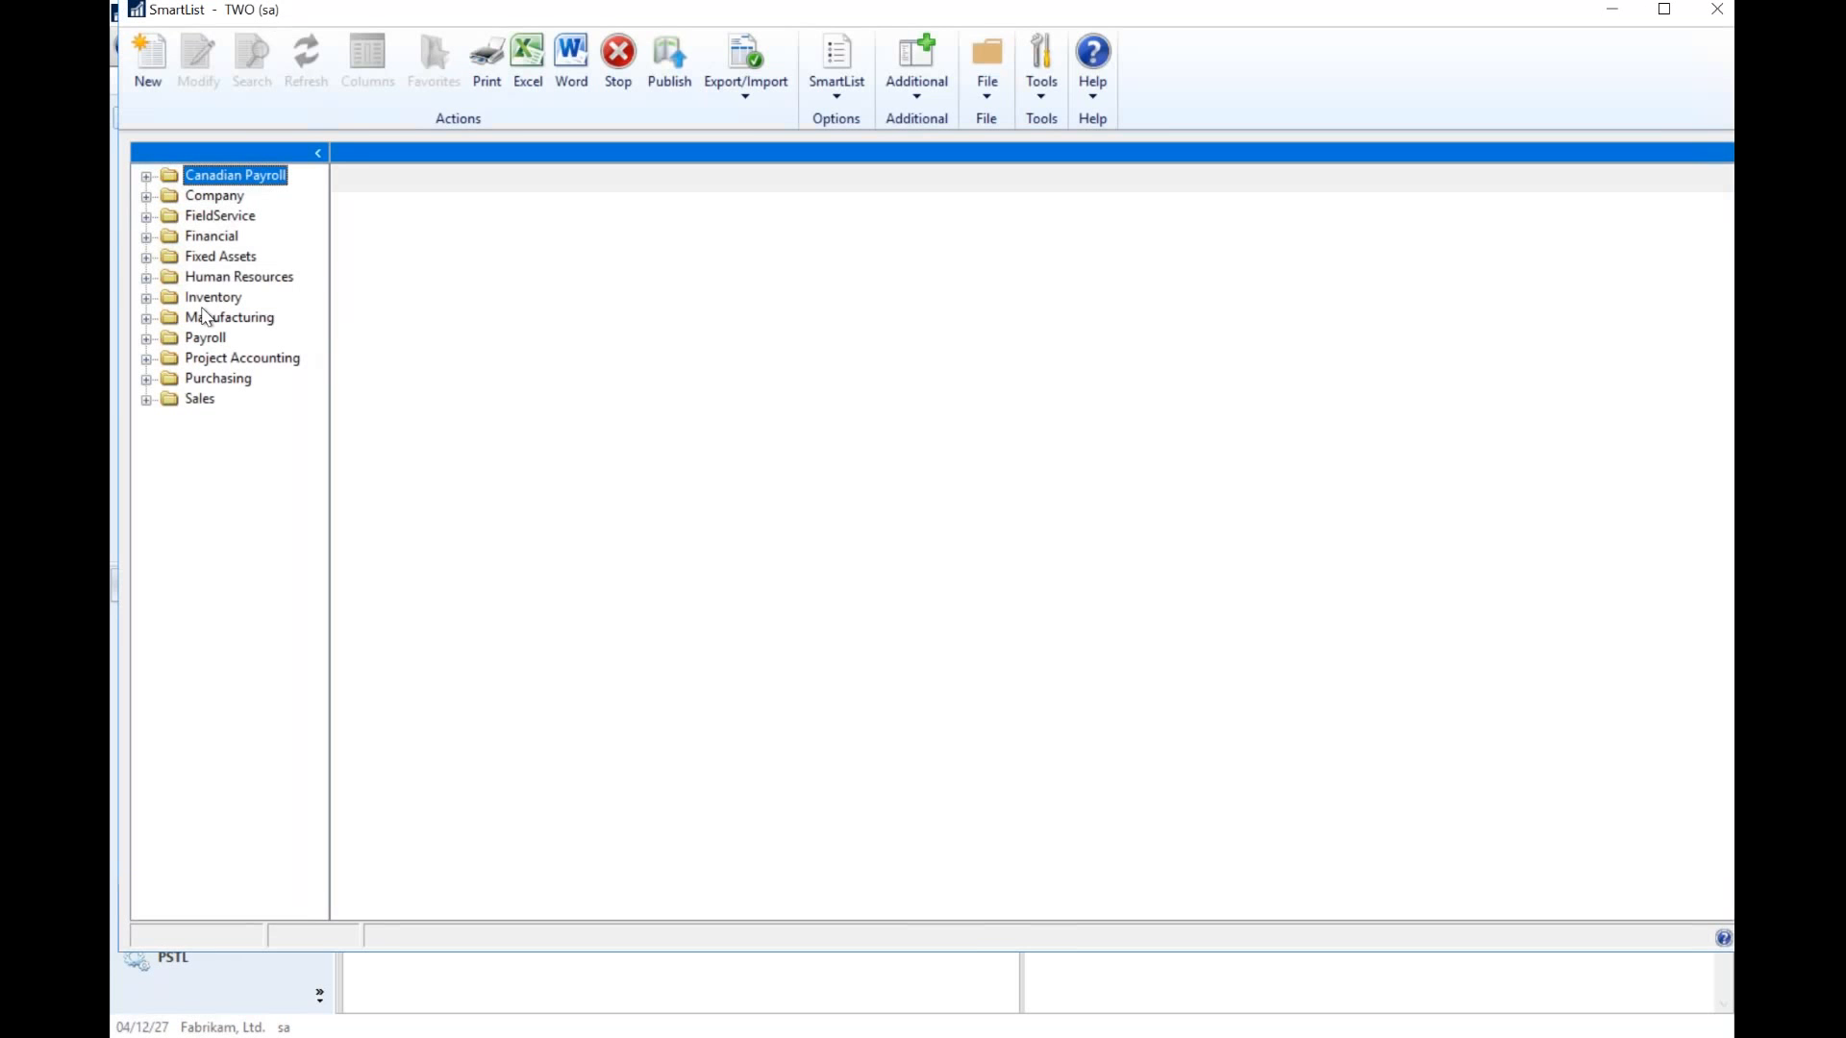
pyautogui.click(146, 236)
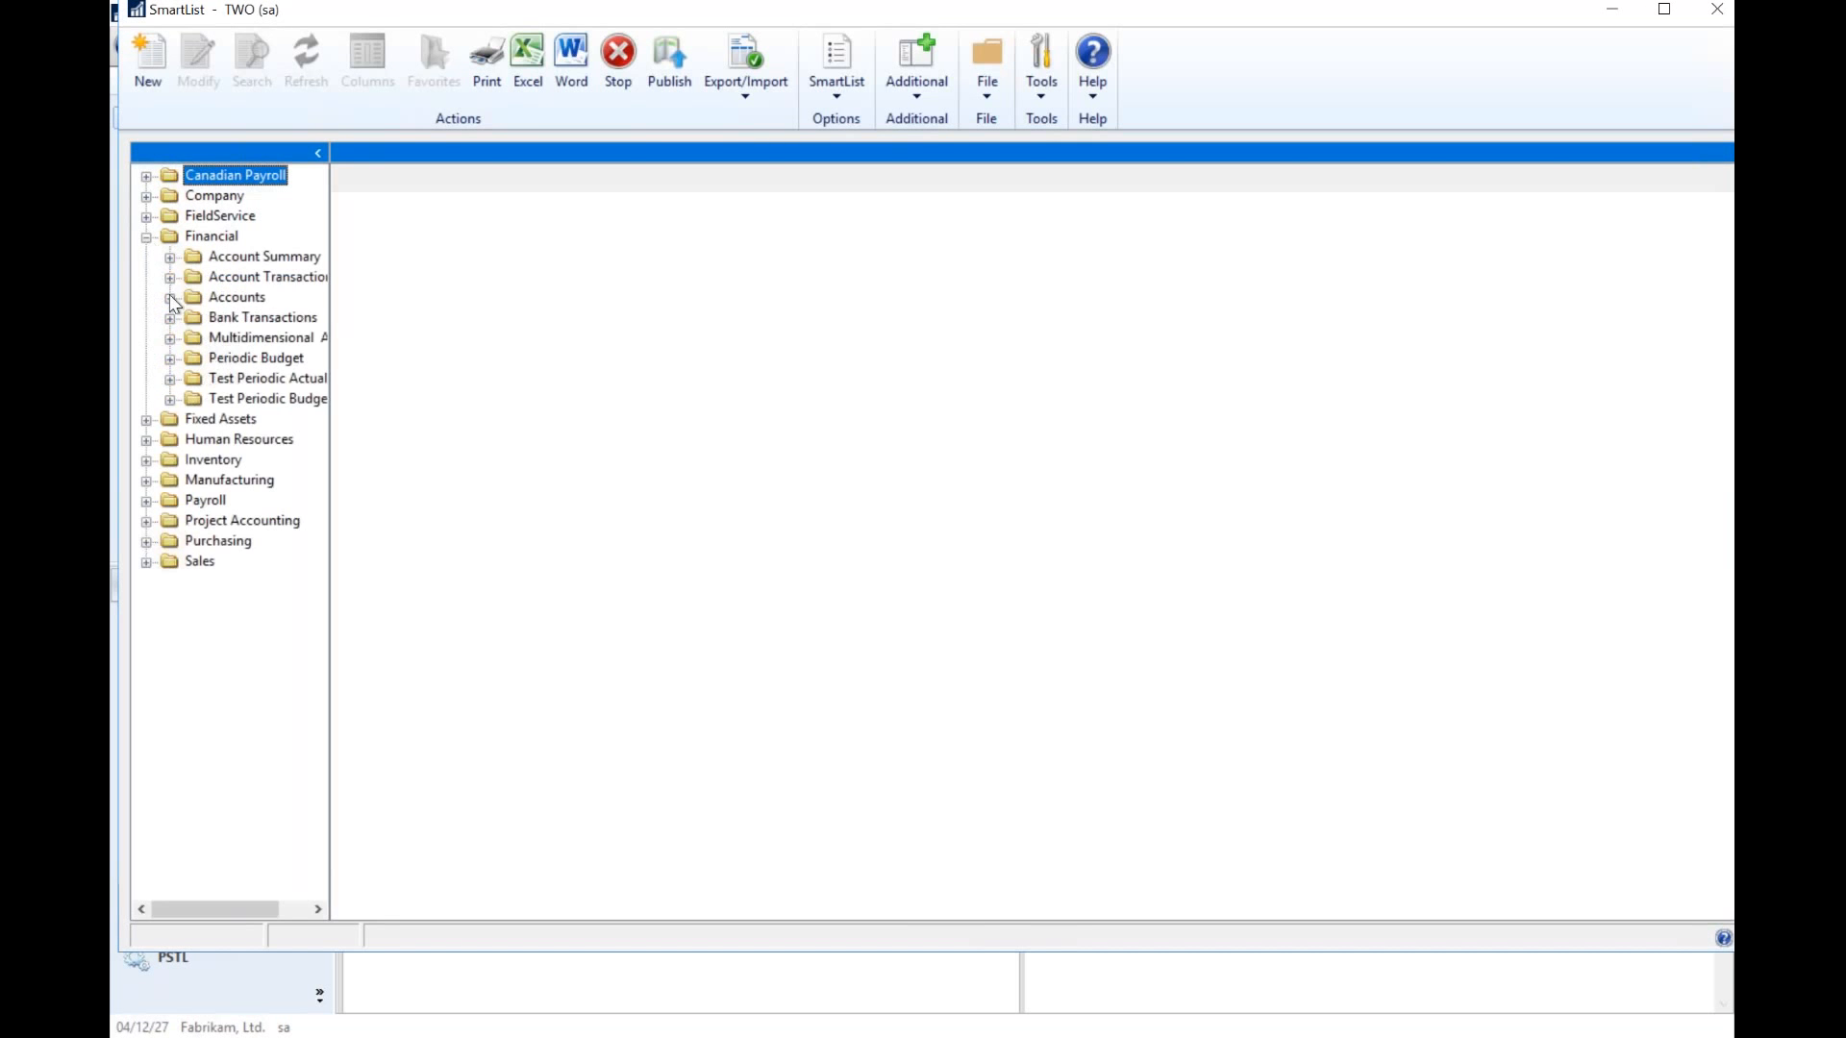
pyautogui.click(255, 357)
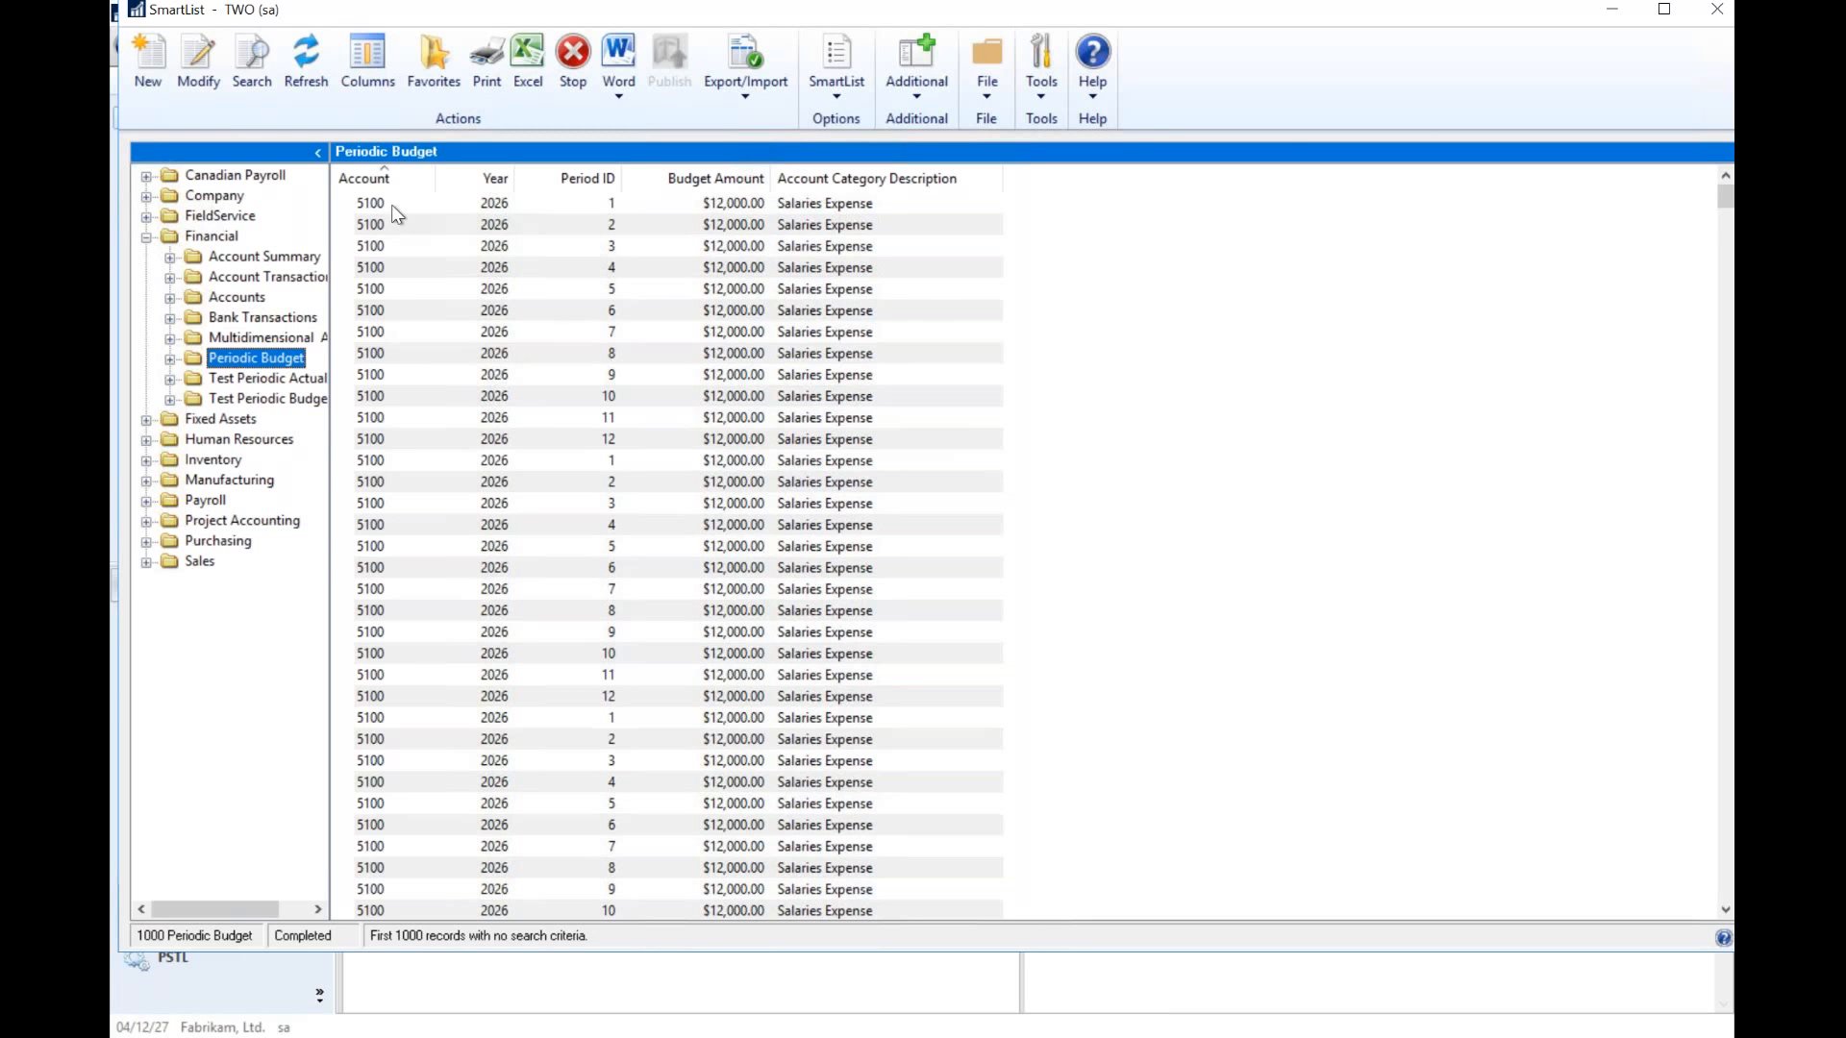
pyautogui.click(395, 454)
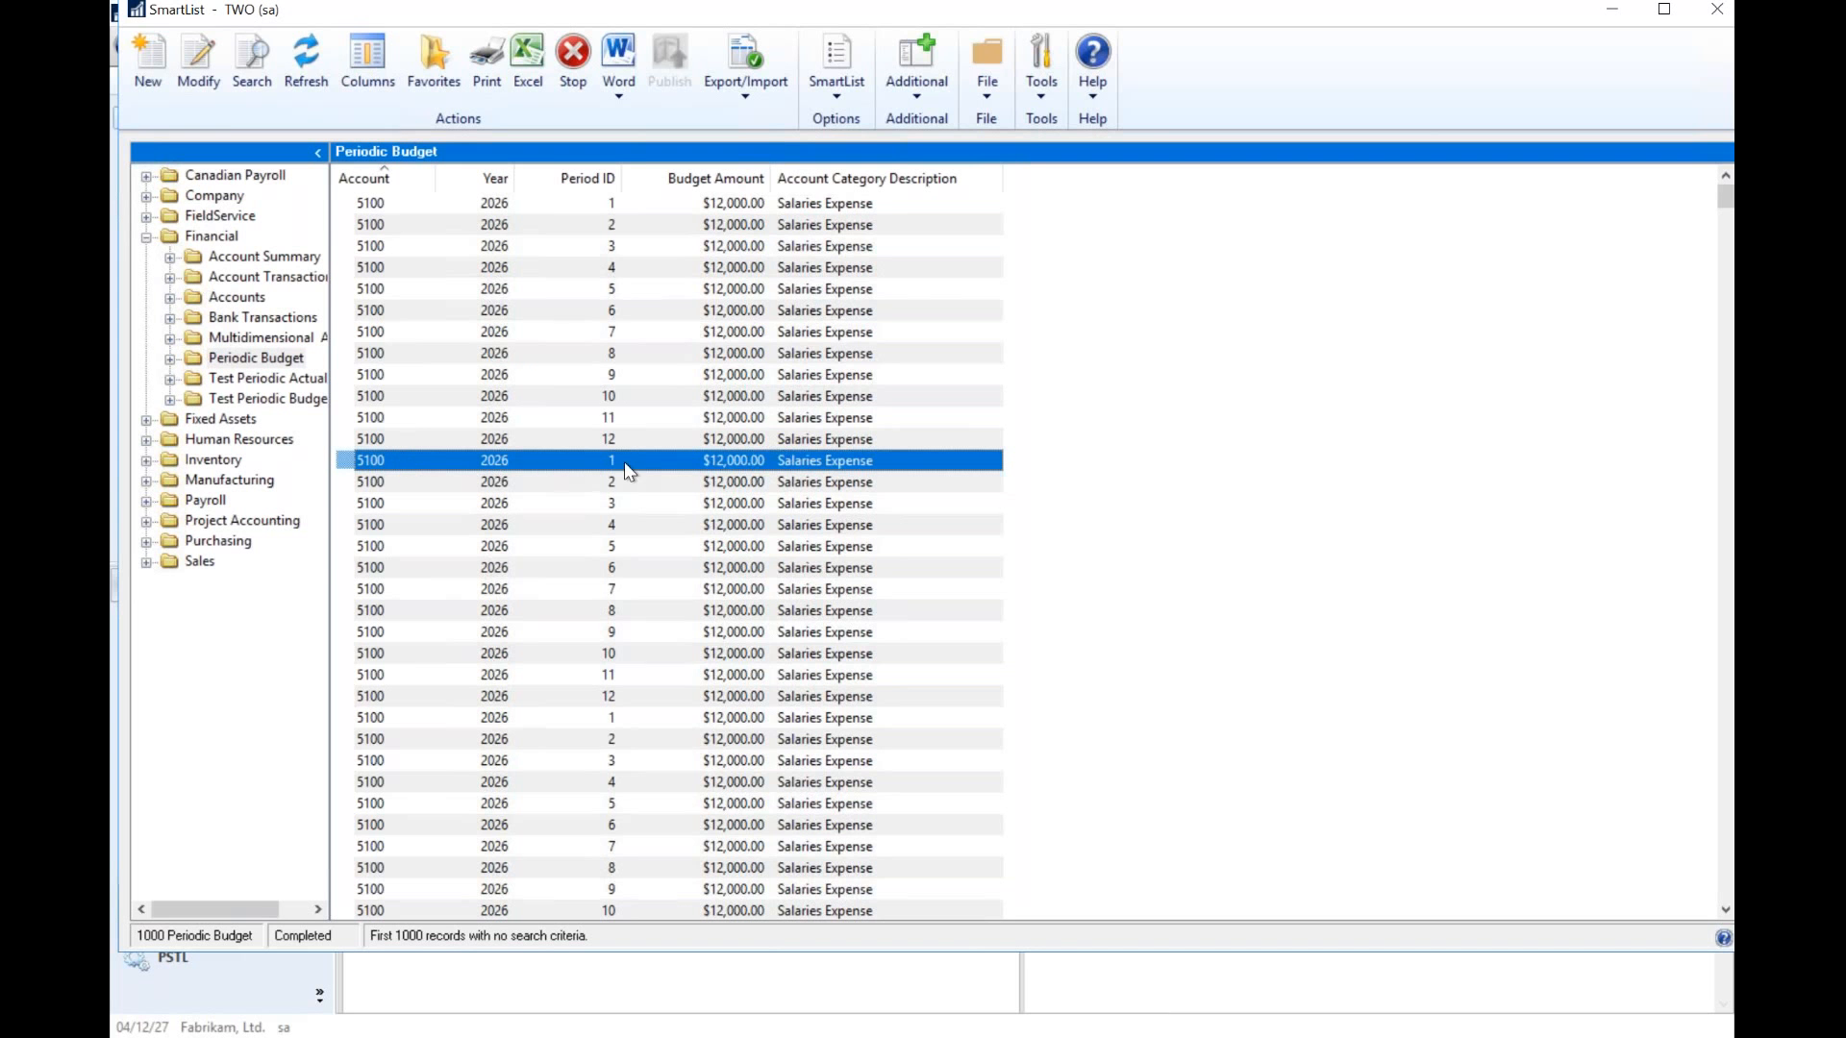
pyautogui.click(429, 204)
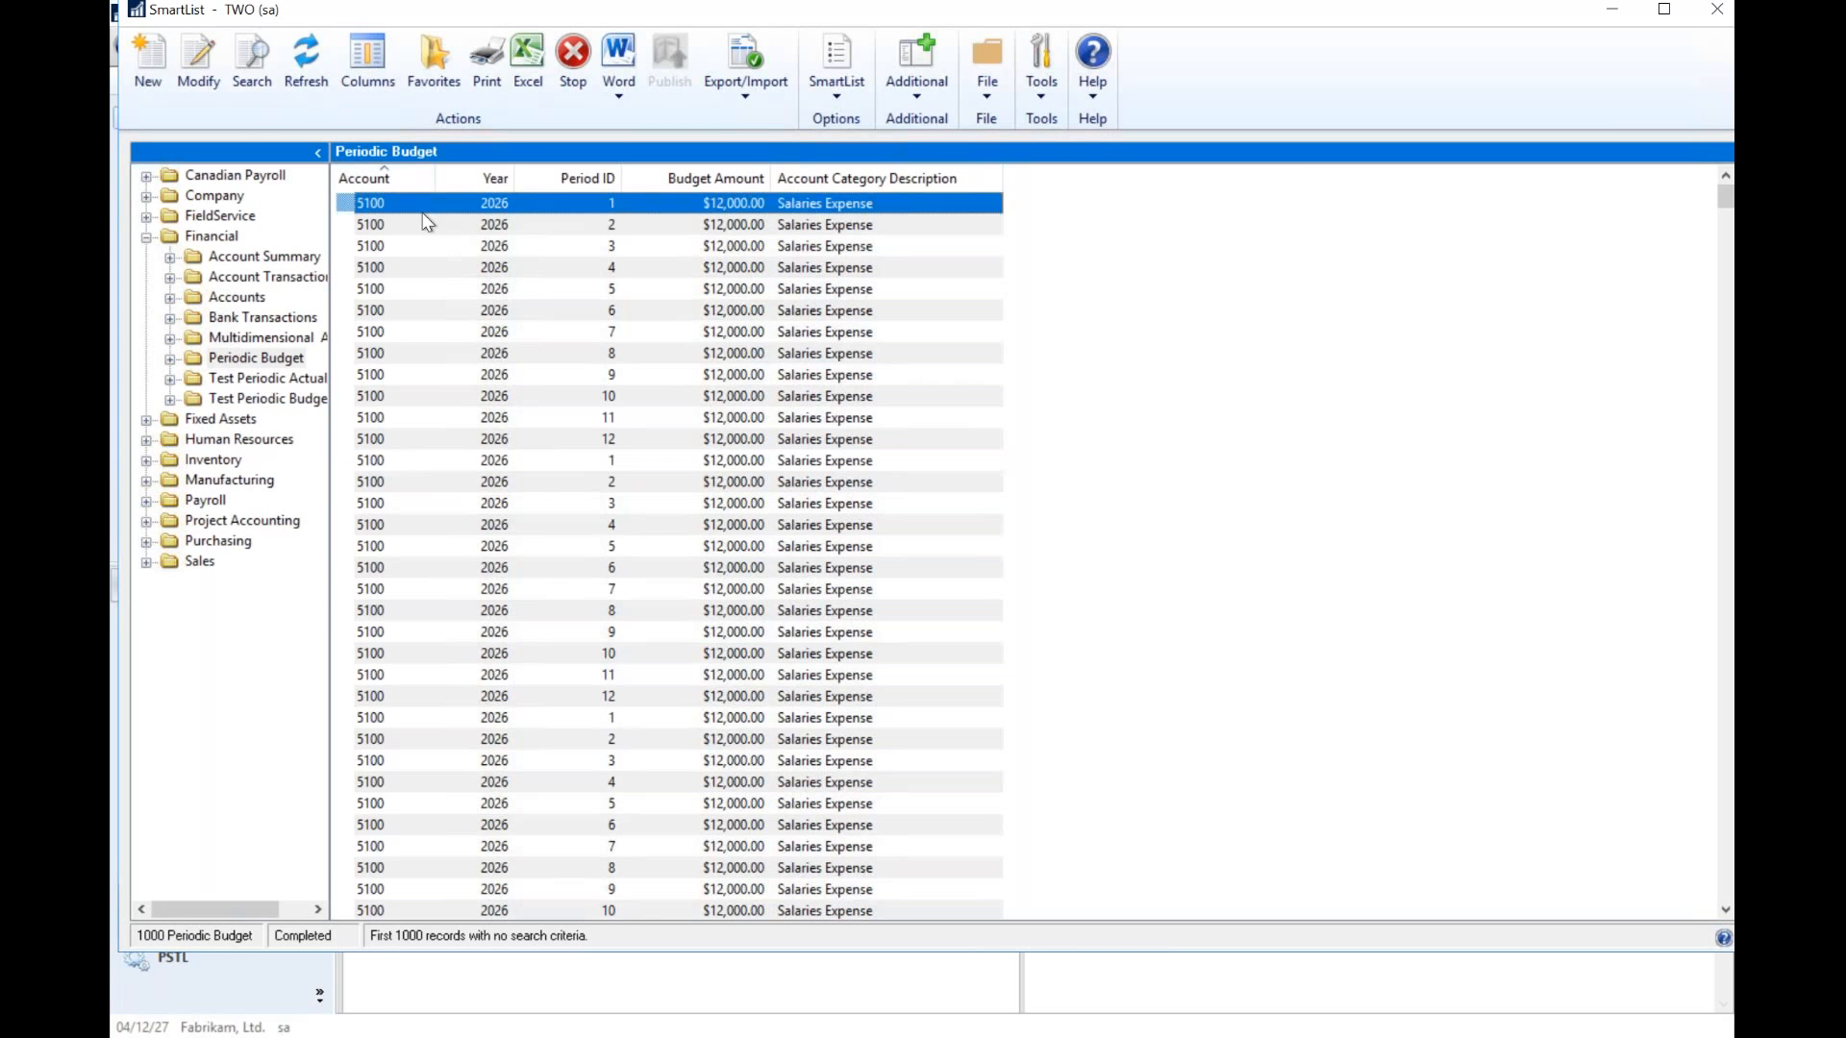
pyautogui.click(419, 461)
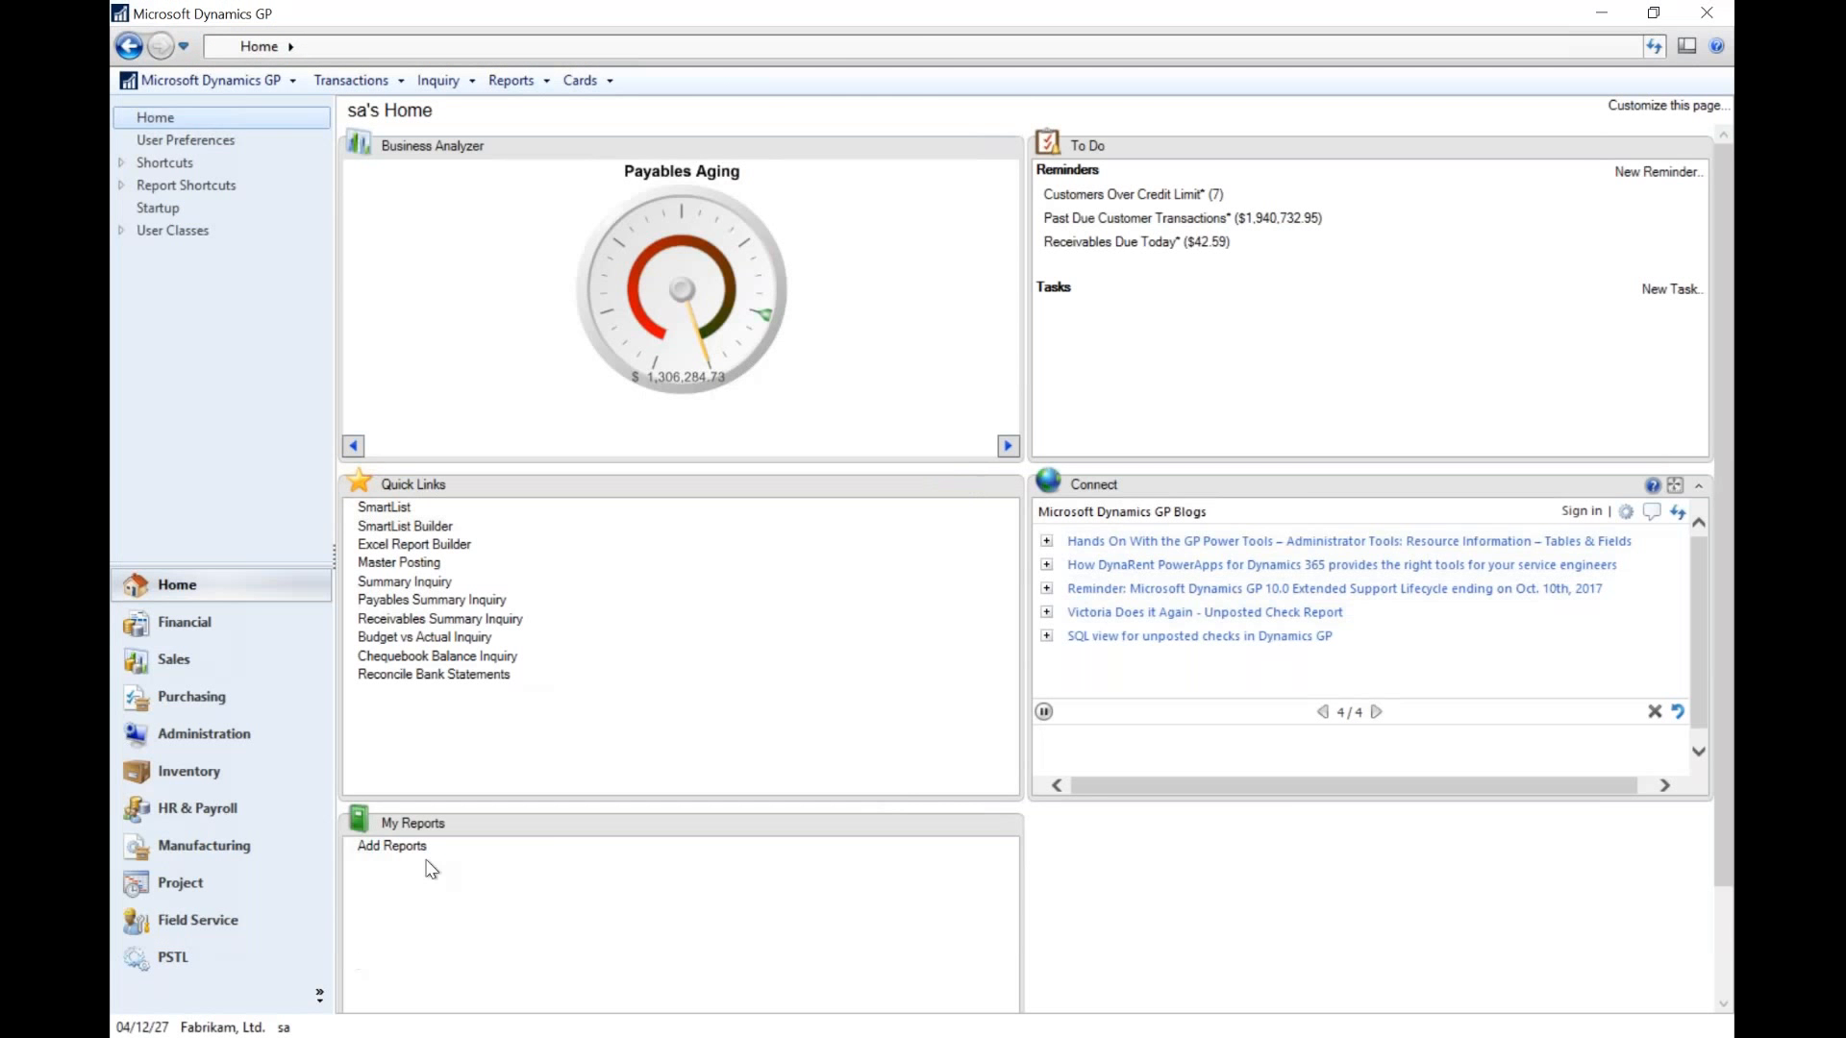
# - Reopen the WEBINAR1 Periodic Budget SmartList in SmartList Builder
pyautogui.click(432, 526)
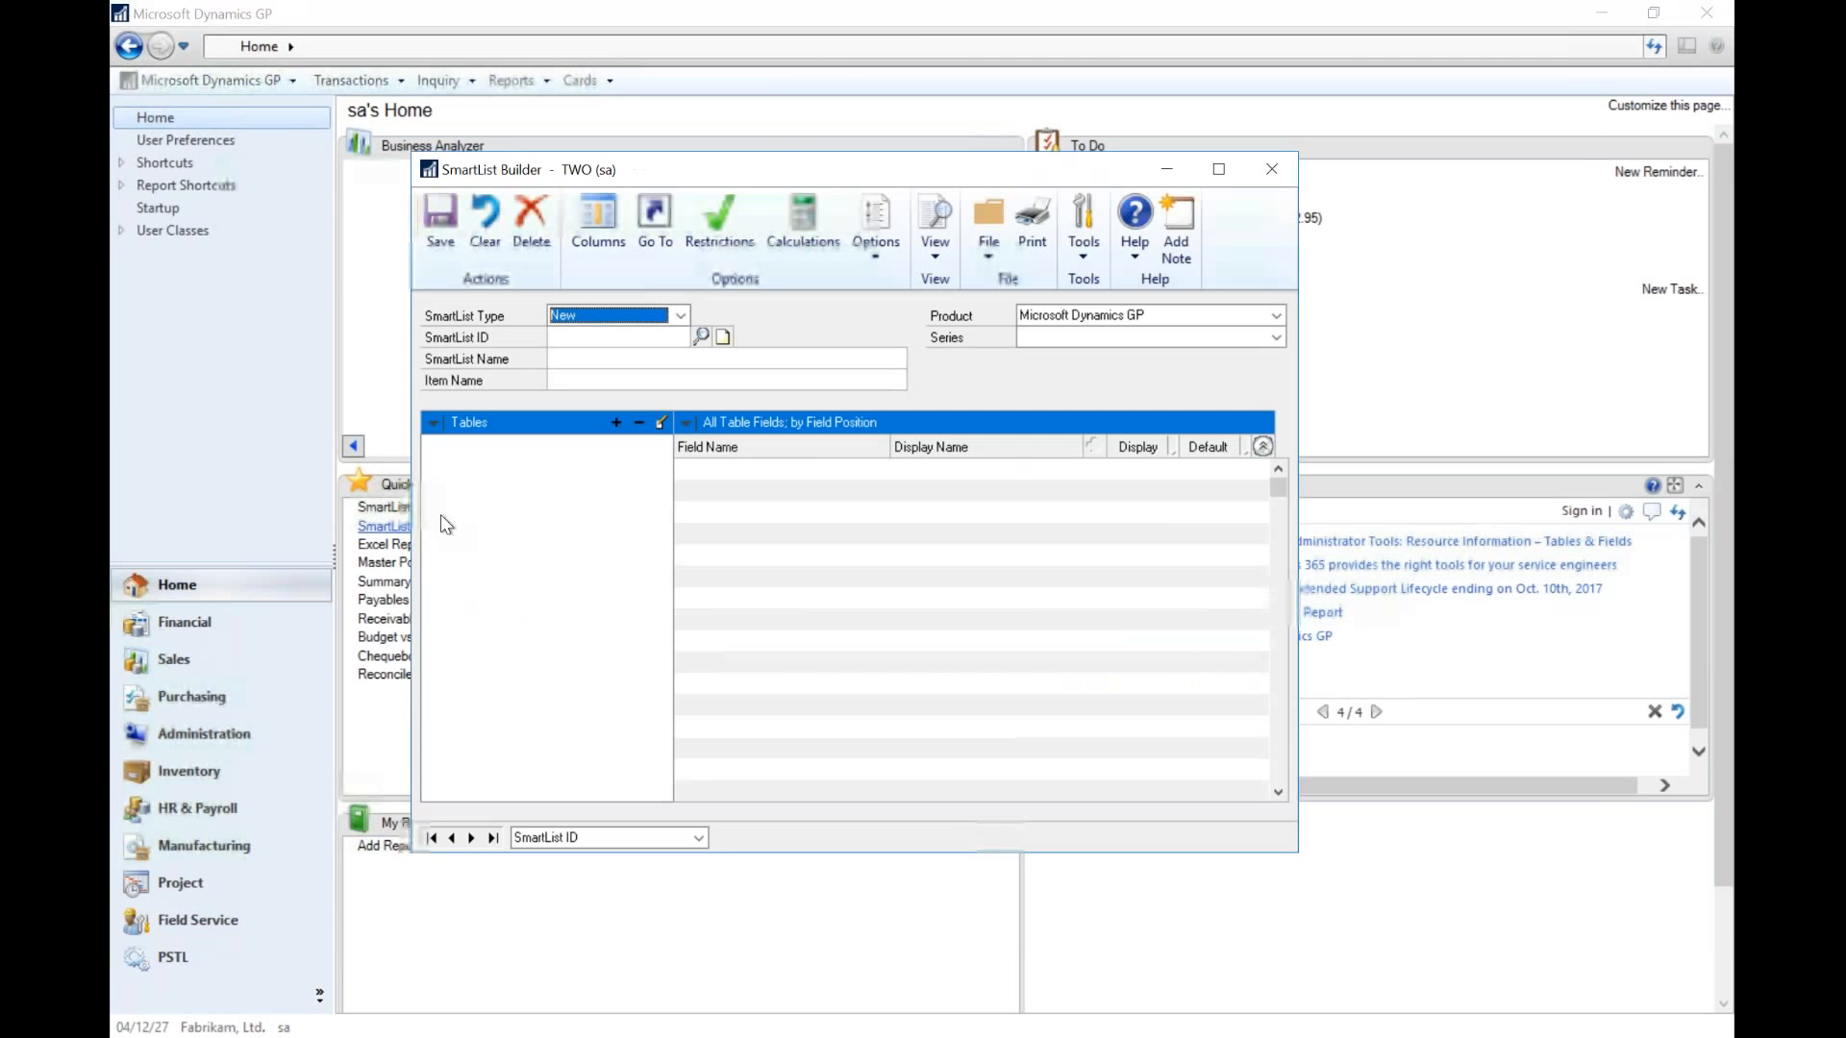
pyautogui.click(700, 337)
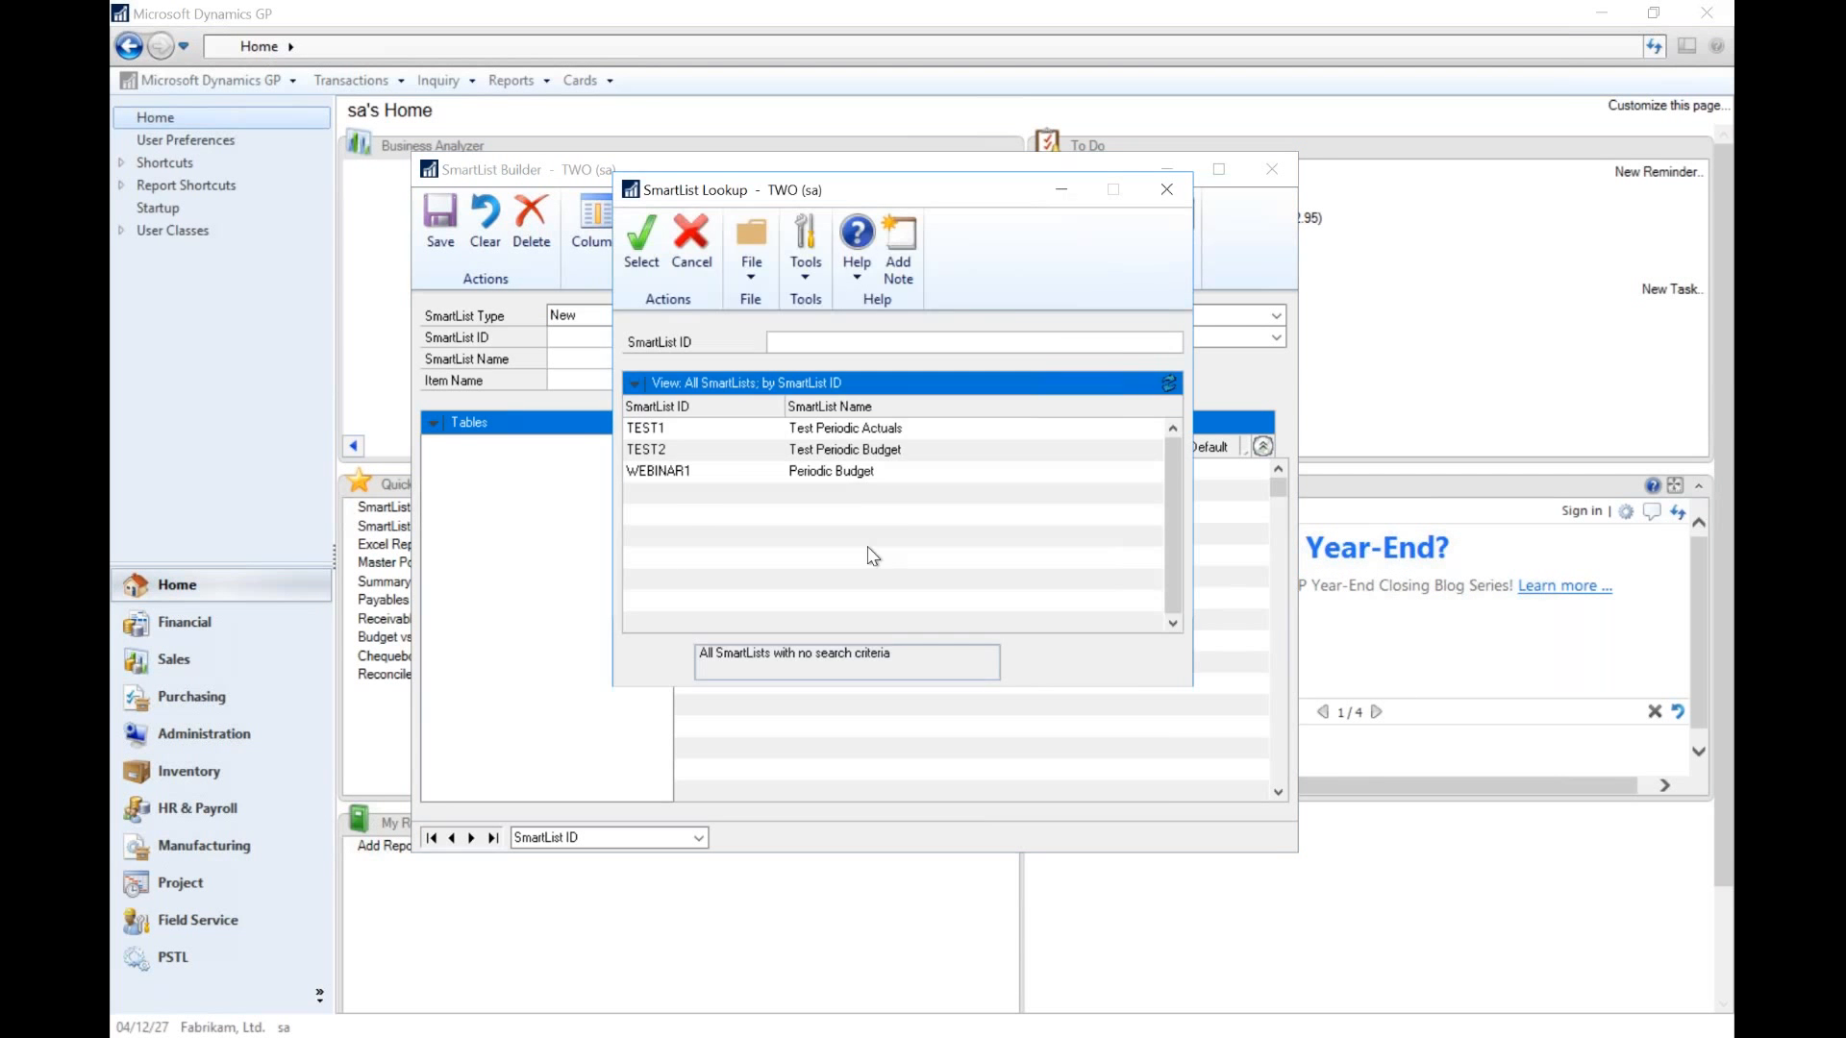
pyautogui.doubleClick(849, 565)
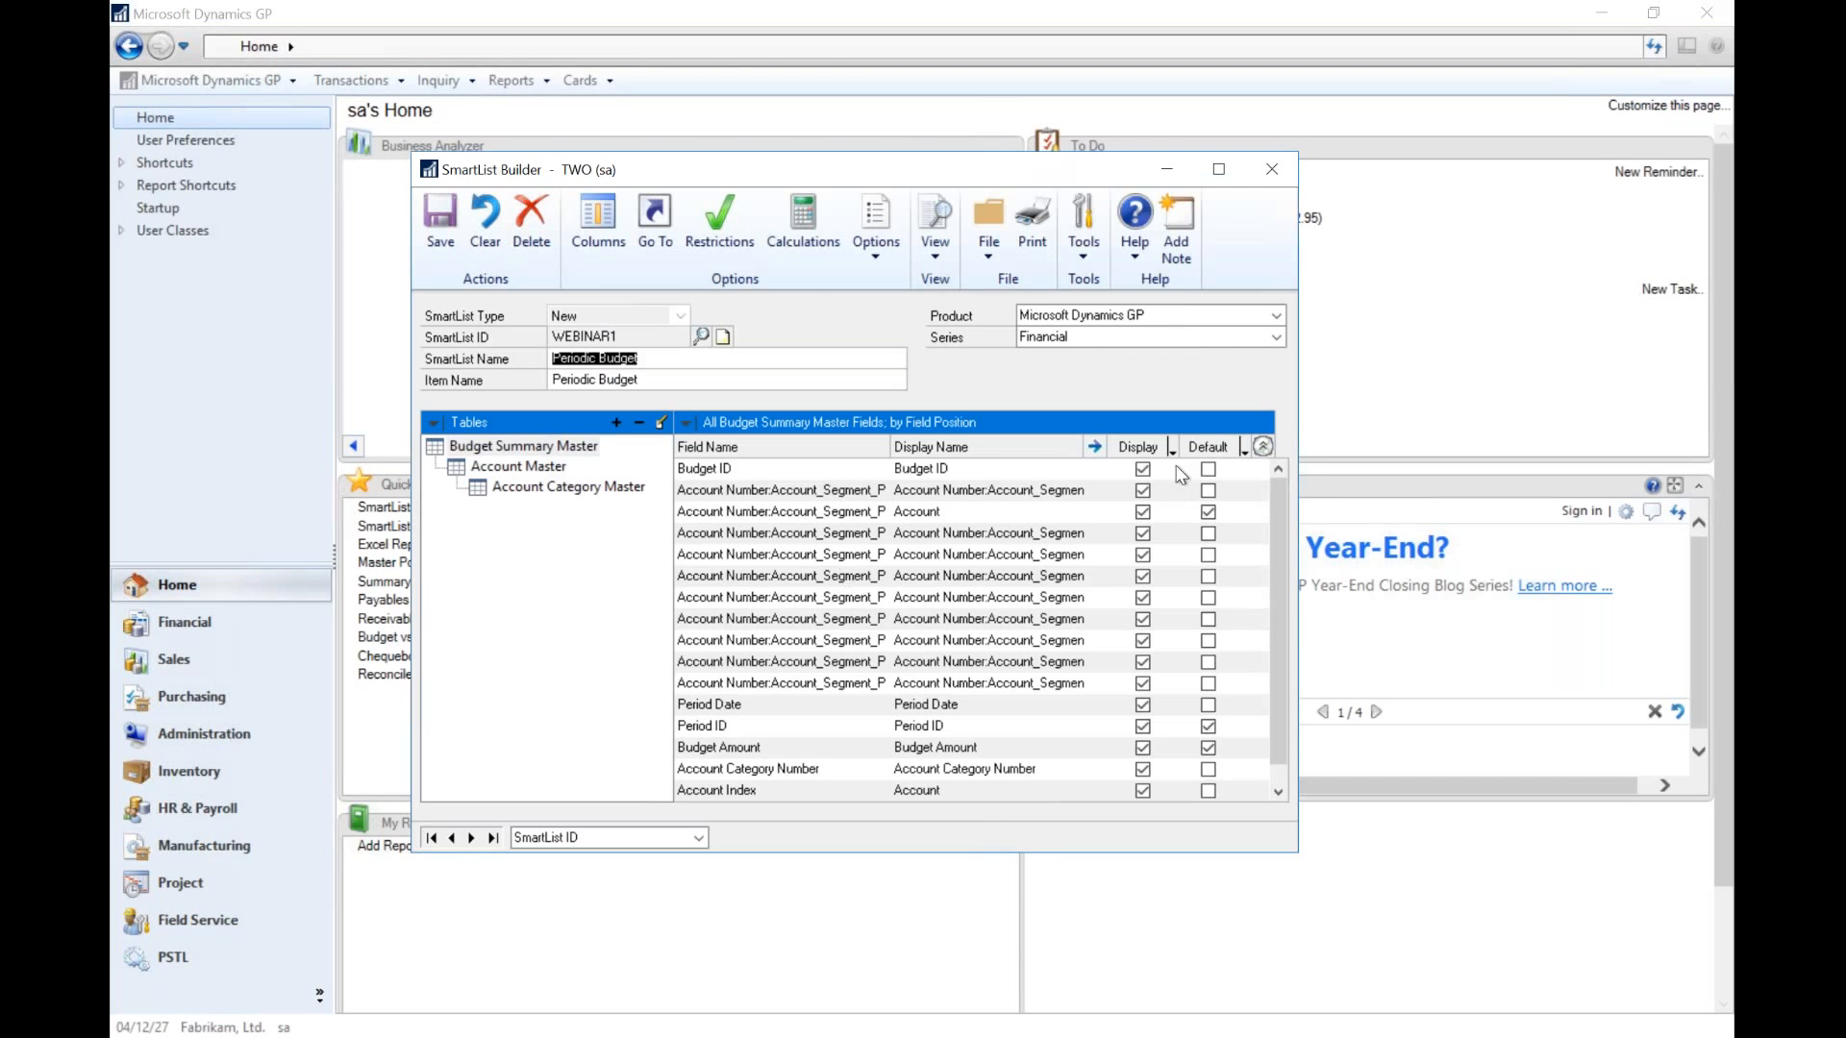
# - Unmark all display fields in Budget Summary Master, Account Category Master and Account Master
pyautogui.click(1172, 448)
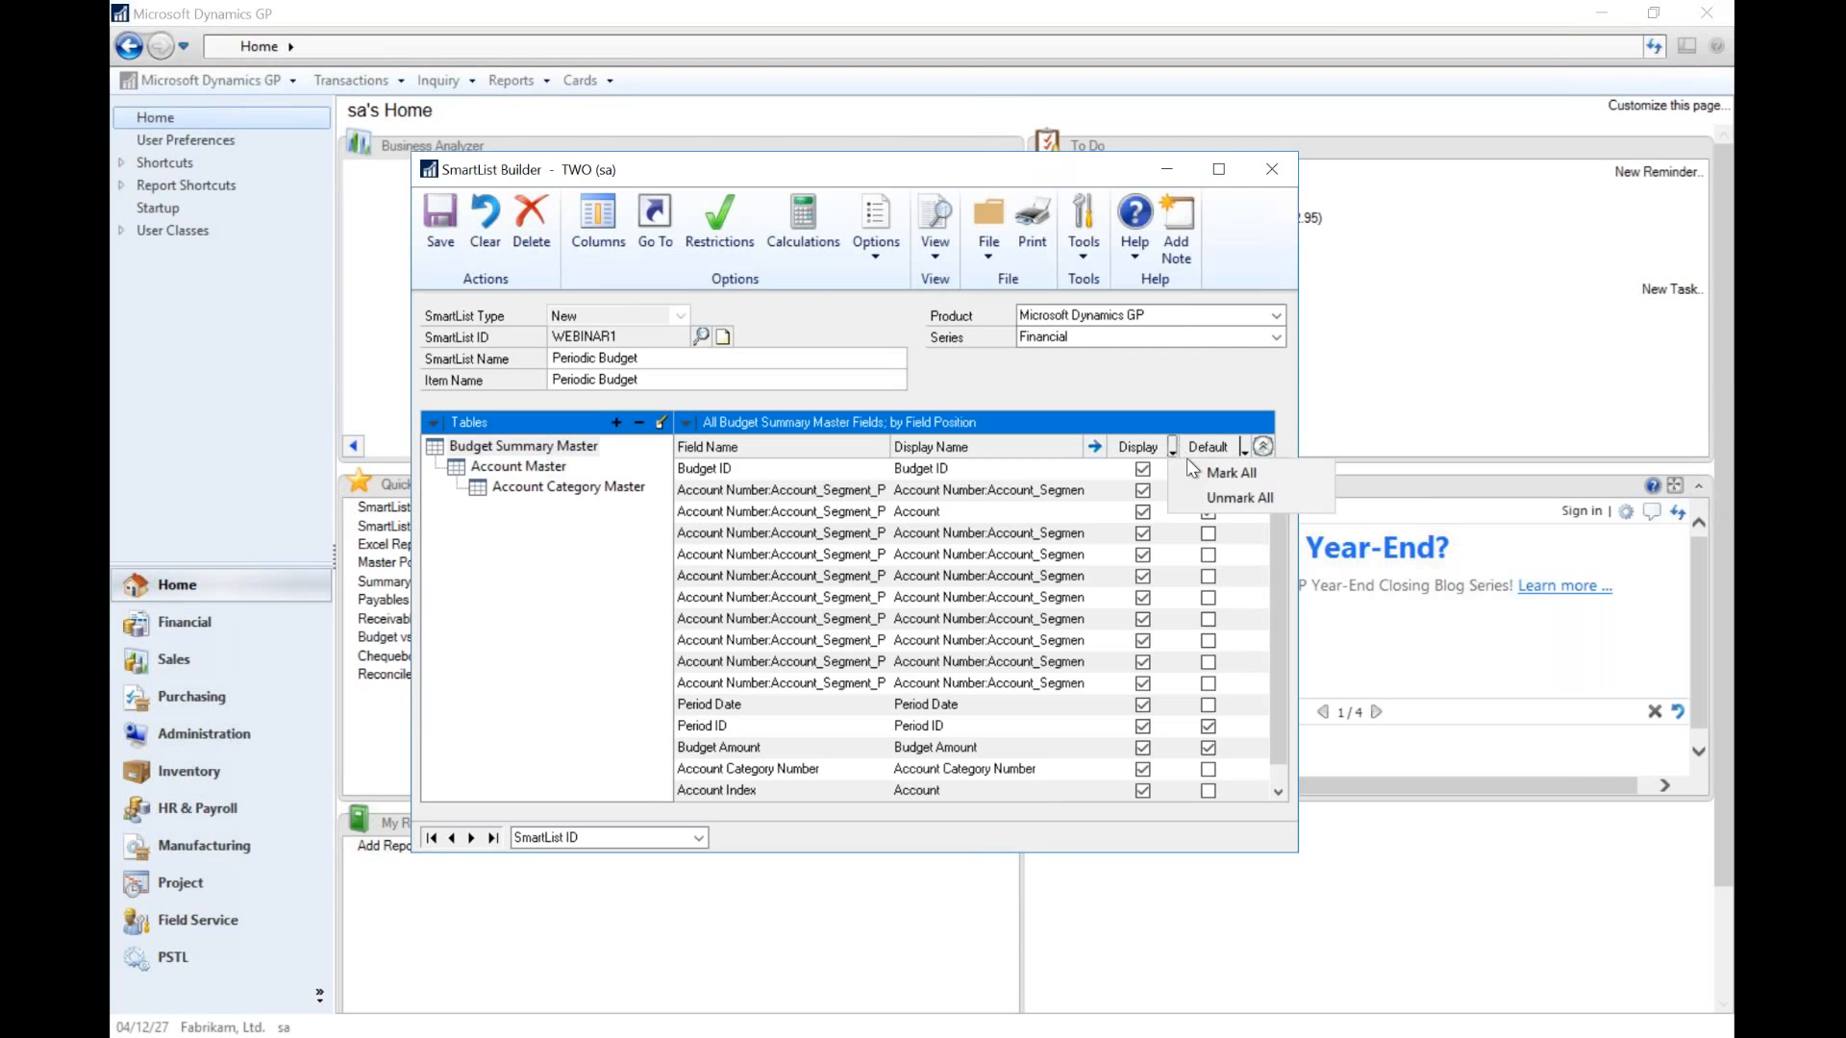
pyautogui.click(1216, 499)
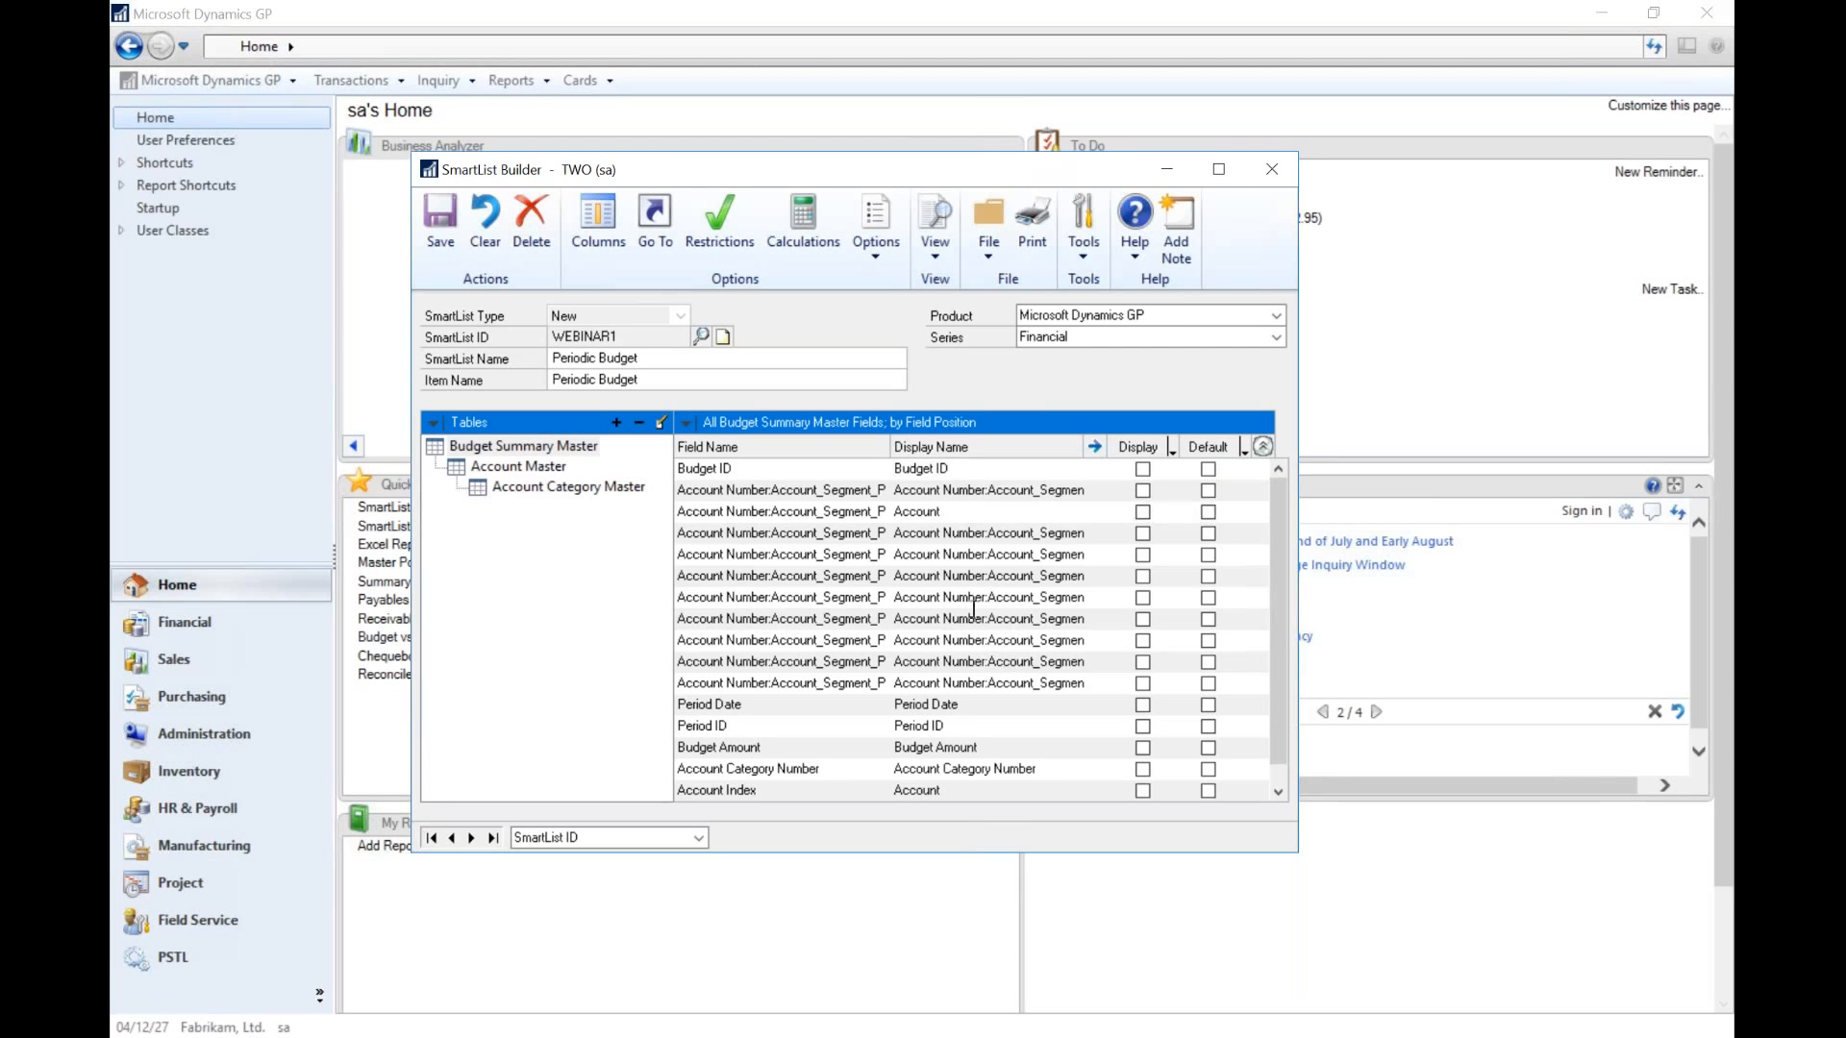
pyautogui.click(577, 487)
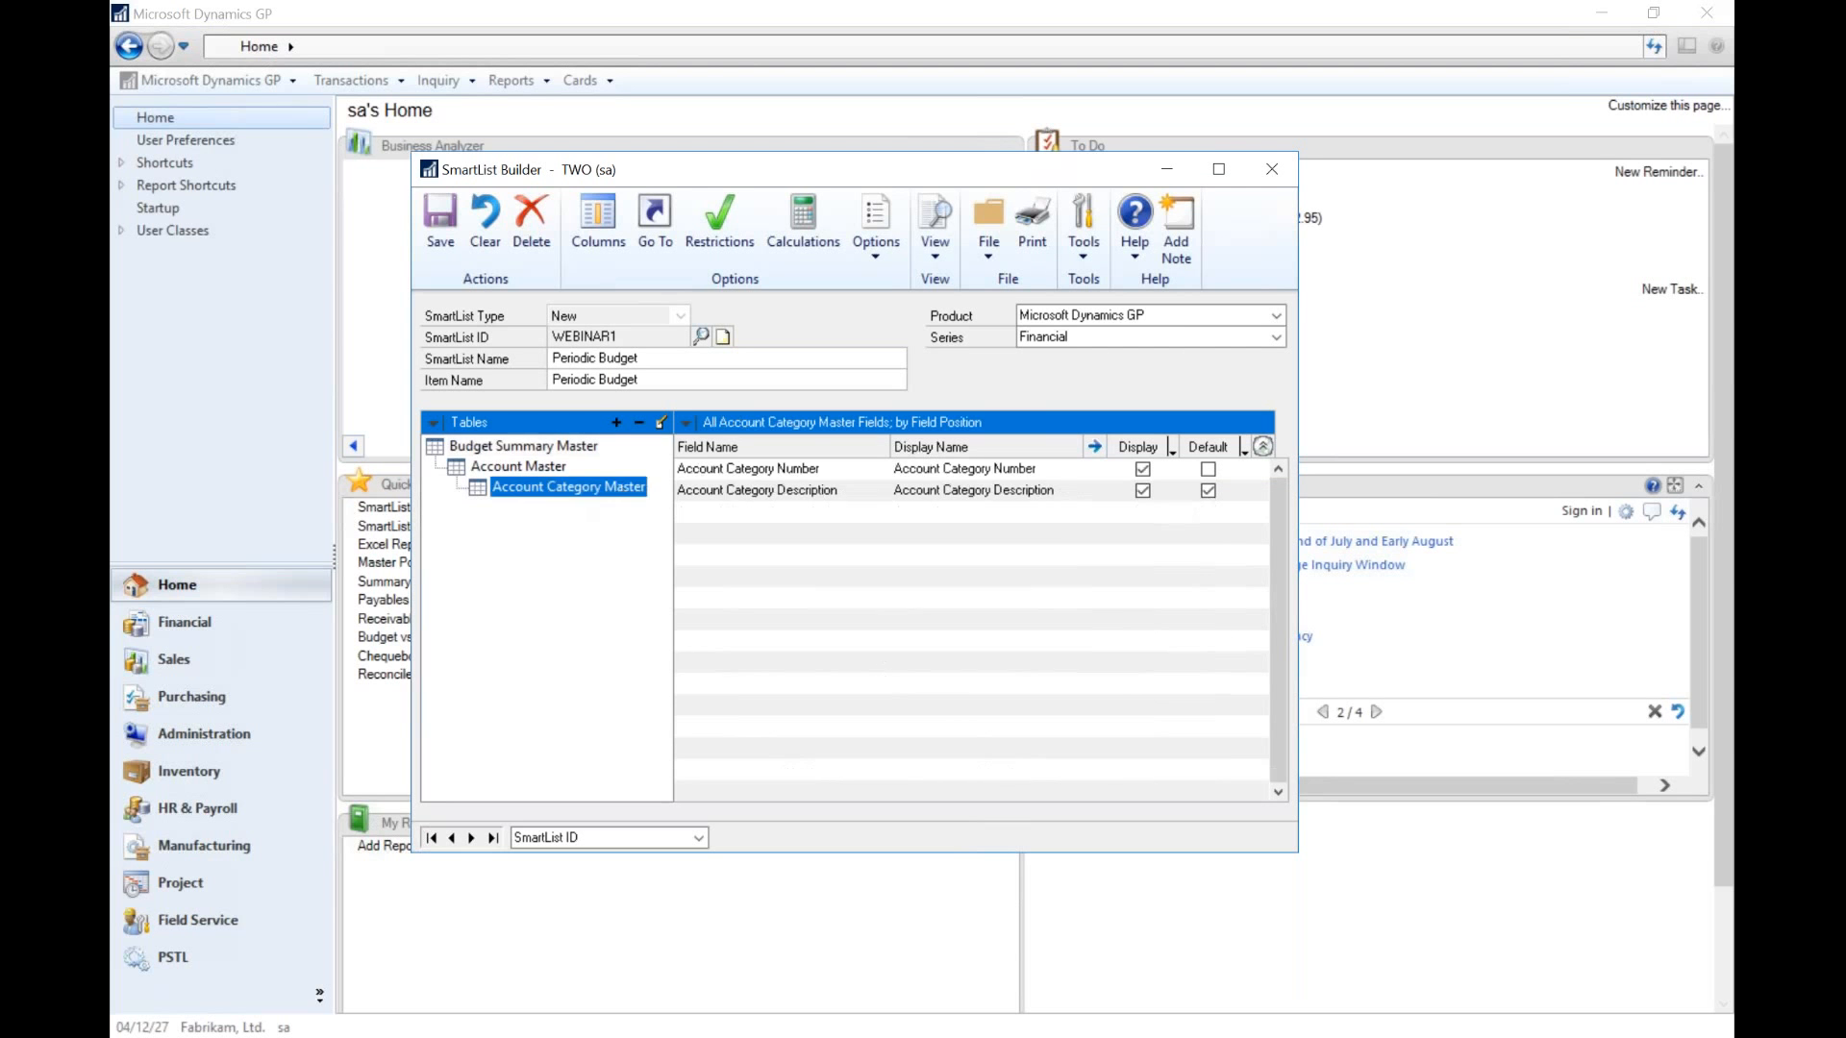
pyautogui.click(1171, 448)
pyautogui.click(1235, 498)
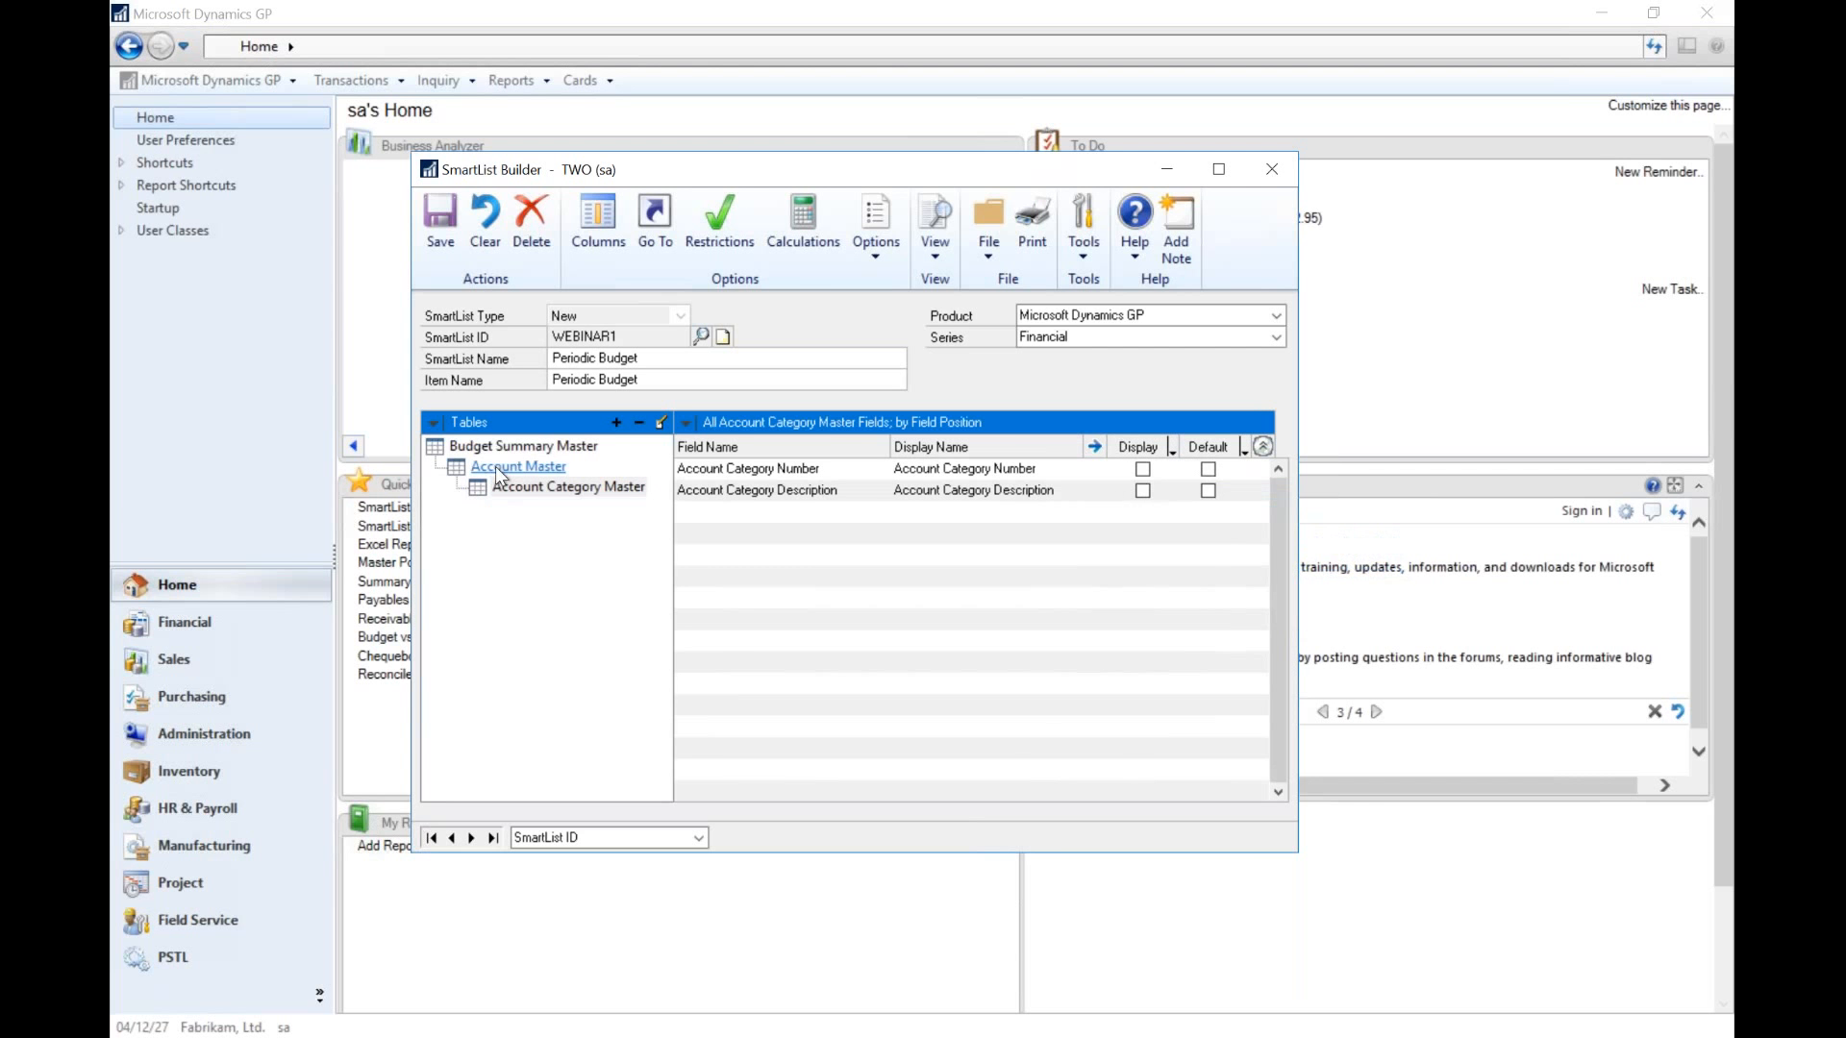
pyautogui.click(510, 466)
pyautogui.click(1172, 448)
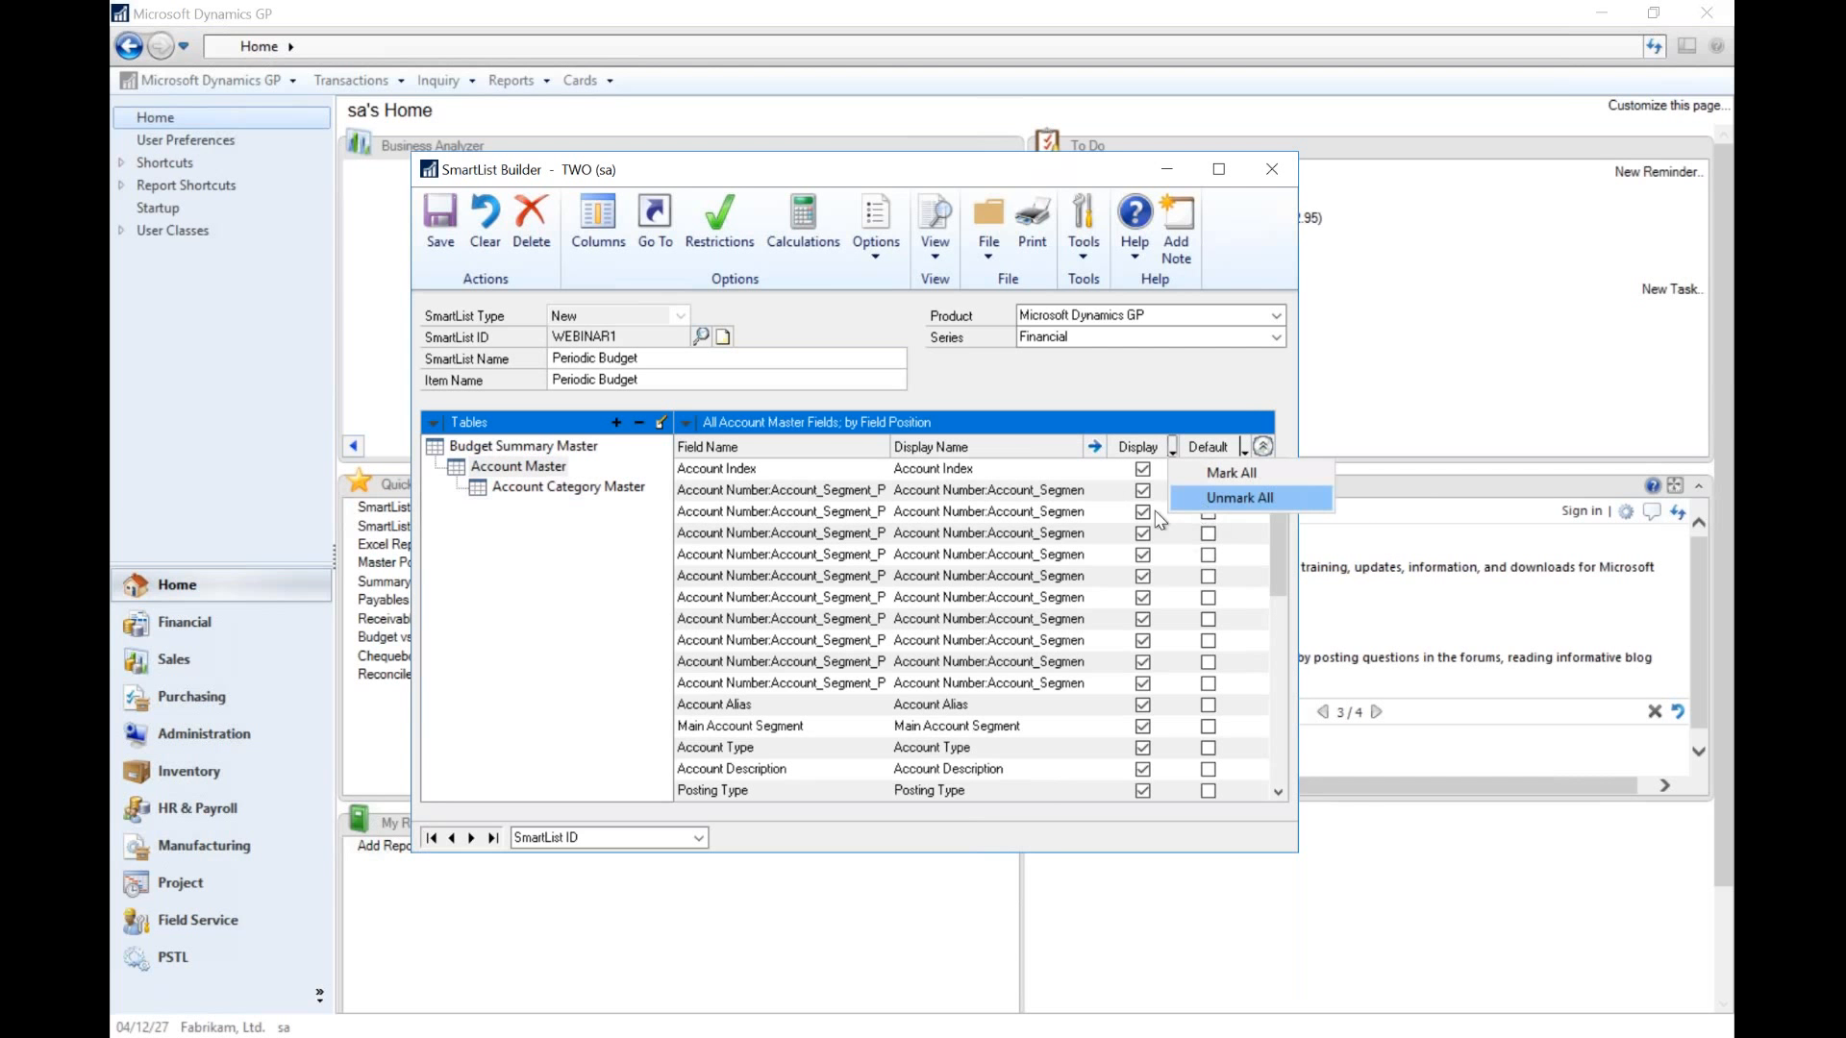
pyautogui.click(1235, 498)
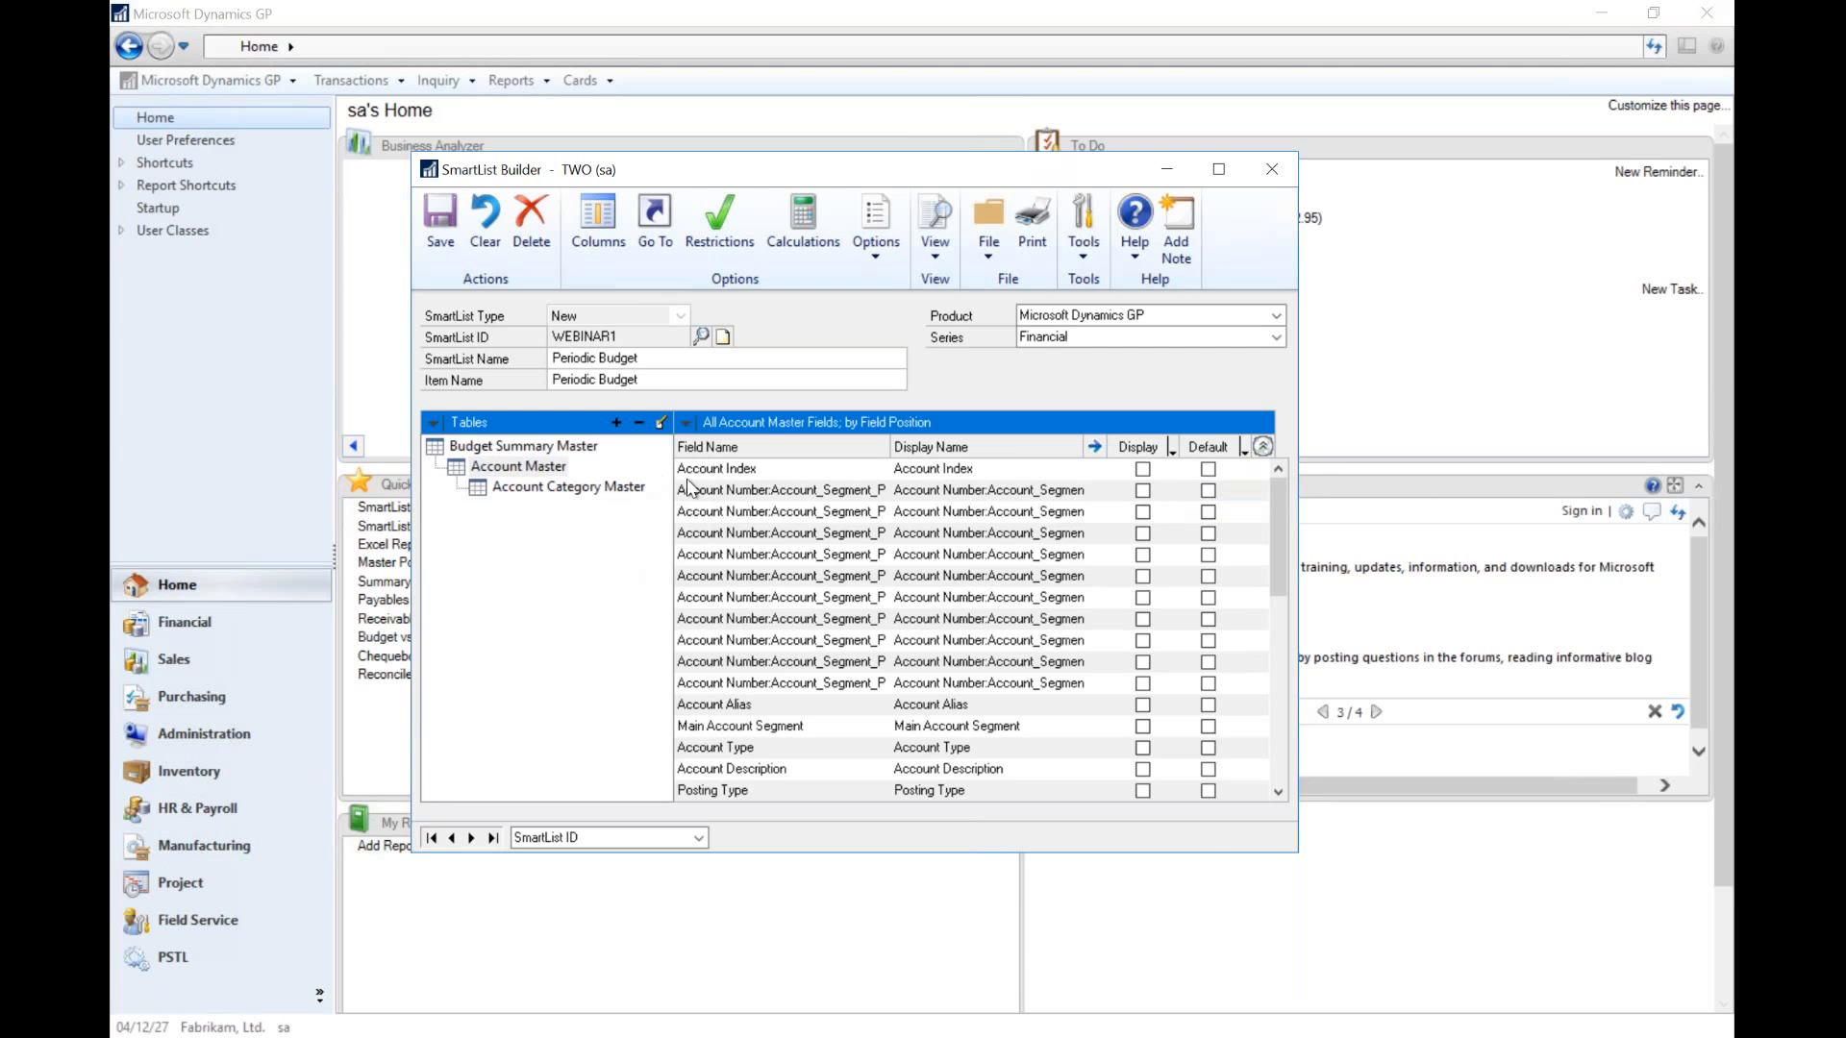
pyautogui.click(1141, 511)
pyautogui.click(1207, 513)
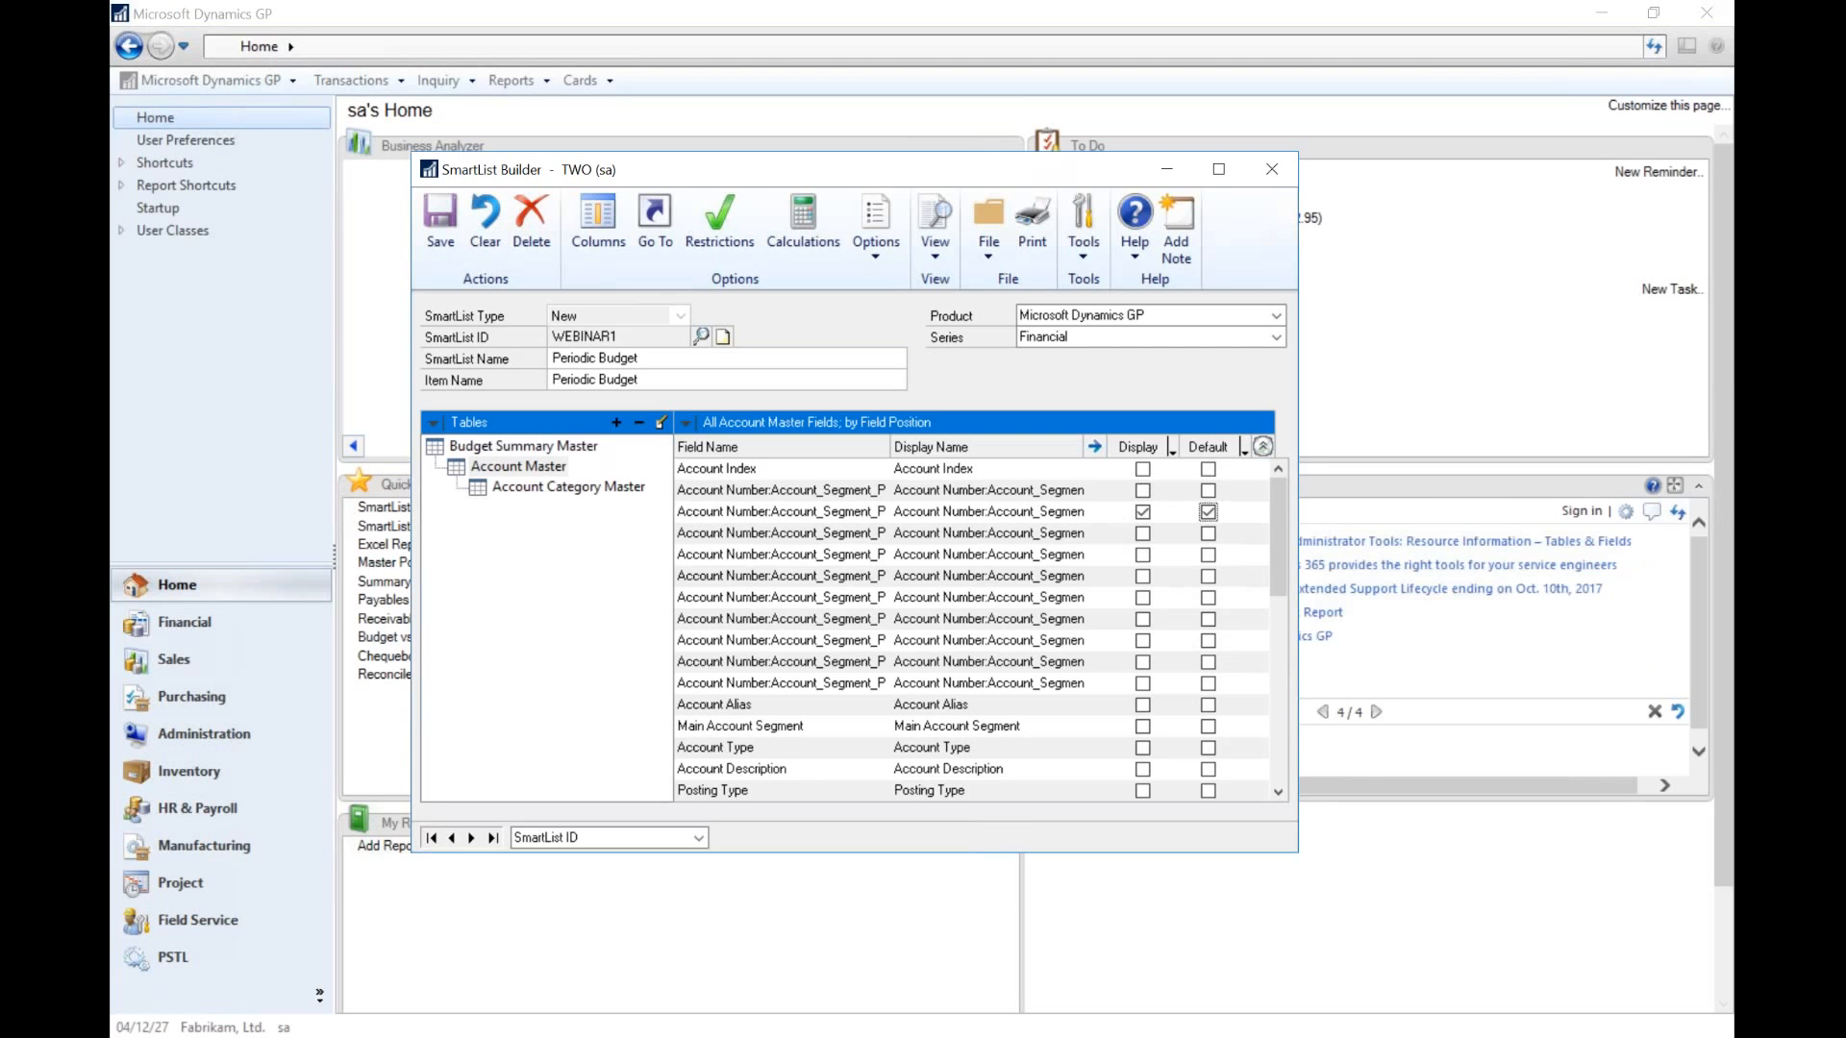
pyautogui.click(1084, 515)
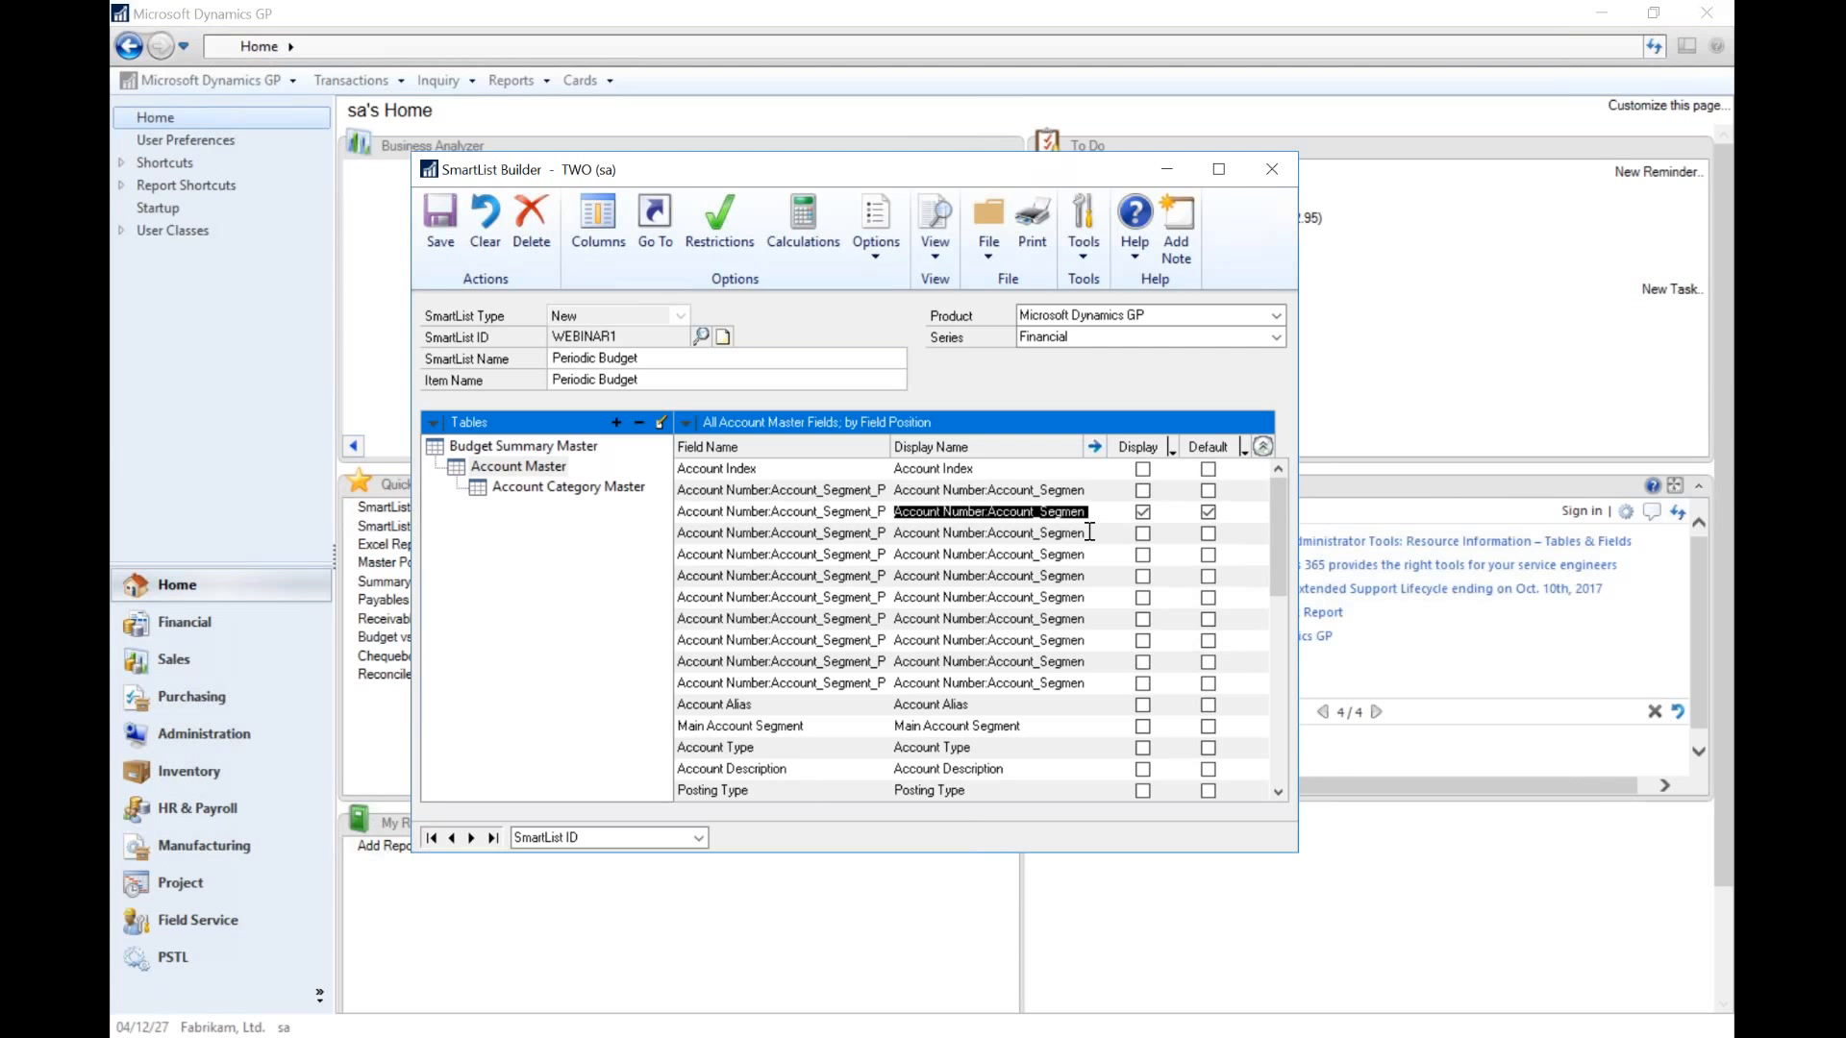
pyautogui.write('Account')
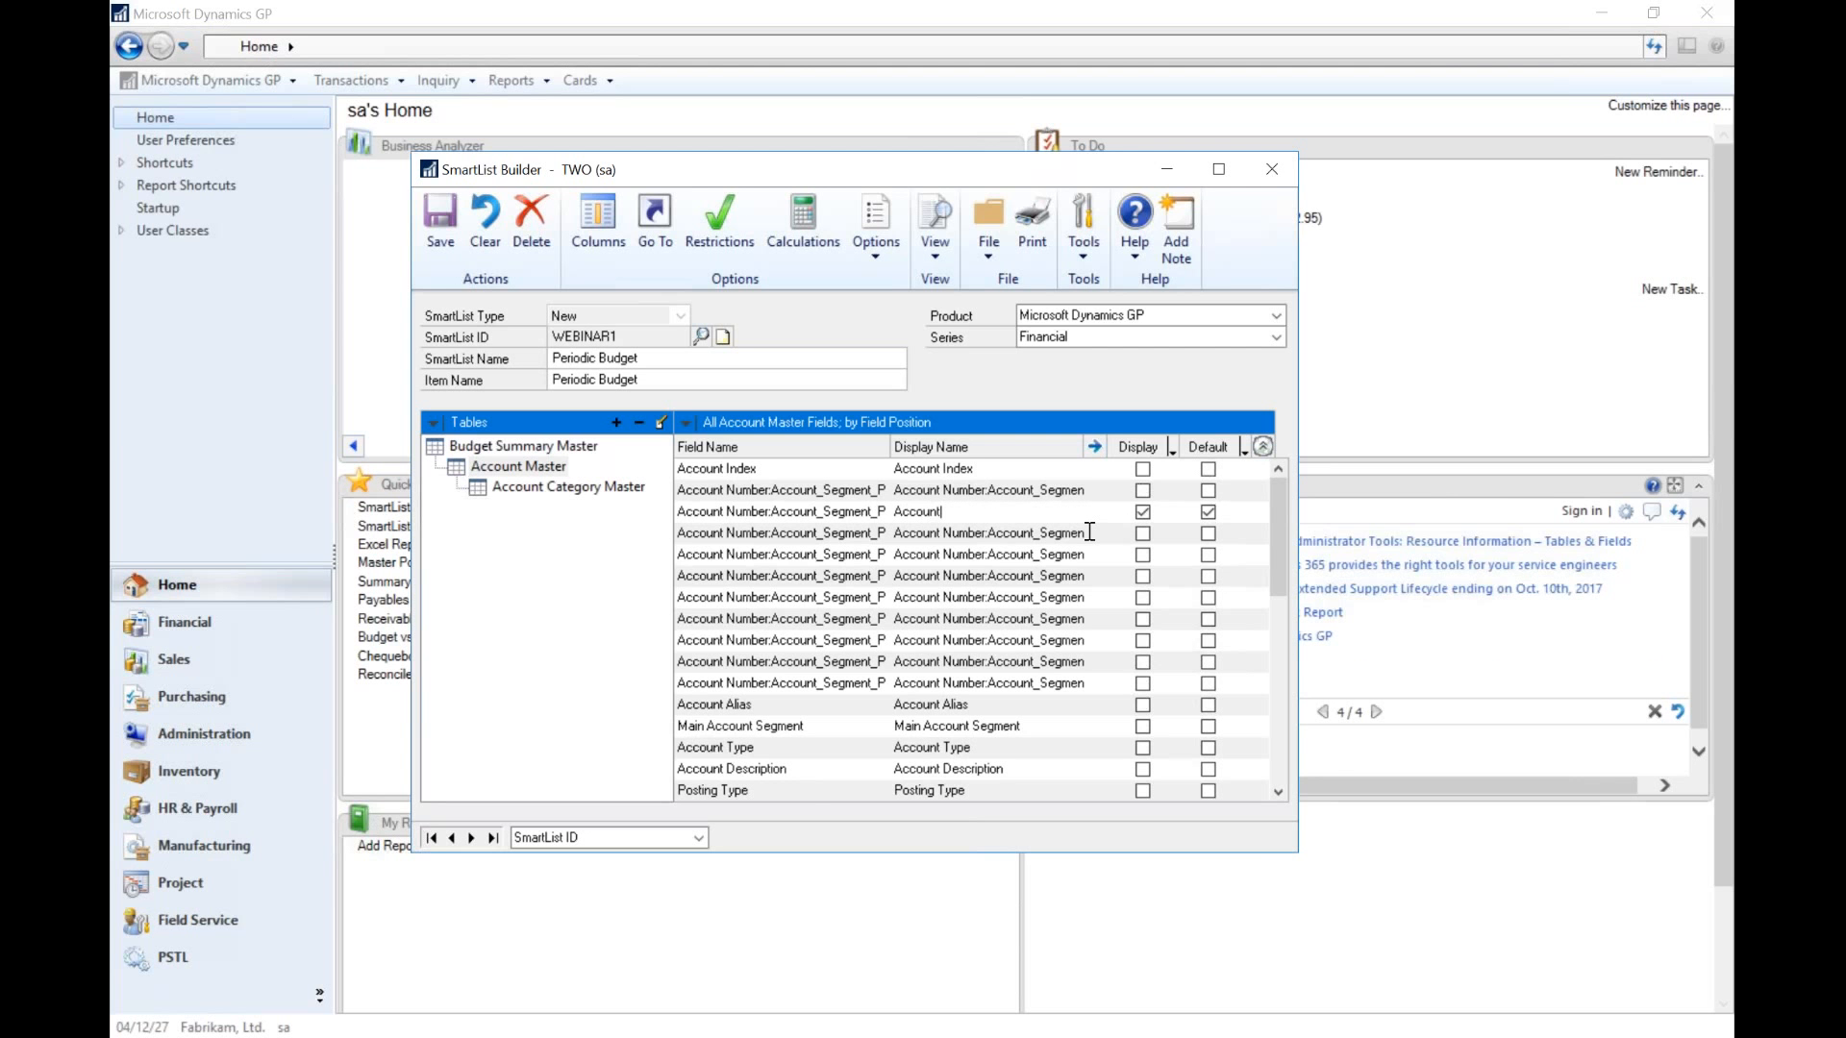
pyautogui.press('BackSpace')
pyautogui.press('BackSpace')
pyautogui.press('BackSpace')
pyautogui.press('BackSpace')
pyautogui.press('BackSpace')
pyautogui.click(1143, 512)
pyautogui.press('BackSpace')
pyautogui.press('BackSpace')
# - Mark Account, Period ID and Budget Amount in Budget Summary Master as both display and default fields
pyautogui.click(524, 446)
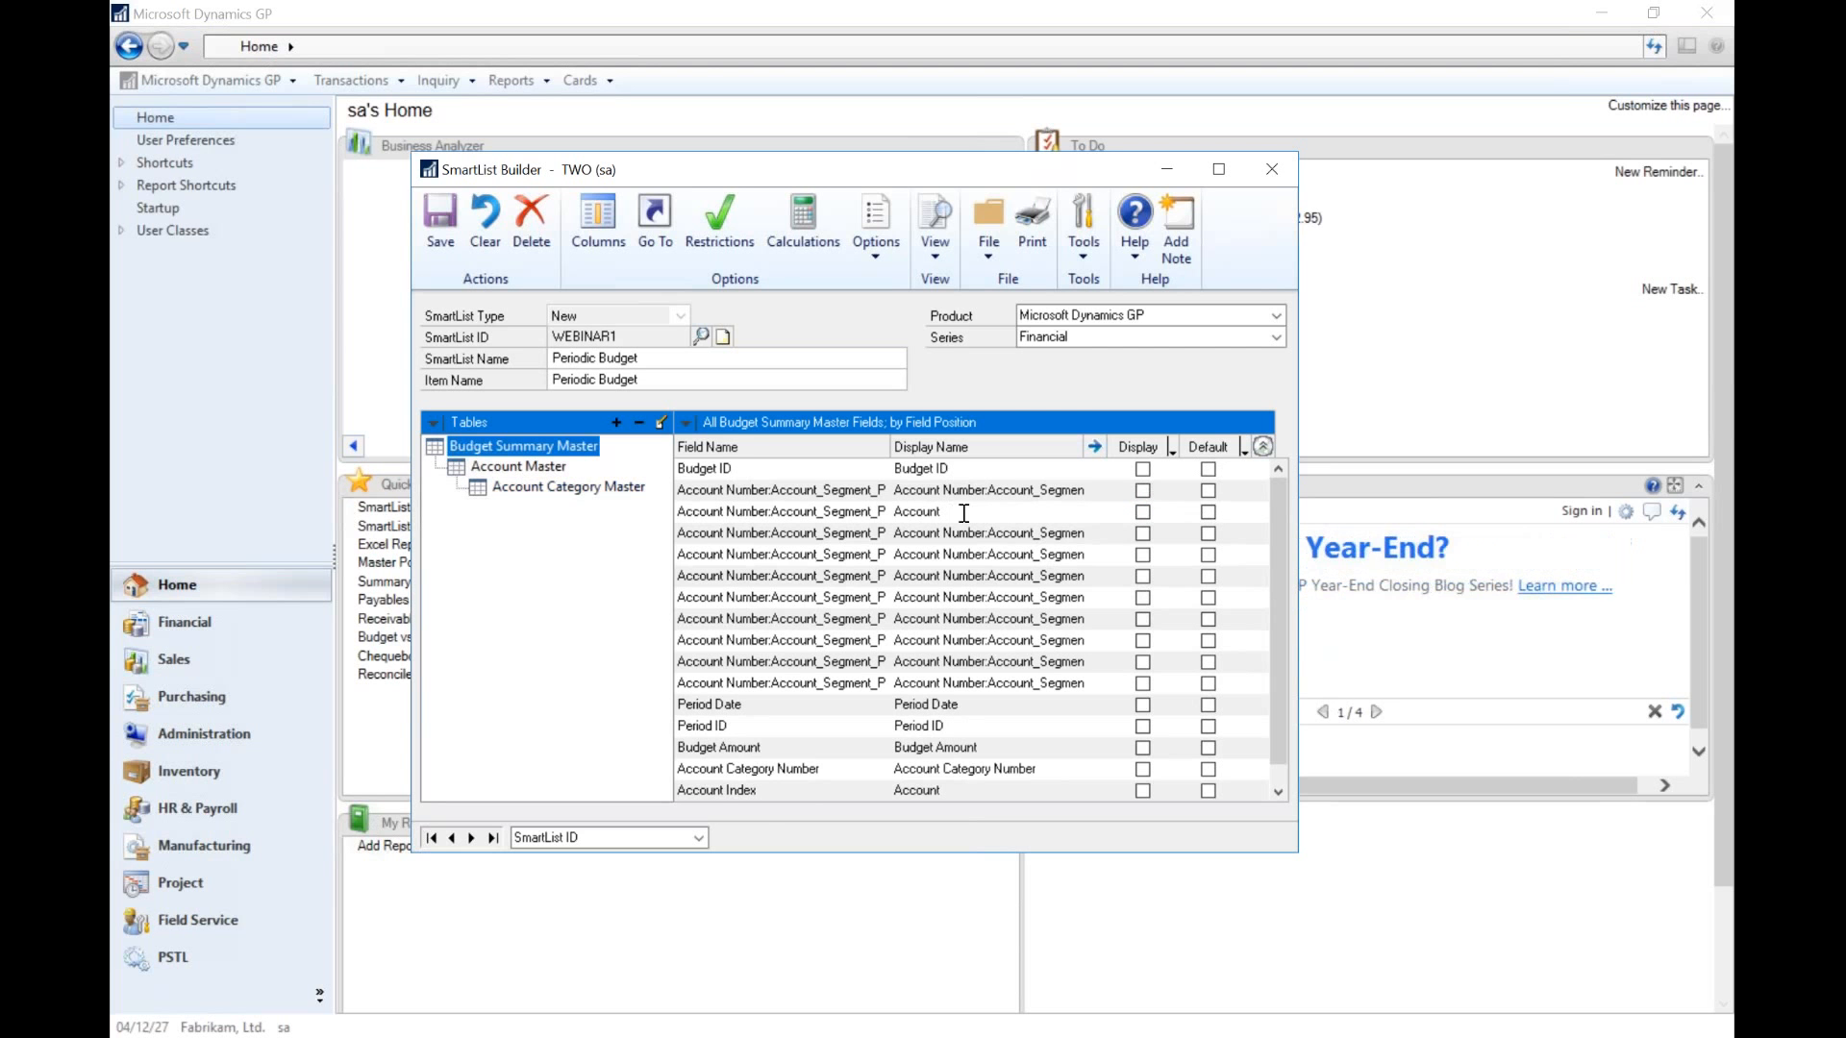
pyautogui.click(1142, 512)
pyautogui.click(1207, 512)
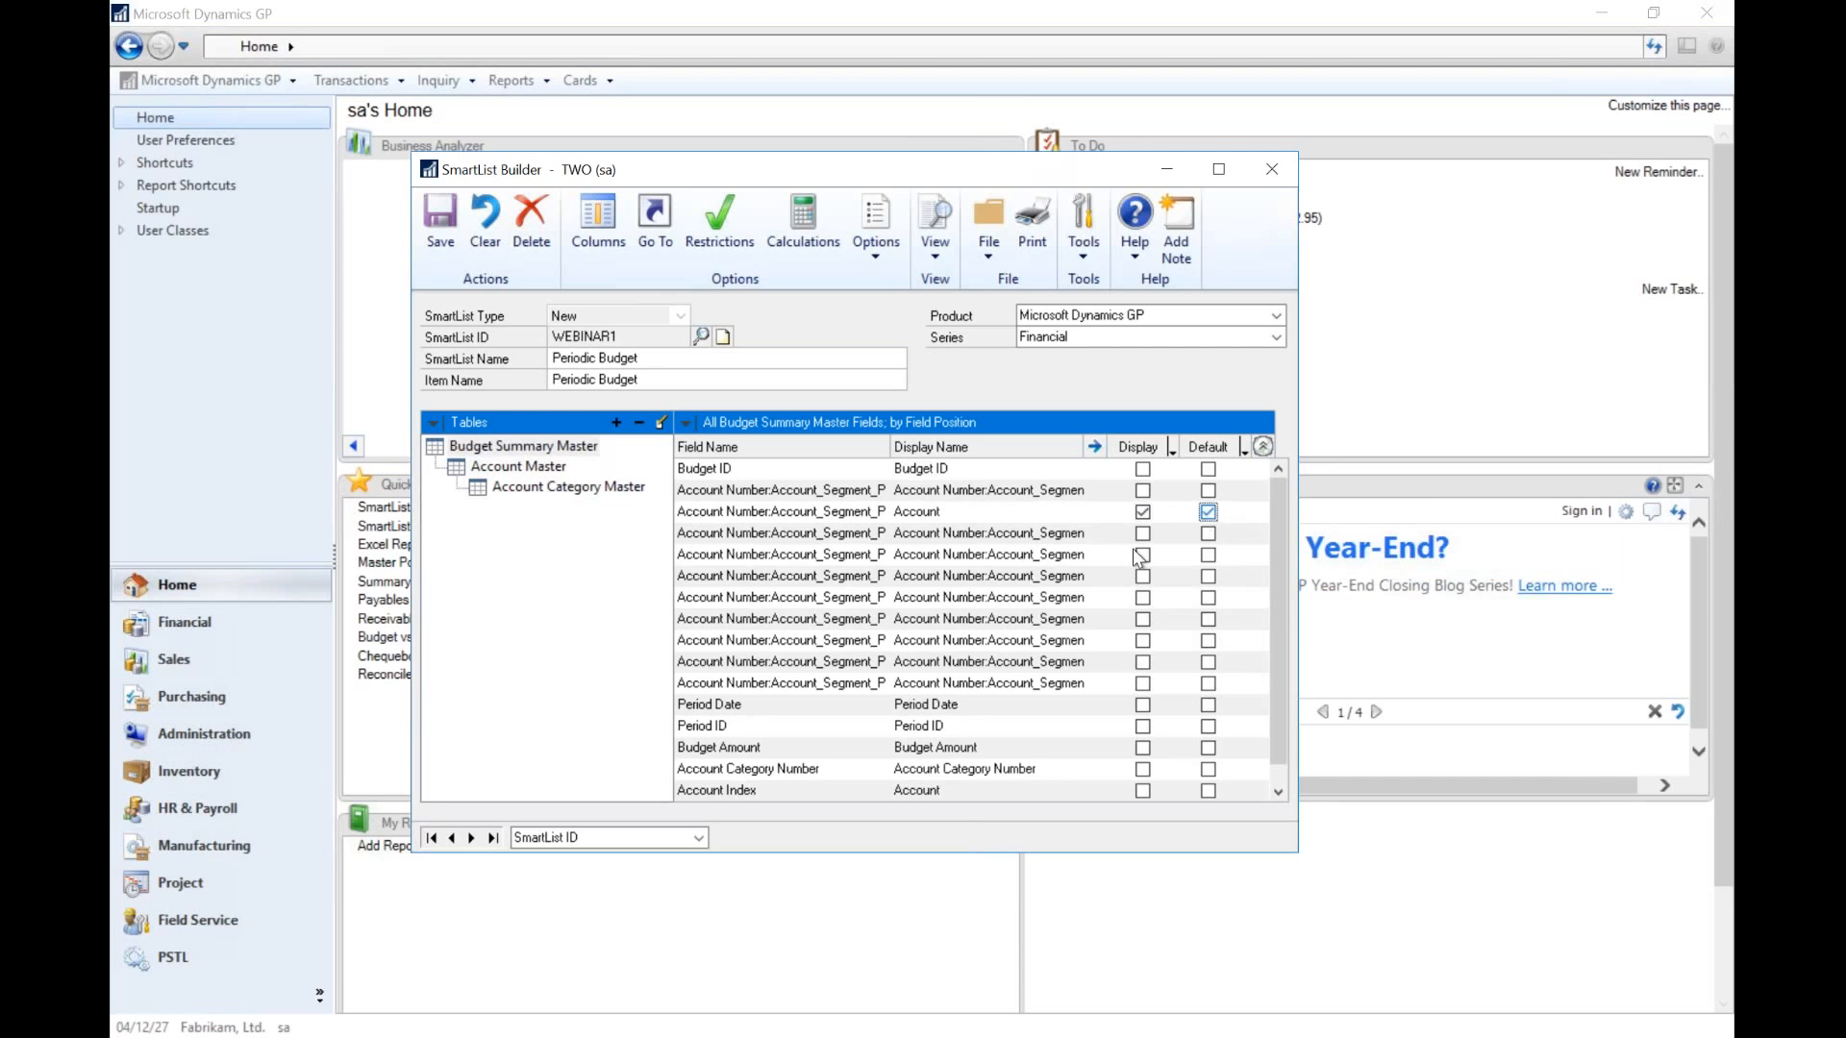
pyautogui.click(1143, 727)
pyautogui.click(1208, 727)
pyautogui.click(1143, 748)
pyautogui.click(1209, 748)
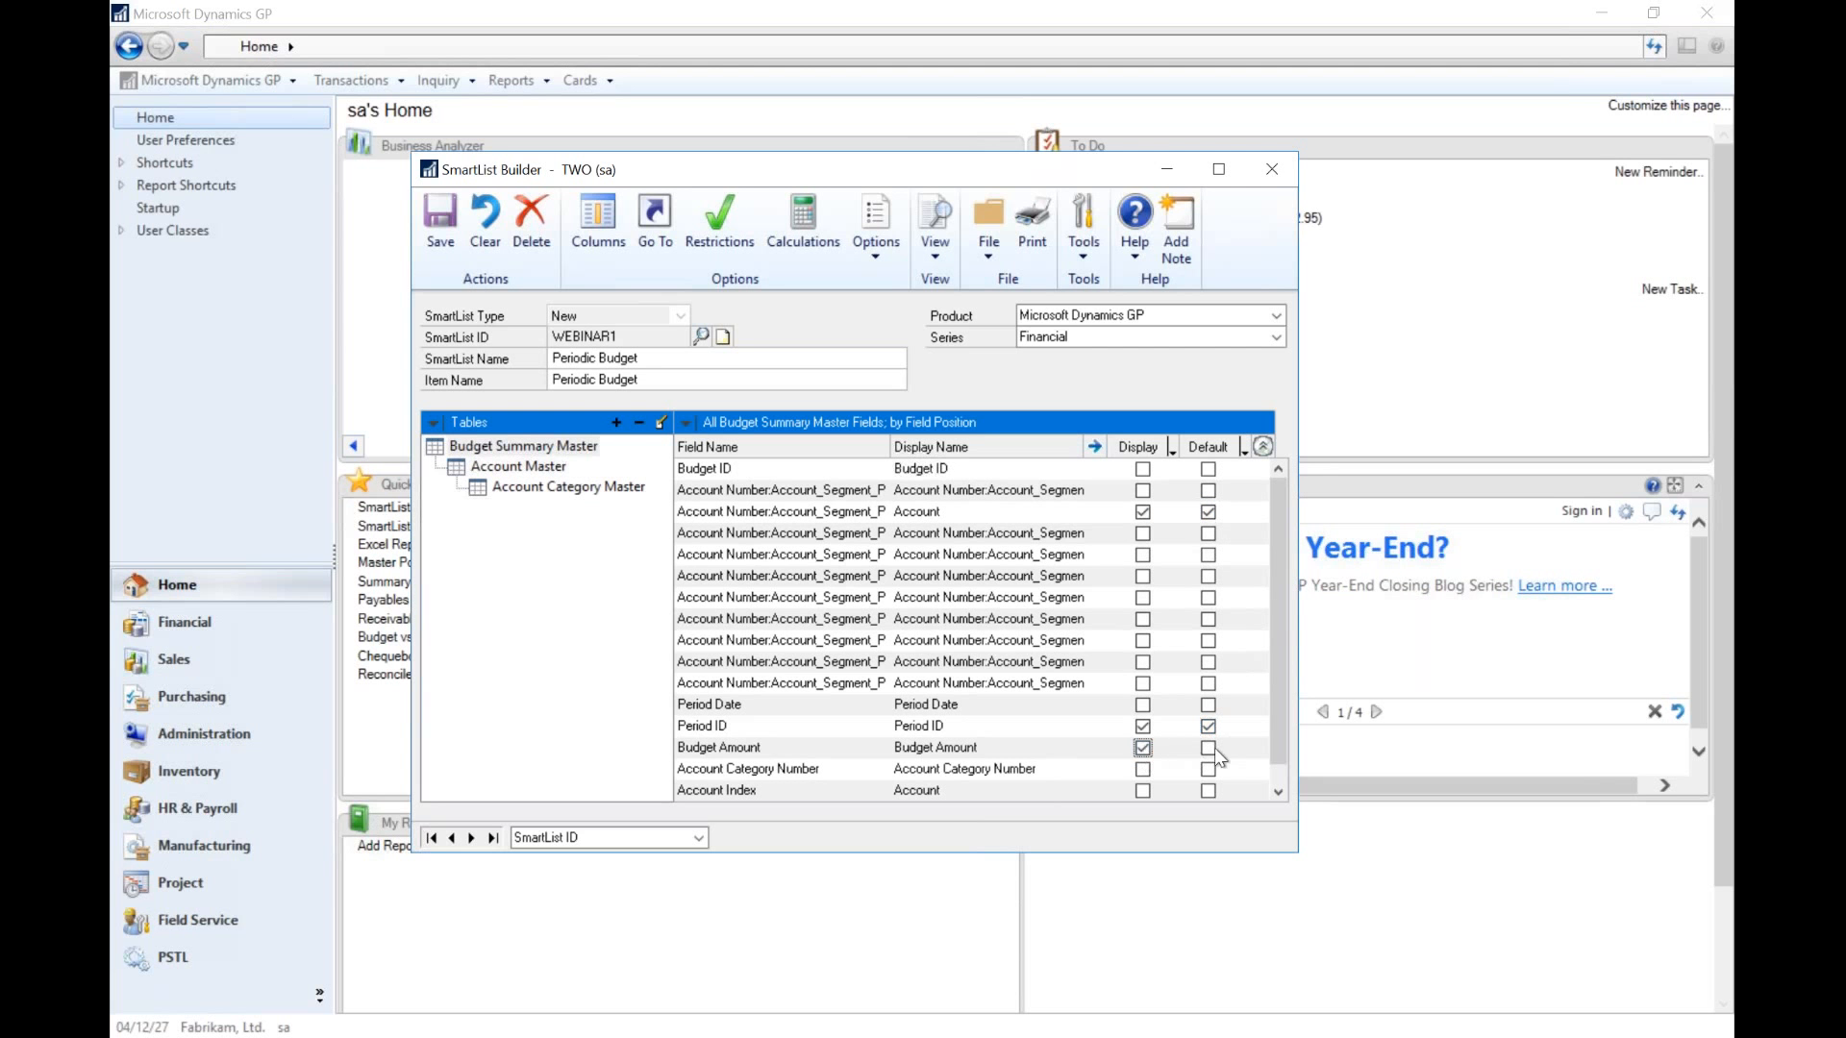
# - Mark Year in Budget Summary Master and Account Category Description in Account Category Master as both display and default fields
pyautogui.click(1278, 790)
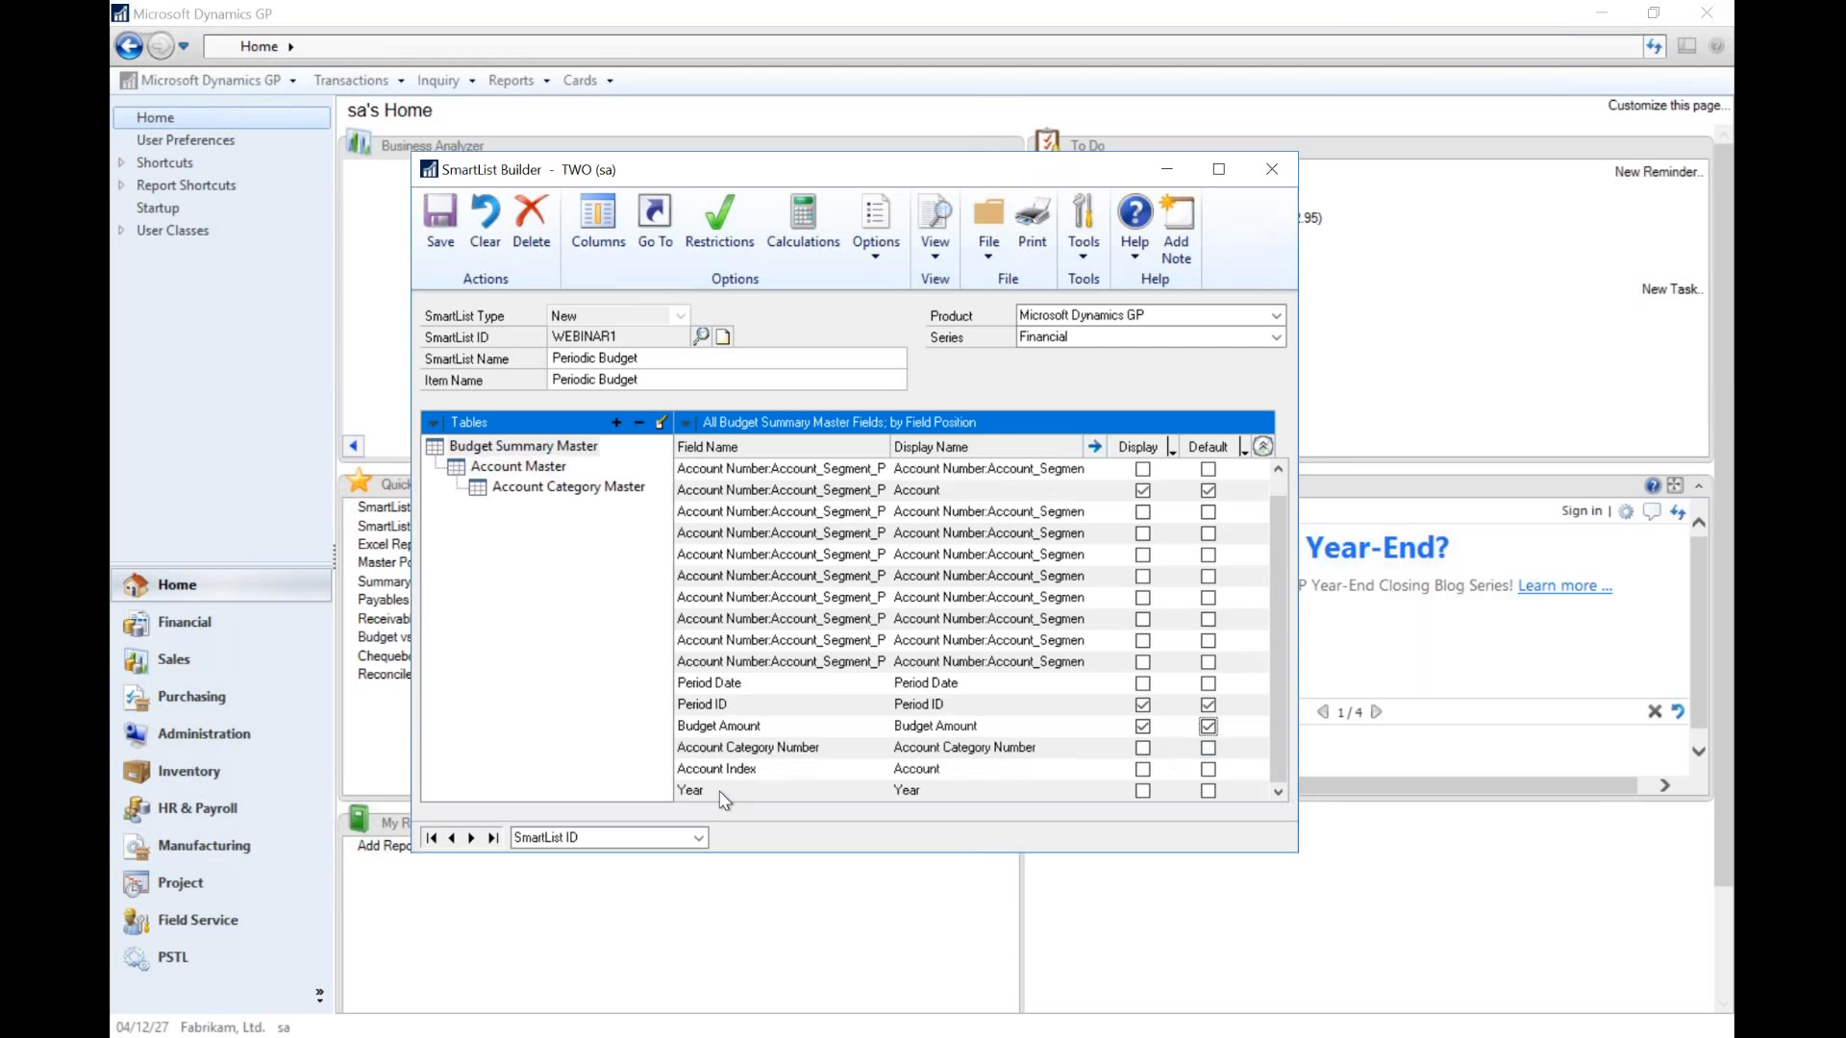
pyautogui.click(1143, 790)
pyautogui.click(1213, 790)
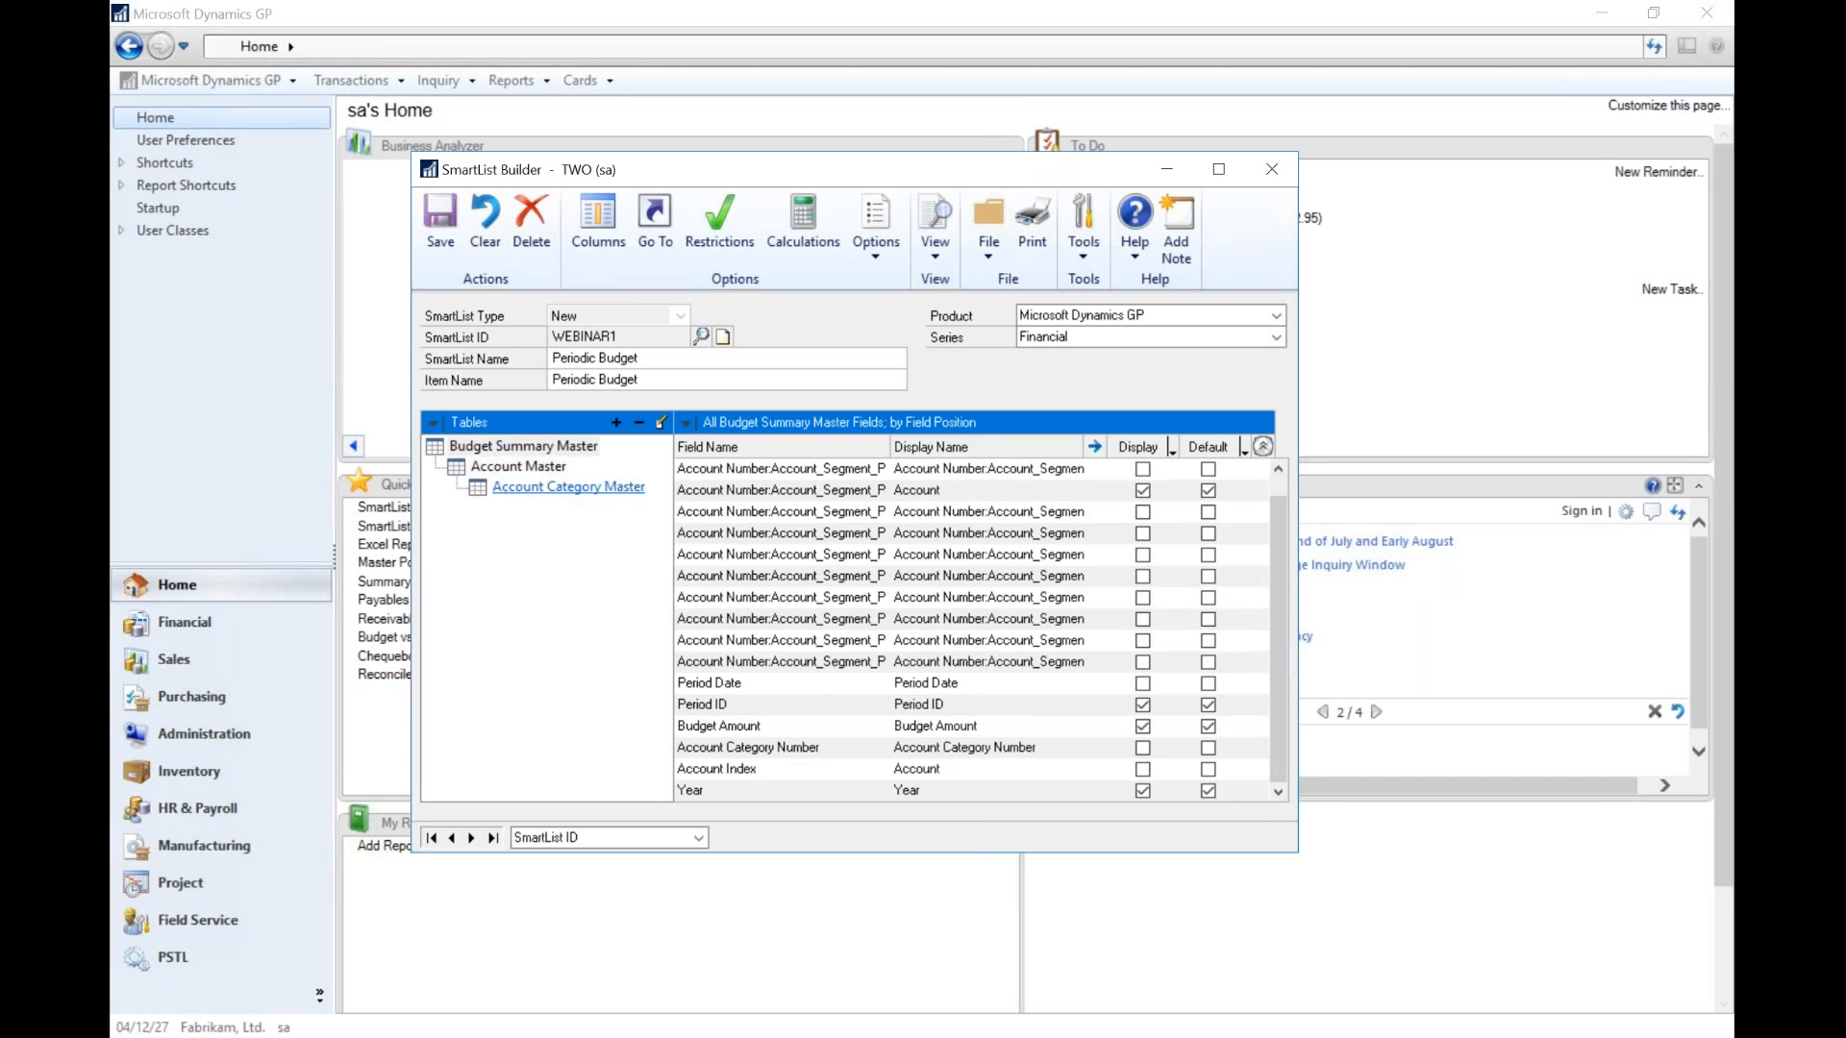
pyautogui.click(573, 488)
pyautogui.click(1142, 490)
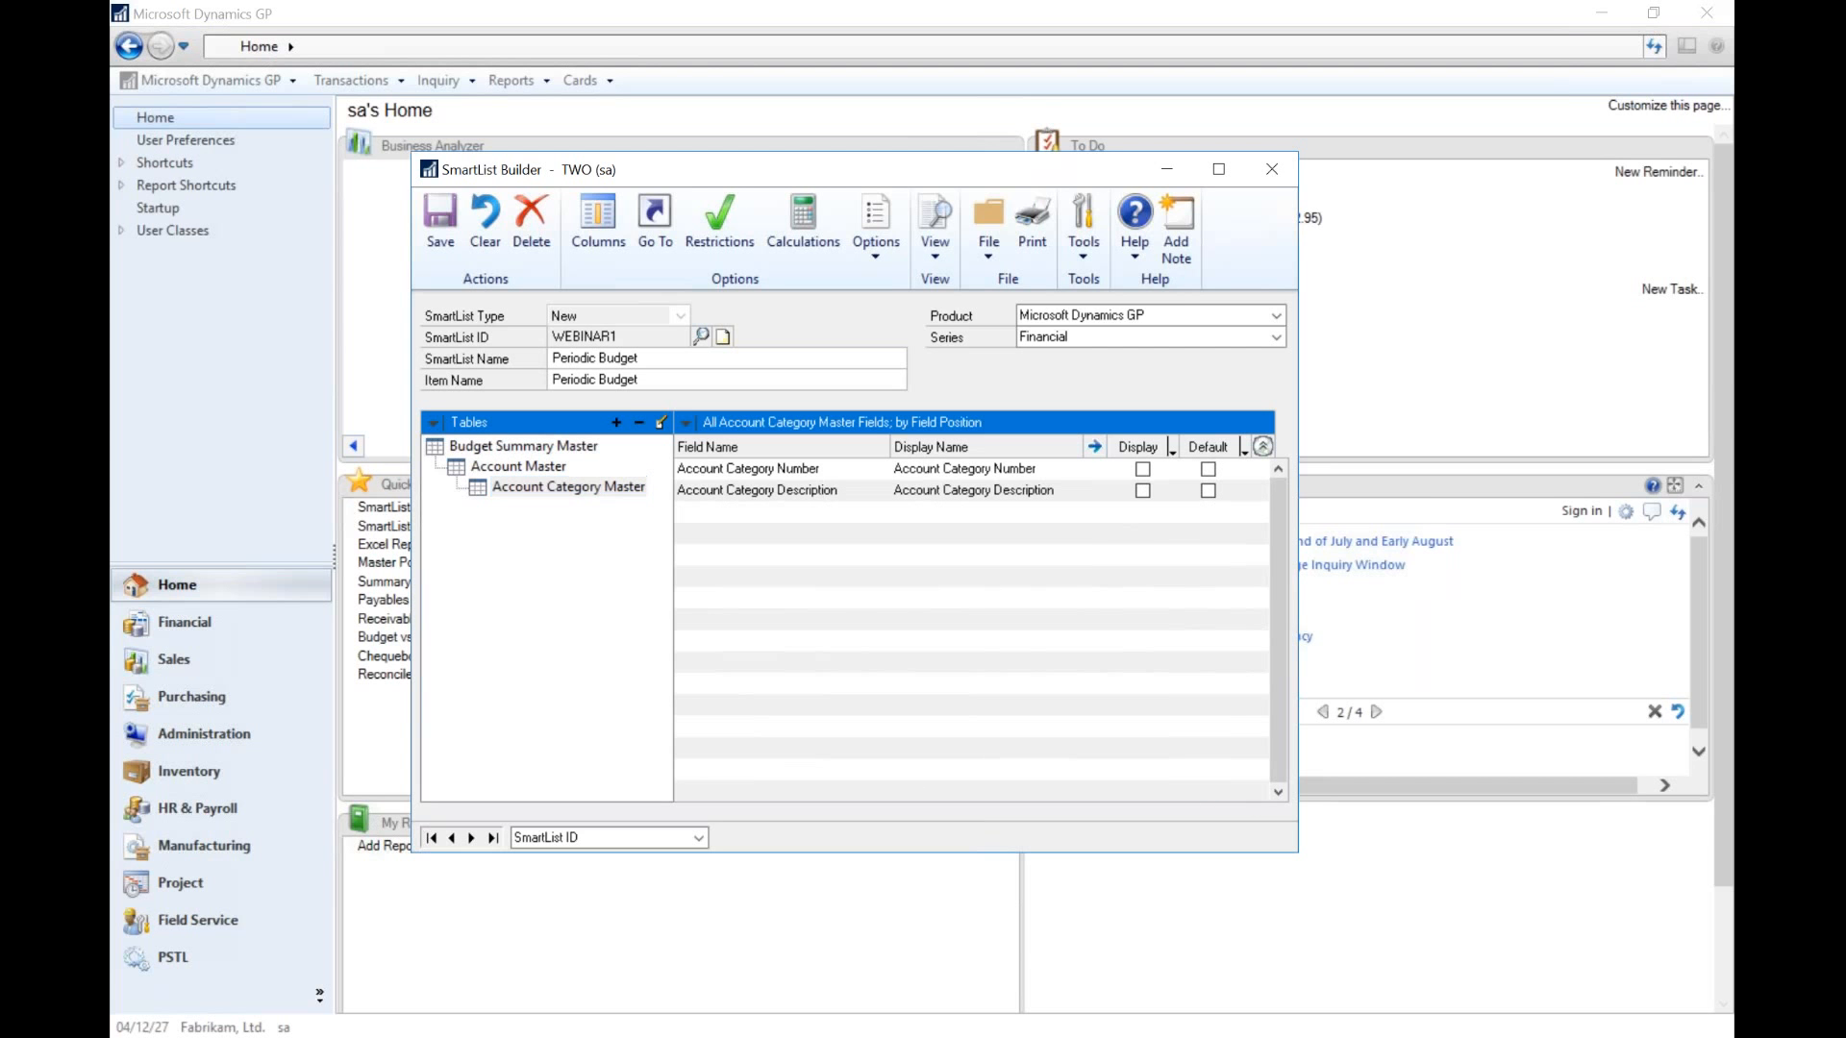
pyautogui.click(1207, 490)
# - Make the list a Summary SmartList and set the summary method of the Account field to Group By
pyautogui.click(867, 232)
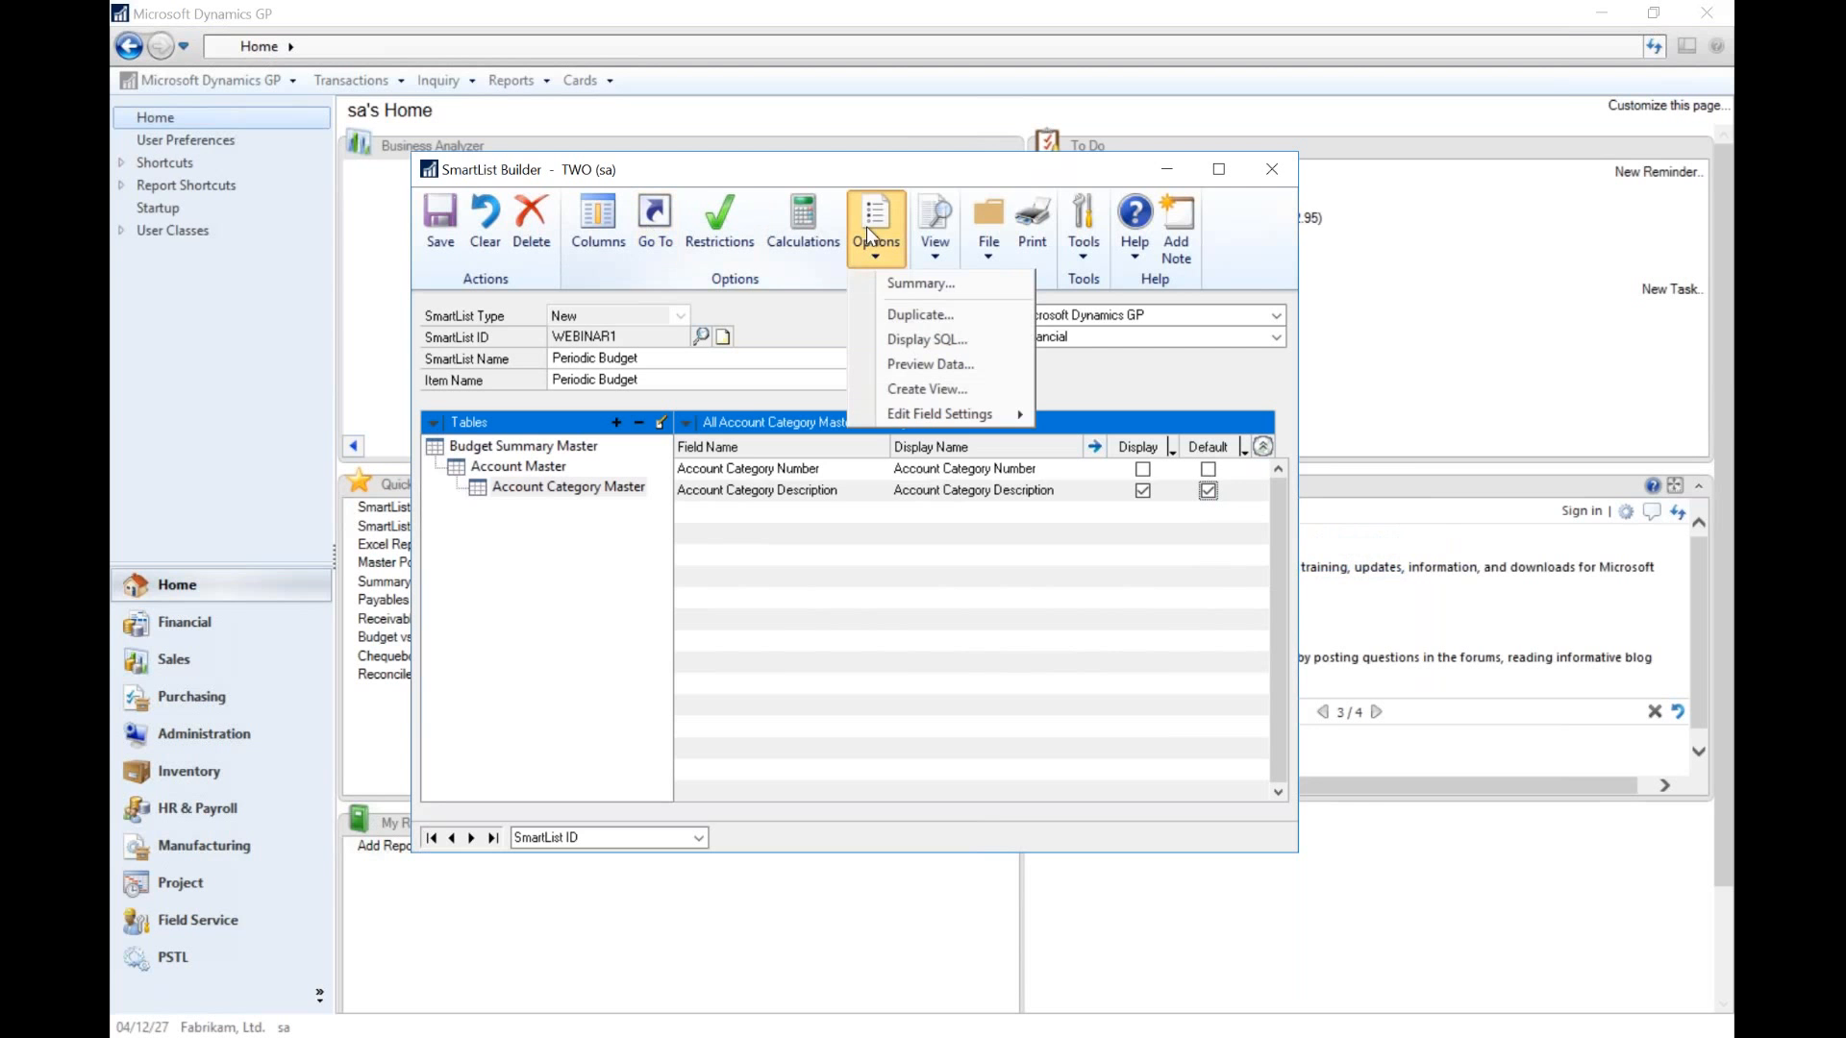
pyautogui.click(894, 284)
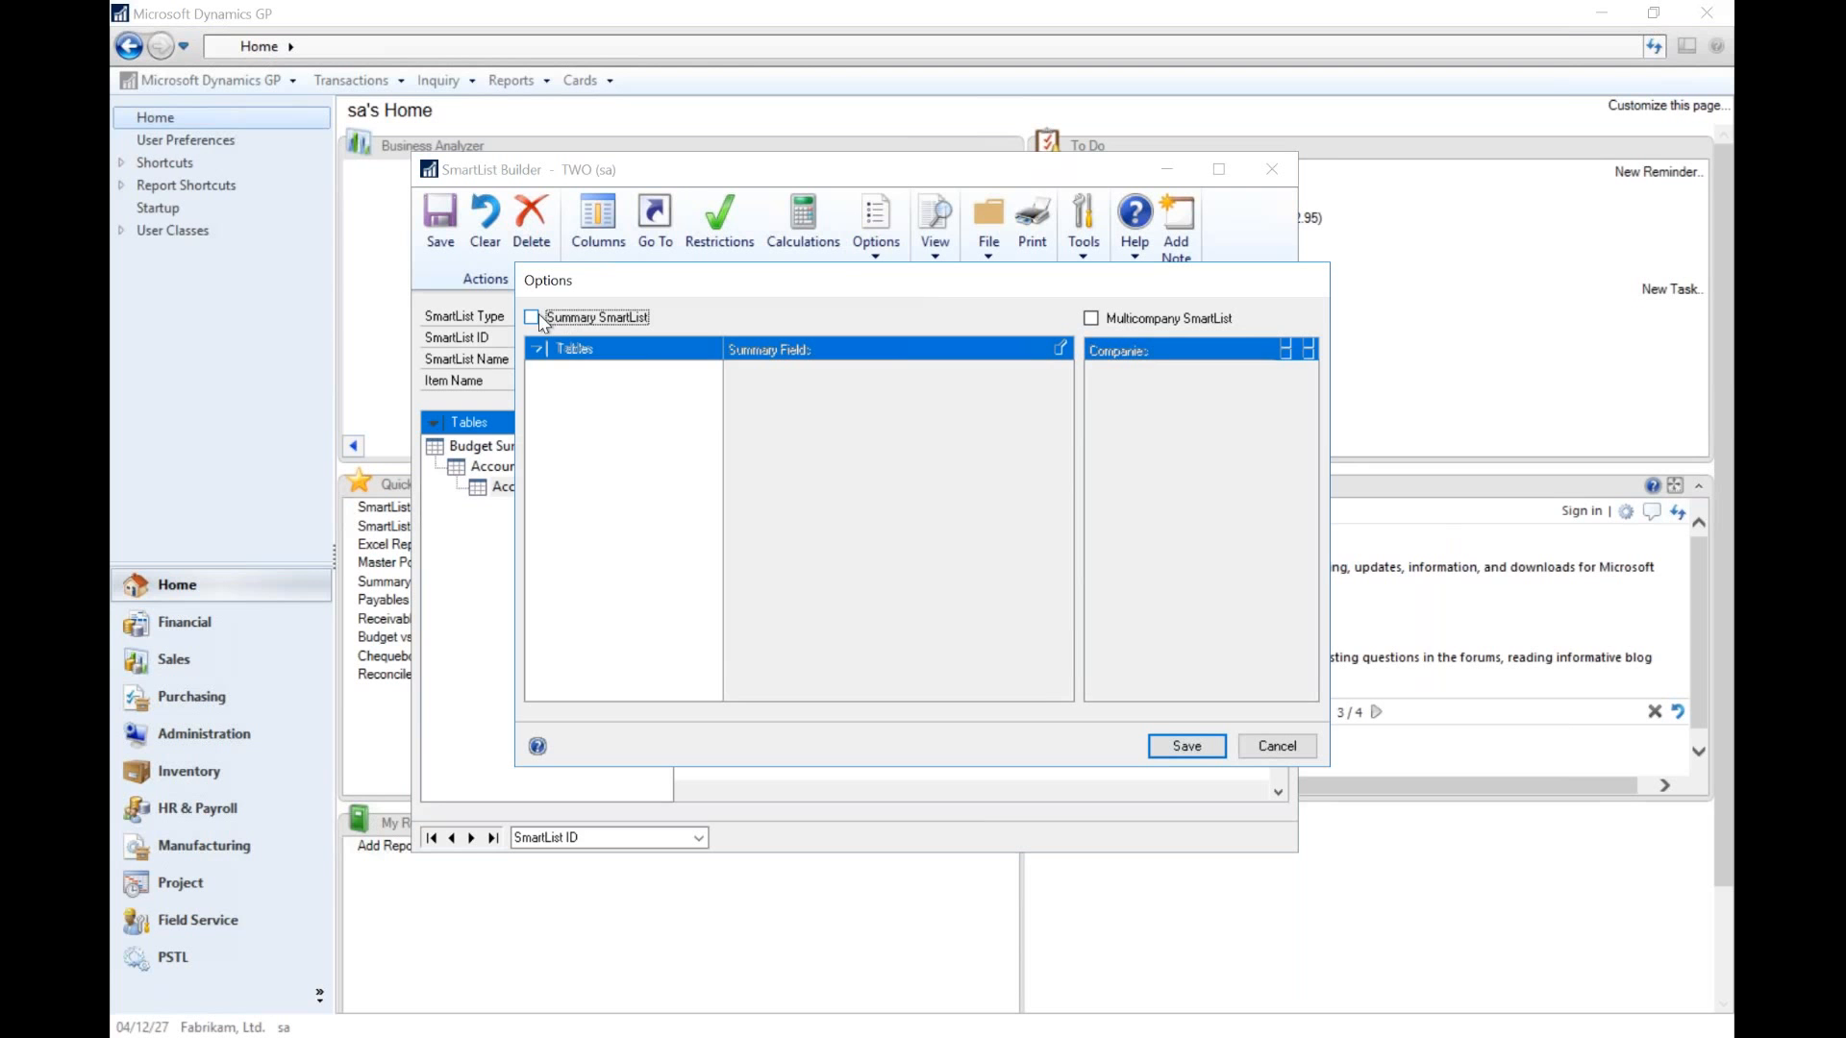
pyautogui.click(531, 317)
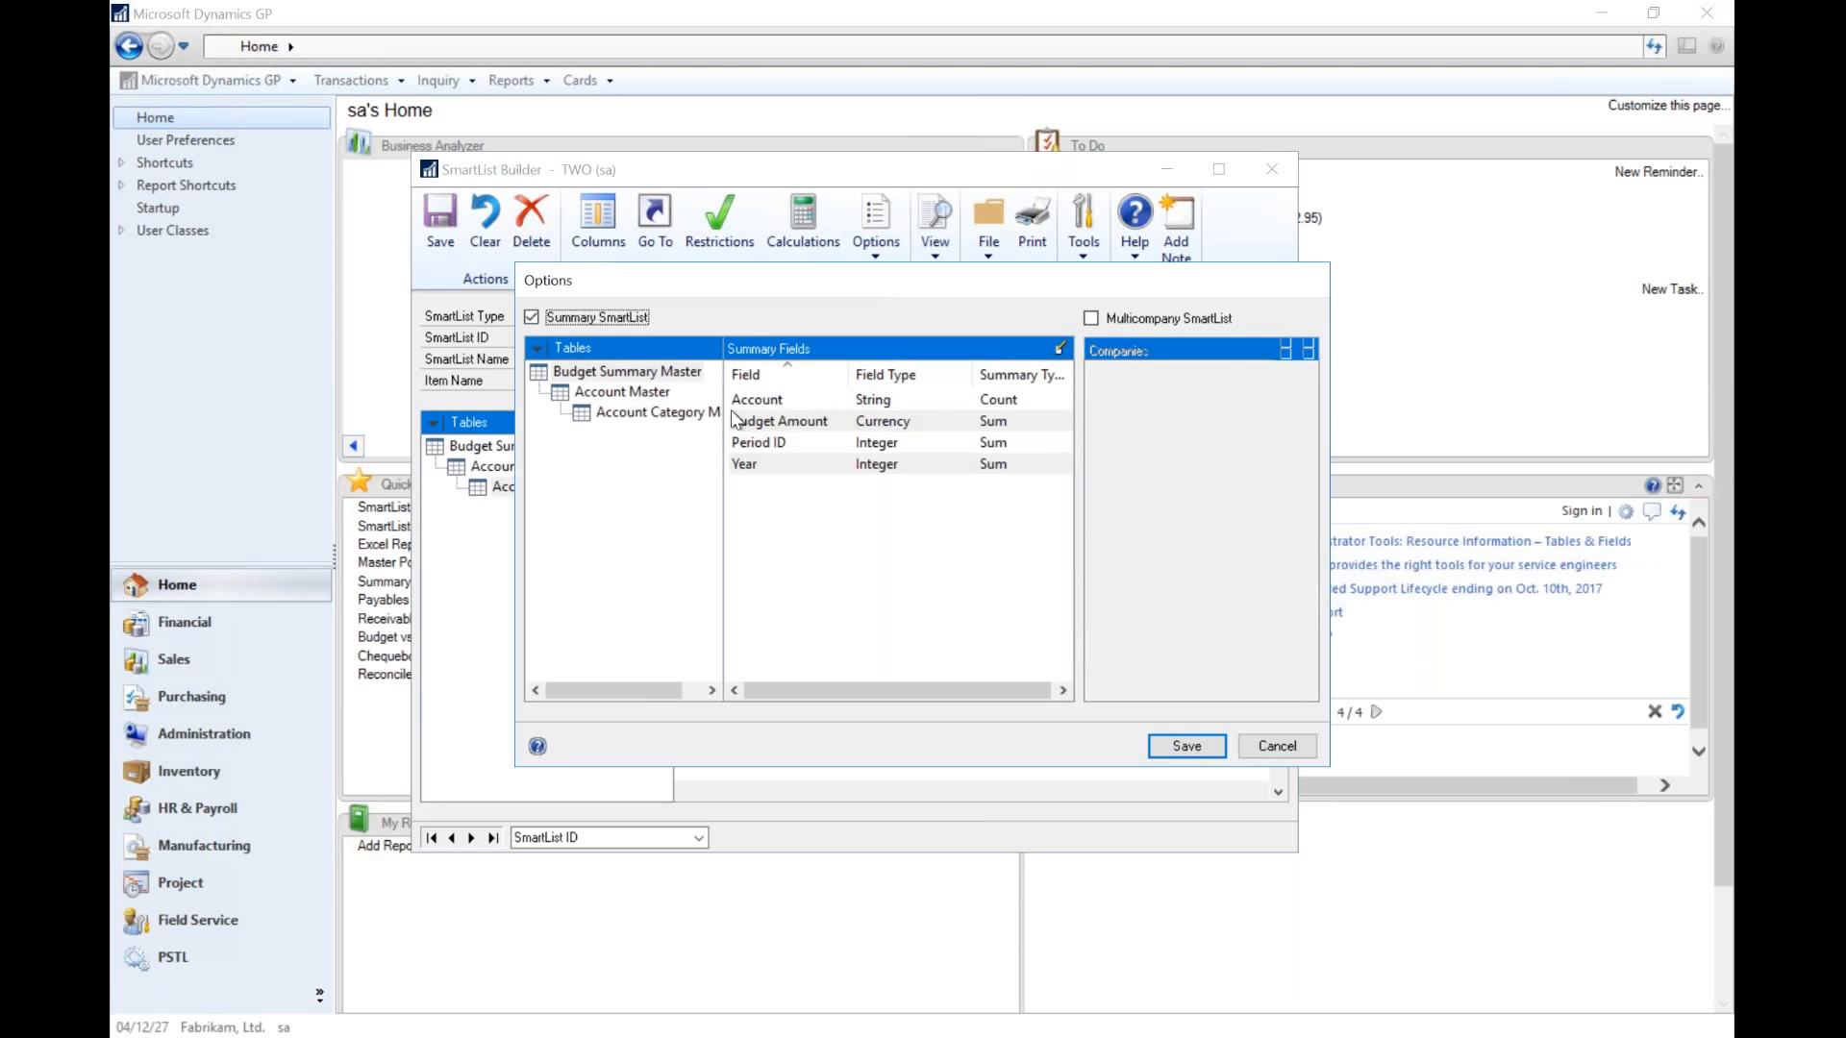
pyautogui.doubleClick(933, 403)
pyautogui.click(926, 523)
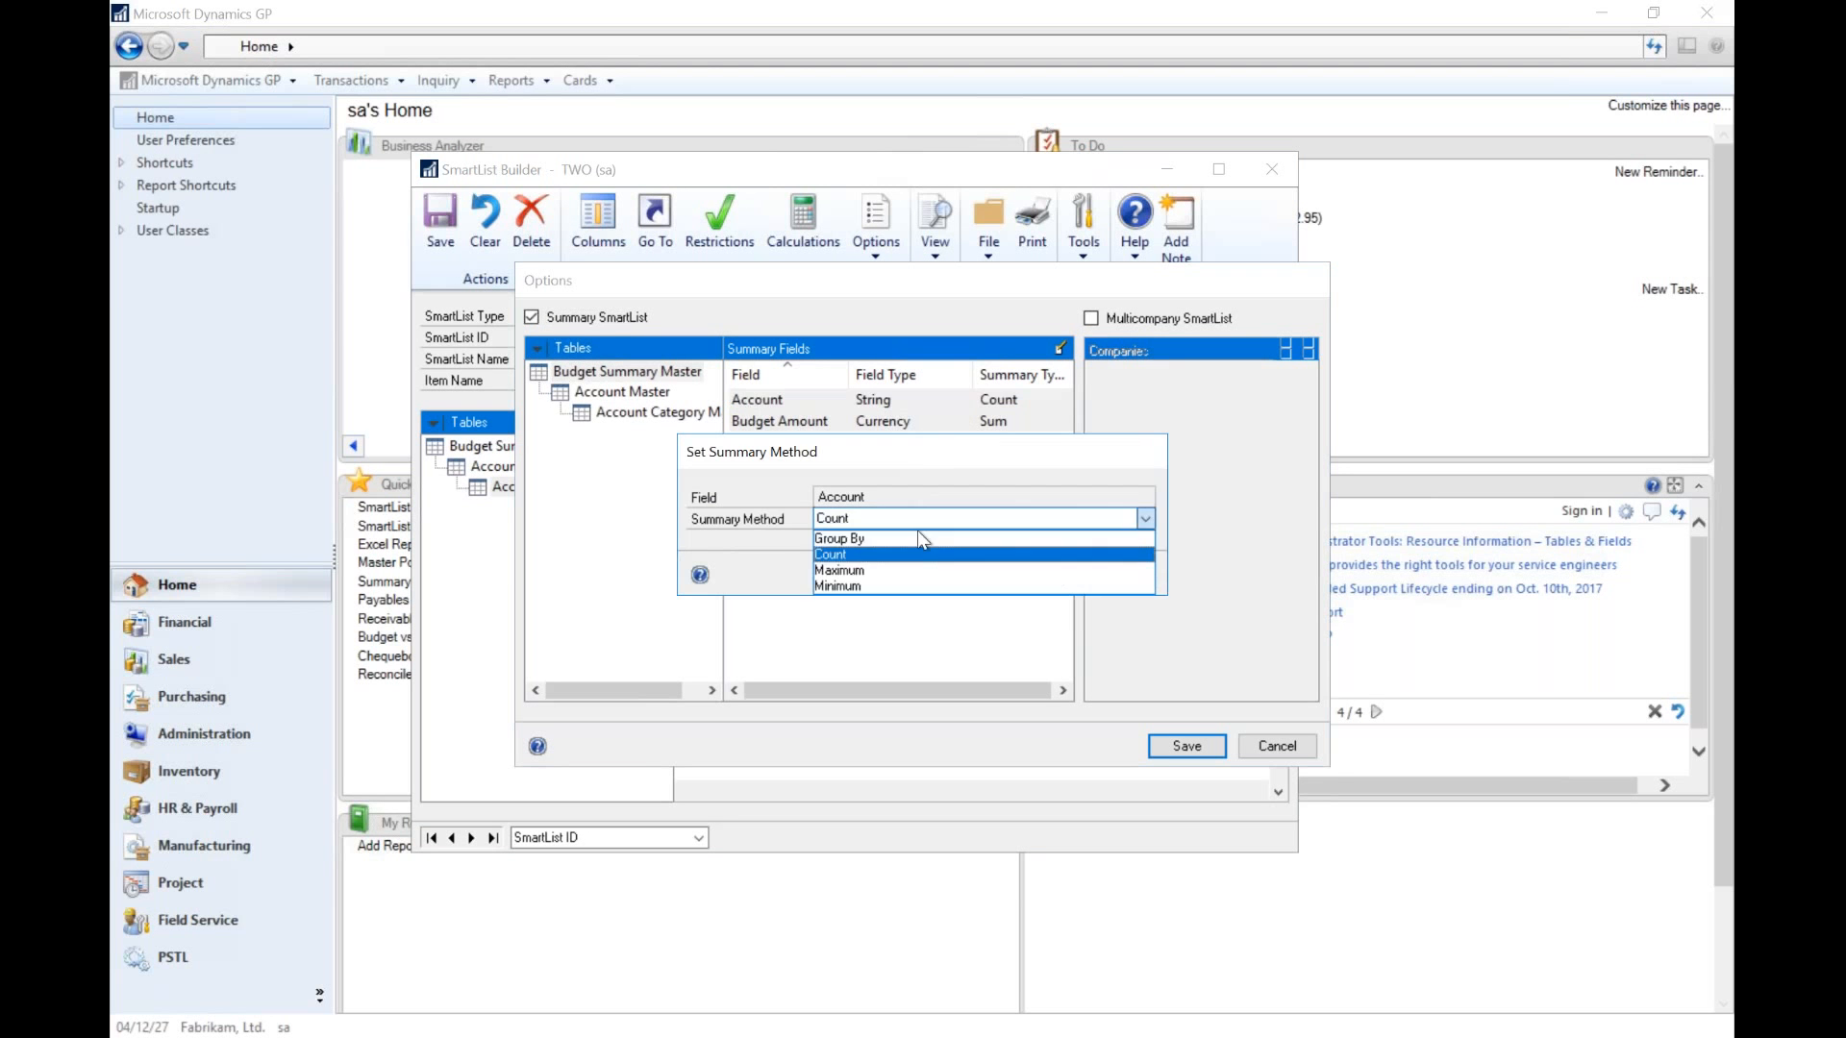
pyautogui.click(923, 536)
pyautogui.click(1024, 575)
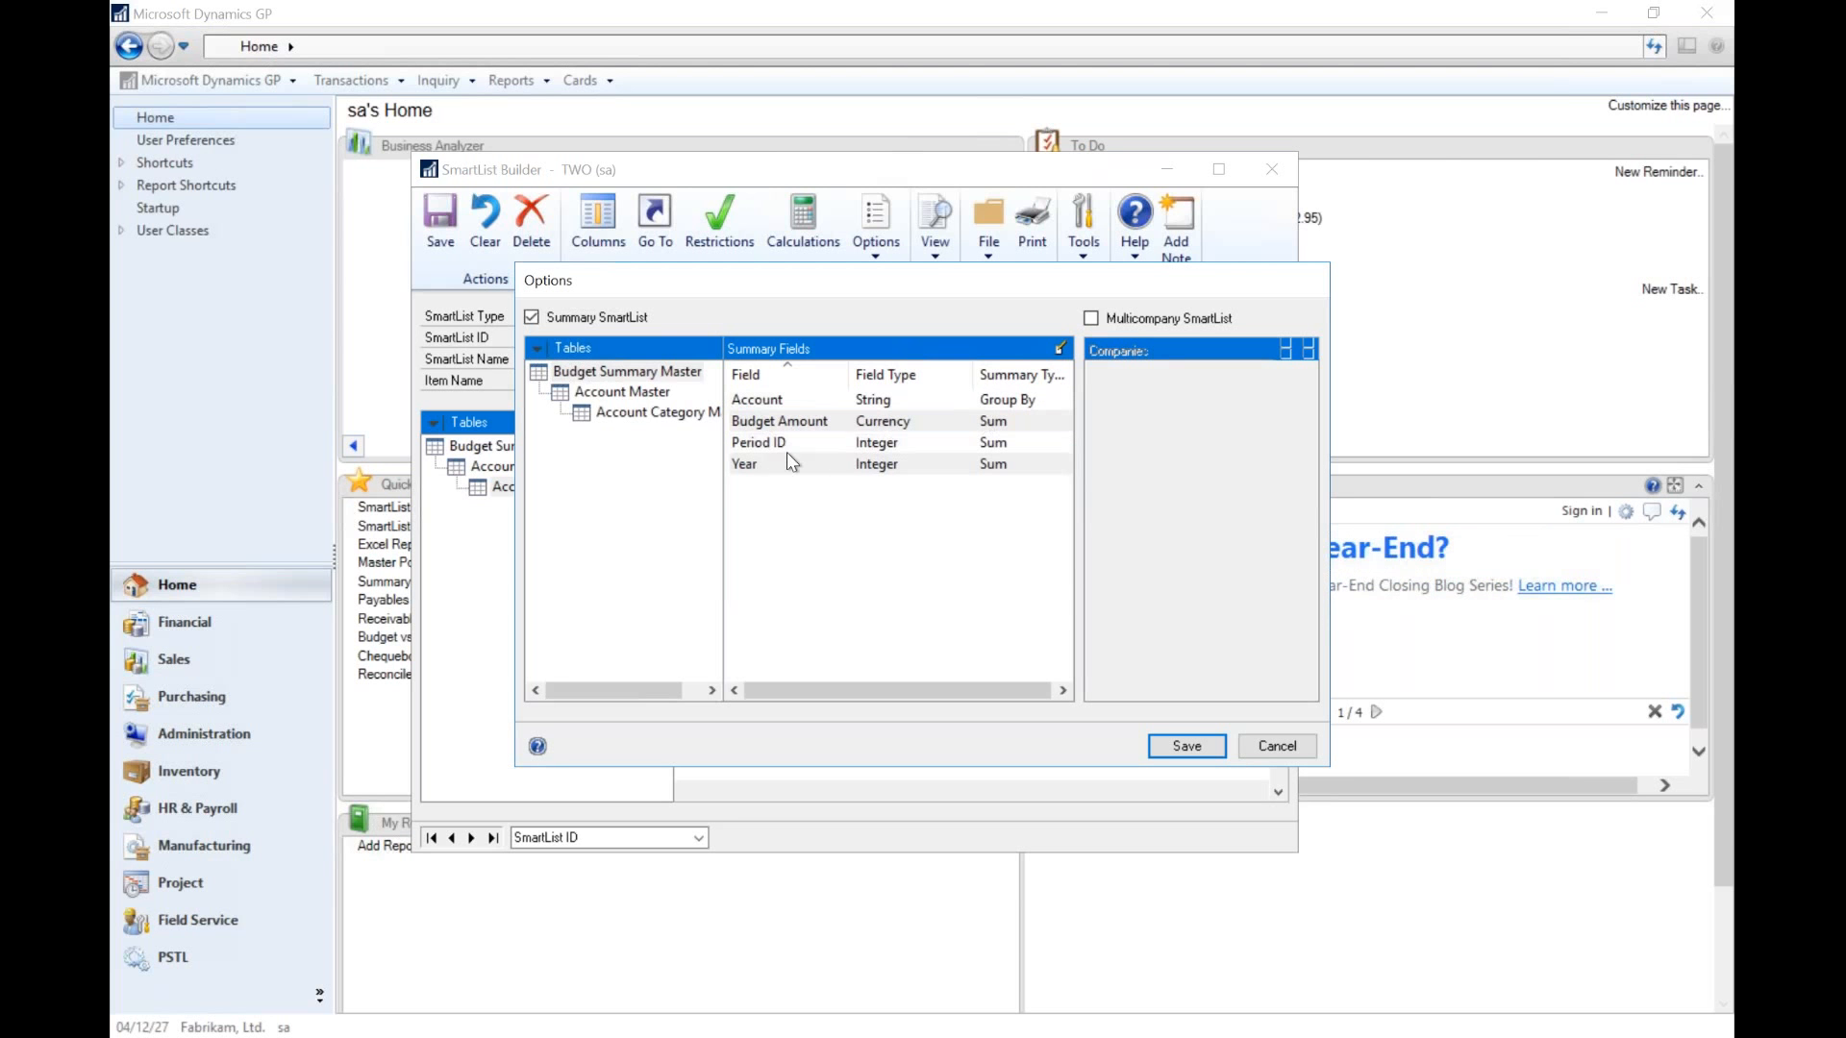
# - Set the summary method of both Period ID and Year in Budget Summary Master to Group By
pyautogui.doubleClick(924, 442)
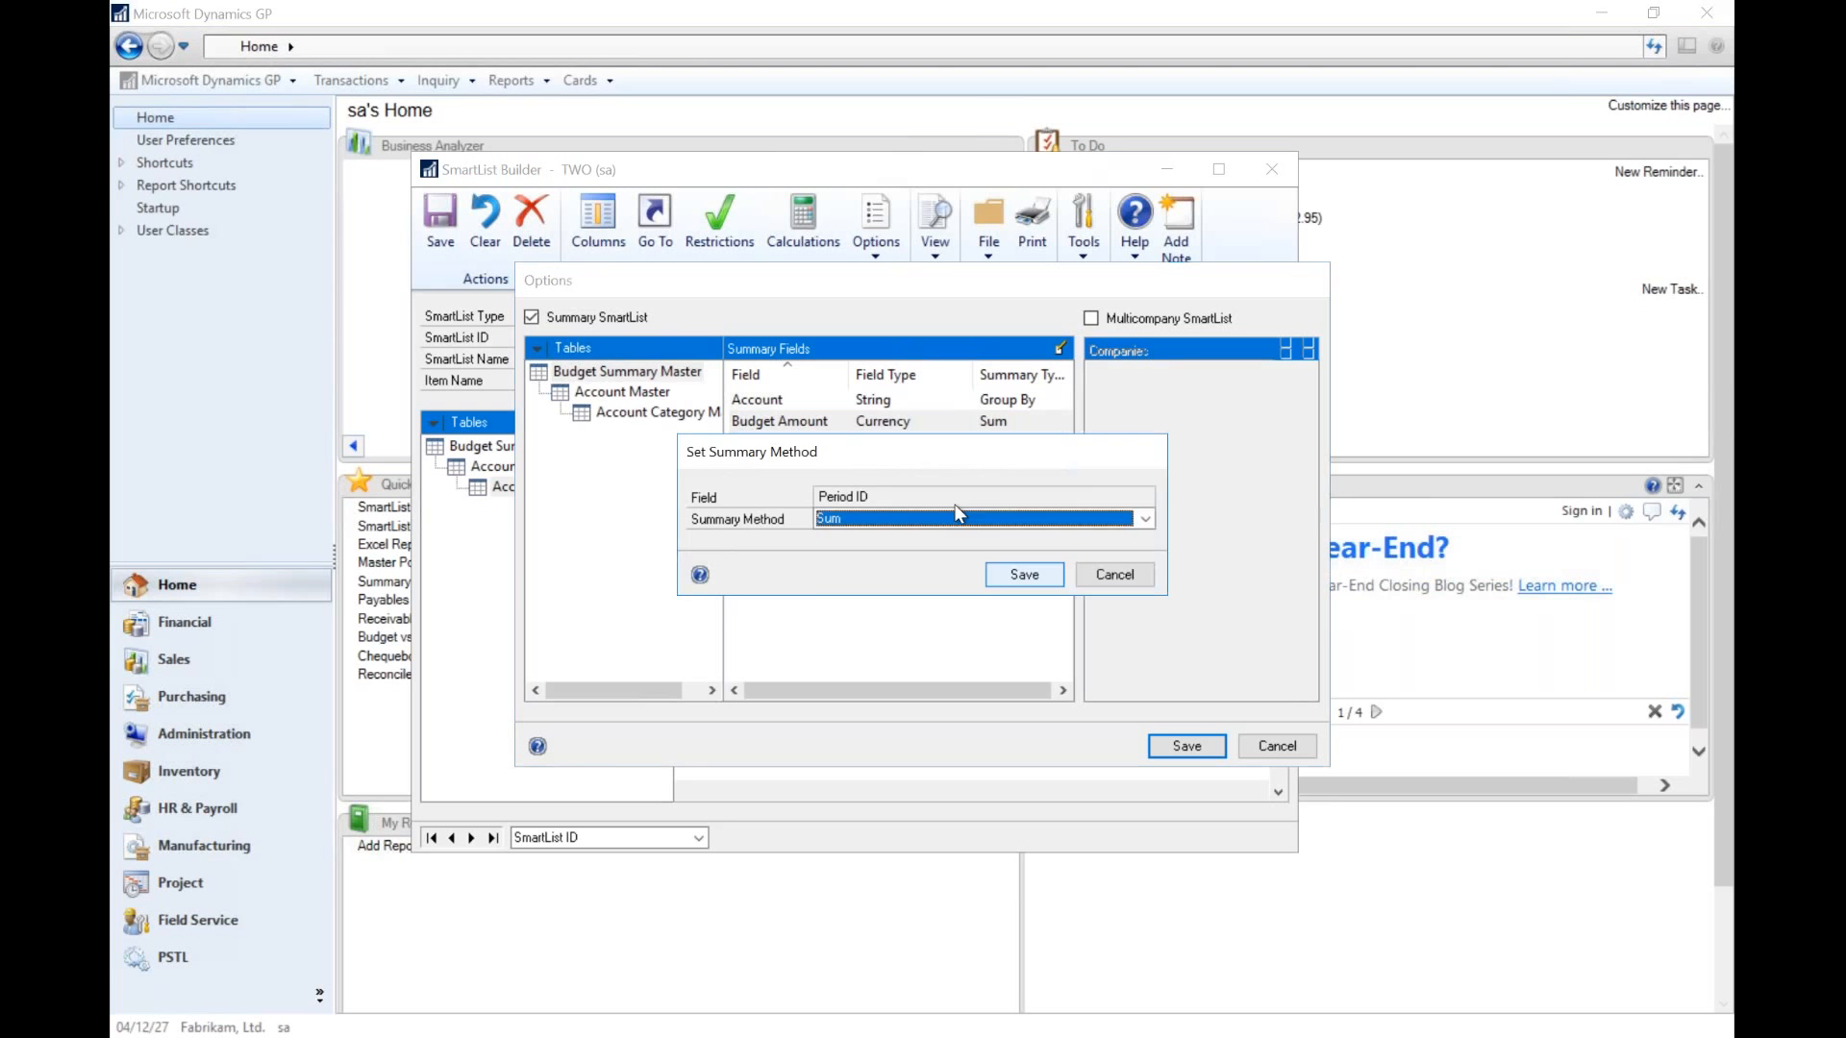
pyautogui.click(956, 520)
pyautogui.click(900, 544)
pyautogui.click(1006, 576)
pyautogui.doubleClick(925, 465)
pyautogui.click(939, 517)
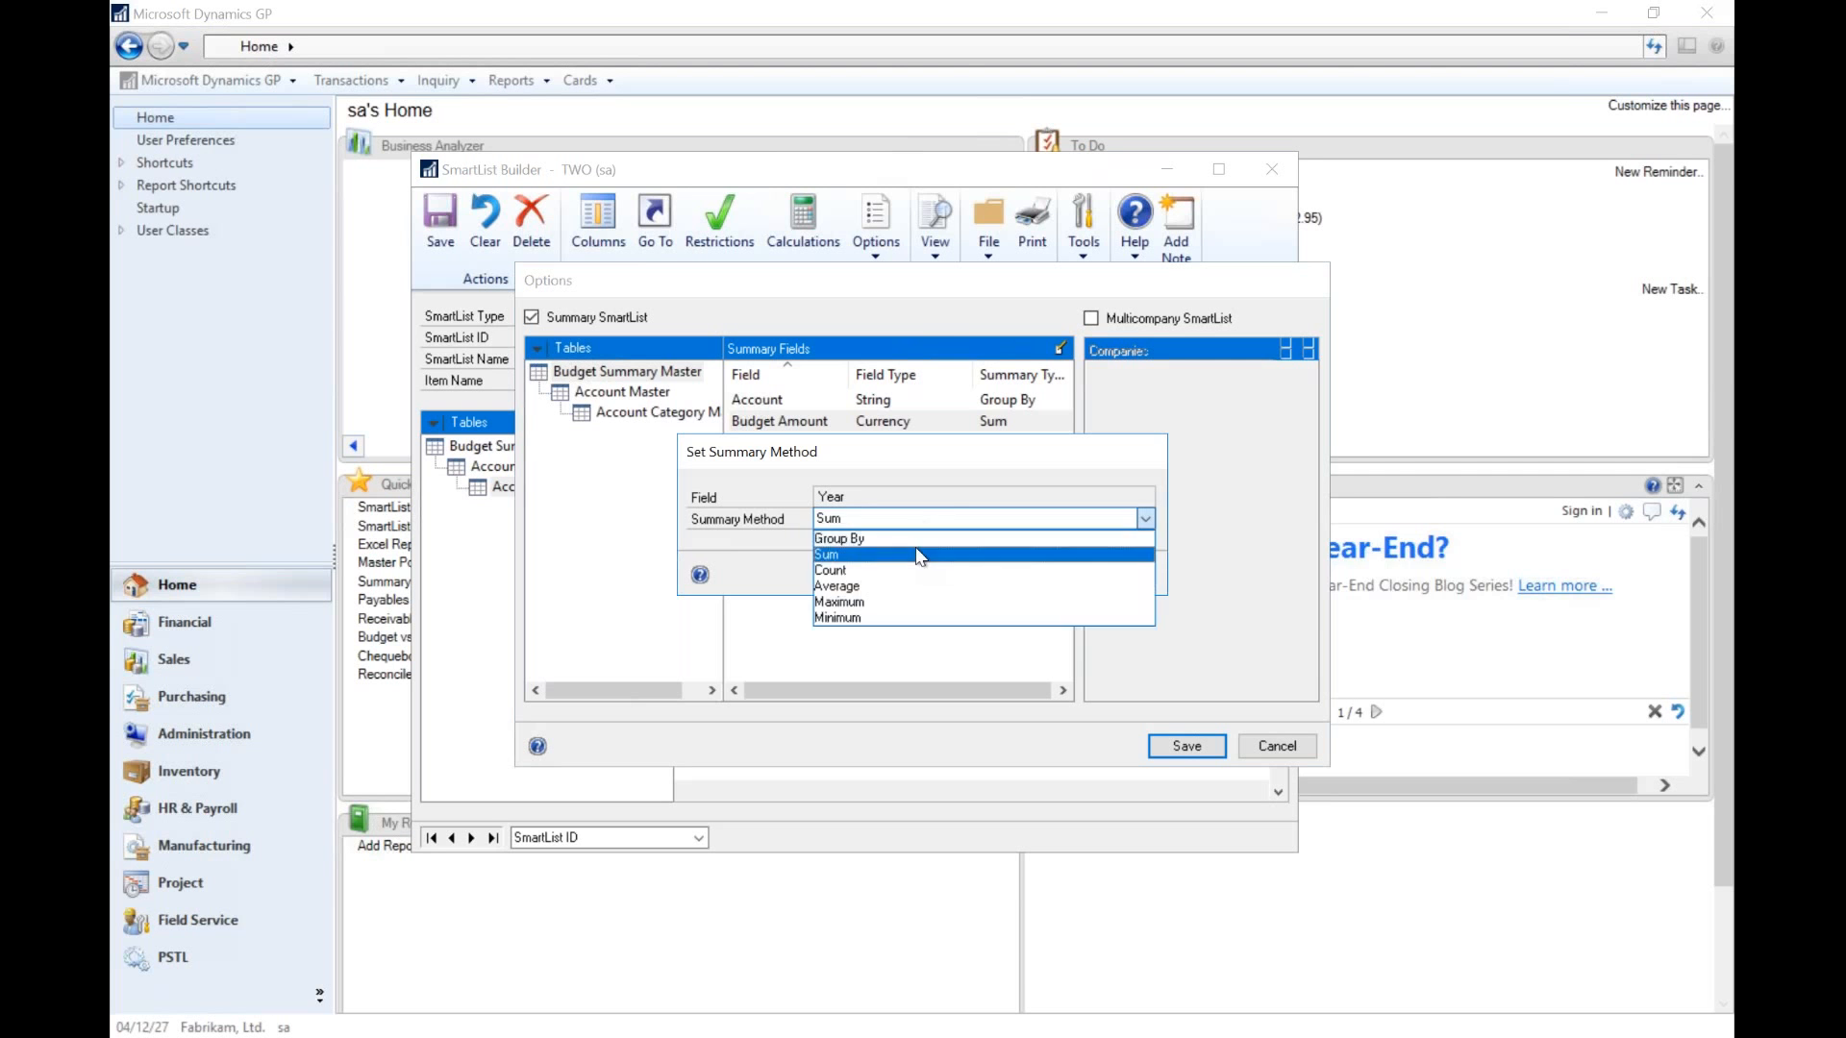
pyautogui.click(923, 553)
pyautogui.click(913, 521)
pyautogui.click(894, 538)
pyautogui.click(1024, 574)
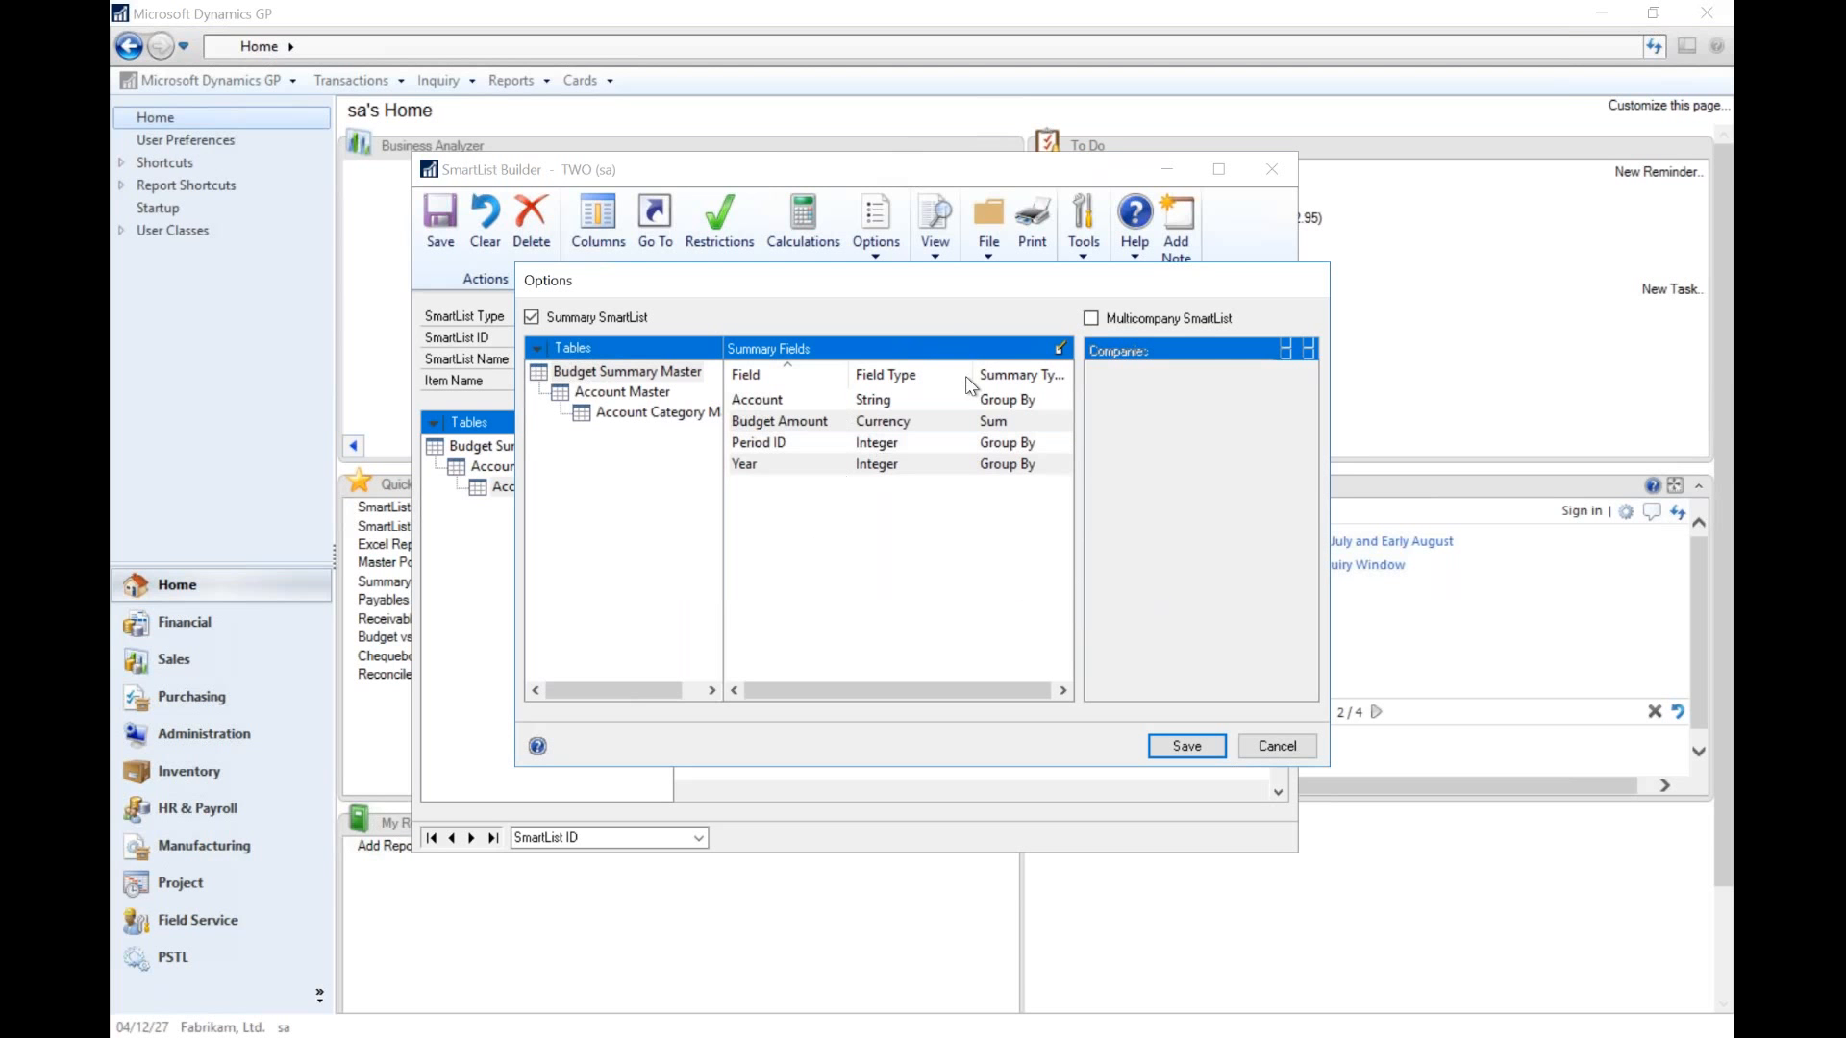
# - Set the summary method of Account Category Description to Group By, then save the summary options and the SmartList
pyautogui.click(673, 412)
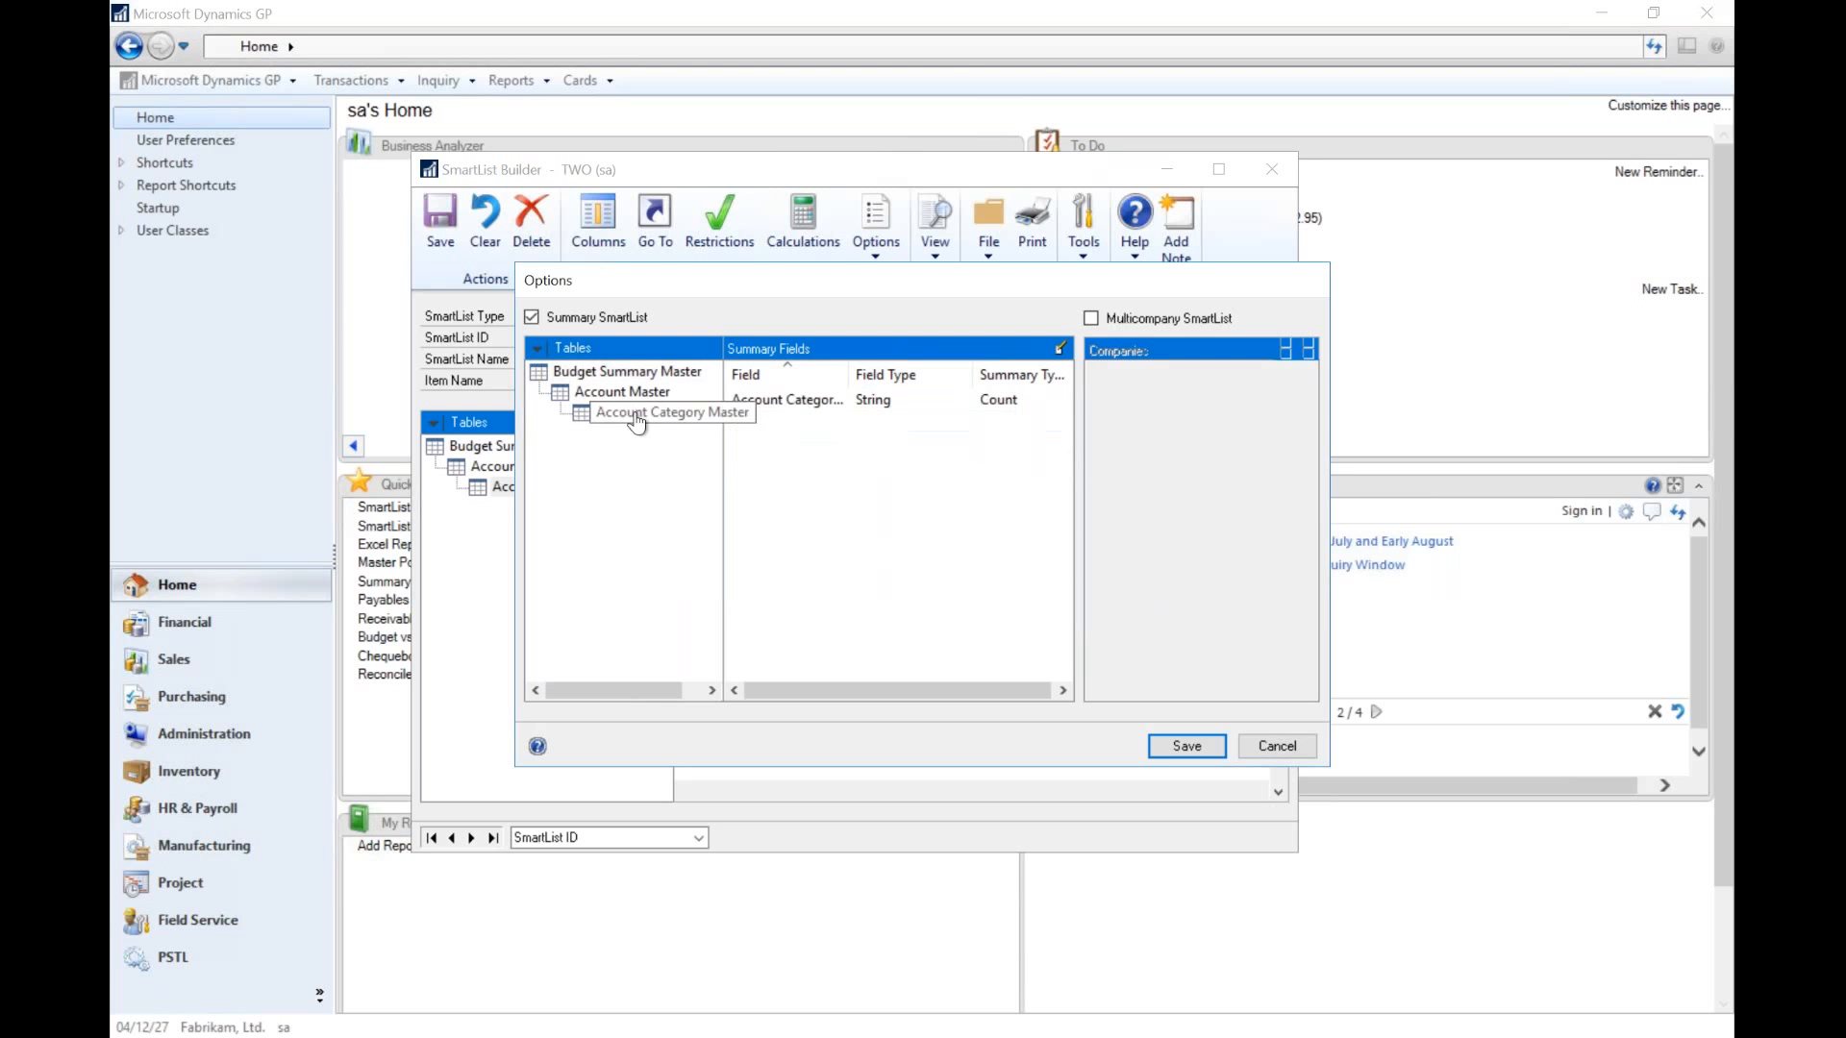
pyautogui.doubleClick(902, 402)
pyautogui.click(886, 517)
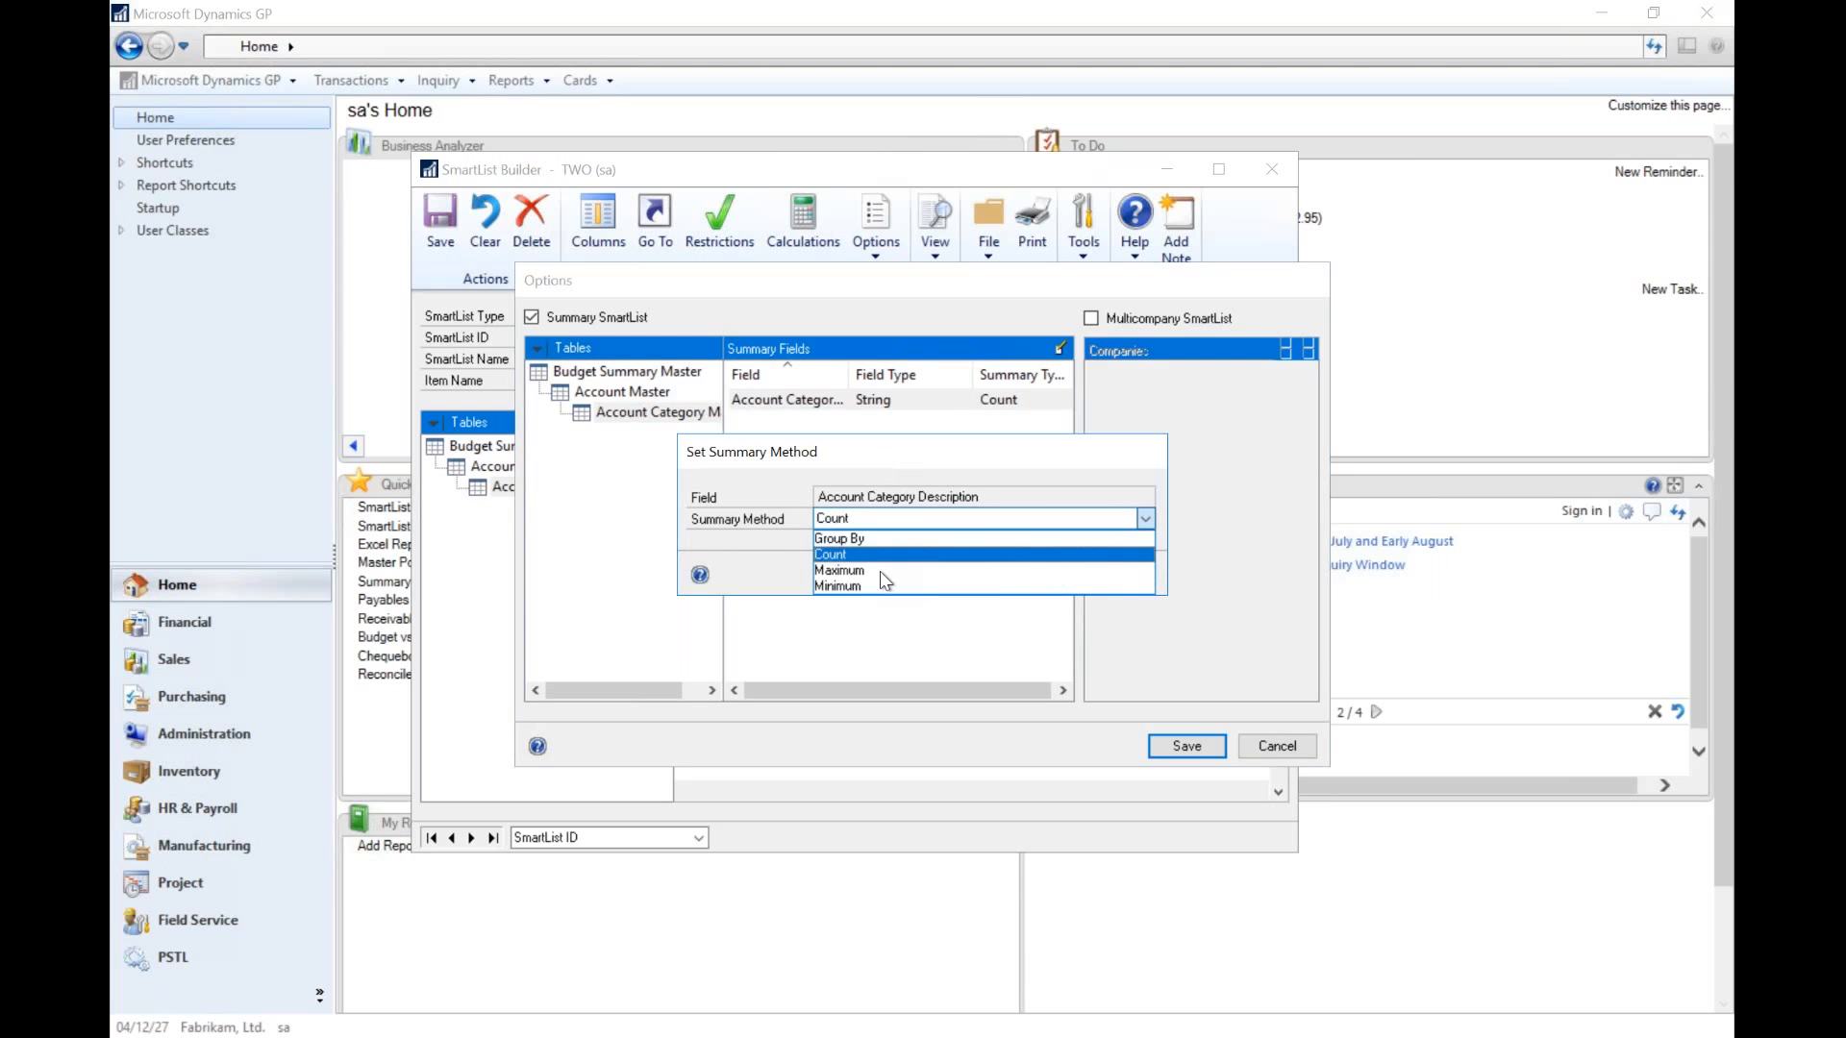
pyautogui.click(846, 539)
pyautogui.click(998, 576)
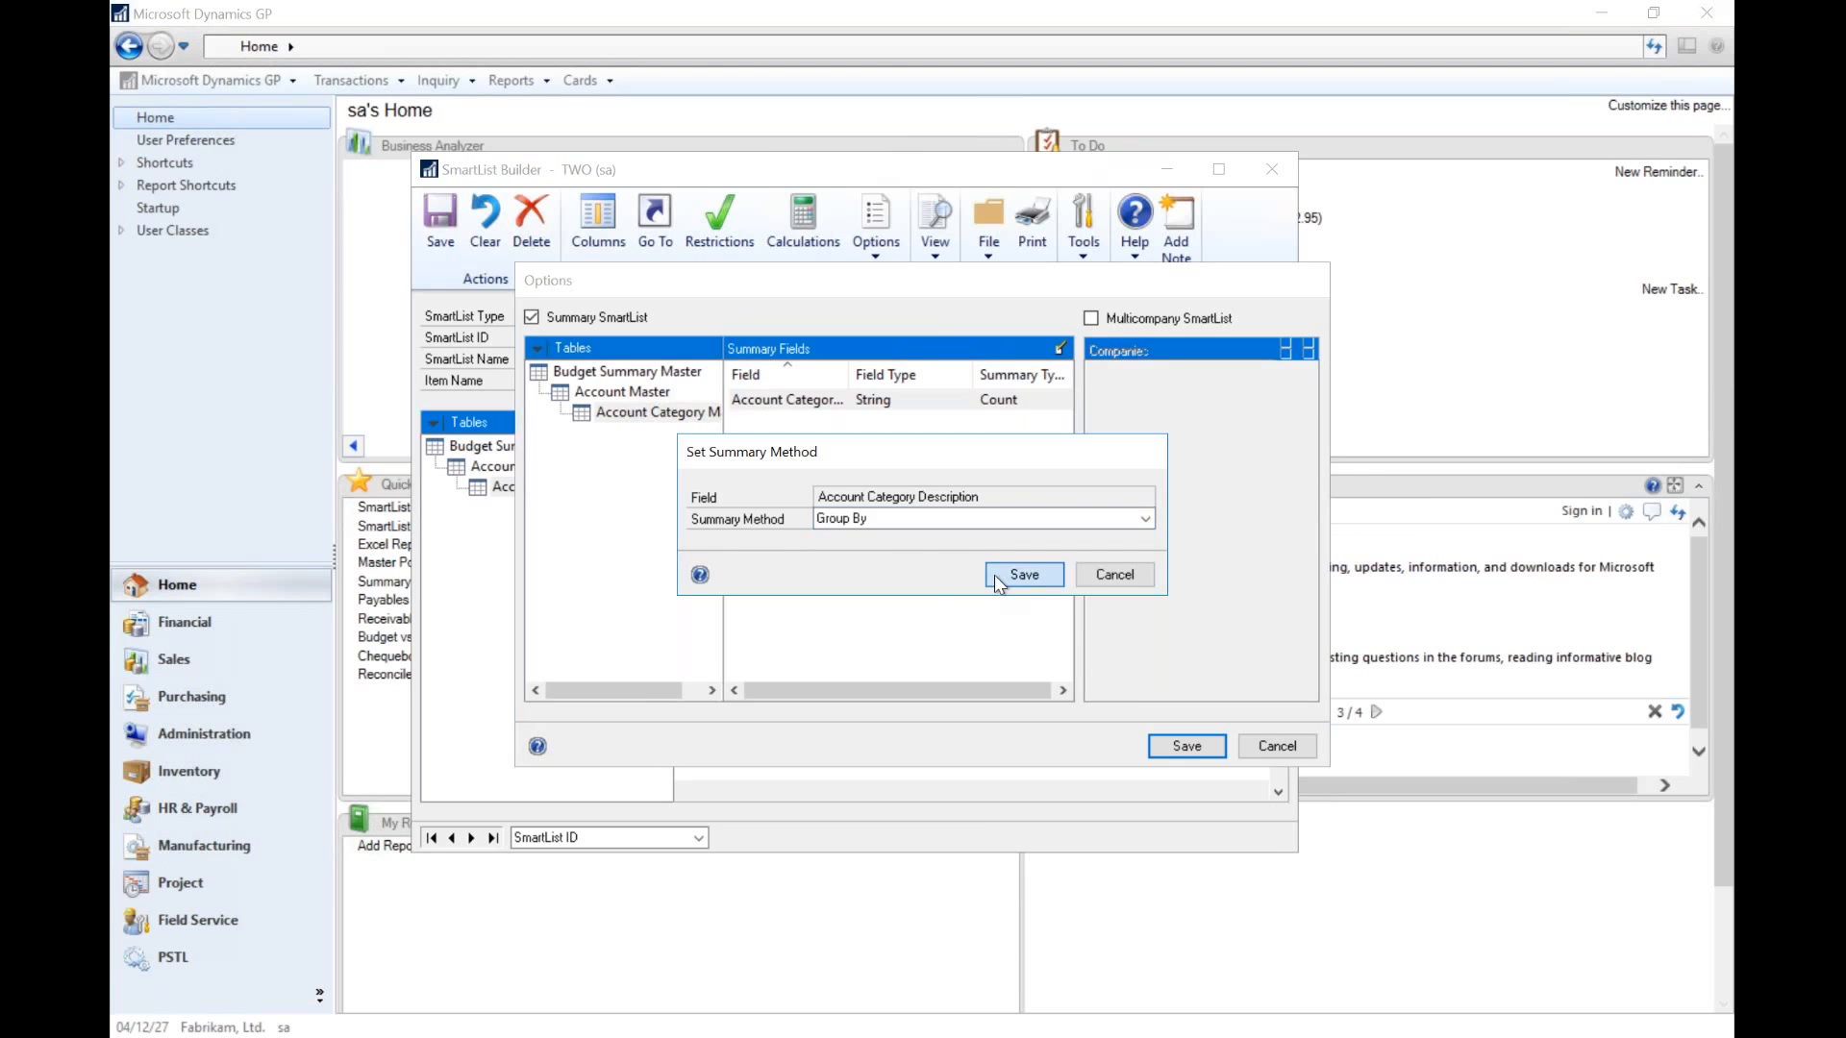
pyautogui.click(1186, 746)
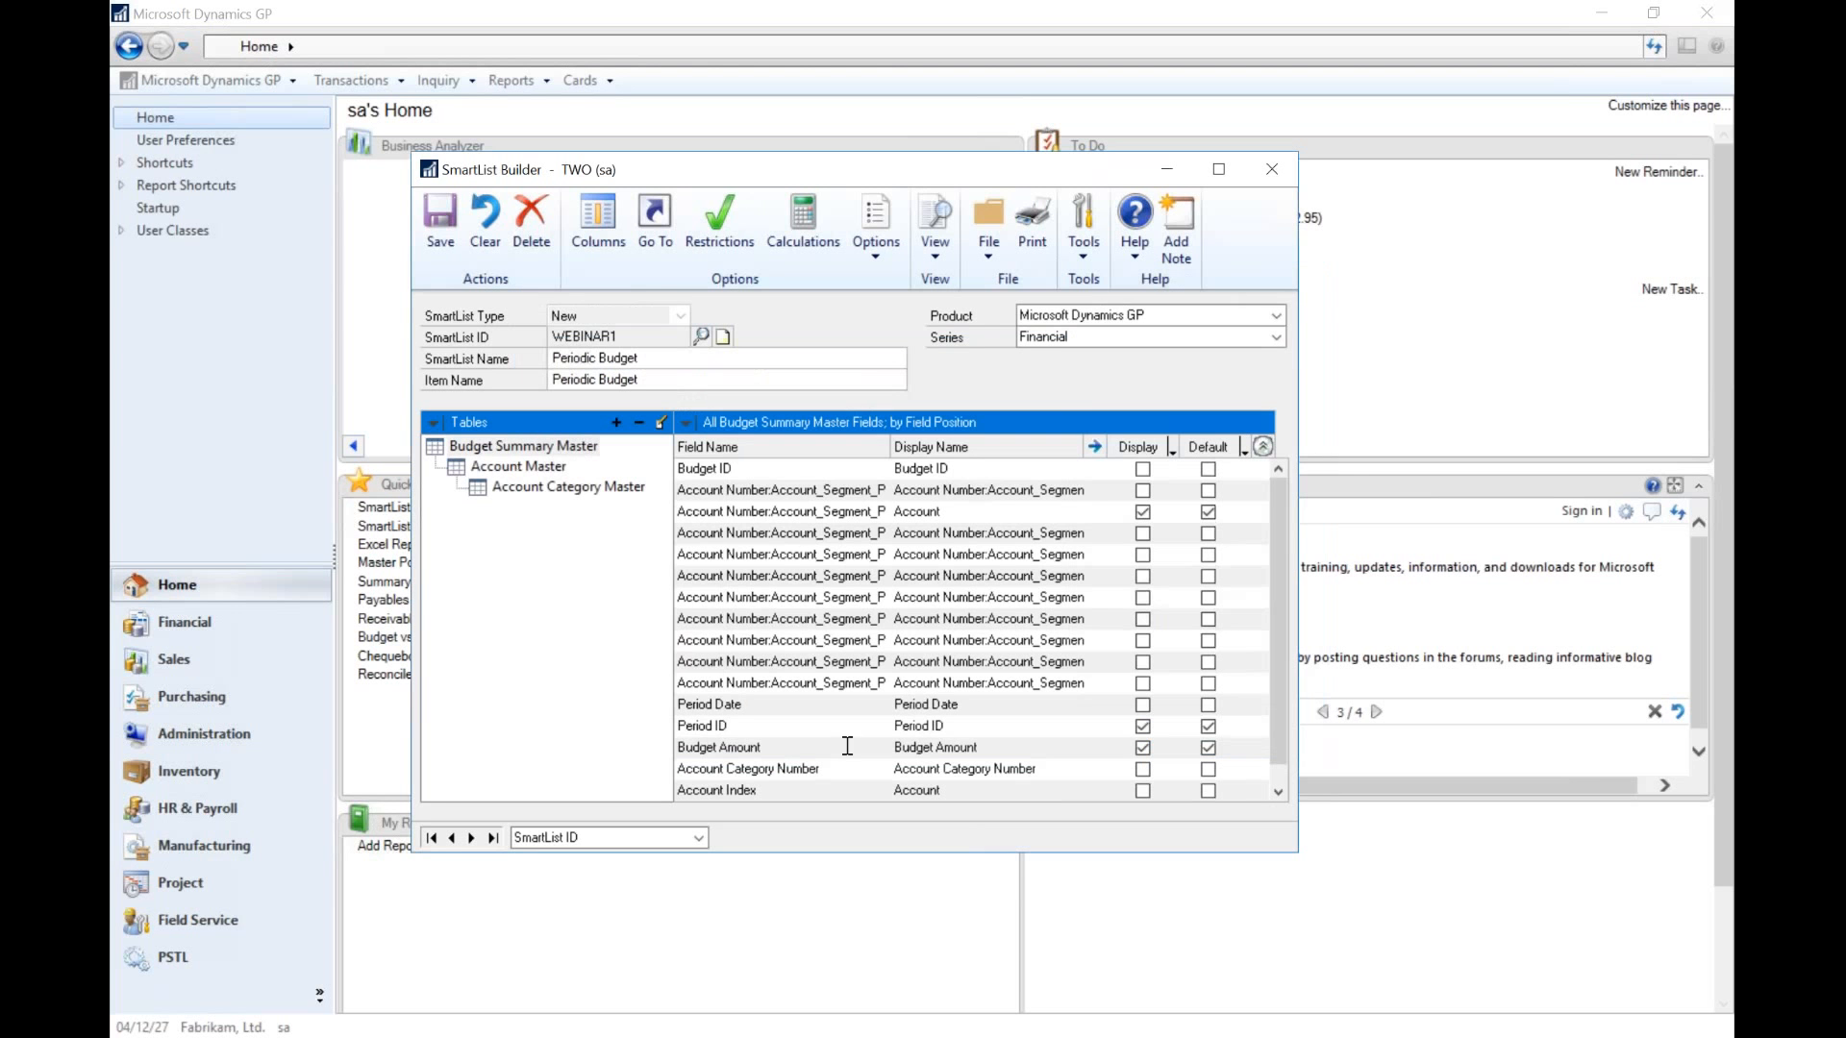
pyautogui.click(441, 235)
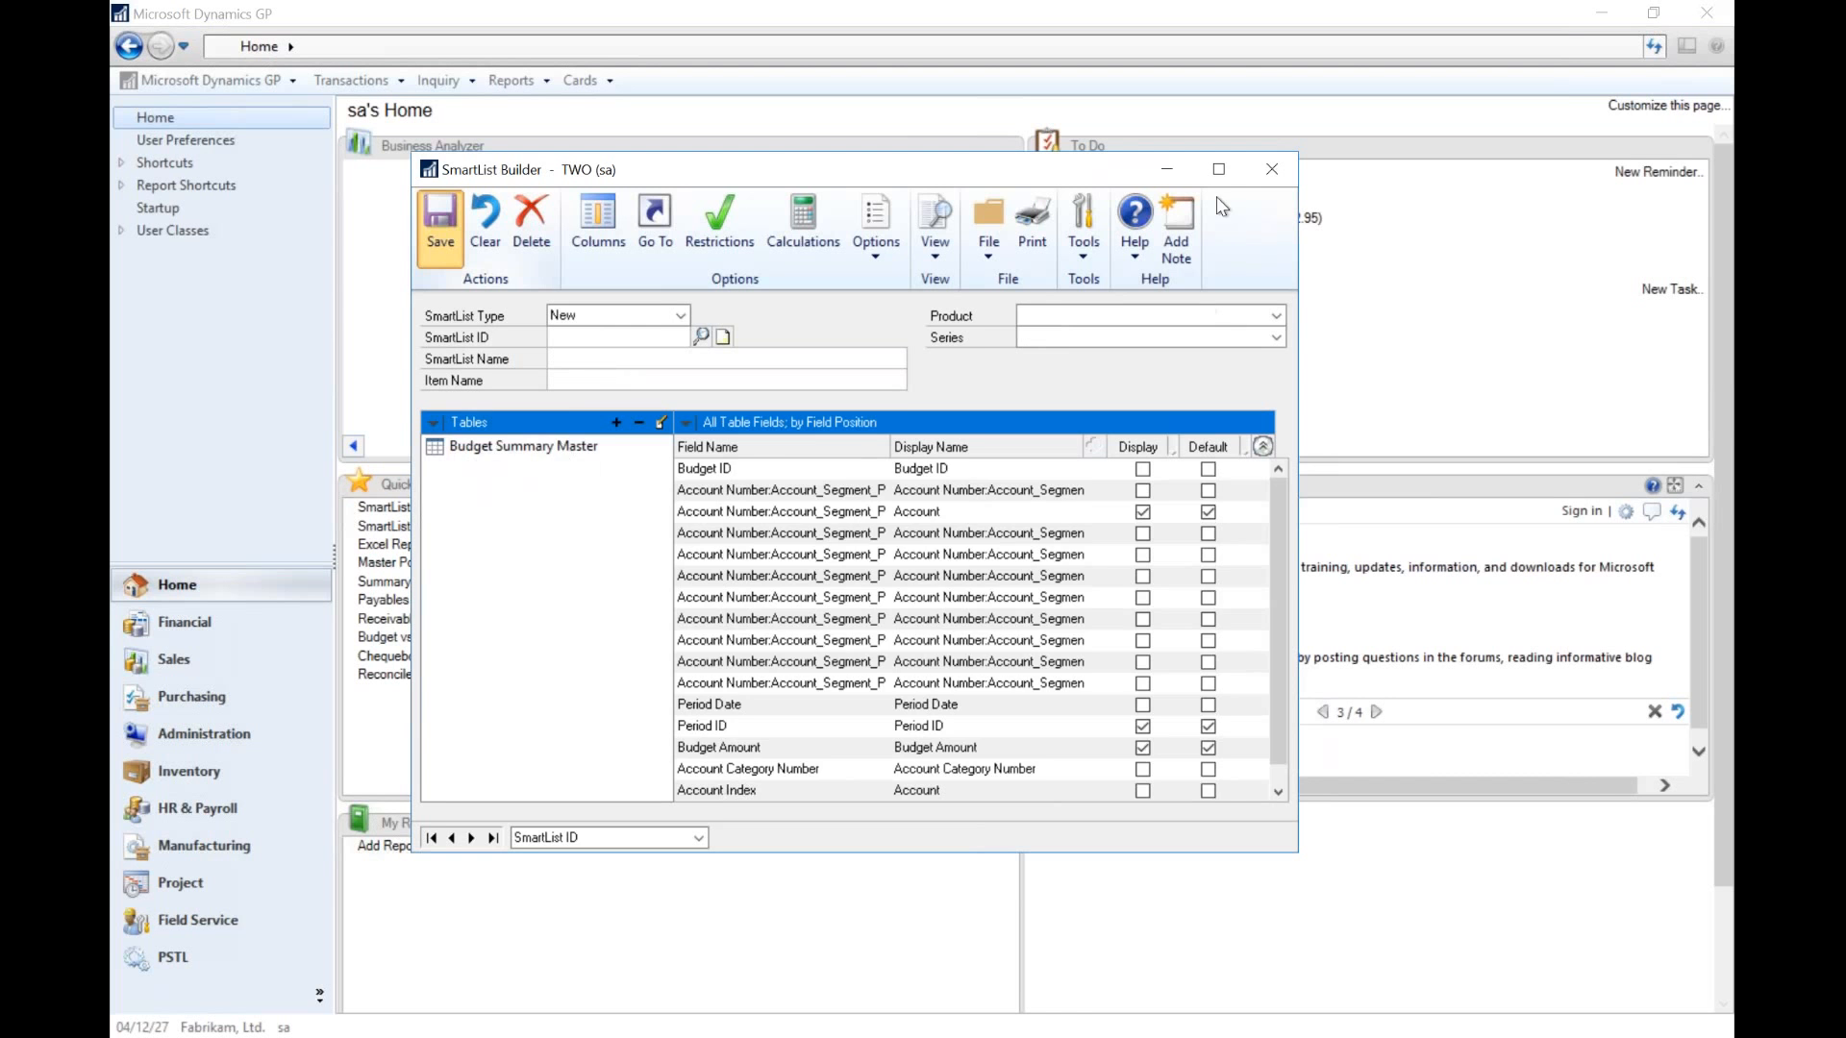
# - Apply the pending SmartList Builder changes in SmartList and review the Periodic Budget list under Financial
pyautogui.click(384, 507)
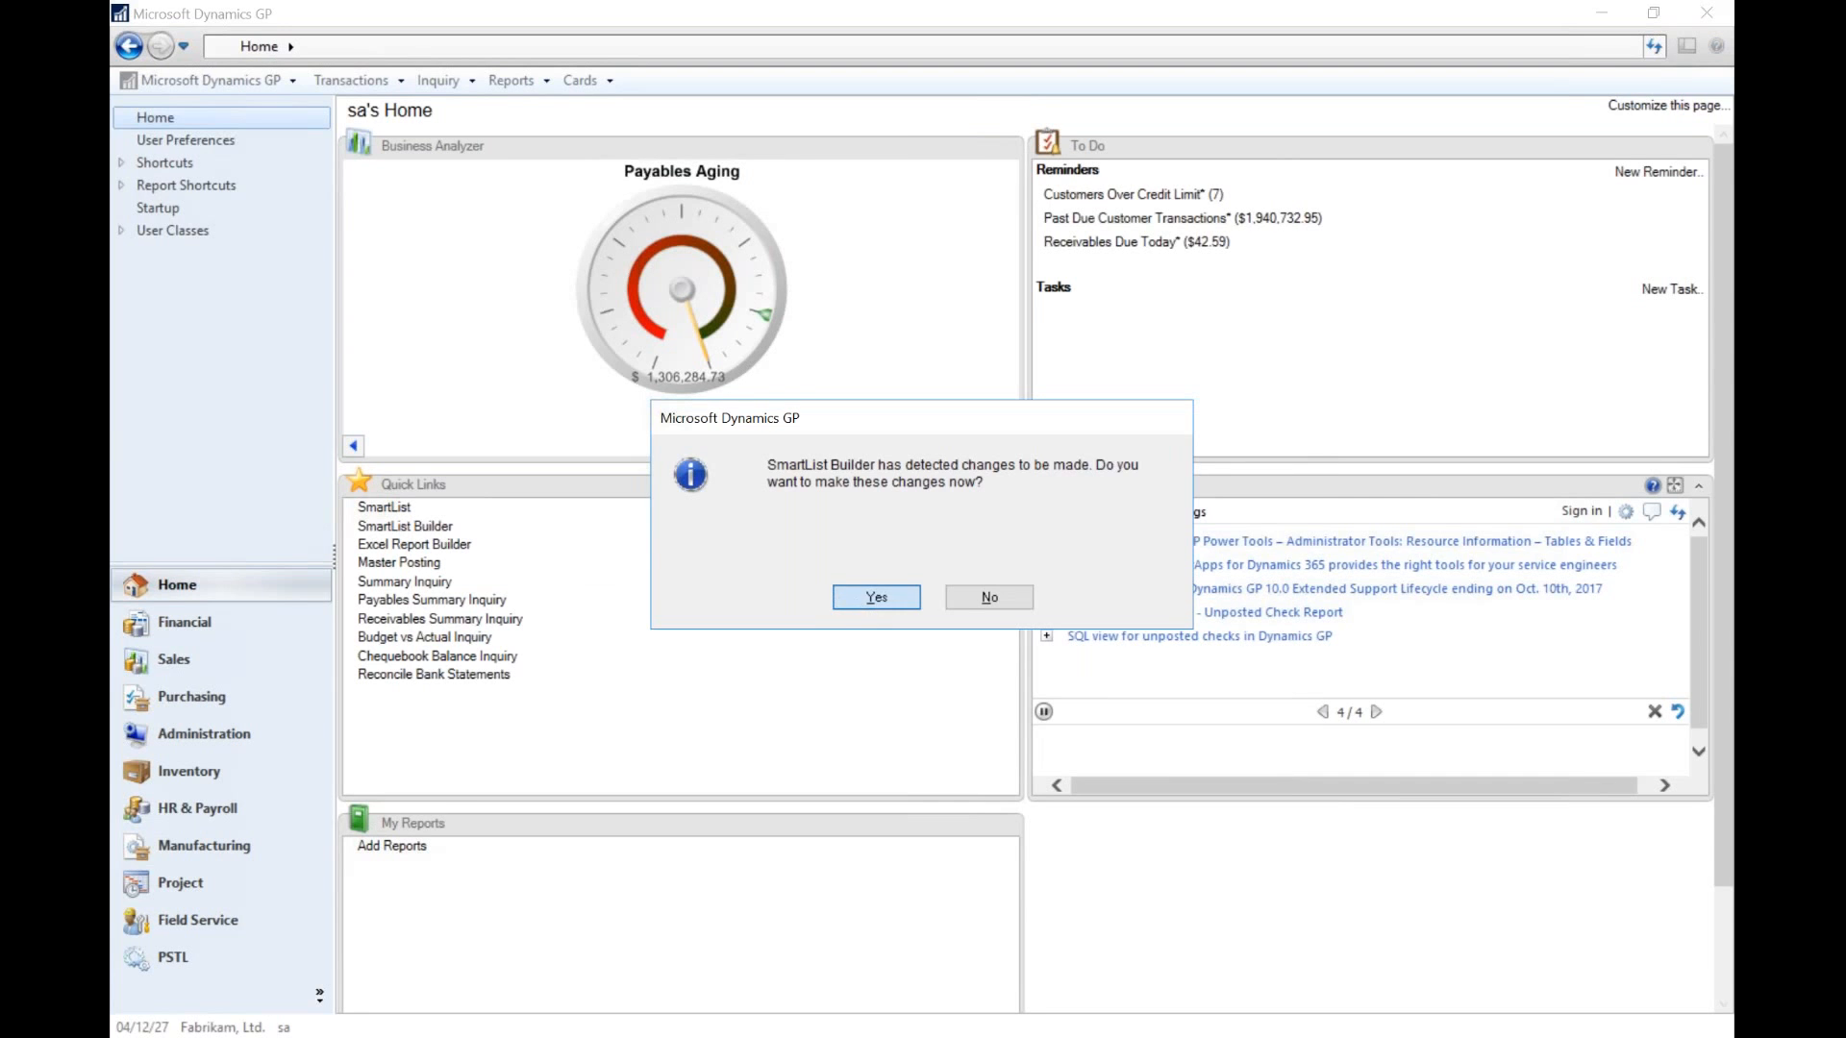
pyautogui.press('Return')
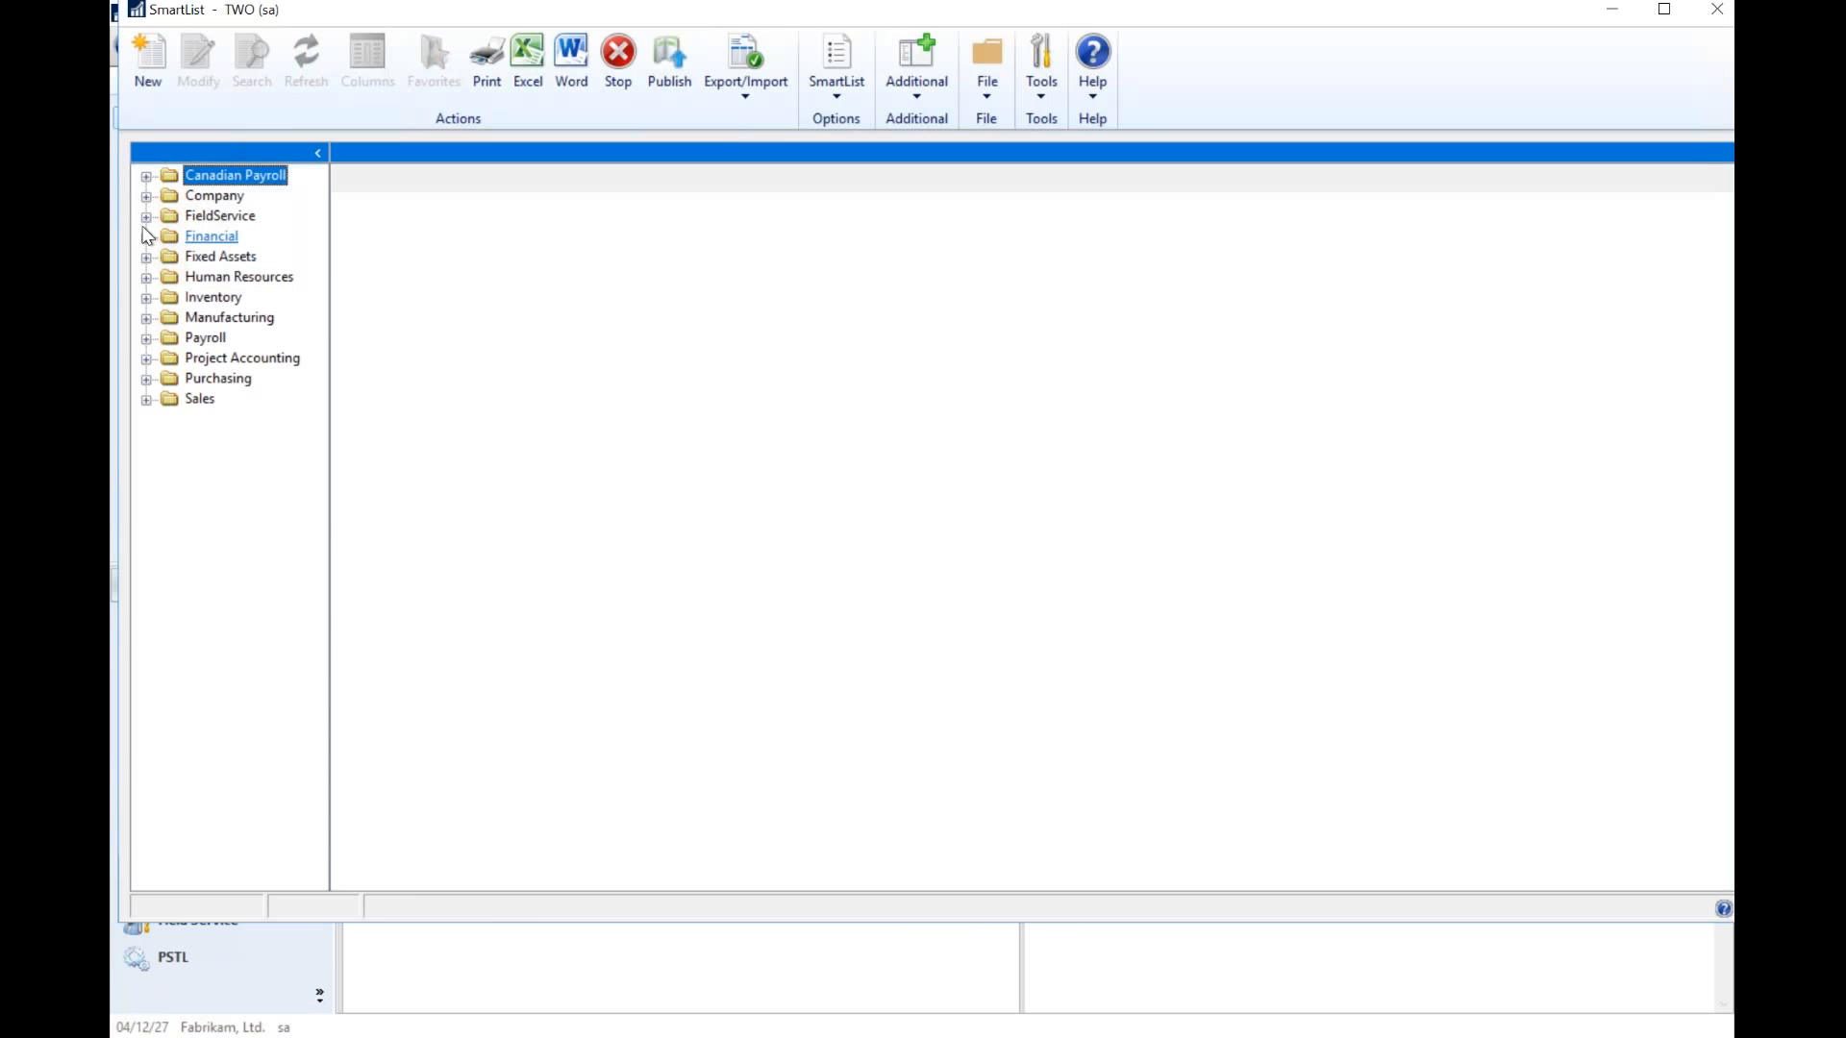
pyautogui.click(146, 236)
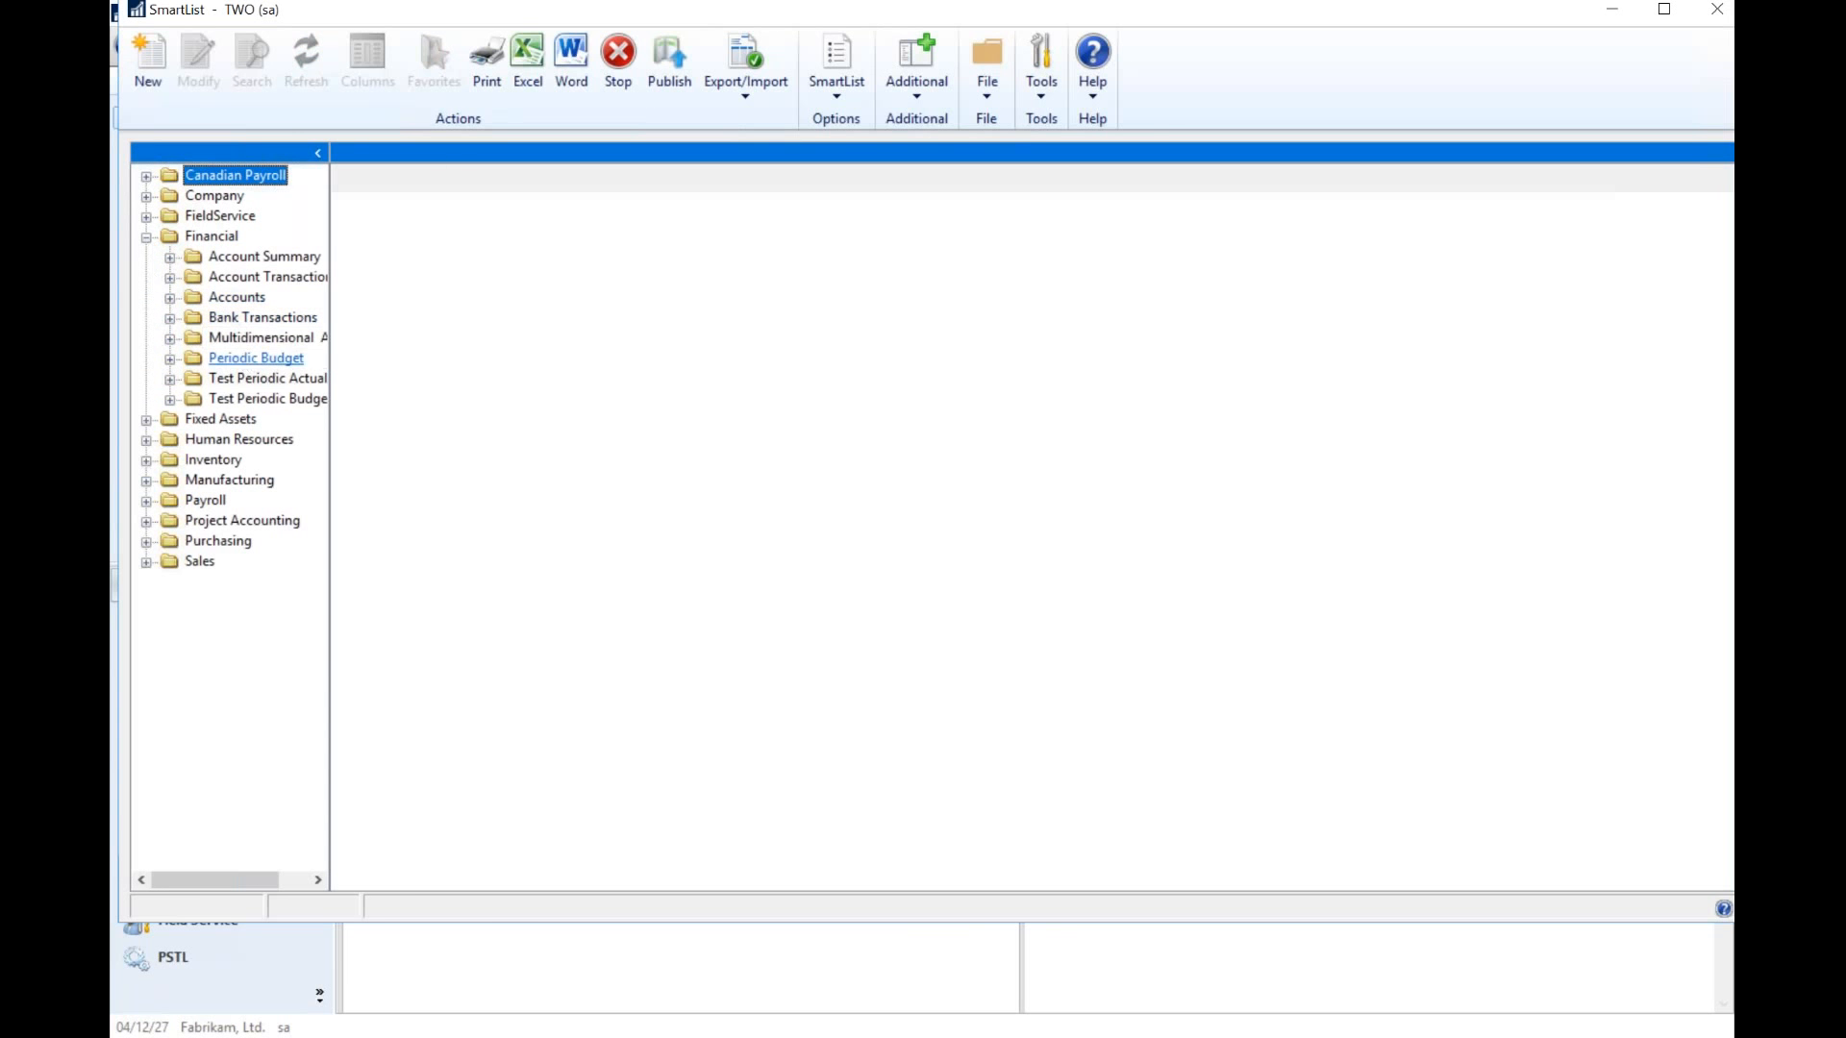
pyautogui.click(252, 357)
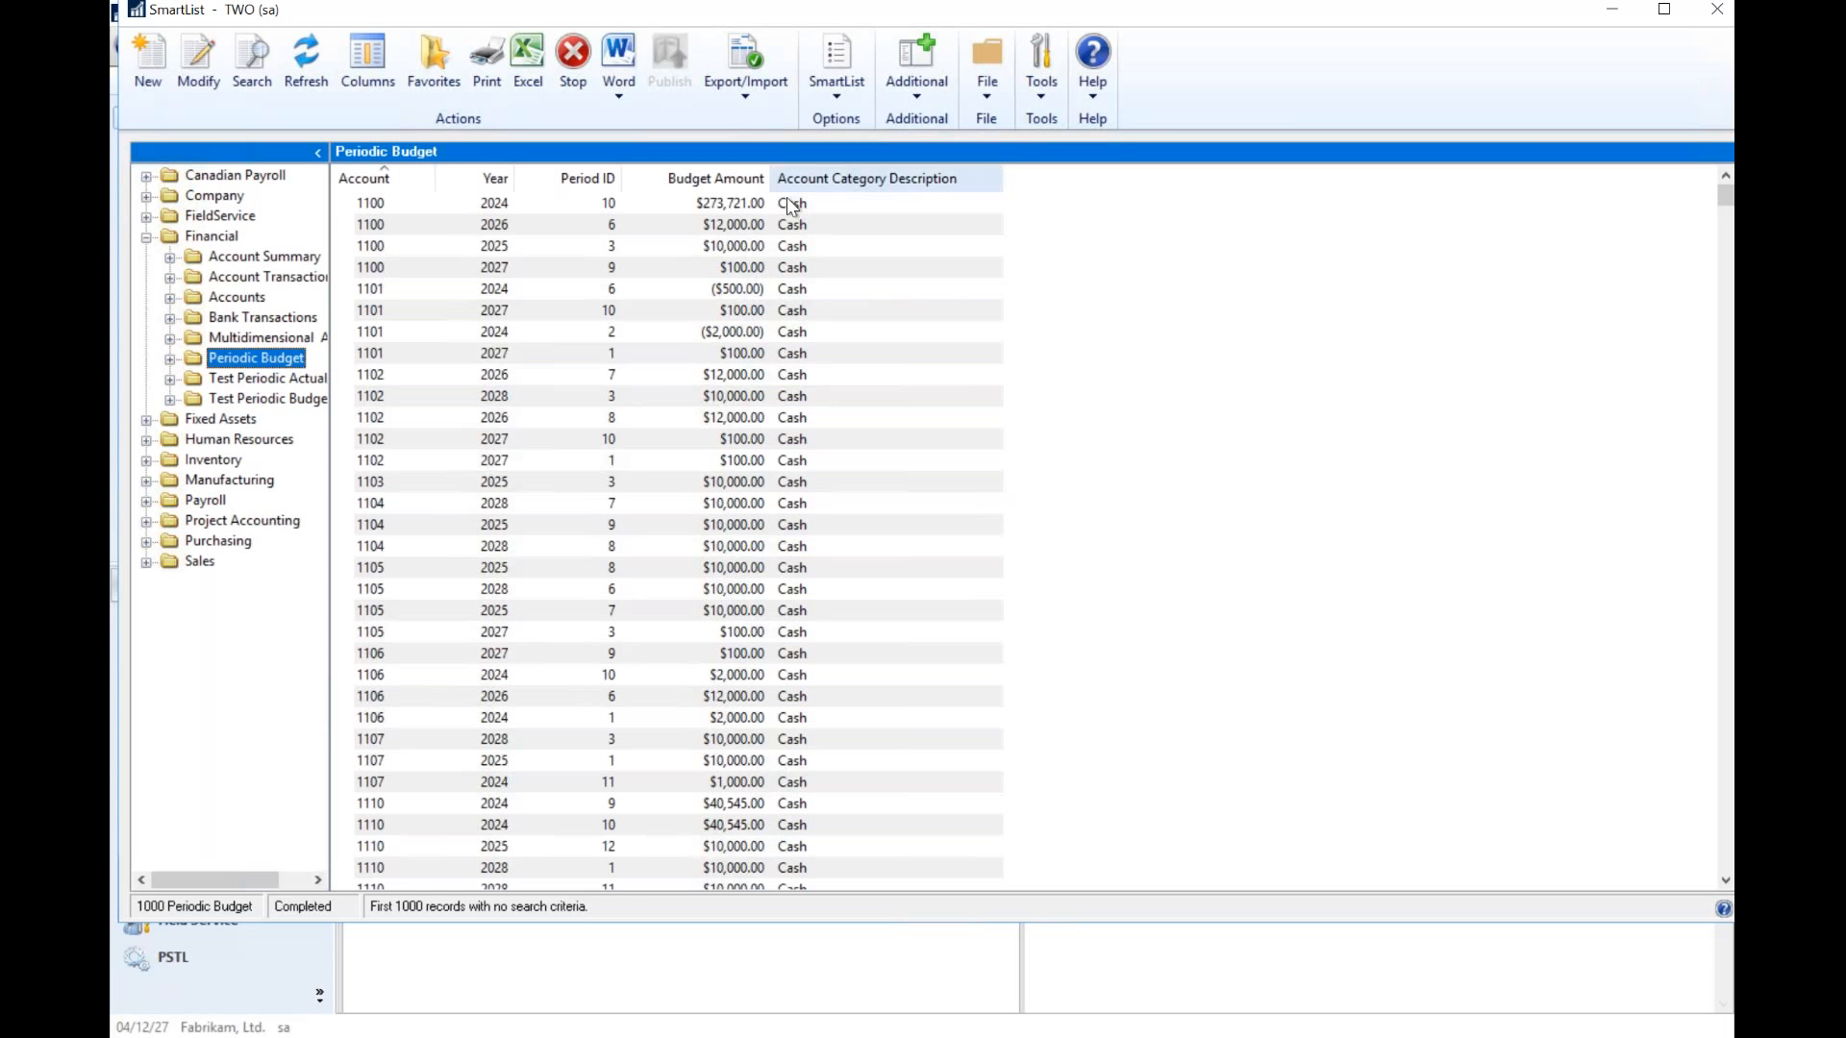
pyautogui.click(1710, 10)
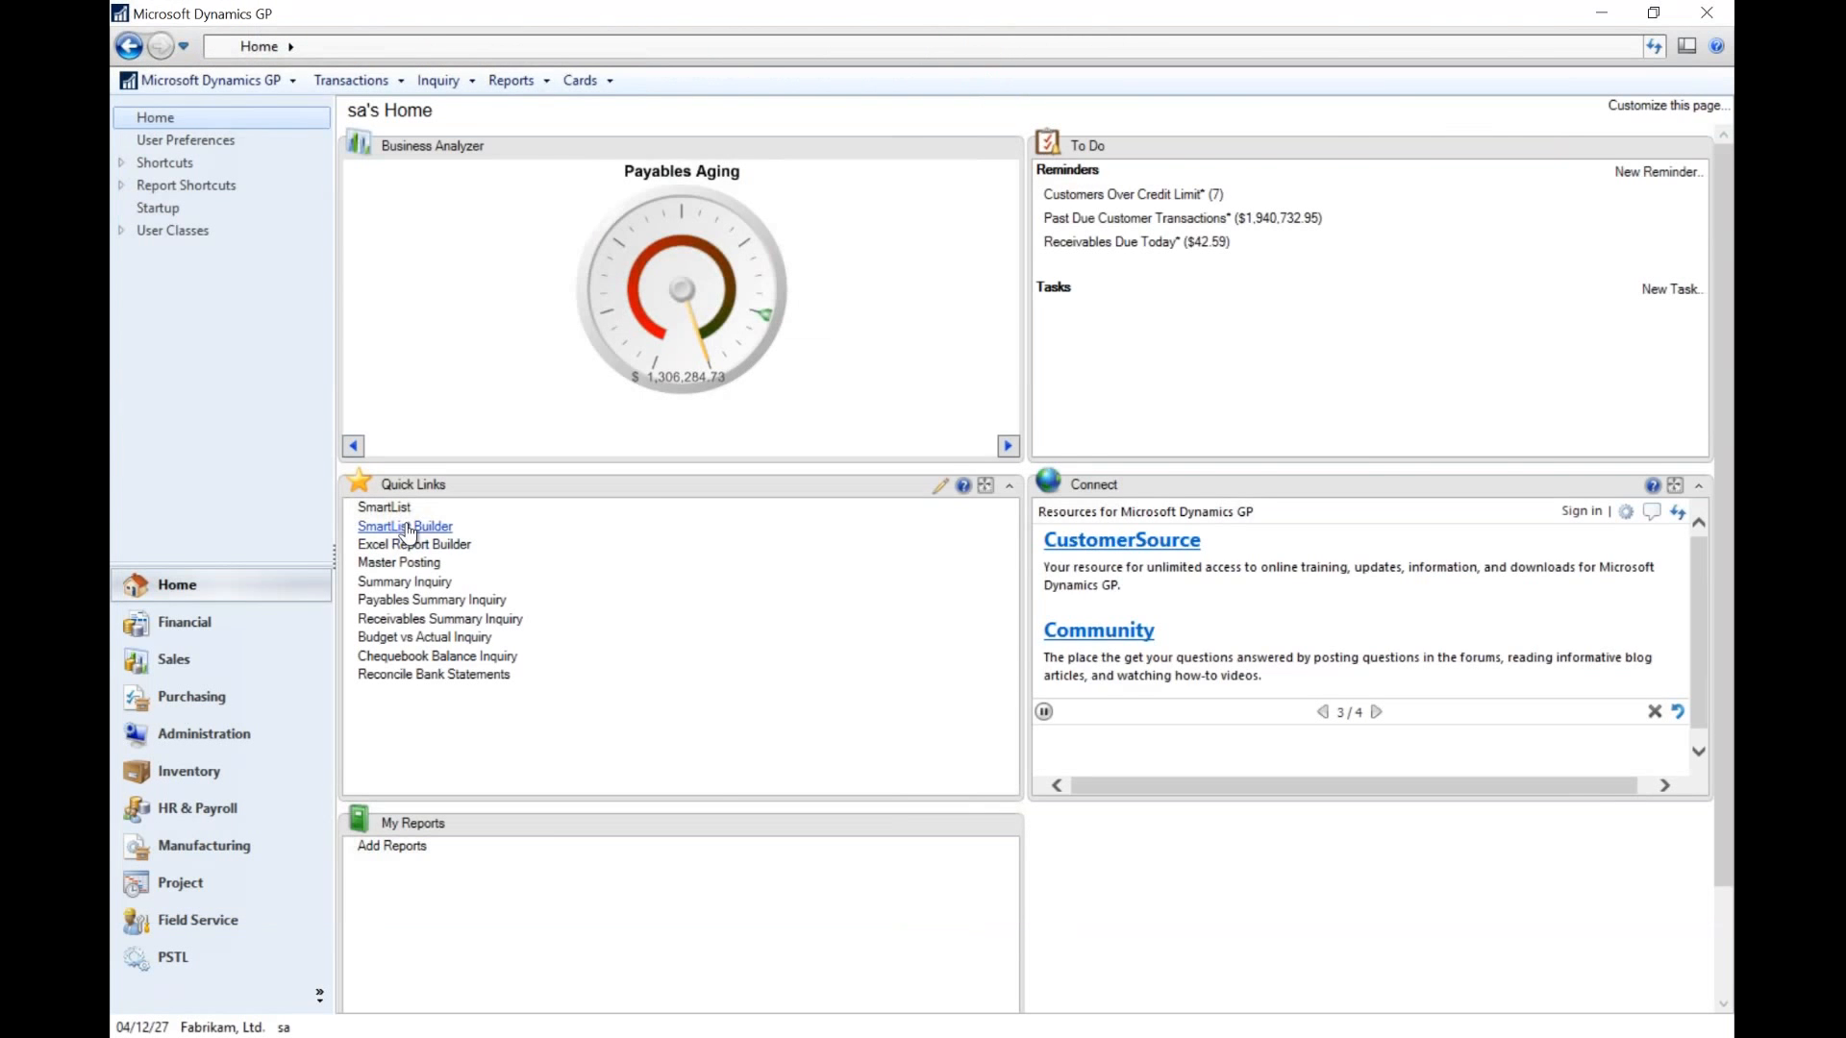
# - Reopen the WEBINAR1 SmartList in SmartList Builder and check its default column order
pyautogui.click(404, 525)
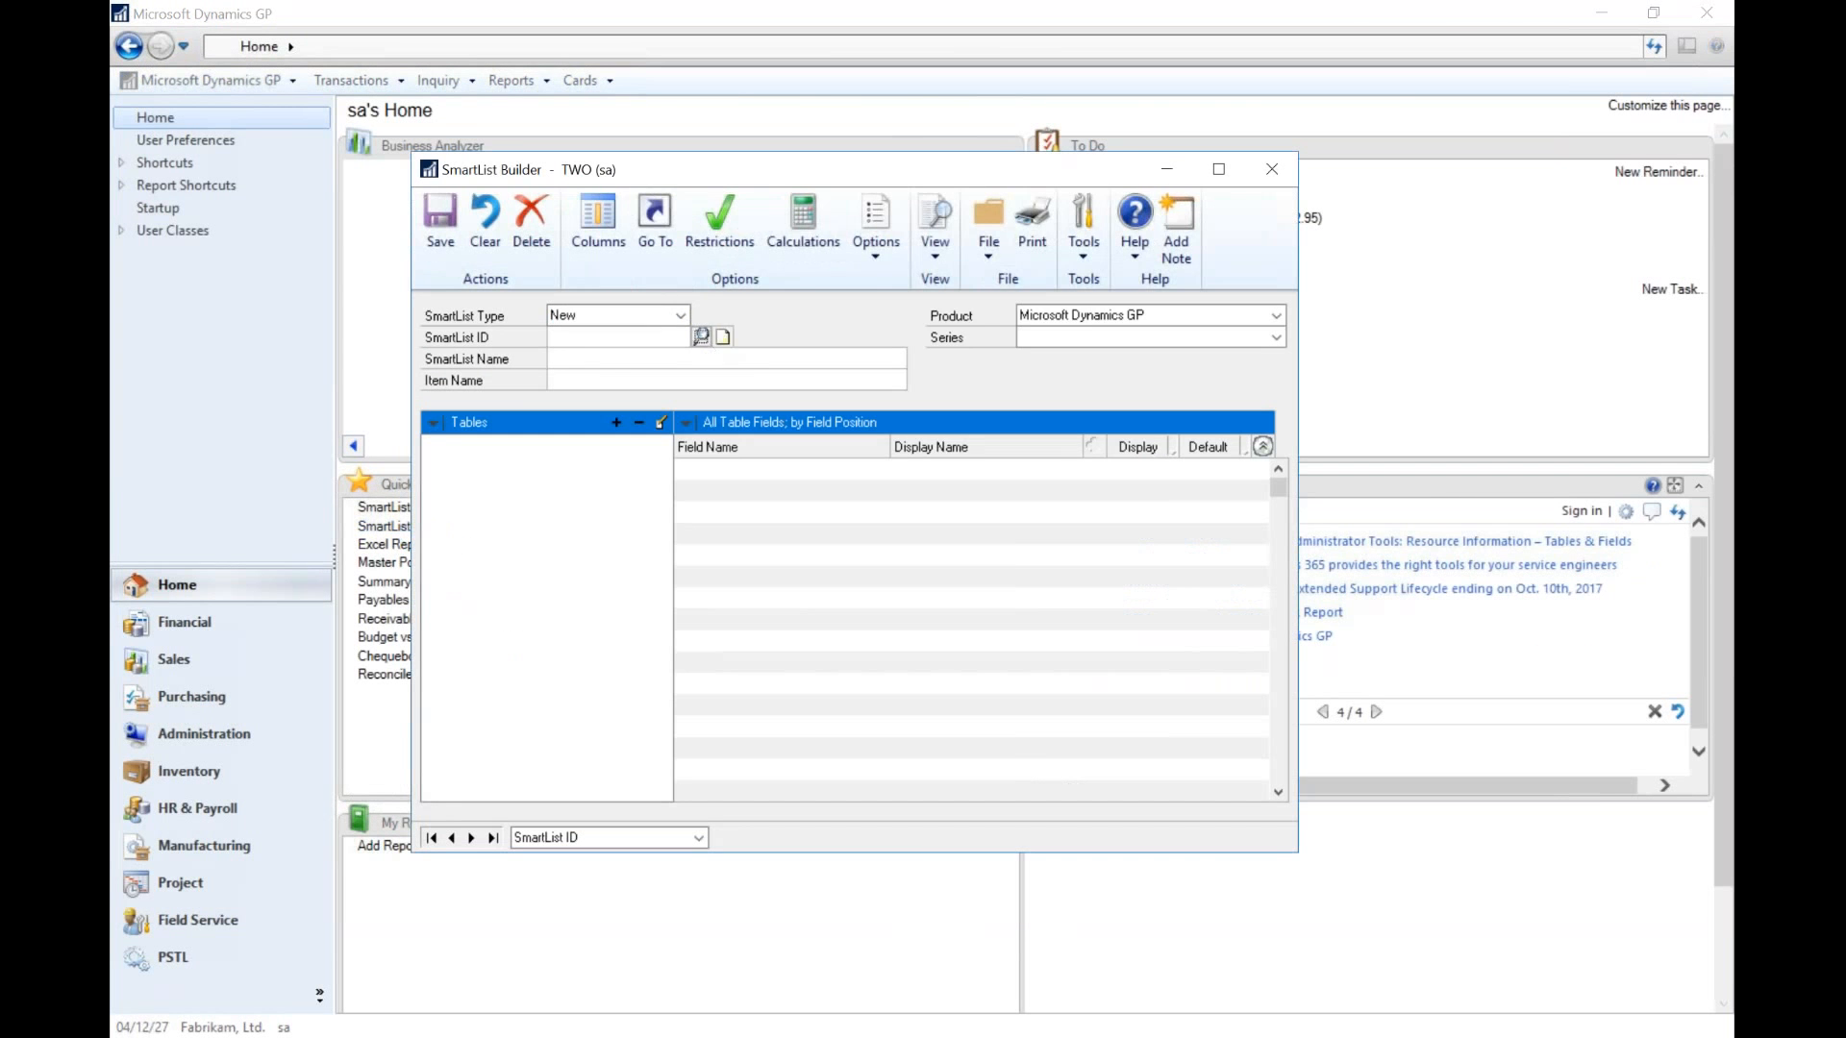
pyautogui.click(702, 338)
pyautogui.doubleClick(686, 467)
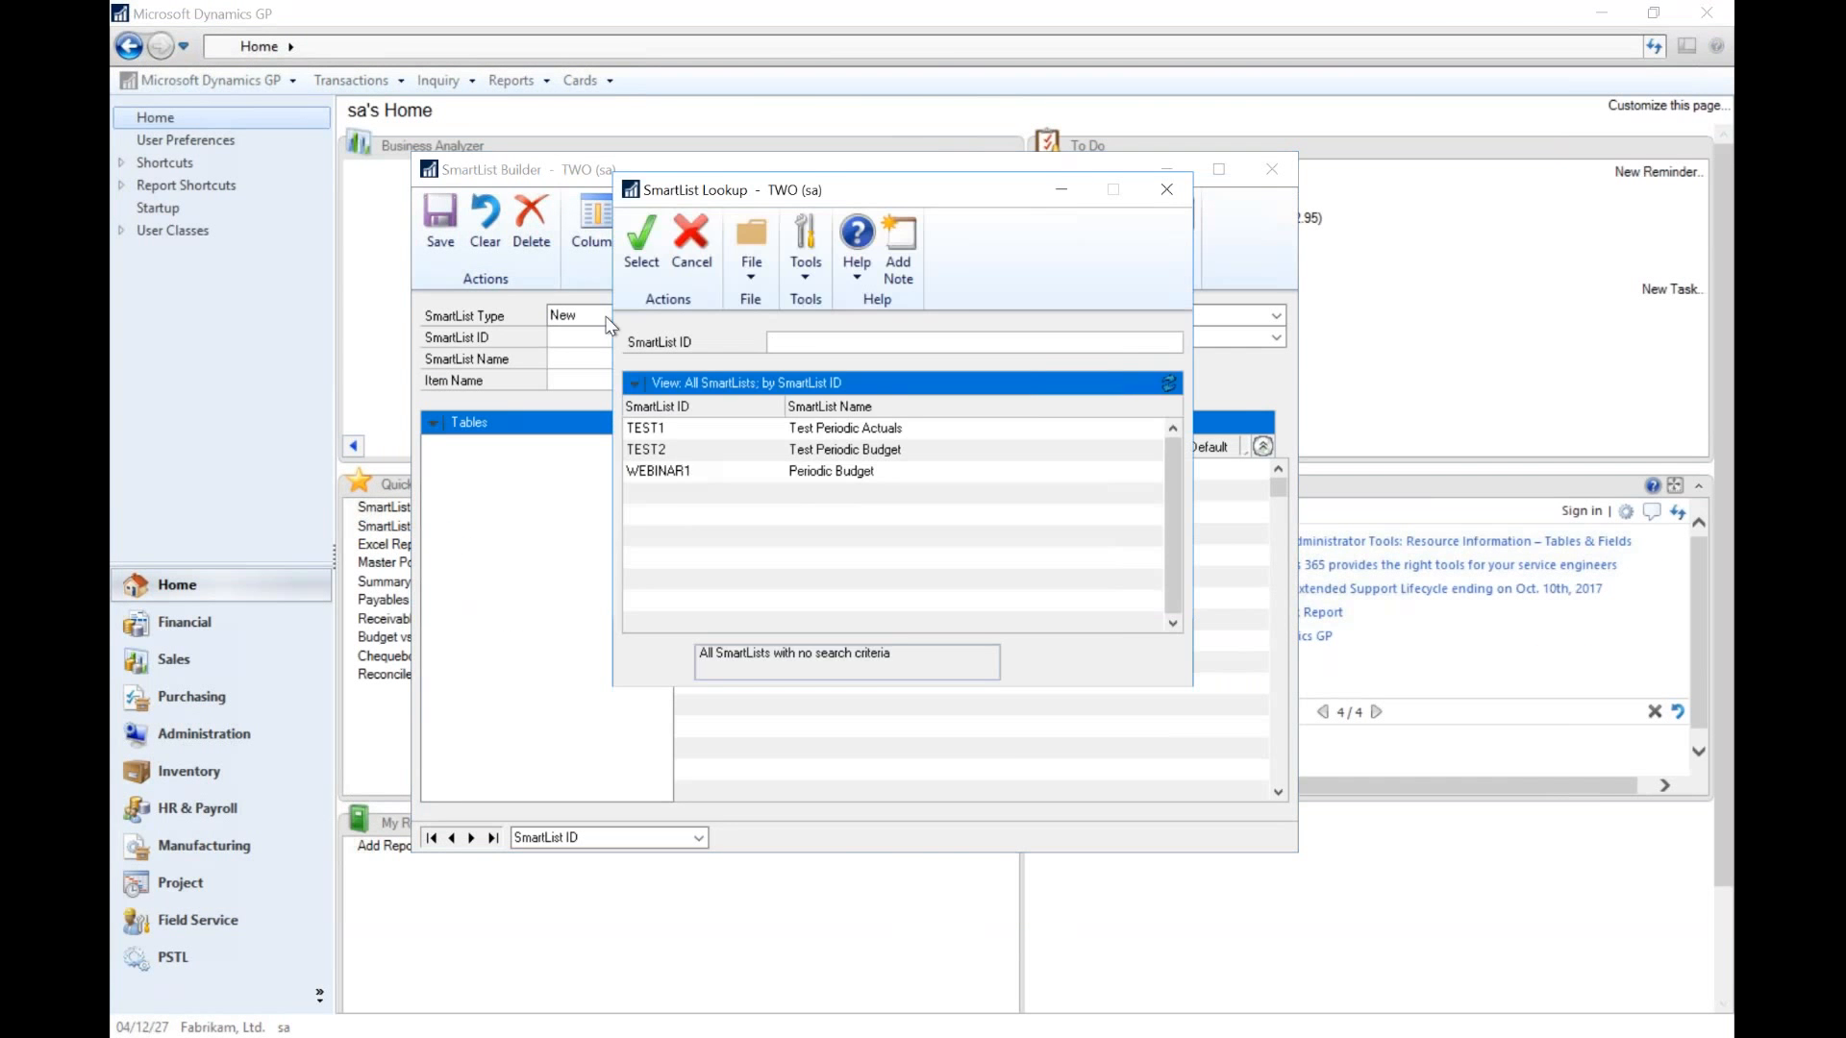
pyautogui.click(598, 234)
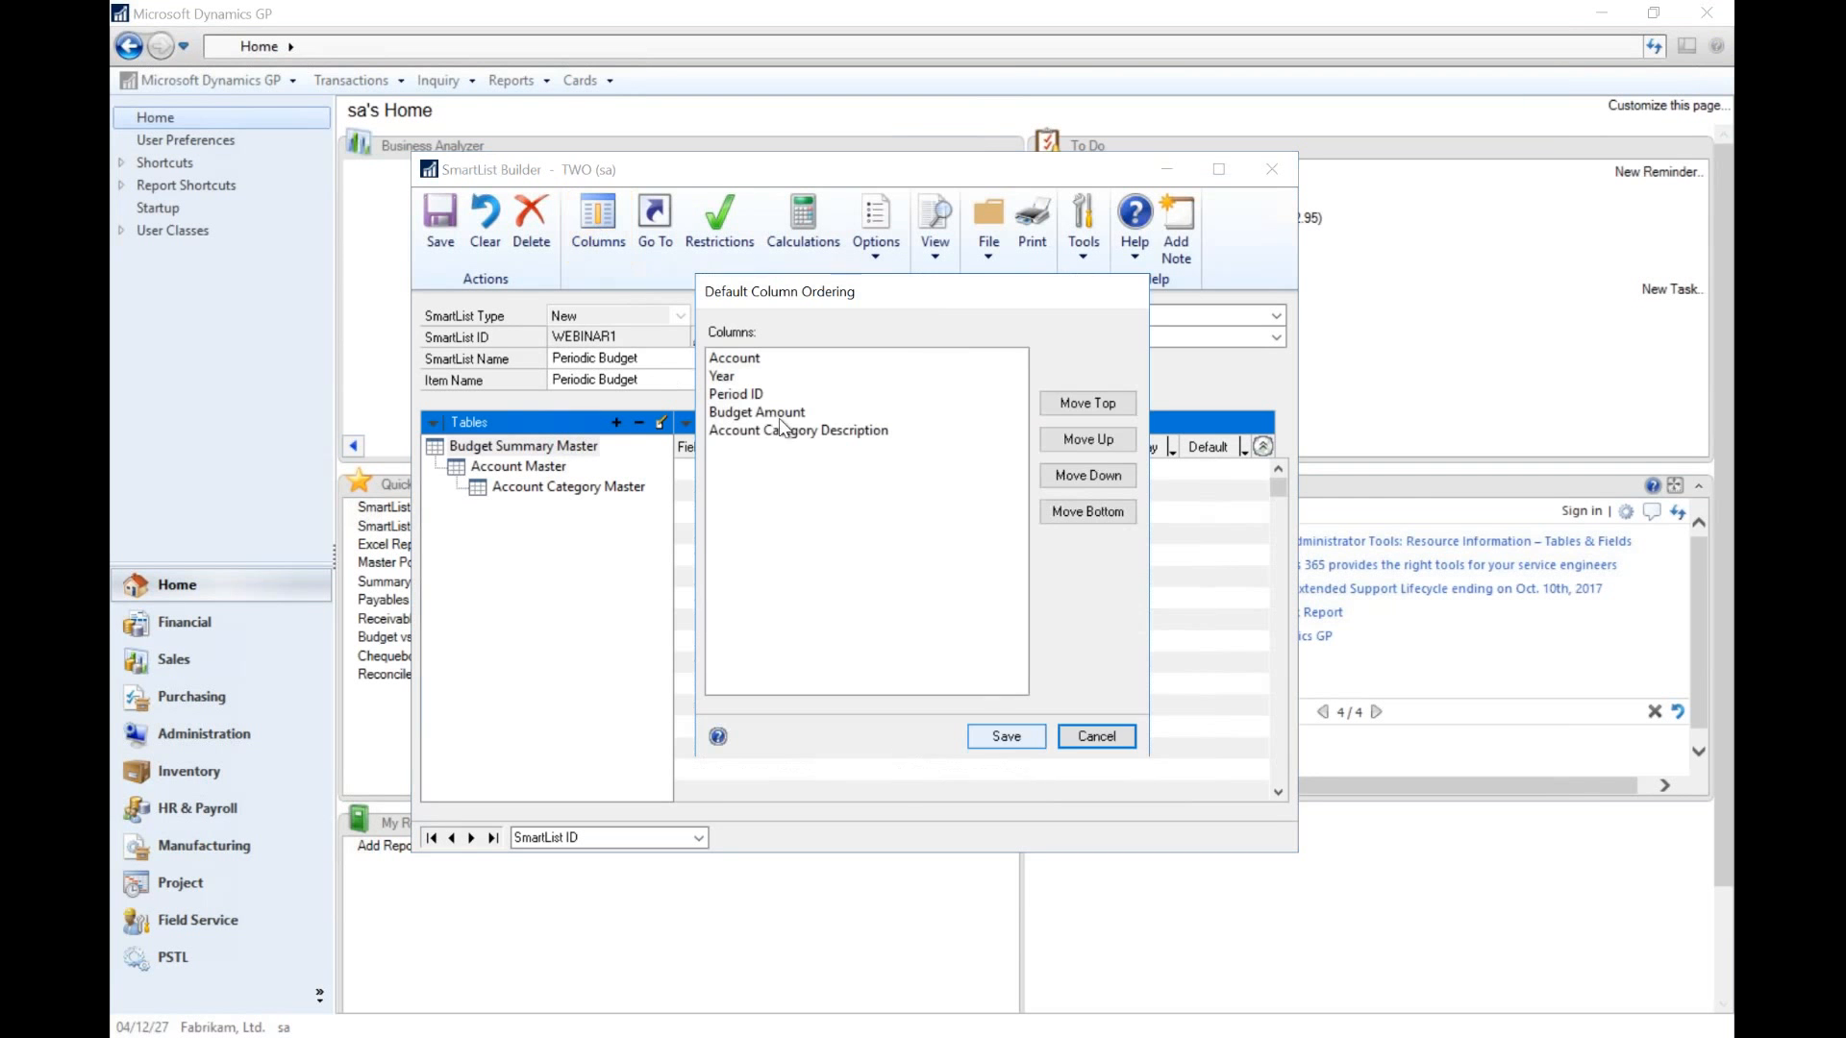
pyautogui.click(1097, 738)
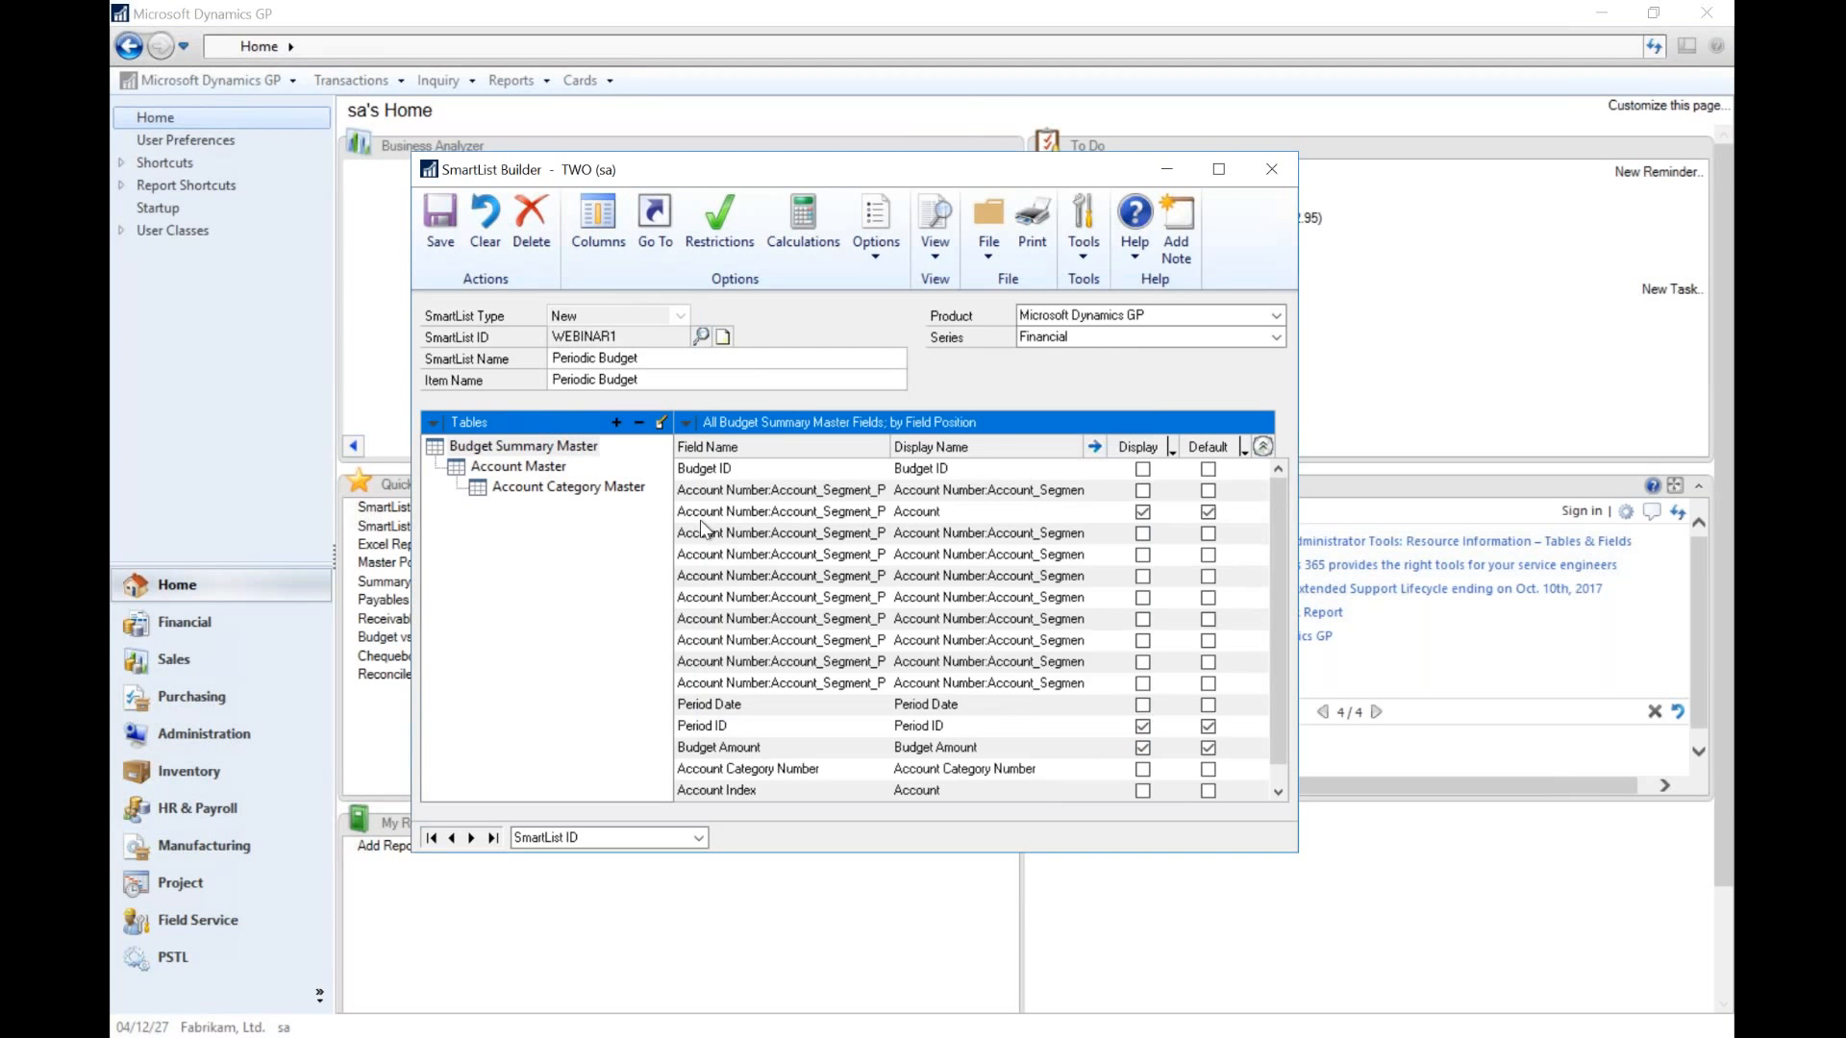
# - Change the display name of Account Category Description in Account Category Master to Category
pyautogui.click(573, 487)
pyautogui.click(993, 492)
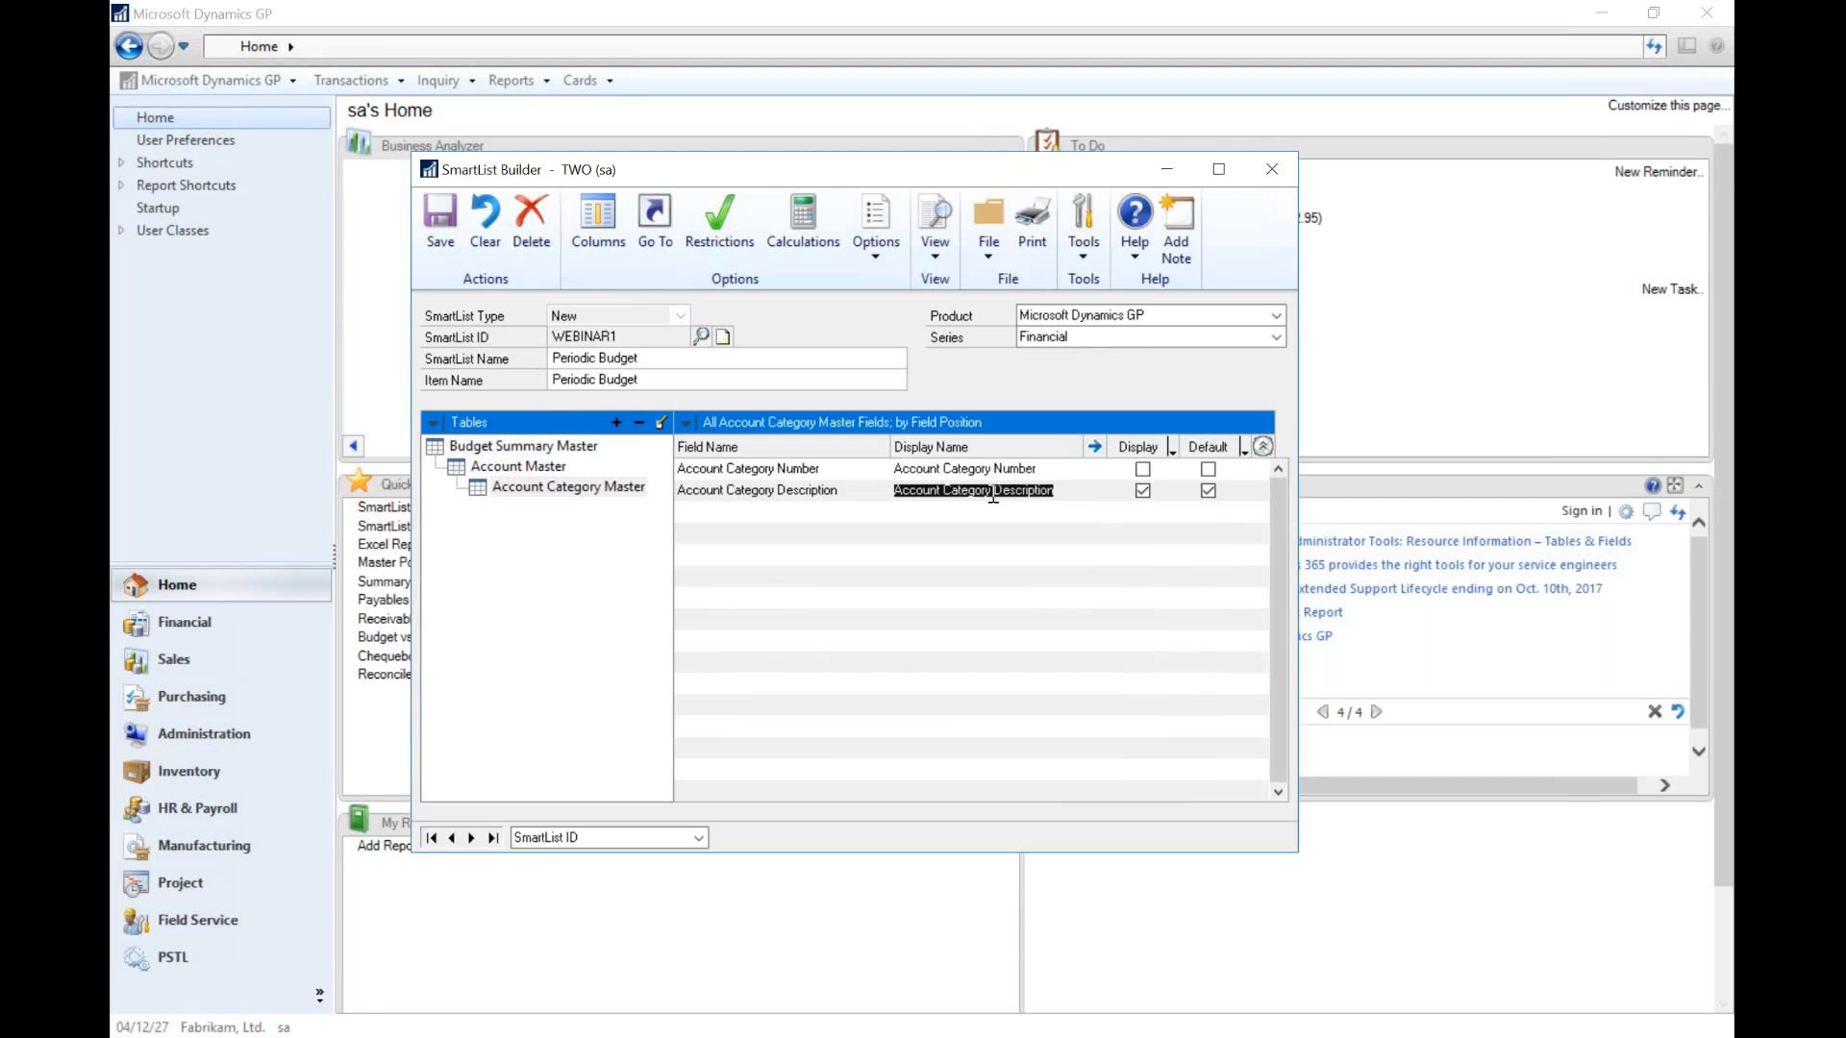
pyautogui.write('Category')
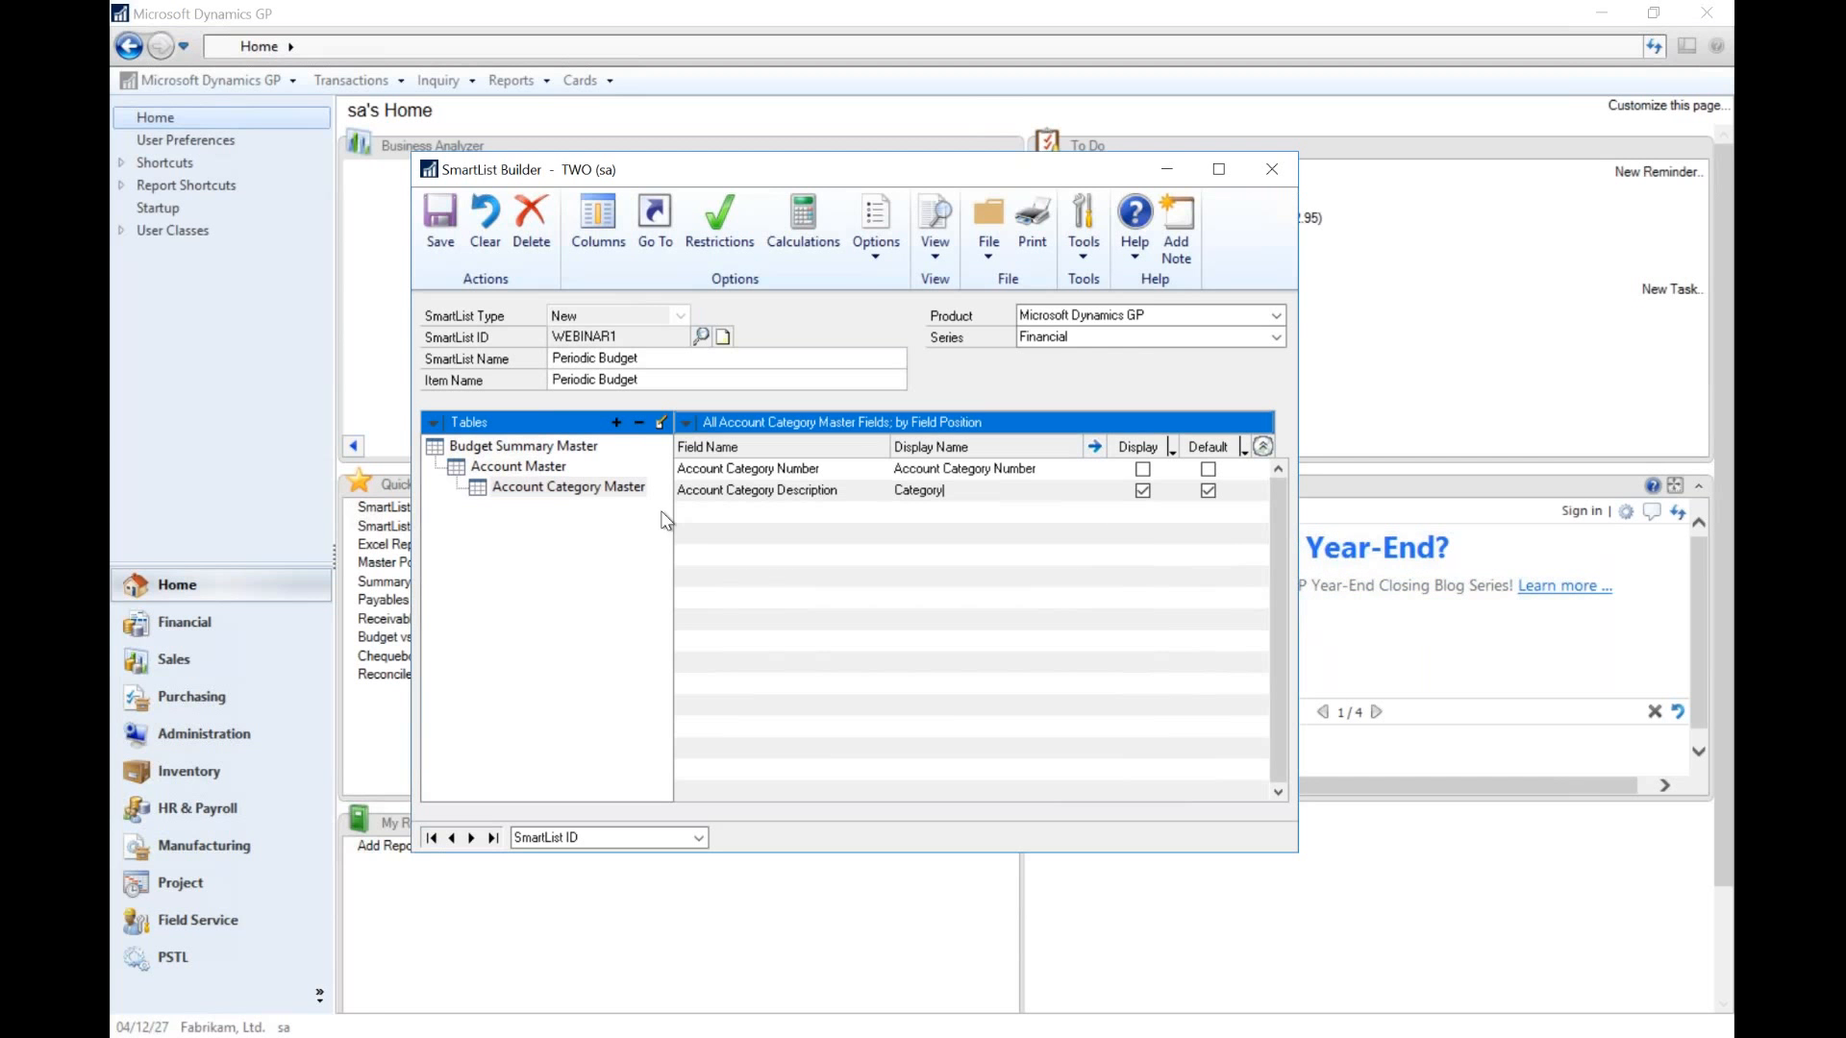
# - Move the Category column directly below Account in the default column order and save the SmartList
pyautogui.click(598, 225)
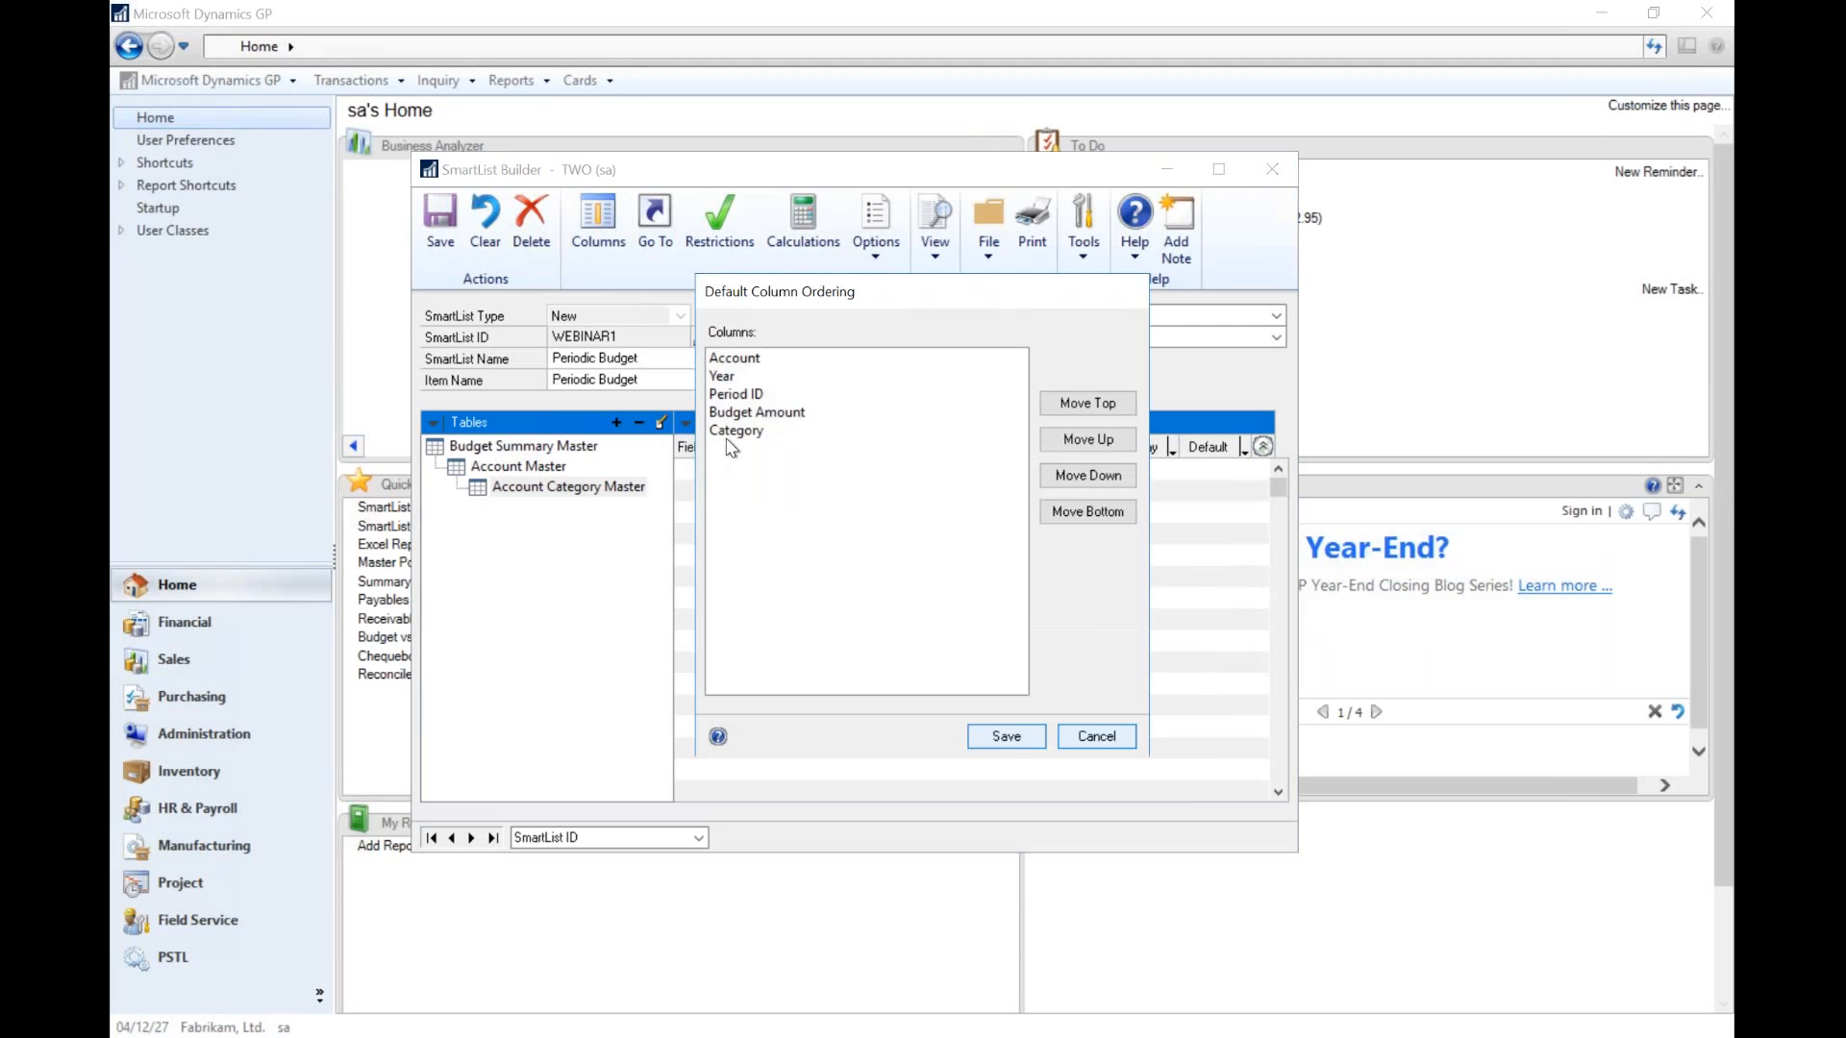
pyautogui.click(836, 431)
pyautogui.click(1074, 439)
pyautogui.click(1074, 439)
pyautogui.click(1073, 440)
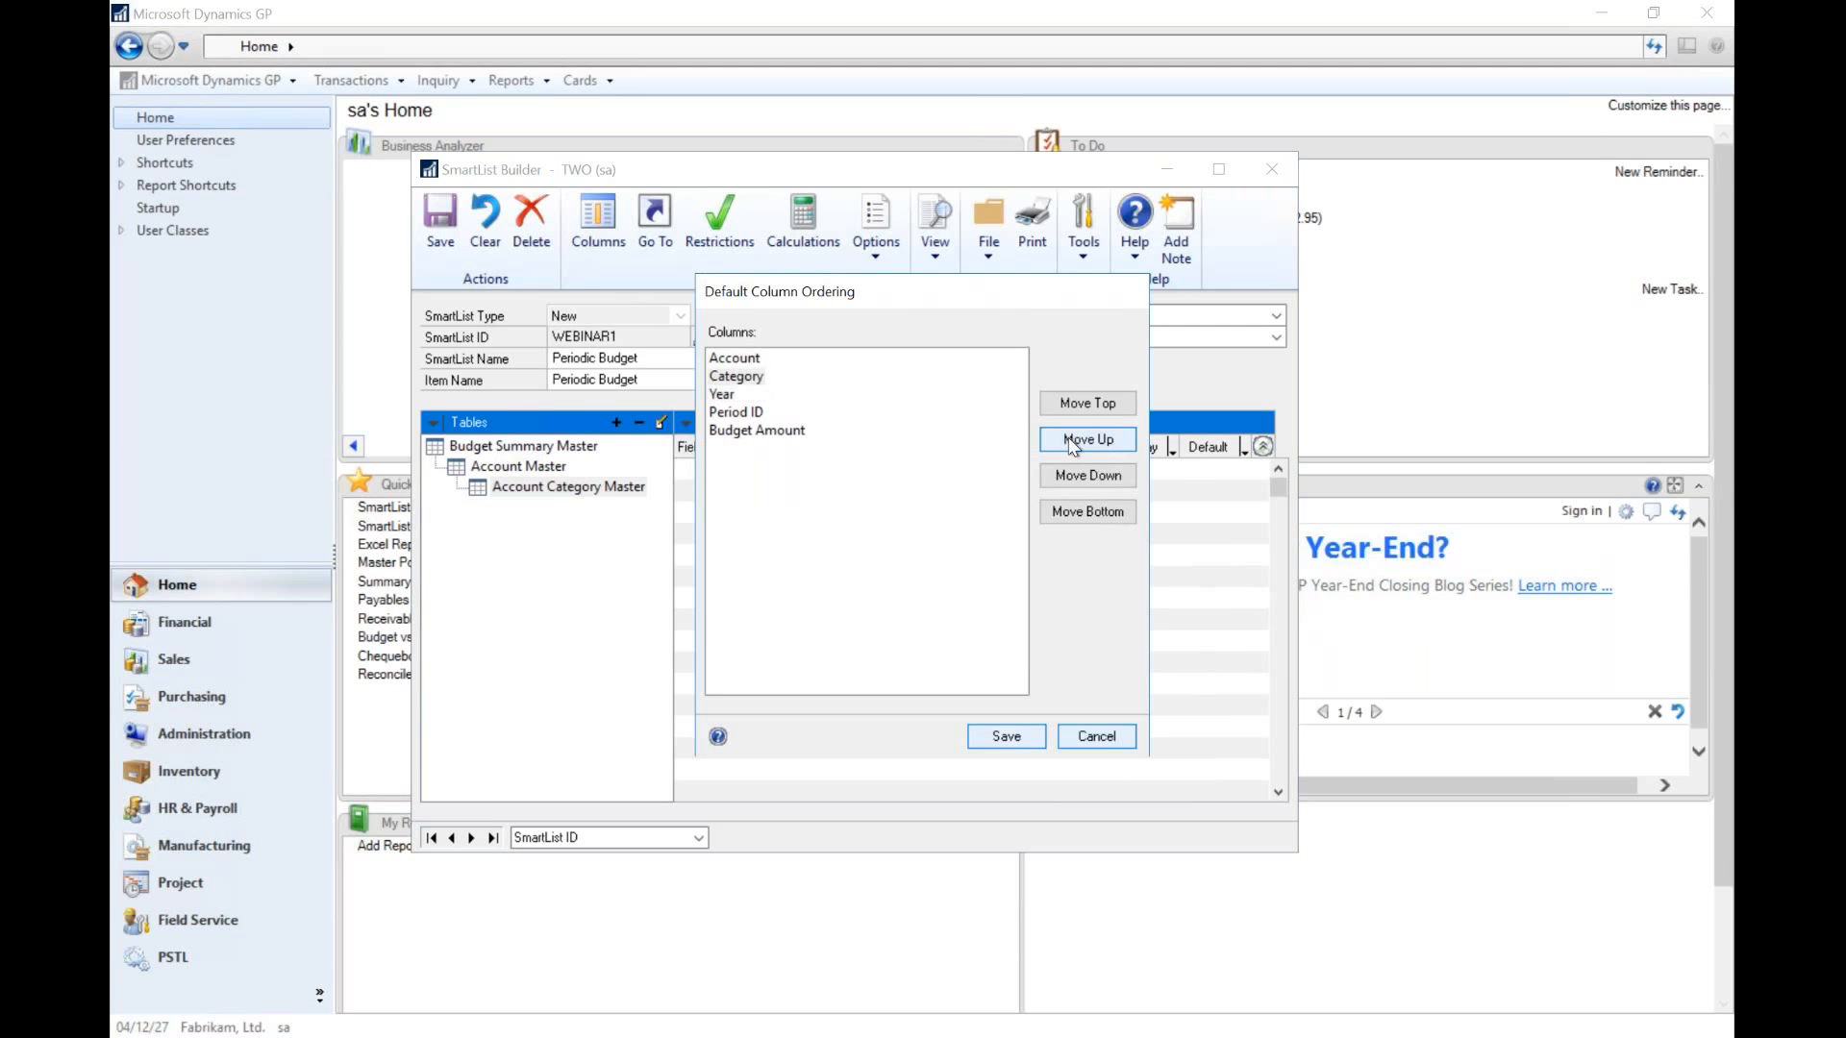
pyautogui.click(1007, 736)
pyautogui.click(442, 227)
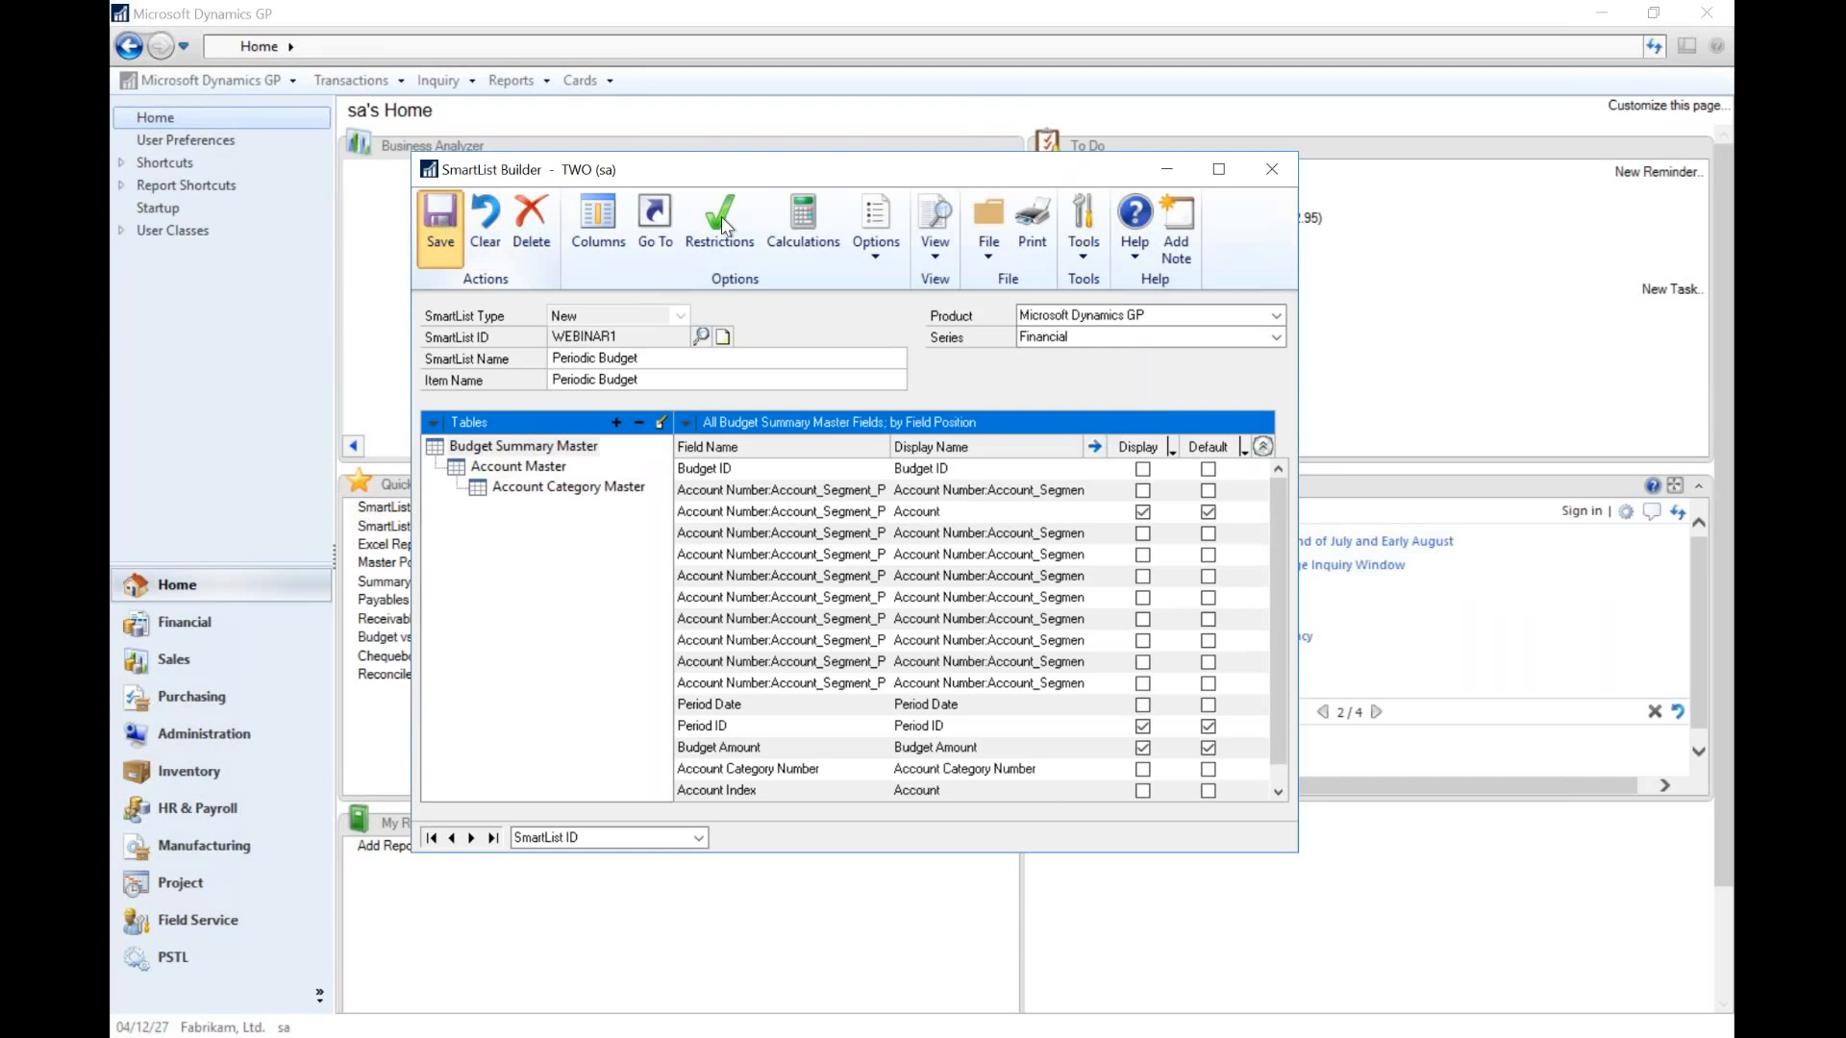
pyautogui.click(1271, 171)
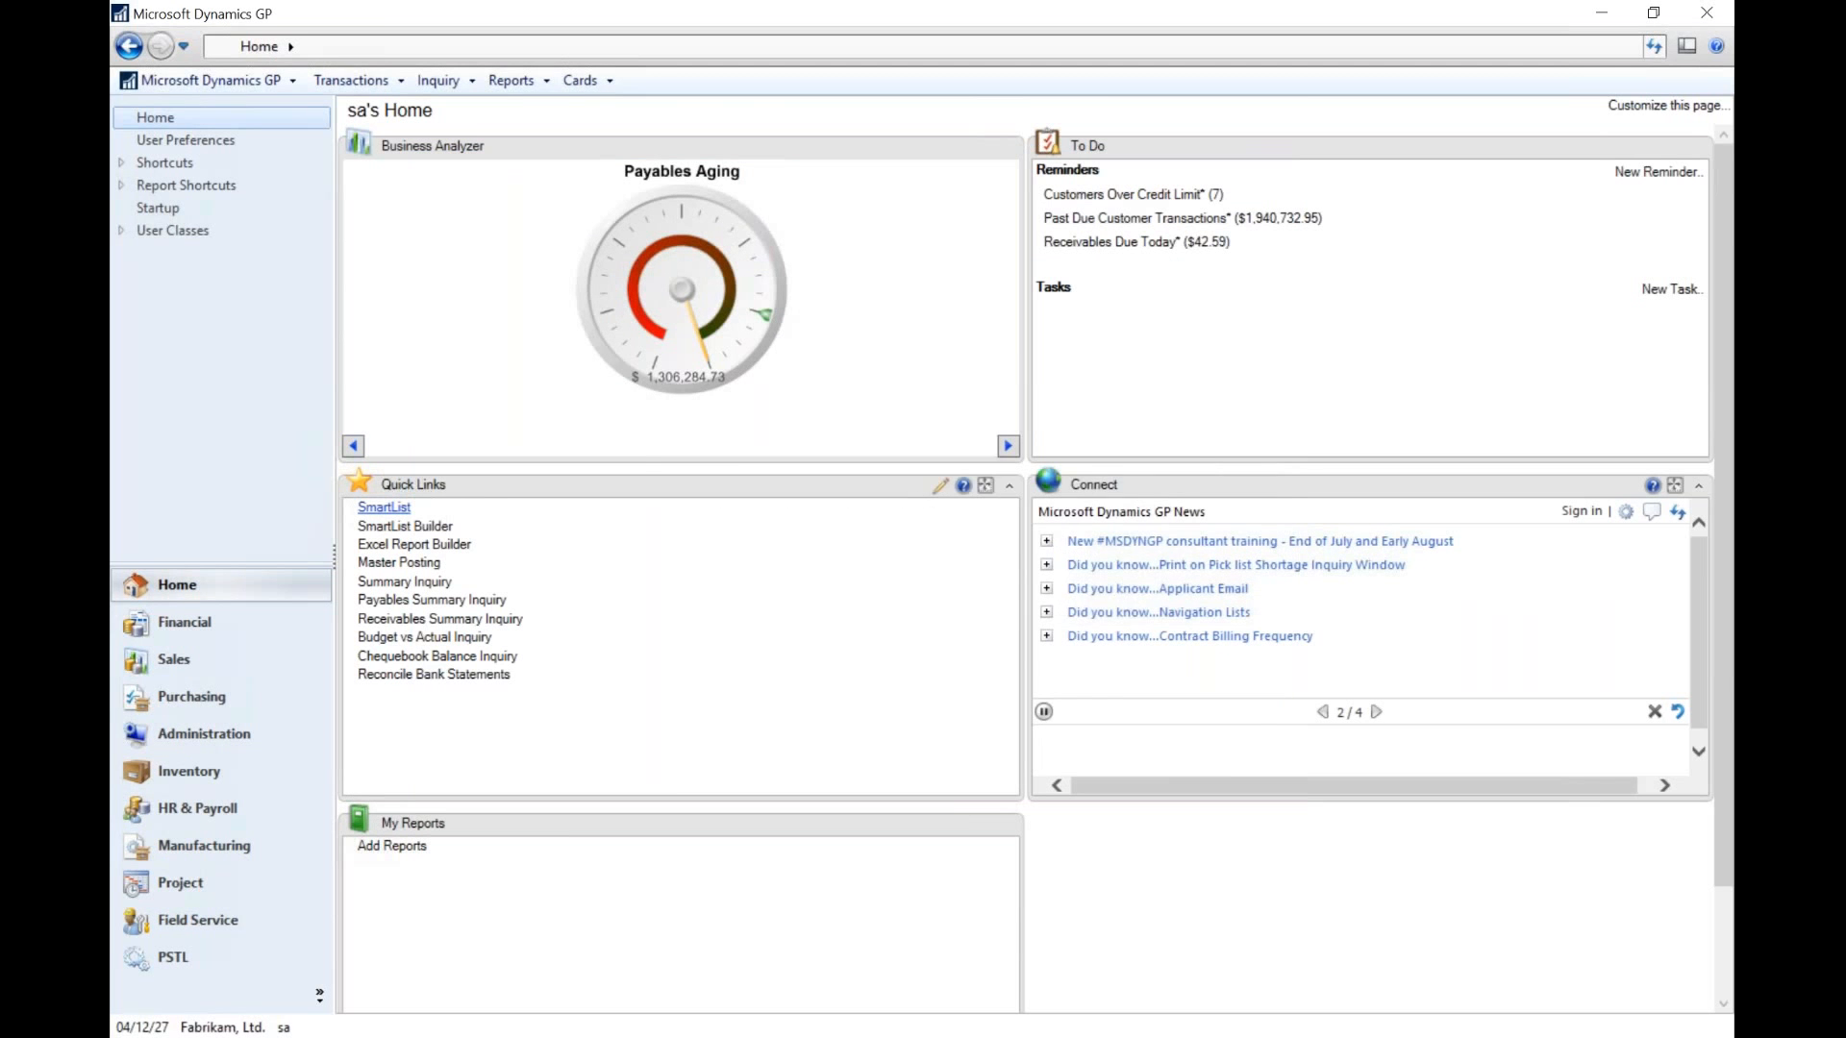
# - Apply the pending SmartList Builder changes on opening SmartList and check the column display of the Periodic Budget list under Financial
pyautogui.click(874, 597)
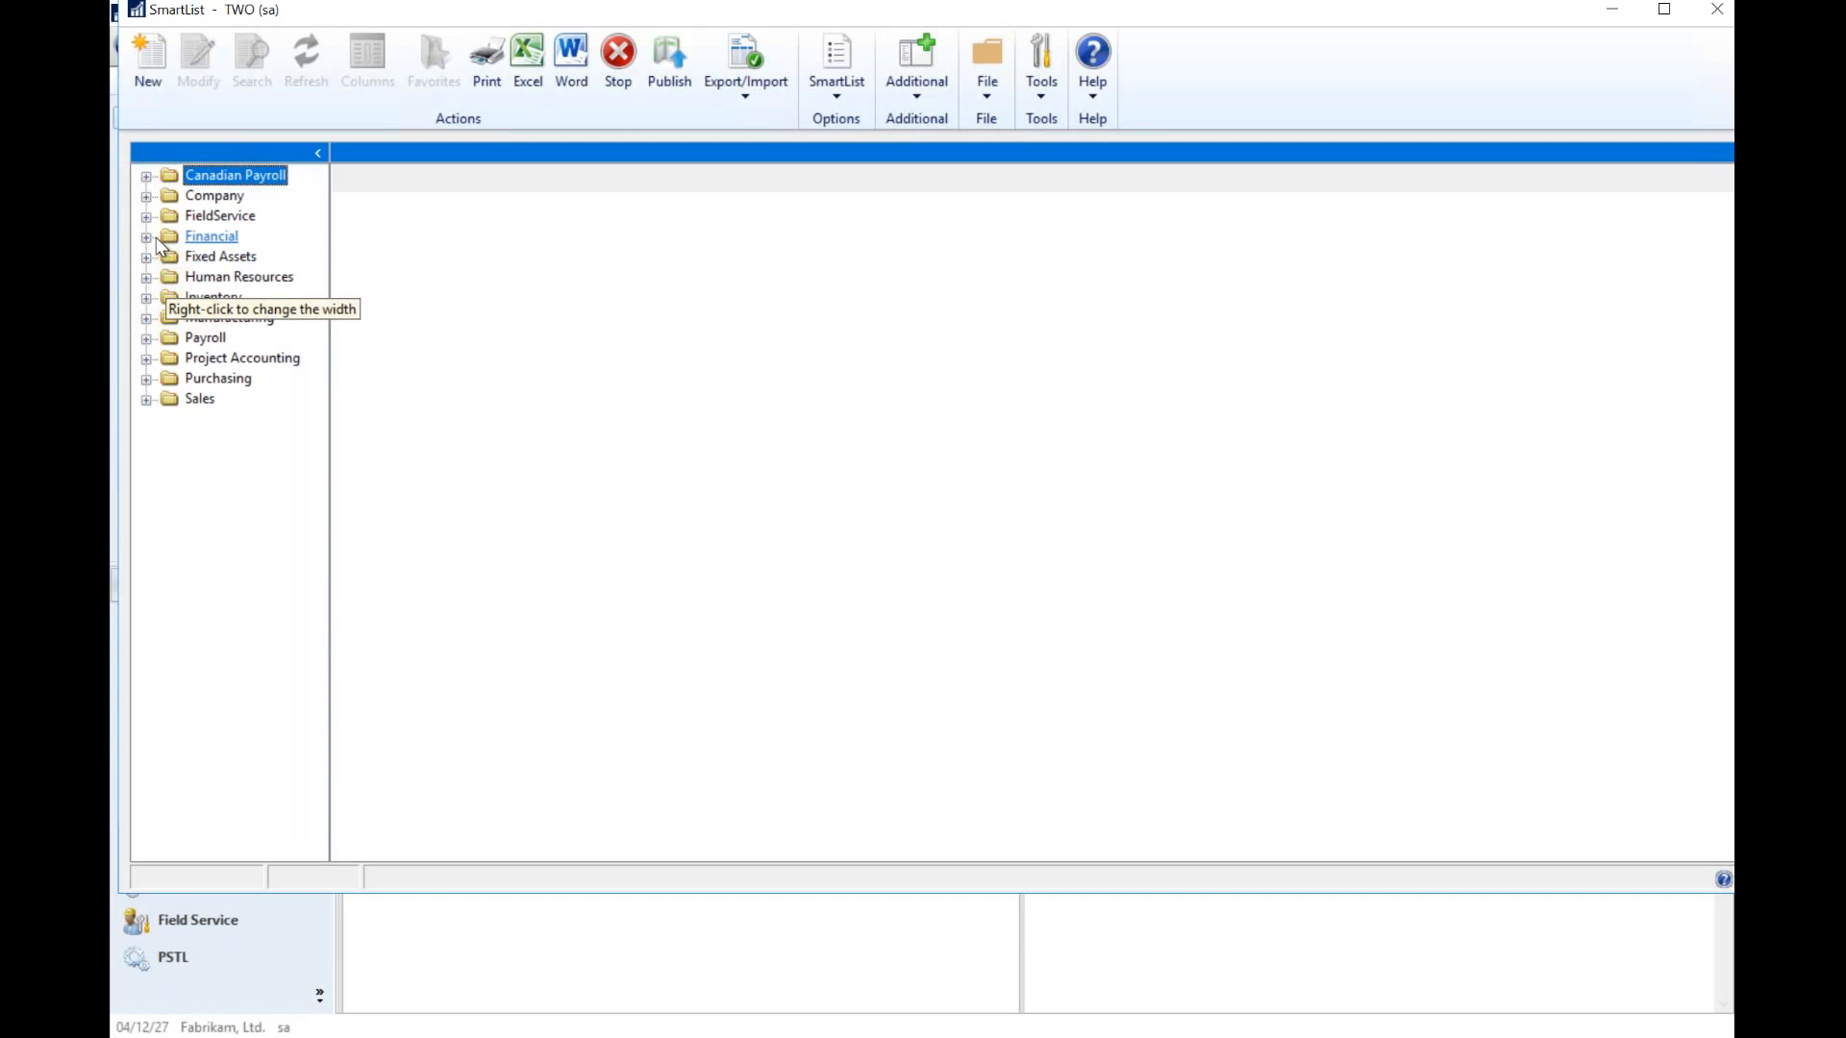
pyautogui.click(148, 237)
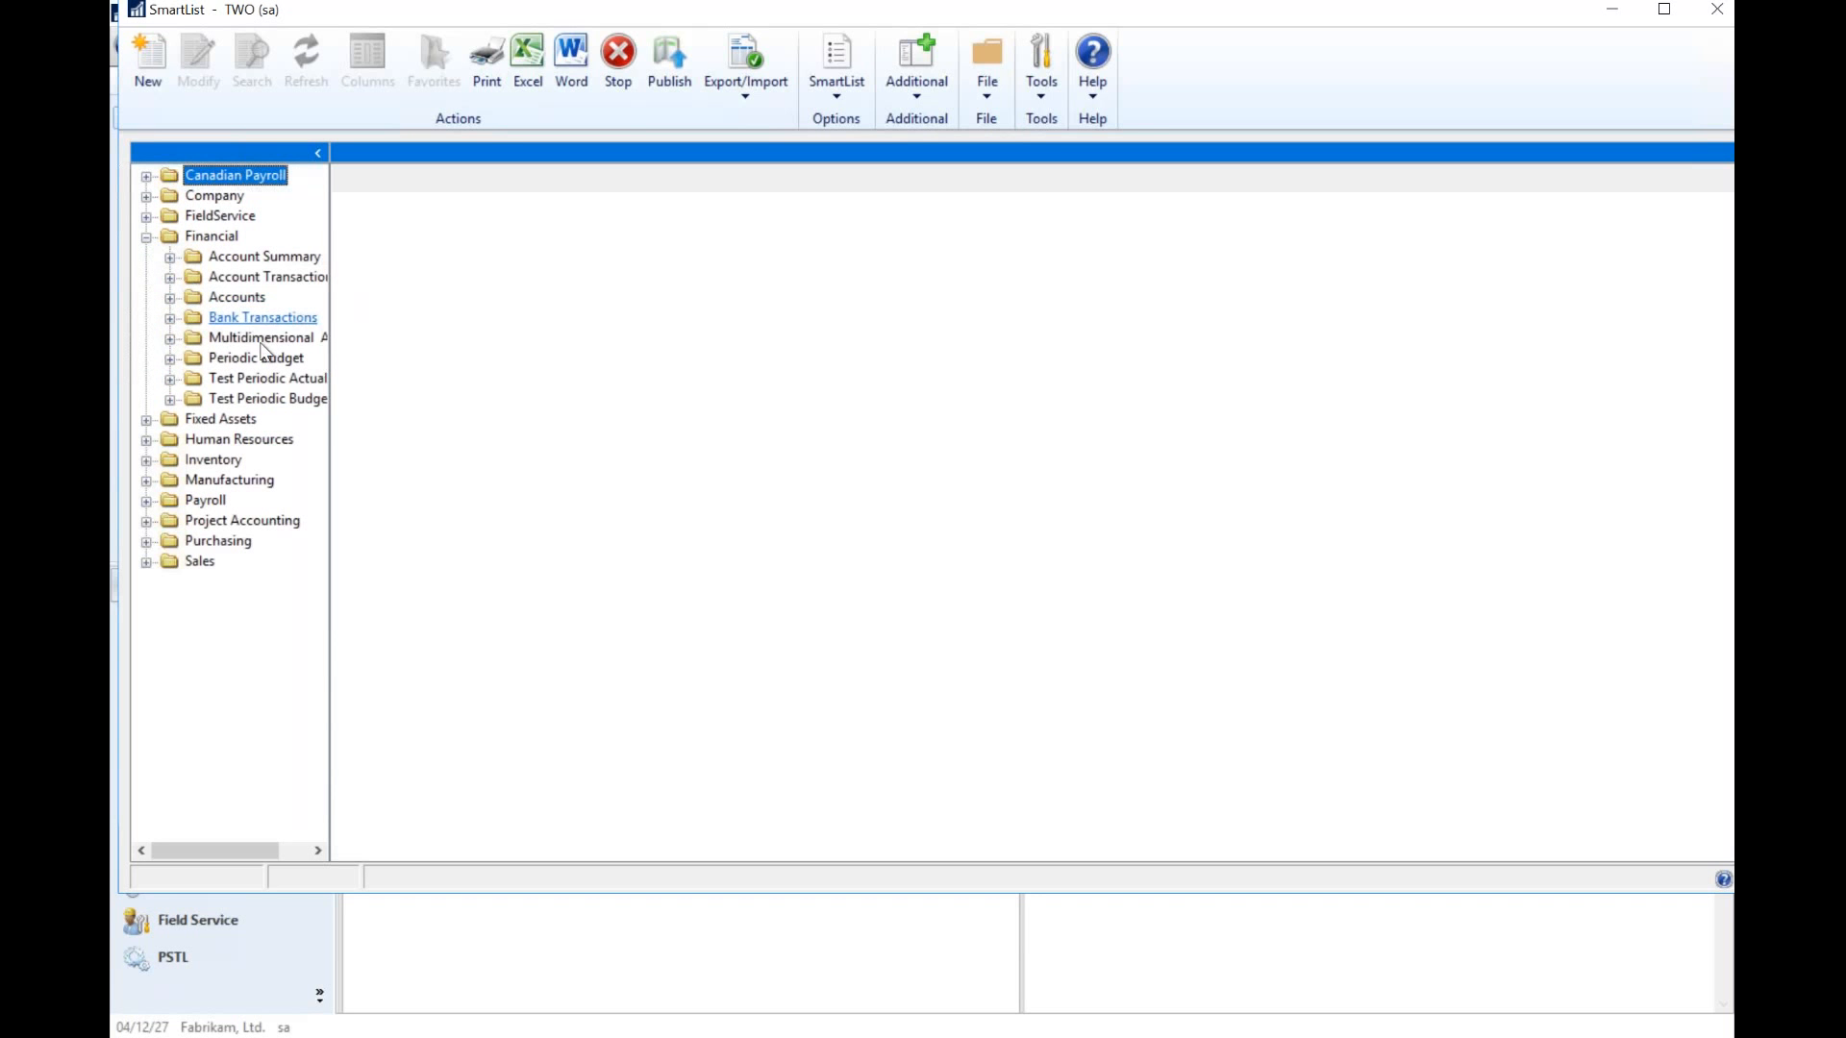
pyautogui.click(256, 358)
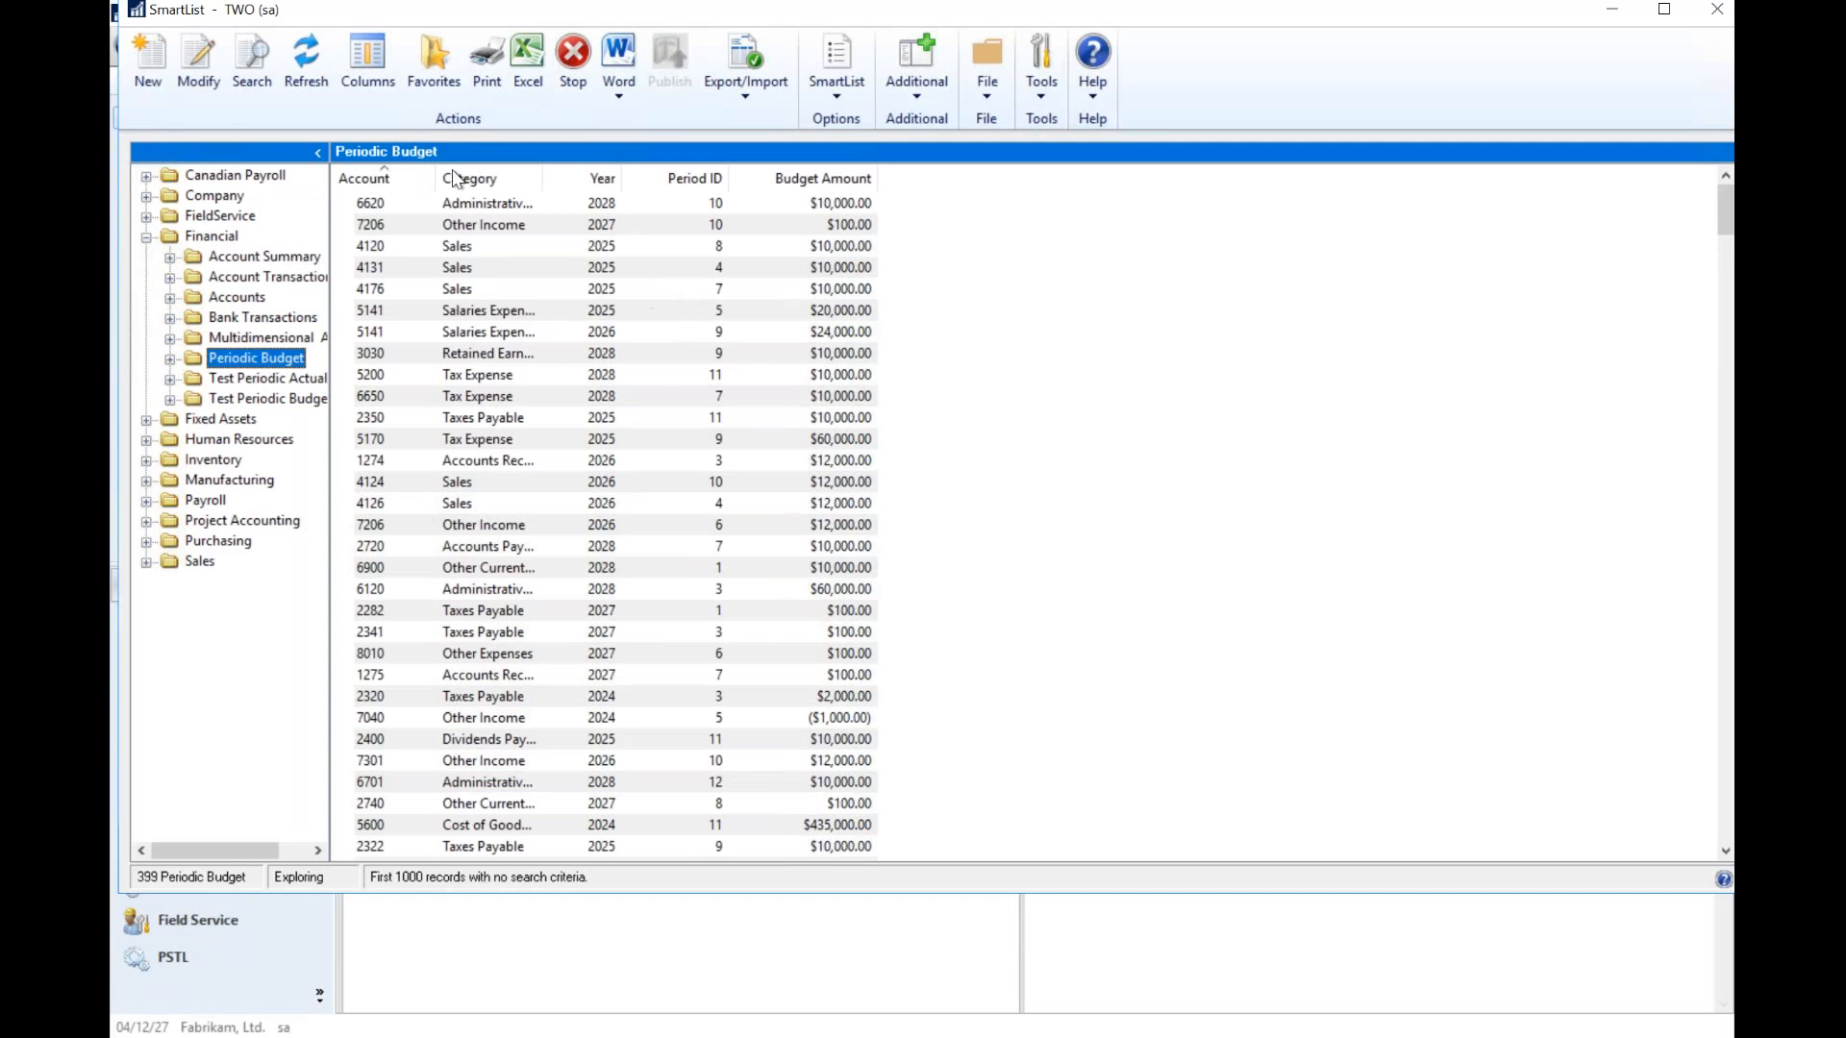
pyautogui.click(364, 68)
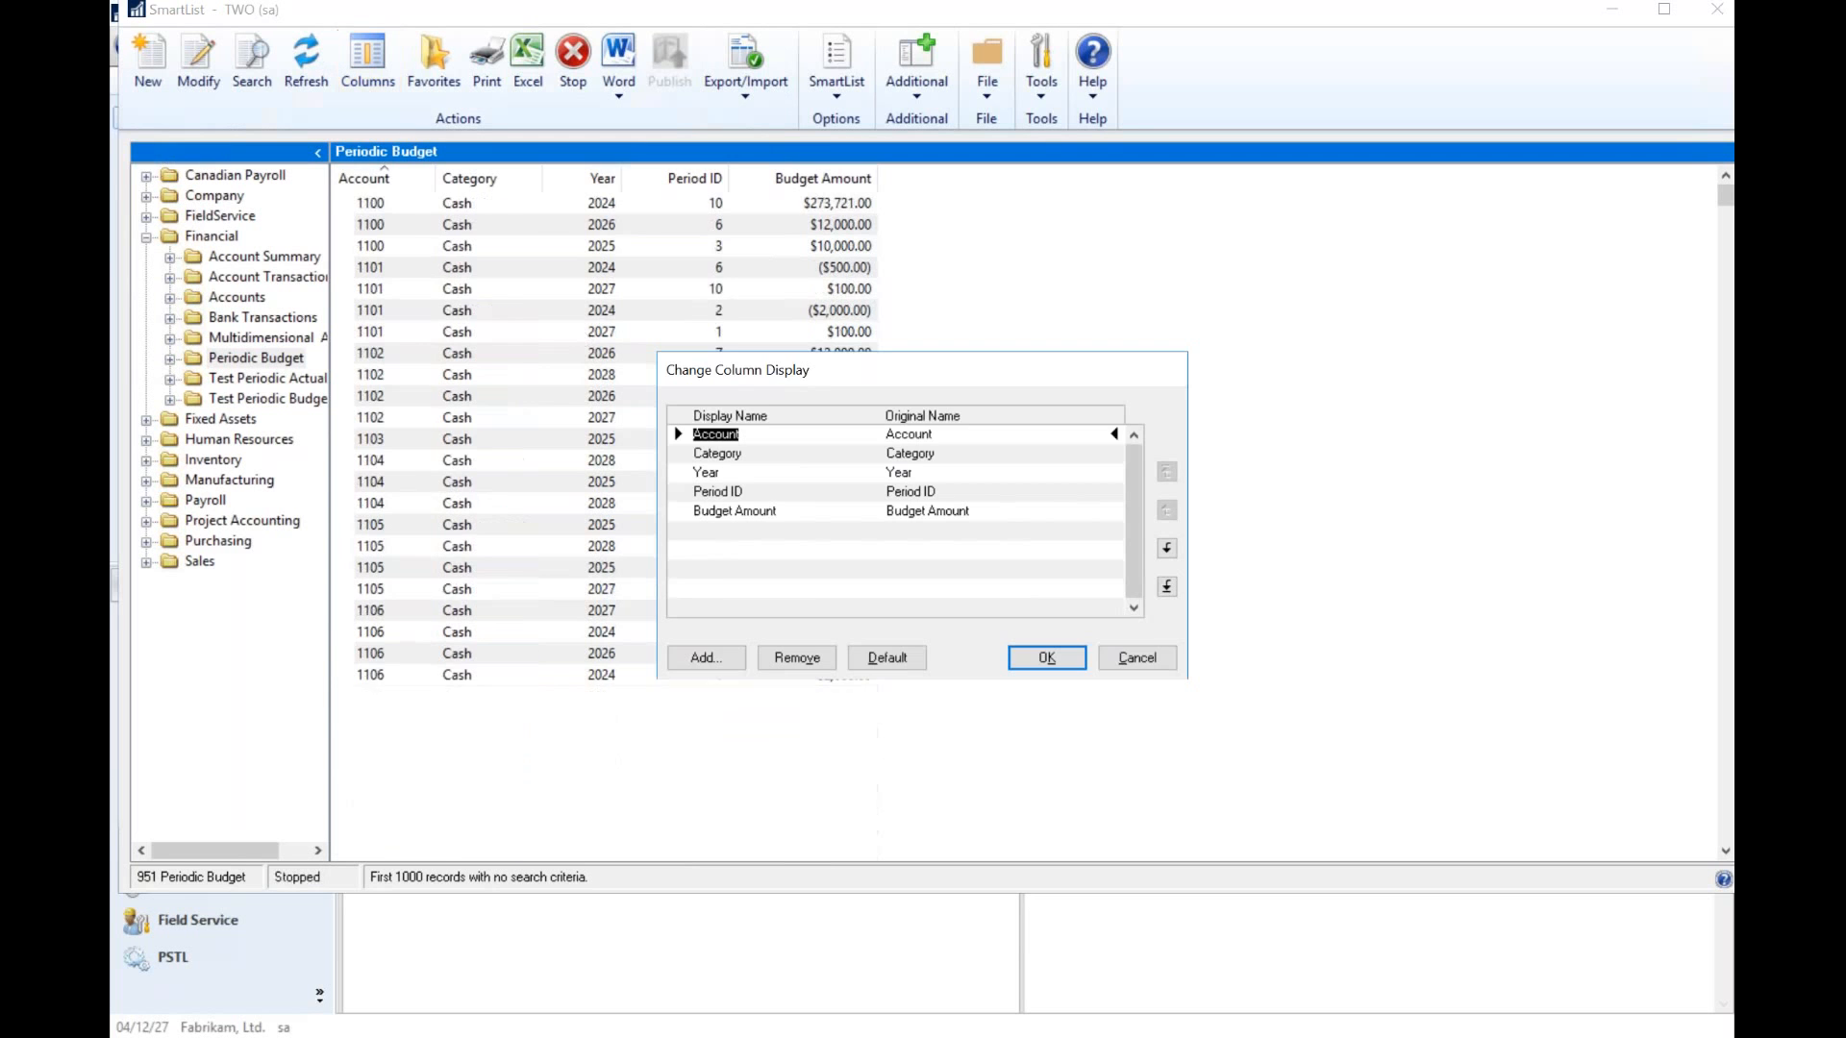
pyautogui.click(1137, 658)
# - Filter the Periodic Budget list to Category equal to Selling Expense and Year equal to 2027, and review the matching records
pyautogui.click(254, 63)
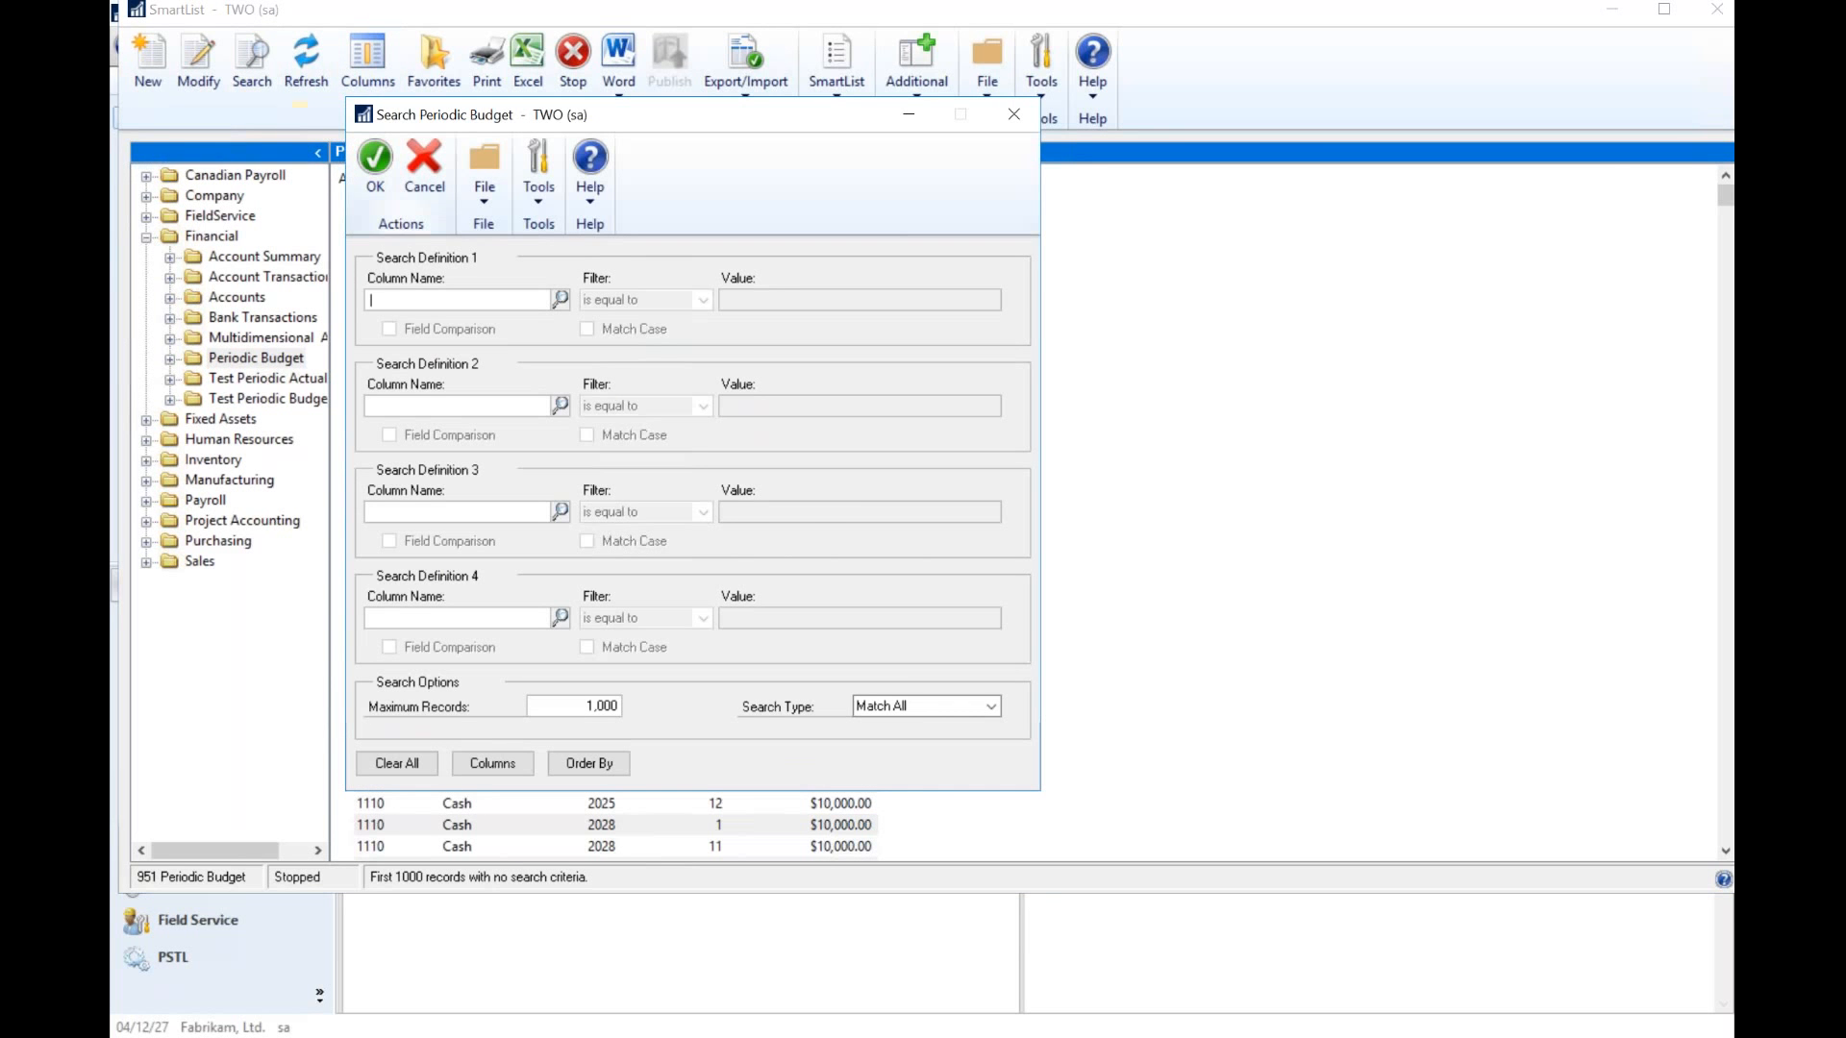
pyautogui.click(561, 301)
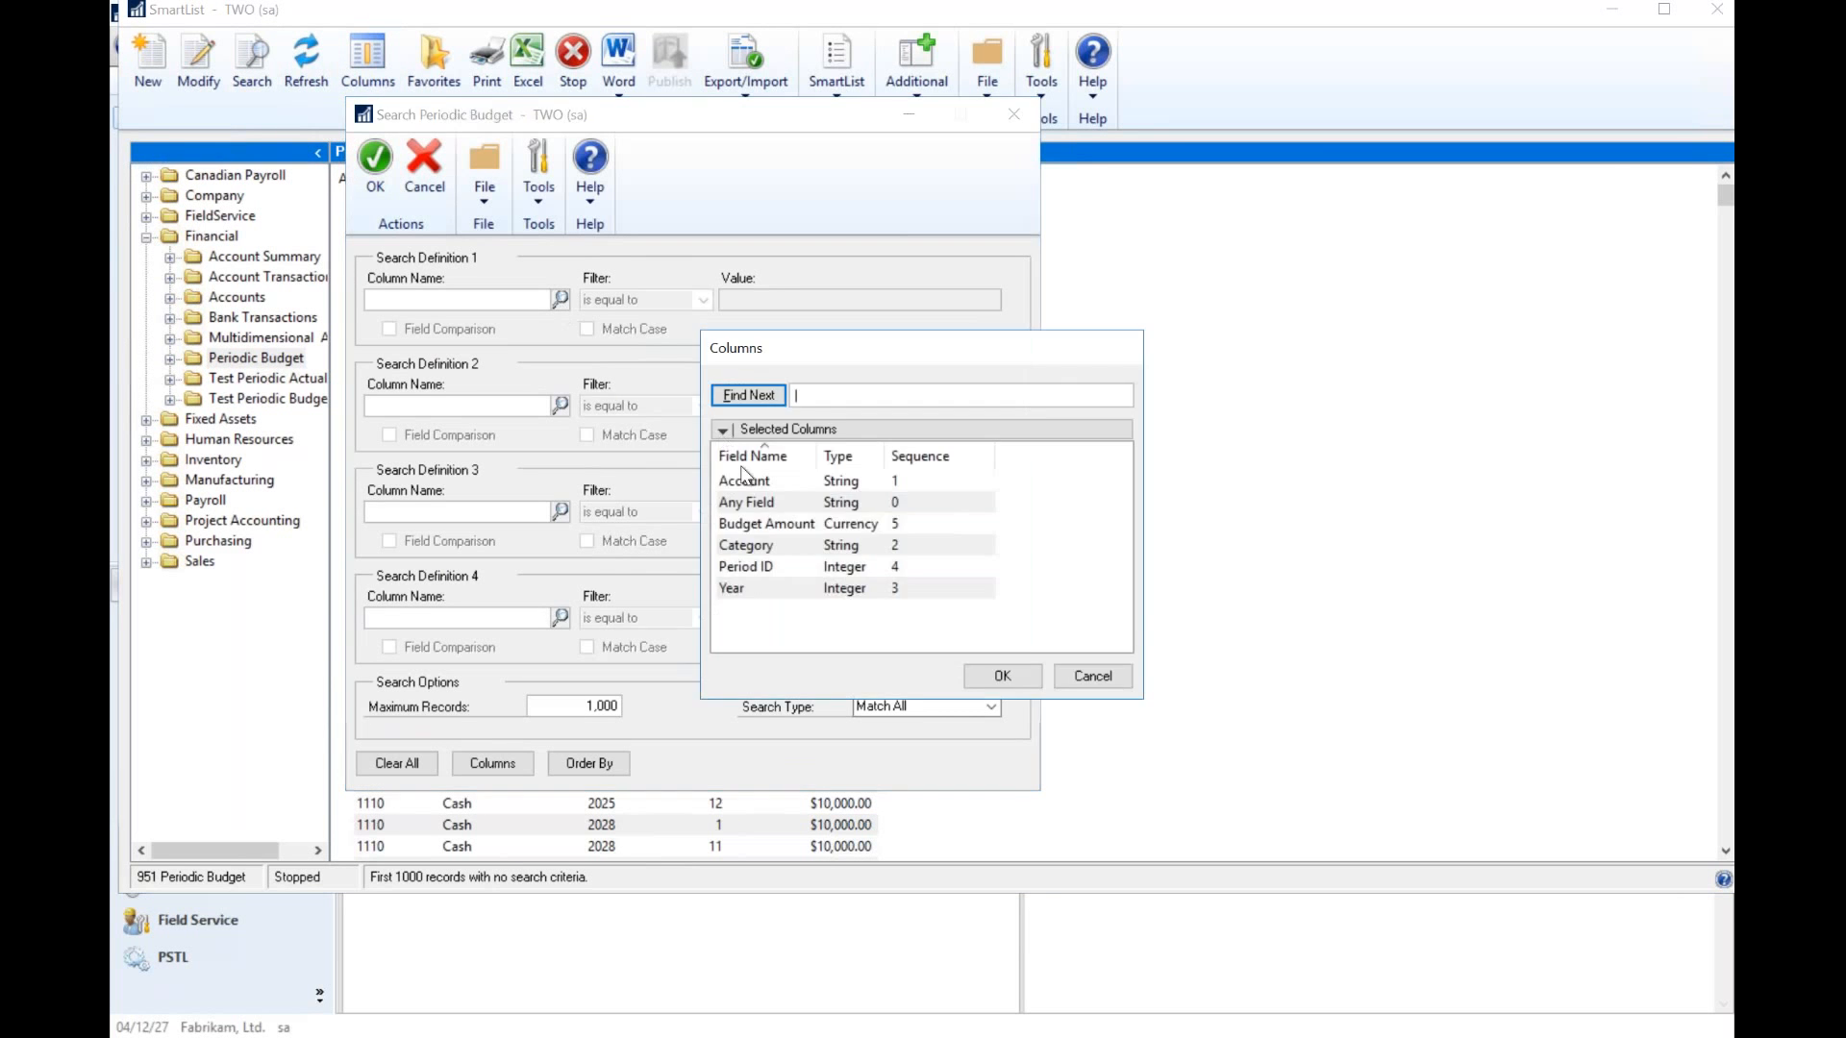
pyautogui.doubleClick(759, 546)
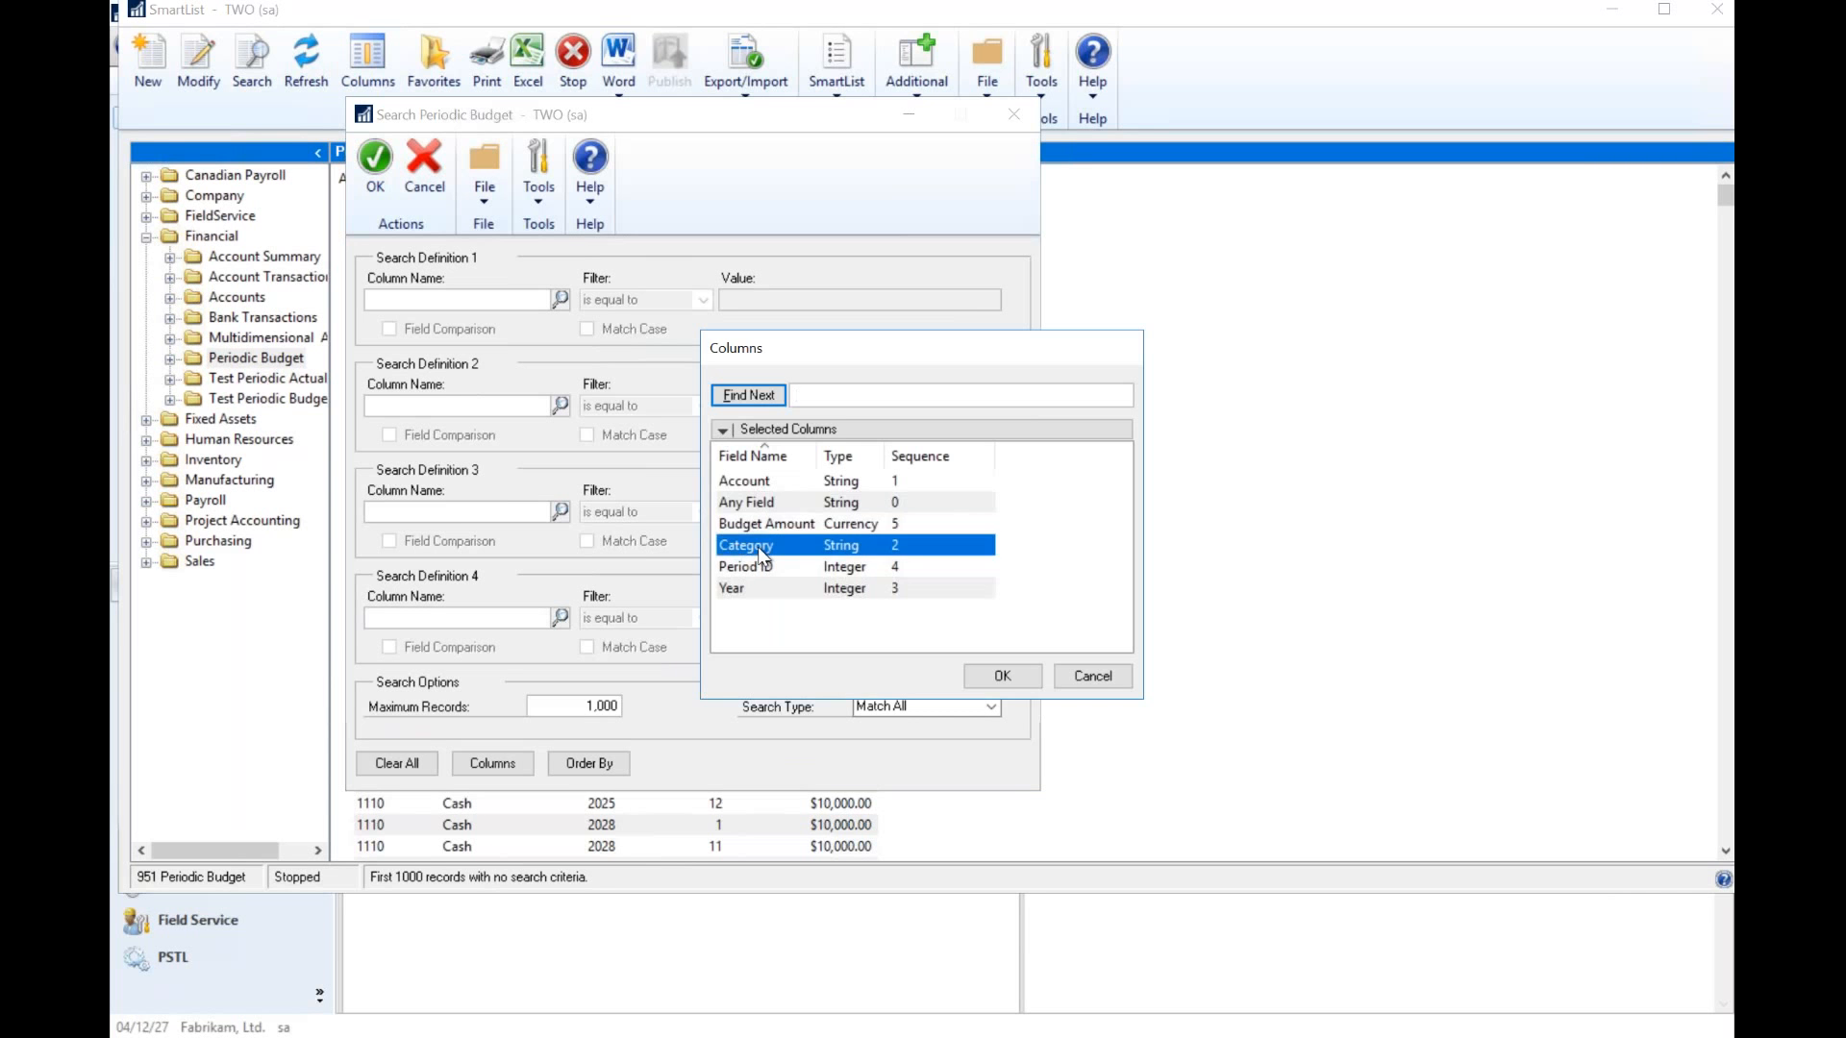
pyautogui.write('Selling Expense')
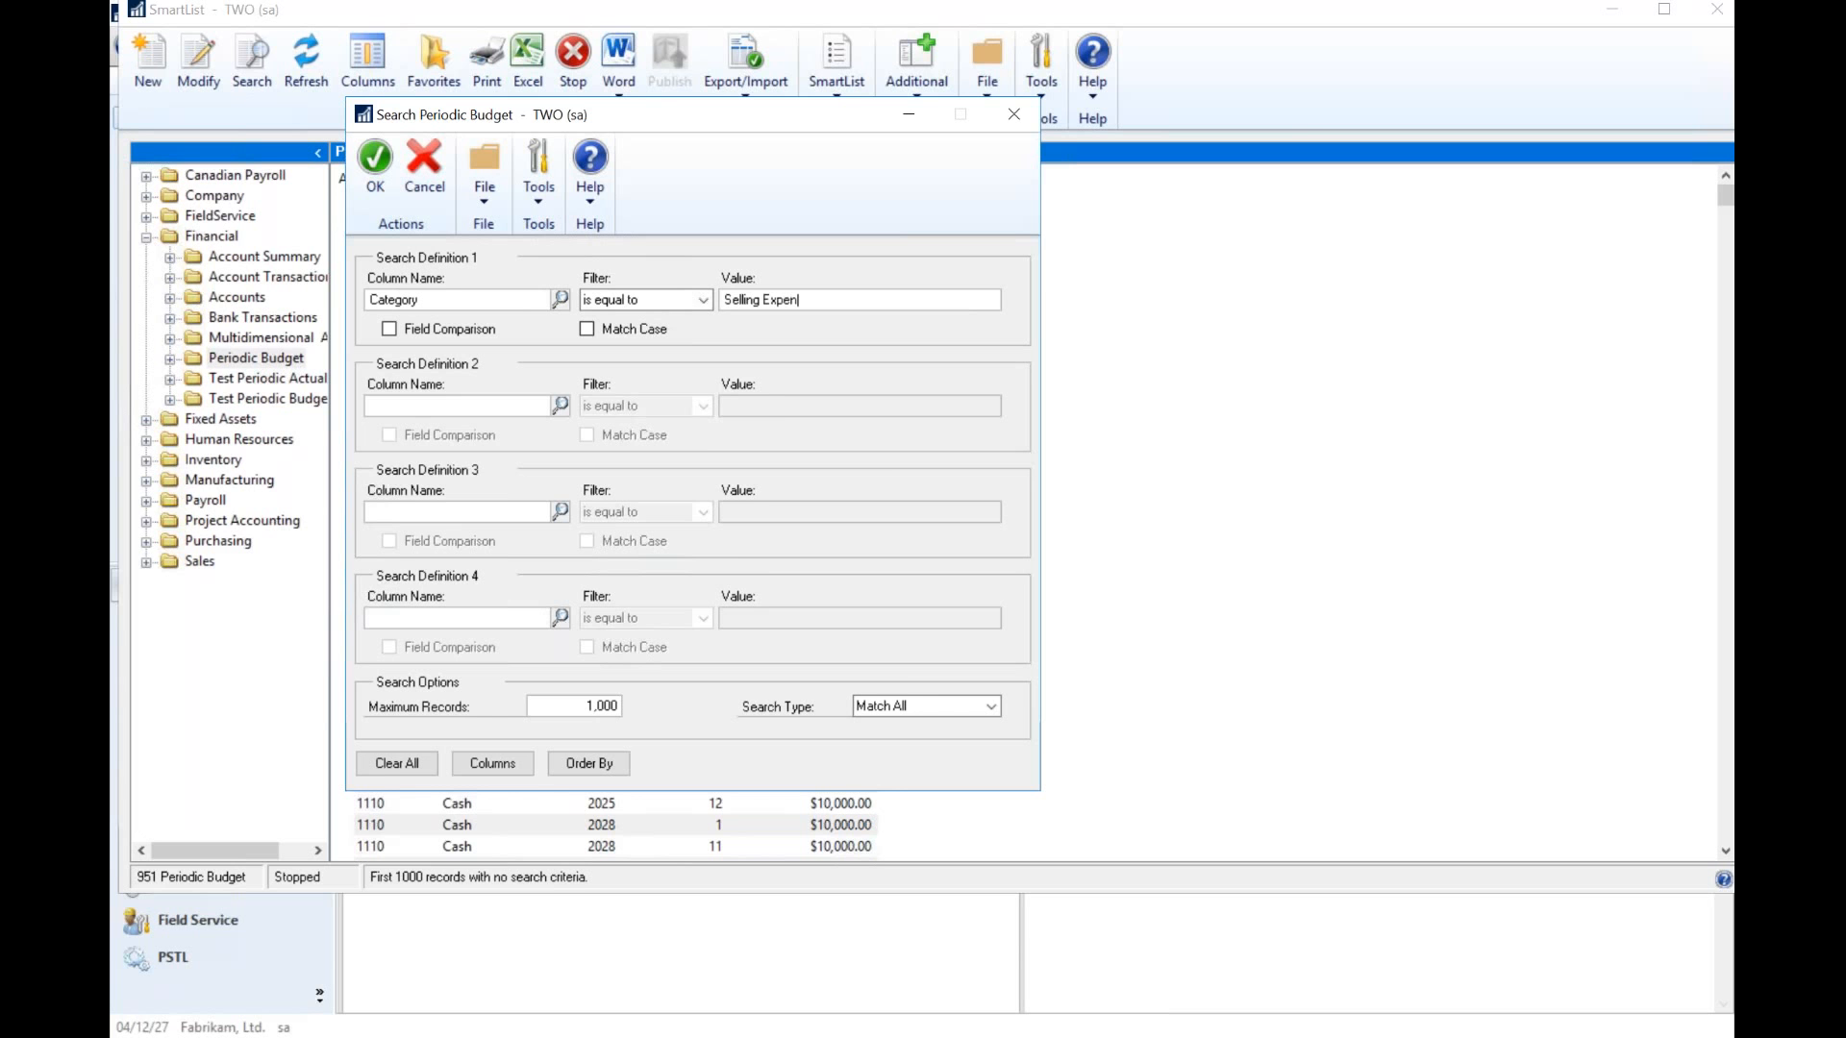
pyautogui.click(560, 405)
pyautogui.doubleClick(762, 597)
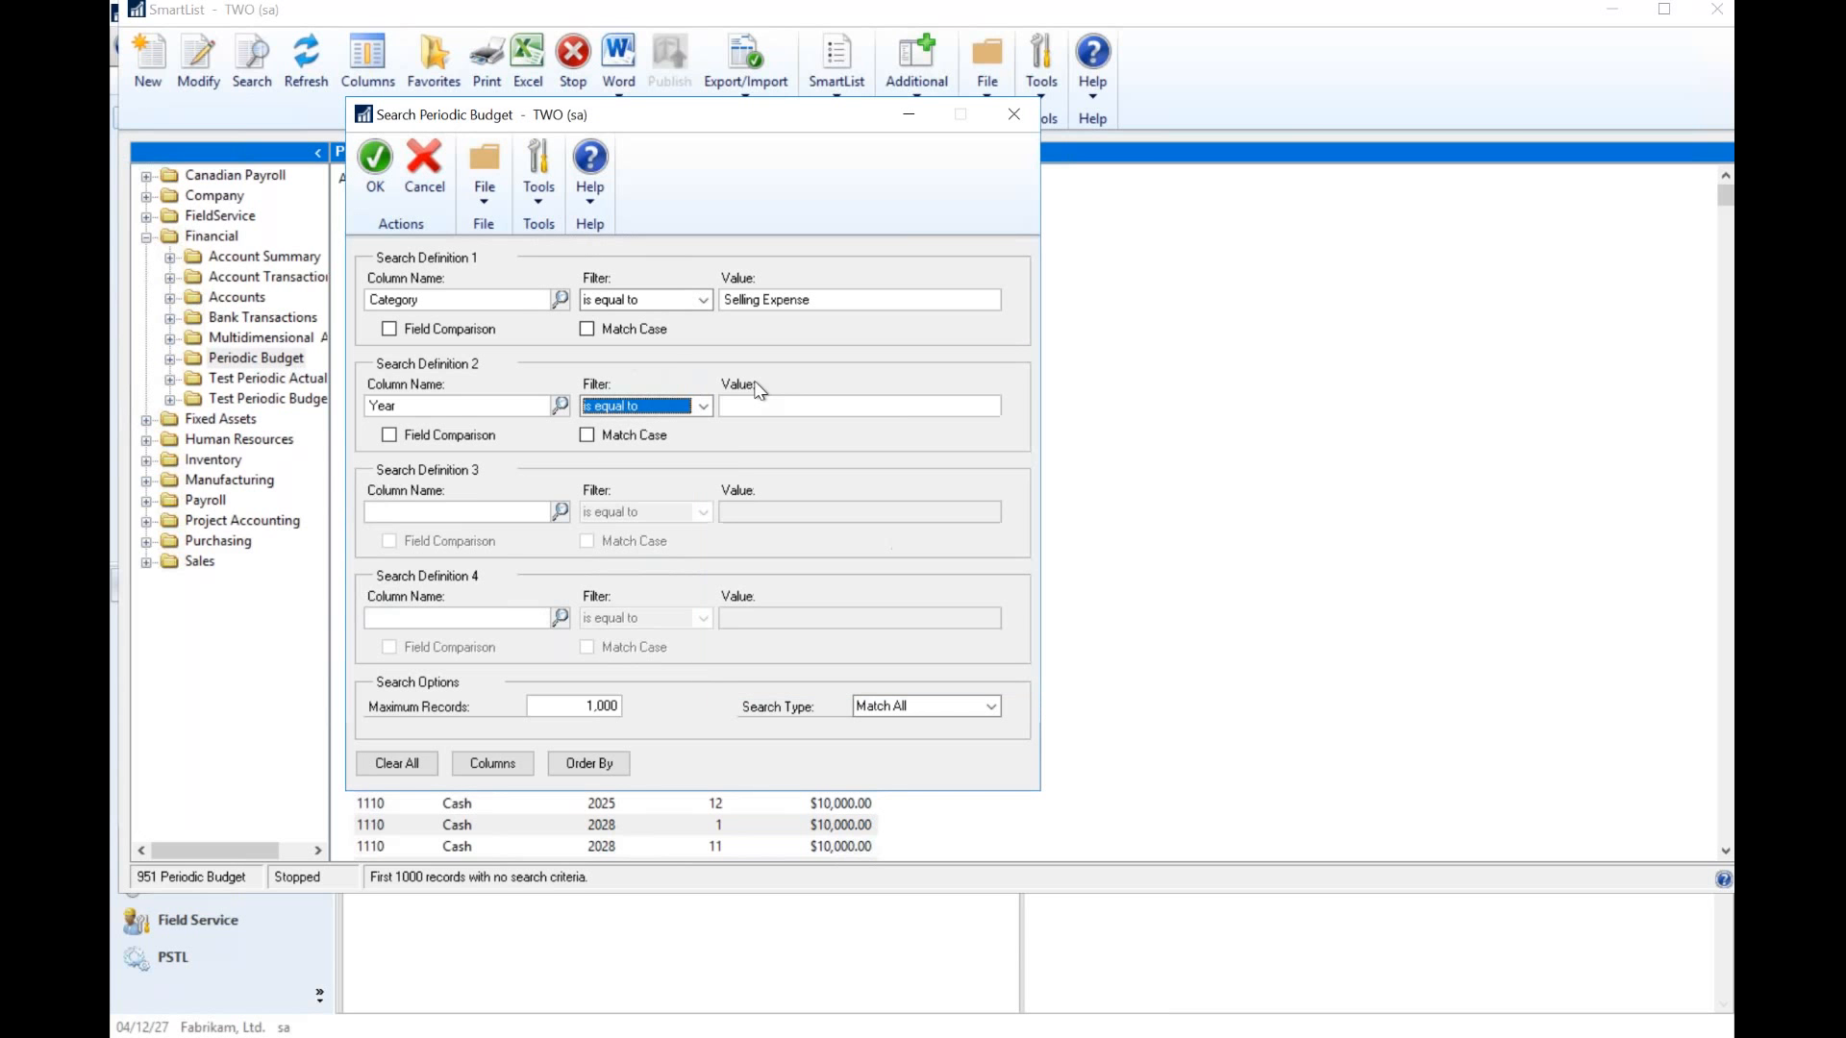
pyautogui.click(759, 405)
pyautogui.write('2027')
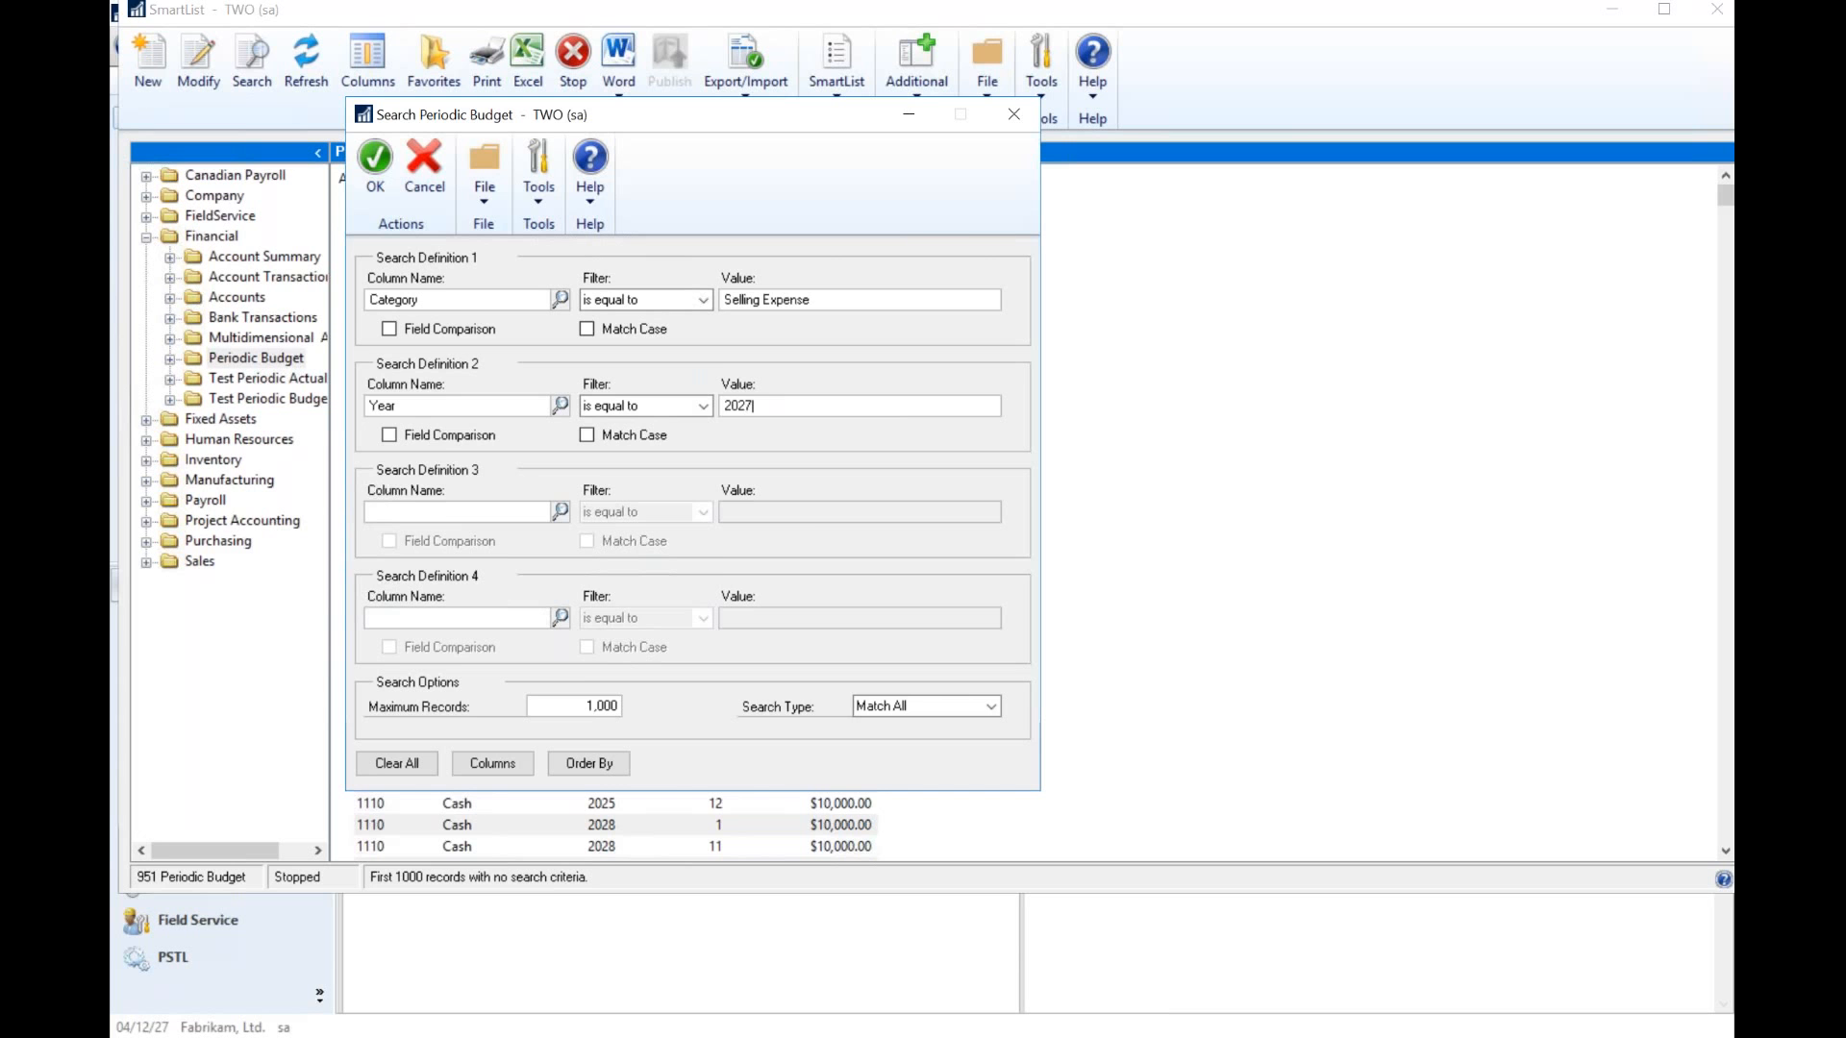
pyautogui.click(375, 160)
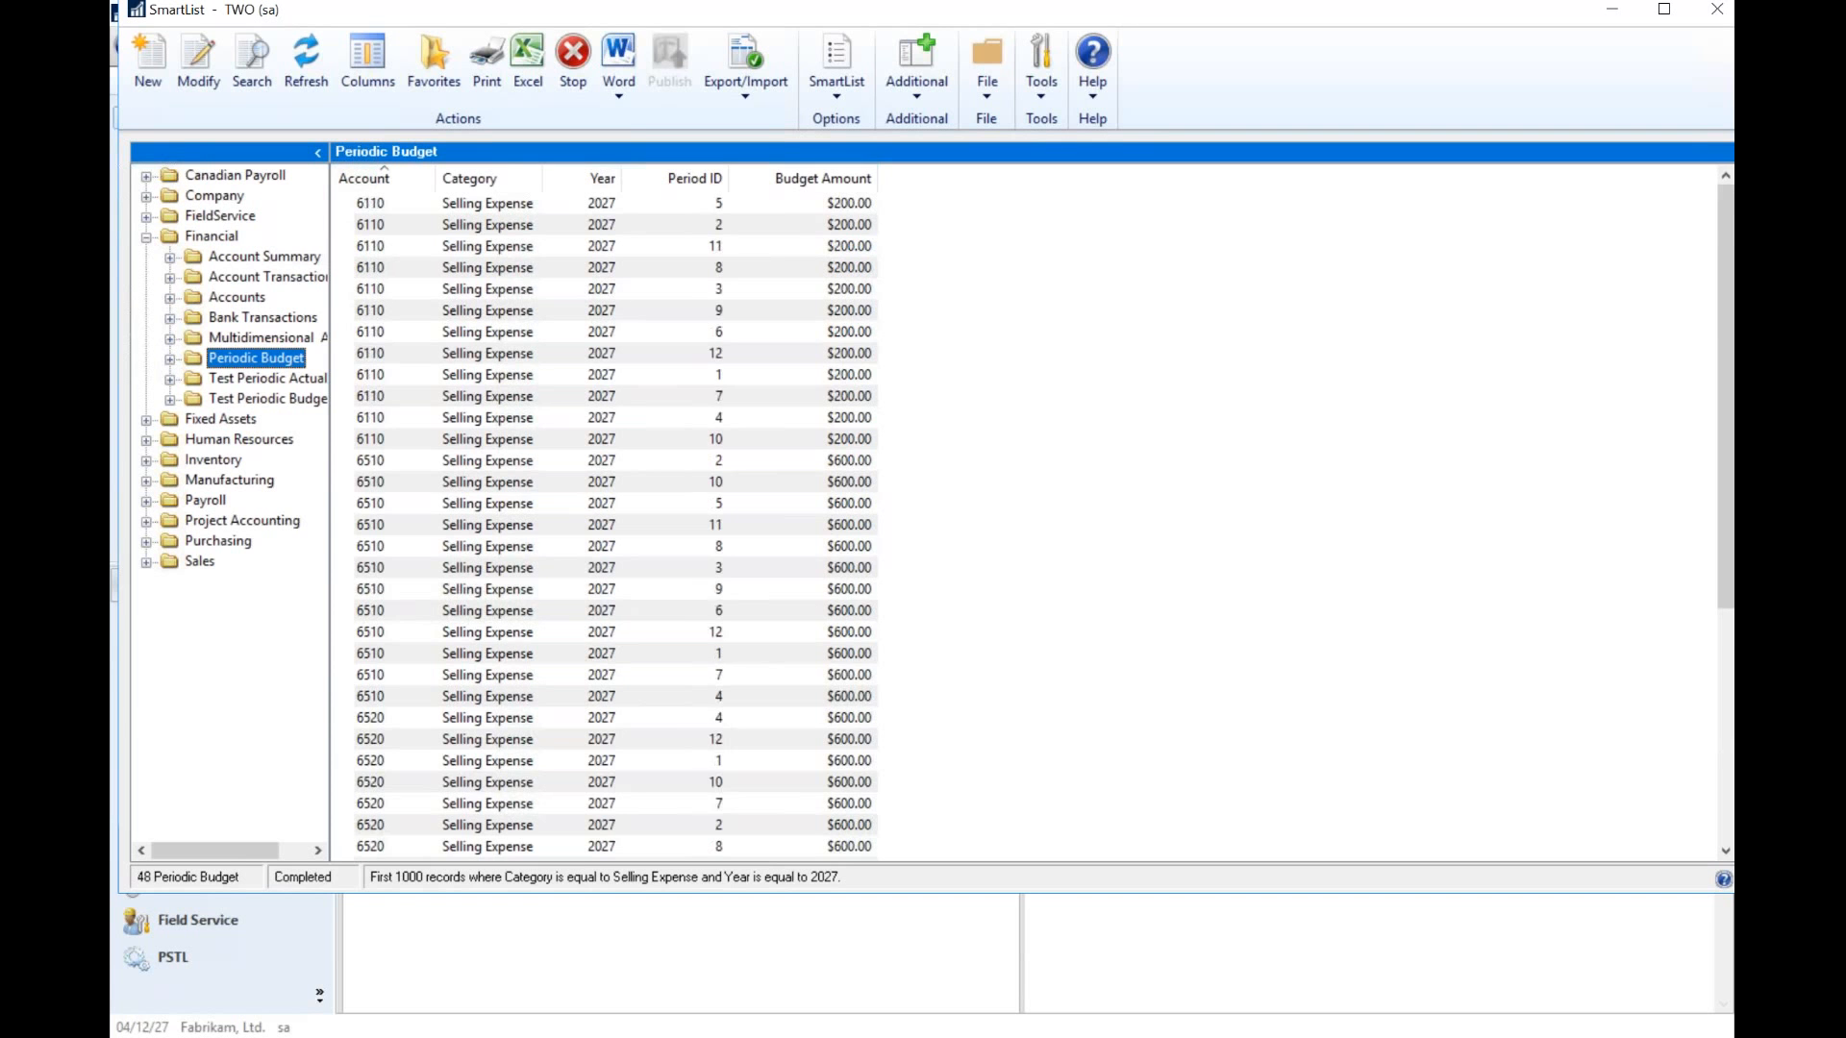
pyautogui.scroll(-3, 712, 460)
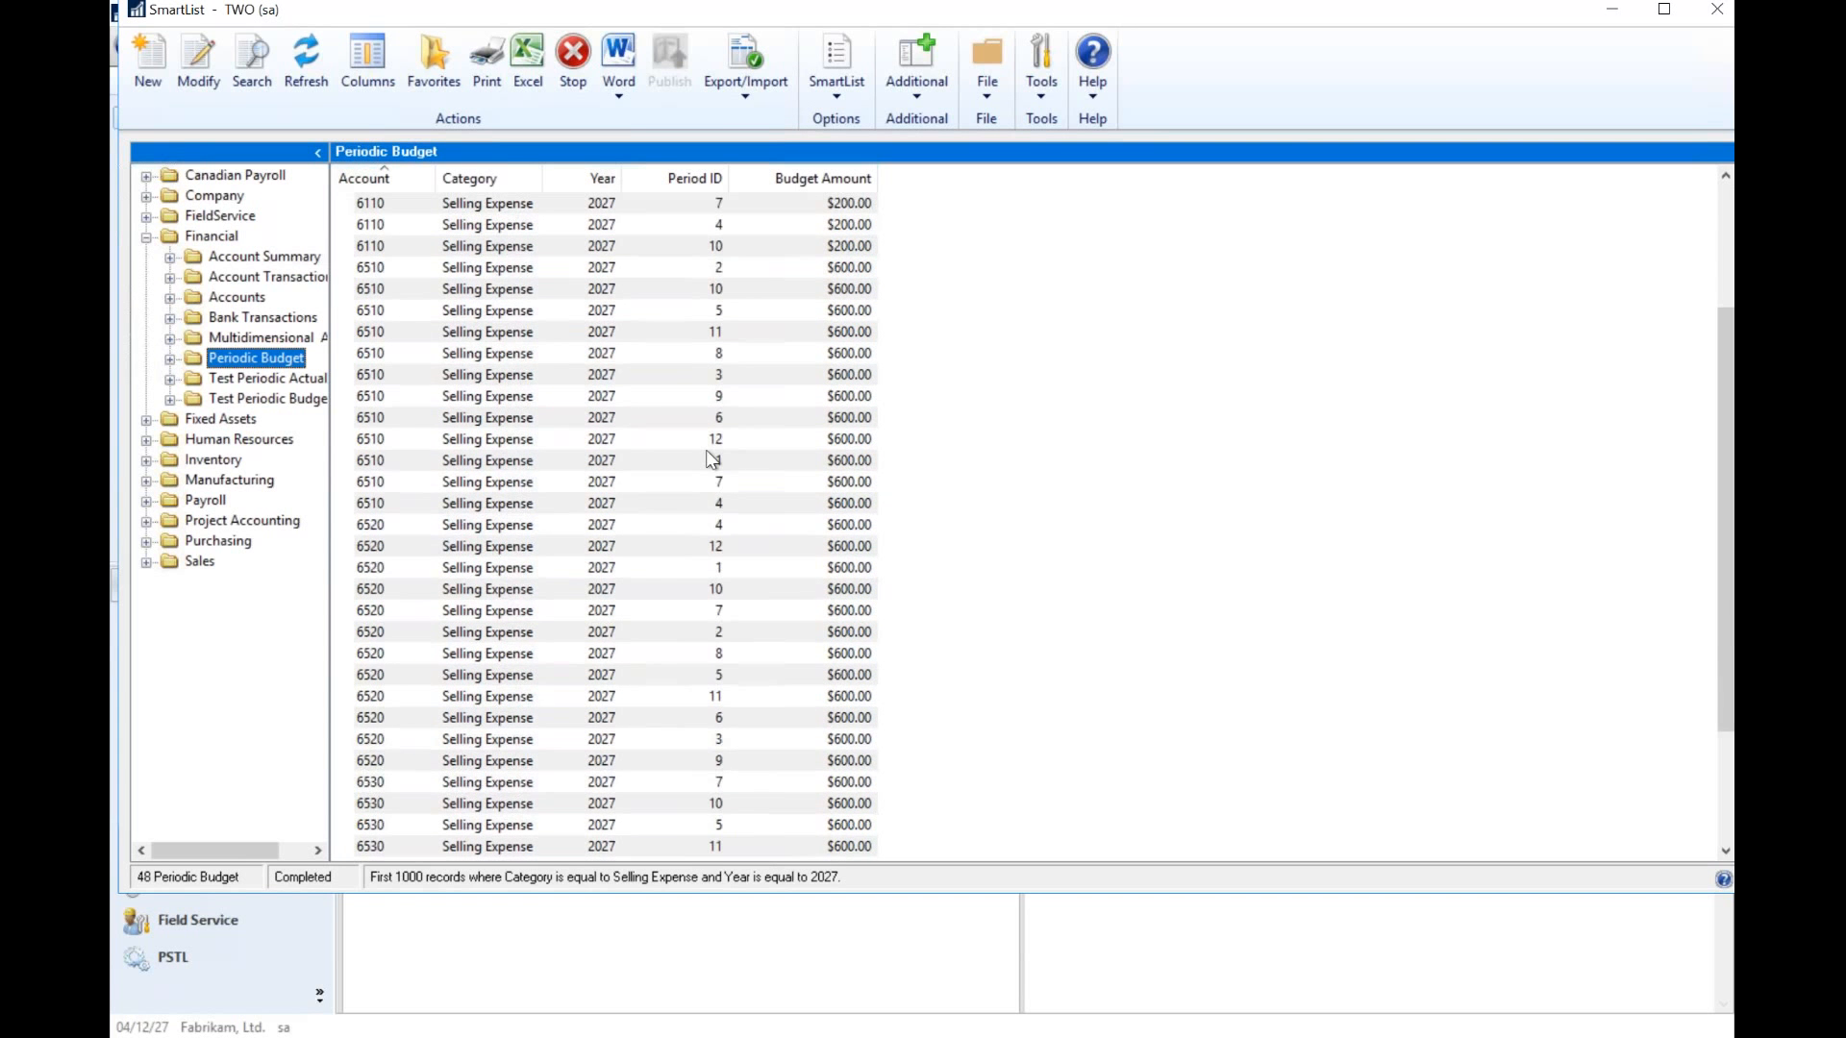
pyautogui.scroll(3, 643, 352)
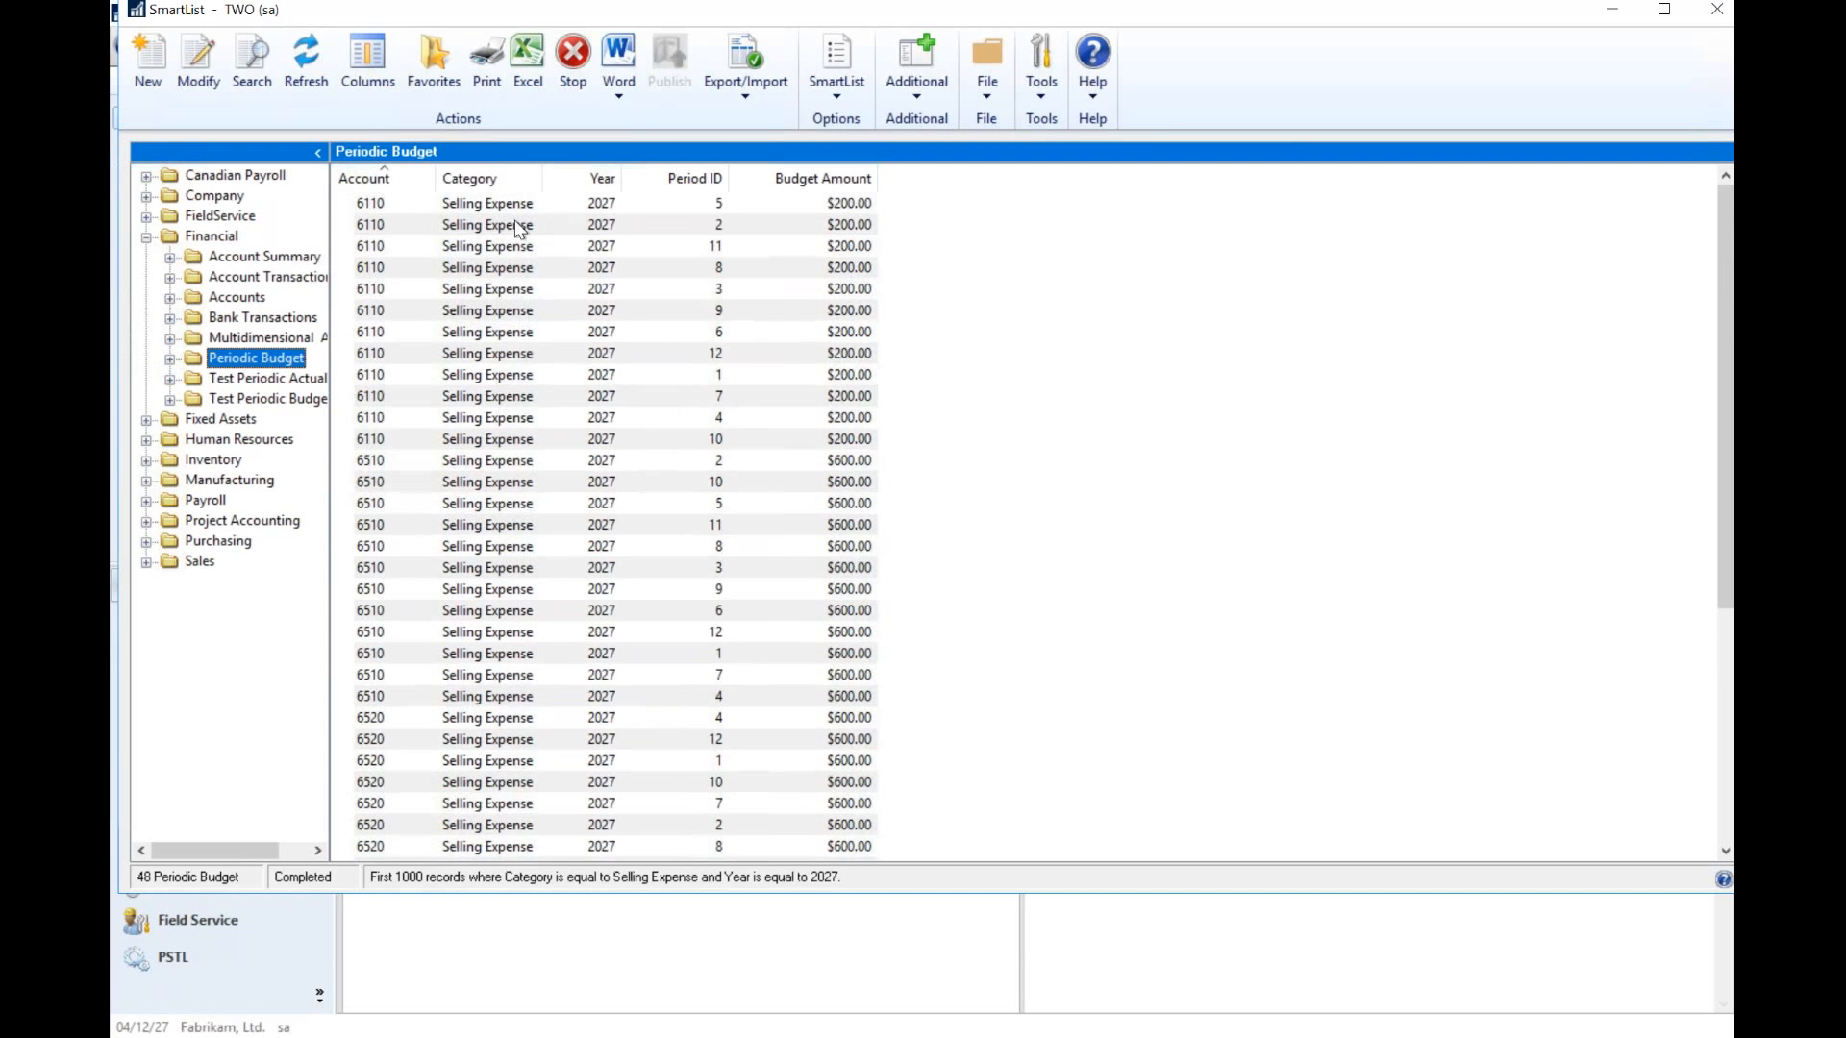
# - Save the filtered list as a favorite named Periodic Budget Webinar, visible to User ID
pyautogui.click(434, 66)
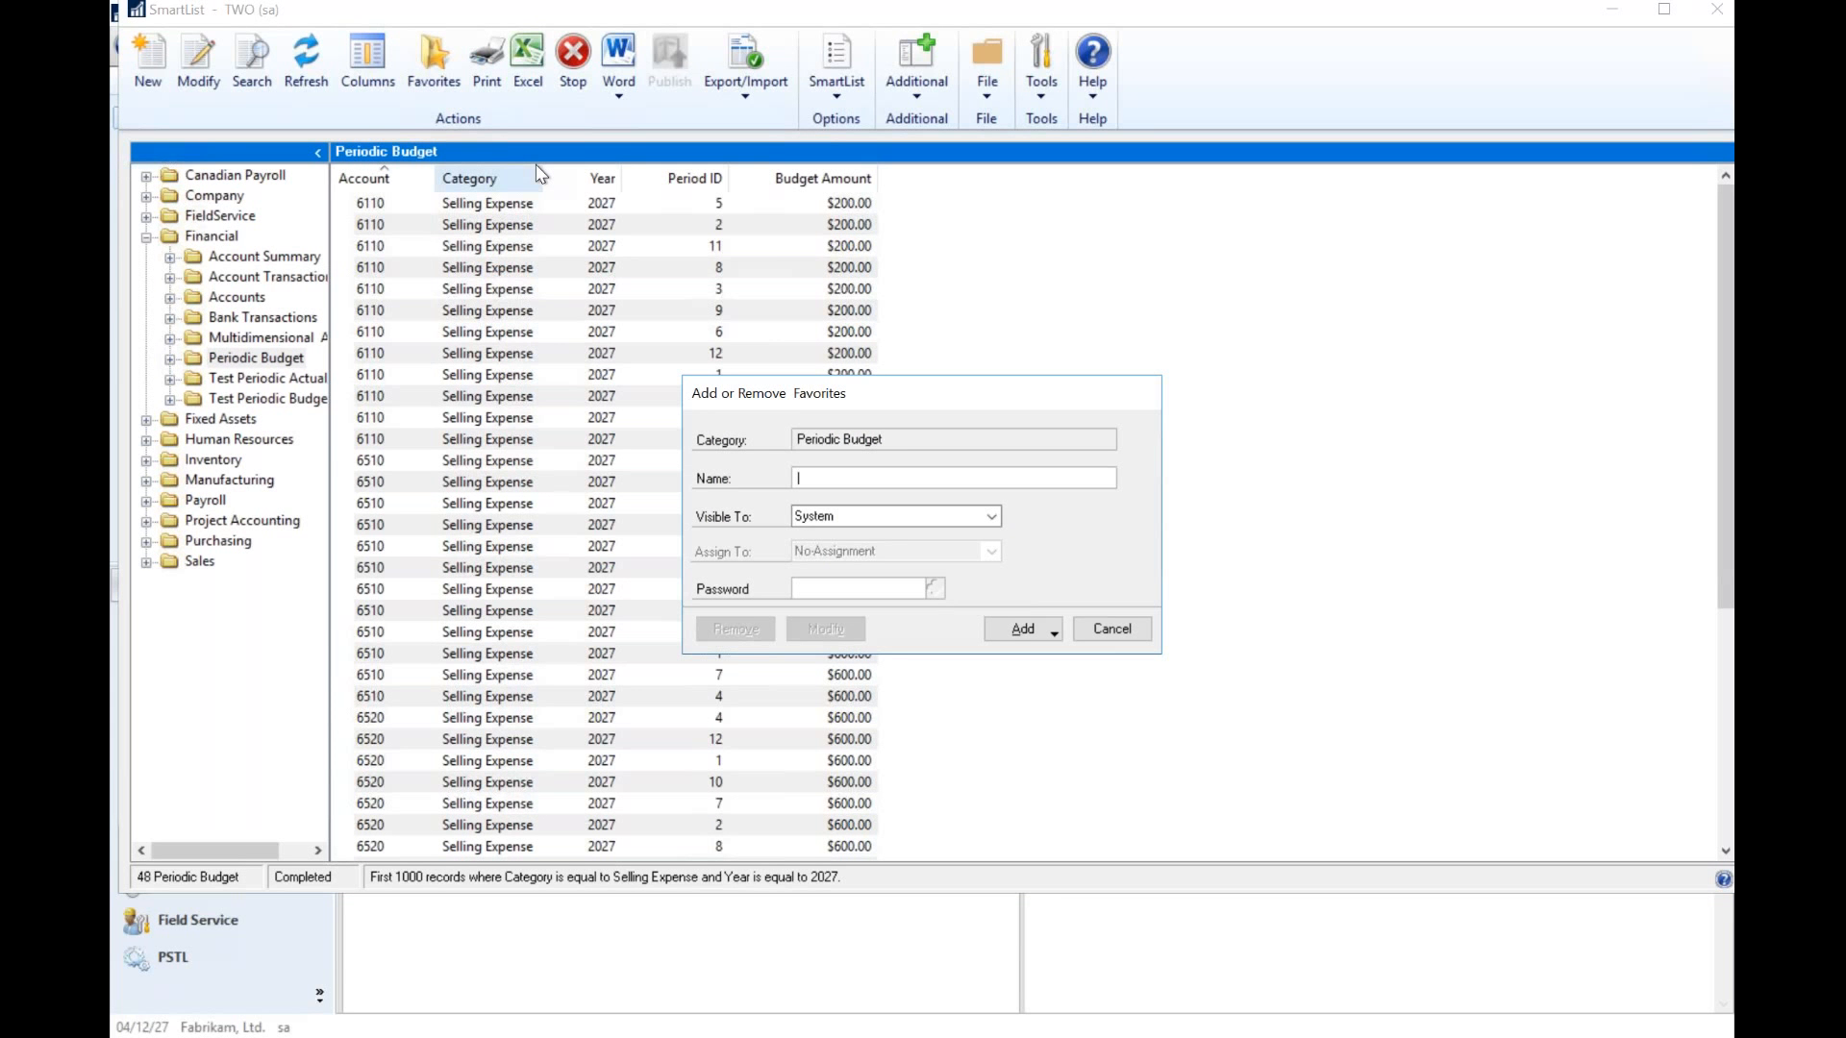
pyautogui.write('eriodic Budget Webinar')
pyautogui.click(846, 517)
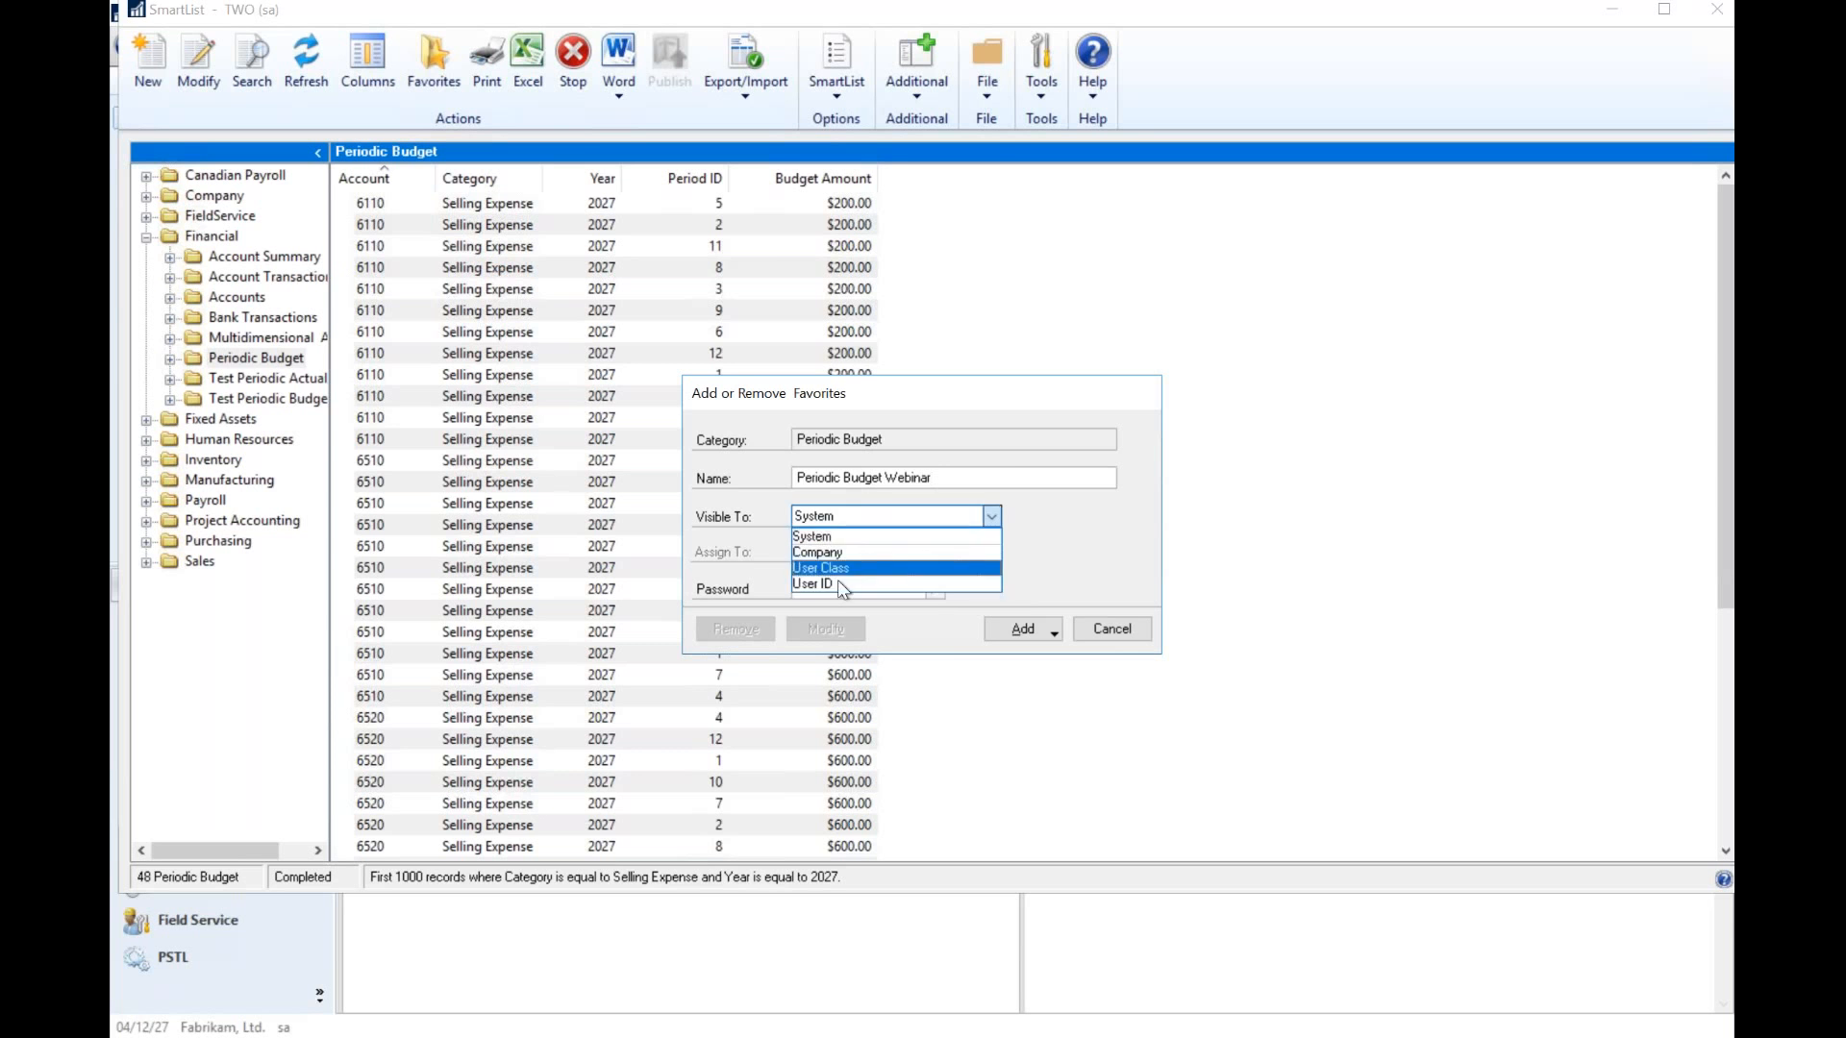
pyautogui.click(823, 584)
pyautogui.click(1023, 630)
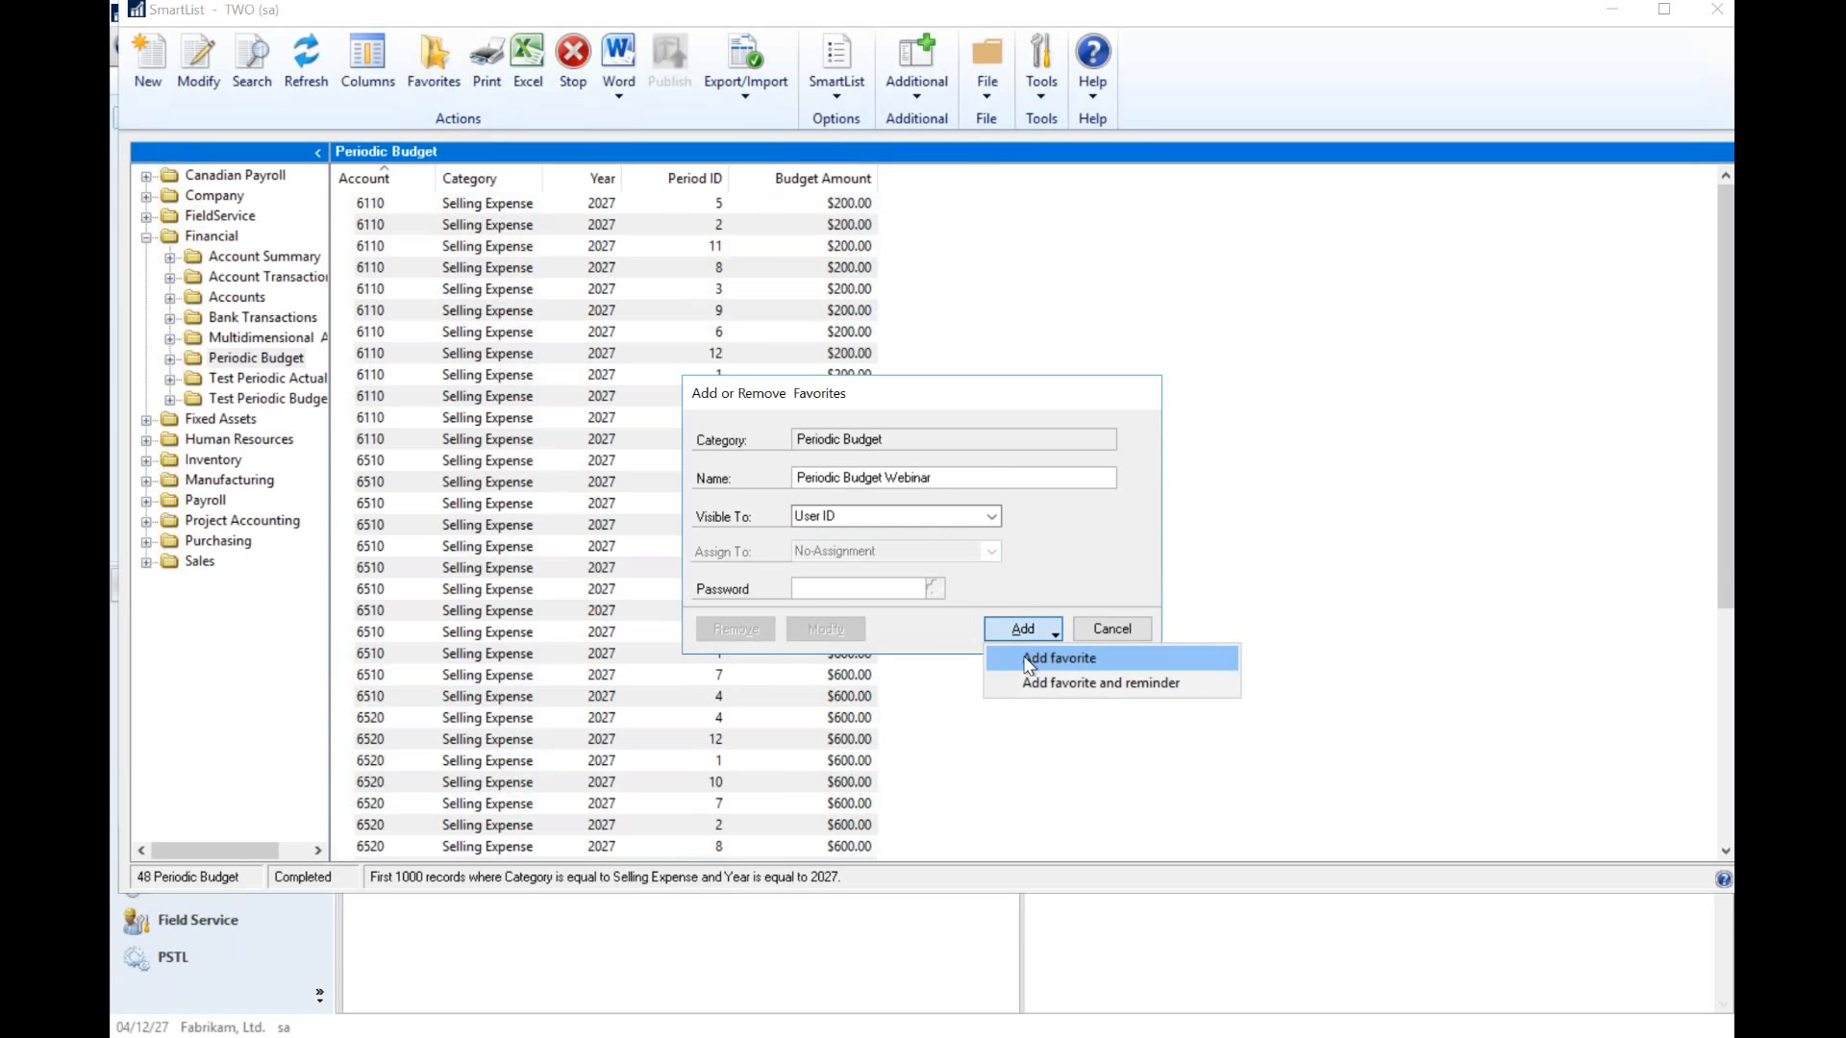
pyautogui.click(1057, 659)
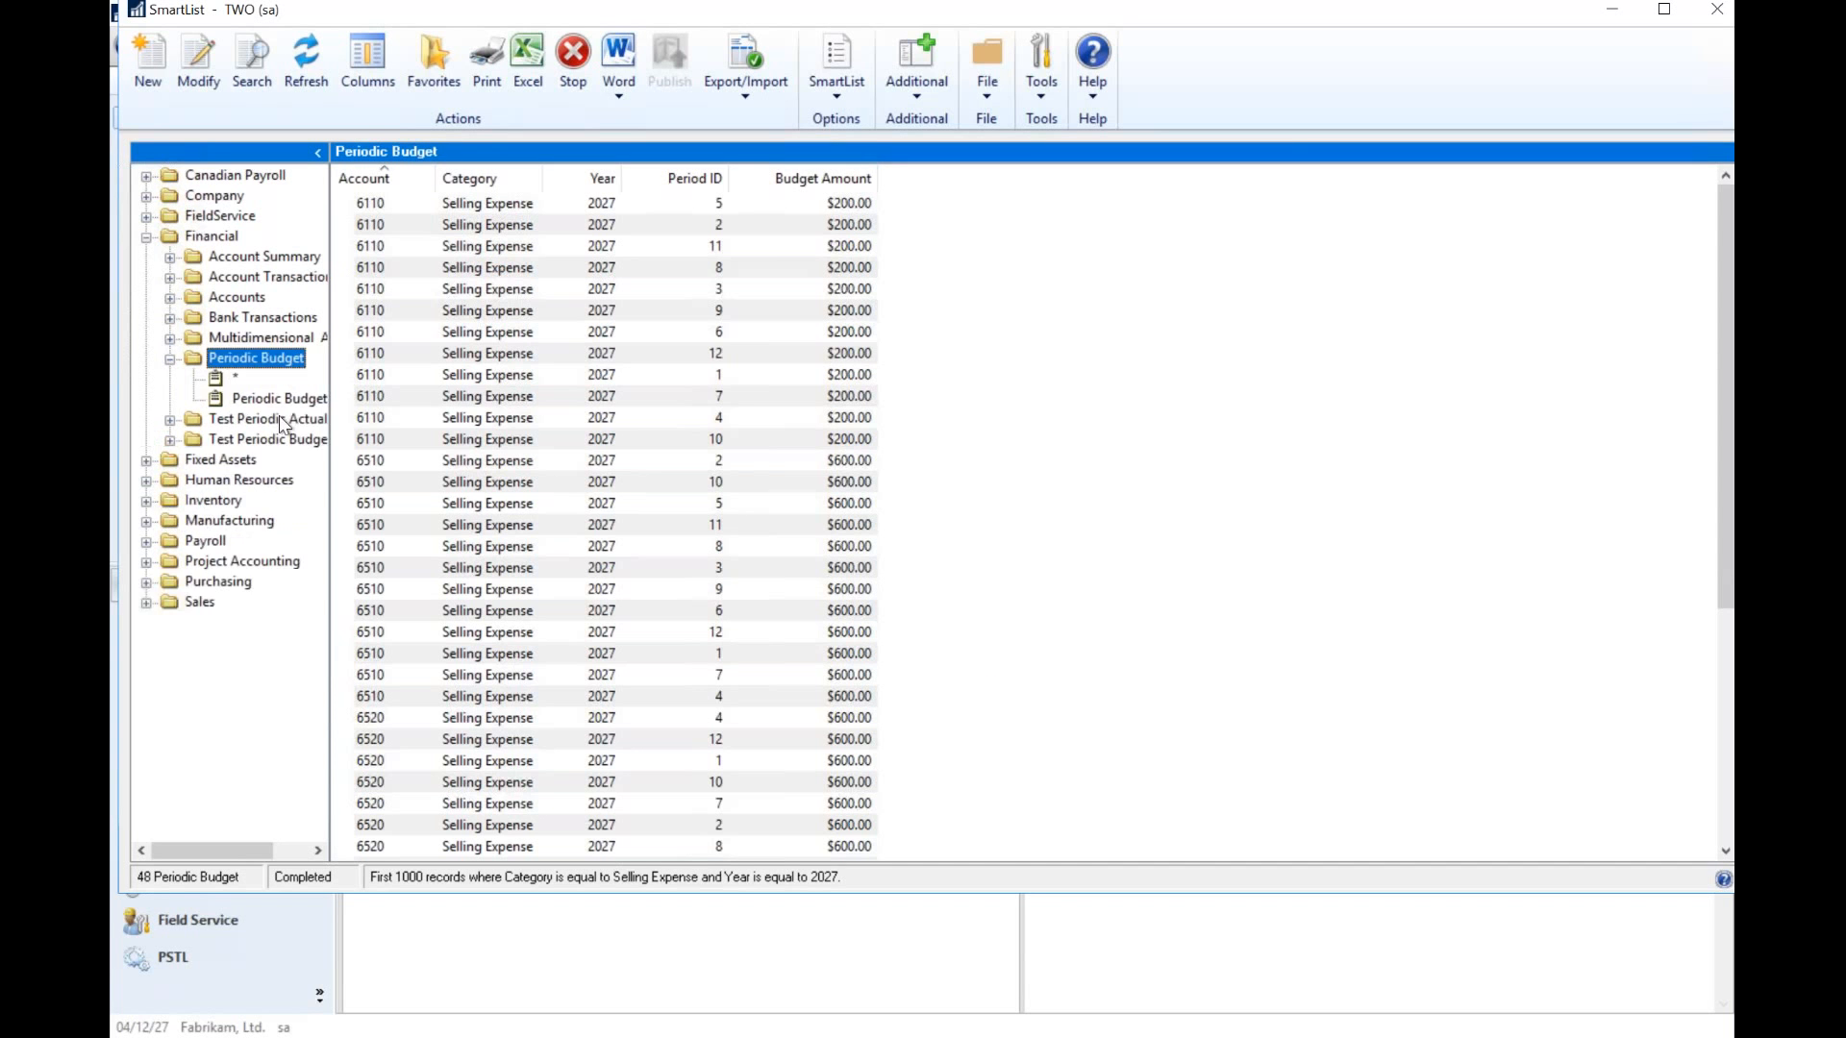
# - View the Periodic Budget Webinar favorite under Periodic Budget and close SmartList
pyautogui.click(274, 398)
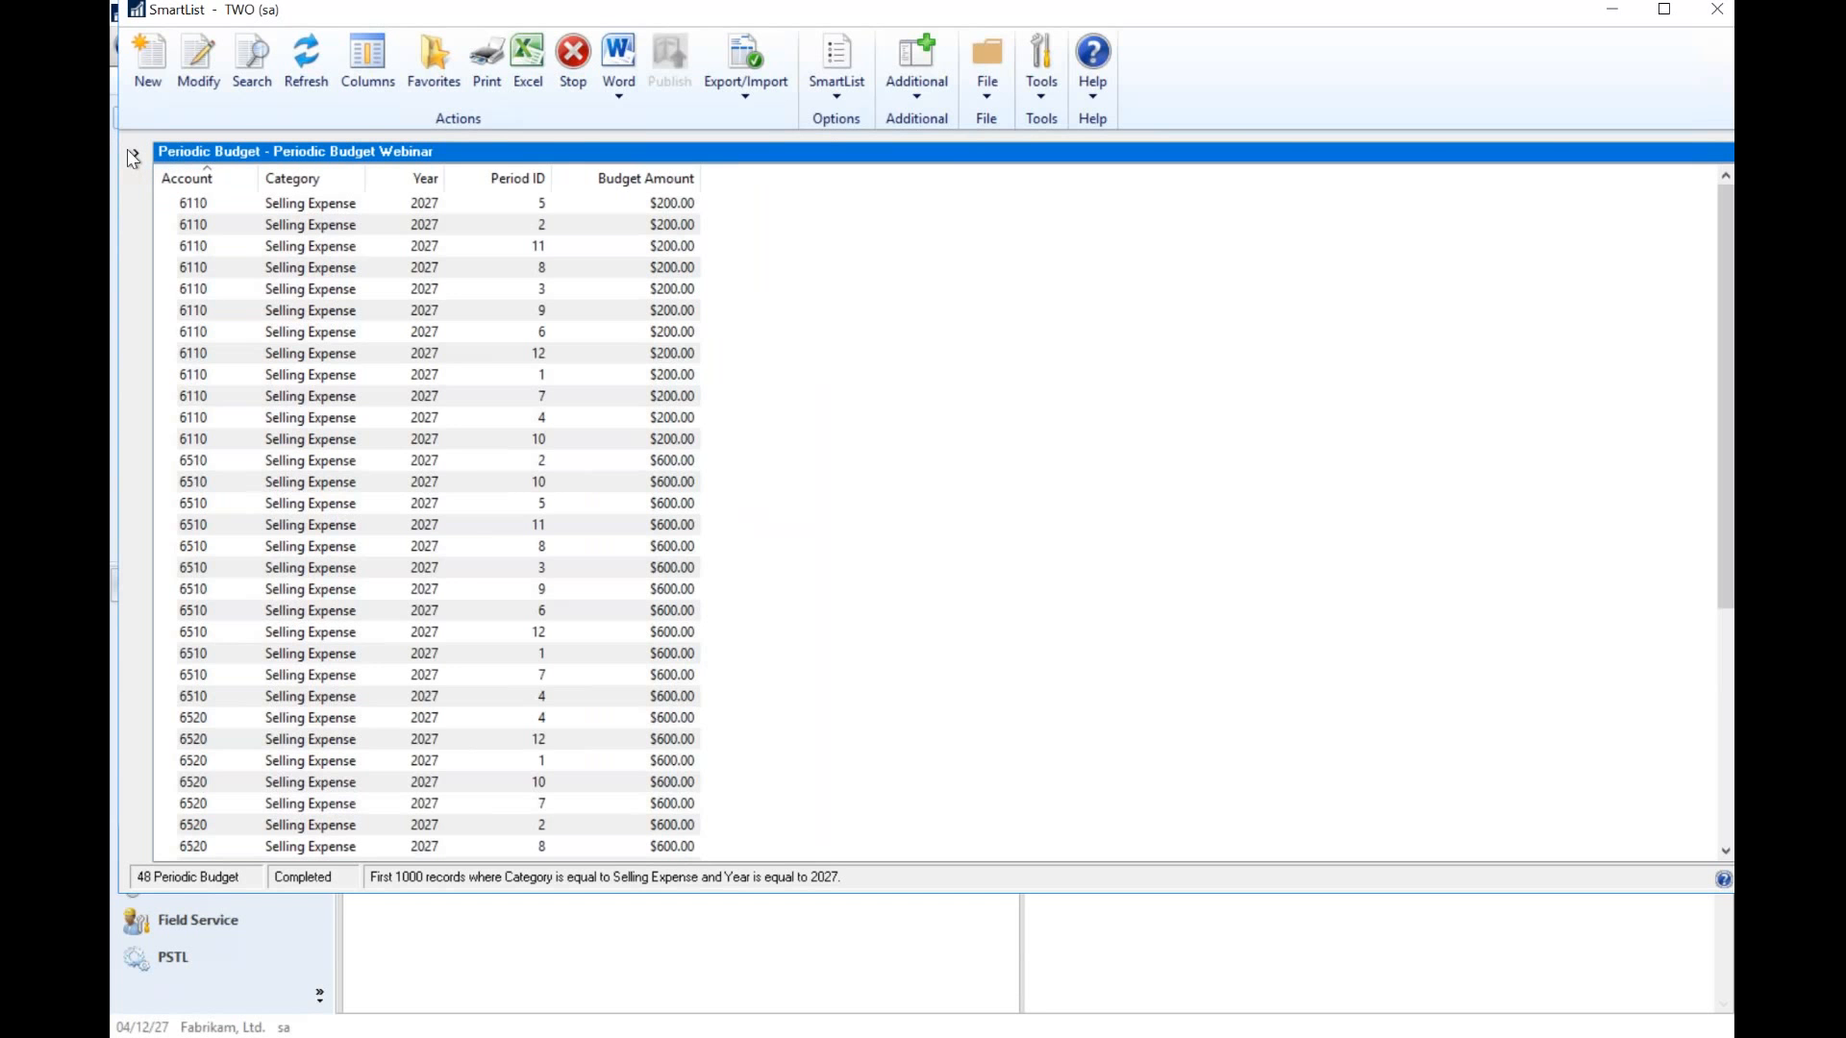
pyautogui.click(129, 151)
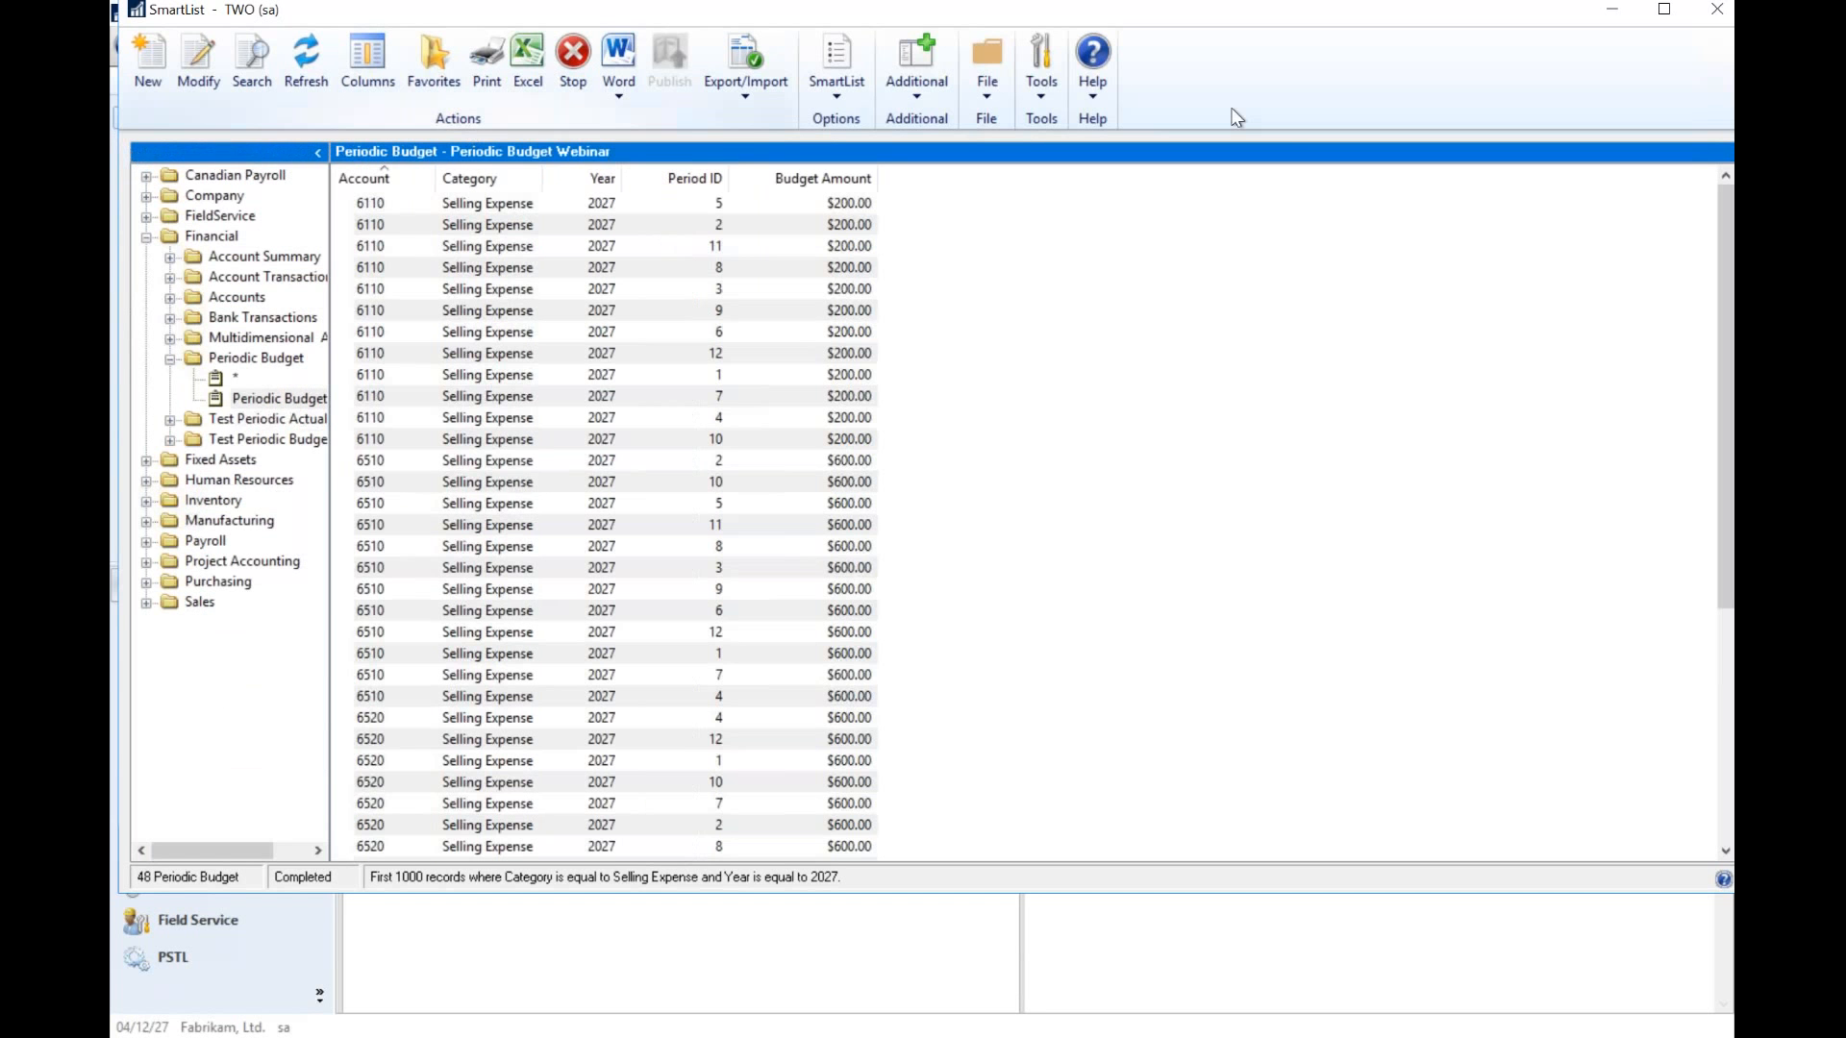
pyautogui.click(1708, 14)
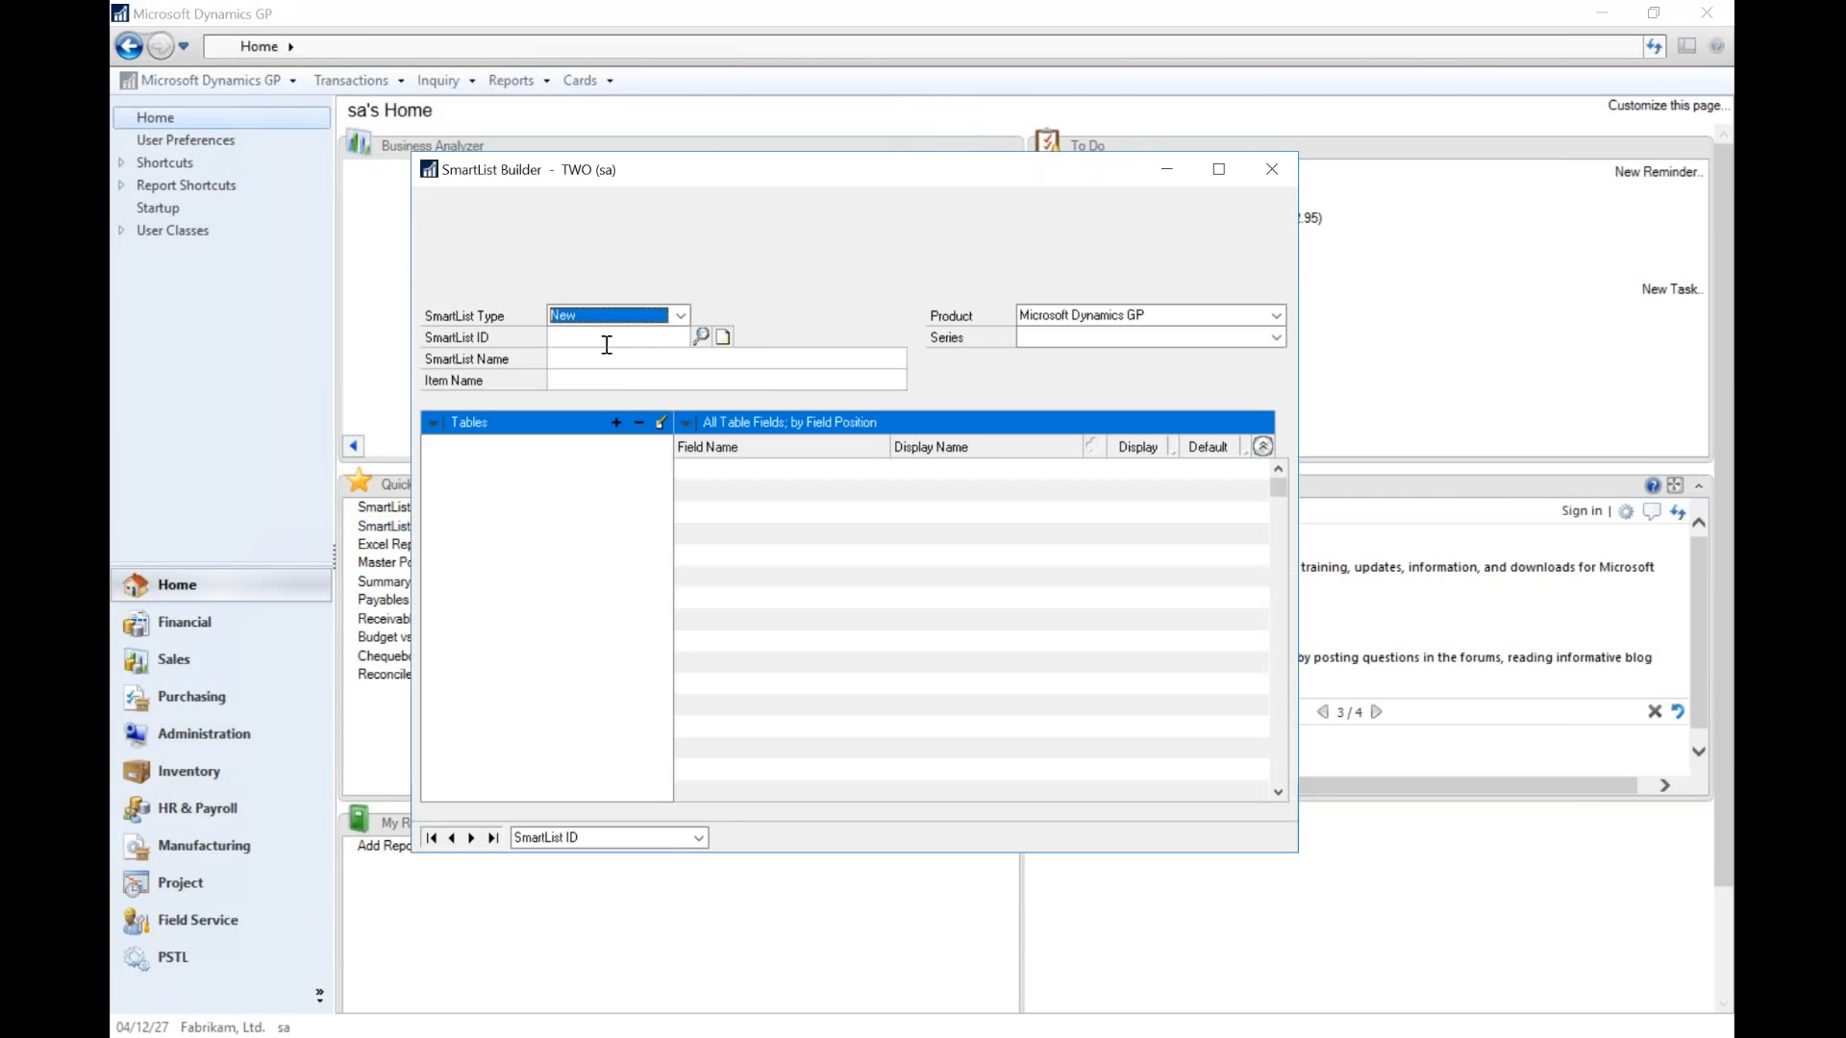
# - Set up a new SmartList in SmartList Builder with ID WEBINAR2, SmartList and item name Periodic Actuals, and series Financial
pyautogui.click(553, 334)
pyautogui.write('WEBINAR2')
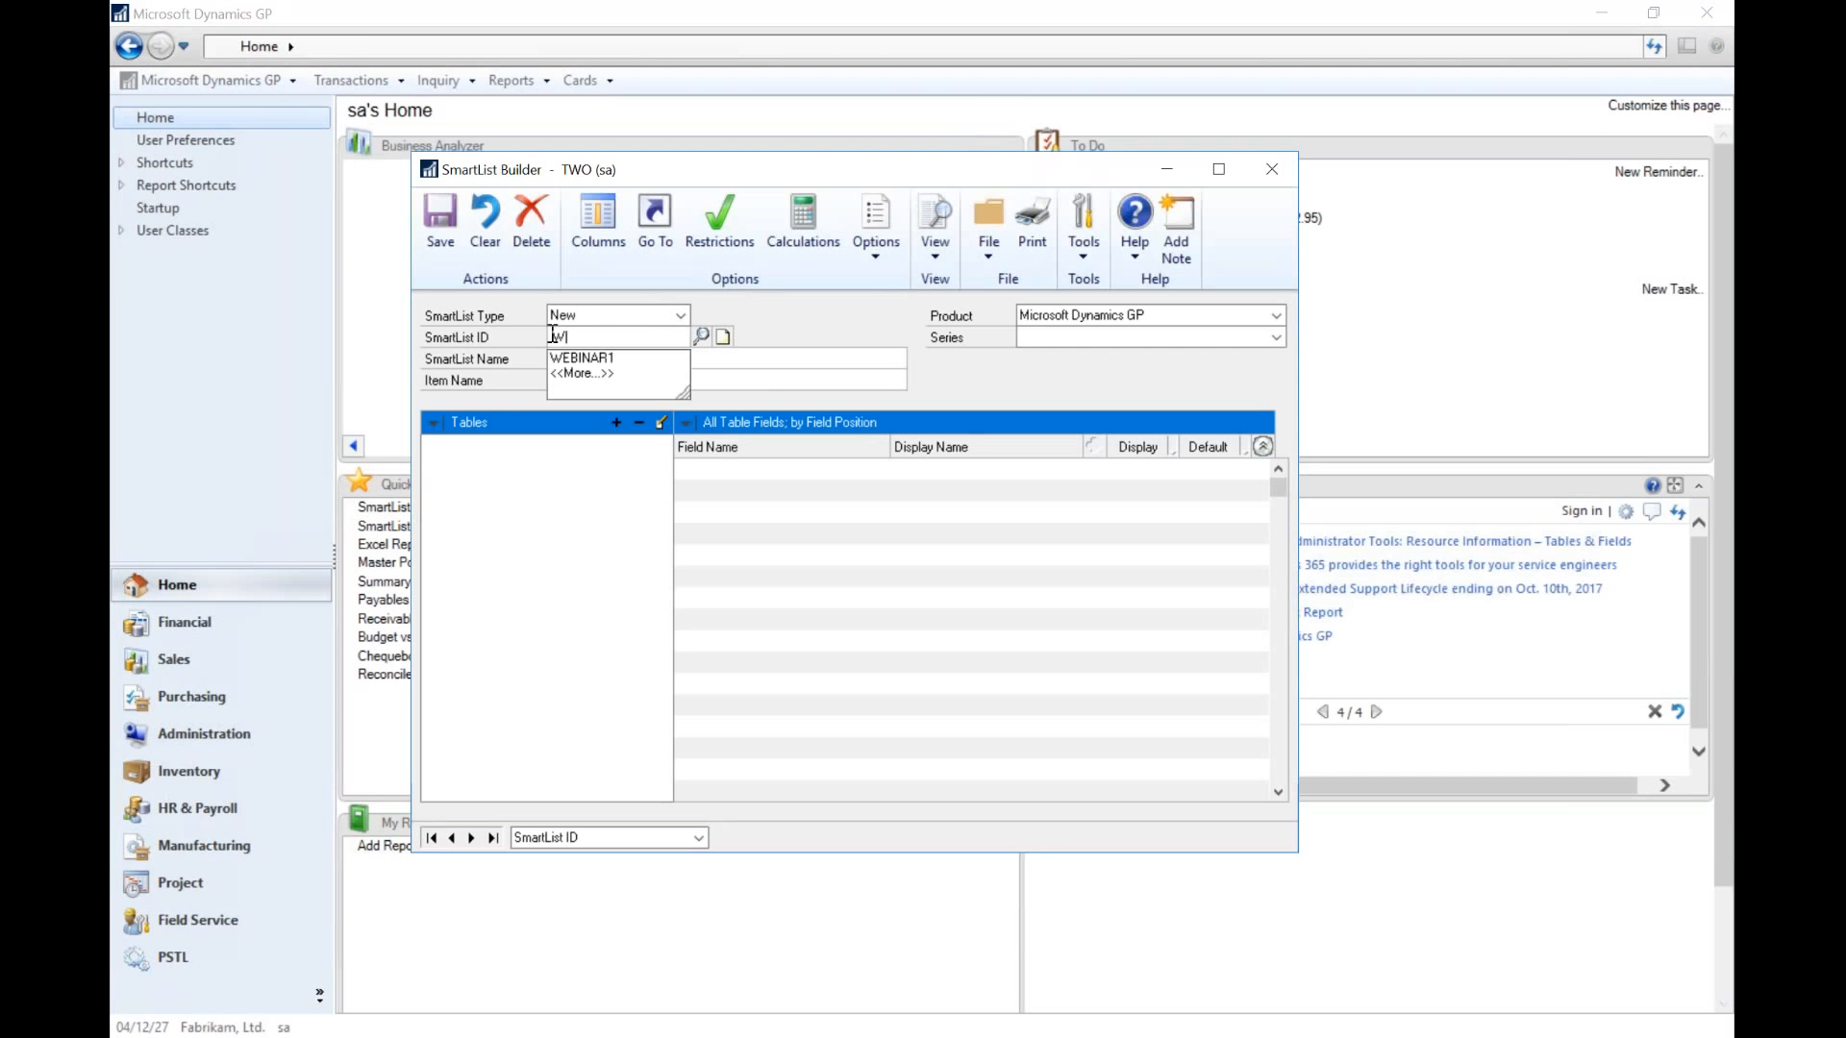
pyautogui.press('Tab')
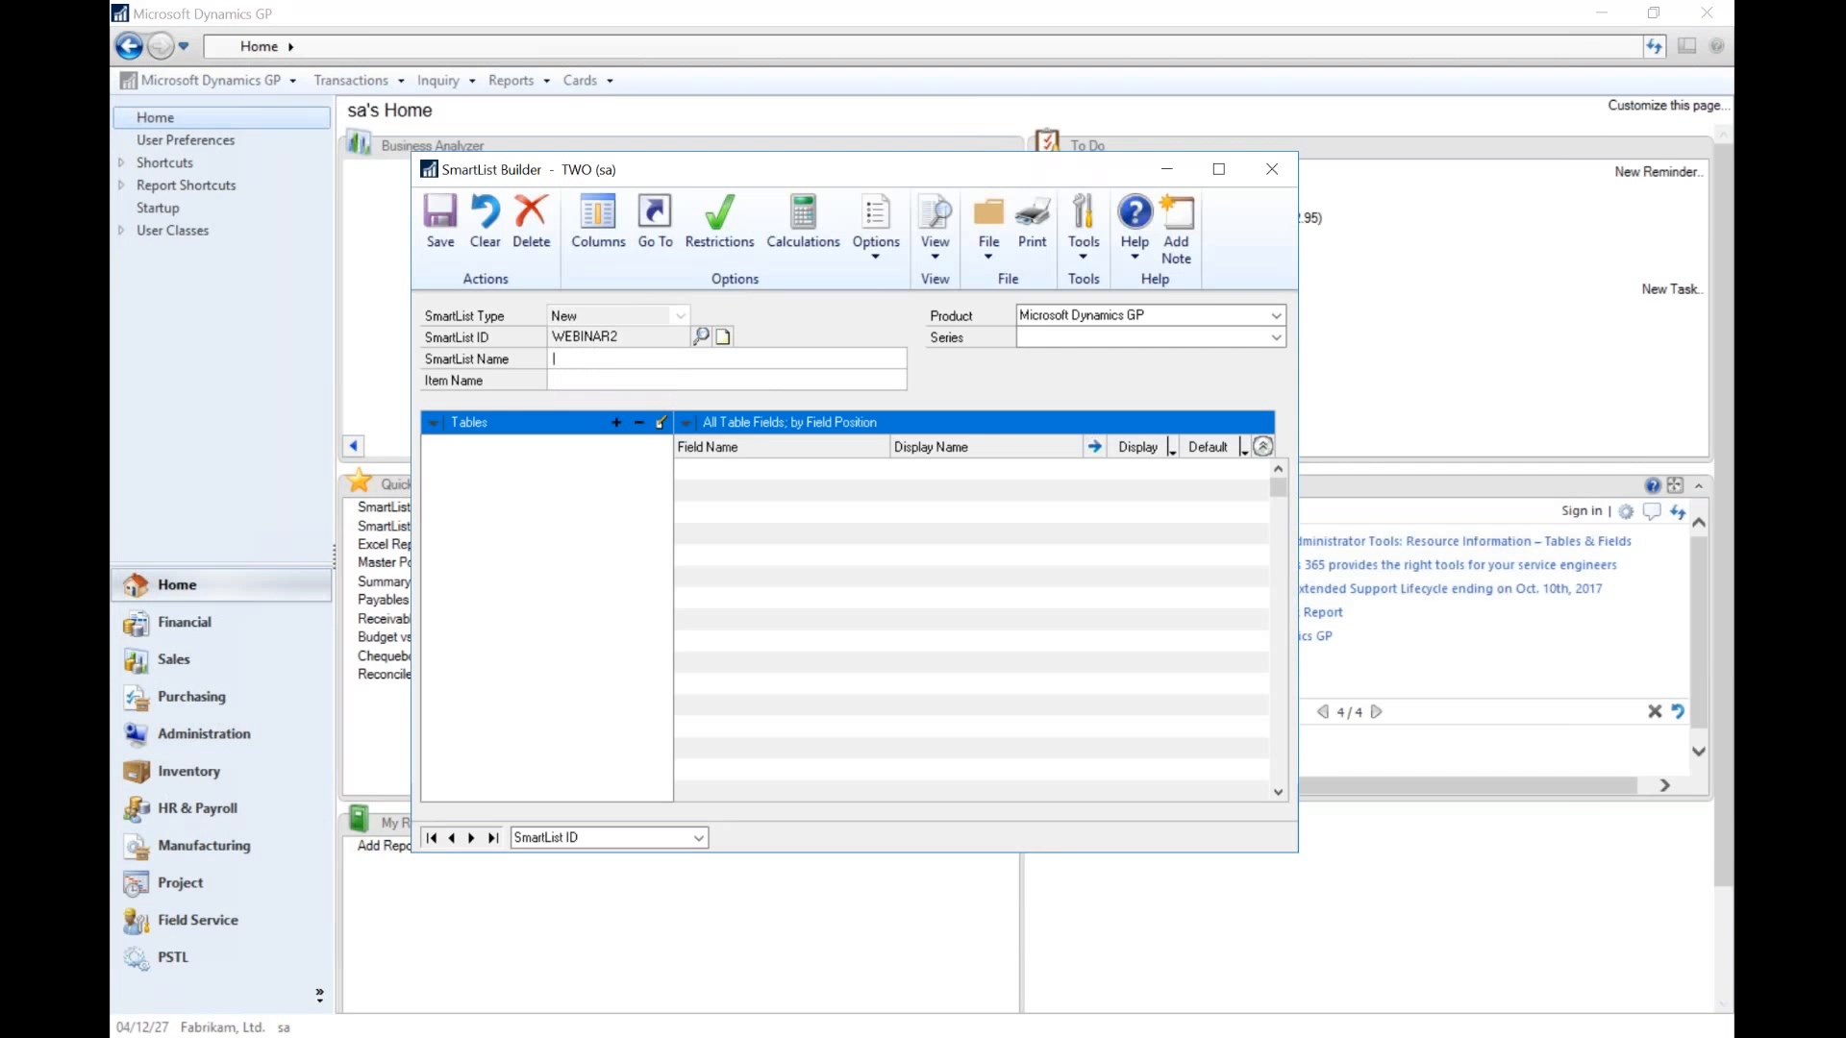
pyautogui.write('Periodic Actuals')
pyautogui.press('Tab')
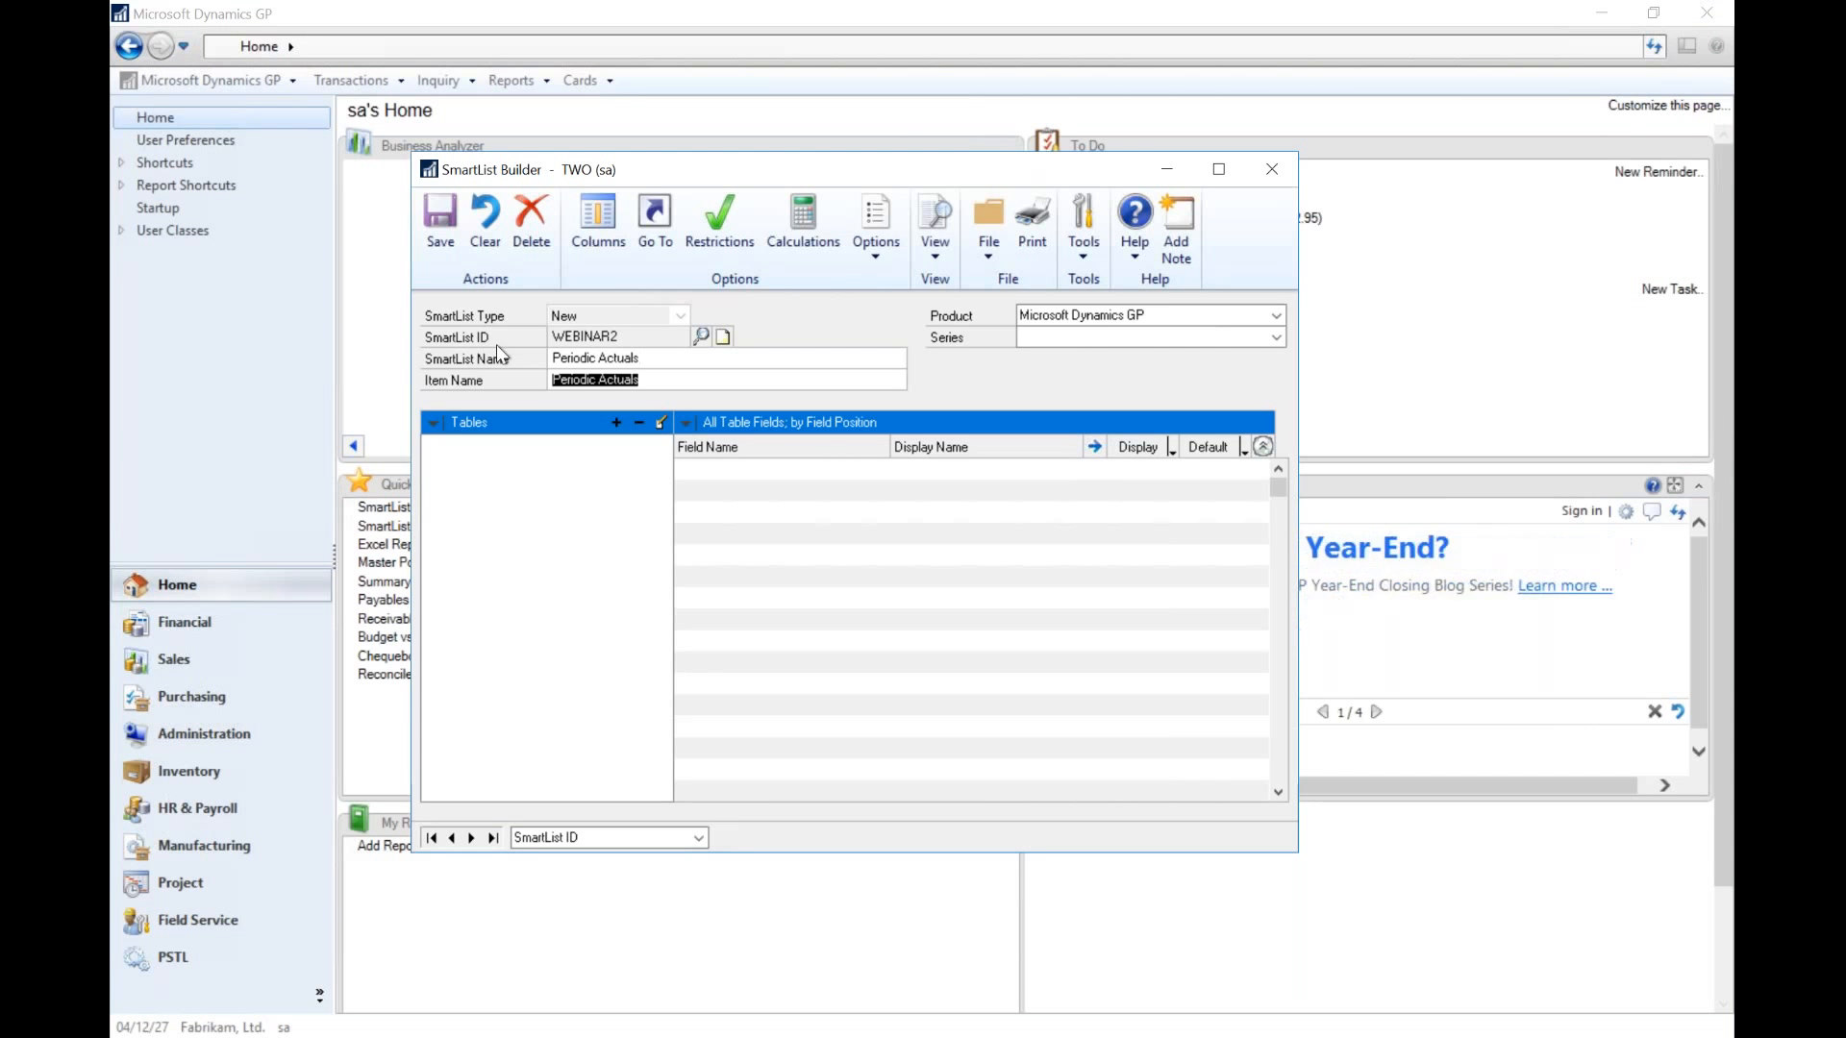
pyautogui.click(1094, 338)
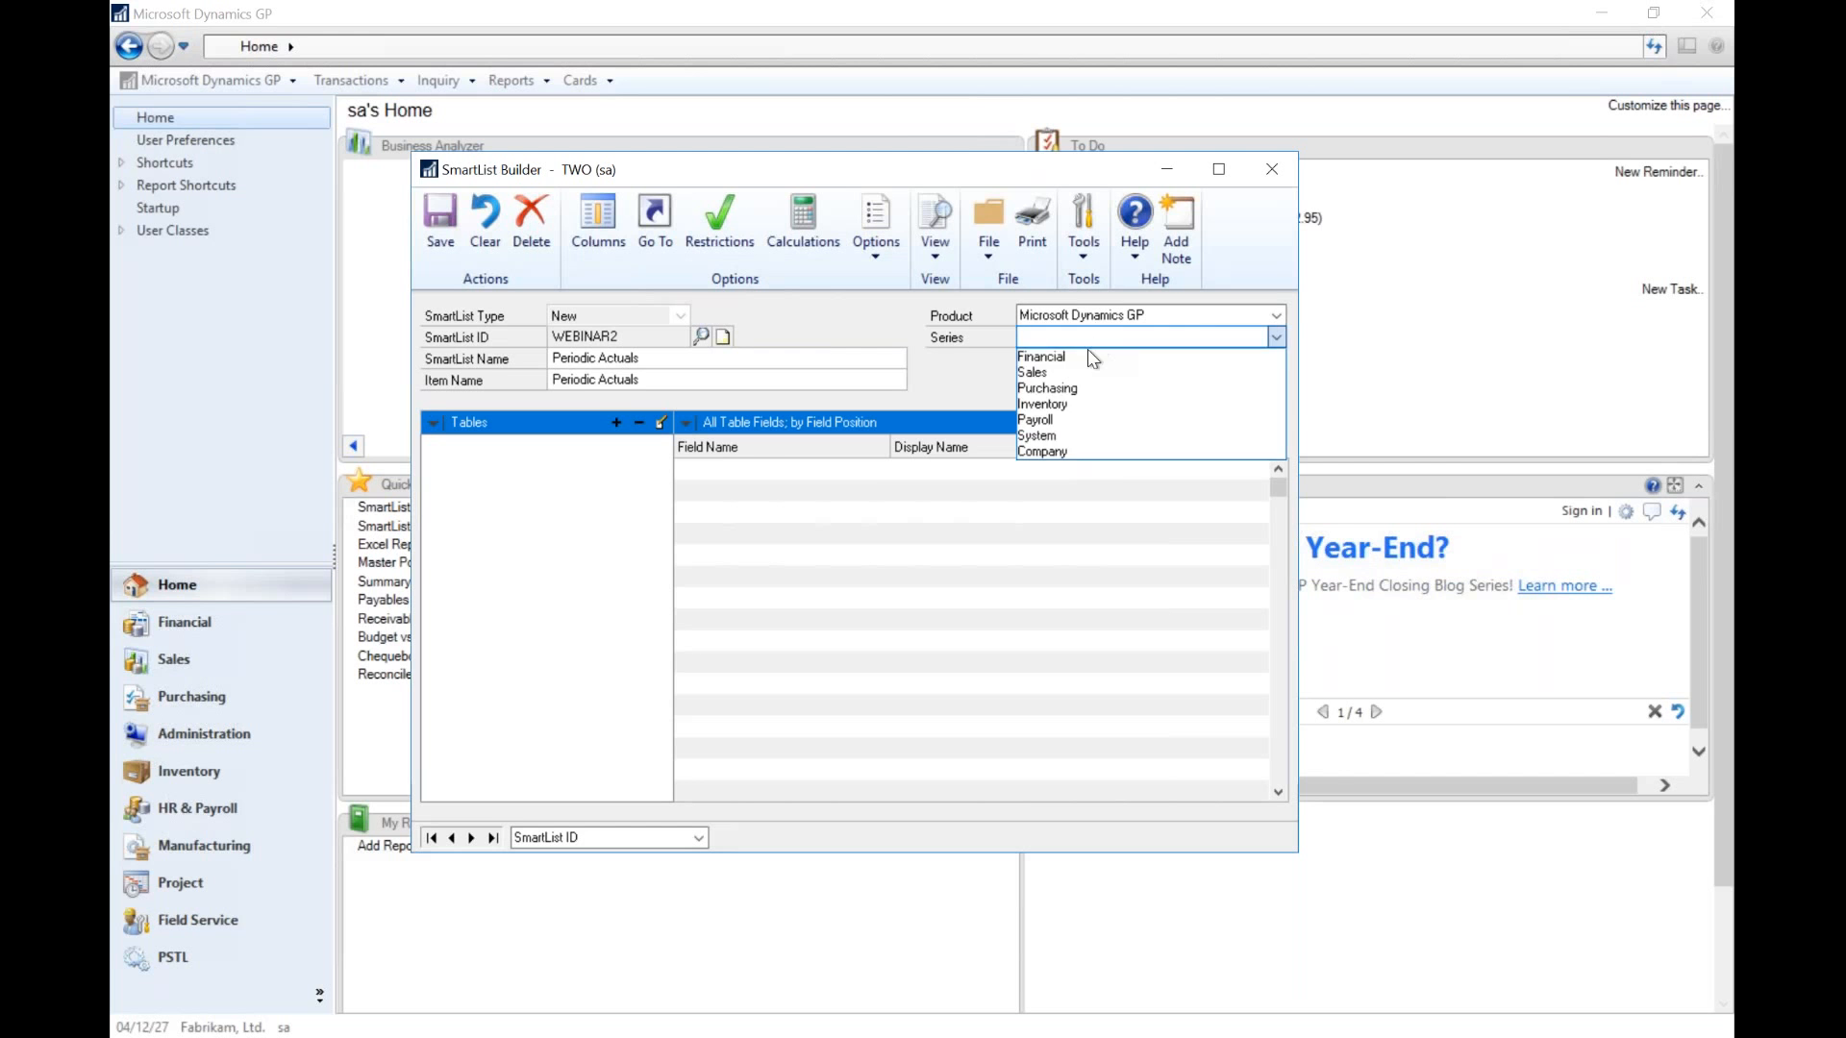
pyautogui.click(1069, 355)
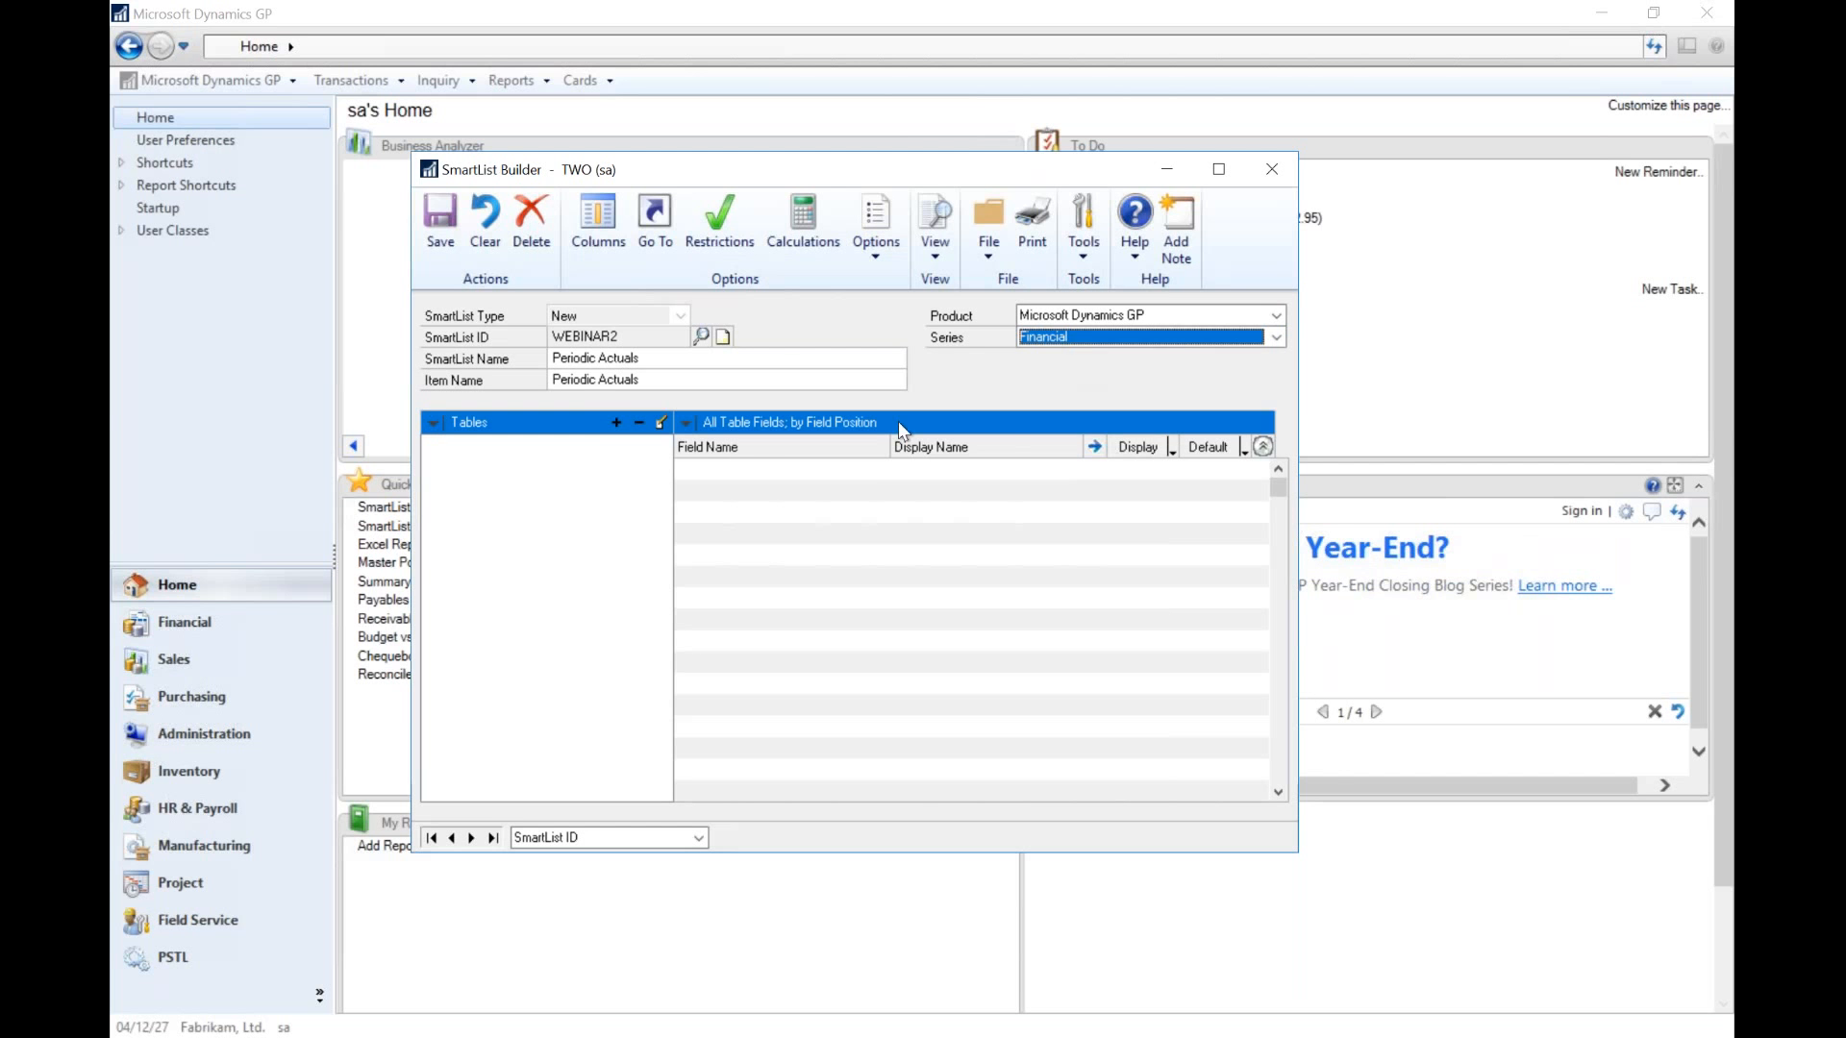
# - Add the Microsoft Dynamics GP table Account Summary Master View from the Financial series to the SmartList
pyautogui.click(616, 423)
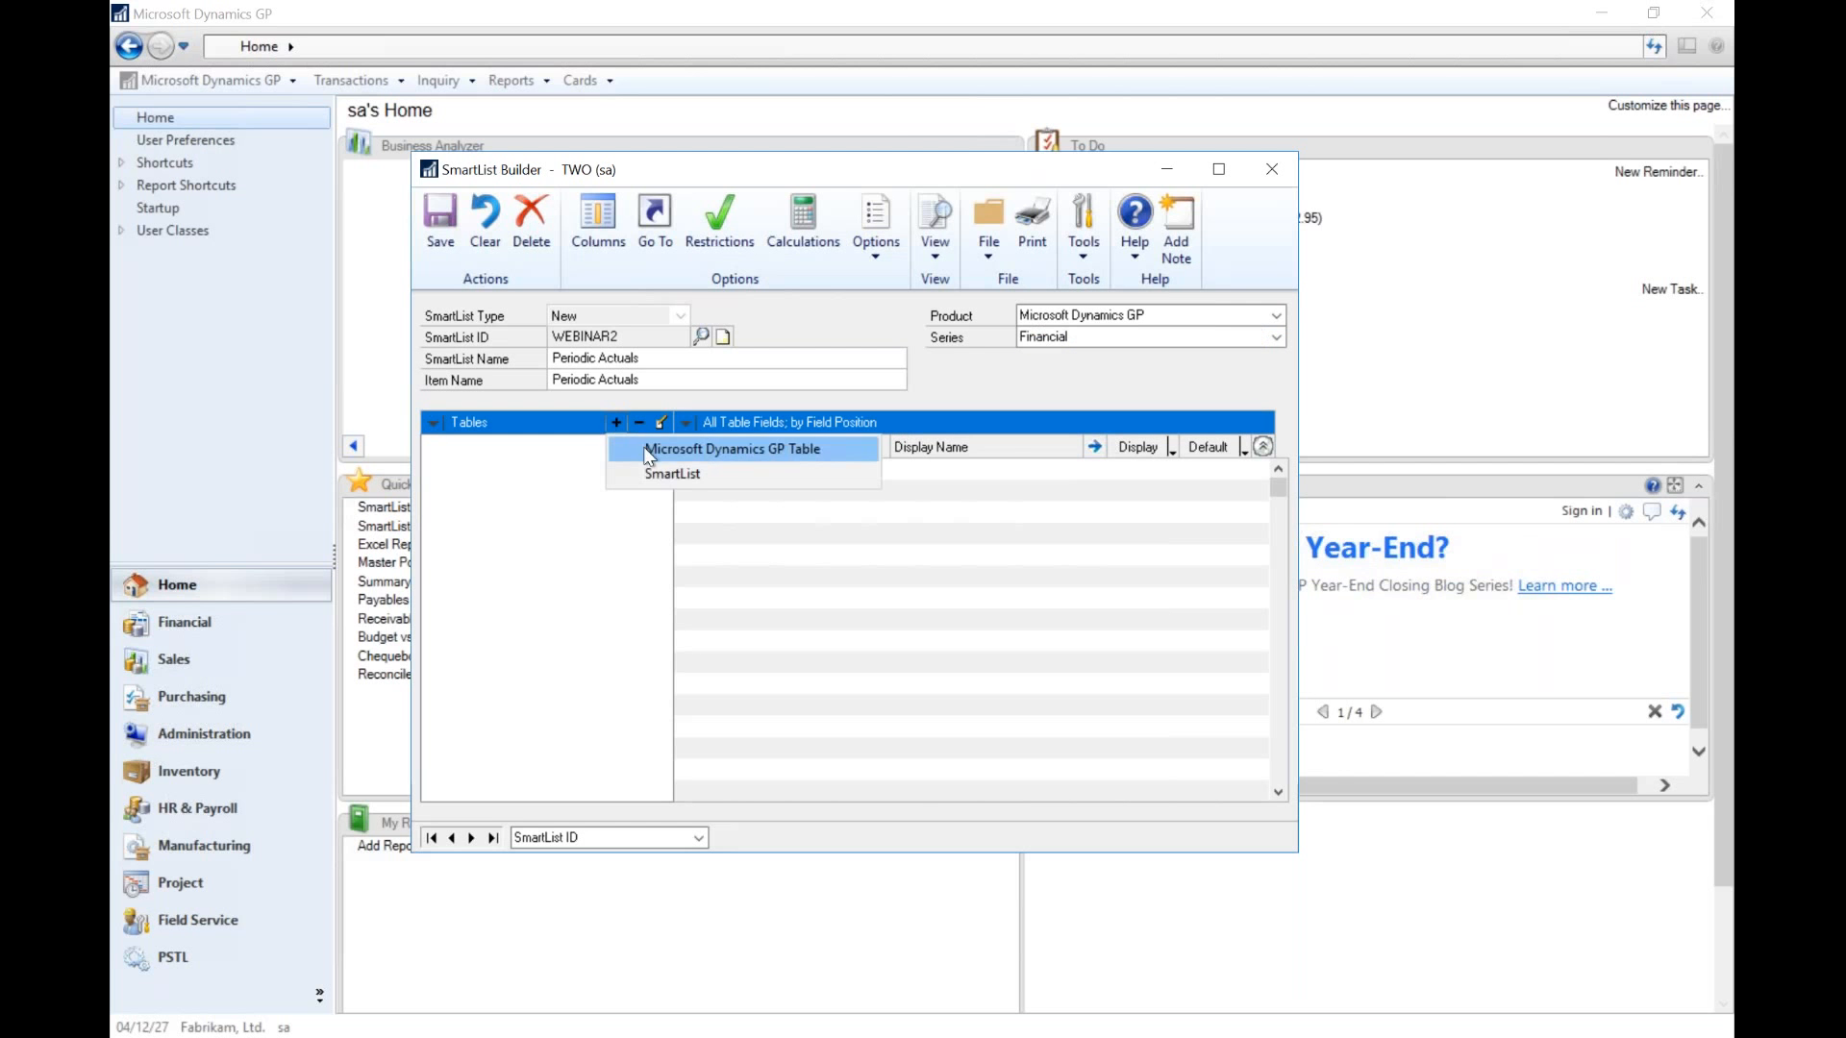
pyautogui.click(647, 452)
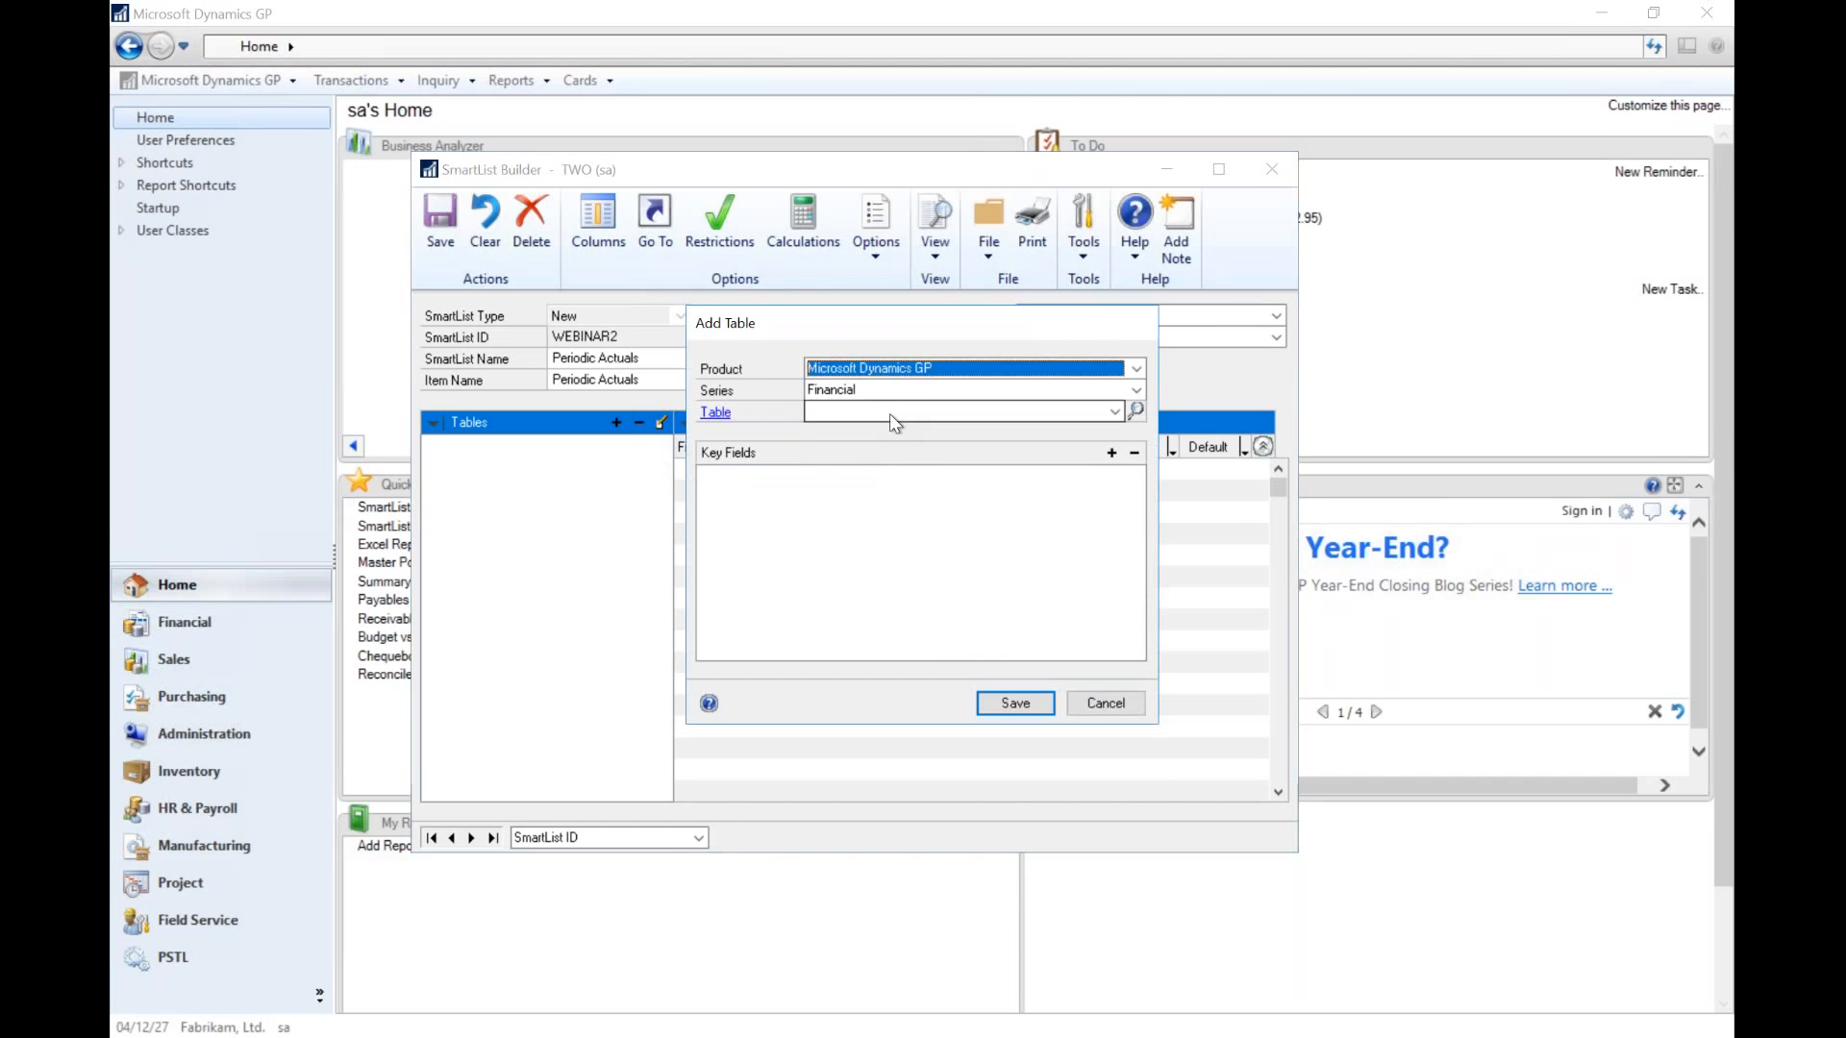
pyautogui.click(891, 415)
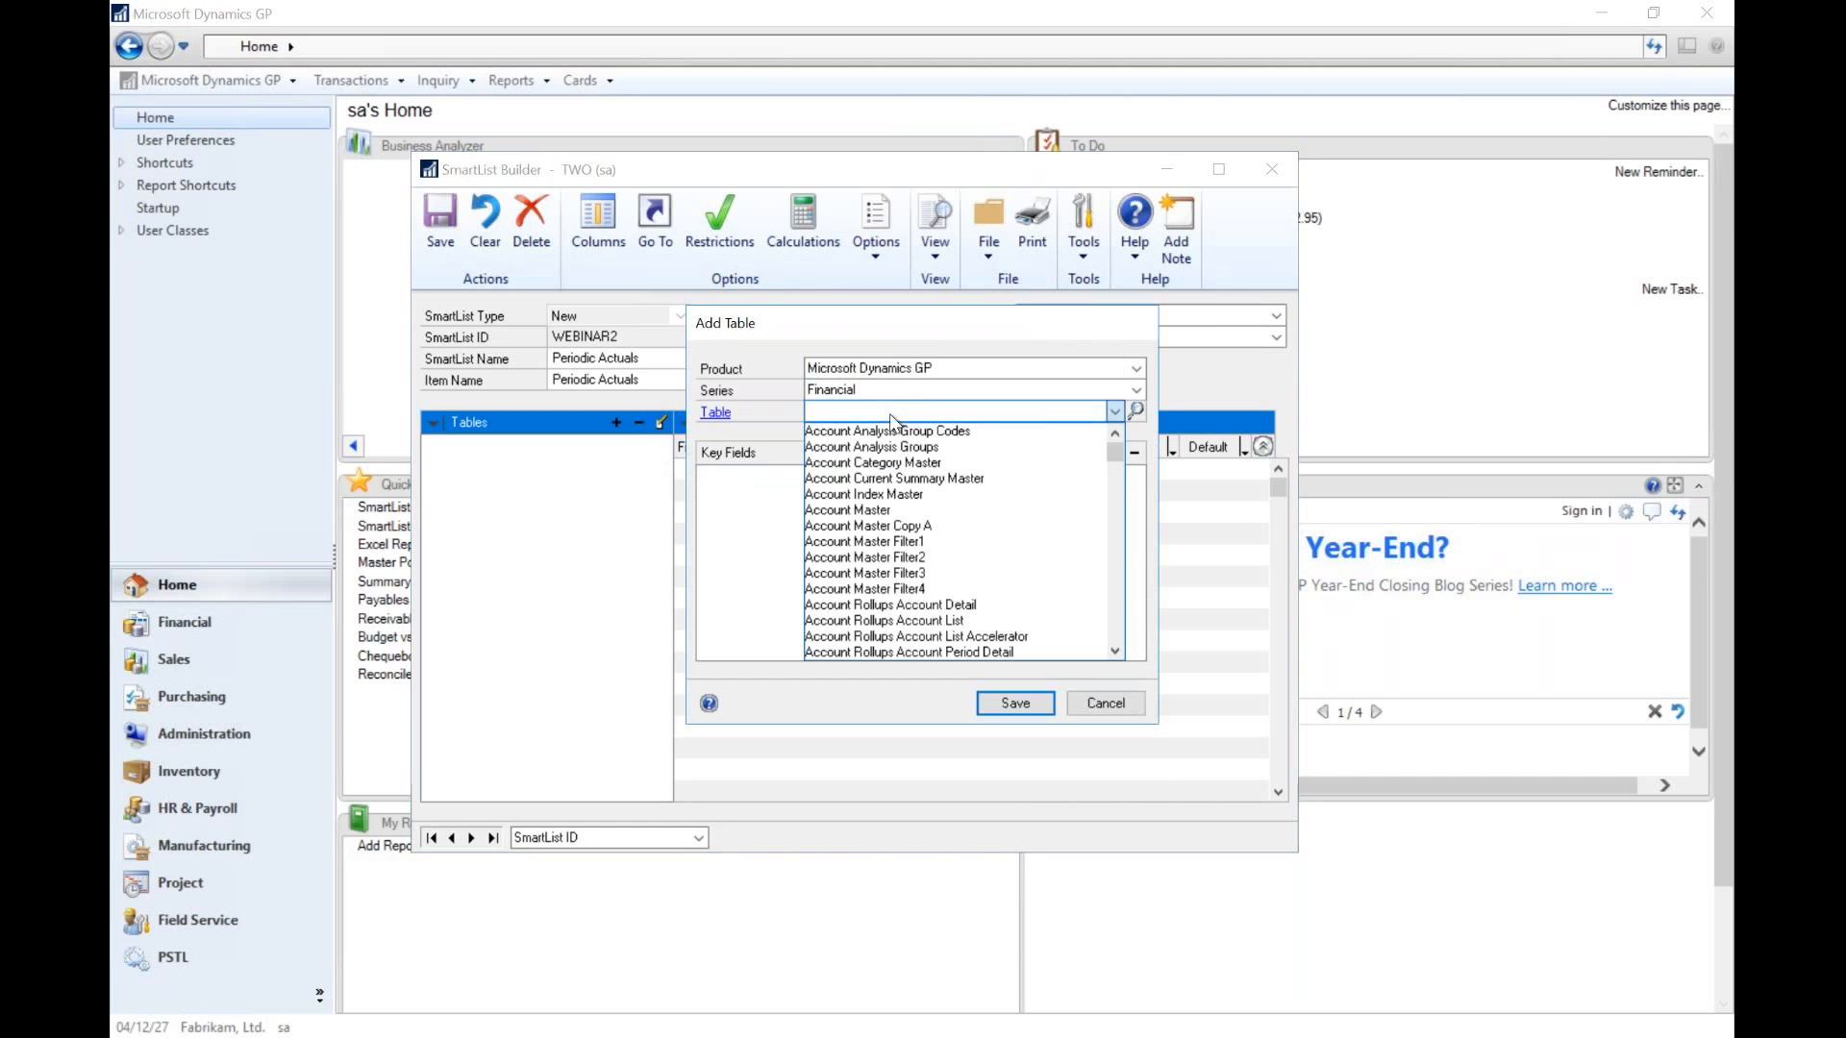
pyautogui.click(1119, 614)
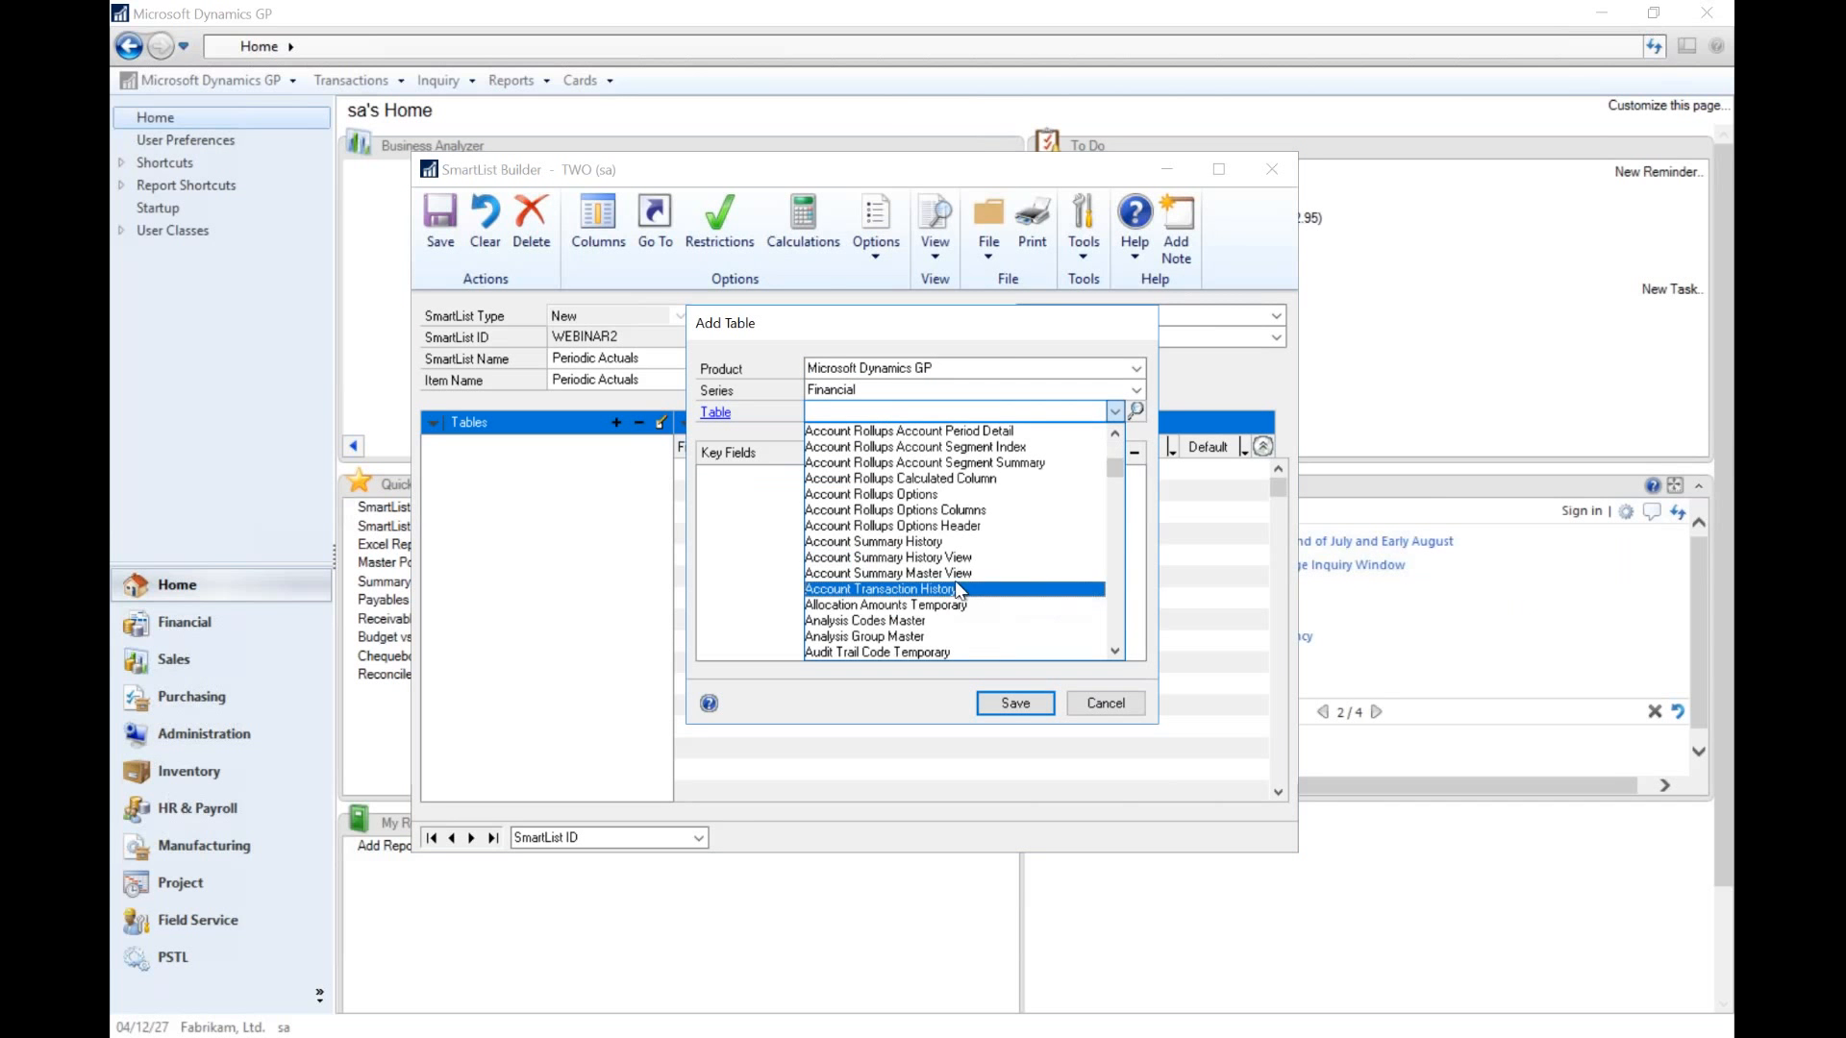
pyautogui.click(889, 573)
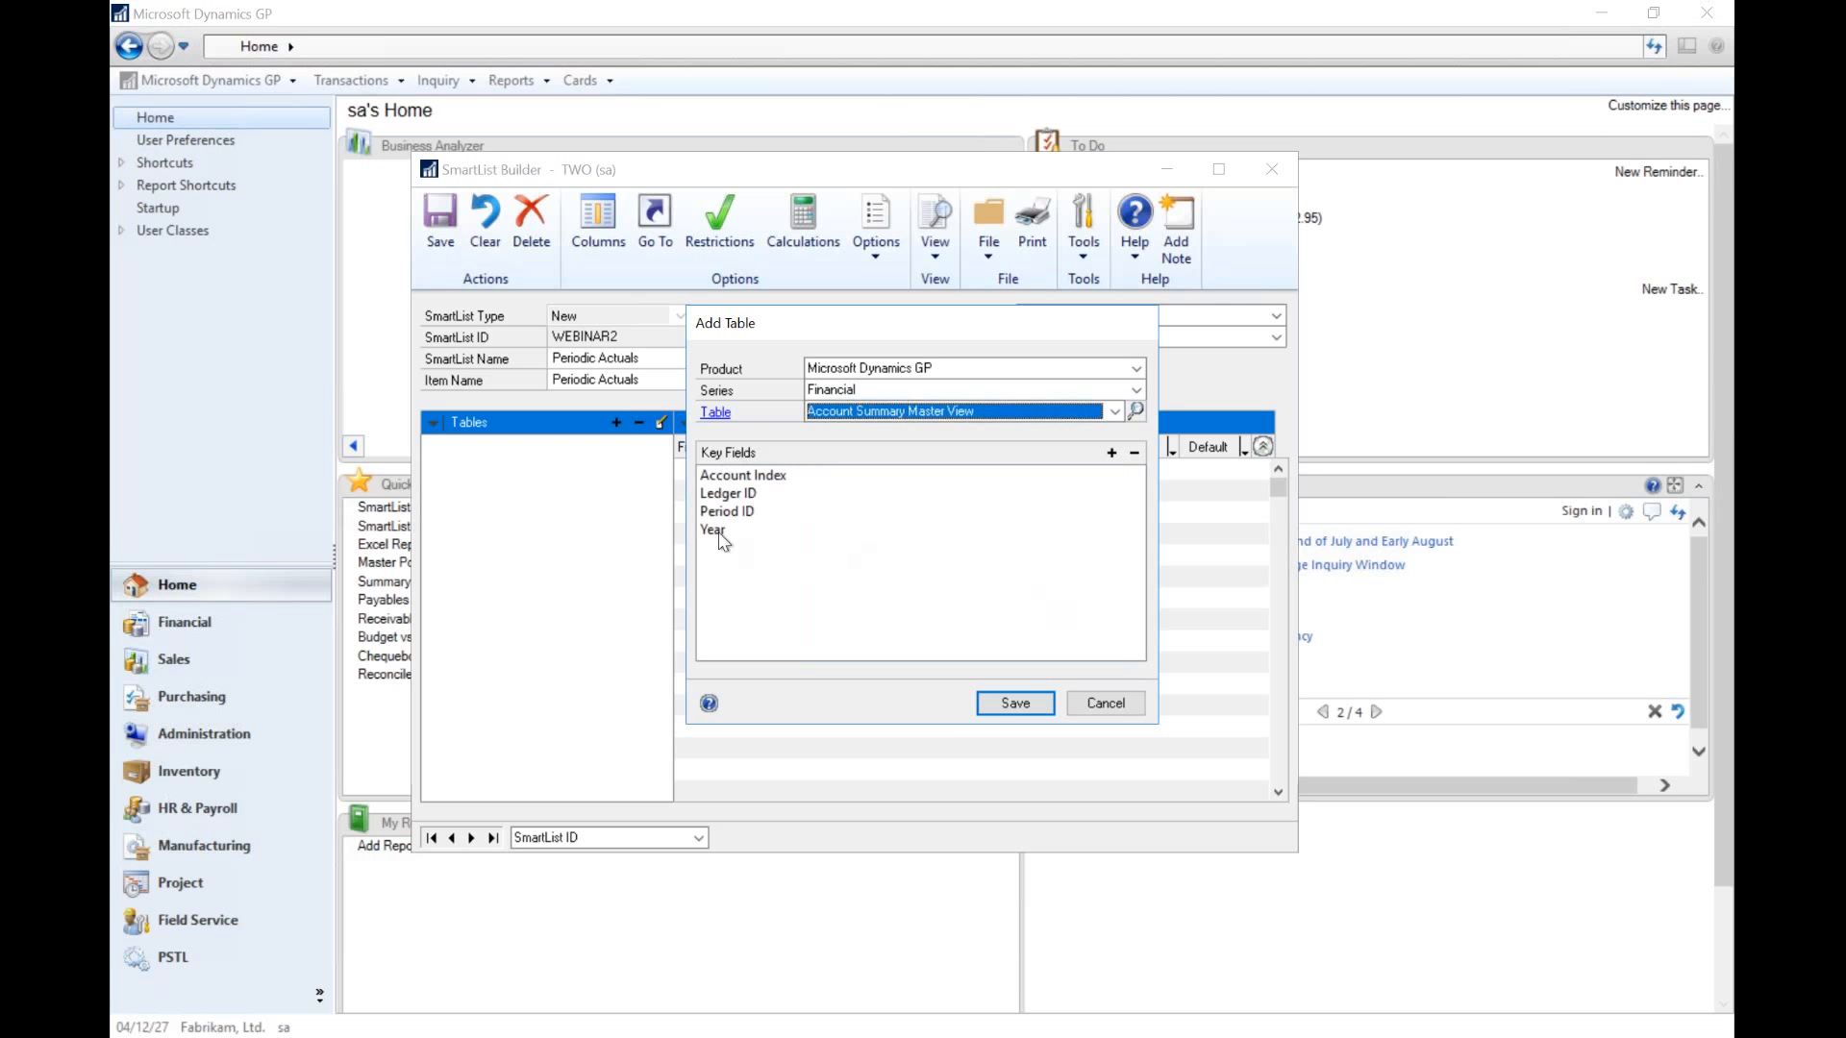
pyautogui.click(997, 710)
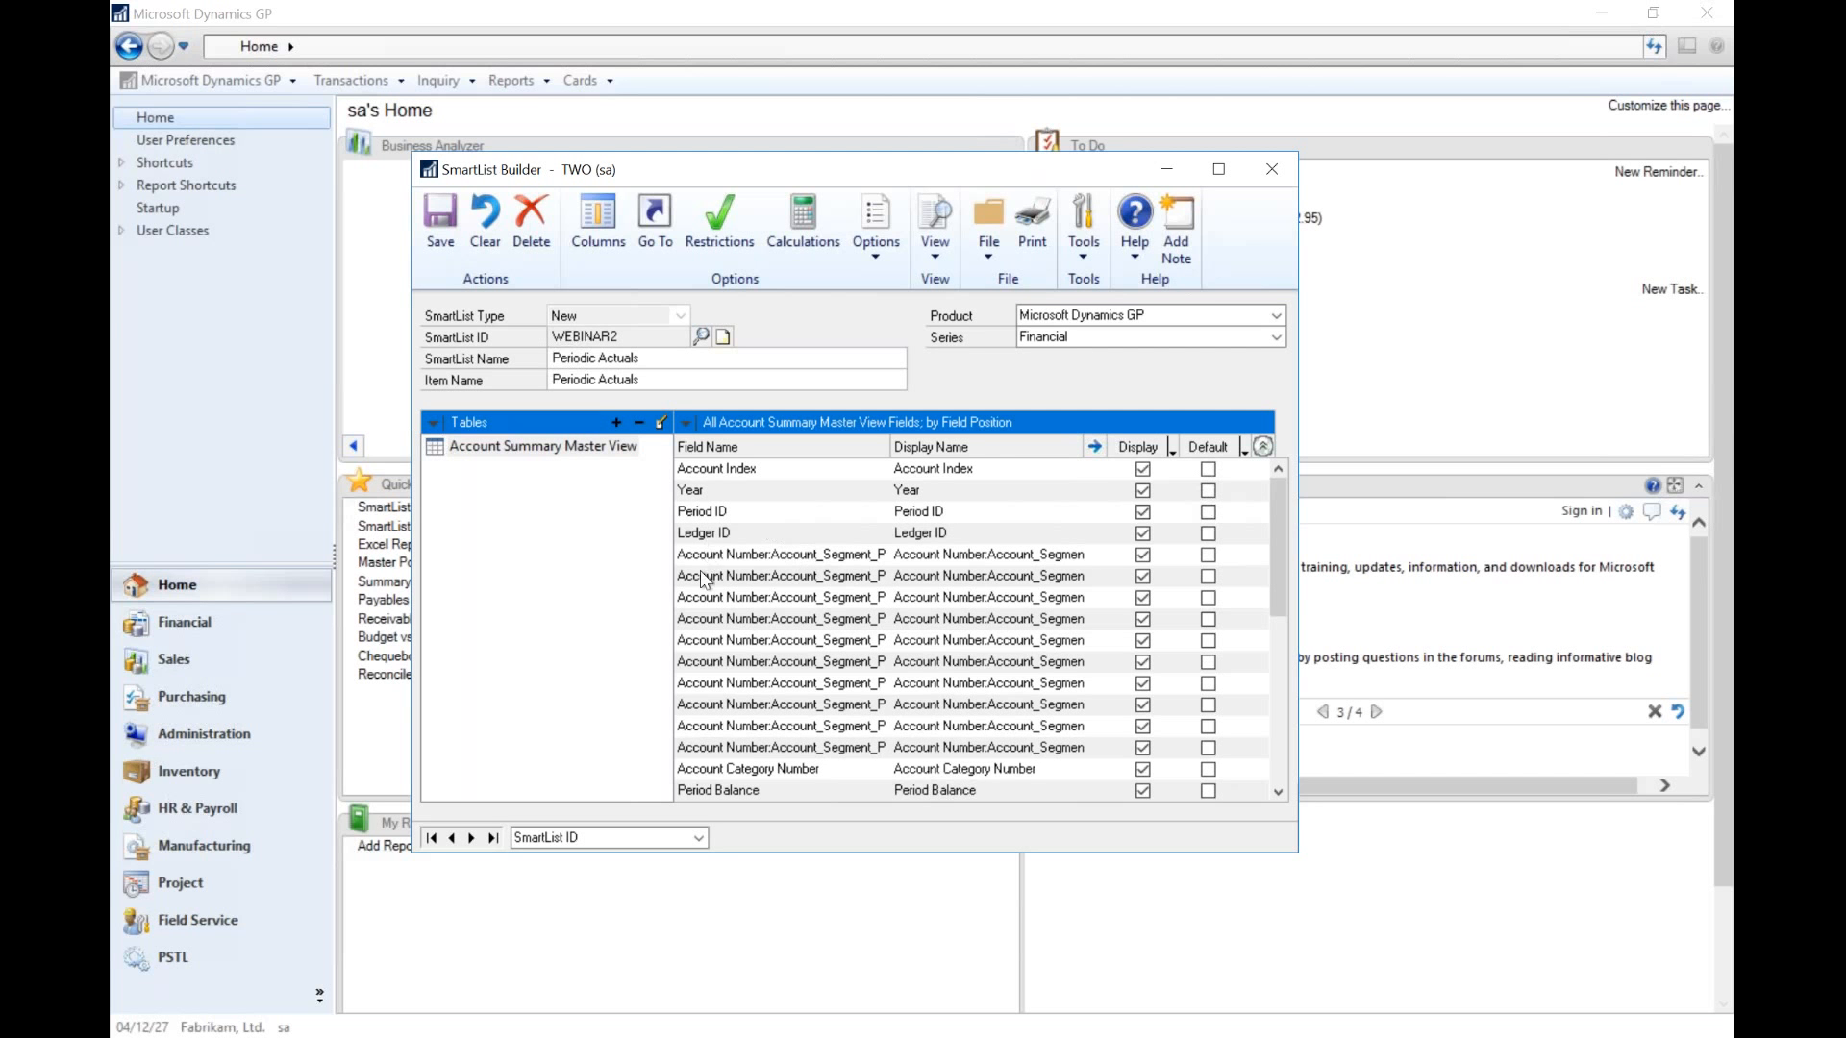
# - Rename the second account number segment to Account and mark it, Year, Period ID and Period Balance as default columns
pyautogui.click(1206, 577)
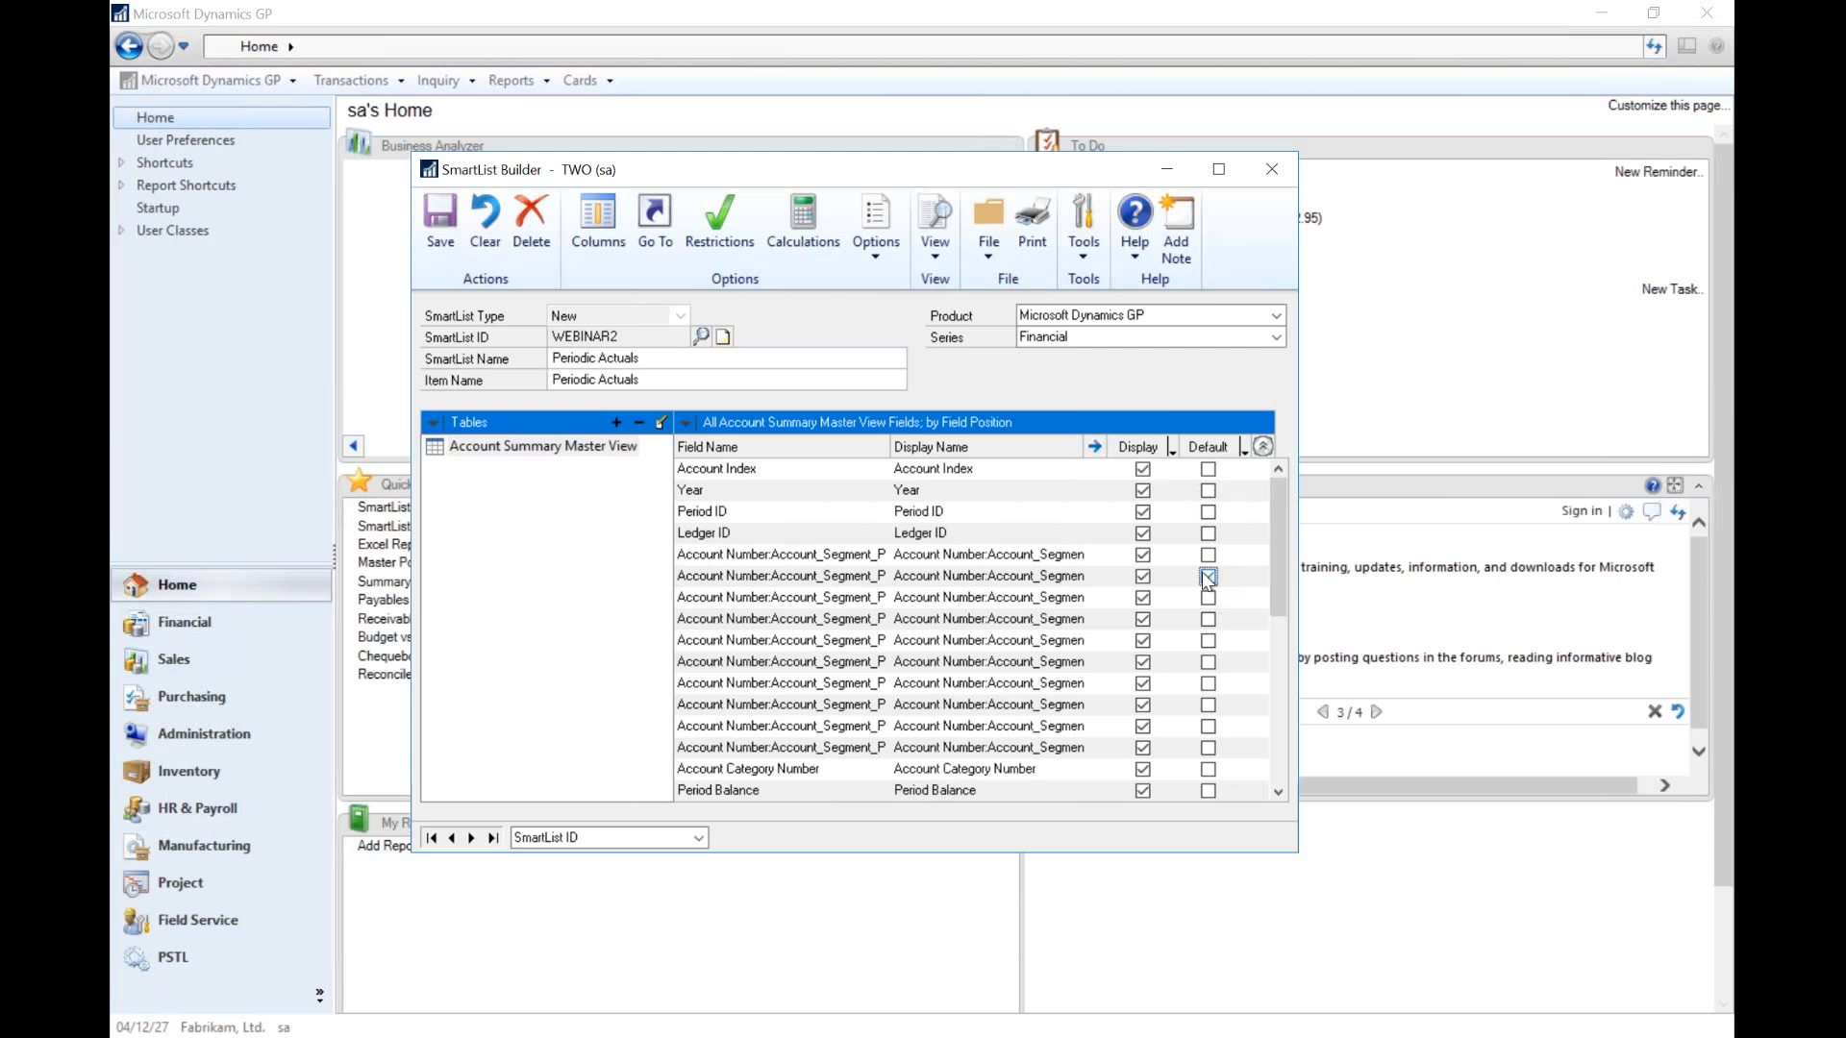
pyautogui.click(1058, 577)
pyautogui.write('Account')
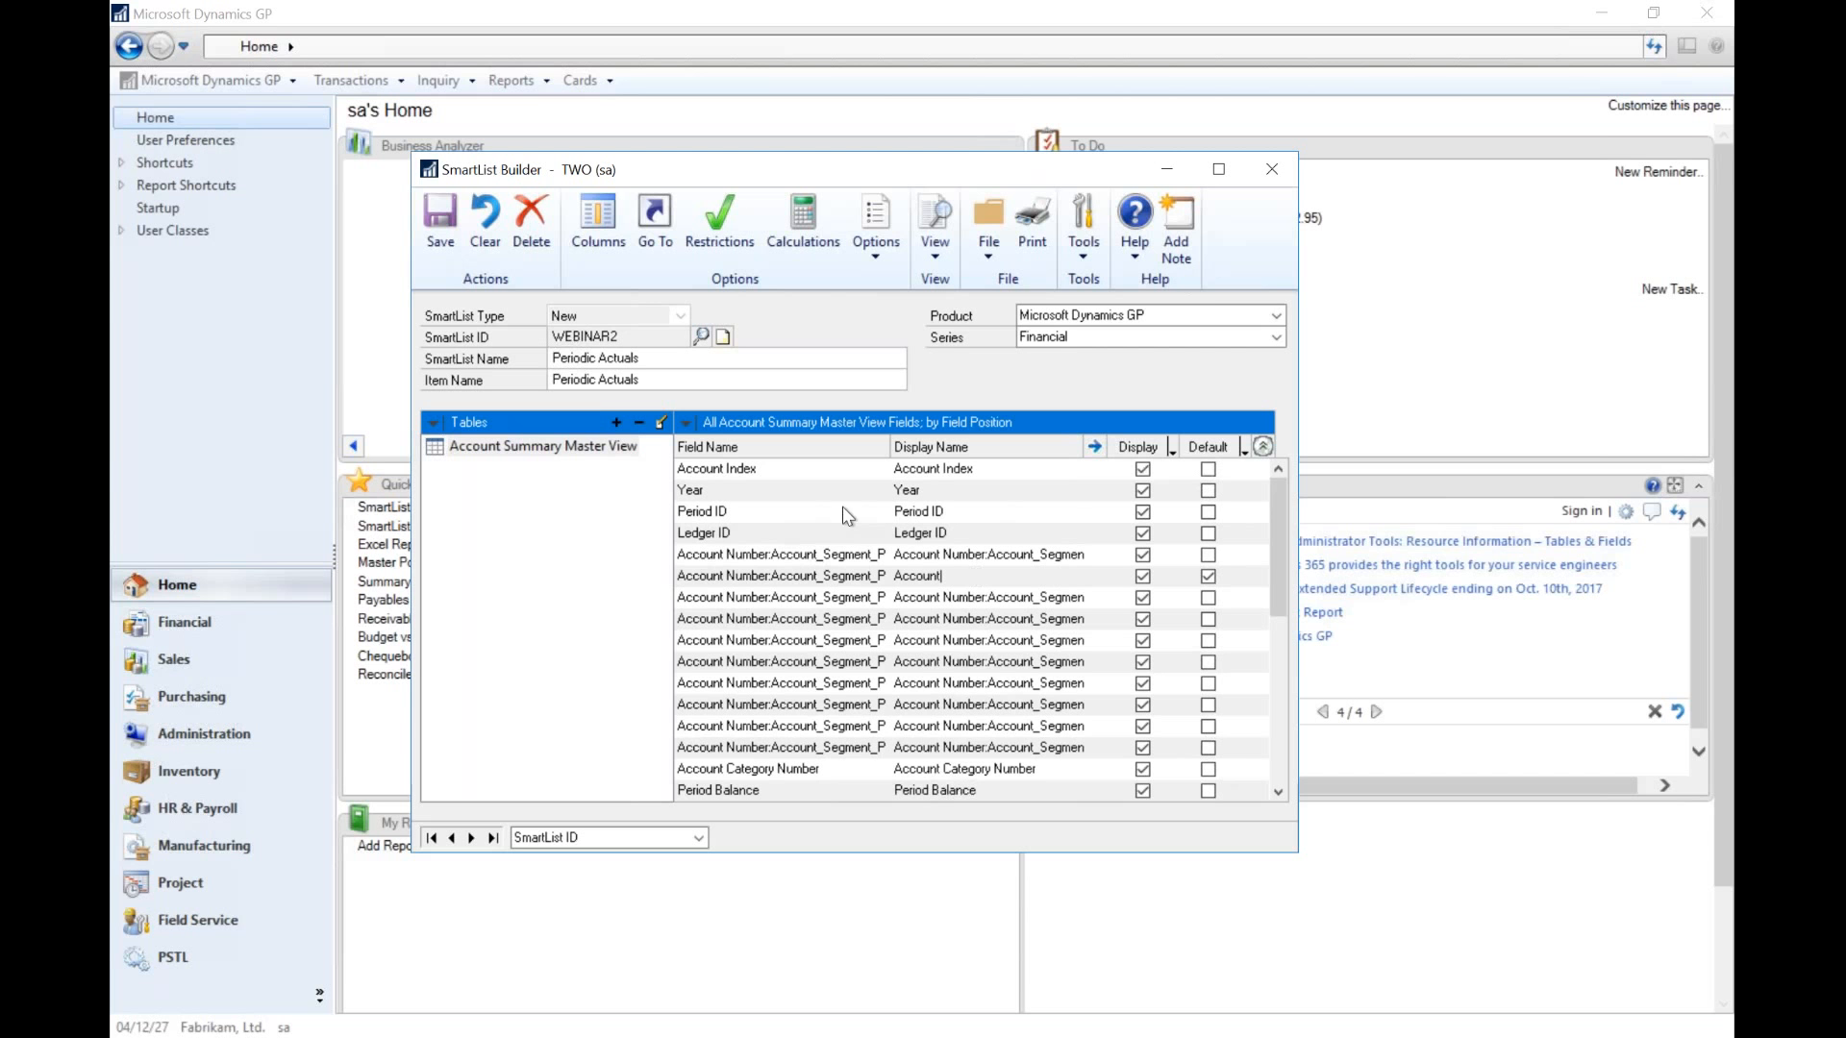
pyautogui.click(1208, 491)
pyautogui.click(1208, 511)
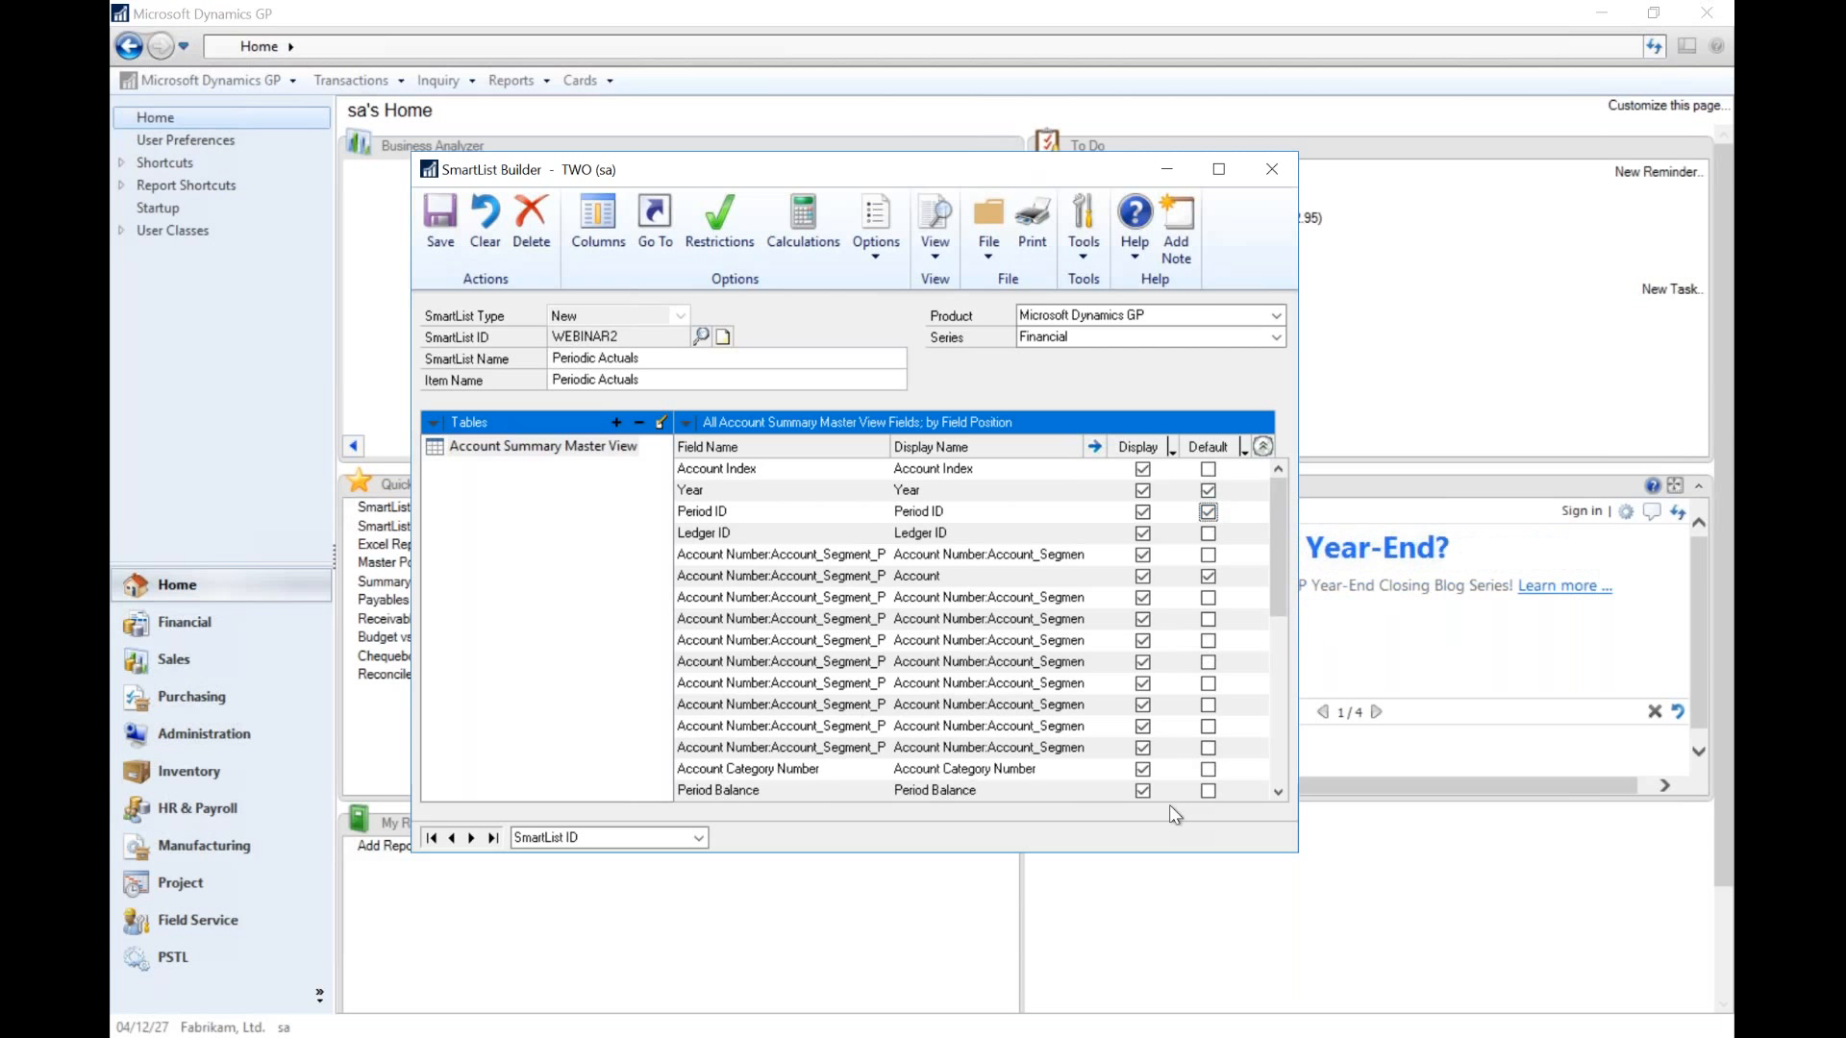
pyautogui.click(1208, 791)
# - Add the Microsoft Dynamics GP table Account Master from the Financial series, linked to Account Summary Master View by Account Index
pyautogui.click(616, 423)
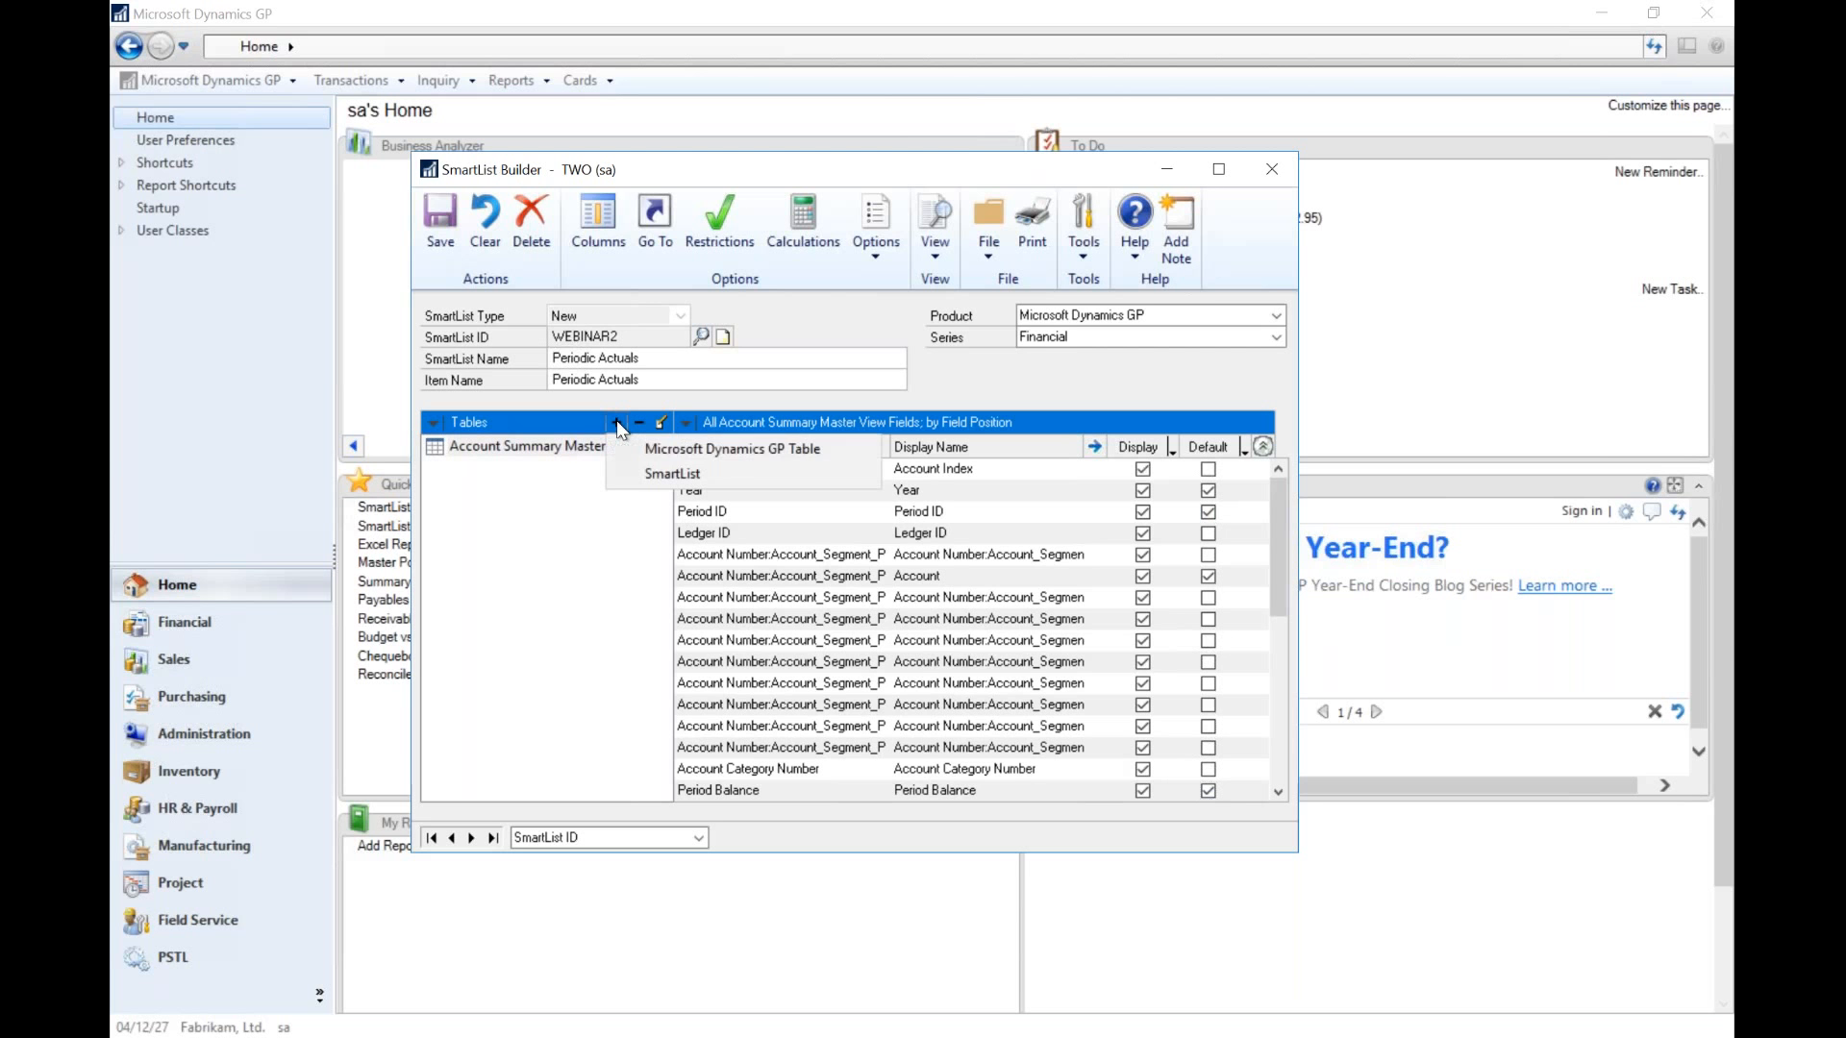
pyautogui.click(682, 448)
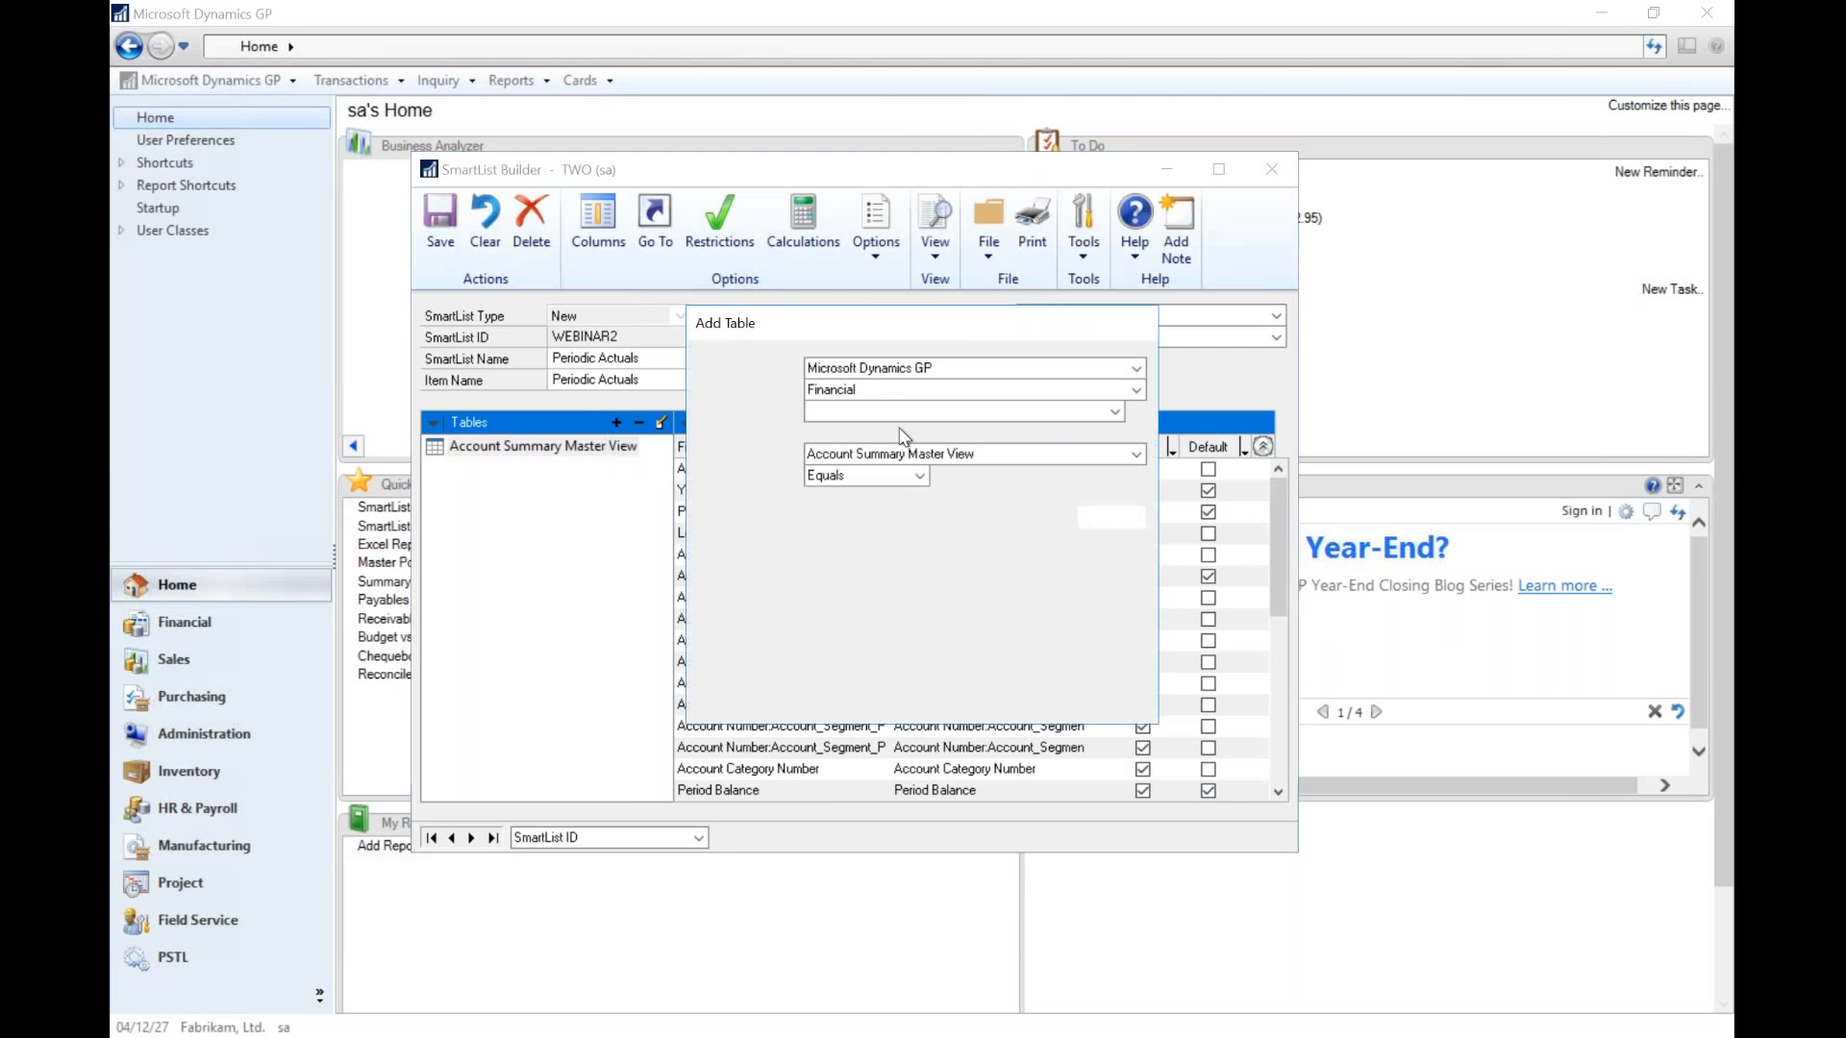
pyautogui.click(880, 412)
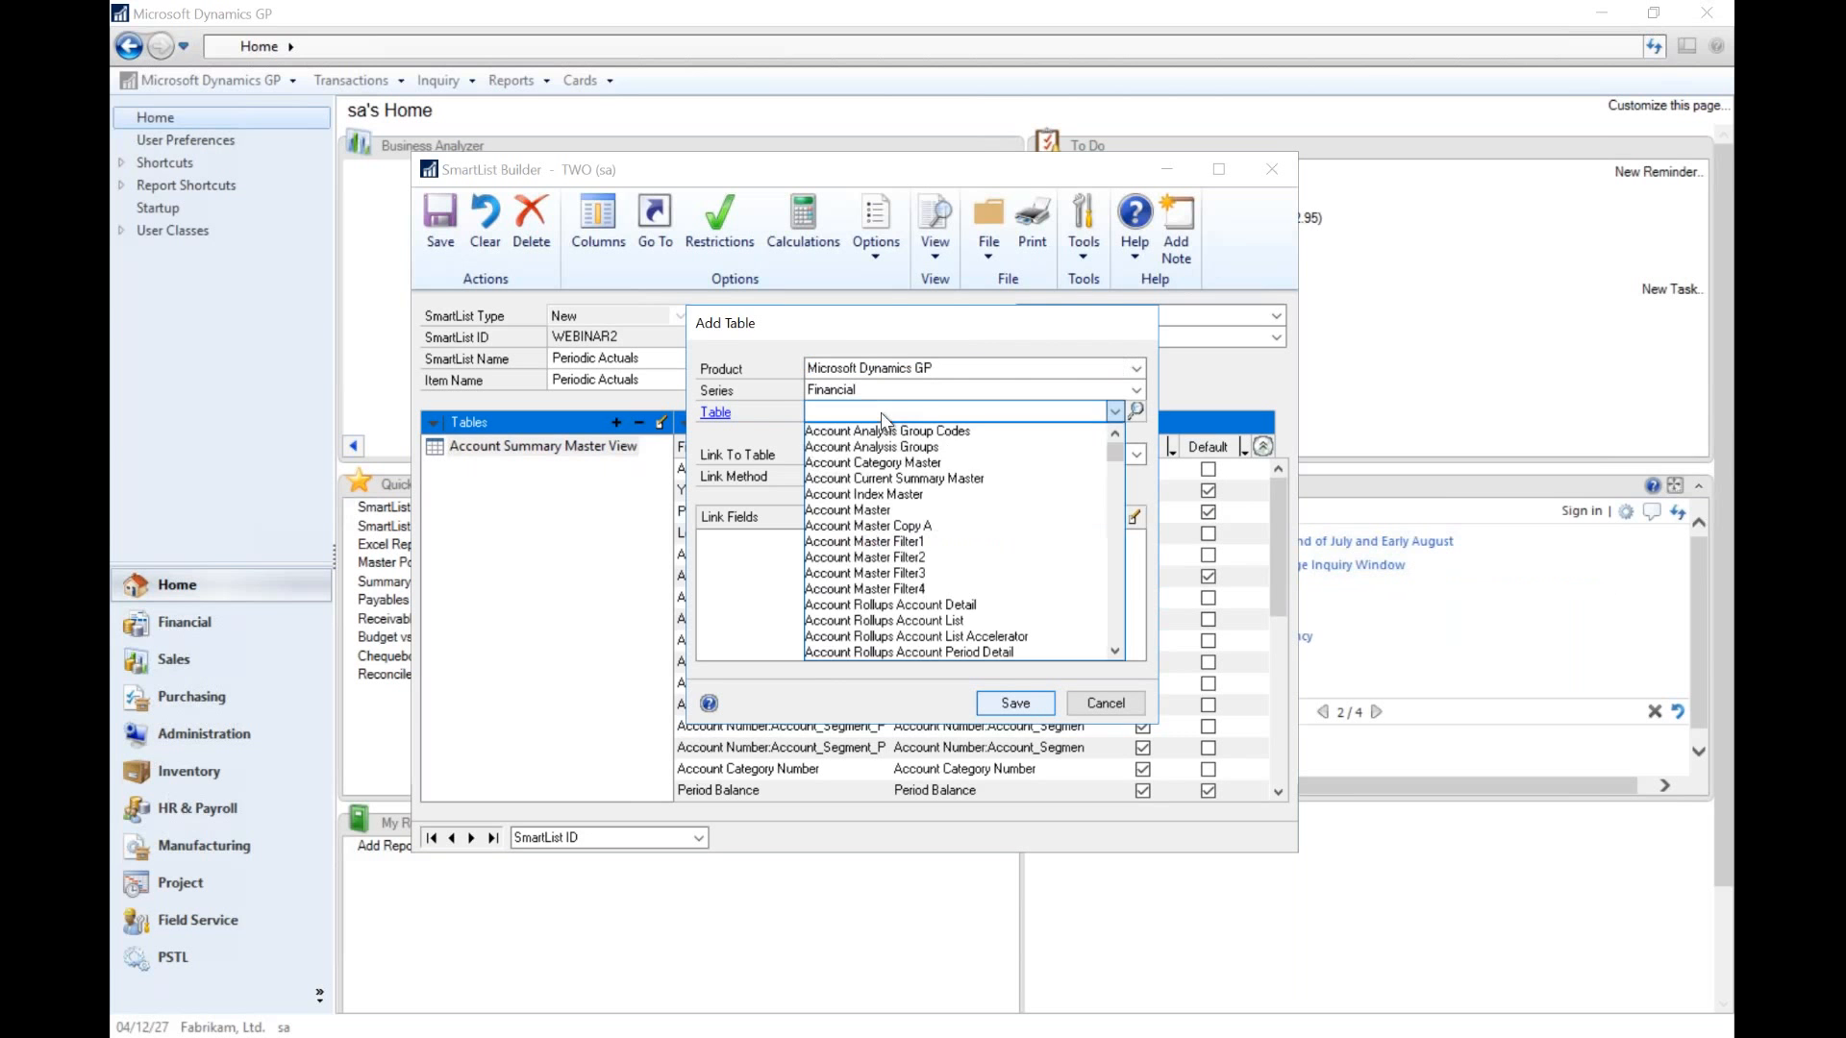
pyautogui.click(873, 510)
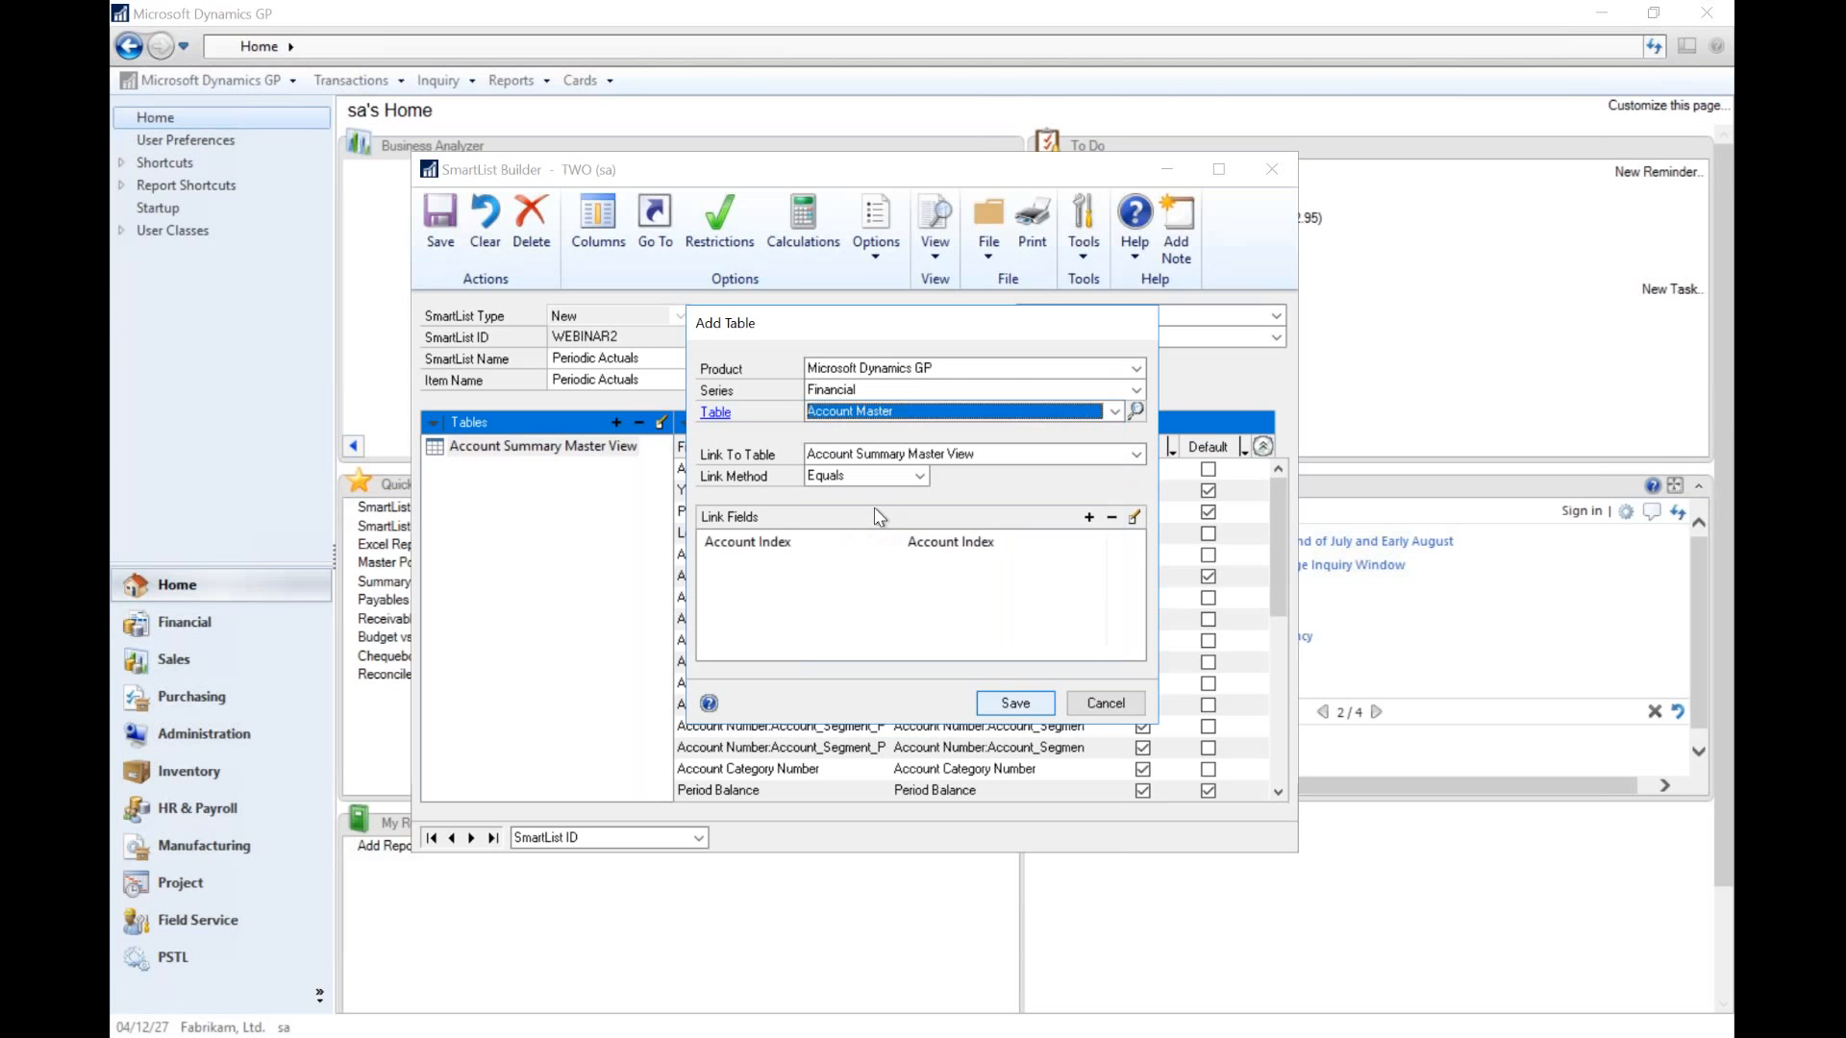
pyautogui.click(1025, 708)
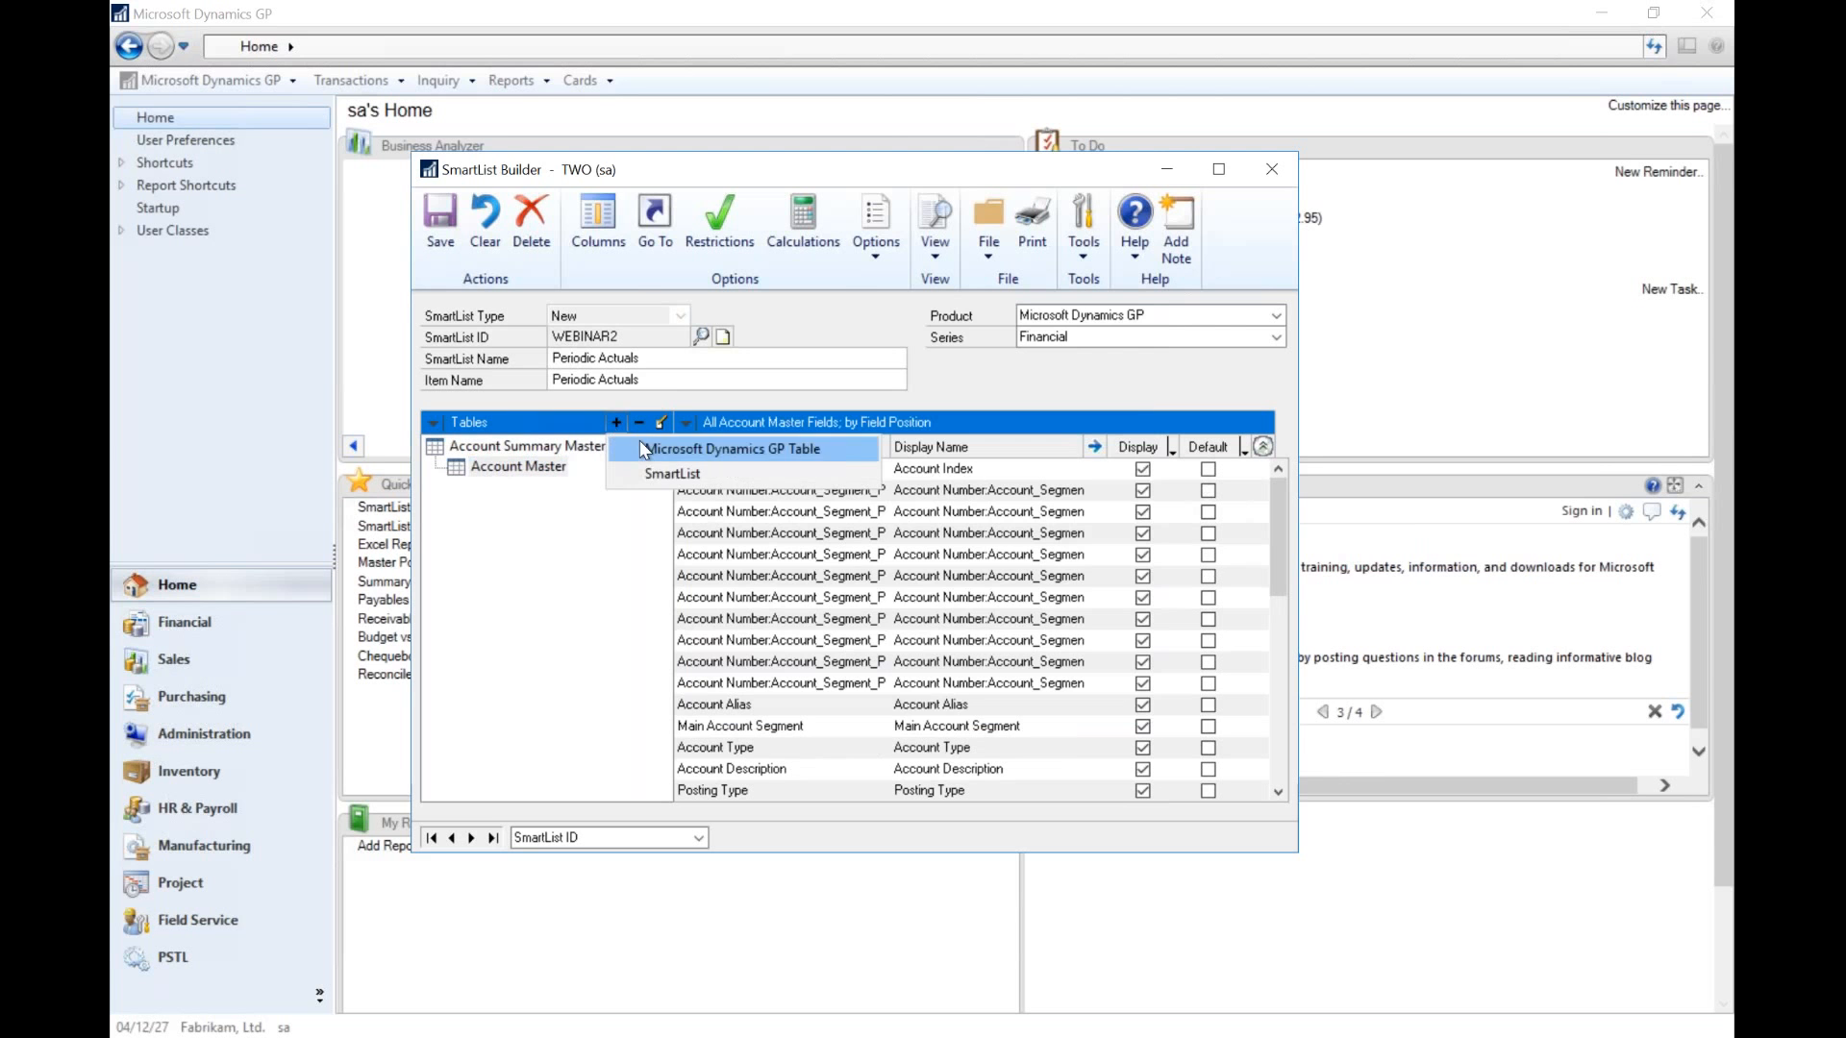
# - Add the Account Category Master table under Account Master, linking Account Category Number to Account Category Number with the Equals method
pyautogui.doubleClick(652, 452)
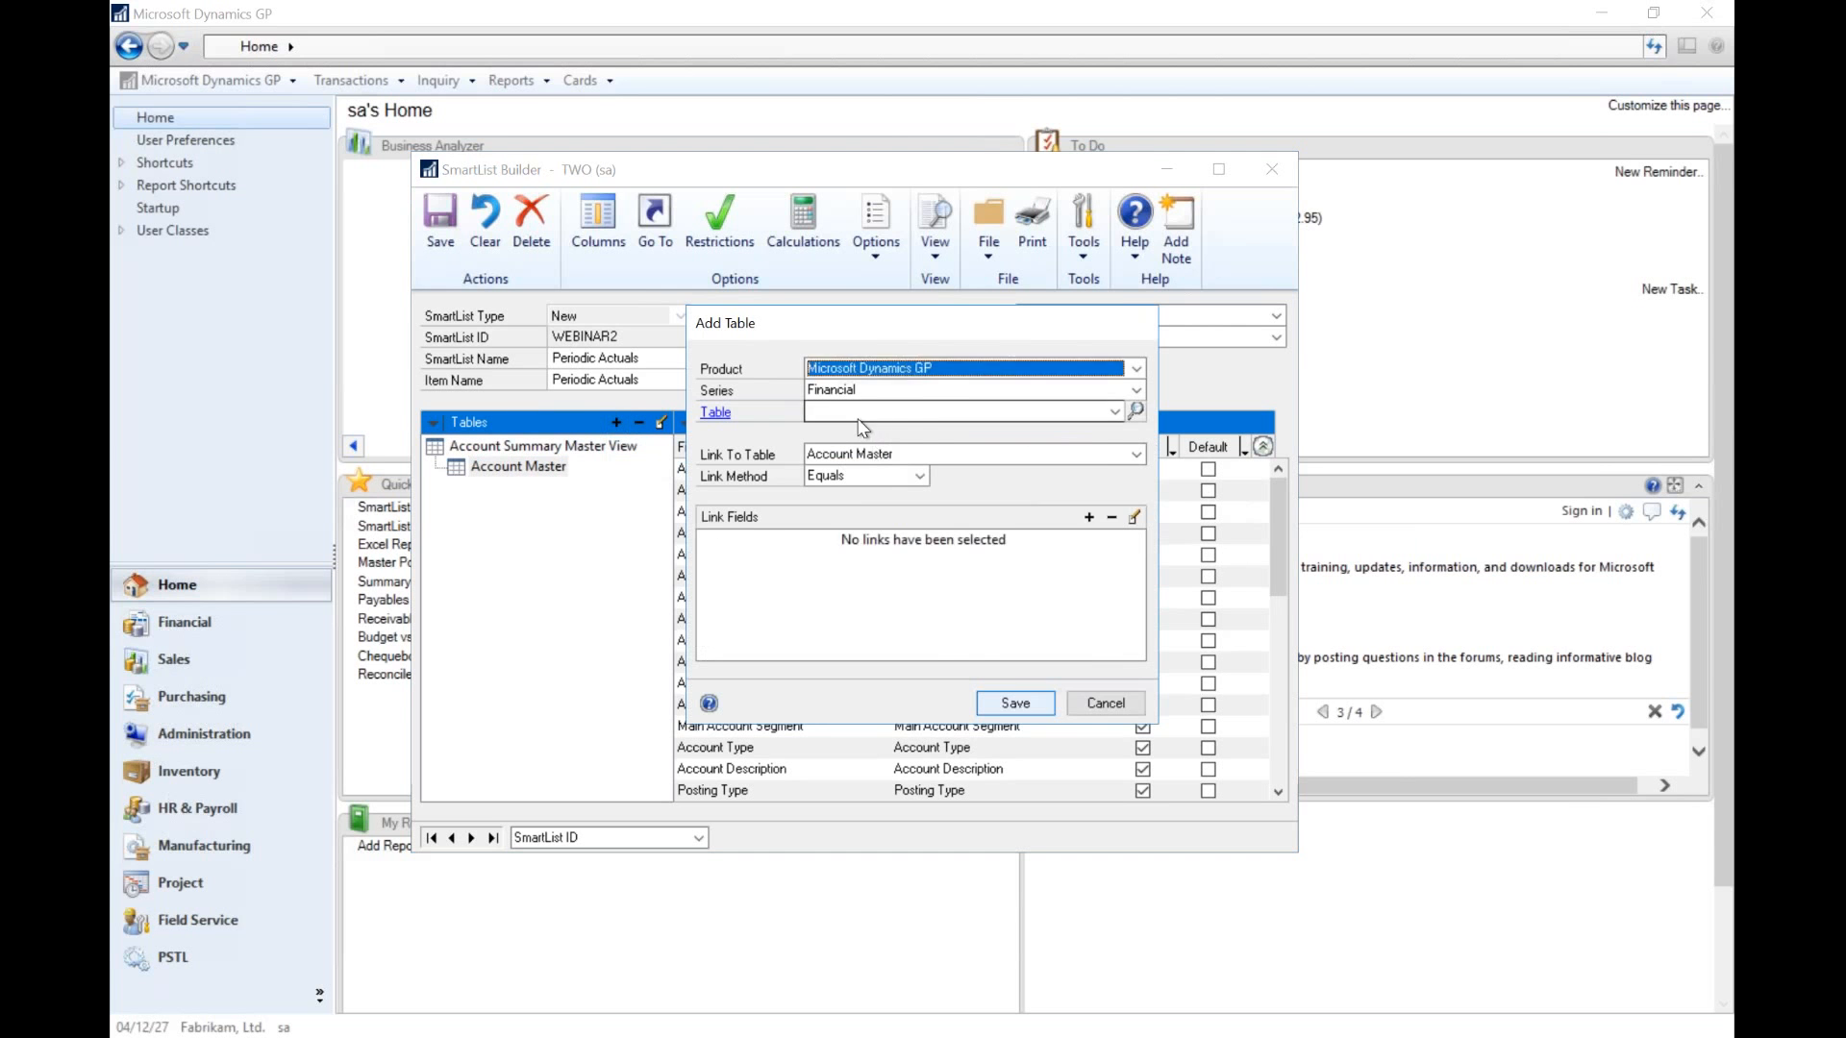
pyautogui.click(858, 420)
pyautogui.click(857, 462)
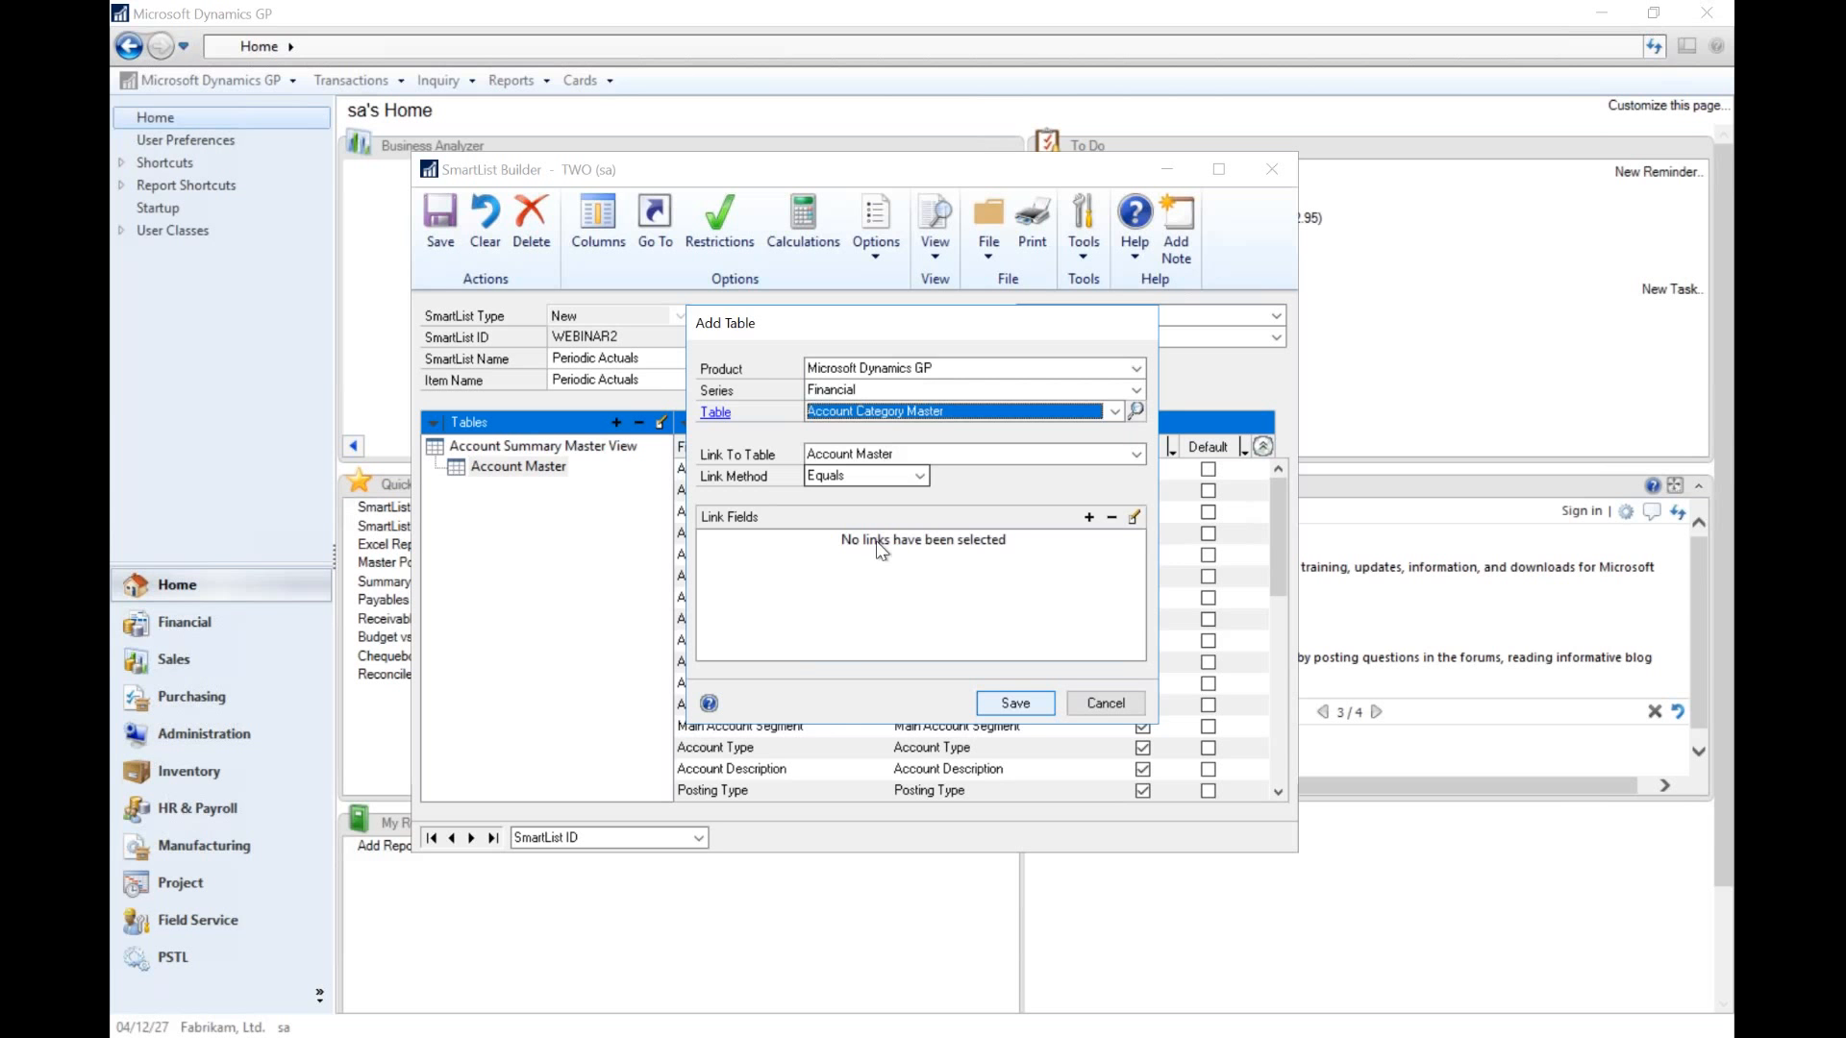
pyautogui.click(1087, 518)
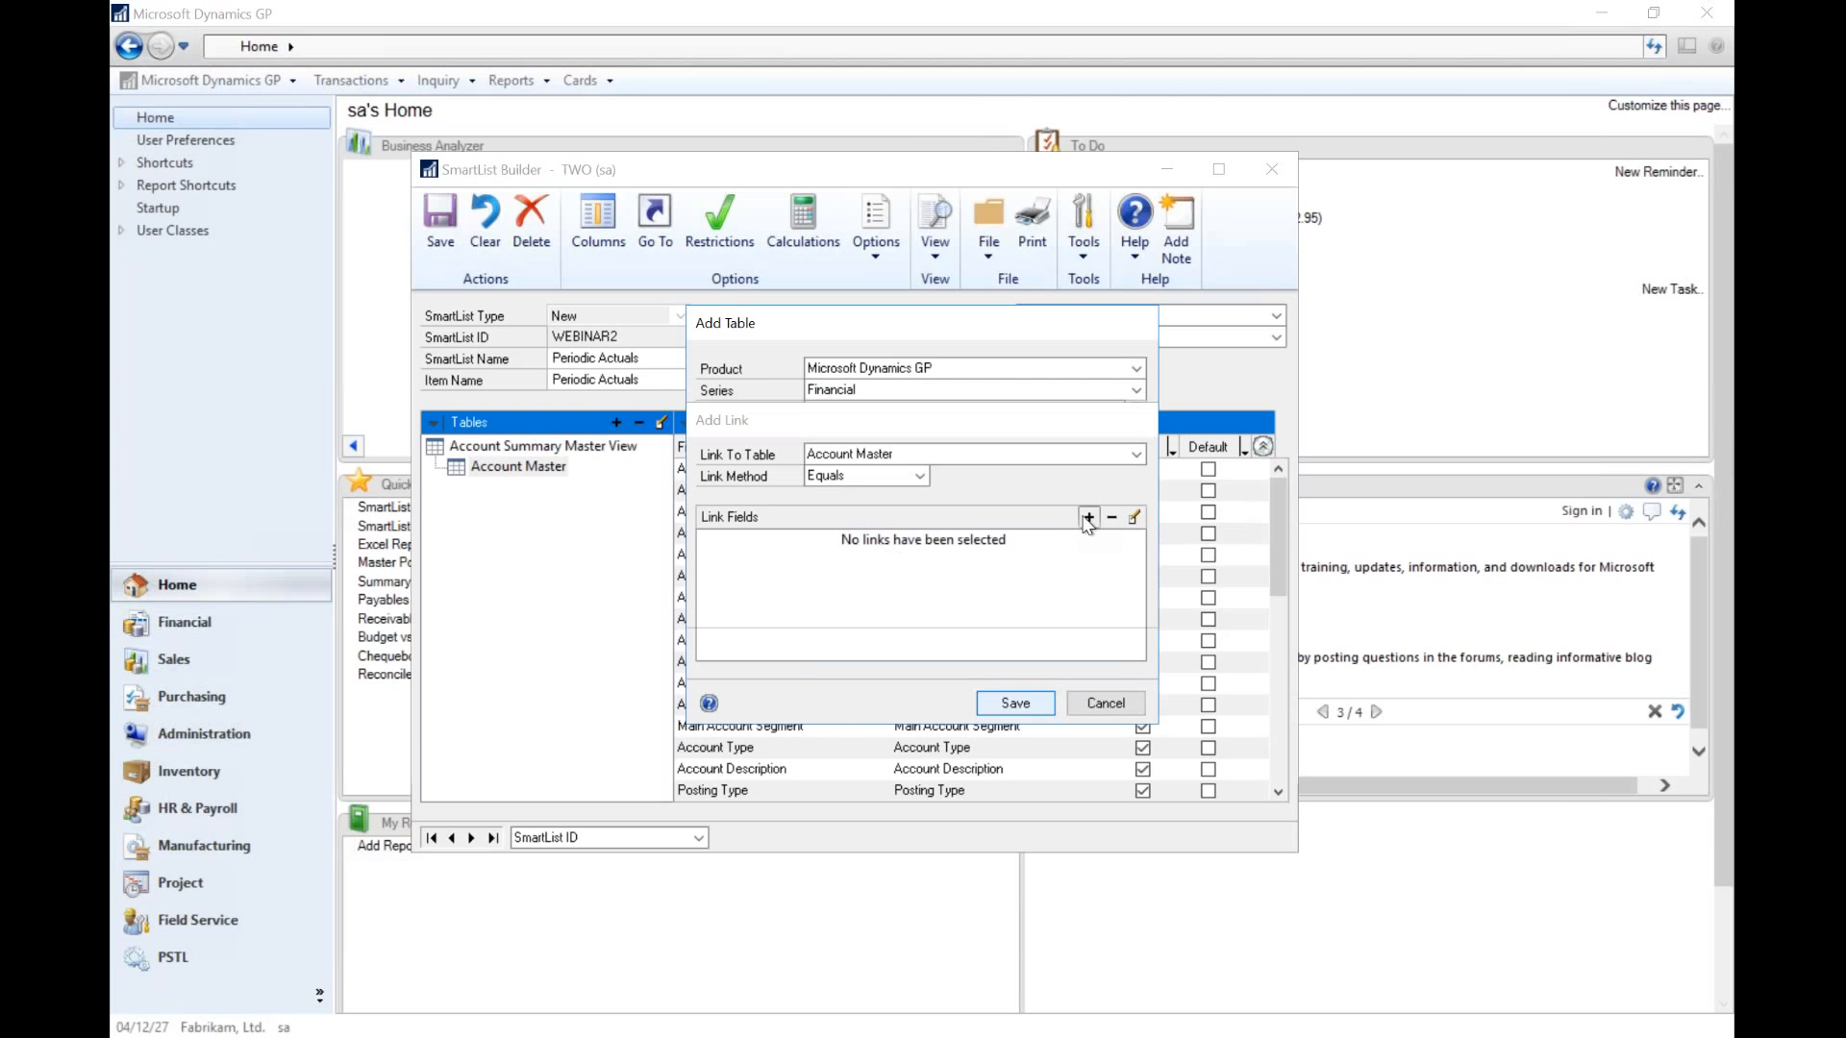
pyautogui.click(962, 488)
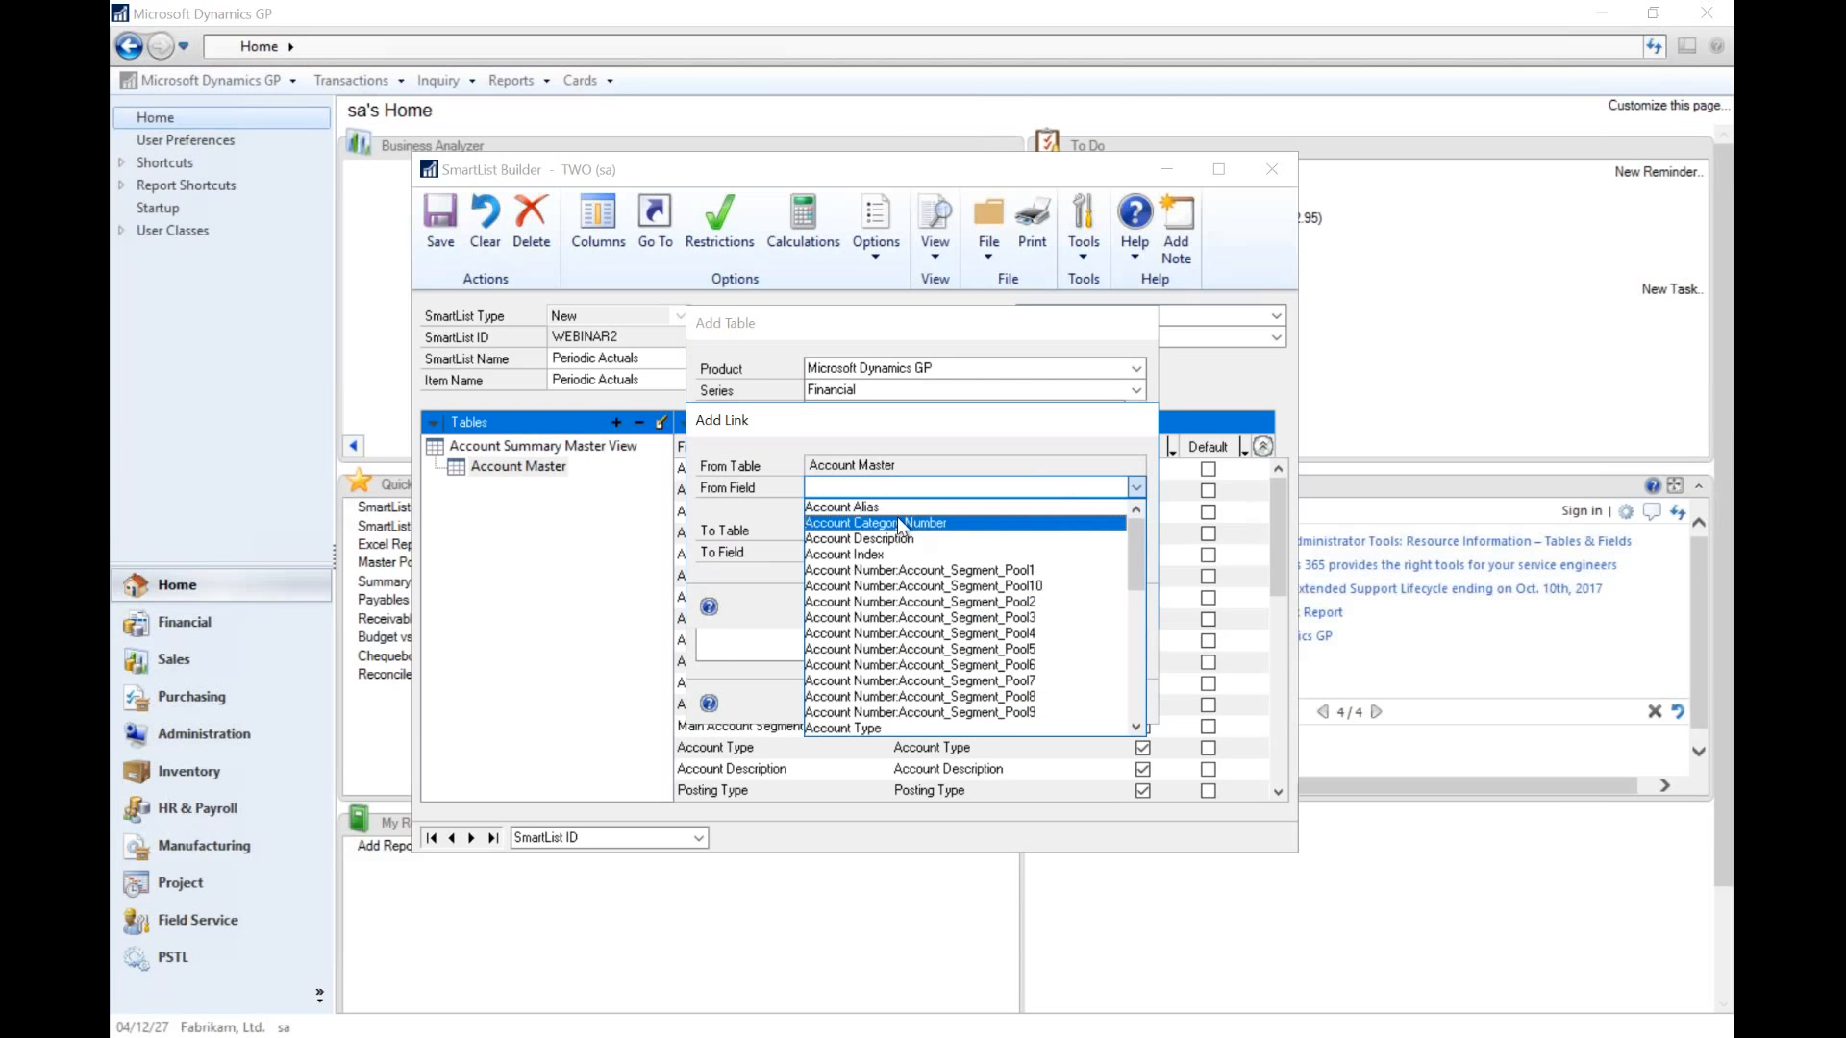
pyautogui.click(897, 522)
pyautogui.click(895, 551)
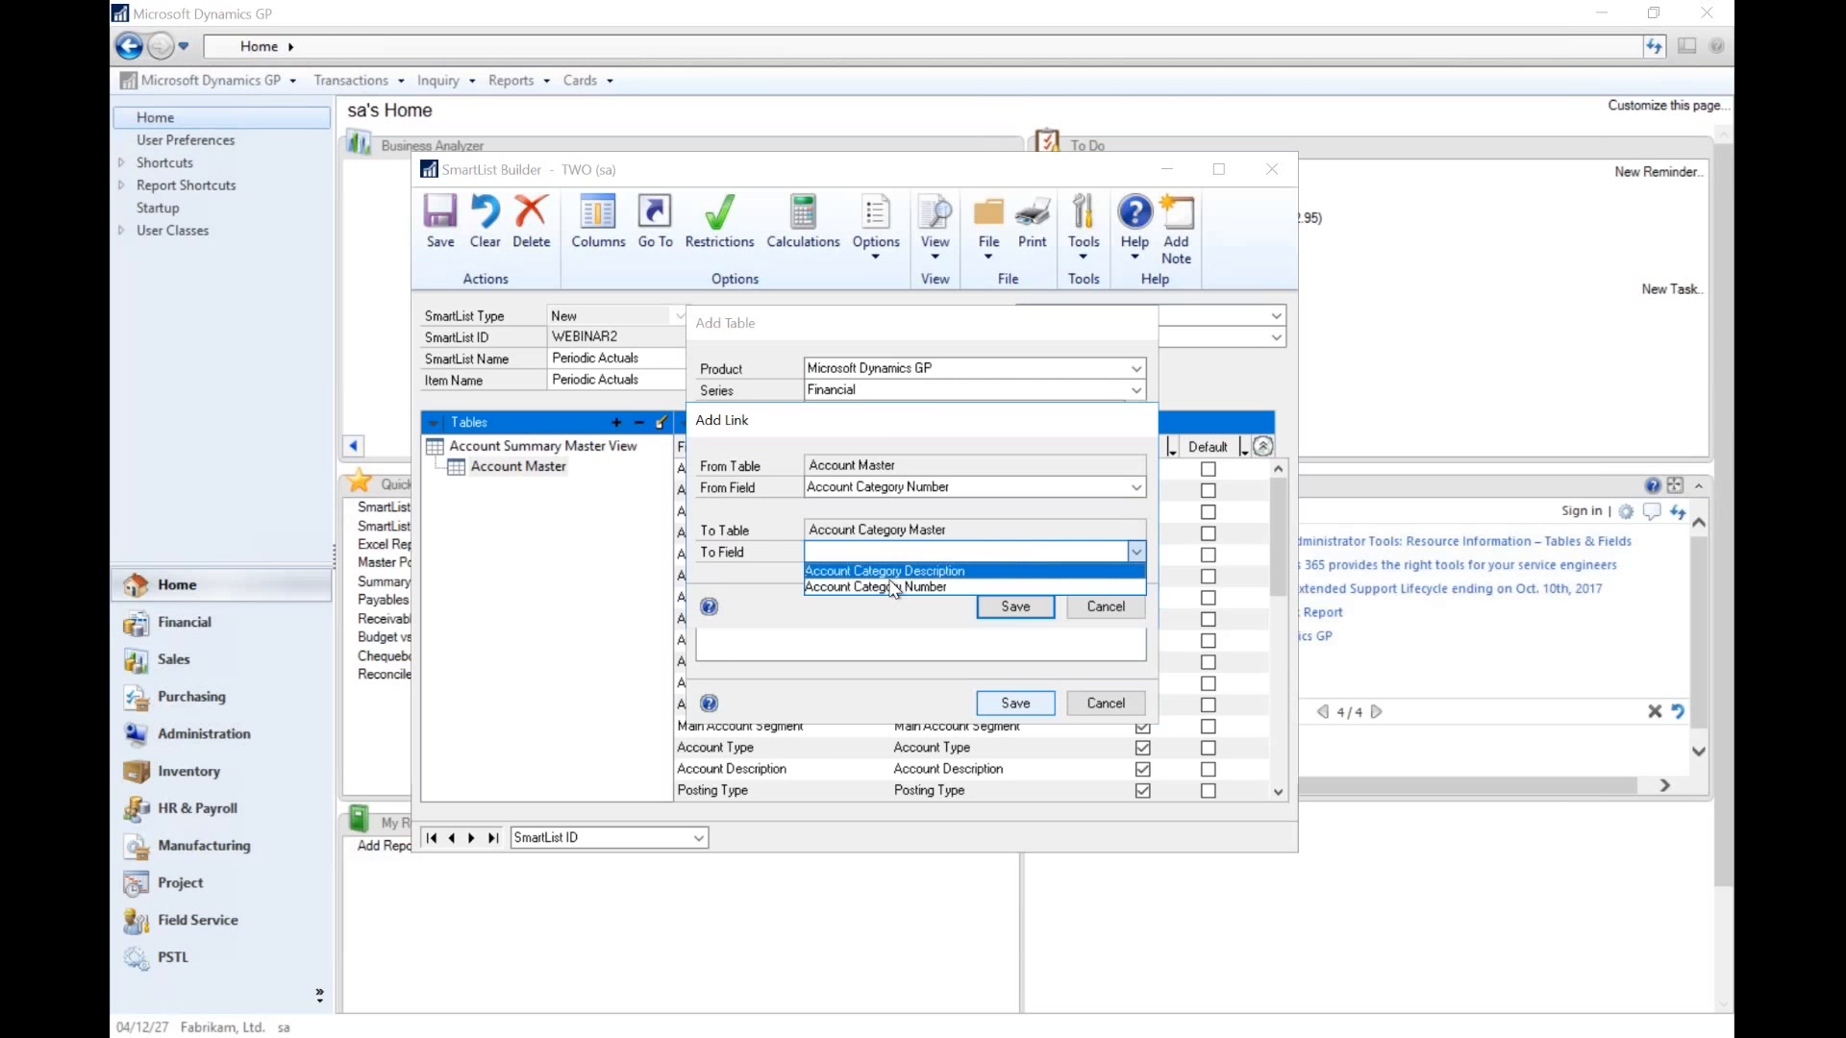
pyautogui.click(894, 586)
pyautogui.click(1014, 606)
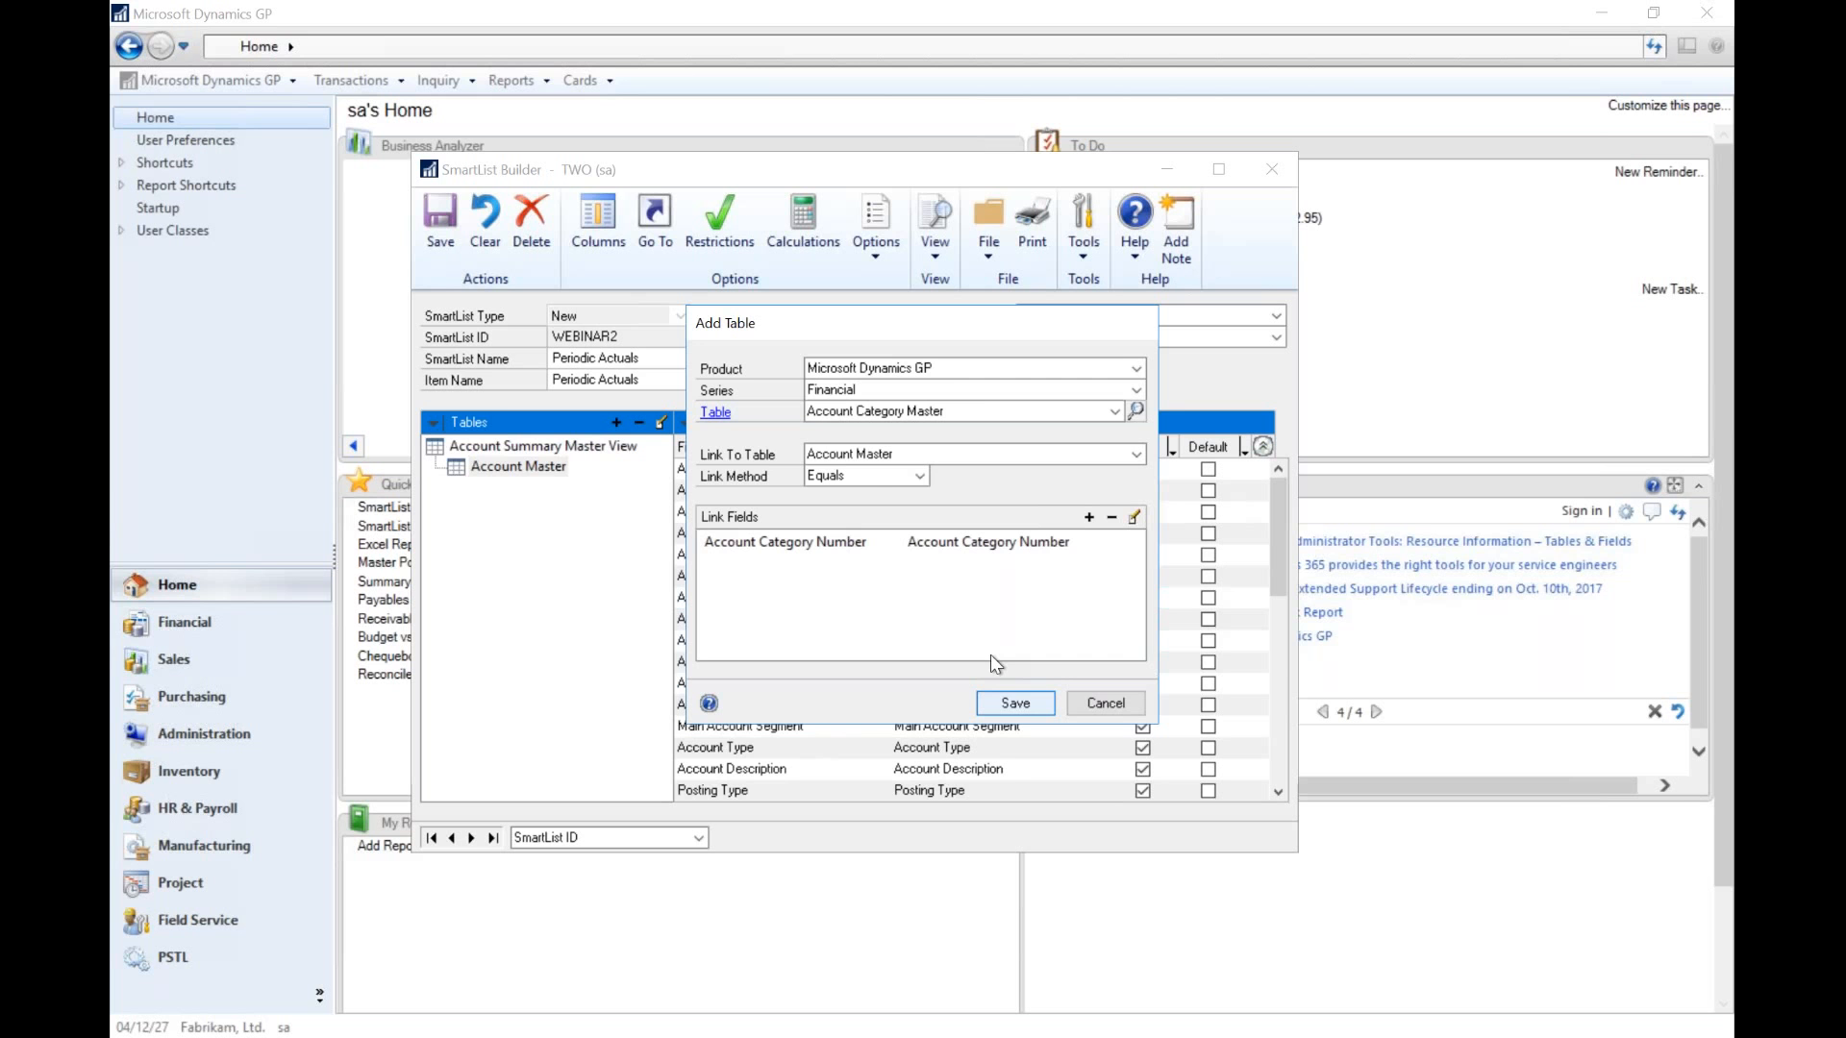
pyautogui.click(1015, 702)
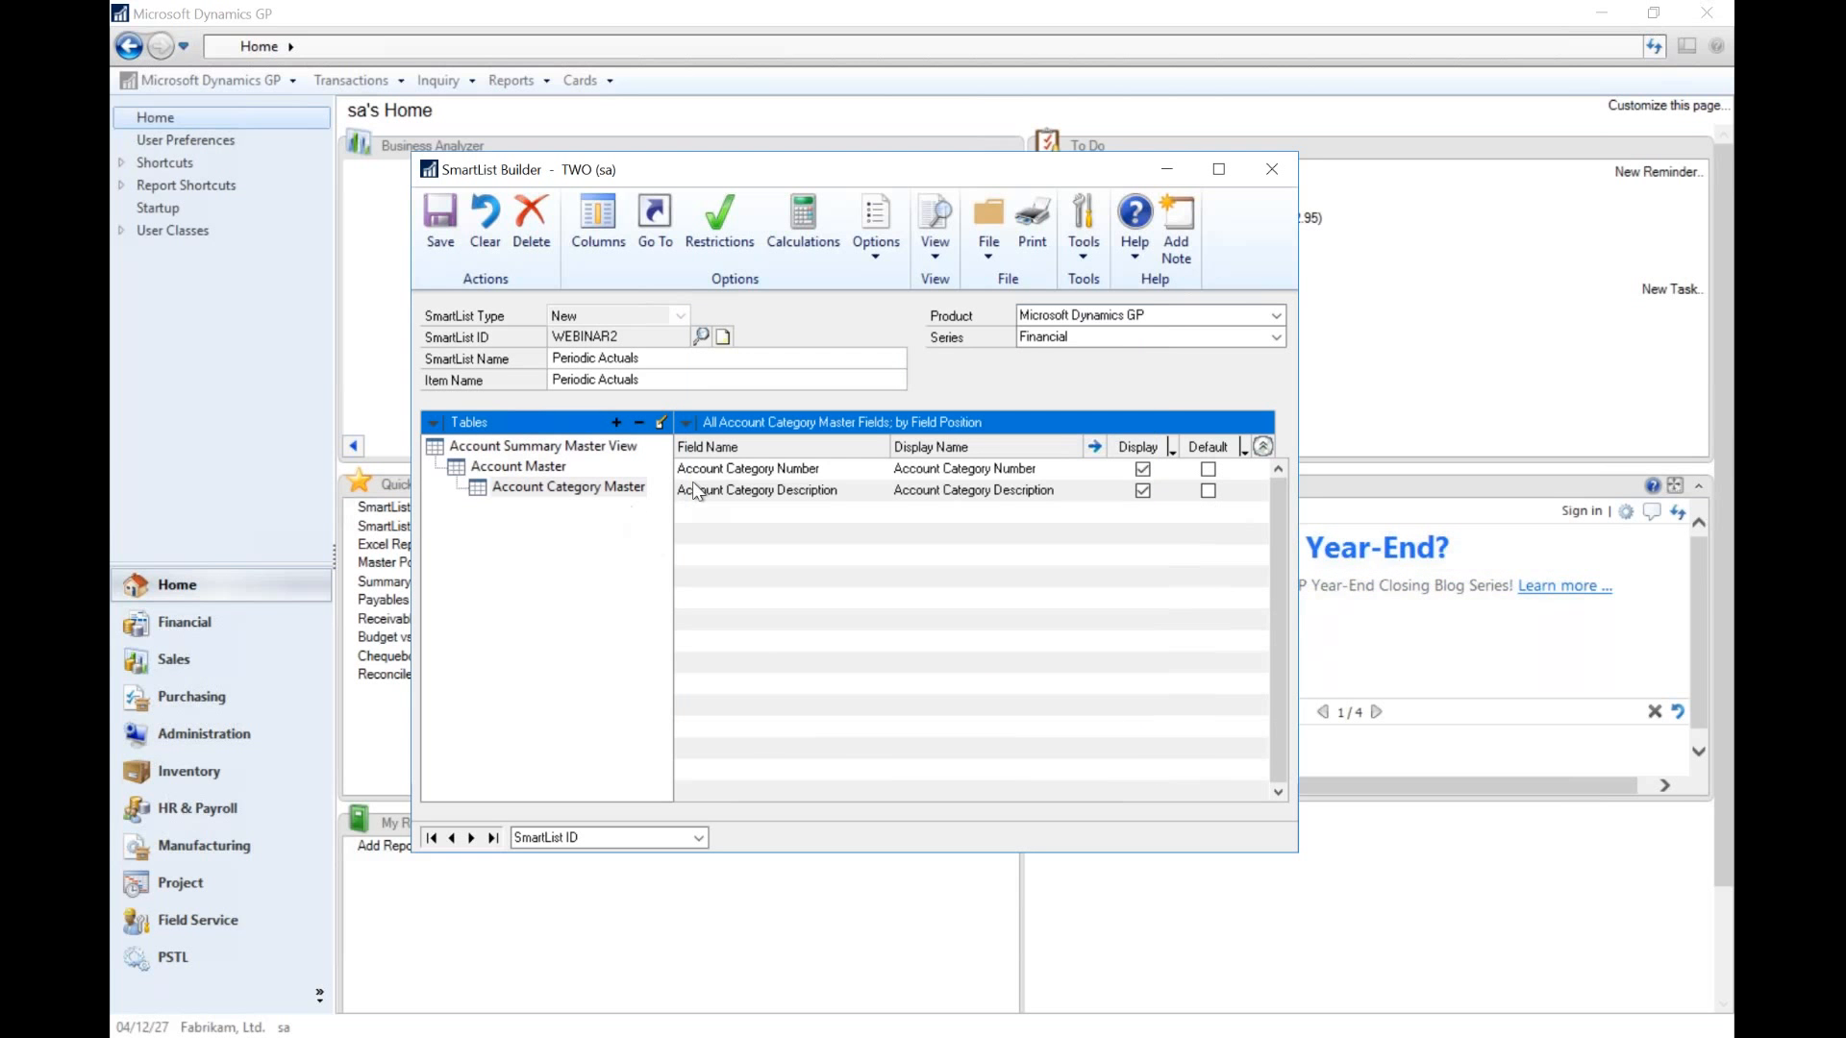
# - Unmark all display fields in the Account Category Master, Account Master and Account Summary Master View tables
pyautogui.click(1172, 450)
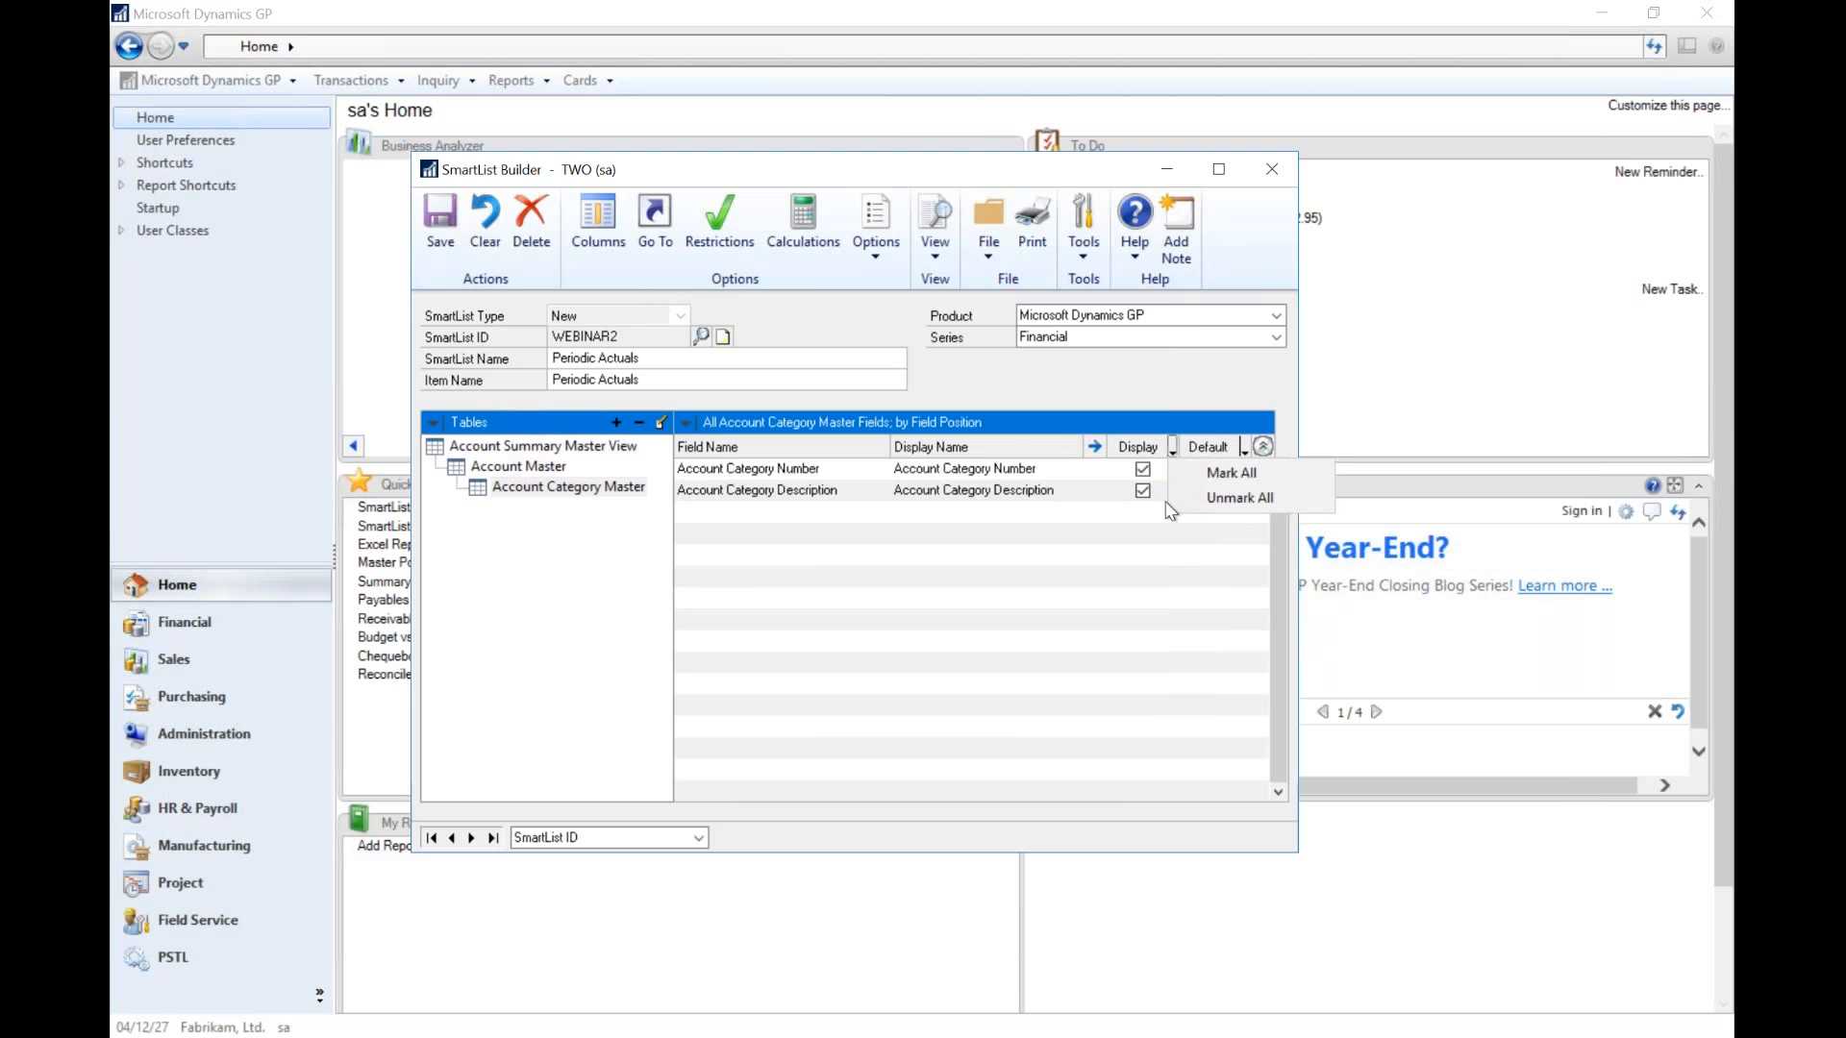
pyautogui.click(1197, 502)
pyautogui.click(539, 470)
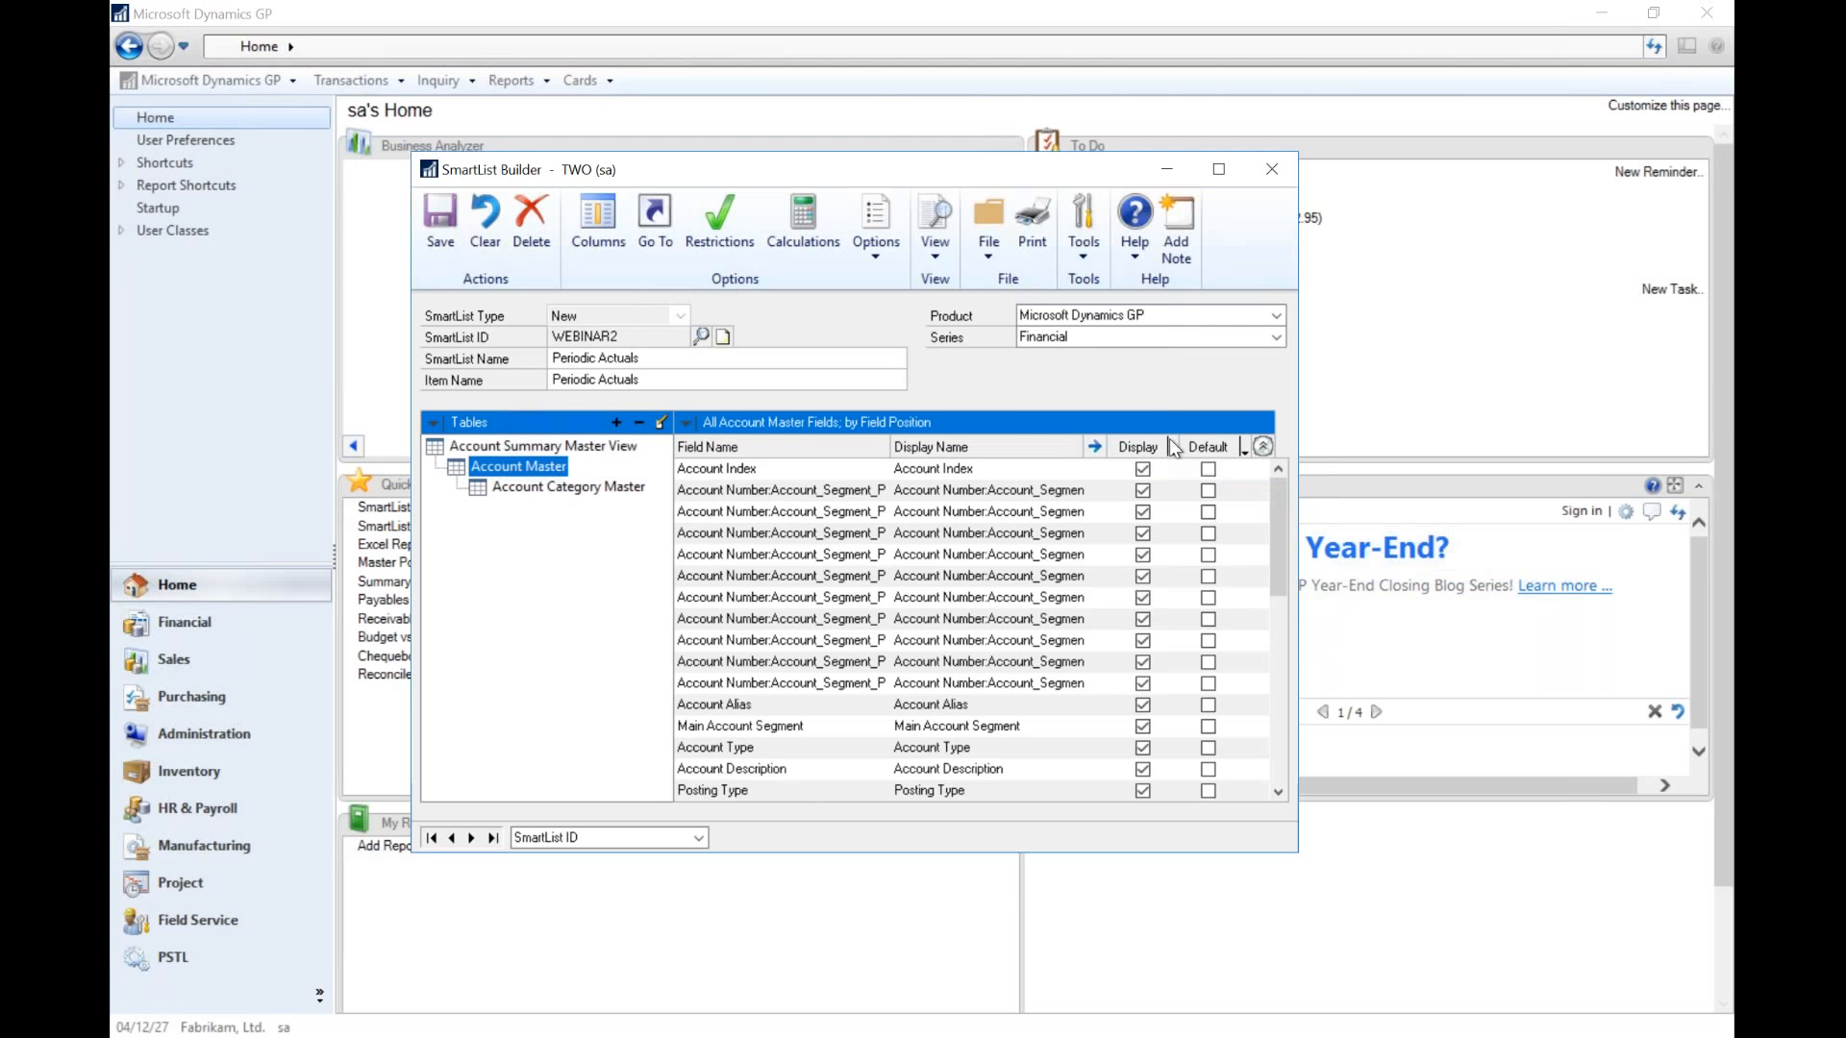
pyautogui.click(1172, 448)
pyautogui.click(1214, 494)
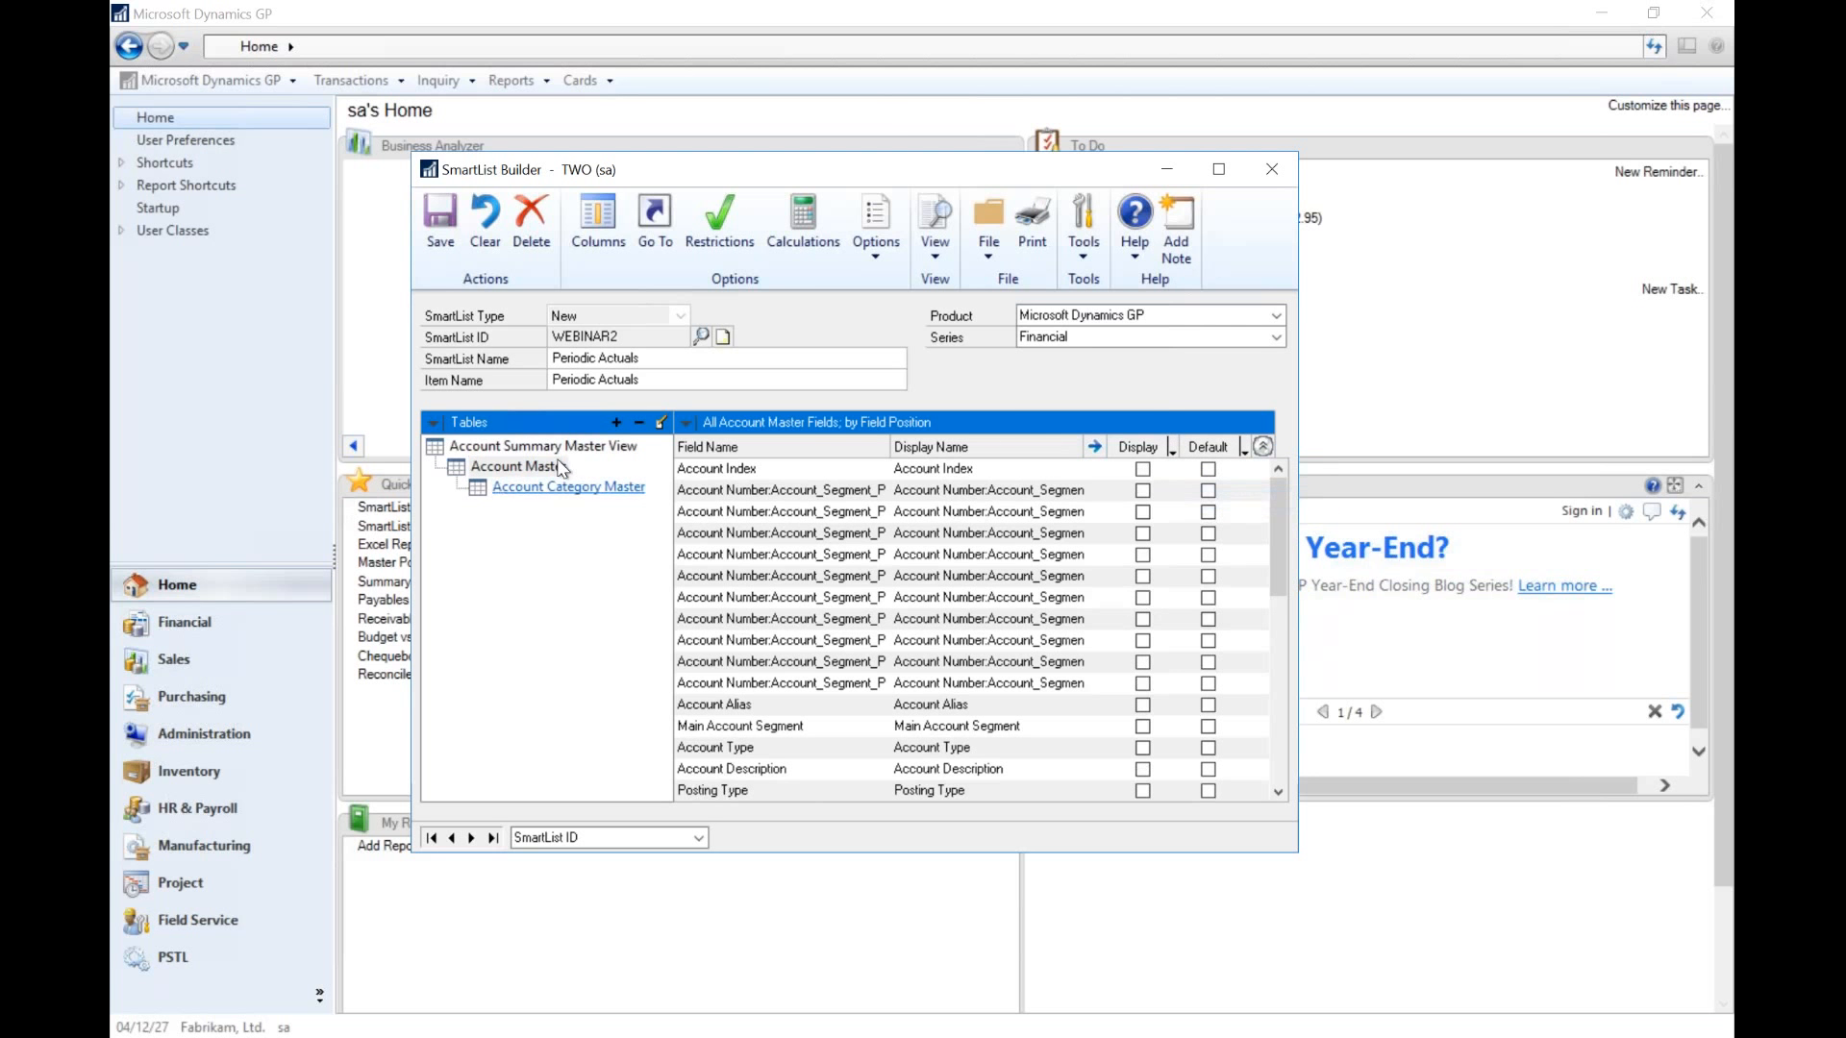
pyautogui.click(553, 447)
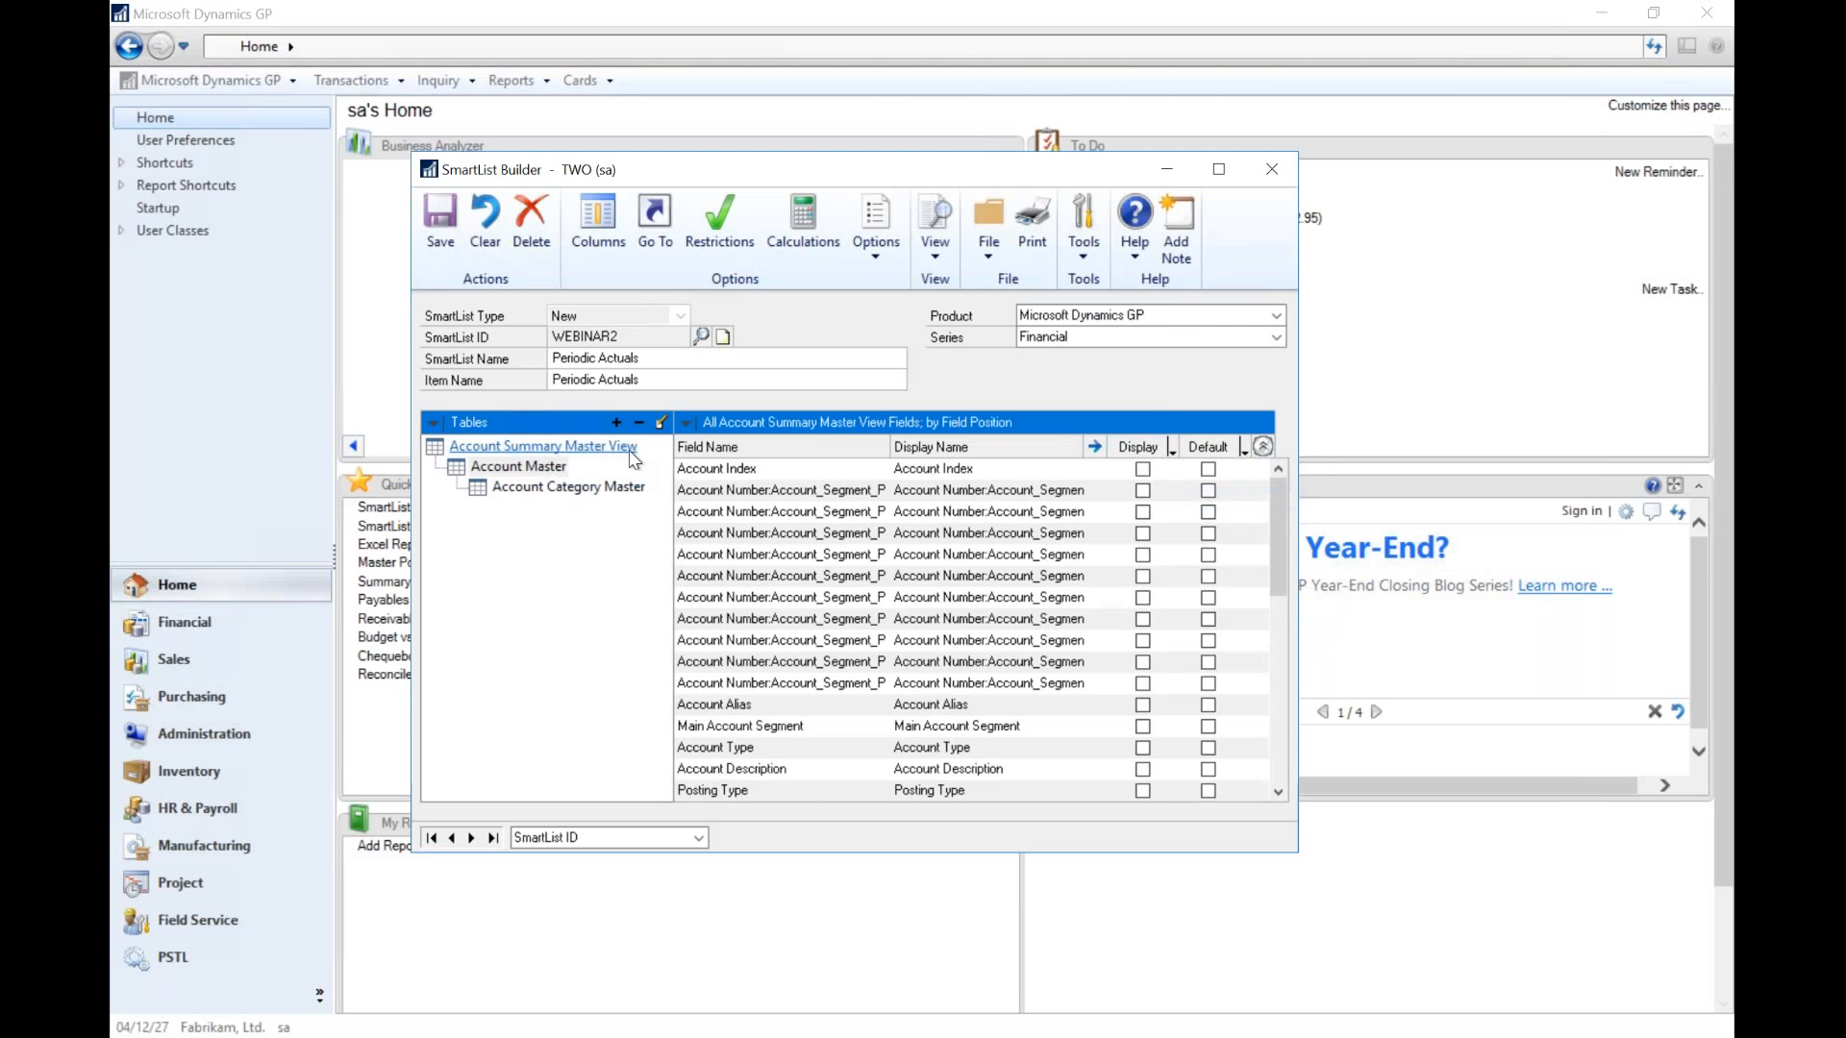
pyautogui.click(1171, 448)
pyautogui.click(1194, 506)
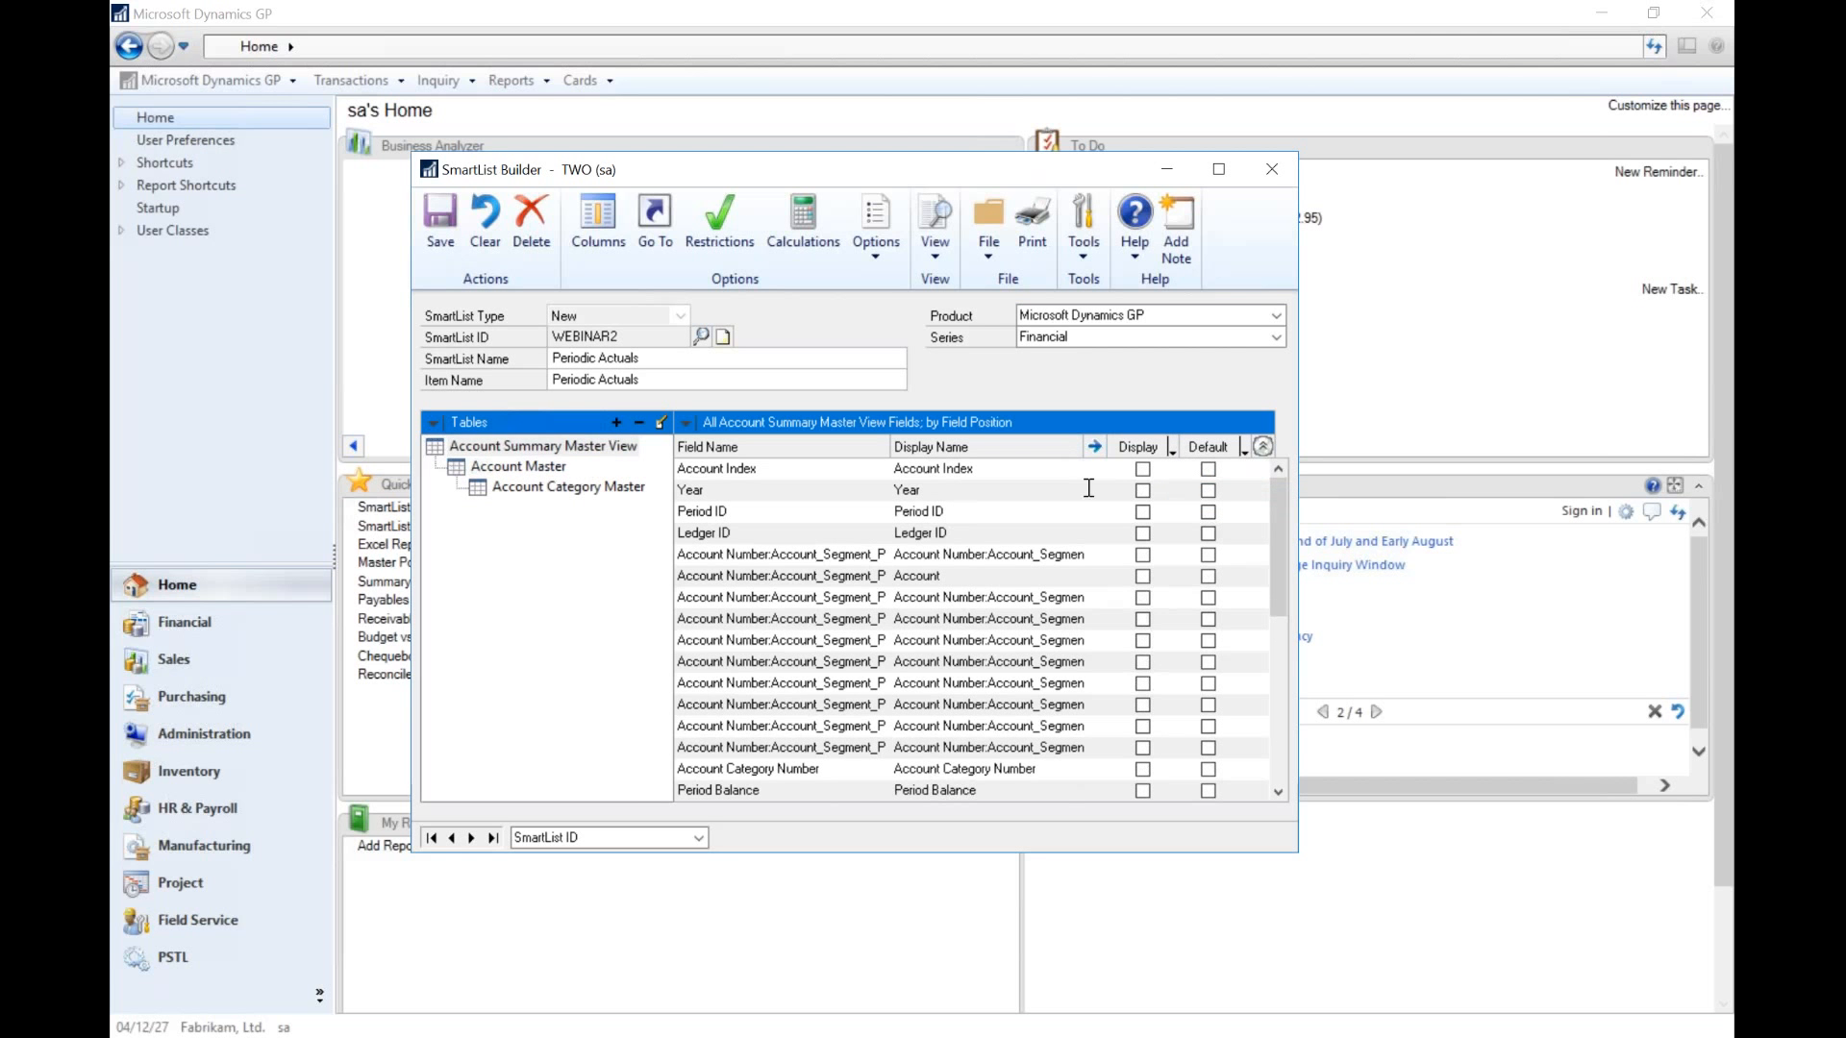
# - Mark Year, Period ID, Account and Period Balance in Account Summary Master View as both display and default columns
pyautogui.click(1142, 491)
pyautogui.click(1209, 492)
pyautogui.click(1142, 512)
pyautogui.click(1209, 512)
pyautogui.click(1142, 577)
pyautogui.click(1208, 577)
pyautogui.click(1142, 791)
pyautogui.click(1209, 791)
# - Mark Account Category Description in the Account Category Master table as a display and default column
pyautogui.click(576, 489)
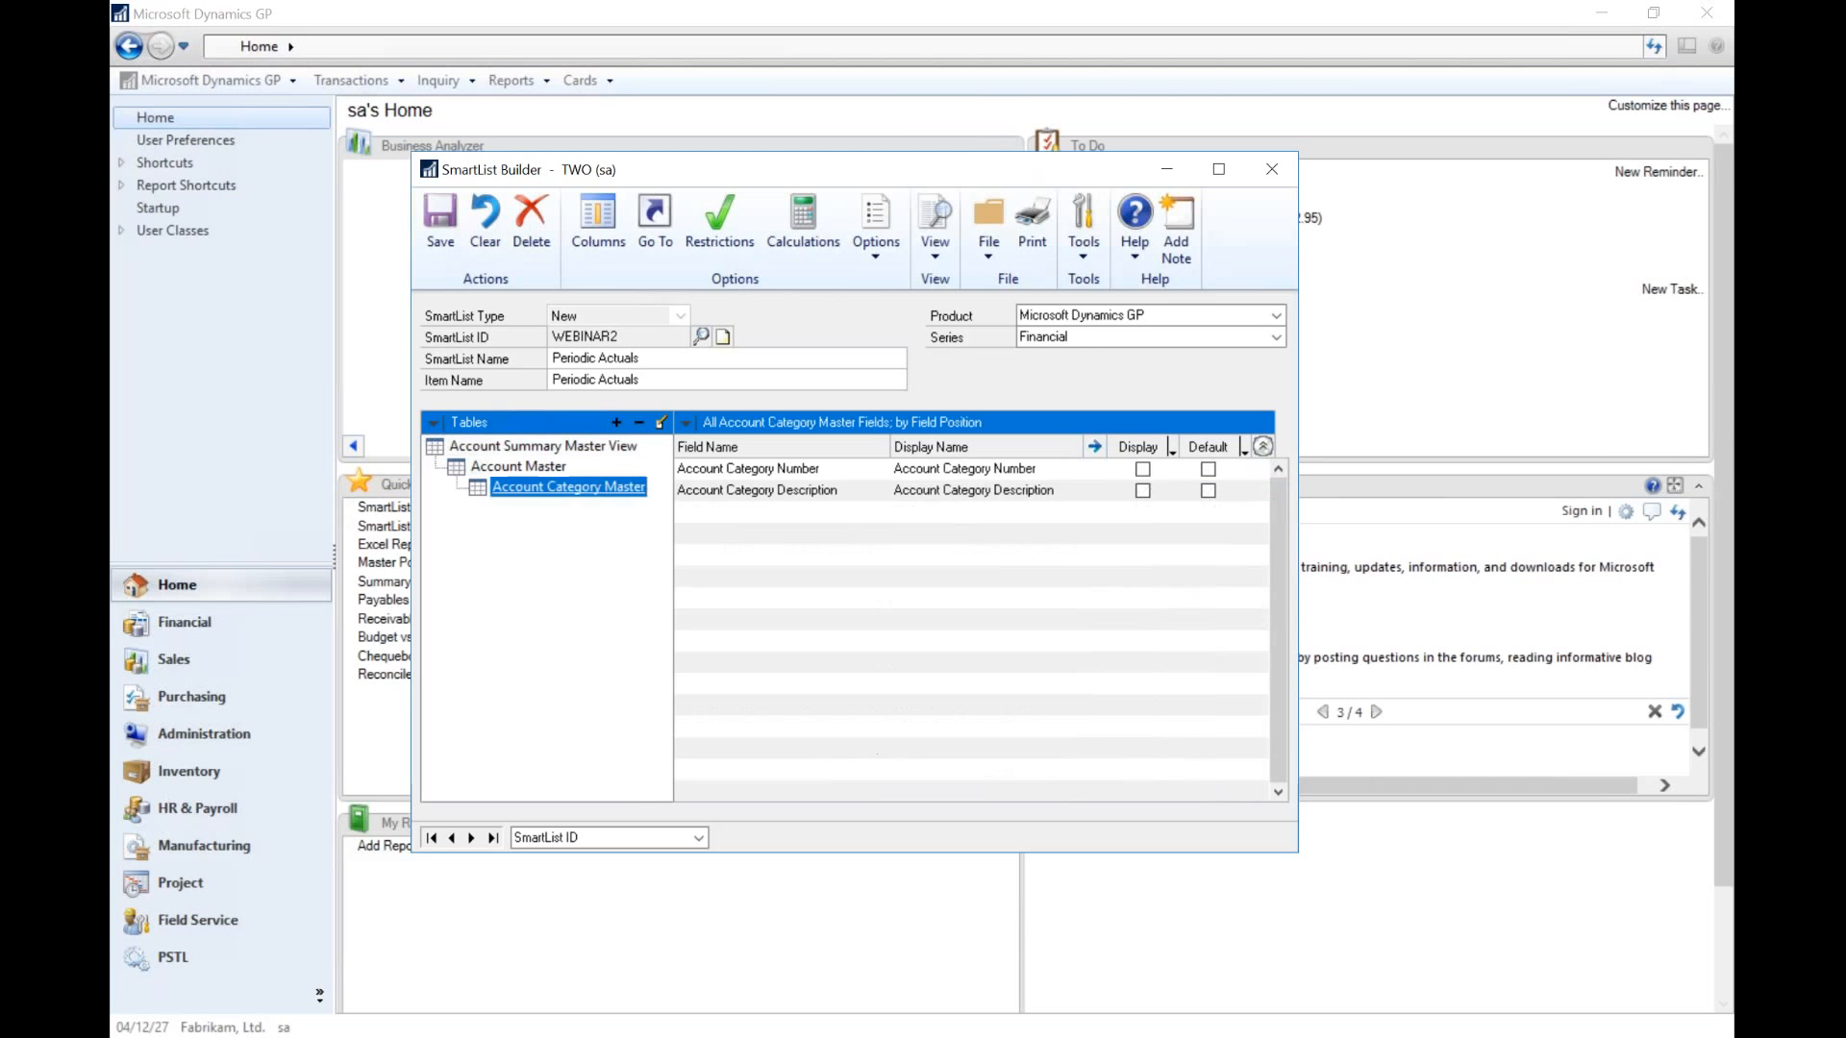
pyautogui.click(1142, 491)
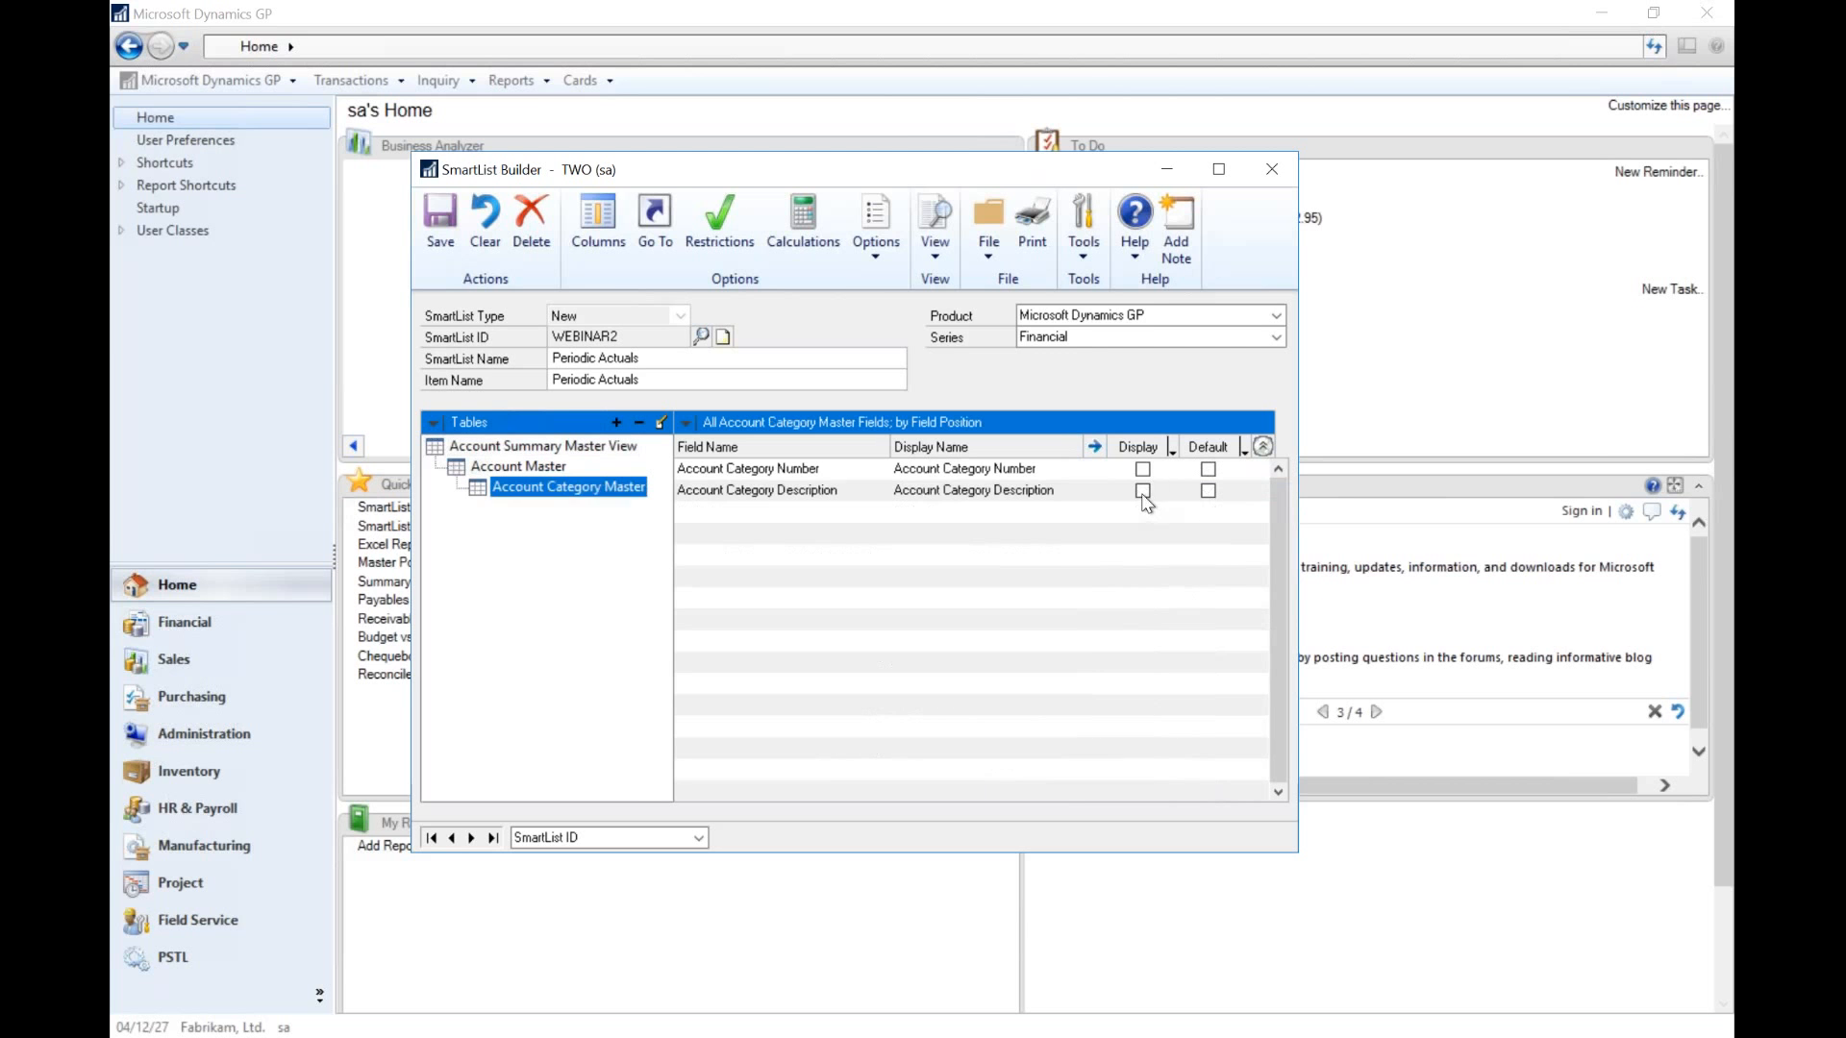
pyautogui.click(1208, 491)
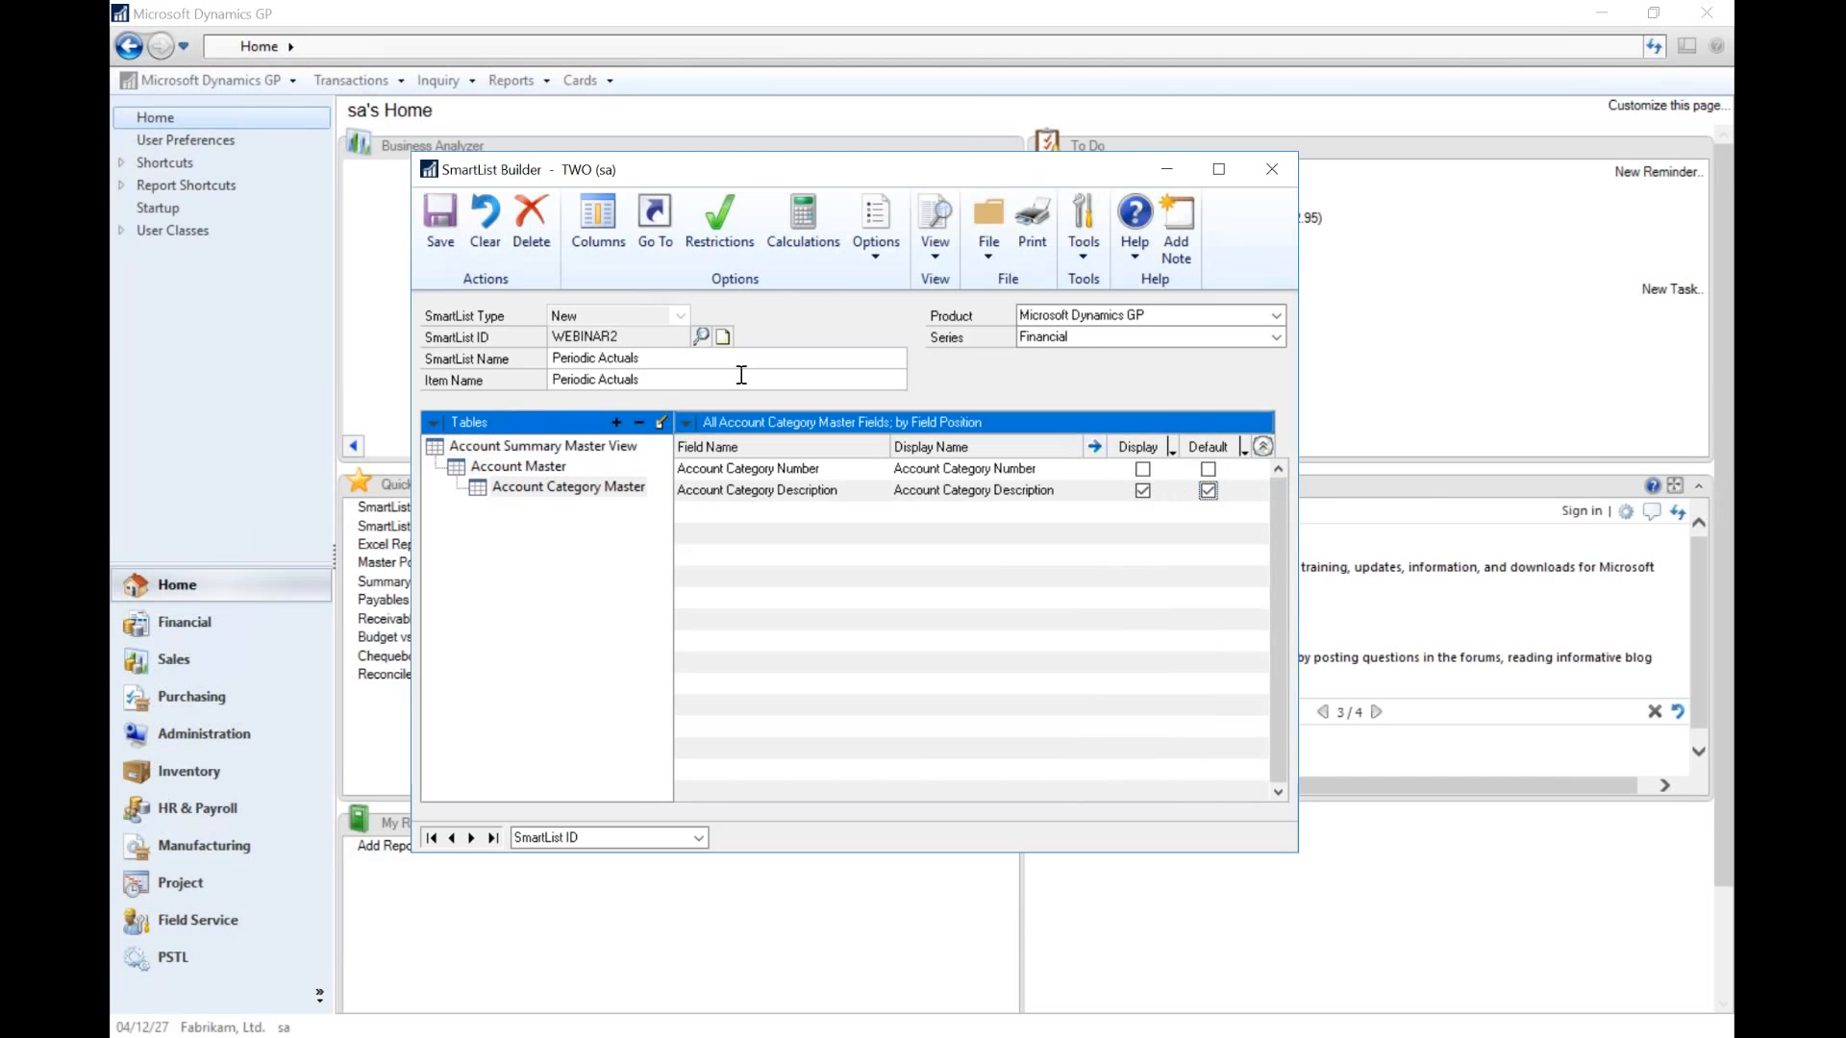
# - Move Account to the first position in the default column order and save the ordering
pyautogui.click(591, 222)
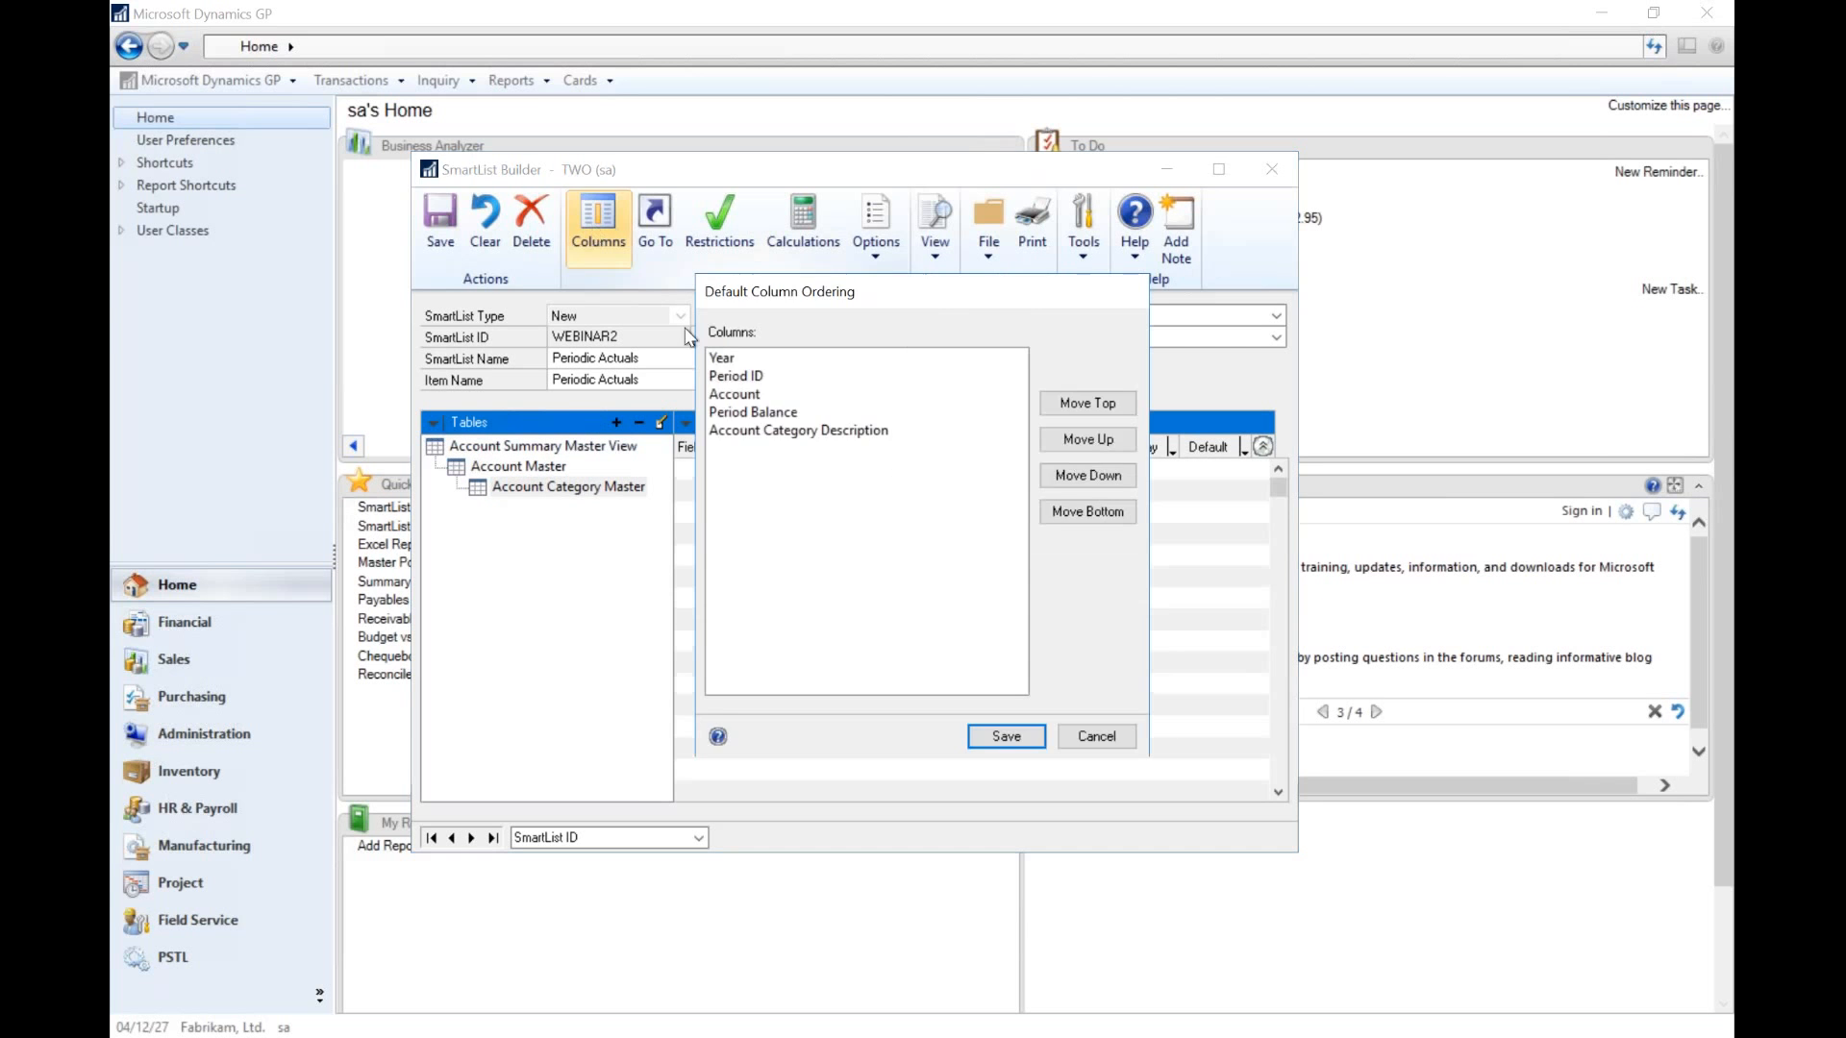
pyautogui.click(750, 395)
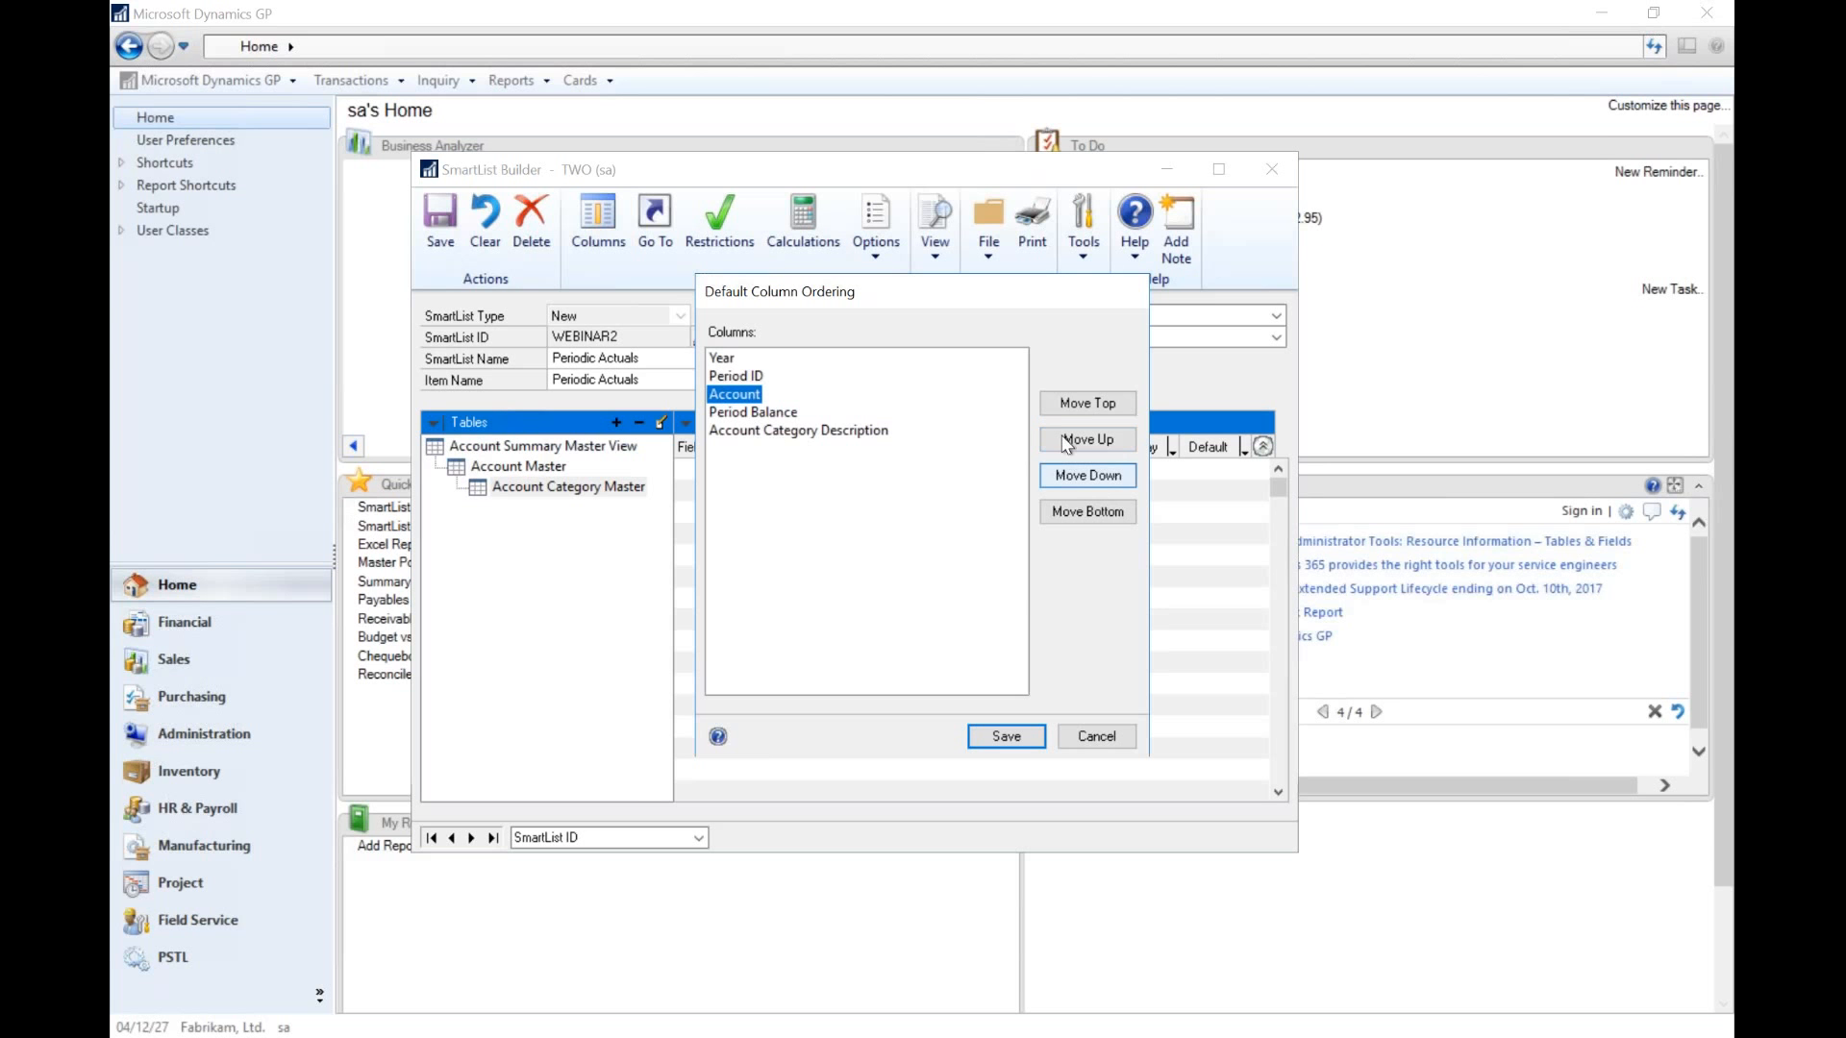
pyautogui.click(1058, 400)
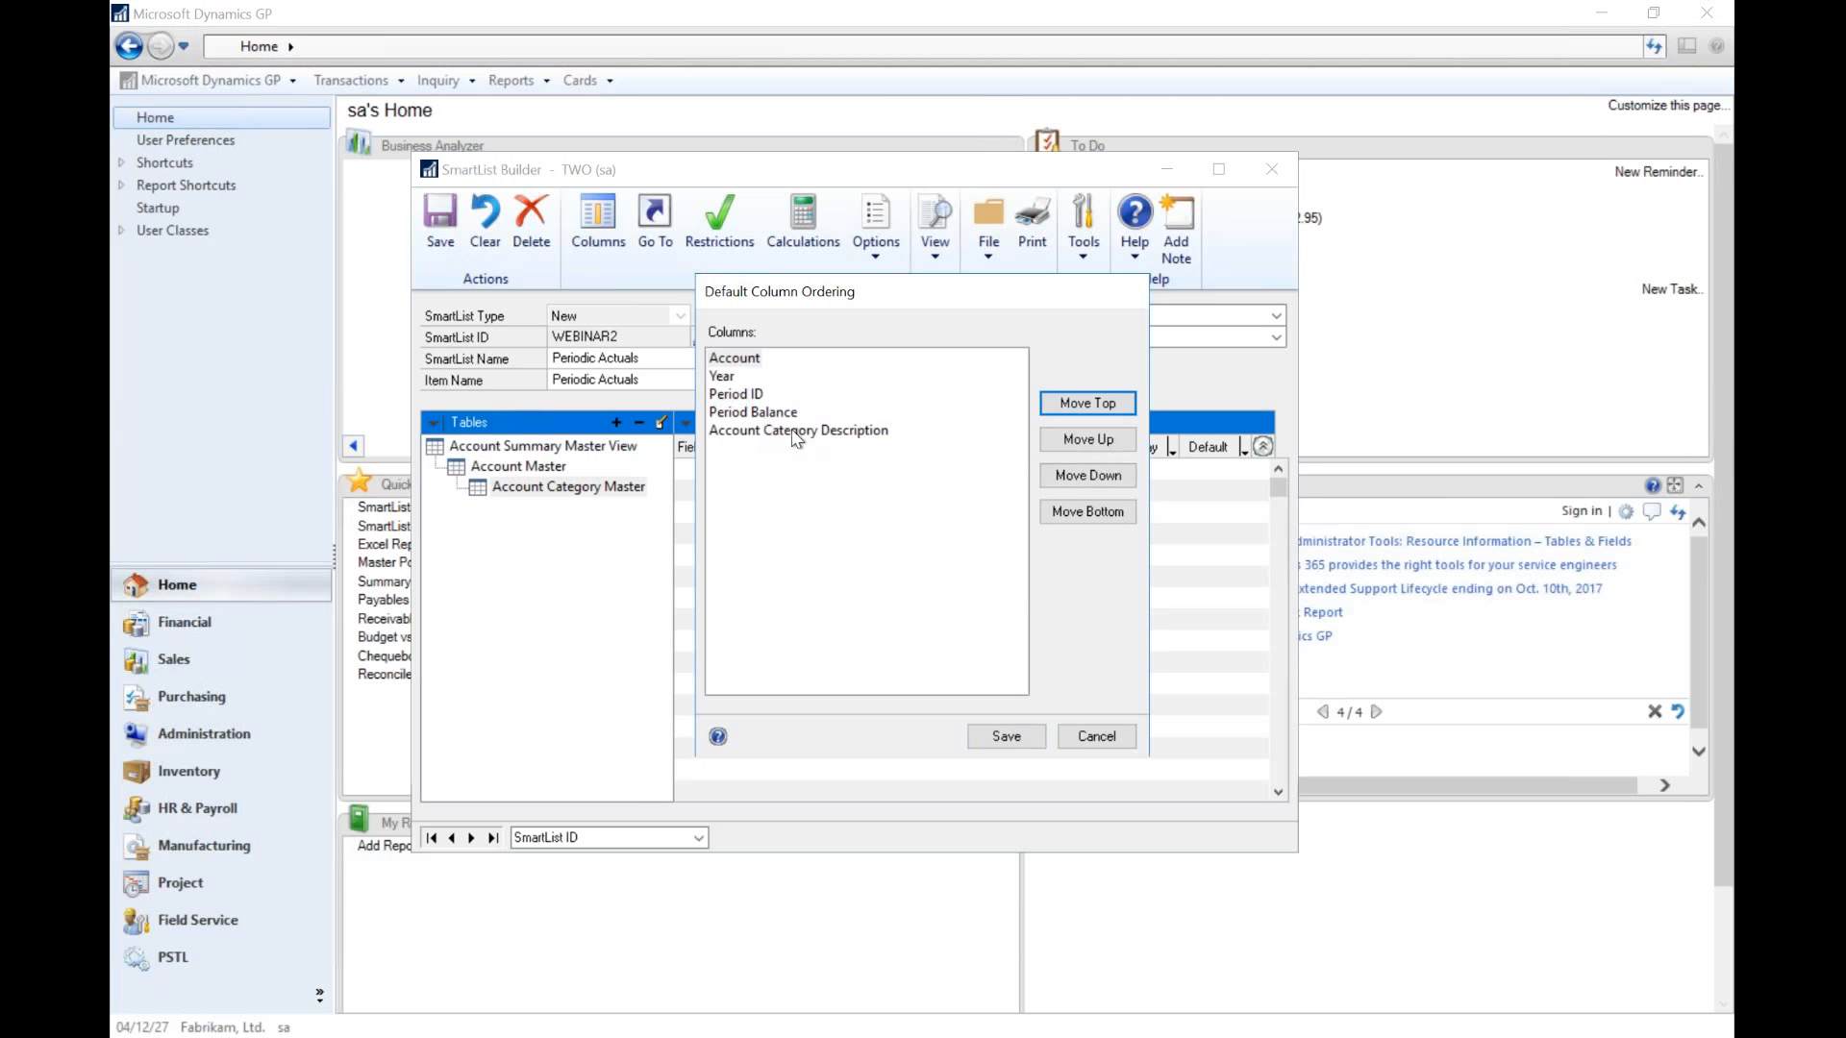
pyautogui.click(794, 433)
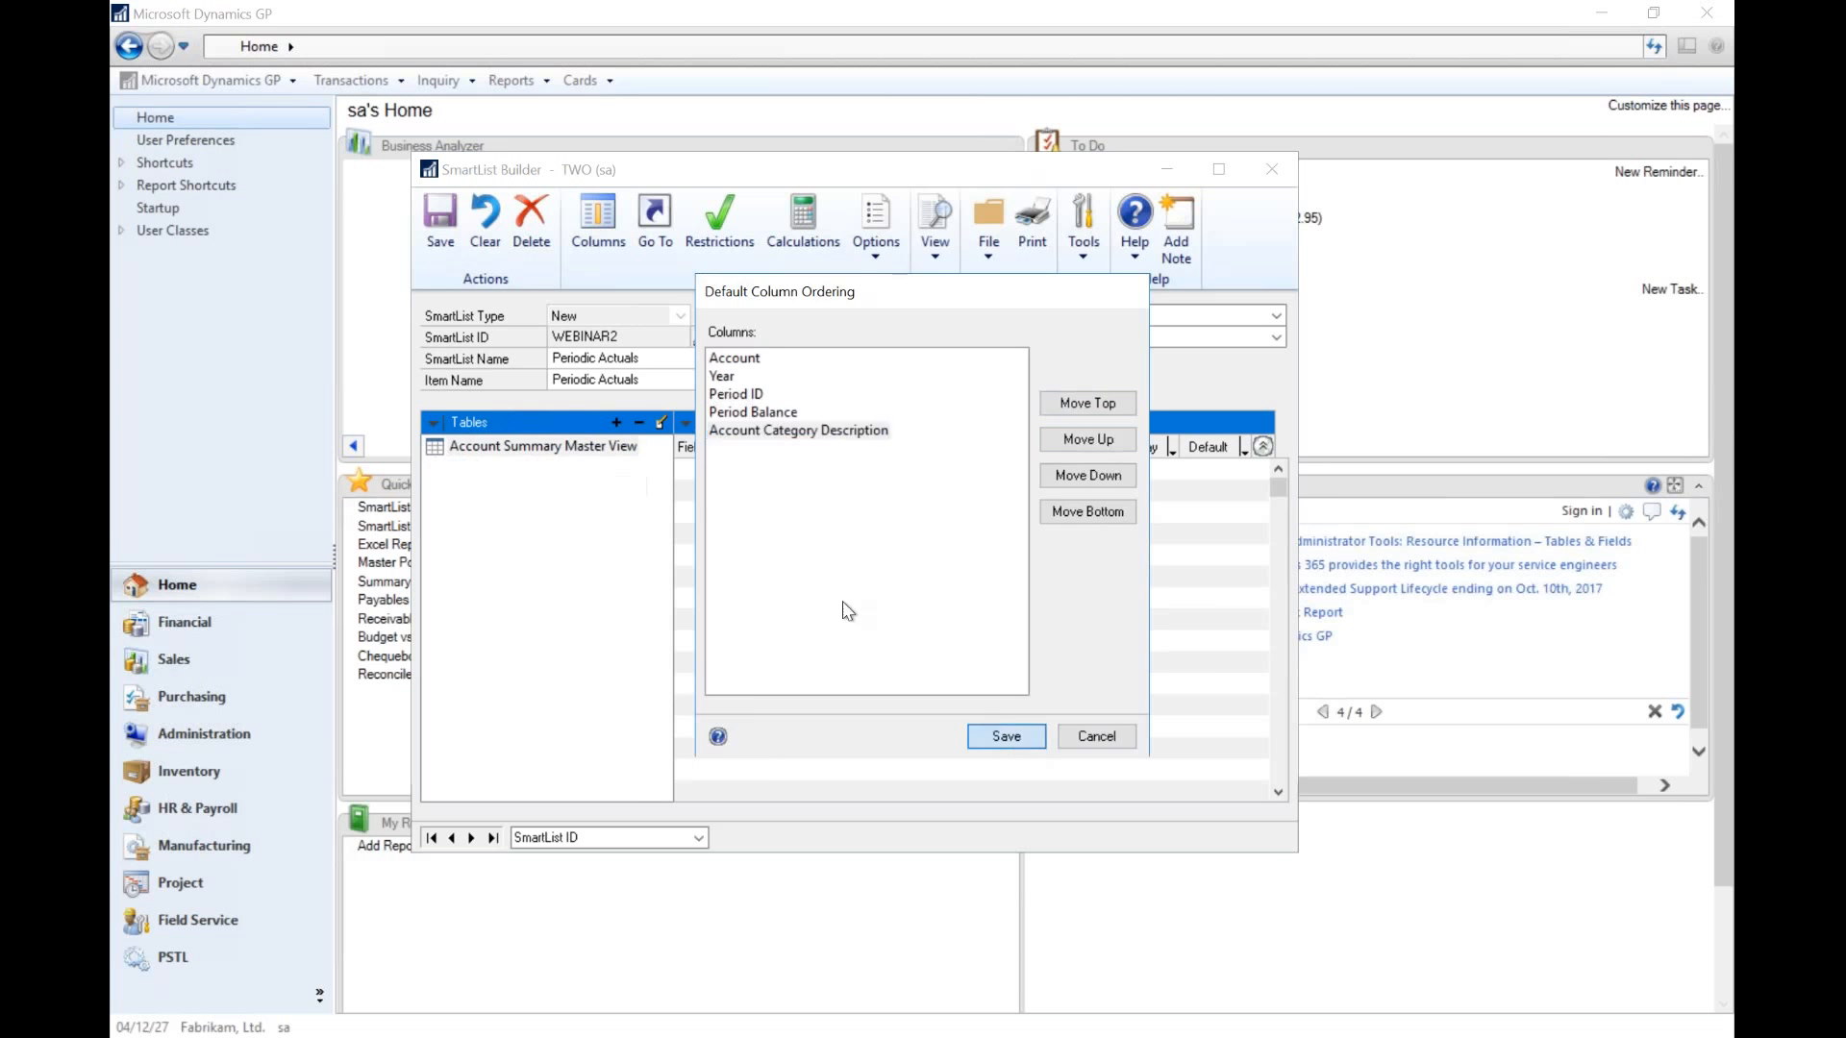
pyautogui.click(985, 729)
# - Change the display name of the Account Category Description field to Category
pyautogui.click(538, 487)
pyautogui.click(945, 491)
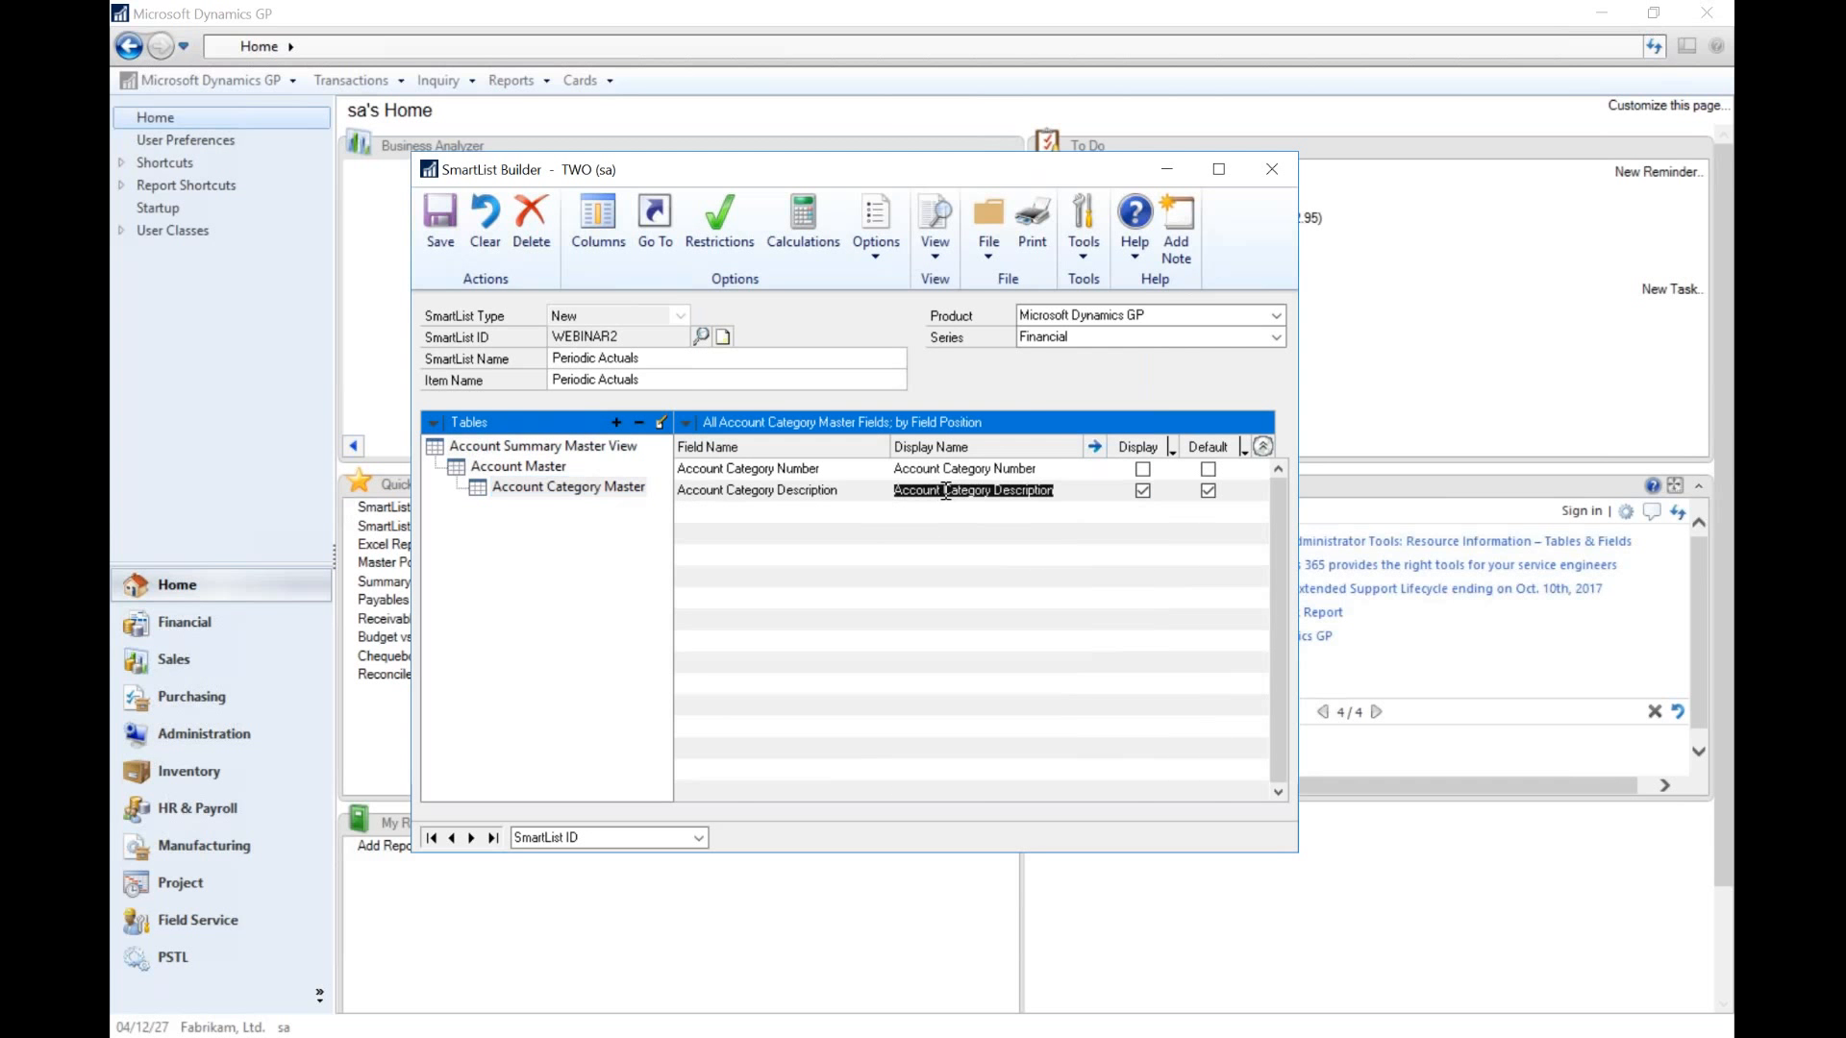
pyautogui.write('Category')
# - Move the Category column up to directly after Account in the default column order and save it
pyautogui.click(598, 223)
pyautogui.click(779, 433)
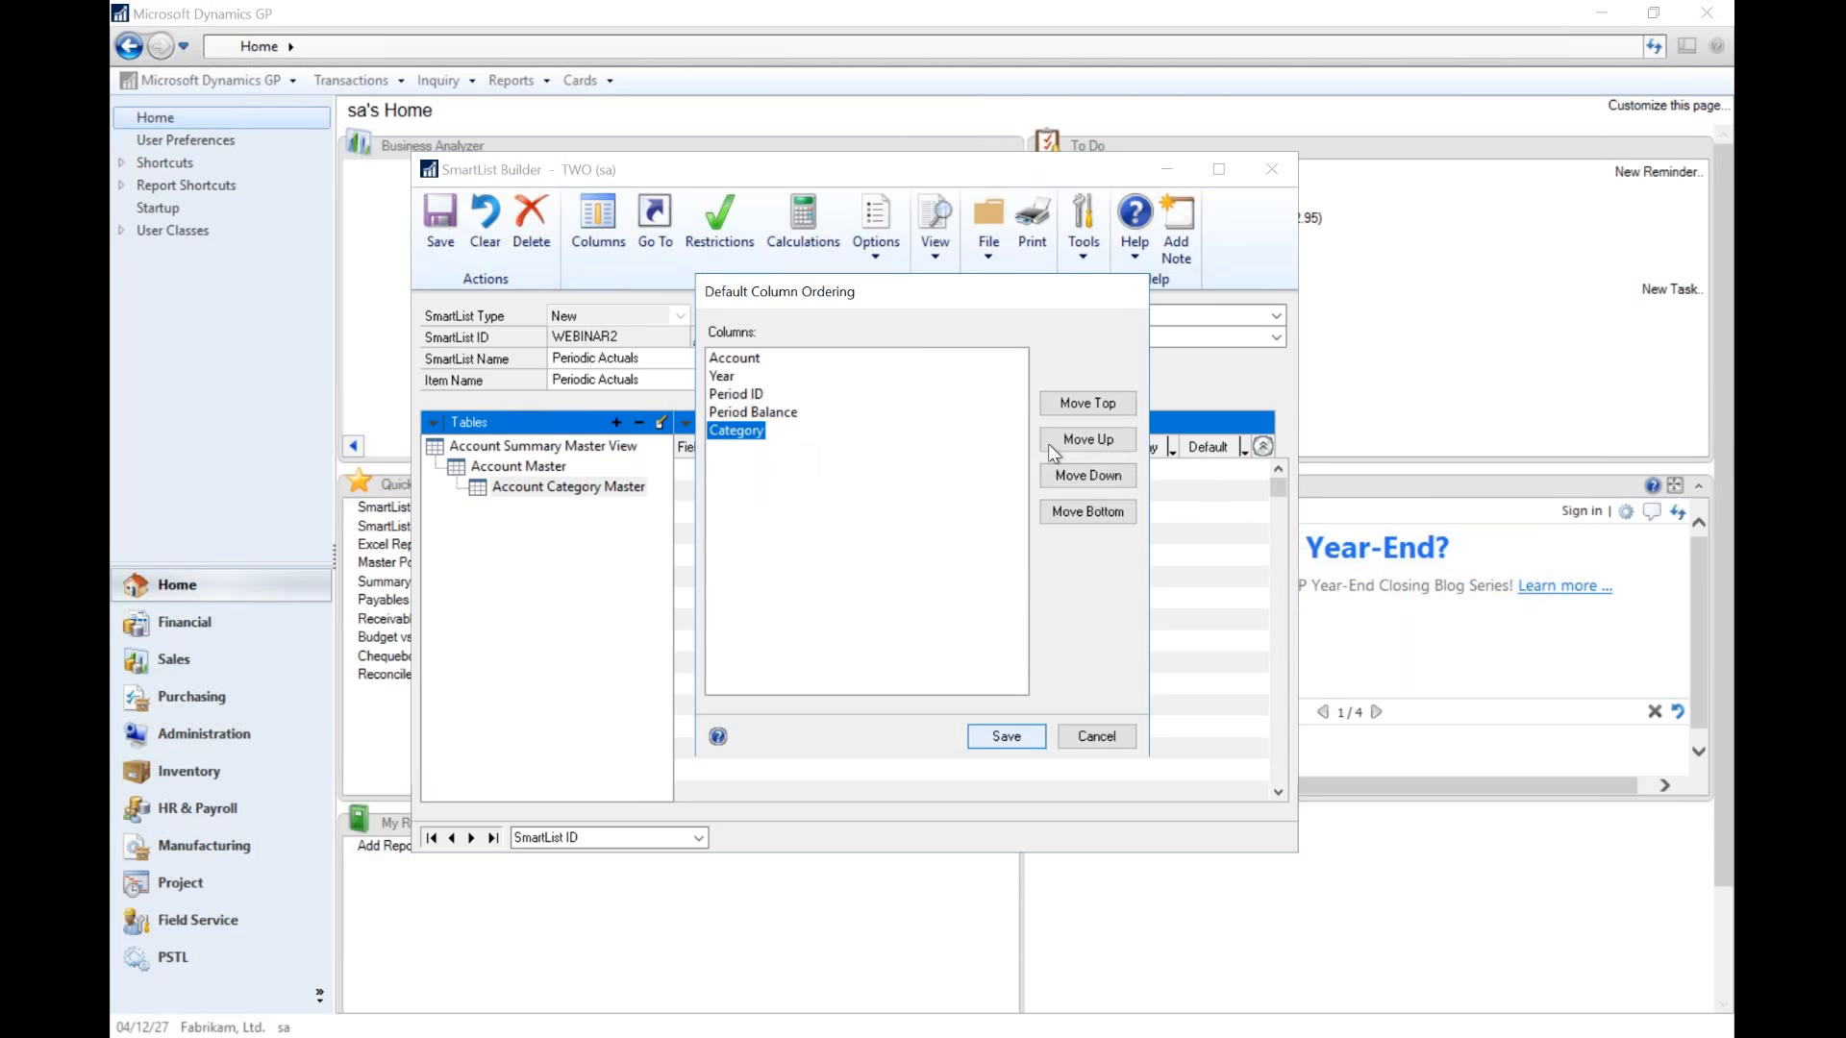
pyautogui.click(1063, 438)
pyautogui.click(1063, 437)
pyautogui.click(1063, 437)
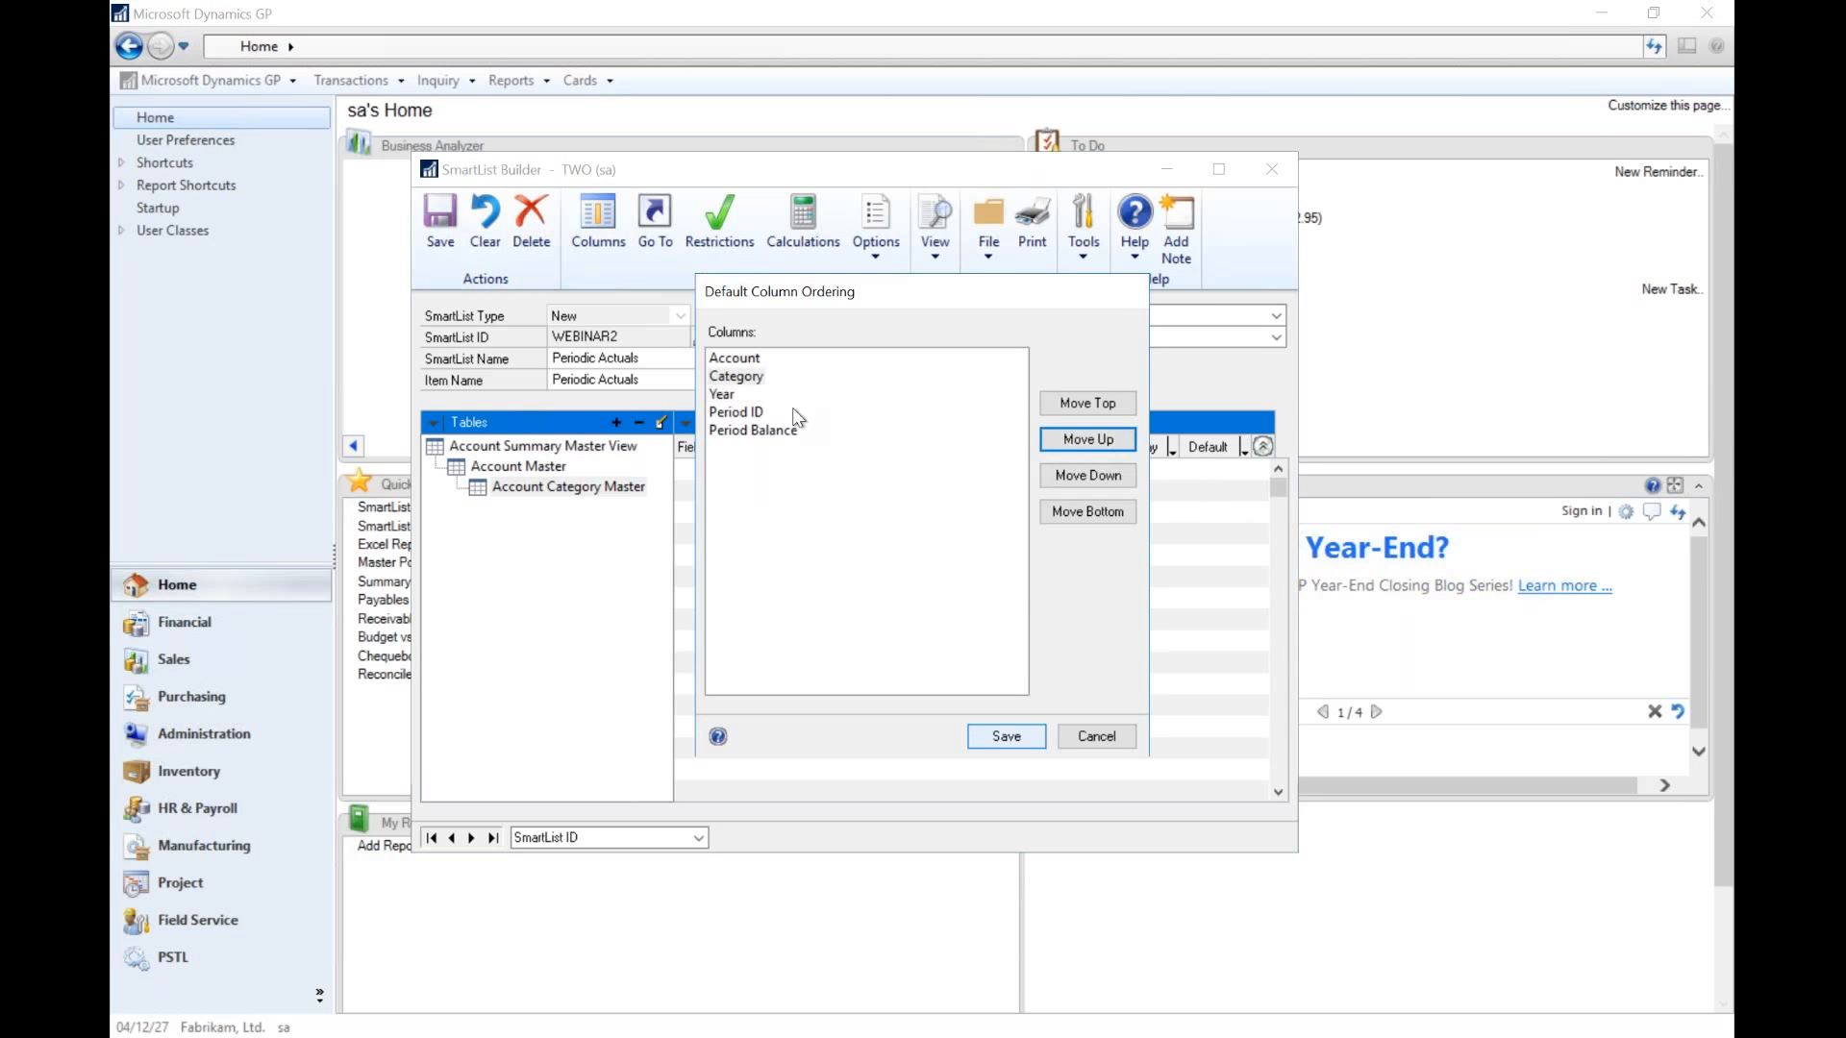
pyautogui.click(1005, 735)
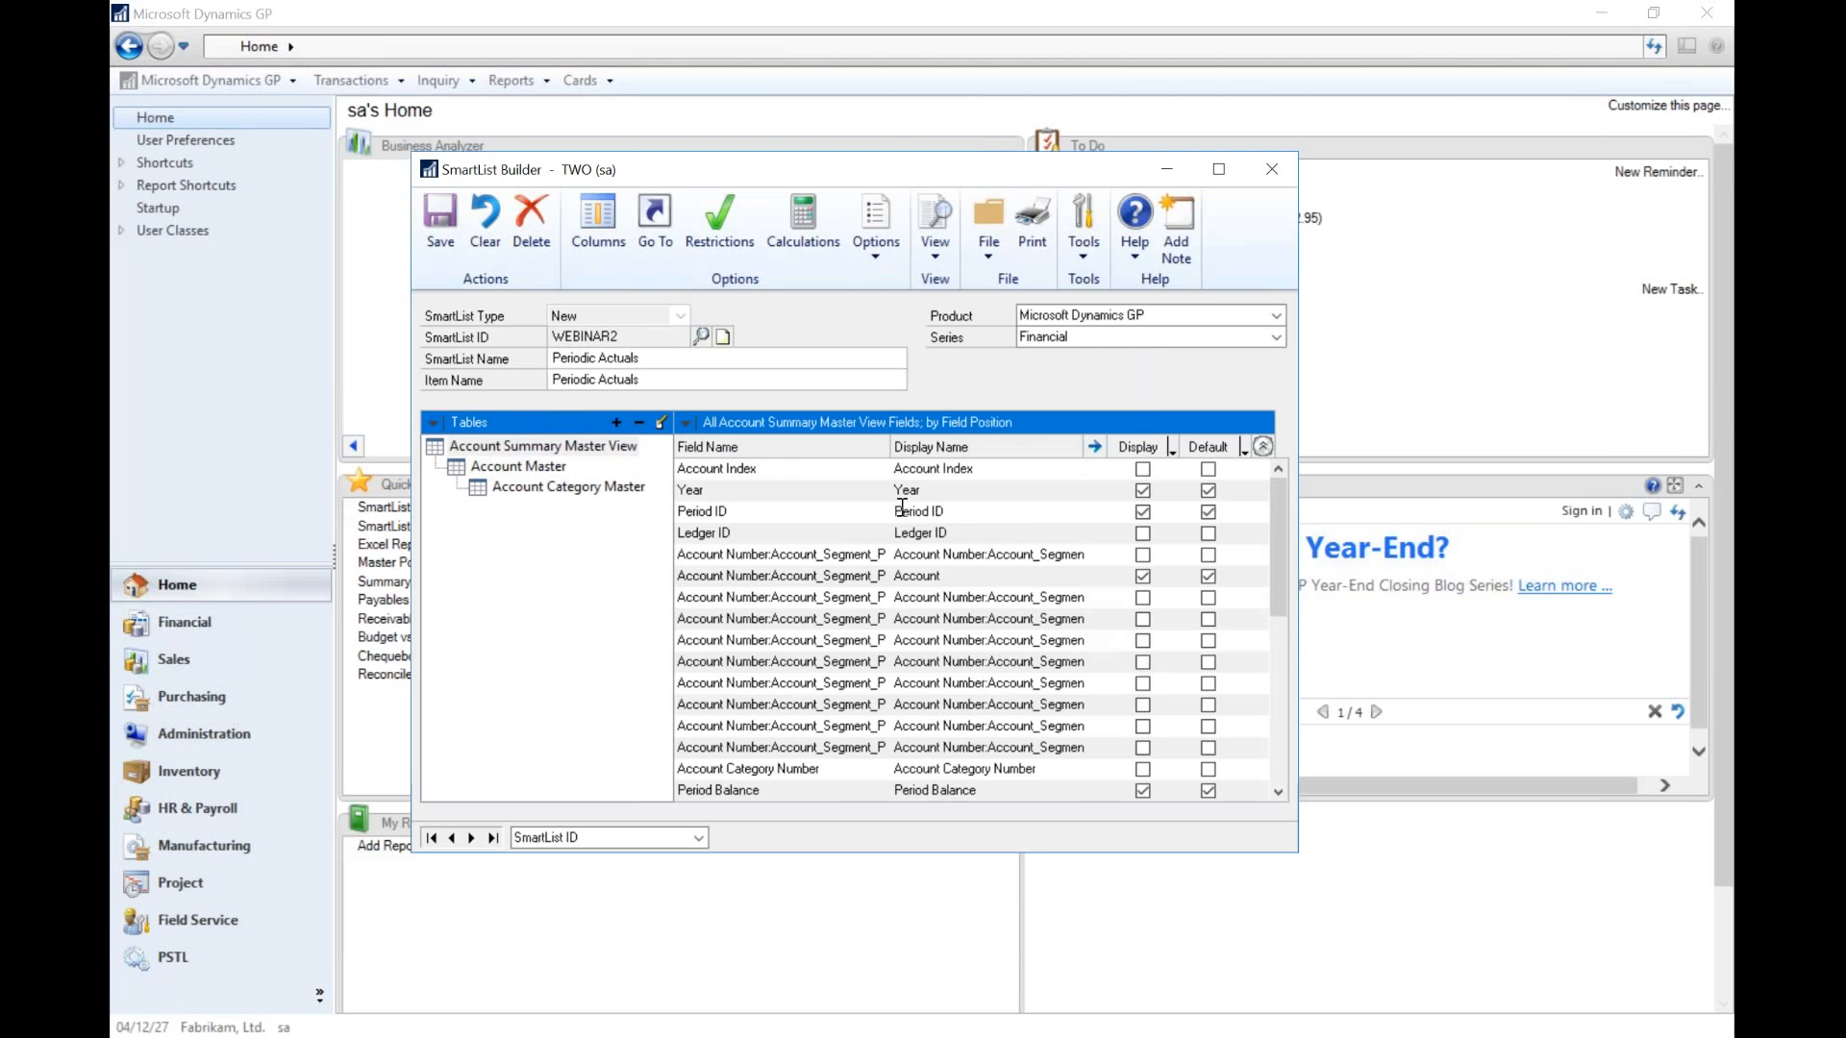
# - Make this a Summary SmartList and set the summary method of the Account field to Group By
pyautogui.click(874, 231)
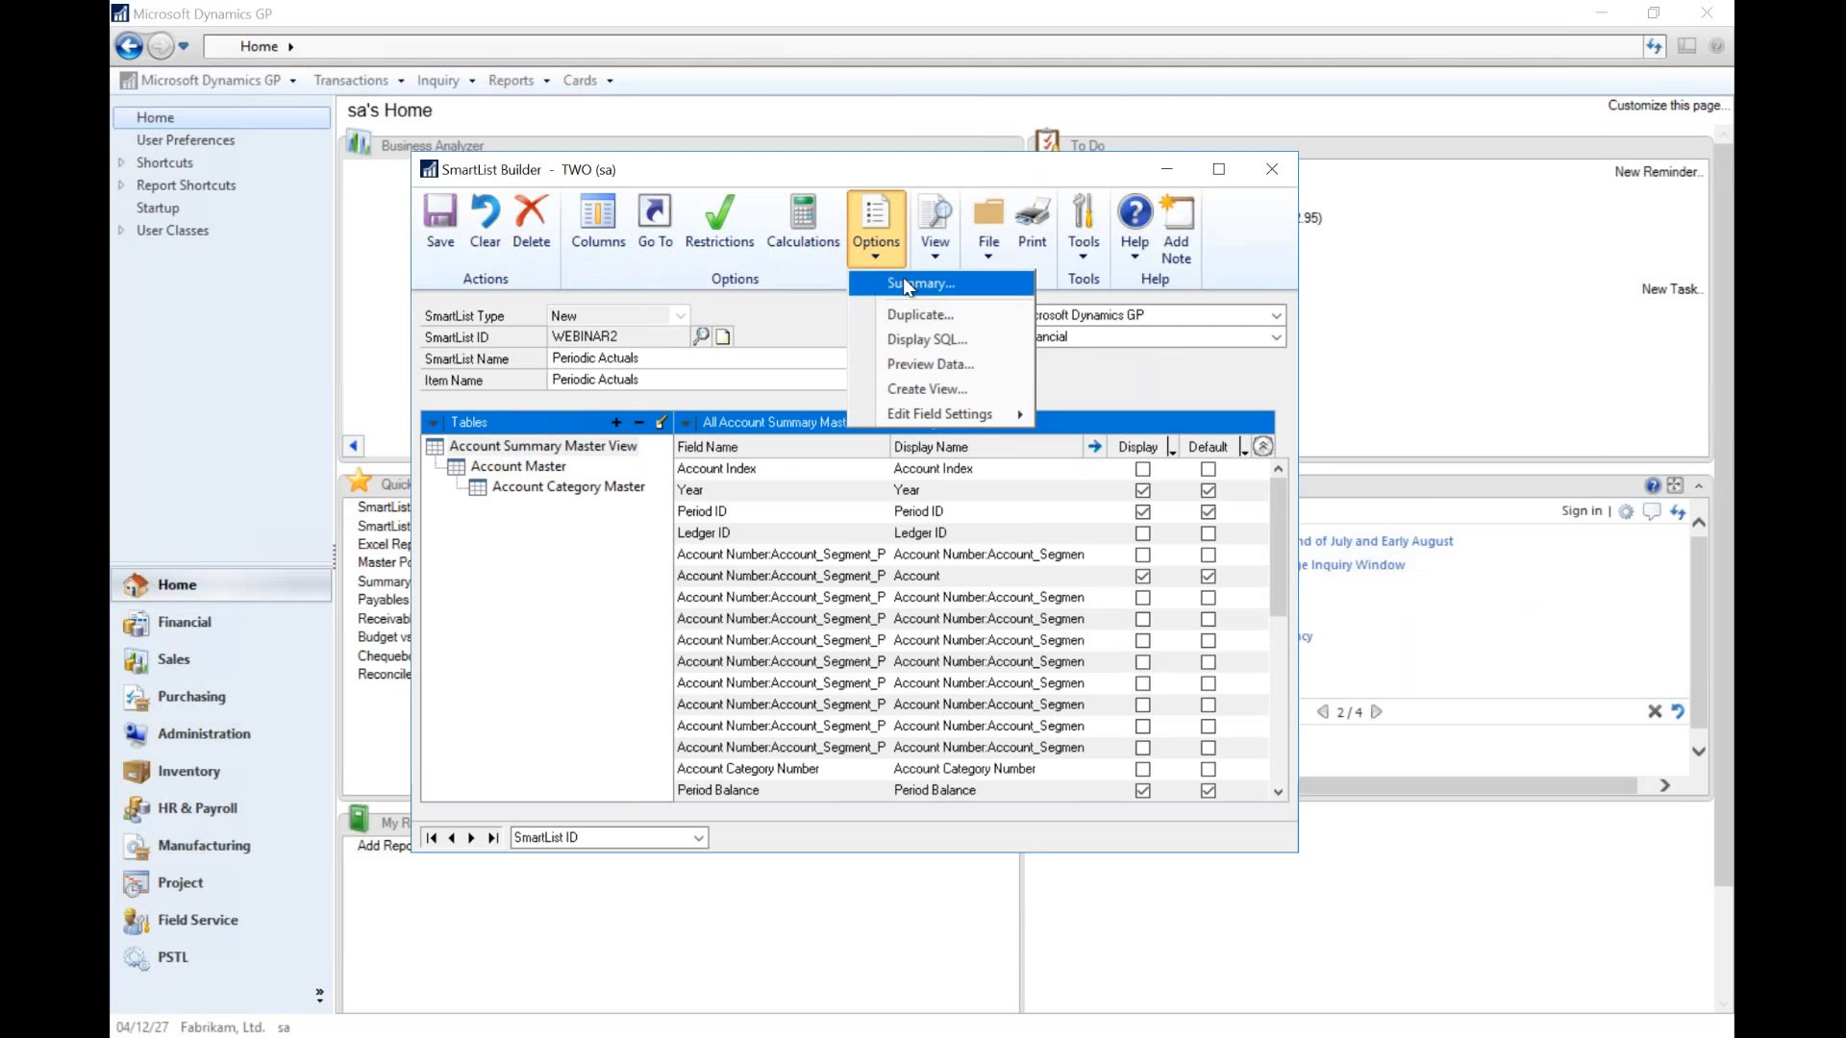
pyautogui.click(904, 281)
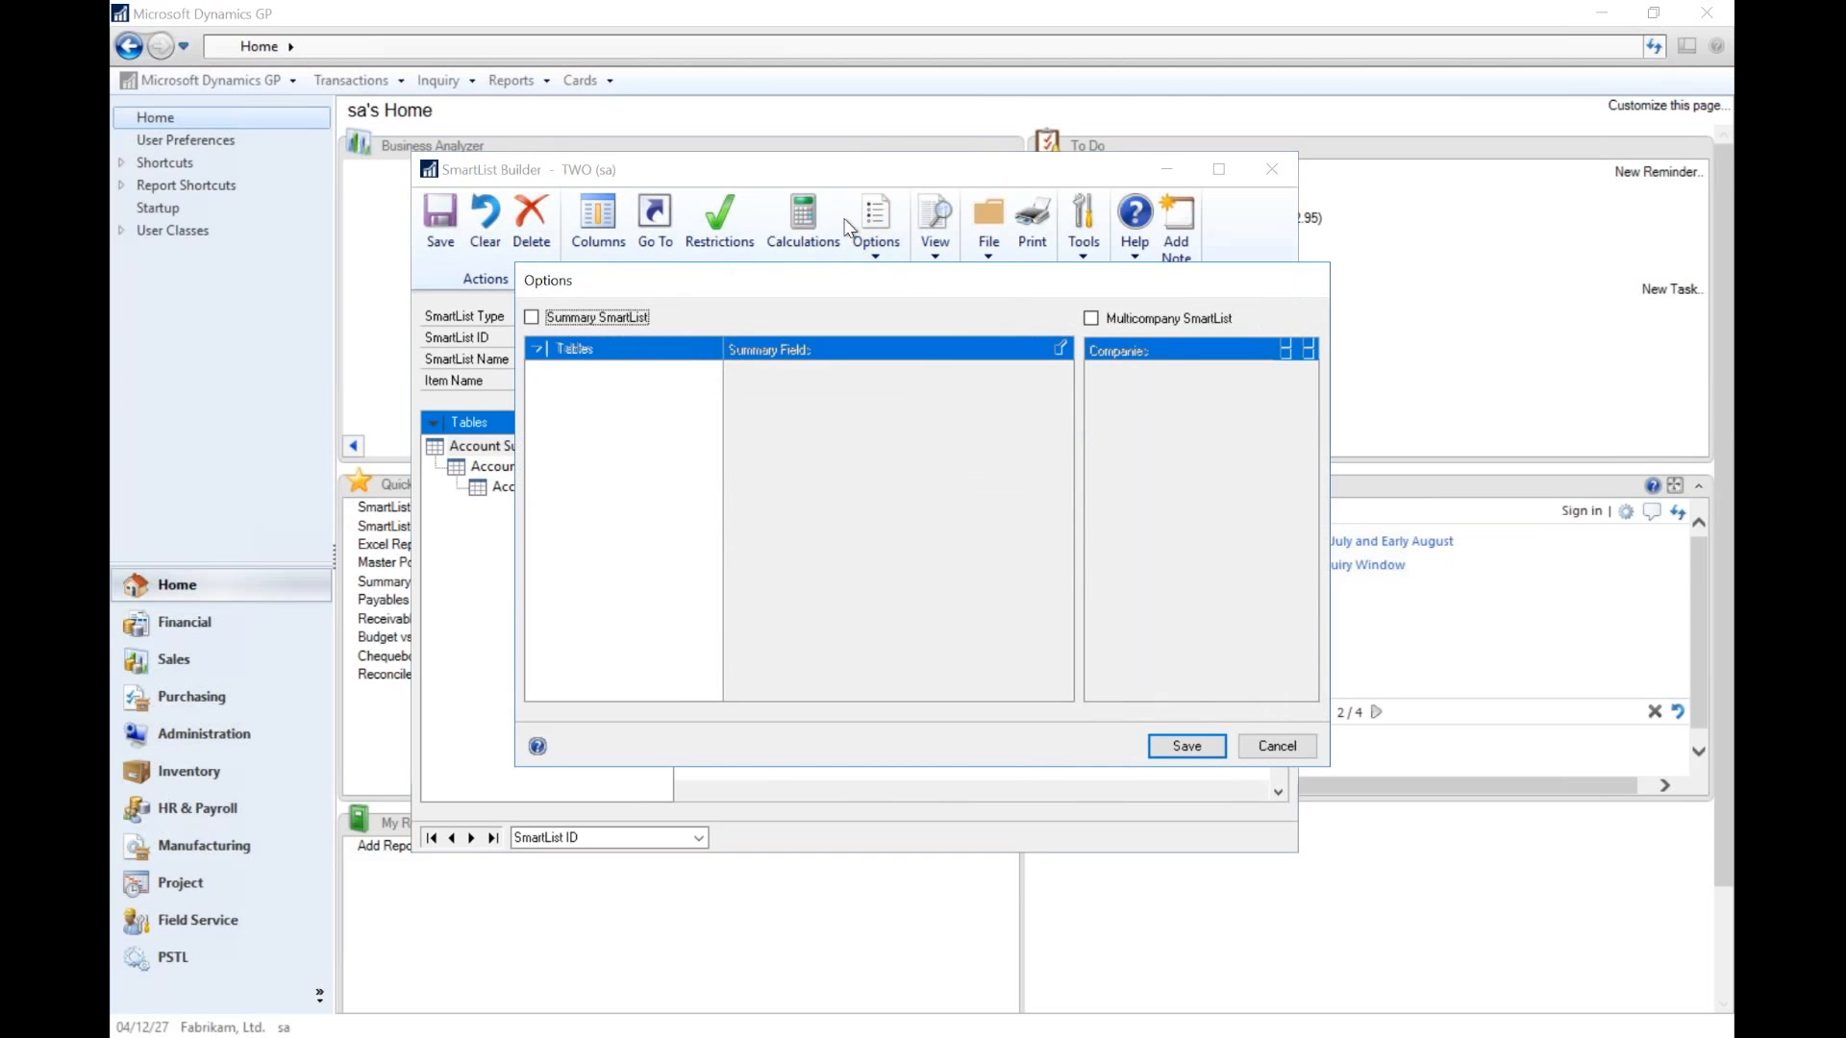
pyautogui.click(538, 319)
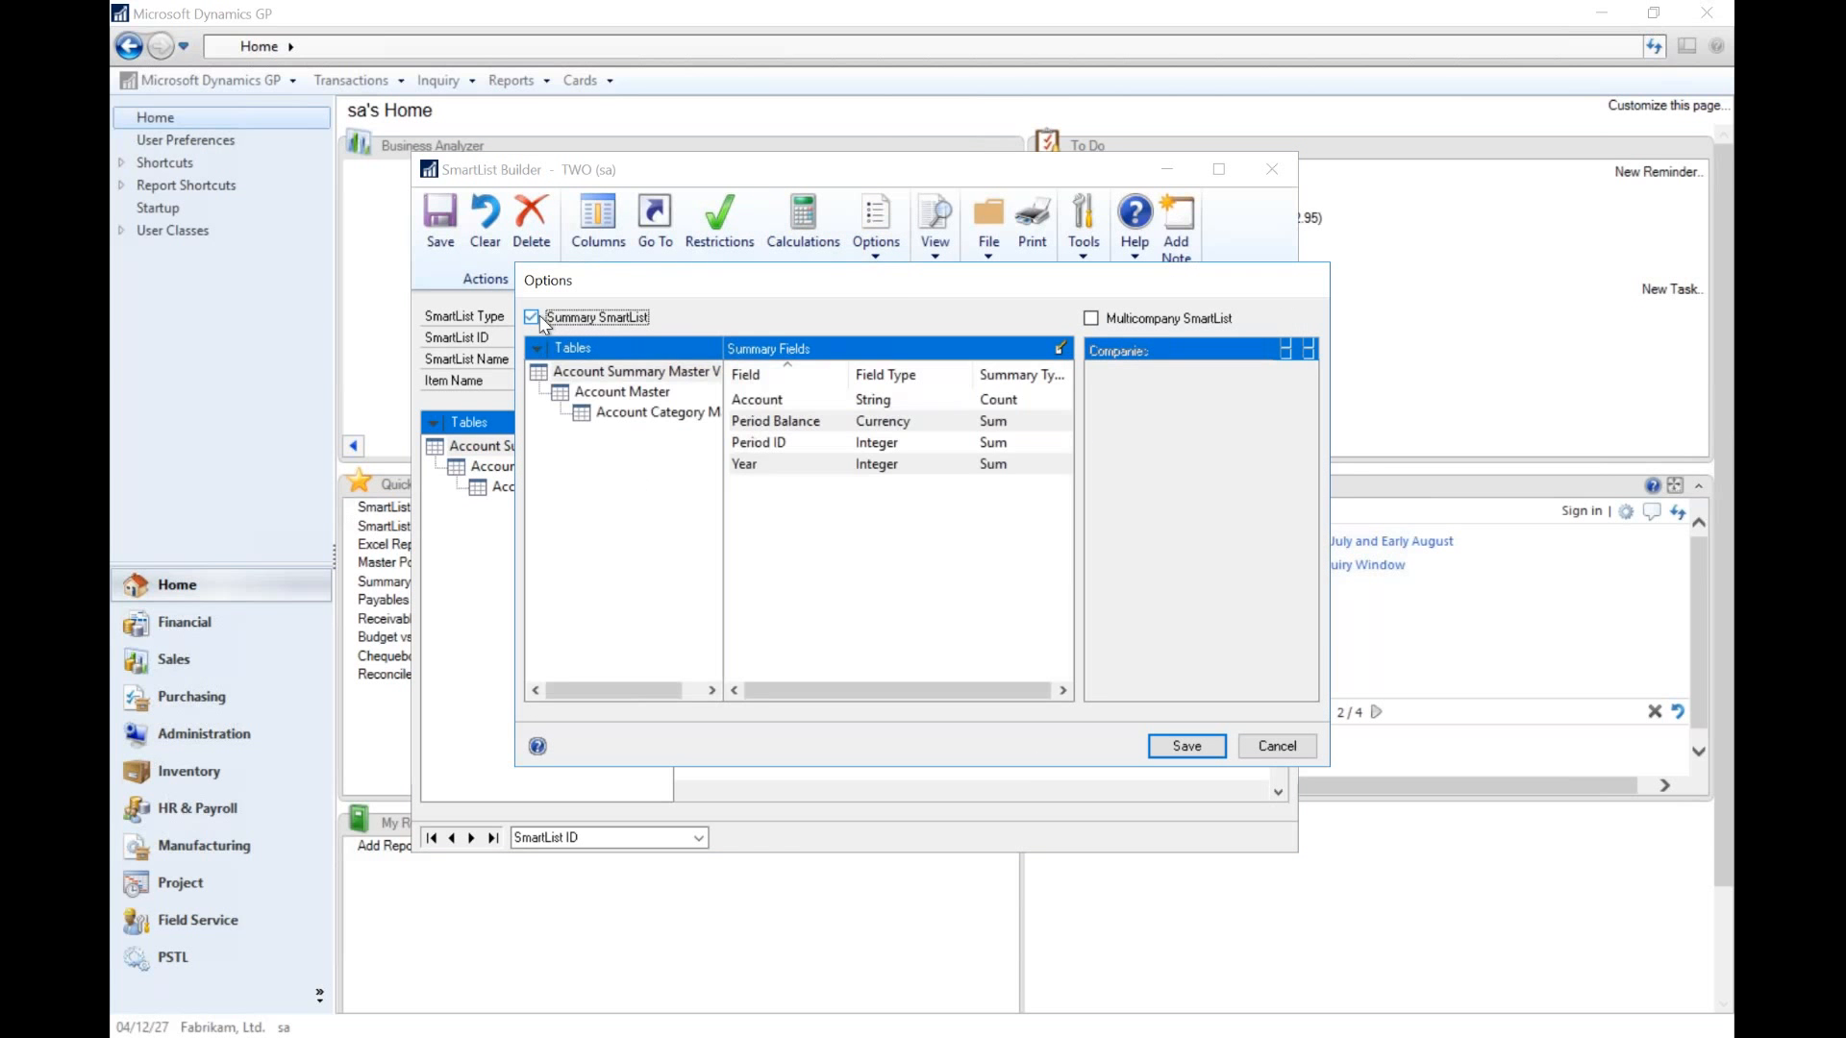
pyautogui.click(947, 400)
pyautogui.doubleClick(980, 402)
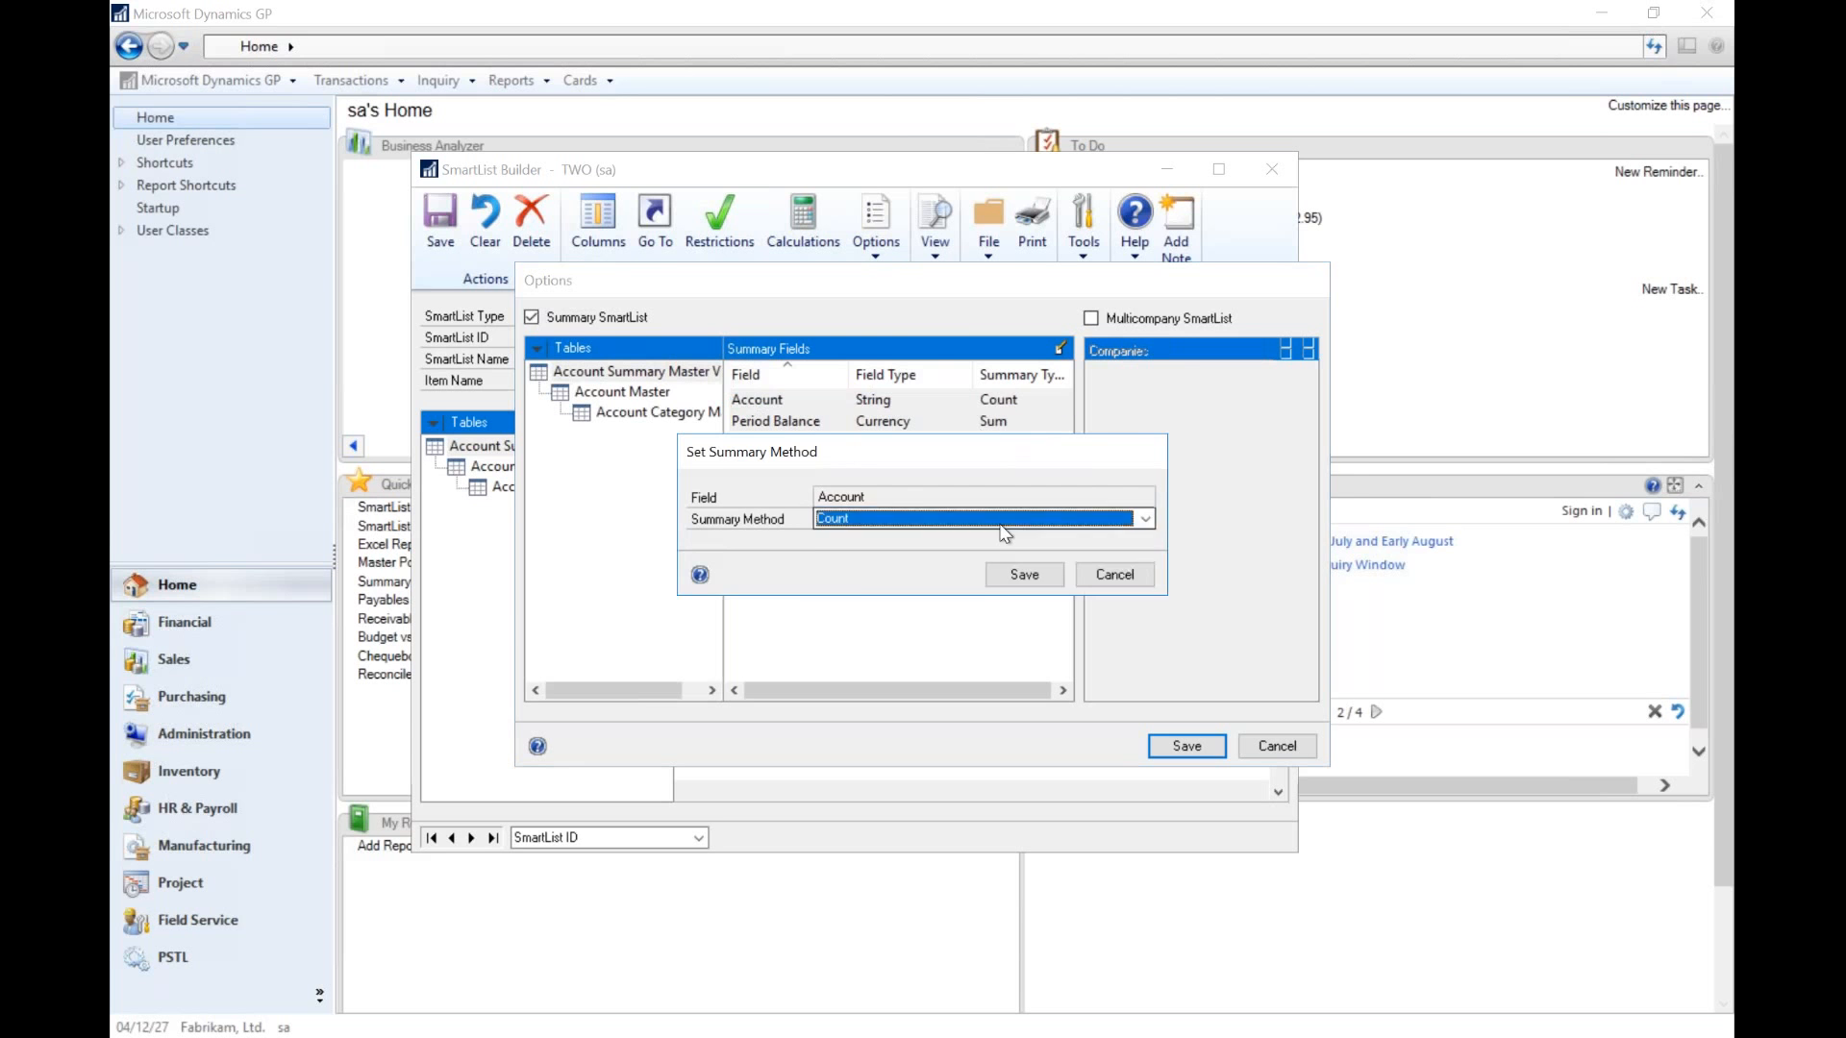
pyautogui.click(1004, 519)
pyautogui.click(846, 539)
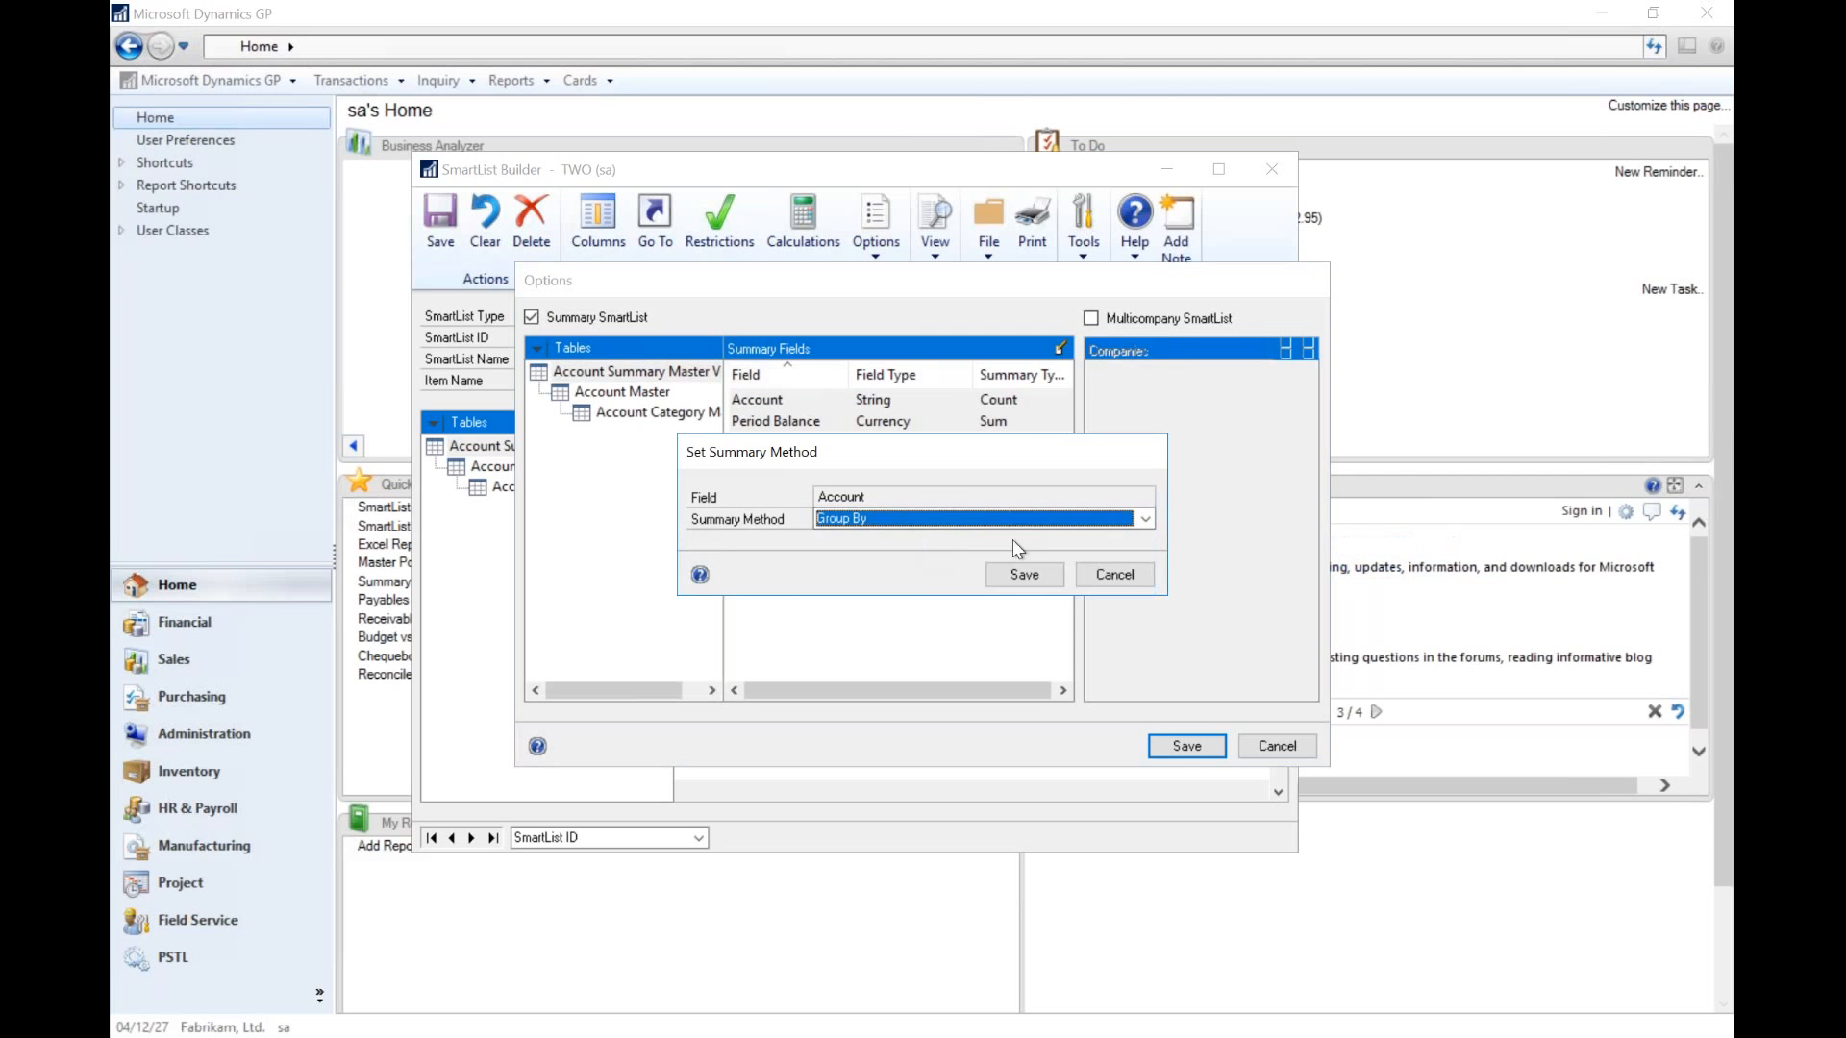
pyautogui.click(1013, 573)
# - Set the summary method of the Period ID and Year fields to Group By
pyautogui.click(913, 421)
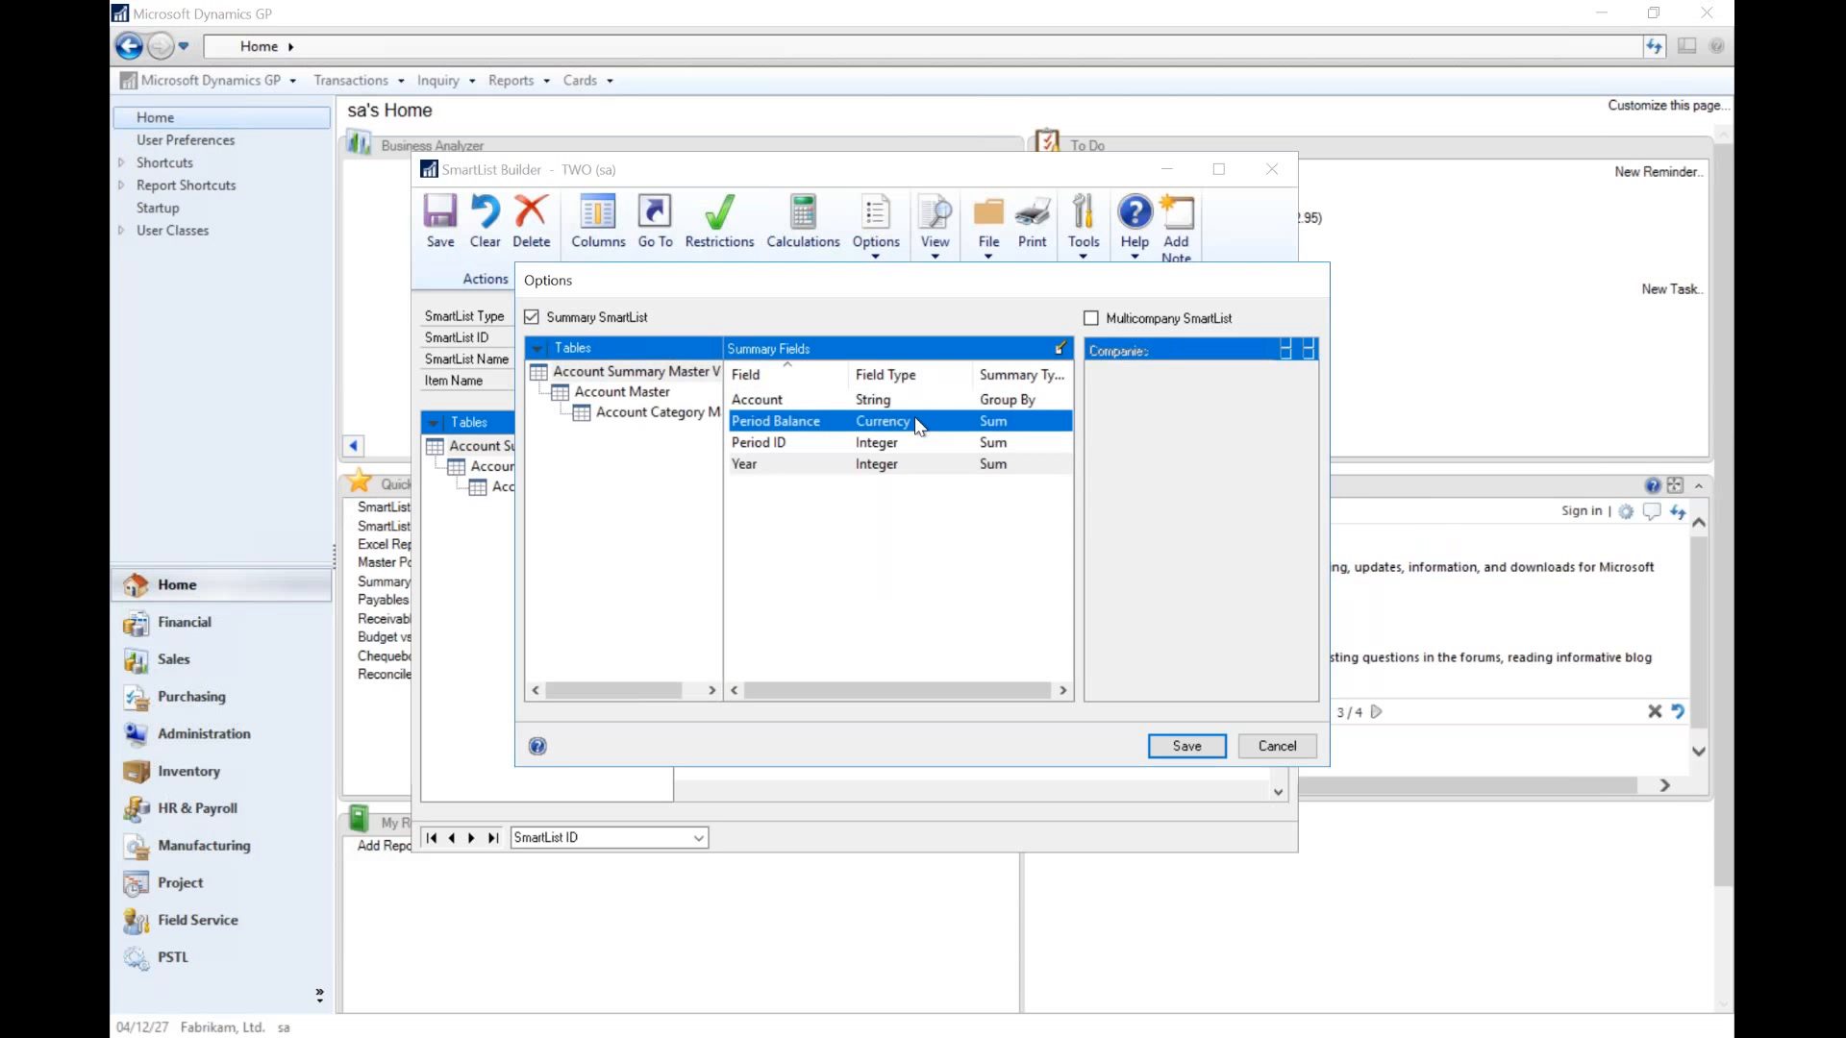
pyautogui.doubleClick(919, 440)
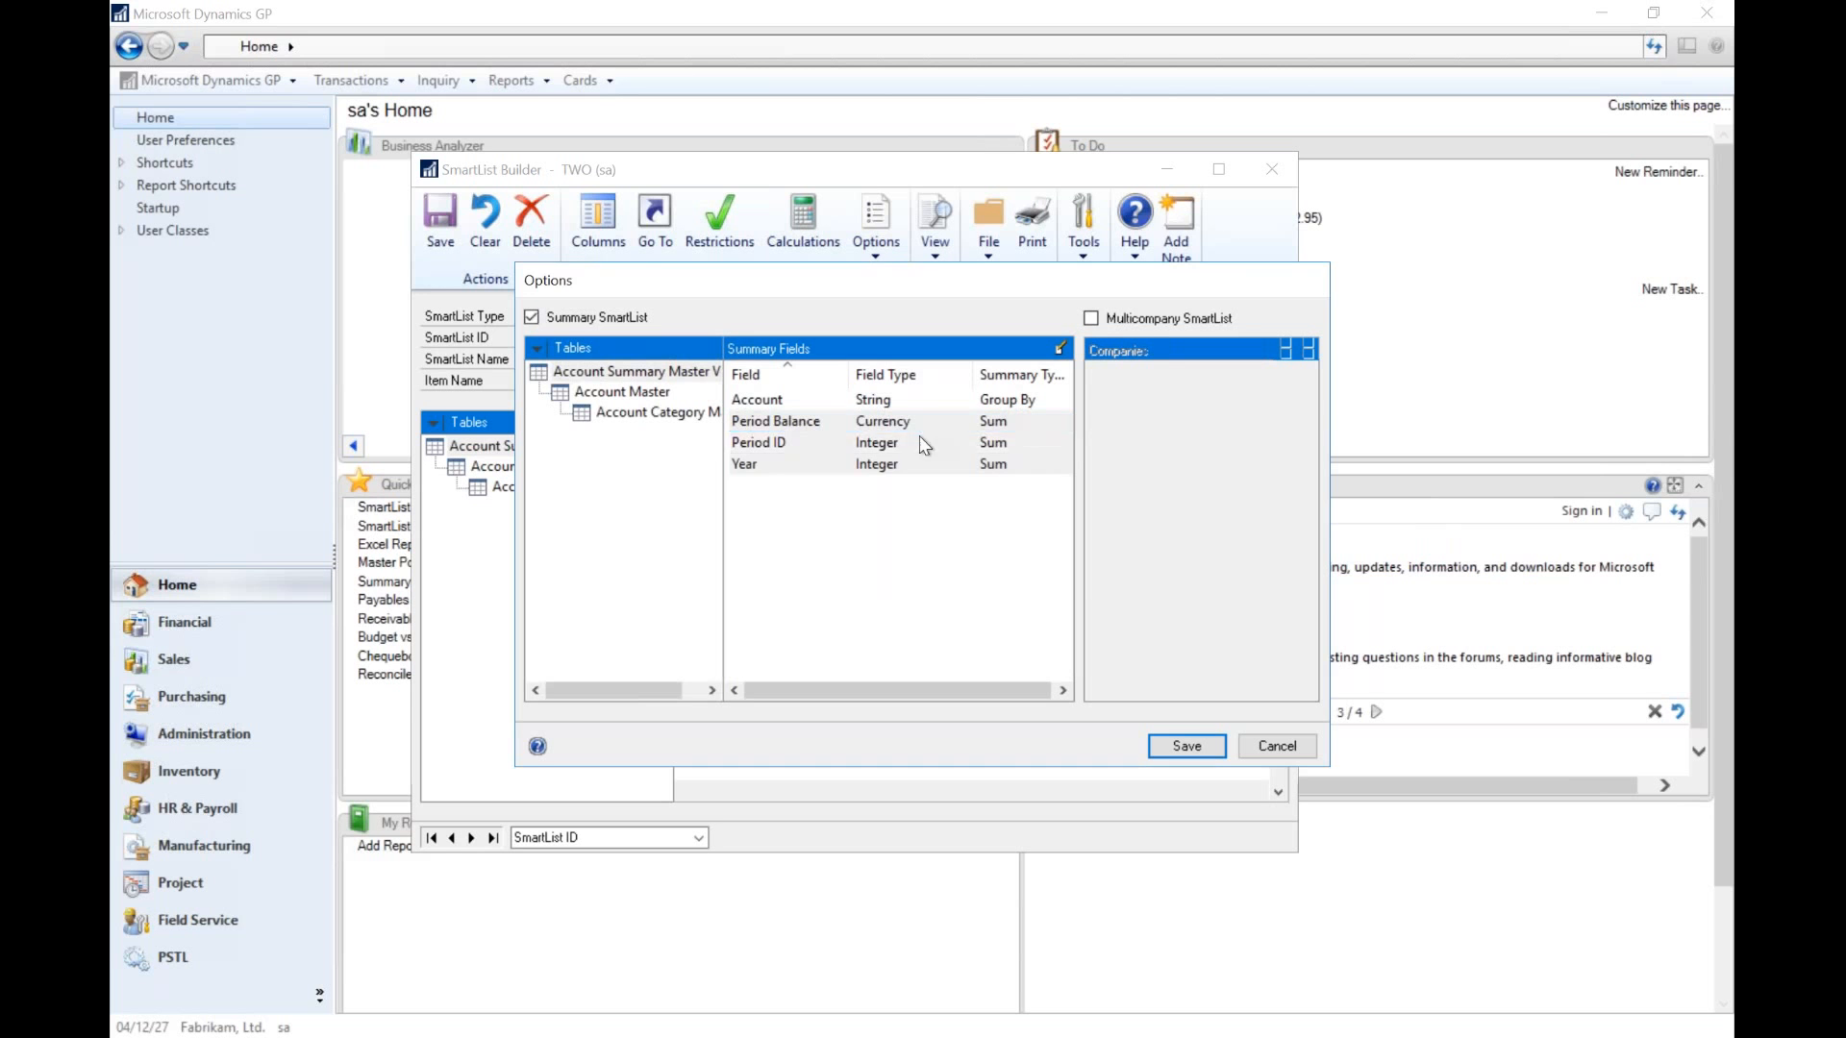
pyautogui.click(932, 522)
pyautogui.click(932, 539)
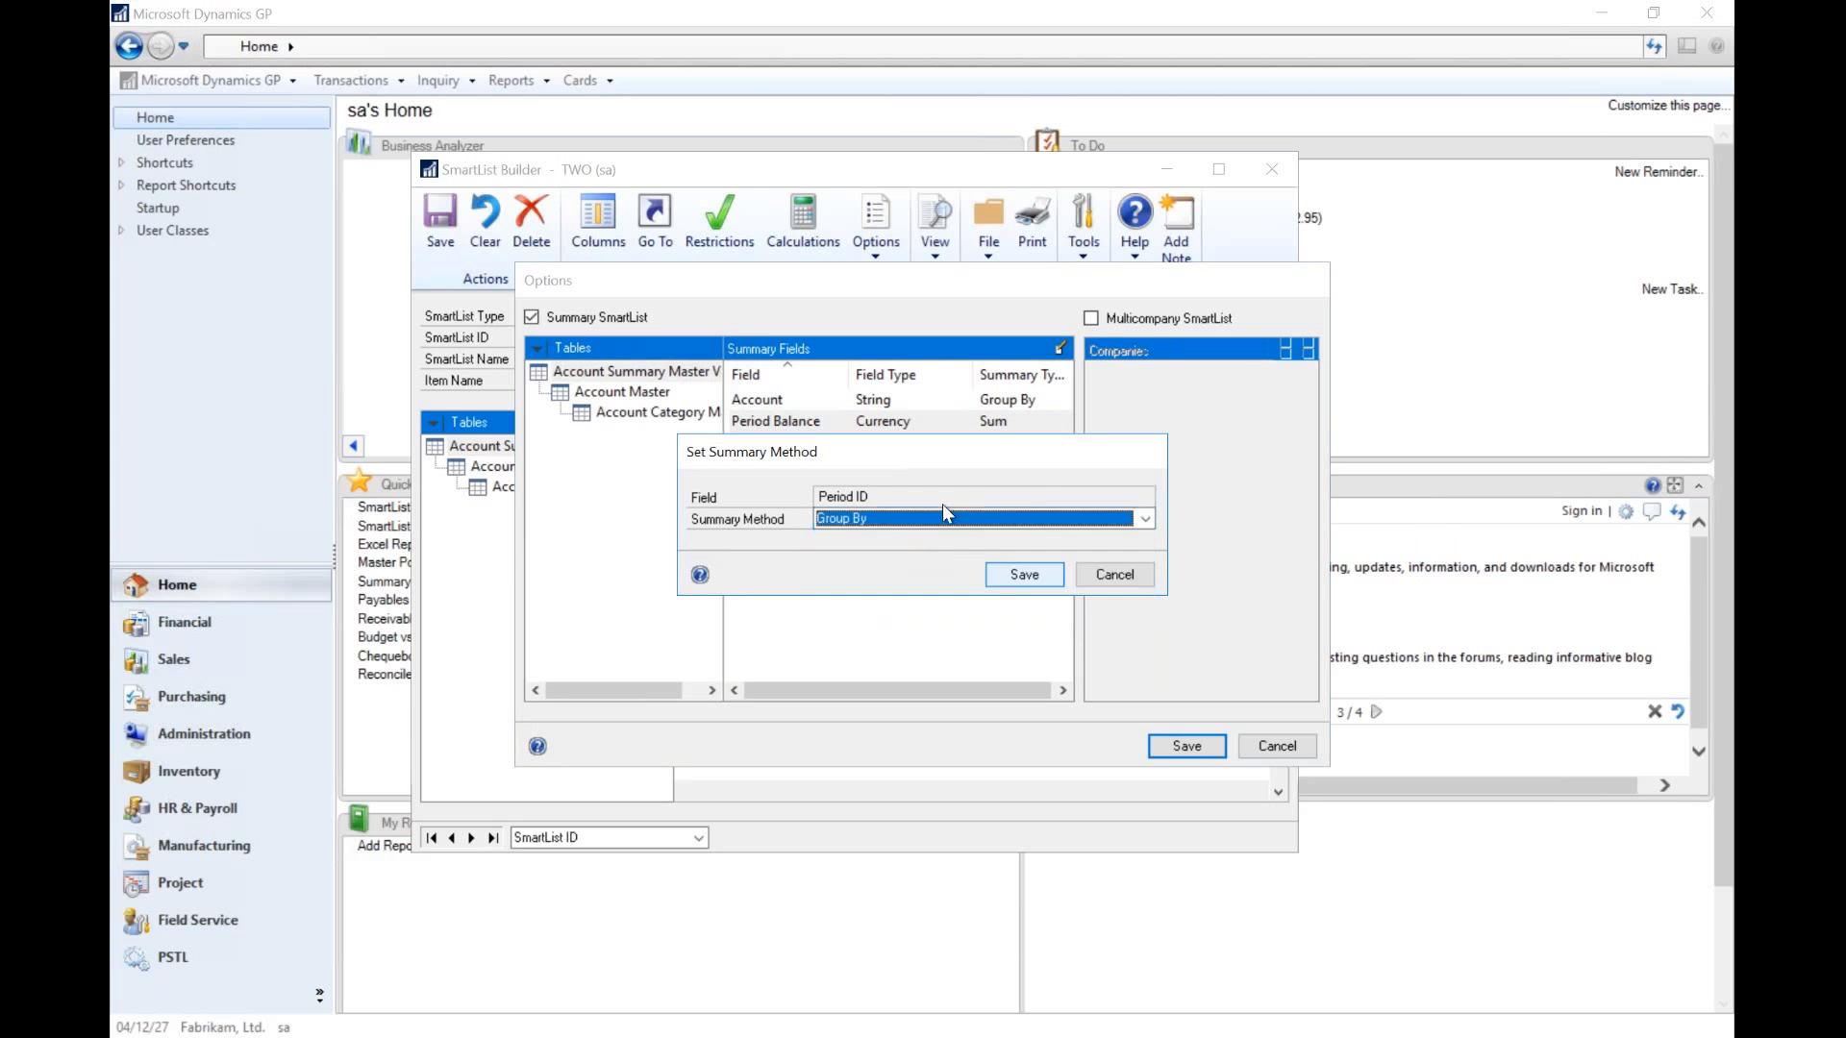
pyautogui.click(1015, 570)
pyautogui.doubleClick(913, 464)
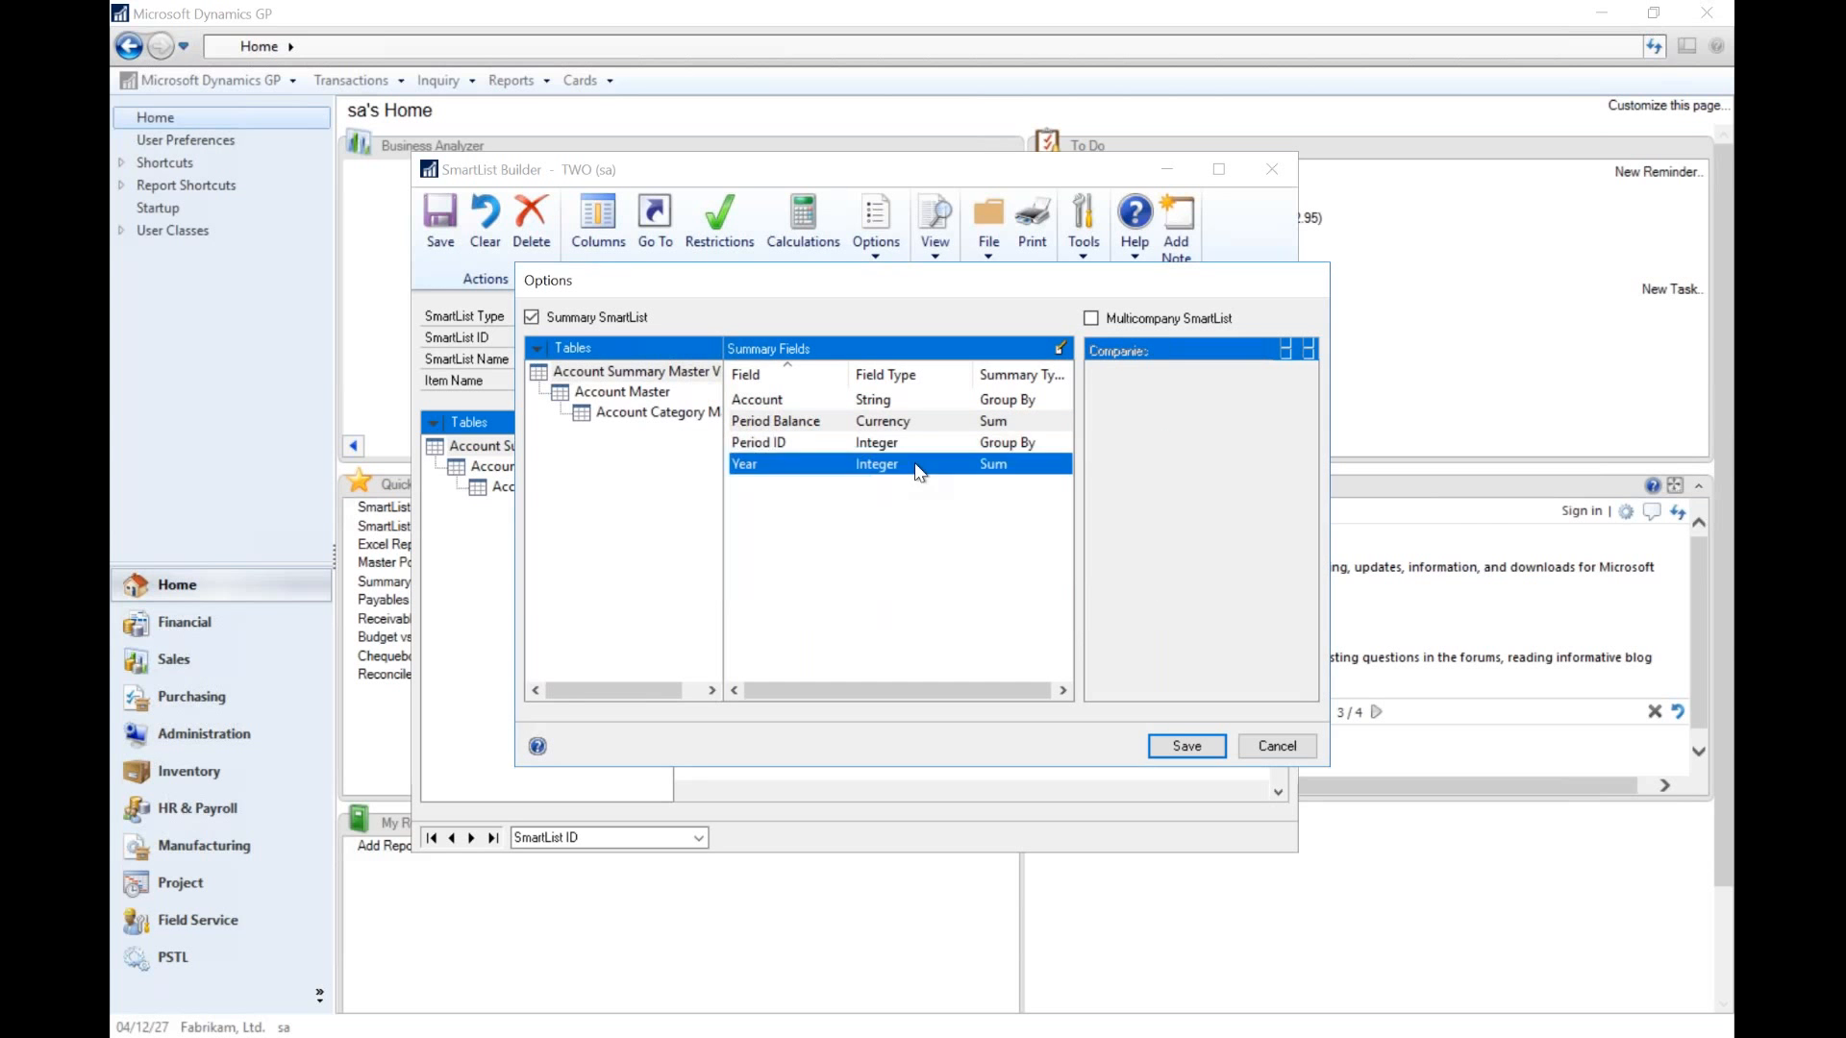
pyautogui.click(926, 519)
pyautogui.click(925, 539)
pyautogui.click(1017, 571)
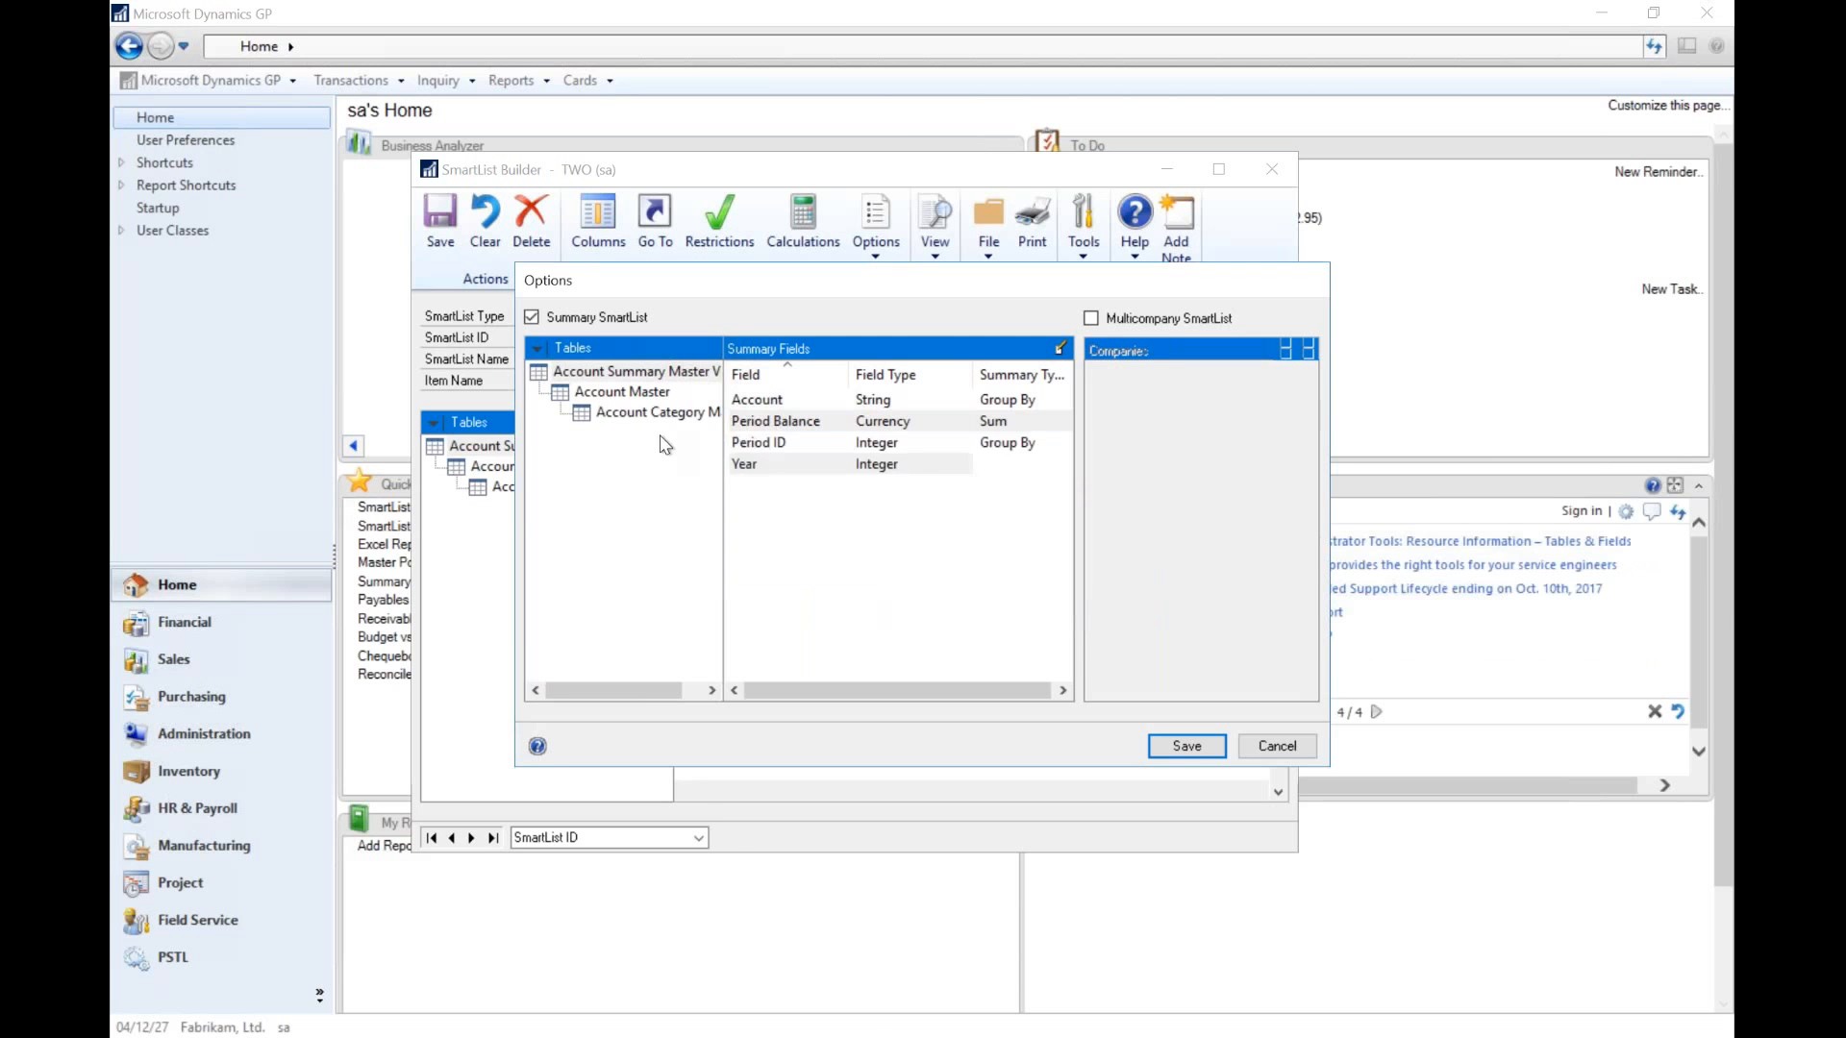
# - Set the summary method of the Account Category Master's Category field to Group By, then save the options and the SmartList
pyautogui.click(656, 412)
pyautogui.doubleClick(923, 400)
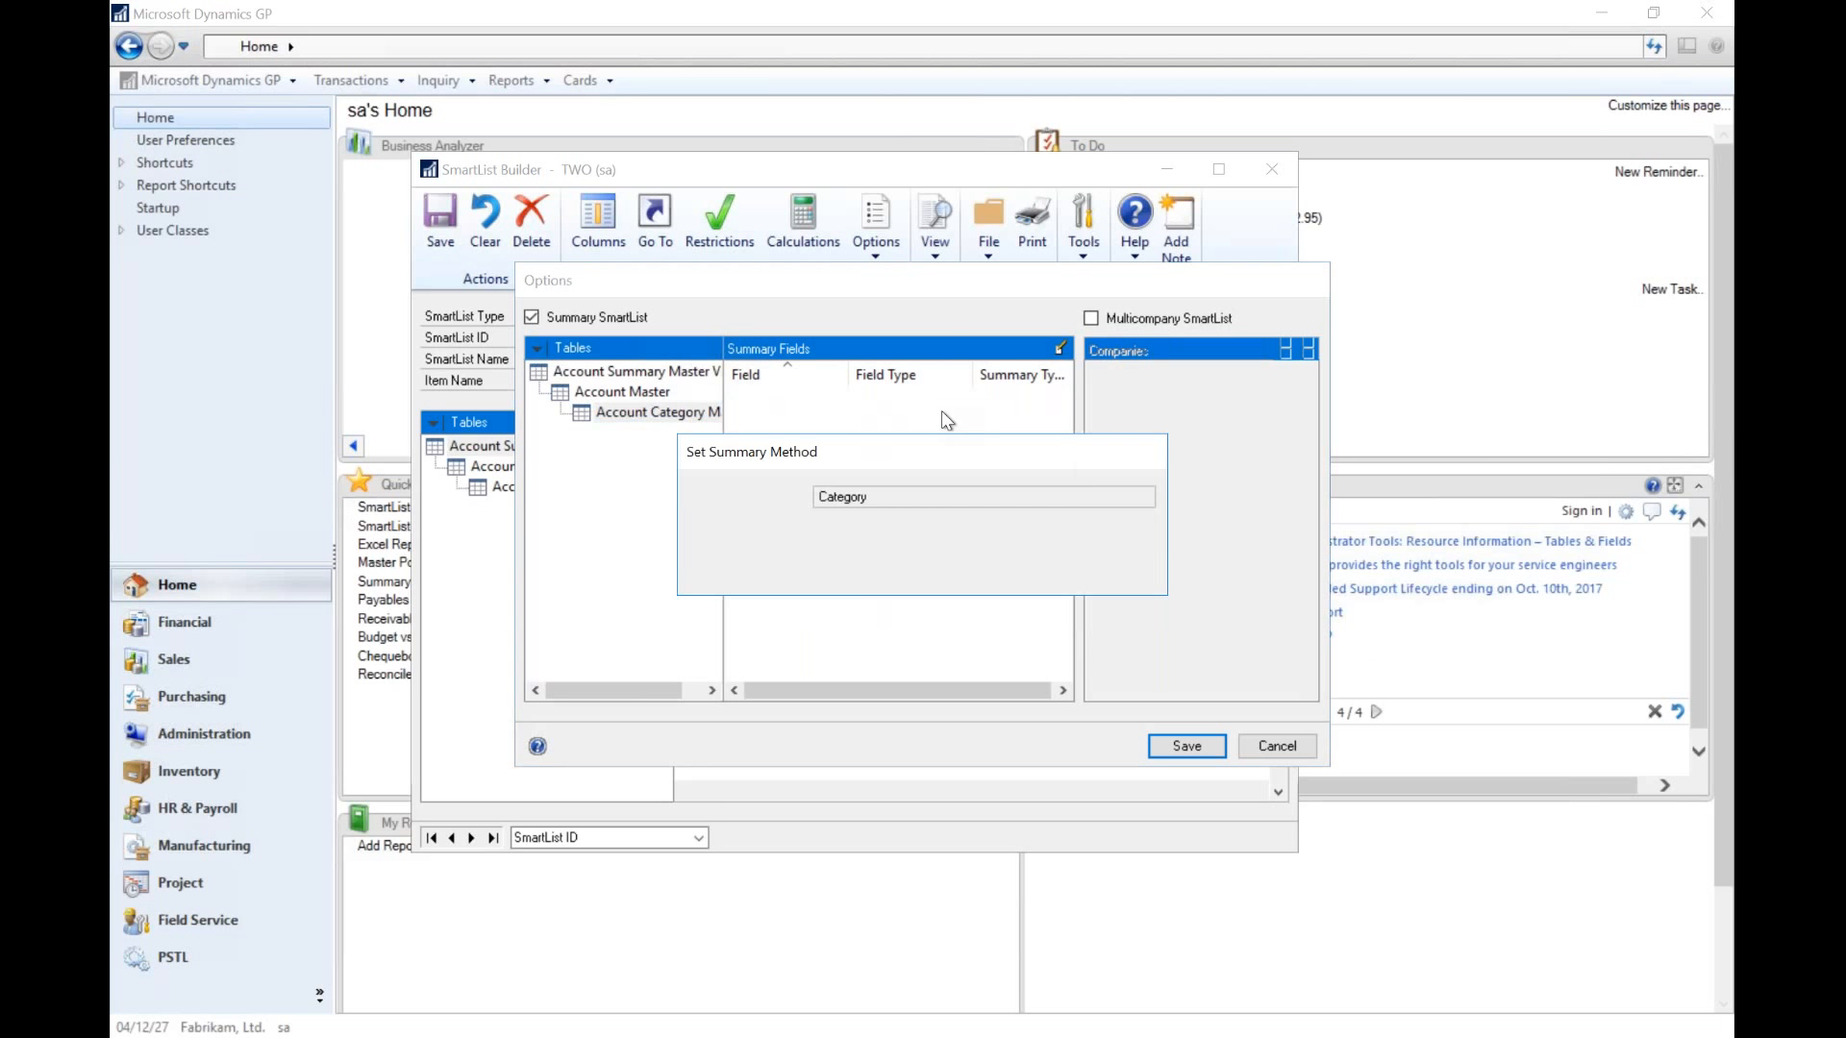
pyautogui.click(937, 519)
pyautogui.click(978, 542)
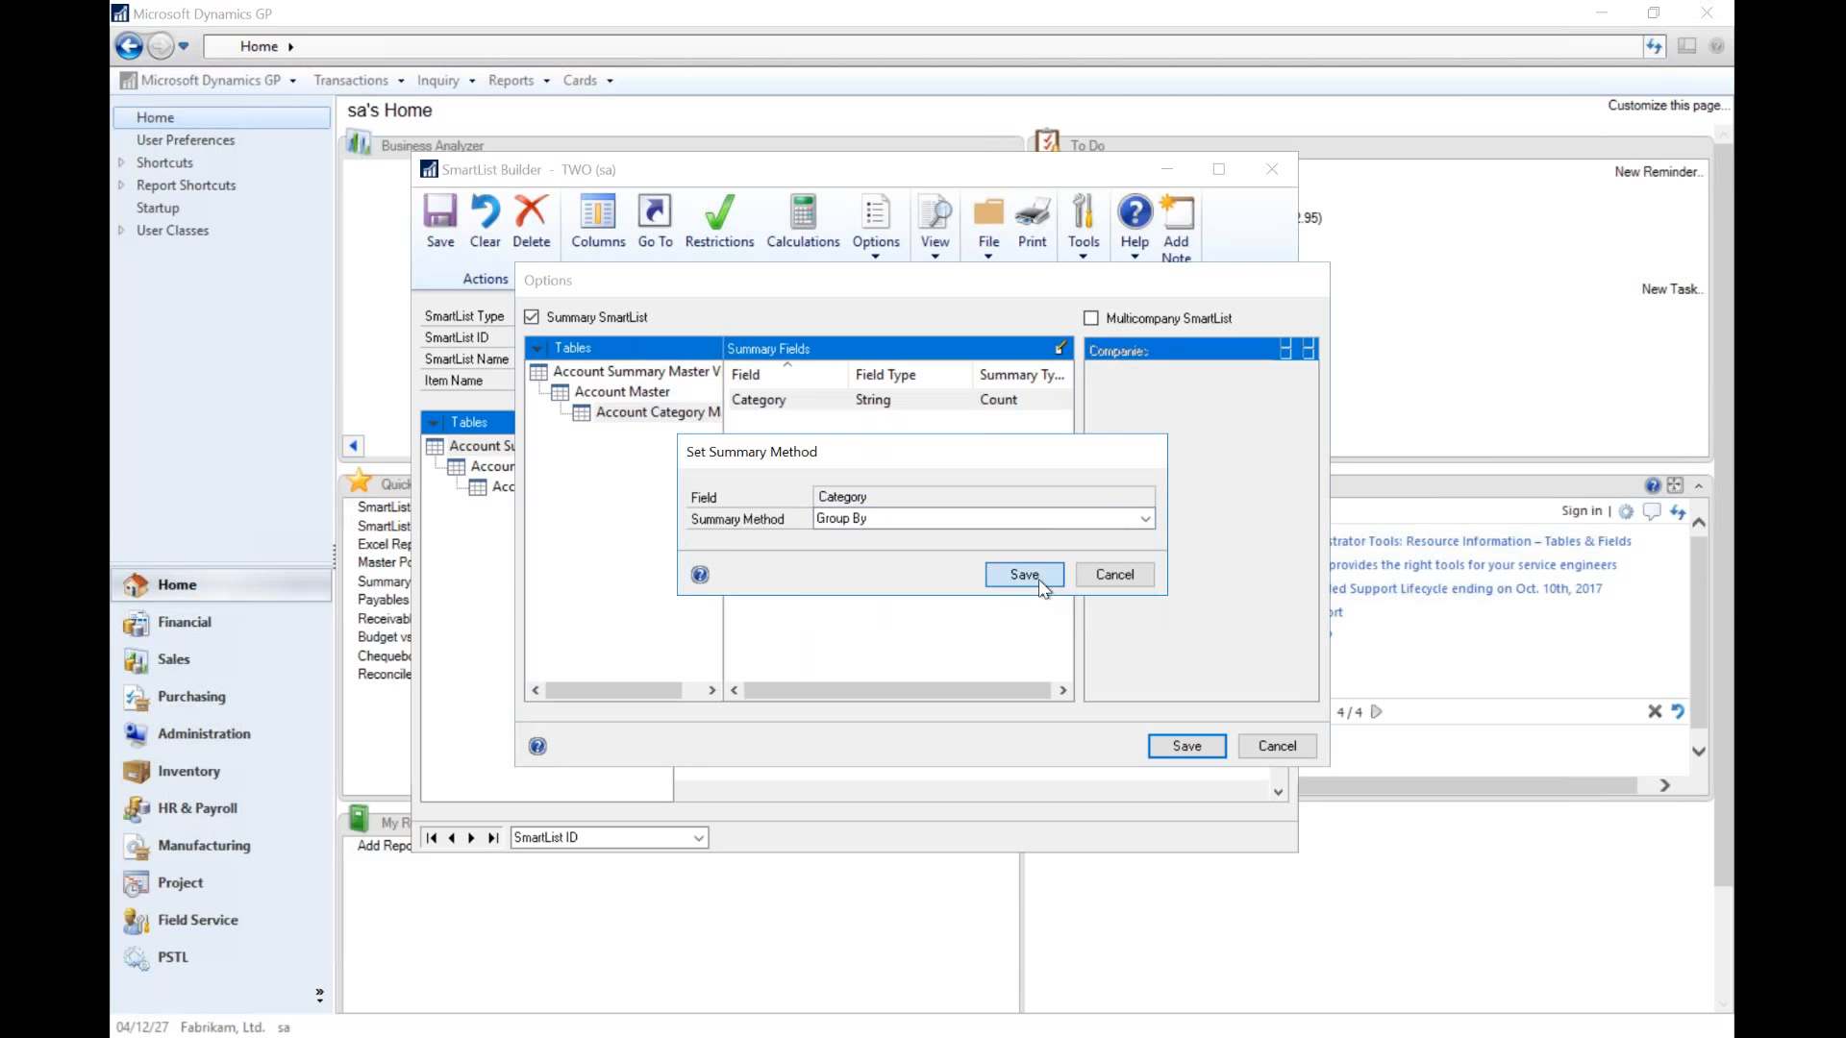
pyautogui.click(1038, 578)
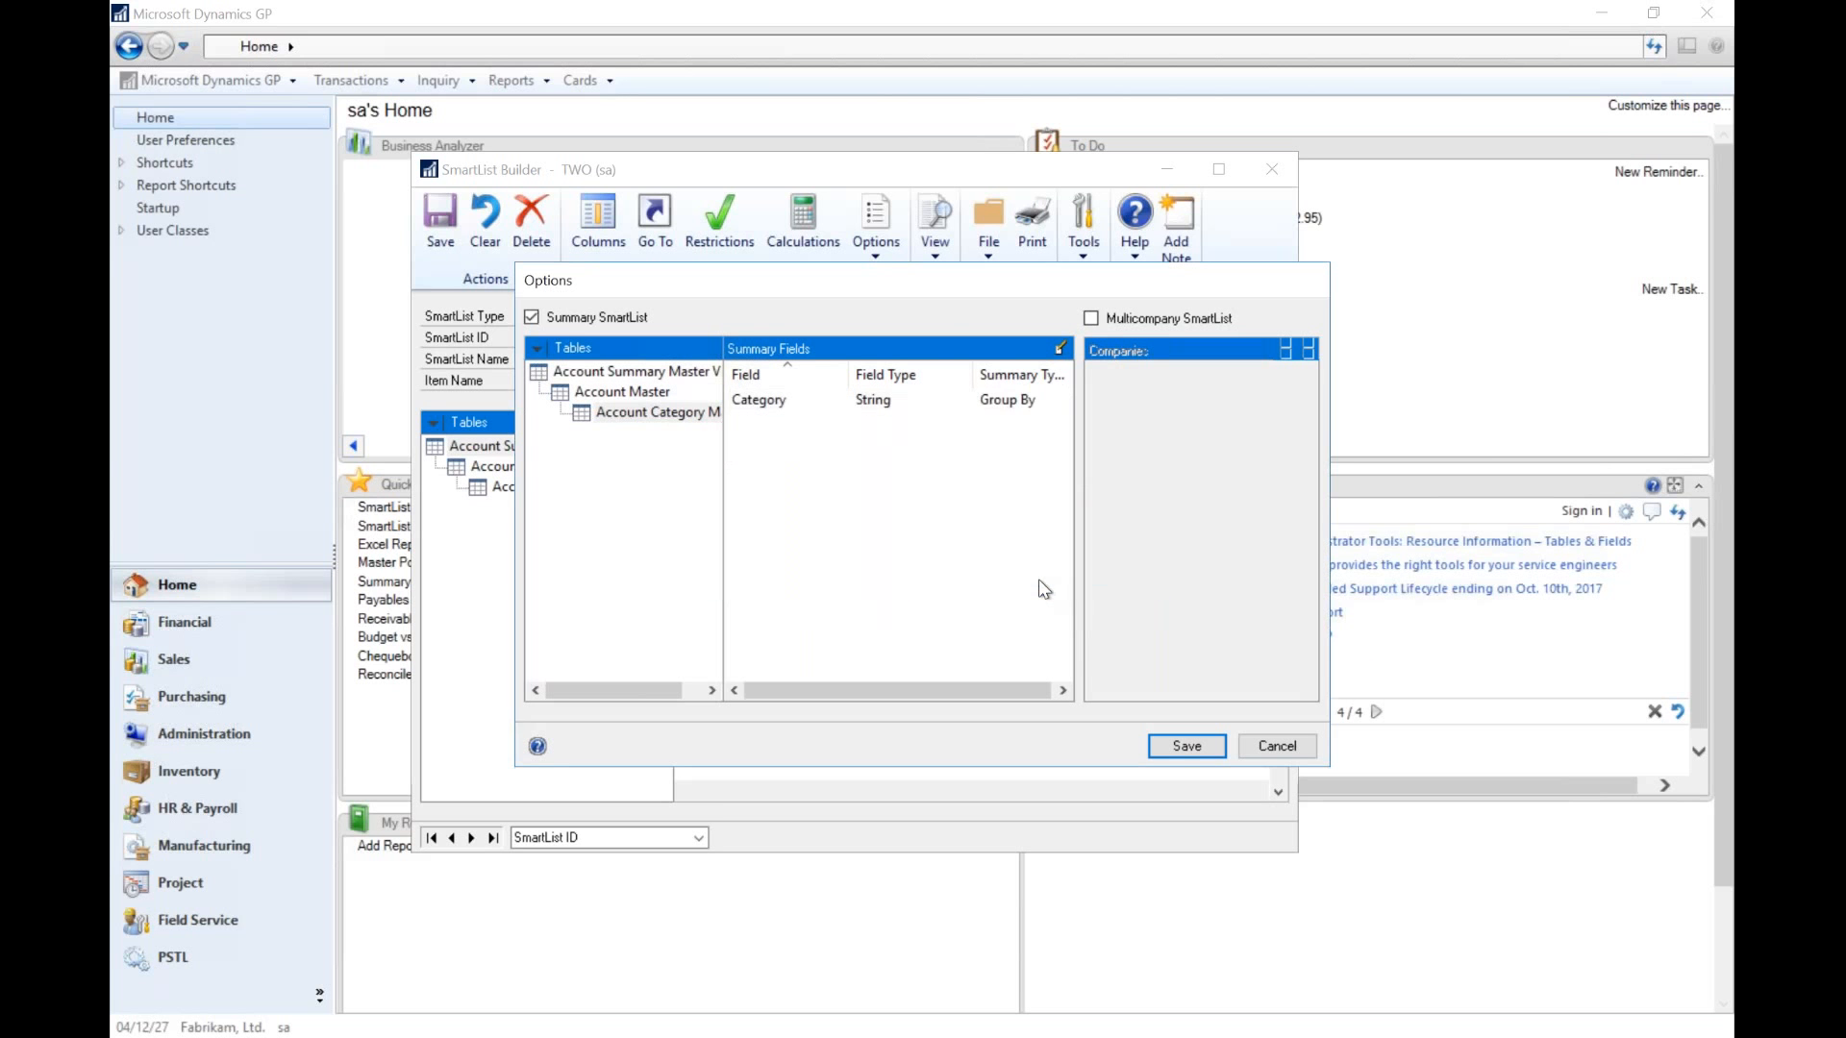
pyautogui.click(1184, 746)
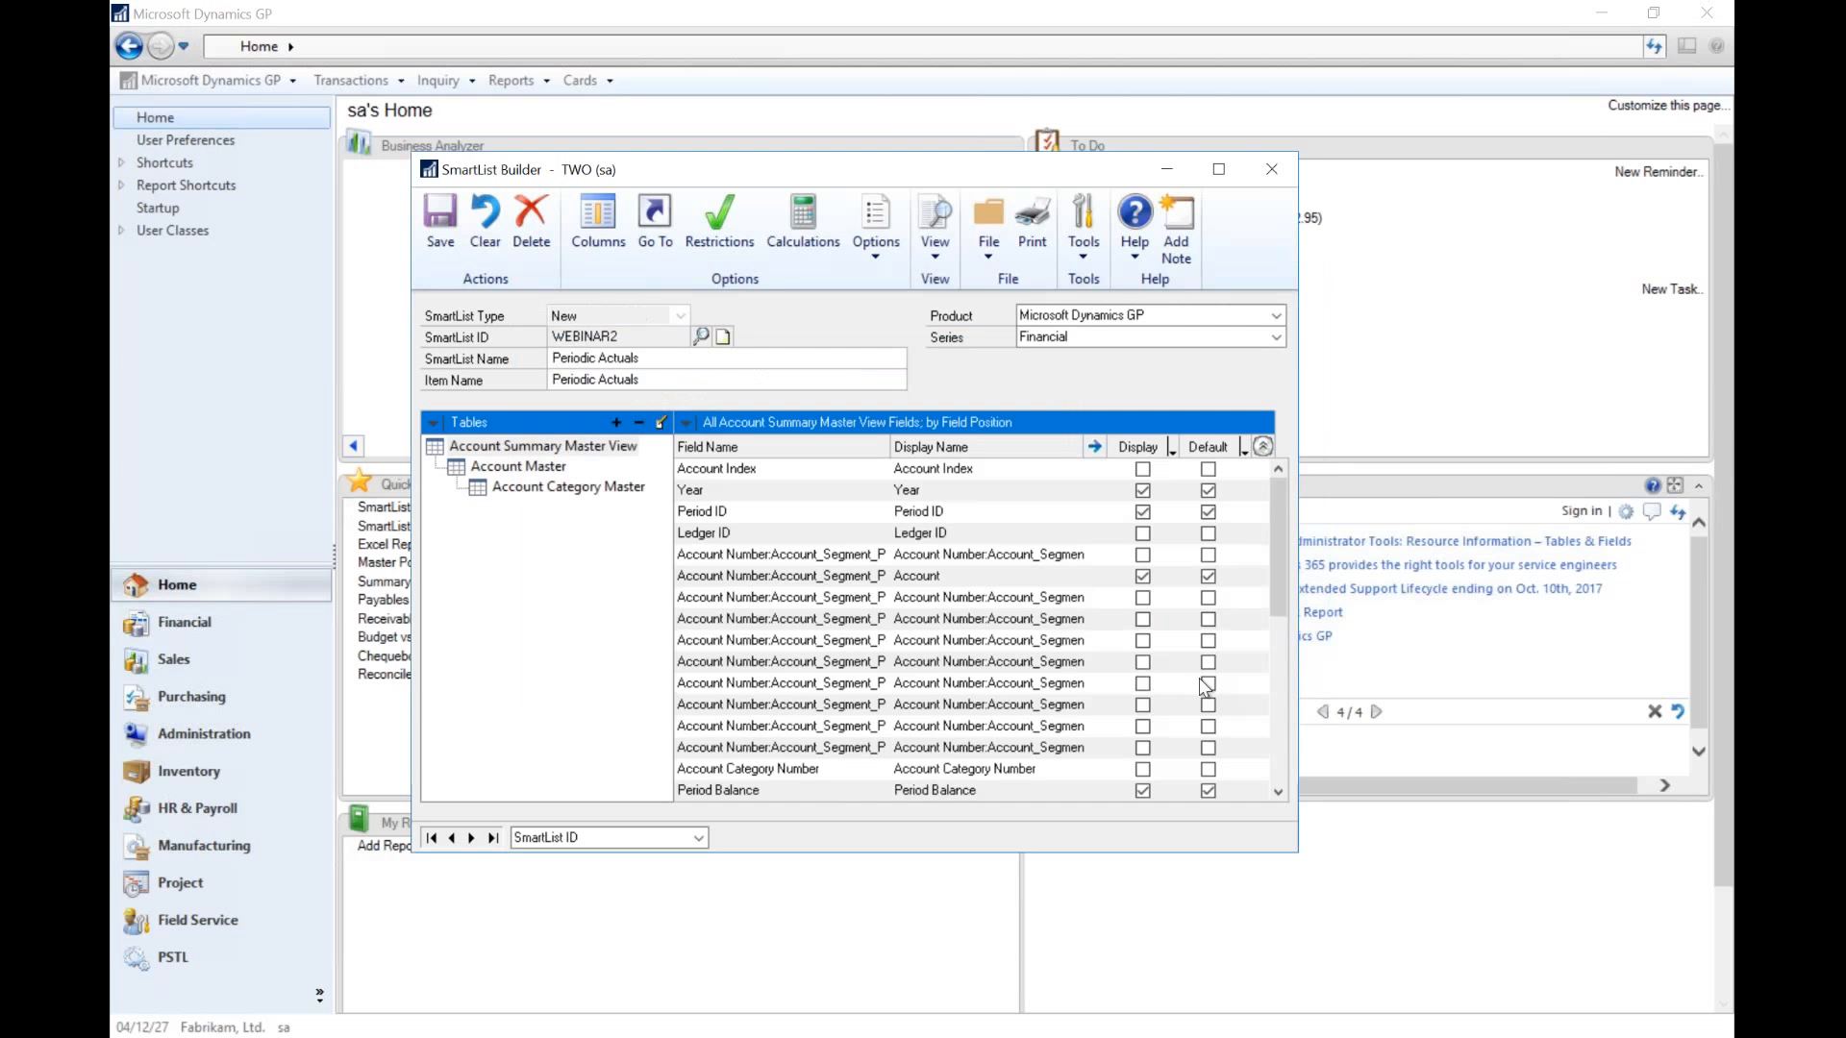
pyautogui.click(440, 223)
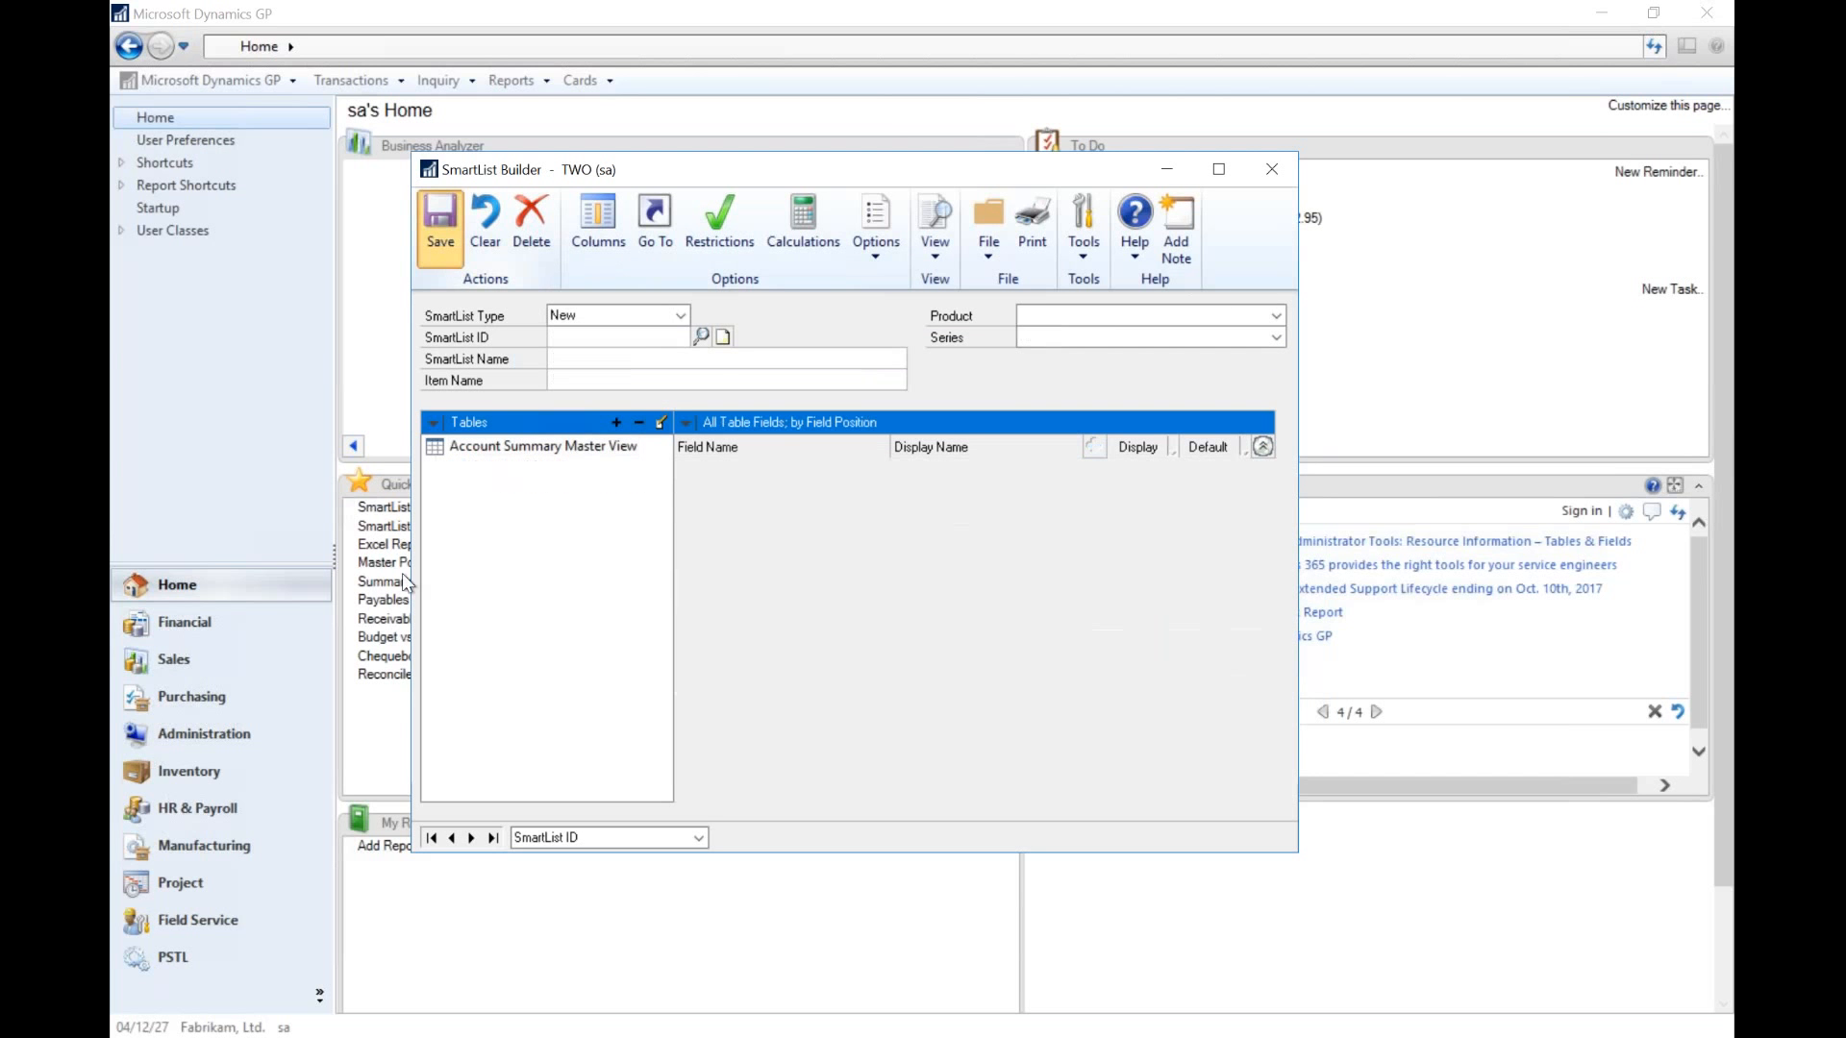
# - Run the Periodic Actuals list under Financial in SmartList to check its rows, and close SmartList
pyautogui.click(381, 503)
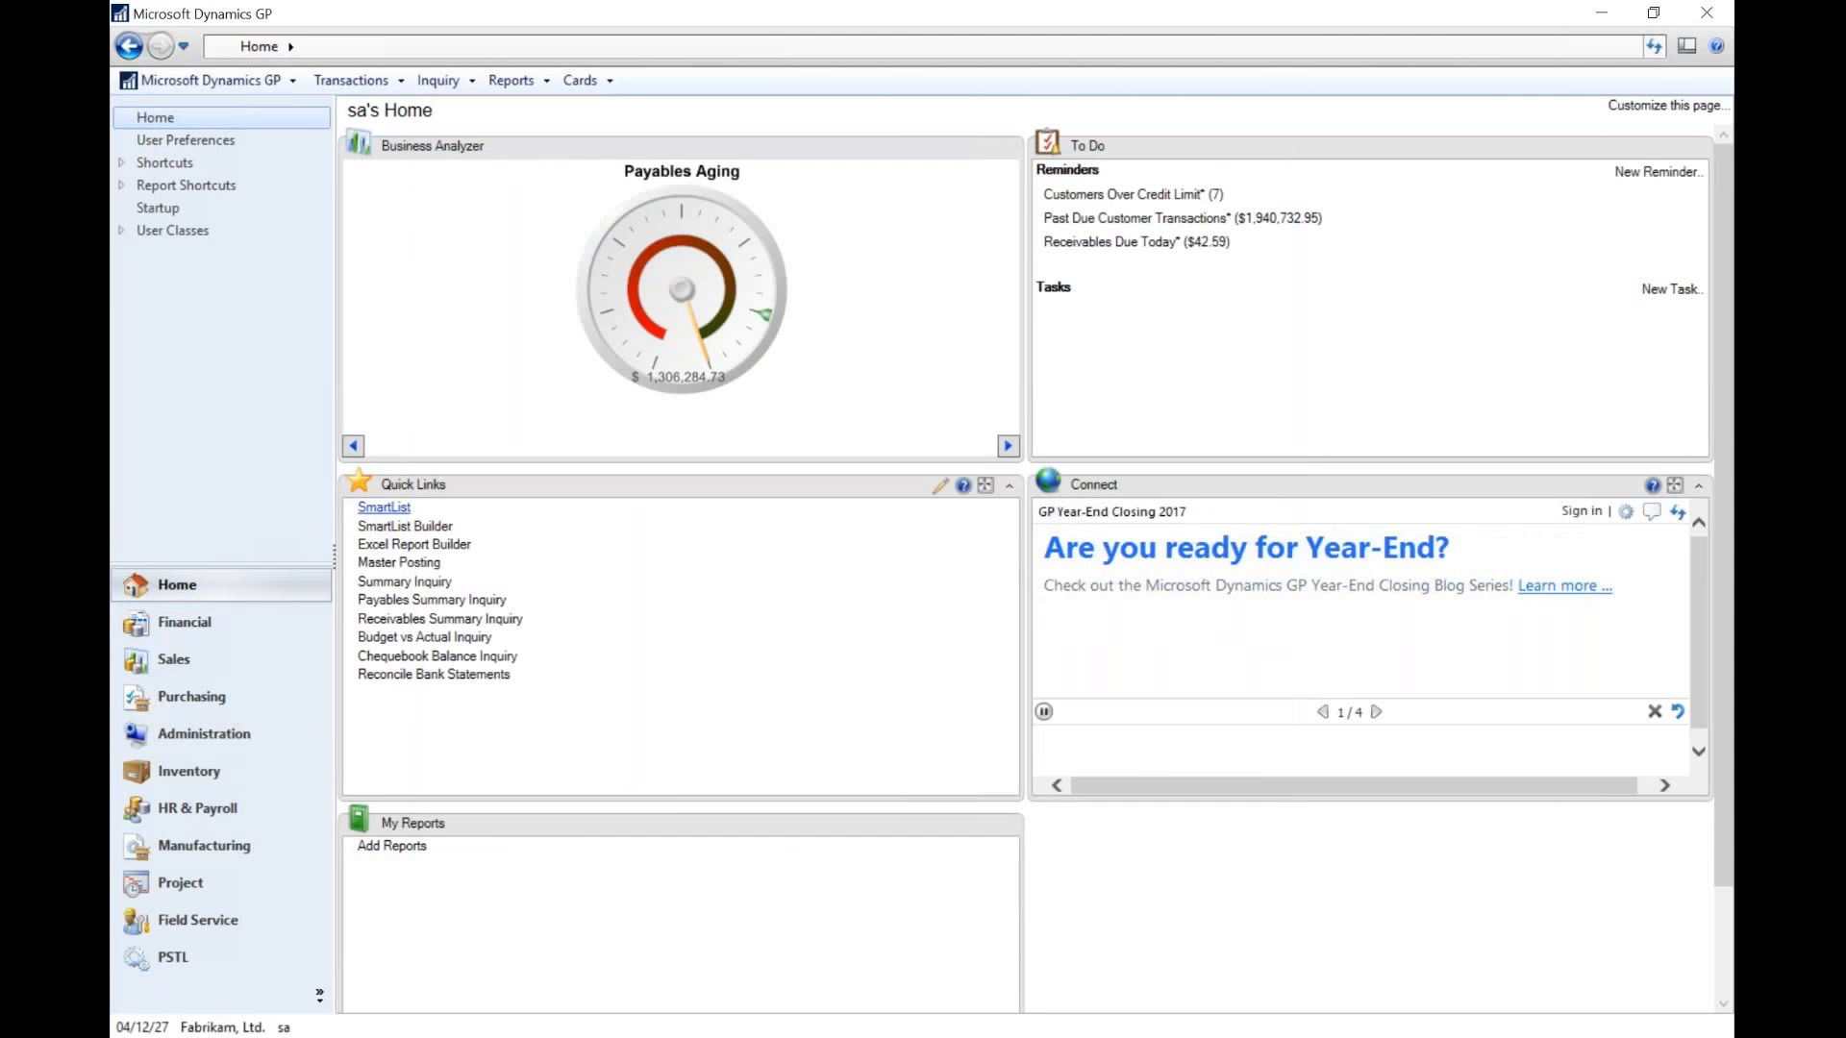
pyautogui.click(873, 596)
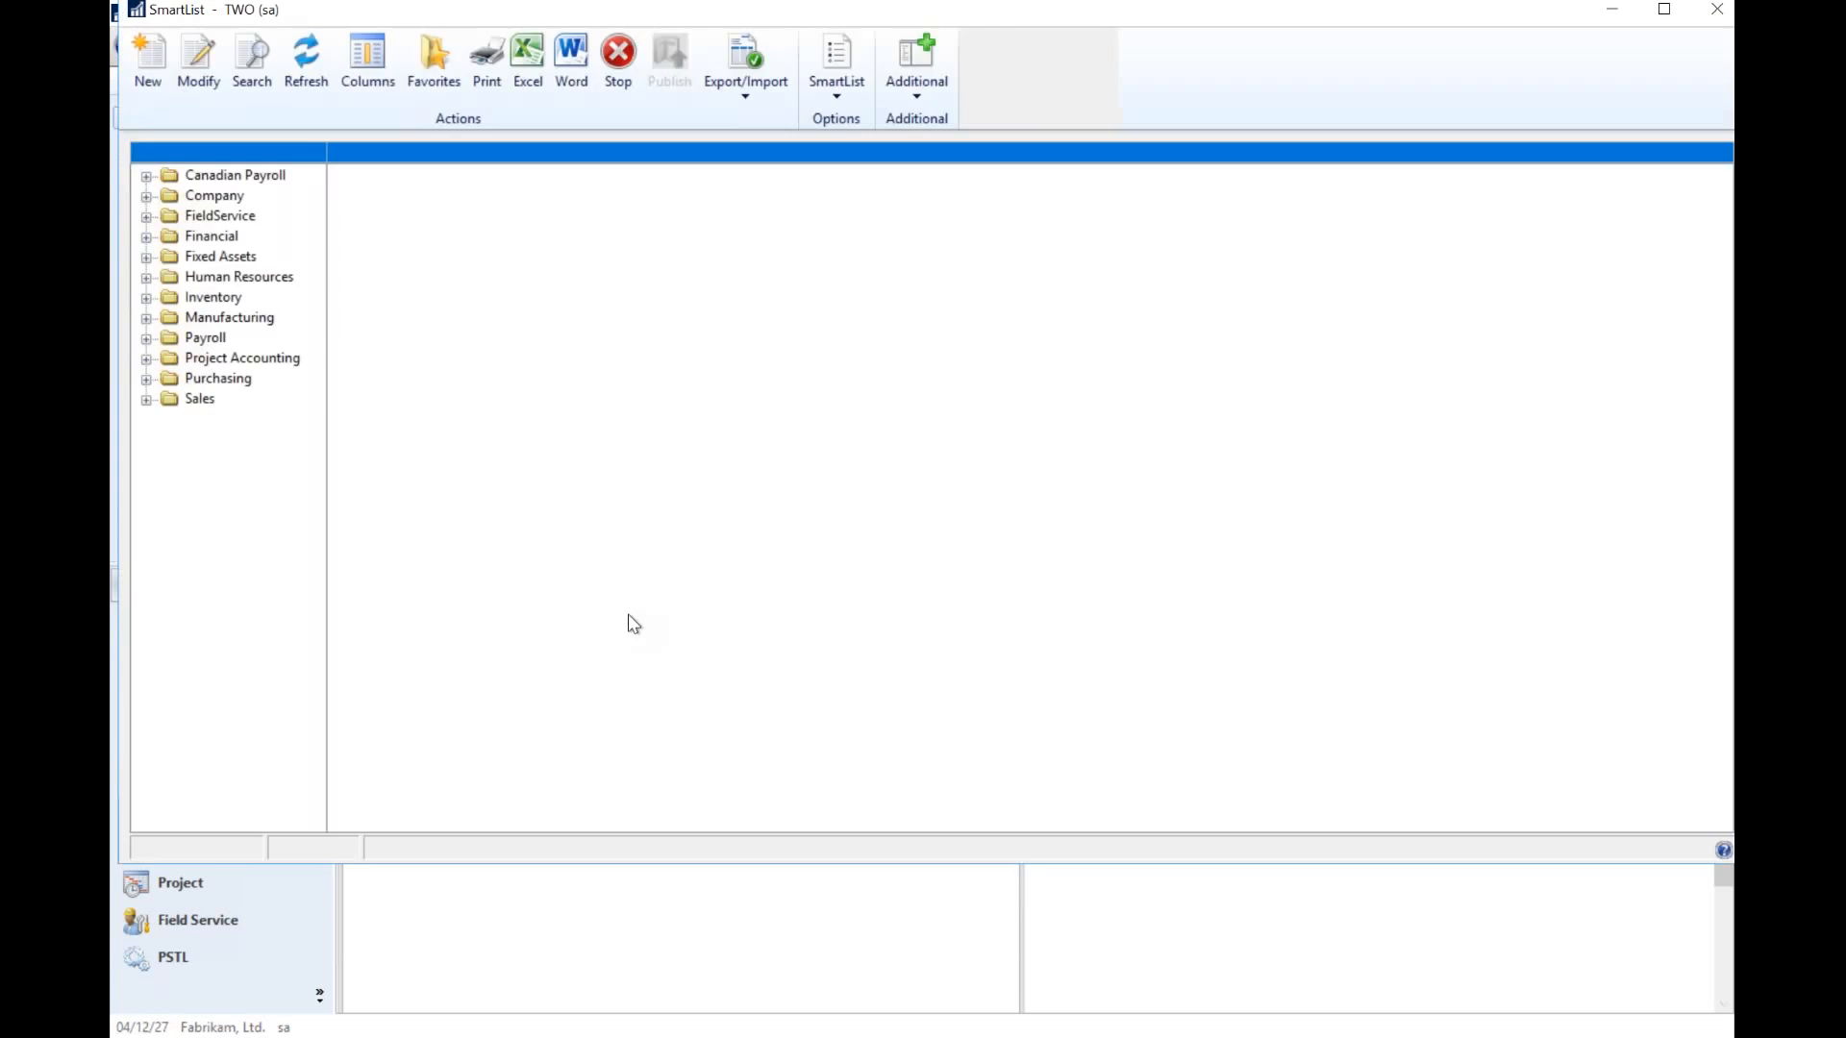
pyautogui.click(147, 237)
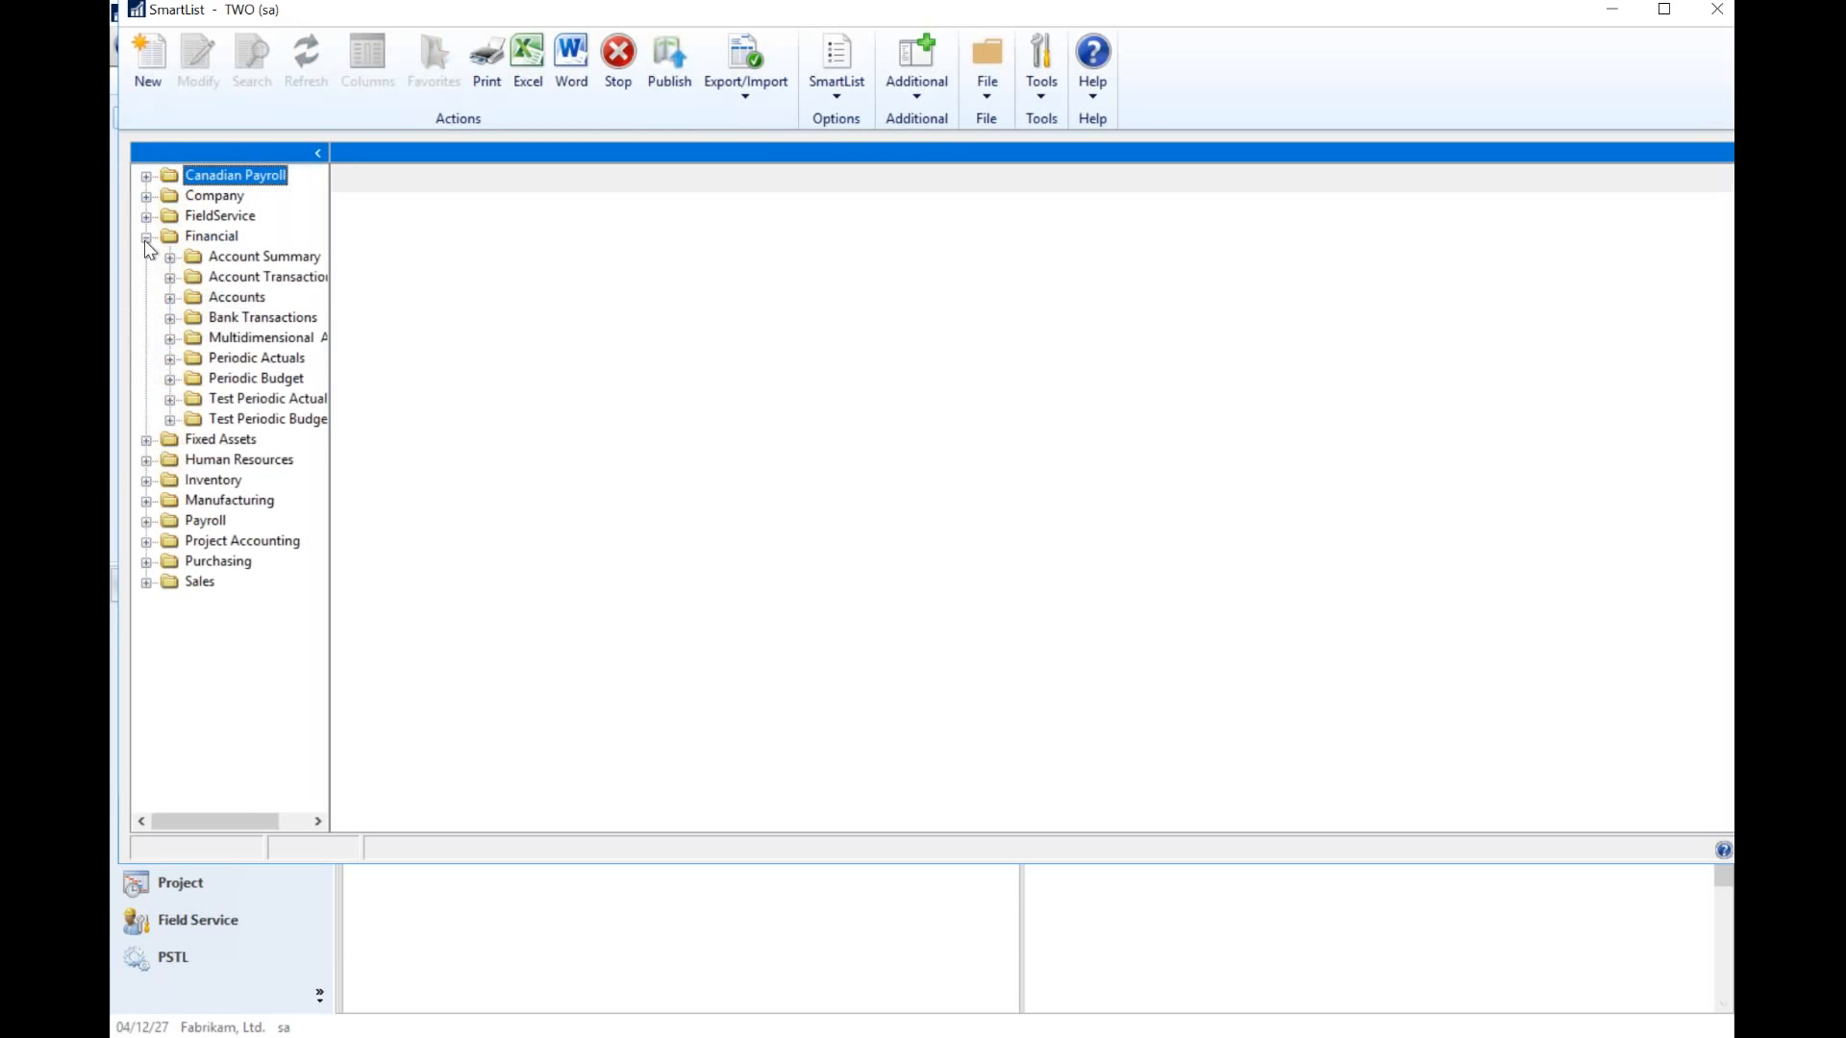
pyautogui.click(254, 358)
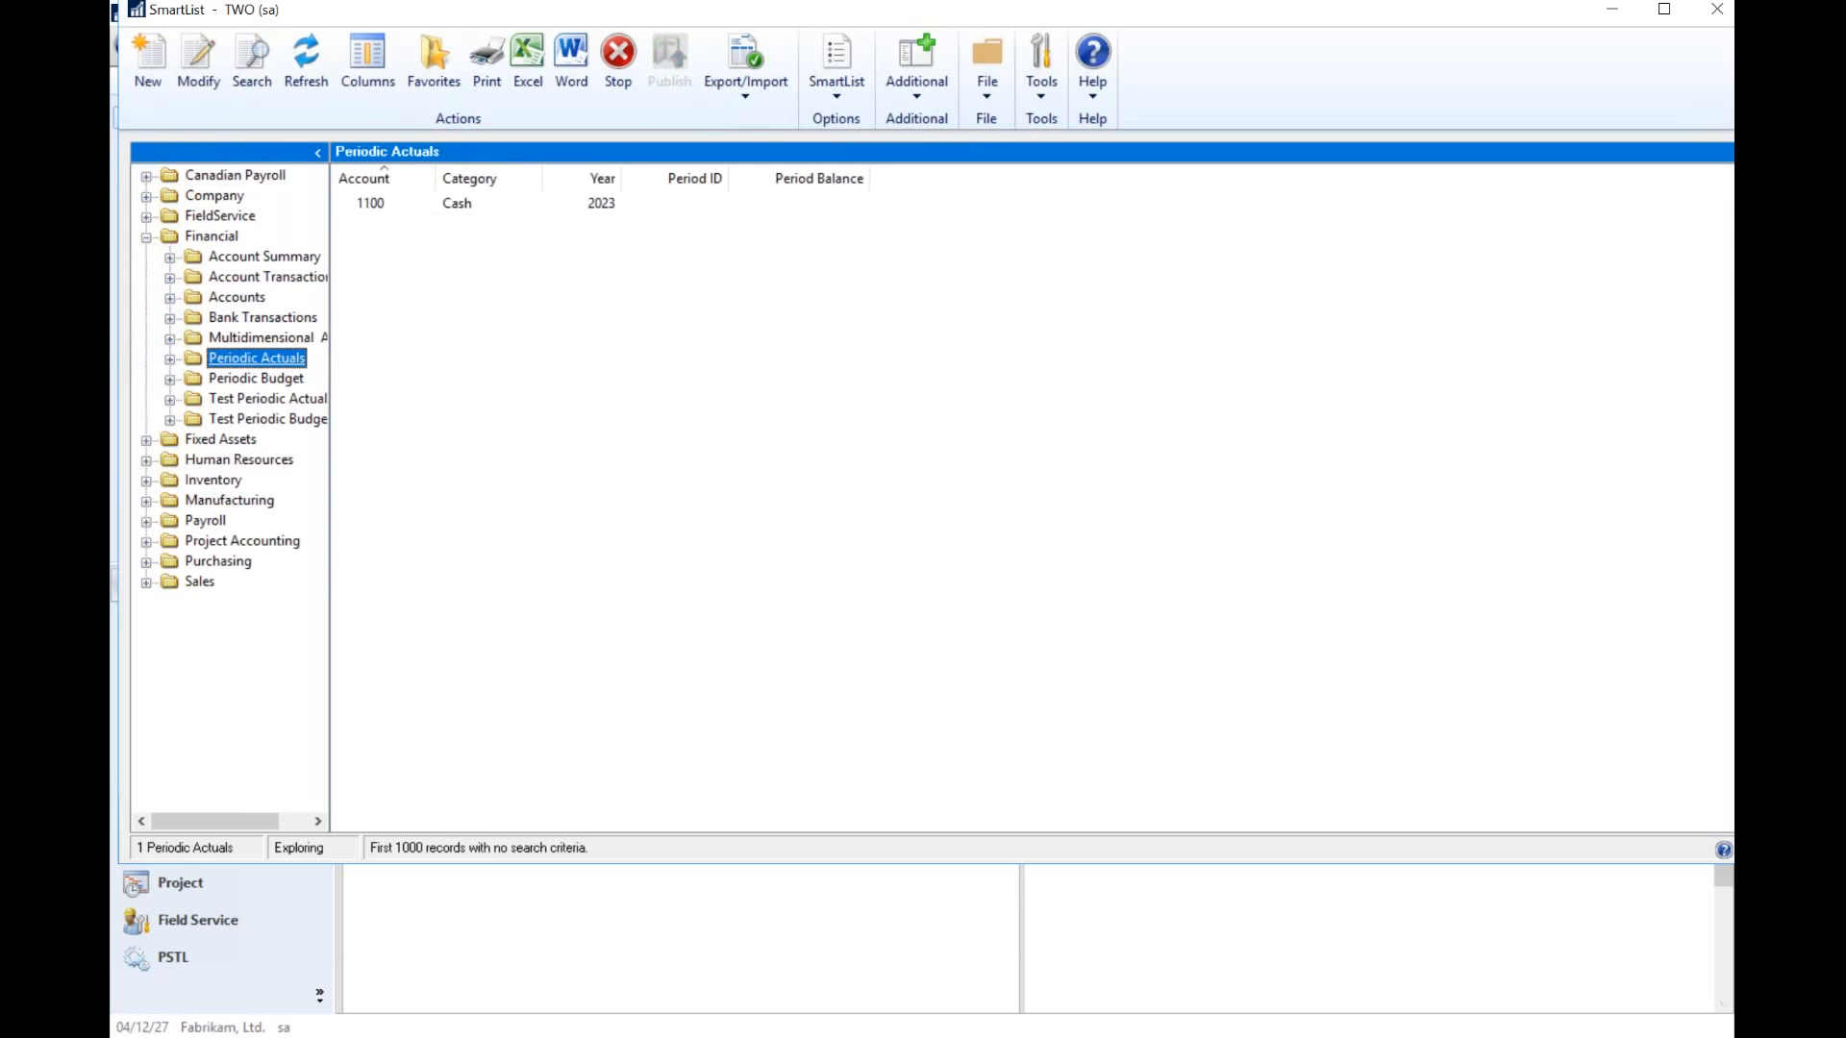
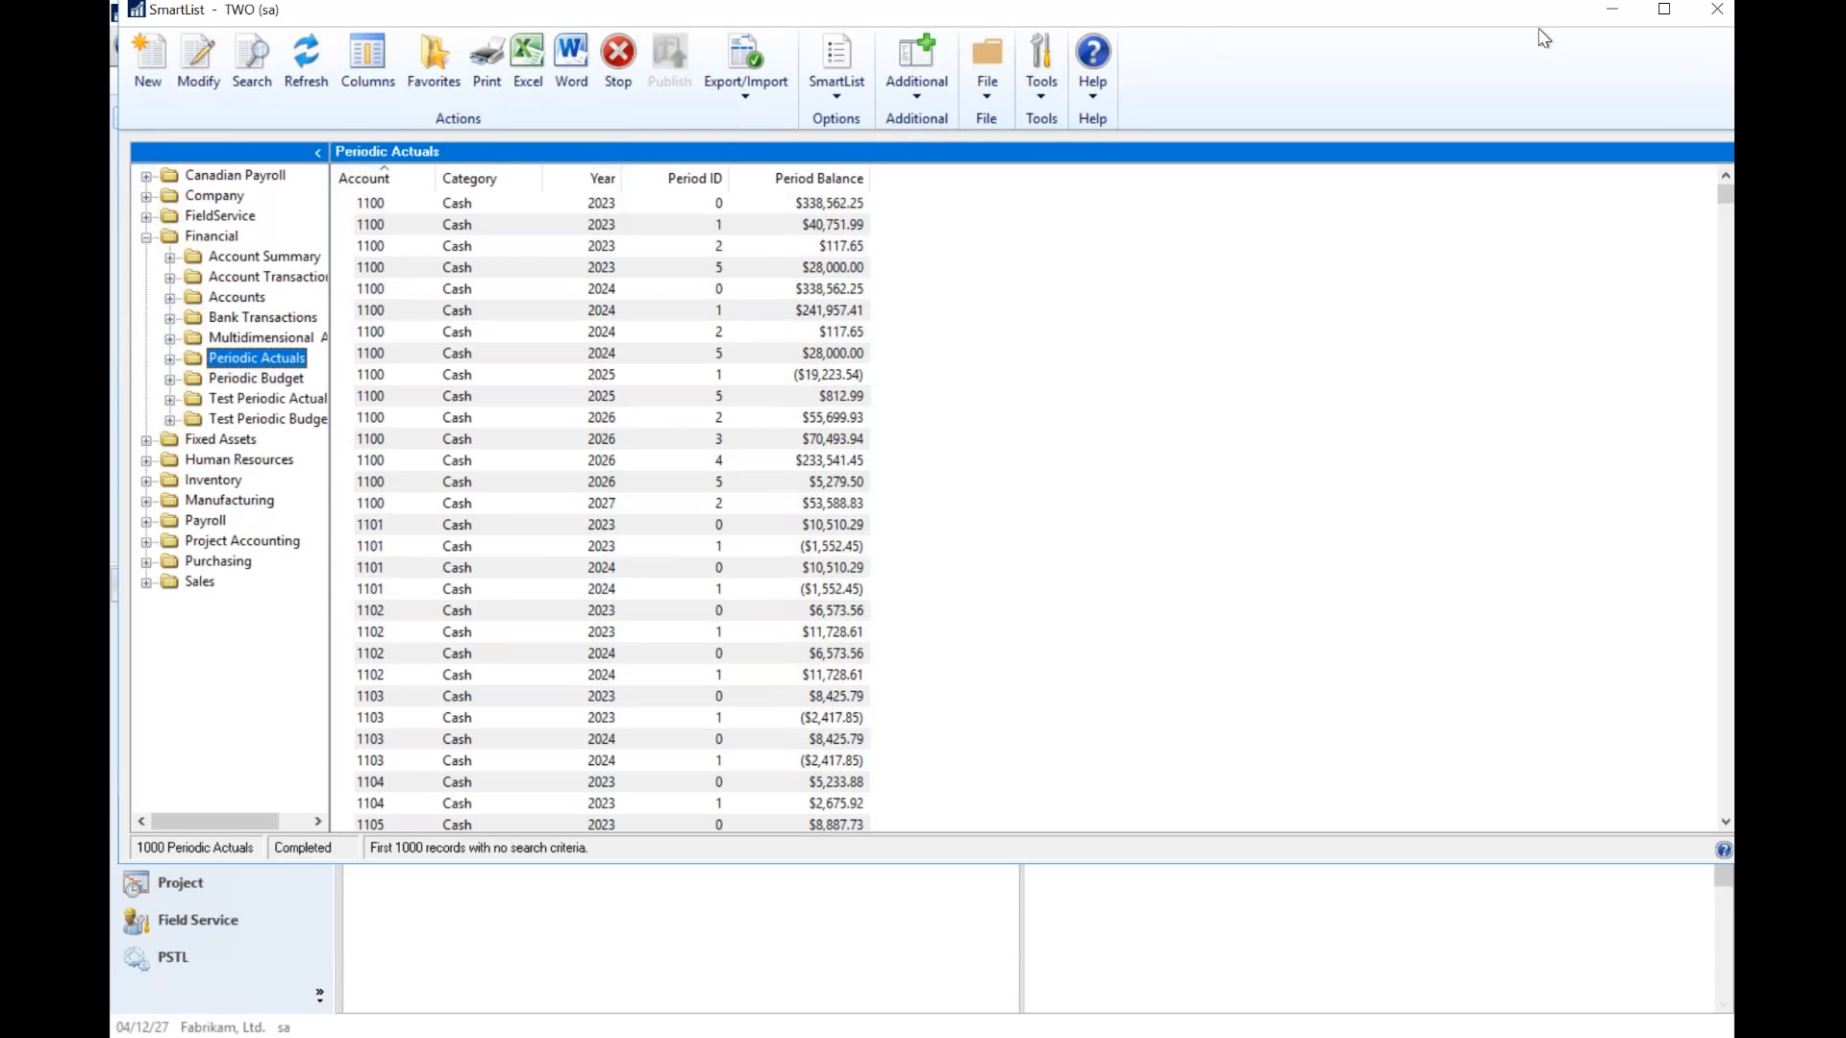
pyautogui.click(1716, 9)
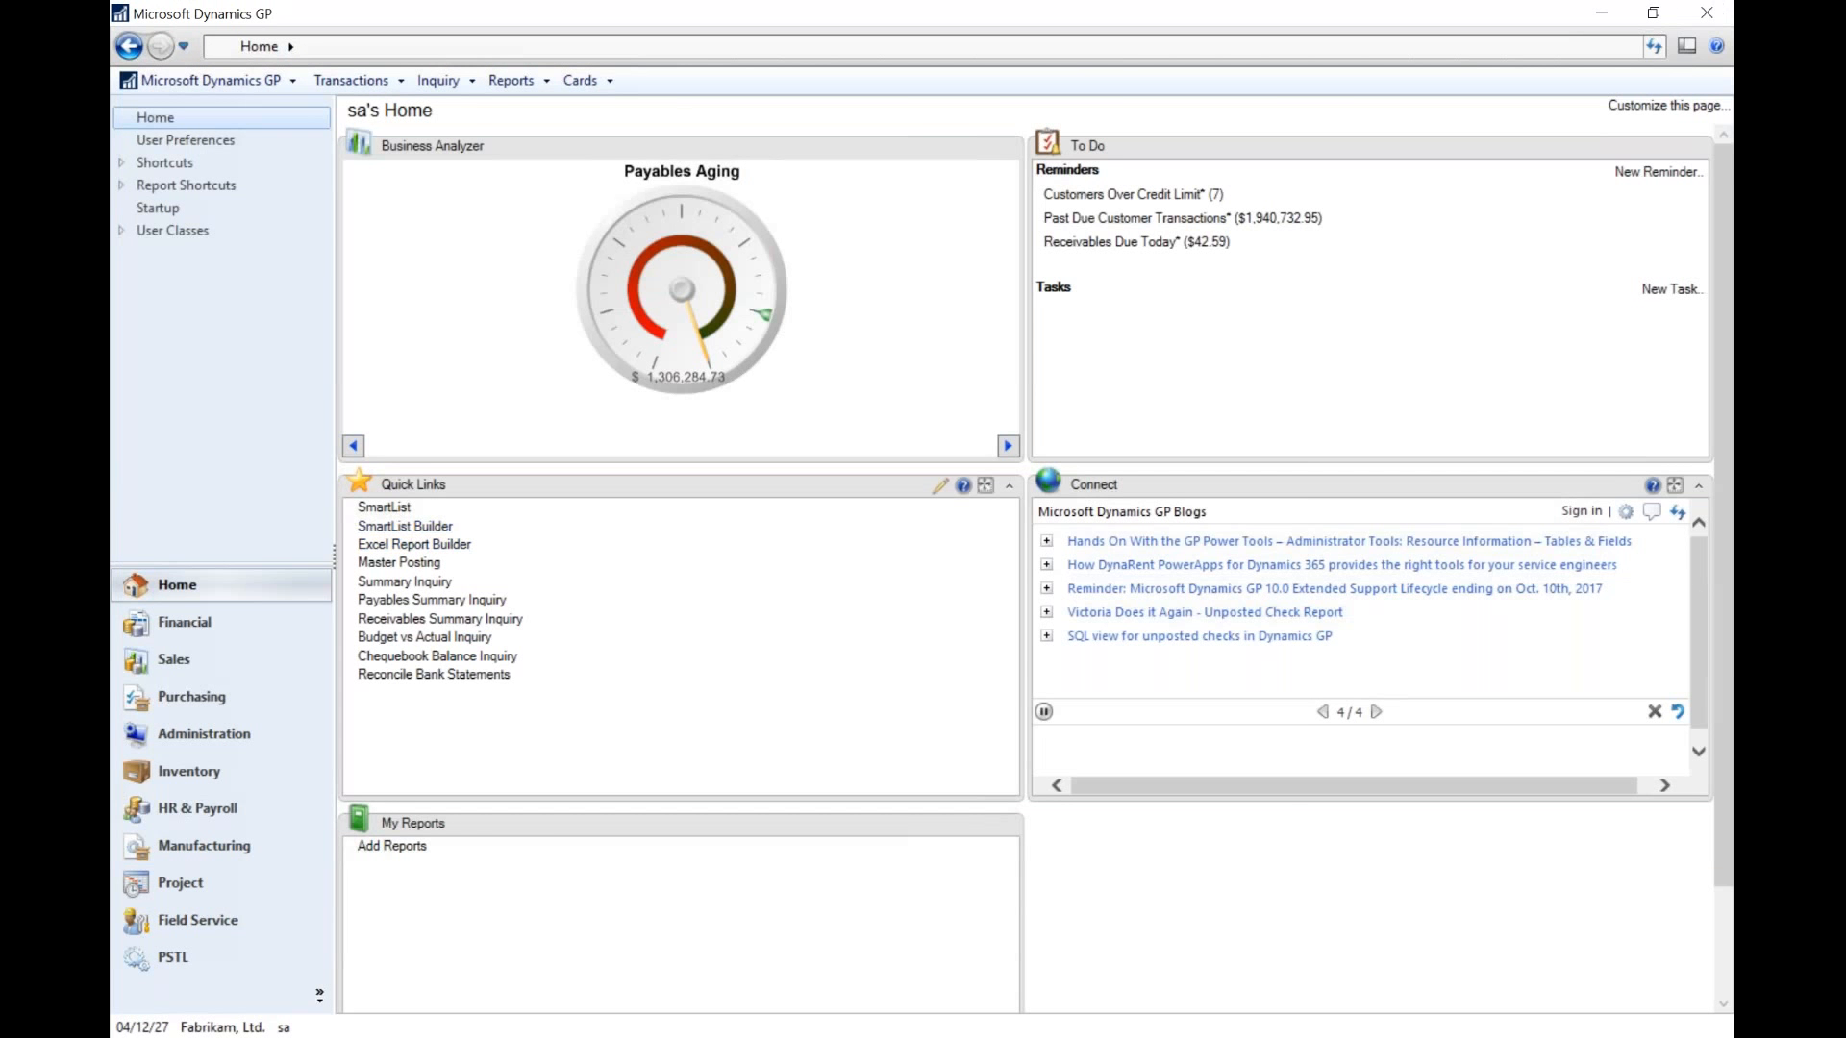
# - Reopen the Periodic Actuals SmartList (WEBINAR2) in SmartList Builder
pyautogui.click(405, 526)
pyautogui.click(697, 337)
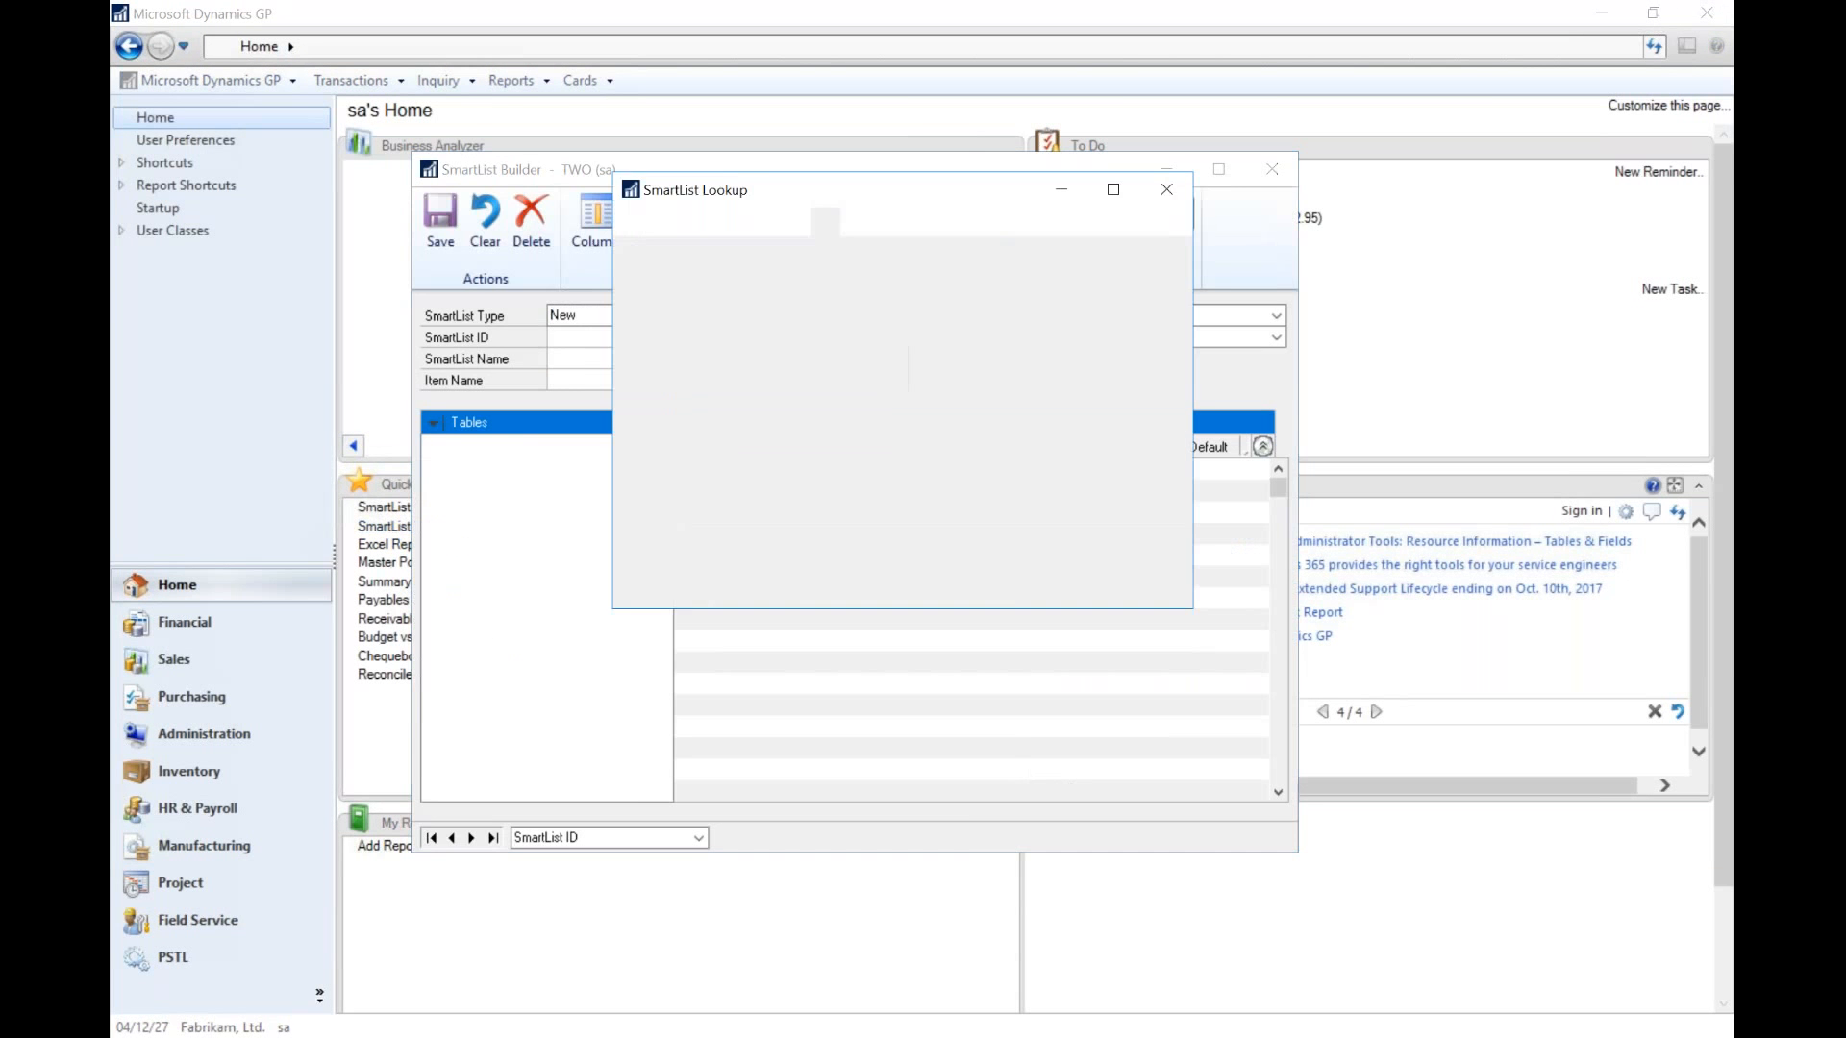
pyautogui.doubleClick(753, 492)
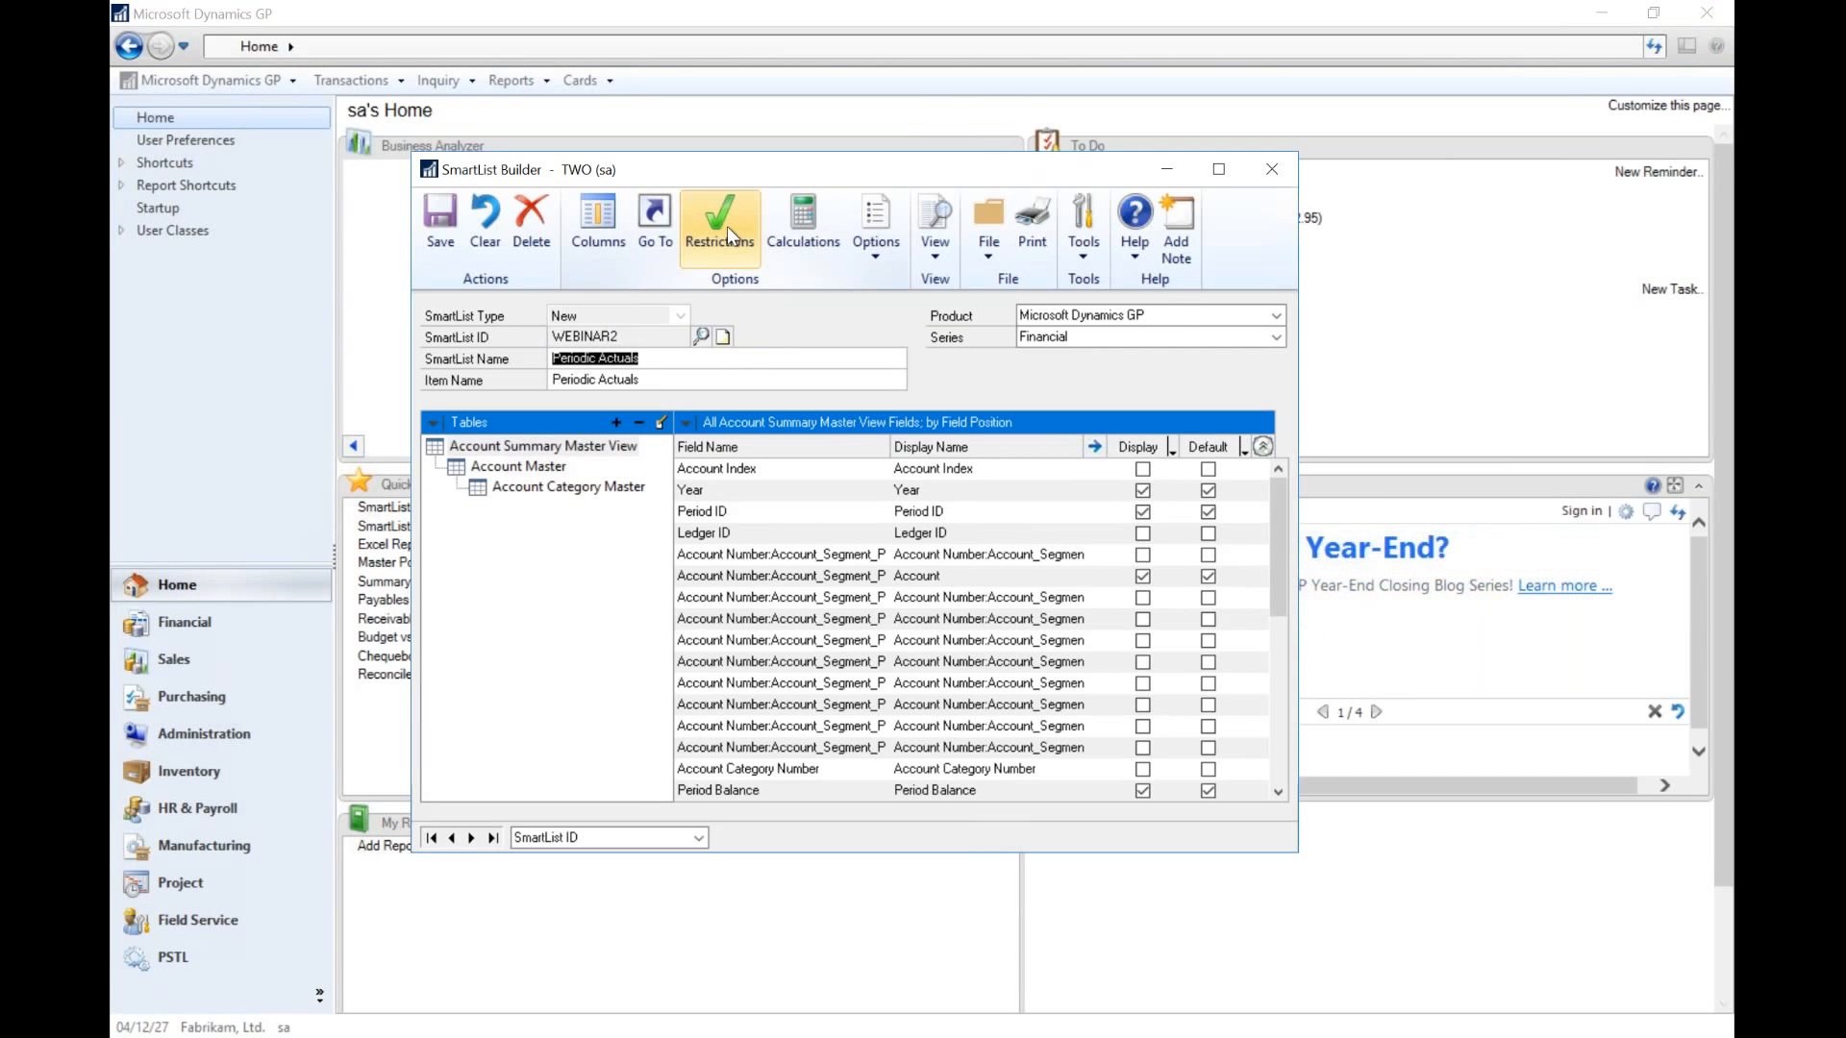
# - Start a new restriction on the Period ID field of the Account Summary Master View table
pyautogui.click(727, 227)
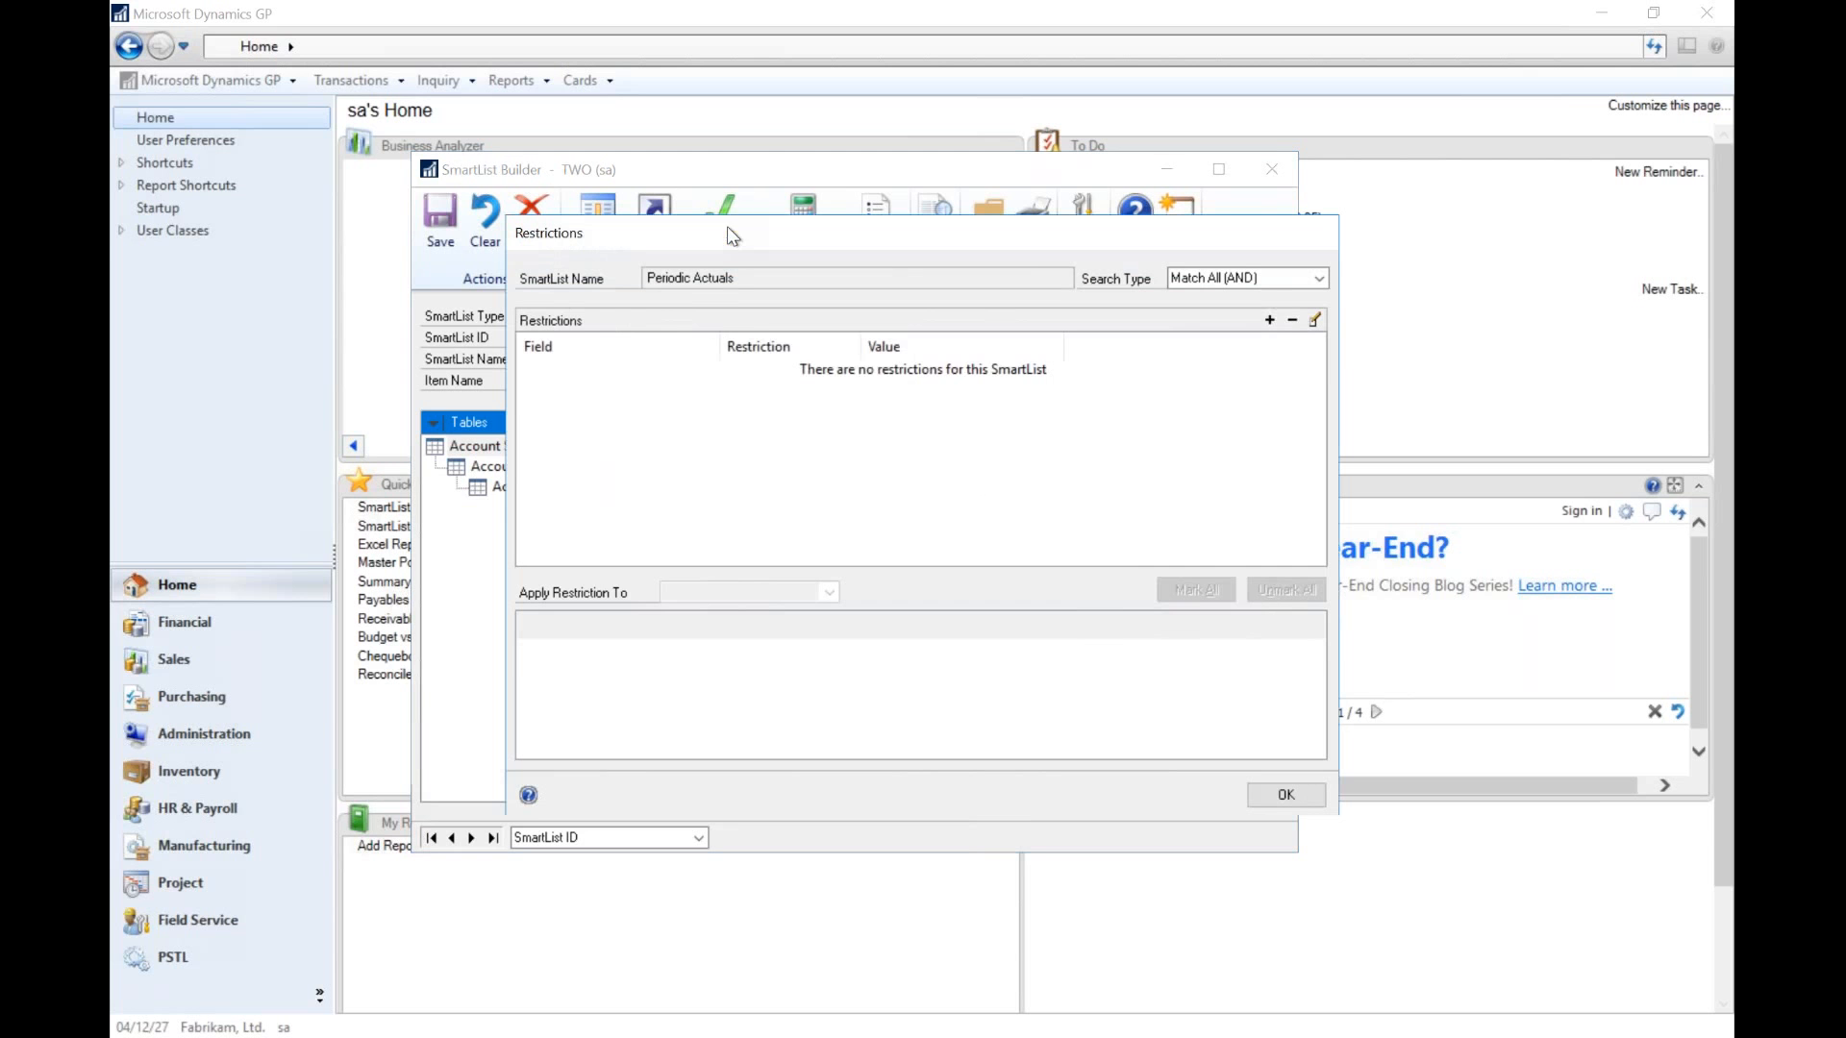
pyautogui.click(1261, 319)
pyautogui.click(895, 379)
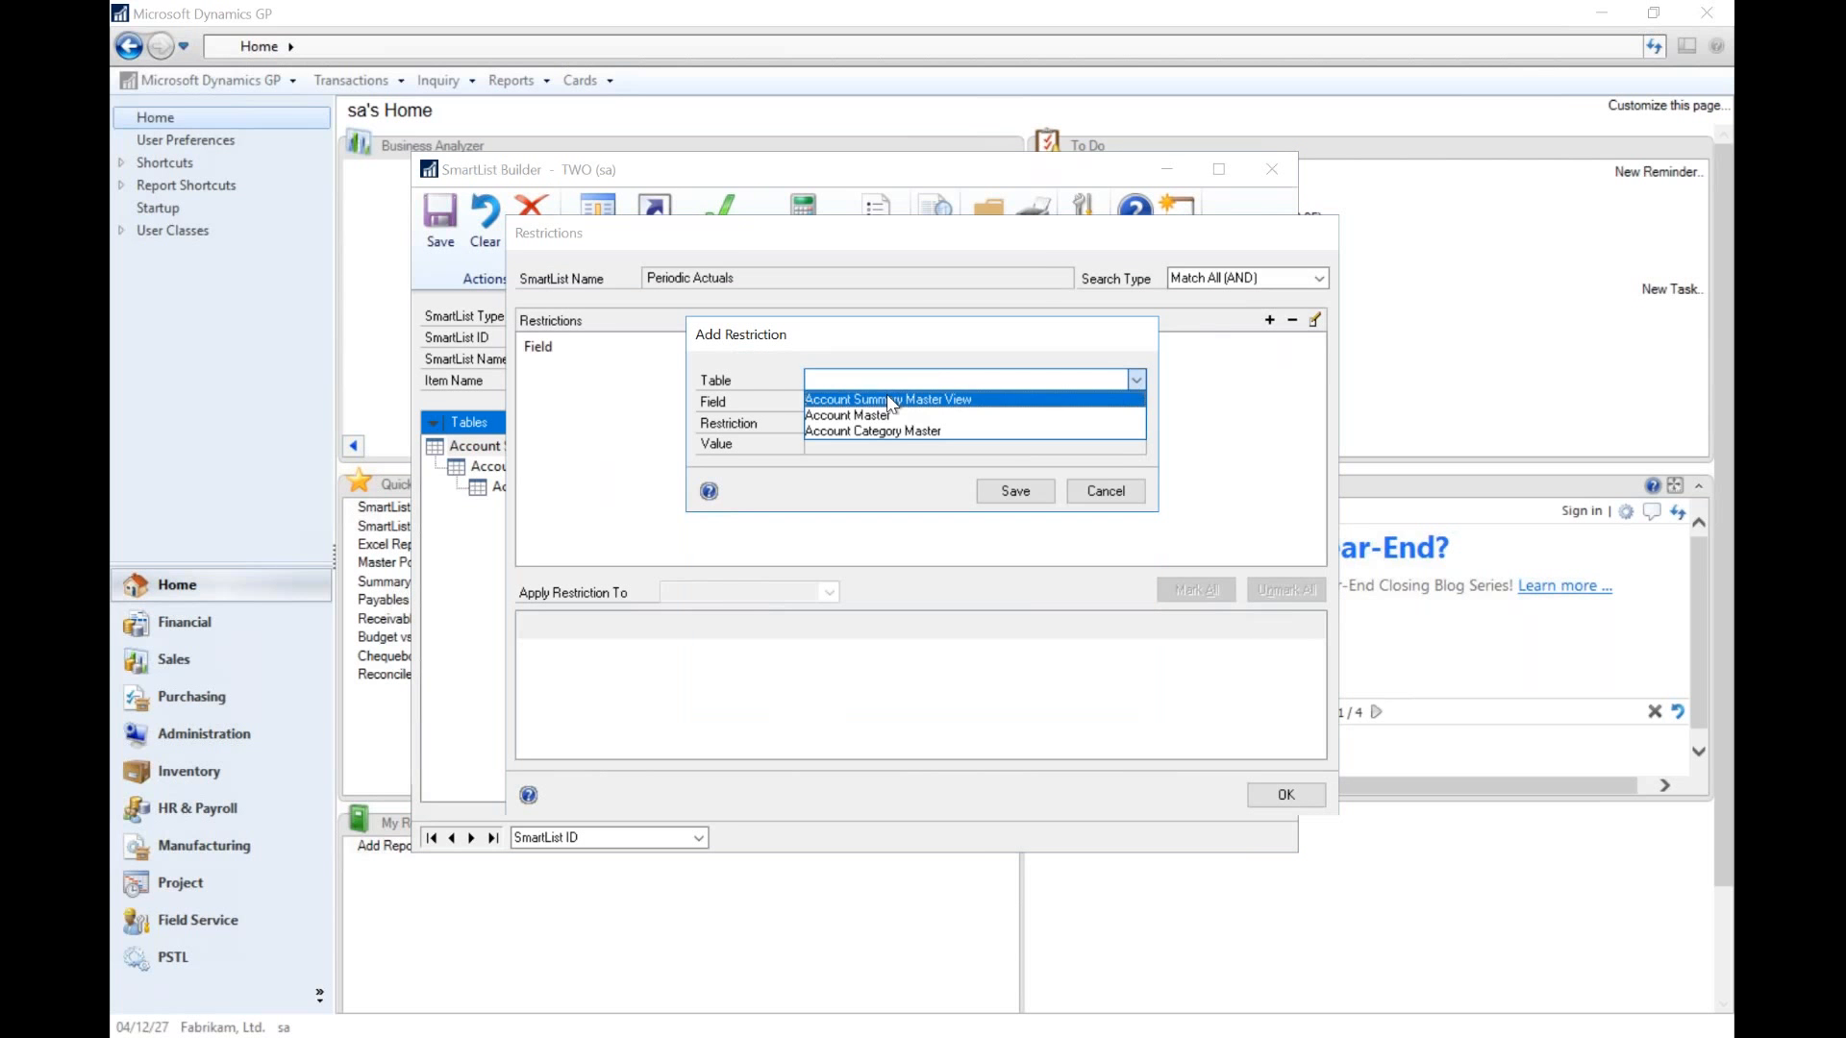
pyautogui.click(886, 398)
pyautogui.click(886, 400)
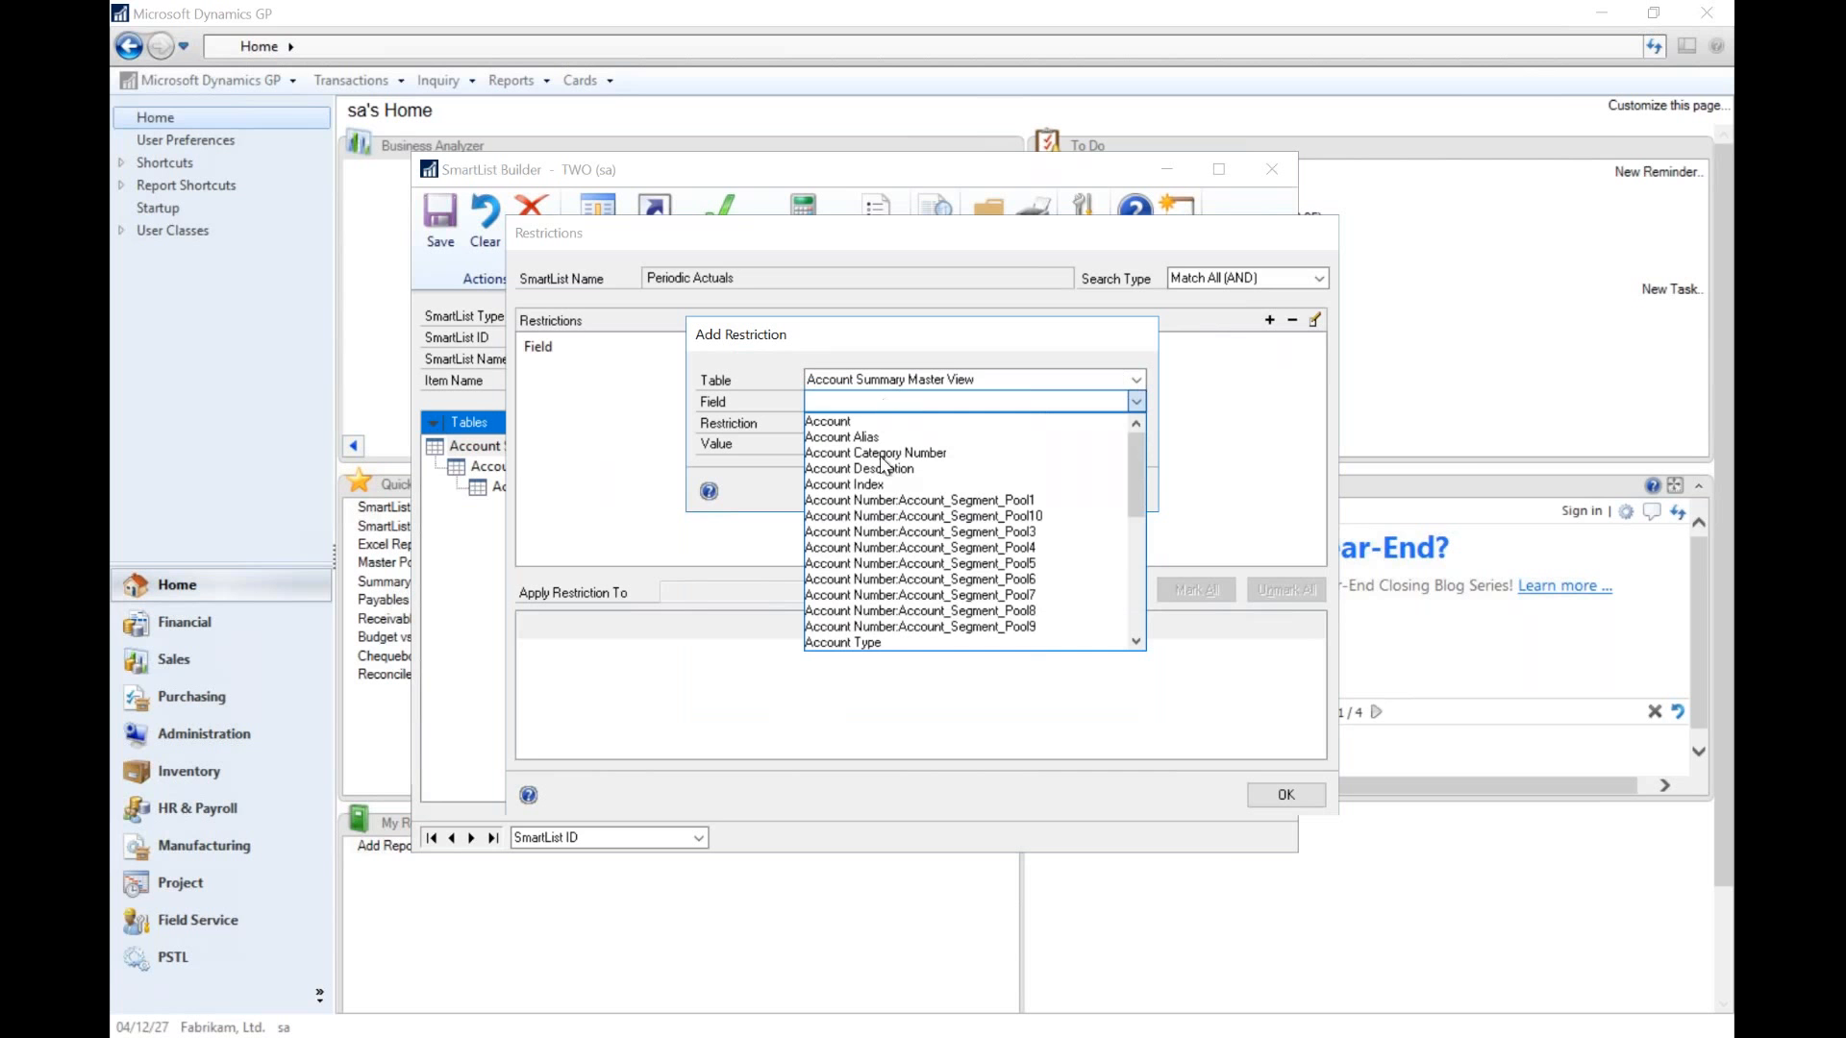
pyautogui.click(1133, 608)
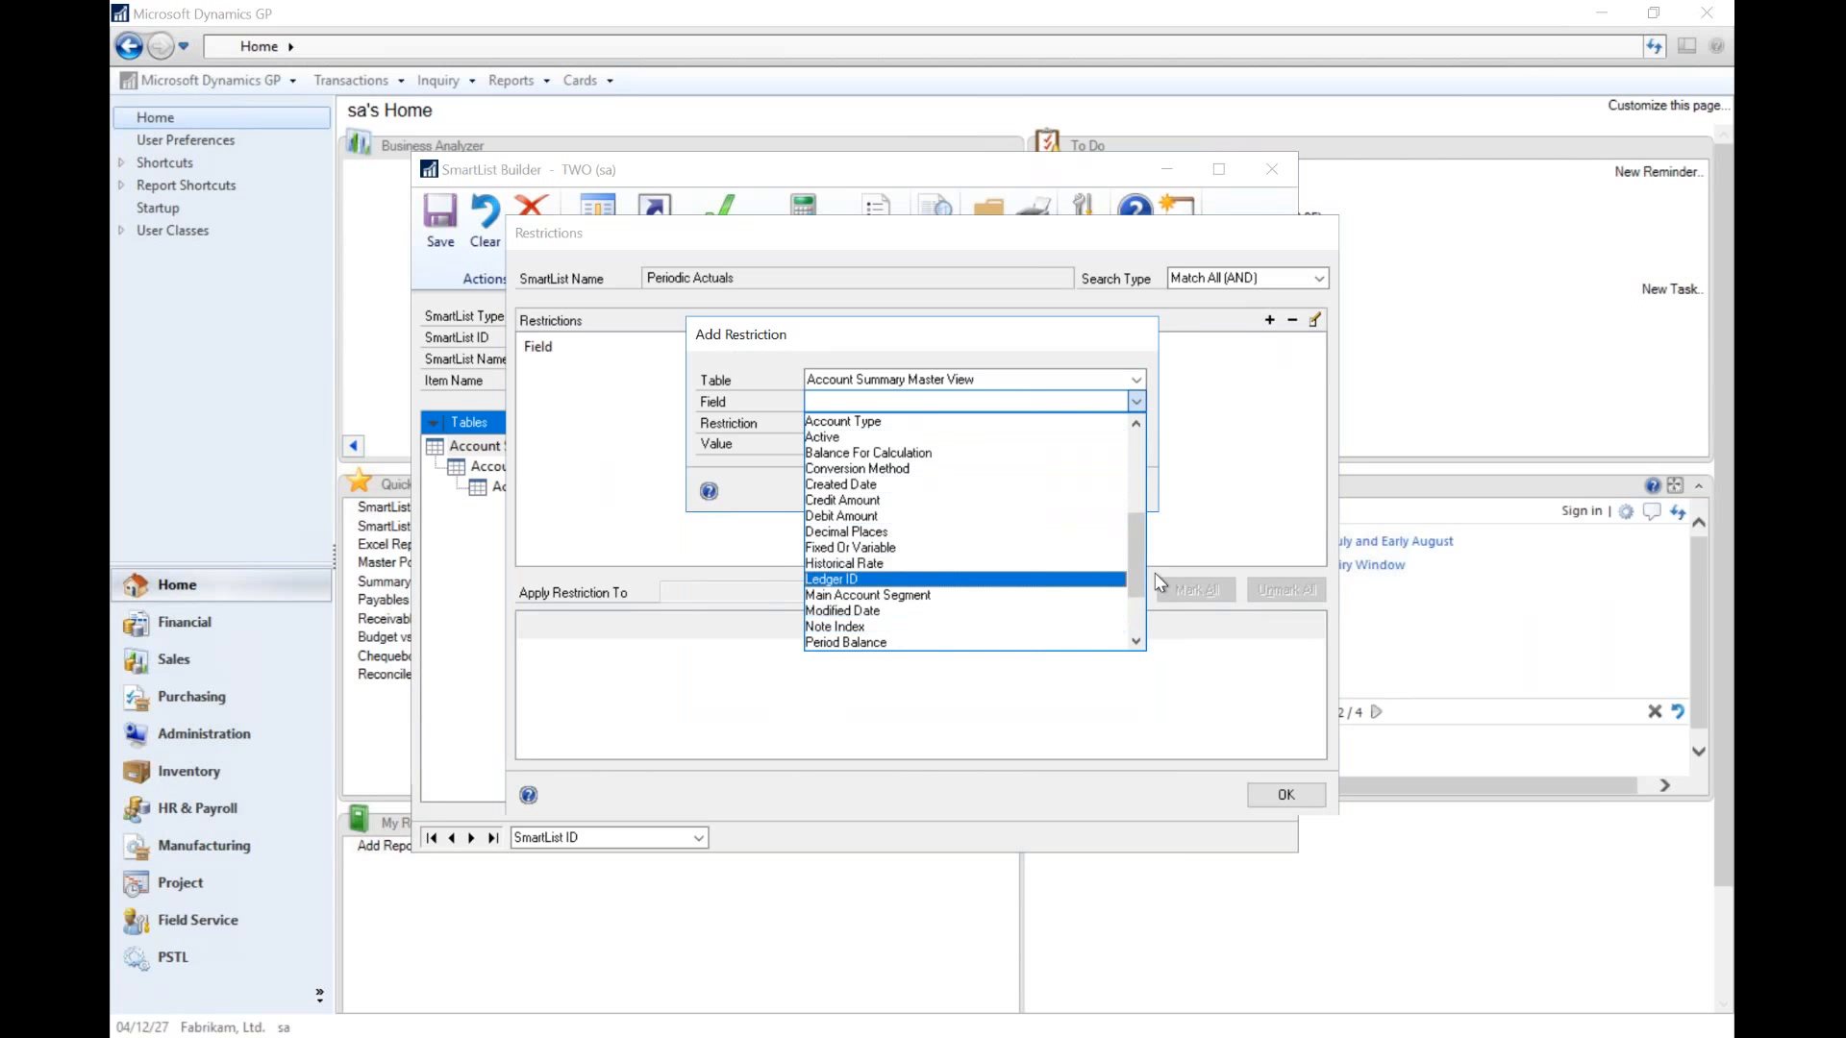
pyautogui.moveTo(1128, 562); pyautogui.dragTo(1127, 599)
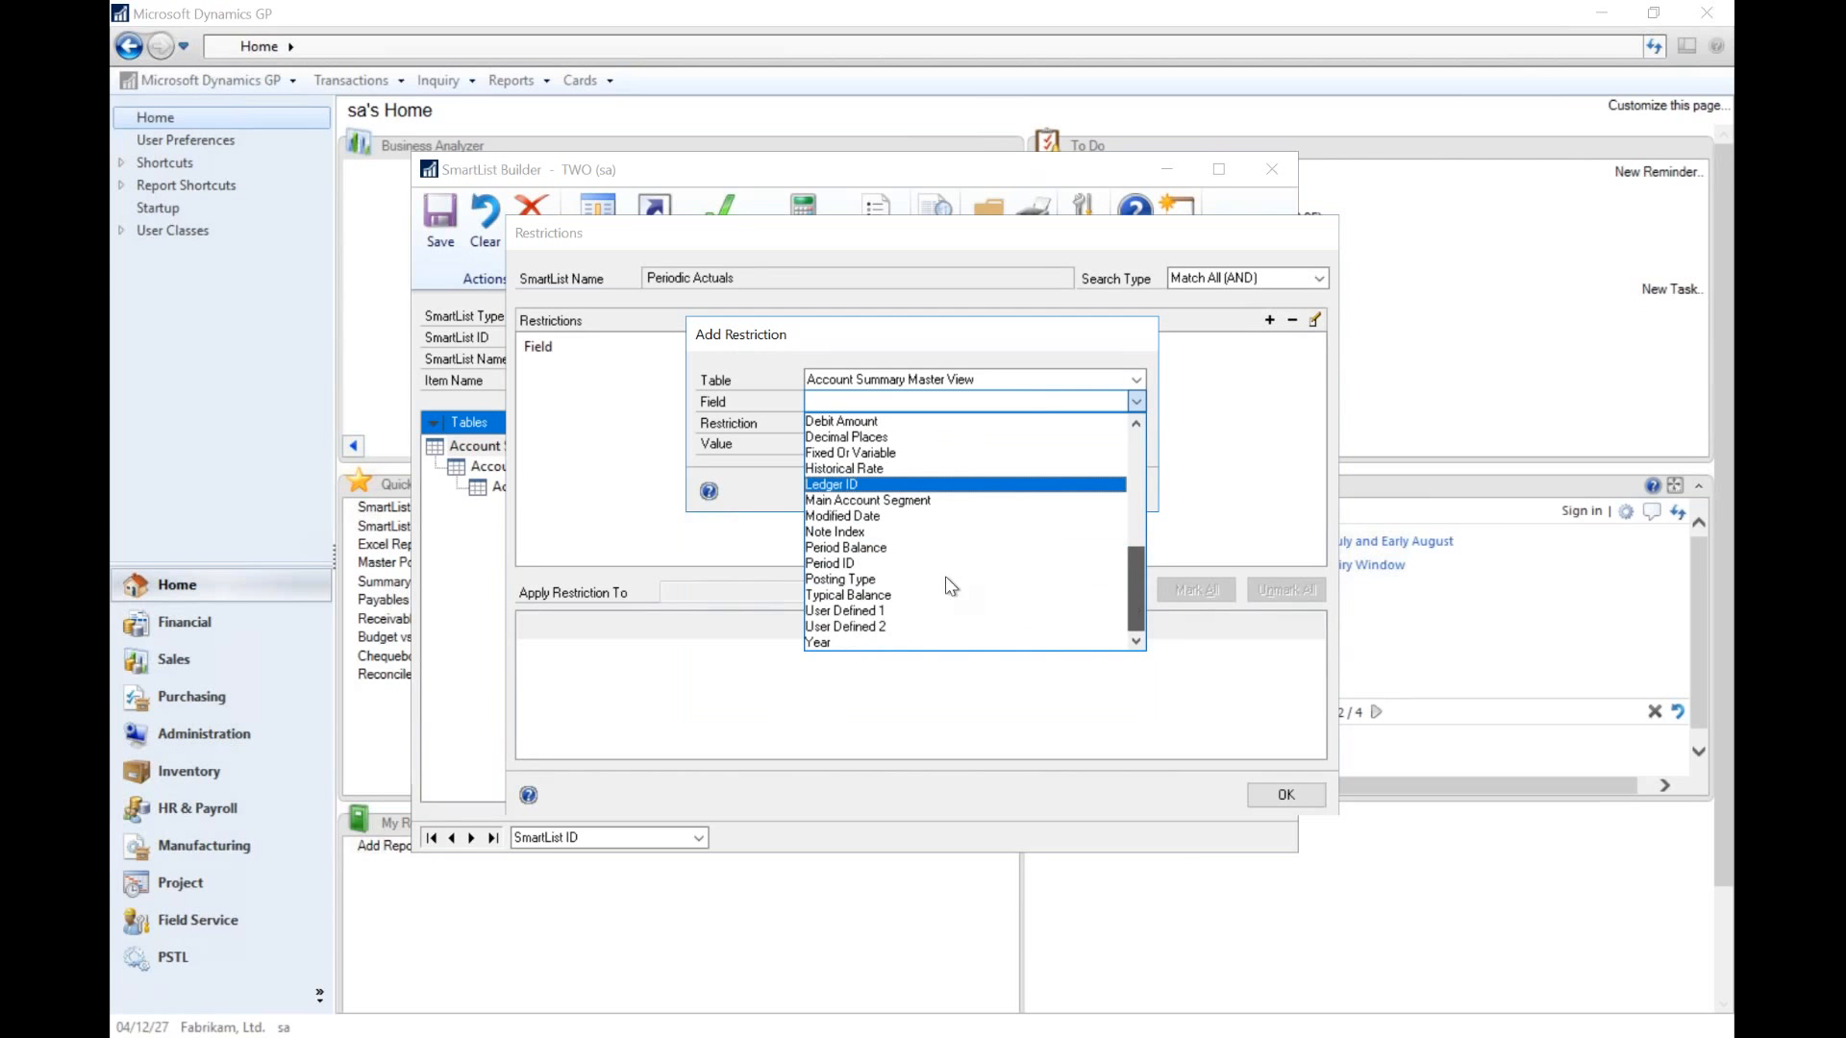
pyautogui.click(894, 562)
# - Restrict Period ID to values not equal to 0, and save the restriction and the SmartList
pyautogui.click(835, 425)
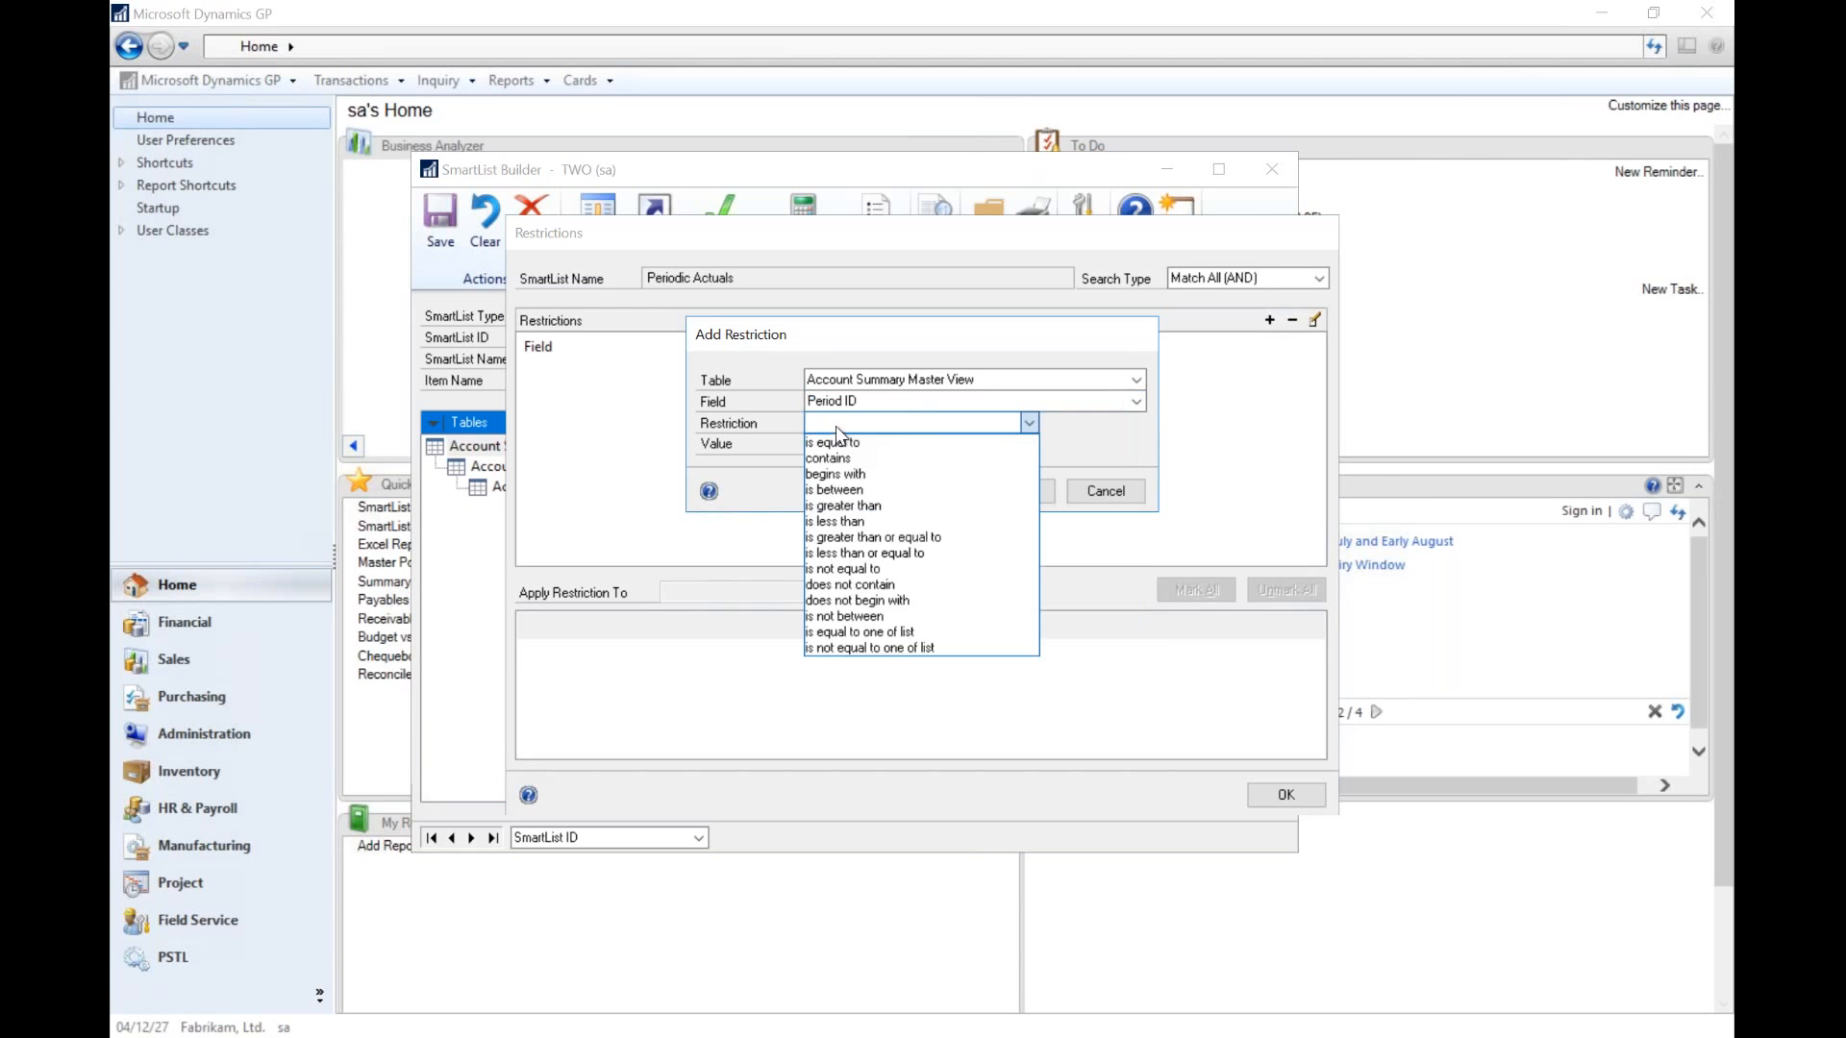
pyautogui.click(879, 568)
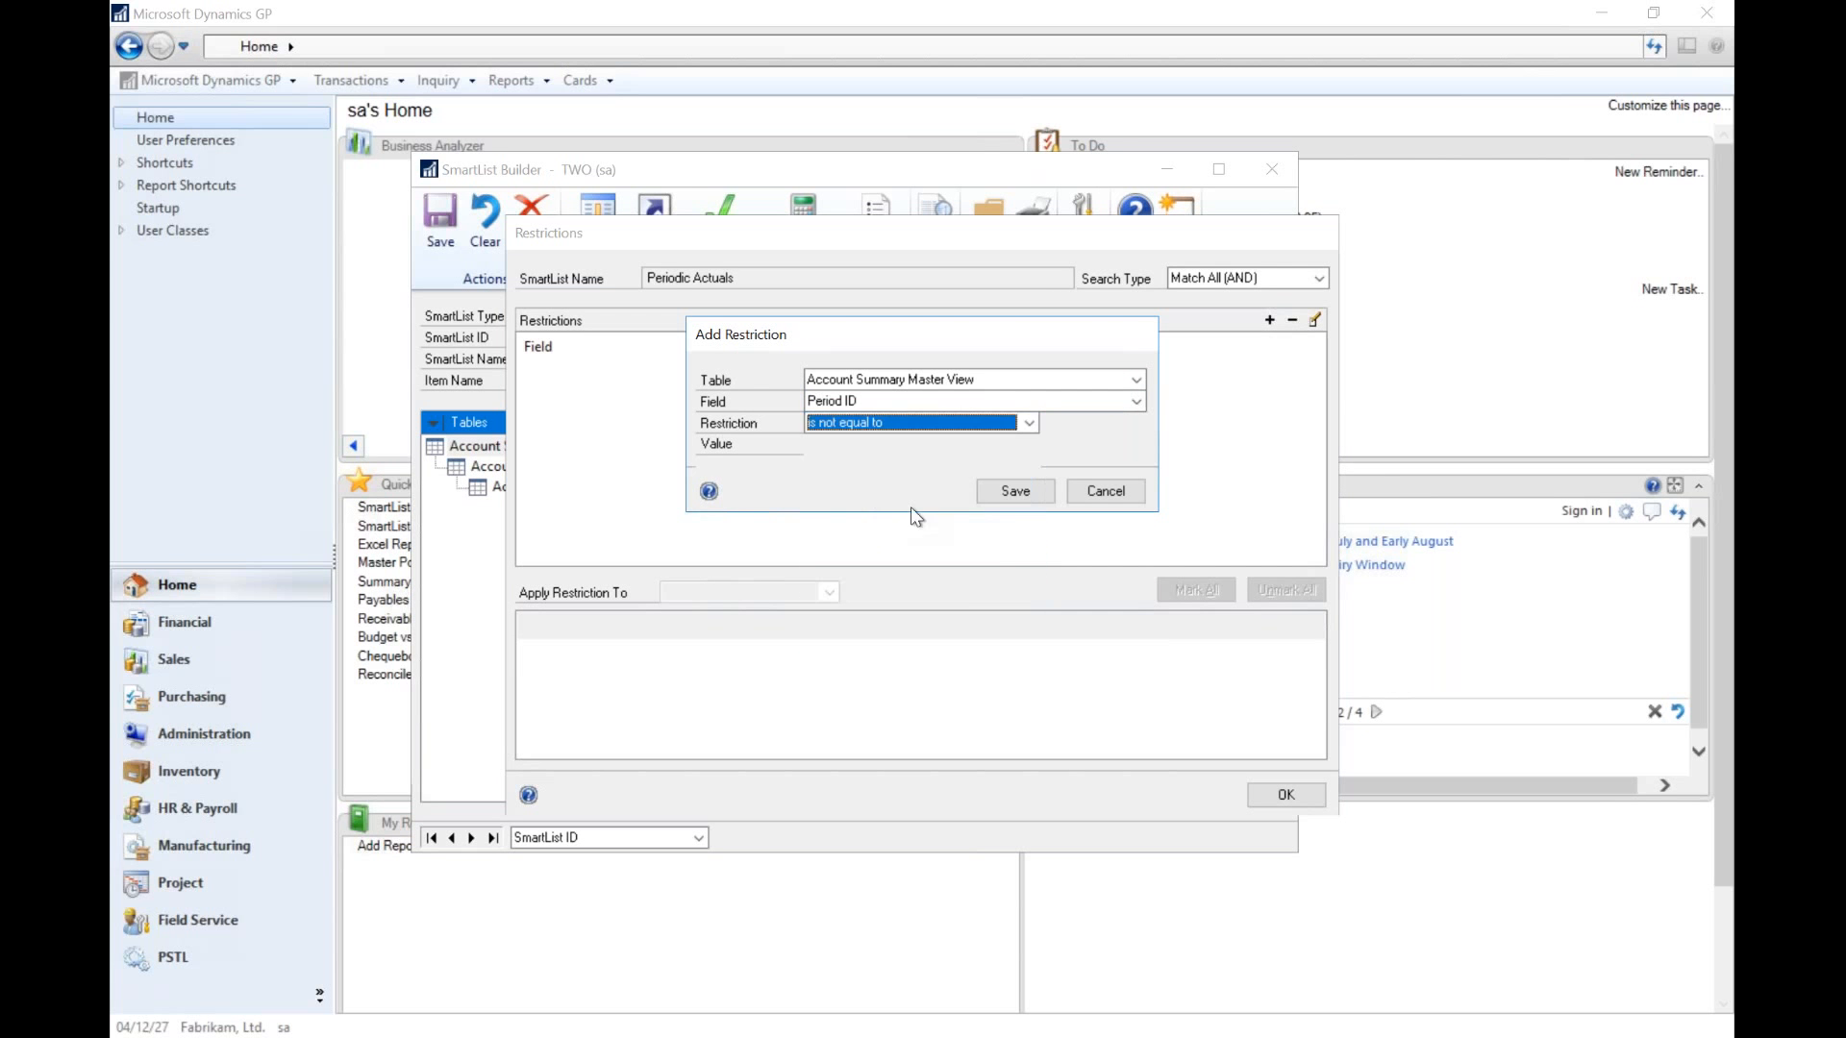
pyautogui.click(1015, 490)
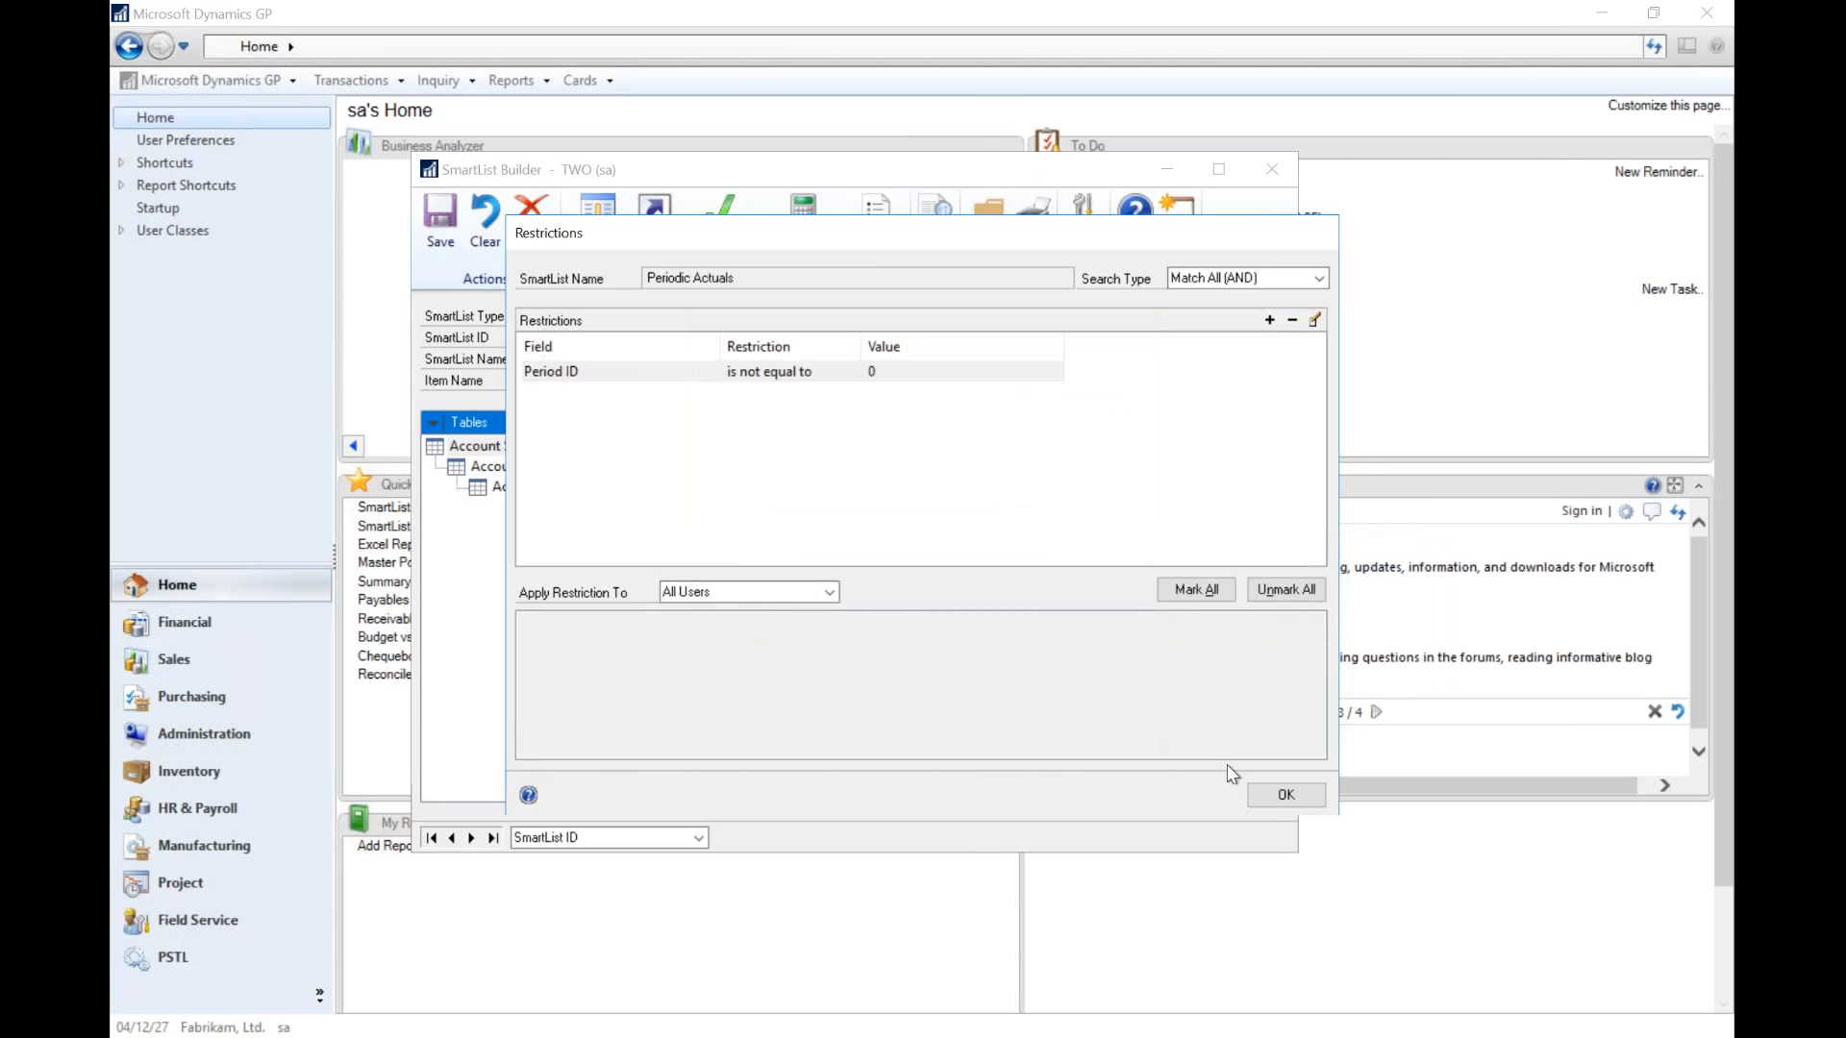
pyautogui.click(1284, 797)
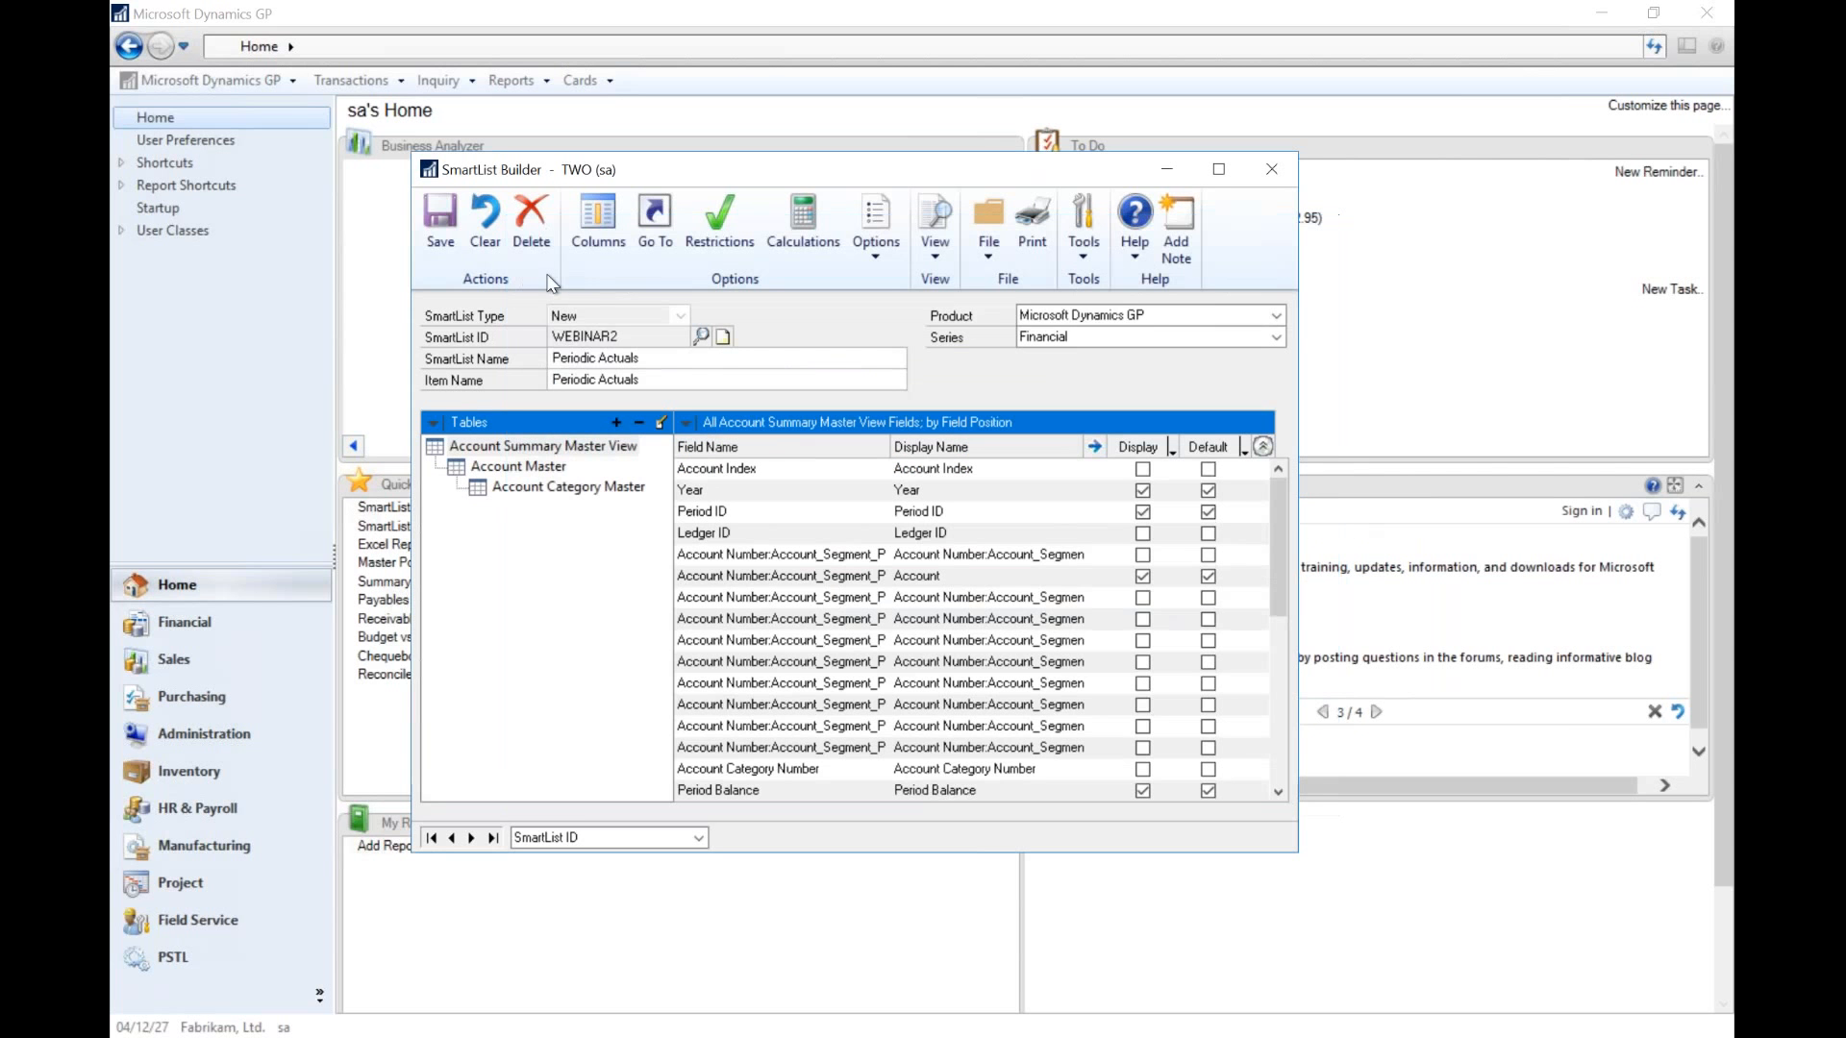
pyautogui.click(445, 237)
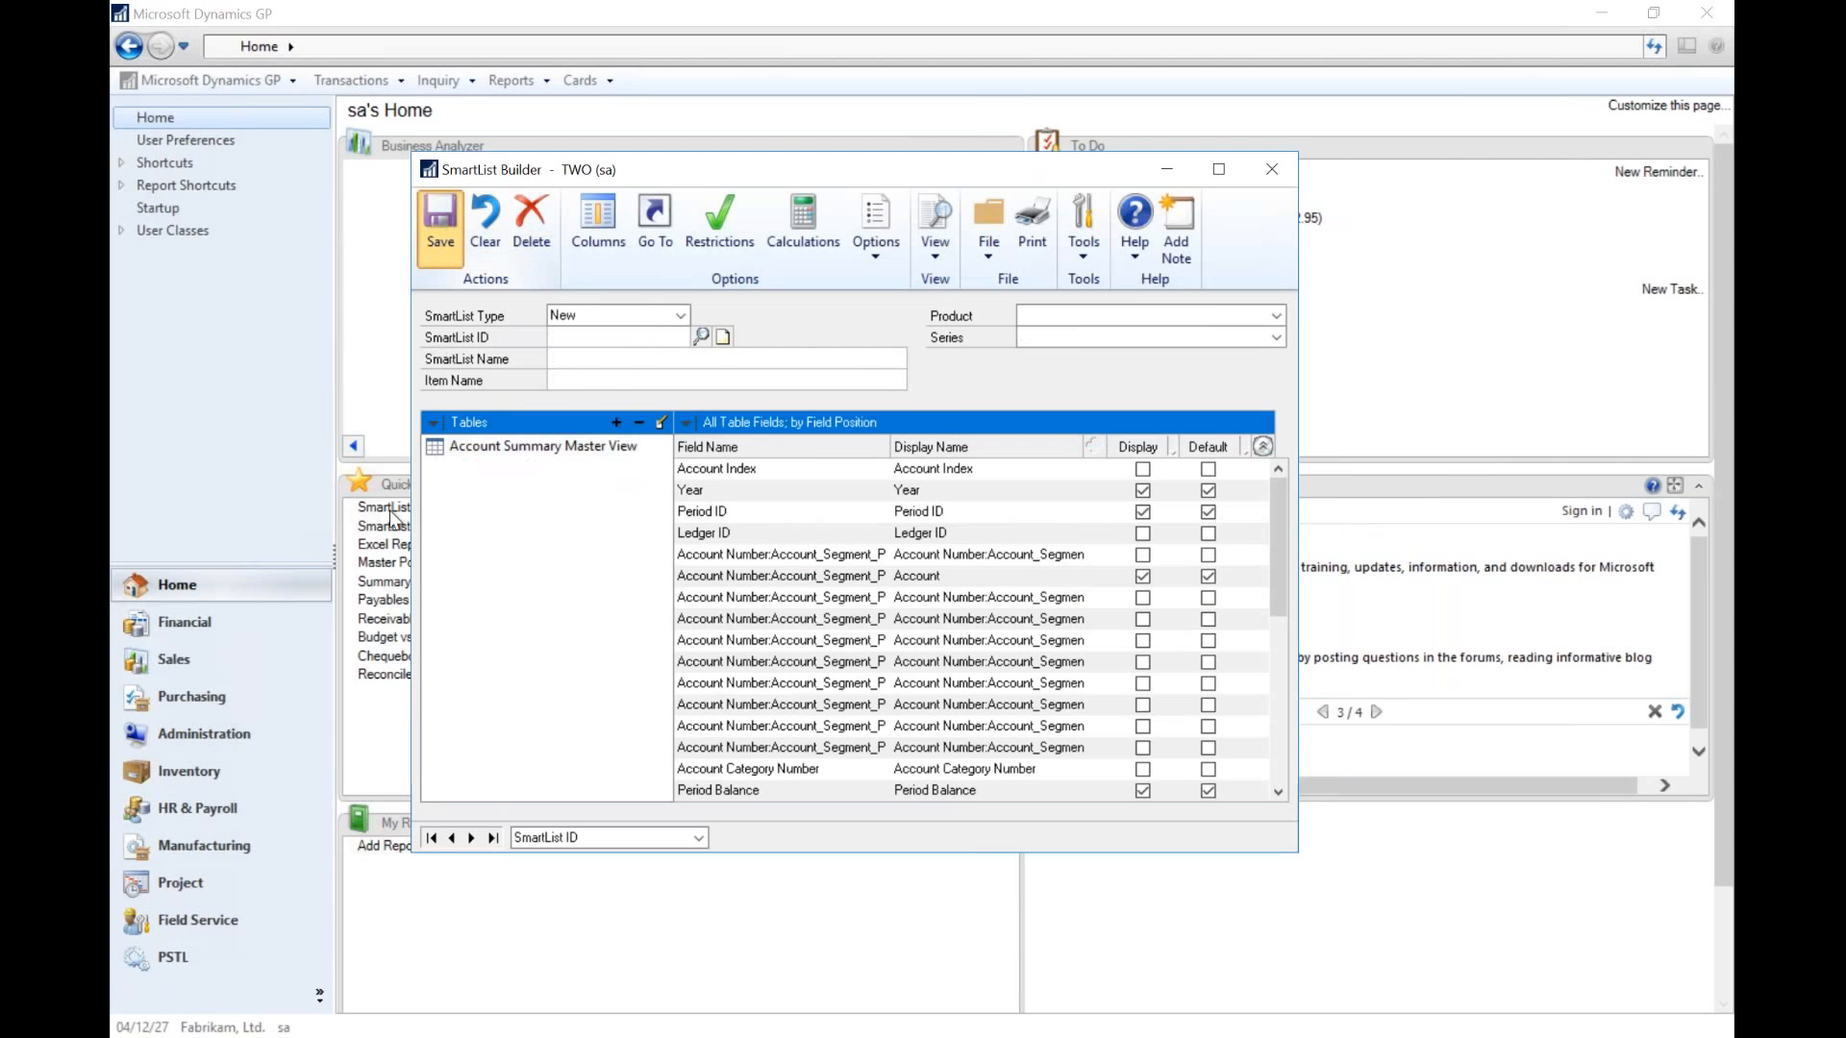
# - Reopen SmartList and run the restricted Periodic Actuals list under Financial
pyautogui.hotkey('alt', 'F4')
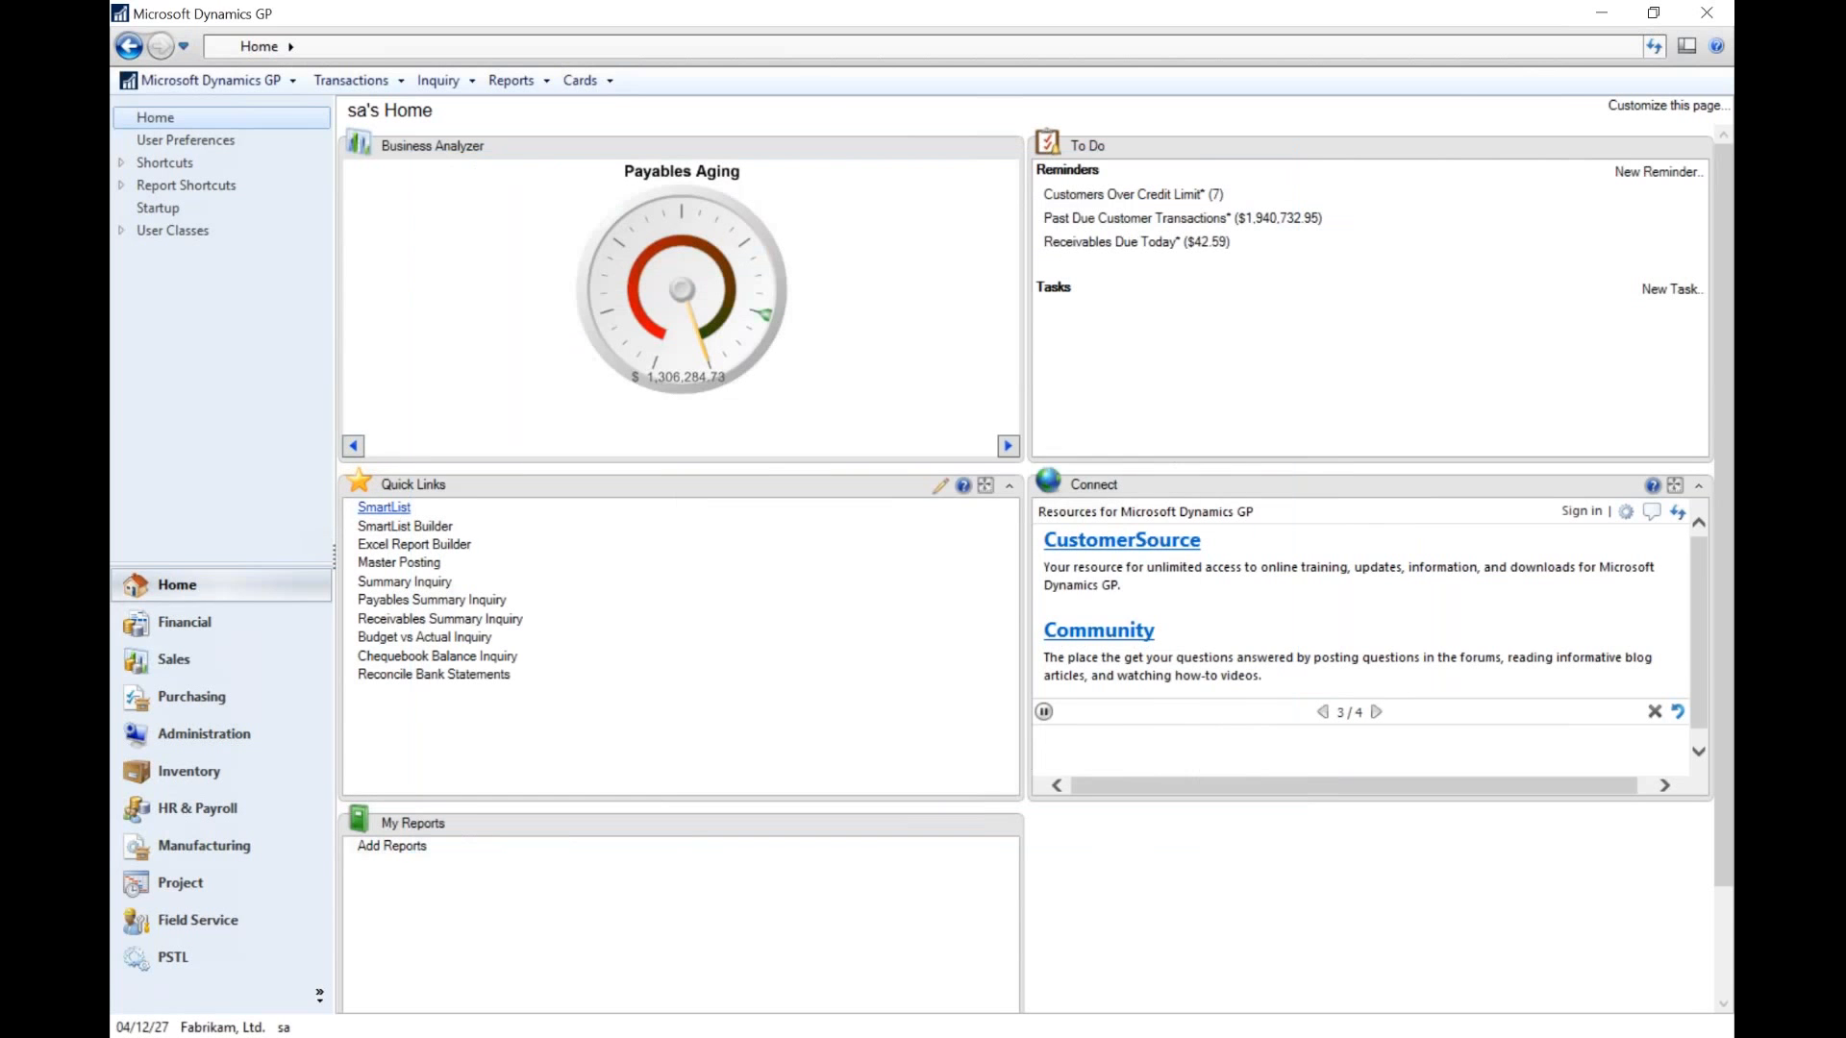
pyautogui.click(875, 597)
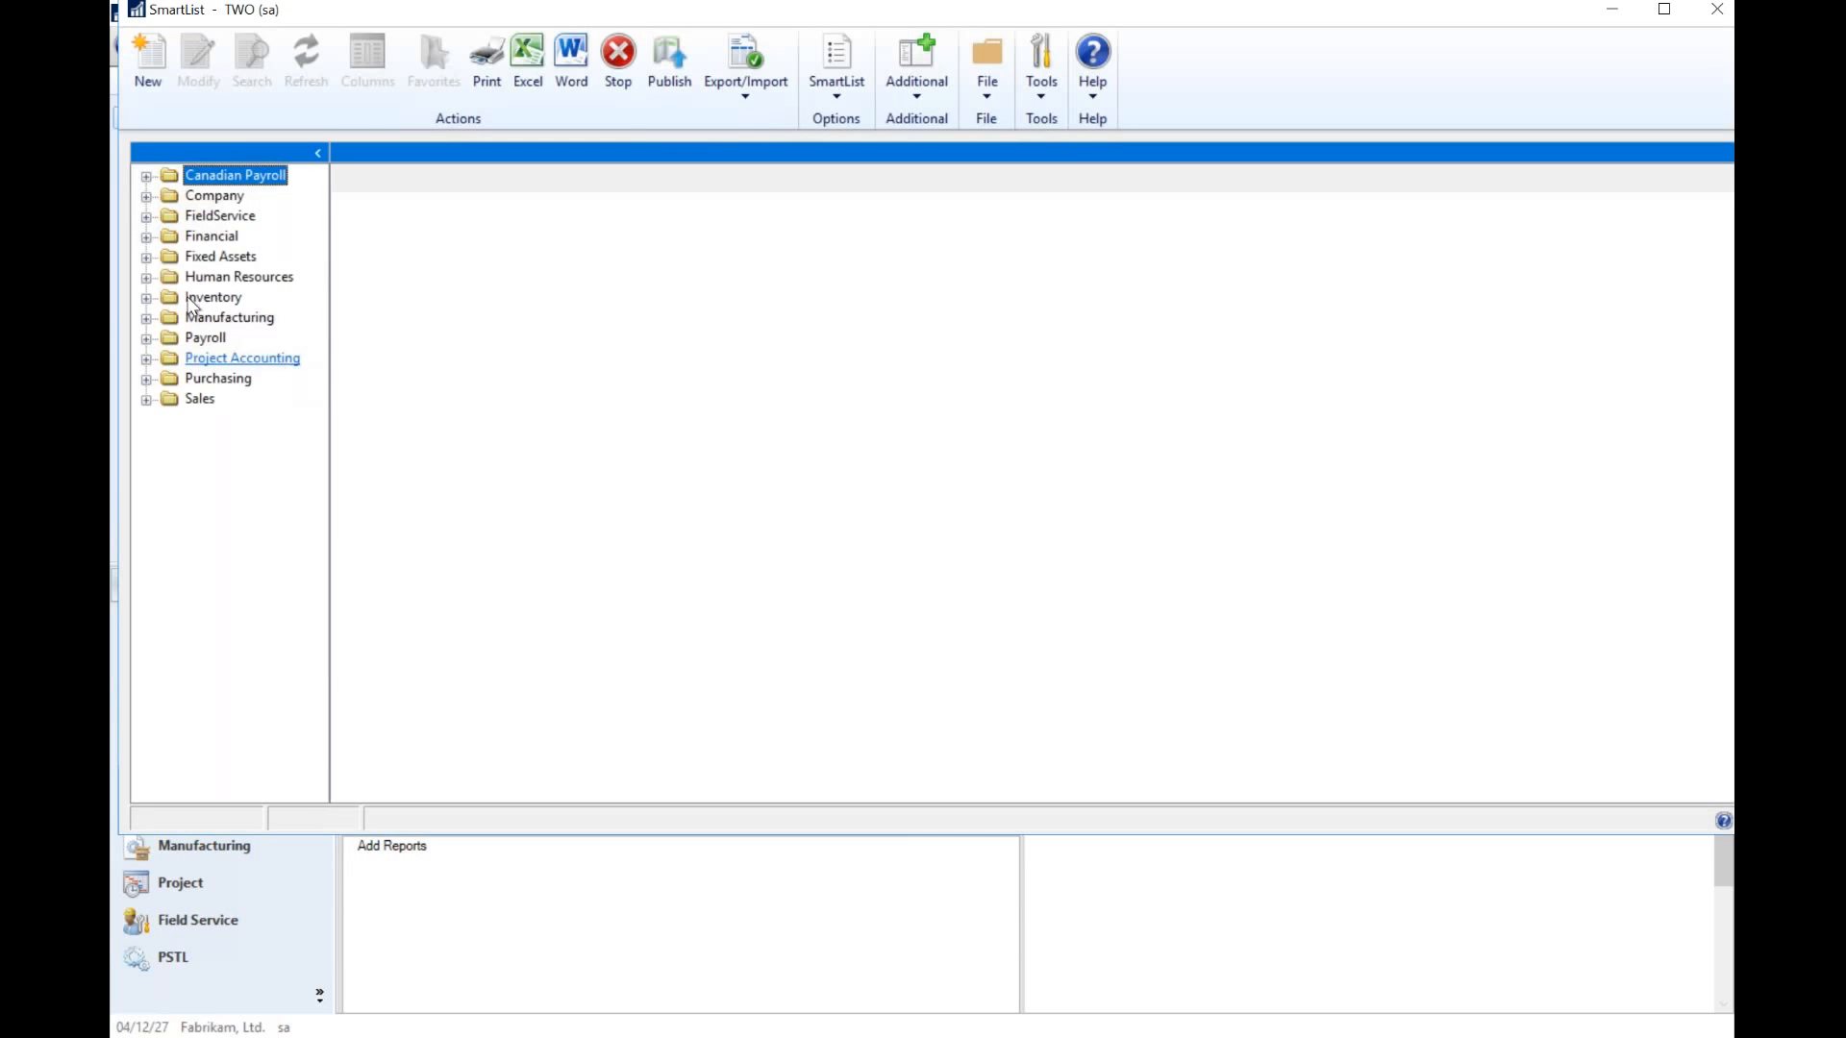
pyautogui.click(146, 237)
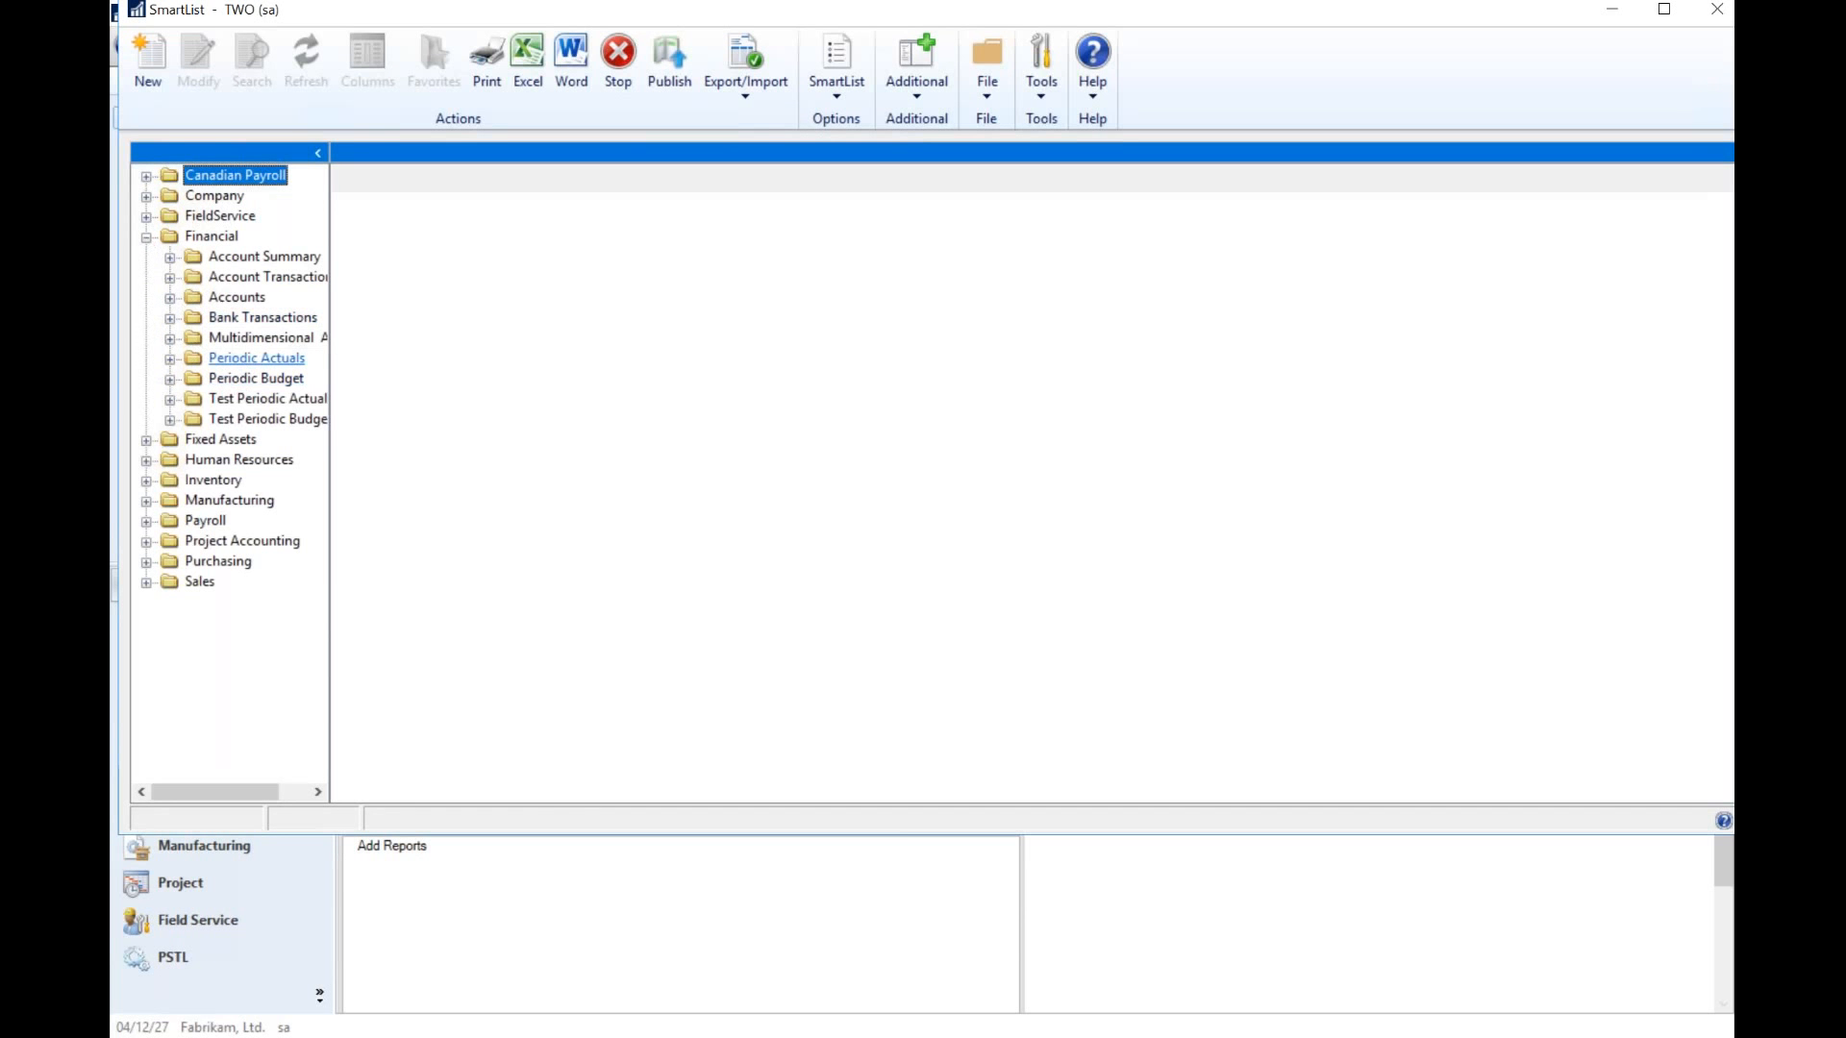
pyautogui.click(251, 358)
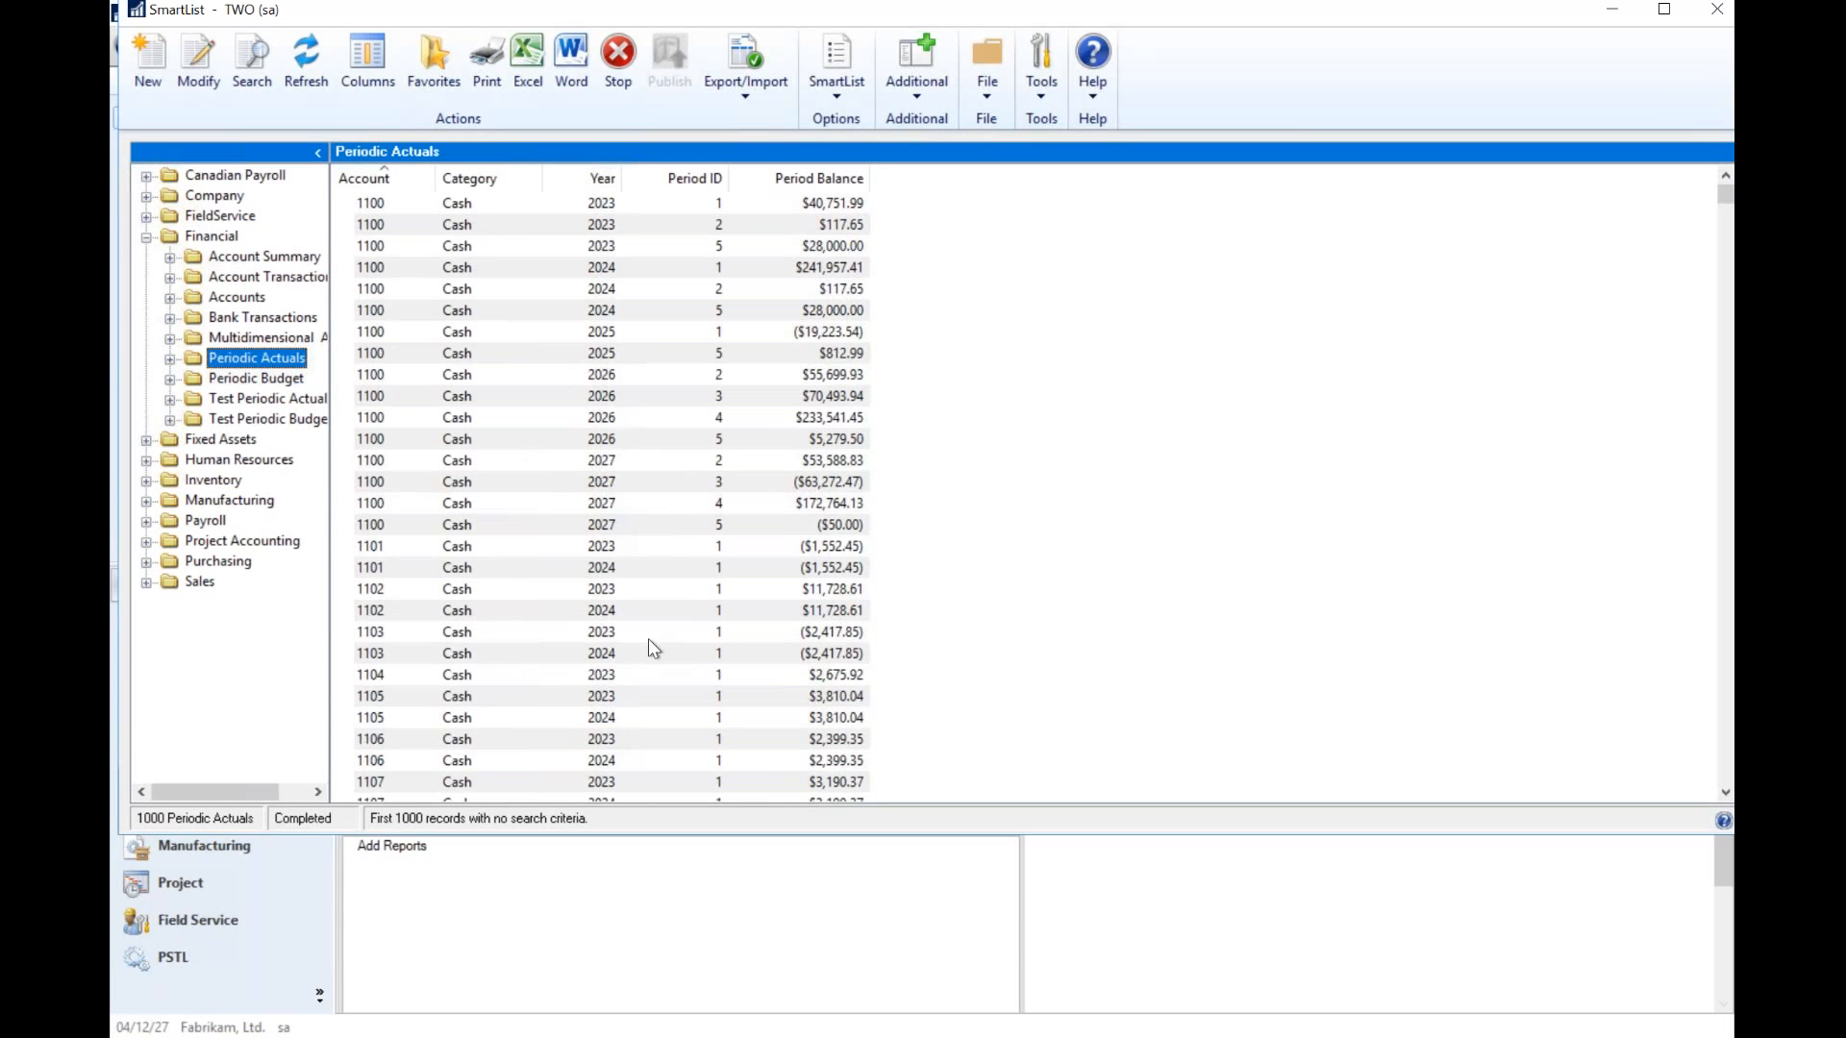
# - Start a search of the Periodic Actuals list with a first definition of Category is equal to Selling Expense
pyautogui.click(261, 63)
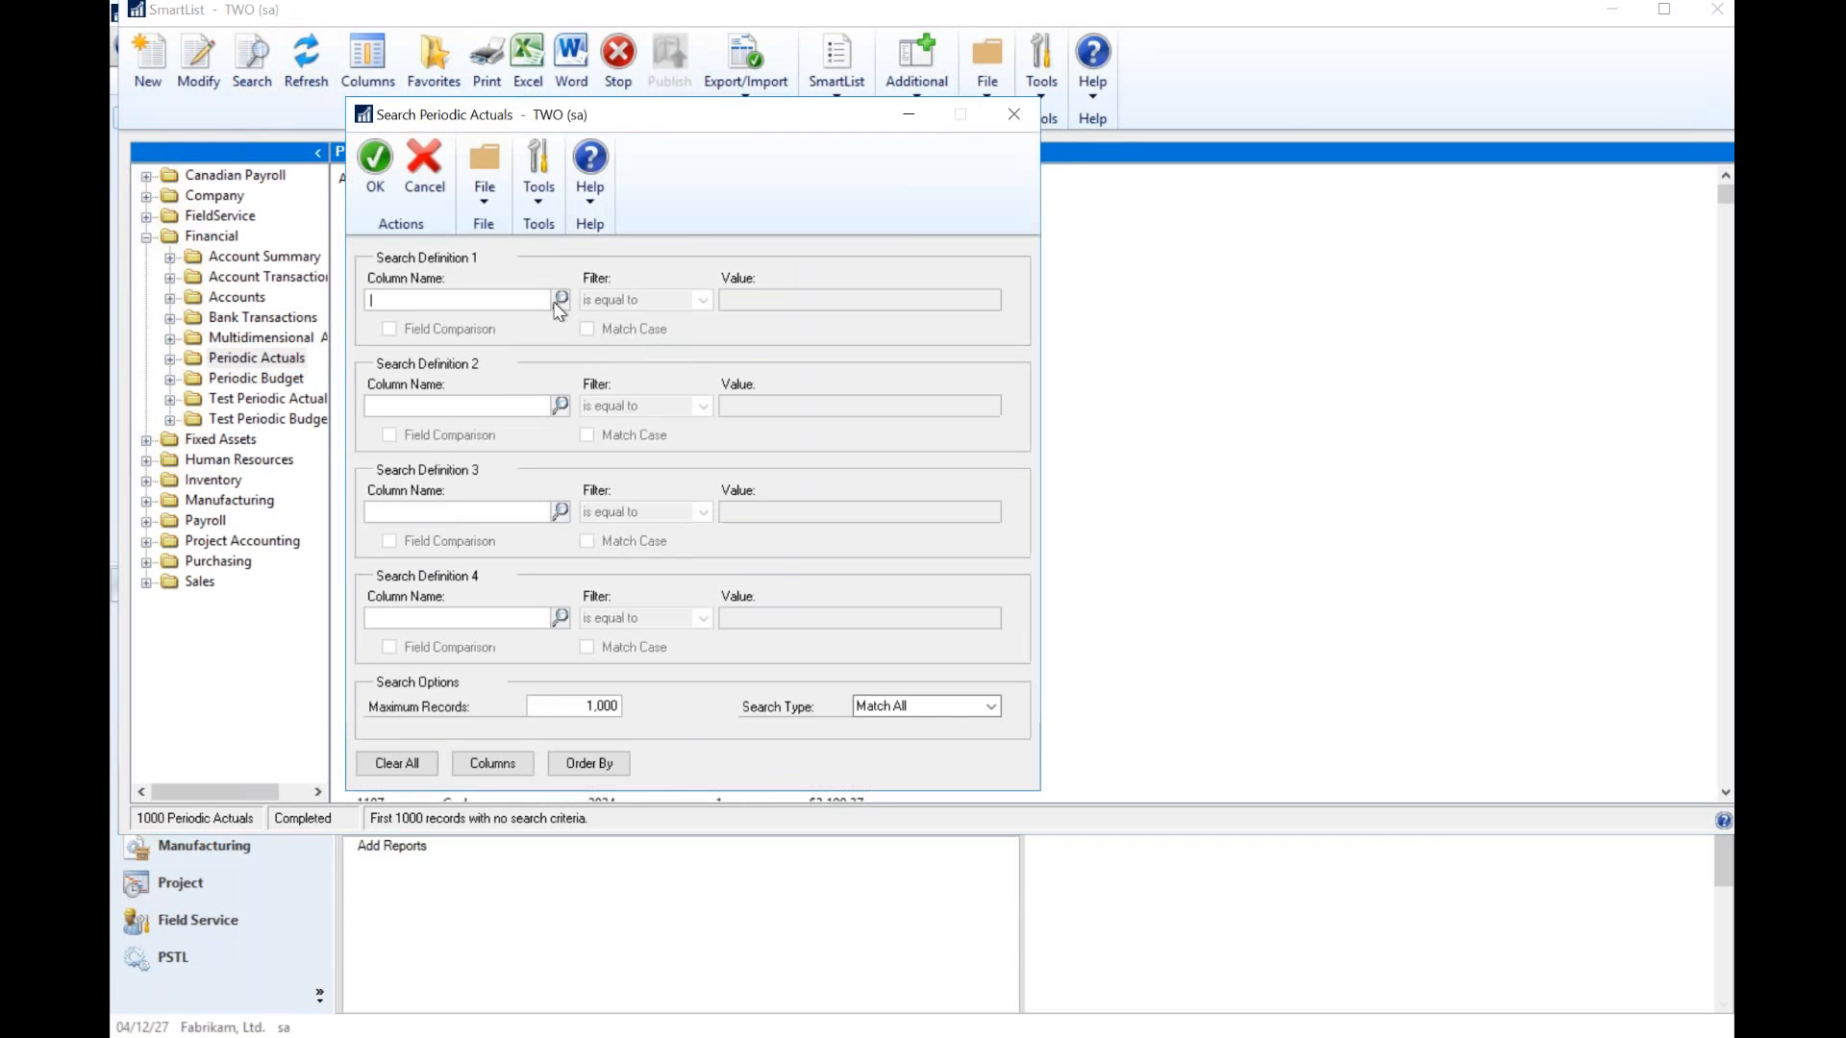
pyautogui.click(559, 406)
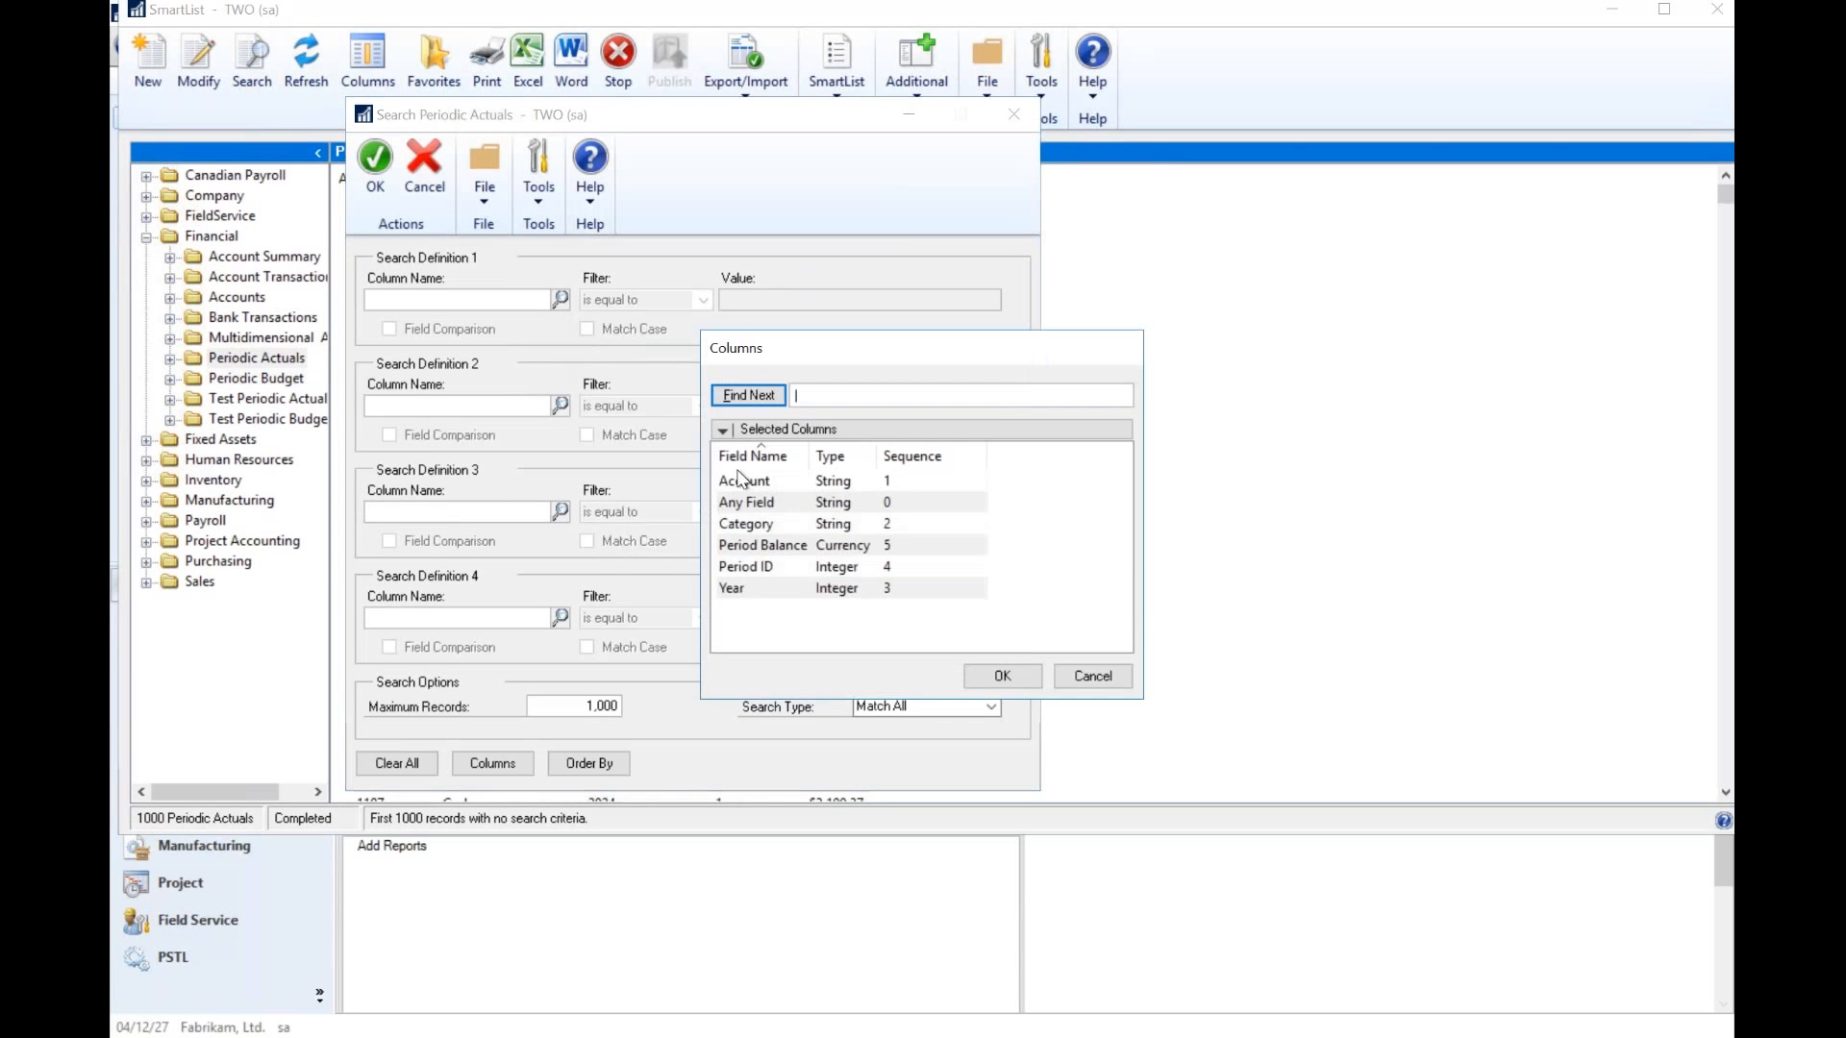
pyautogui.doubleClick(745, 524)
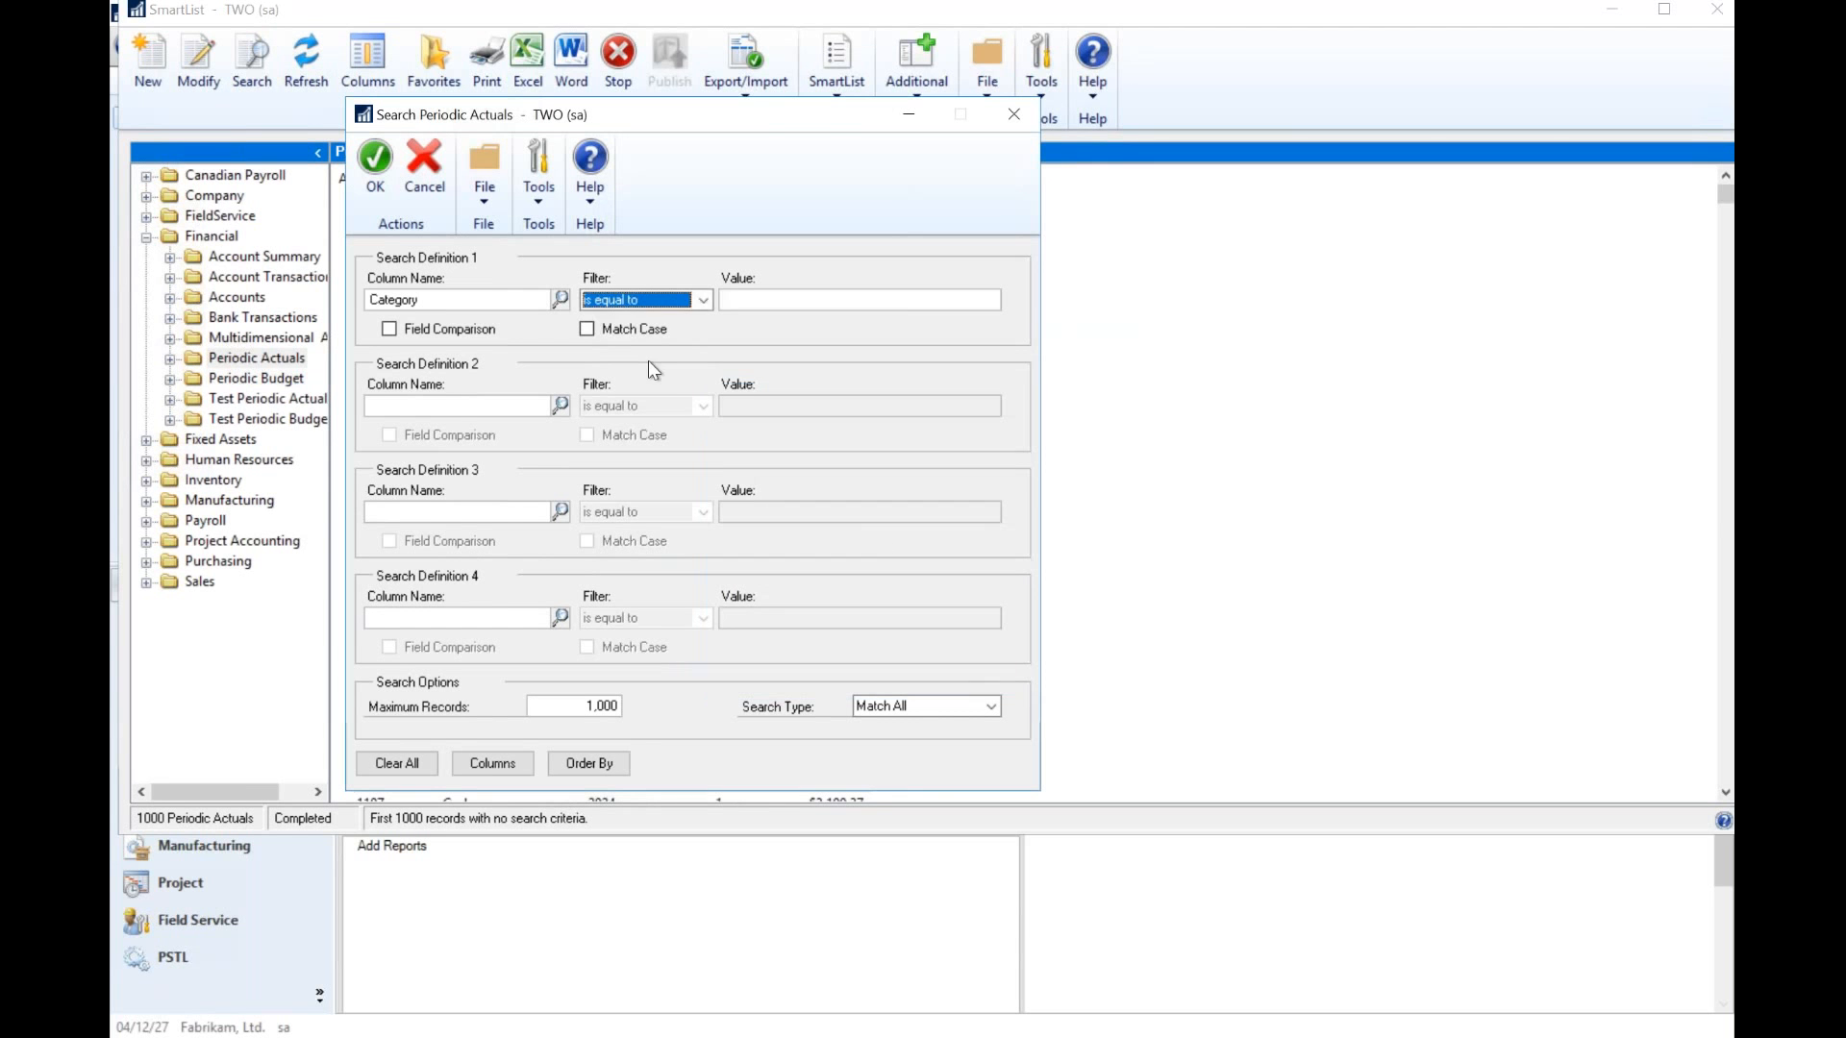
pyautogui.click(795, 299)
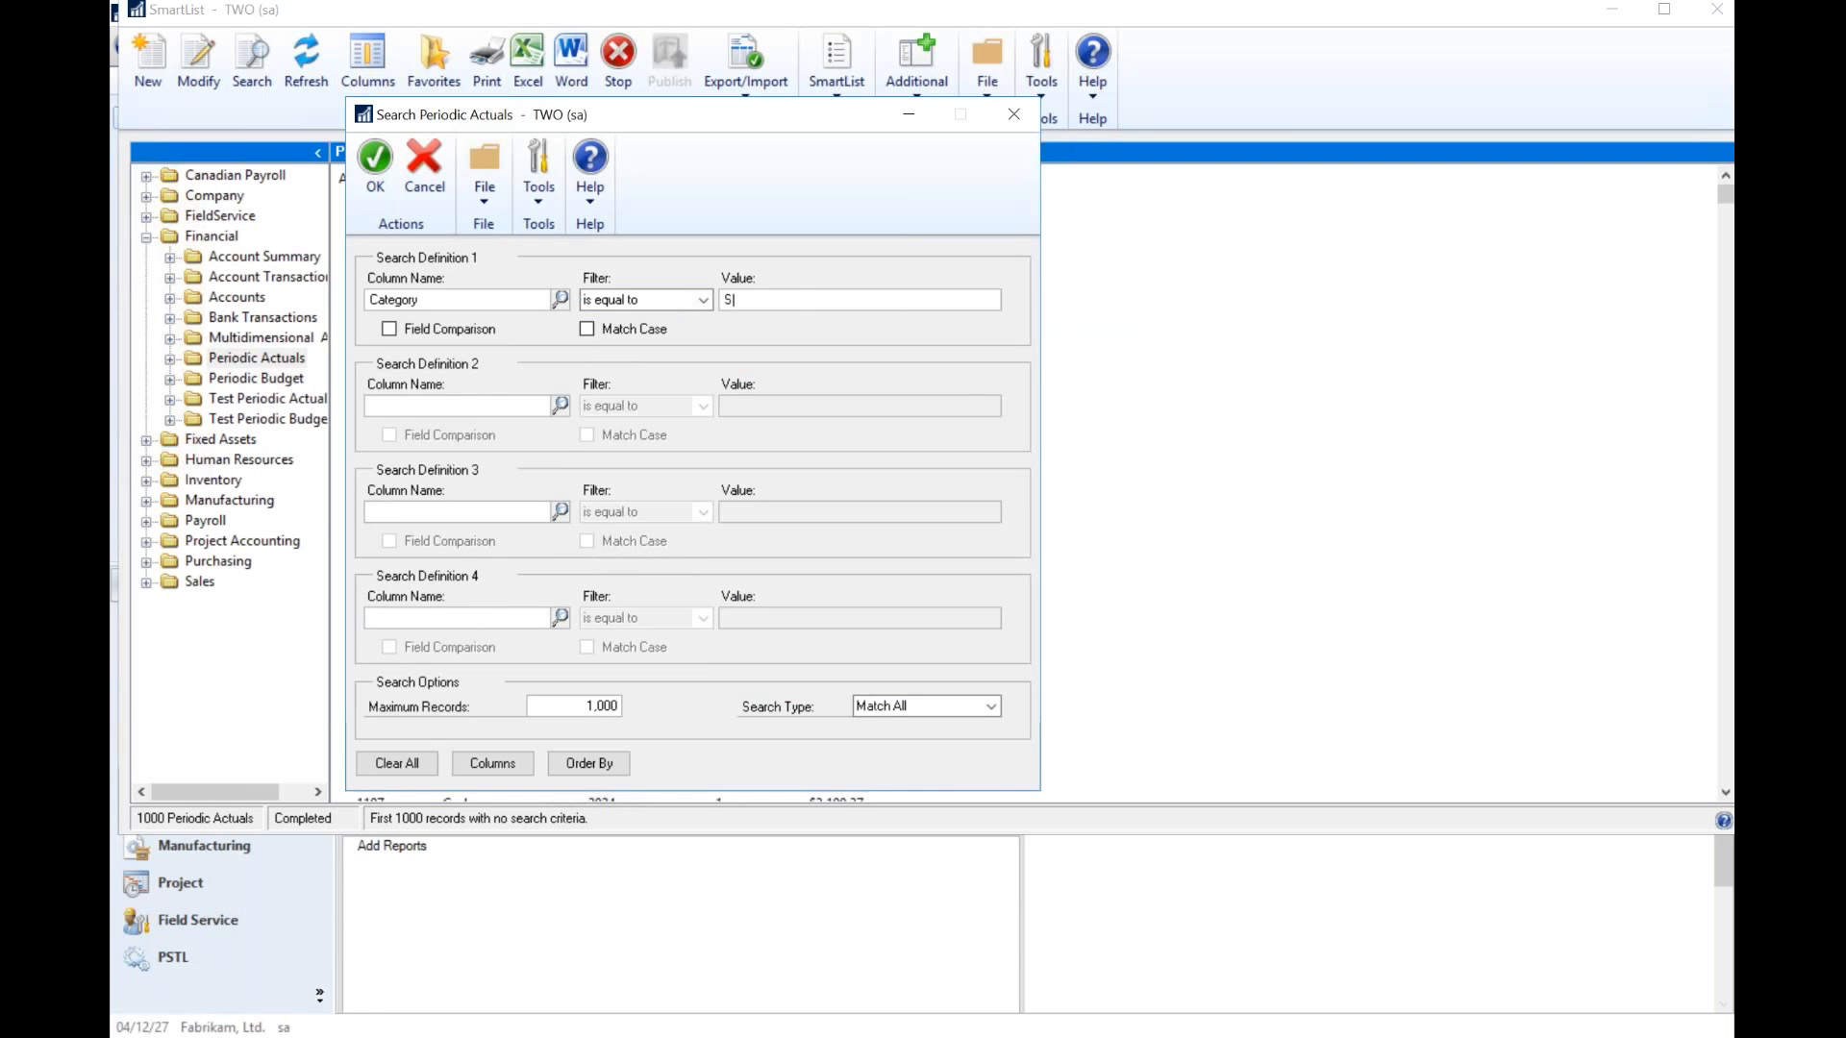
pyautogui.write('Selling Expense')
# - Add a second search definition of Year is equal to 2027 and run the search
pyautogui.click(559, 406)
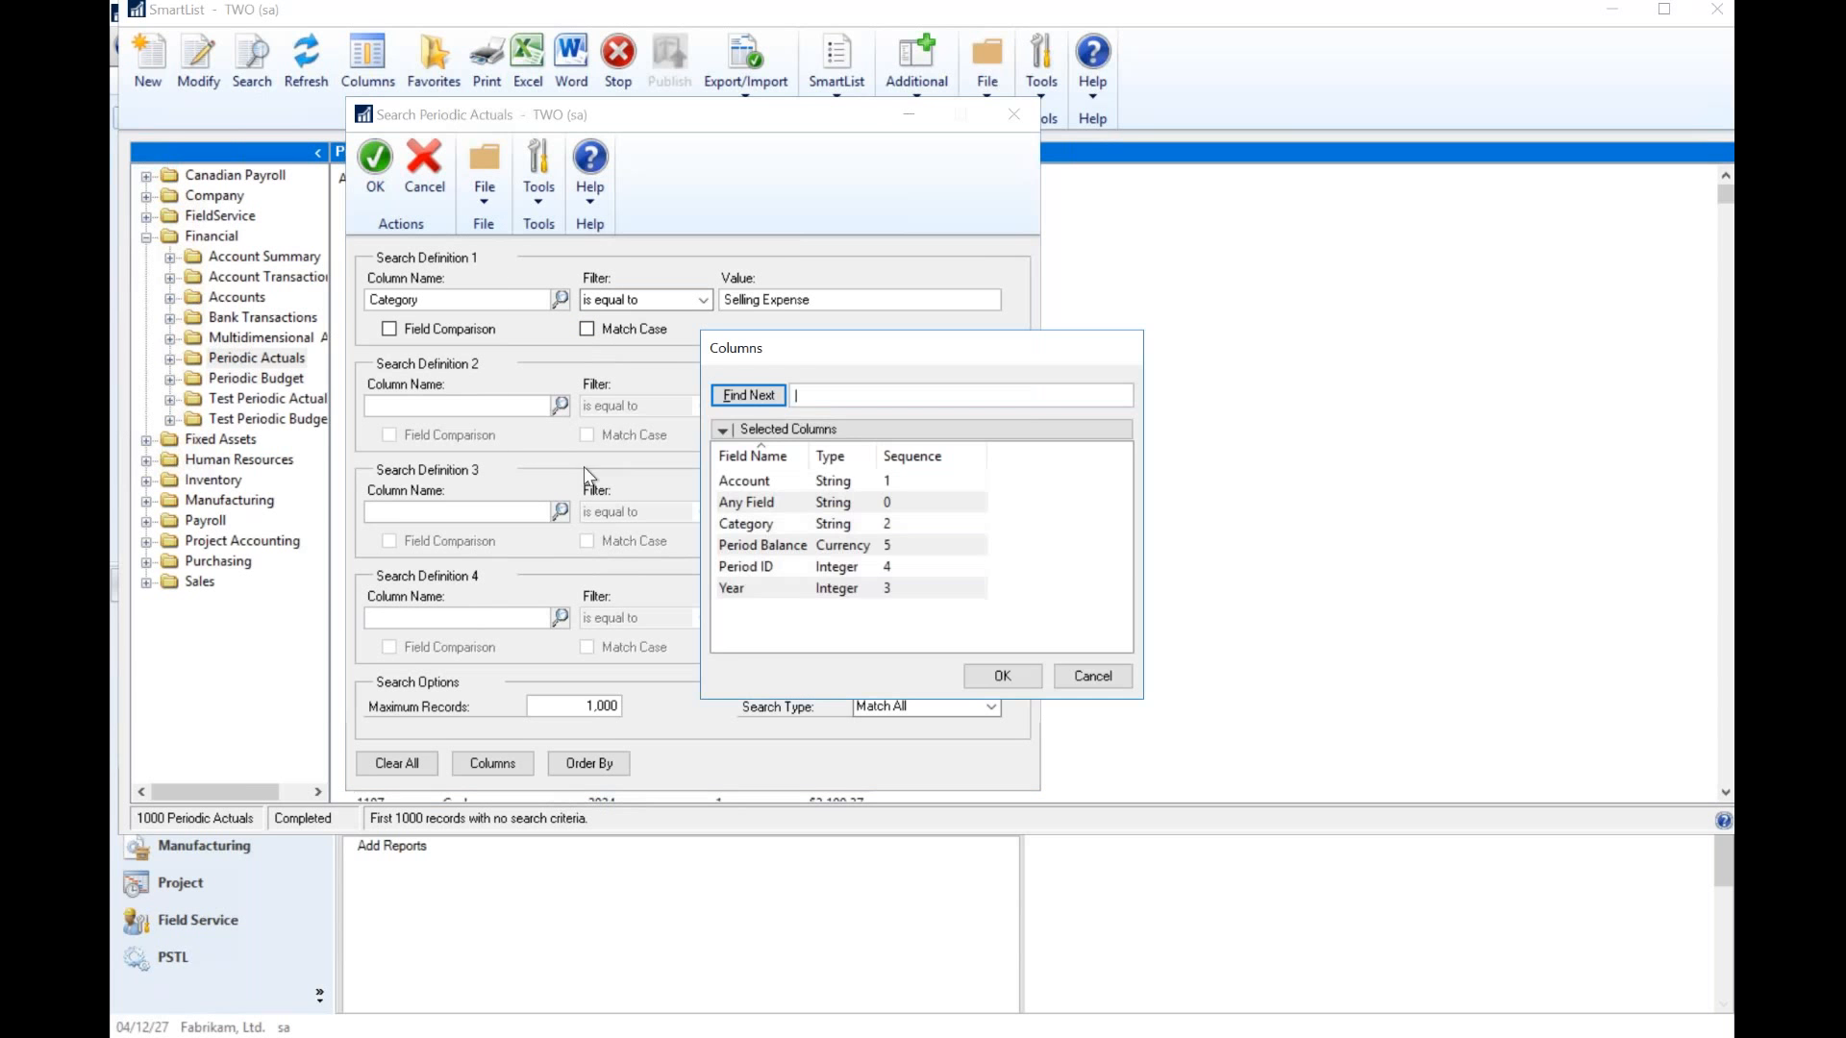
pyautogui.doubleClick(752, 587)
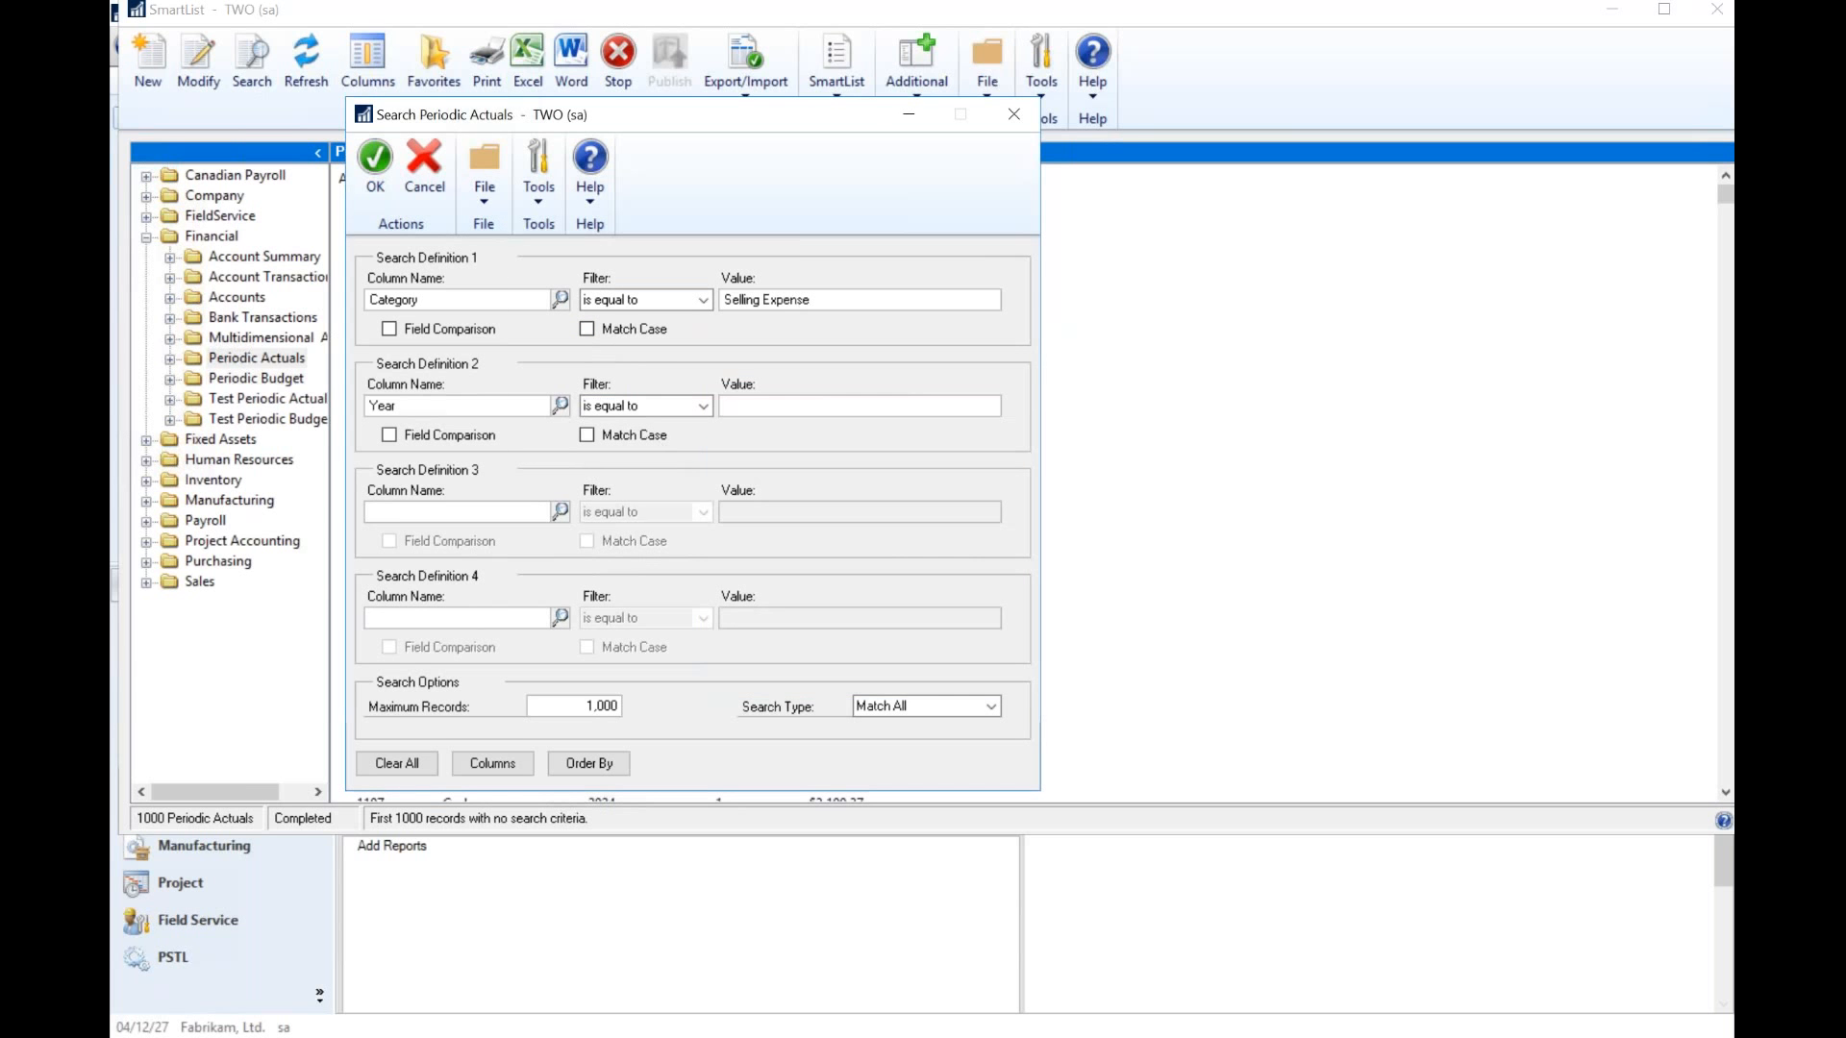
pyautogui.write('2027')
pyautogui.click(369, 168)
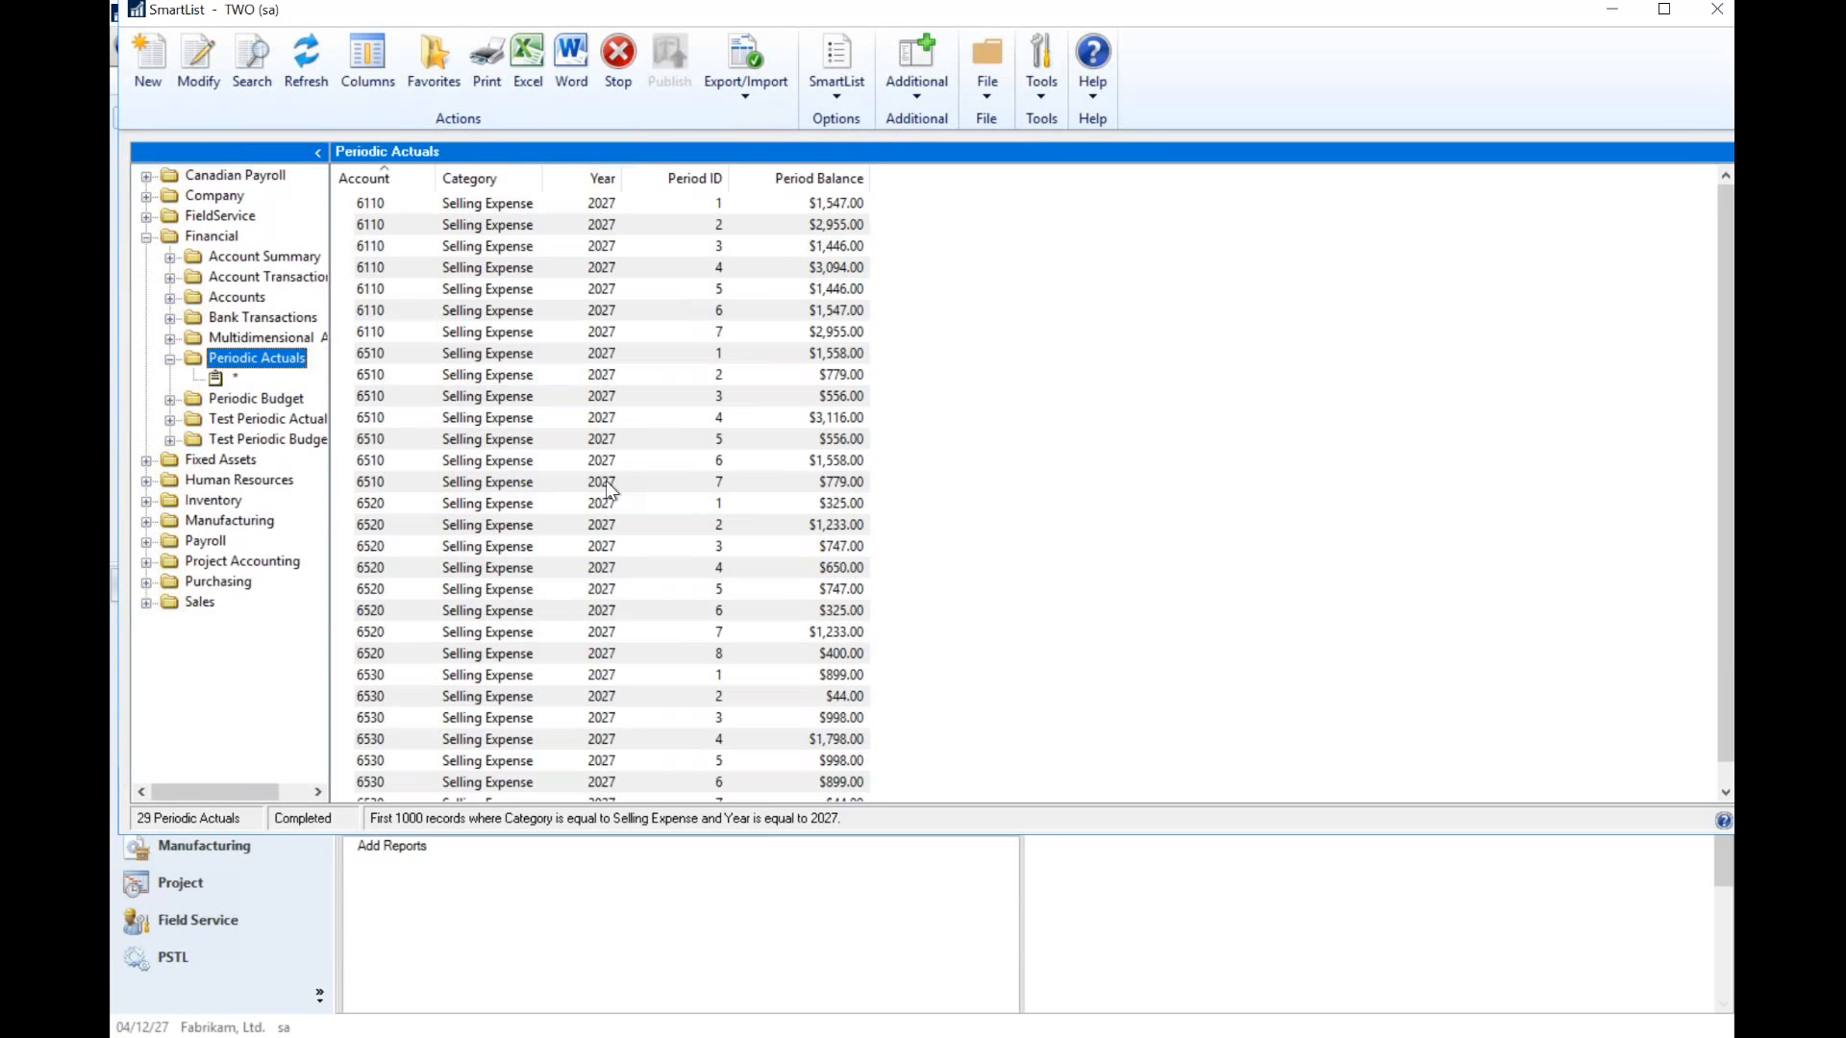
# - Save the filtered list as a favorite named Periodic Actuals Webinar, visible to User ID, without a reminder
pyautogui.click(434, 73)
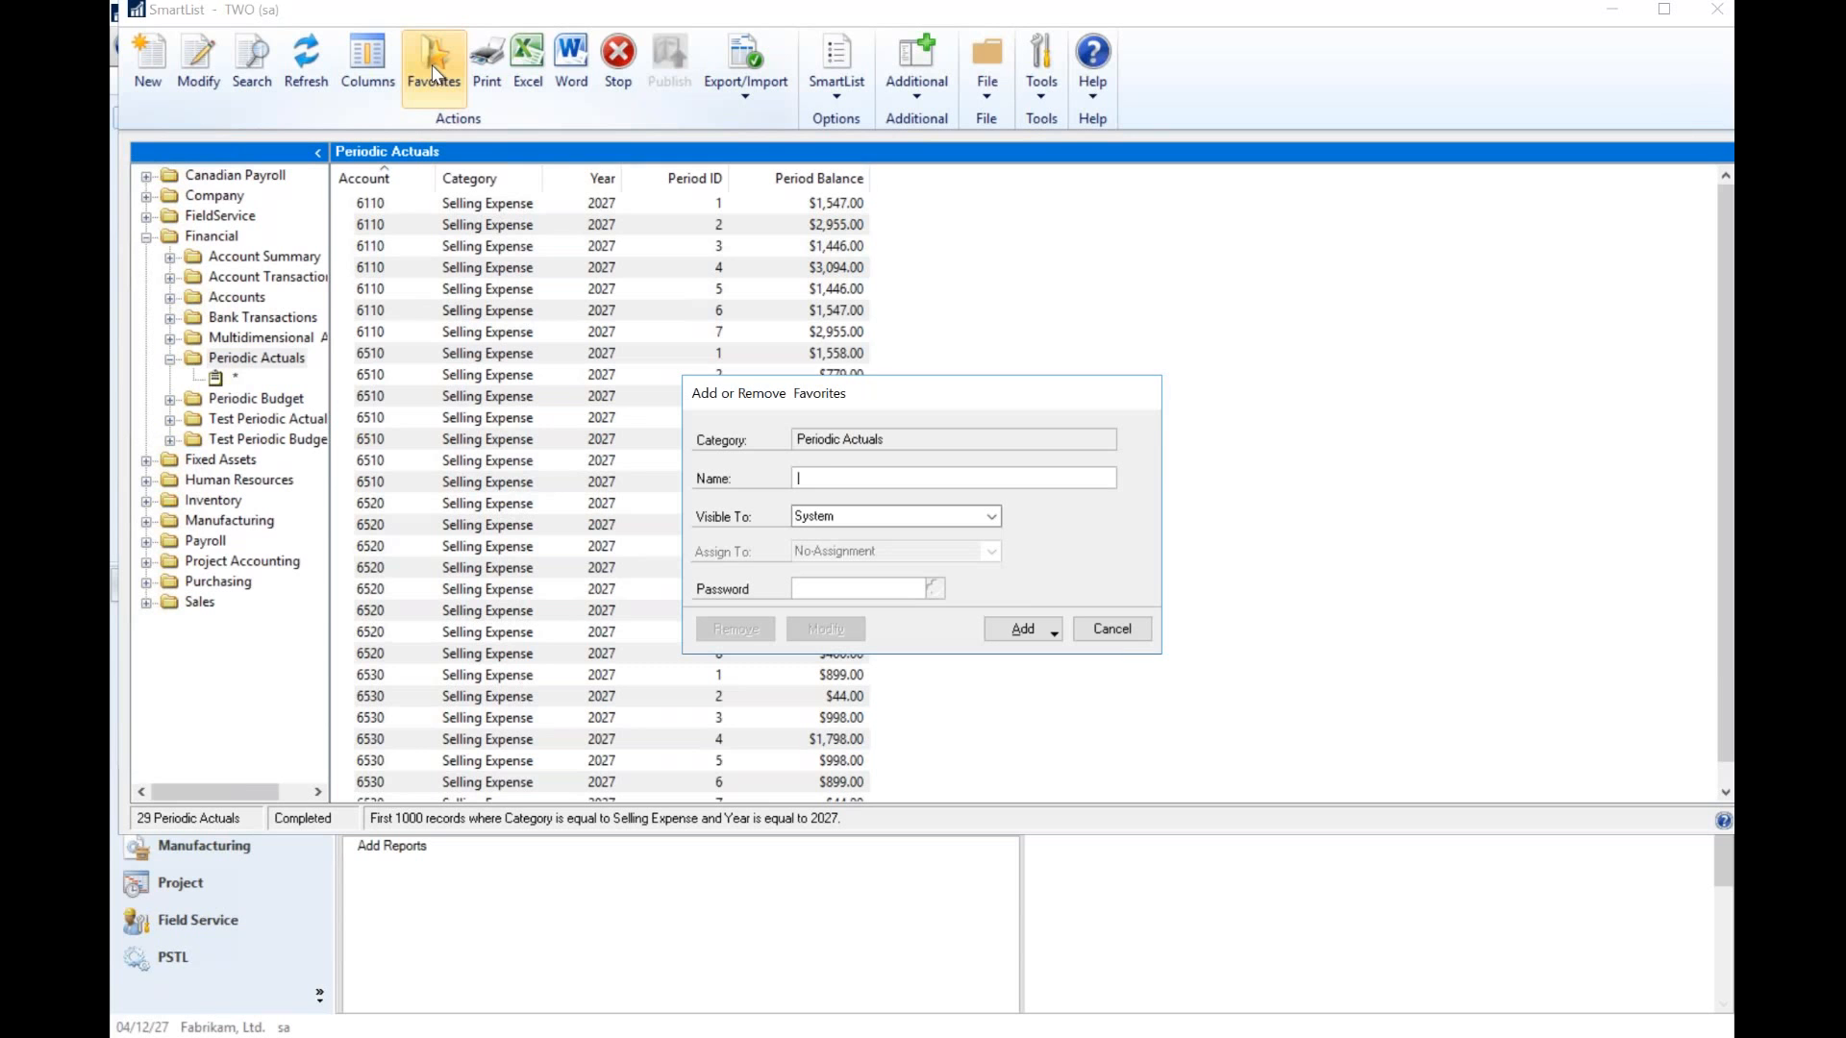
pyautogui.write('Periodic Actuals Webinar')
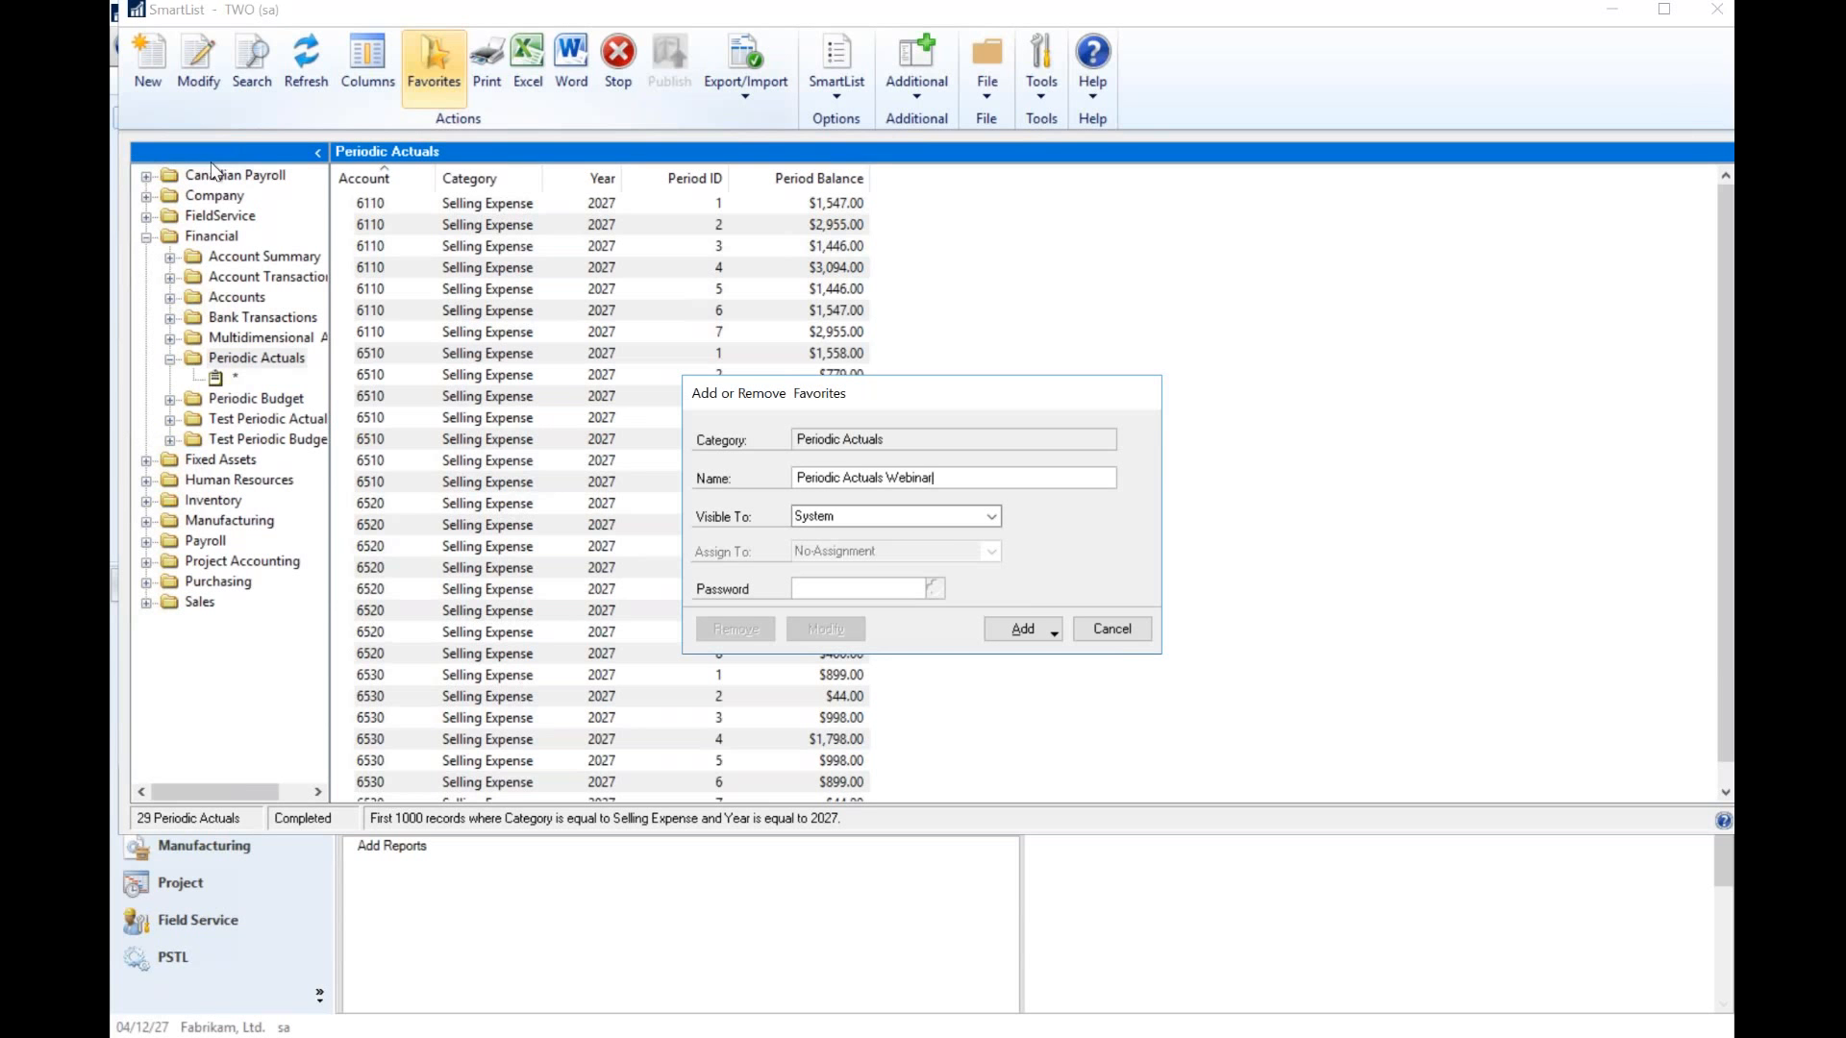
pyautogui.click(920, 517)
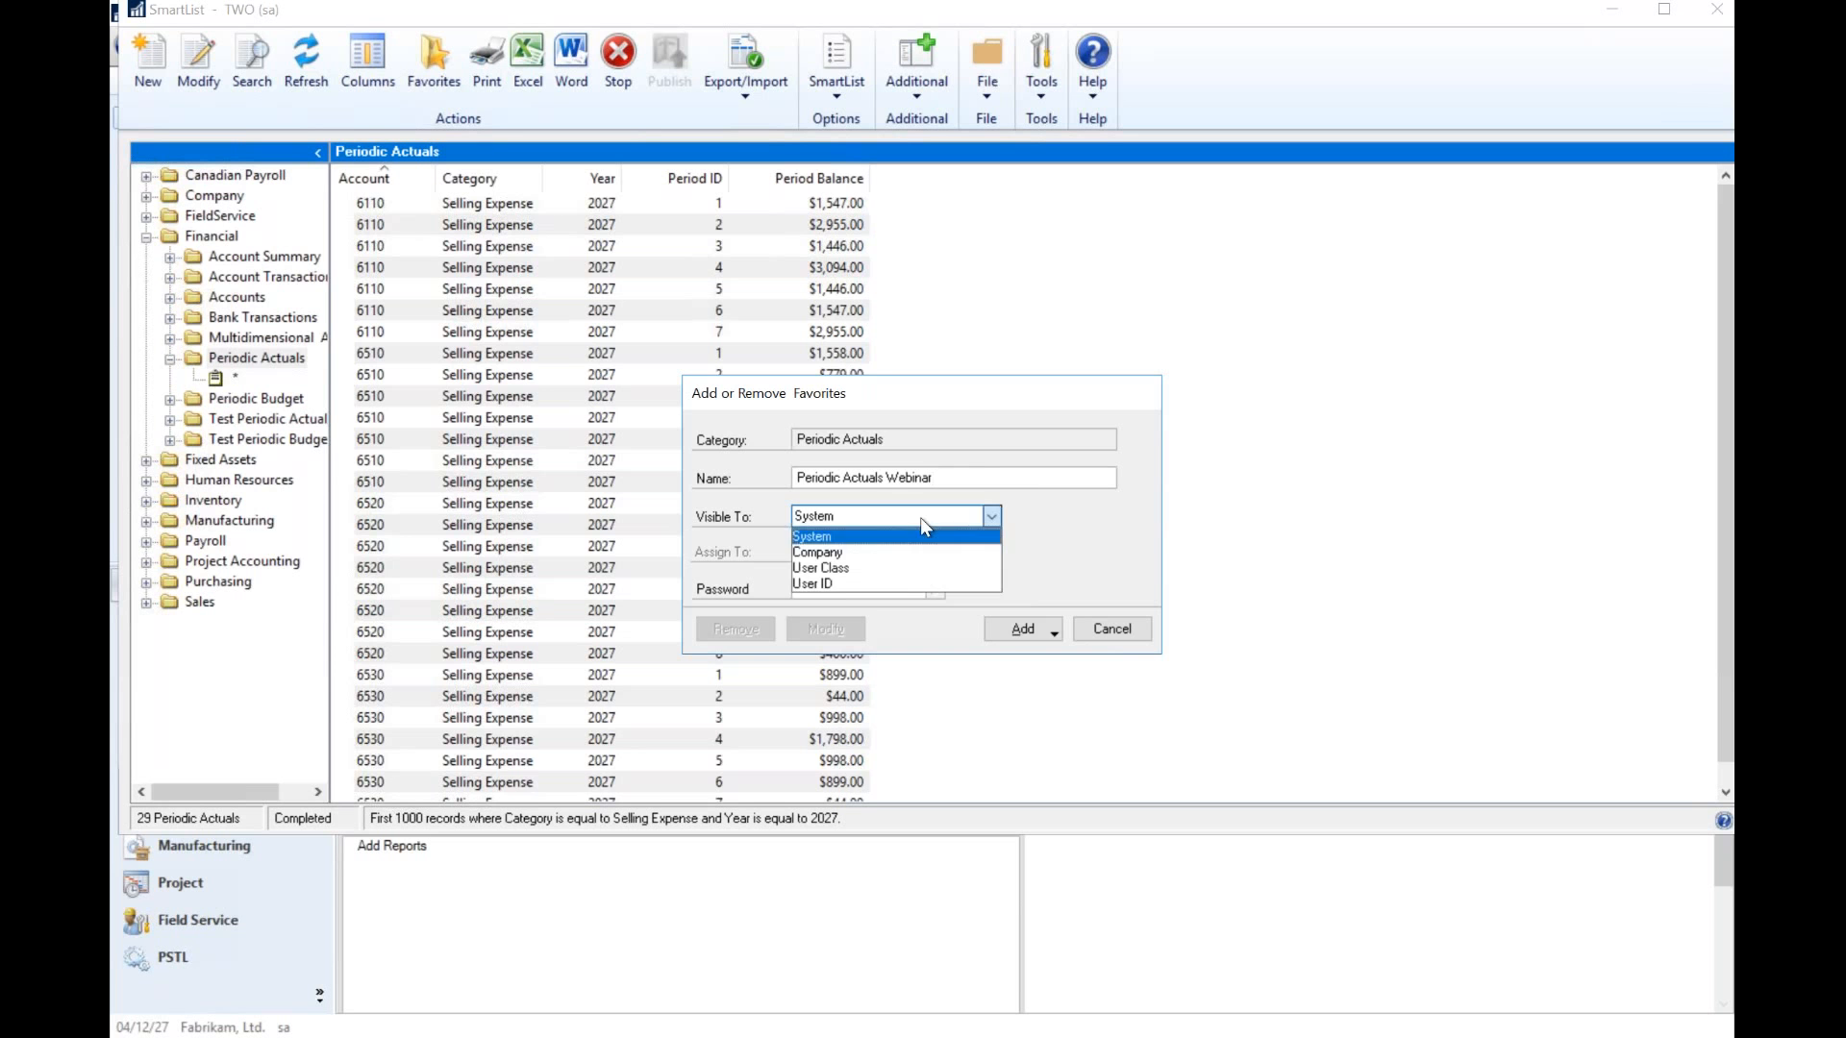
pyautogui.click(834, 580)
pyautogui.click(1012, 636)
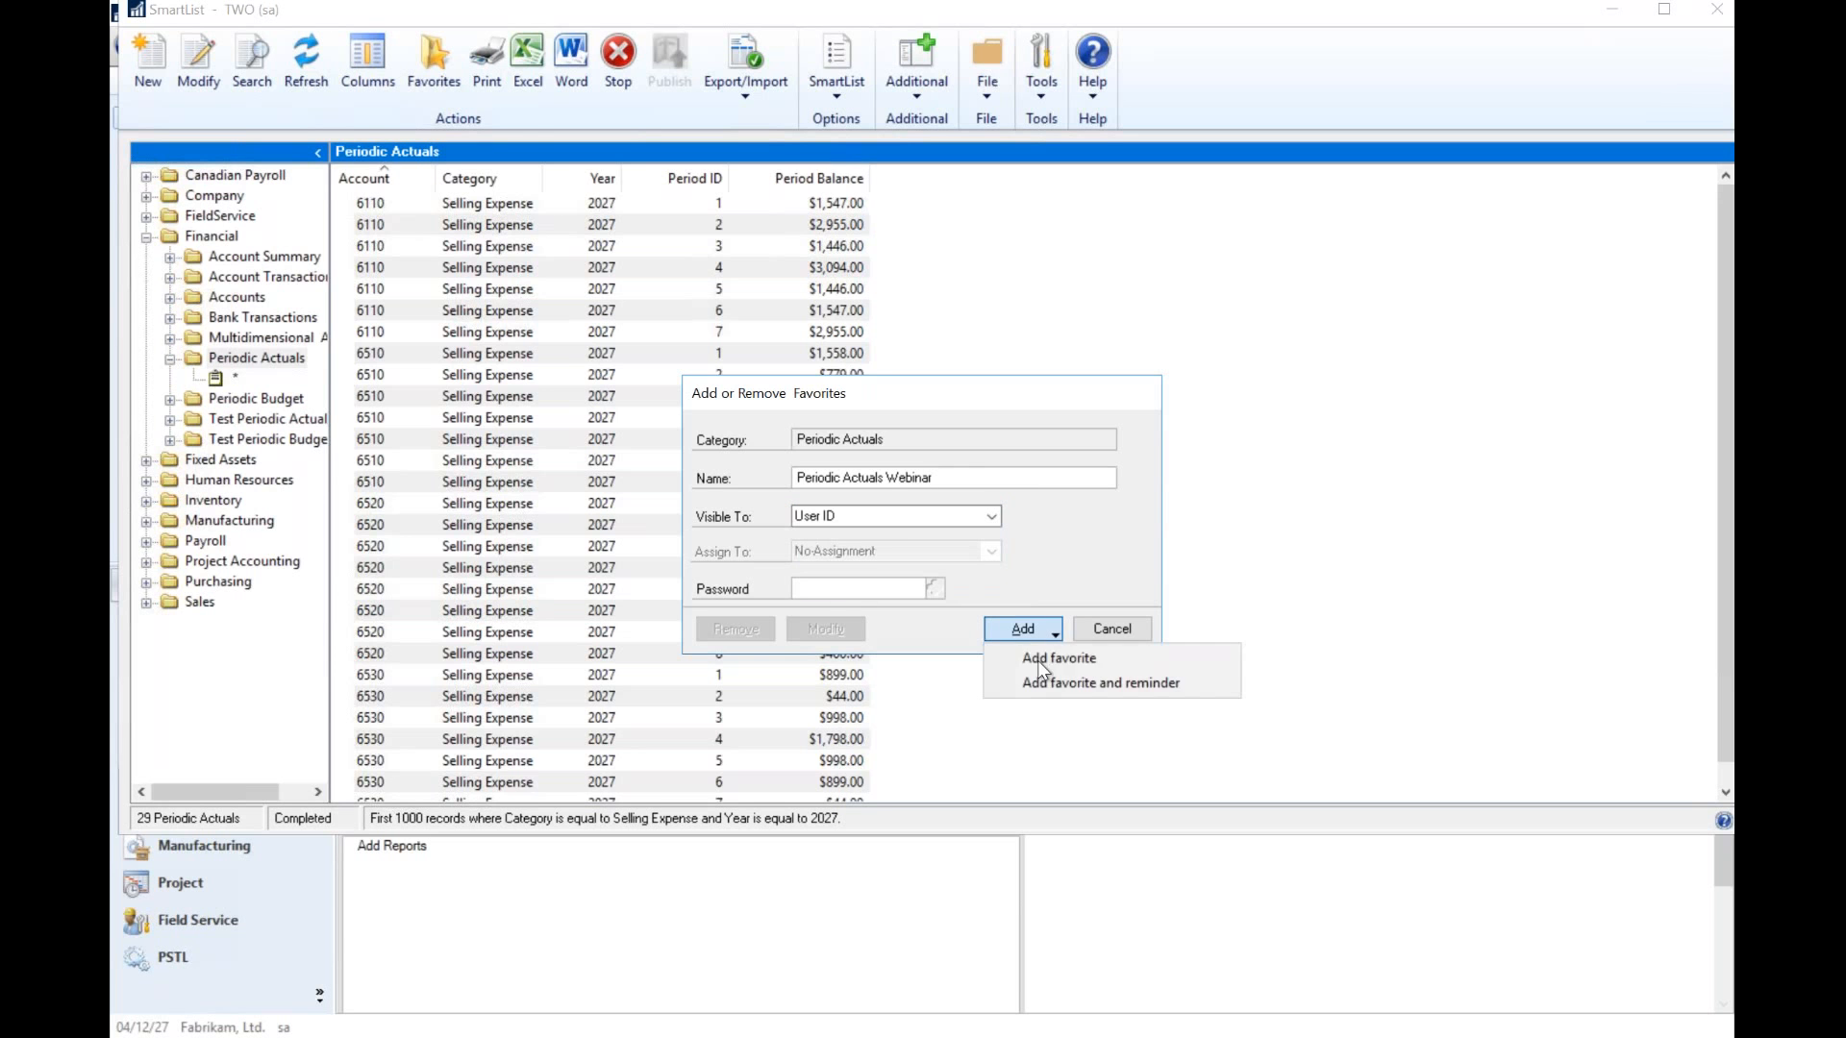
pyautogui.click(1040, 662)
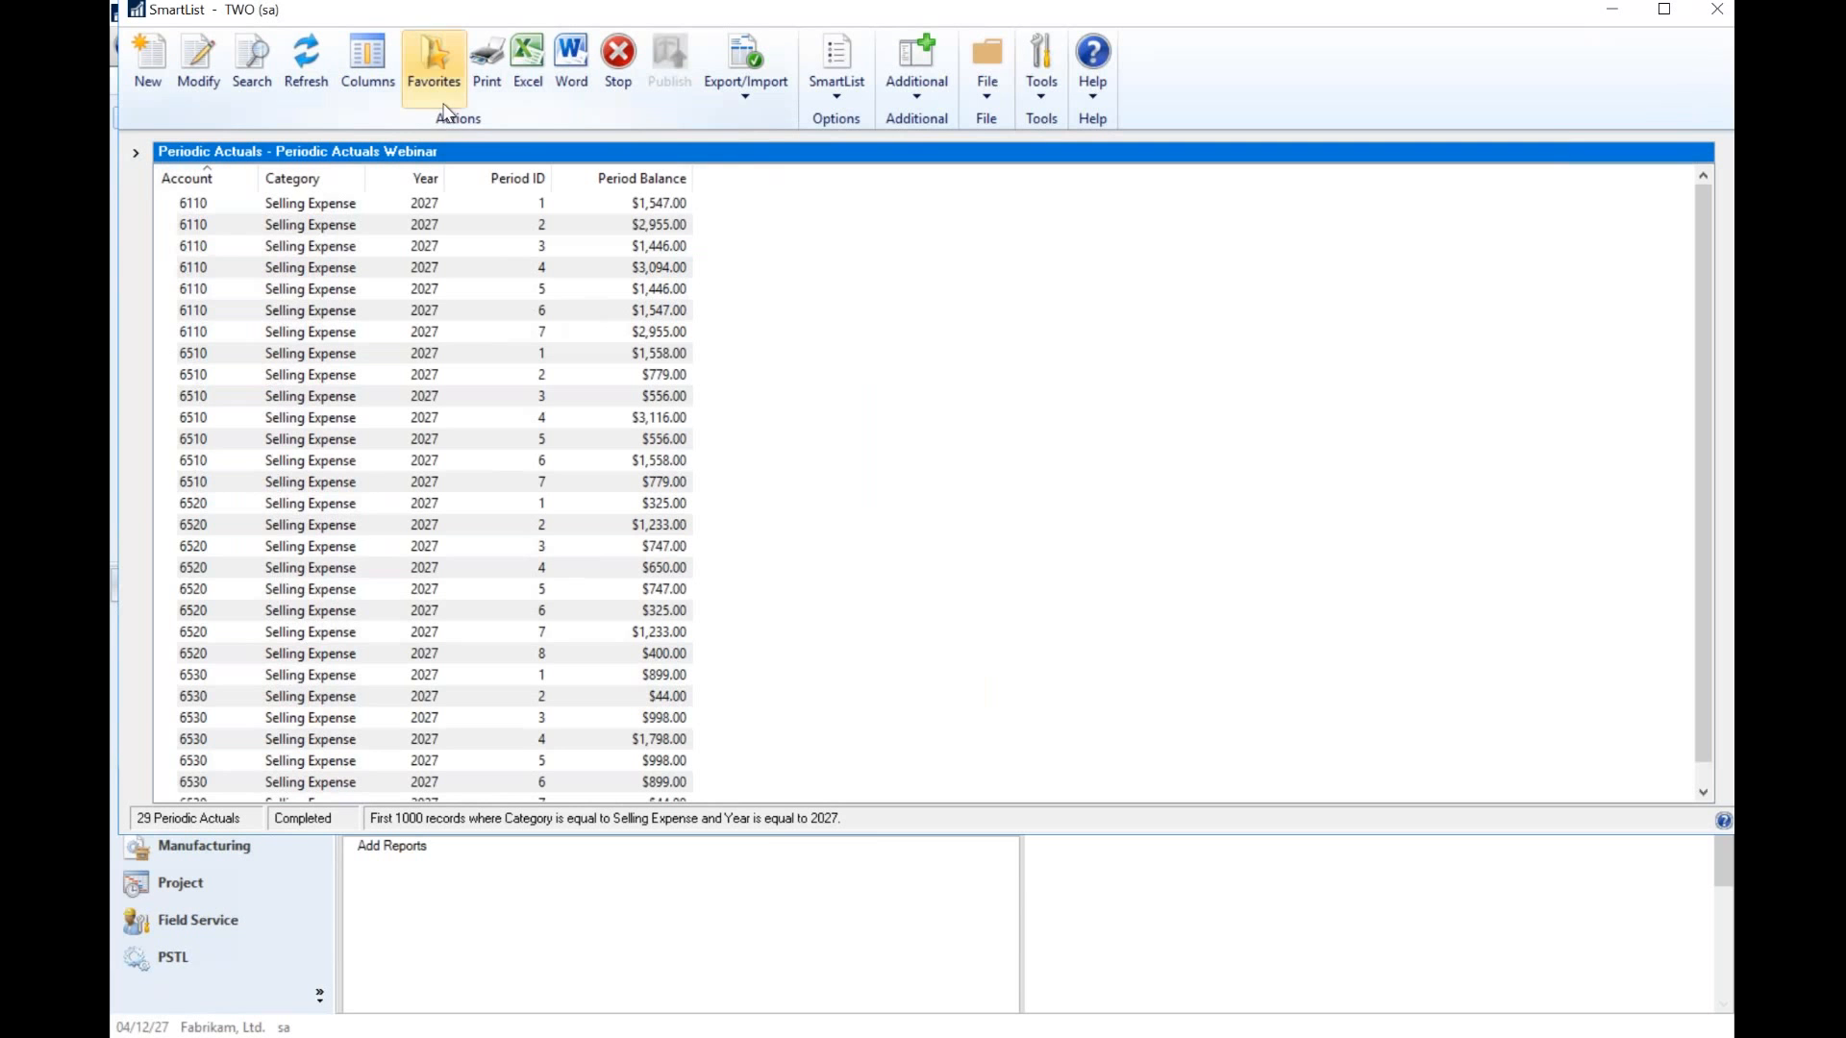
# - Export the Periodic Actuals Webinar results to Excel and show the open Excel workbooks for switching to Model
pyautogui.click(527, 77)
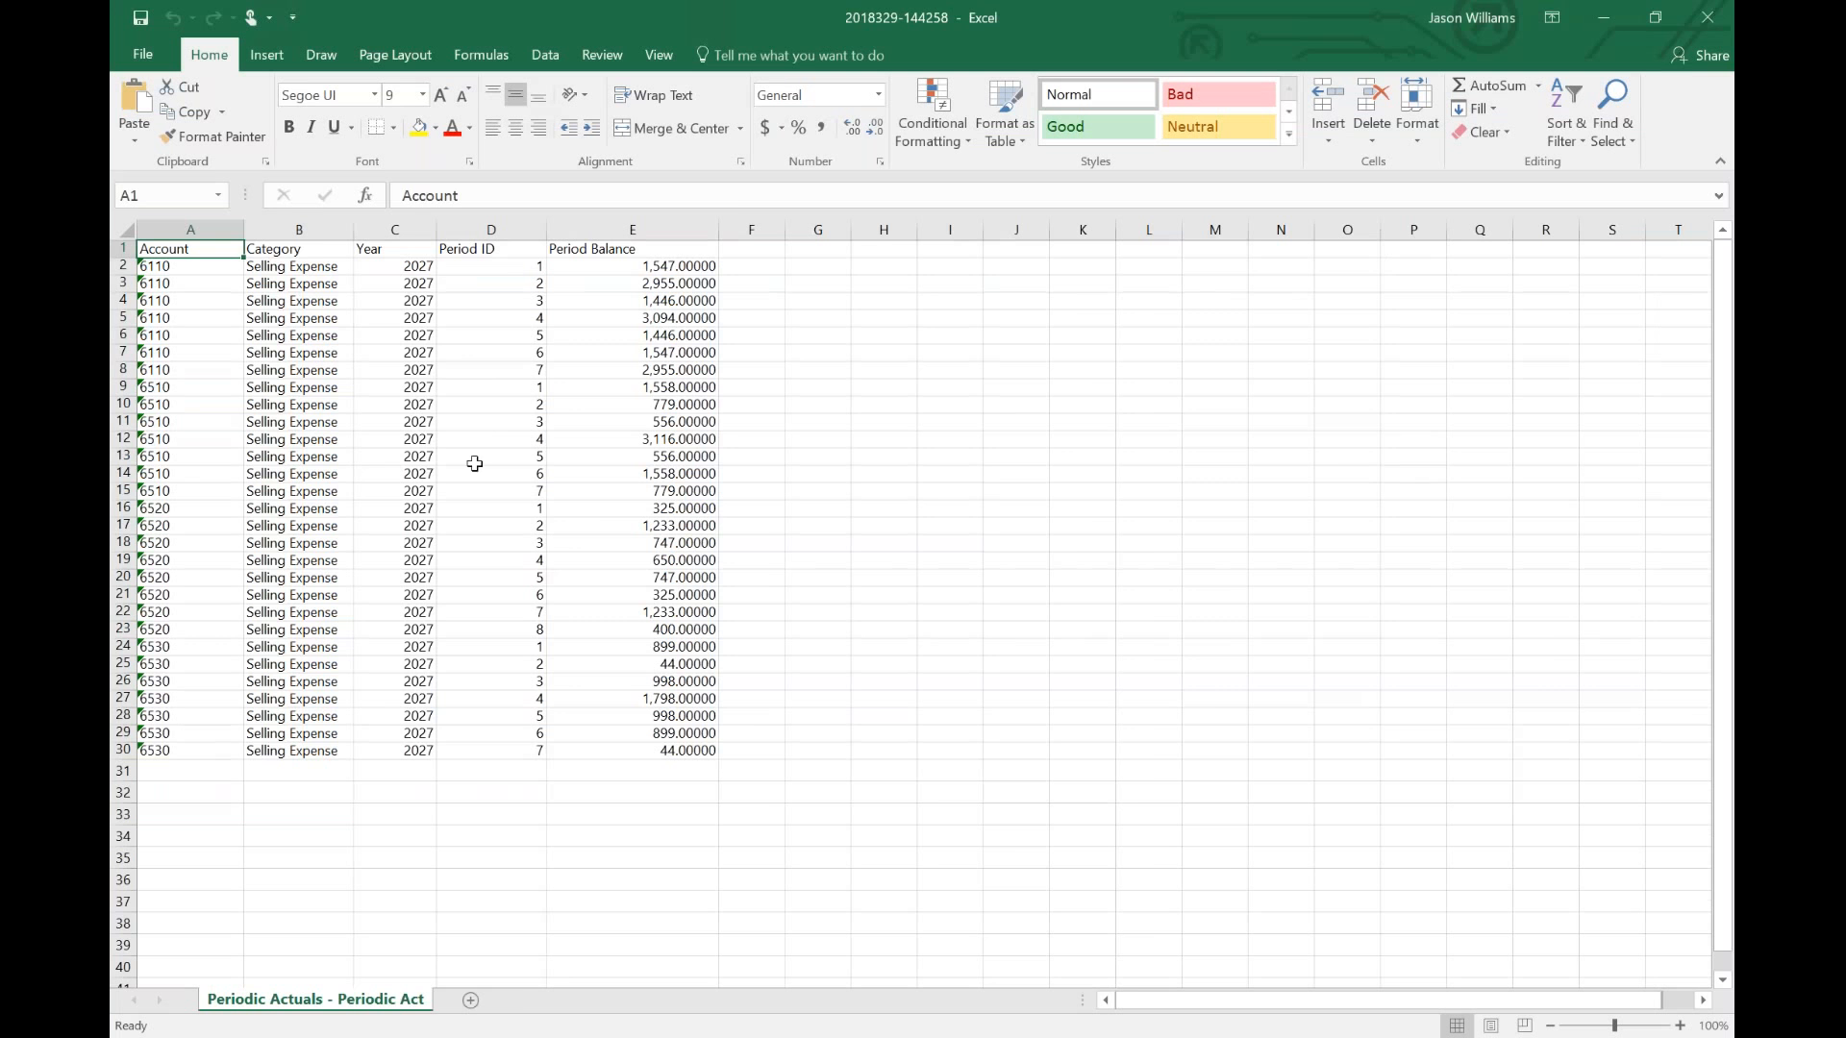
pyautogui.click(499, 1037)
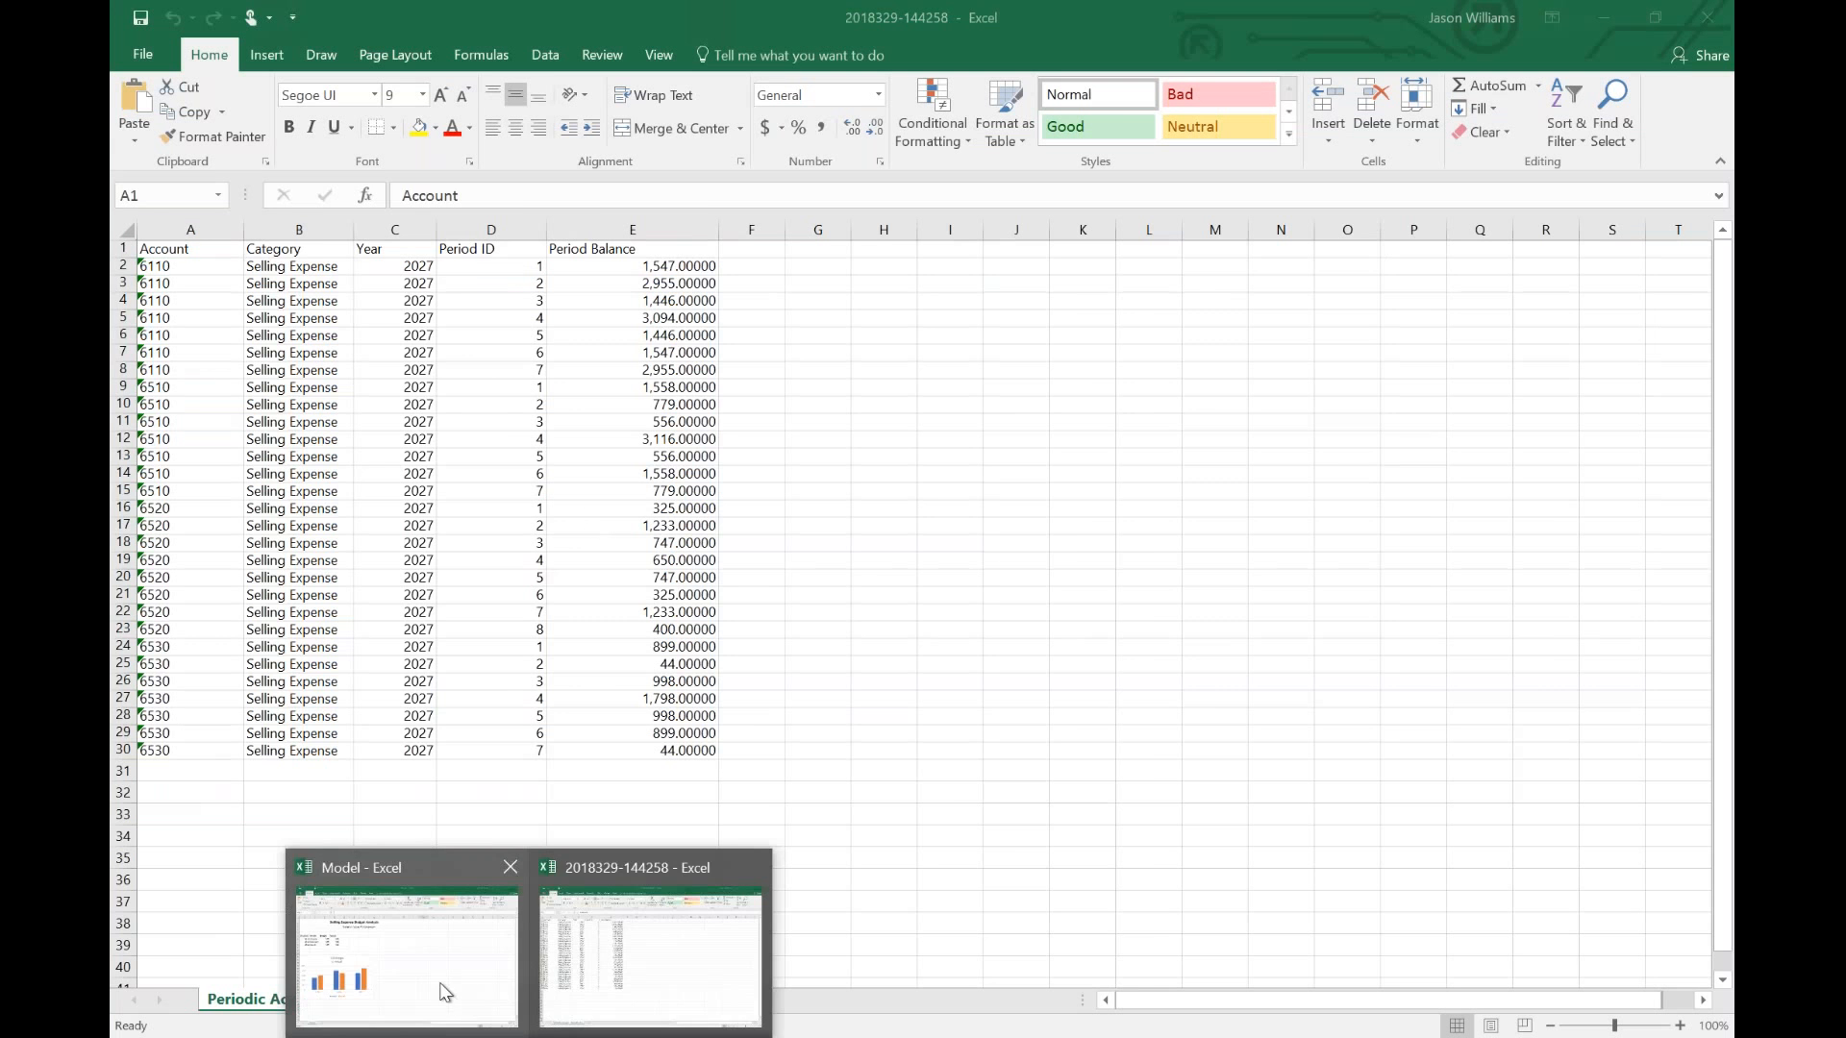
# - Switch to the Model workbook and close it
pyautogui.click(444, 992)
pyautogui.click(1707, 17)
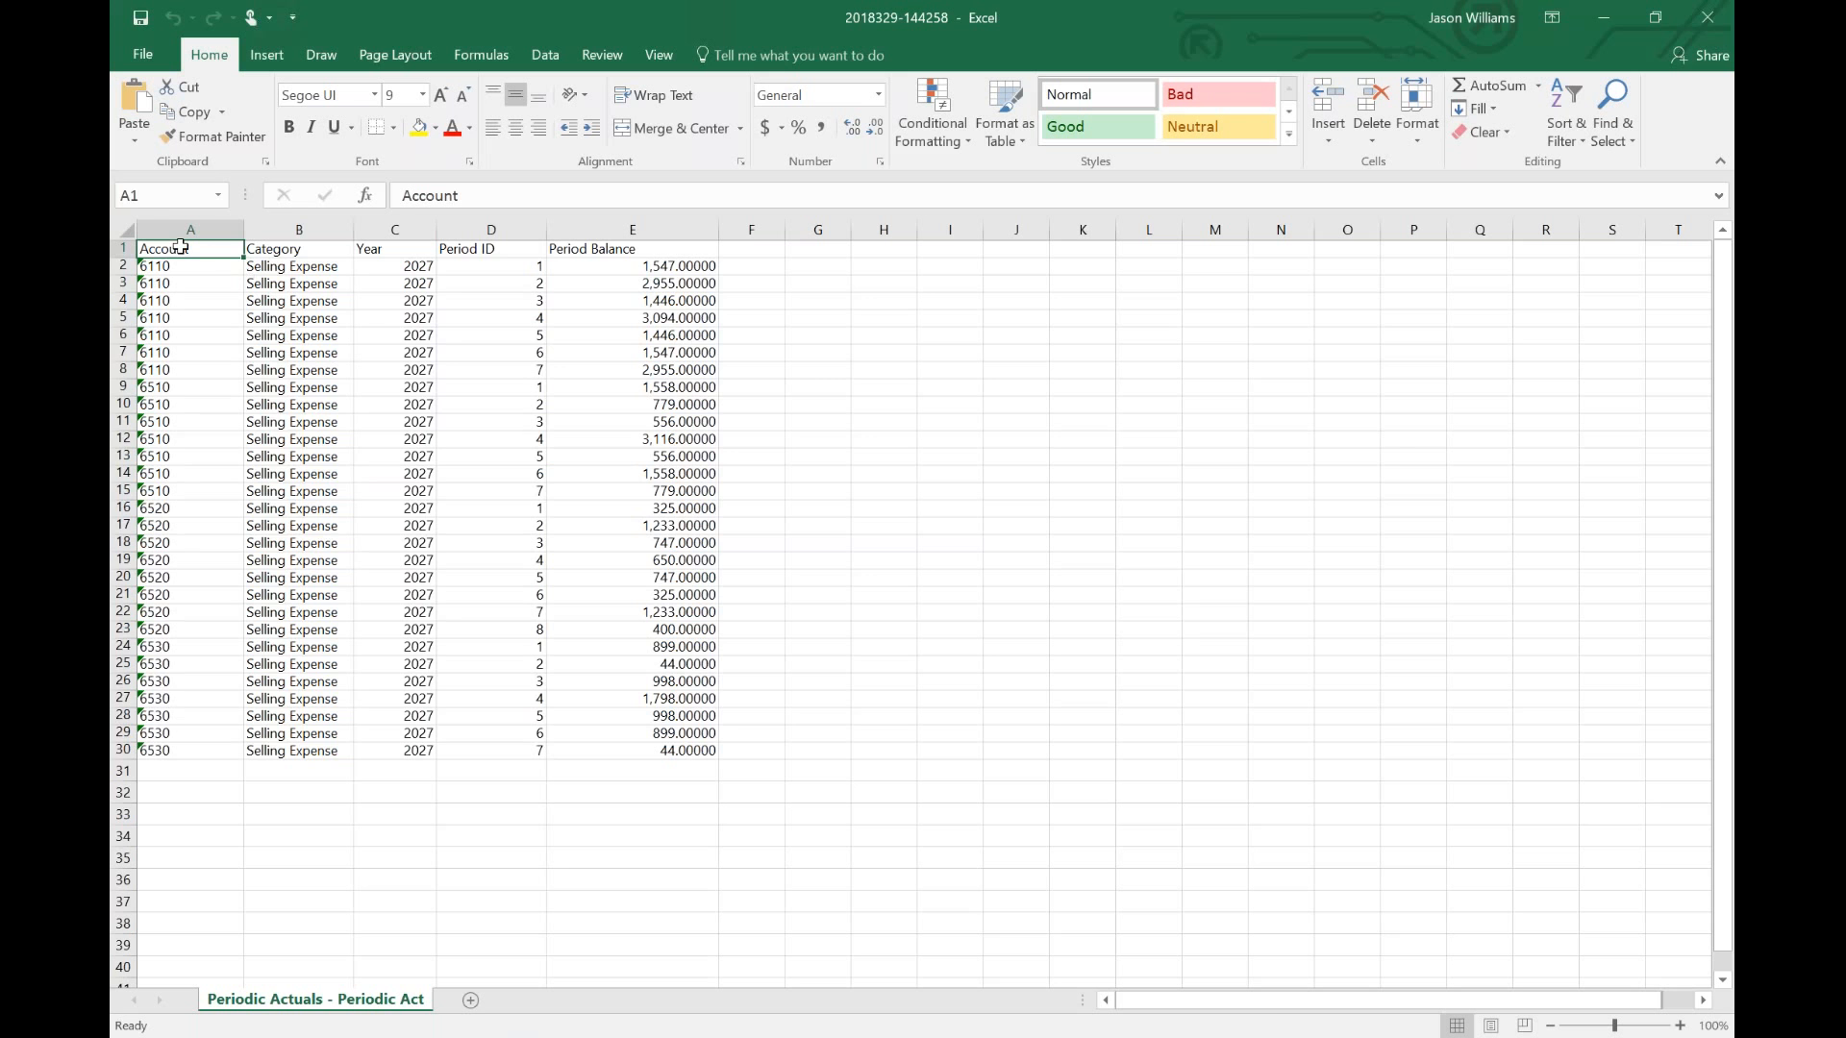
# - Format the exported actuals data in A1:E30 as a table with the blue banded Medium style
pyautogui.moveTo(181, 246); pyautogui.dragTo(707, 747)
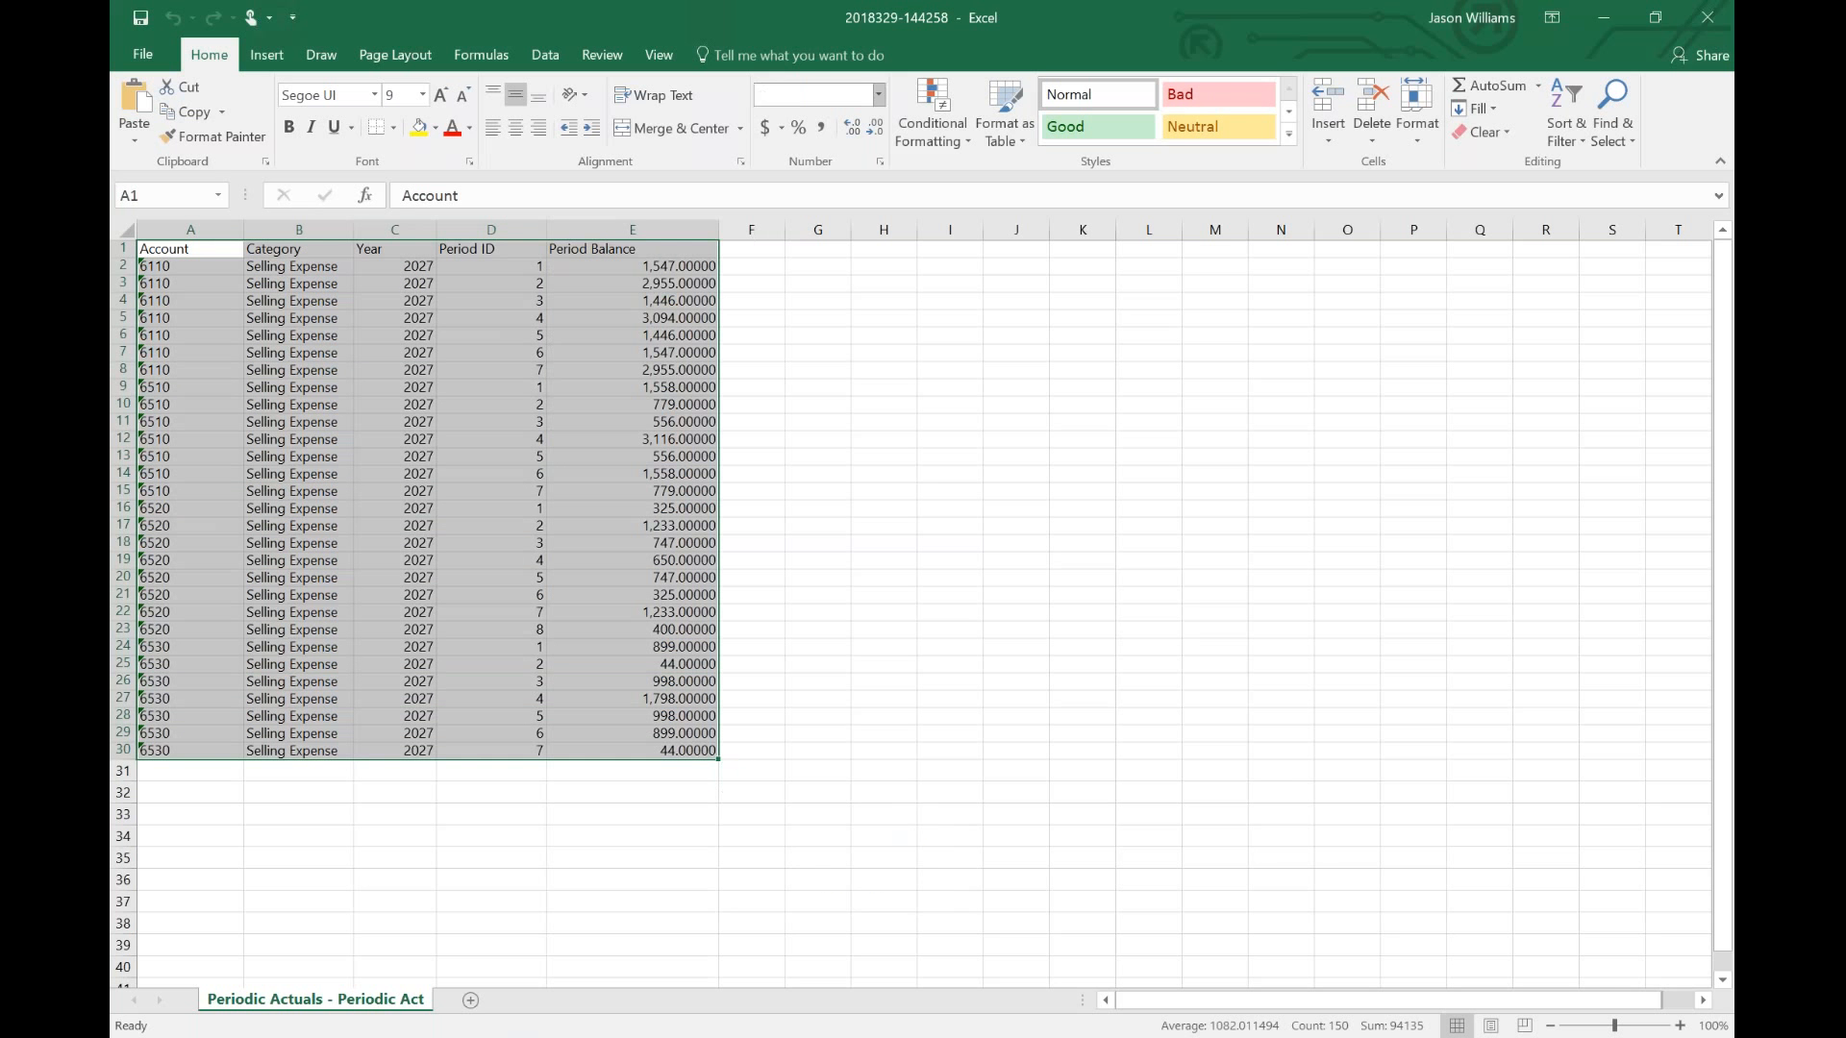
pyautogui.click(1023, 135)
pyautogui.click(1102, 426)
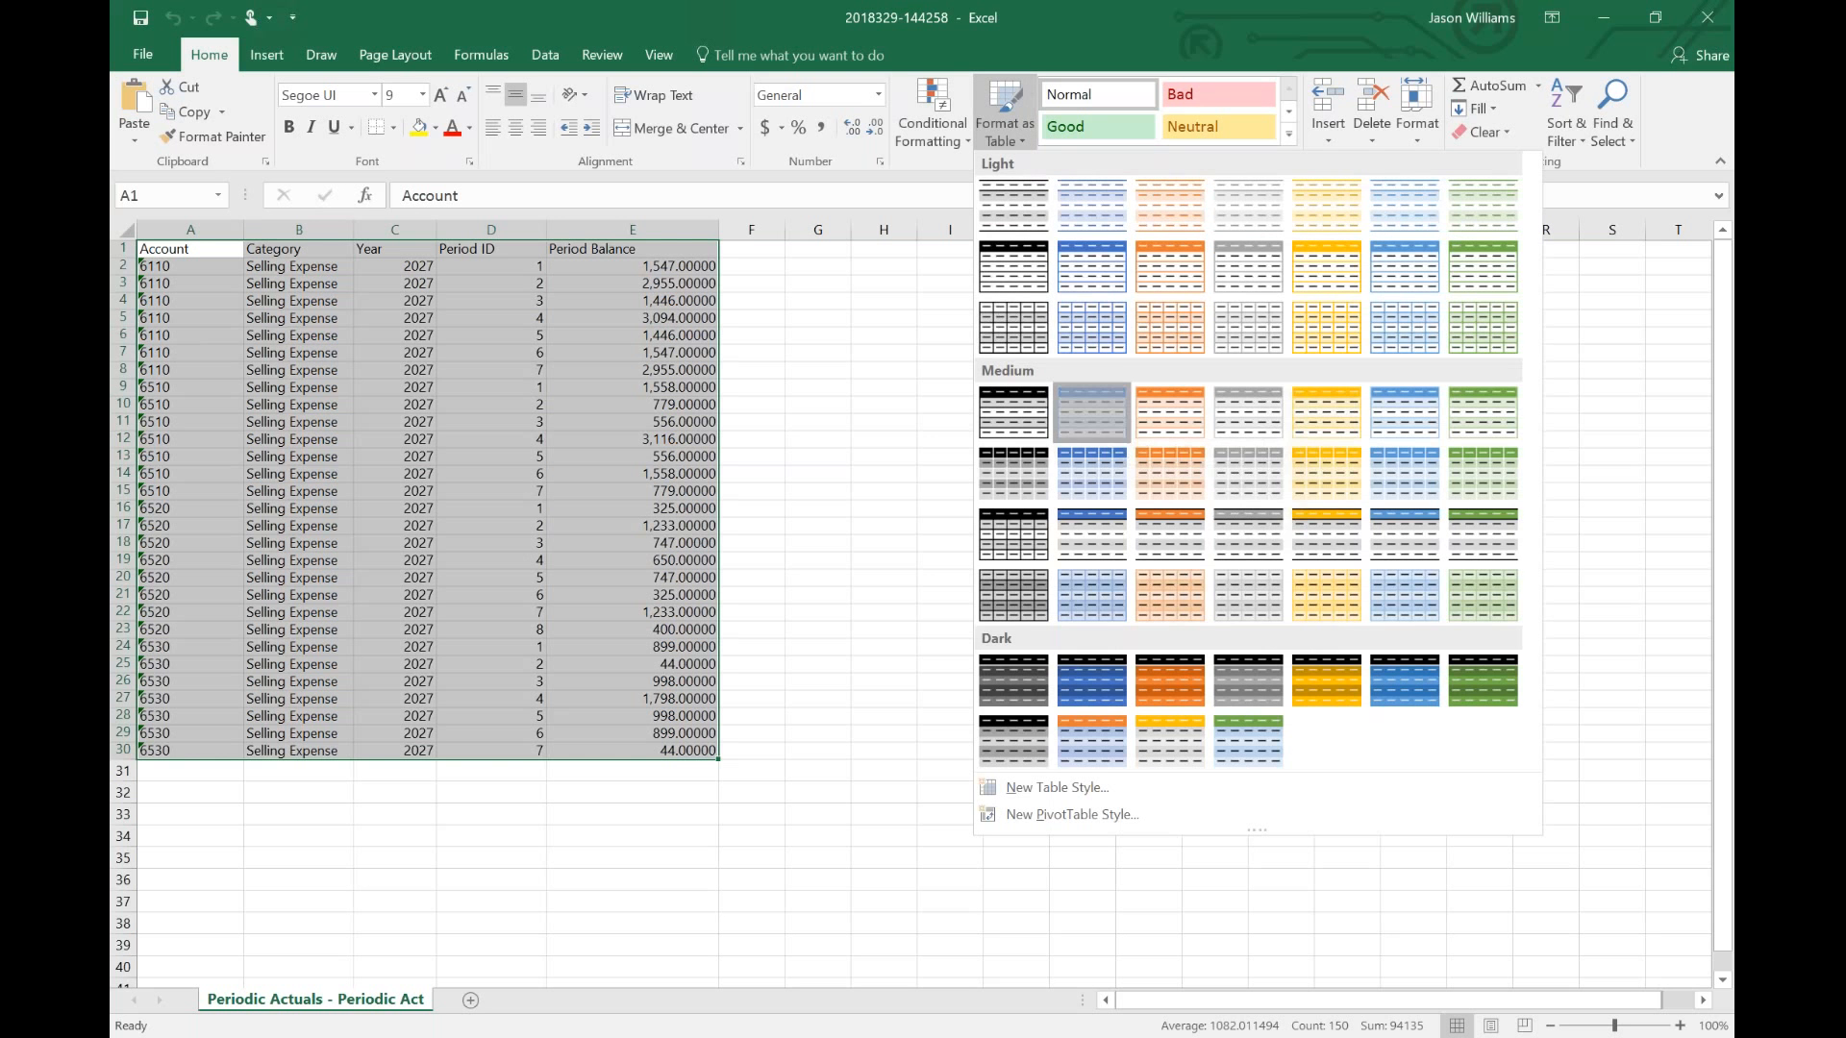
pyautogui.click(908, 562)
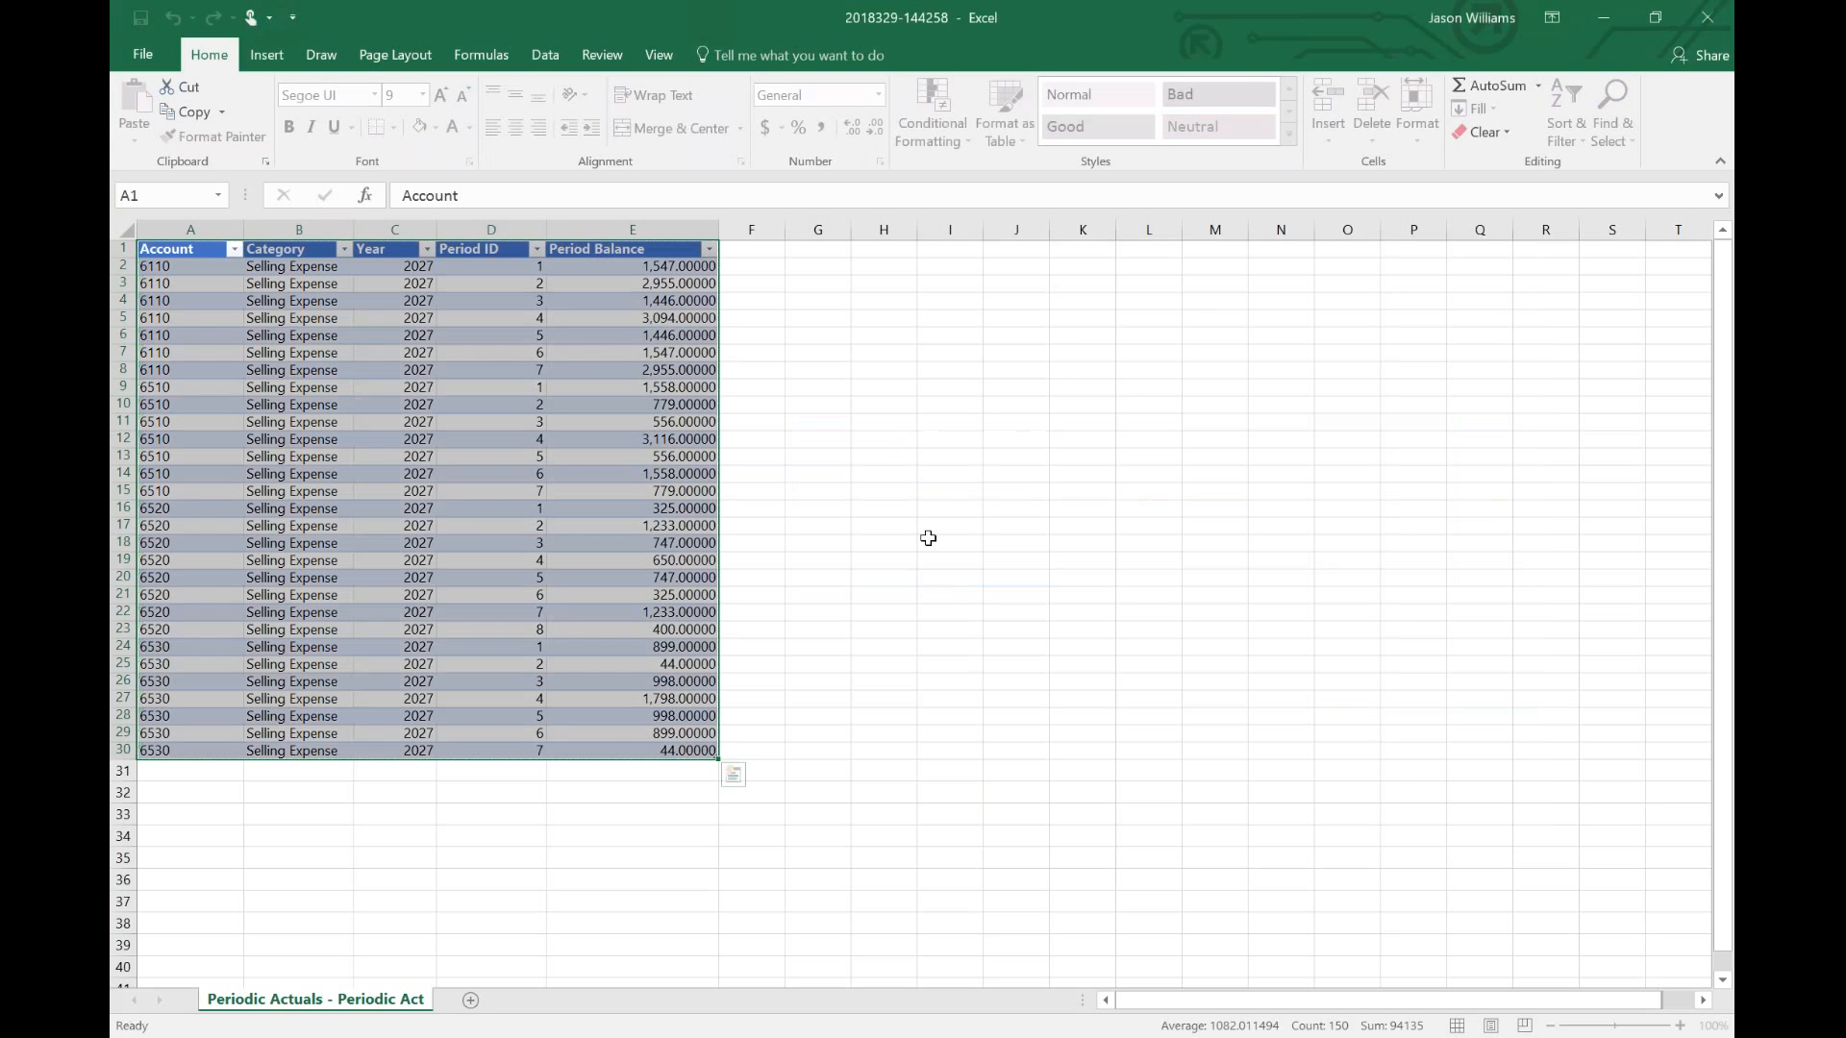
pyautogui.click(597, 550)
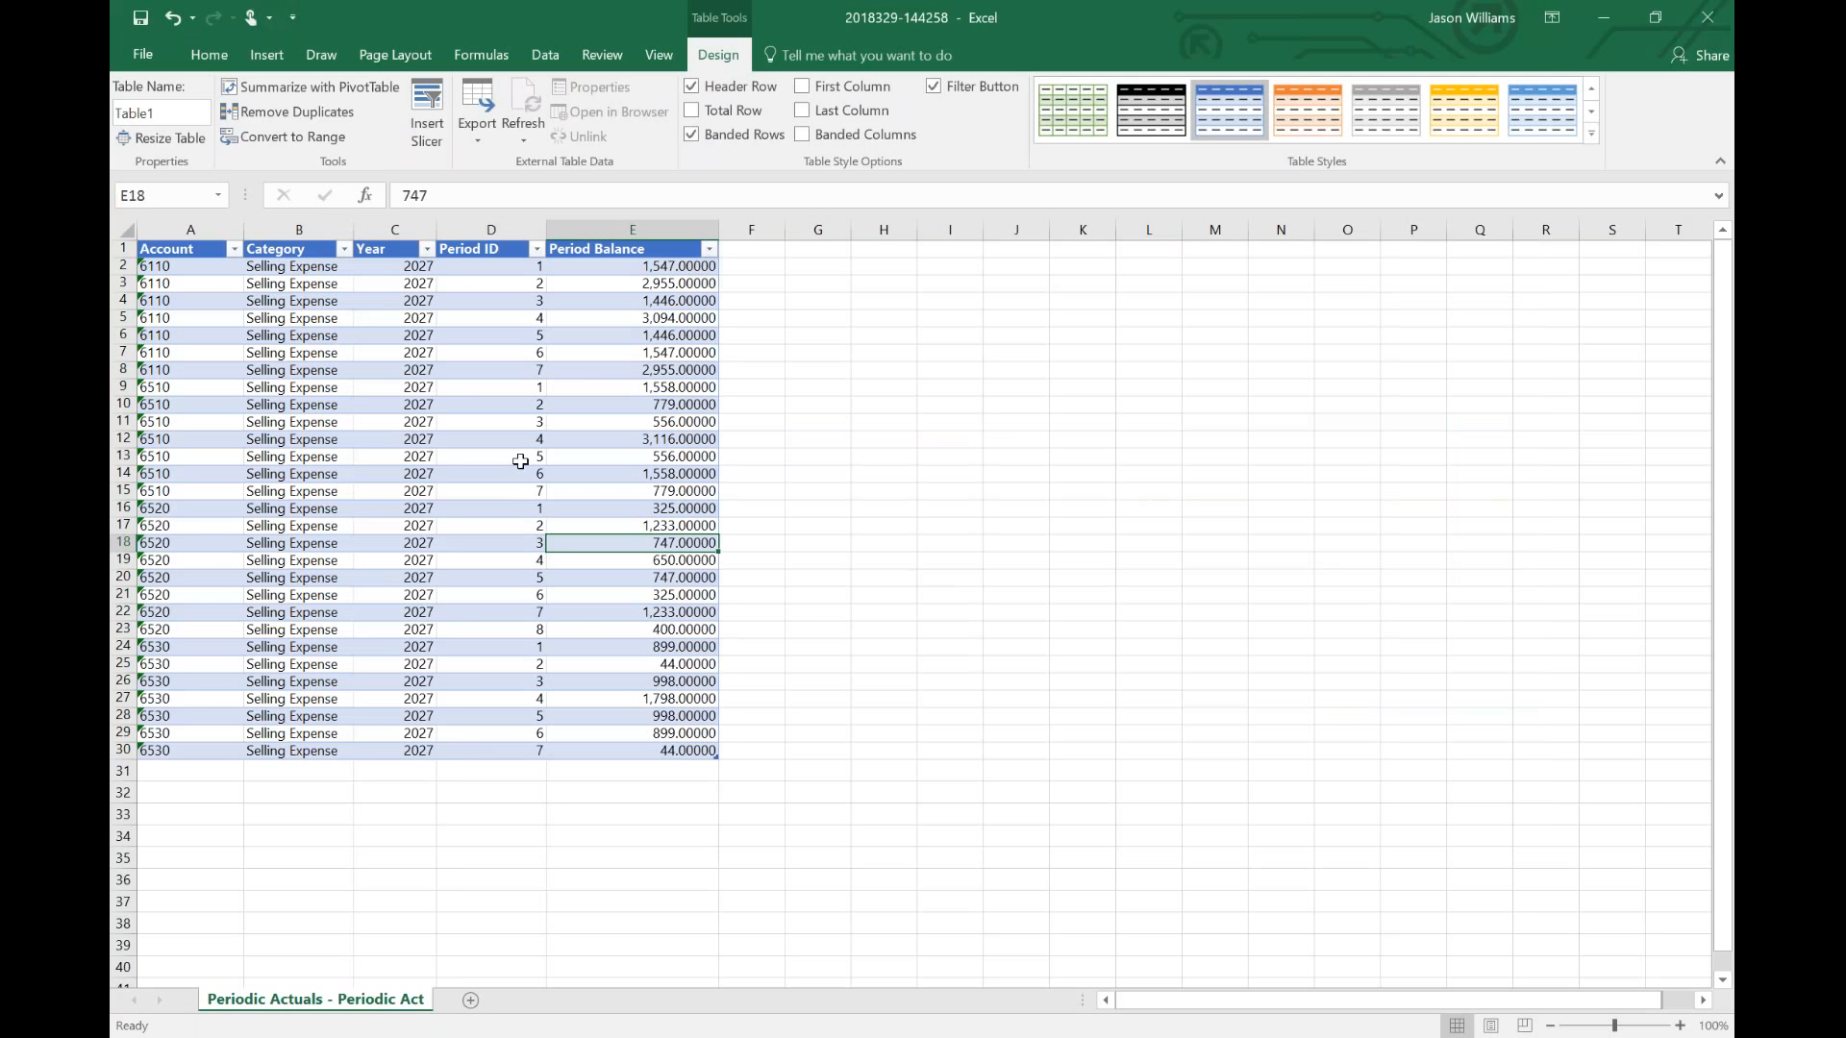
# - Rename the Periodic Actuals sheet as Actuals and name its table Actuals
pyautogui.rightClick(304, 1006)
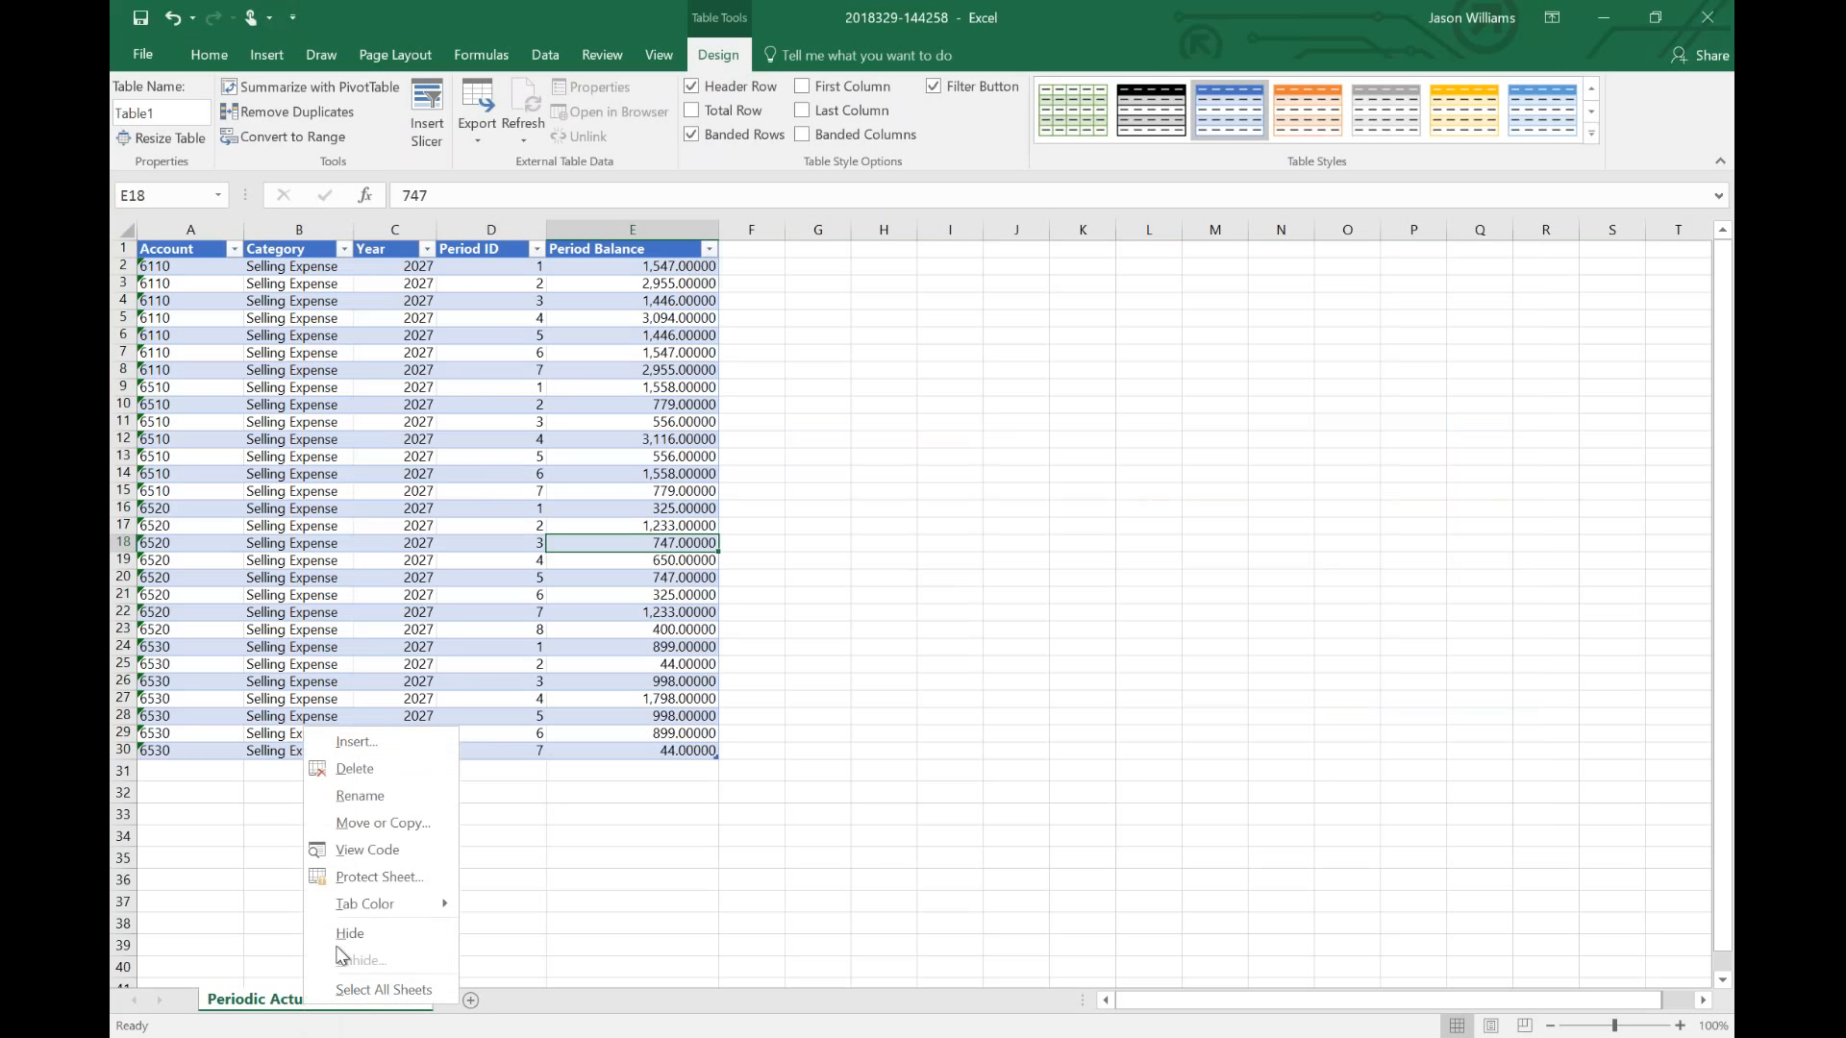
pyautogui.click(360, 795)
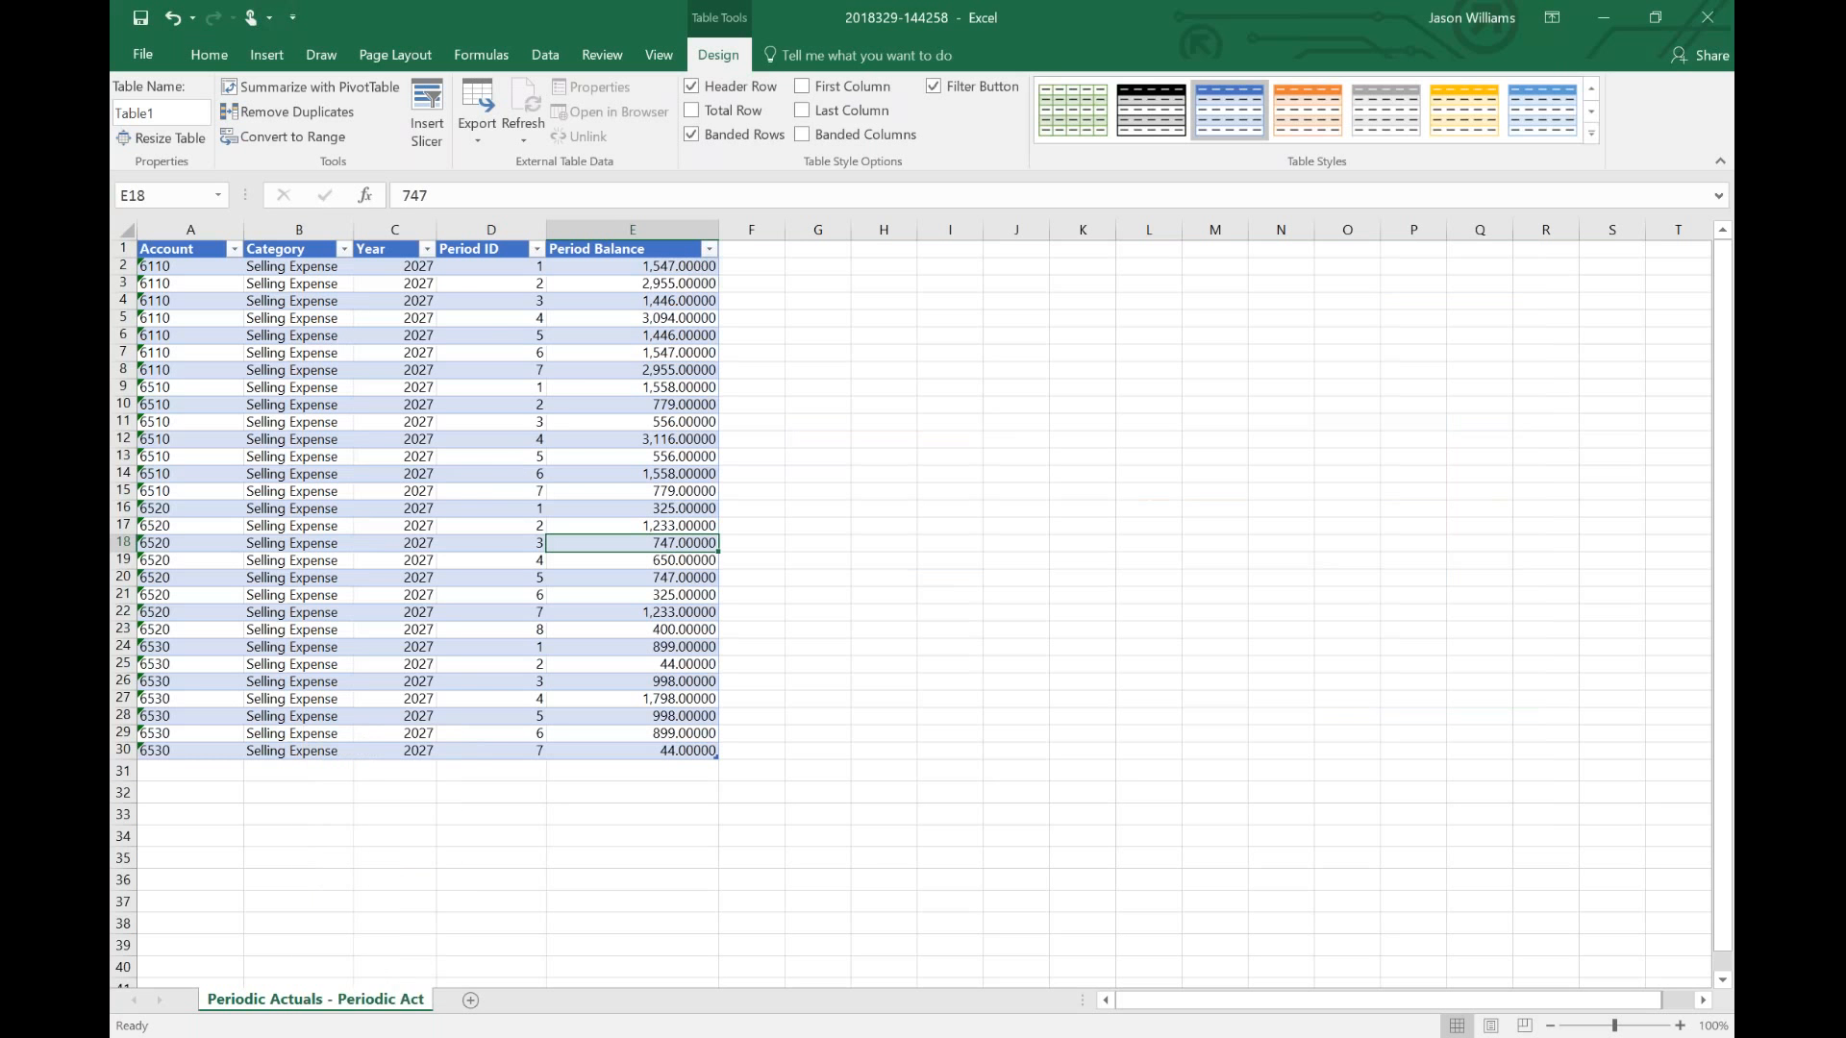
pyautogui.write('Actuals')
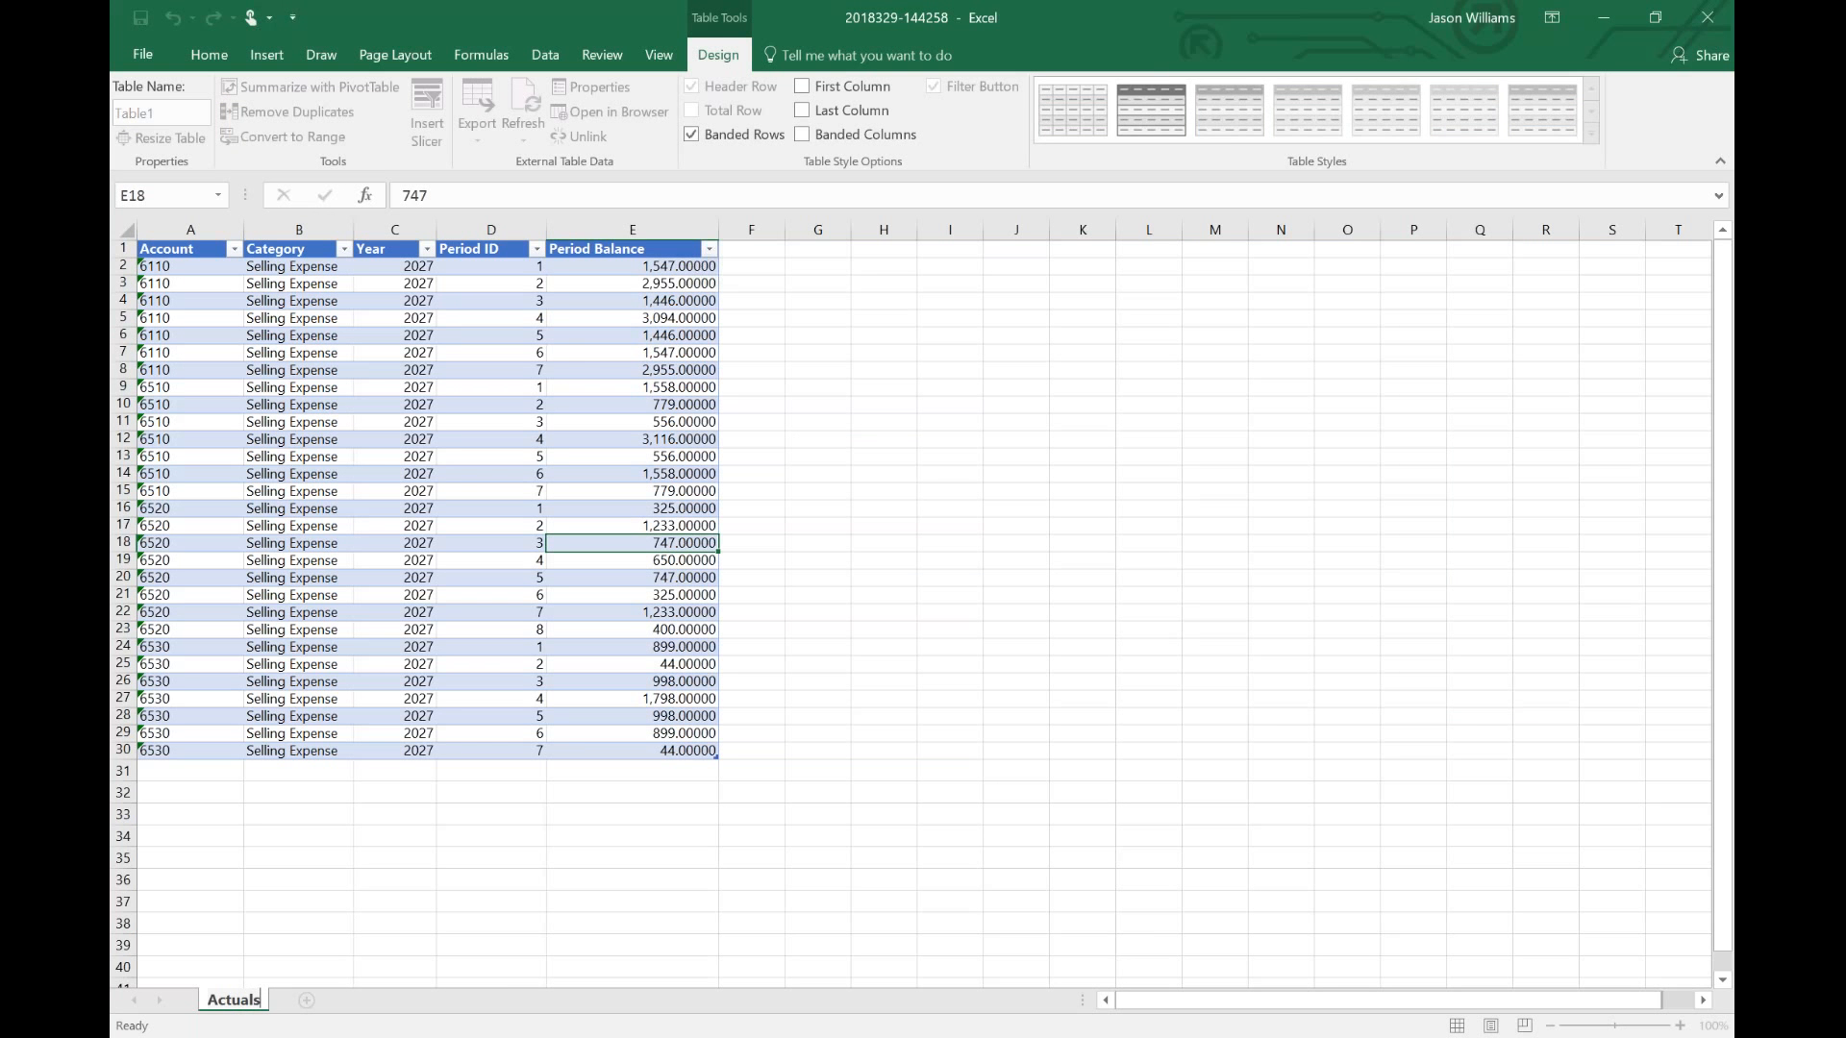
pyautogui.press('Return')
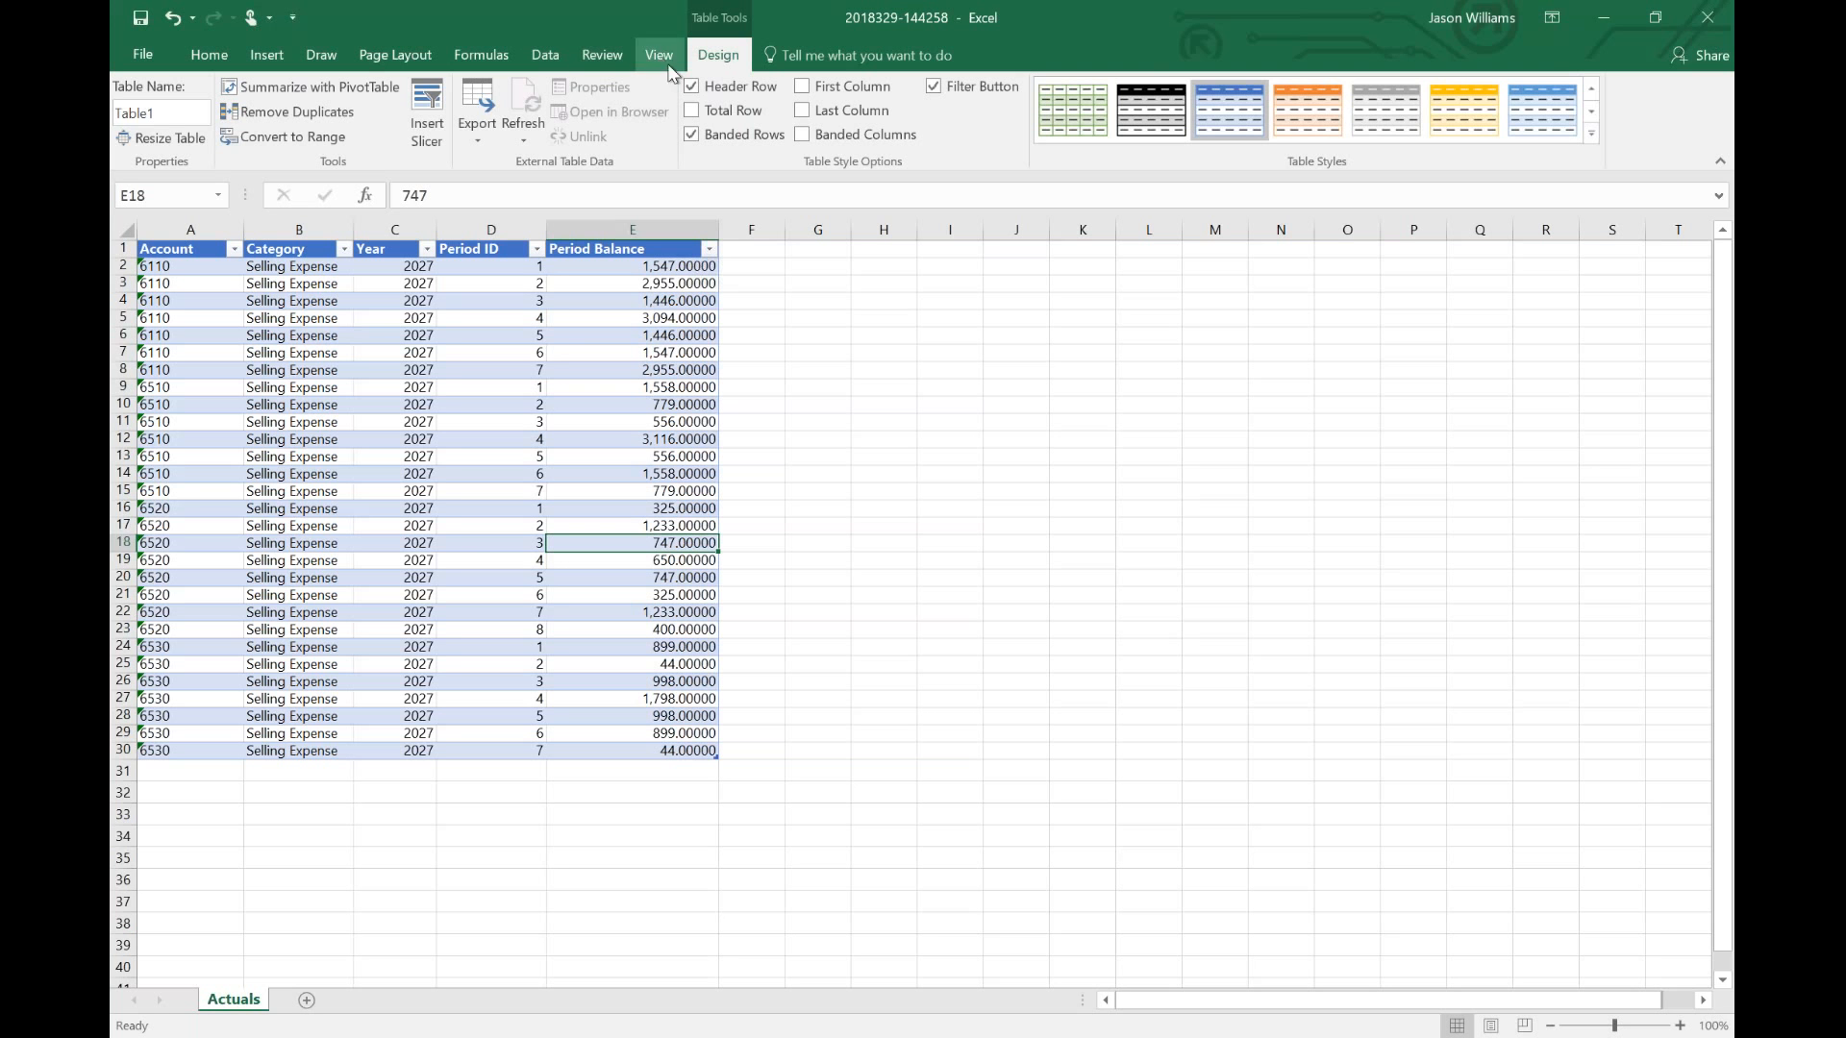
pyautogui.click(149, 112)
pyautogui.write('Actuals')
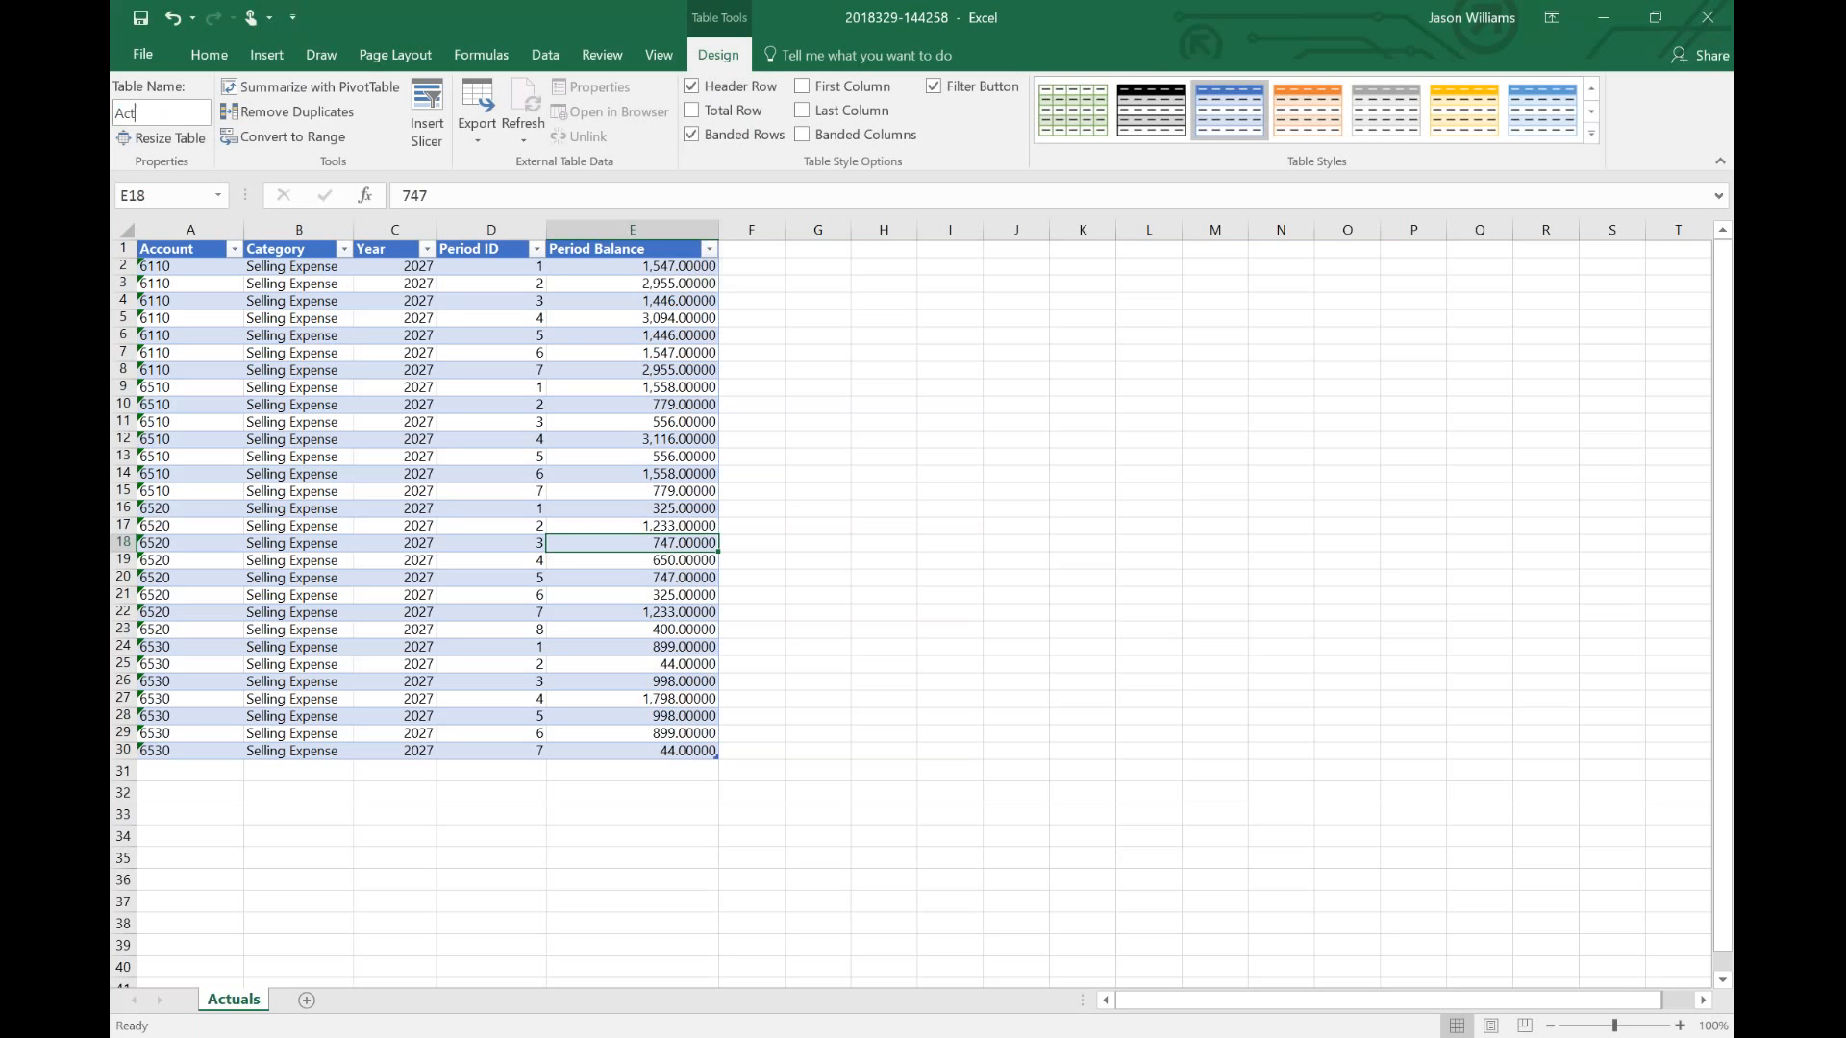
pyautogui.click(380, 434)
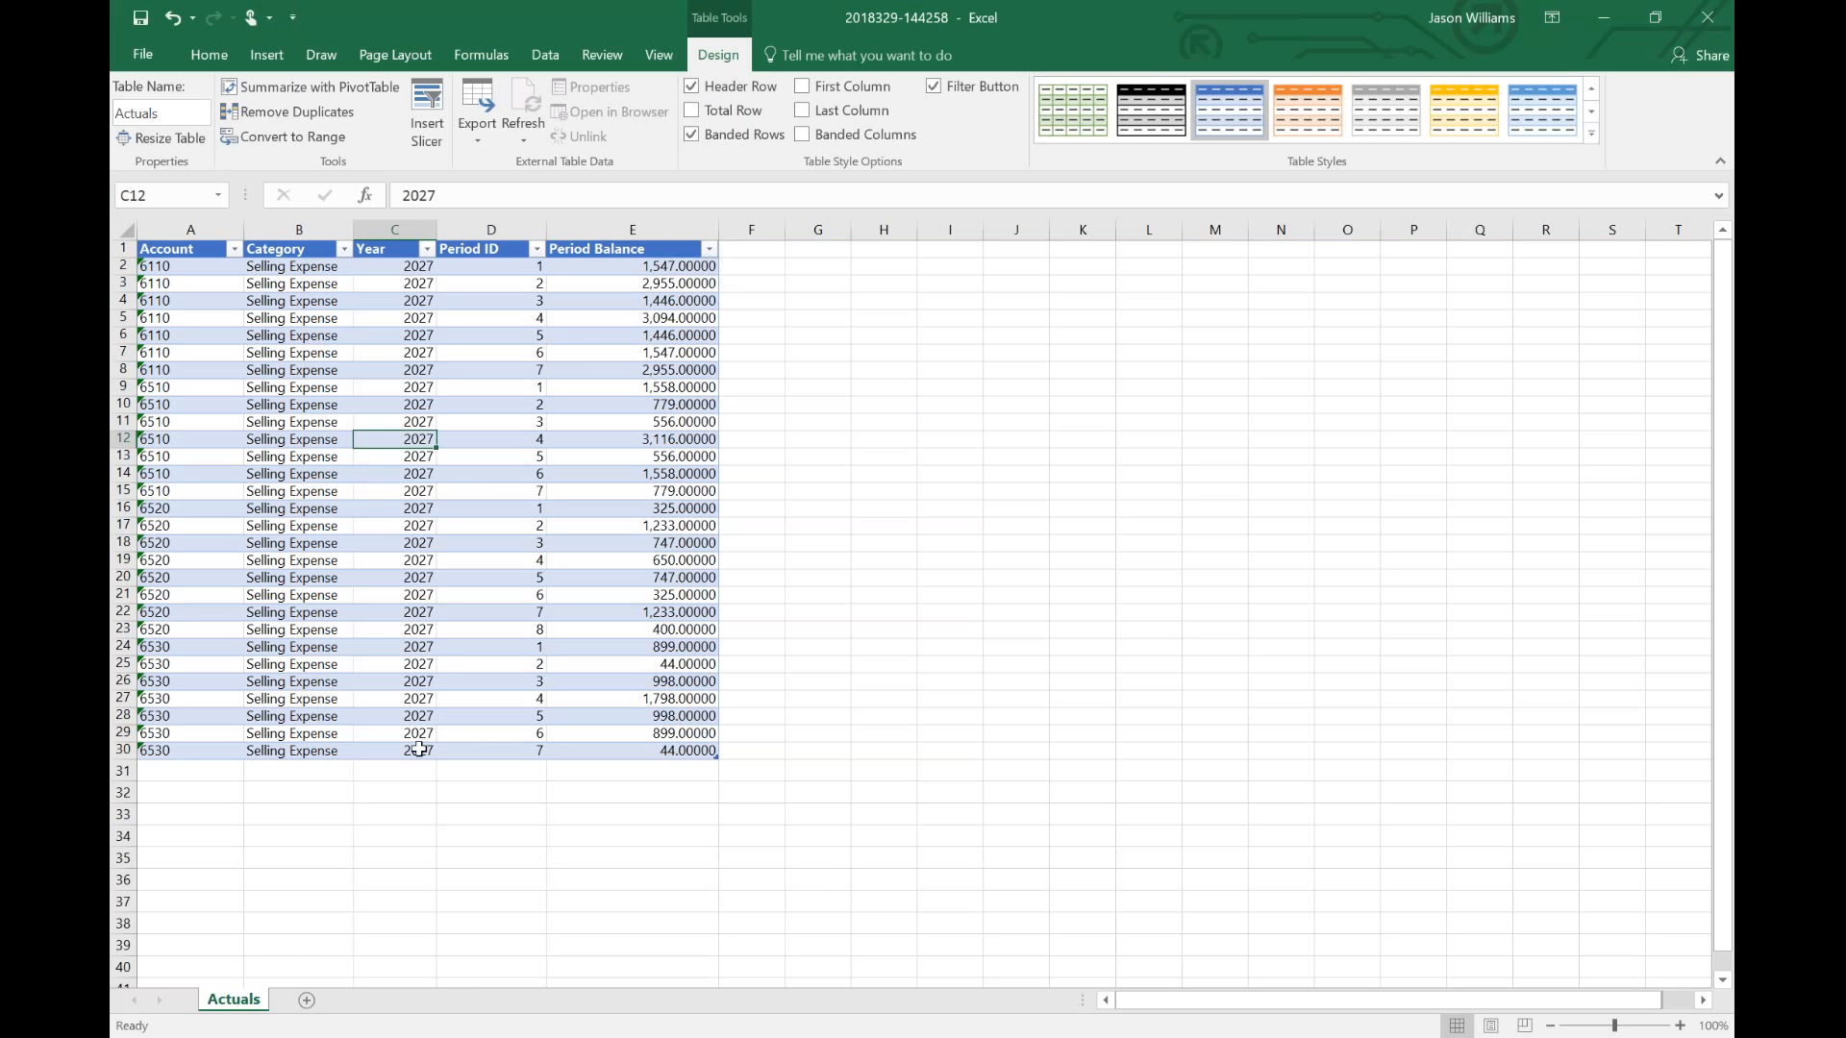
# - Switch to SmartList, open the Periodic Budget Webinar favorite under Financial > Periodic Budget, and export it to Excel
pyautogui.click(452, 1036)
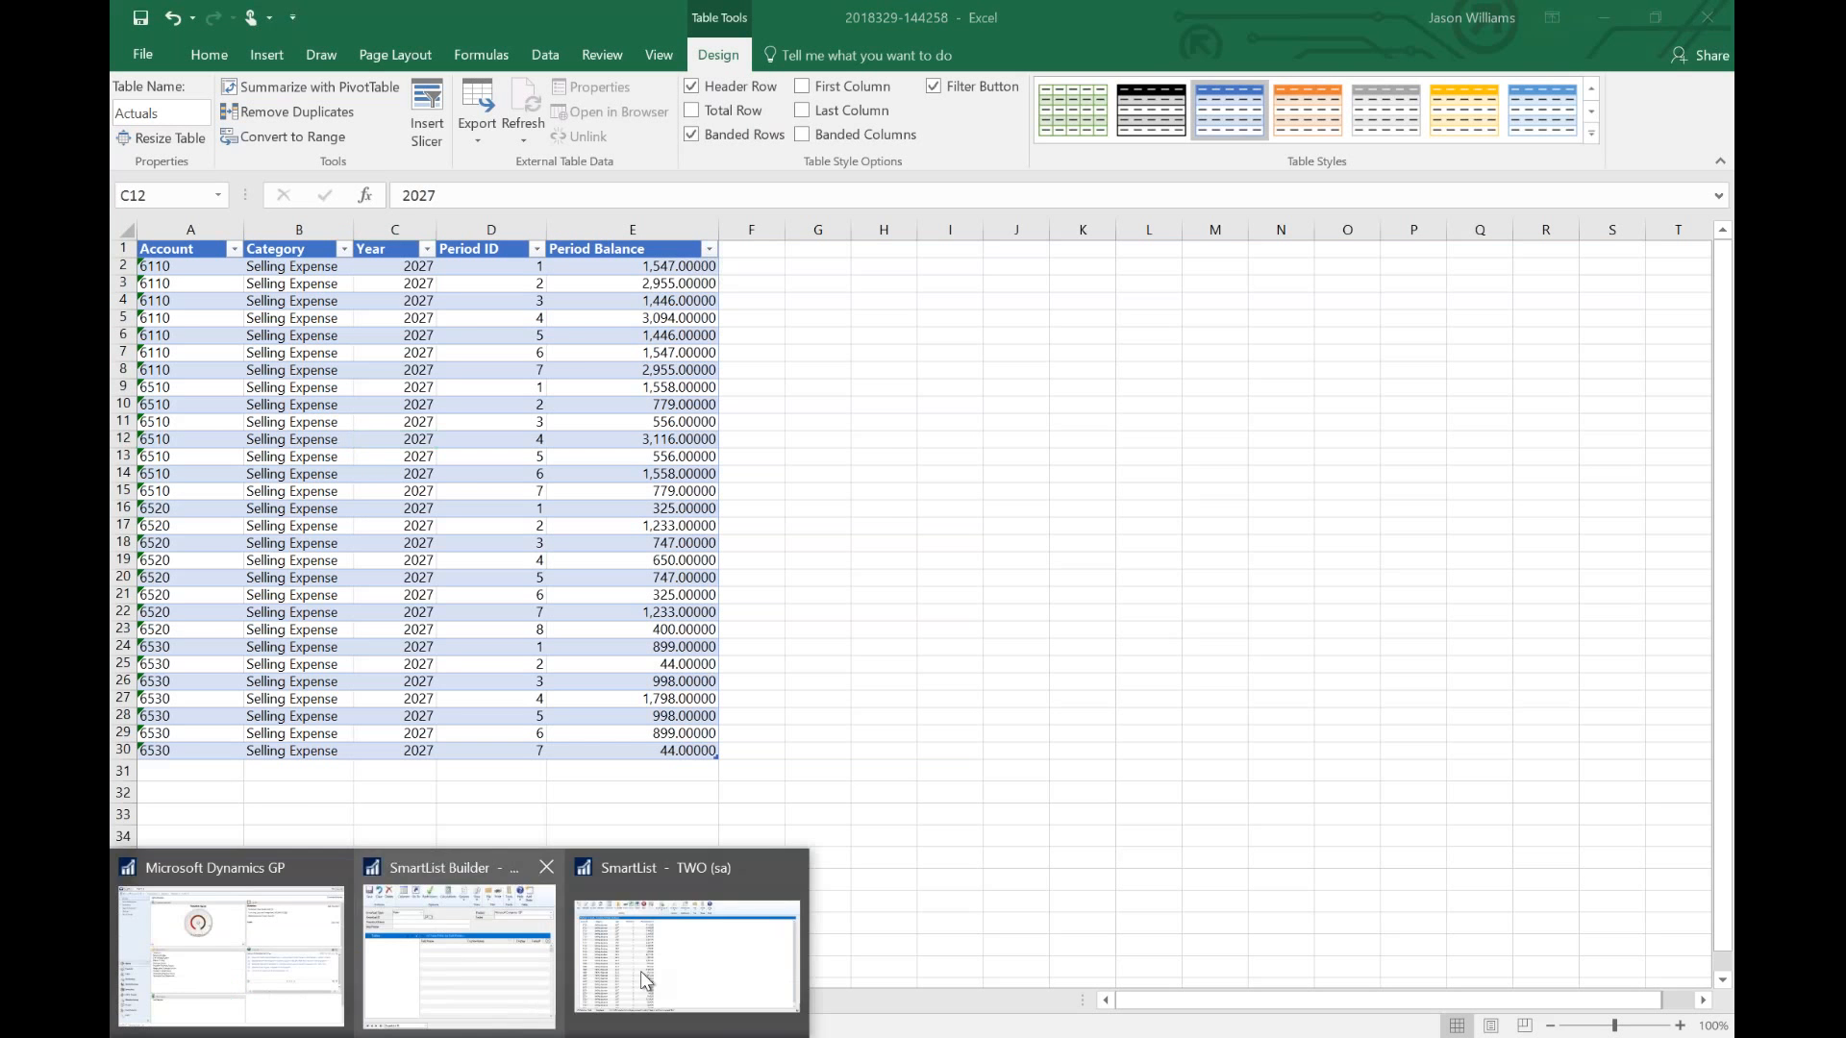
pyautogui.click(673, 923)
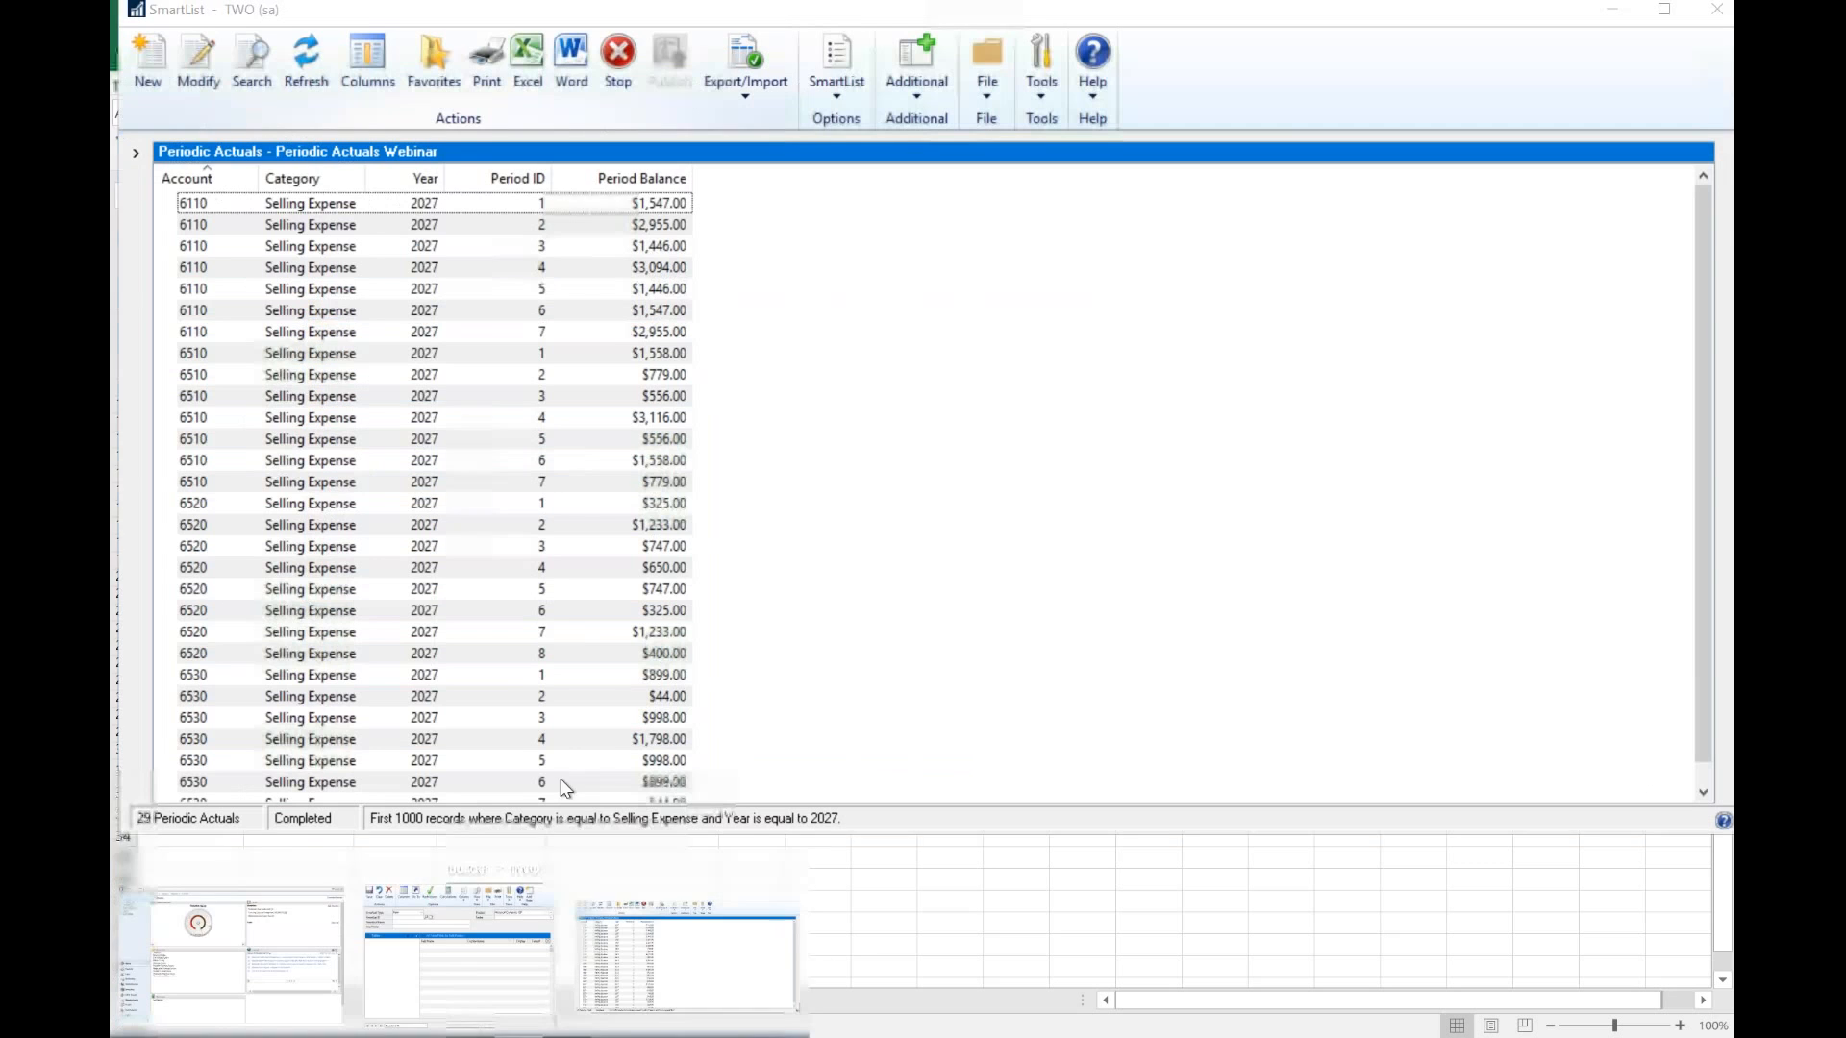
pyautogui.click(135, 152)
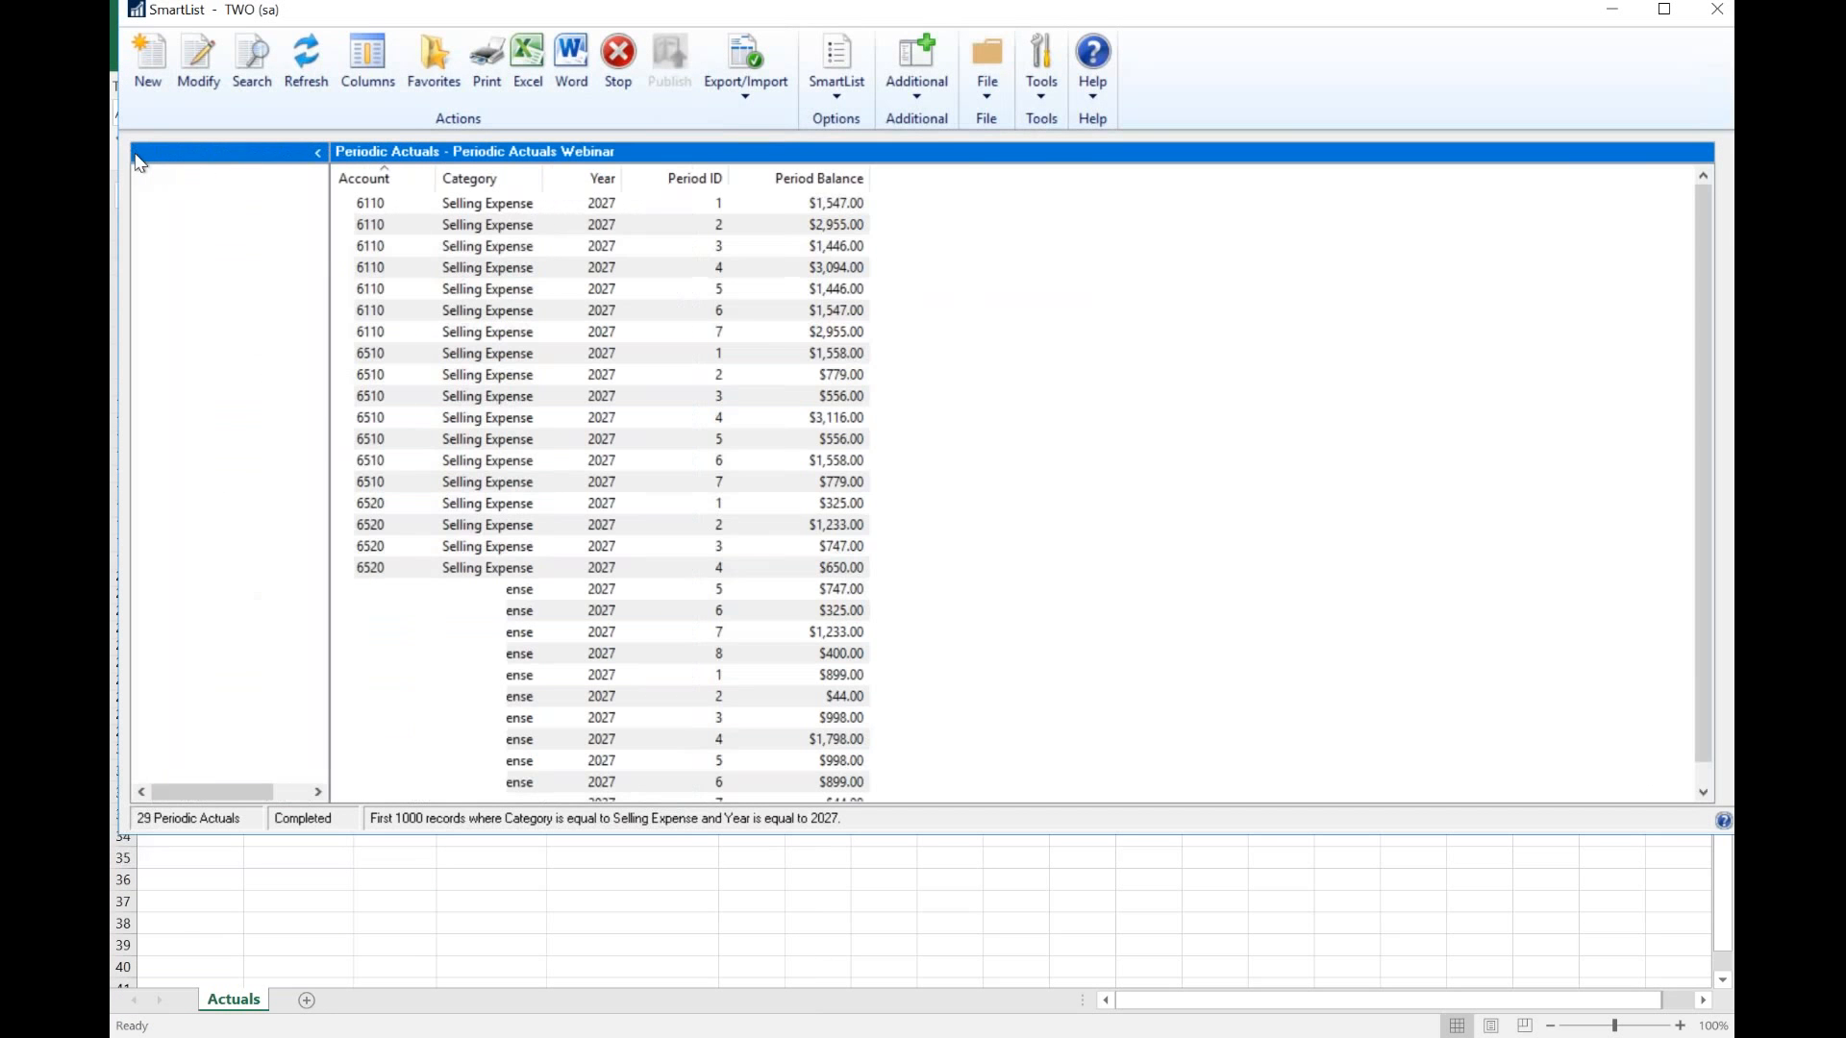
pyautogui.click(168, 359)
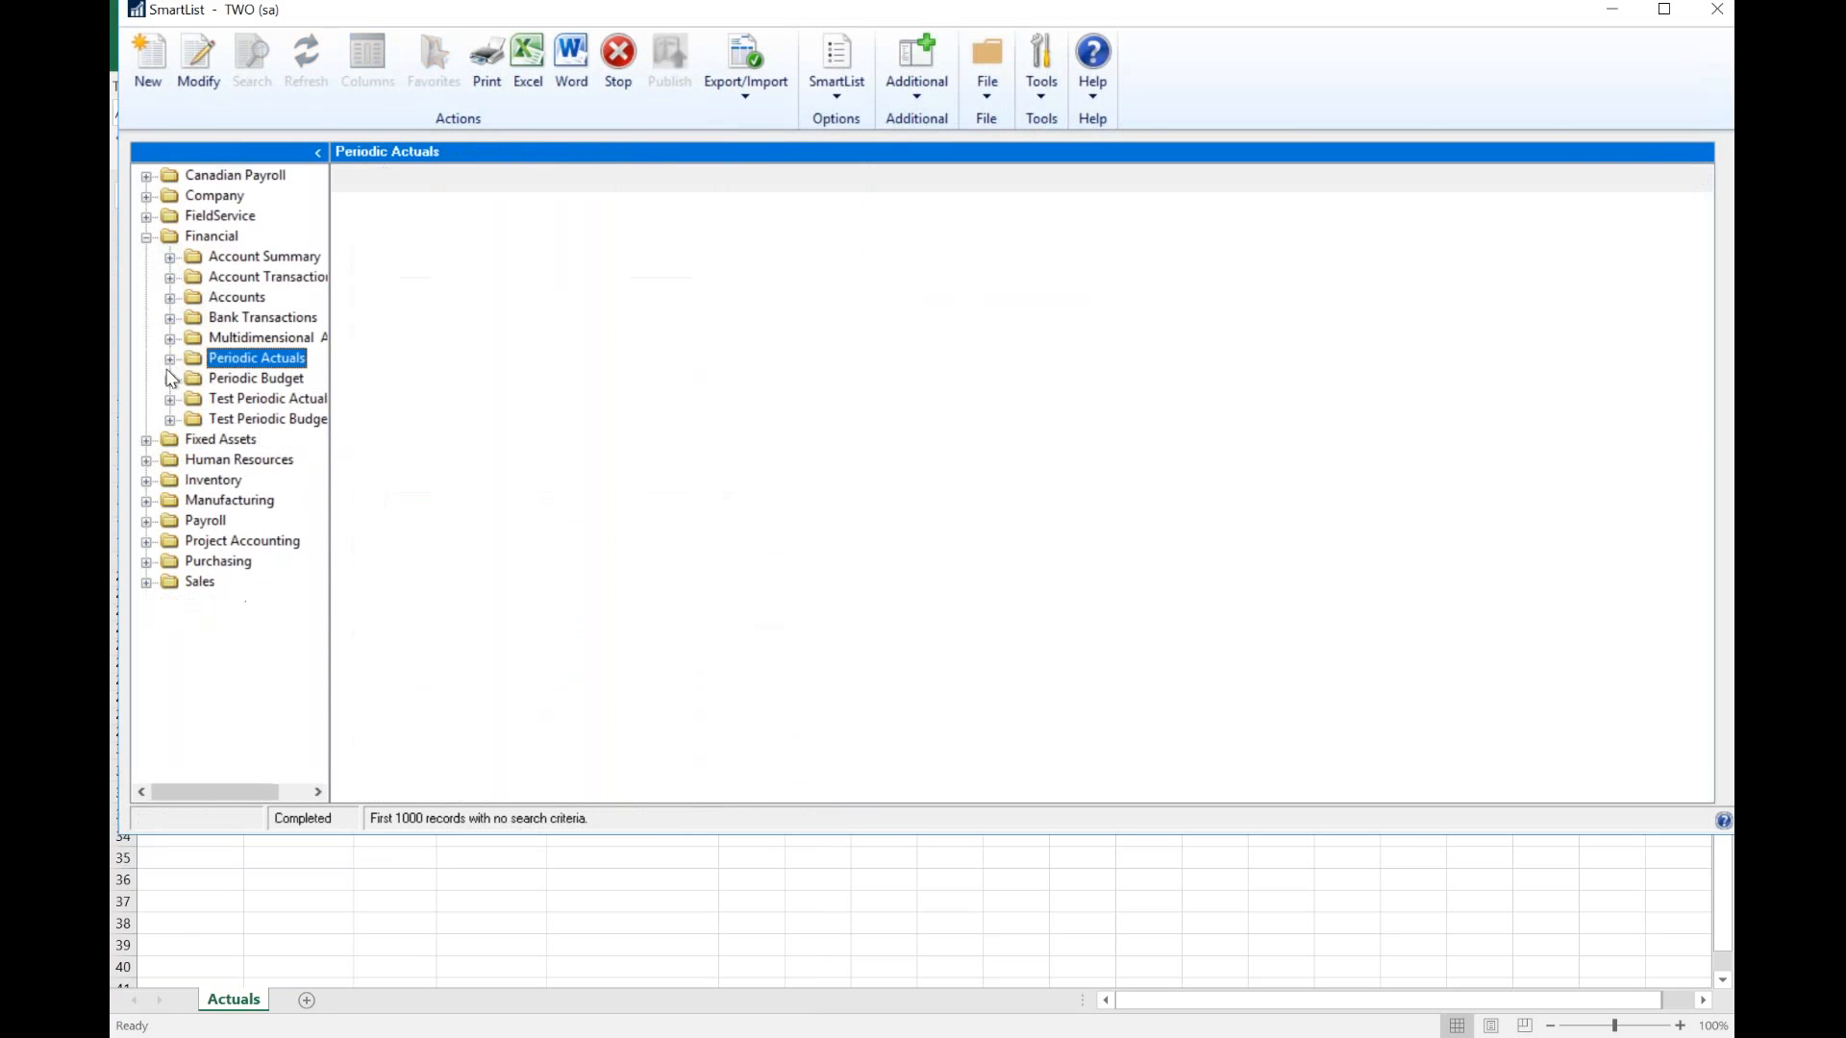
pyautogui.click(169, 379)
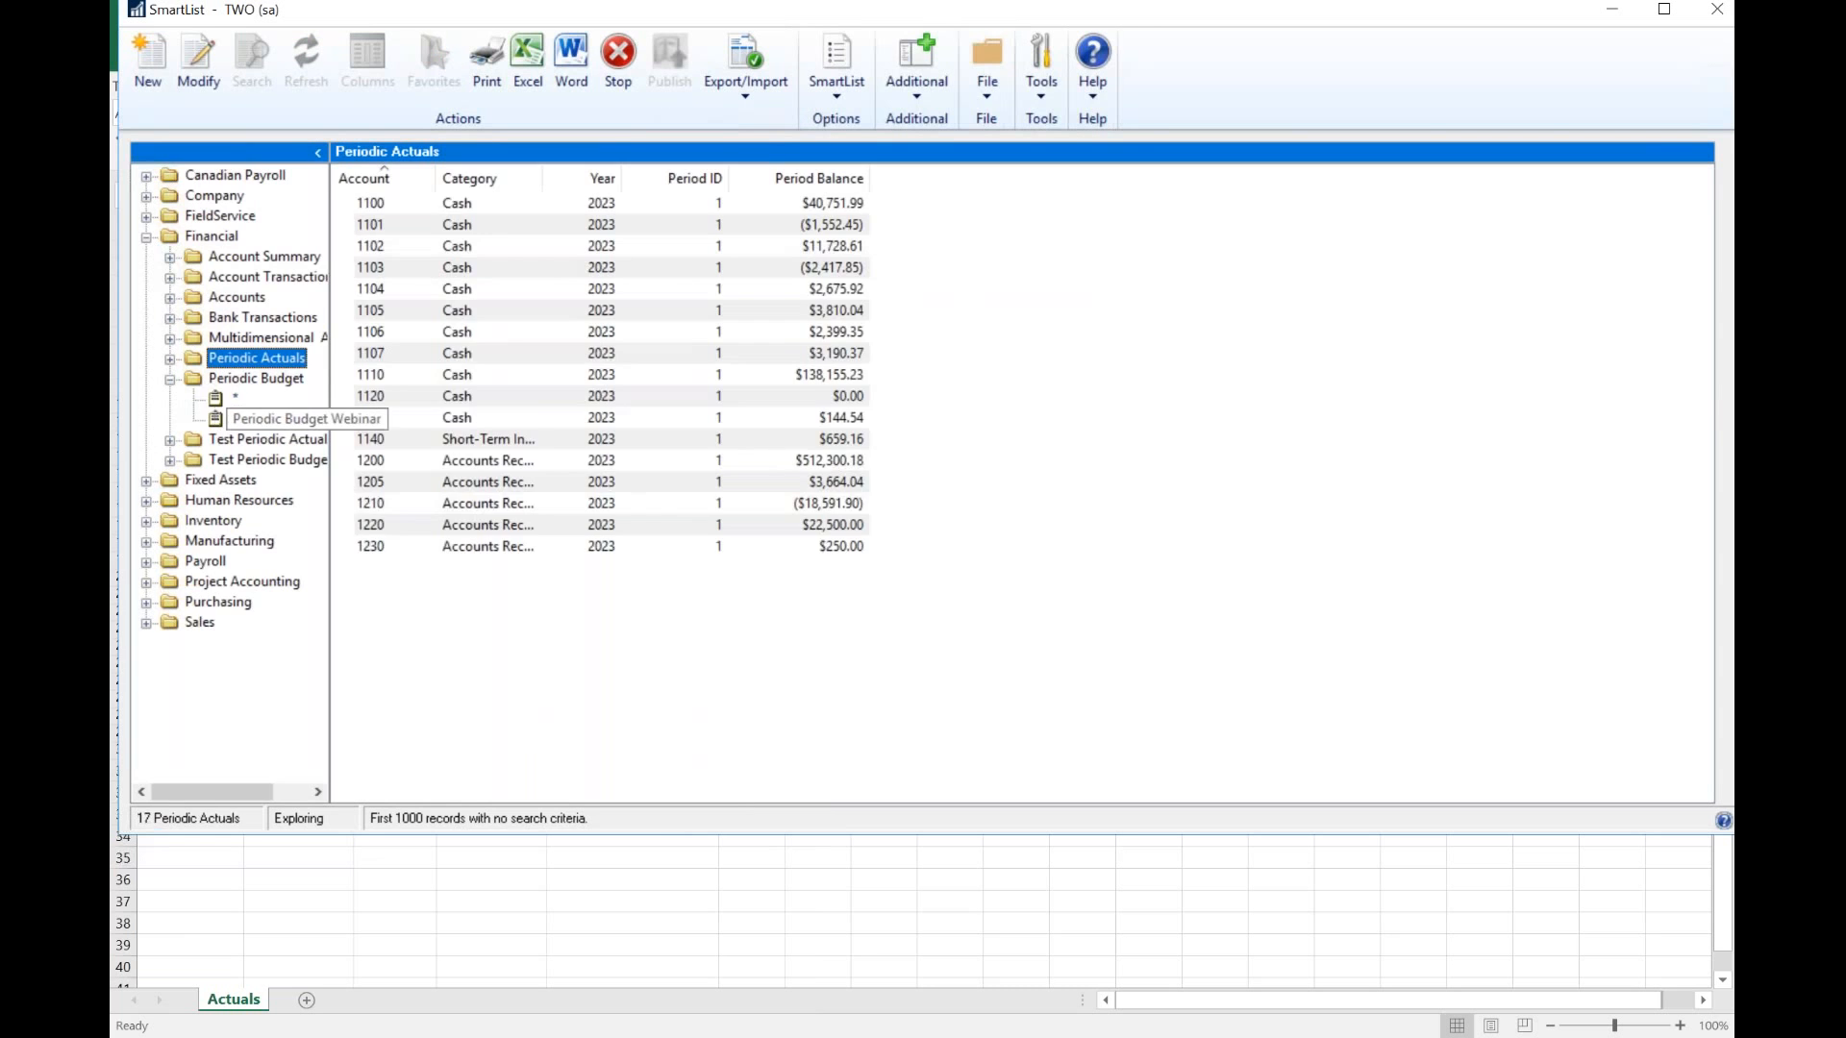
pyautogui.click(217, 418)
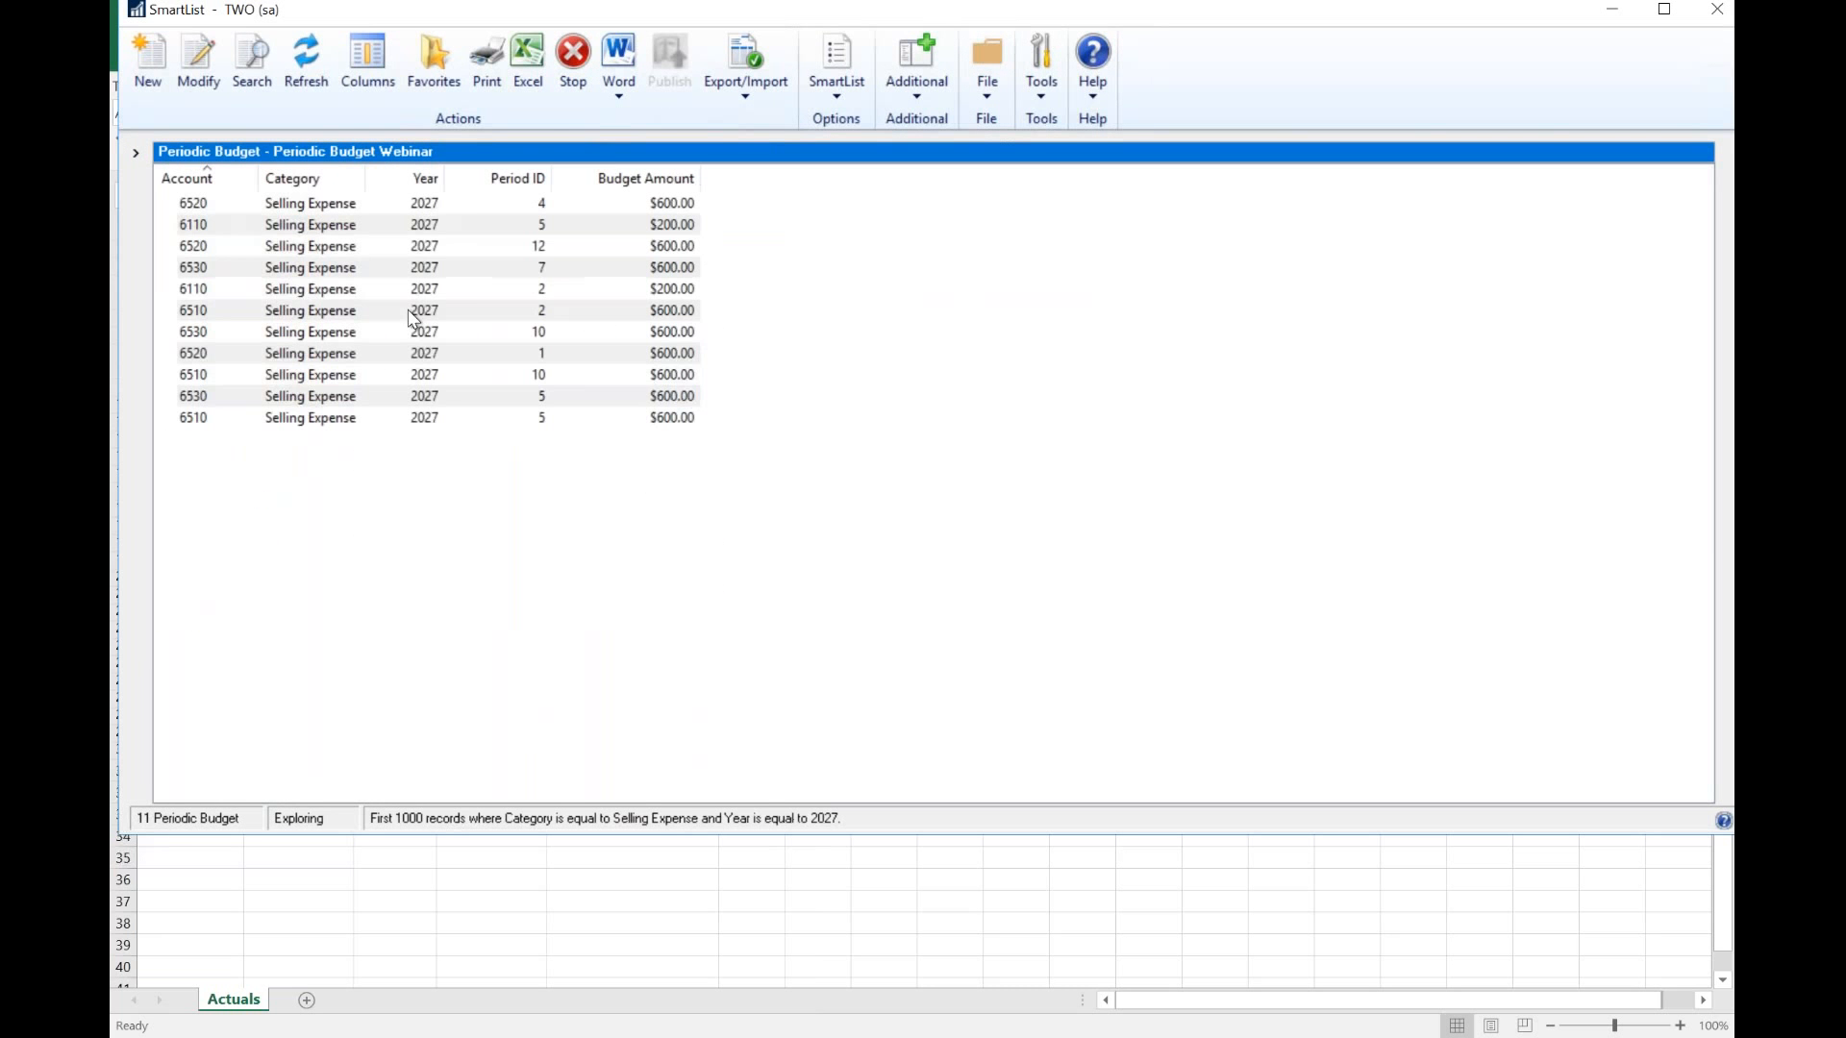
pyautogui.click(528, 59)
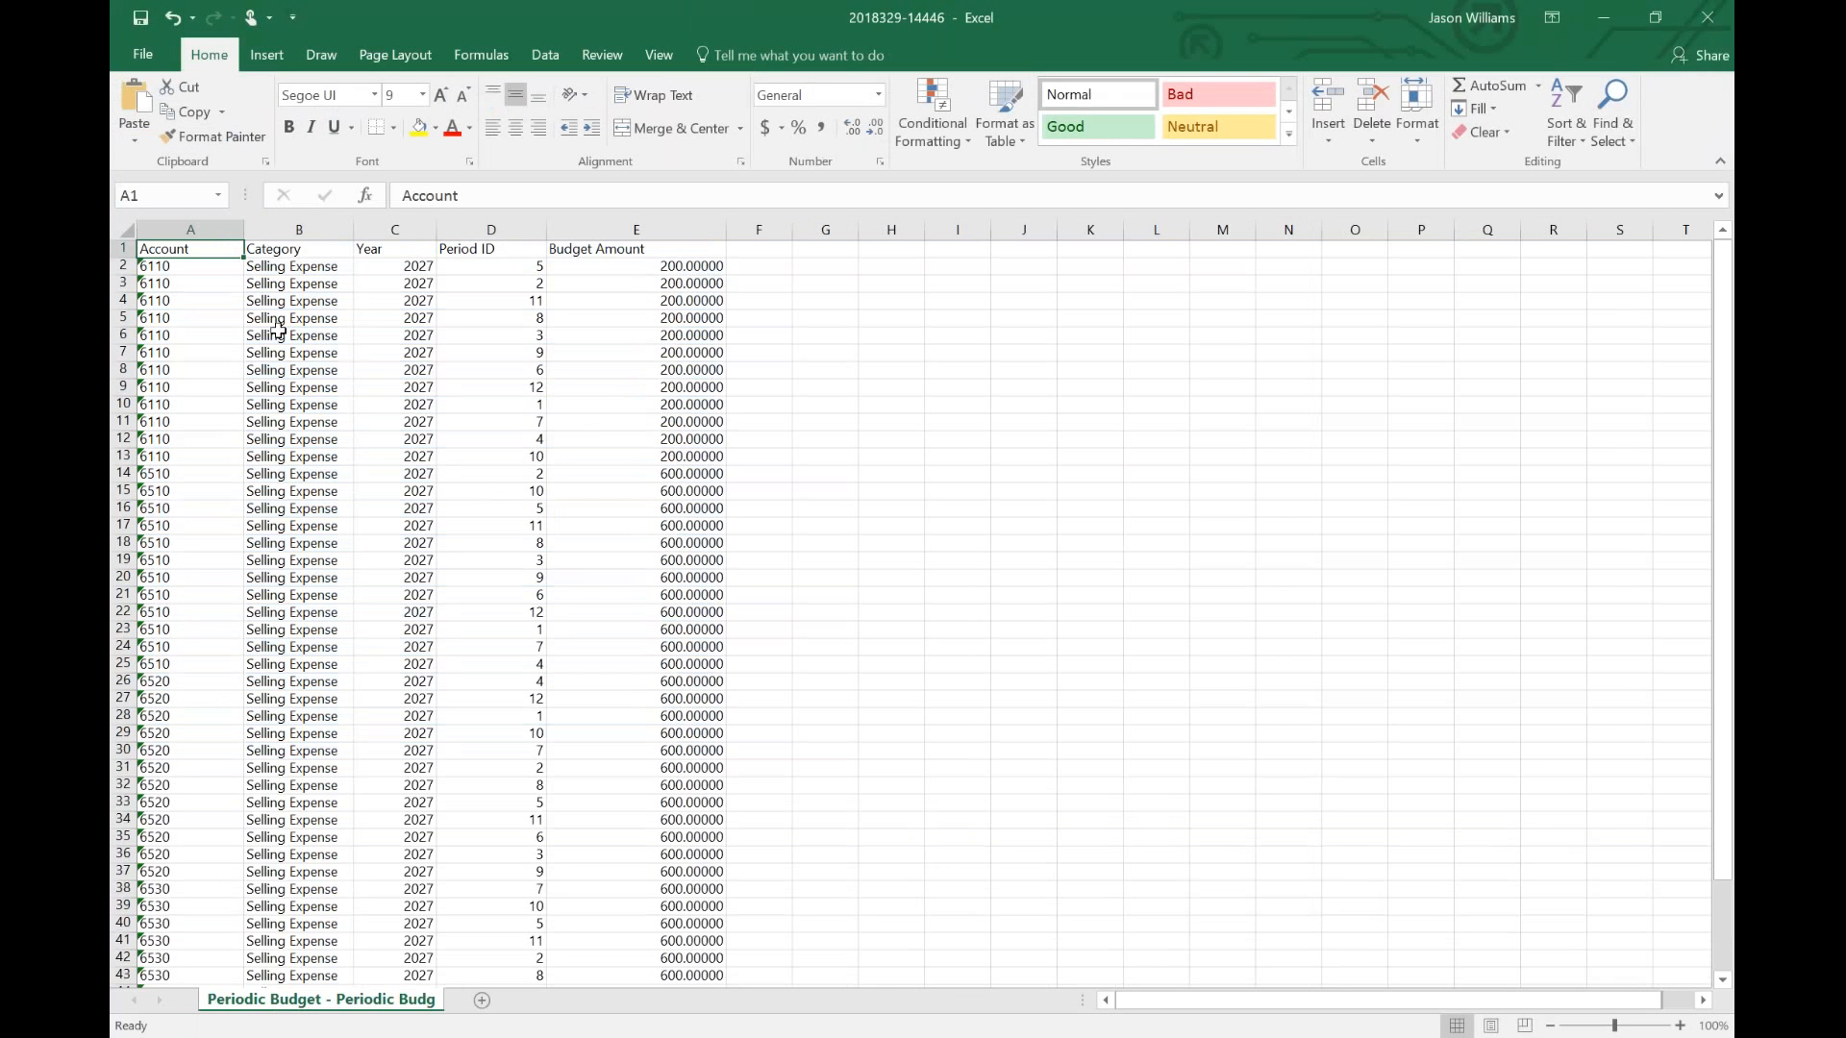
# - Format the exported budget data in A1:E49 as a table with the blue banded Medium style
pyautogui.moveTo(193, 246); pyautogui.dragTo(465, 548)
pyautogui.scroll(-8, 465, 552)
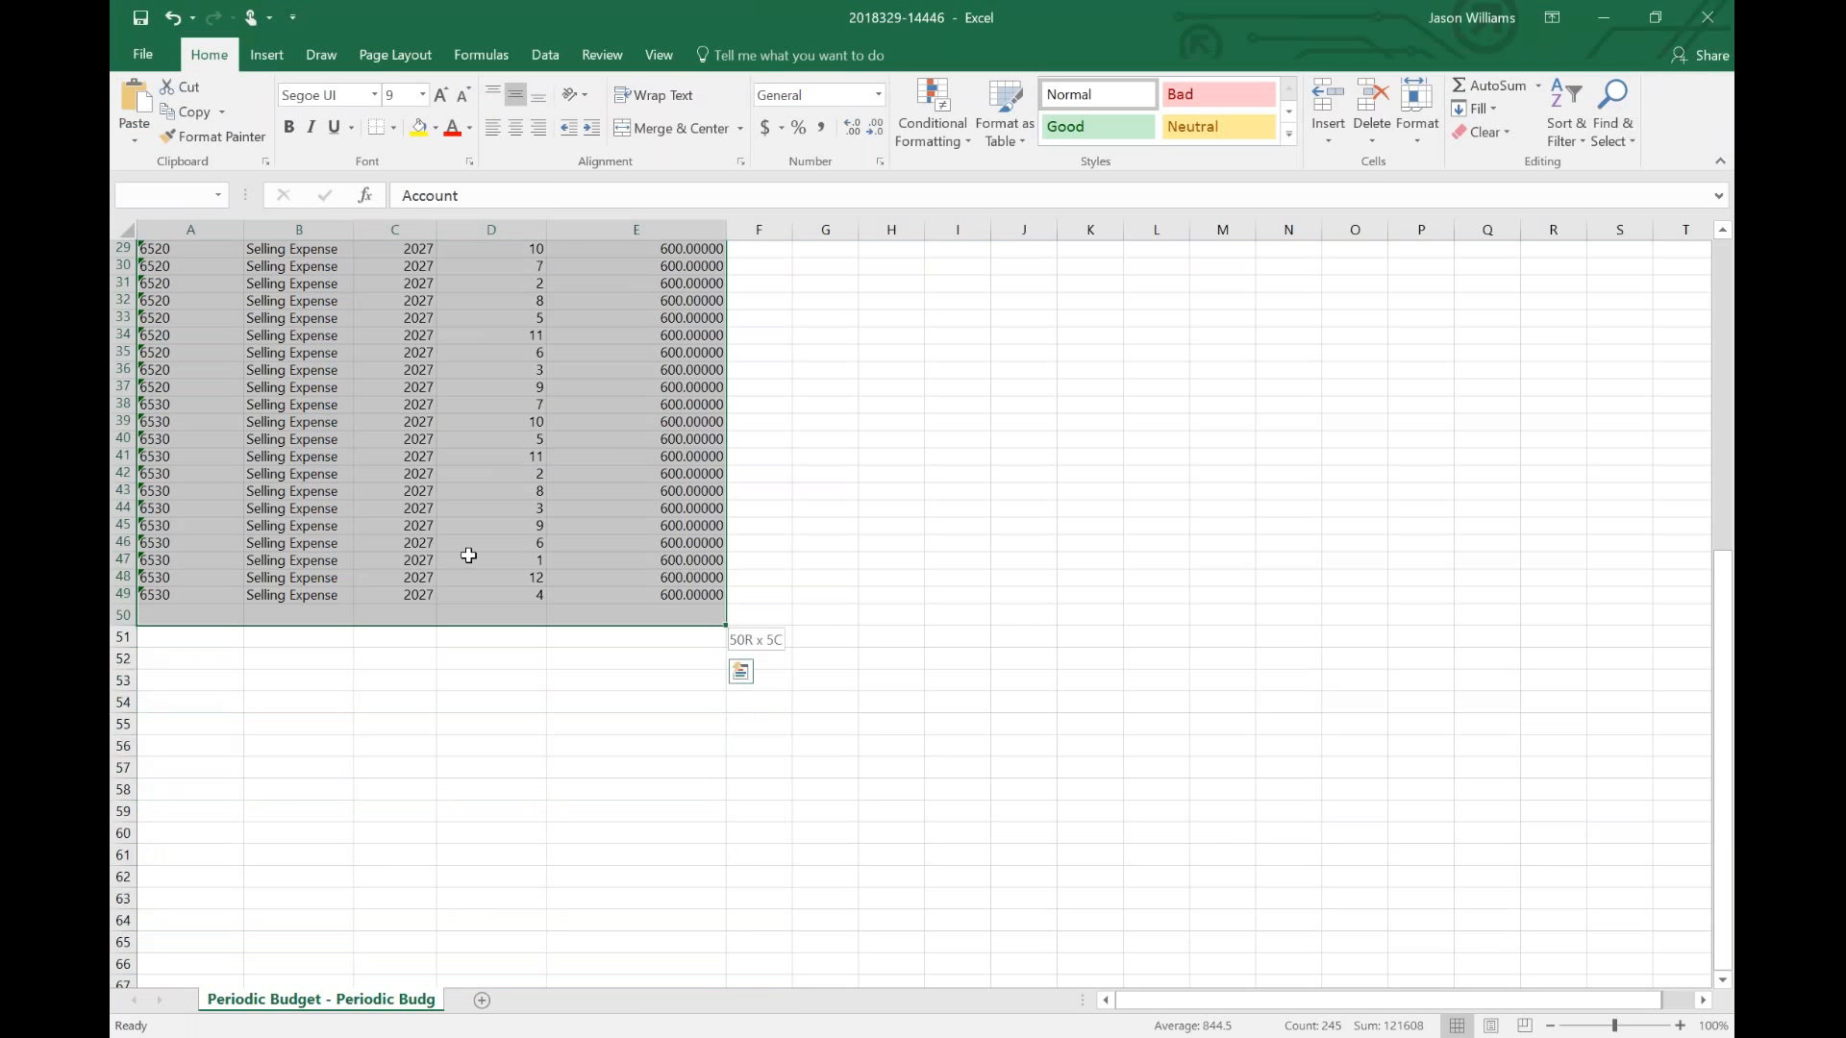
pyautogui.click(1014, 141)
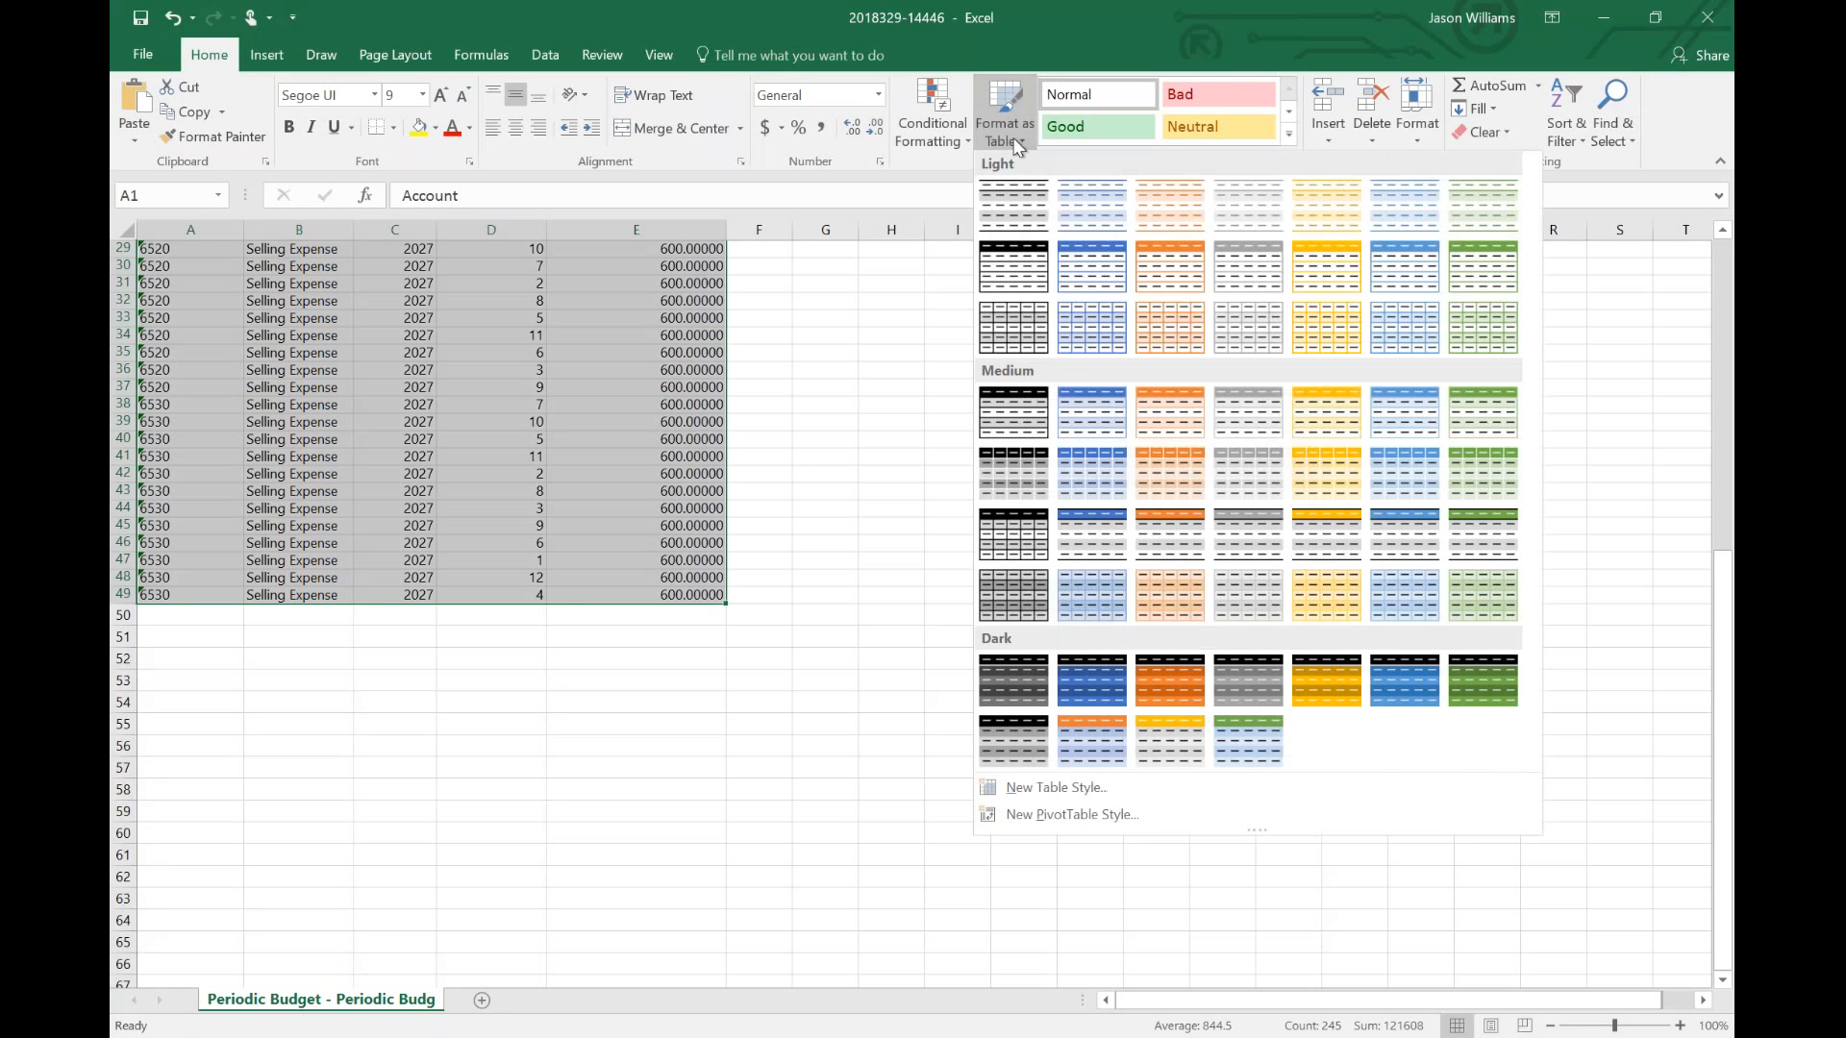
pyautogui.click(1093, 423)
pyautogui.click(926, 567)
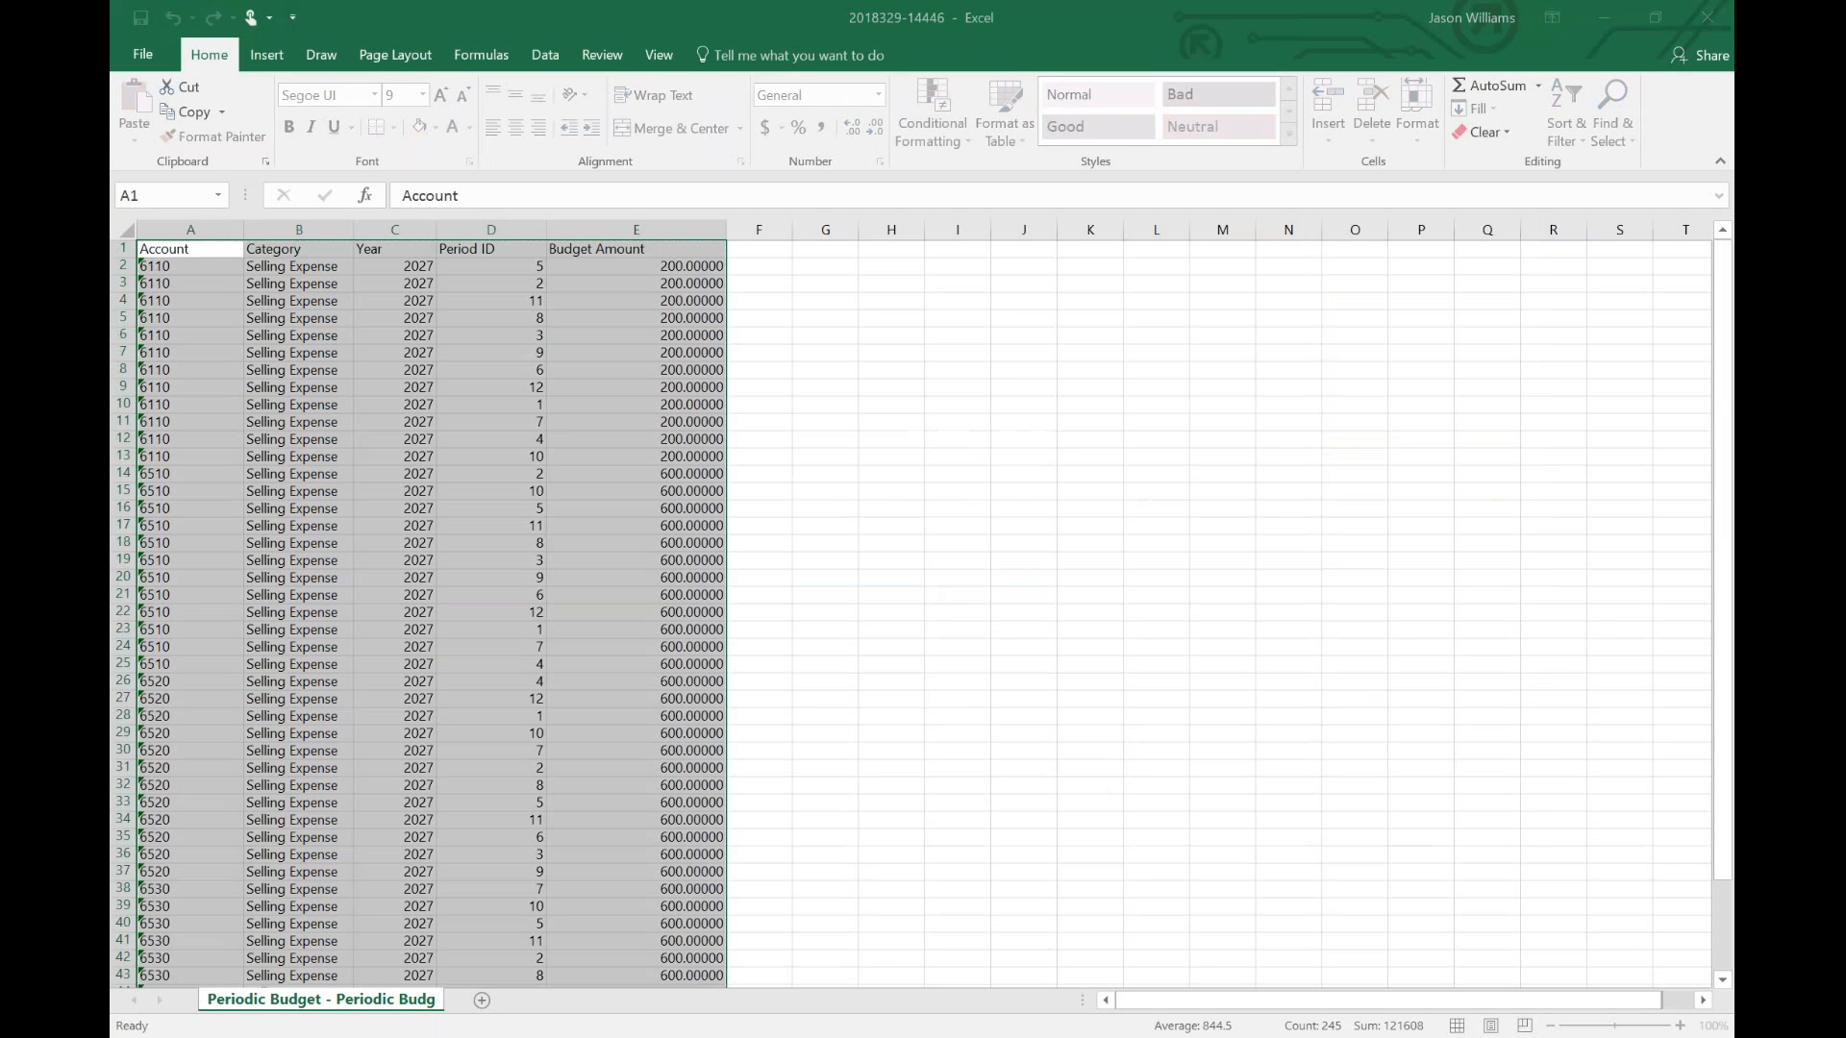
pyautogui.click(361, 494)
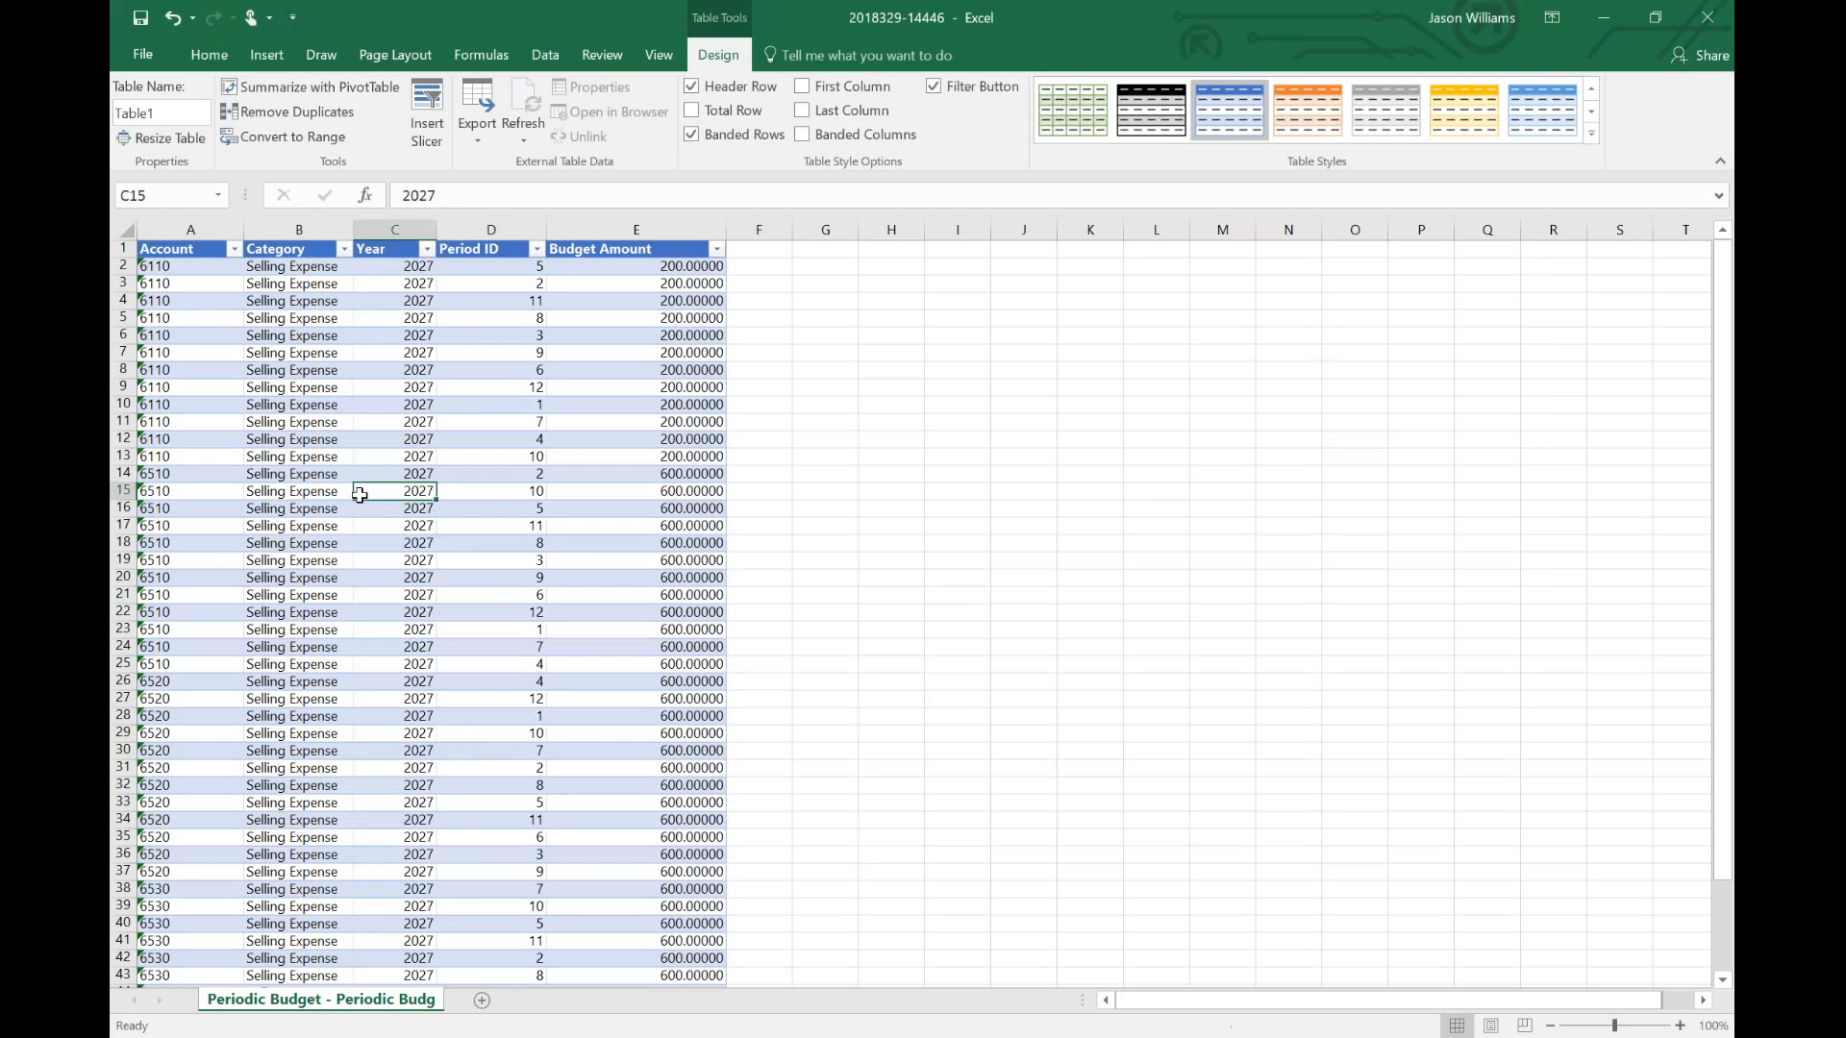
# - Rename the Periodic Budget sheet as Budget and name its table Budget
pyautogui.rightClick(328, 1006)
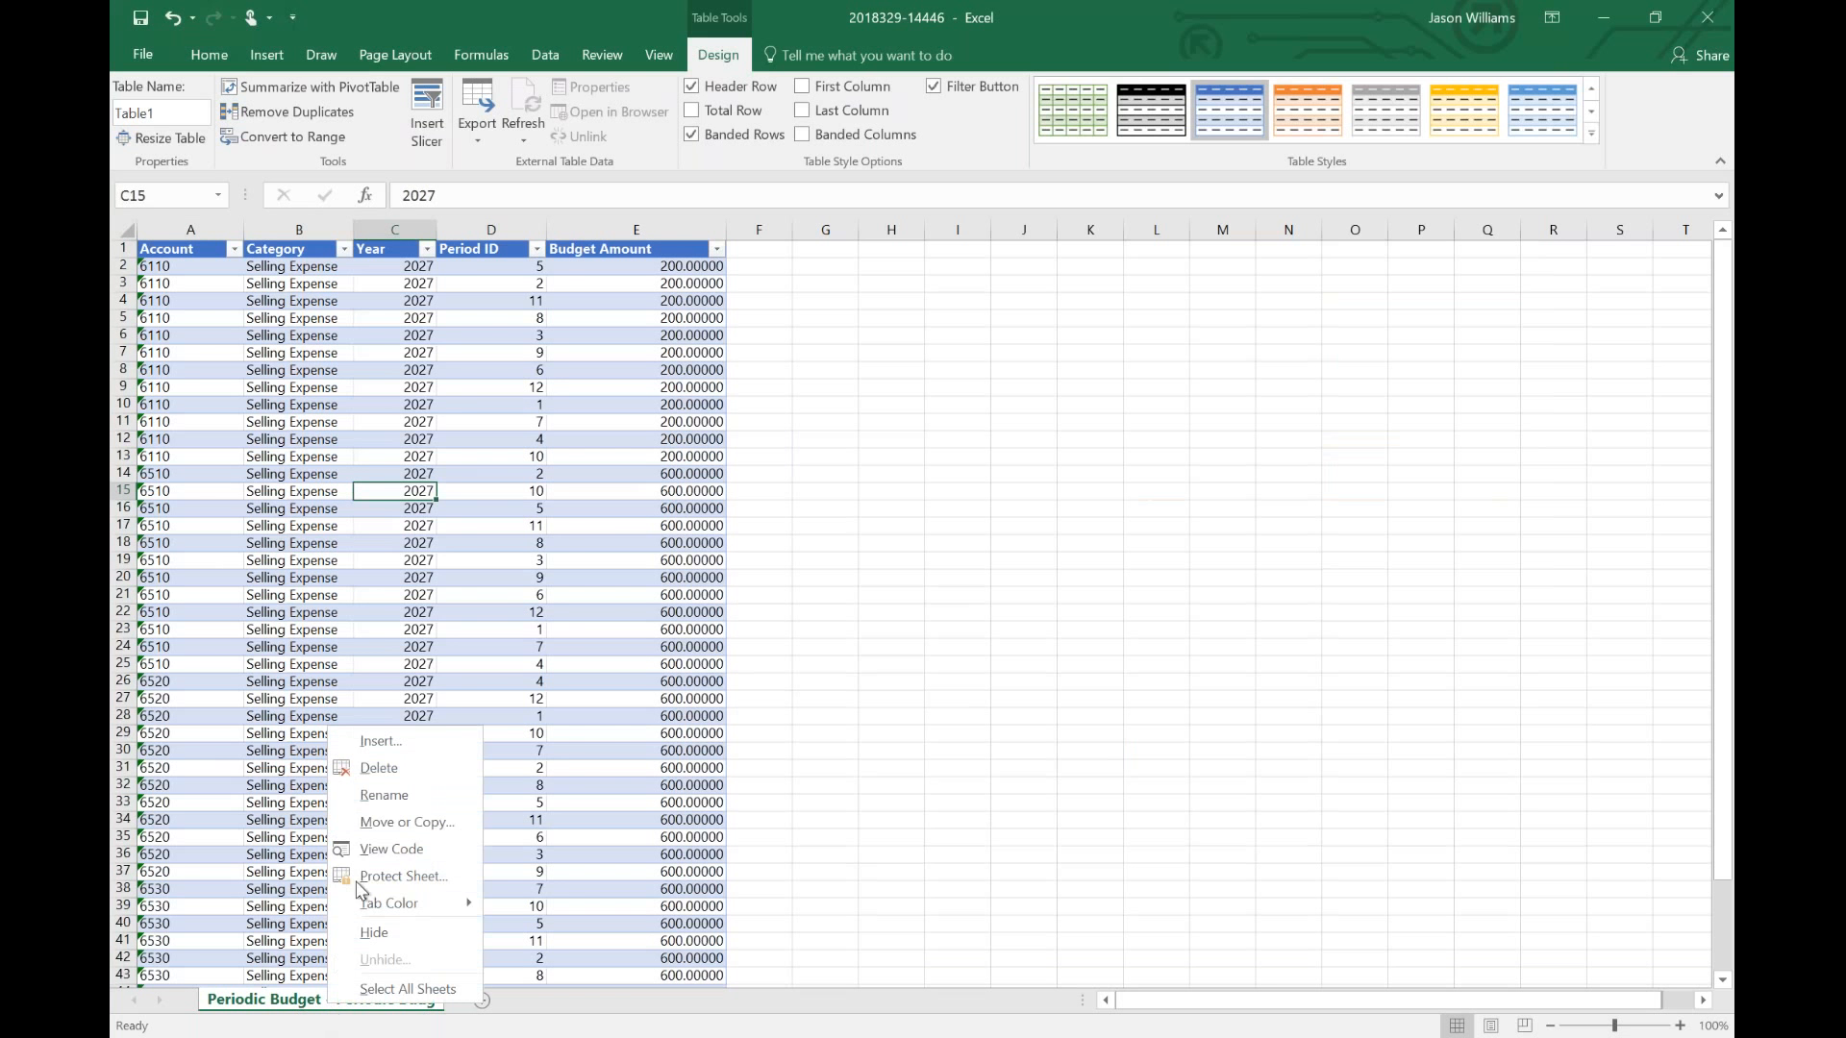
pyautogui.click(384, 795)
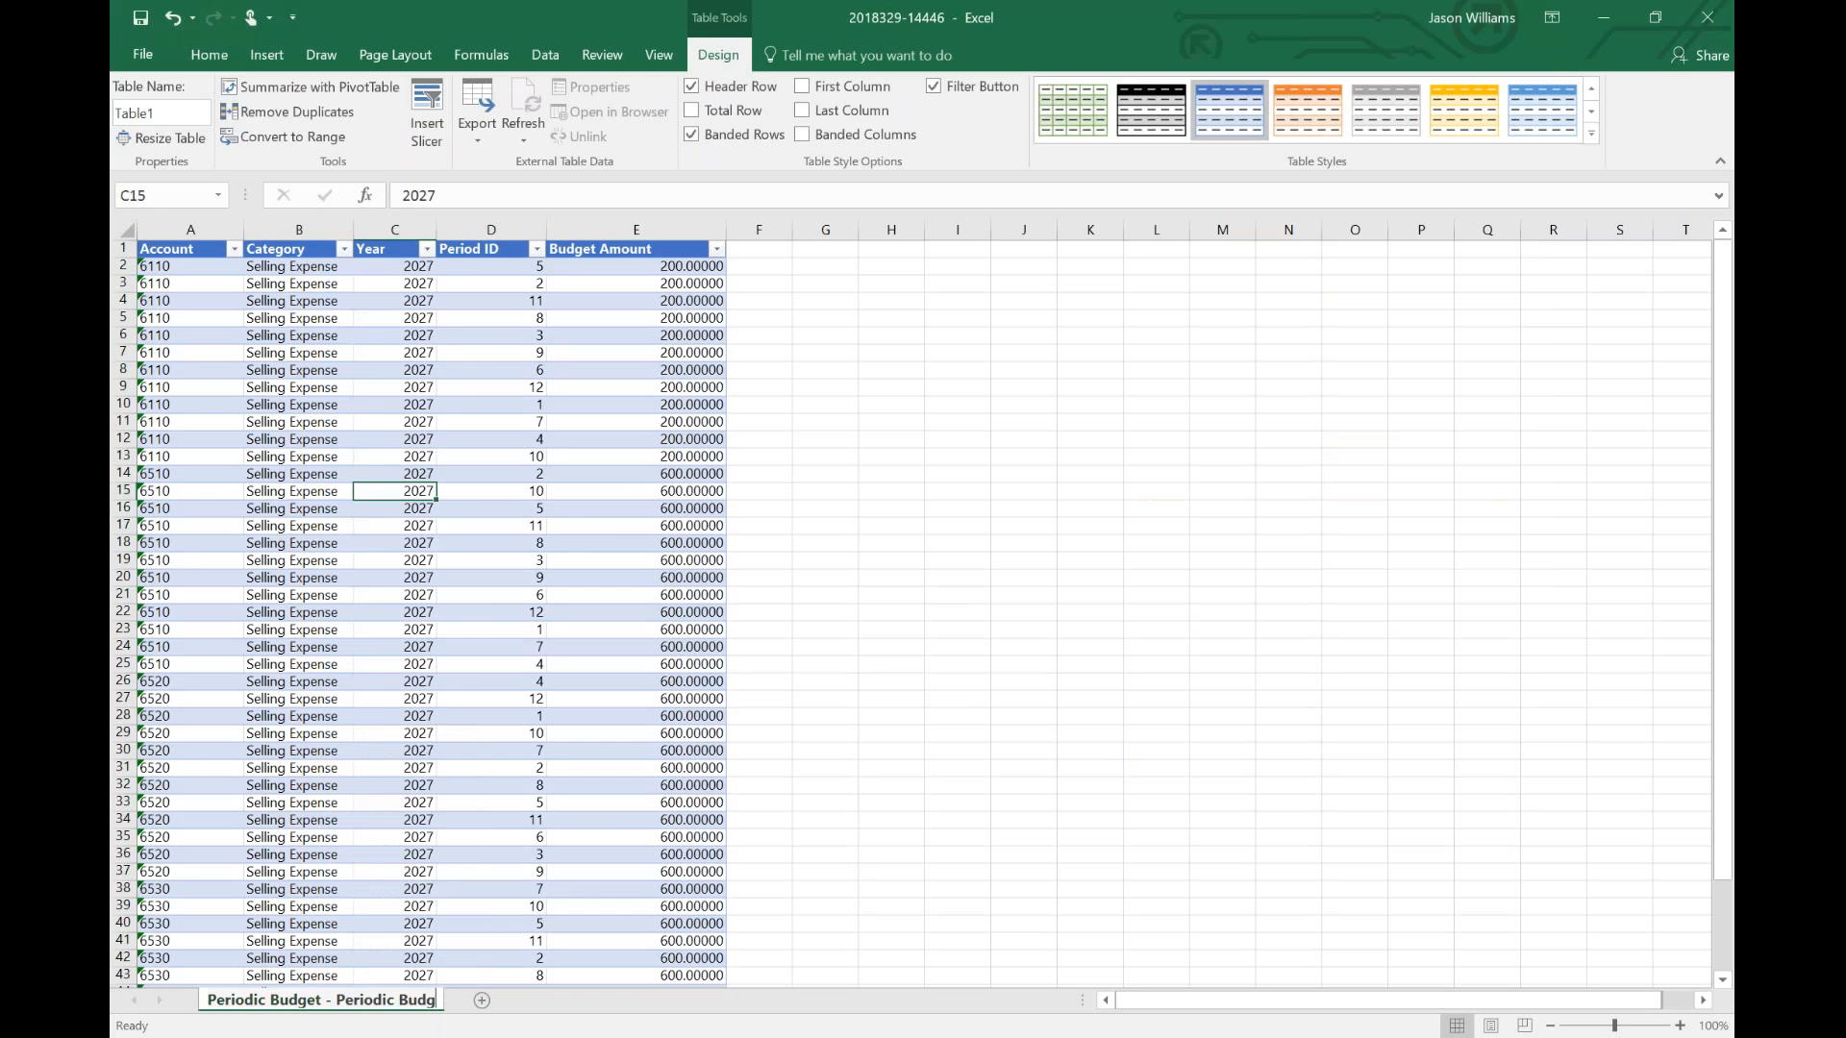
pyautogui.write('Budget')
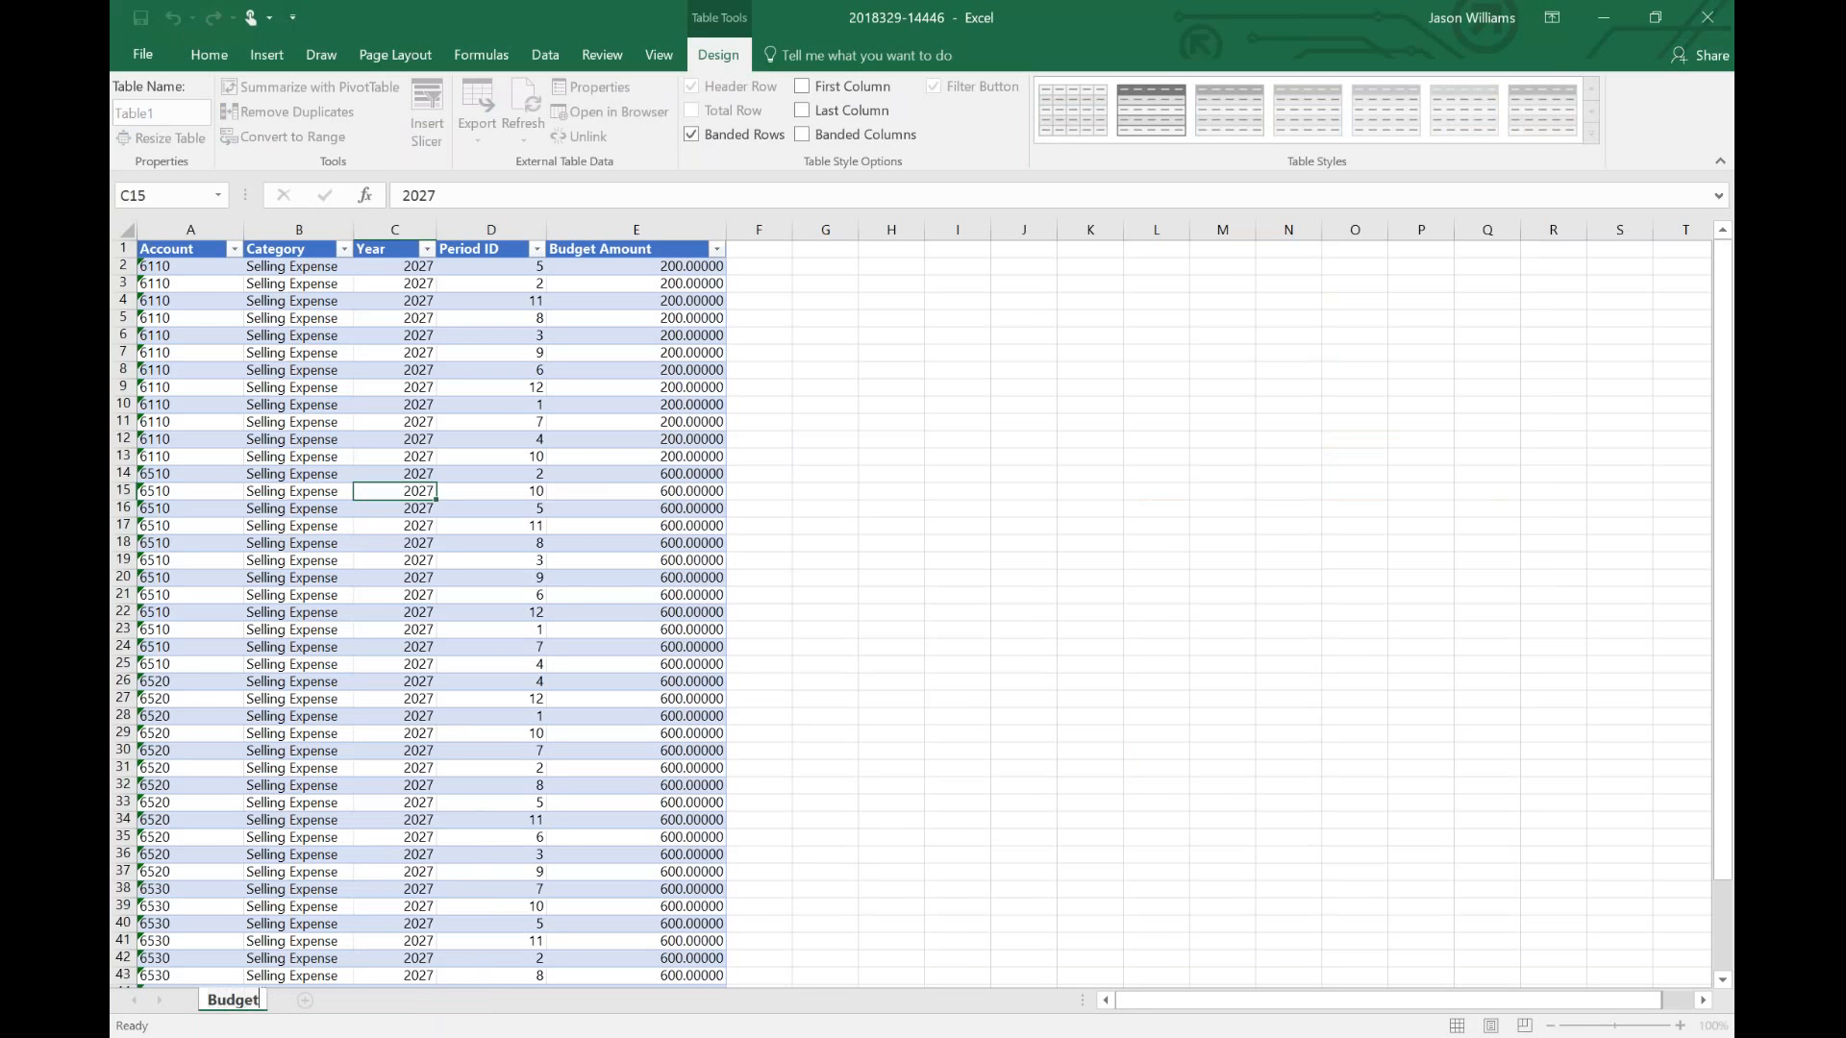
pyautogui.click(317, 353)
pyautogui.click(161, 113)
pyautogui.write('Budget')
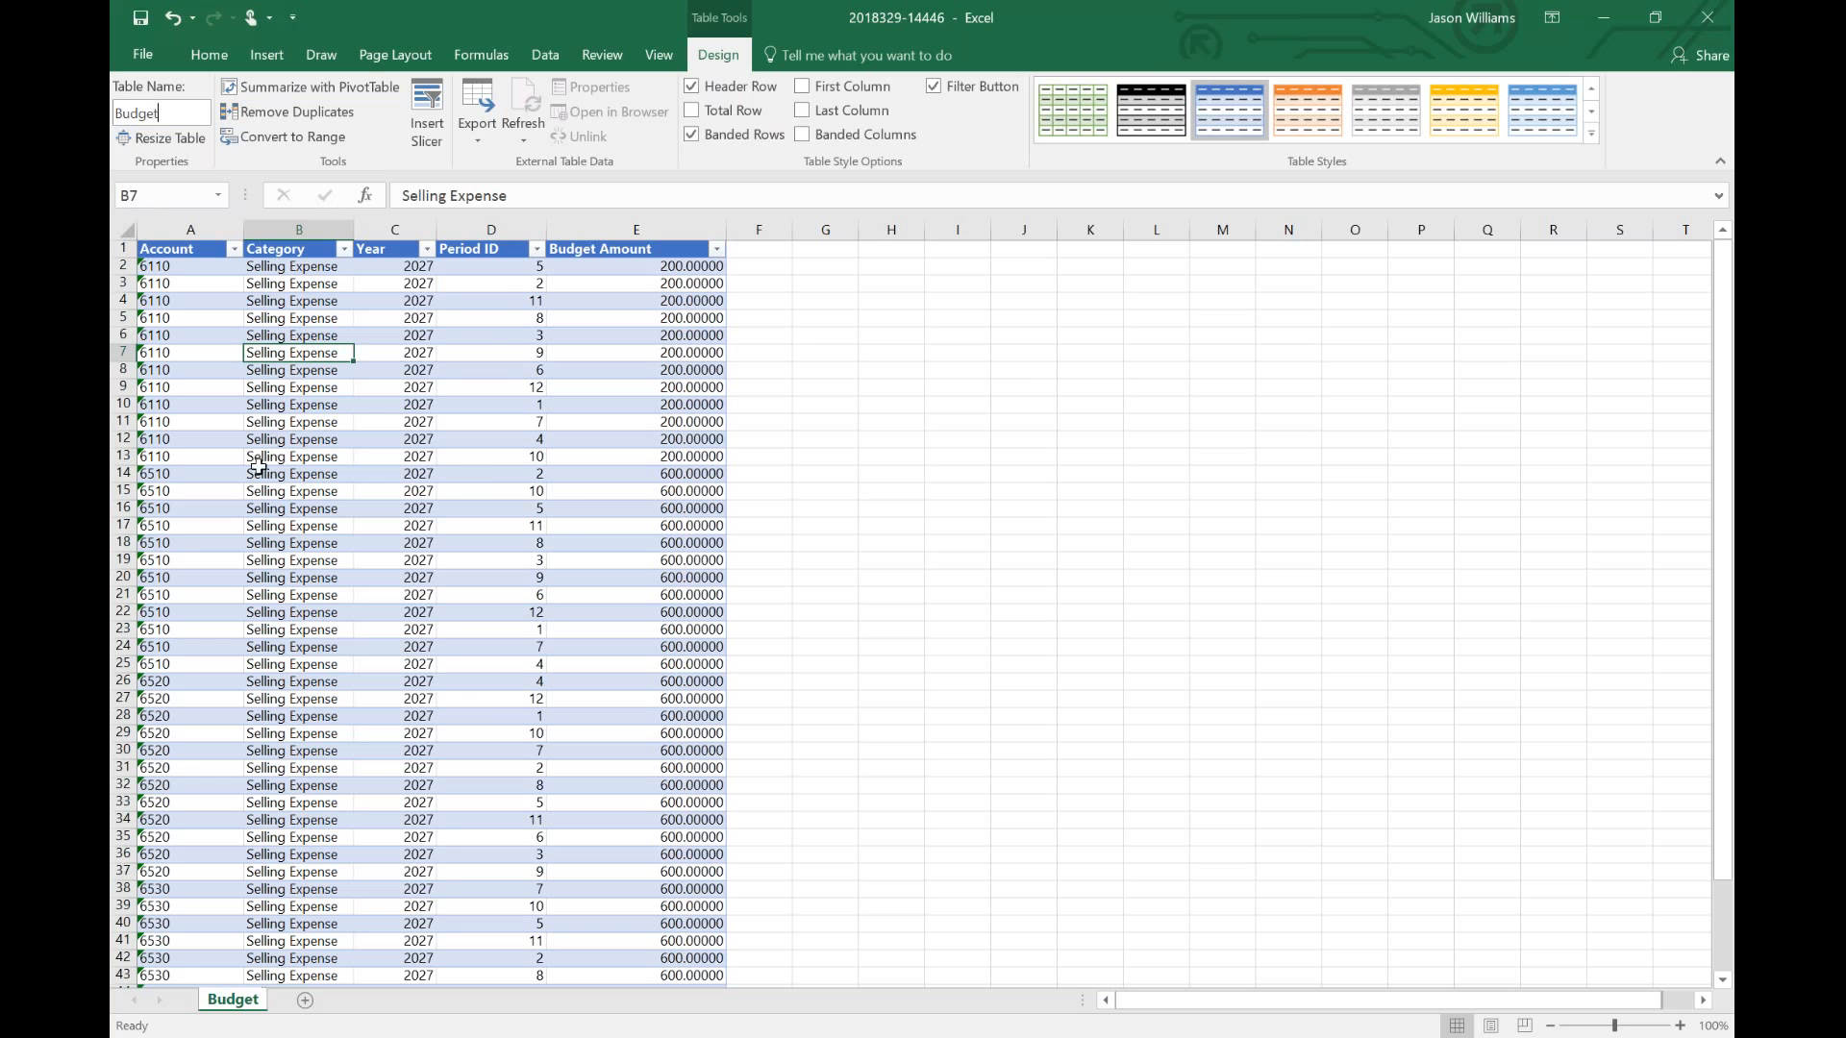
pyautogui.click(489, 493)
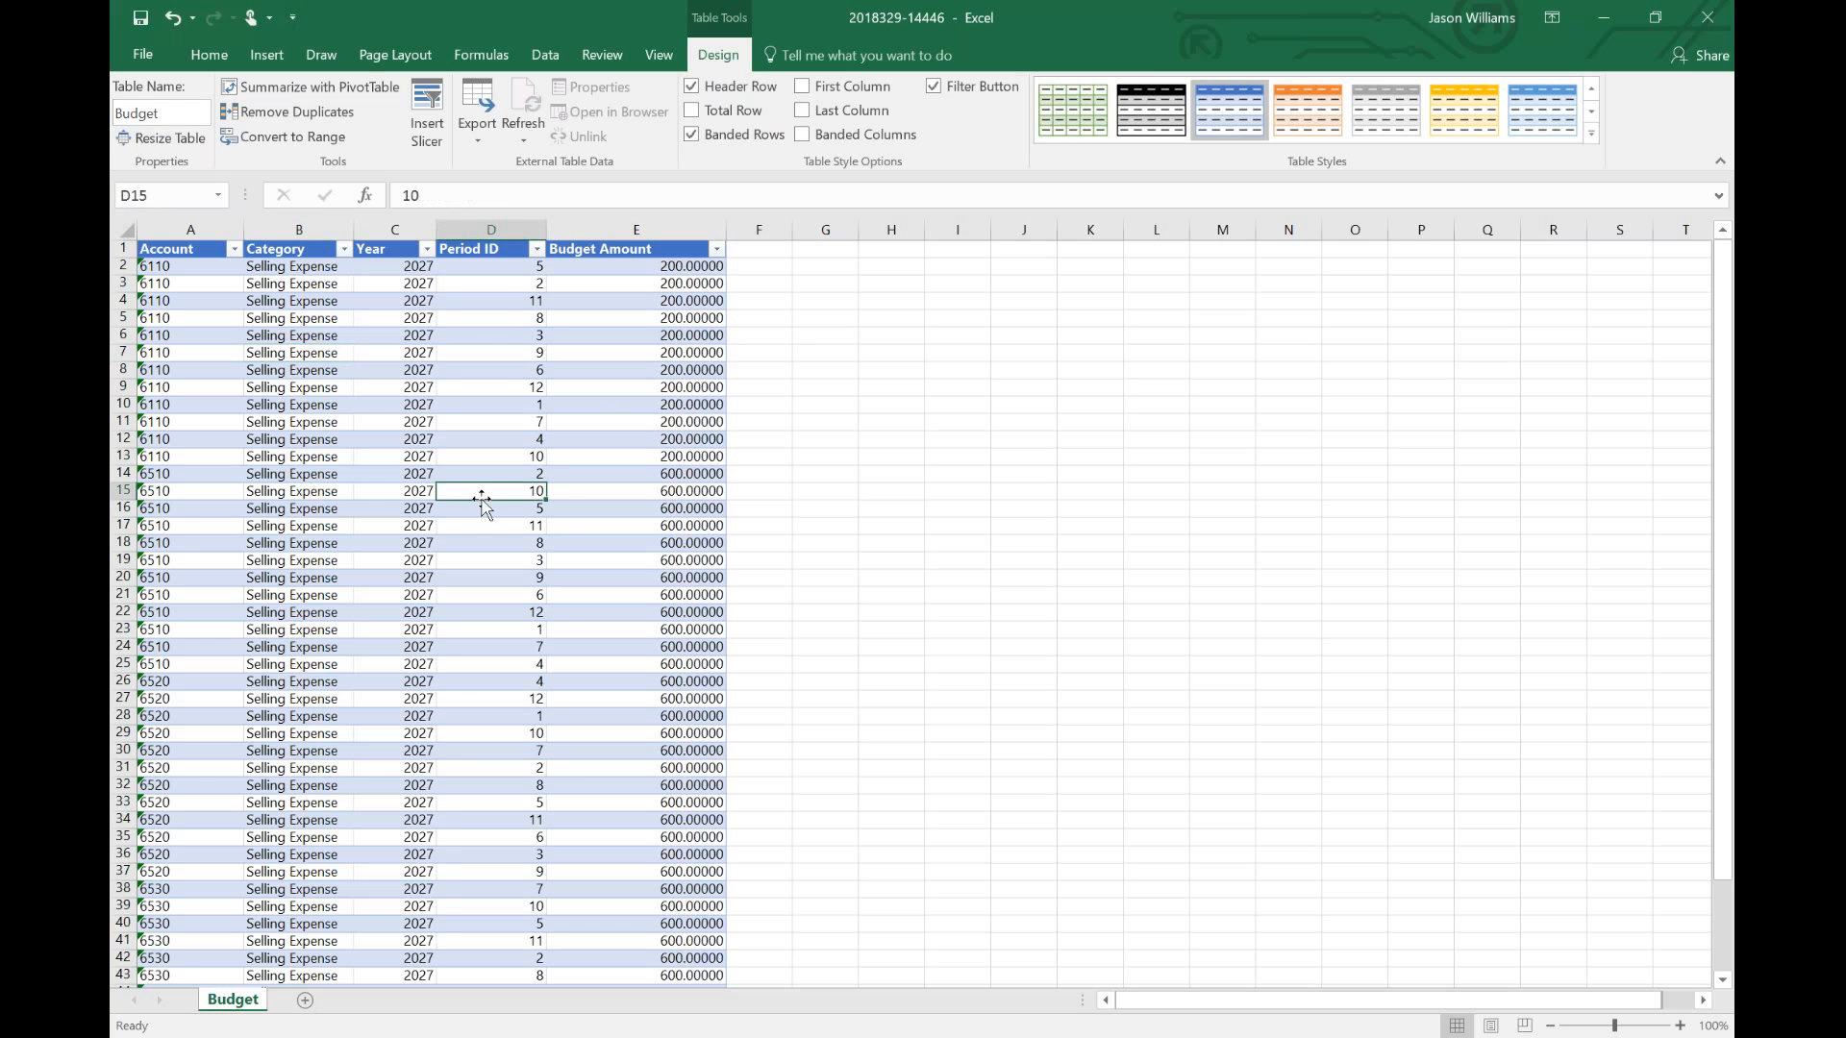
# - Move the Budget sheet into the workbook 2018329-144258.XLSX, placing it before the Actuals sheet
pyautogui.rightClick(238, 1004)
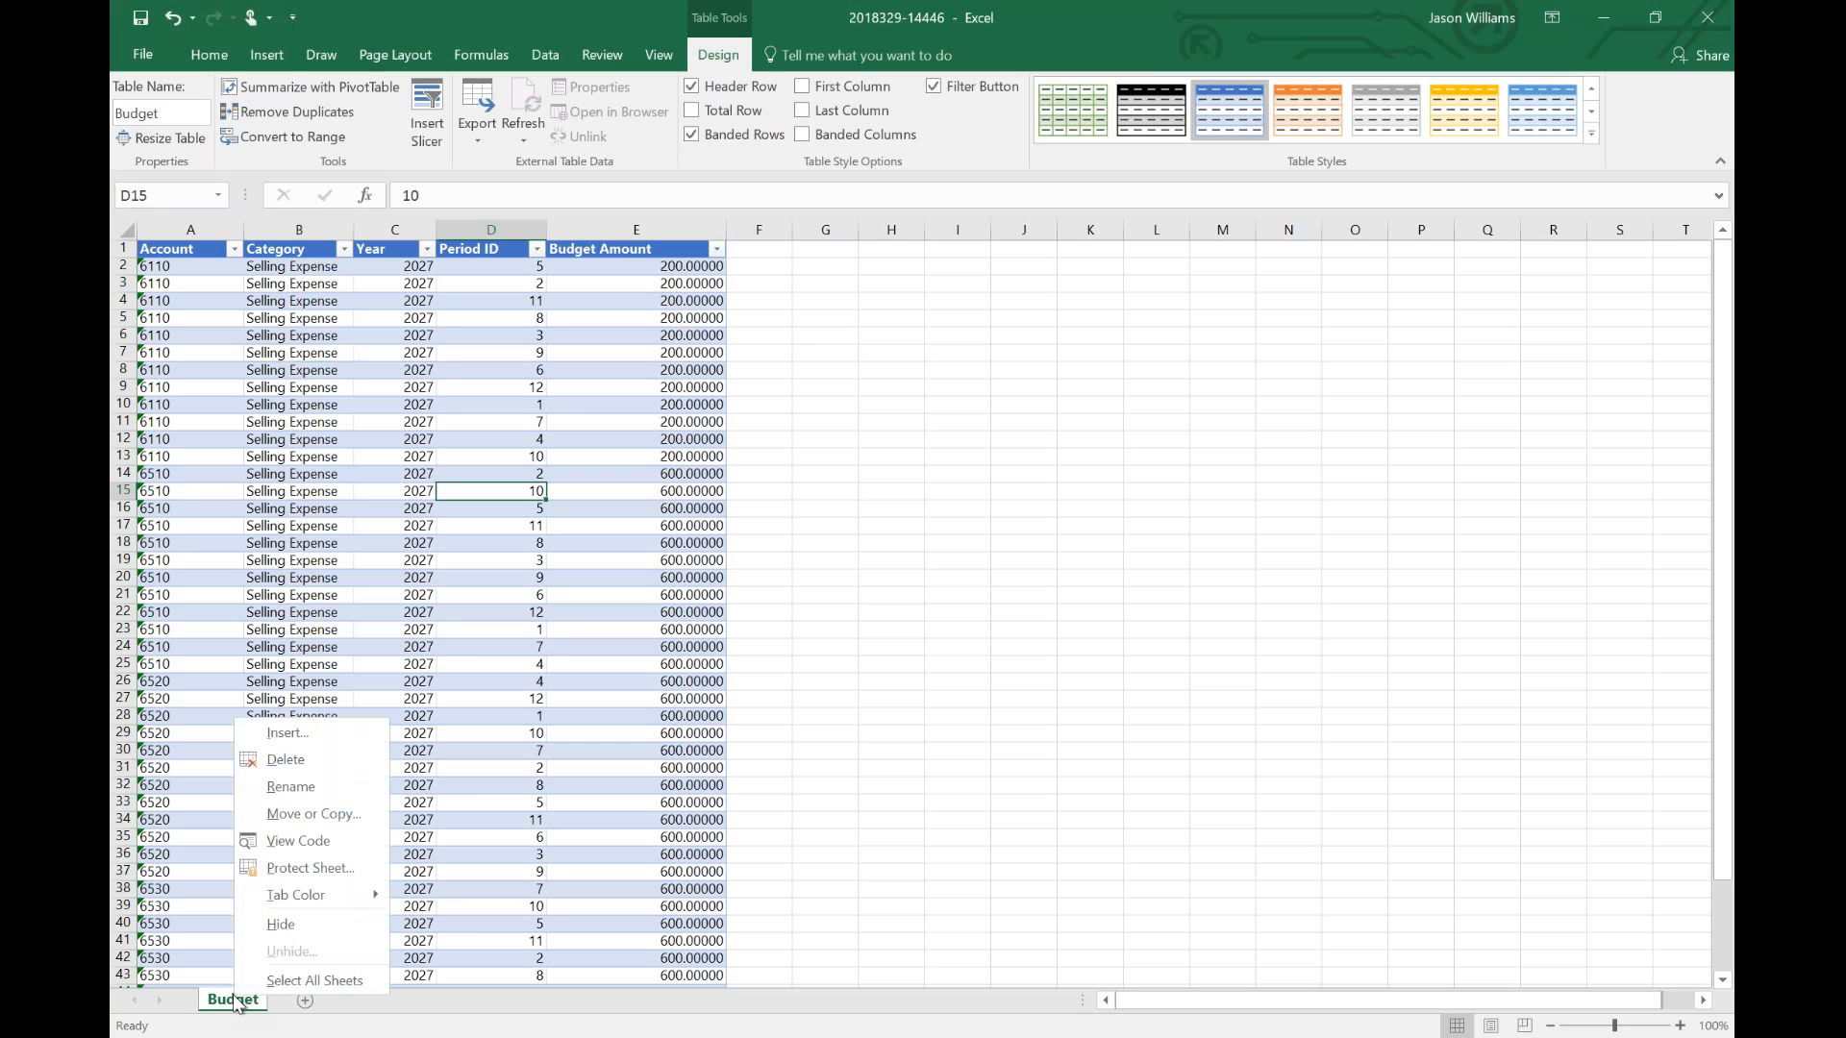
pyautogui.click(294, 815)
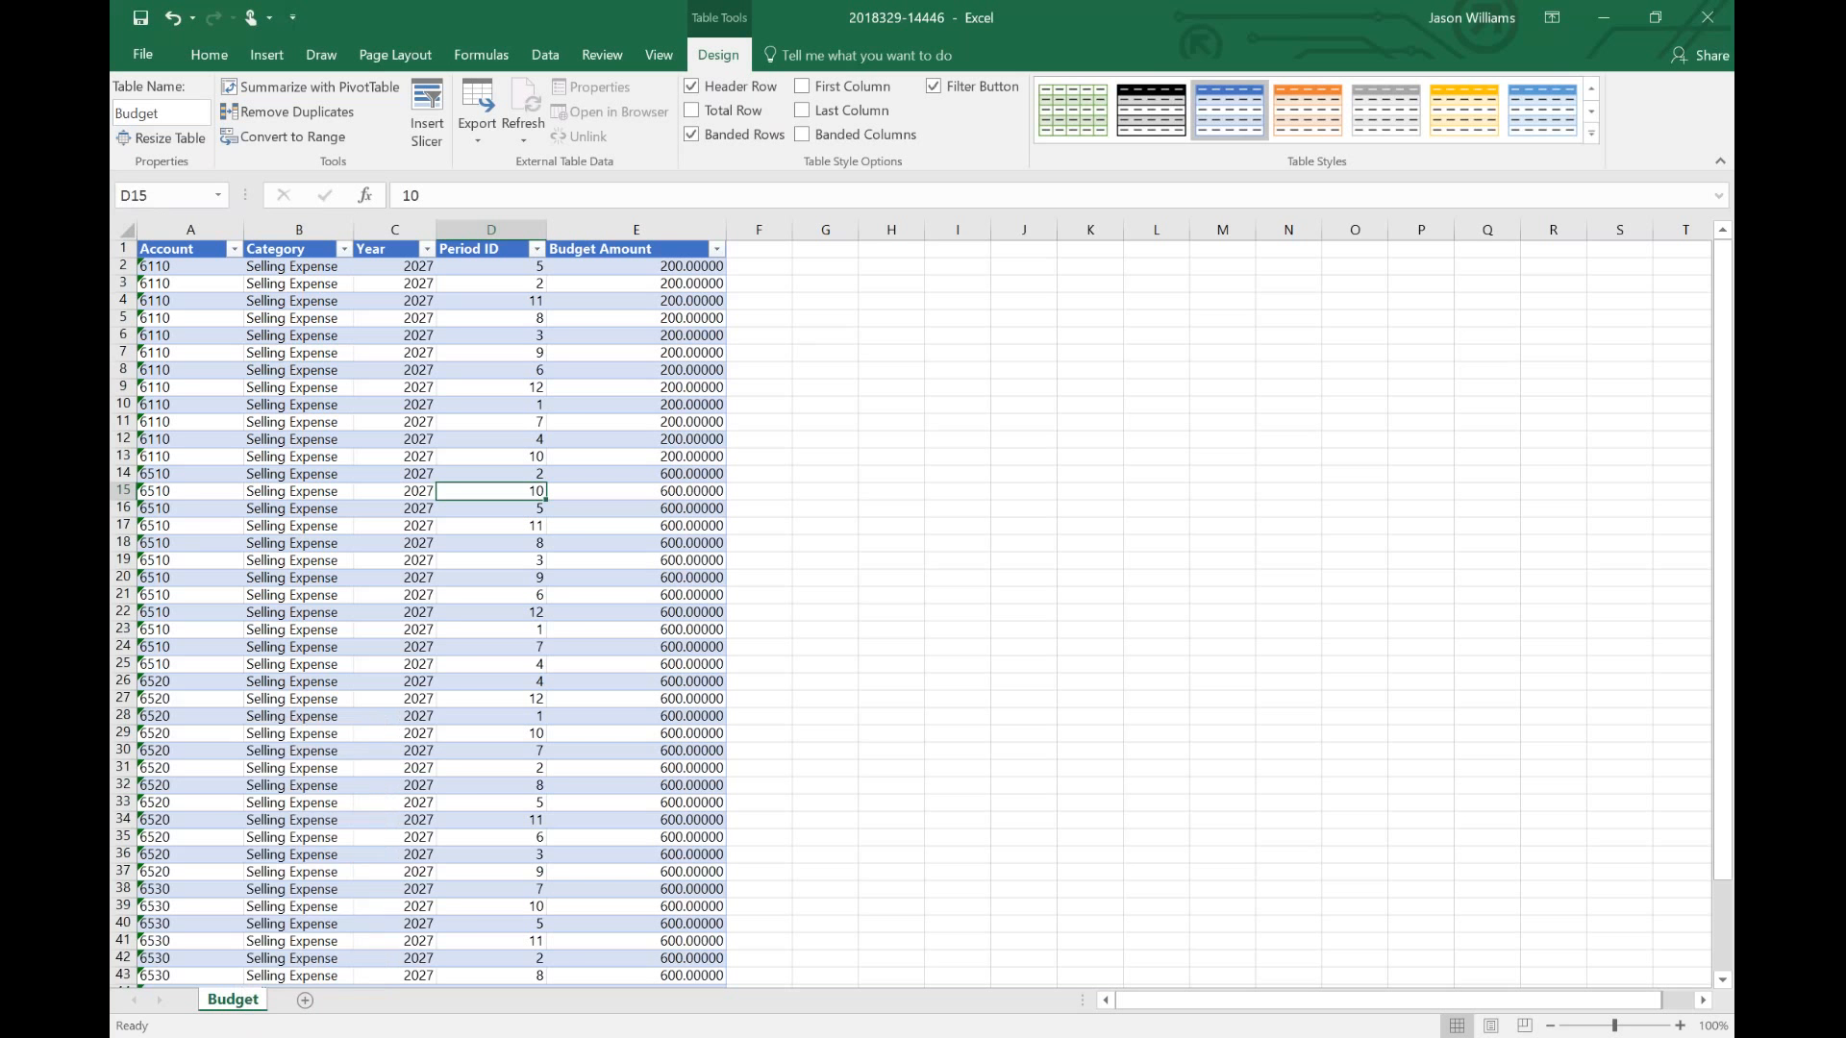
pyautogui.click(288, 739)
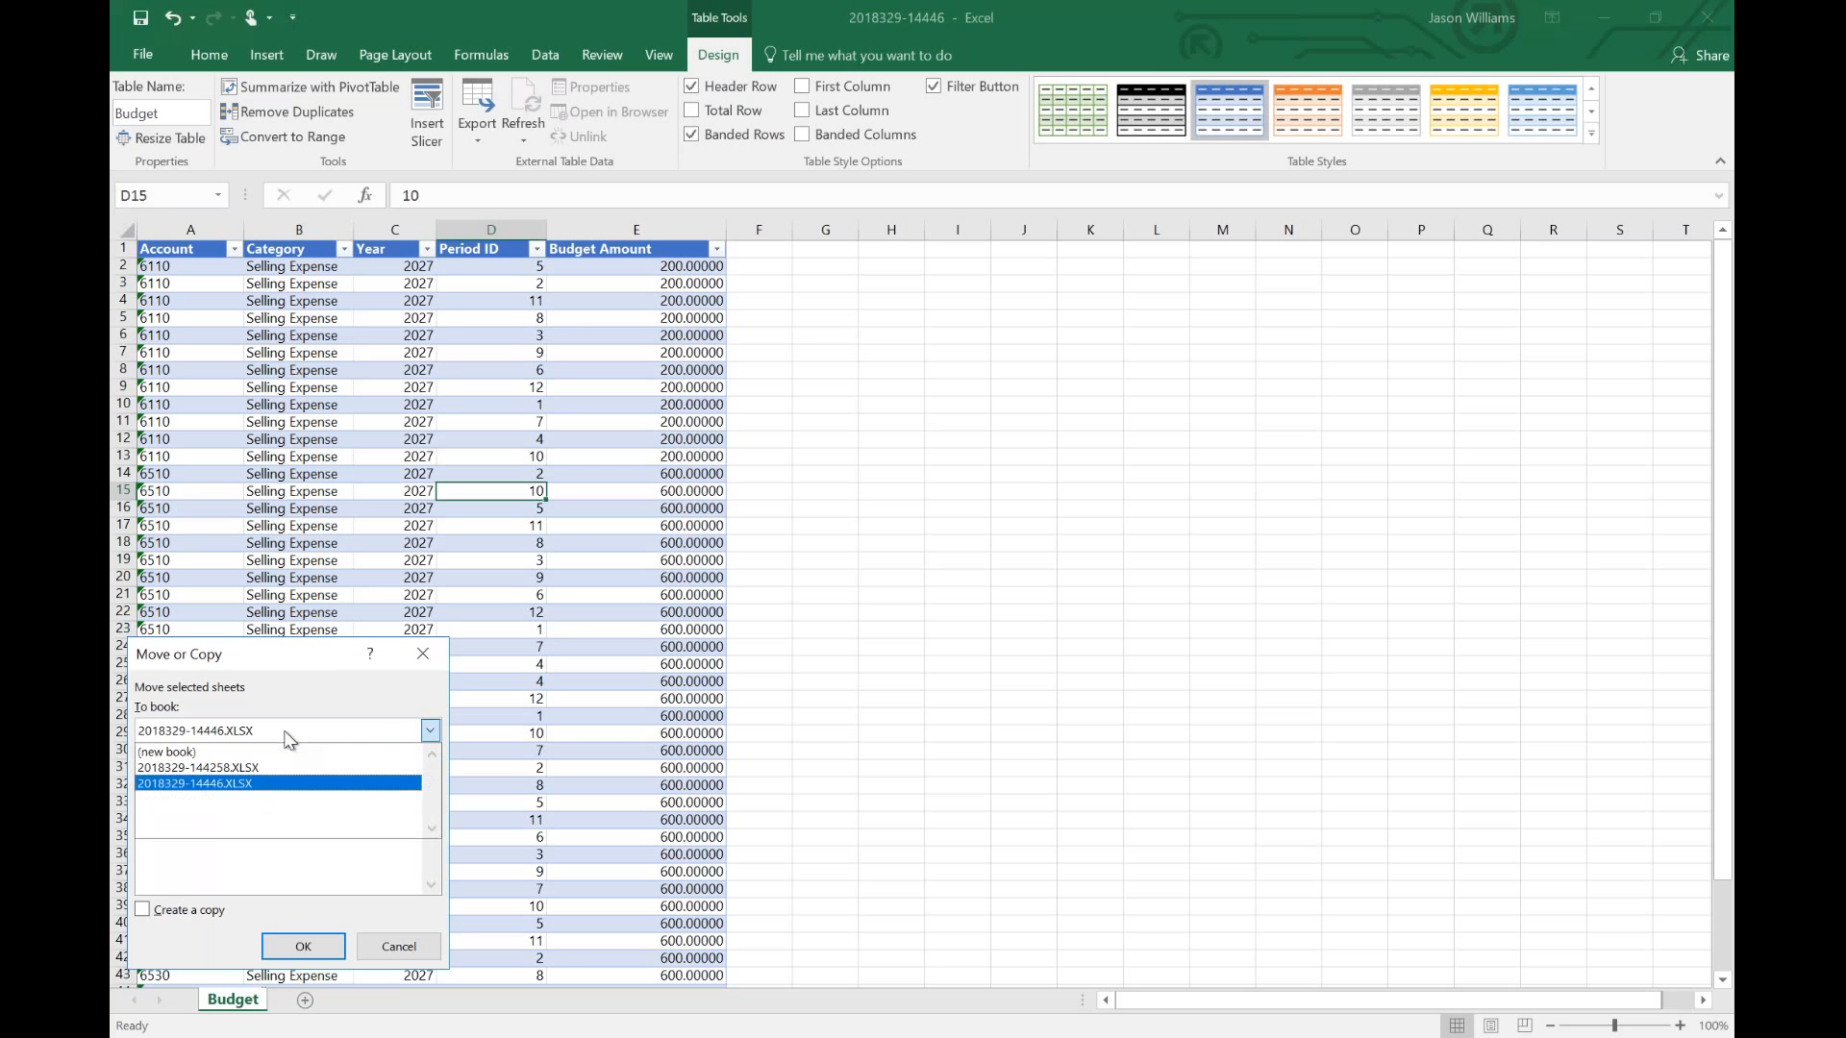
pyautogui.click(274, 767)
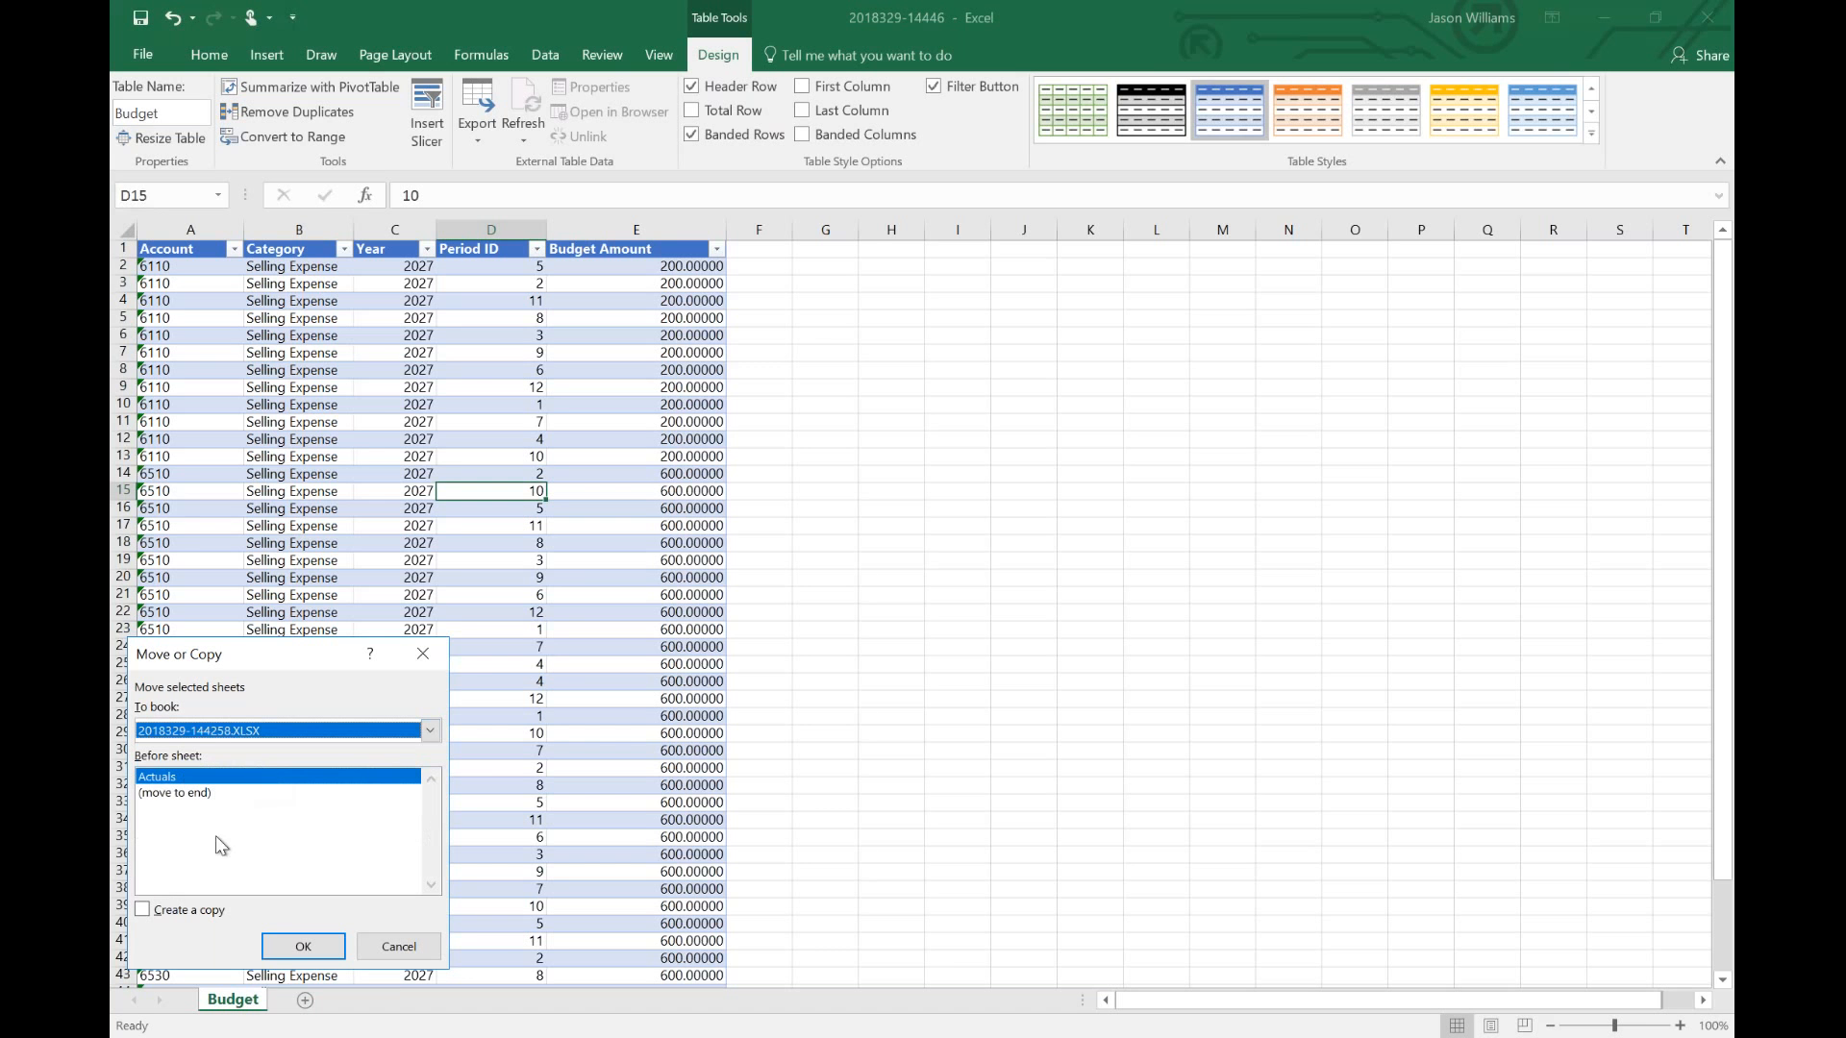
pyautogui.click(300, 949)
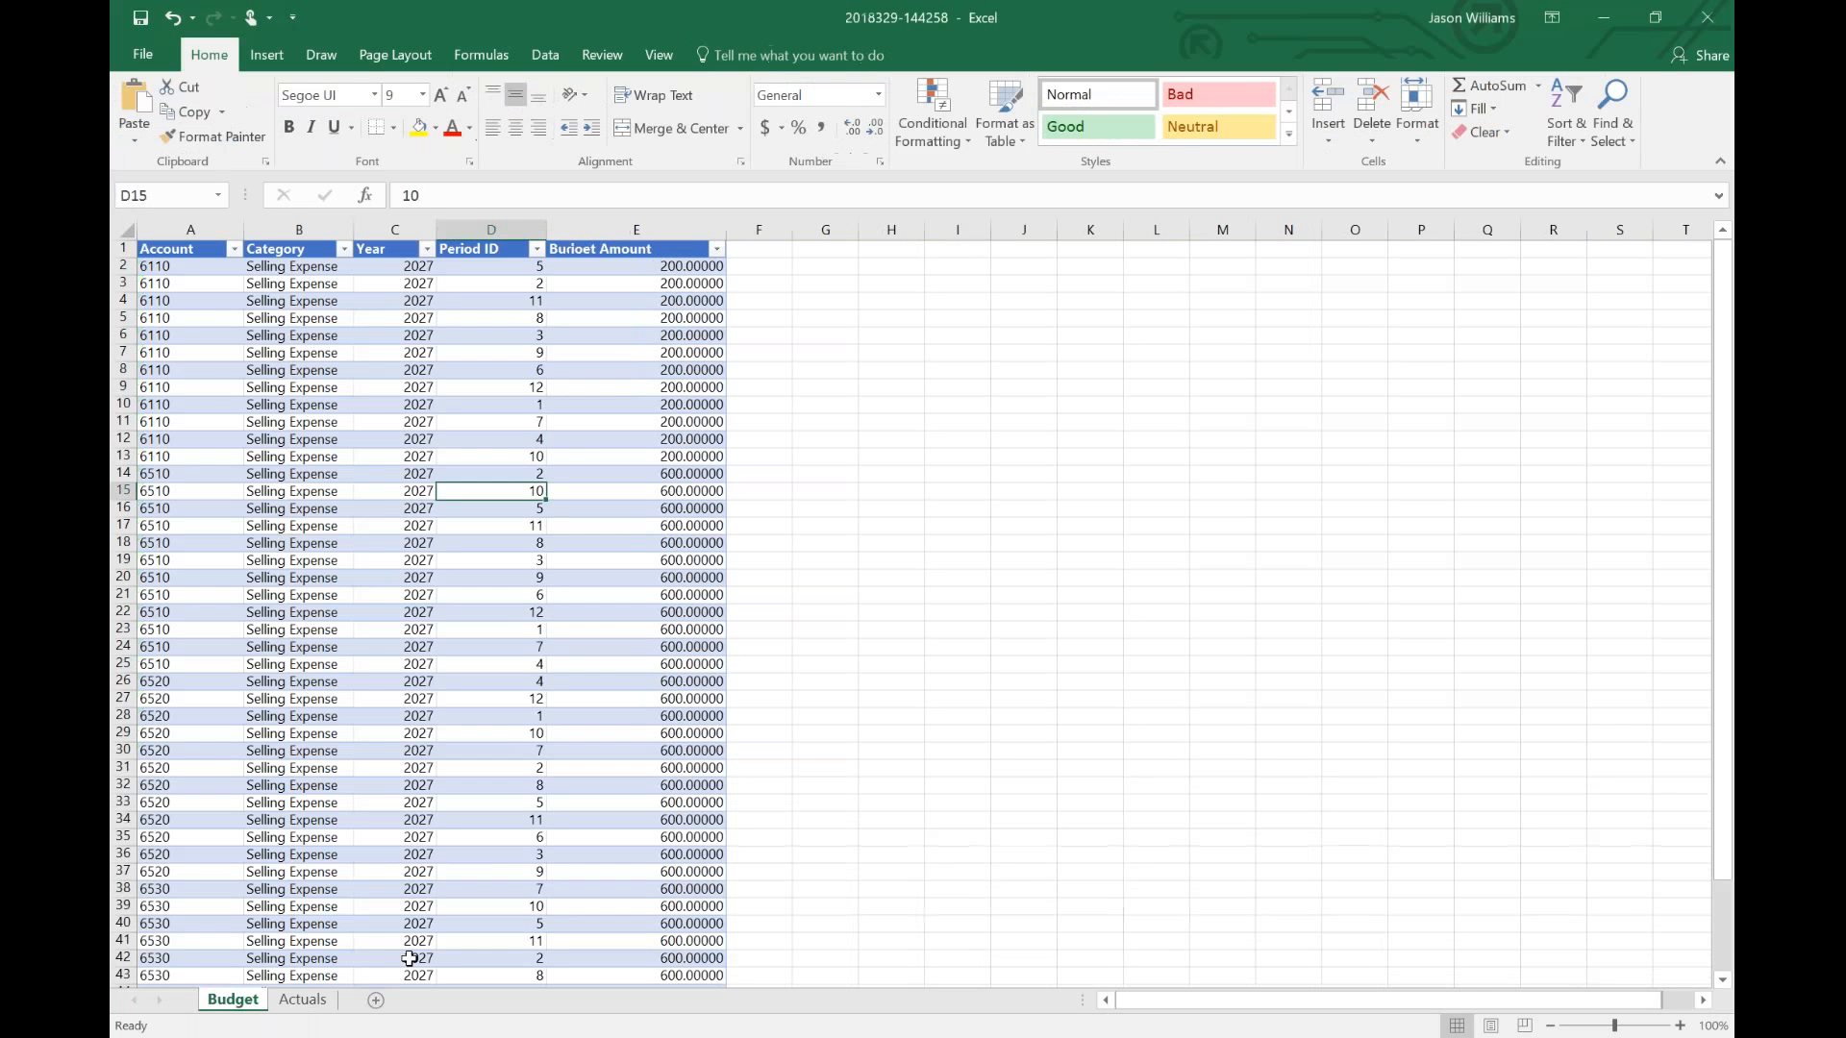
# - Review the Actuals and Budget tables in the combined workbook, checking the account entries on the Budget sheet
pyautogui.click(301, 999)
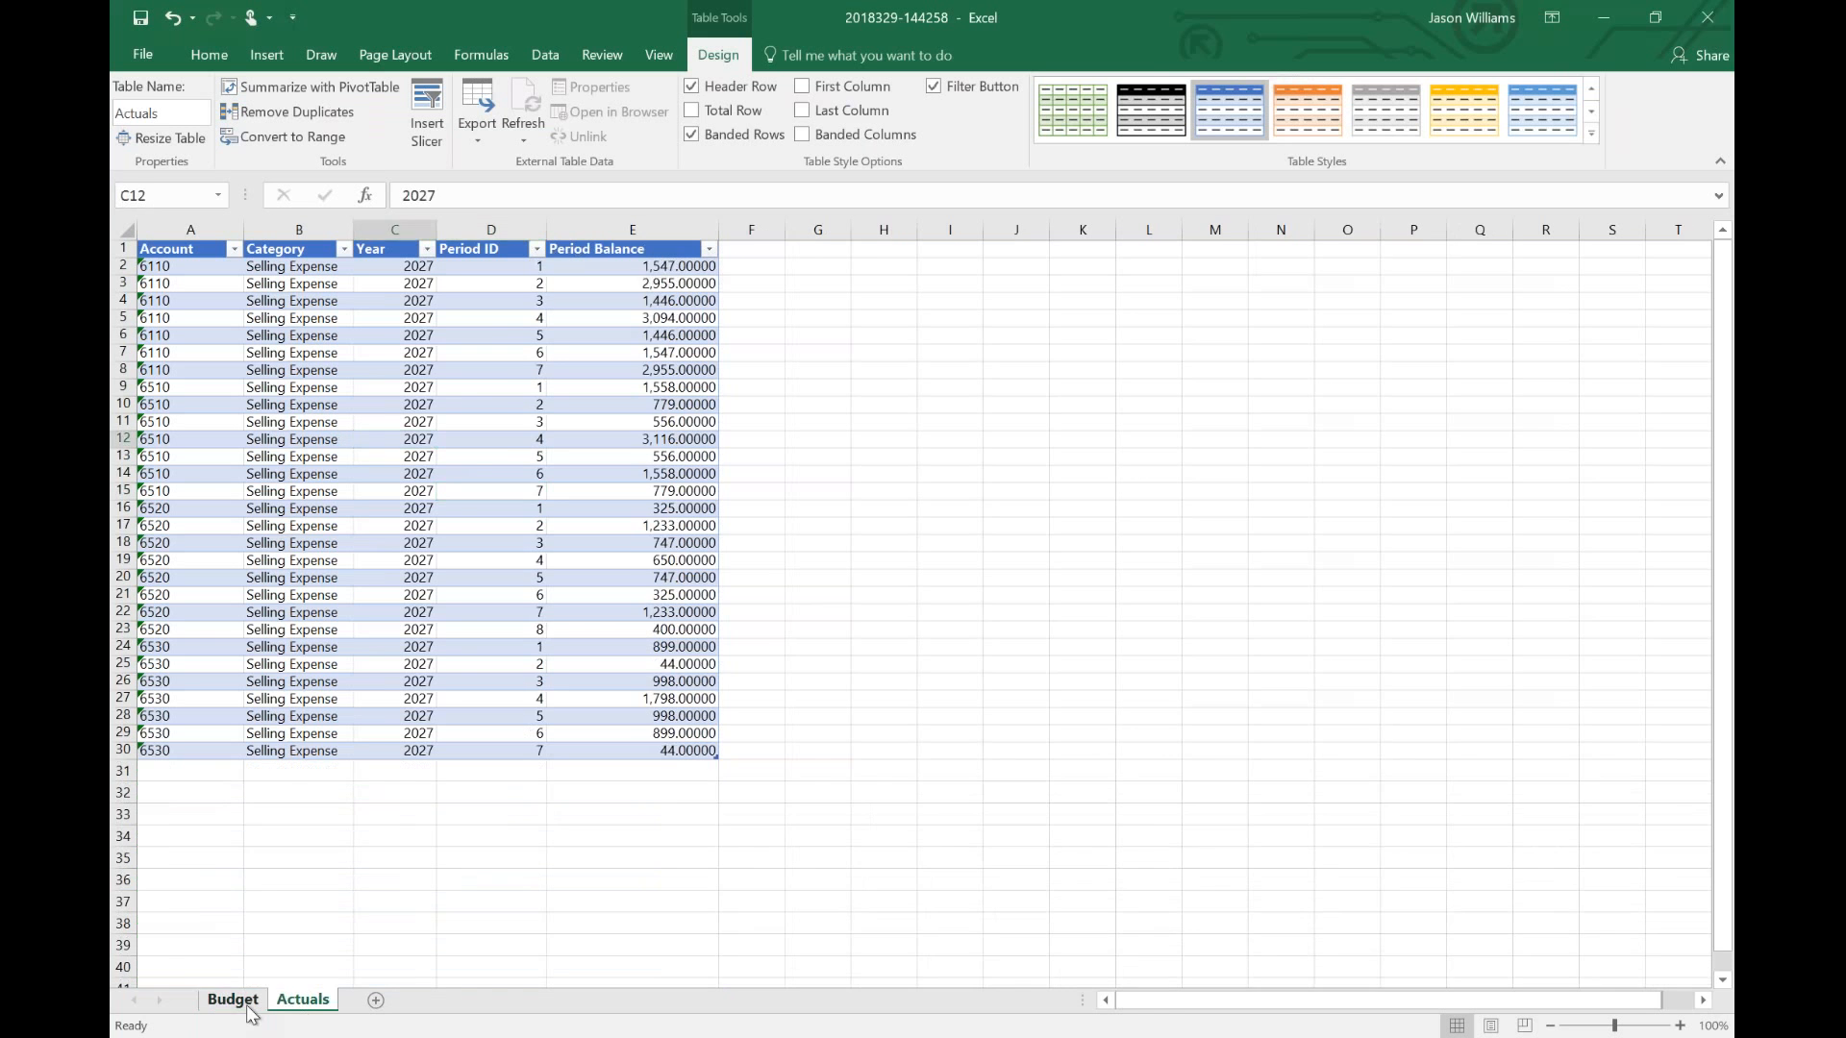
pyautogui.click(248, 1005)
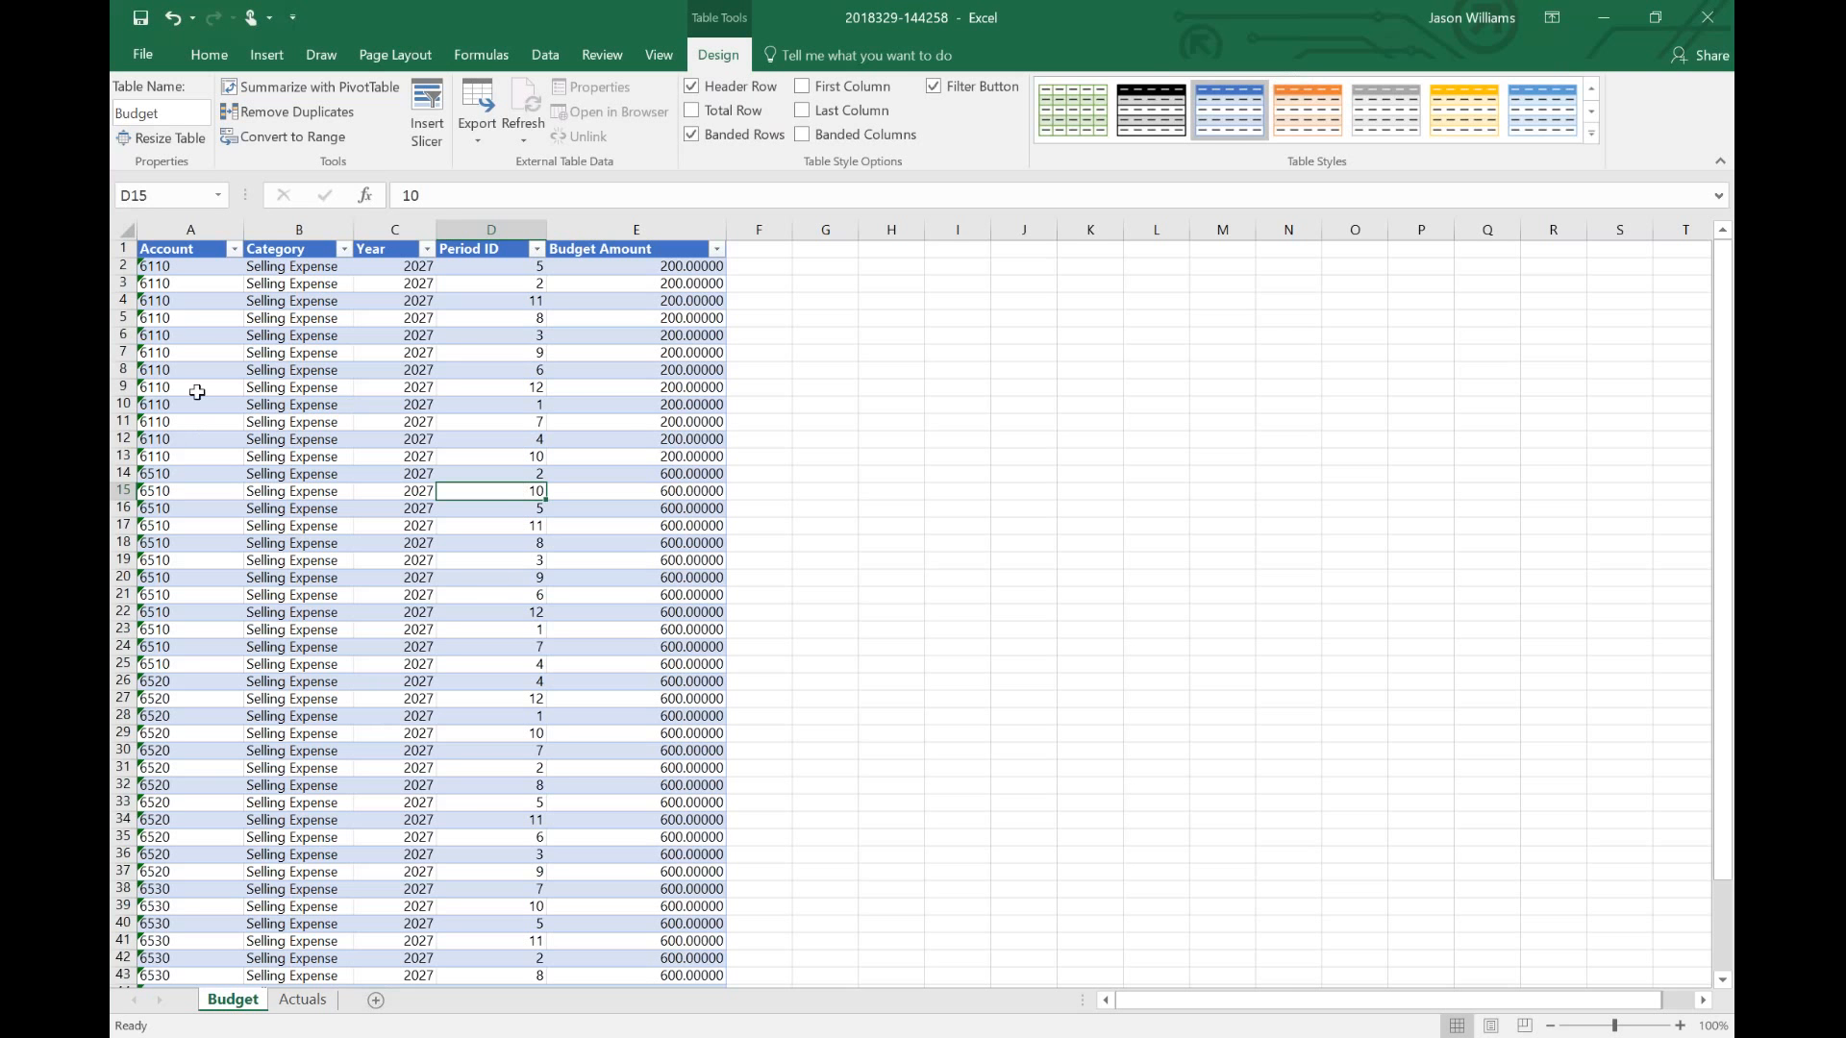
pyautogui.click(188, 319)
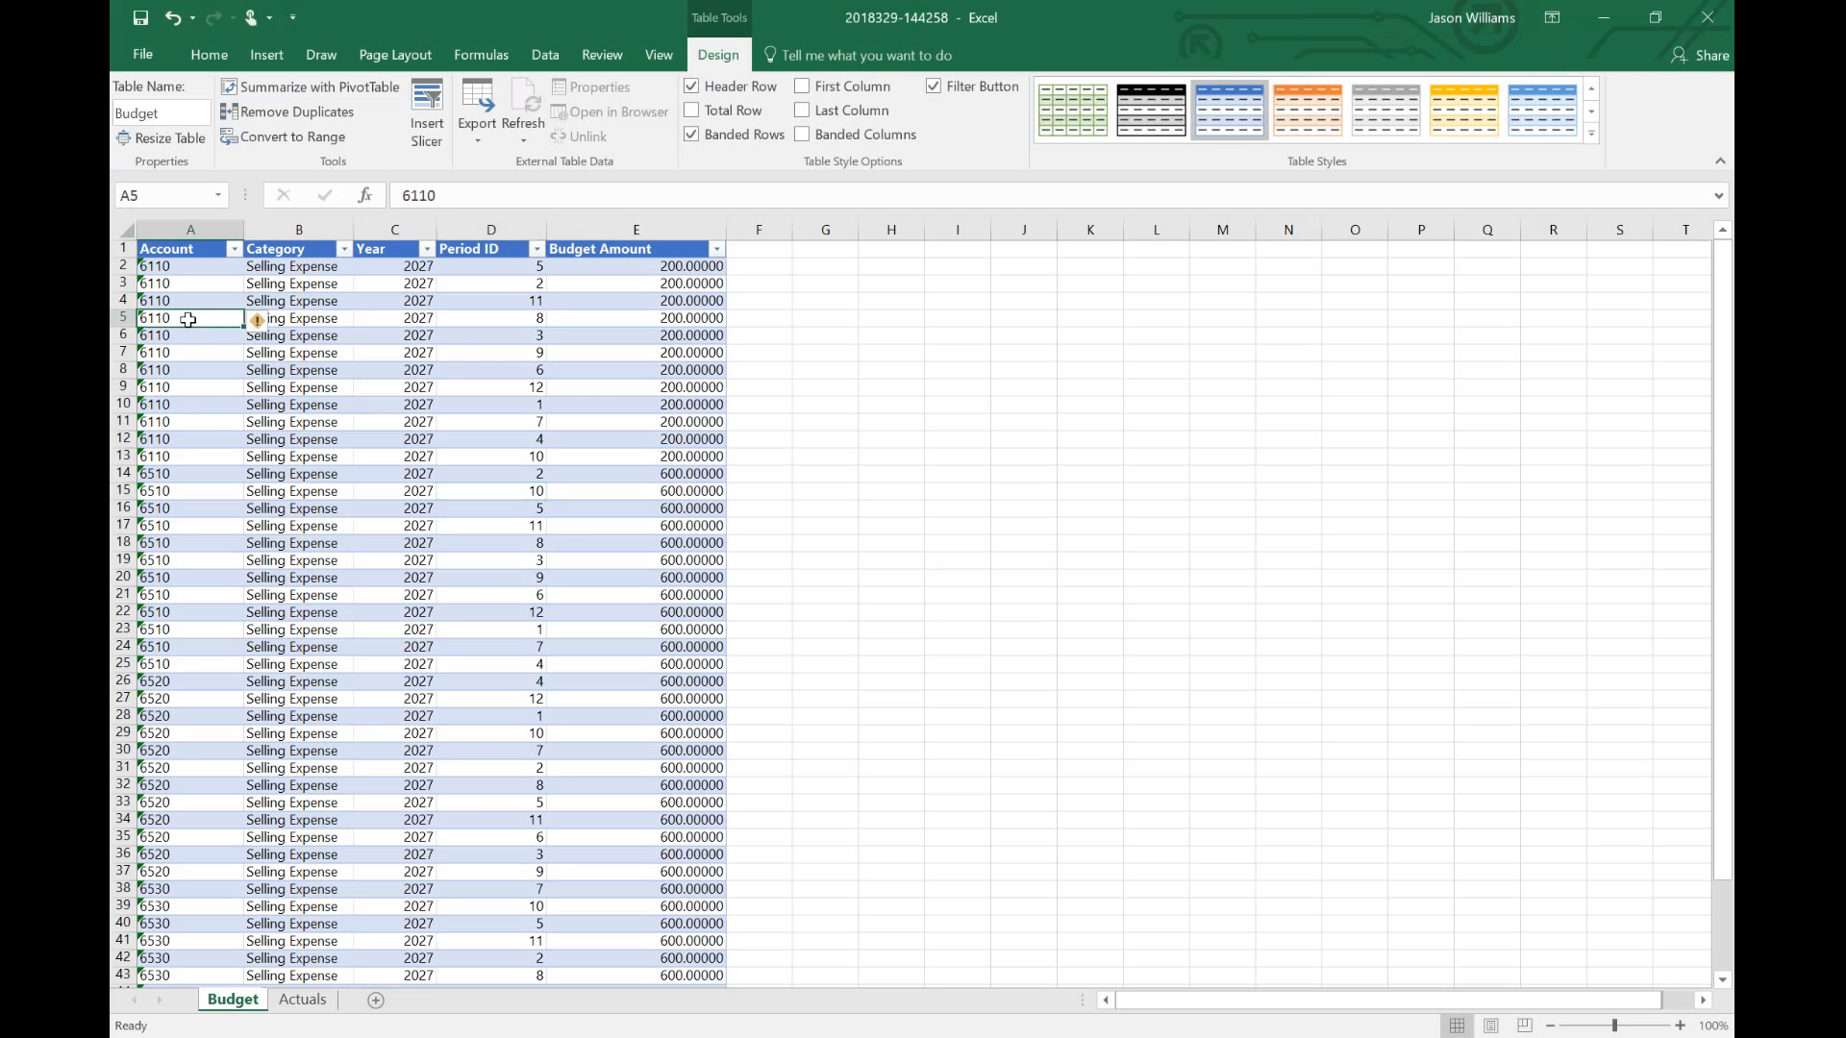
# - Create a query from the Budget table and load it as a connection only
pyautogui.click(542, 58)
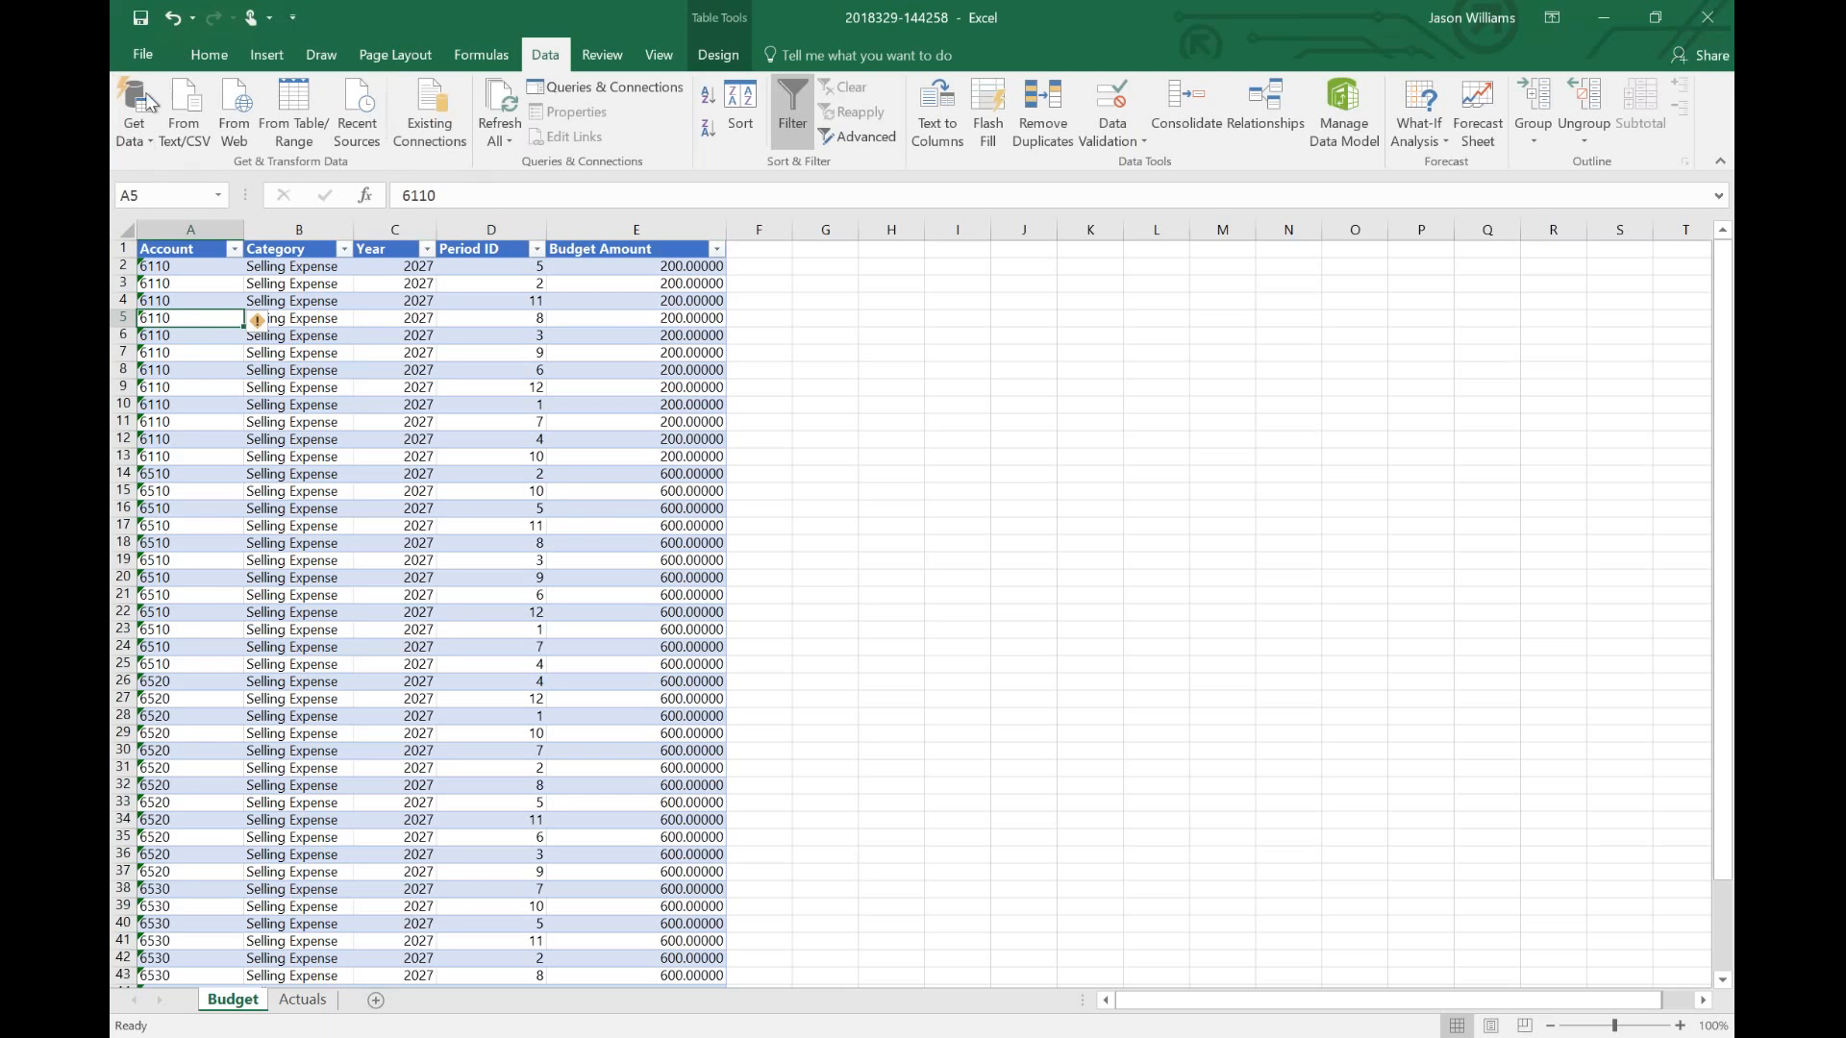
pyautogui.click(298, 125)
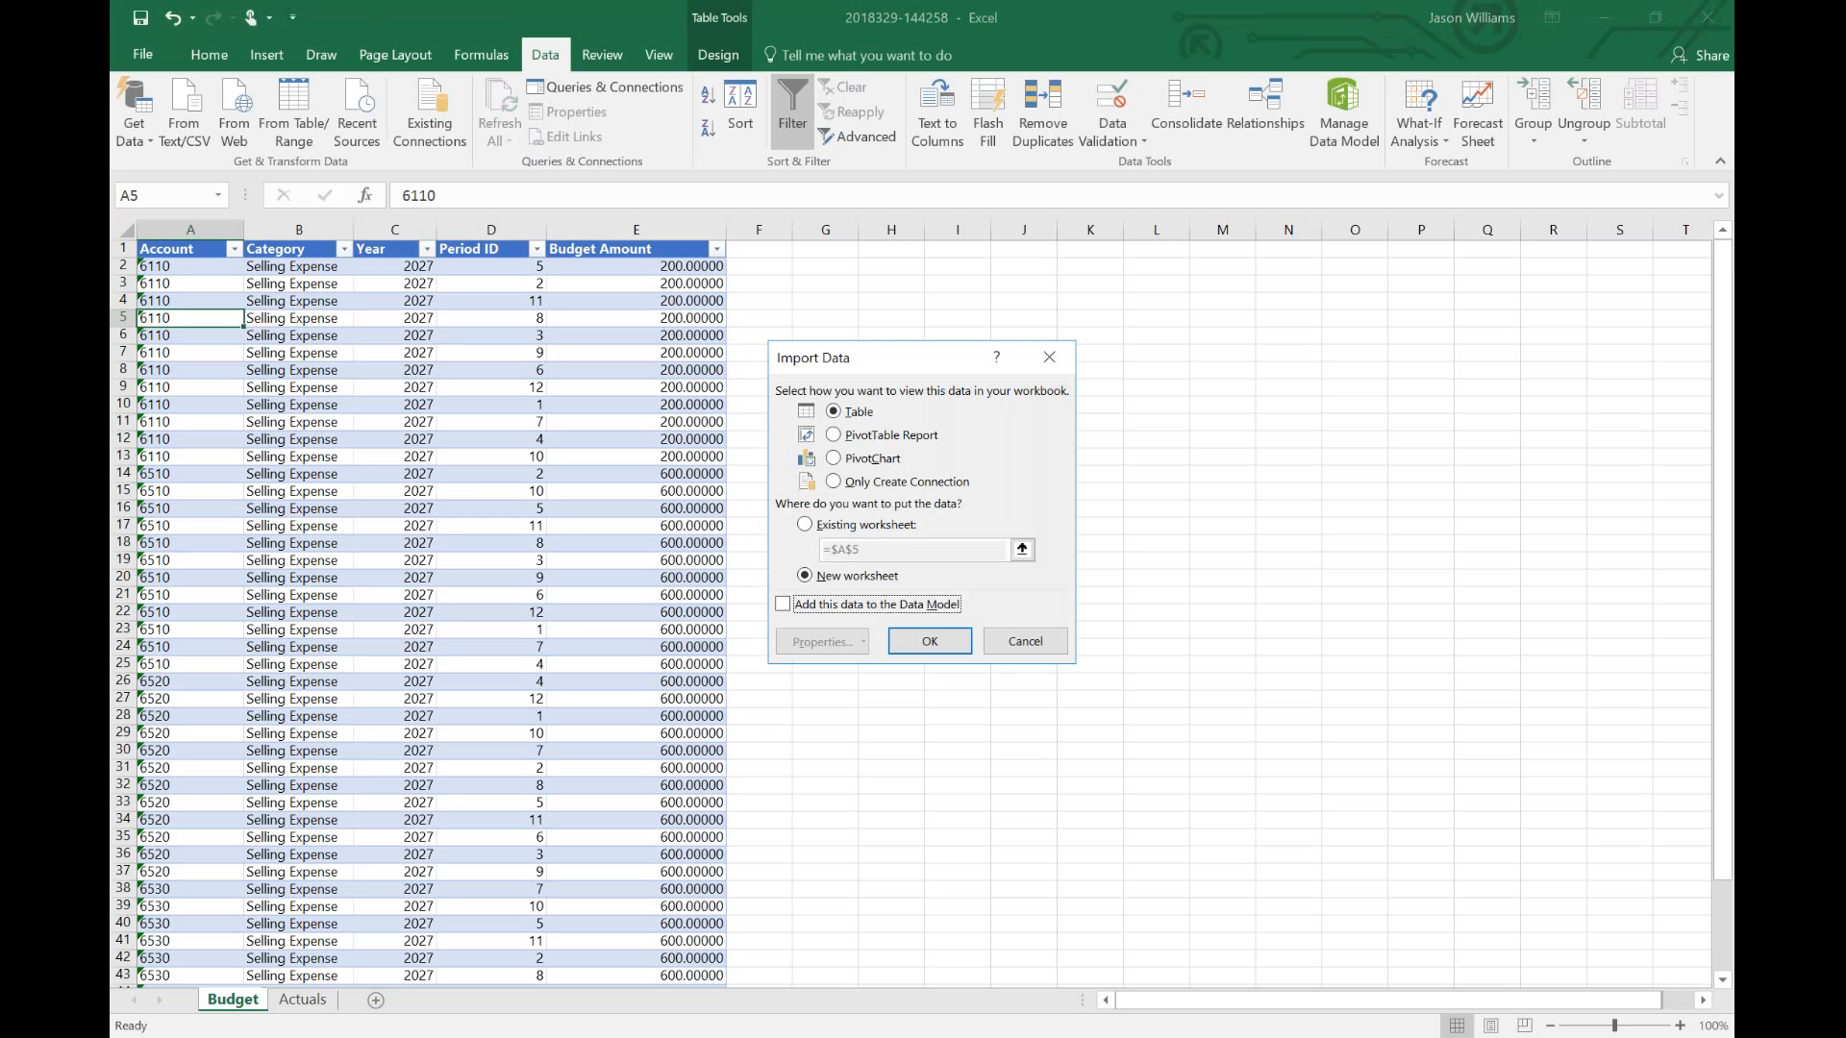
pyautogui.click(842, 483)
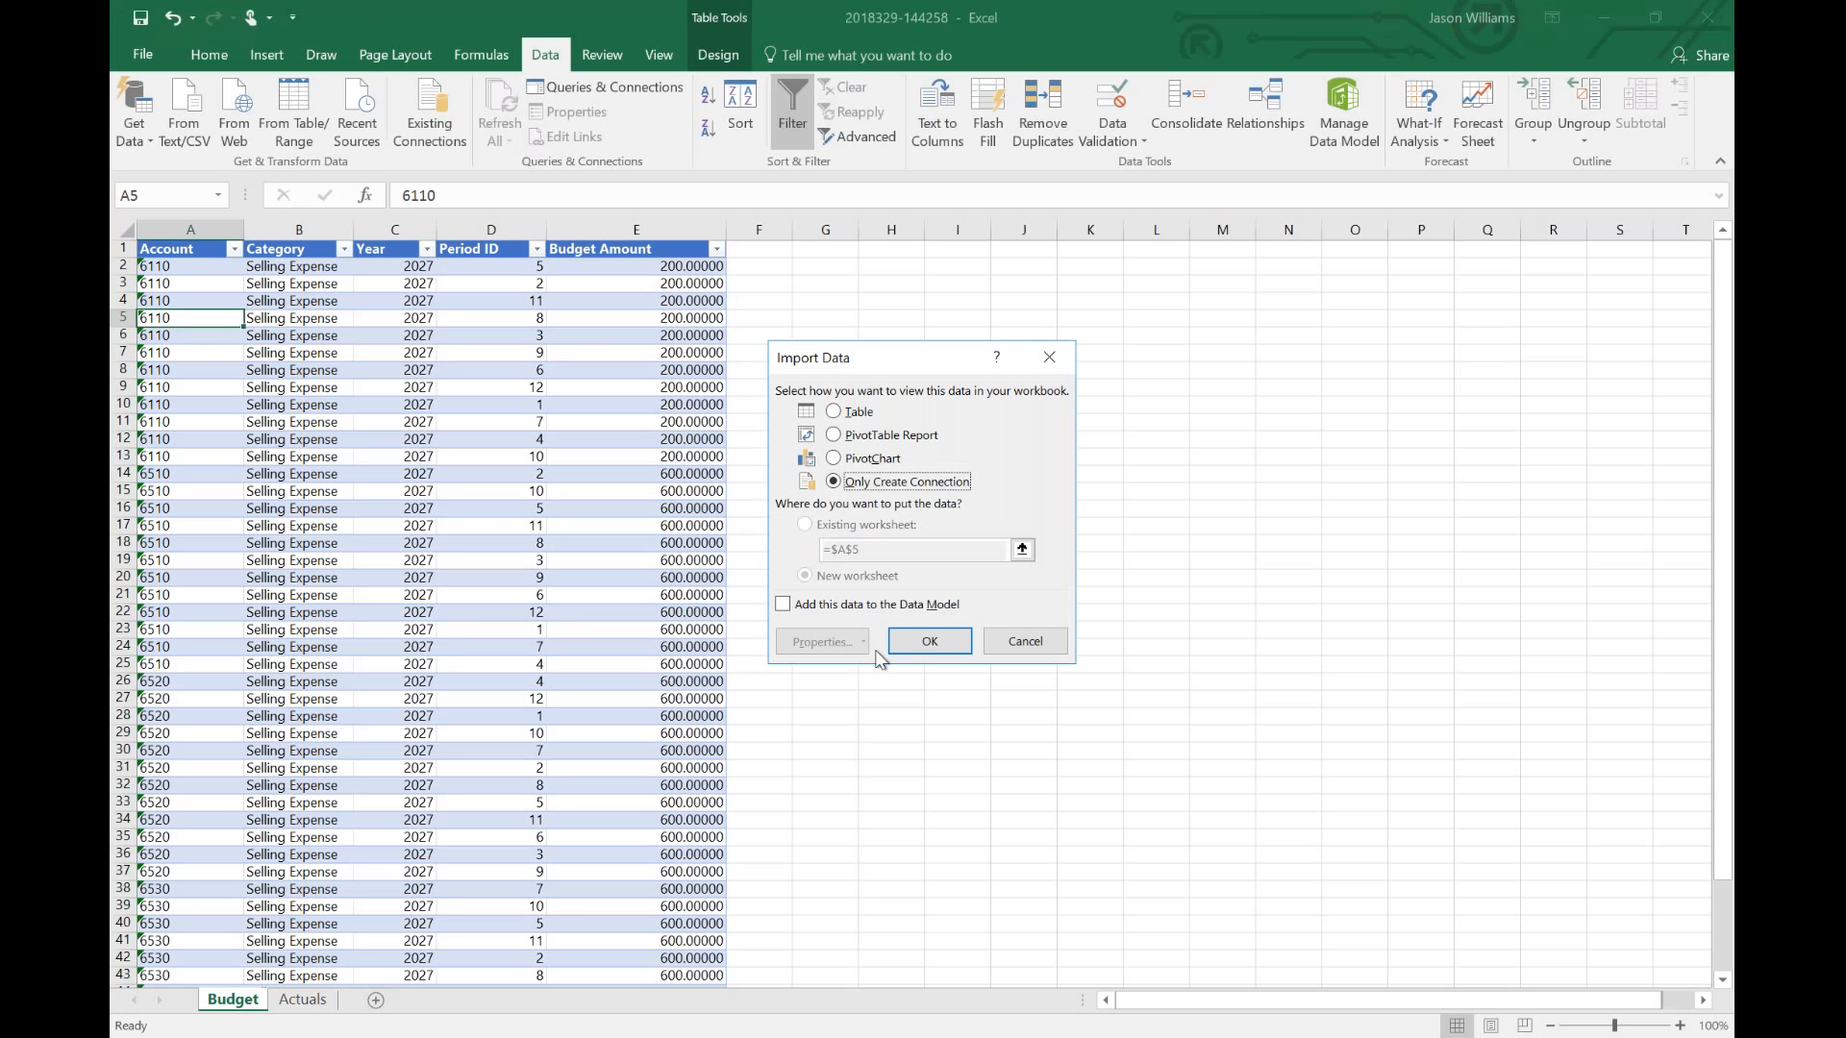
pyautogui.click(931, 641)
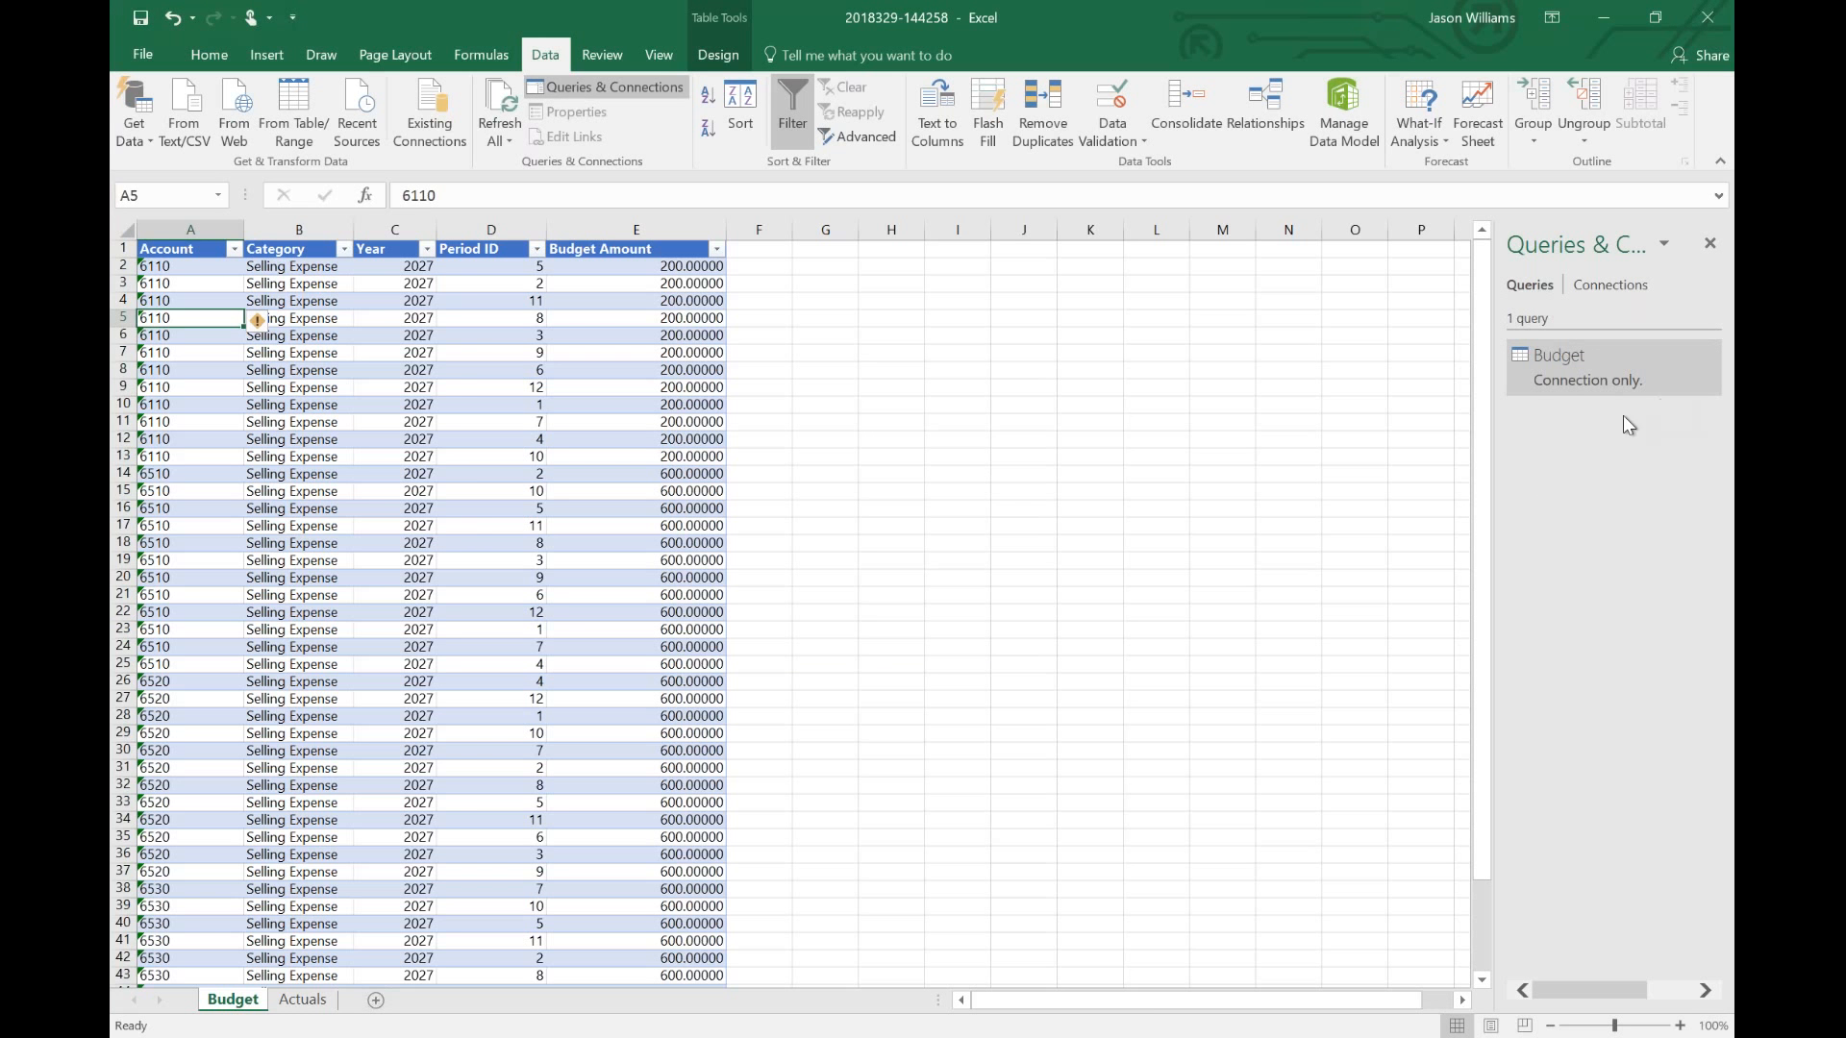
# - Create a query from the table on the Actuals sheet and load it as a connection only
pyautogui.click(306, 1003)
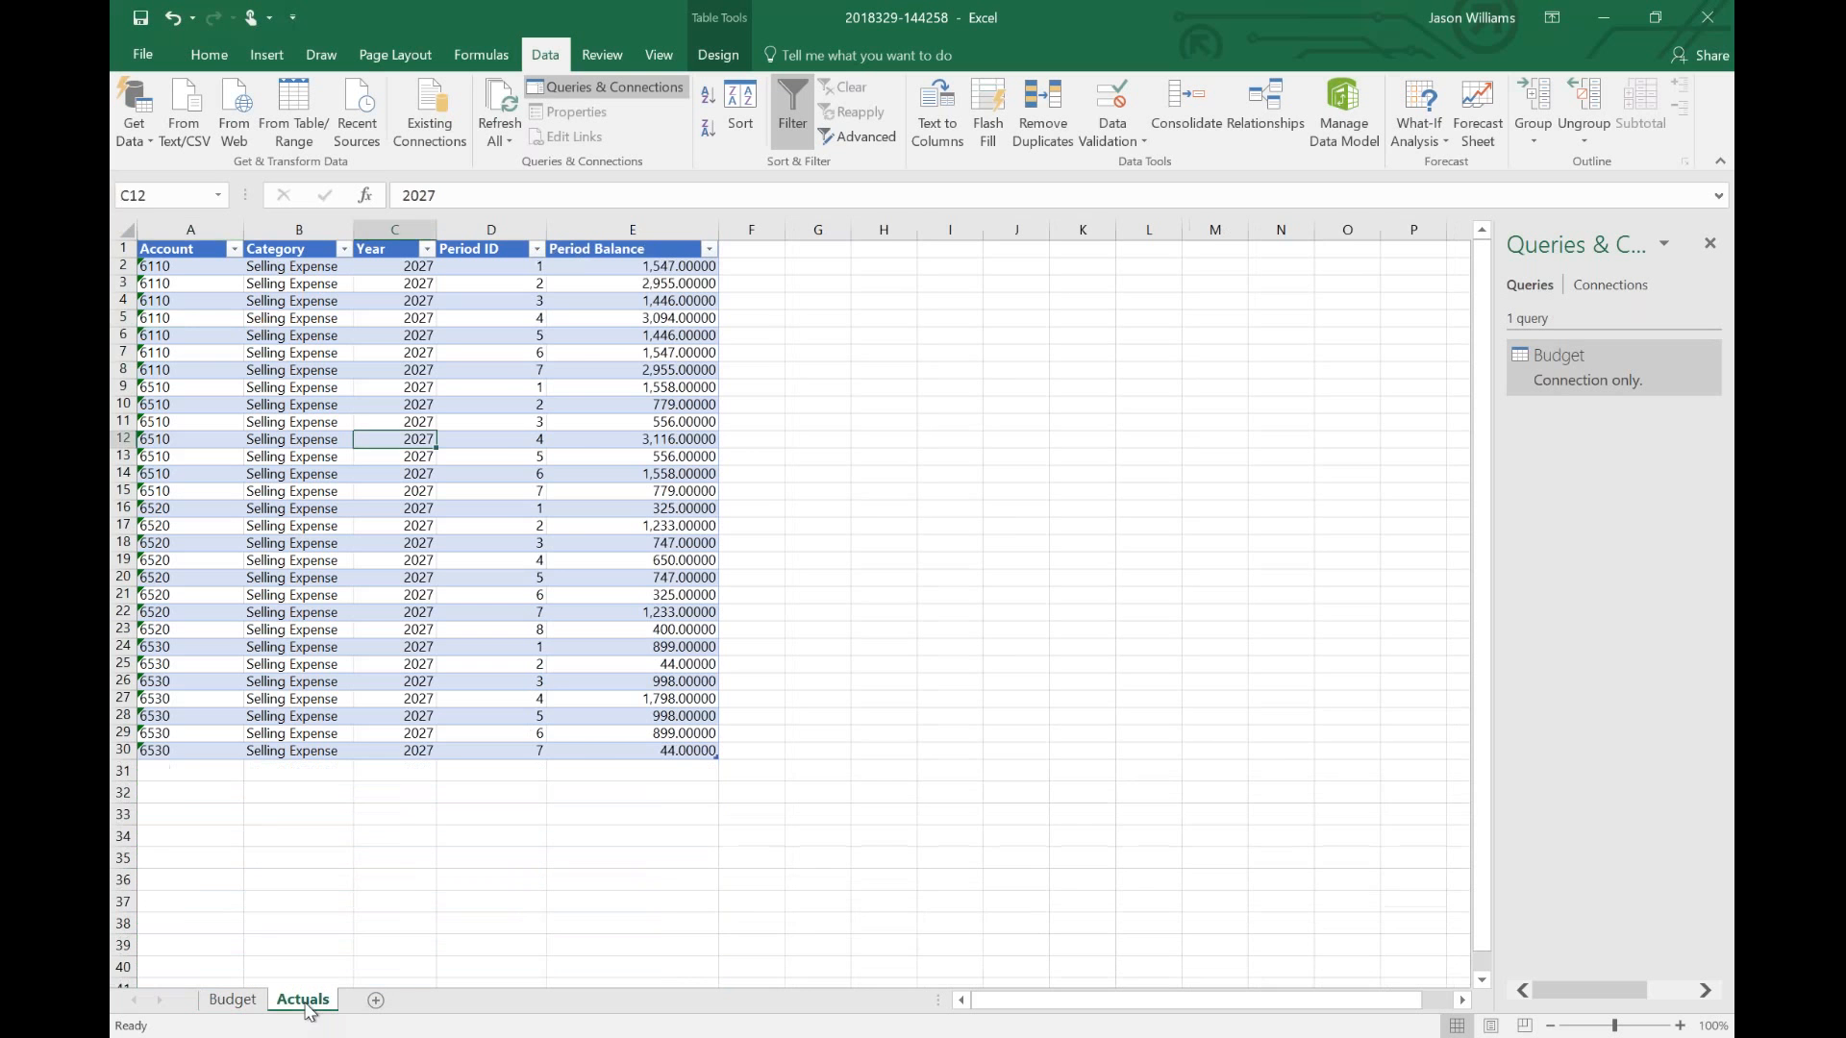
pyautogui.click(247, 352)
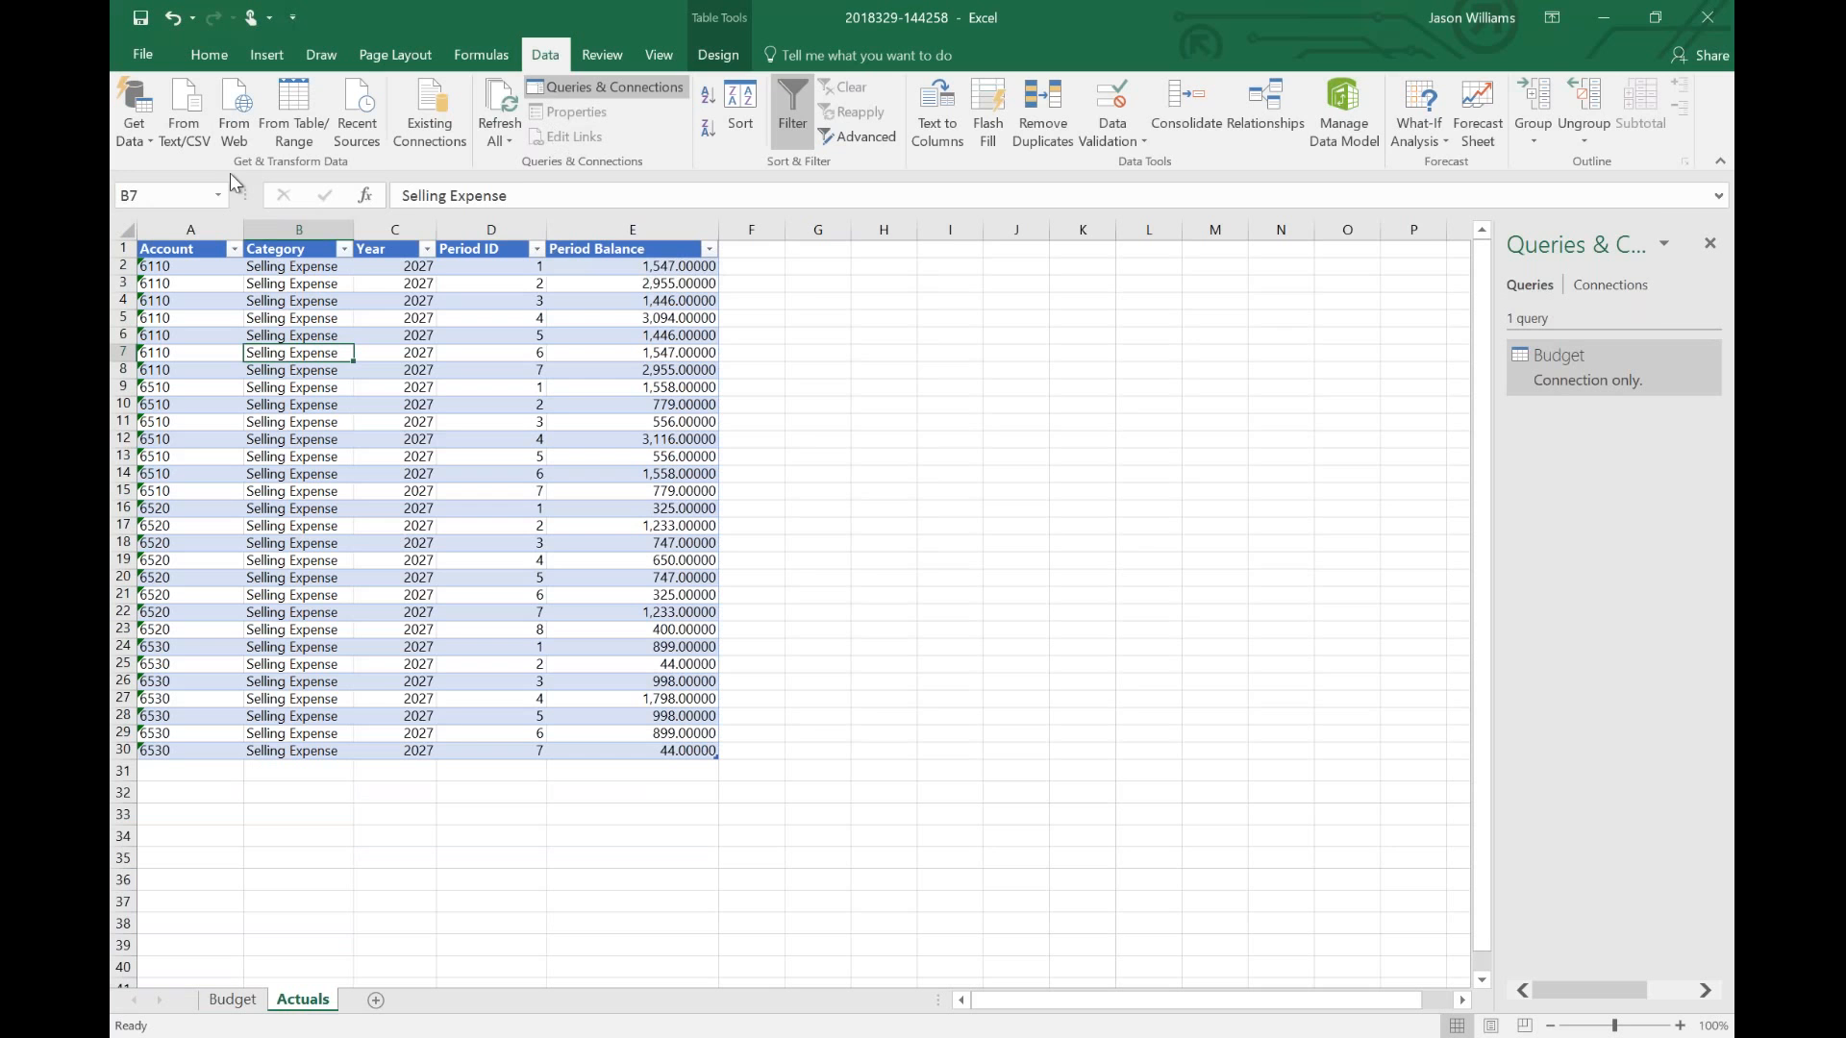
pyautogui.click(290, 121)
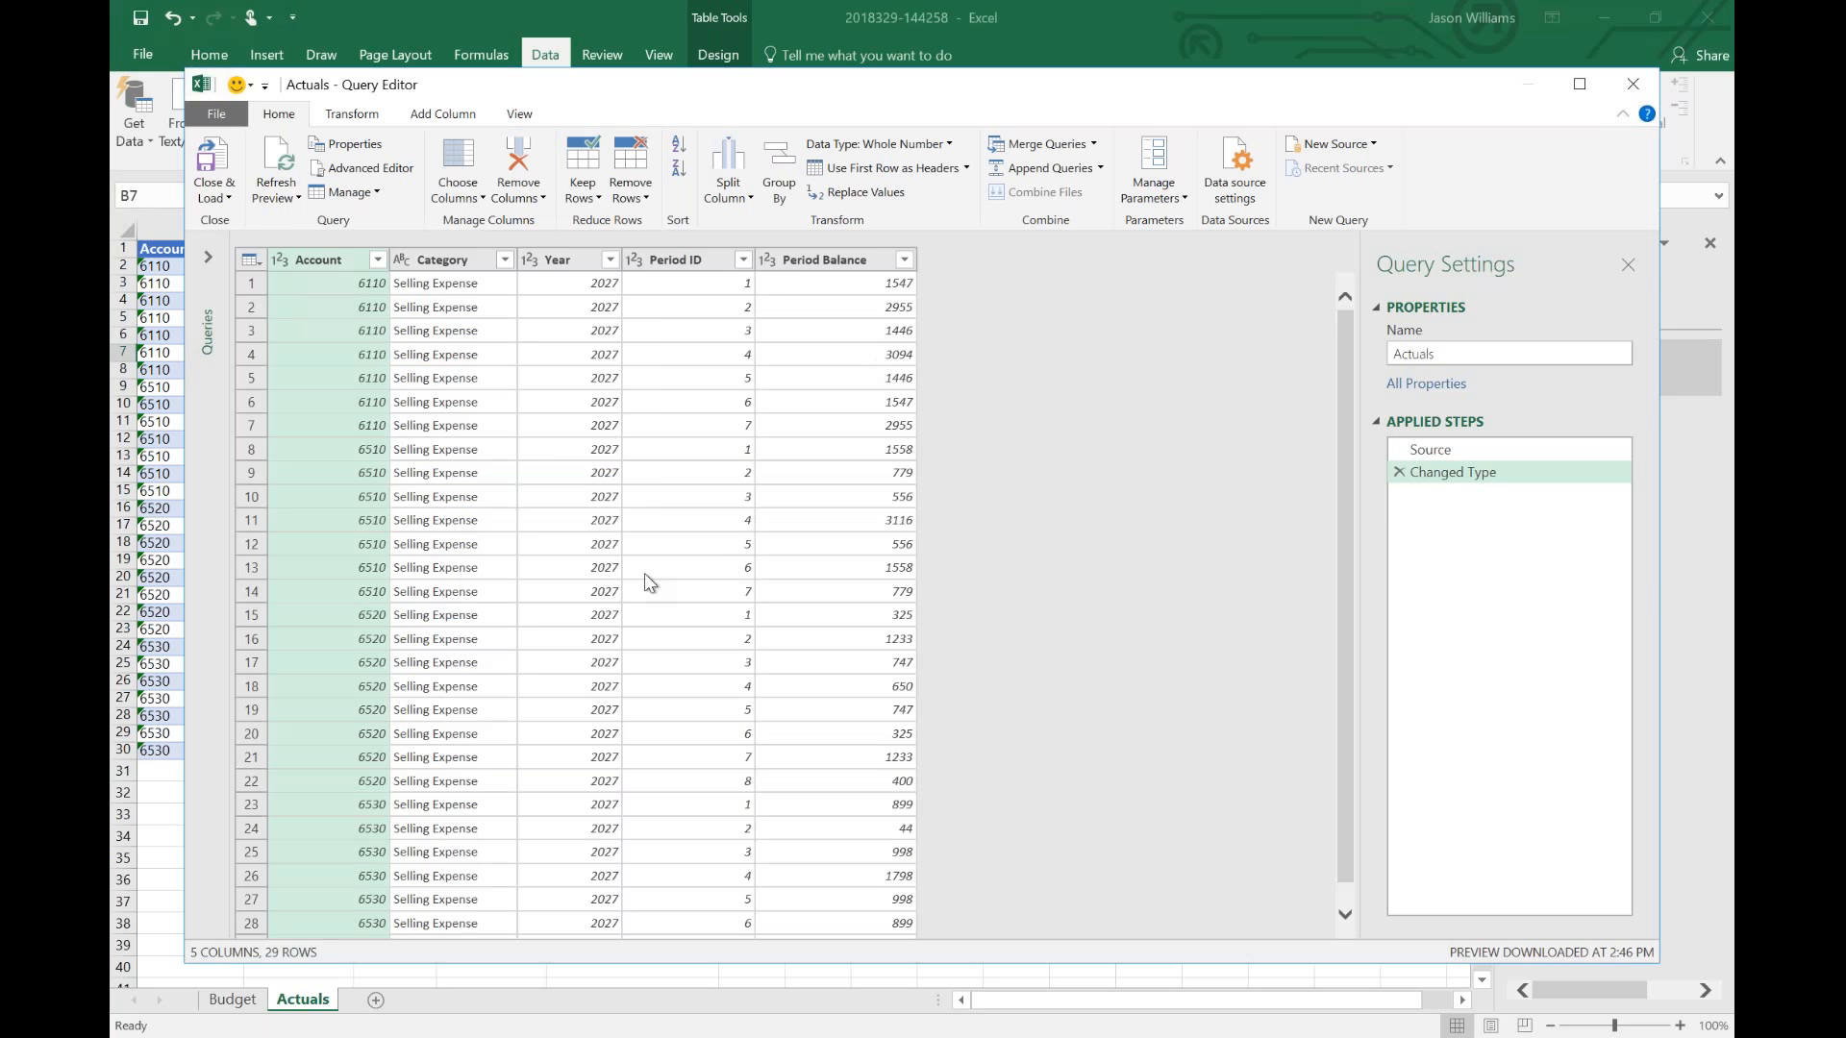
pyautogui.click(227, 198)
pyautogui.click(200, 246)
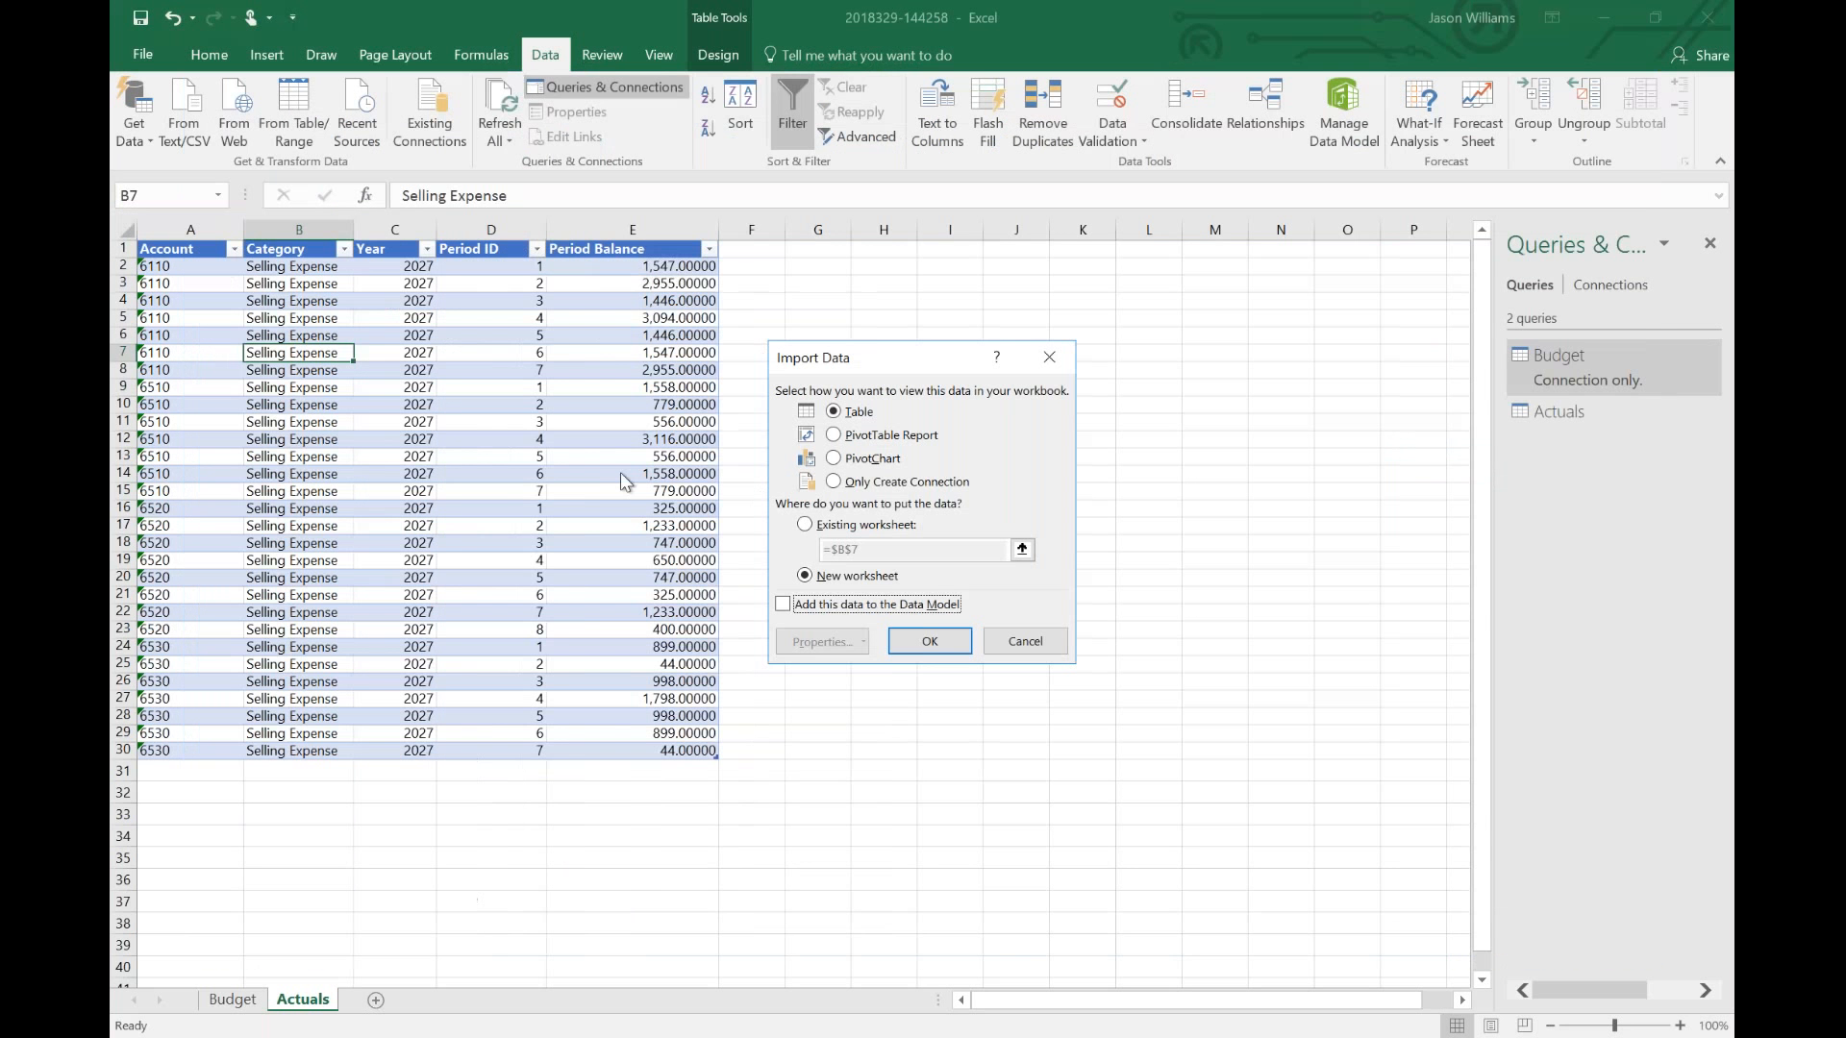
pyautogui.click(859, 483)
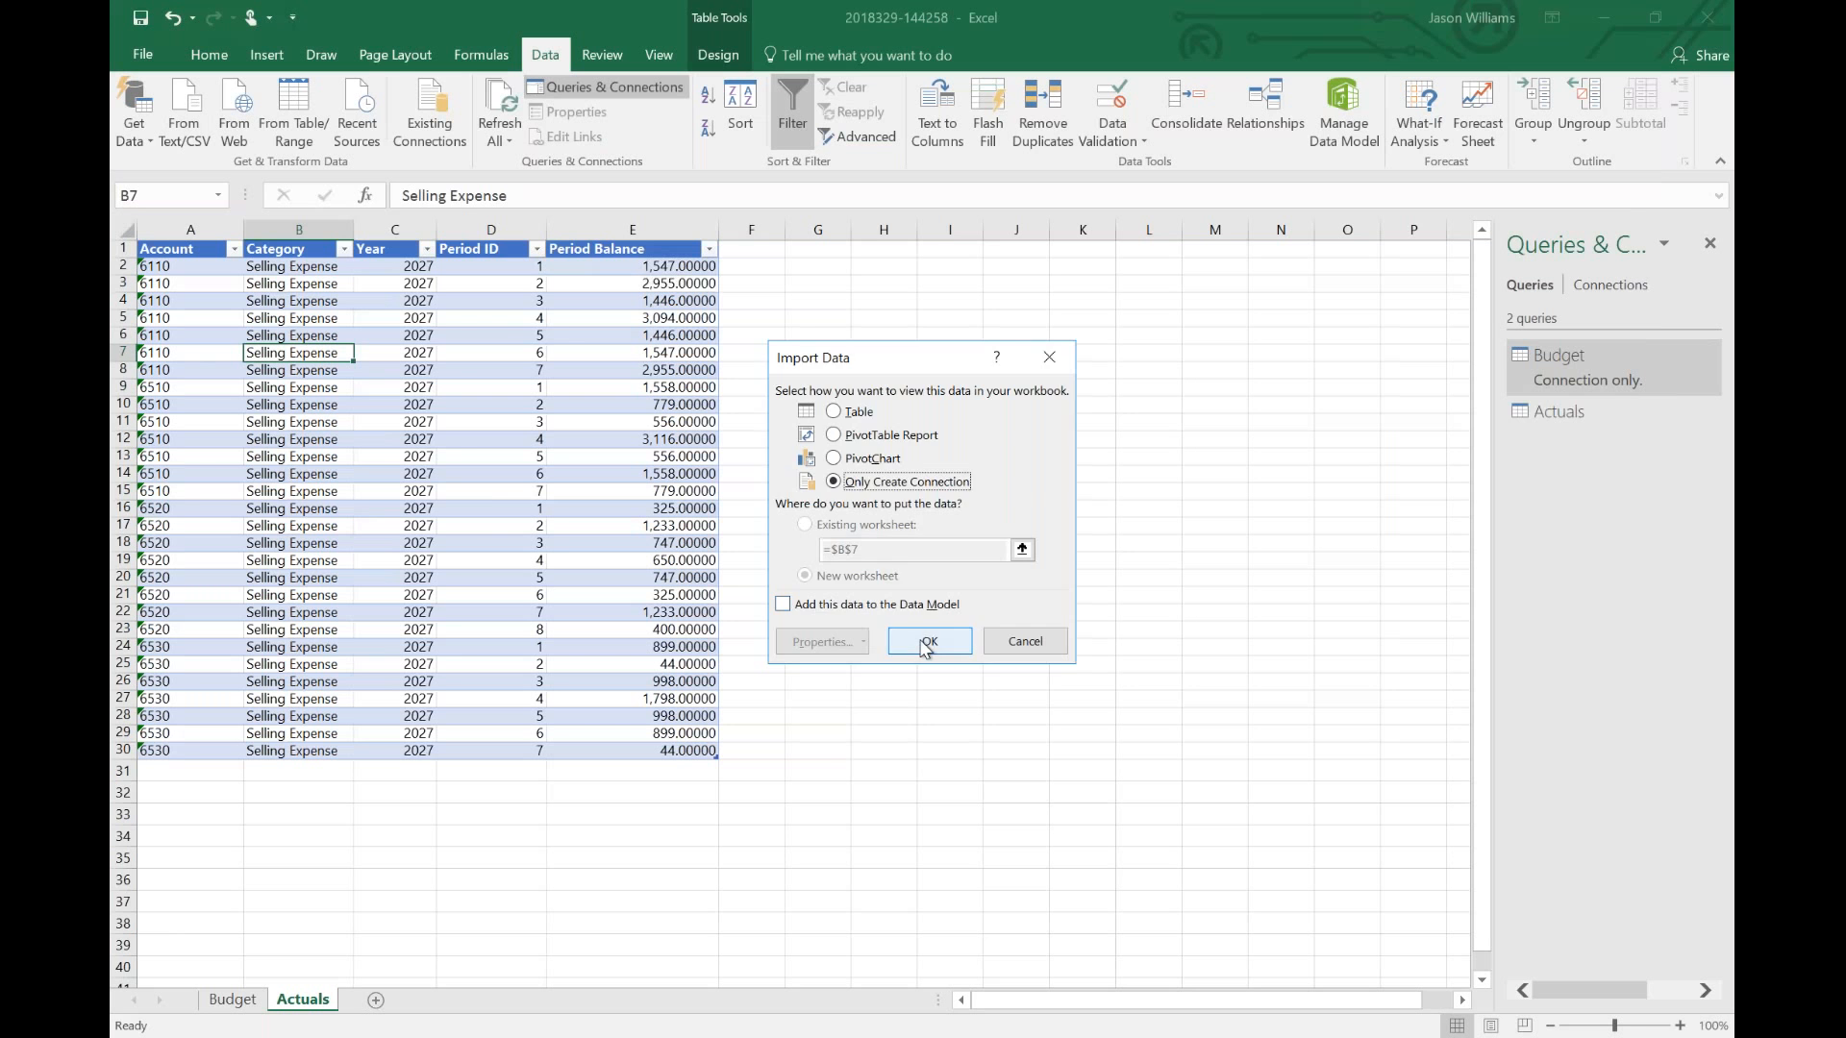
pyautogui.click(927, 642)
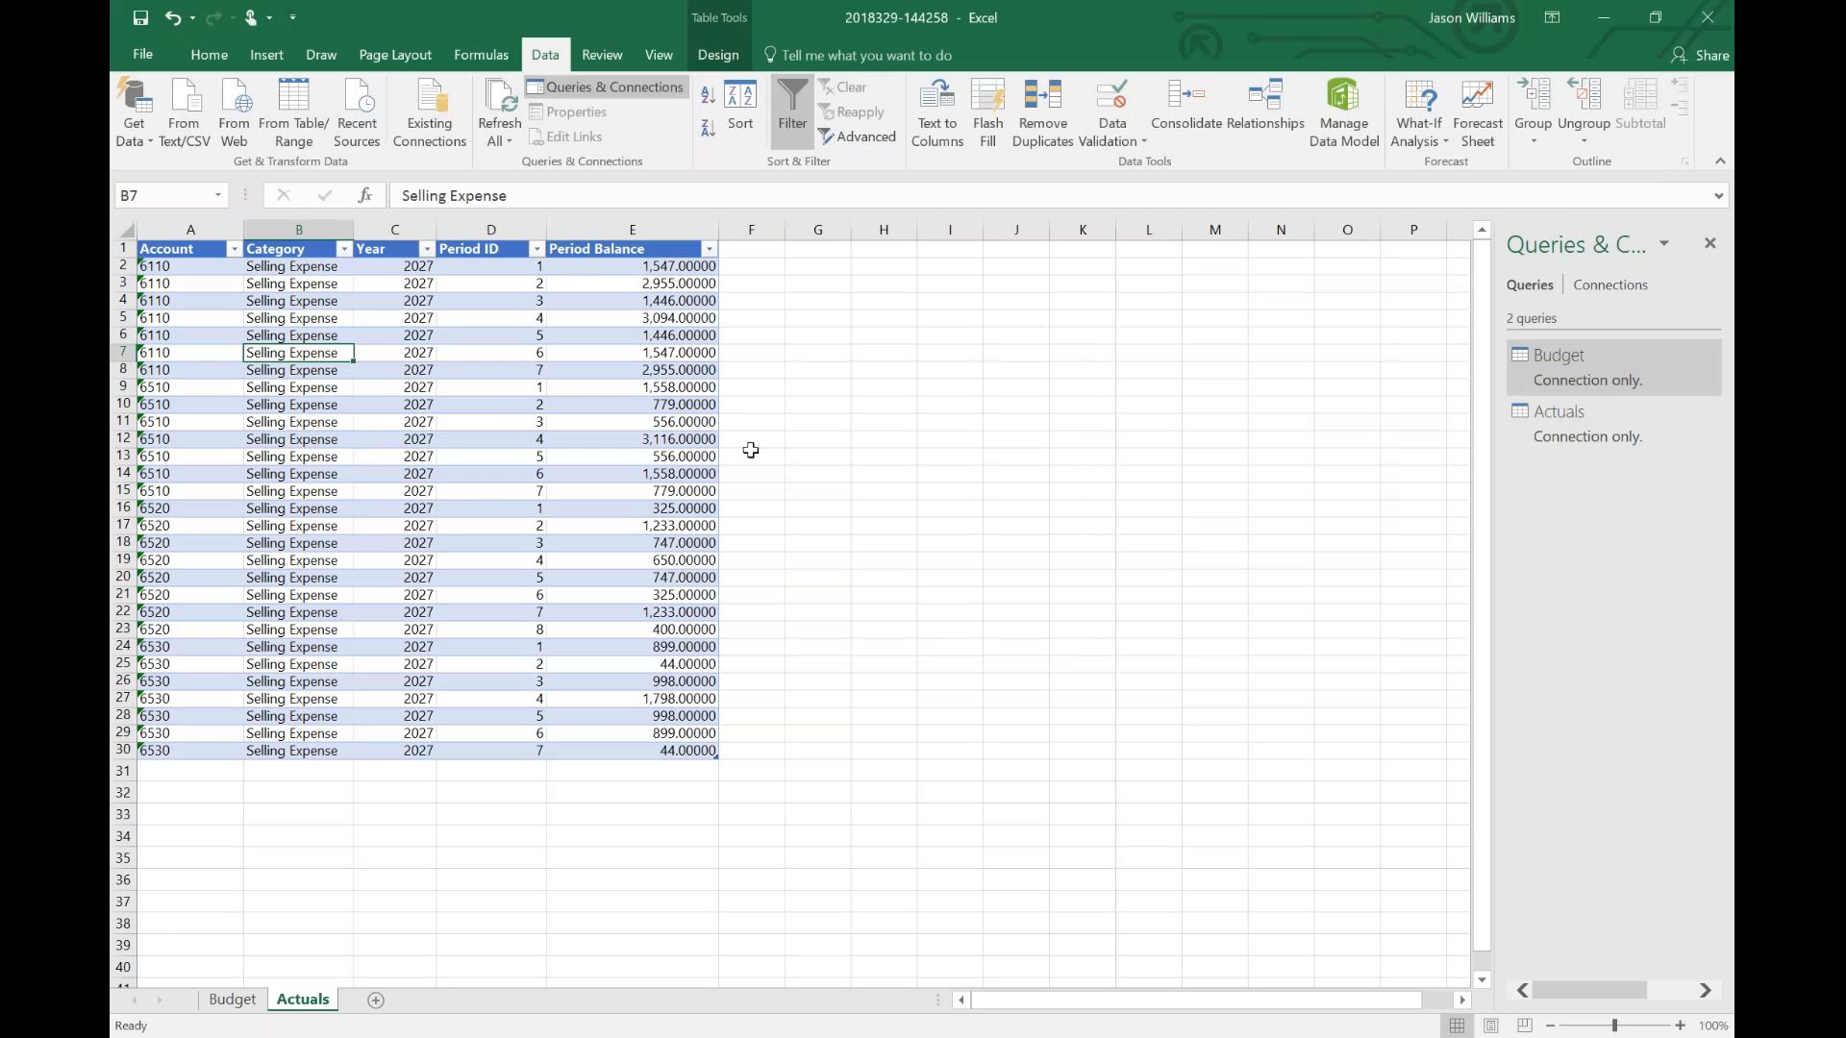
# - Start a merge with the Budget query as the first table and Actuals as the second
pyautogui.rightClick(1571, 384)
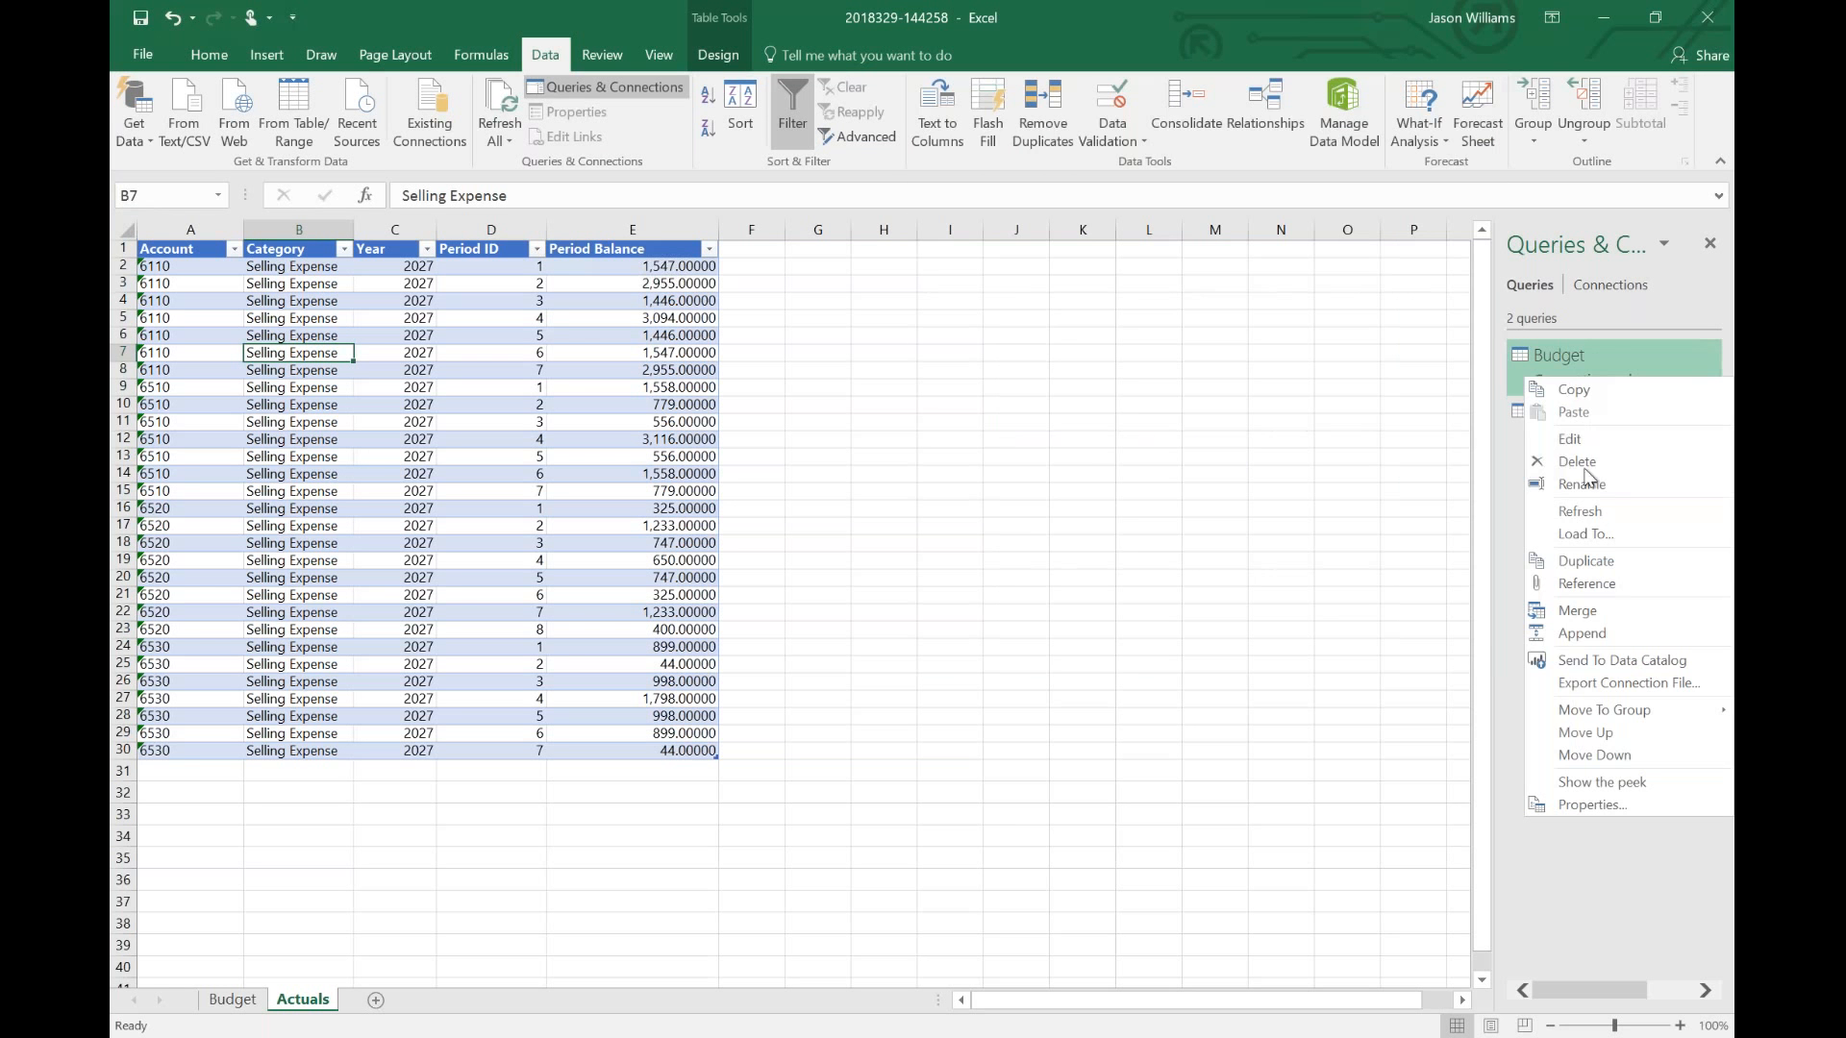
pyautogui.click(1584, 617)
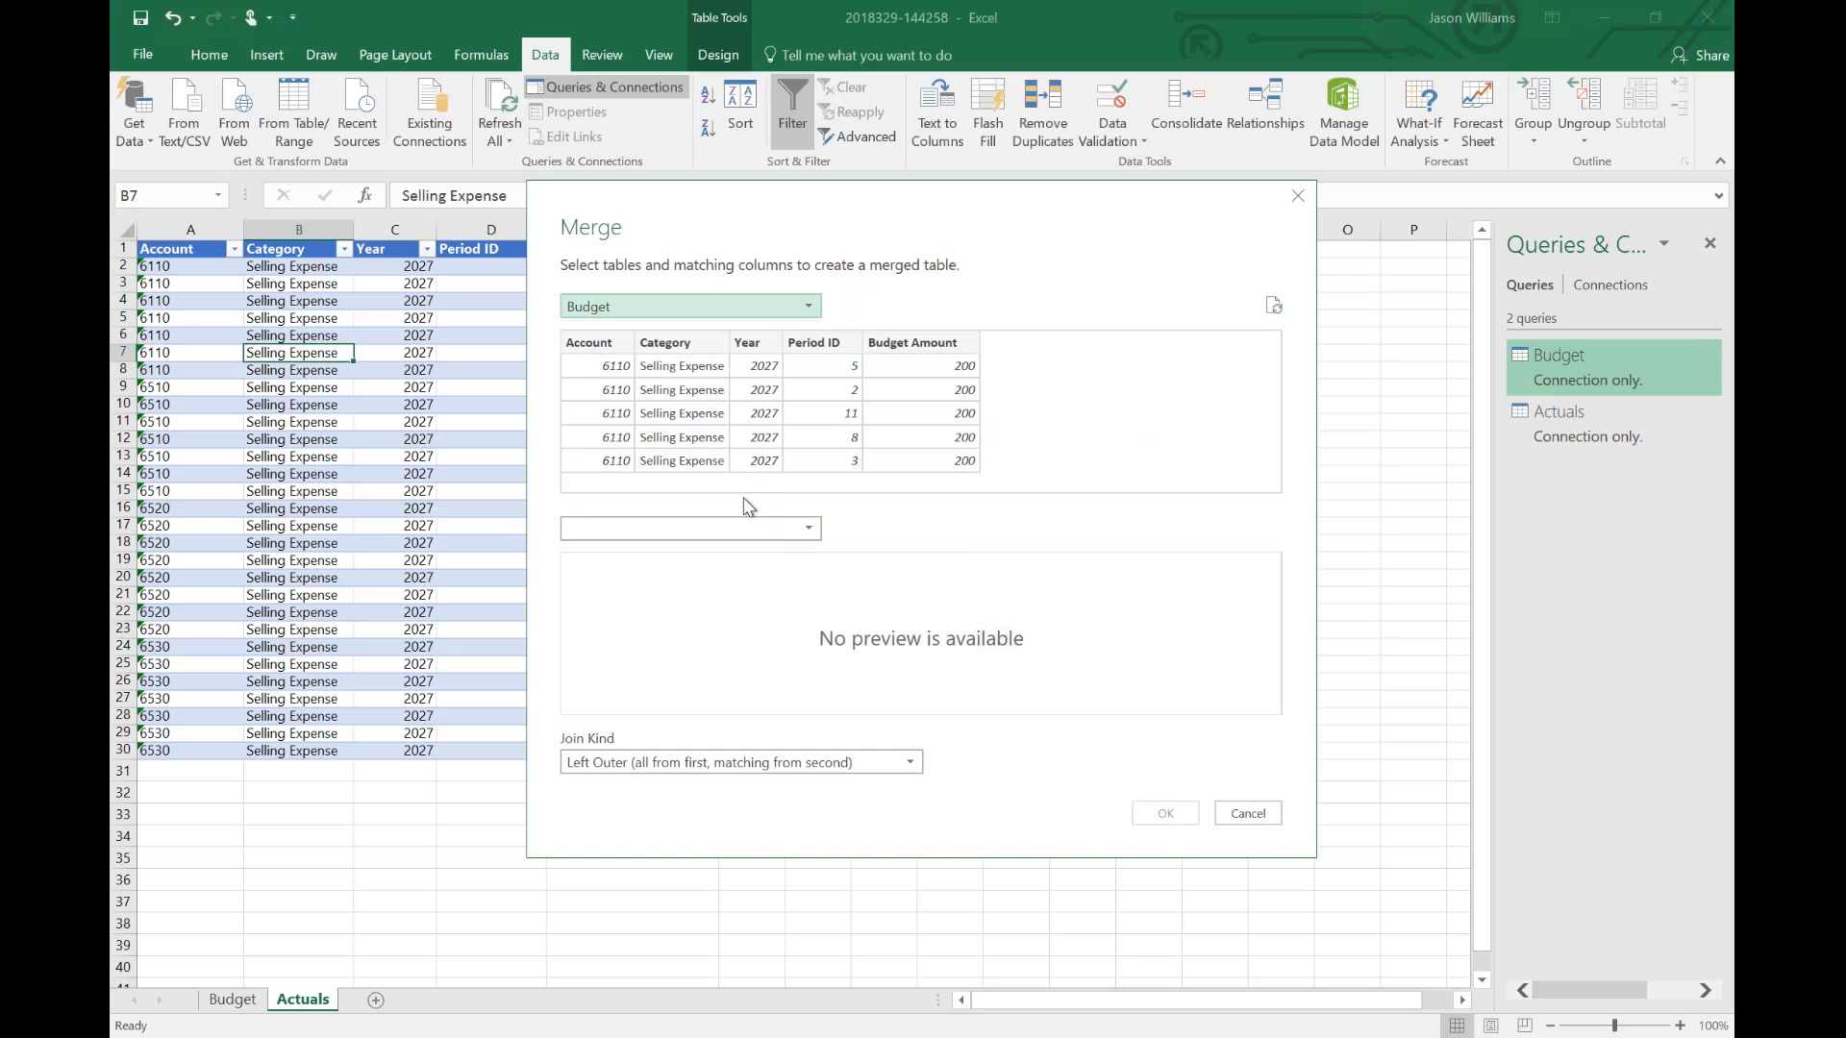
pyautogui.click(787, 528)
pyautogui.click(614, 553)
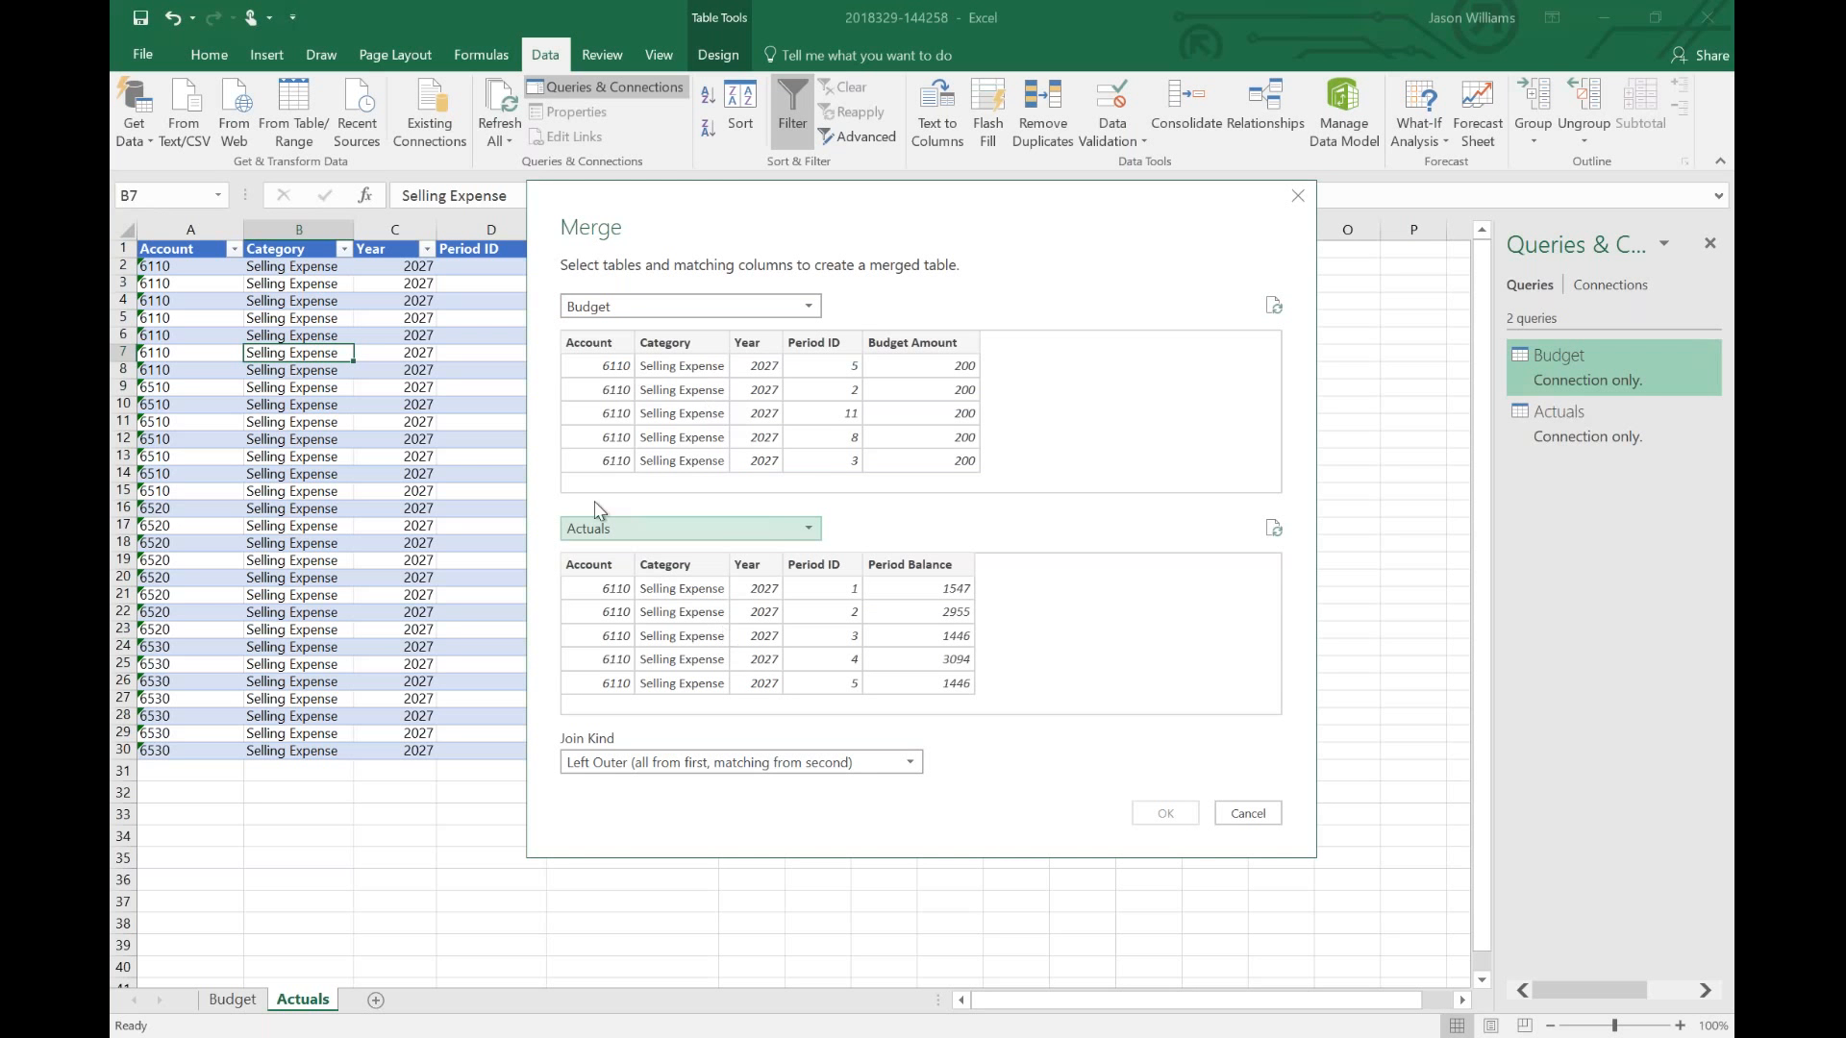
# - Match Account, Category, Year and Period ID in both tables and merge them with a Full Outer join
pyautogui.click(582, 346)
pyautogui.hotkey('shift', 'Right')
pyautogui.hotkey('shift', 'Right')
pyautogui.hotkey('shift', 'Right')
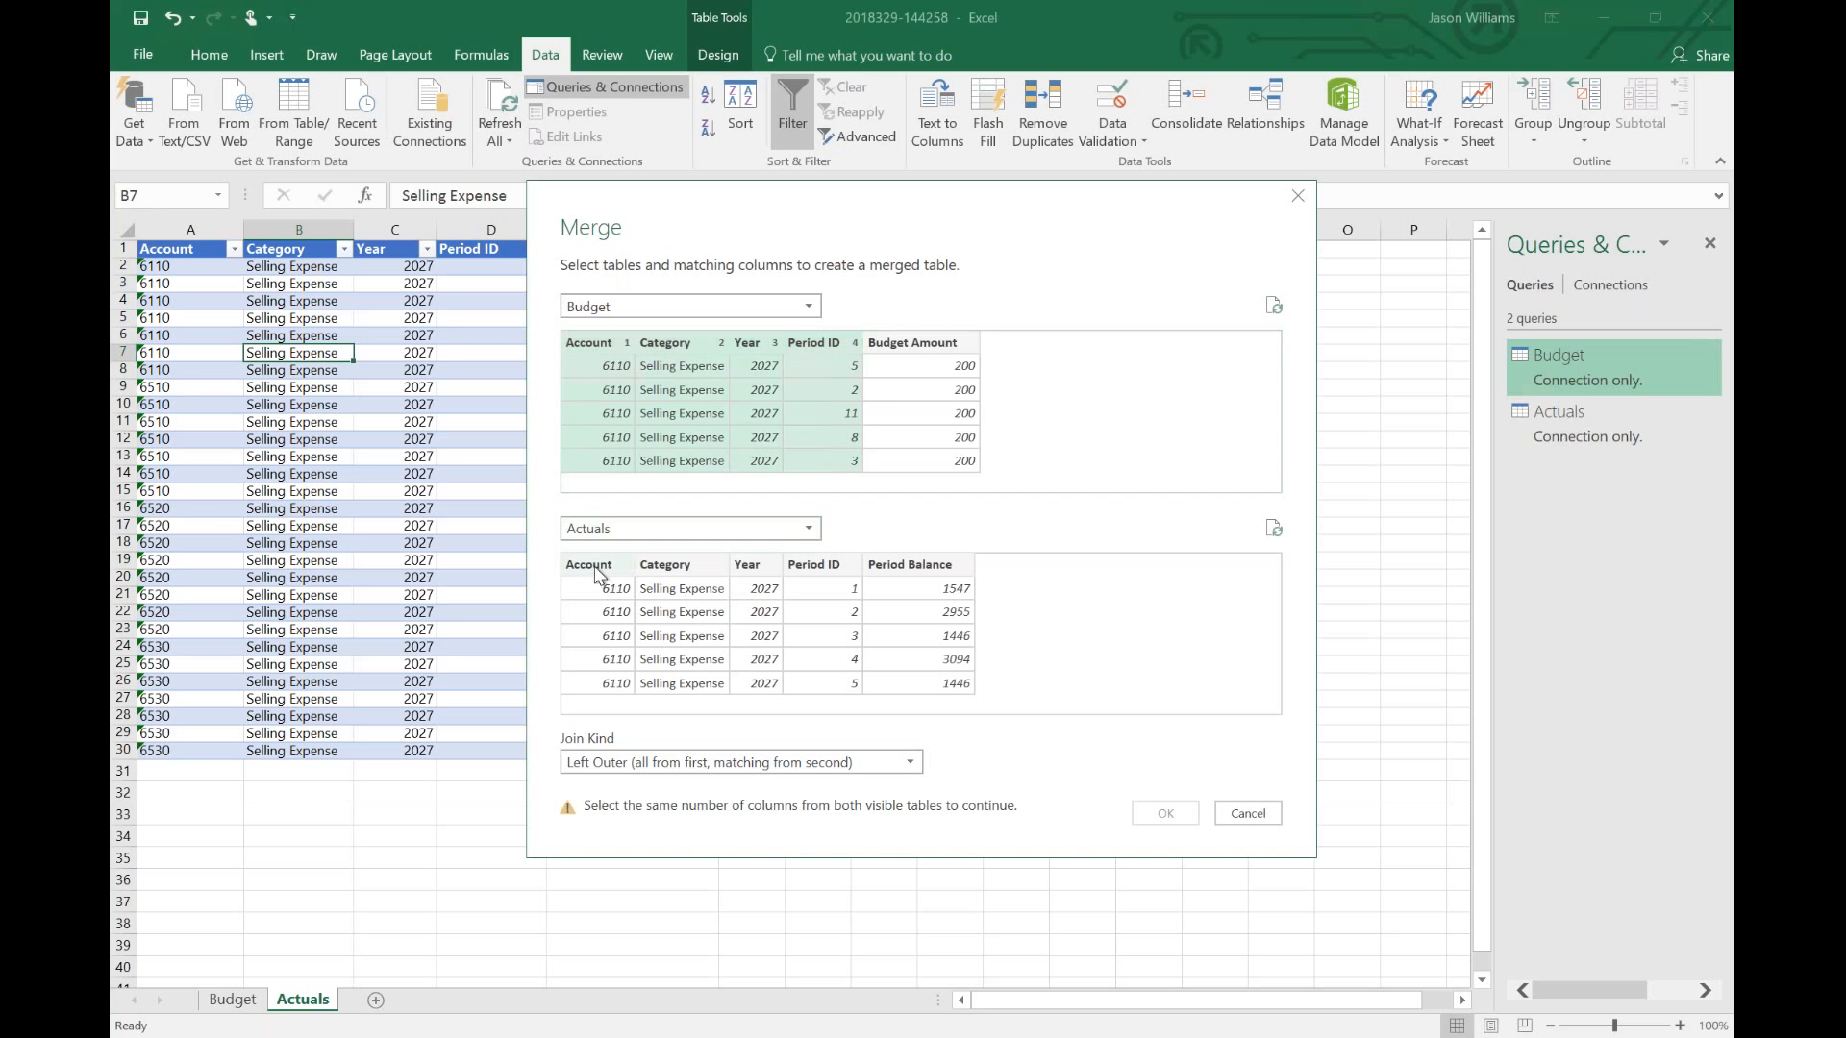
pyautogui.click(596, 574)
pyautogui.hotkey('shift', 'Right')
pyautogui.hotkey('shift', 'Right')
pyautogui.hotkey('shift', 'Right')
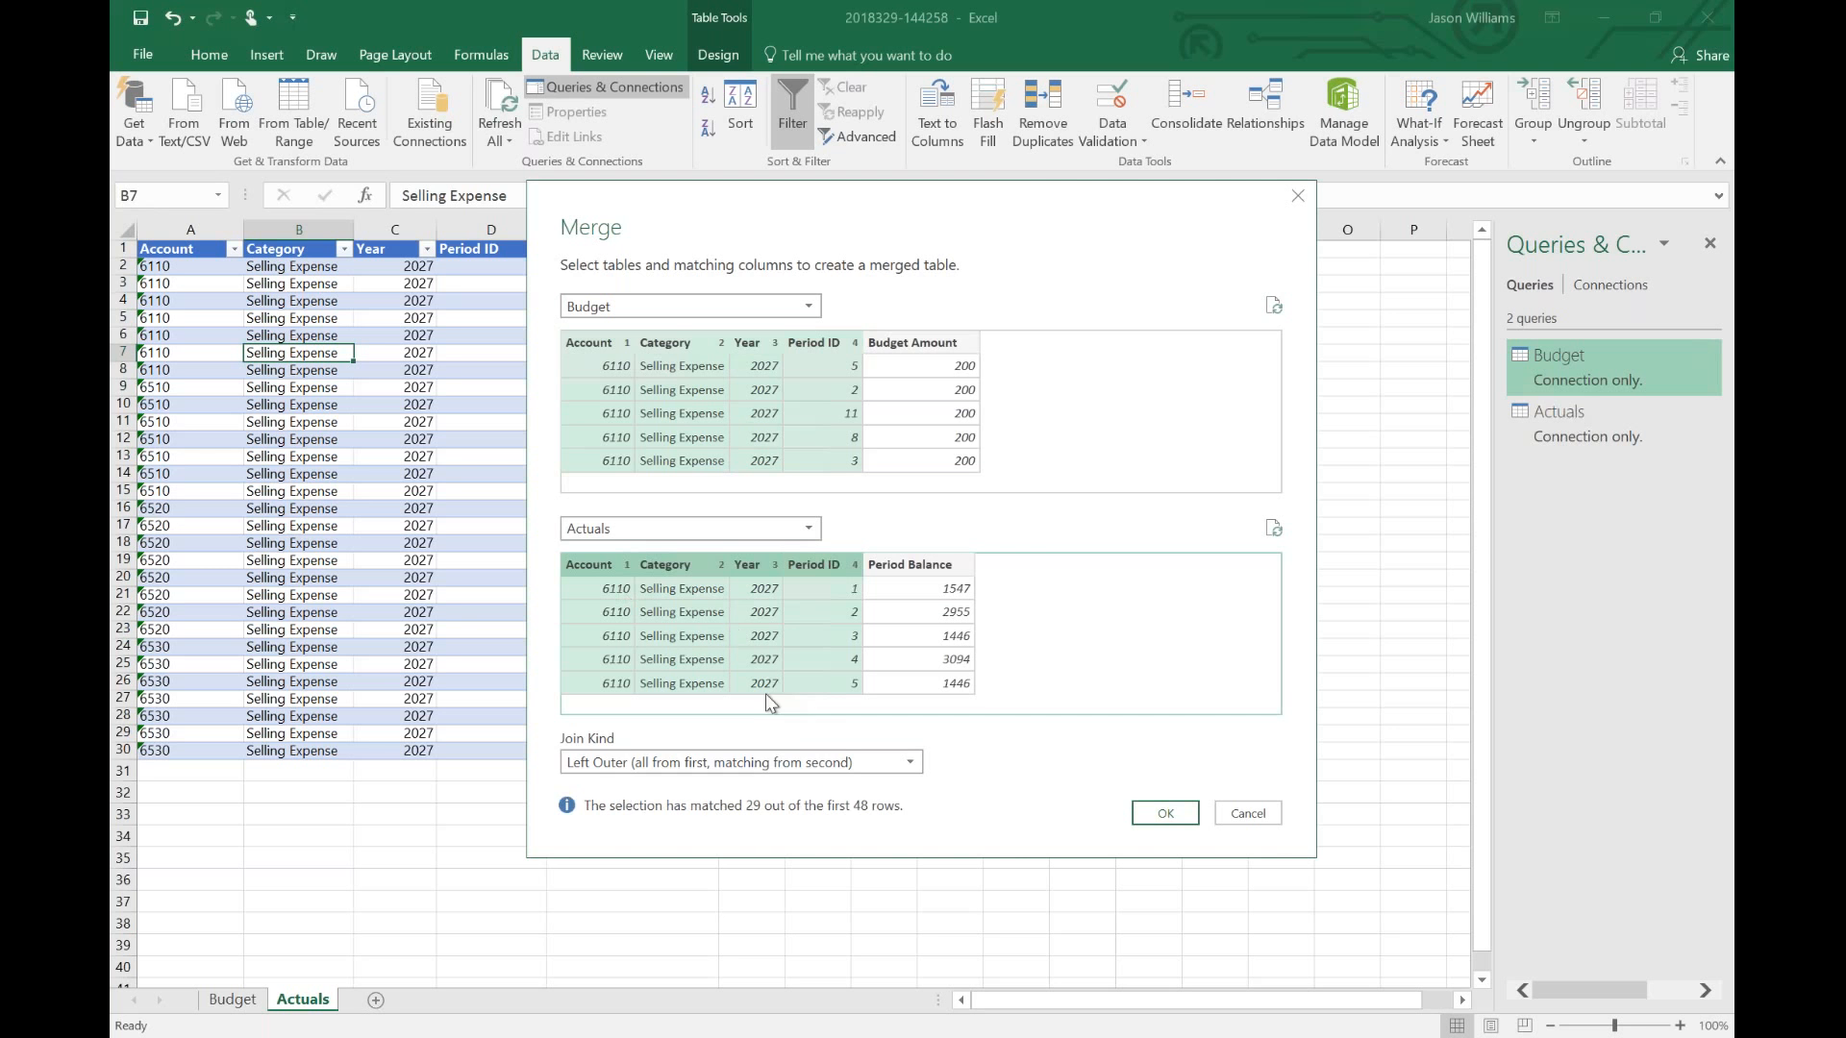
pyautogui.click(776, 766)
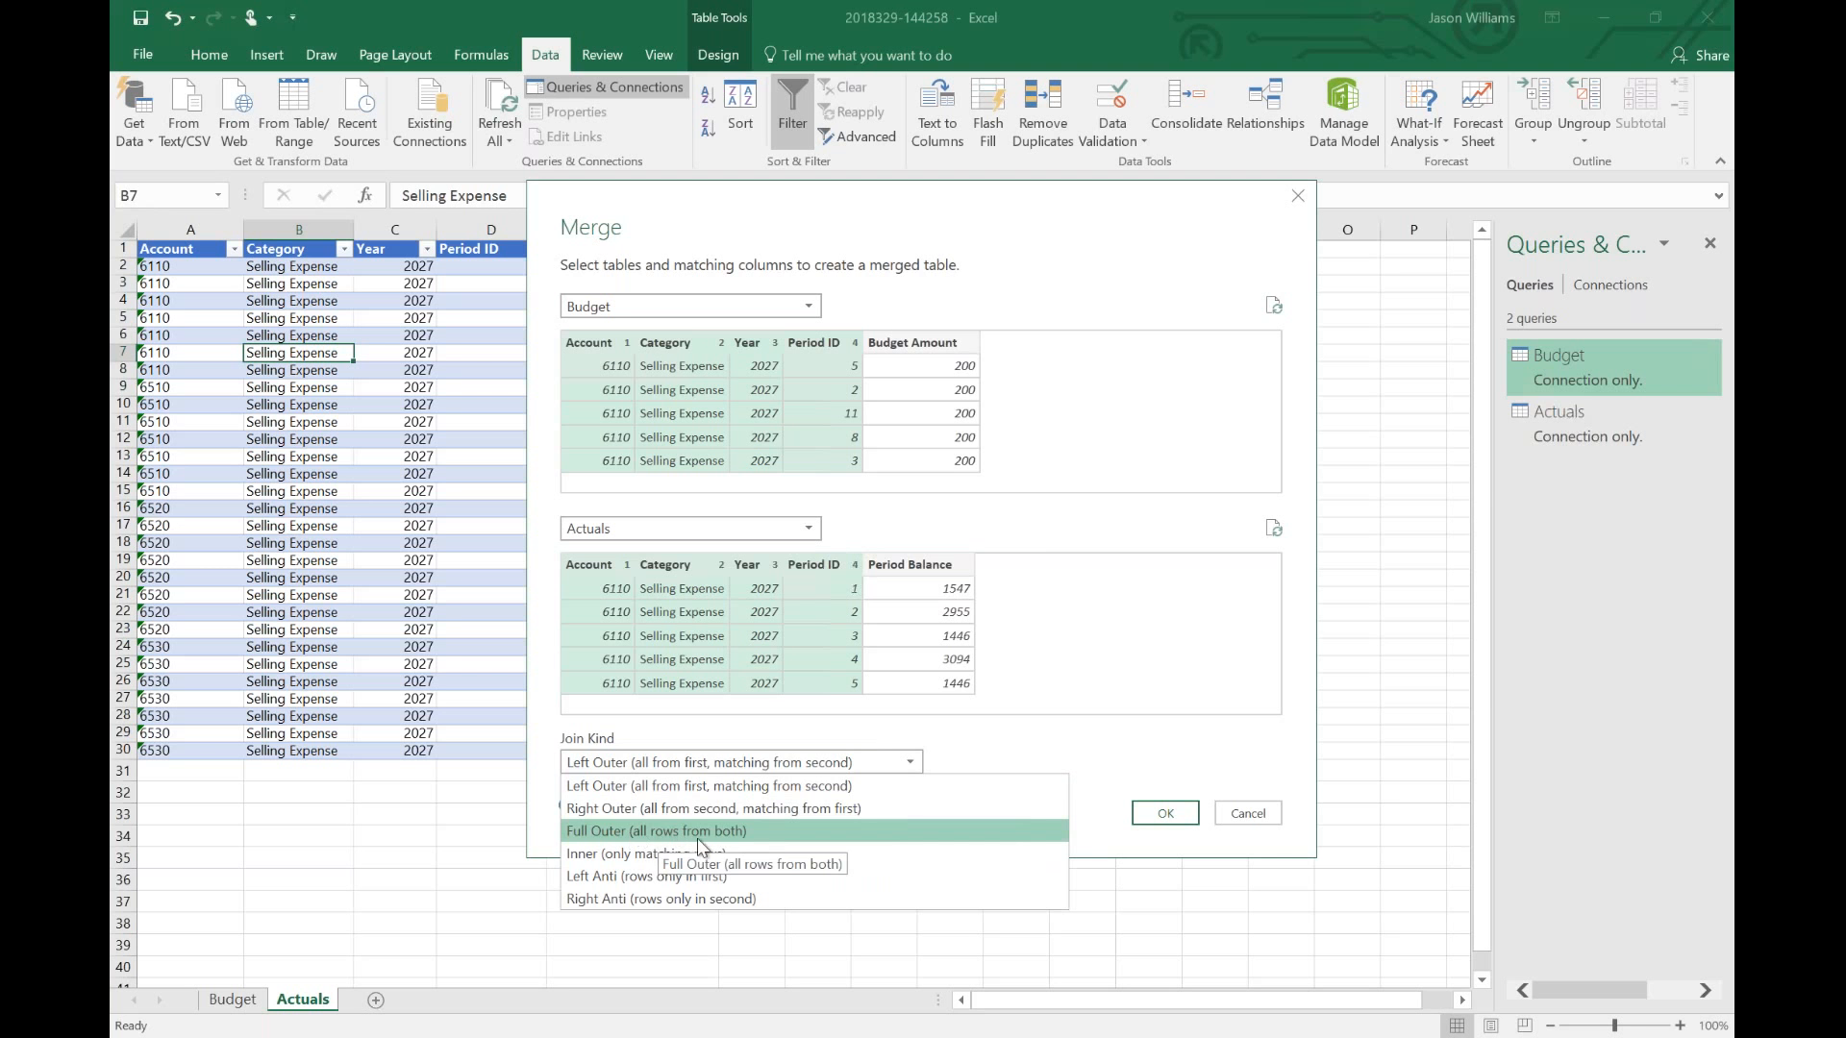
pyautogui.click(648, 832)
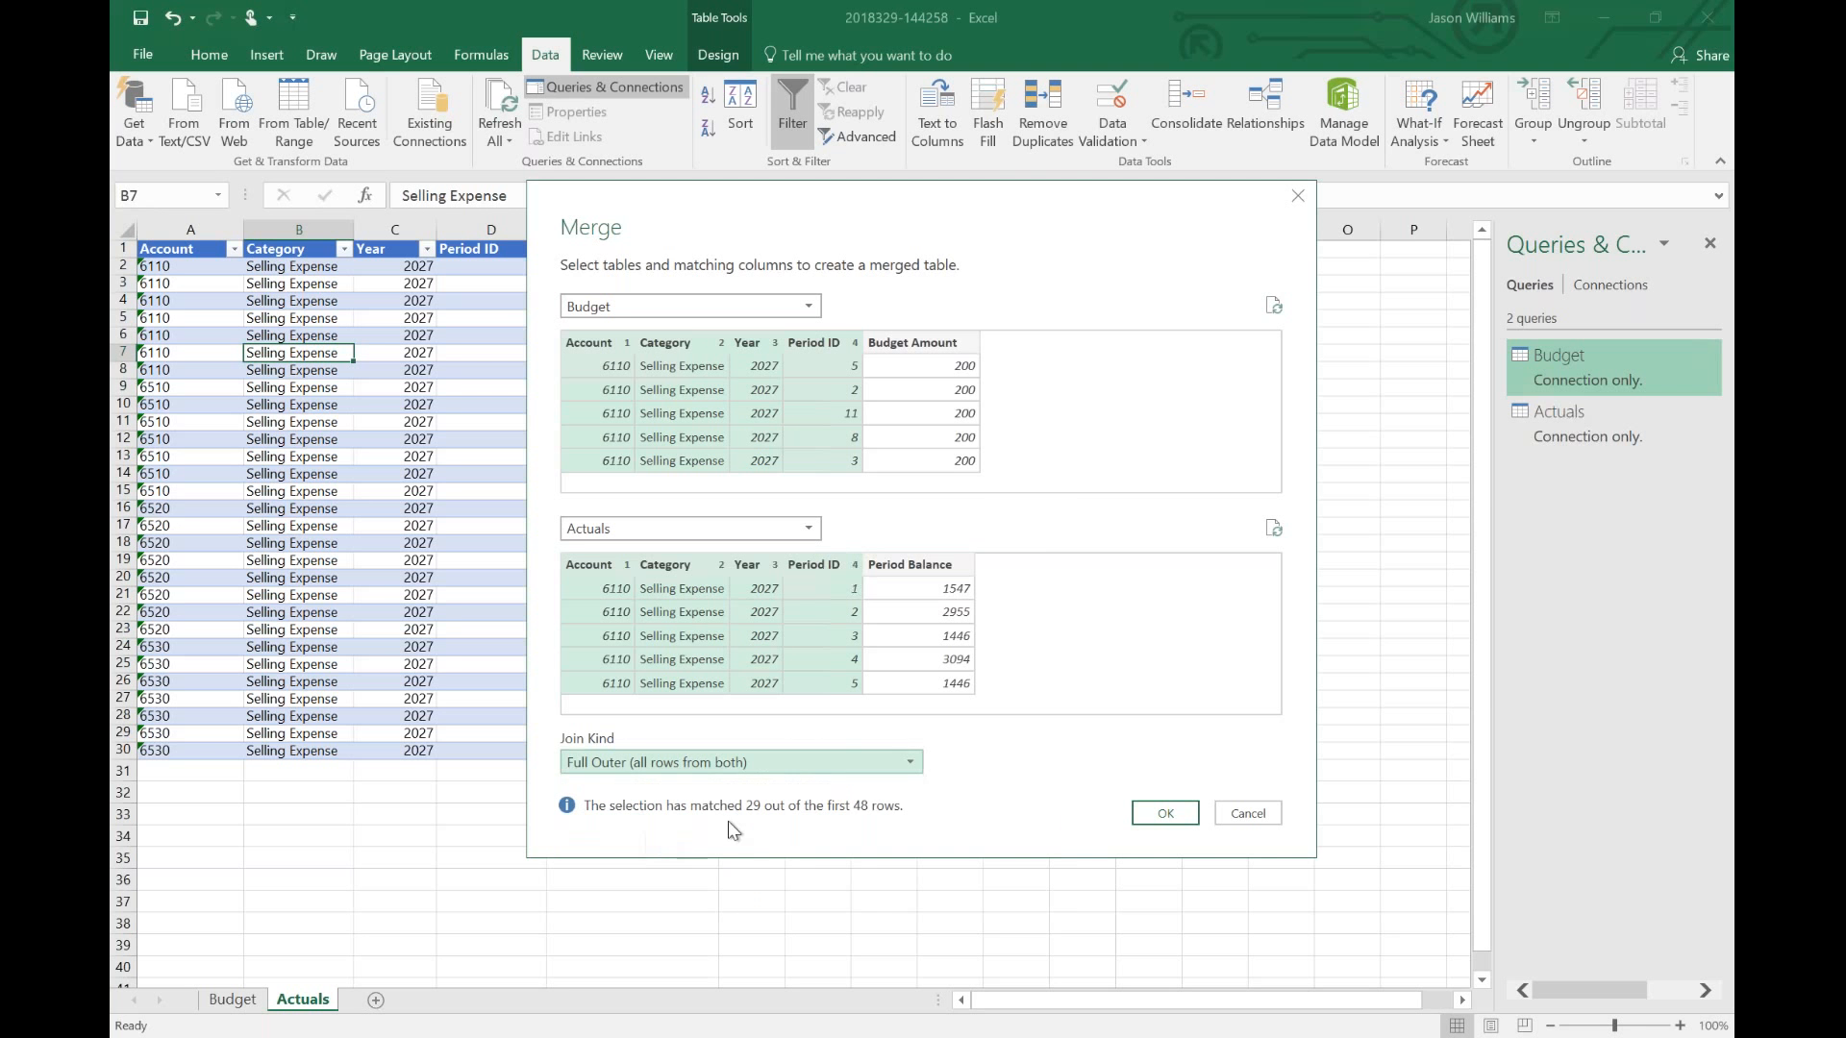
pyautogui.click(1159, 814)
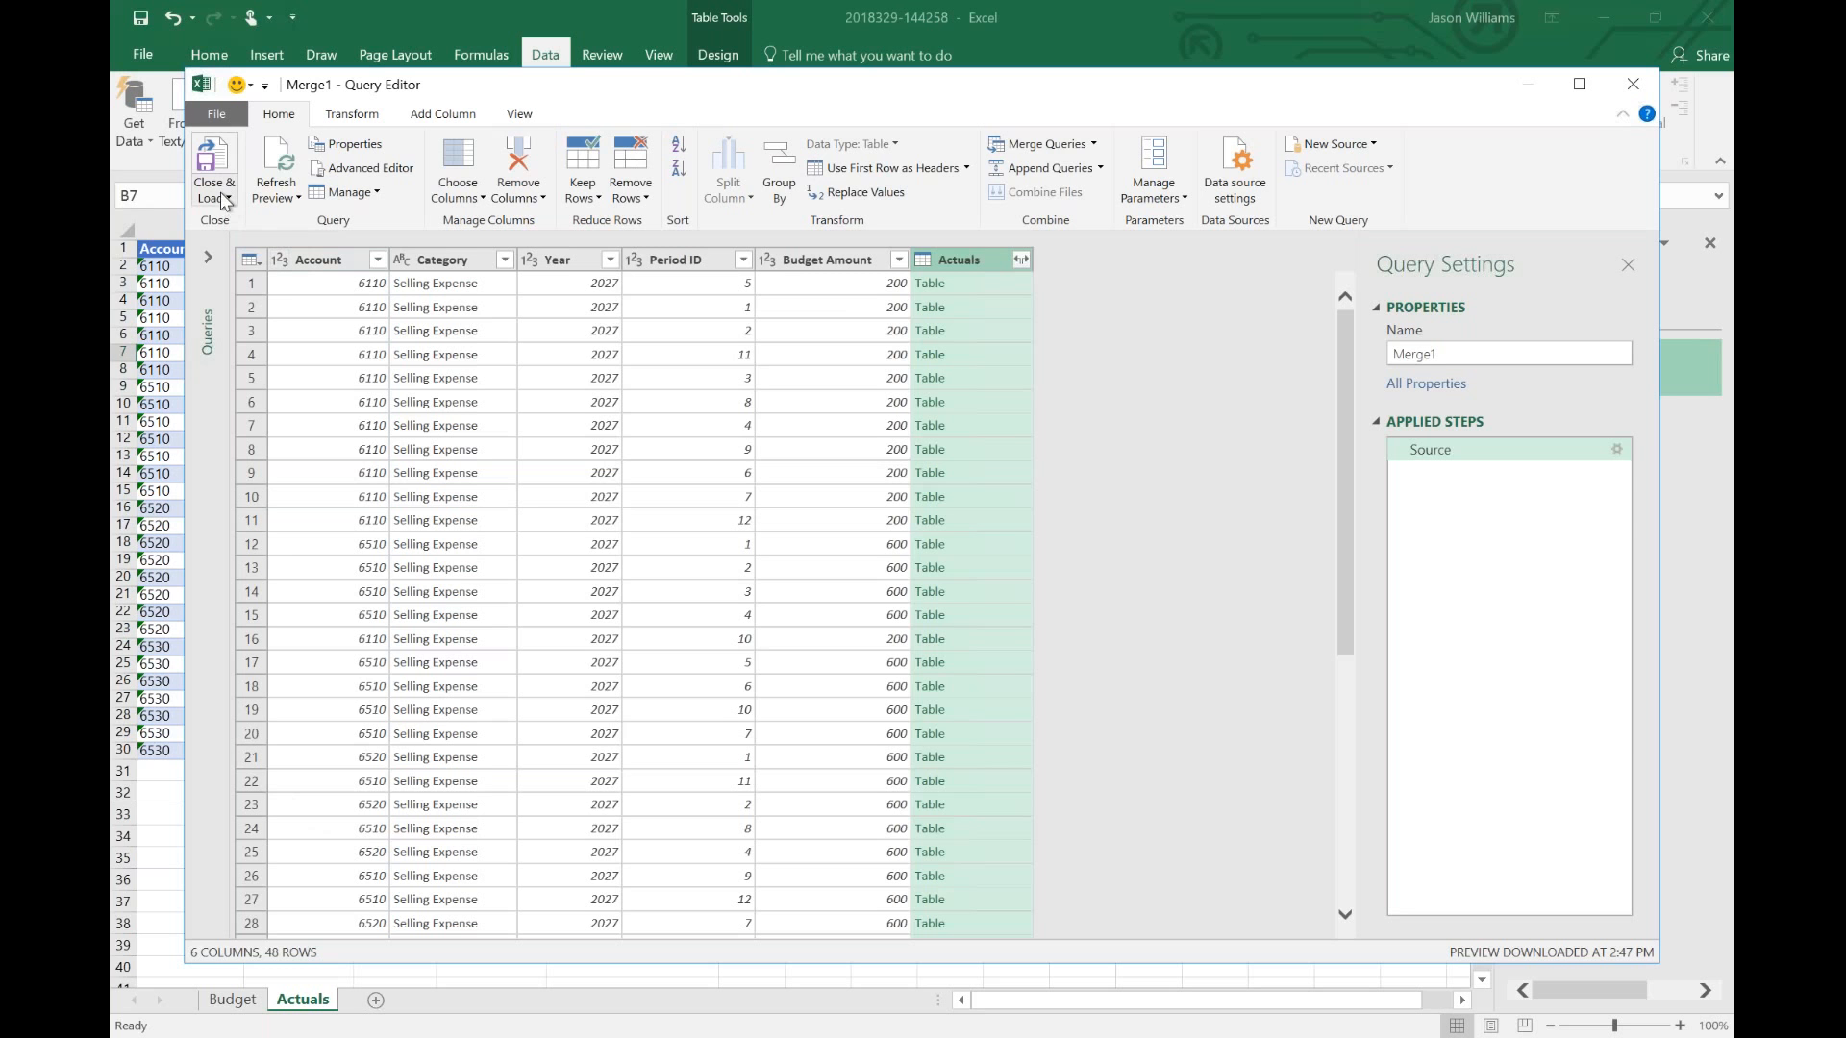
# - Name the merged query Combined and load it into a new worksheet
pyautogui.click(1439, 355)
pyautogui.press('BackSpace')
pyautogui.press('BackSpace')
pyautogui.press('BackSpace')
pyautogui.press('BackSpace')
pyautogui.press('BackSpace')
pyautogui.press('BackSpace')
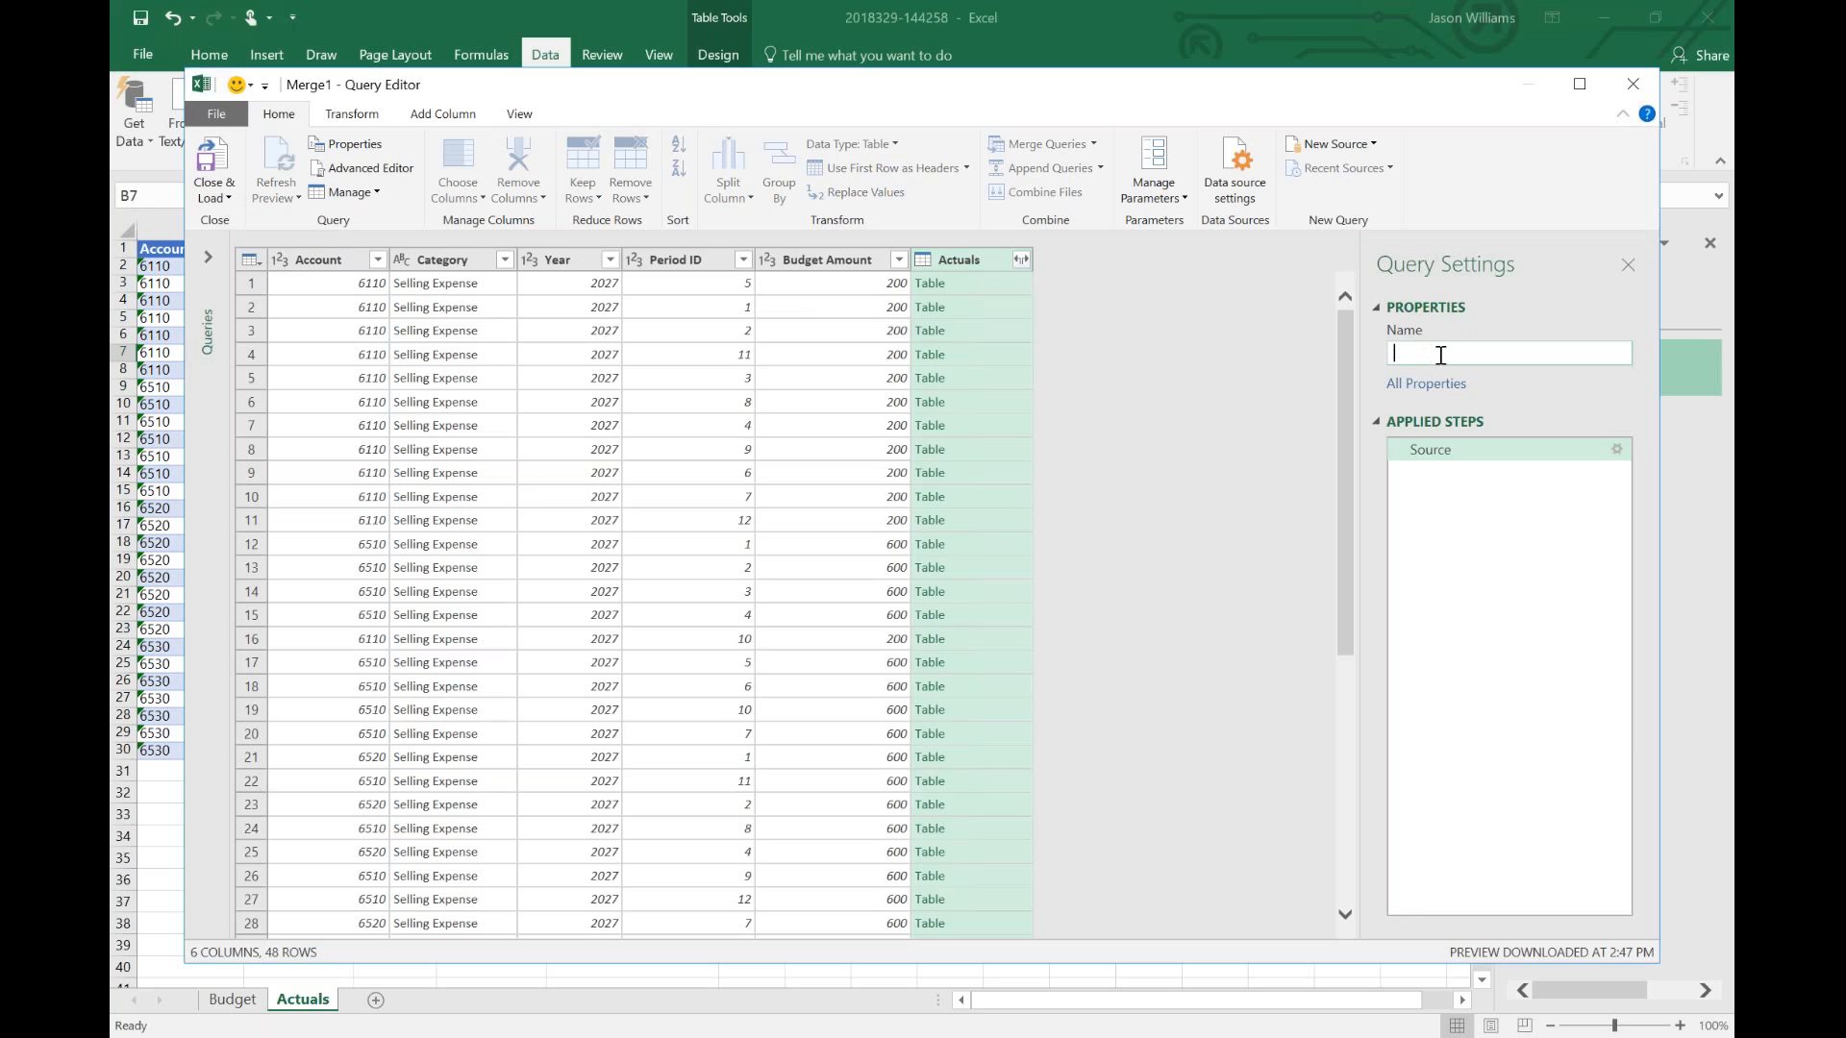
pyautogui.write('Combined')
pyautogui.press('Tab')
pyautogui.click(214, 171)
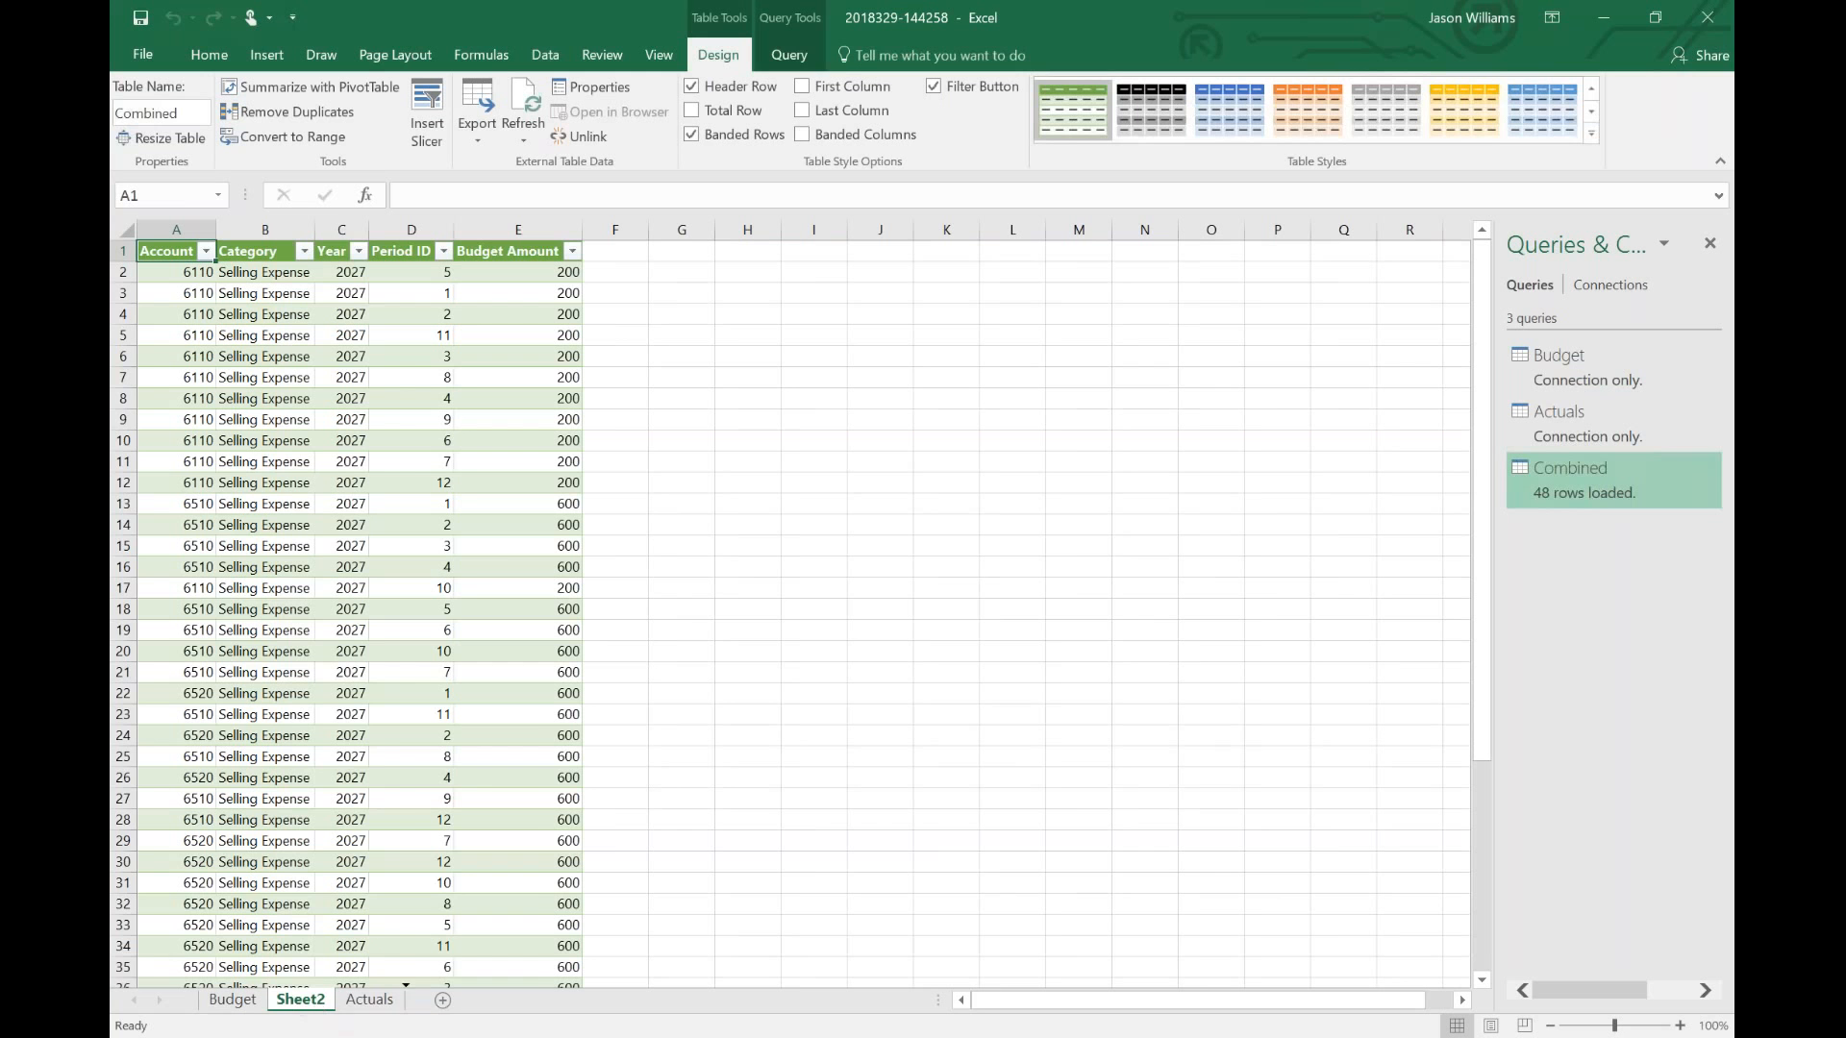
# - Move the newly loaded sheet after the Actuals sheet and rename it Combined
pyautogui.moveTo(407, 1012); pyautogui.dragTo(377, 1009)
pyautogui.rightClick(377, 1001)
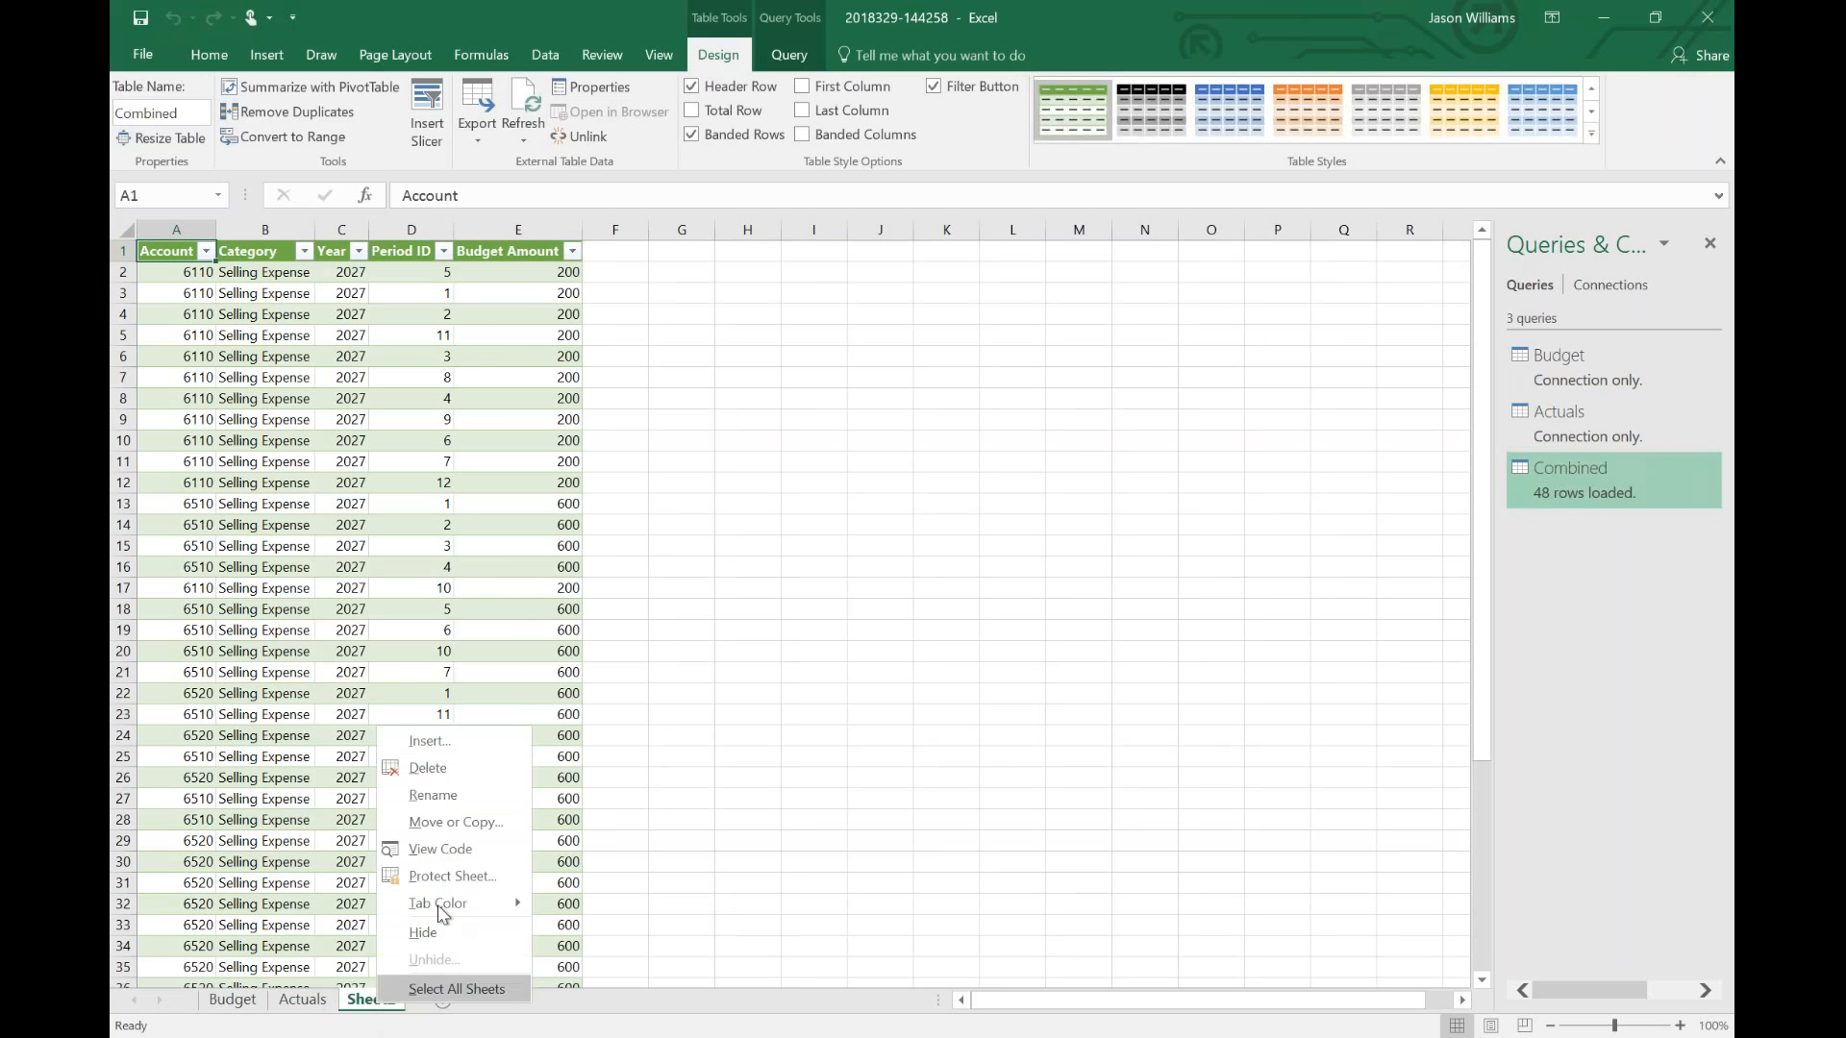
pyautogui.click(446, 796)
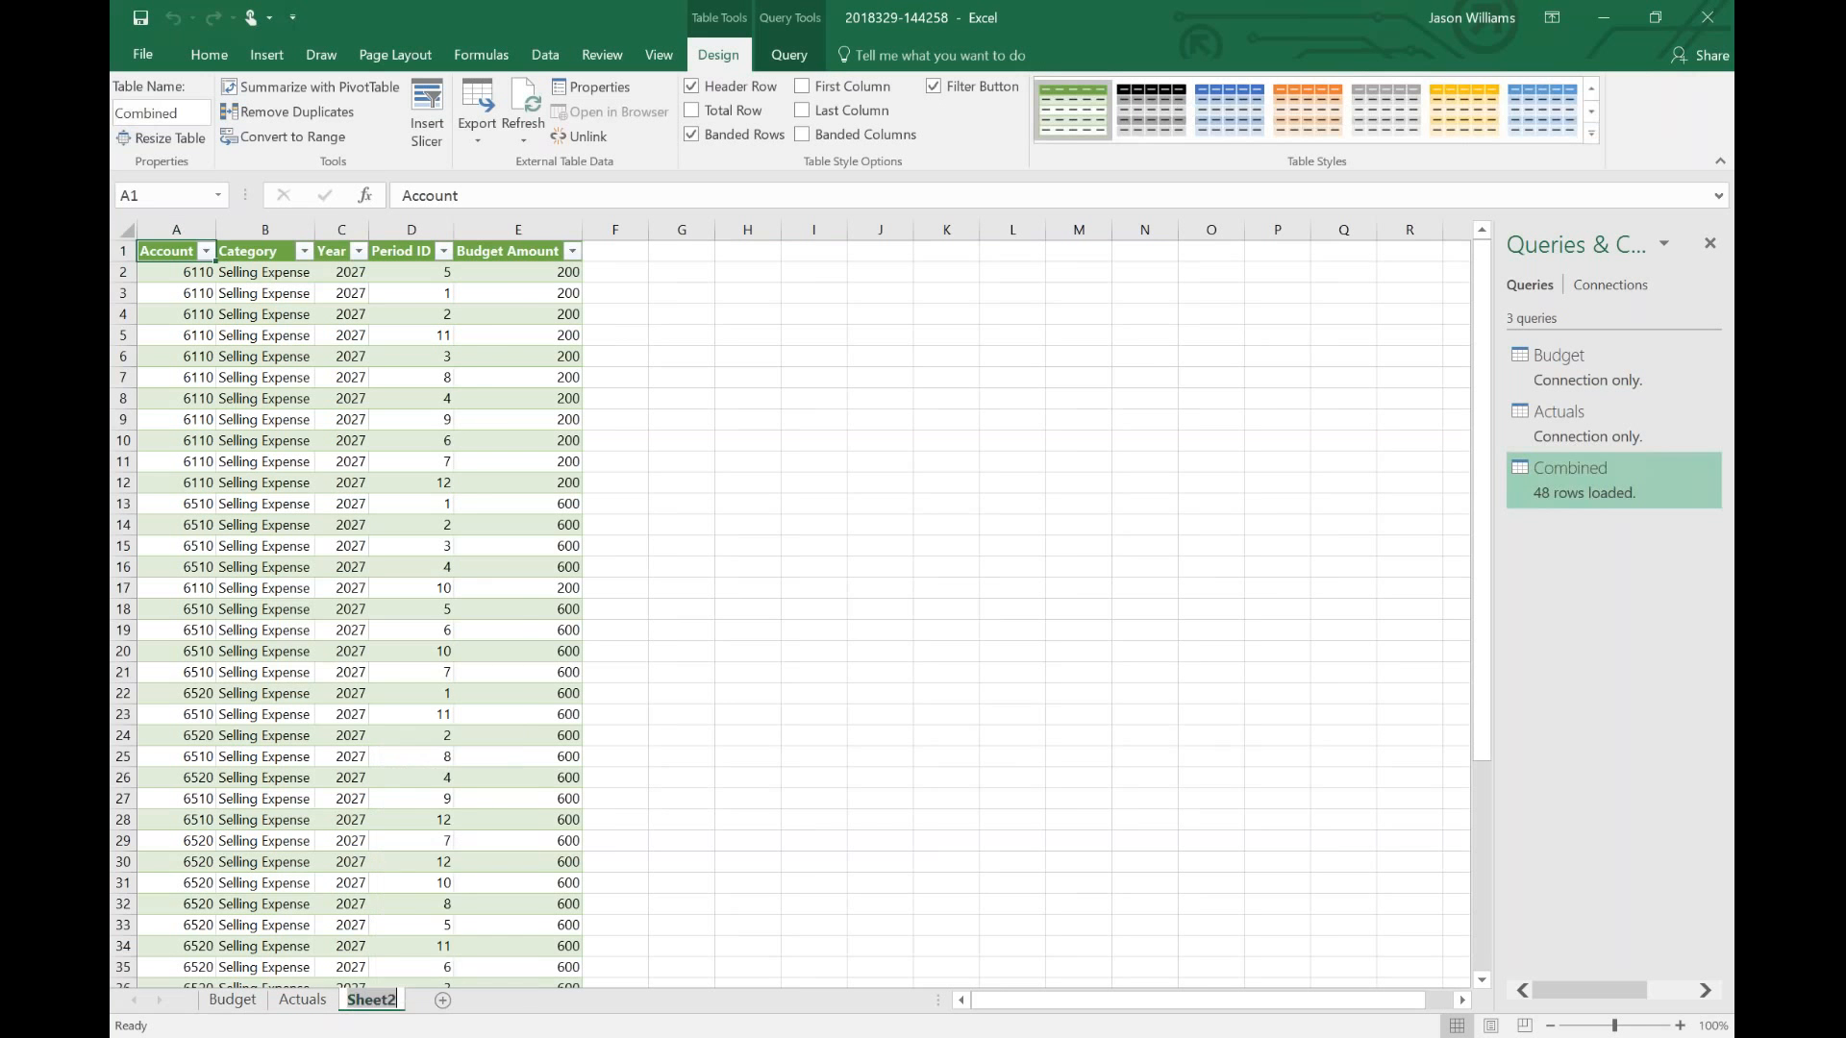
pyautogui.write('Combined')
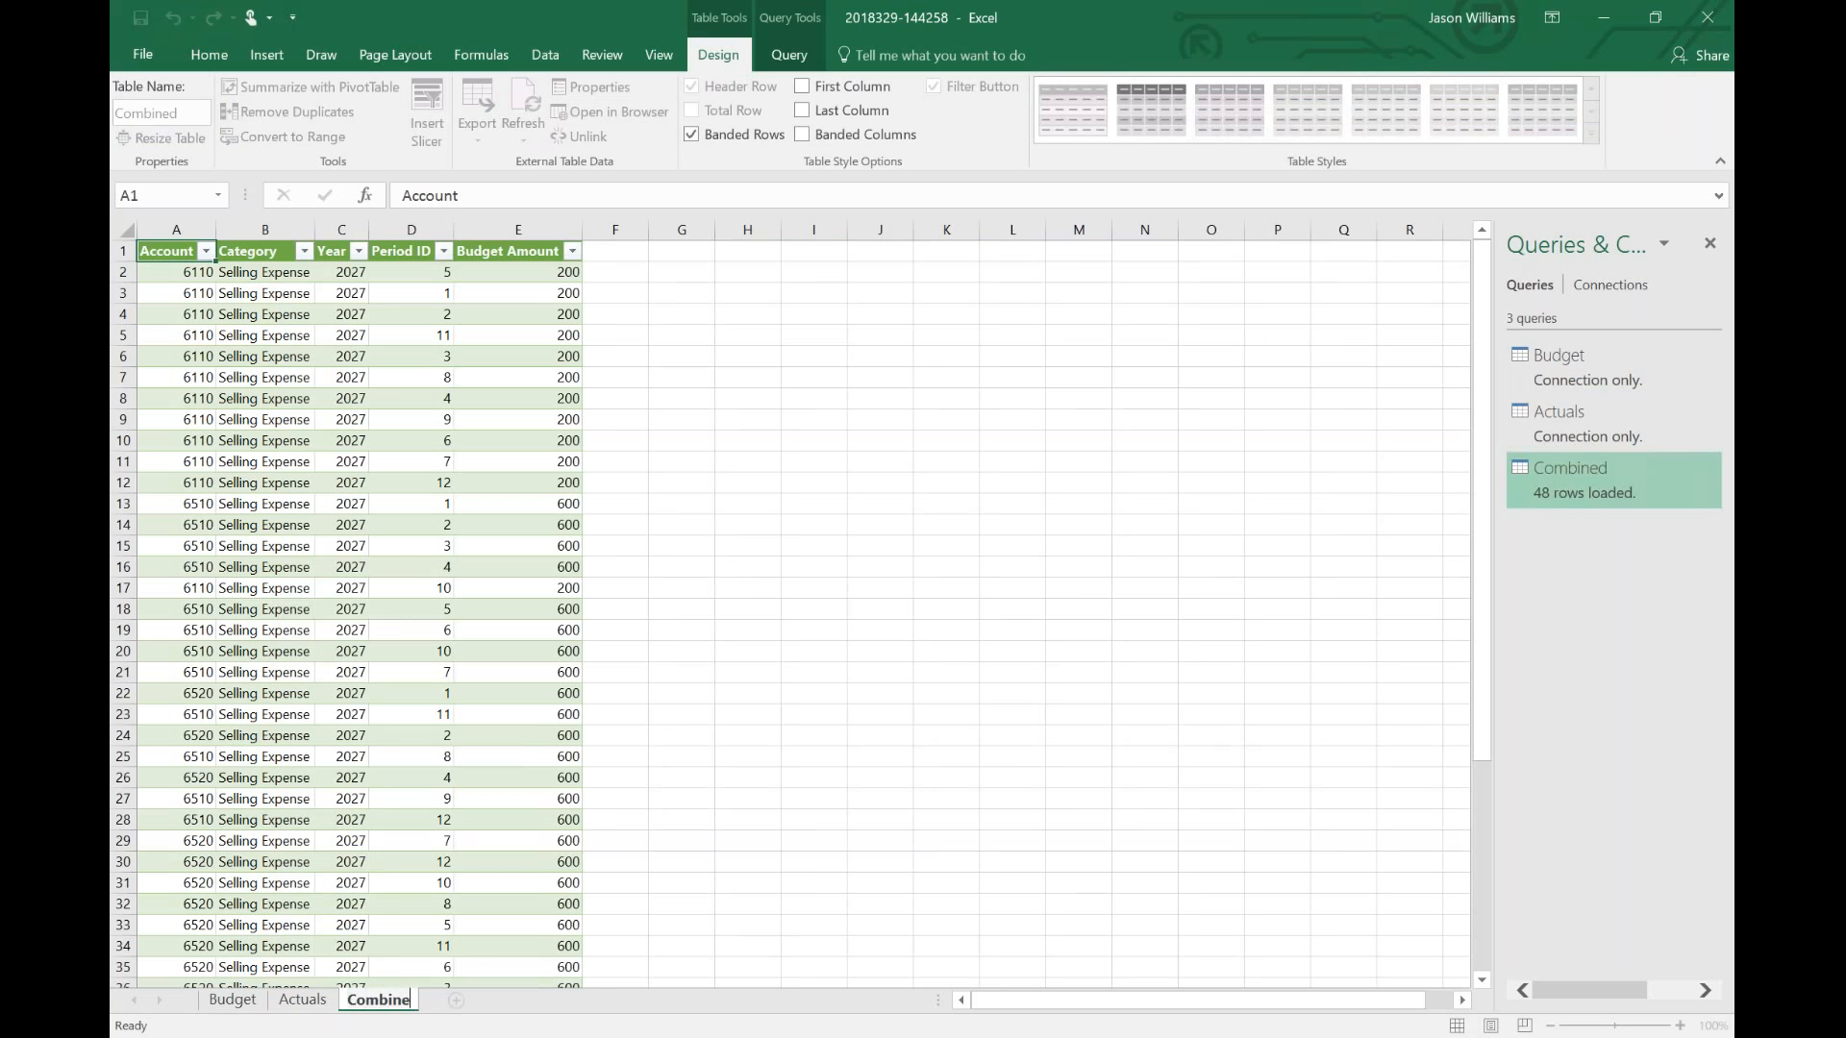
pyautogui.press('Return')
pyautogui.click(351, 483)
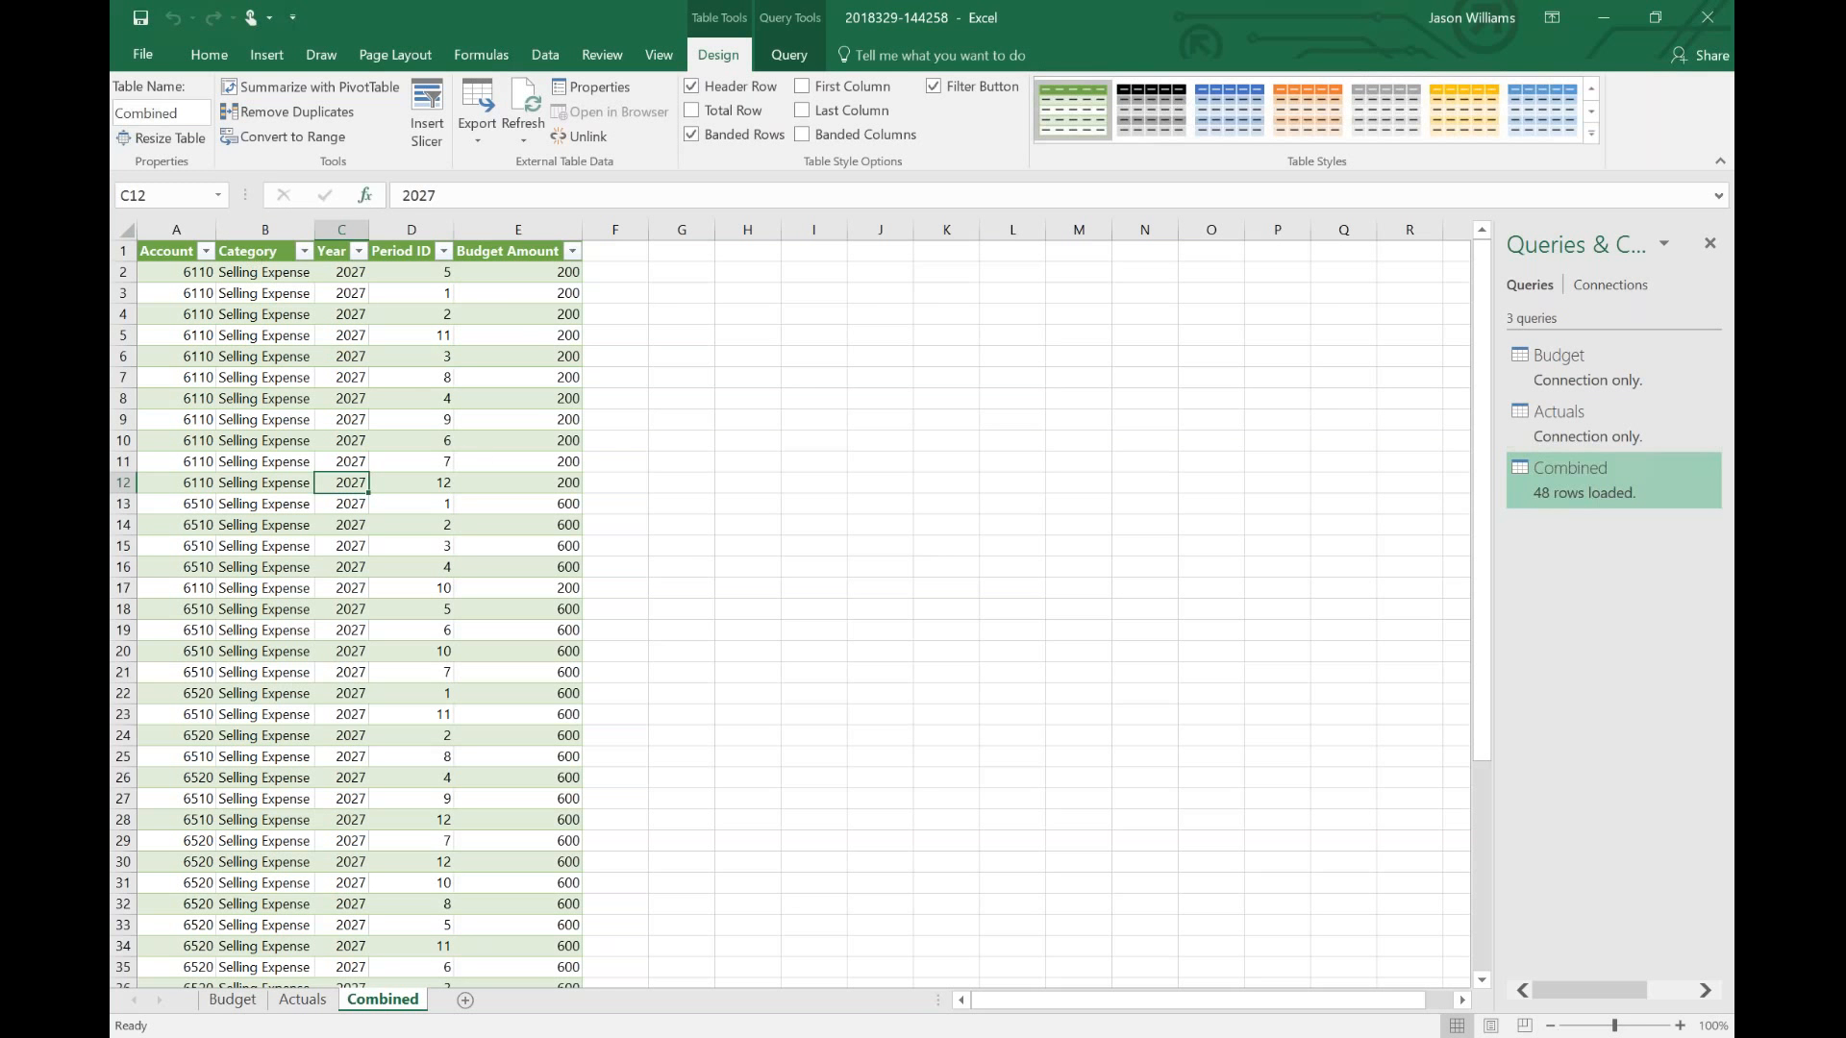
# - Delete the Combined sheet and the Combined query from the workbook
pyautogui.rightClick(389, 999)
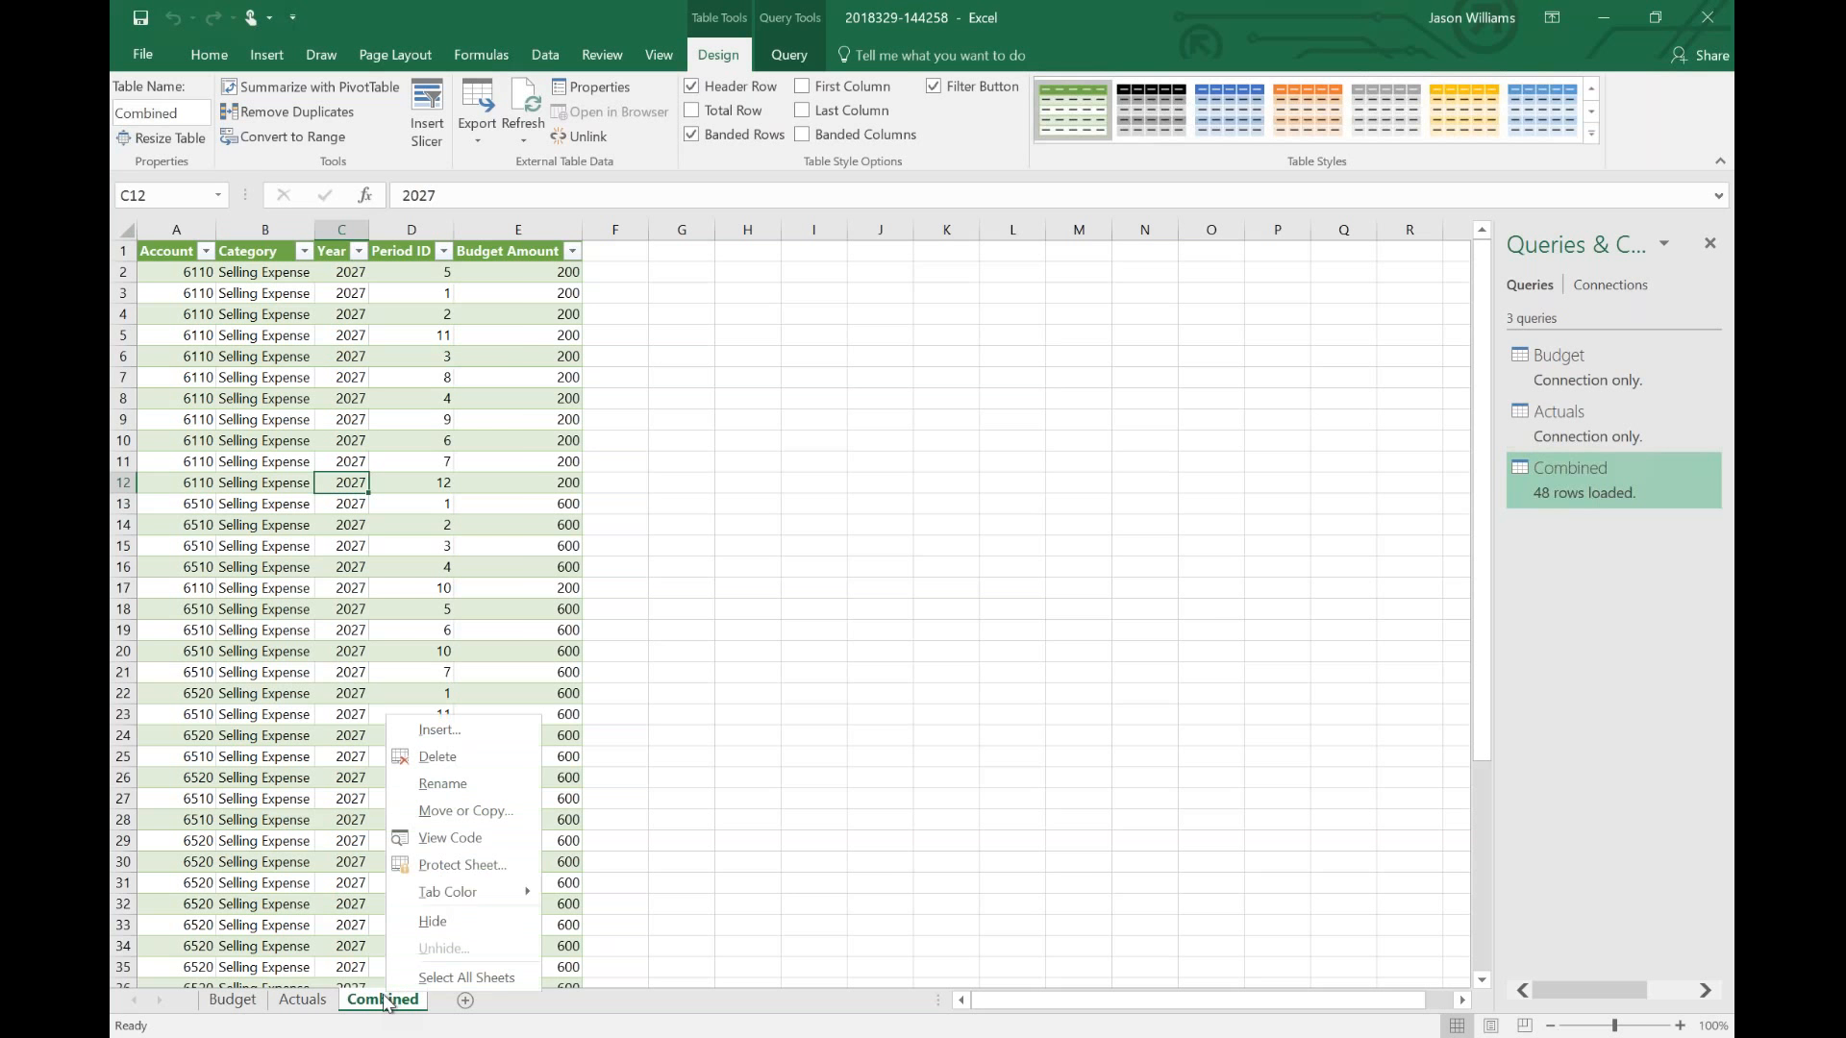
pyautogui.click(438, 756)
pyautogui.click(886, 593)
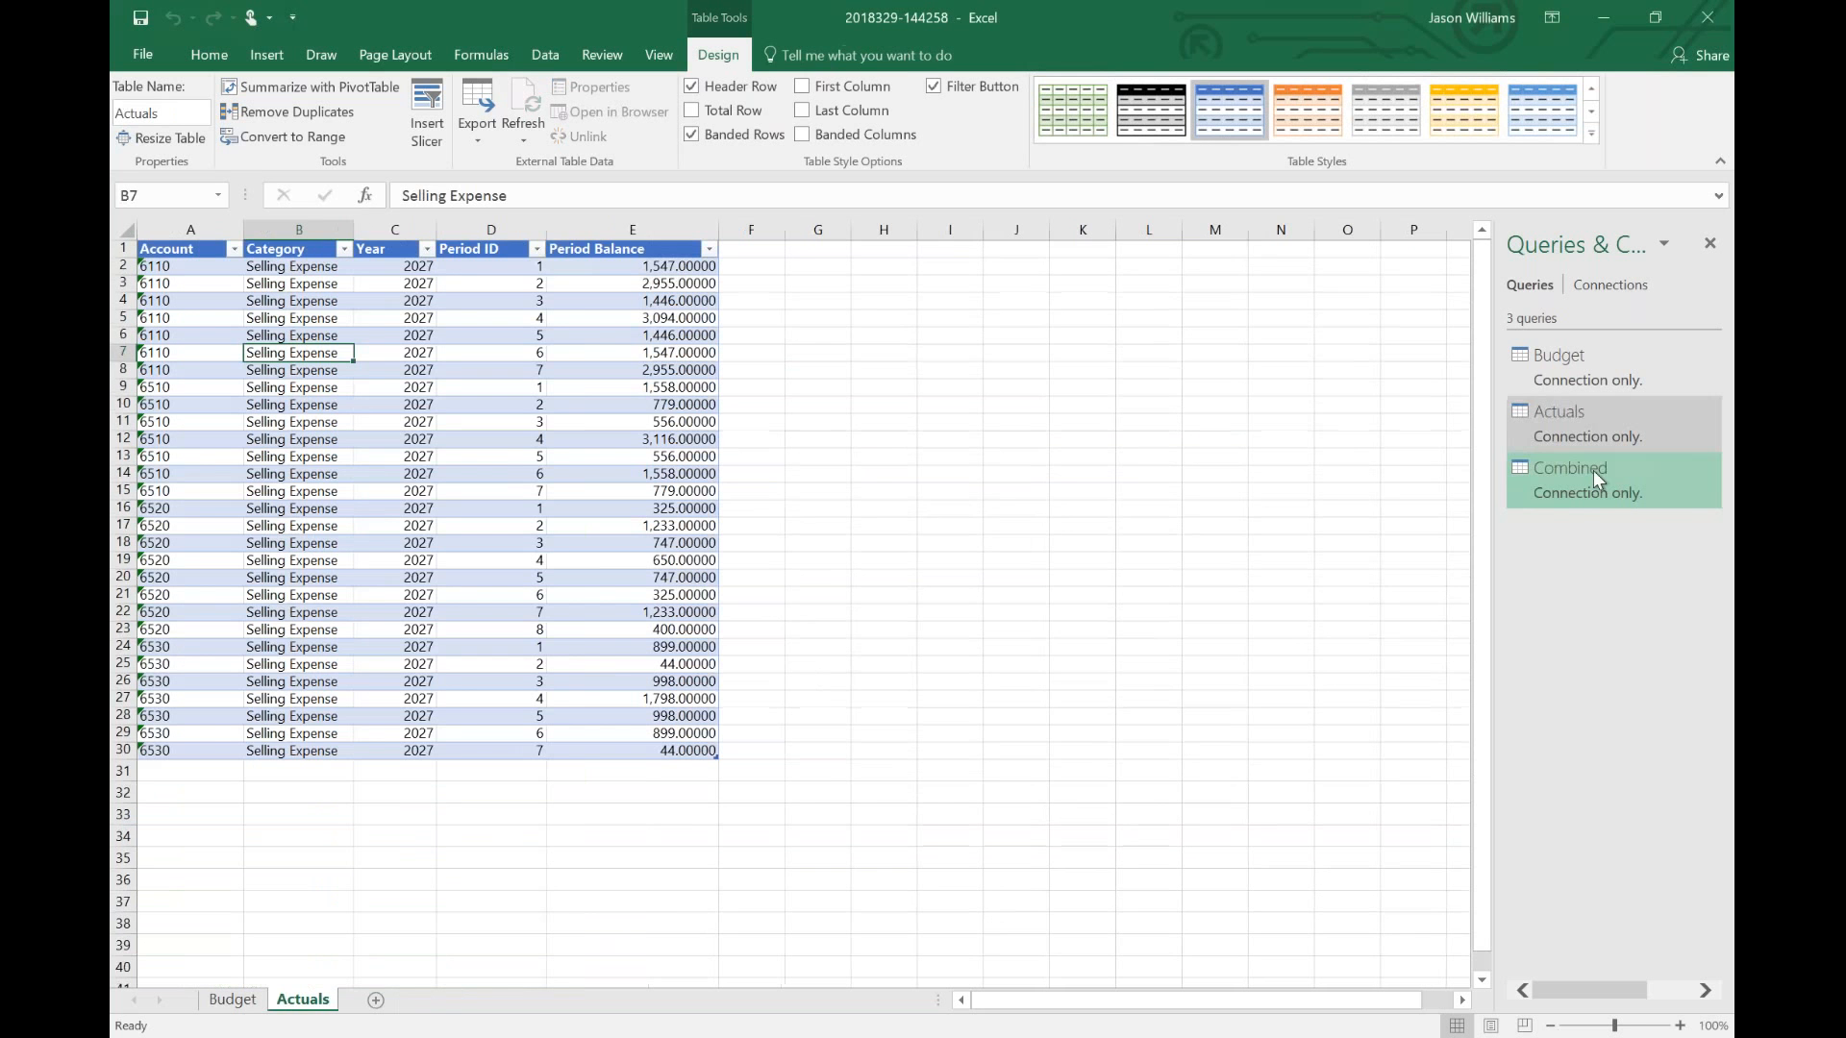
pyautogui.rightClick(1598, 475)
pyautogui.click(1593, 560)
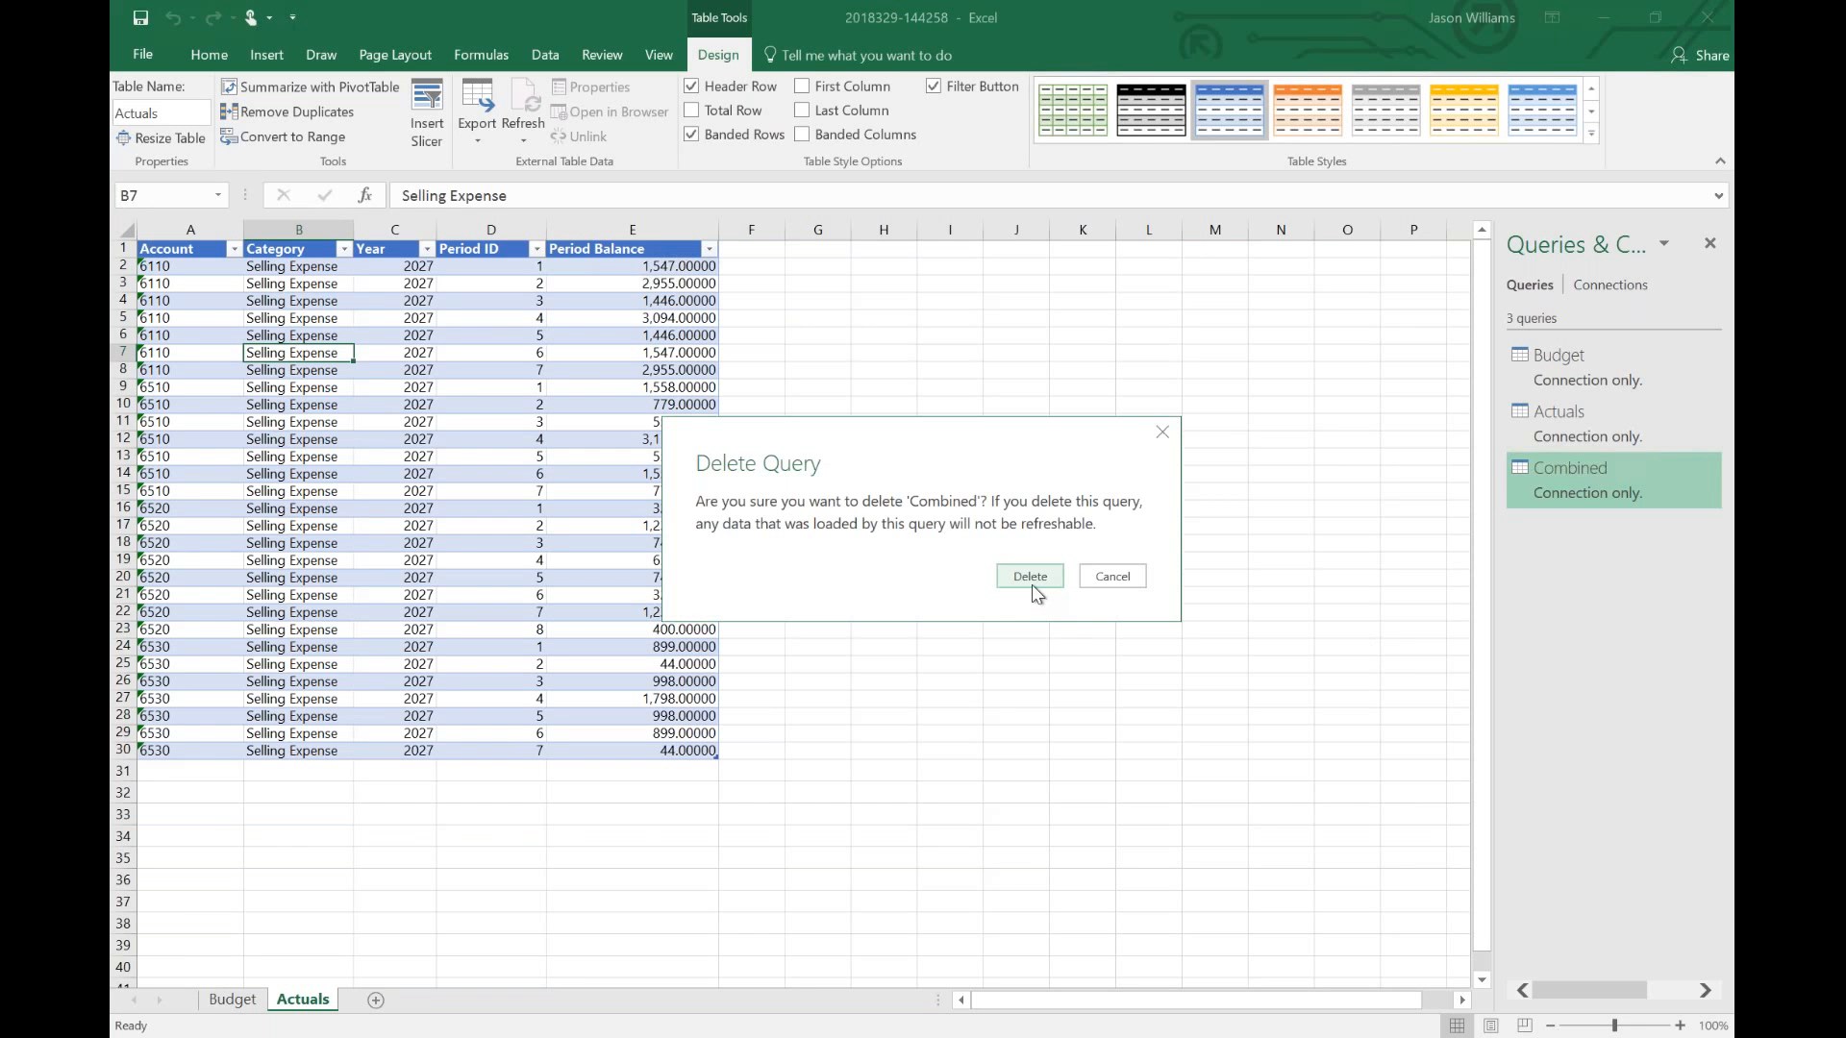
pyautogui.click(1052, 584)
# - Start a new merge from the Budget query, with Actuals as the second table
pyautogui.rightClick(1555, 363)
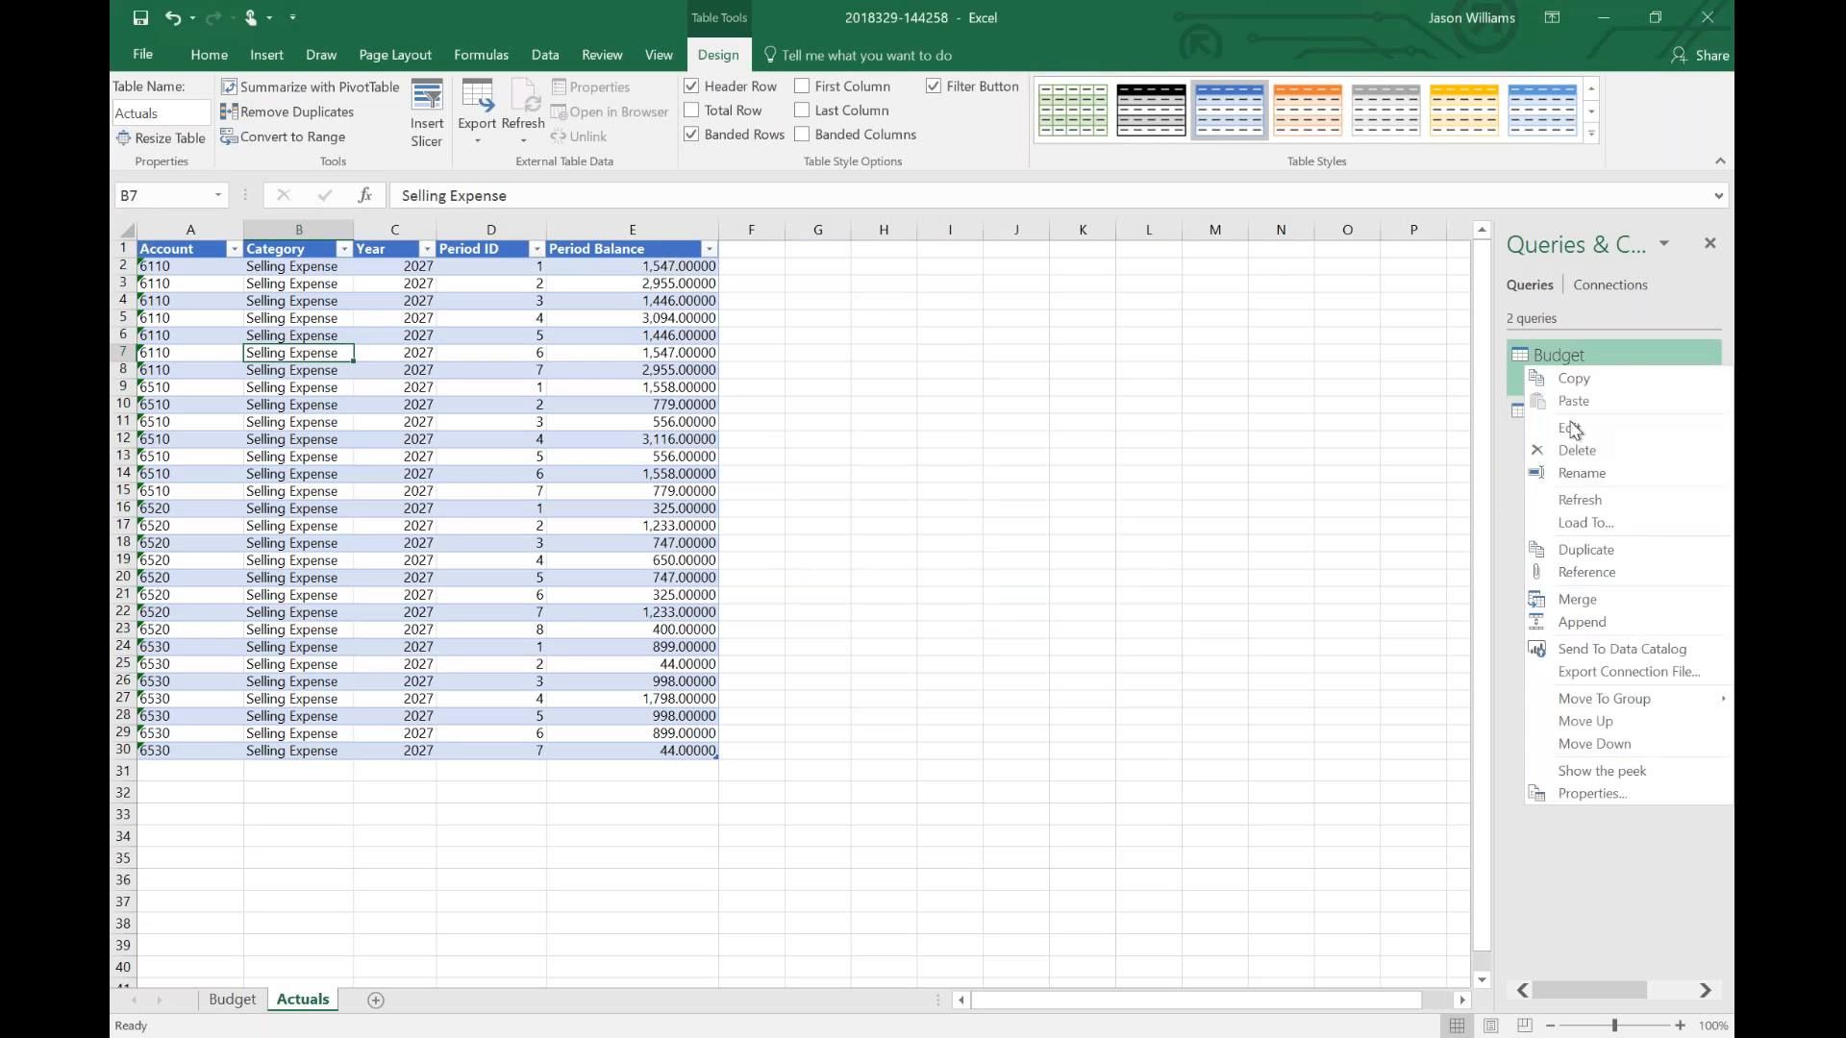
pyautogui.click(1581, 600)
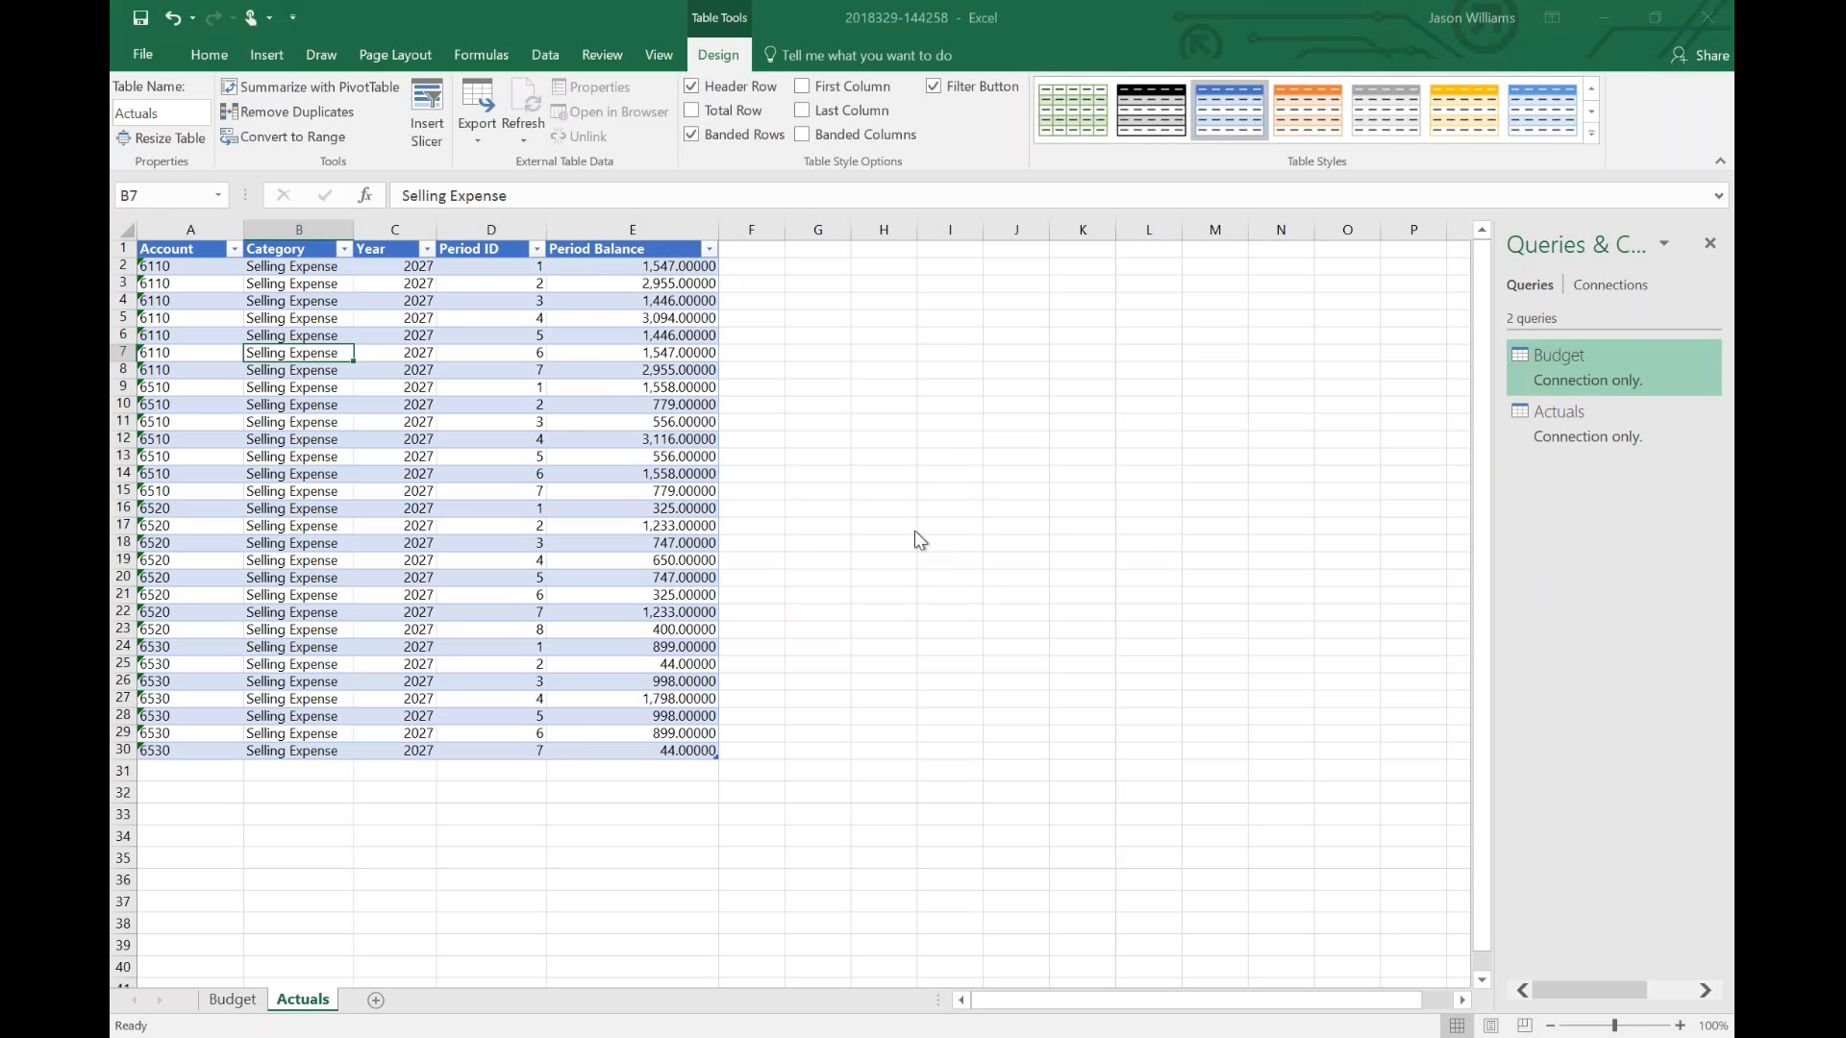
pyautogui.click(700, 530)
pyautogui.click(700, 551)
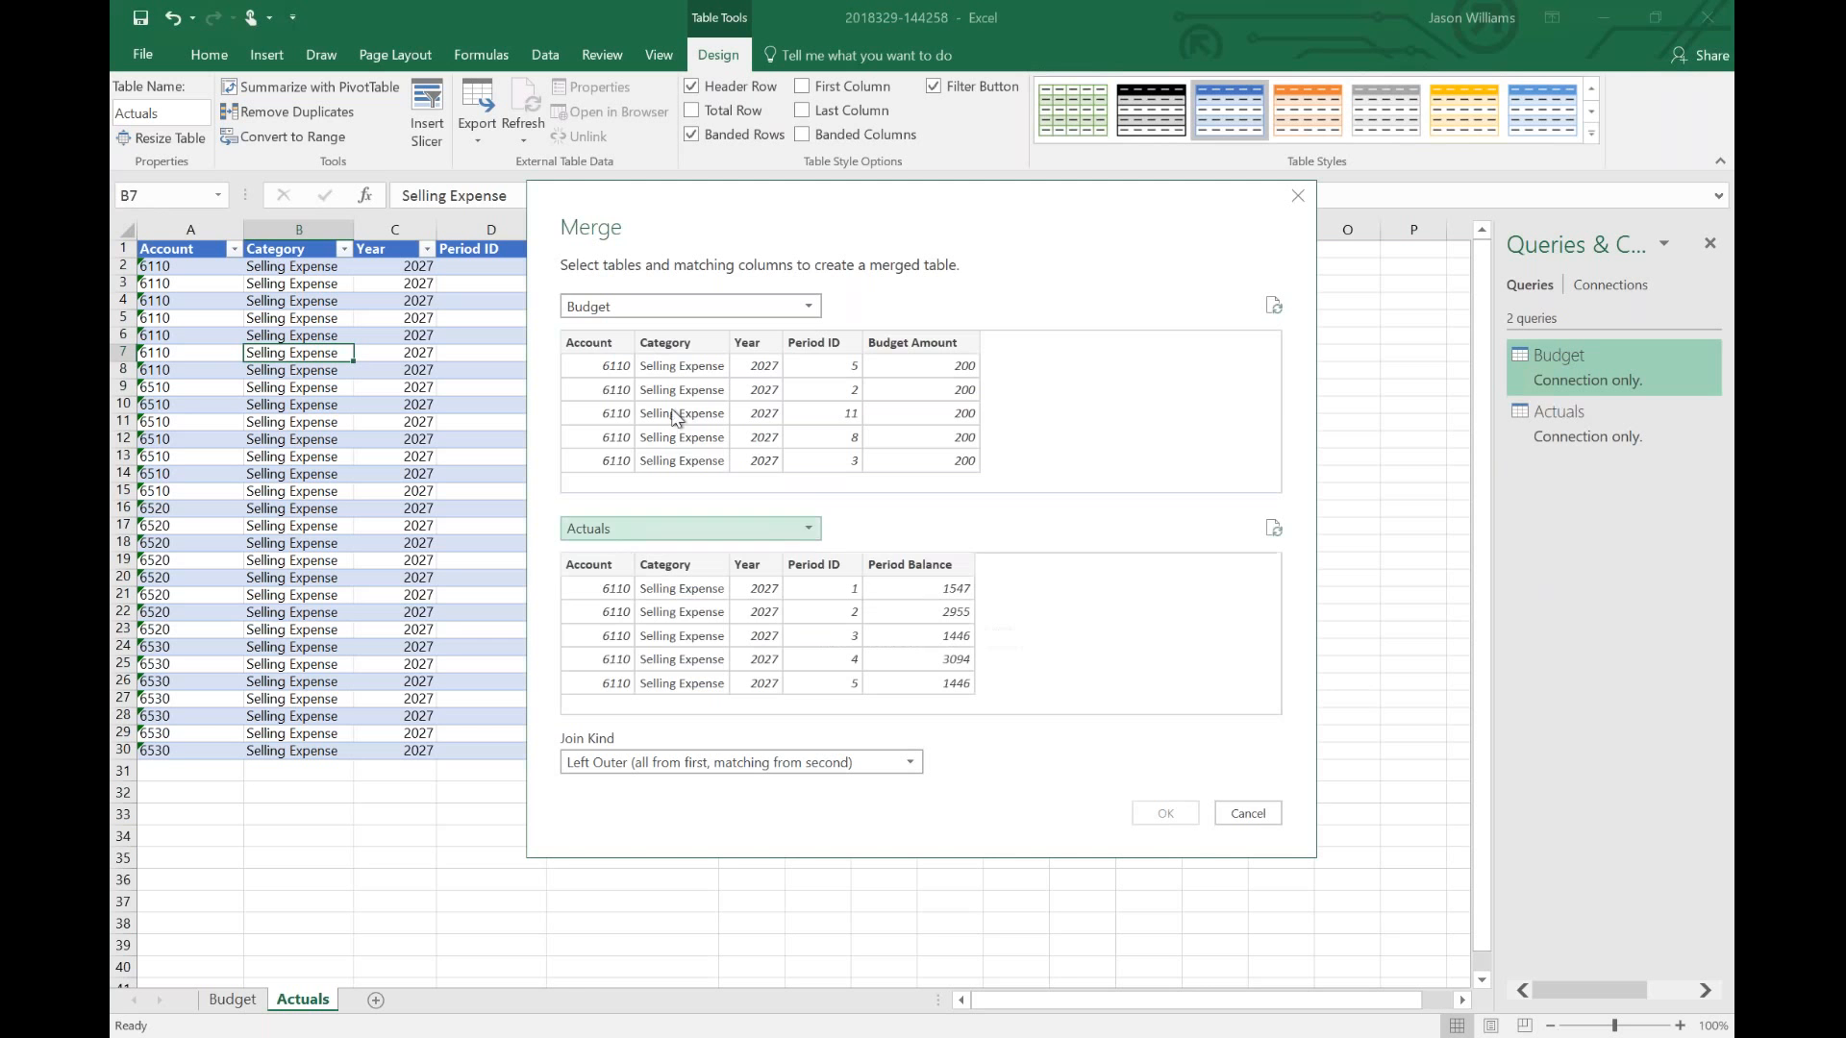
# - Match both tables on Account, Category, Year and Period ID, and create the merge with a Full Outer join
pyautogui.click(592, 345)
pyautogui.hotkey('shift', 'Right')
pyautogui.hotkey('shift', 'Right')
pyautogui.hotkey('shift', 'Right')
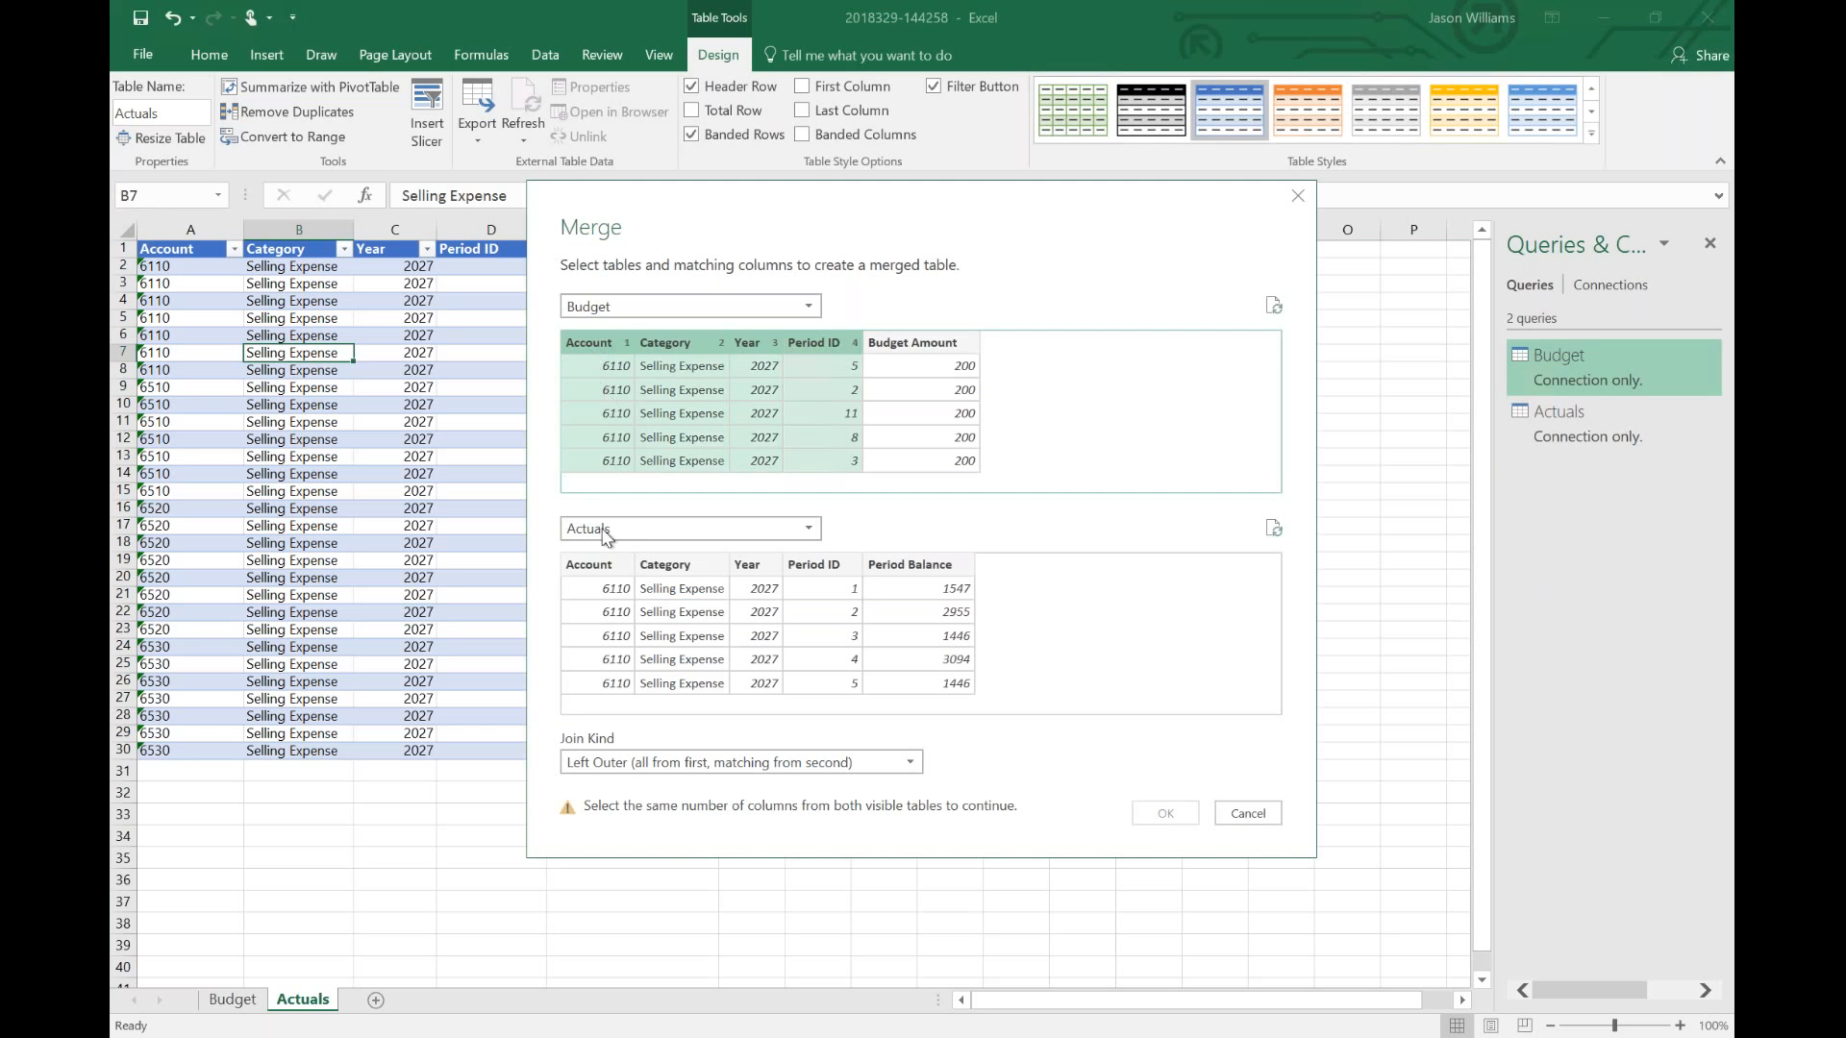
pyautogui.click(598, 567)
pyautogui.hotkey('shift', 'Right')
pyautogui.hotkey('shift', 'Right')
pyautogui.hotkey('shift', 'Right')
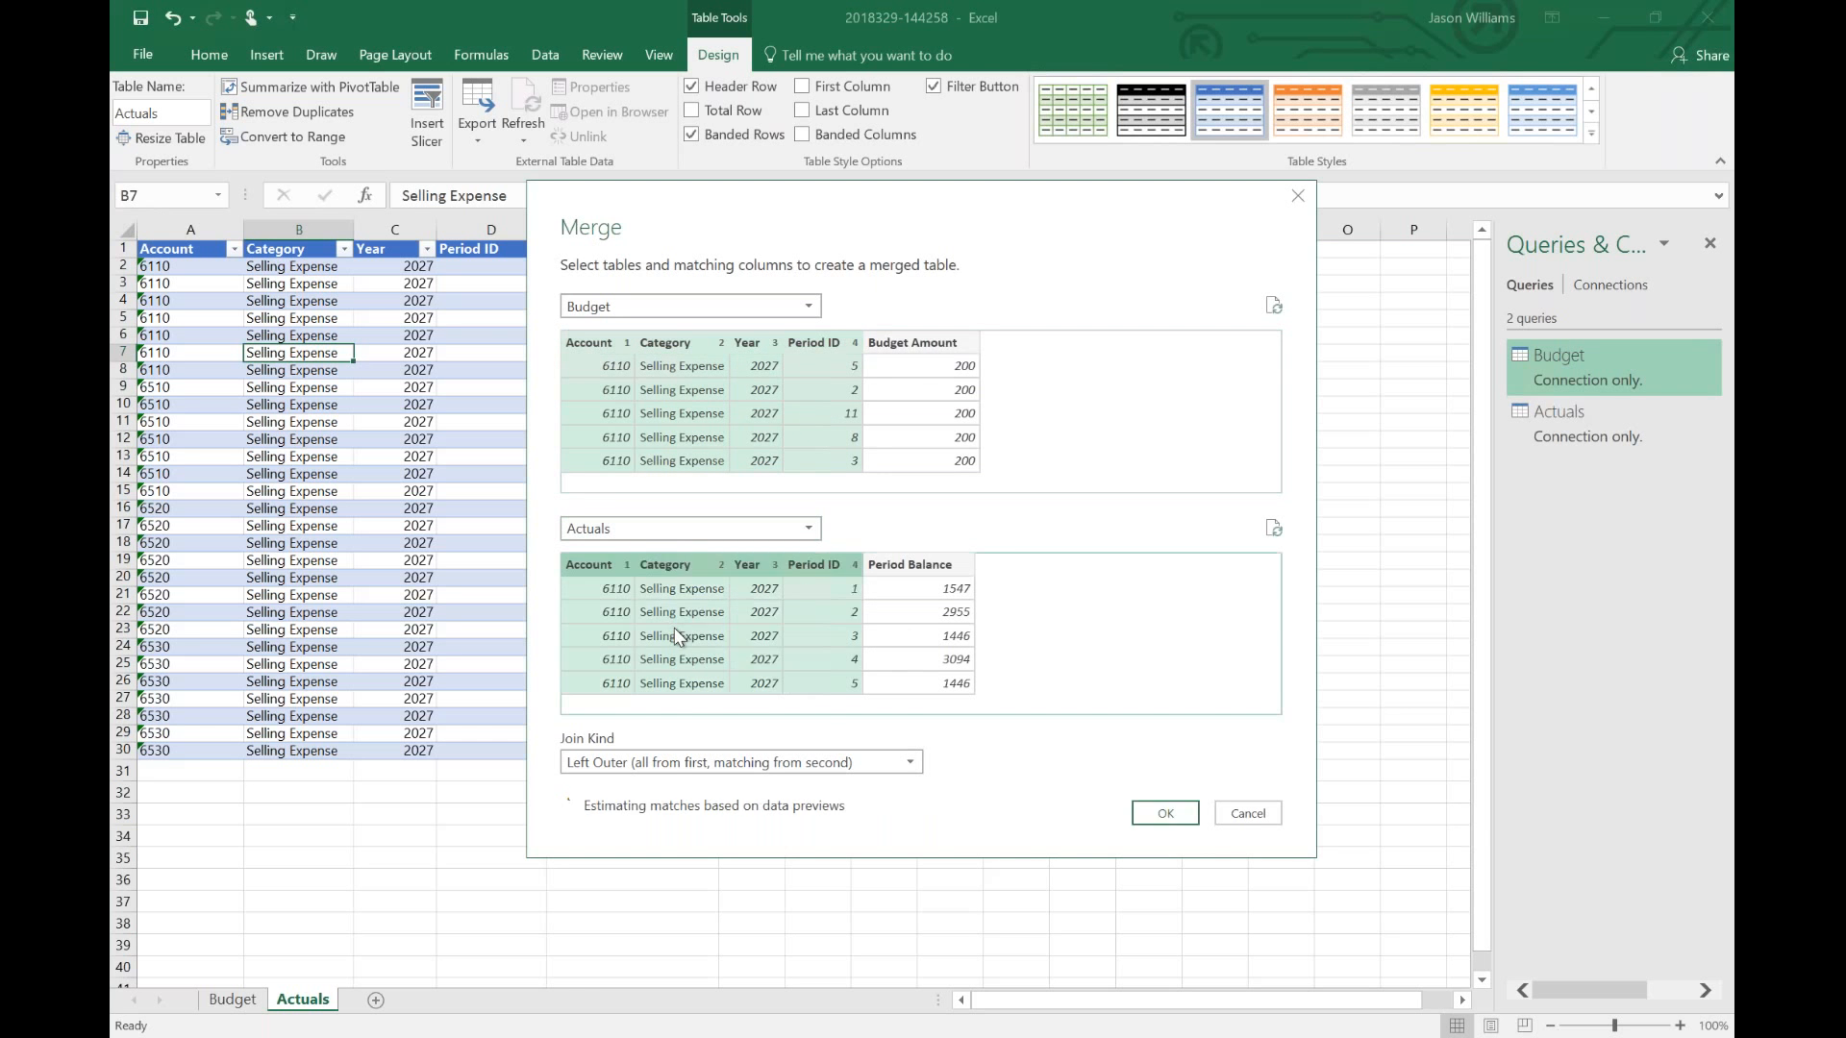
pyautogui.click(730, 764)
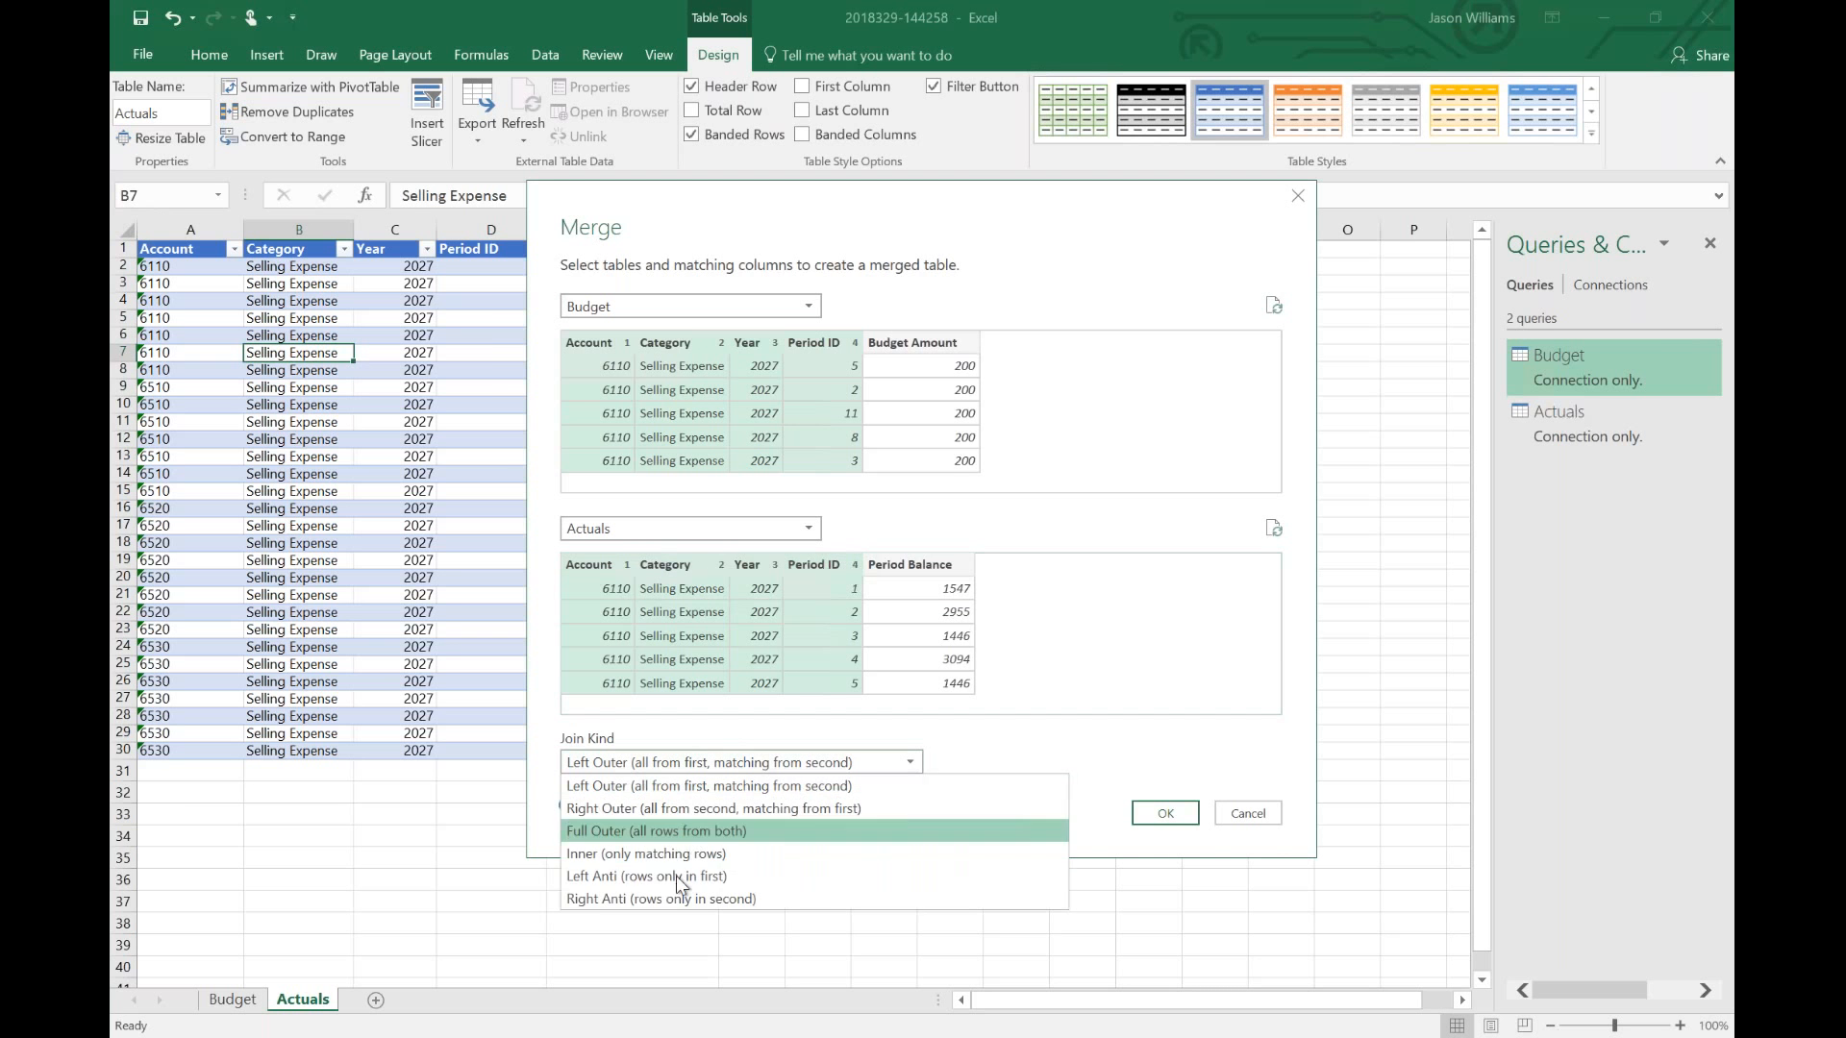
pyautogui.click(654, 831)
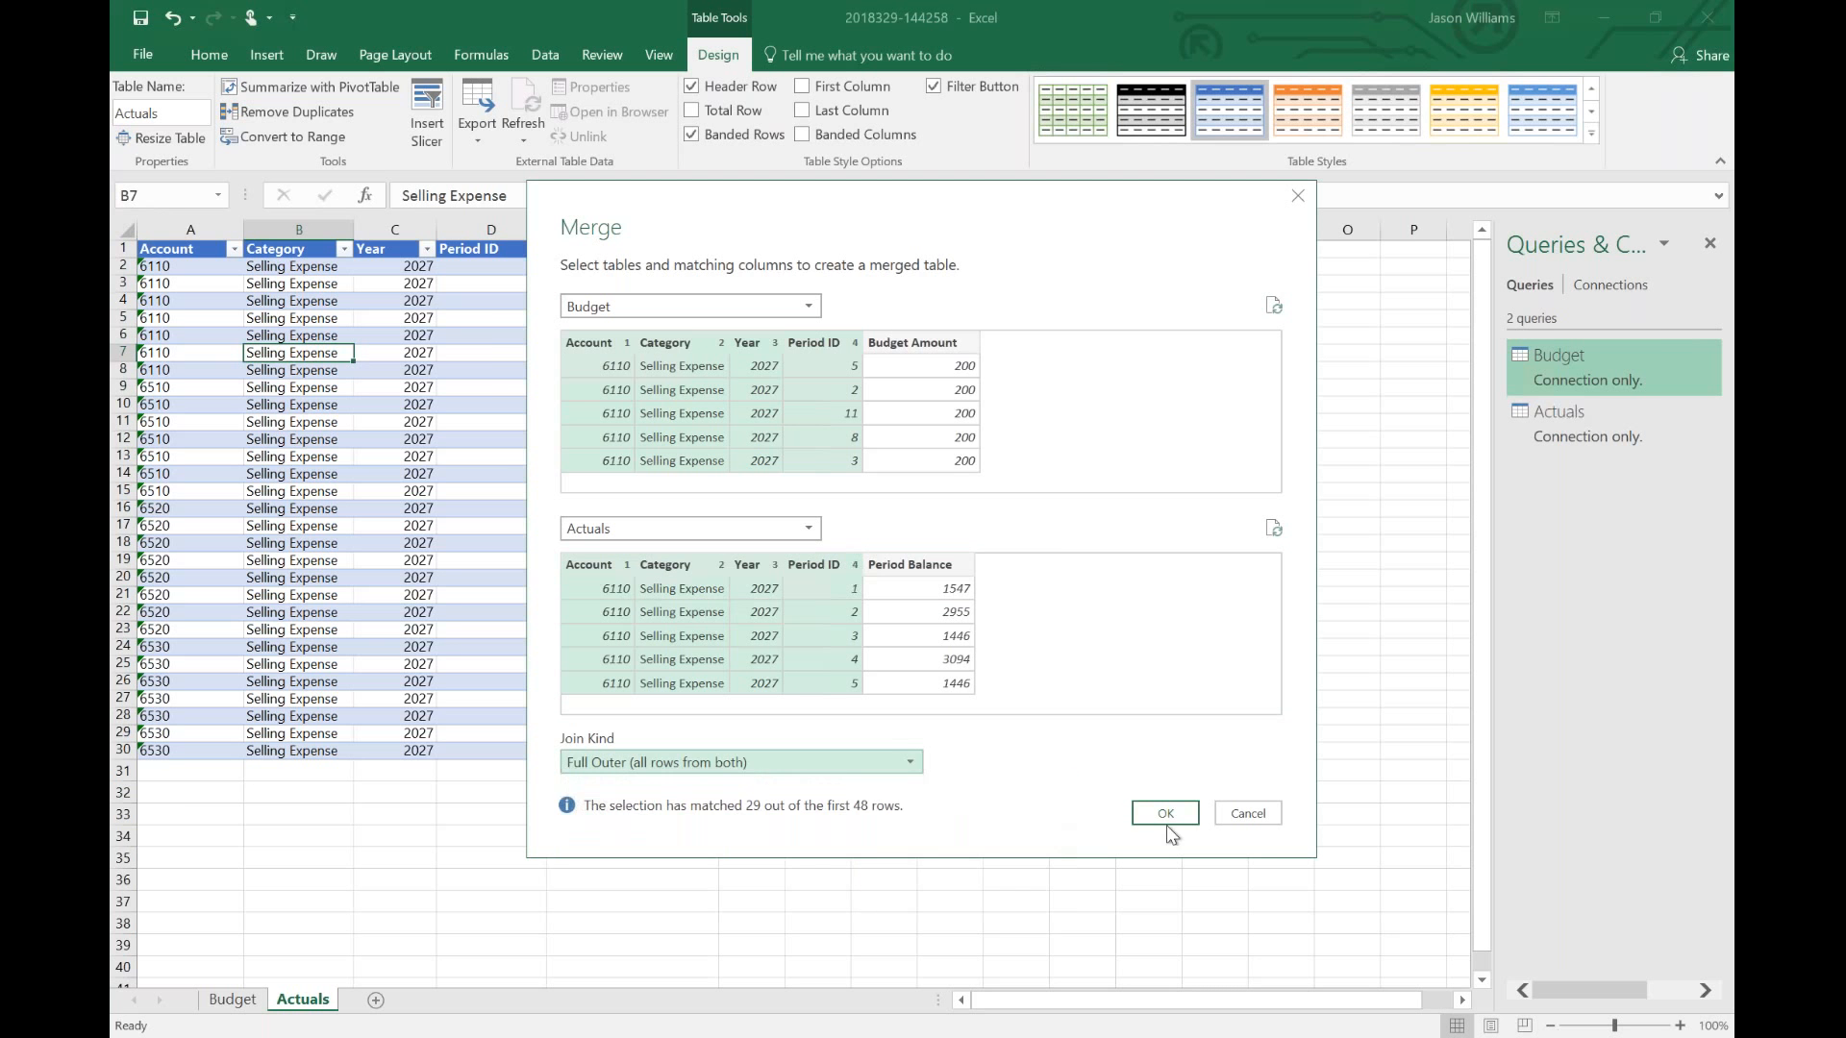
pyautogui.click(1165, 814)
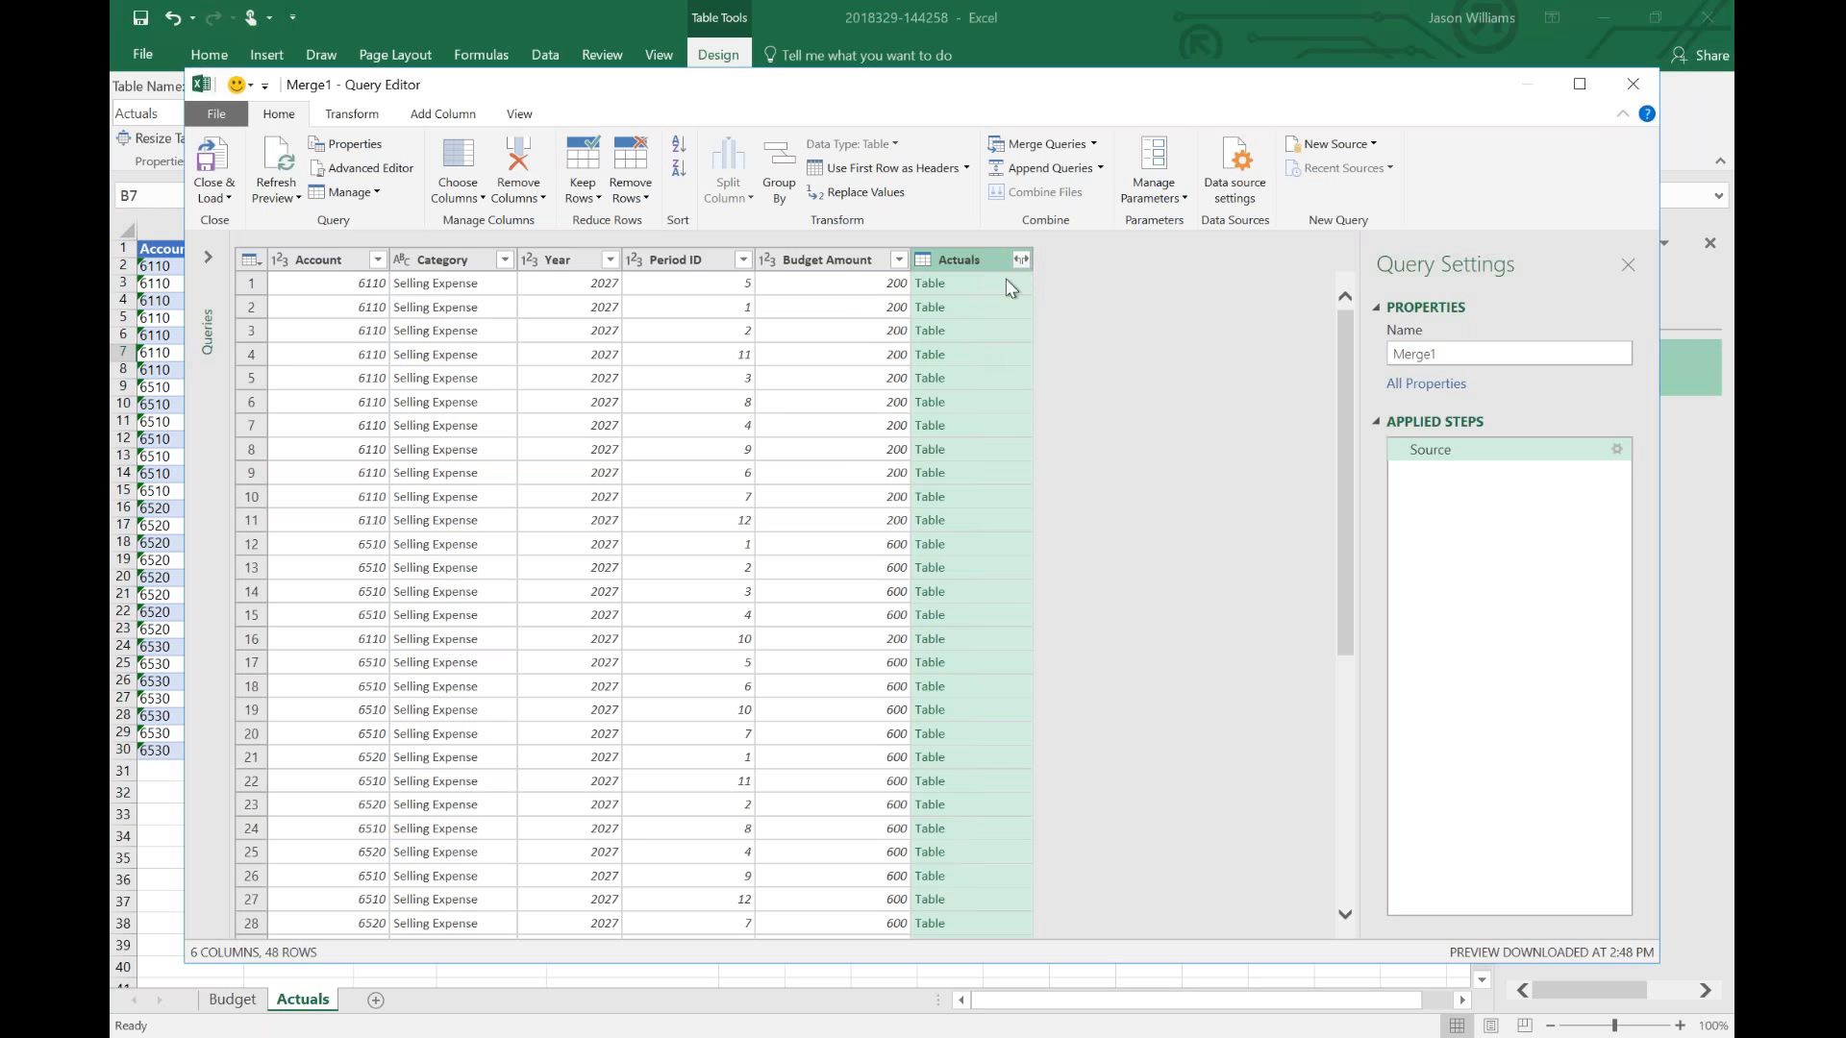
# - Expand the Actuals column of the merged query, including only the Period Balance field
pyautogui.click(1021, 258)
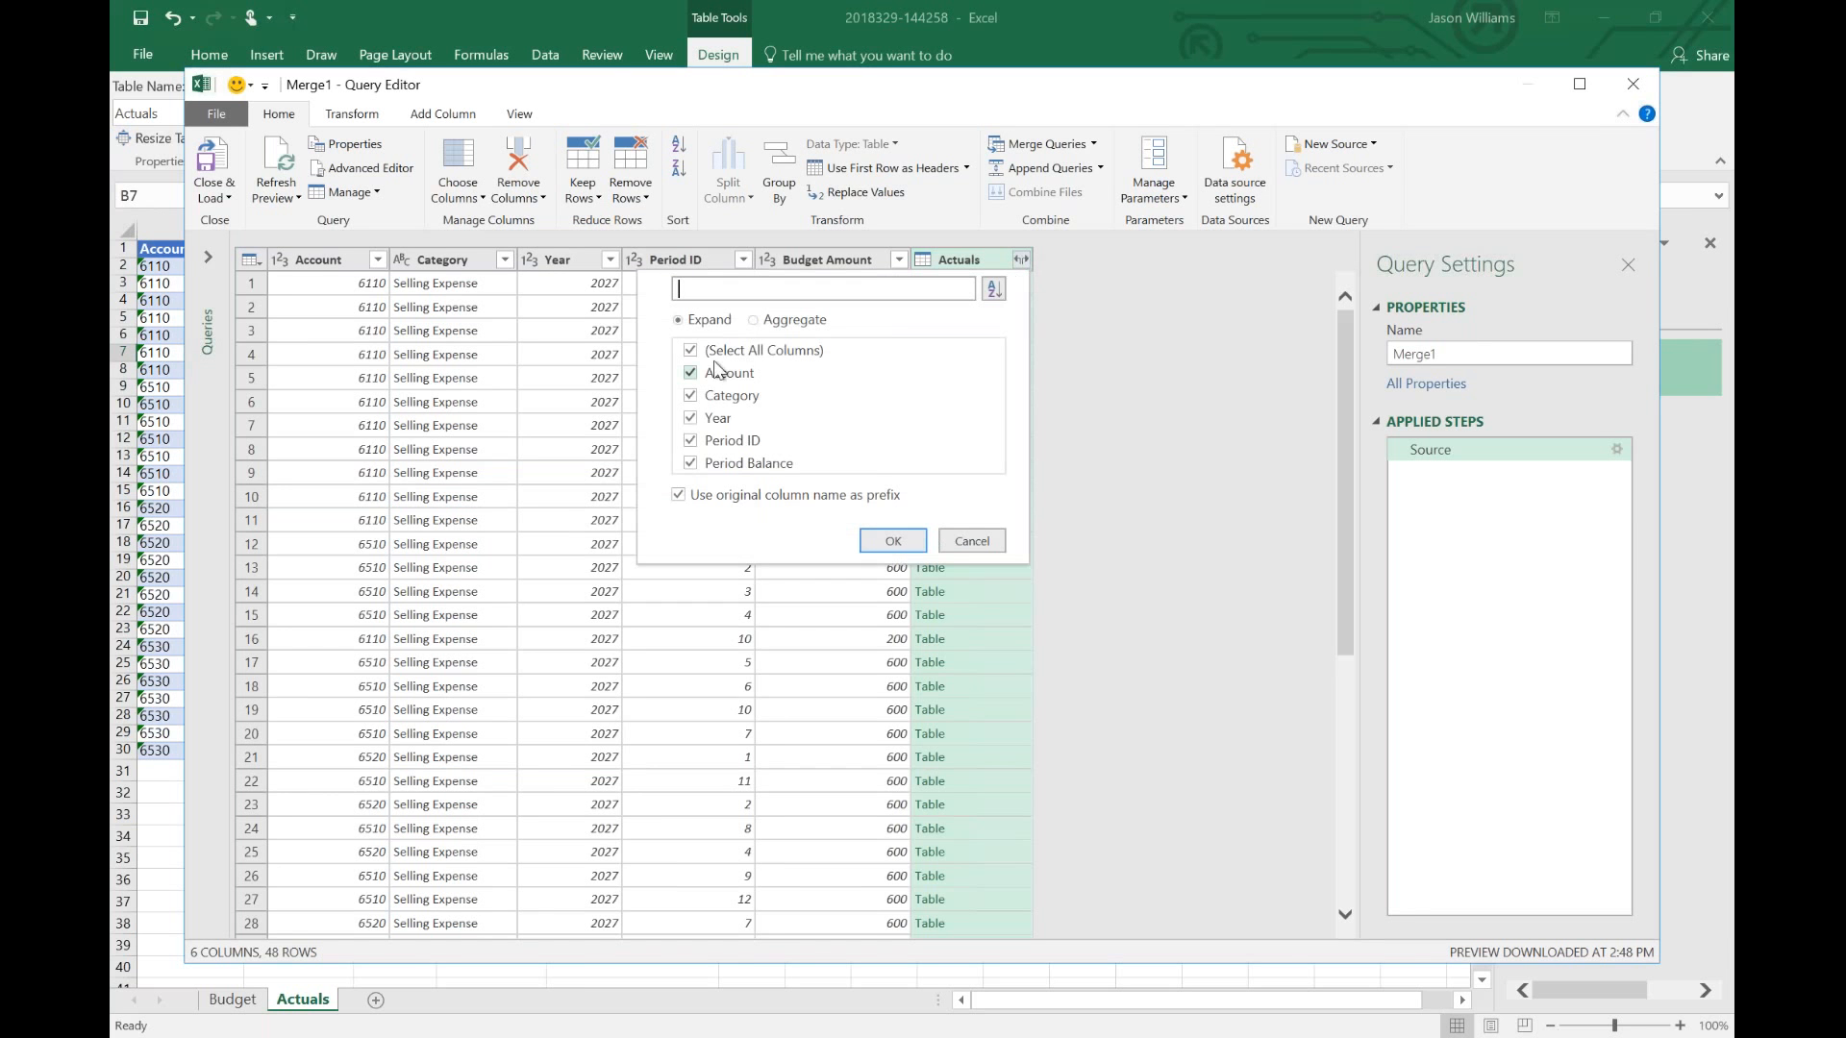
pyautogui.click(689, 350)
pyautogui.click(691, 463)
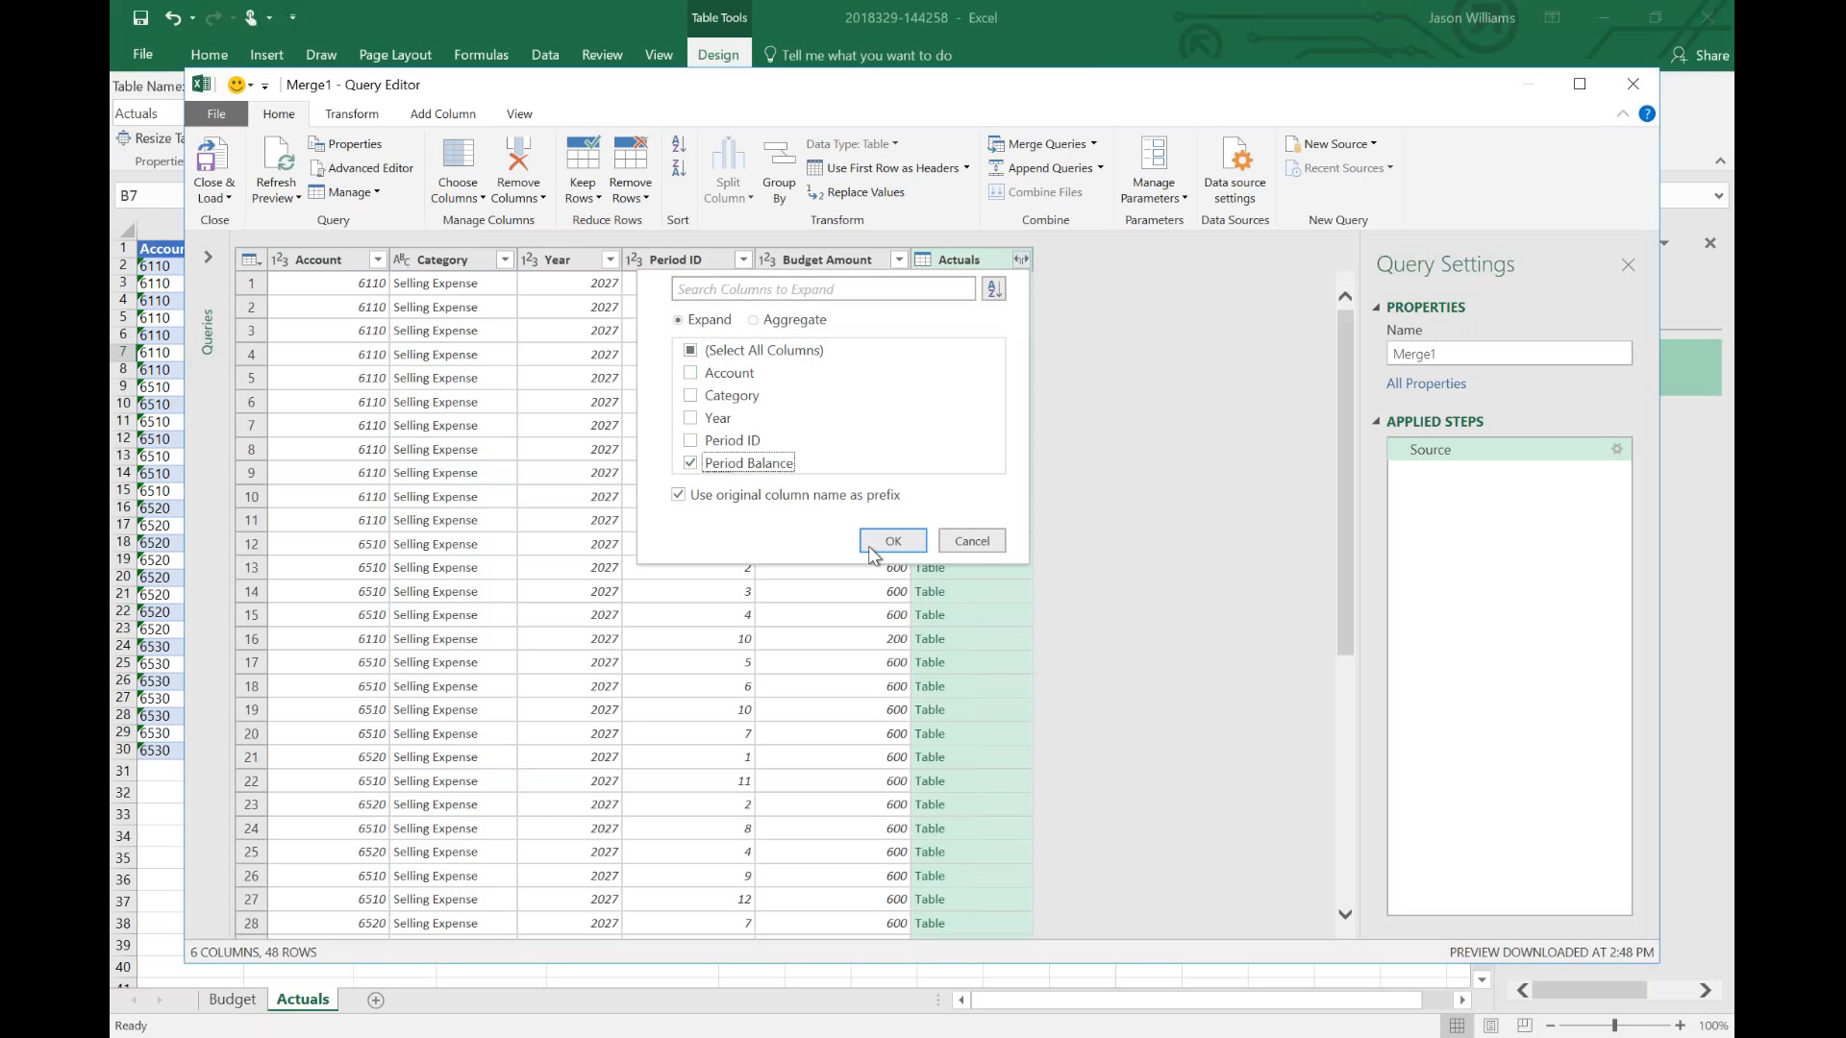
pyautogui.click(890, 541)
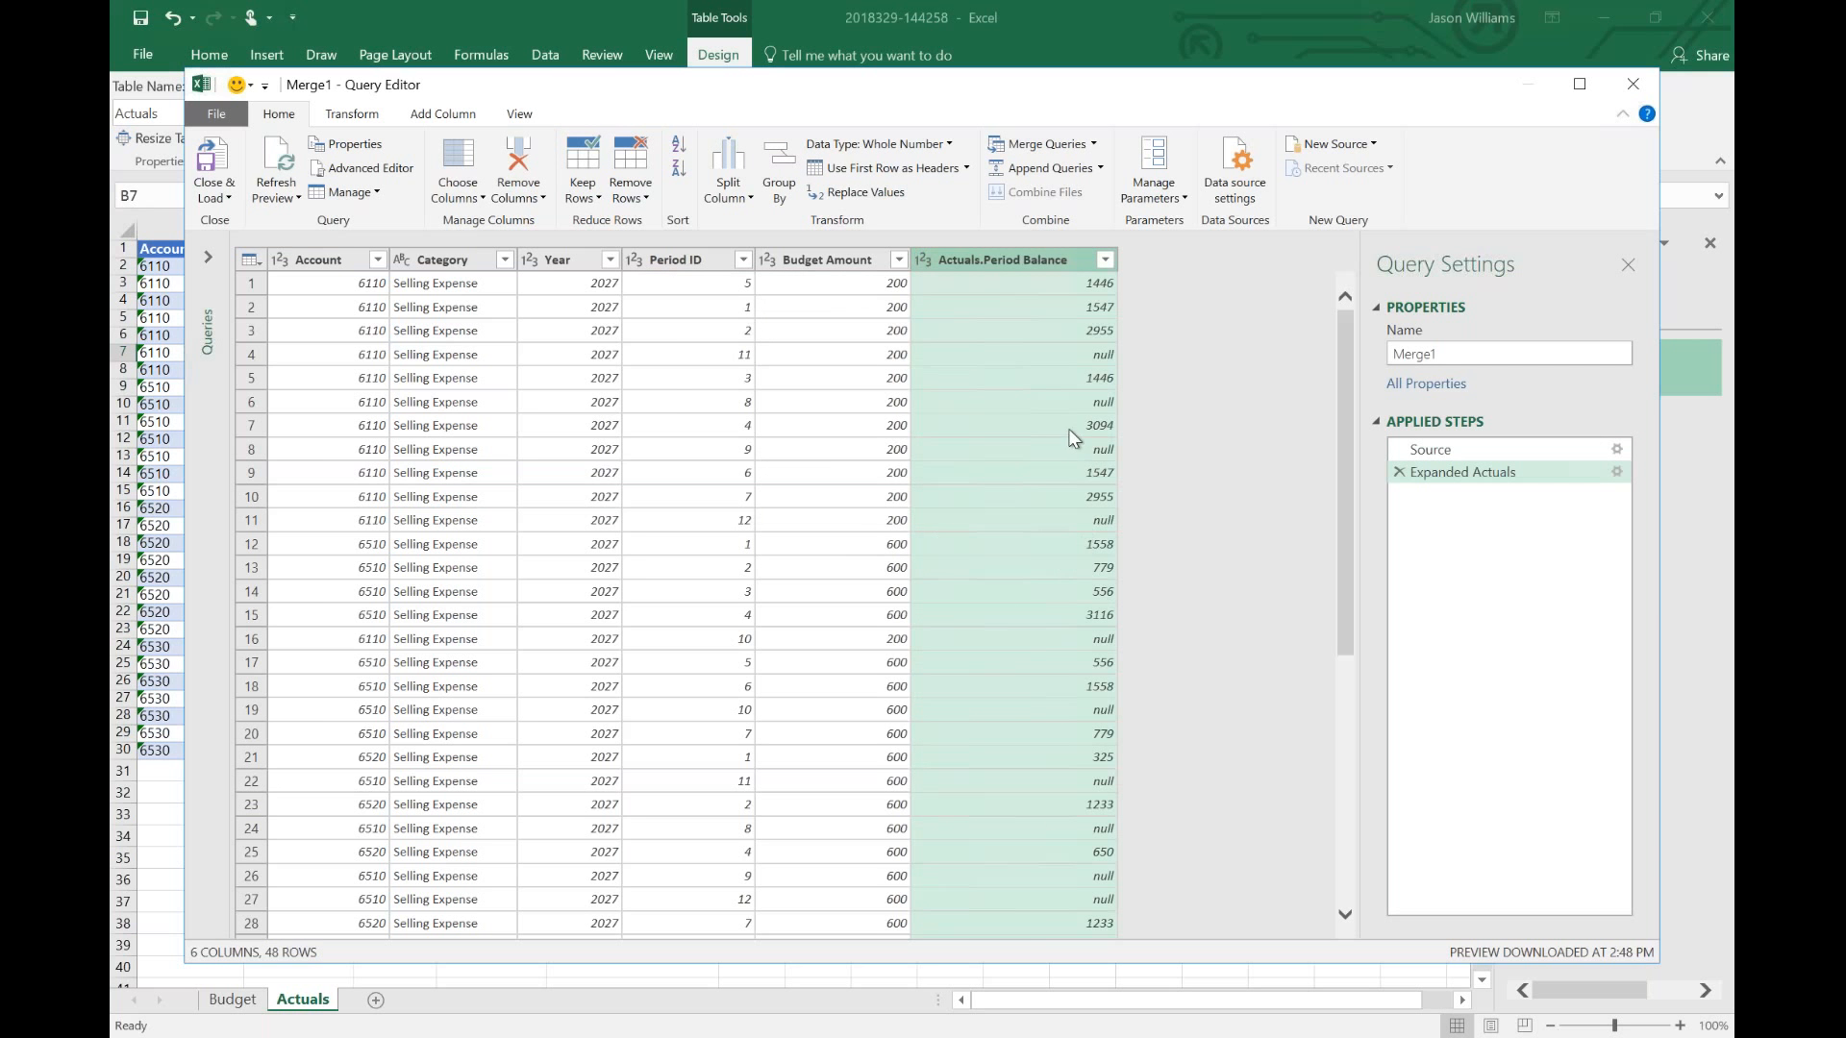
# - Rename the merged query Combined and load it into the workbook
pyautogui.click(1435, 353)
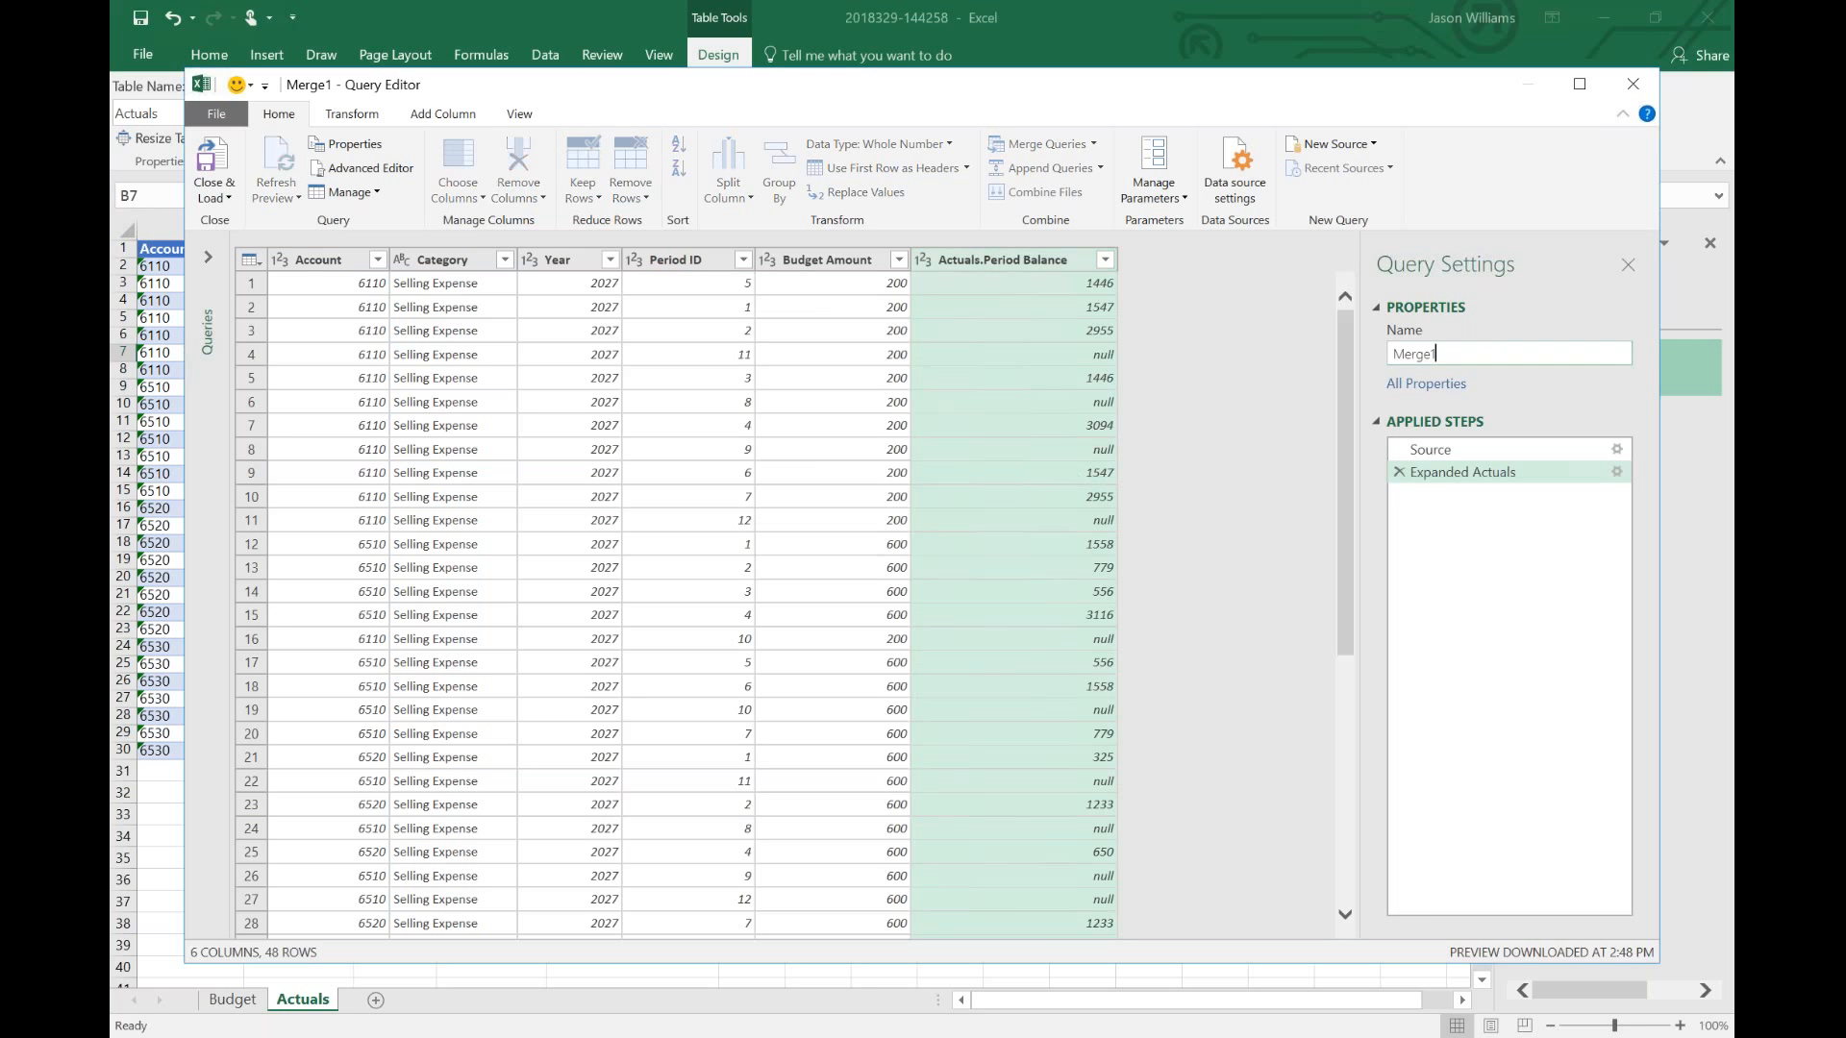
pyautogui.press('BackSpace')
pyautogui.press('BackSpace')
pyautogui.press('BackSpace')
pyautogui.press('BackSpace')
pyautogui.press('BackSpace')
pyautogui.press('BackSpace')
pyautogui.write('Combined')
pyautogui.click(208, 168)
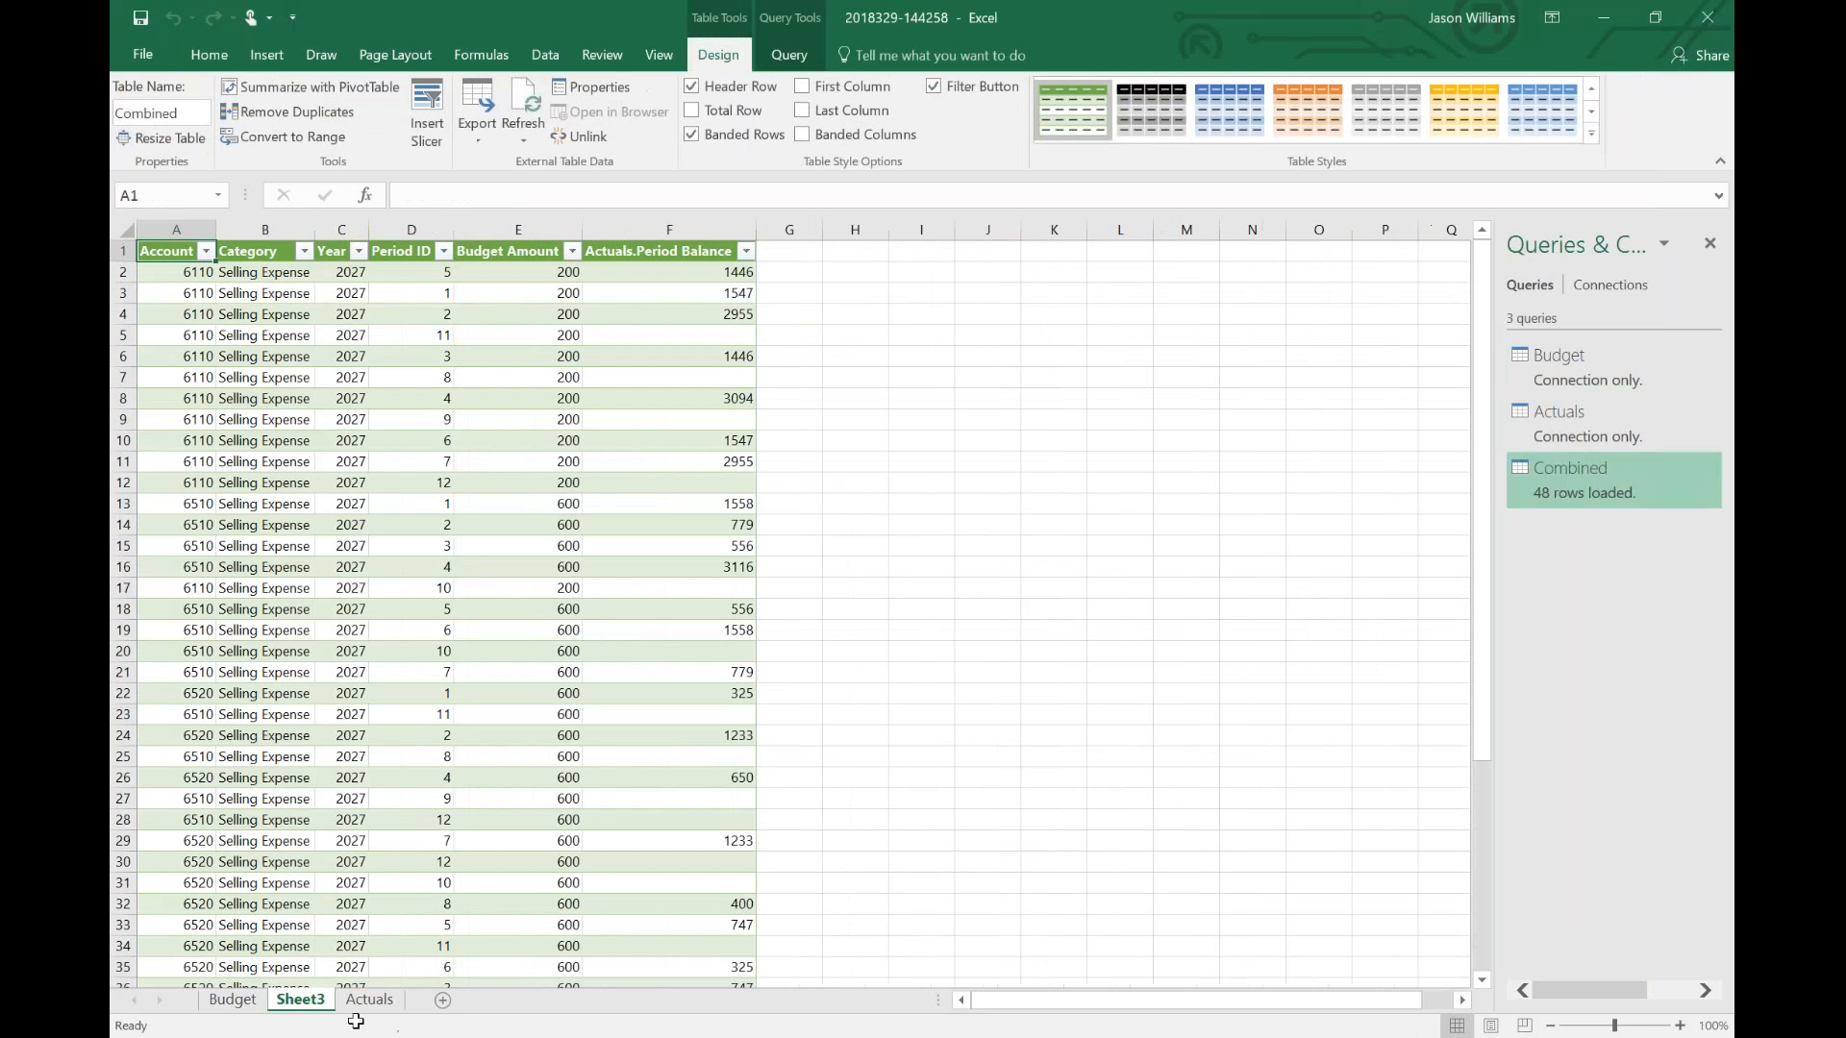
# - Place the sheet with the loaded Combined query after Actuals and rename it Combined
pyautogui.moveTo(356, 1009); pyautogui.dragTo(414, 1011)
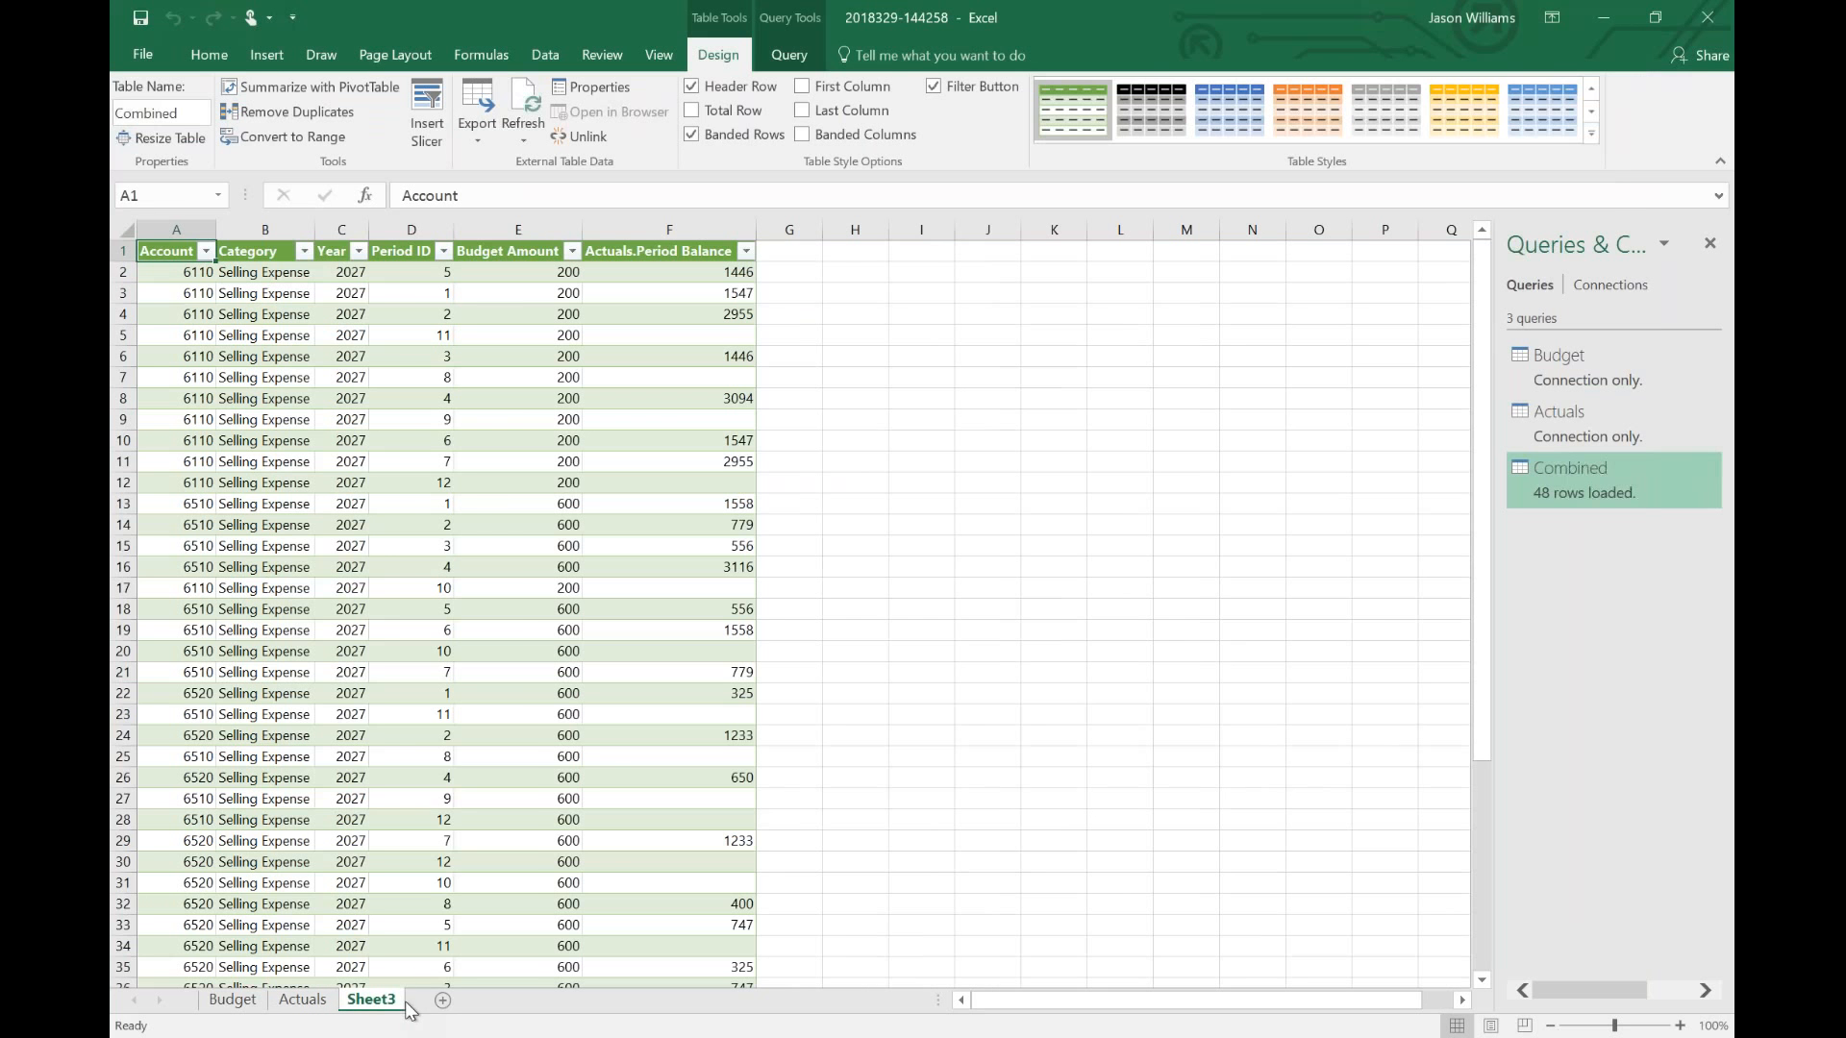
pyautogui.rightClick(389, 1011)
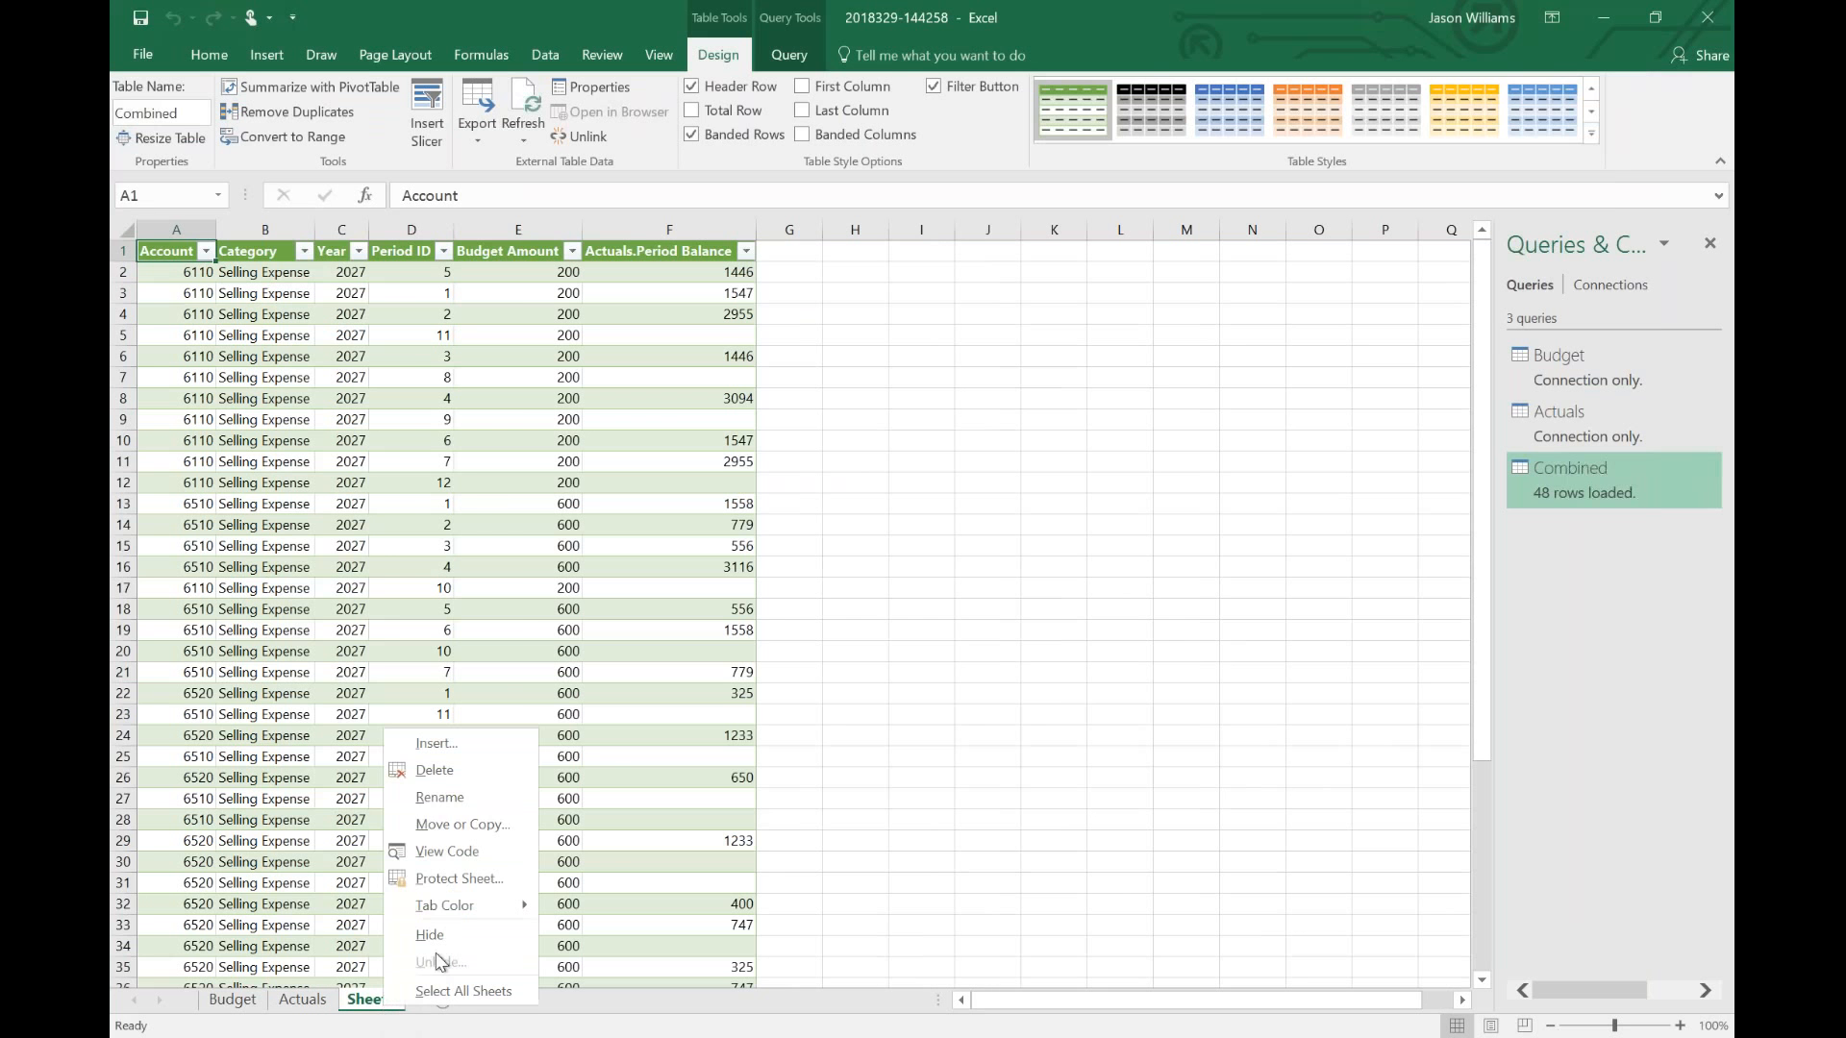
pyautogui.click(444, 798)
pyautogui.write('Combined')
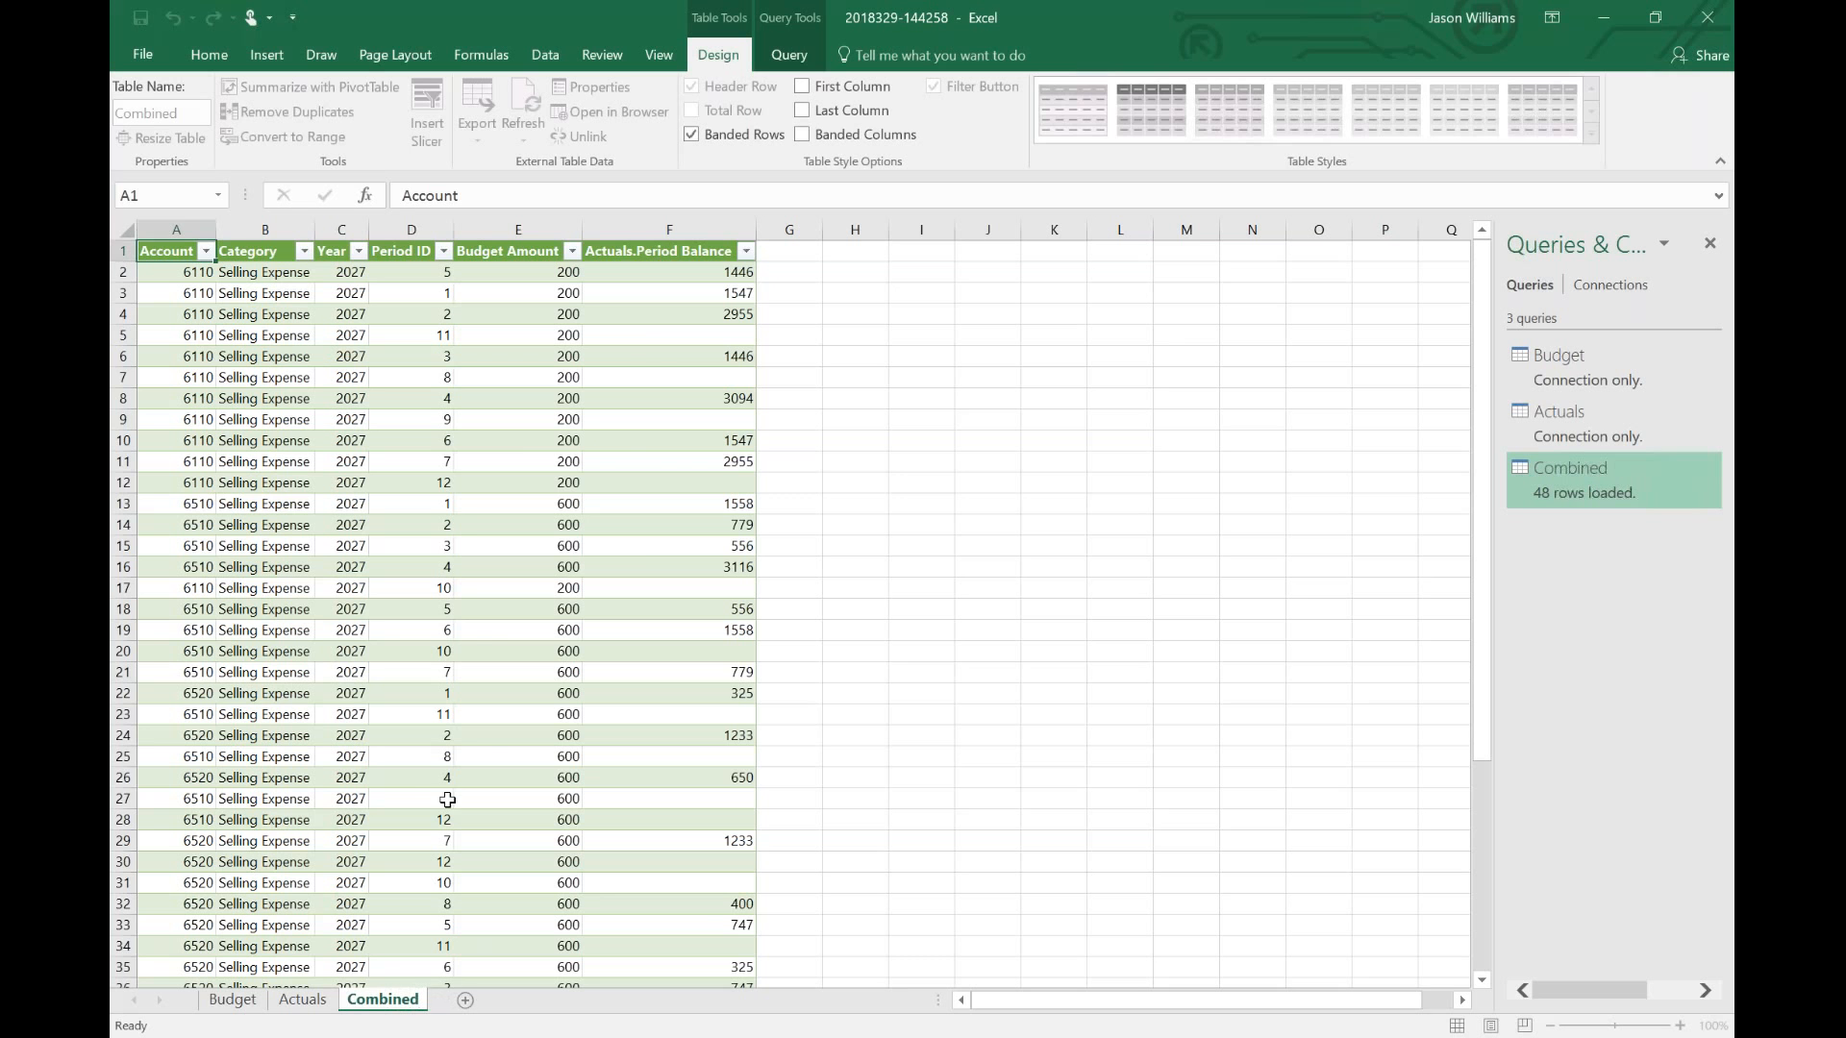
pyautogui.press('Return')
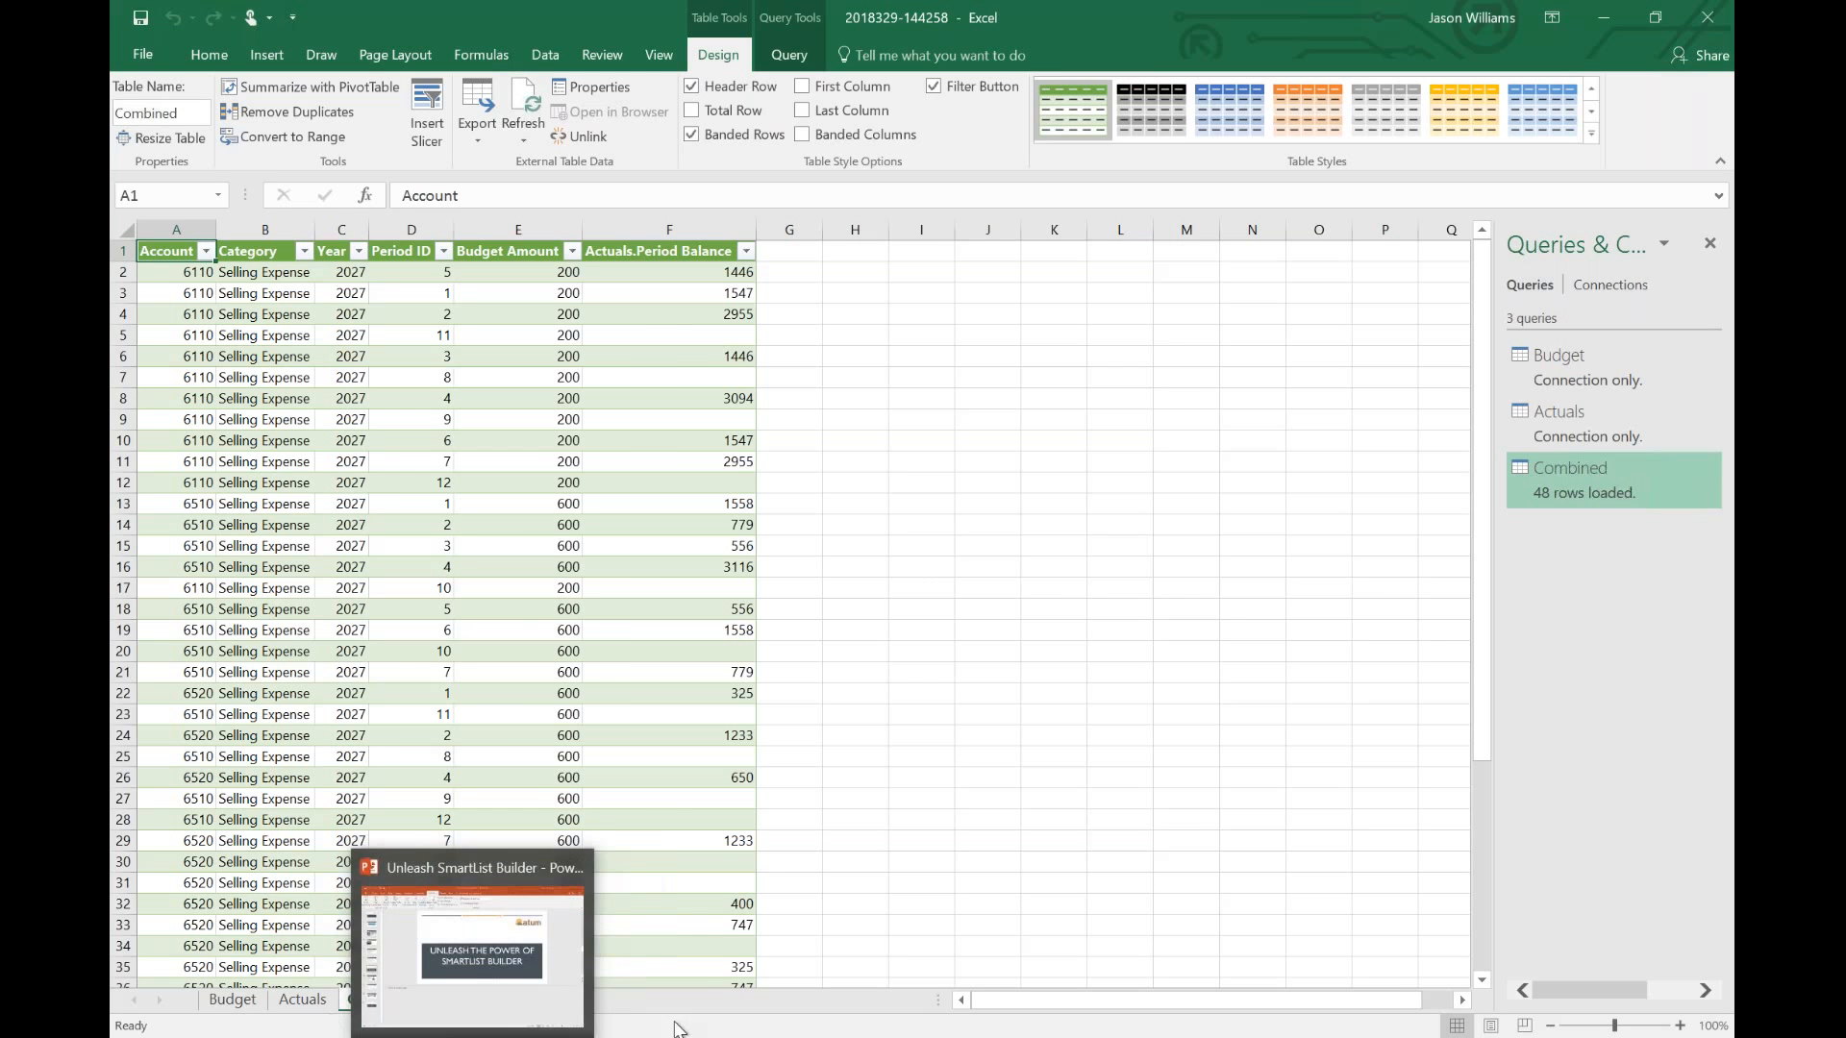
# - Add a new worksheet after Combined and name it Chart
pyautogui.click(465, 1000)
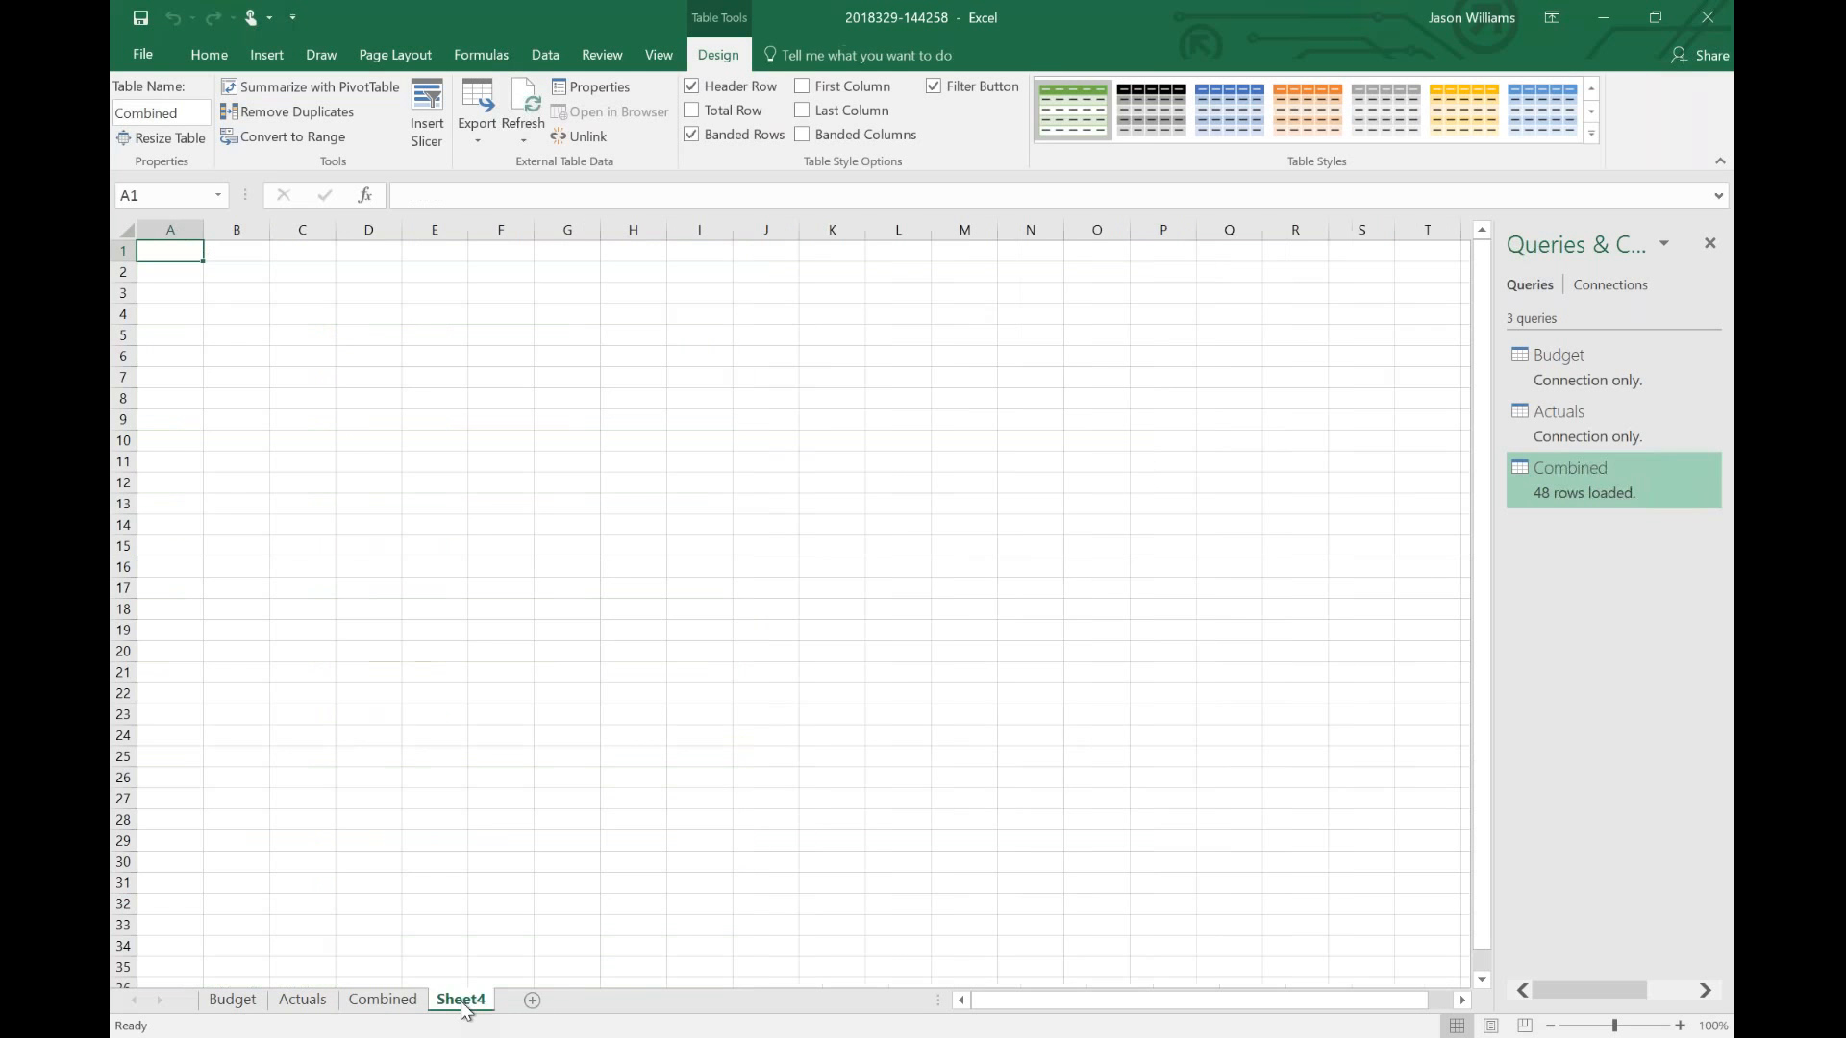
pyautogui.rightClick(453, 1010)
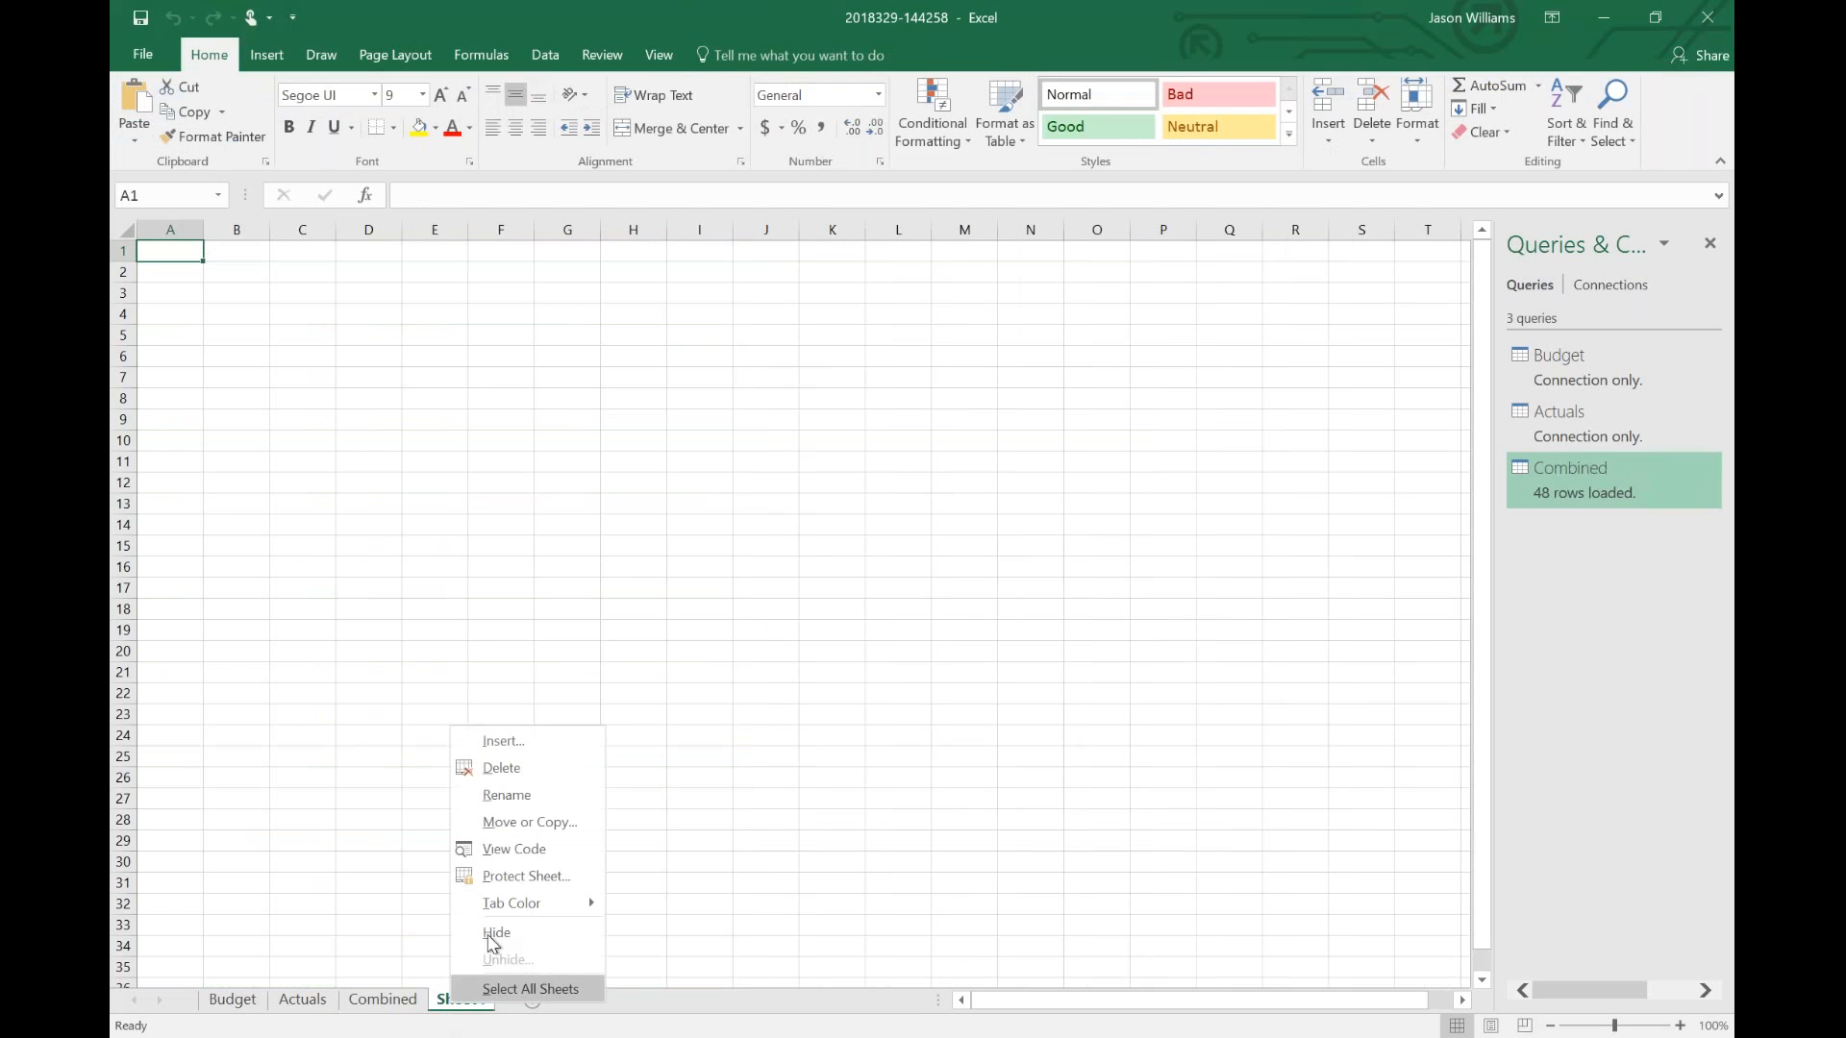
pyautogui.click(495, 794)
pyautogui.write('Chart')
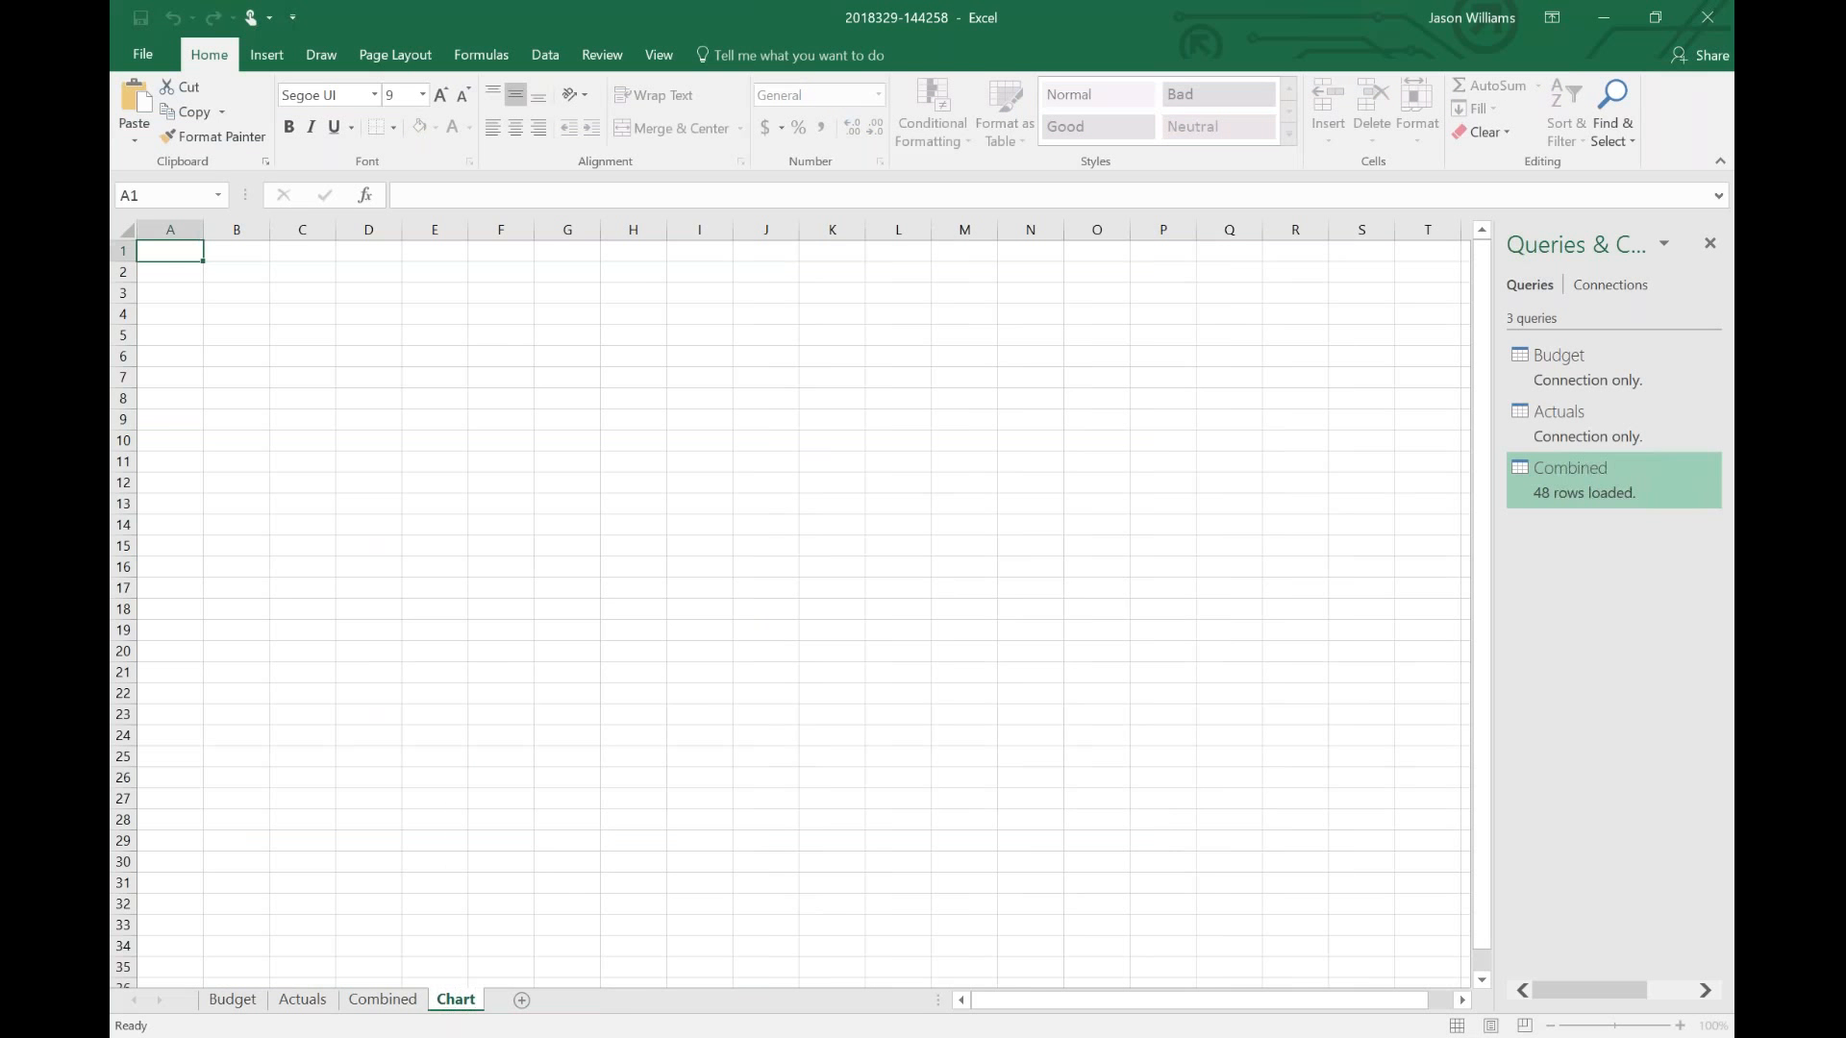
pyautogui.press('Return')
# - Insert a PivotChart at cell A3 of the Chart sheet, using the Combined table as its source
pyautogui.click(154, 294)
pyautogui.click(267, 55)
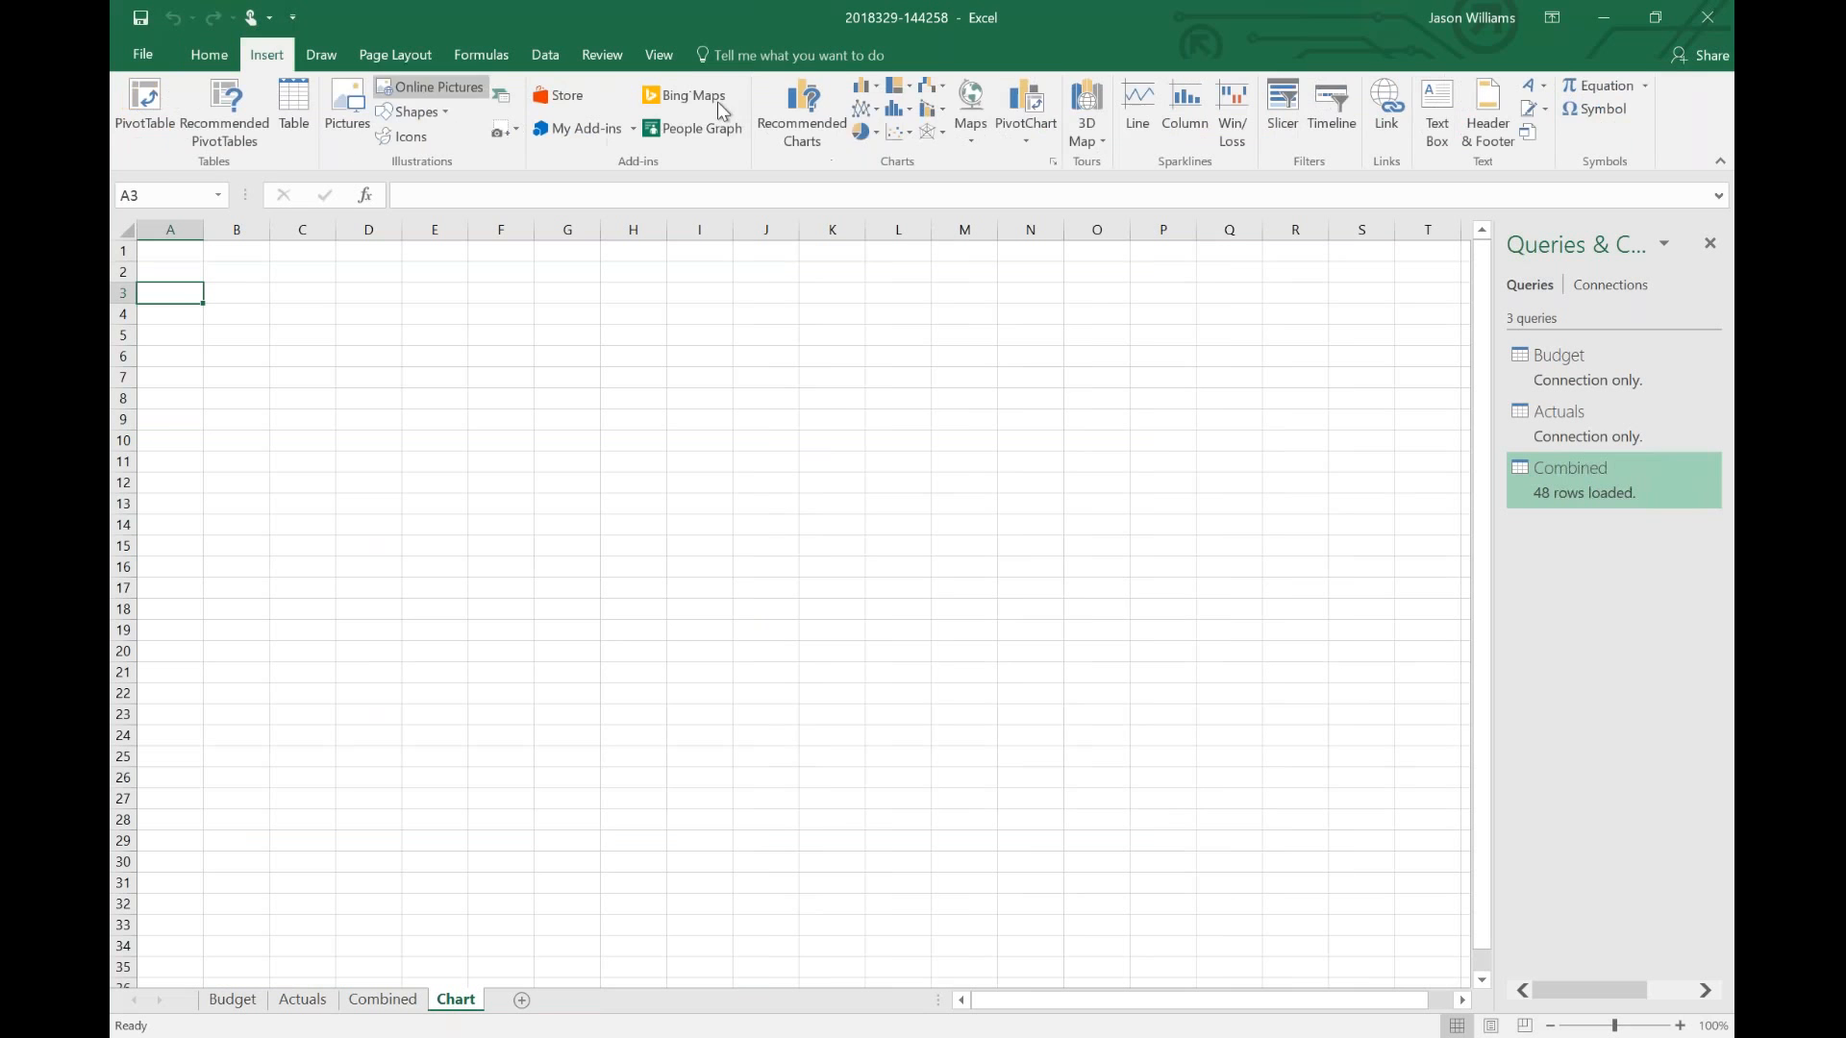
pyautogui.click(1036, 106)
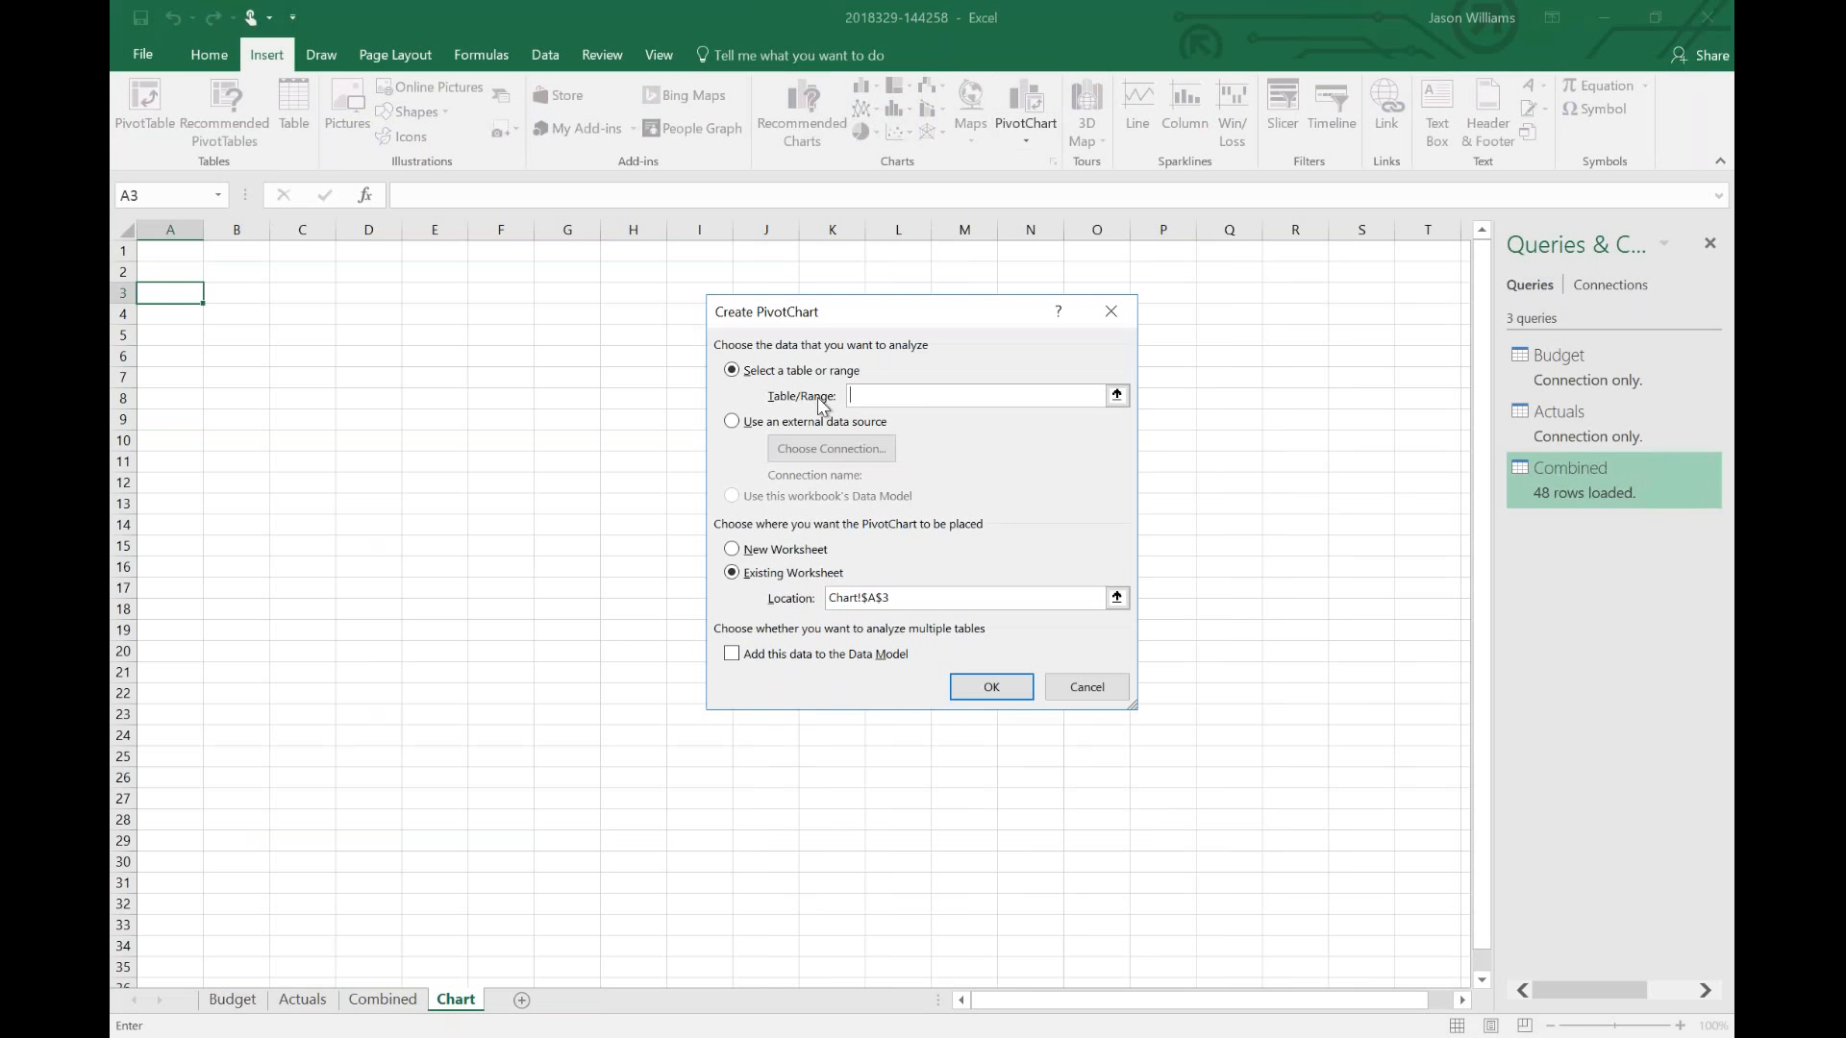
pyautogui.write('Combined')
pyautogui.click(989, 688)
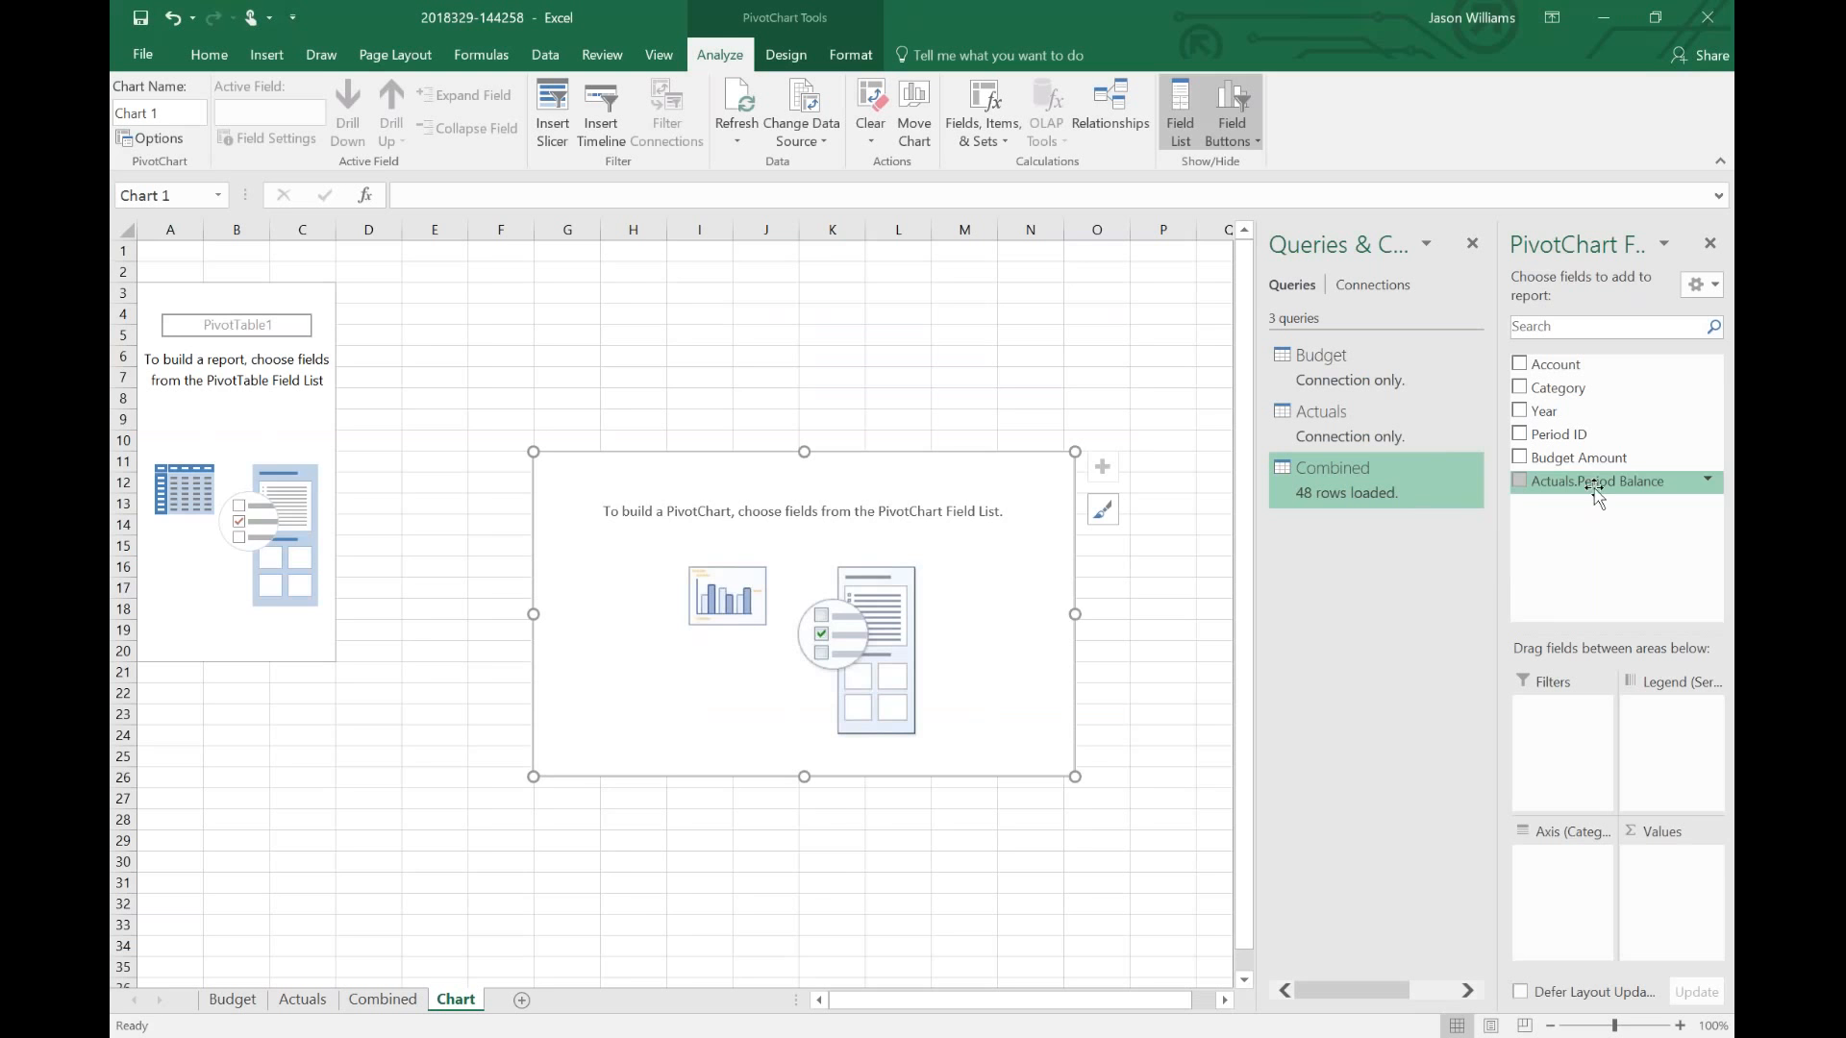
# - Add Actuals.Period Balance and Budget Amount as the PivotChart's values, and summarize Actuals.Period Balance by Sum
pyautogui.moveTo(1707, 920); pyautogui.dragTo(1655, 907)
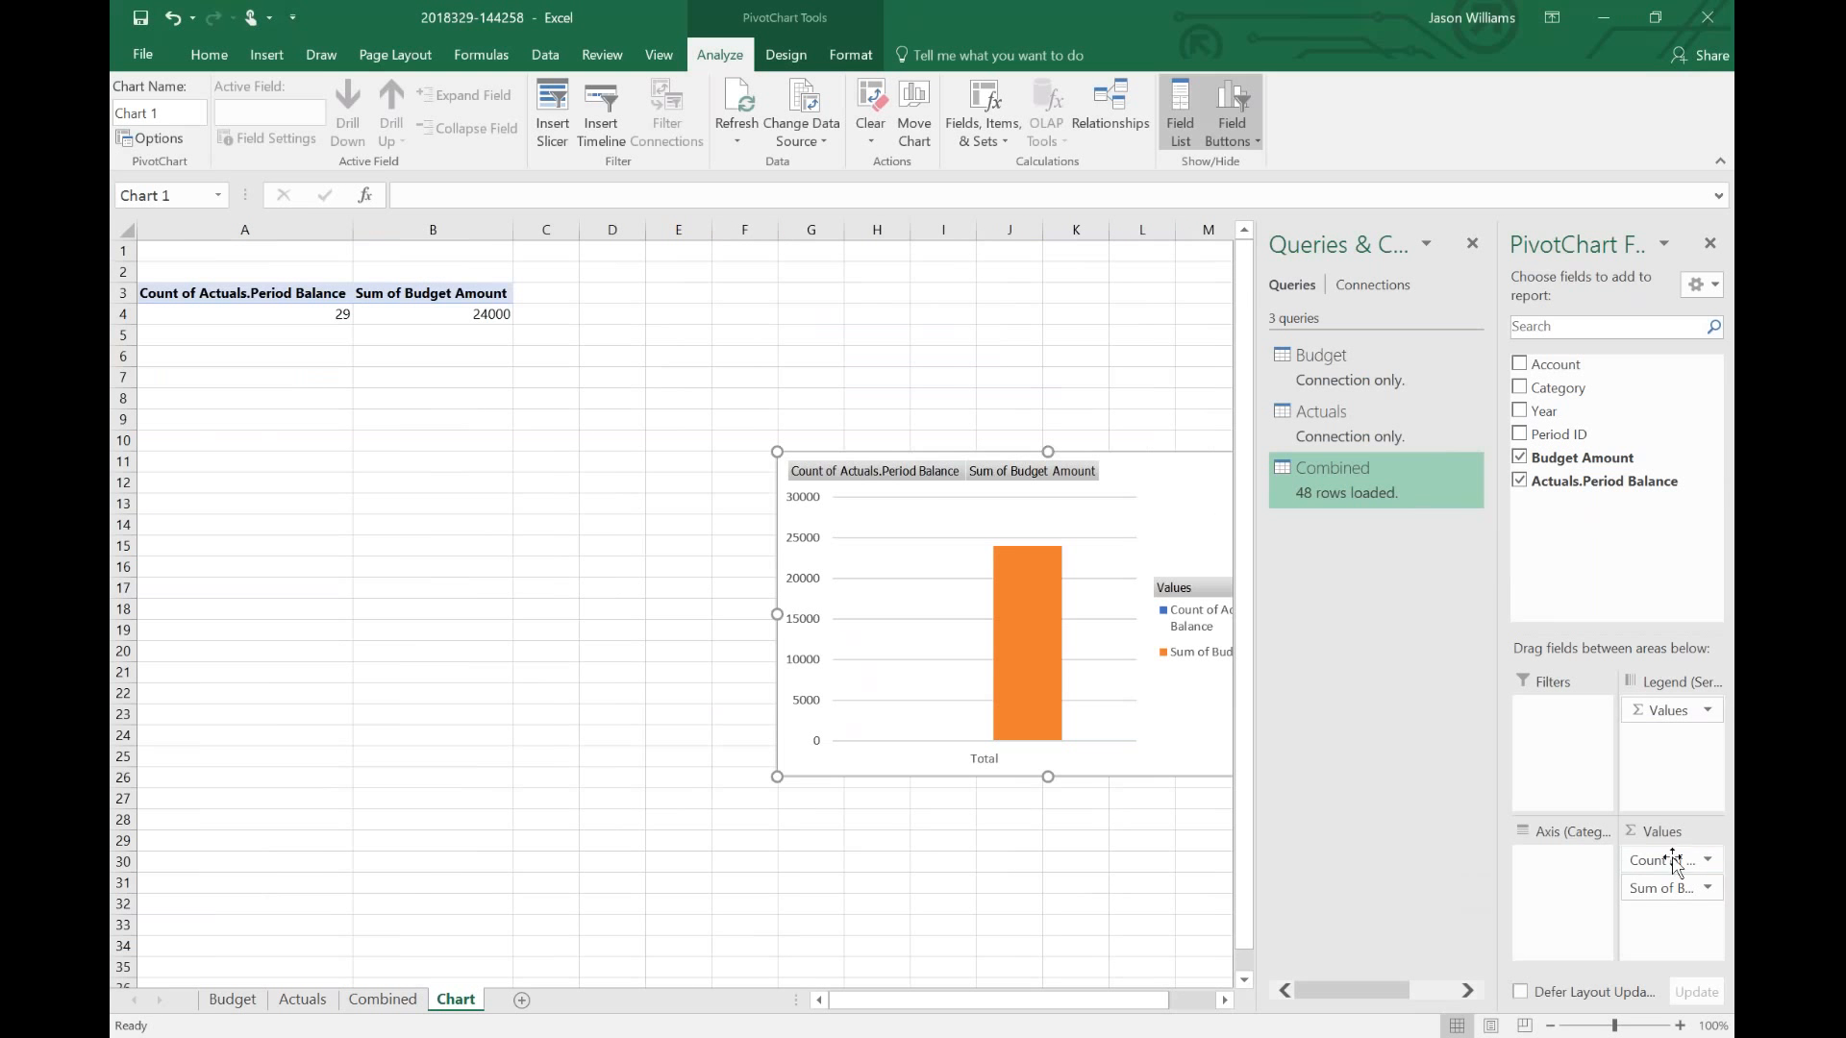
pyautogui.click(1709, 870)
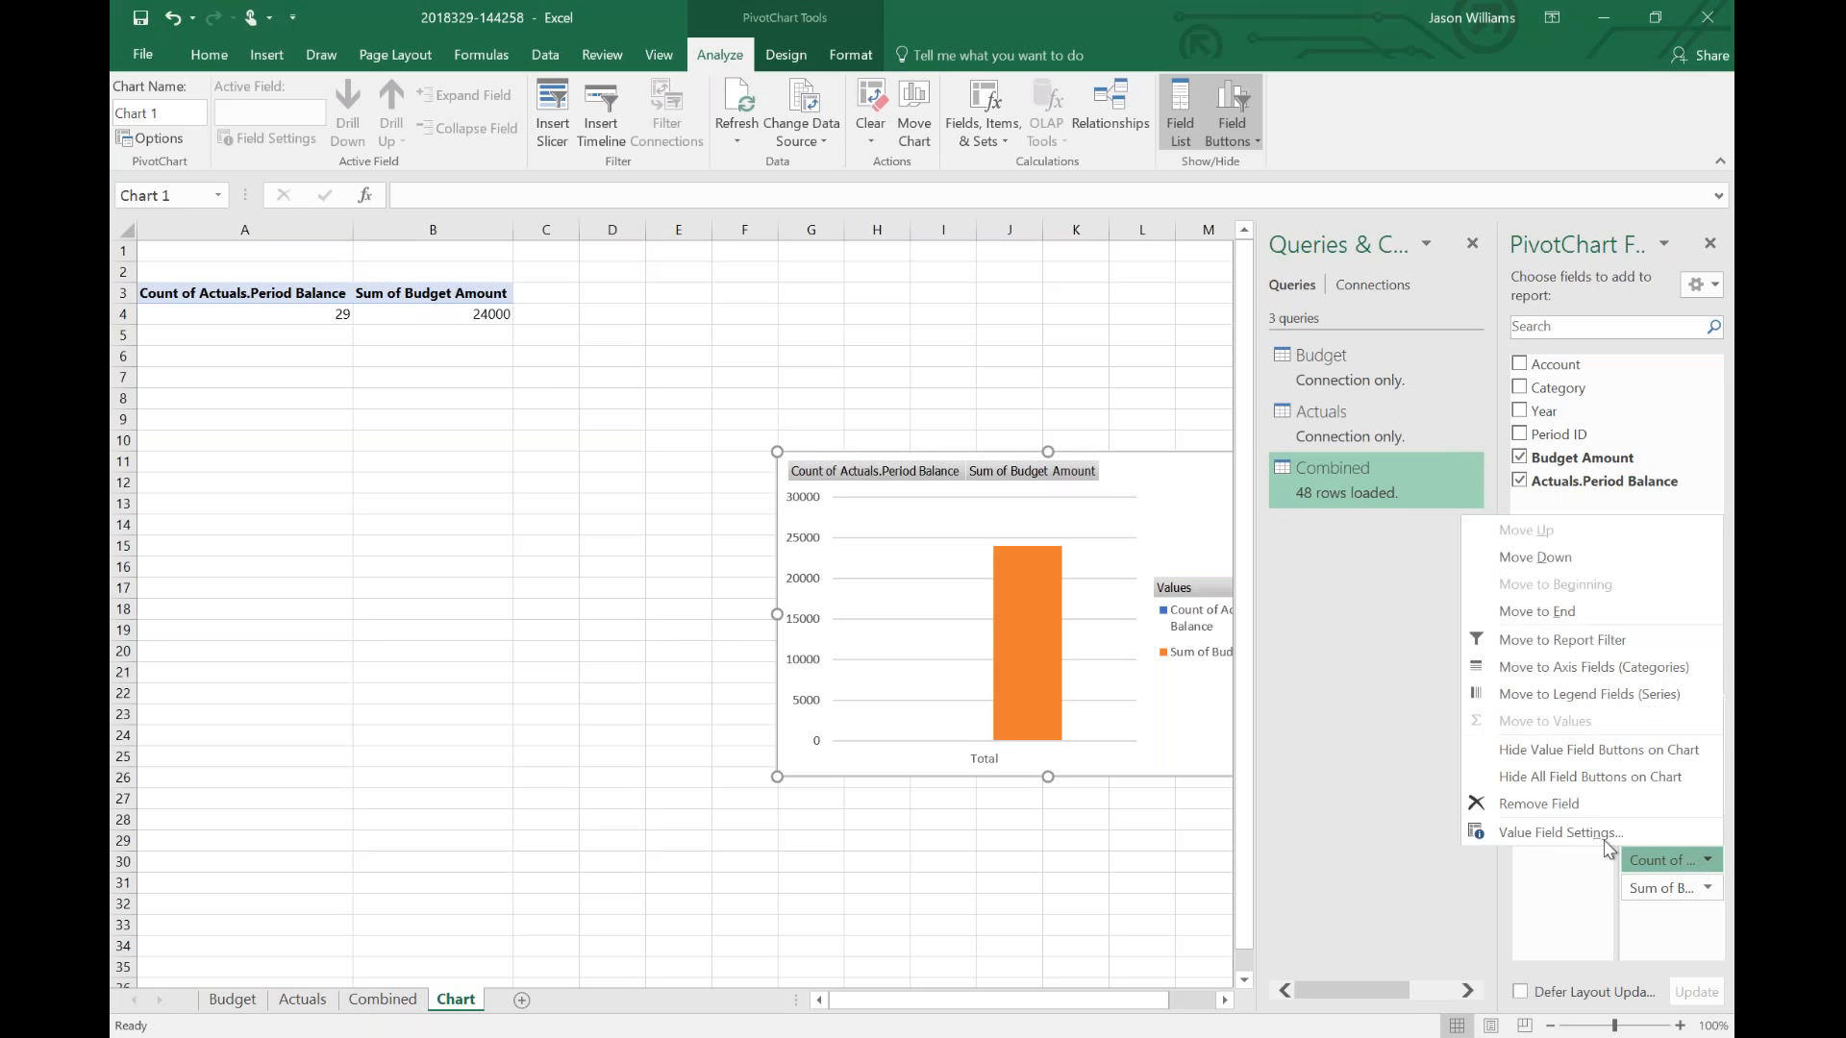
pyautogui.click(1607, 832)
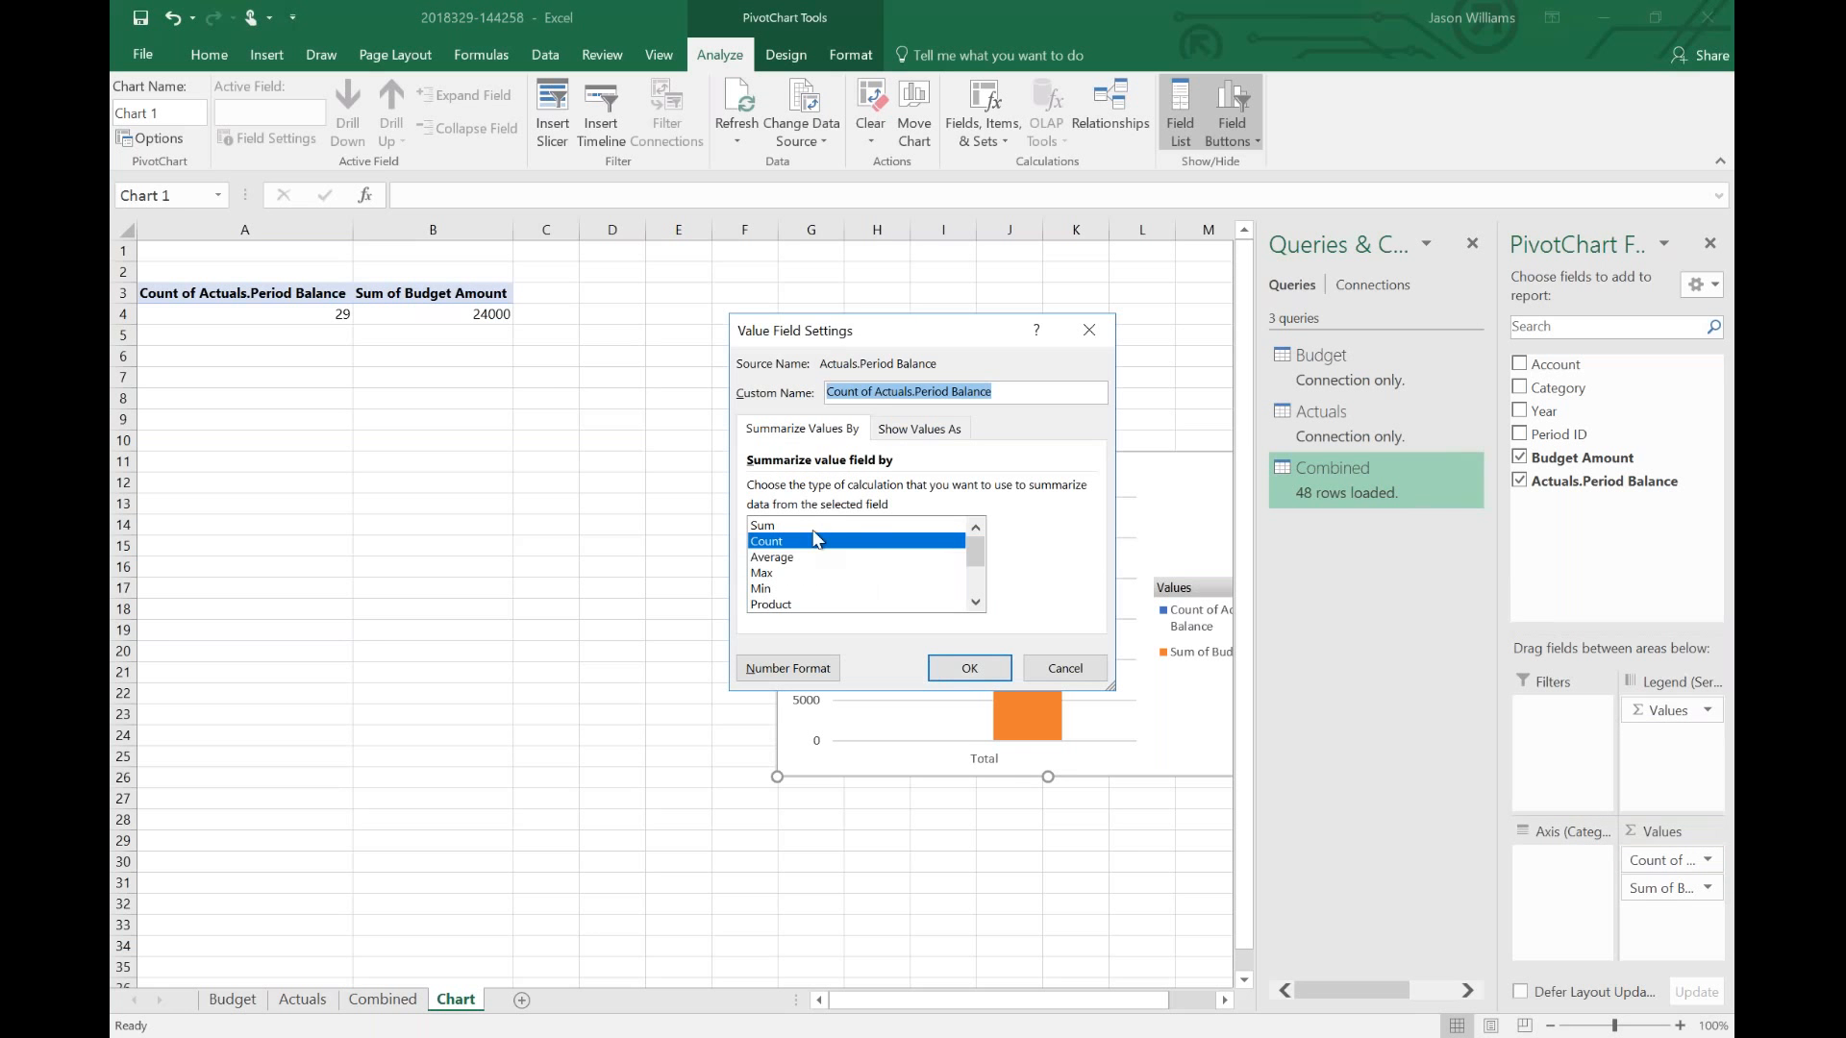
pyautogui.click(812, 525)
pyautogui.click(967, 668)
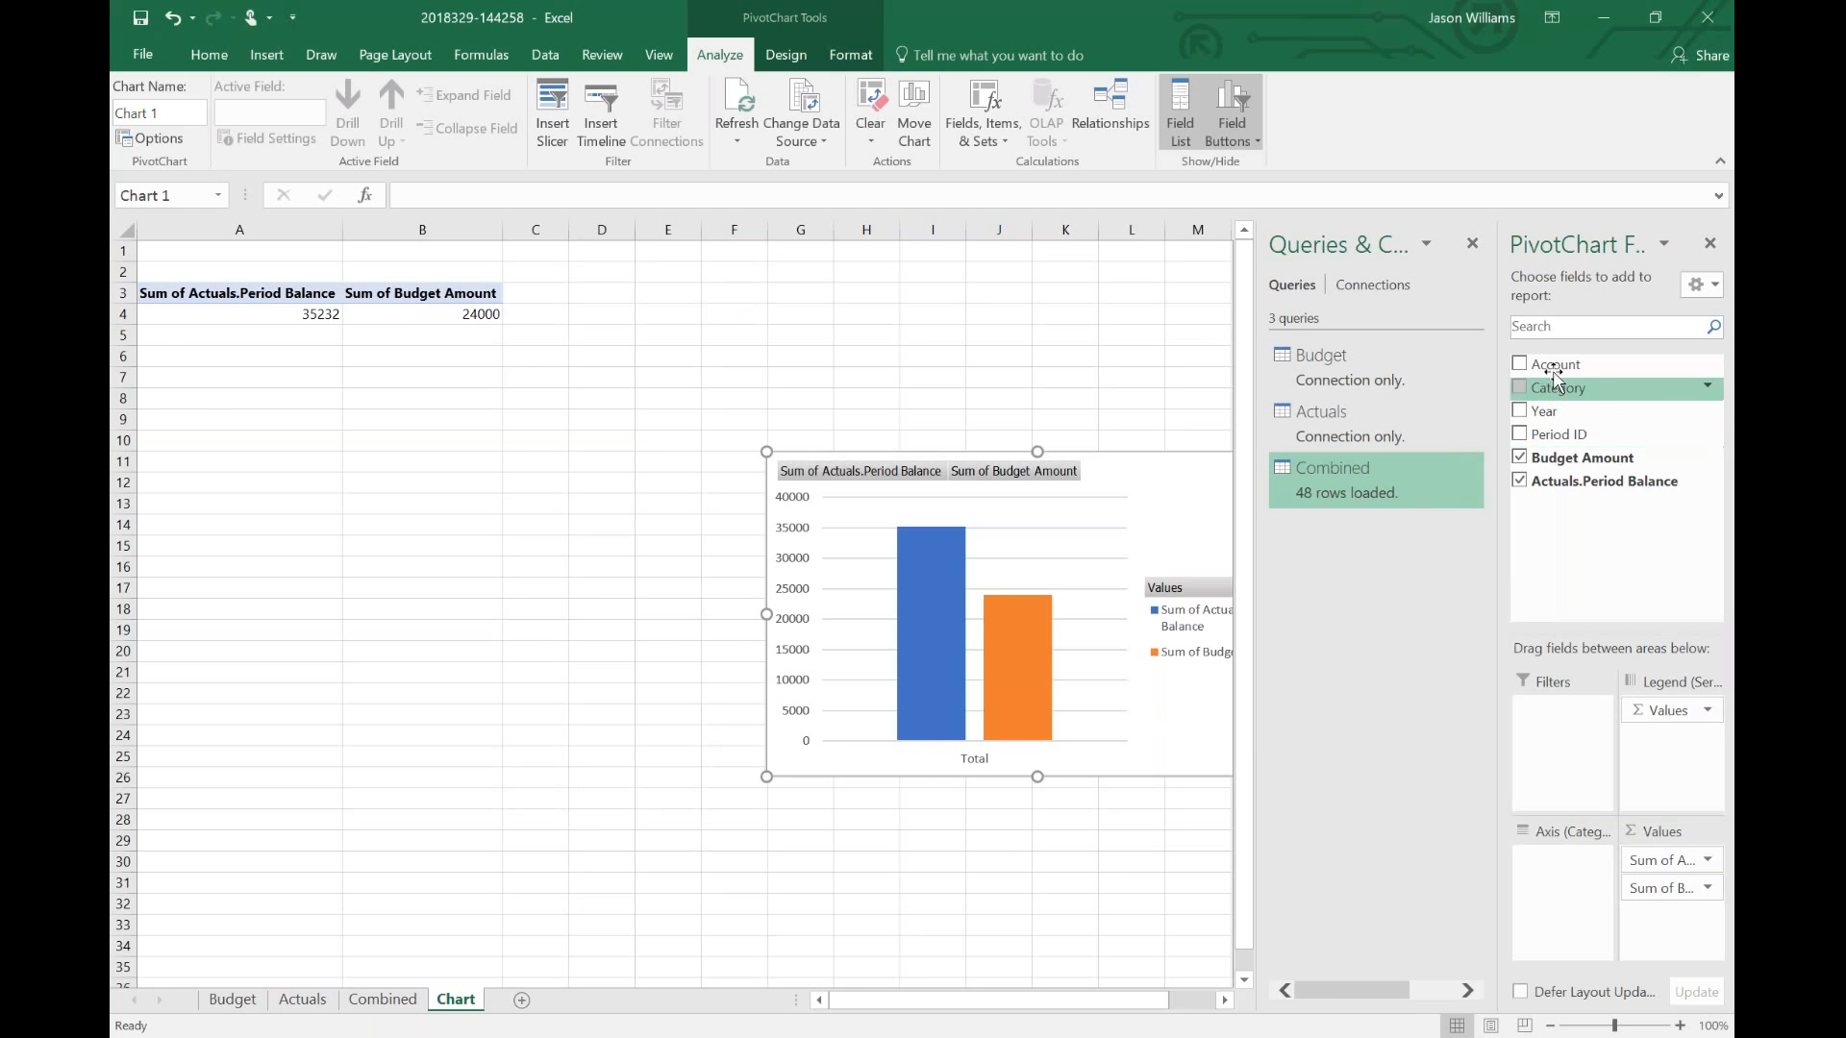
# - Use Account as the PivotChart's axis category and move the chart just below the pivot table
pyautogui.moveTo(1555, 364); pyautogui.dragTo(1562, 878)
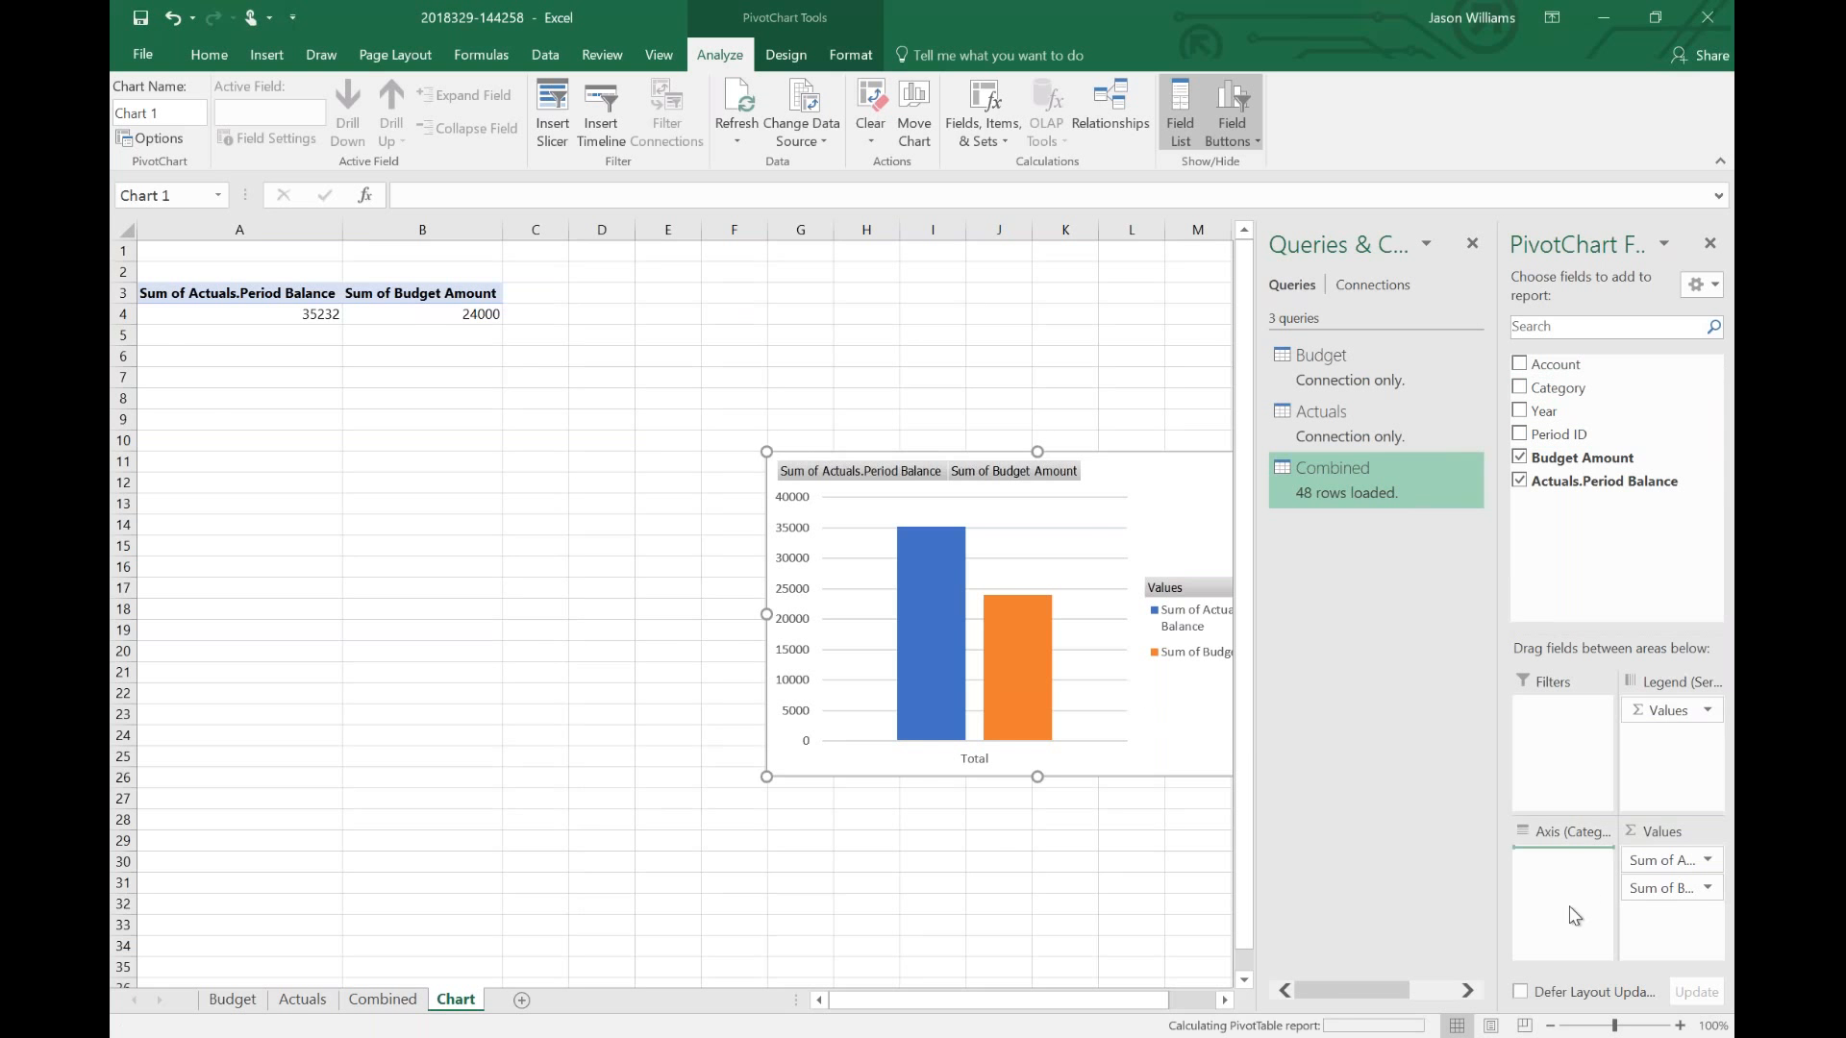
pyautogui.moveTo(1143, 474); pyautogui.dragTo(790, 511)
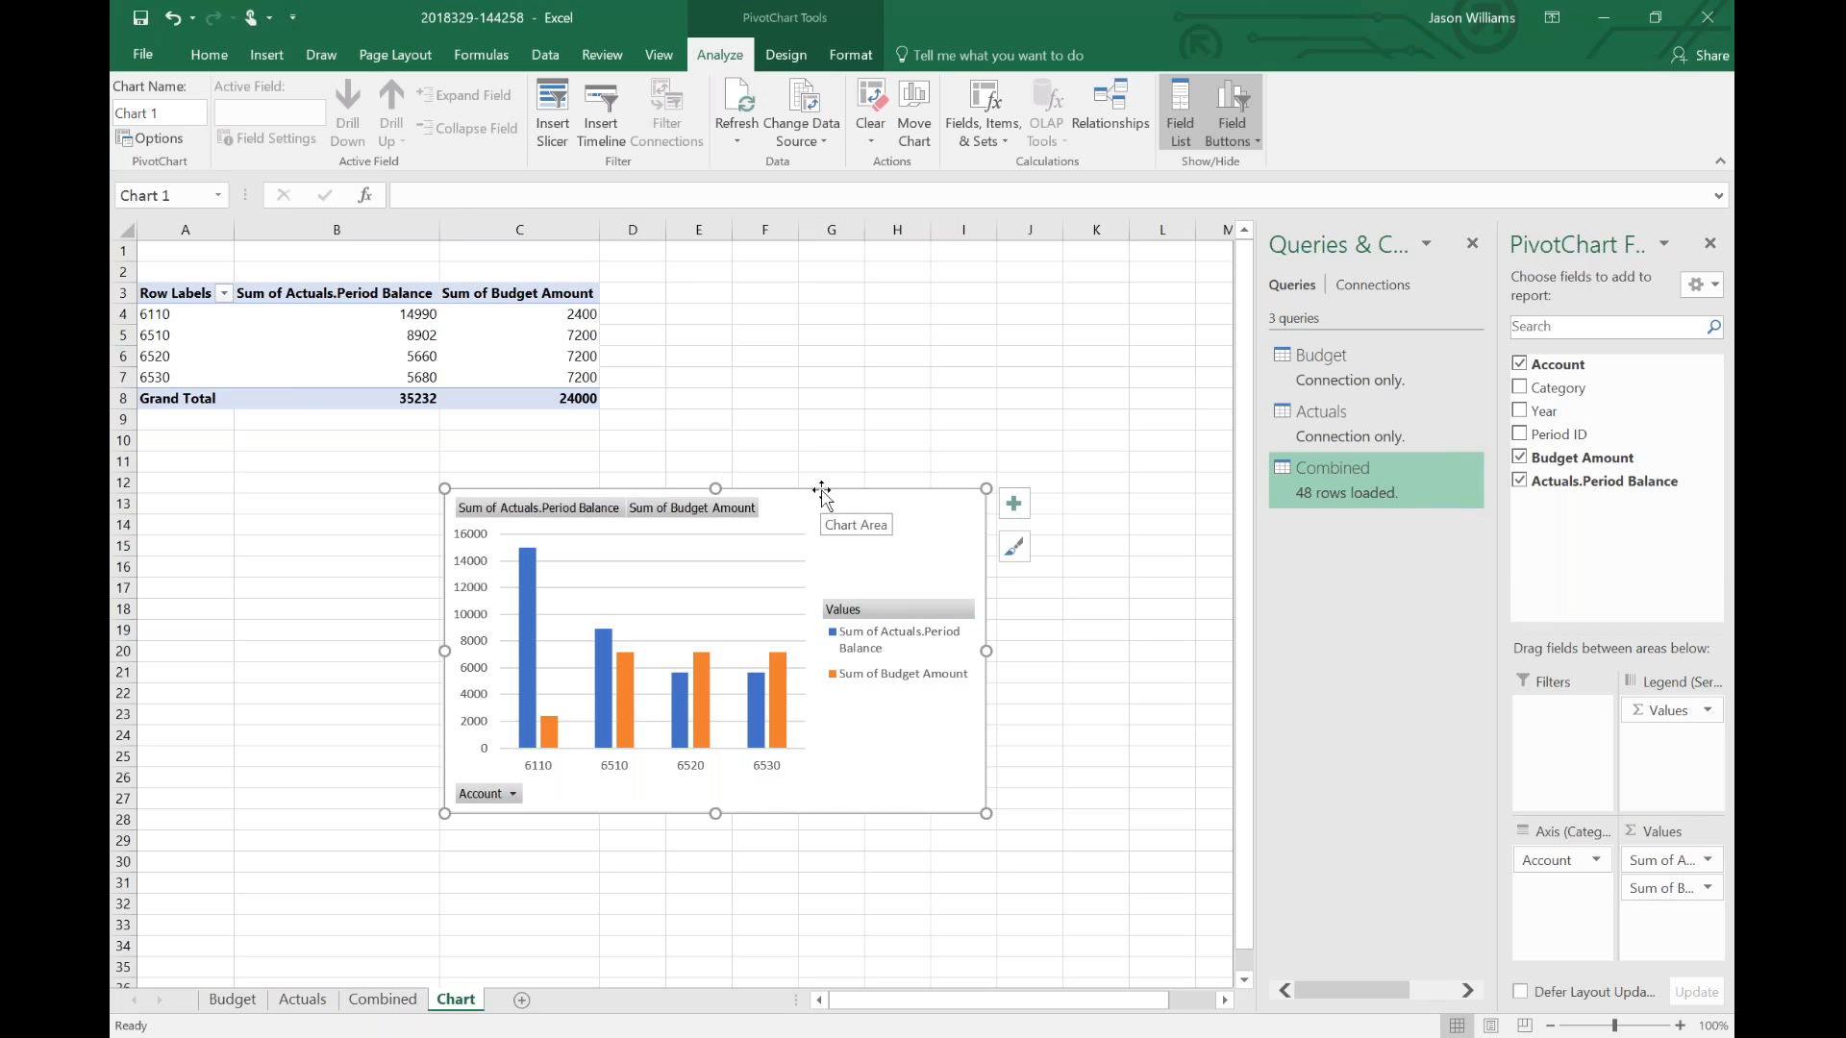
# - Save the workbook as Static Example in the Webinar folder
pyautogui.click(151, 83)
pyautogui.click(150, 231)
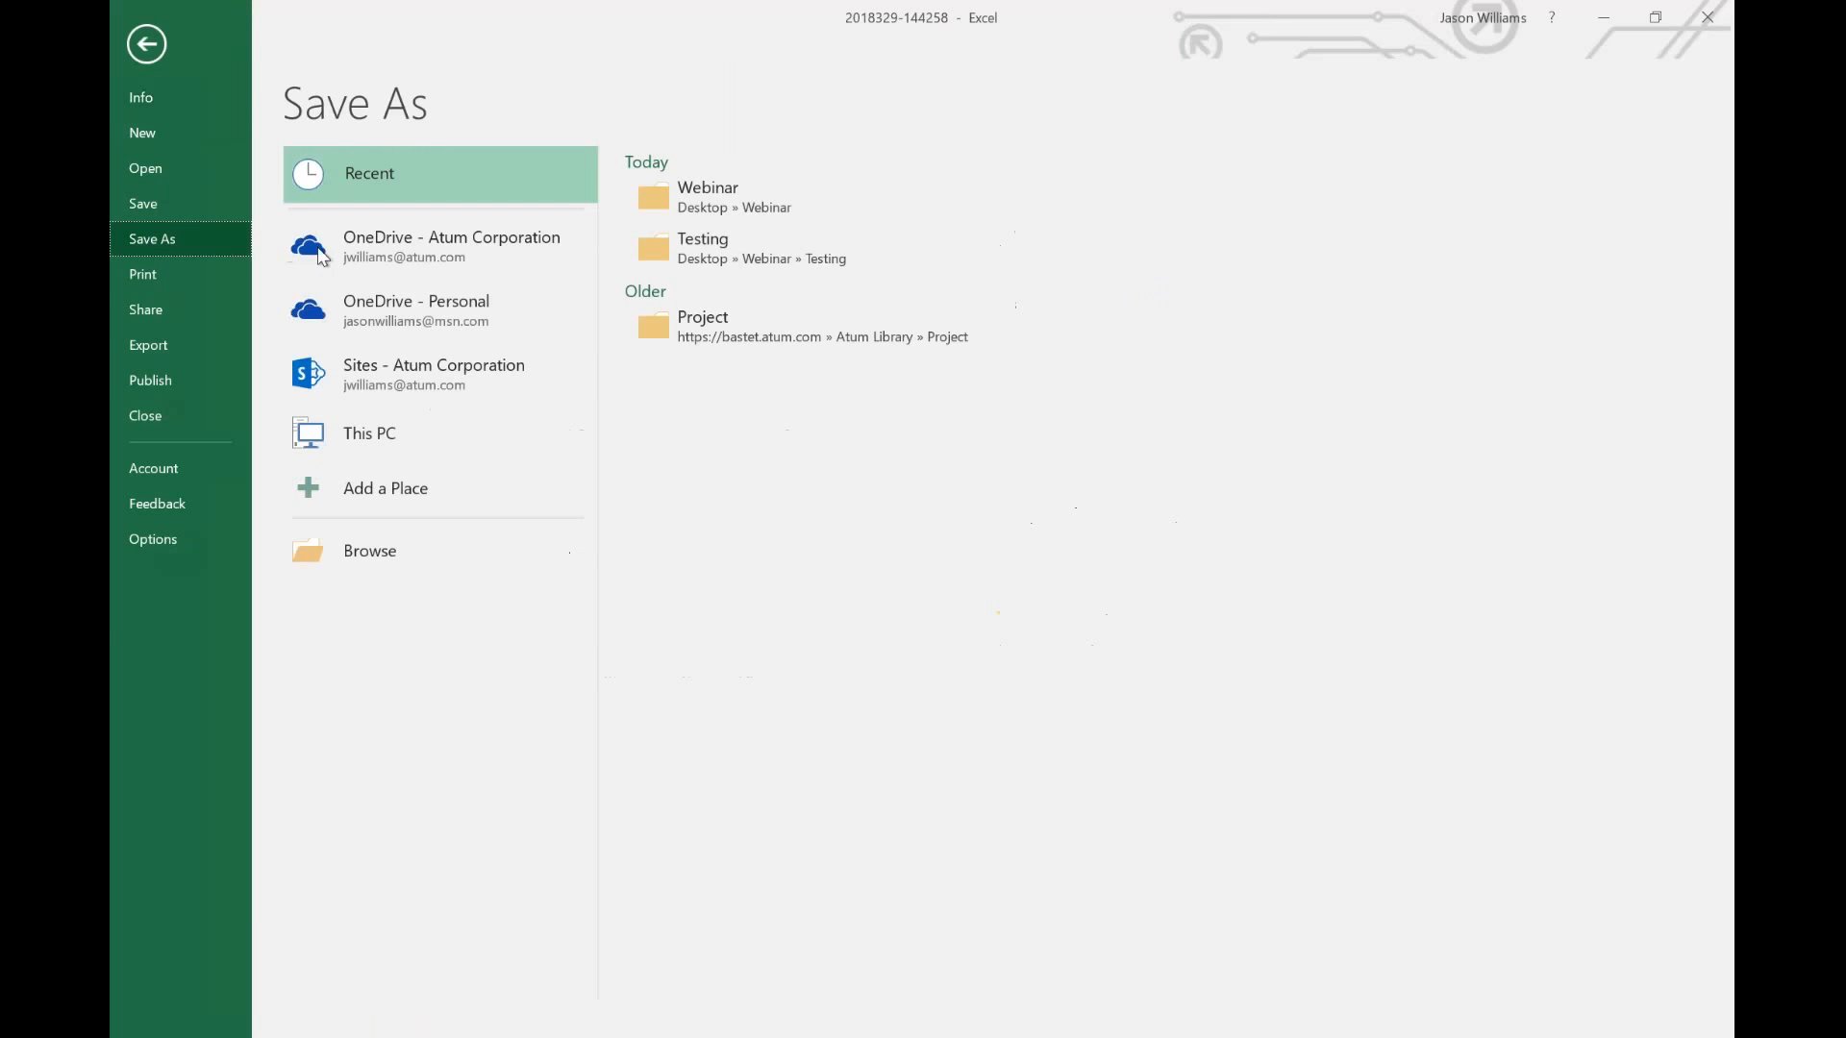
pyautogui.click(370, 550)
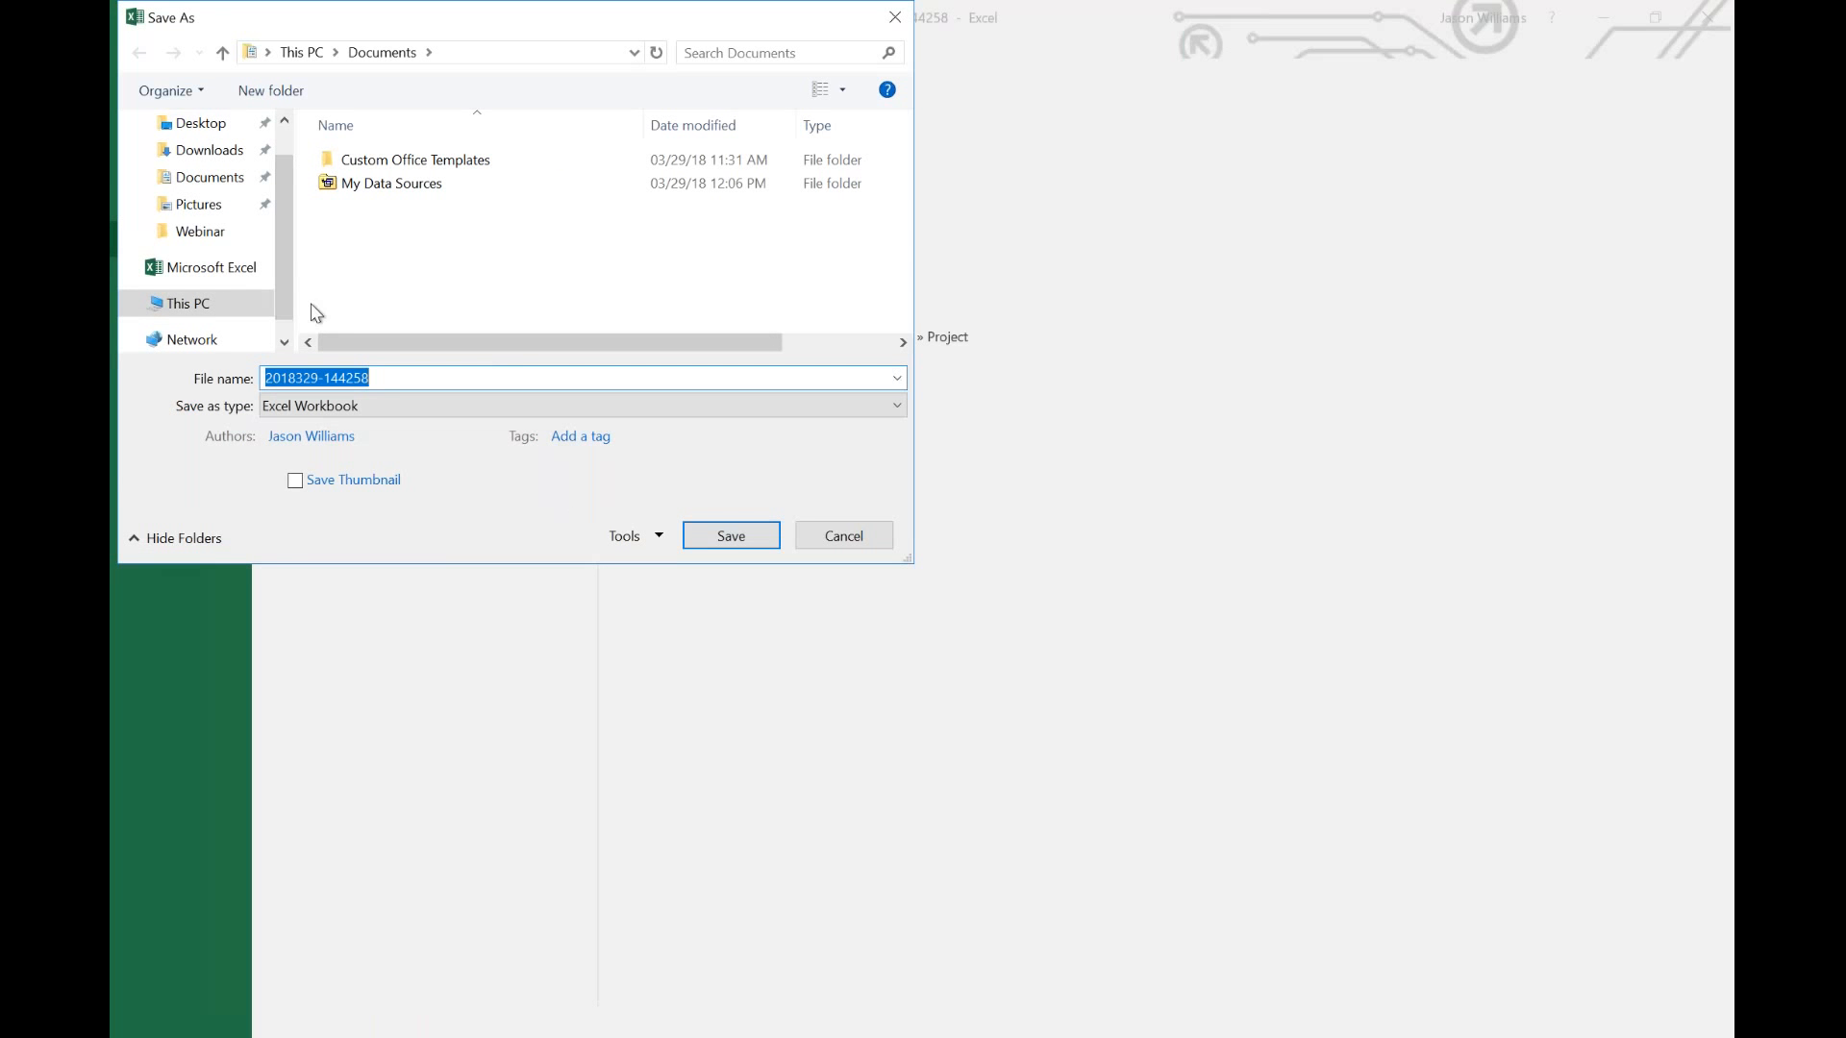
pyautogui.click(197, 231)
pyautogui.click(502, 384)
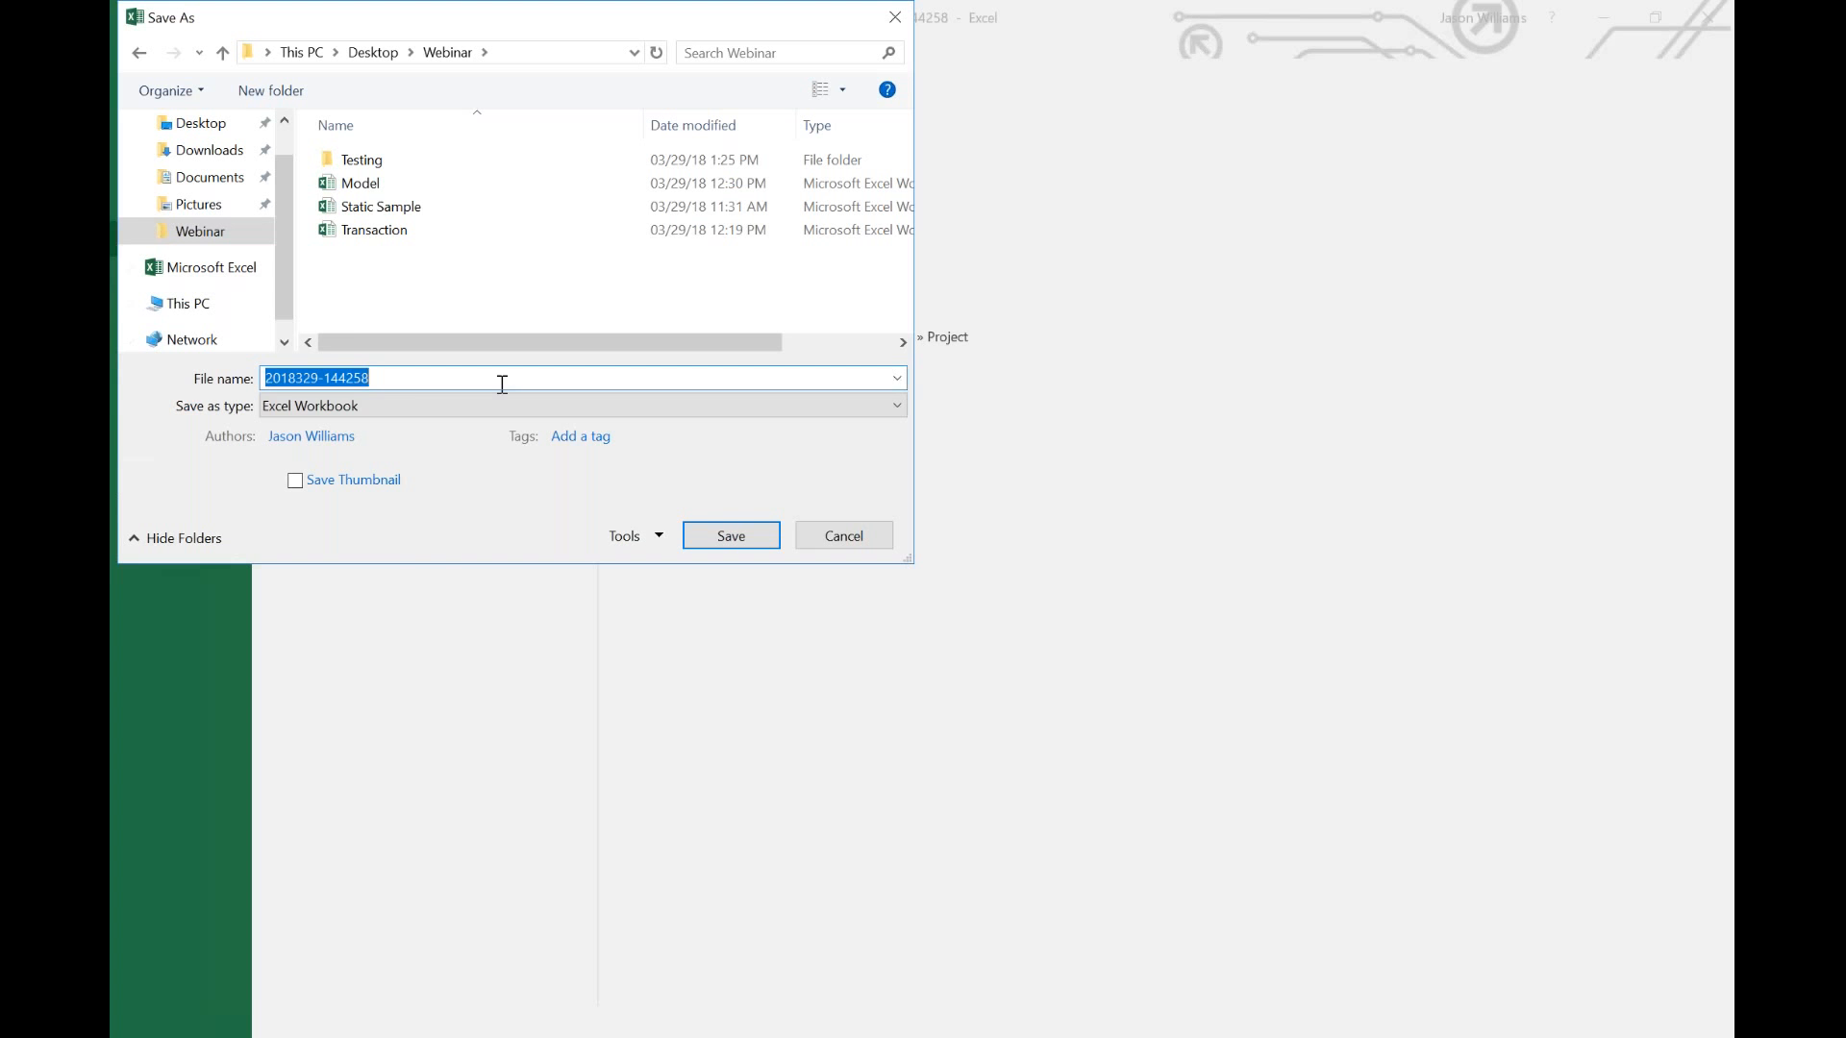
pyautogui.write('Stat')
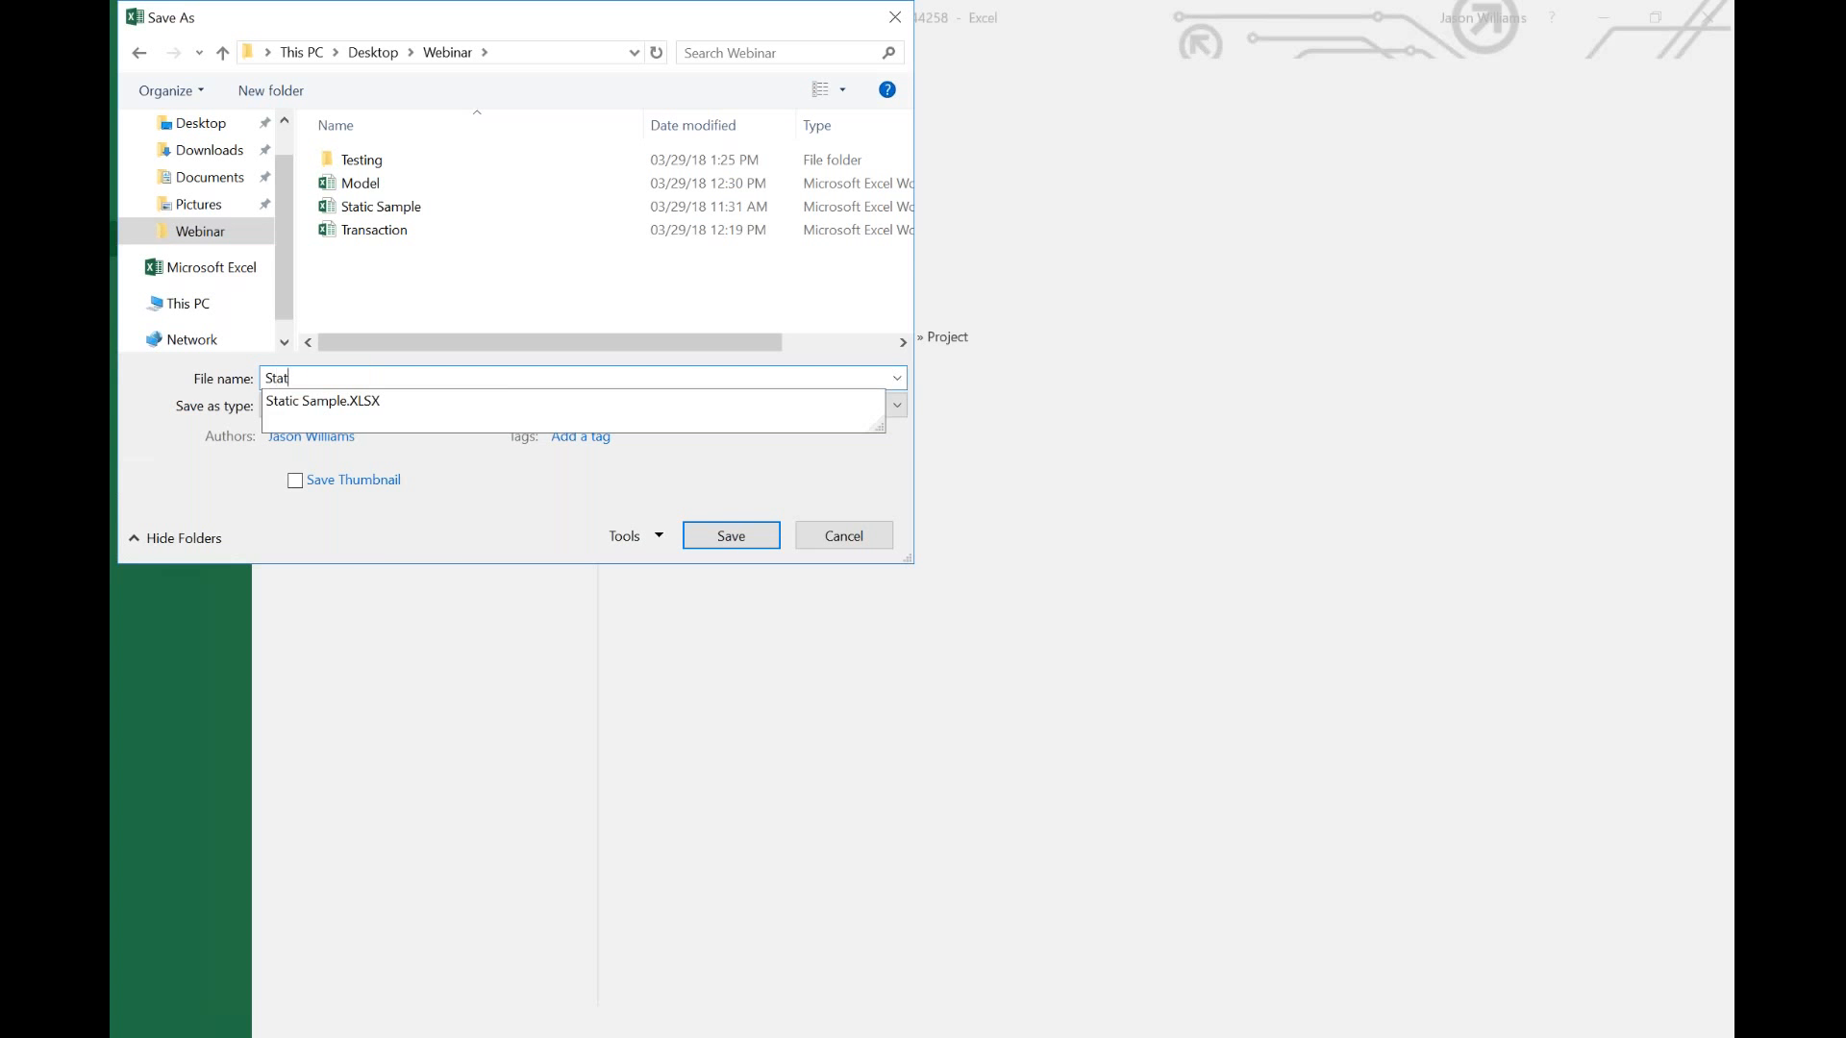
pyautogui.write('ic Example')
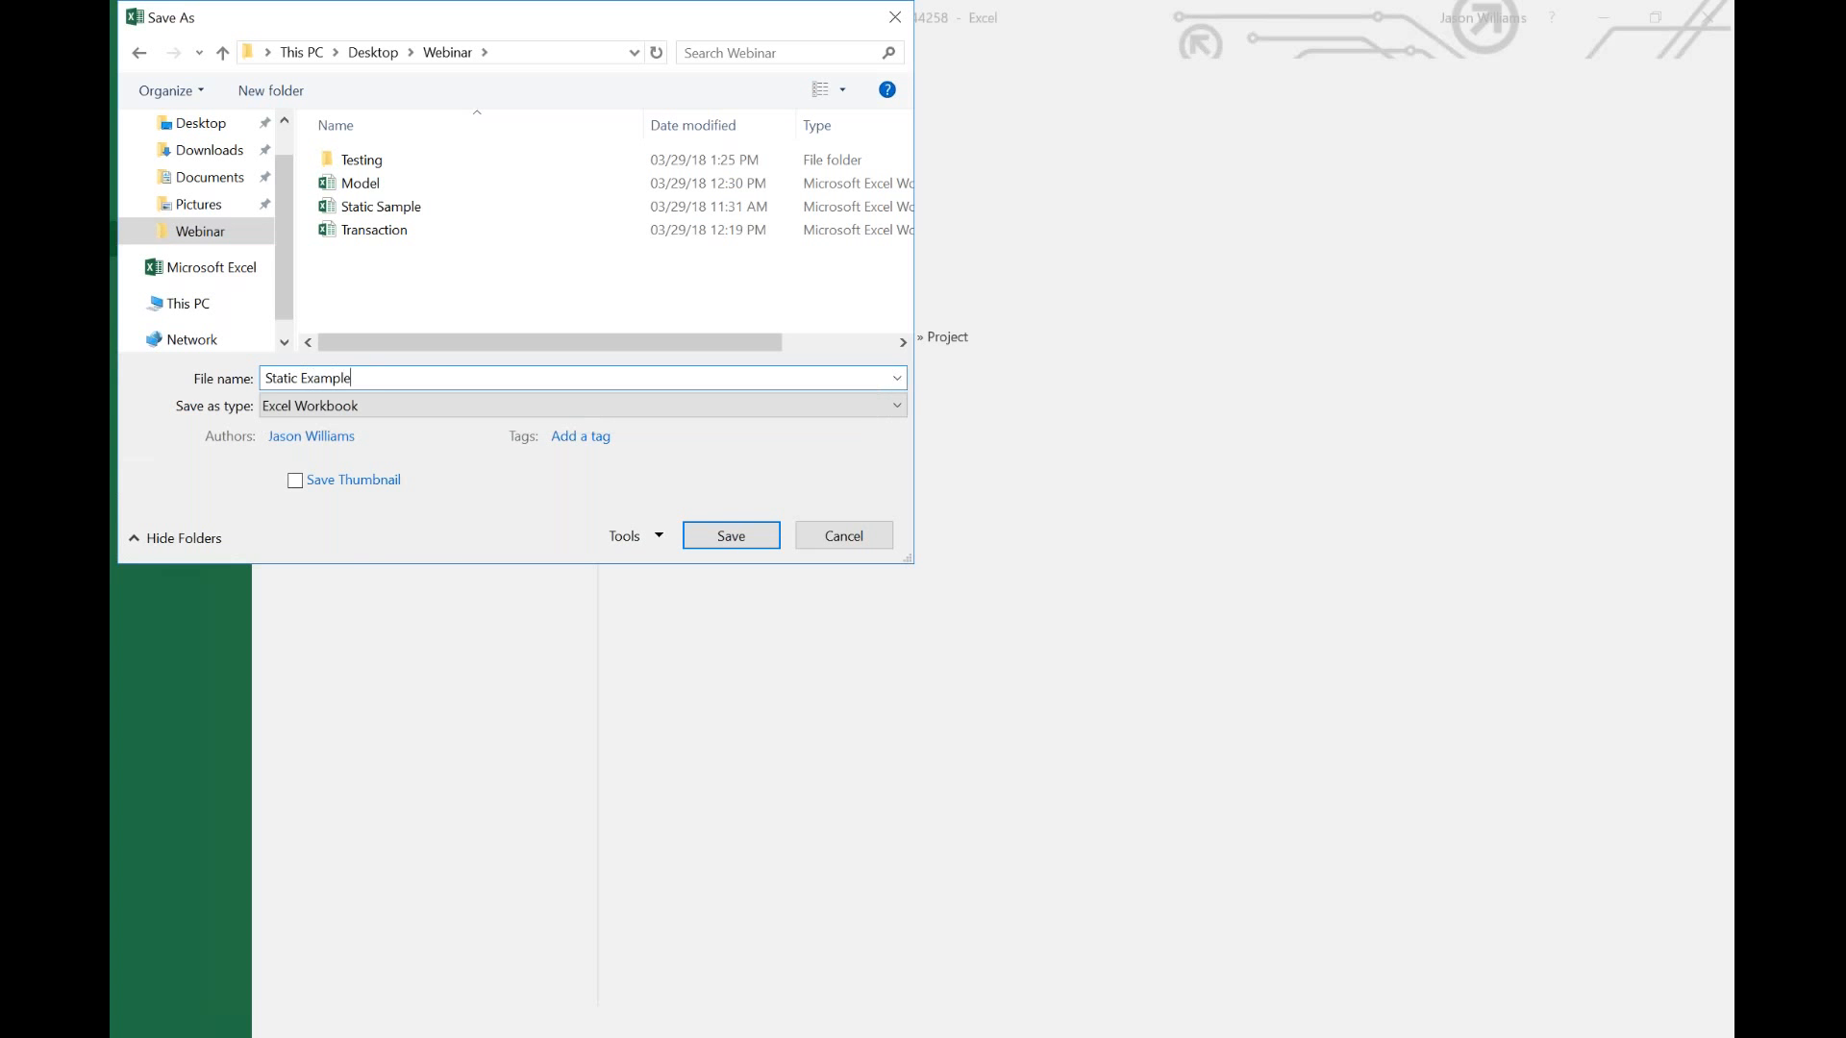
pyautogui.press('Return')
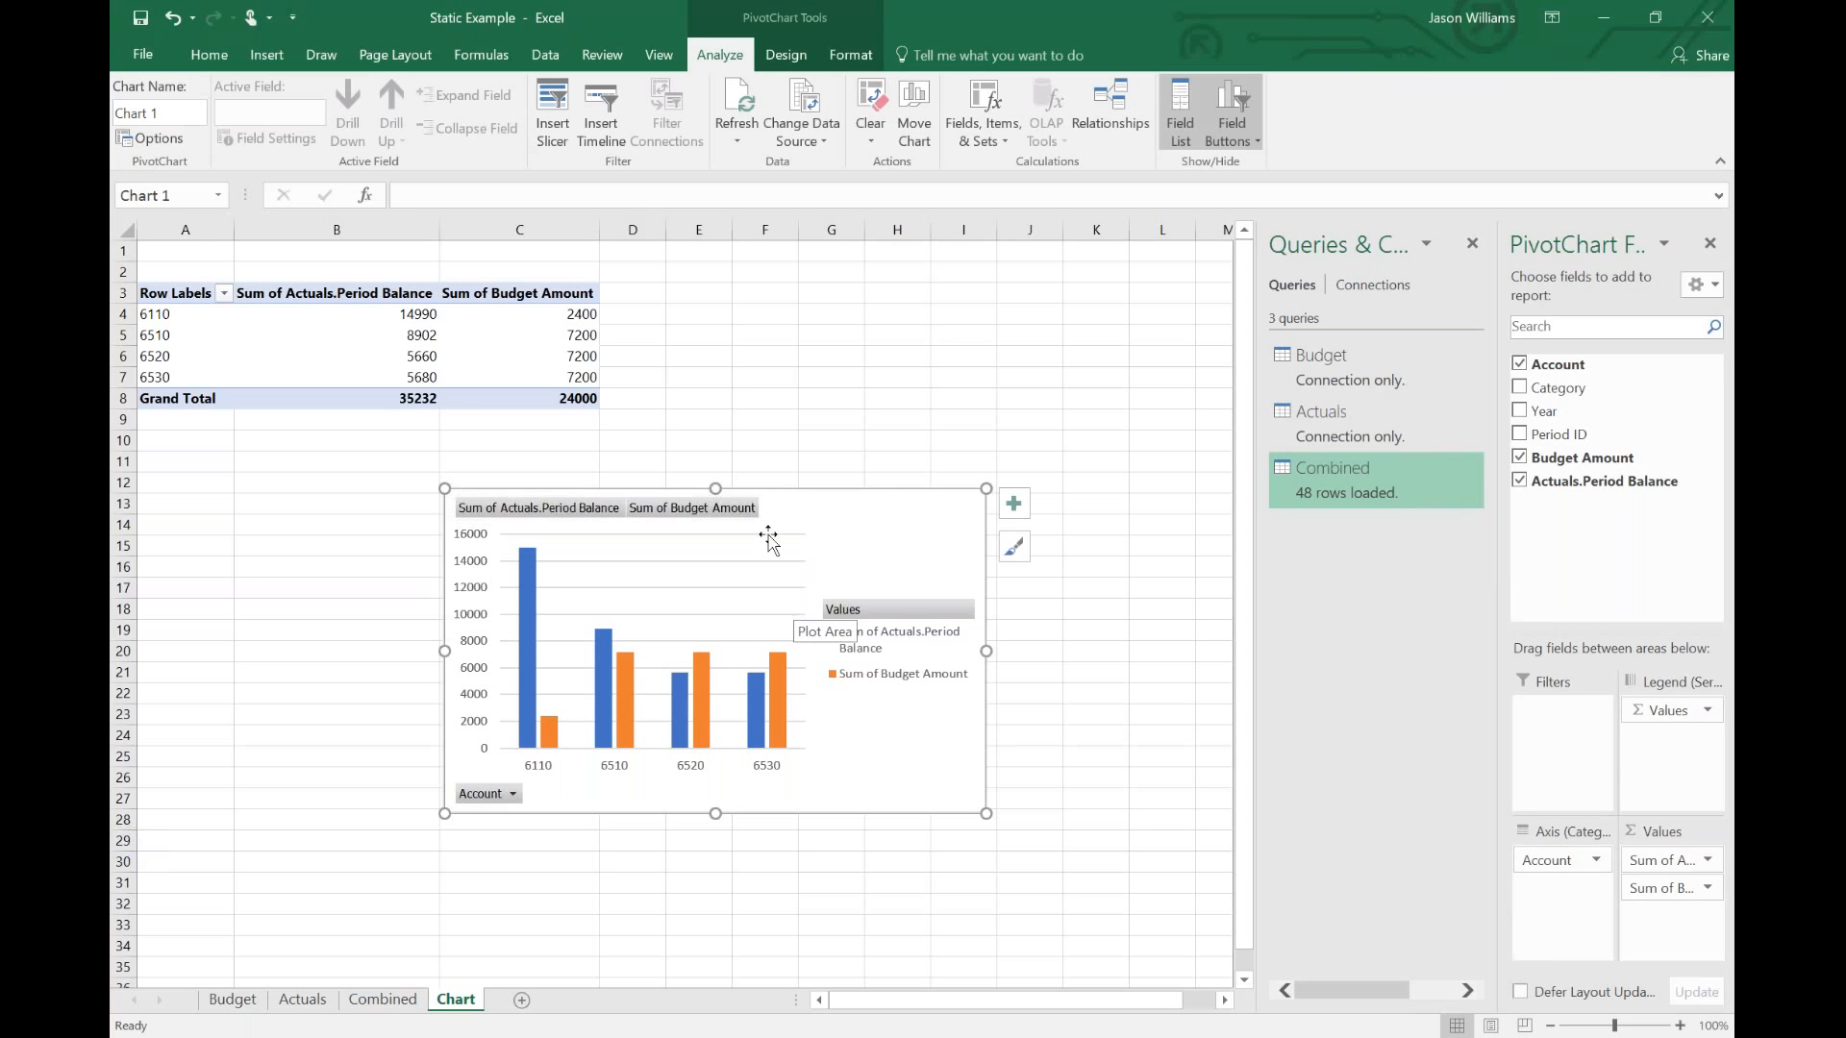
# - Close the Queries & Connections pane, then close Excel to return to Microsoft Dynamics GP
pyautogui.click(1471, 244)
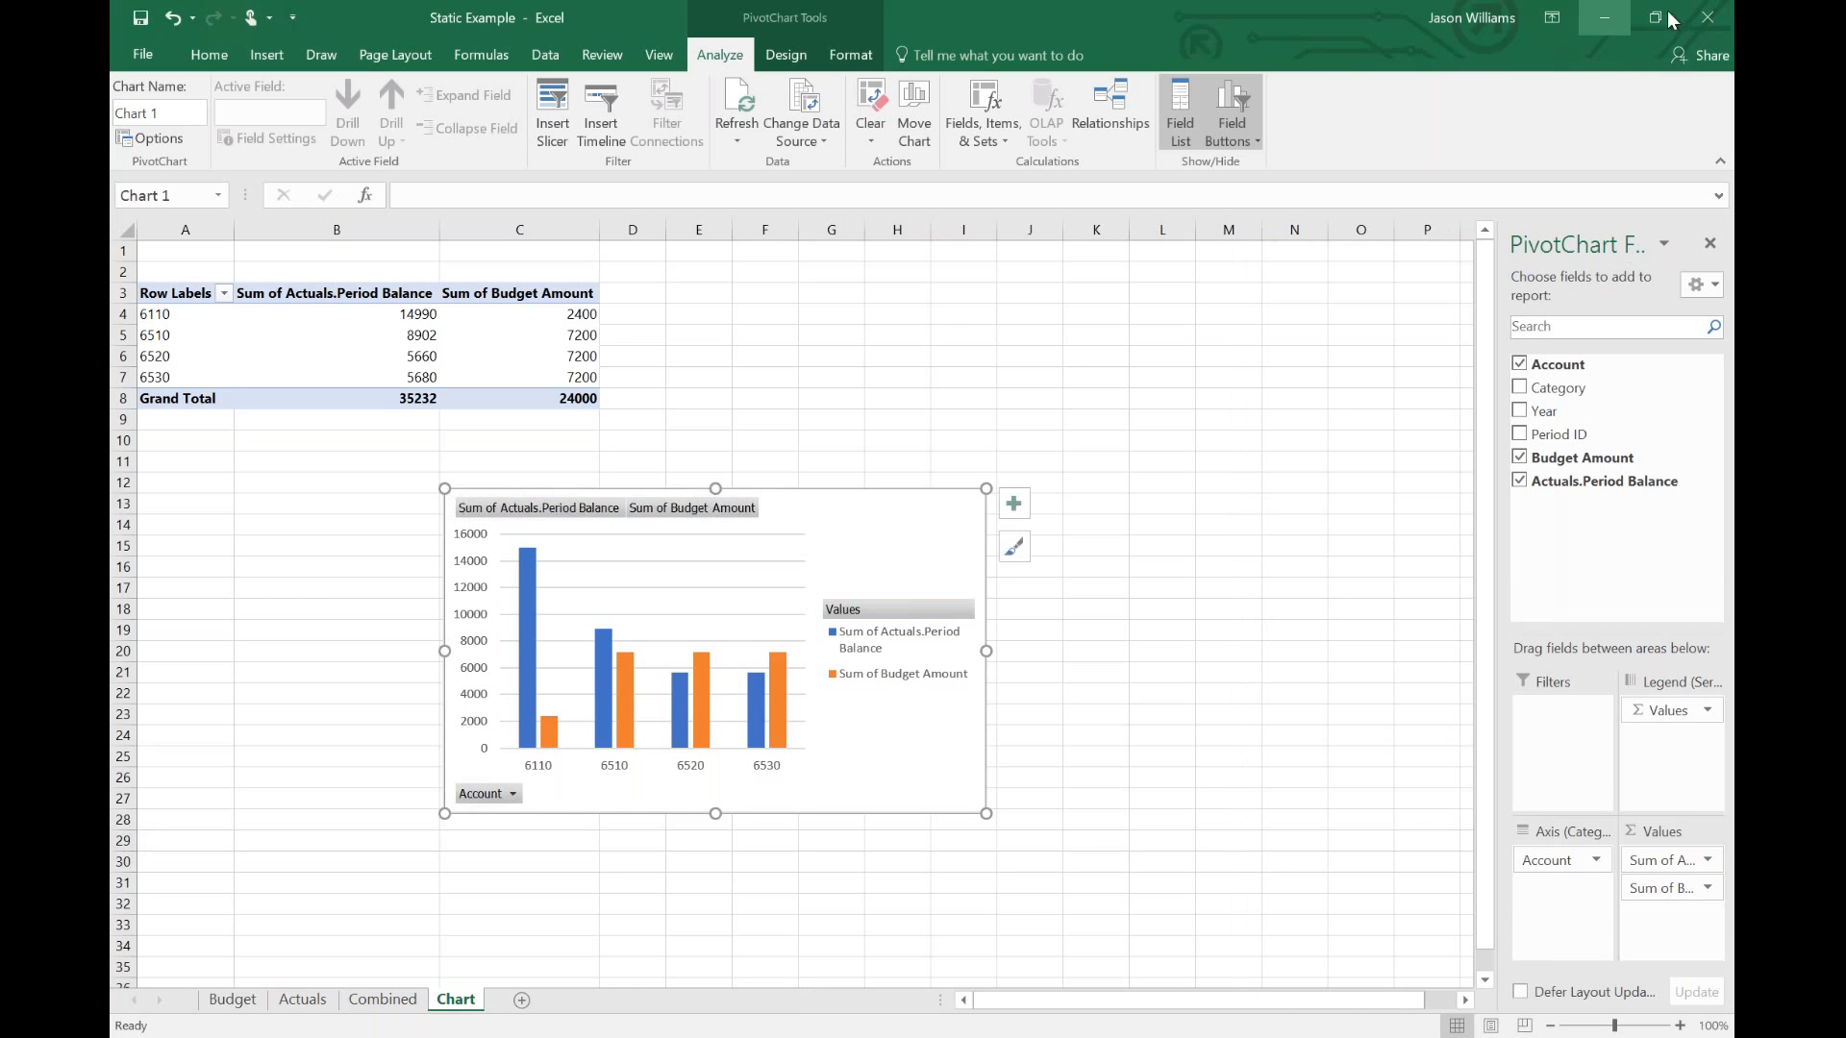
pyautogui.click(1707, 17)
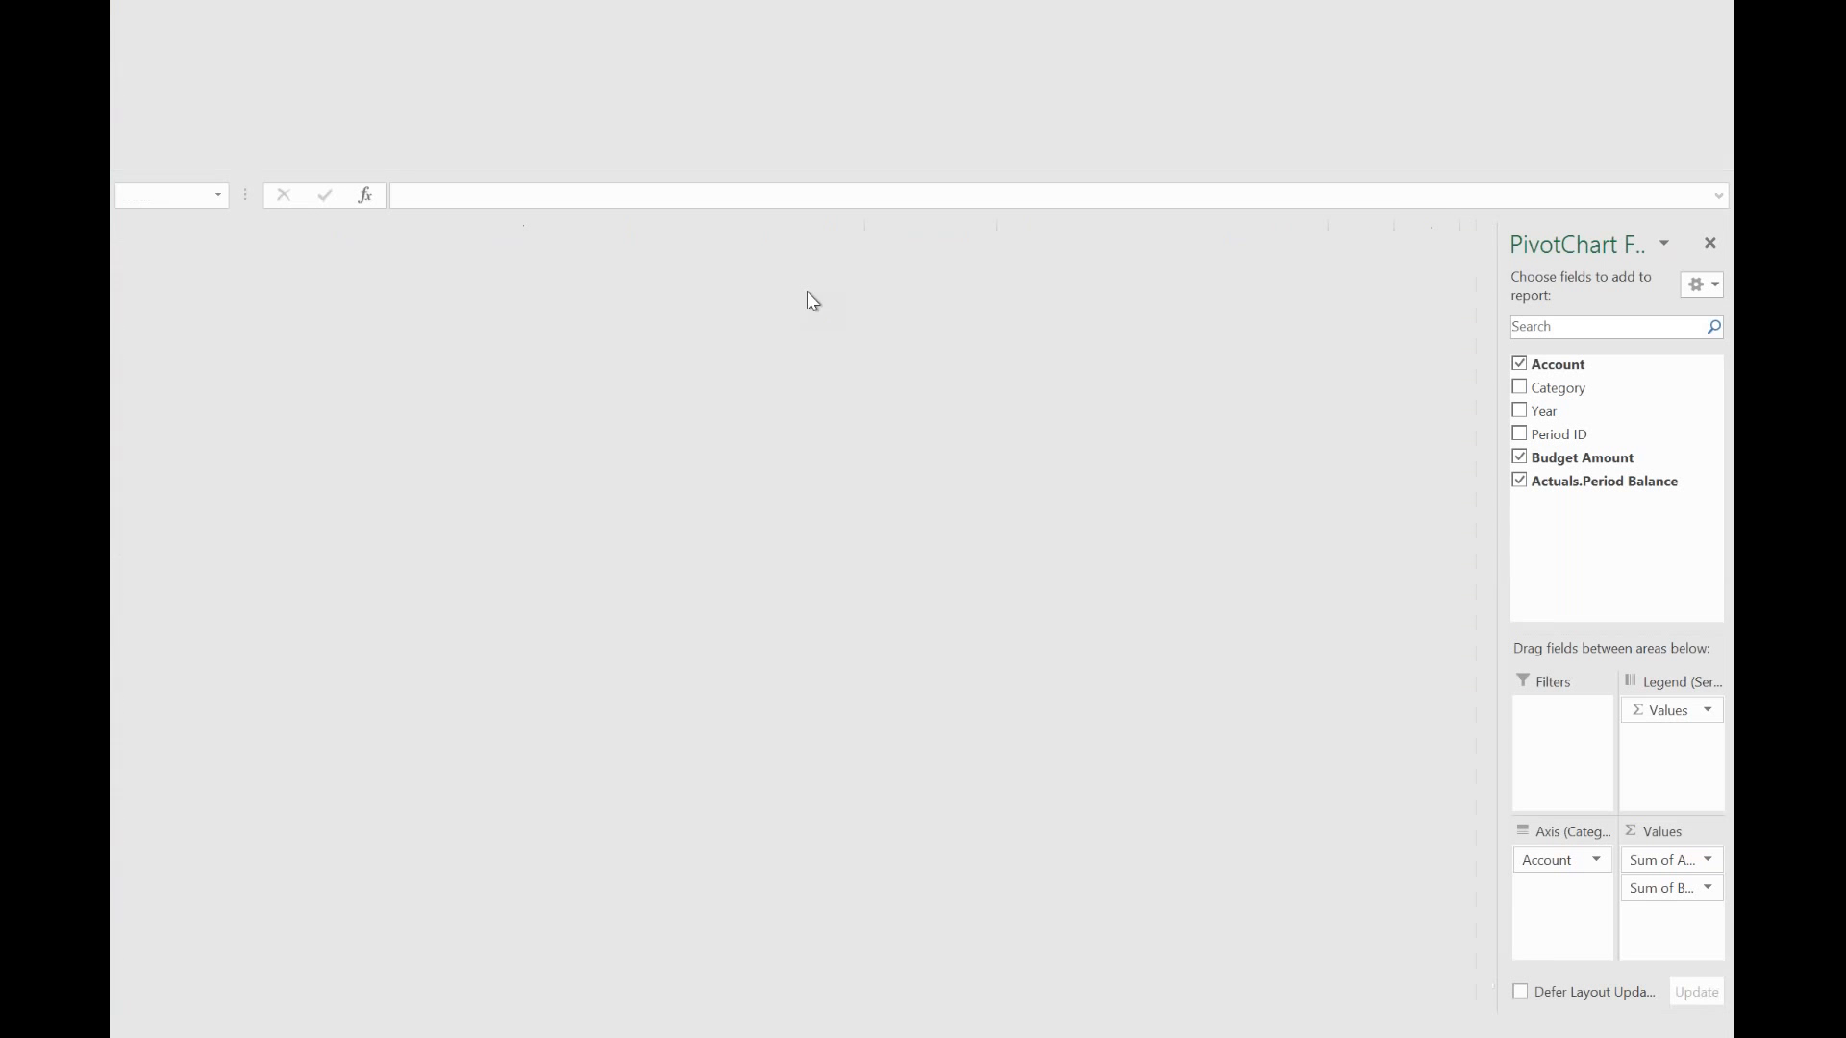
pyautogui.click(1712, 13)
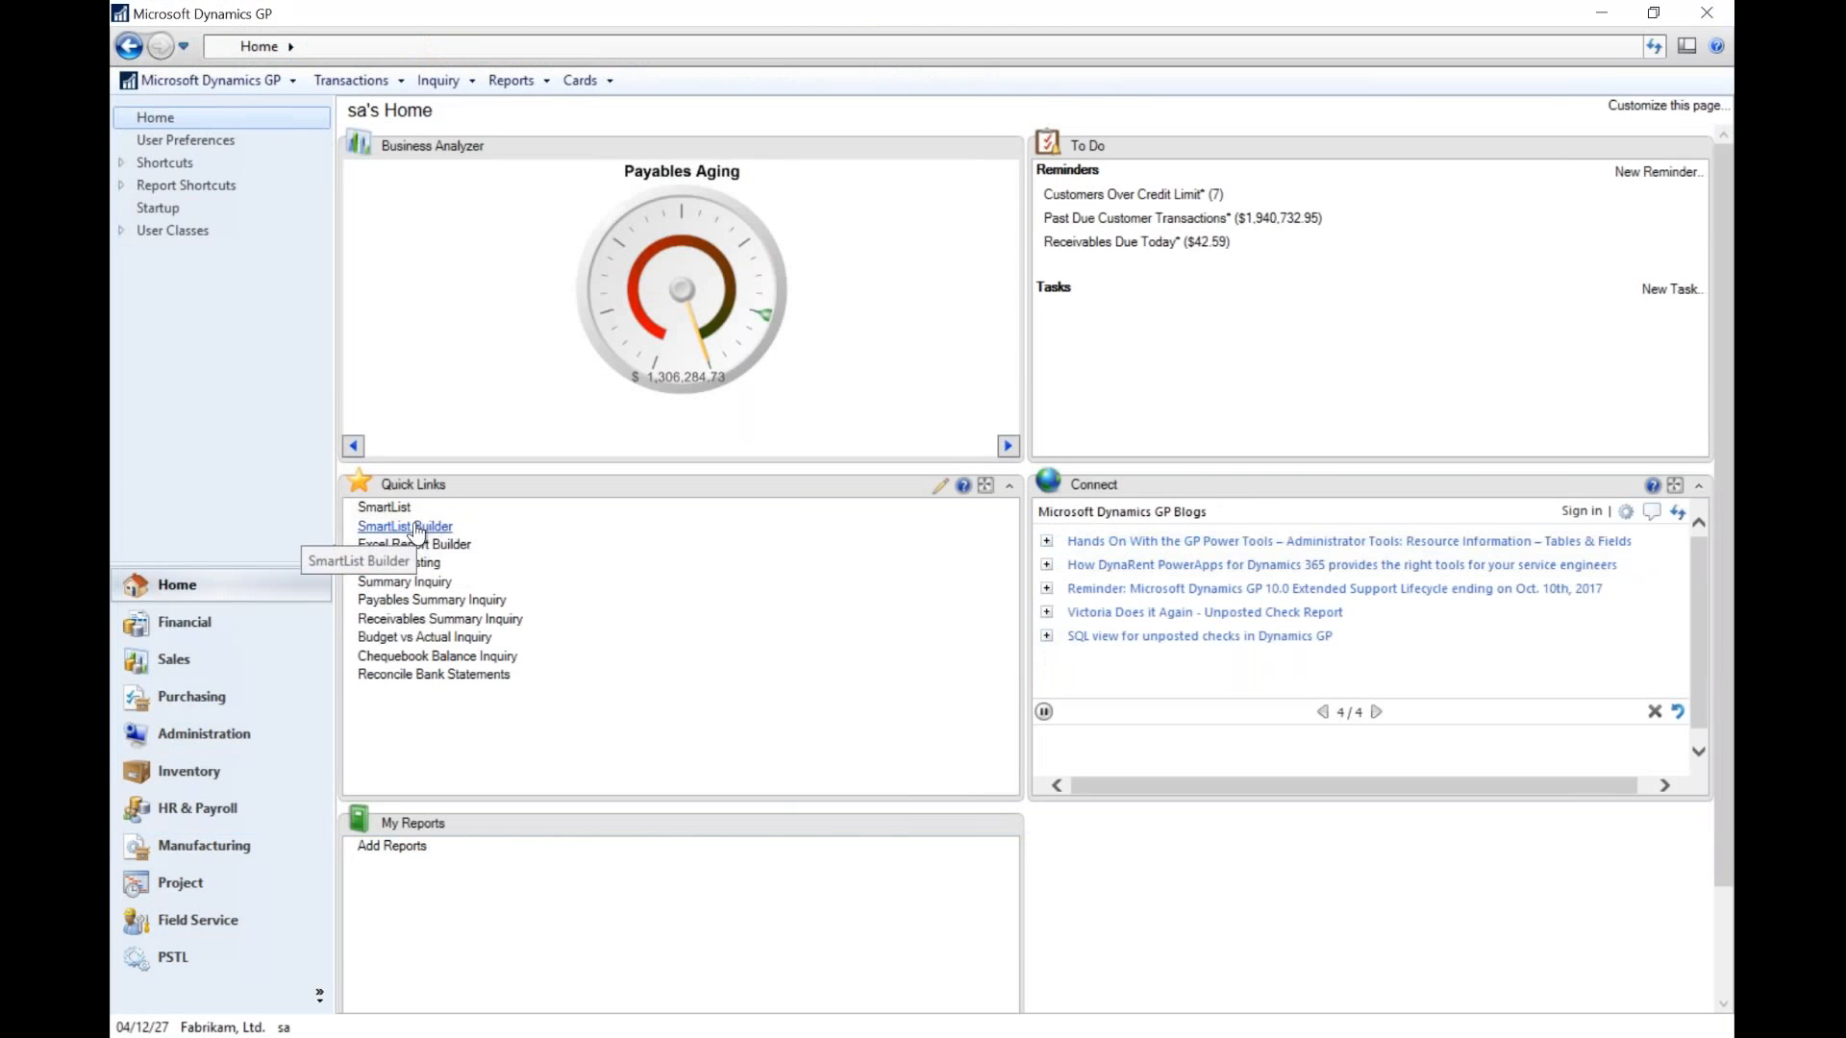
# - Open SmartList Builder and load the Periodic Budget SmartList, WEBINAR1
pyautogui.click(405, 525)
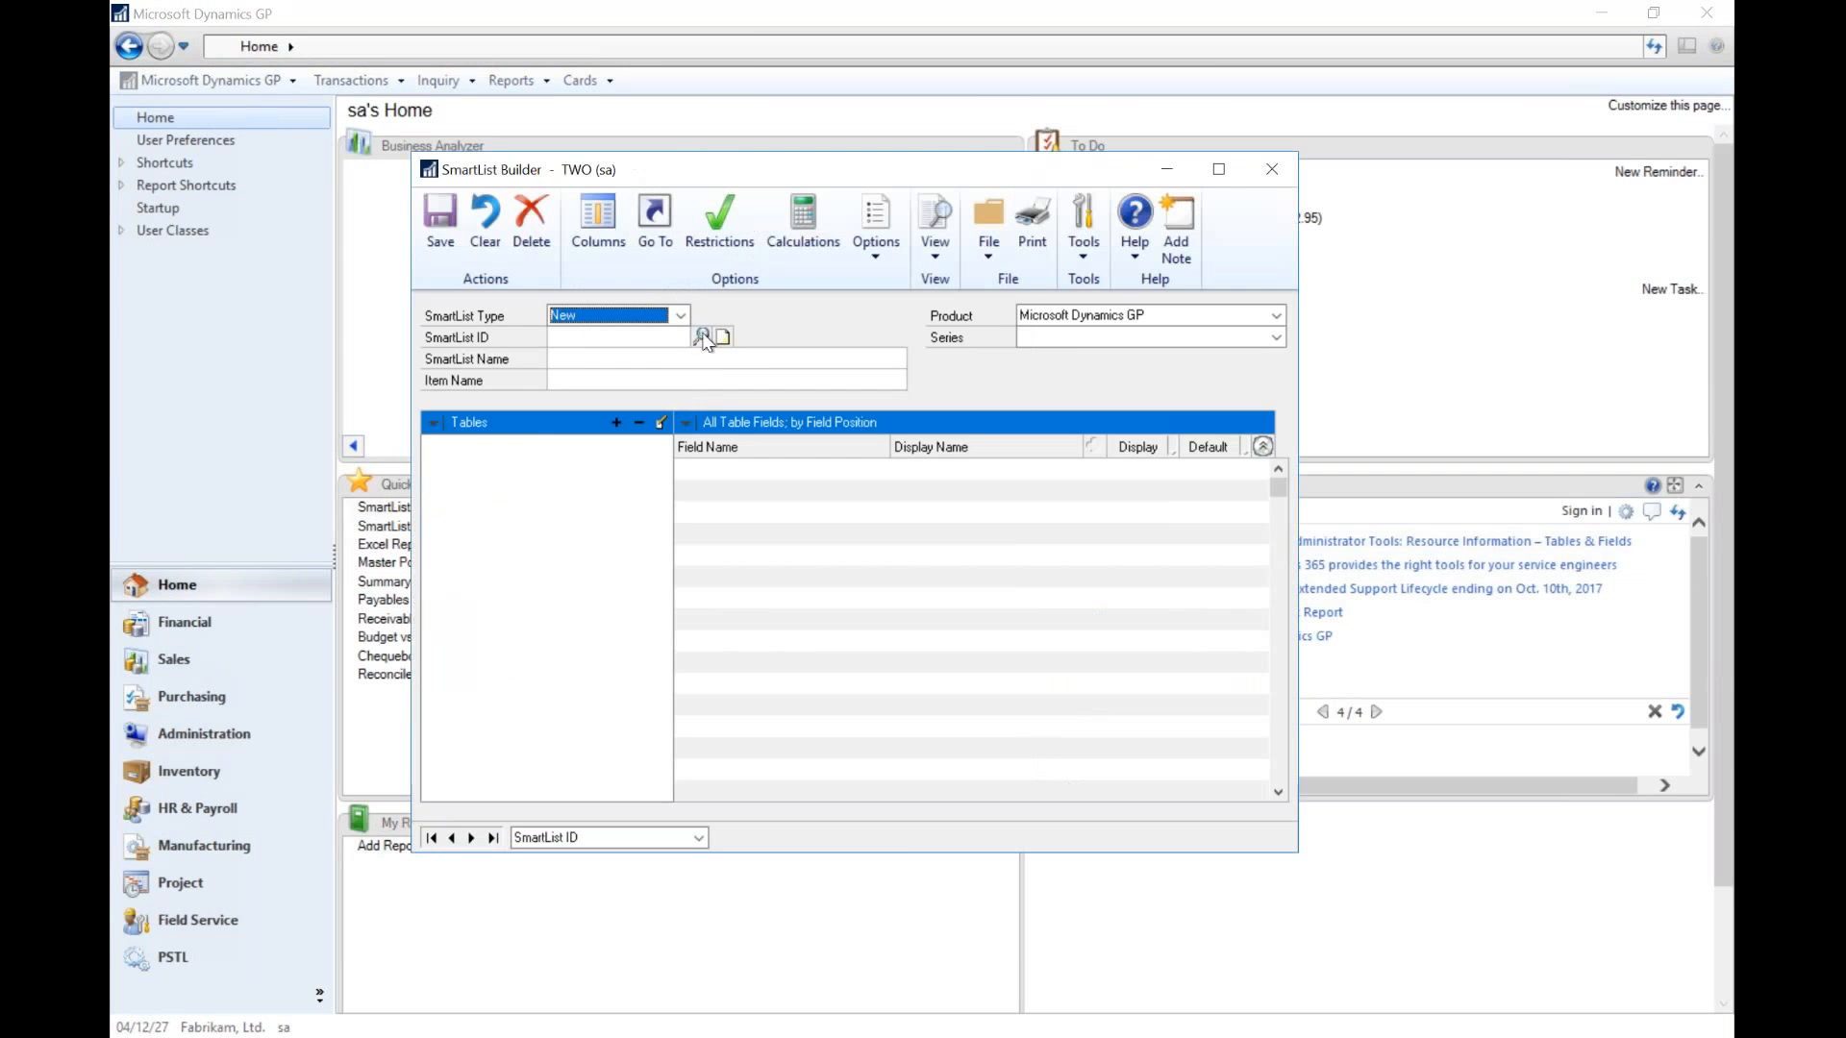
pyautogui.click(700, 337)
pyautogui.doubleClick(831, 470)
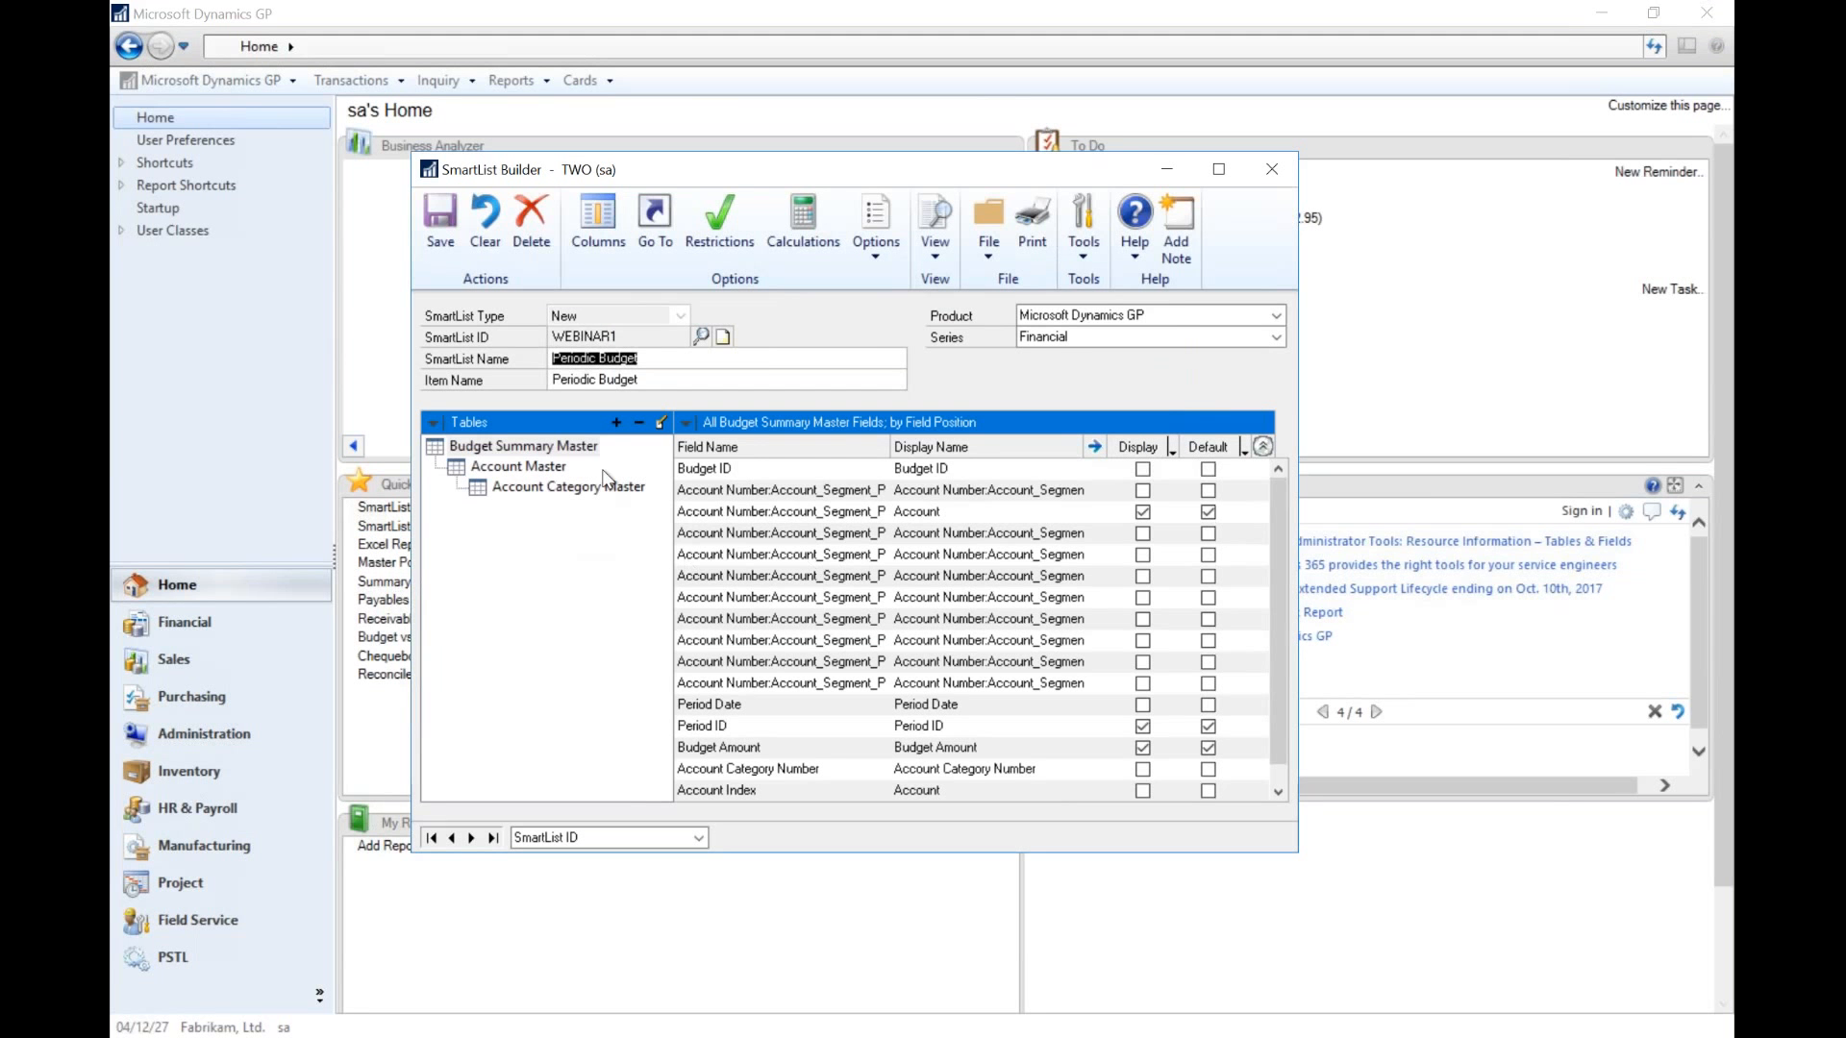
# - Duplicate the Periodic Budget SmartList as an Excel Report
pyautogui.click(875, 245)
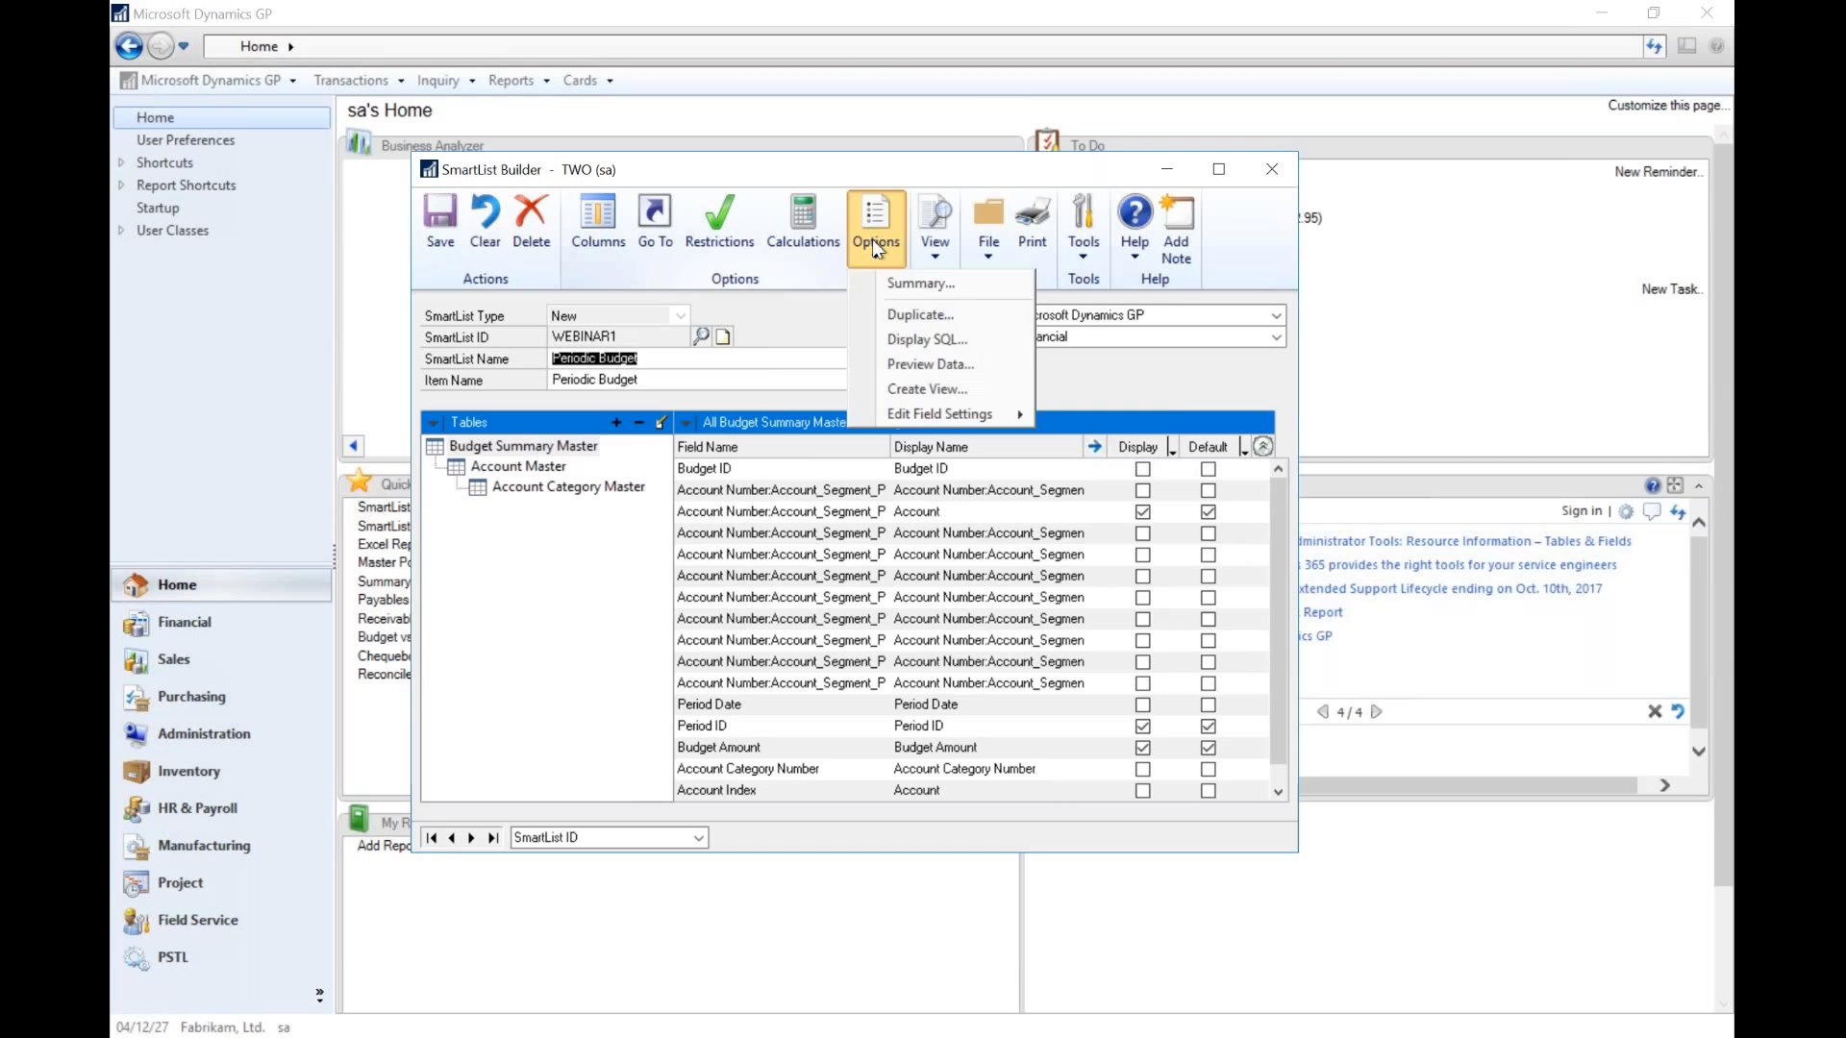
pyautogui.click(885, 314)
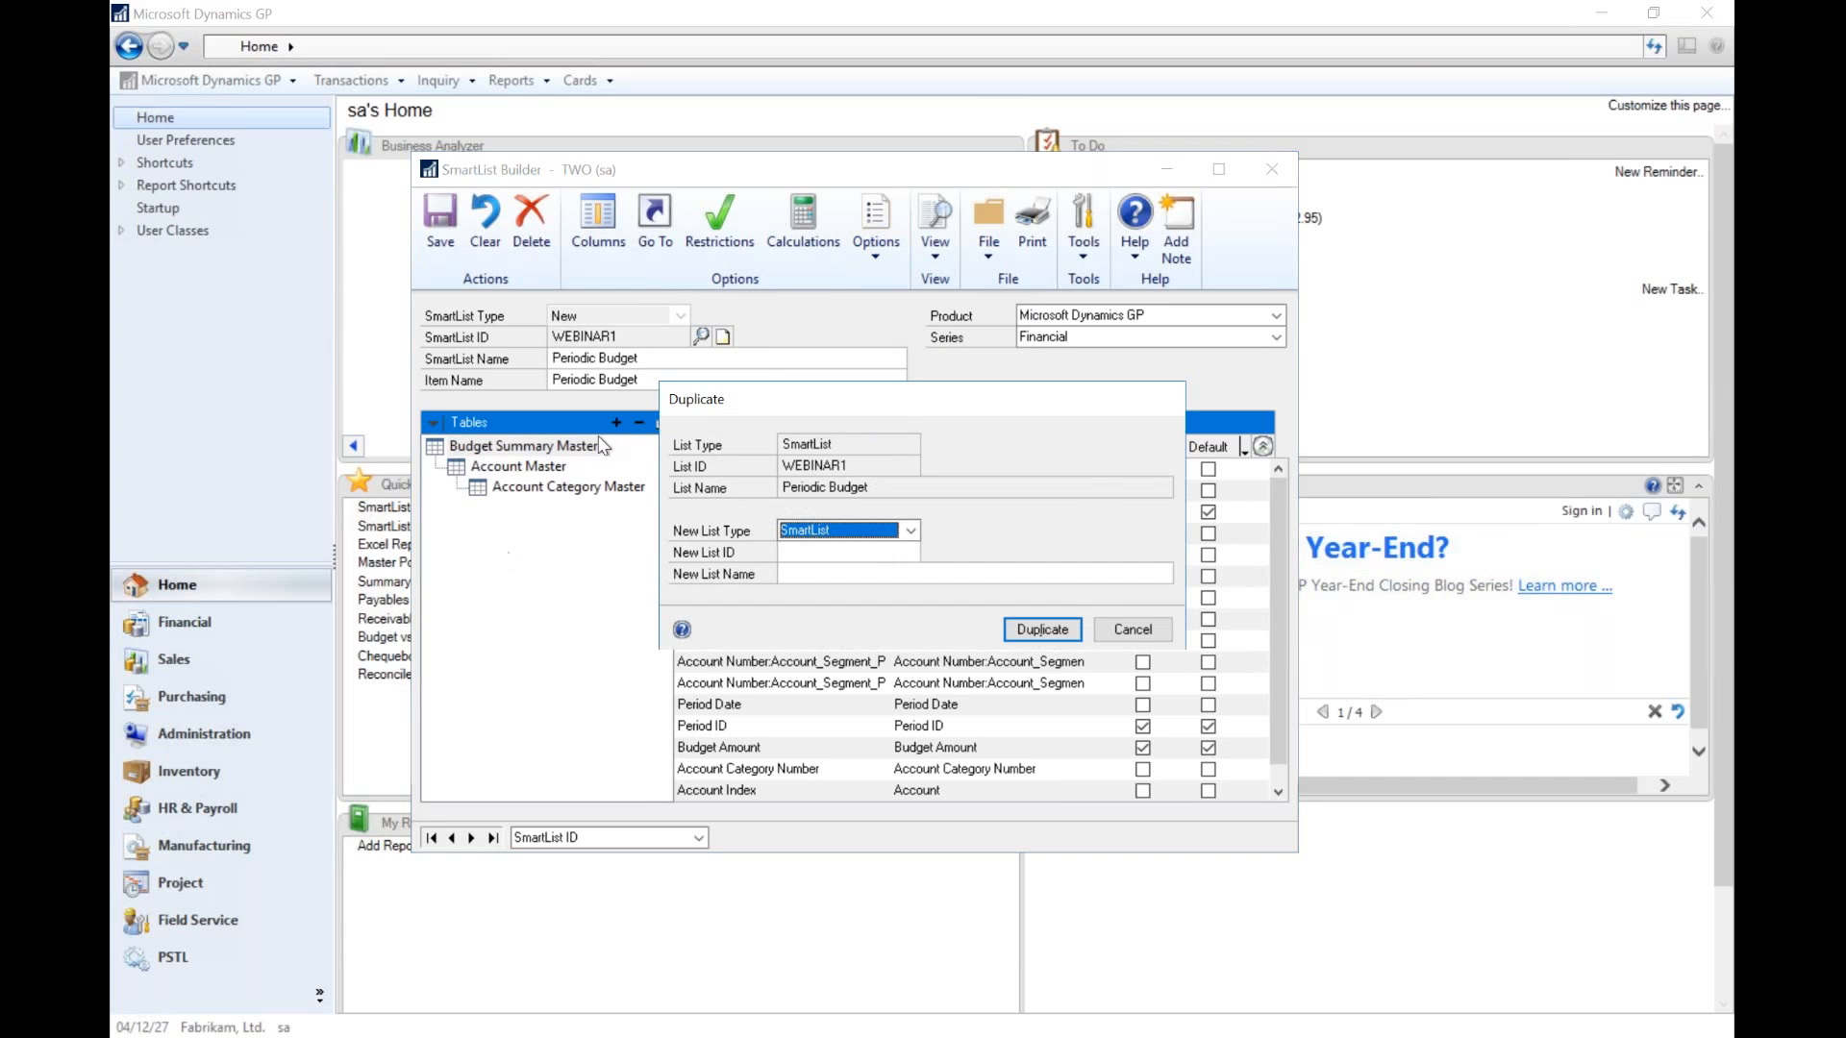
pyautogui.click(829, 531)
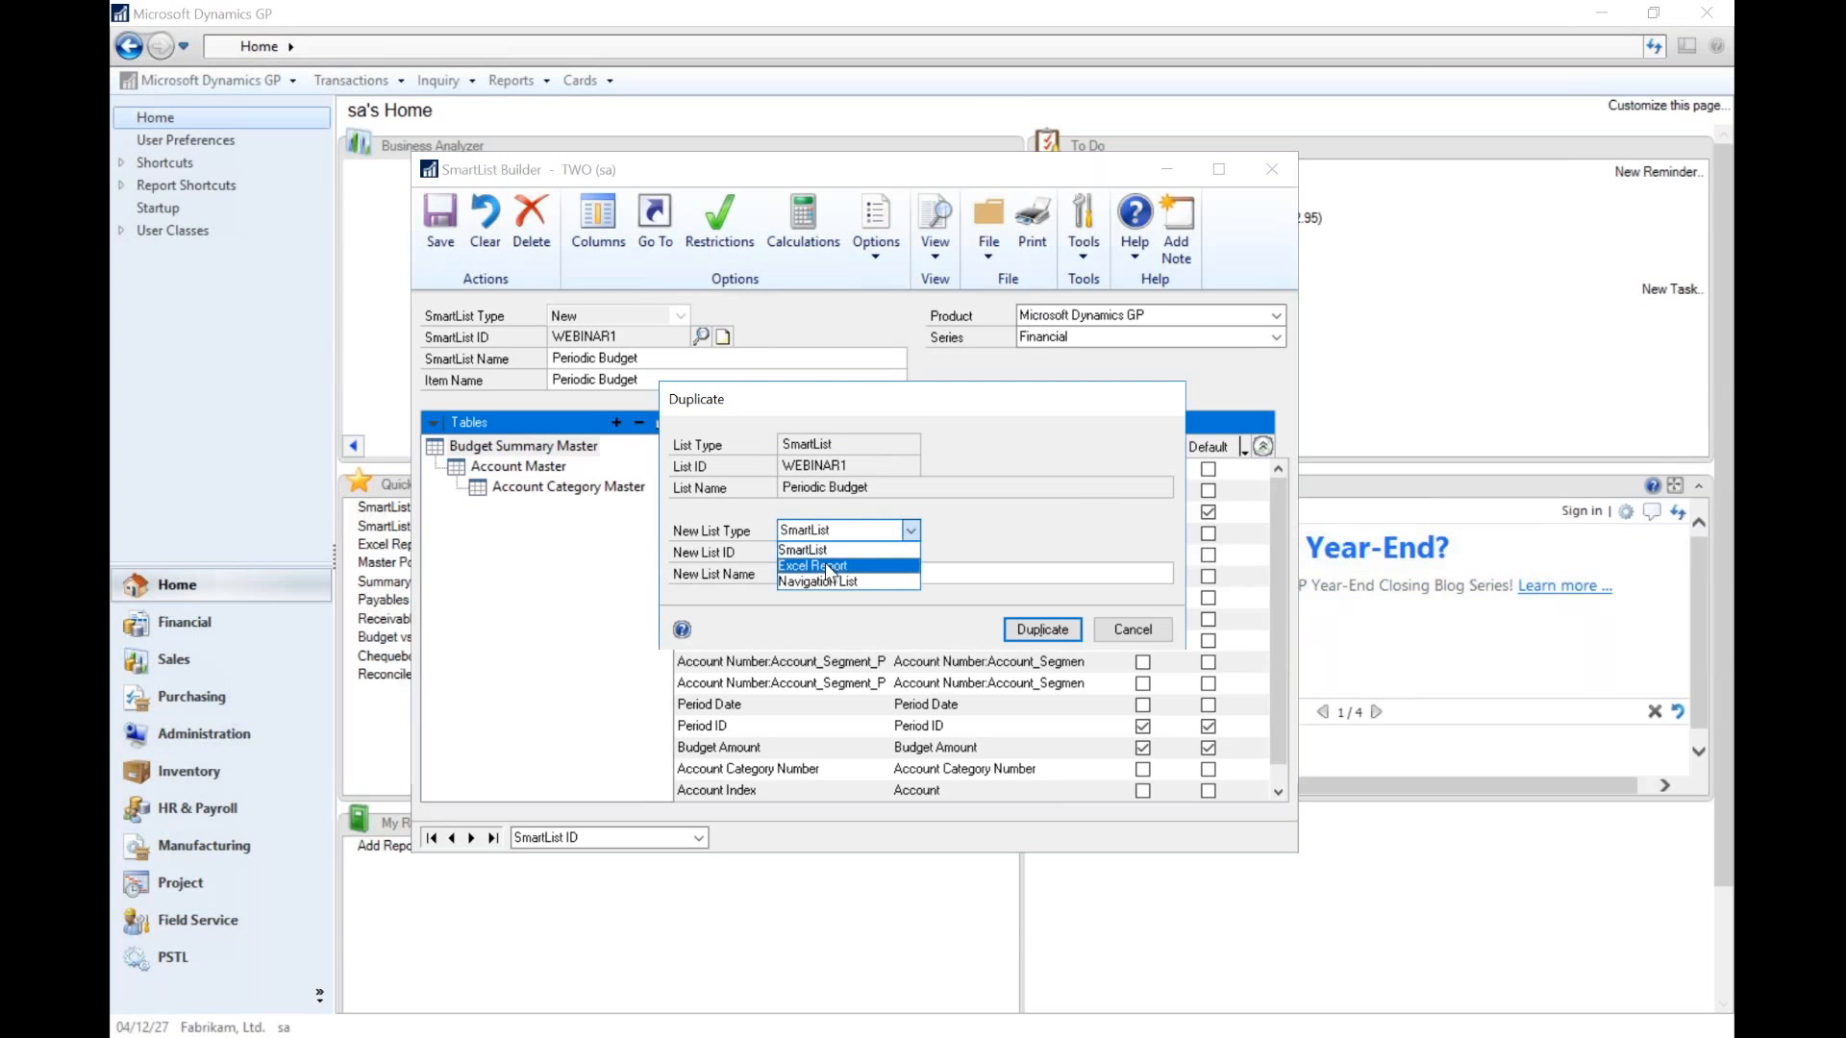
pyautogui.click(825, 565)
pyautogui.click(1035, 636)
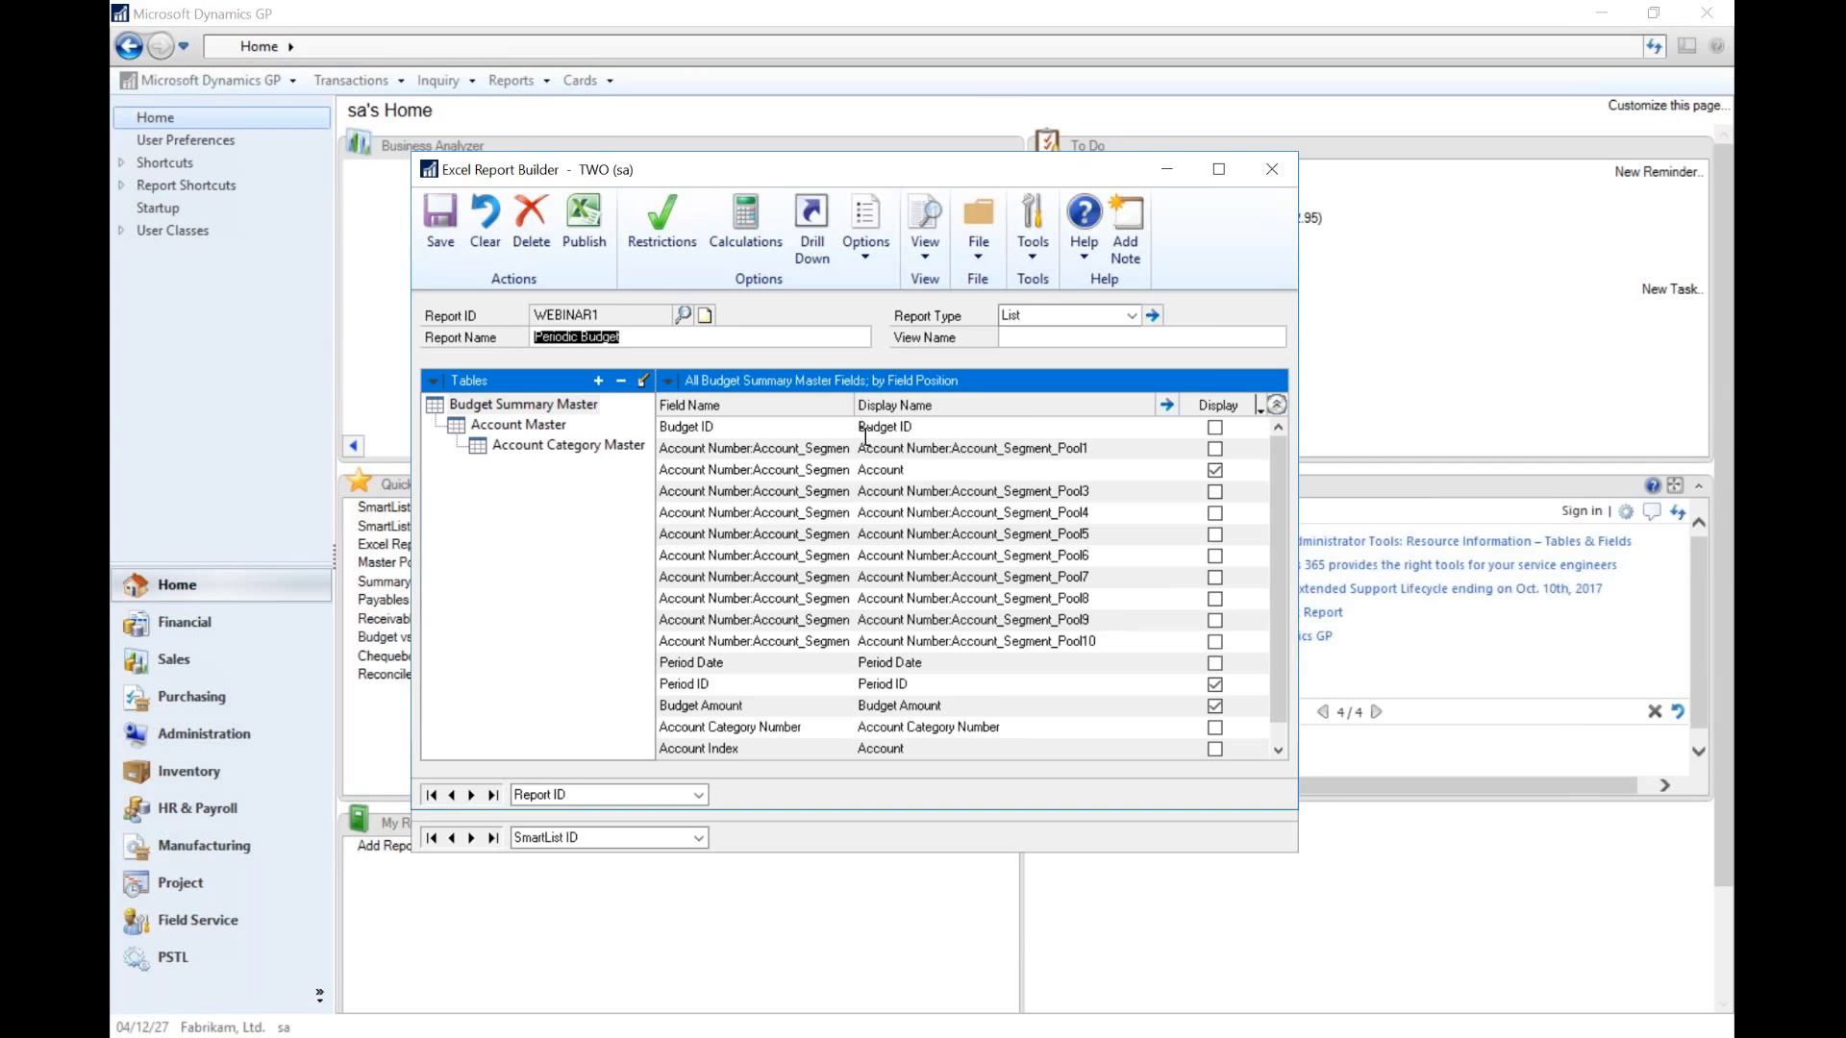
# - Add a report restriction requiring Year in Budget Summary Master to be equal to 2027
pyautogui.click(665, 230)
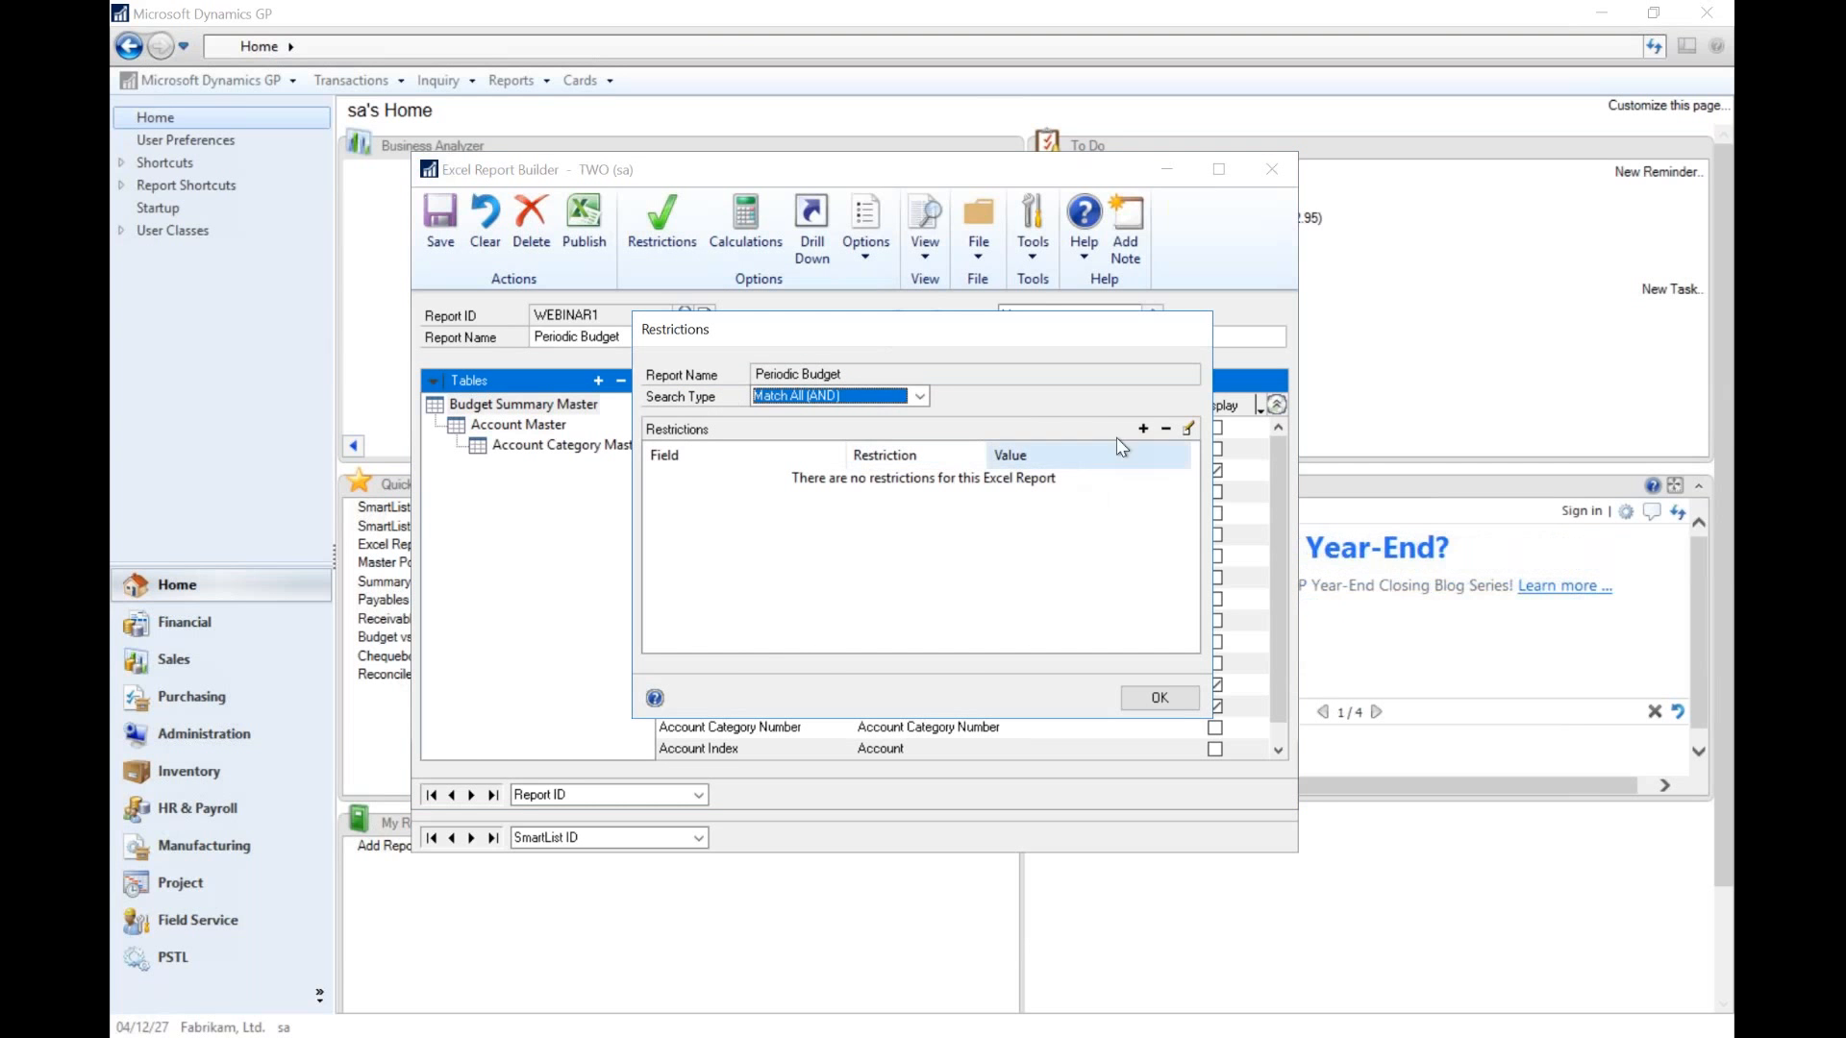
pyautogui.click(1143, 428)
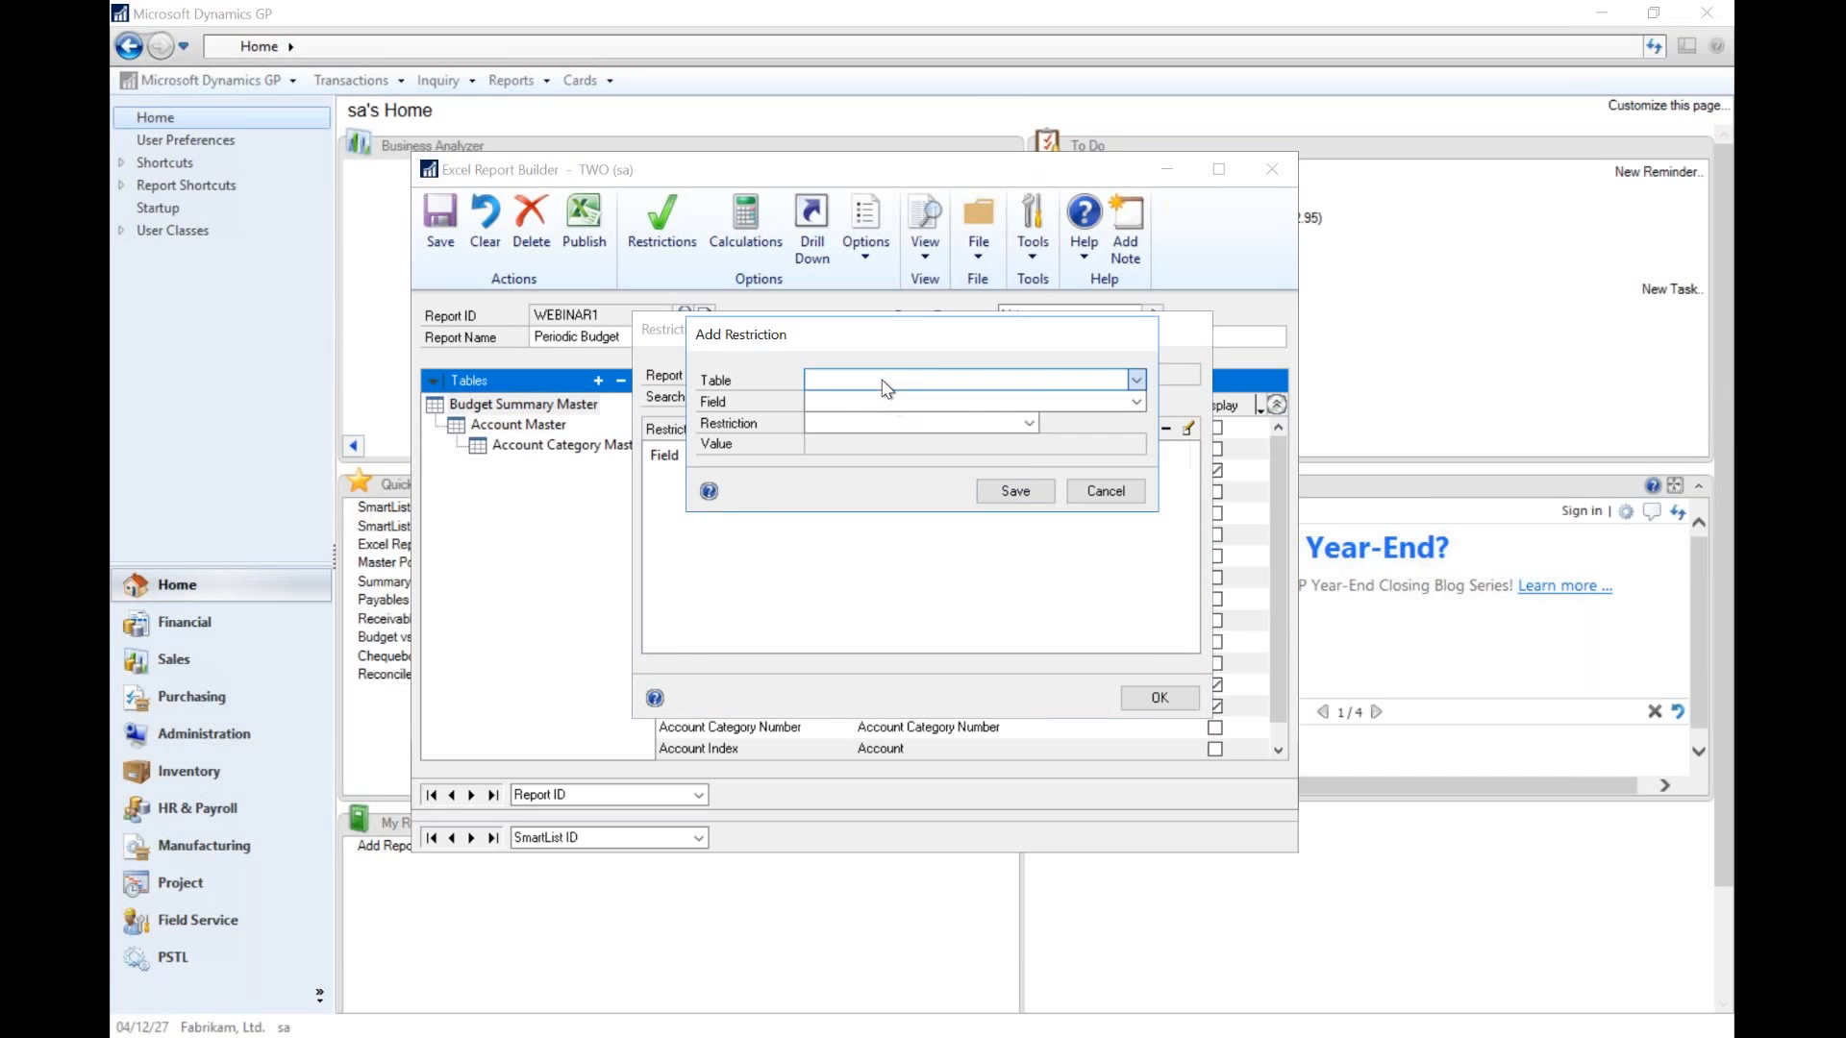
pyautogui.click(886, 385)
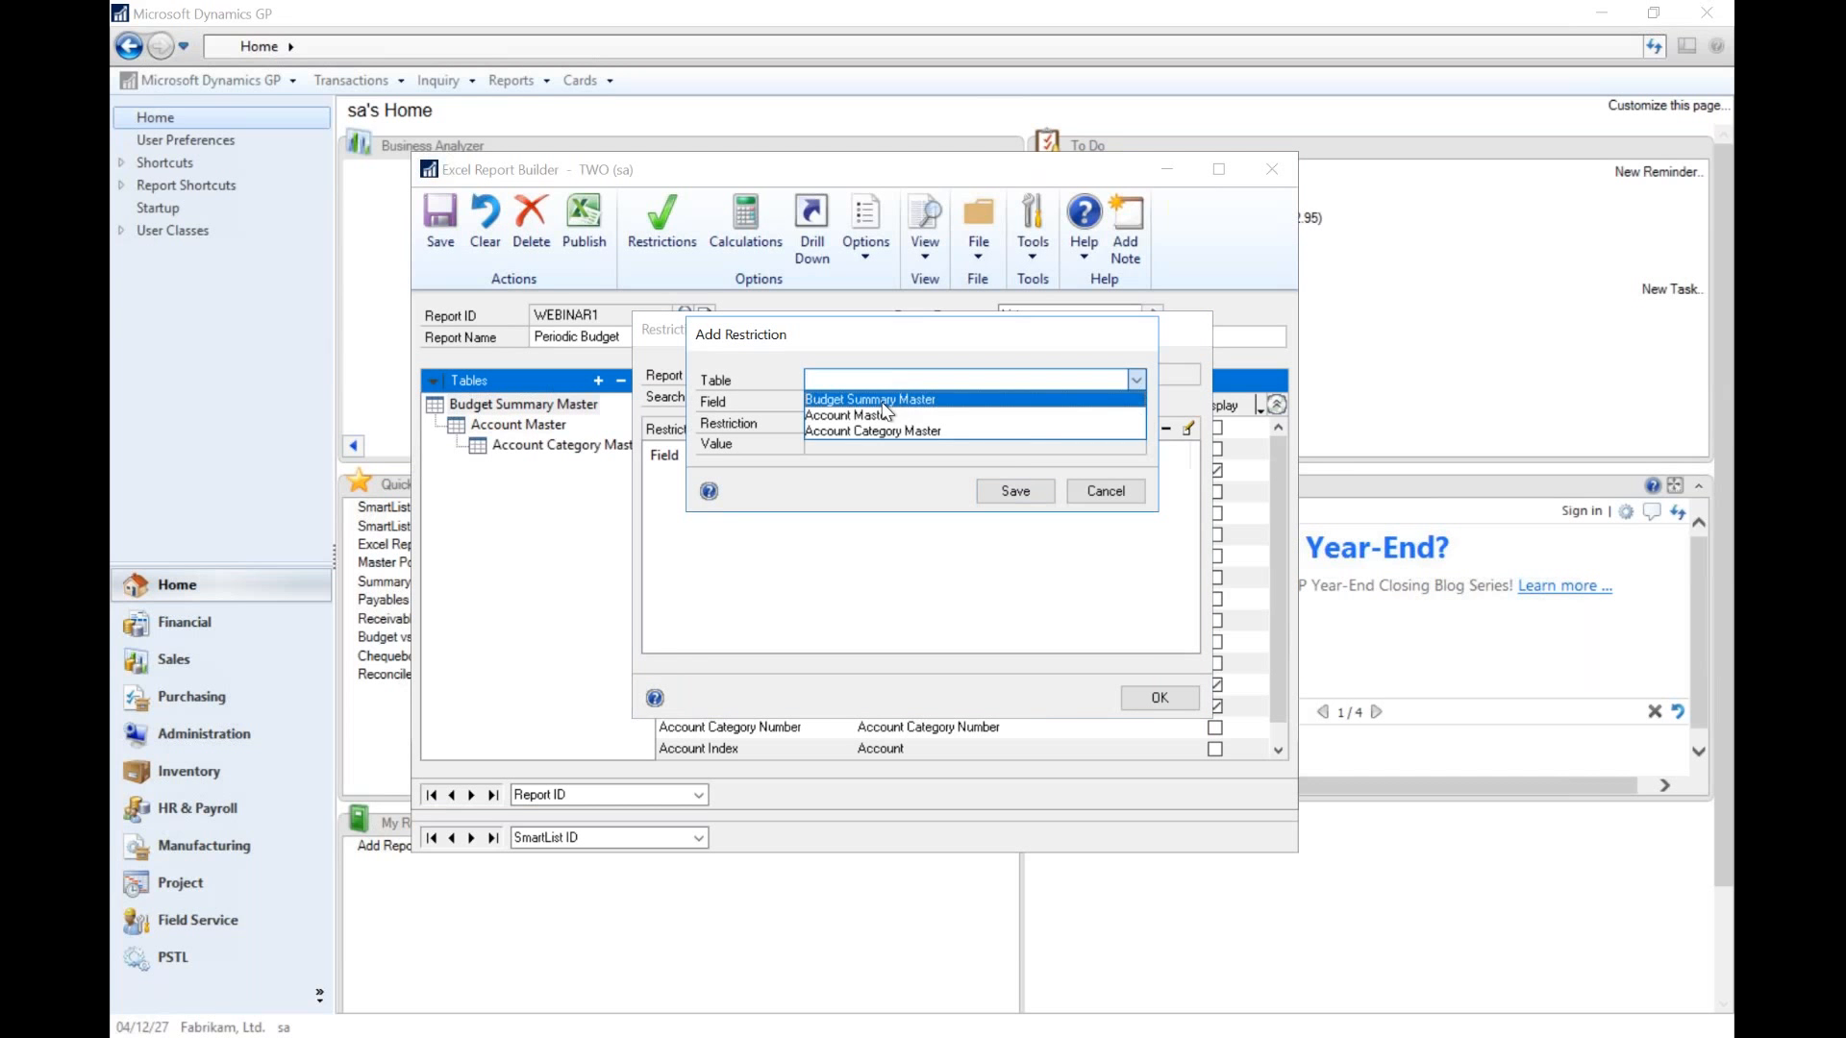
pyautogui.click(882, 400)
pyautogui.click(868, 404)
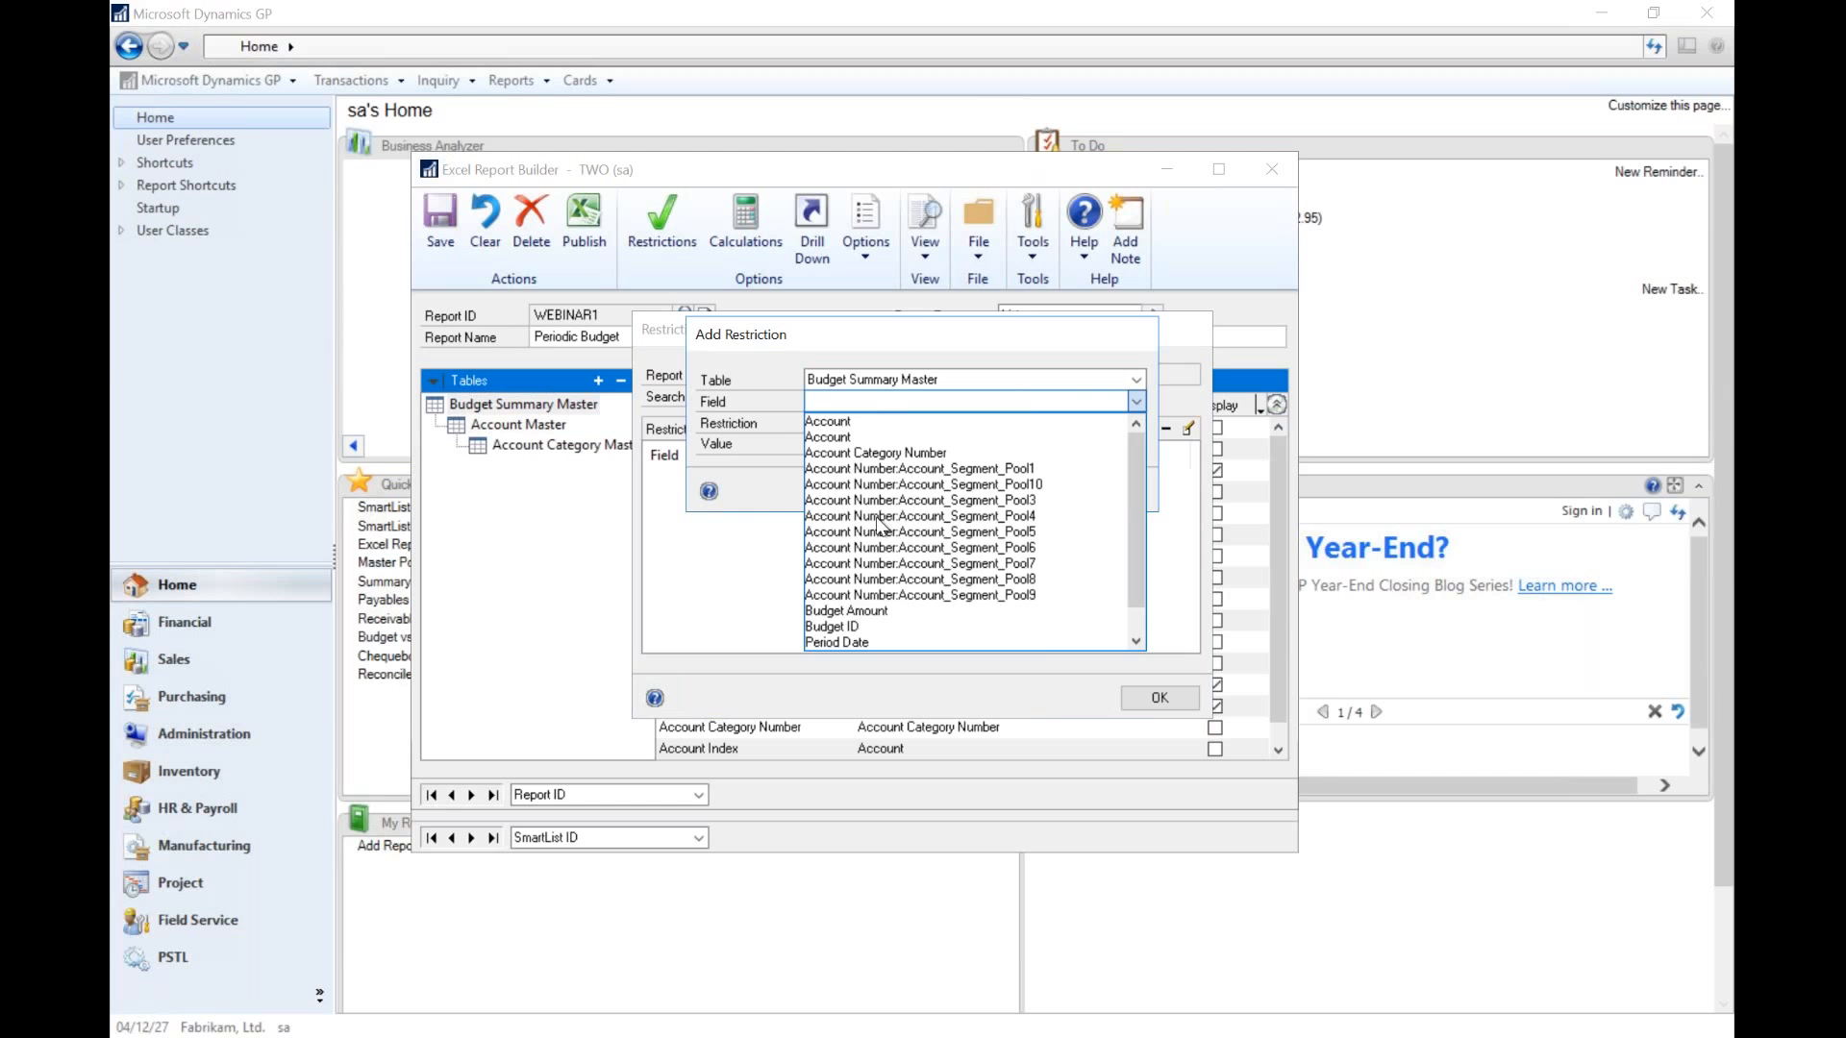
pyautogui.scroll(-1, 1140, 621)
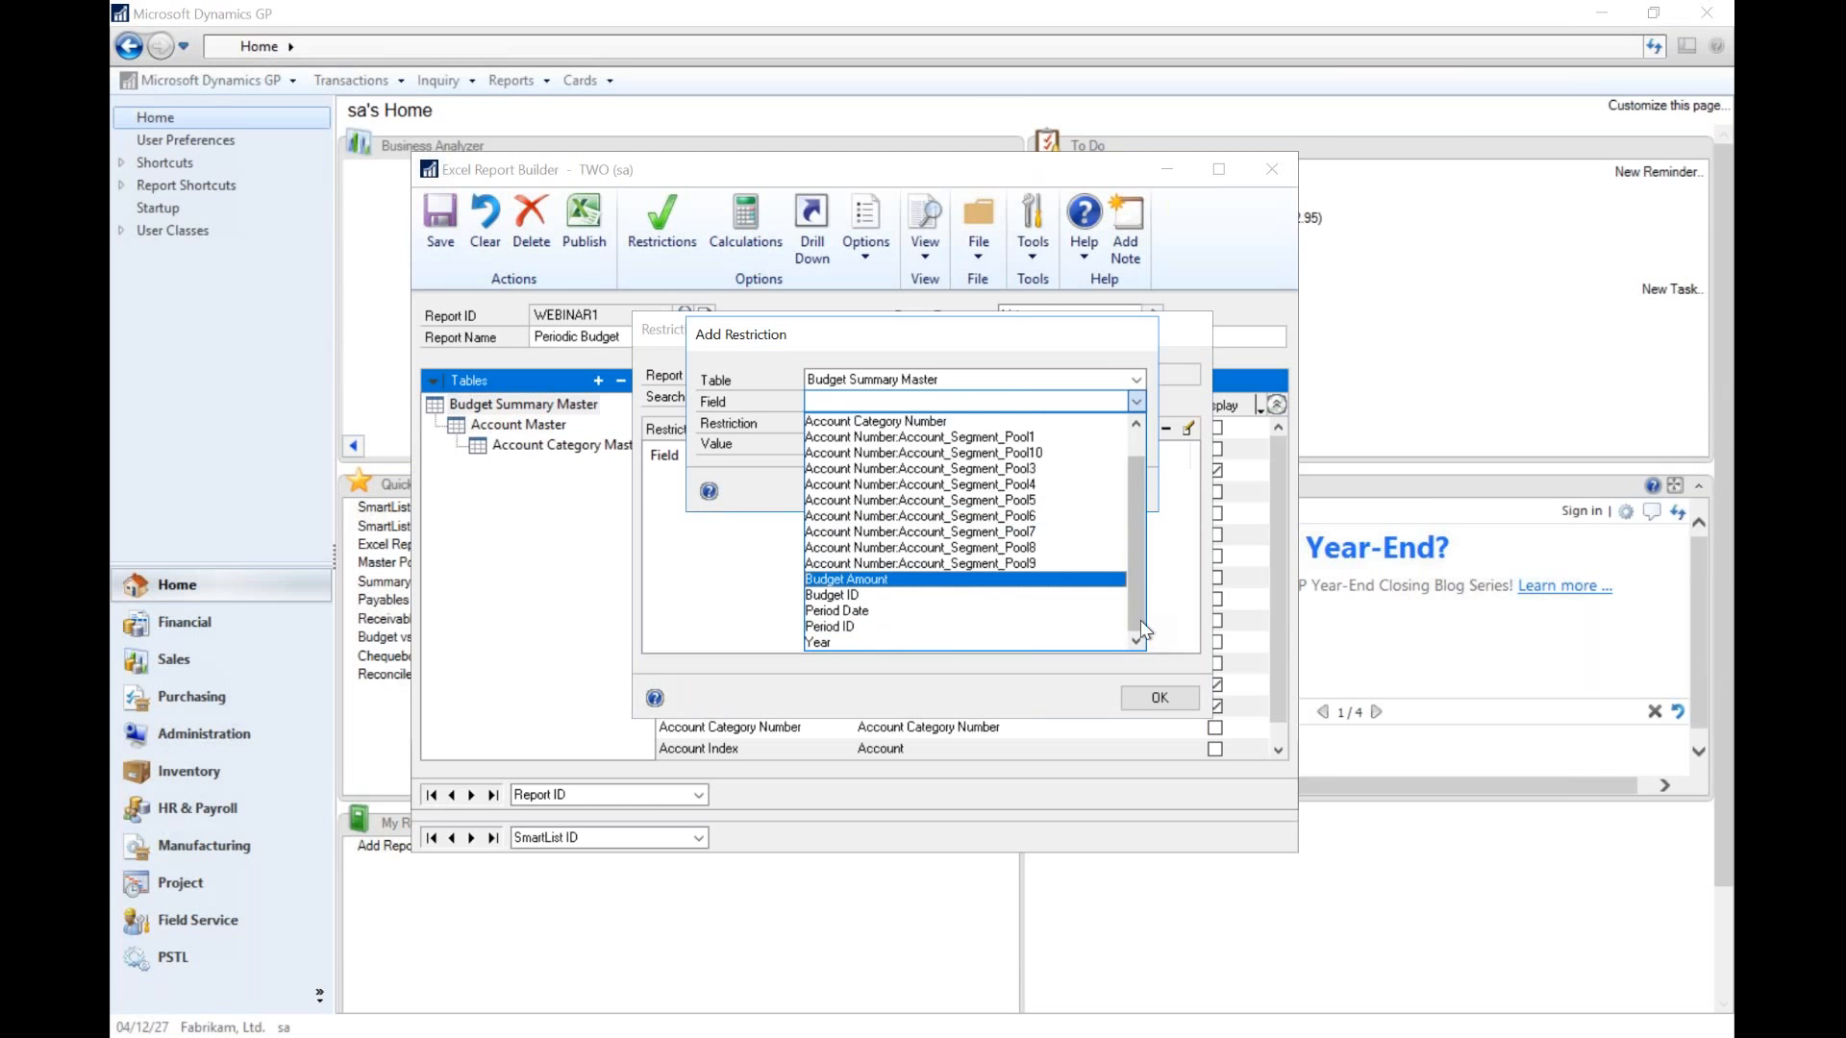
pyautogui.click(846, 642)
pyautogui.click(825, 427)
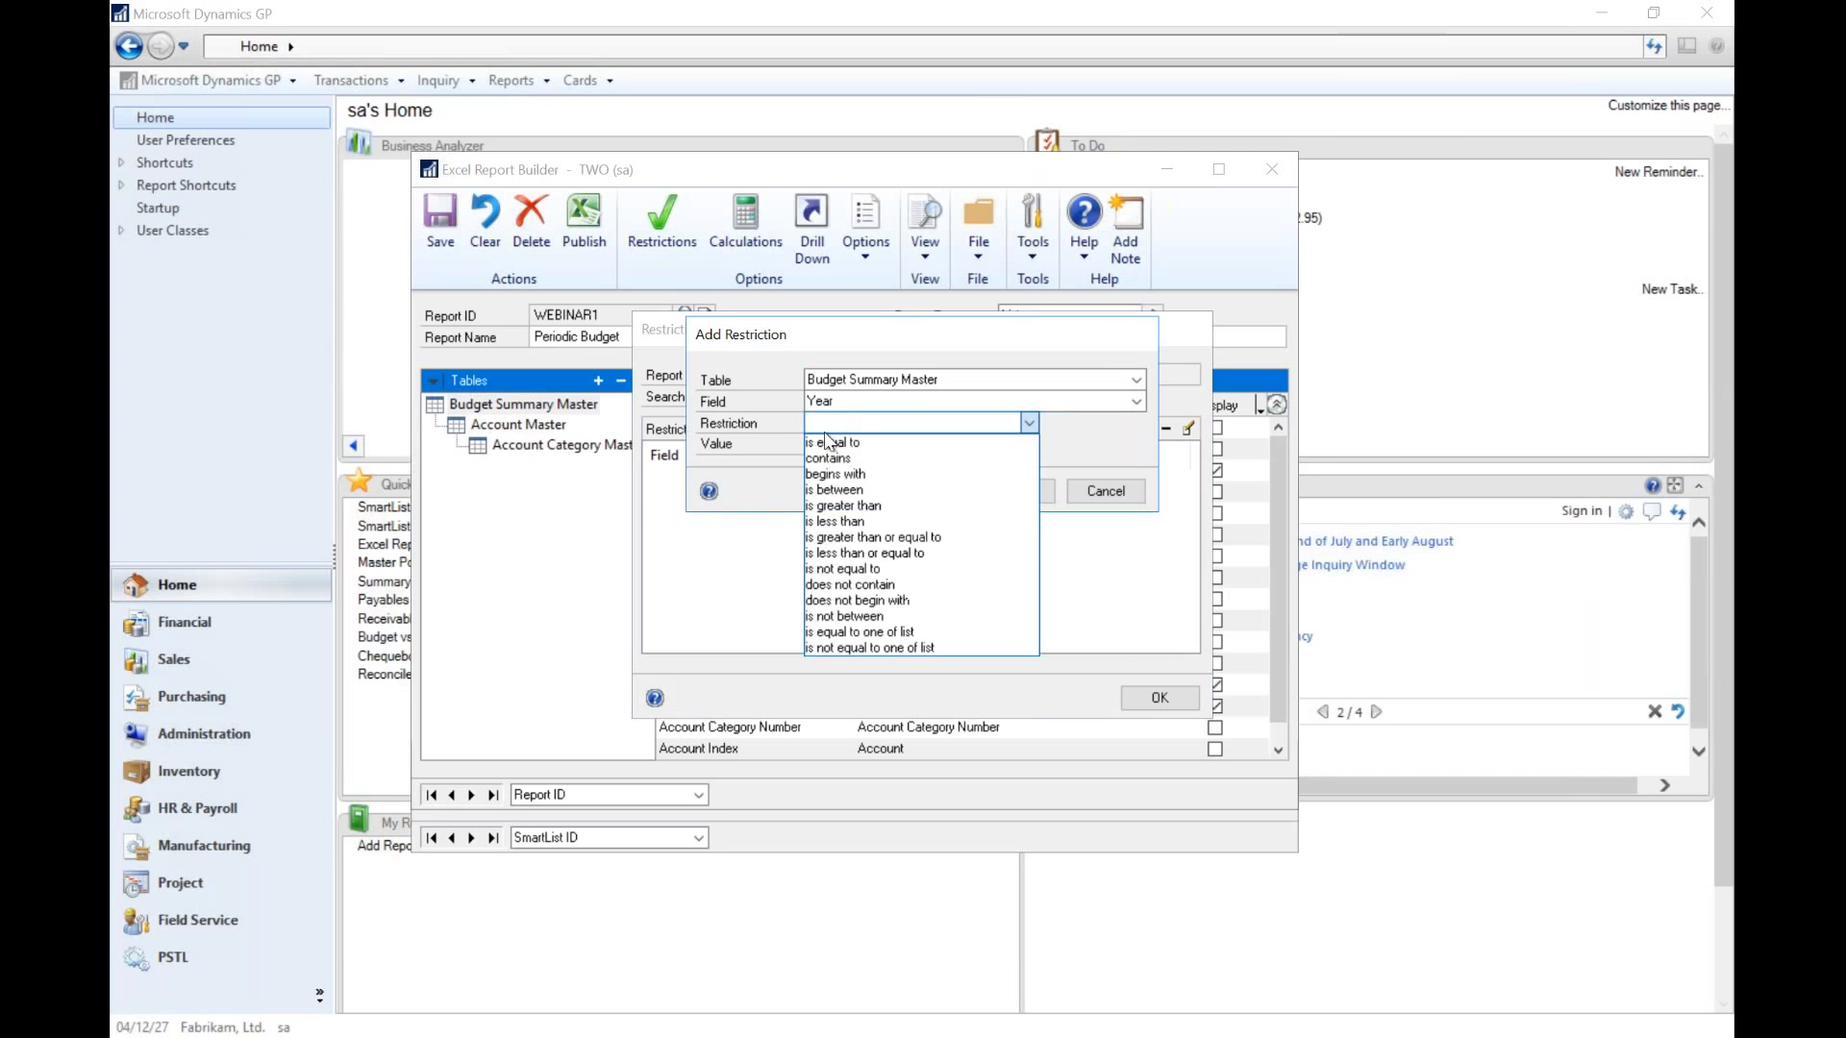
pyautogui.click(829, 442)
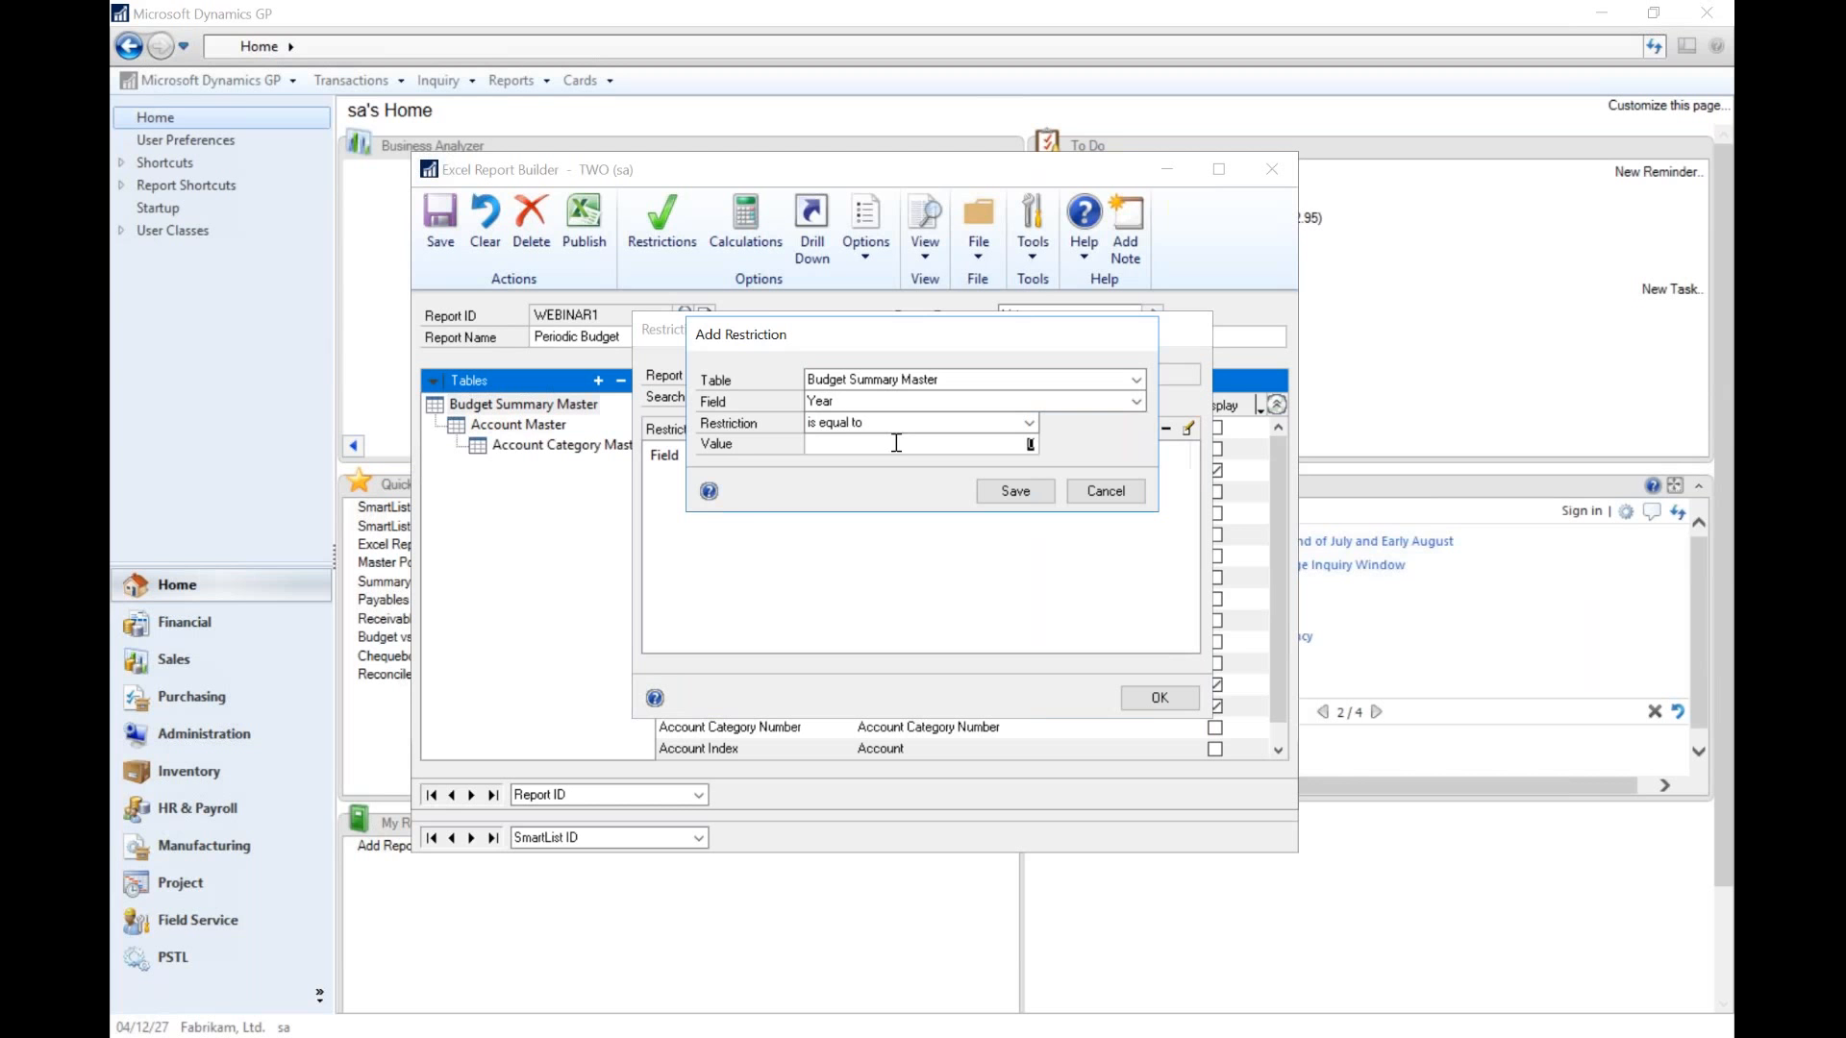
pyautogui.write('2027')
pyautogui.click(986, 491)
# - Add a second restriction requiring Category in Account Category Master to be equal to Selling Expense, and accept the restrictions
pyautogui.click(1144, 428)
pyautogui.click(874, 481)
pyautogui.click(870, 532)
pyautogui.click(846, 502)
pyautogui.click(839, 535)
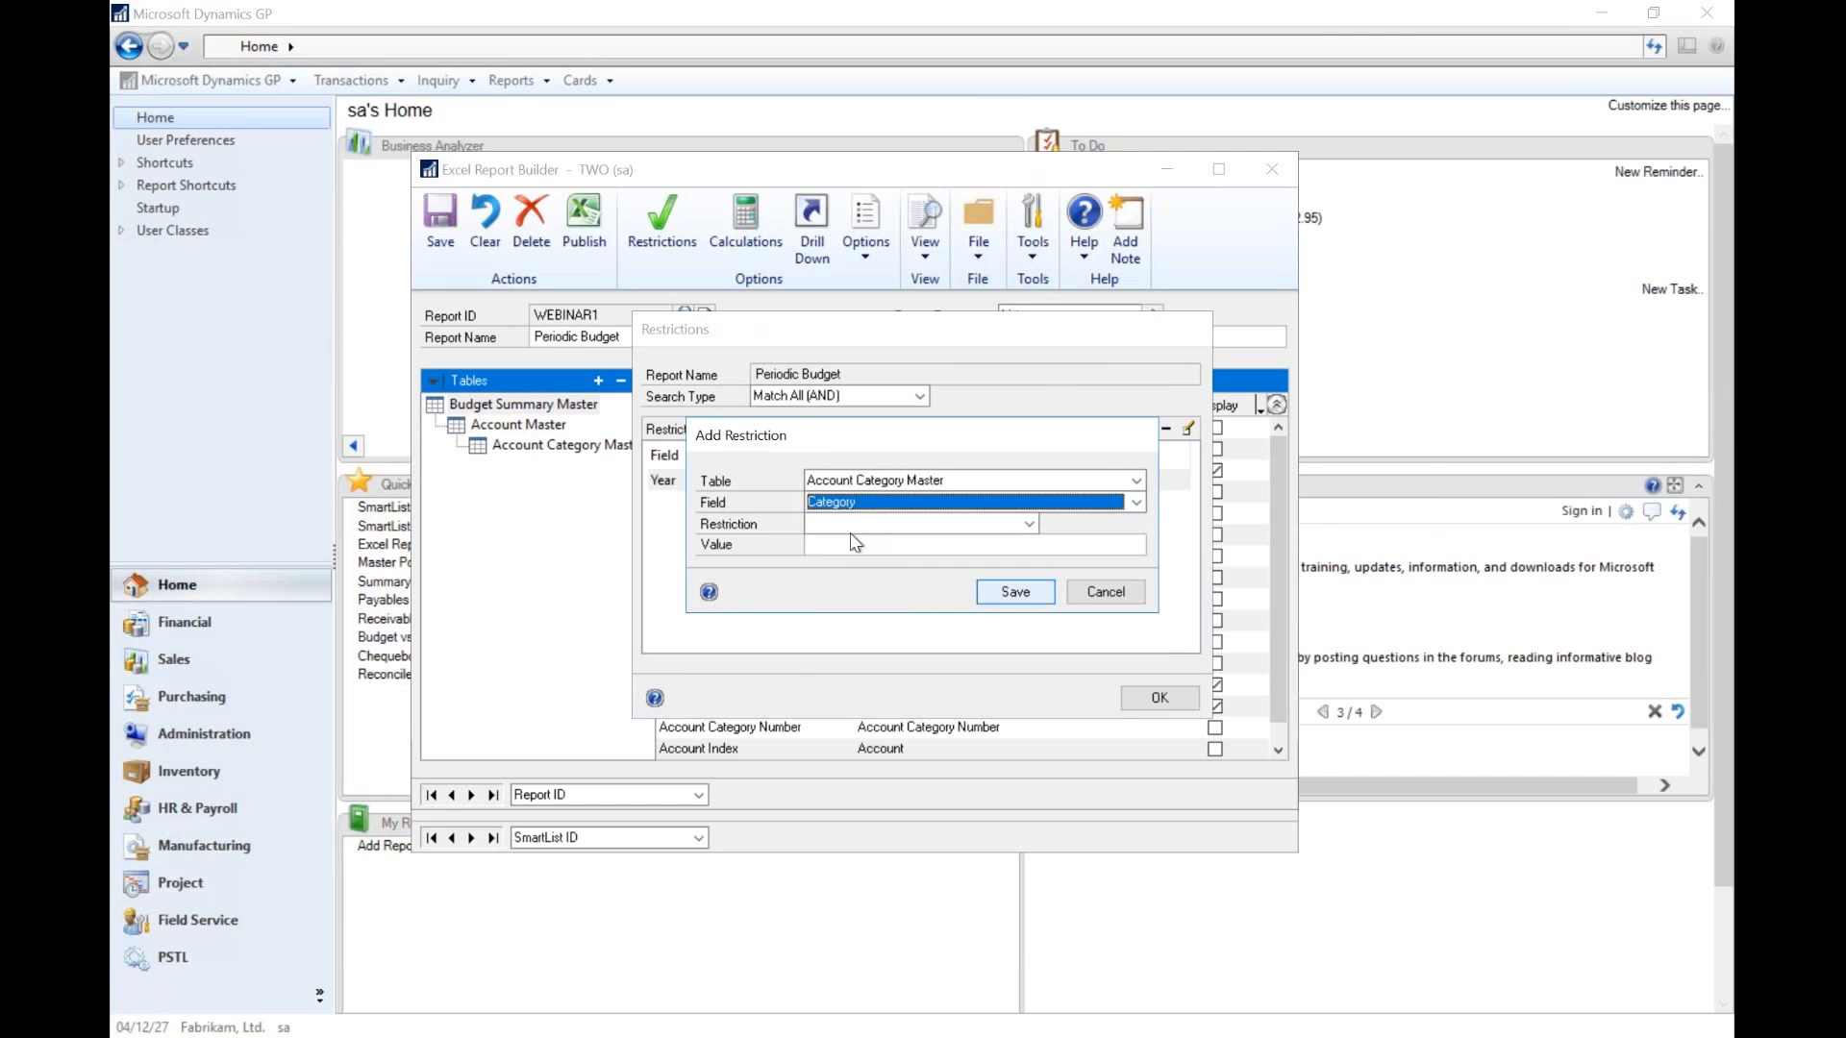
pyautogui.click(855, 534)
pyautogui.click(853, 545)
pyautogui.click(851, 545)
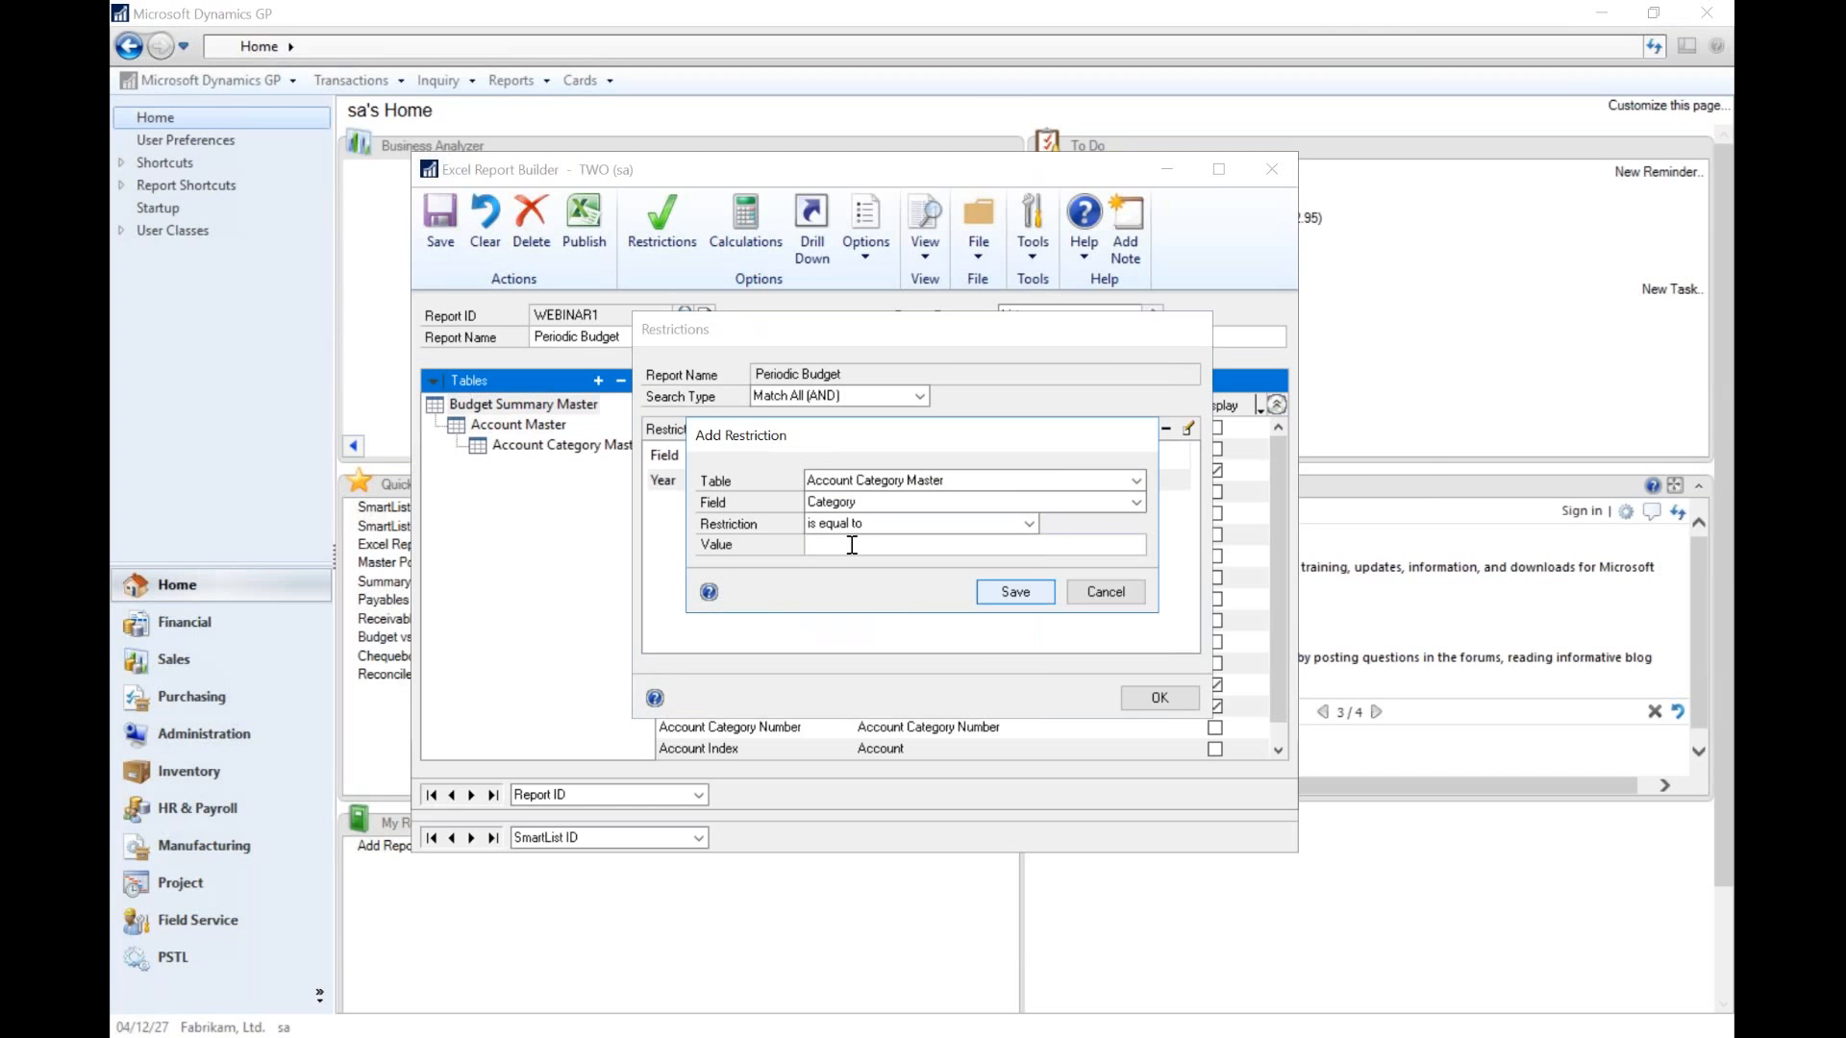
pyautogui.write('Selling Expense')
pyautogui.click(1015, 591)
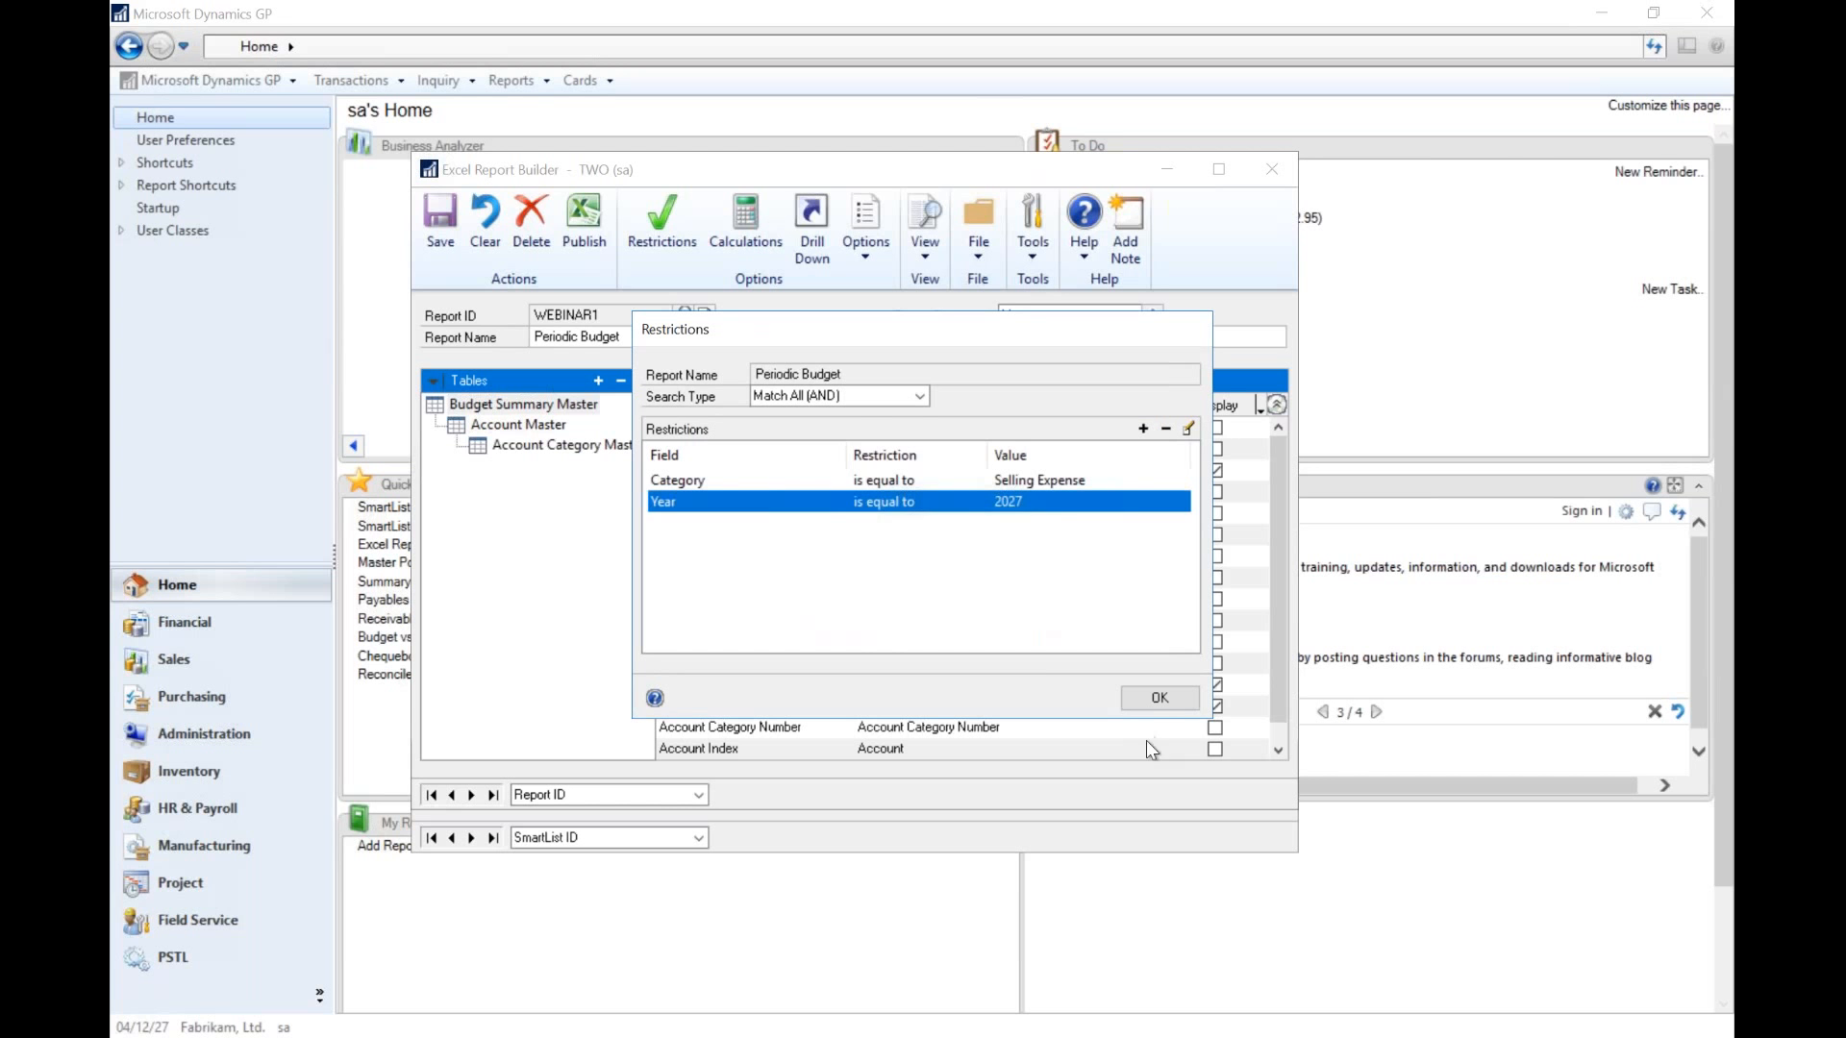
pyautogui.click(1143, 695)
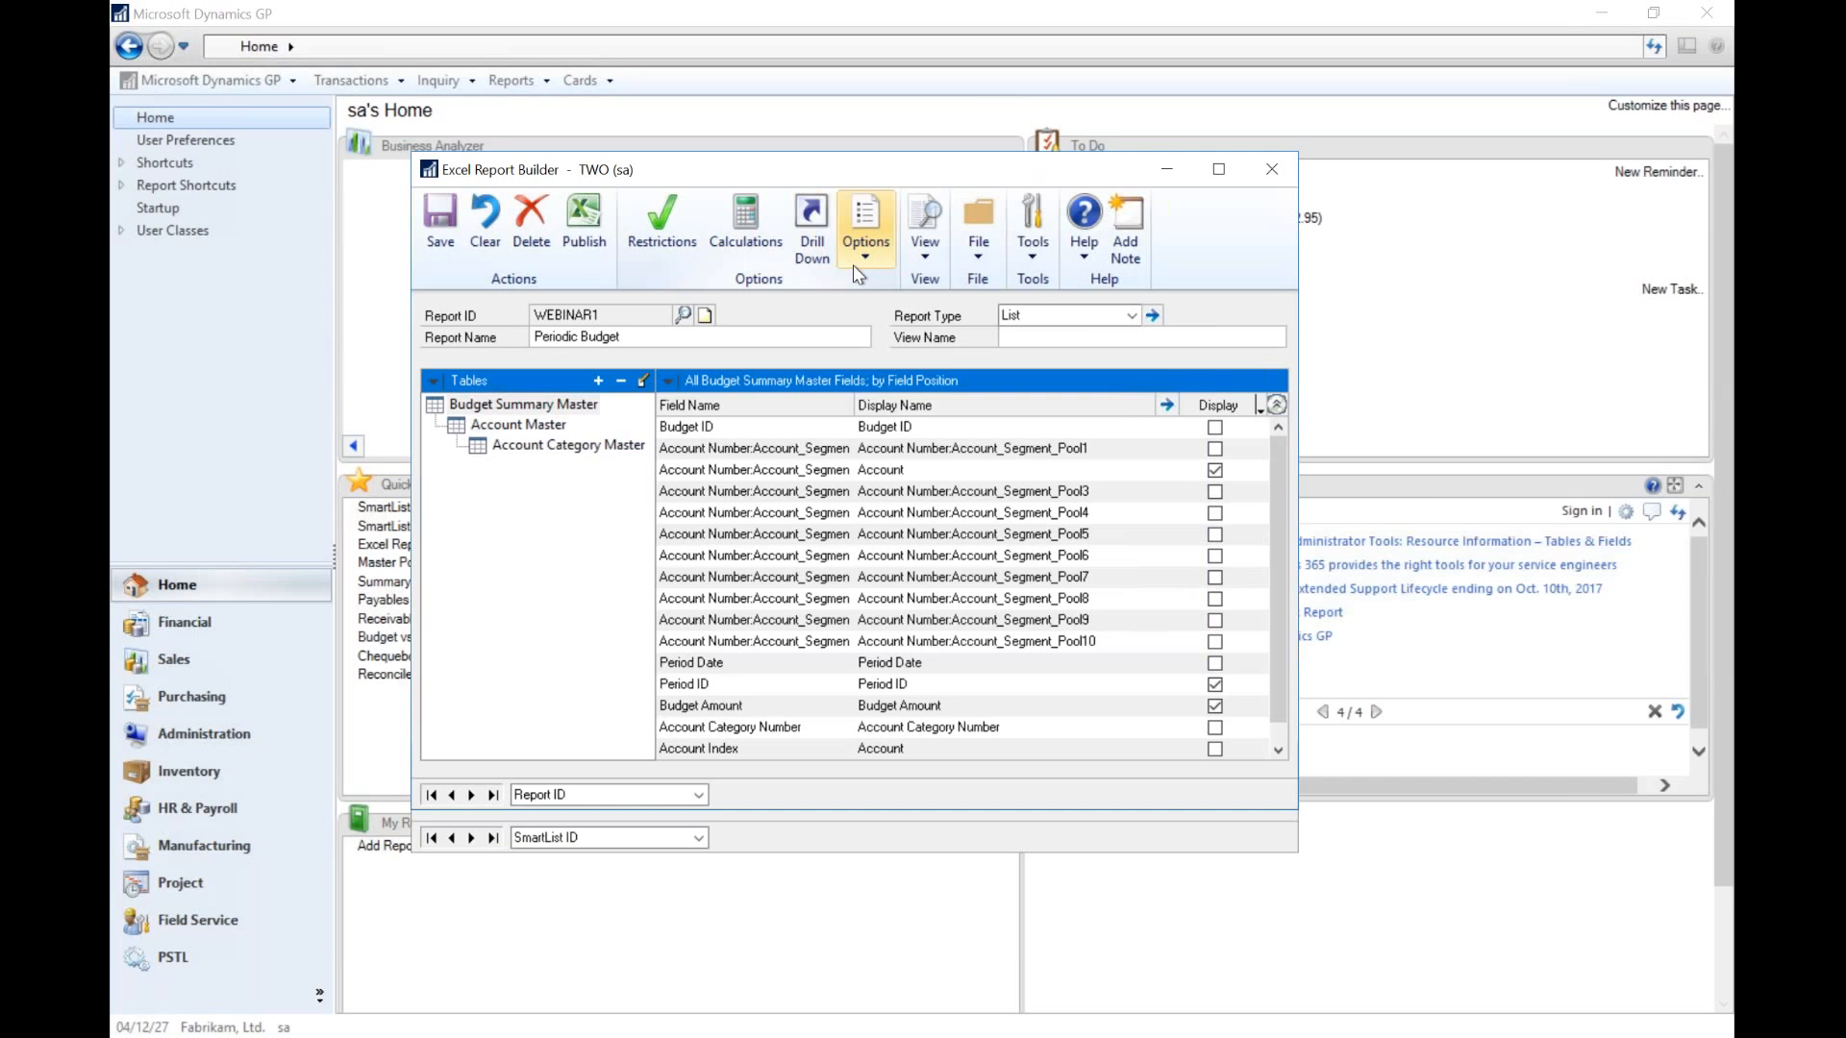
# - Set the Excel report's view name to ExcelBudget
pyautogui.click(1010, 337)
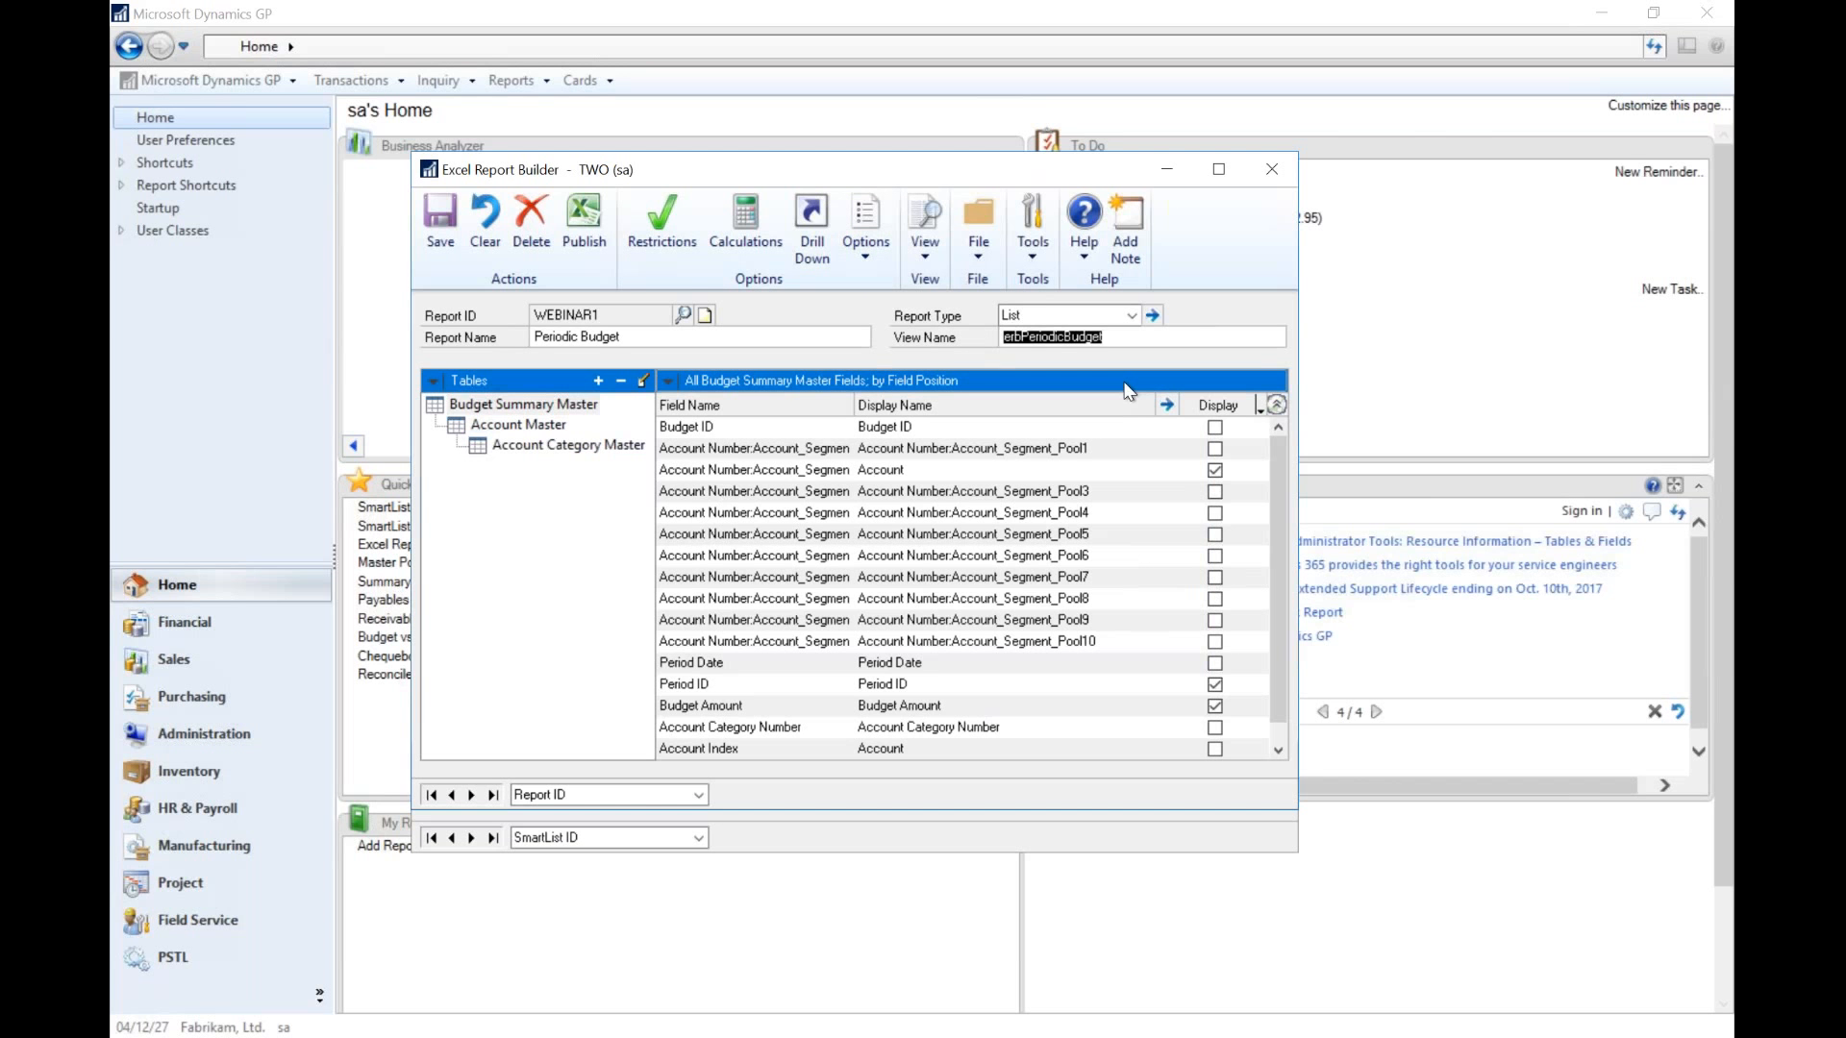
pyautogui.write('Budget')
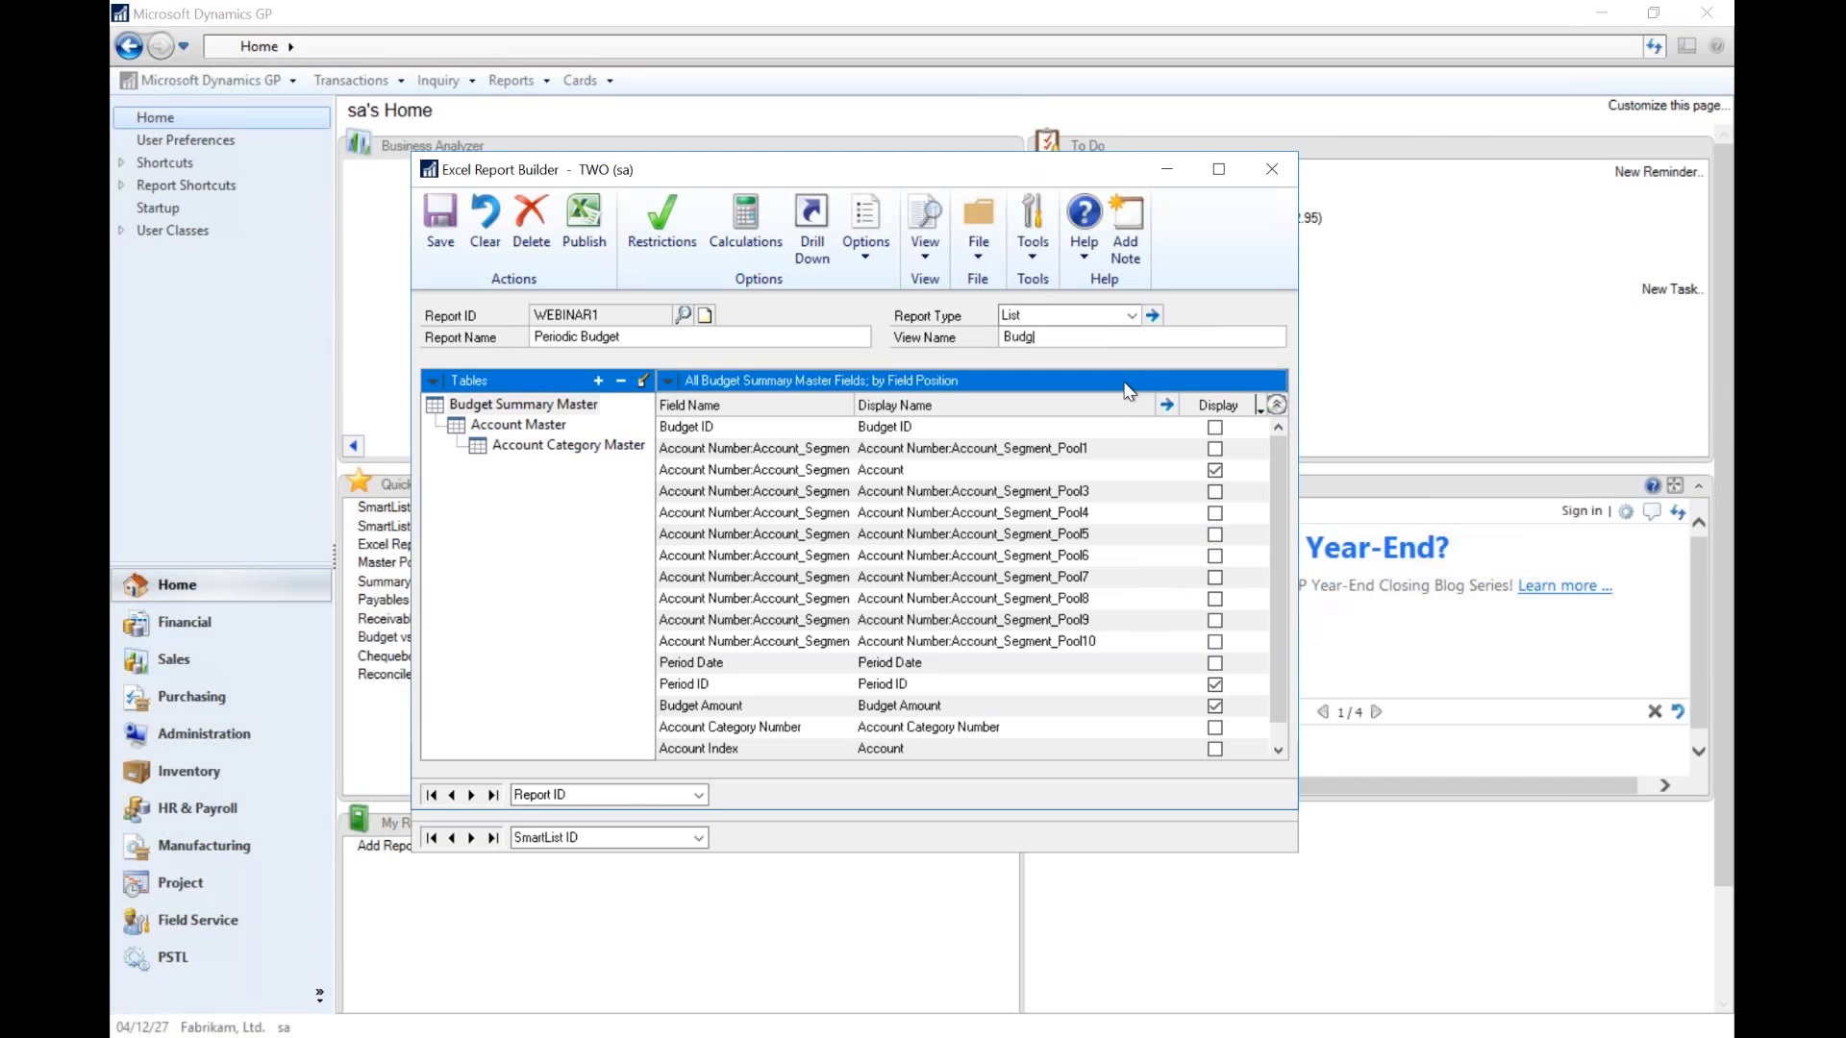
pyautogui.click(1152, 318)
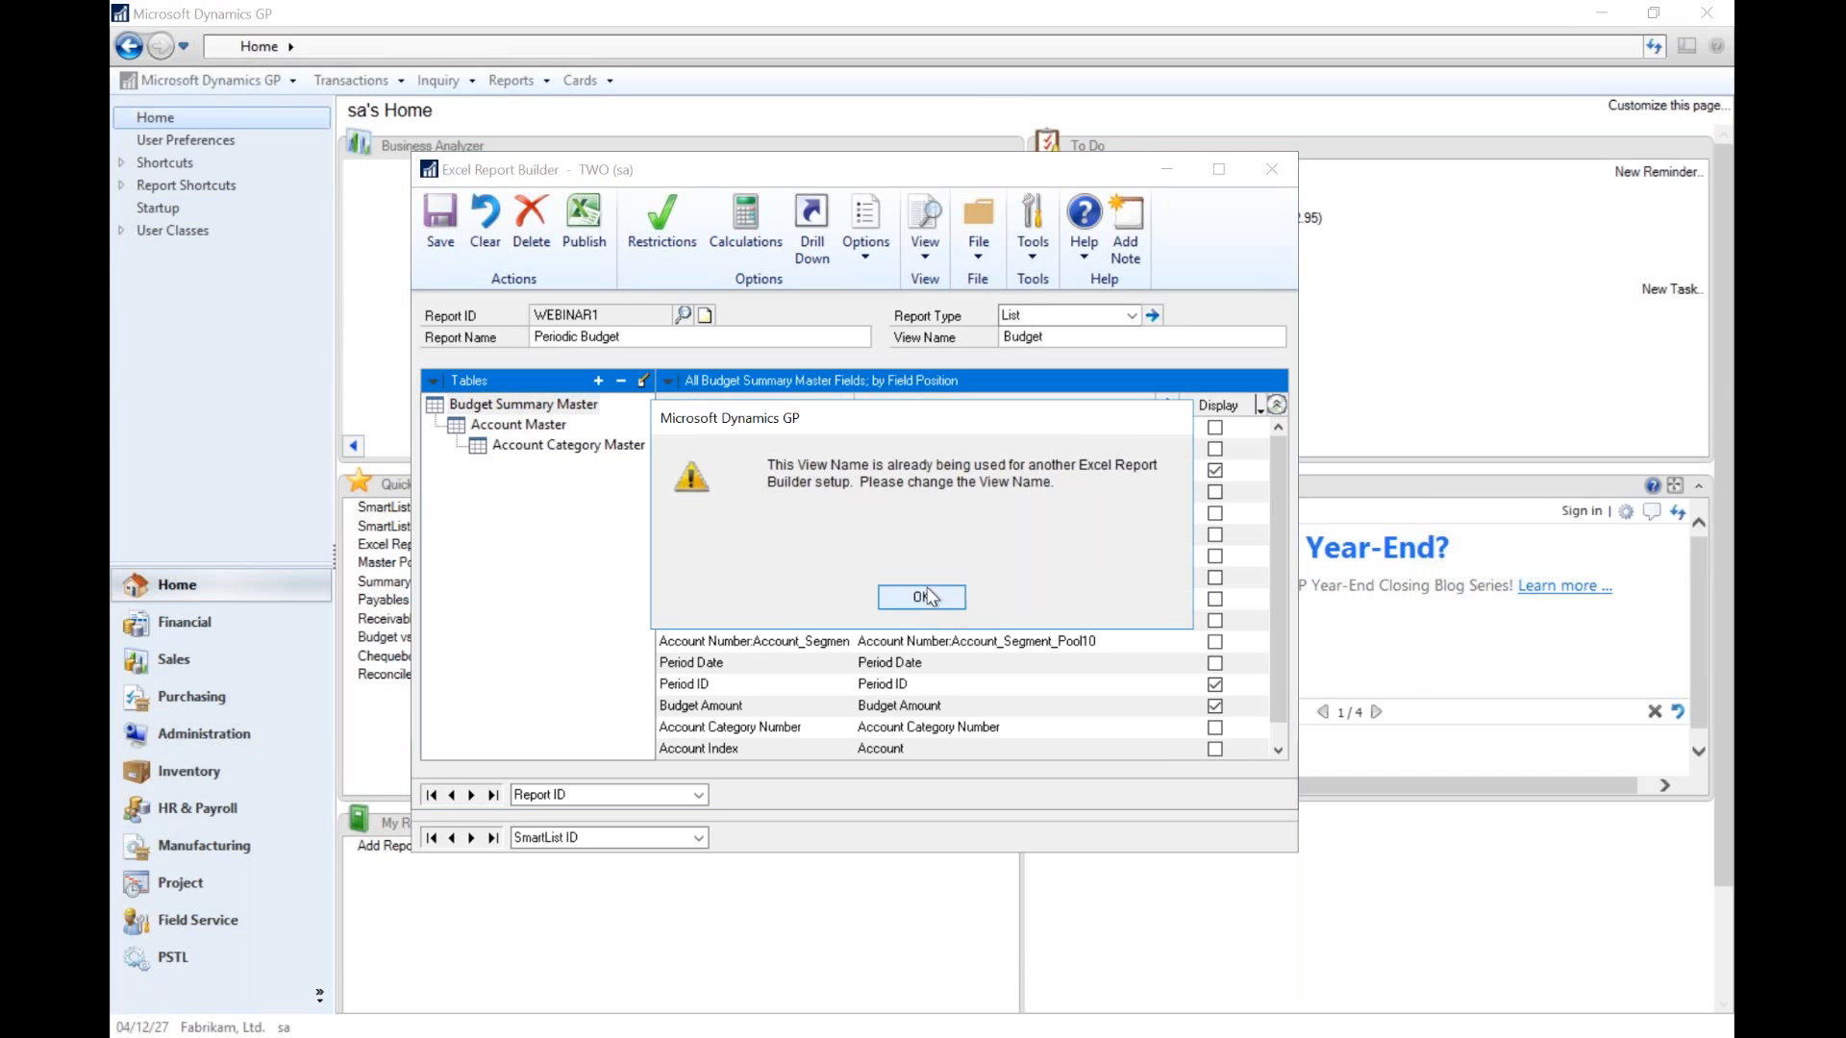
pyautogui.press('Return')
pyautogui.write('Excel')
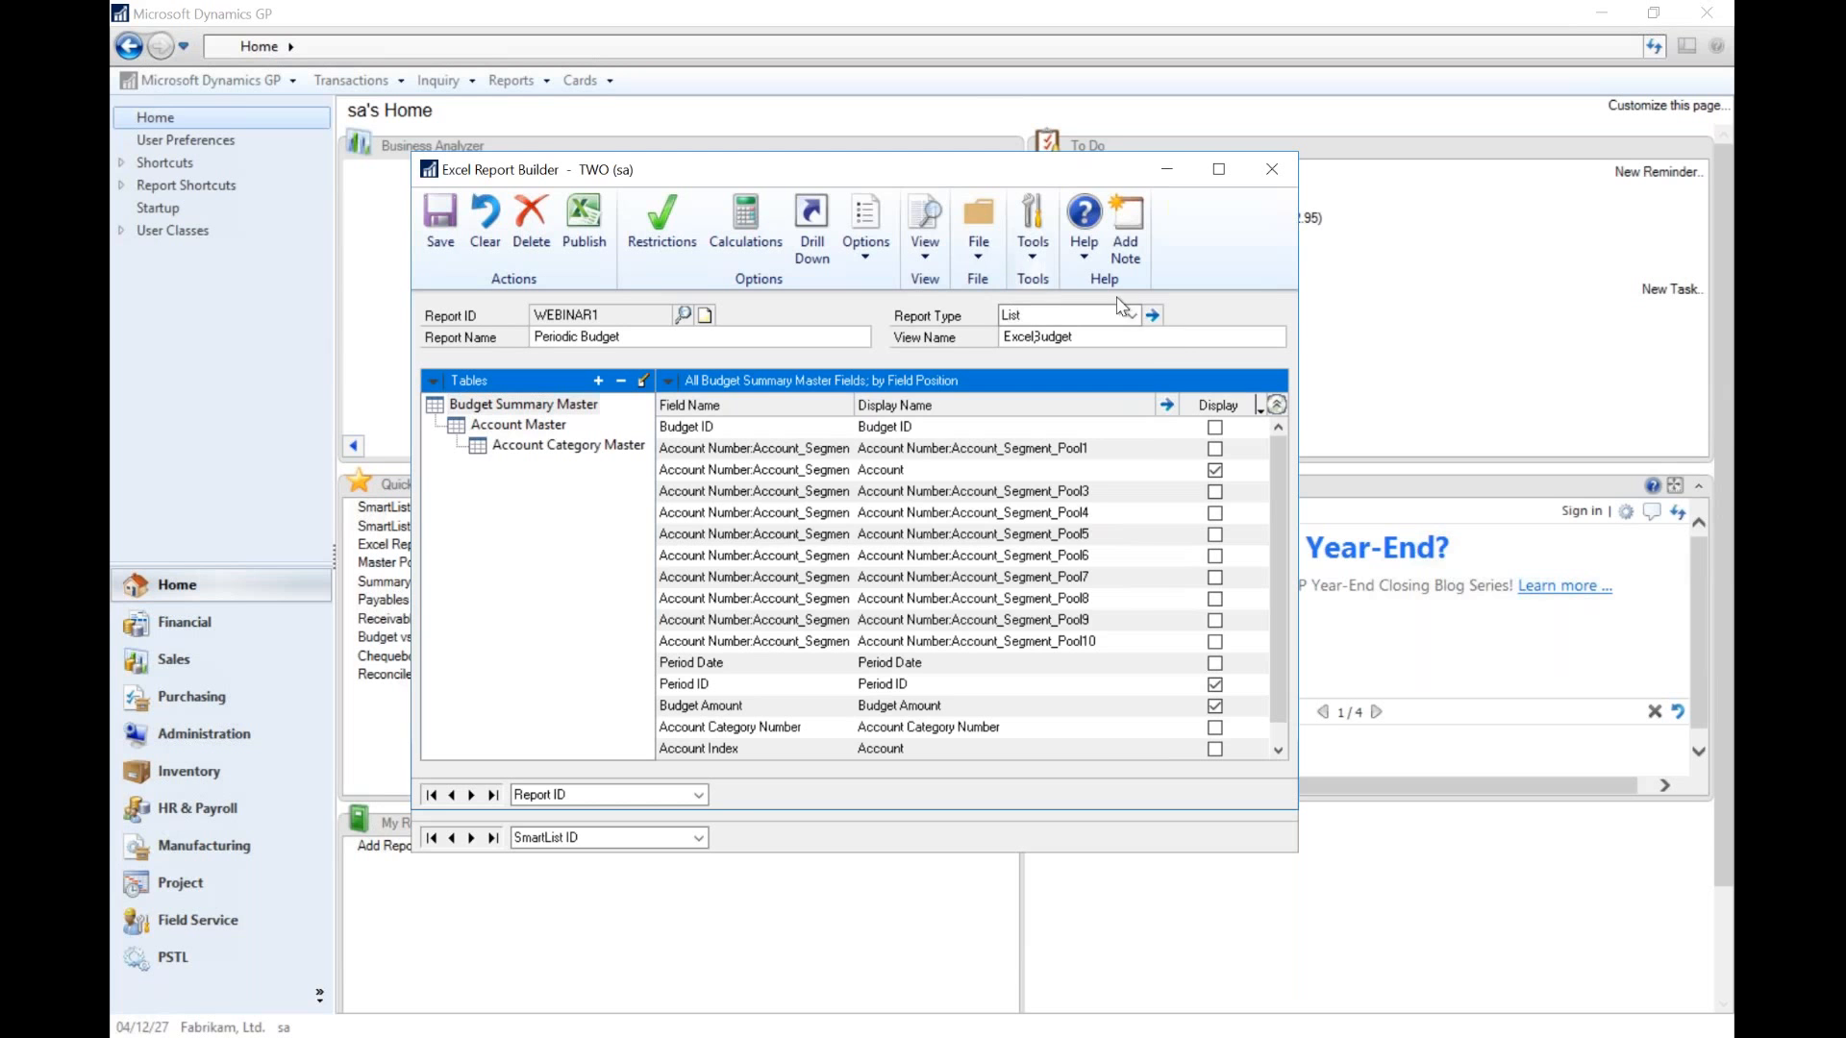
# - Reorder the report columns as Account, Category, Year, Period ID and Budget Amount
pyautogui.click(1153, 315)
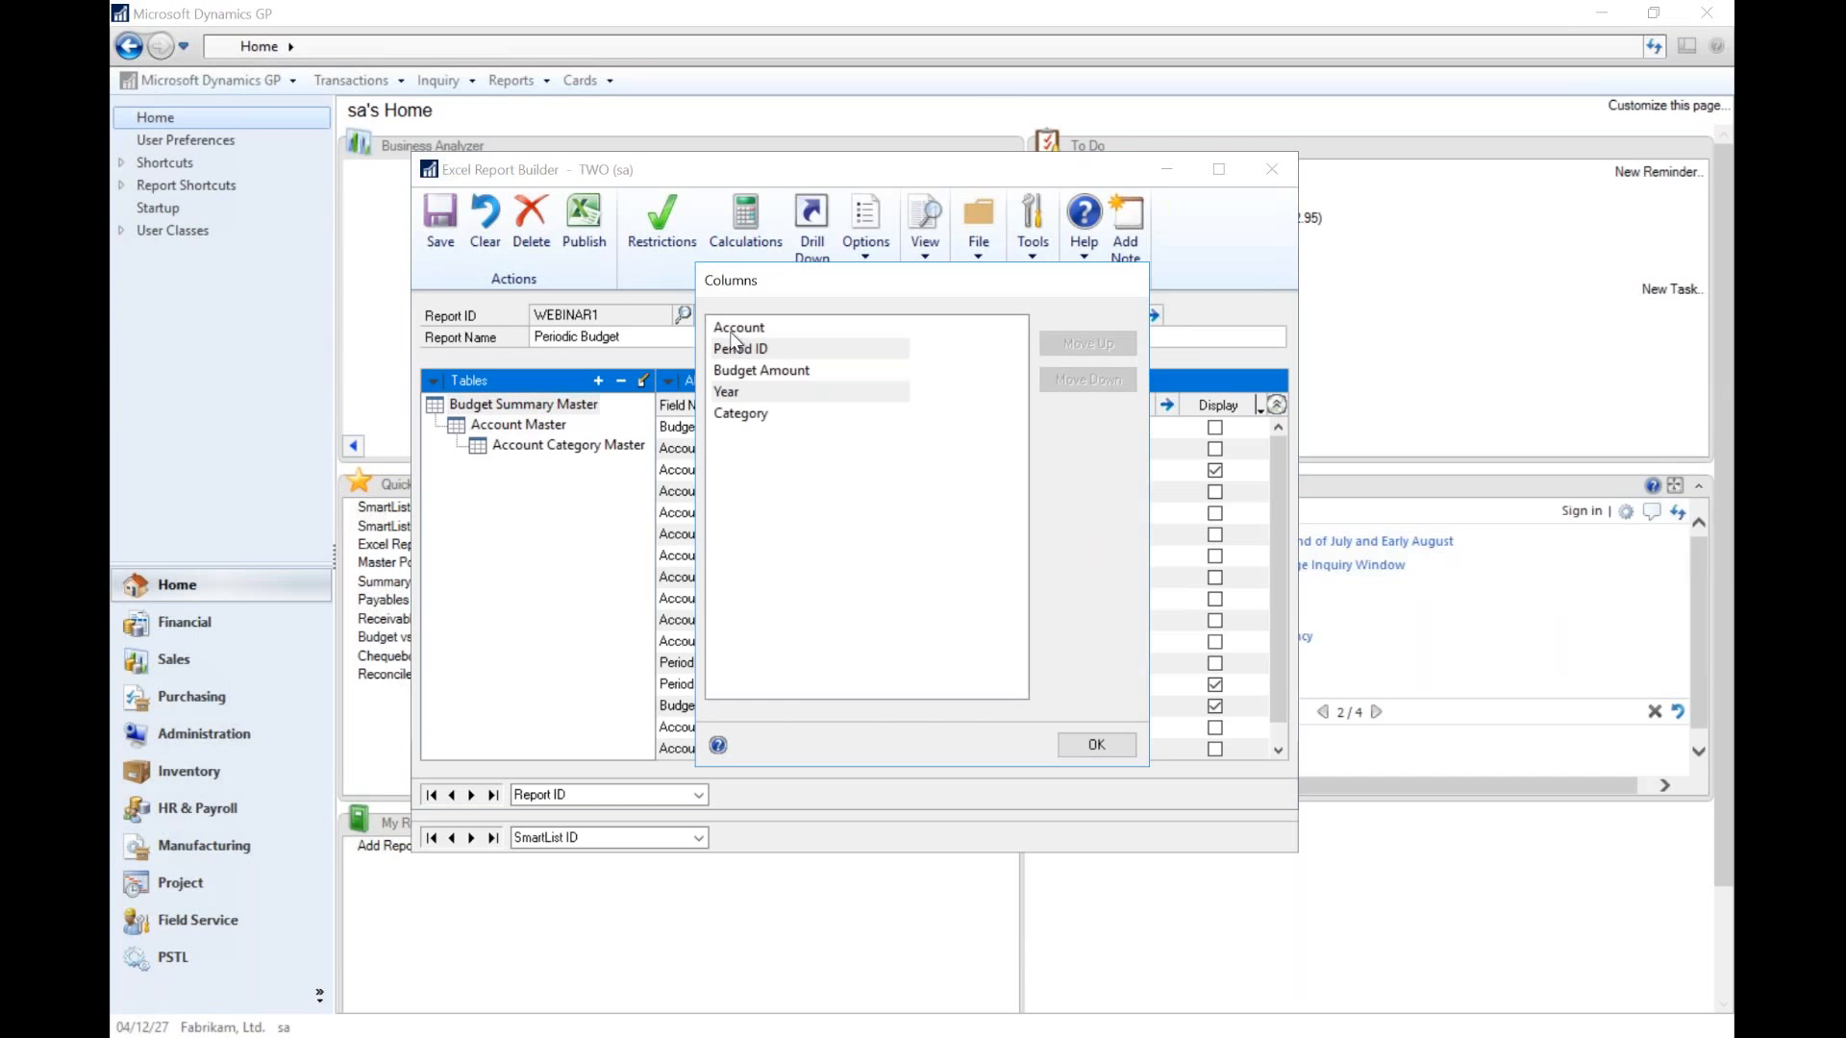
pyautogui.click(731, 335)
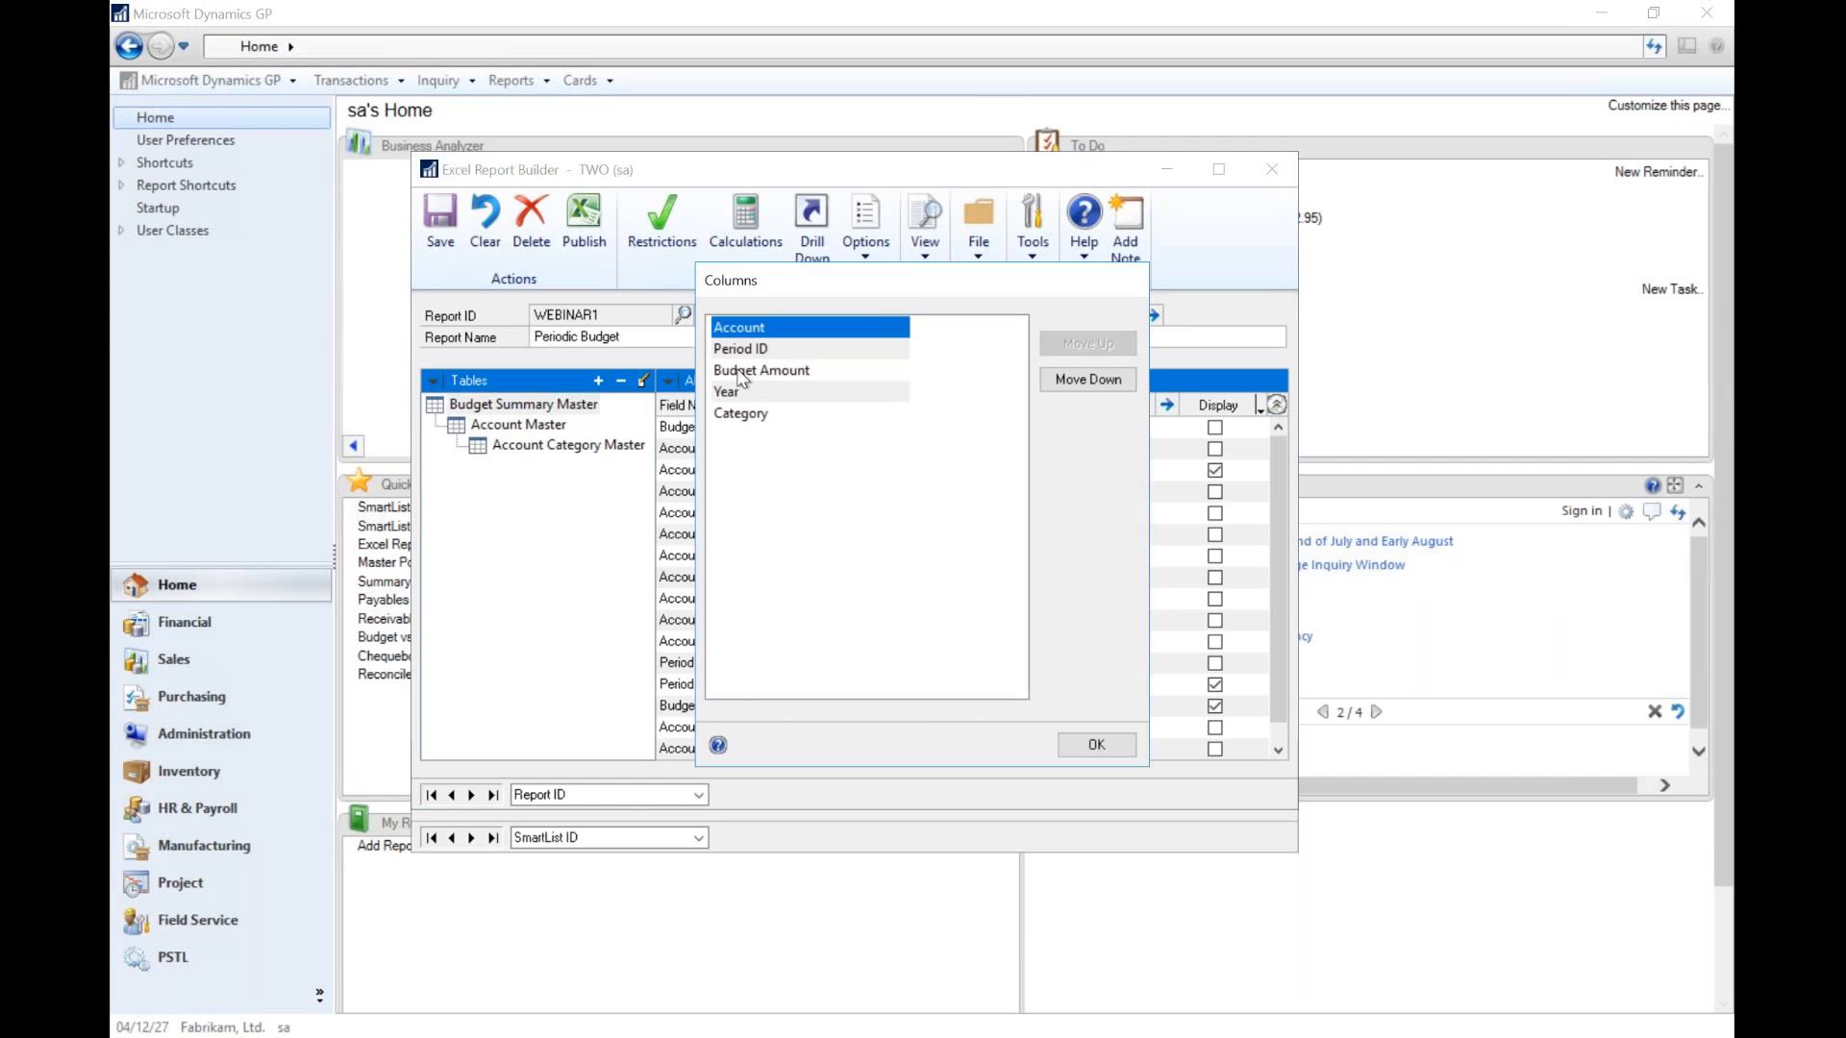
pyautogui.click(746, 392)
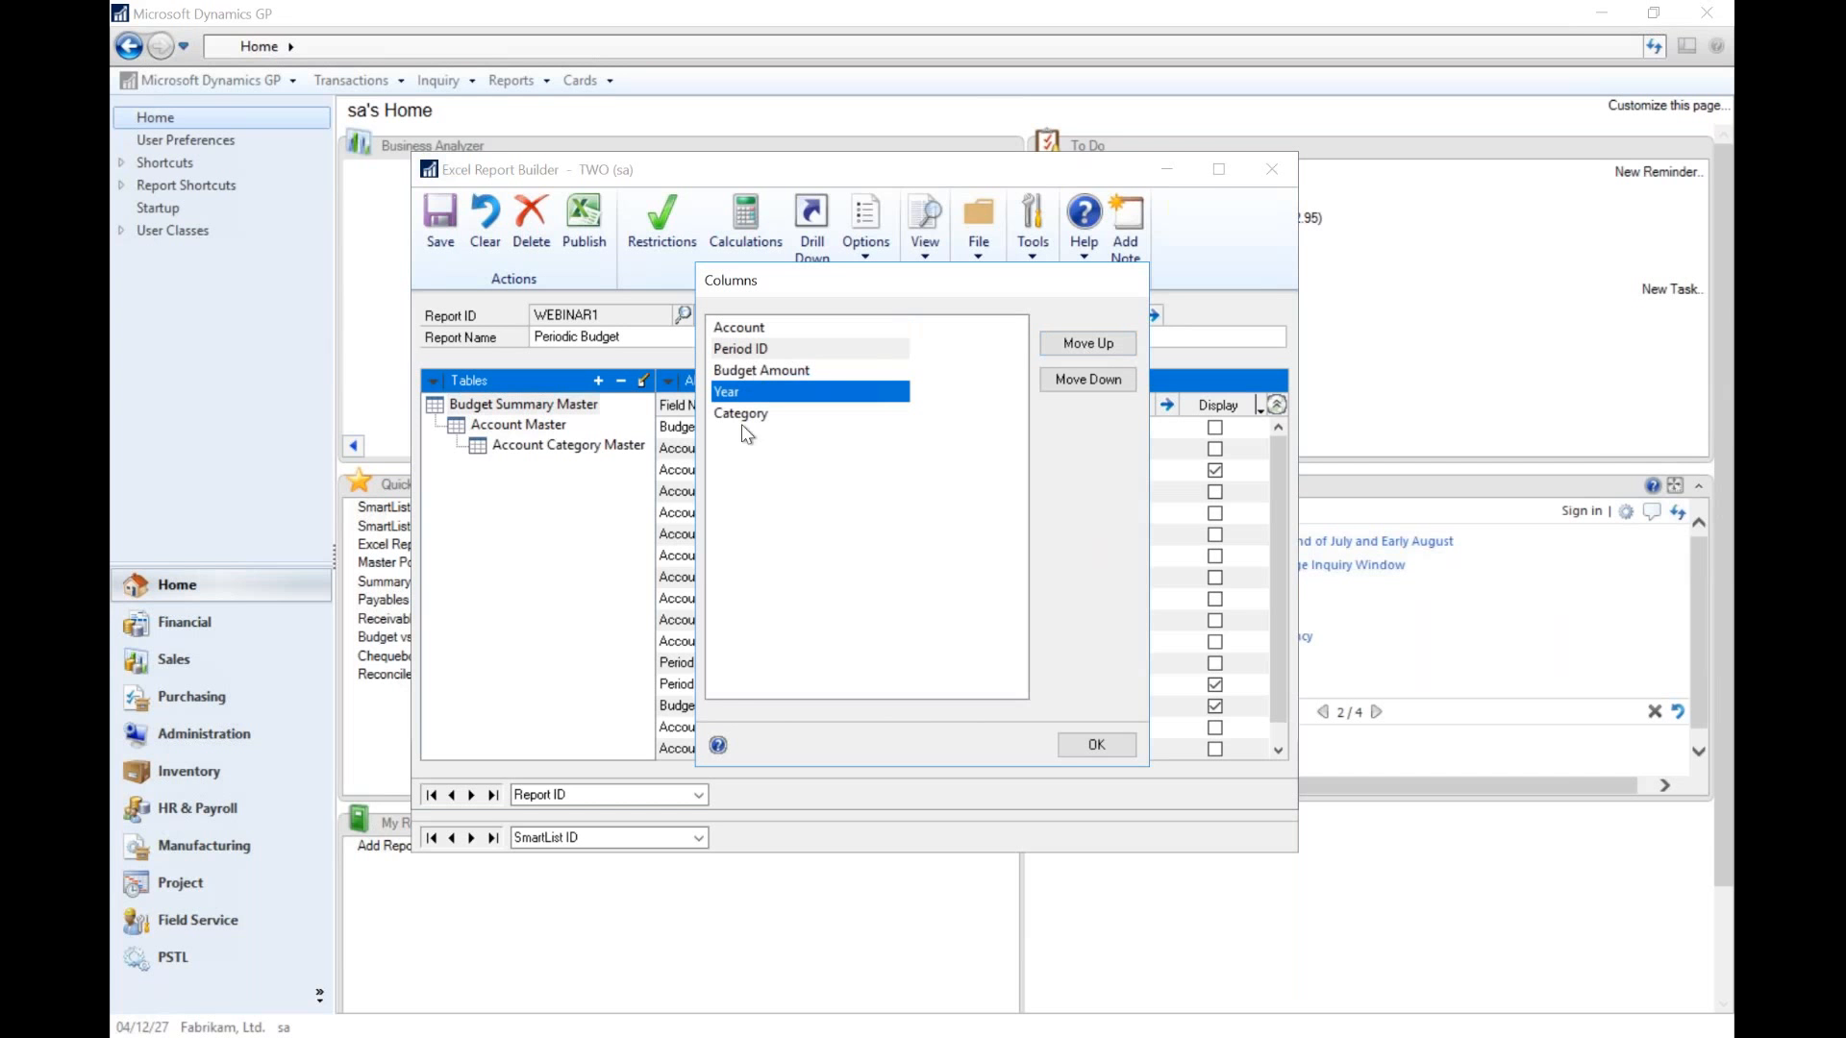
pyautogui.press('Down')
pyautogui.click(1106, 344)
pyautogui.click(1105, 345)
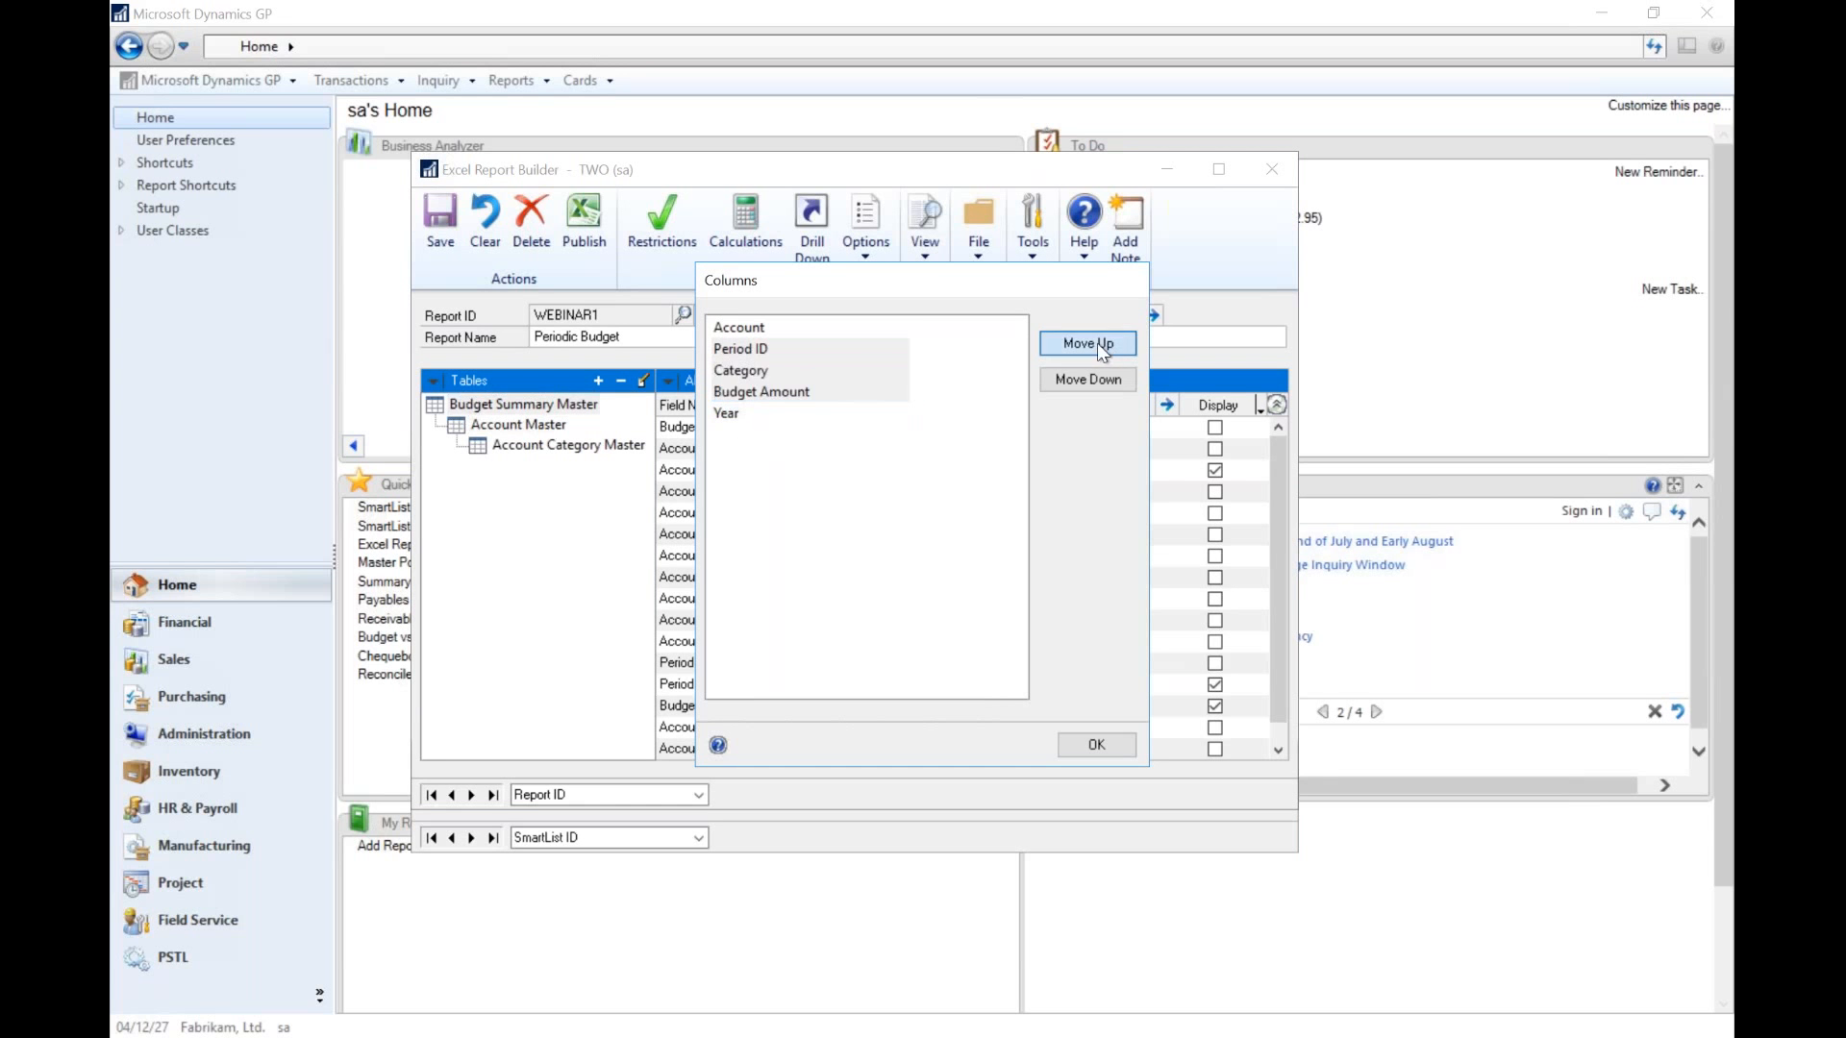
pyautogui.click(1103, 344)
pyautogui.click(754, 413)
pyautogui.click(1076, 346)
pyautogui.click(1077, 346)
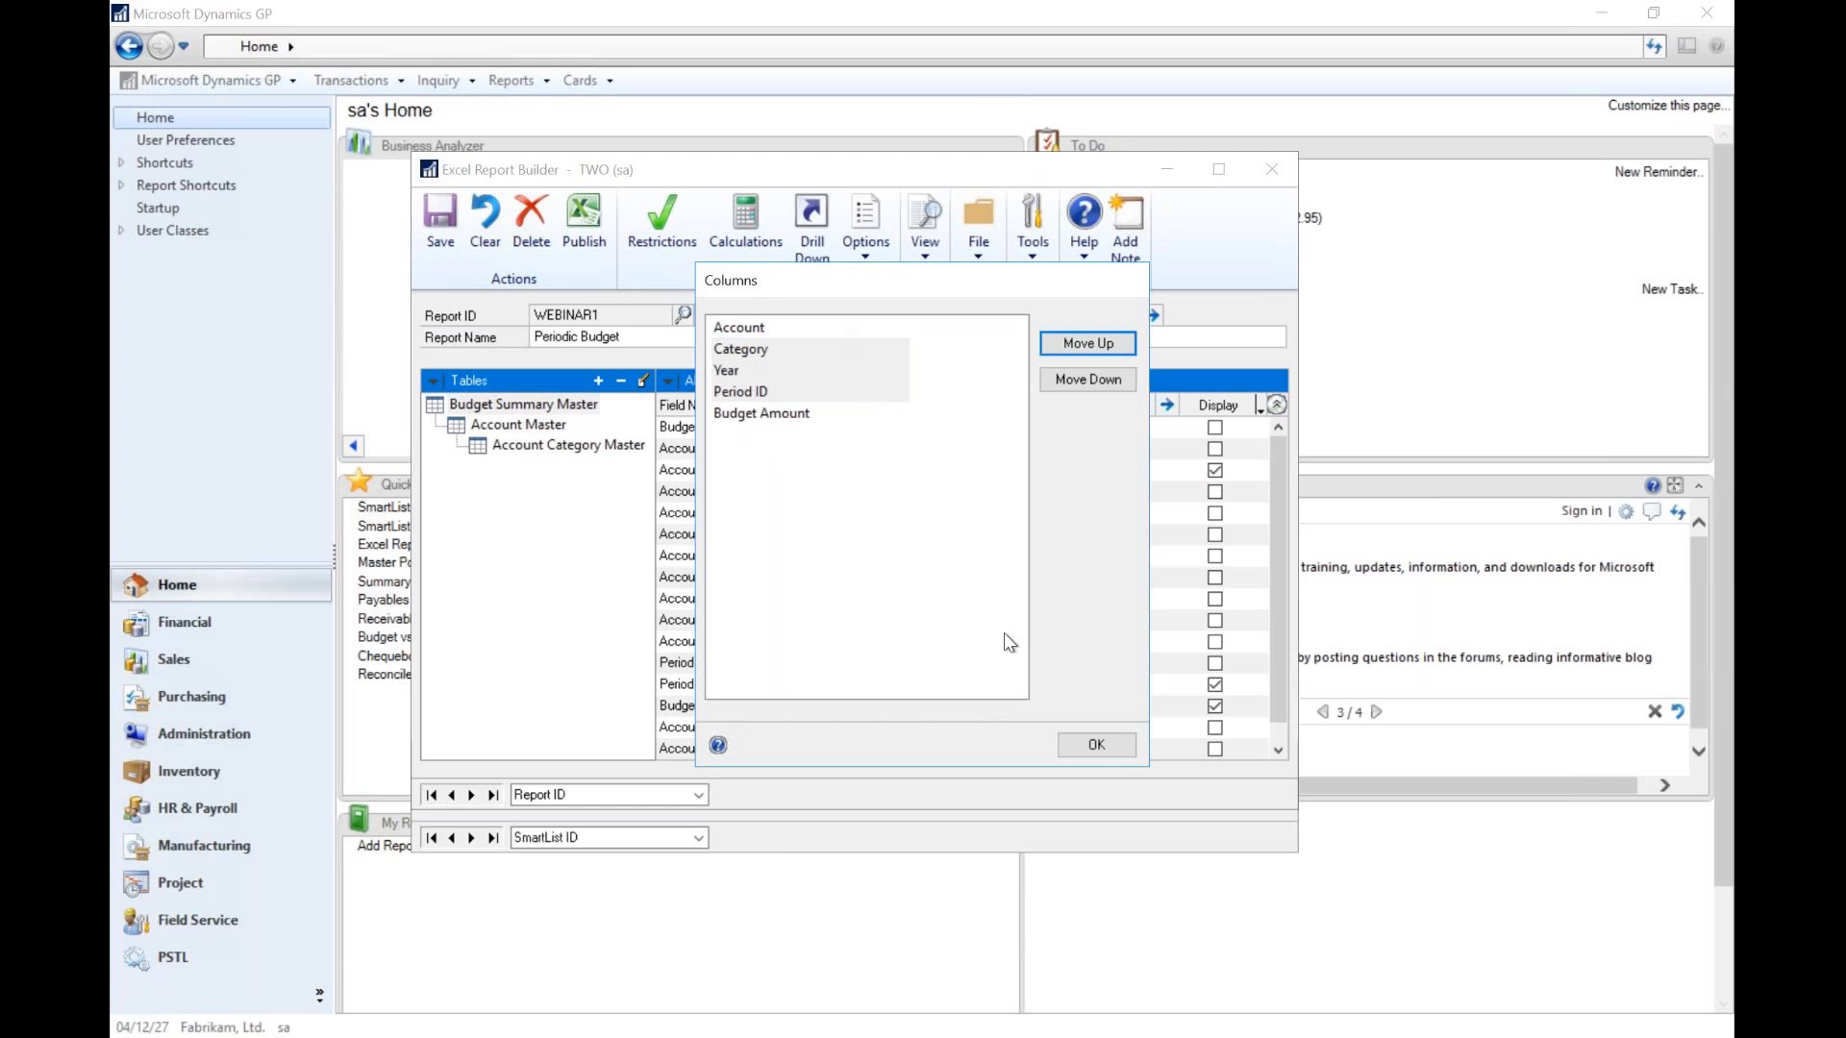
pyautogui.click(1095, 748)
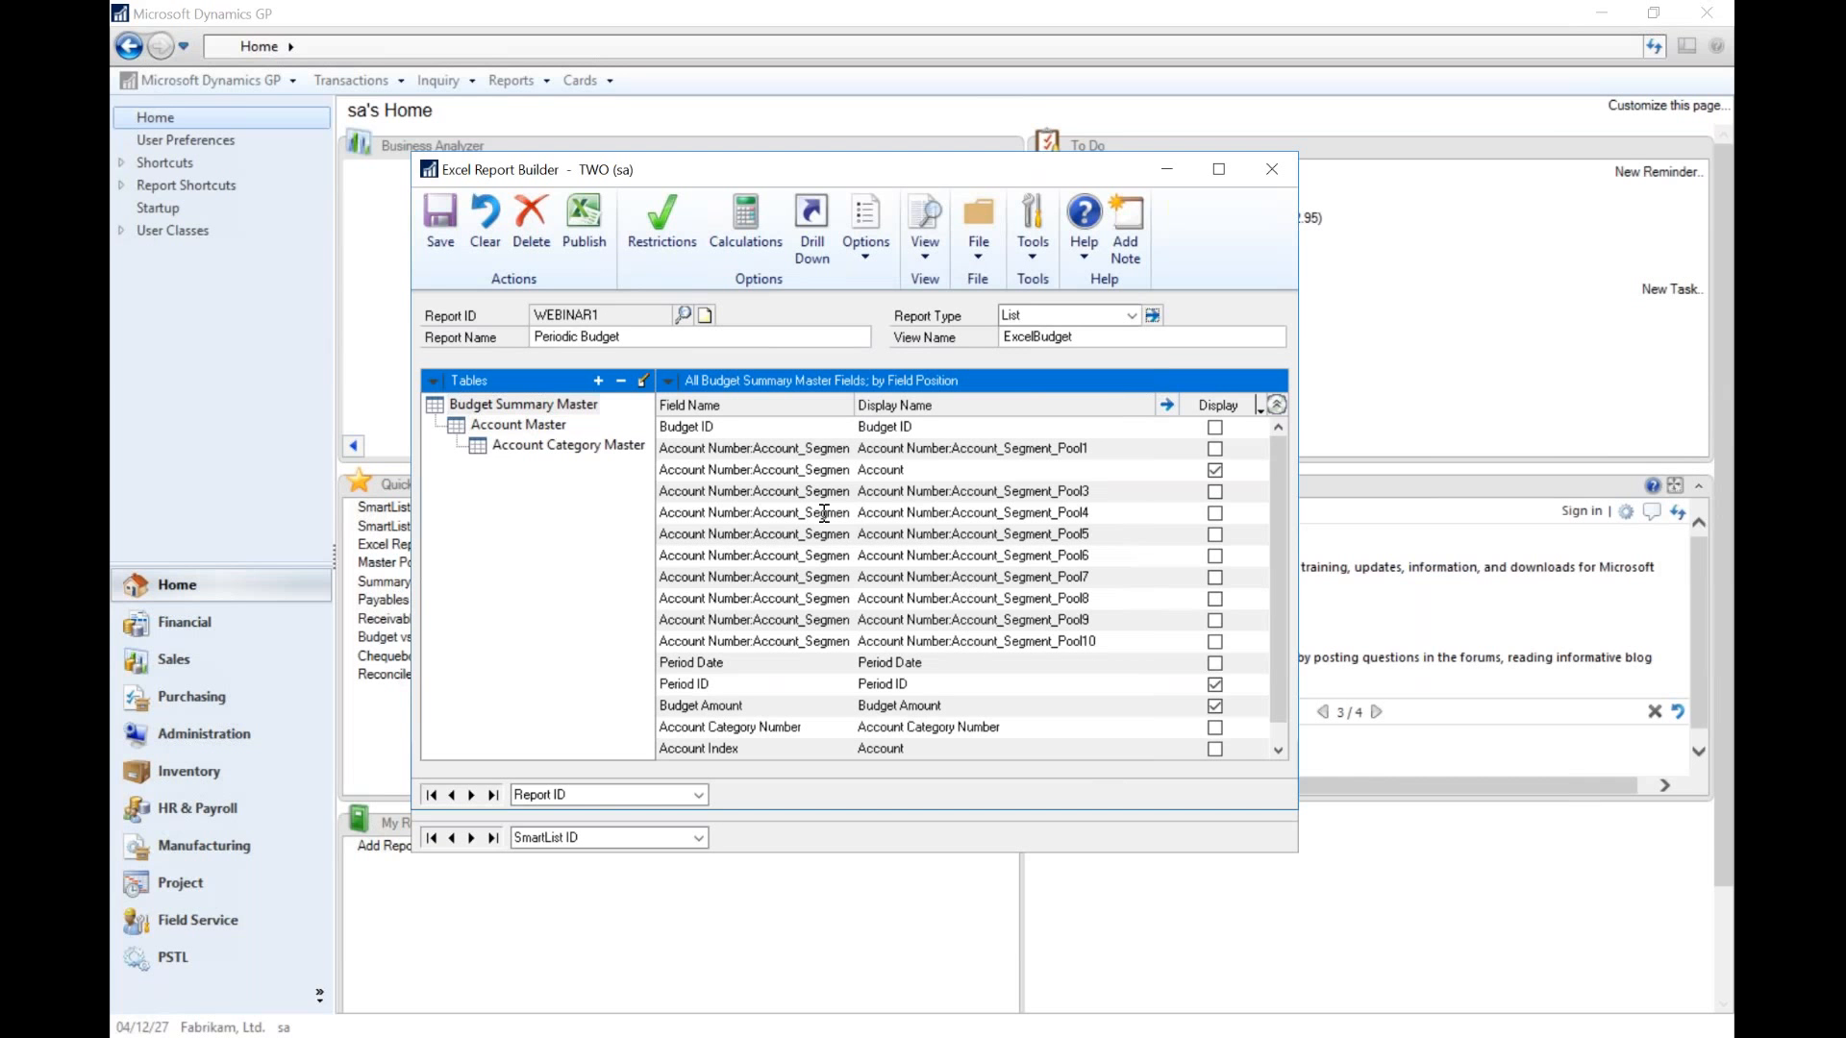
# - Start publishing the Periodic Budget Excel report and choose File as the publishing destination
pyautogui.click(593, 245)
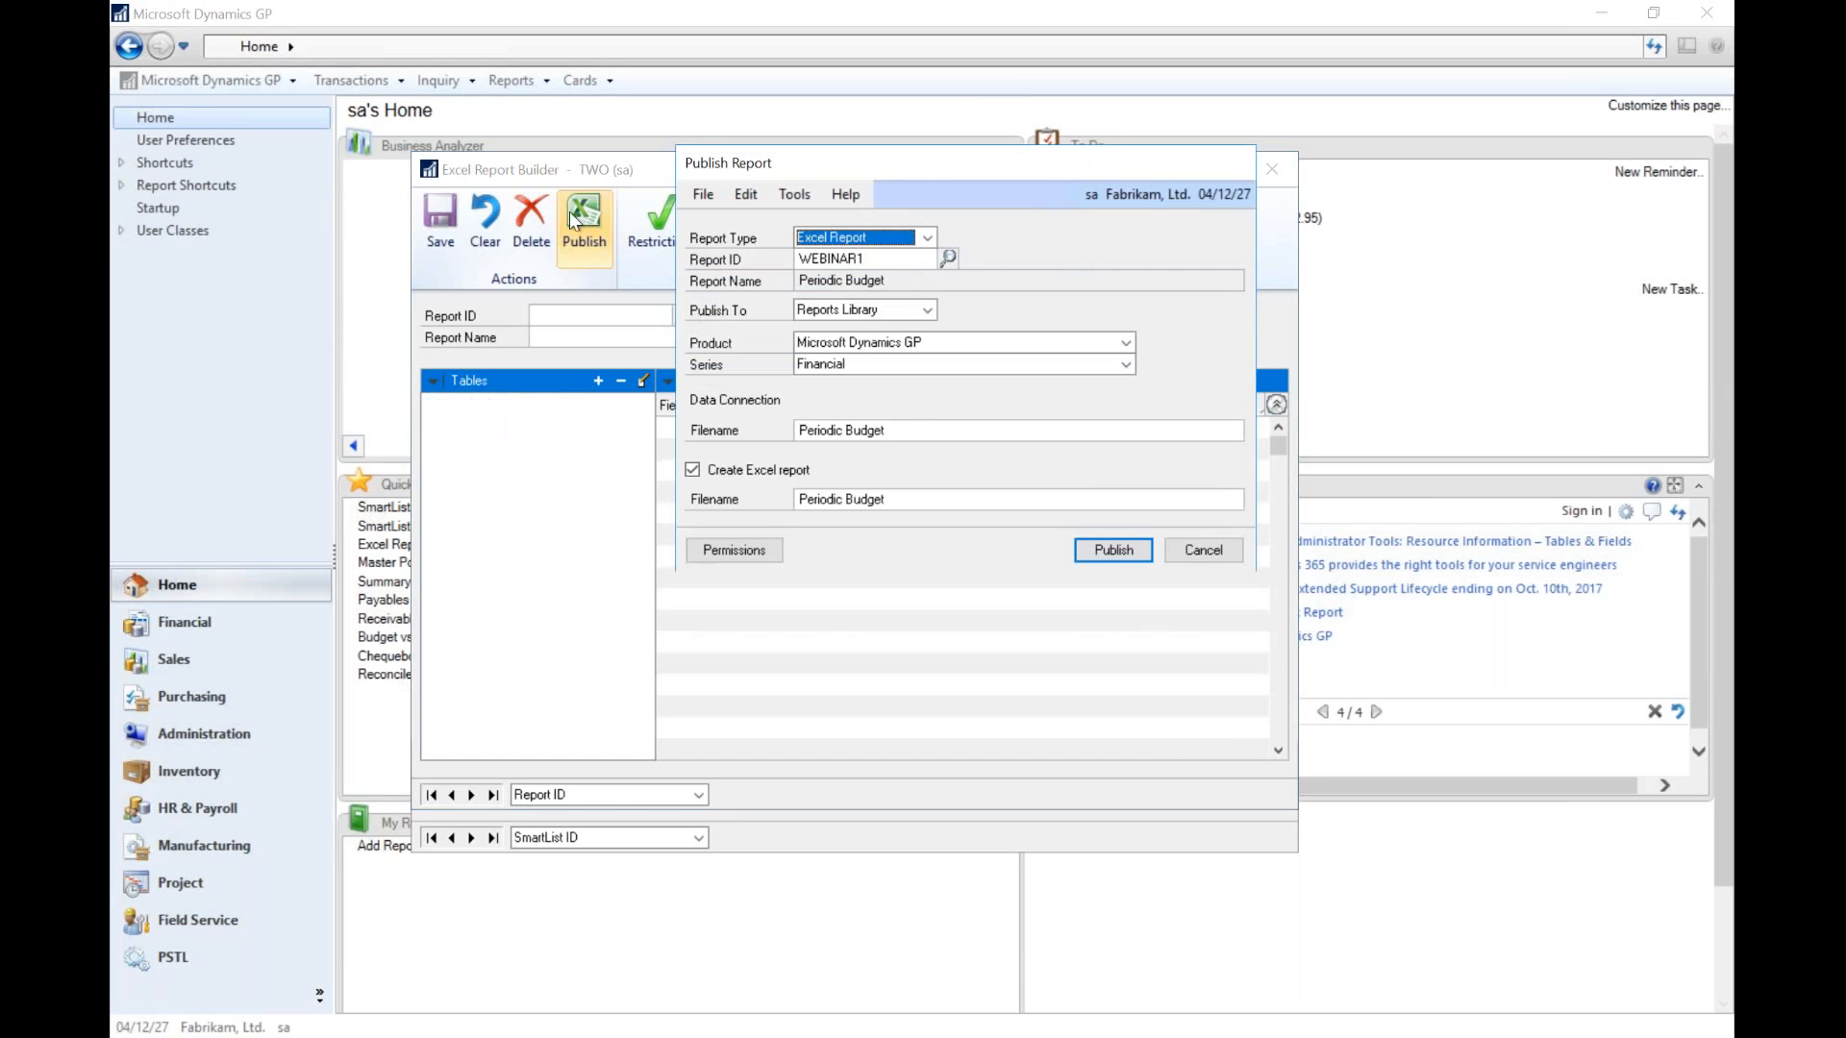
pyautogui.click(856, 309)
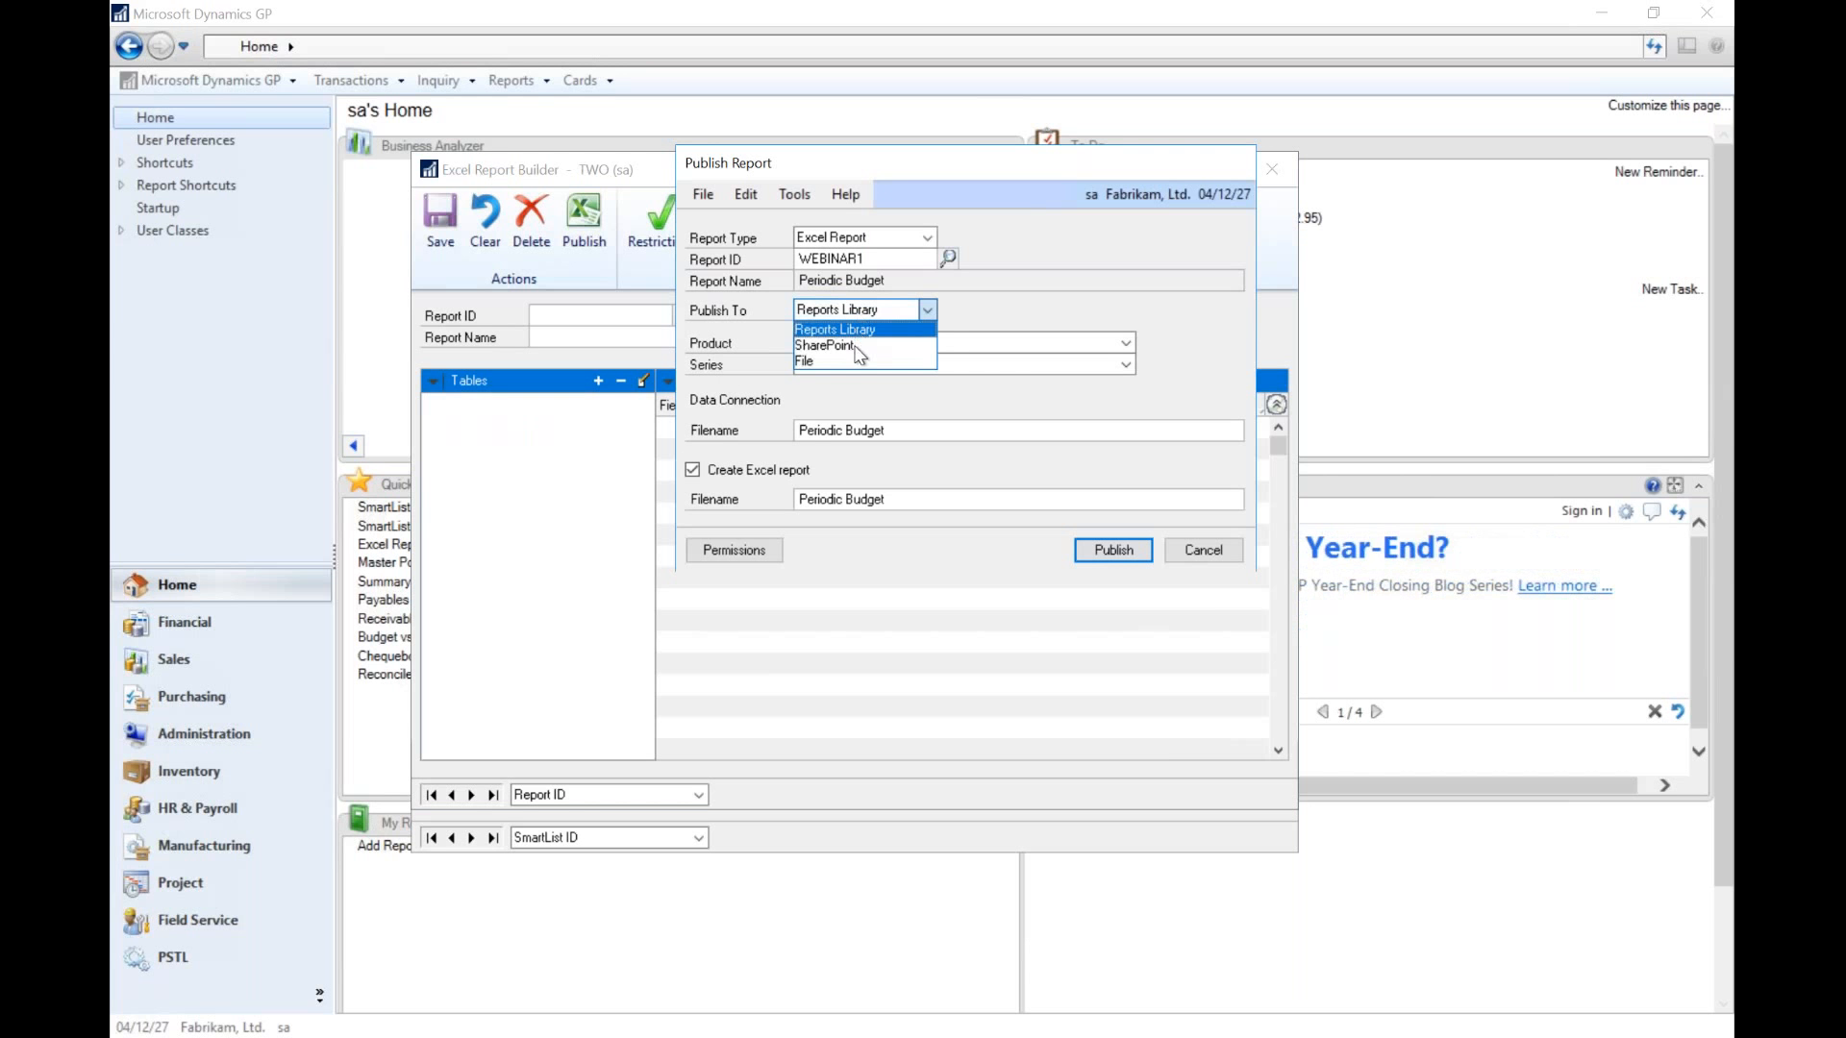
pyautogui.click(869, 364)
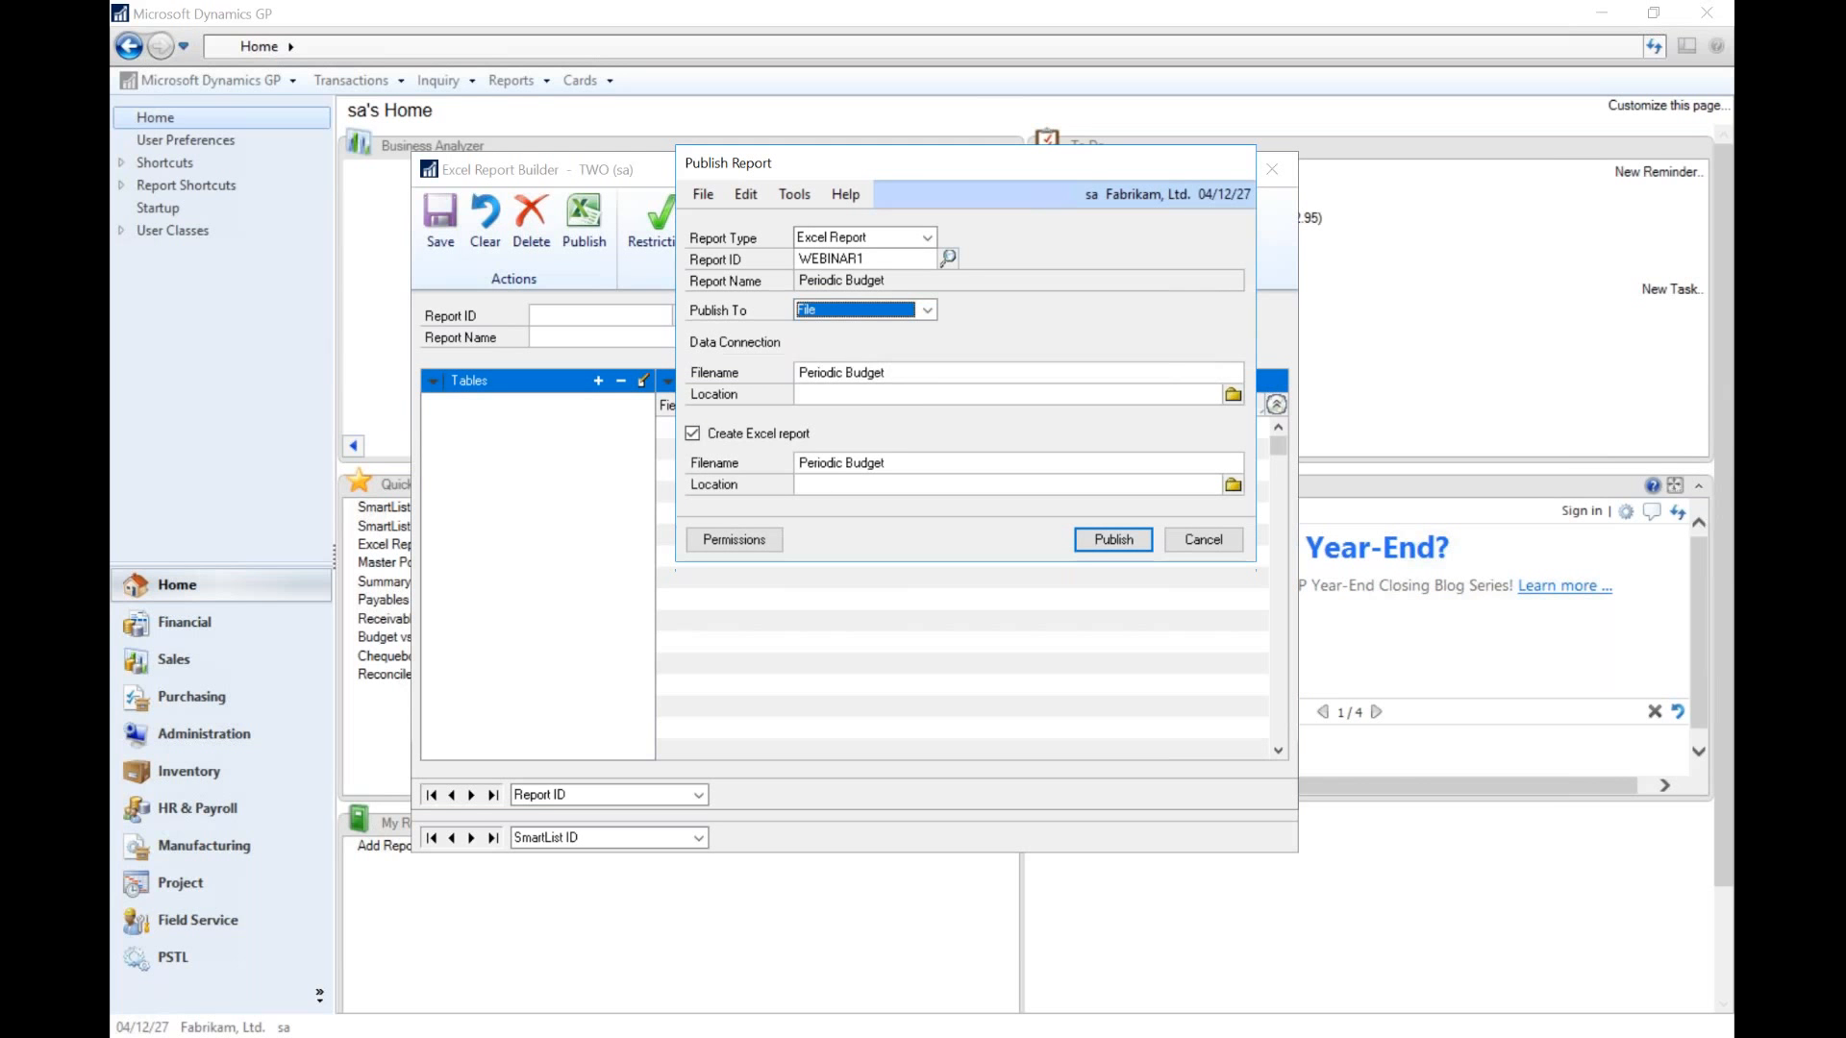
# - Copy the Webinar folder's path from File Explorer and use it, ending in a backslash, as the data connection and Excel report locations
pyautogui.click(882, 396)
pyautogui.hotkey('alt', 'Tab')
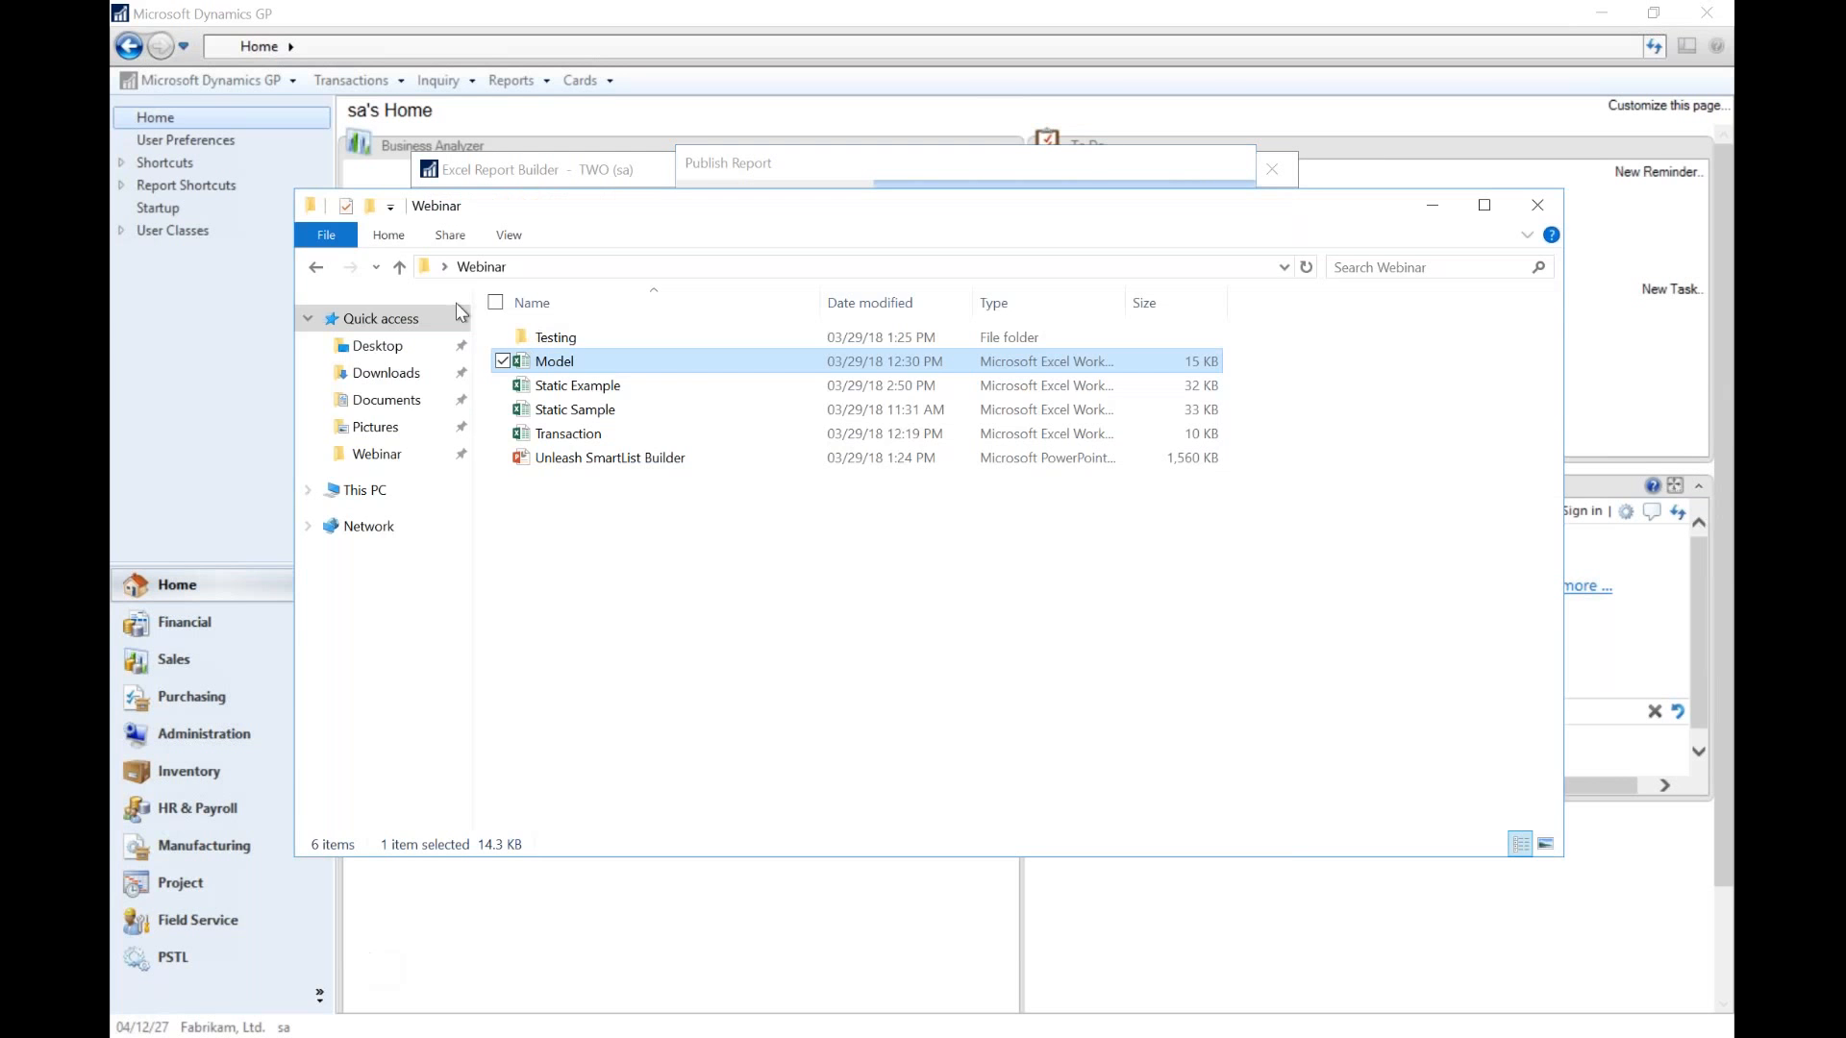
pyautogui.click(433, 267)
pyautogui.hotkey('ctrl', 'c')
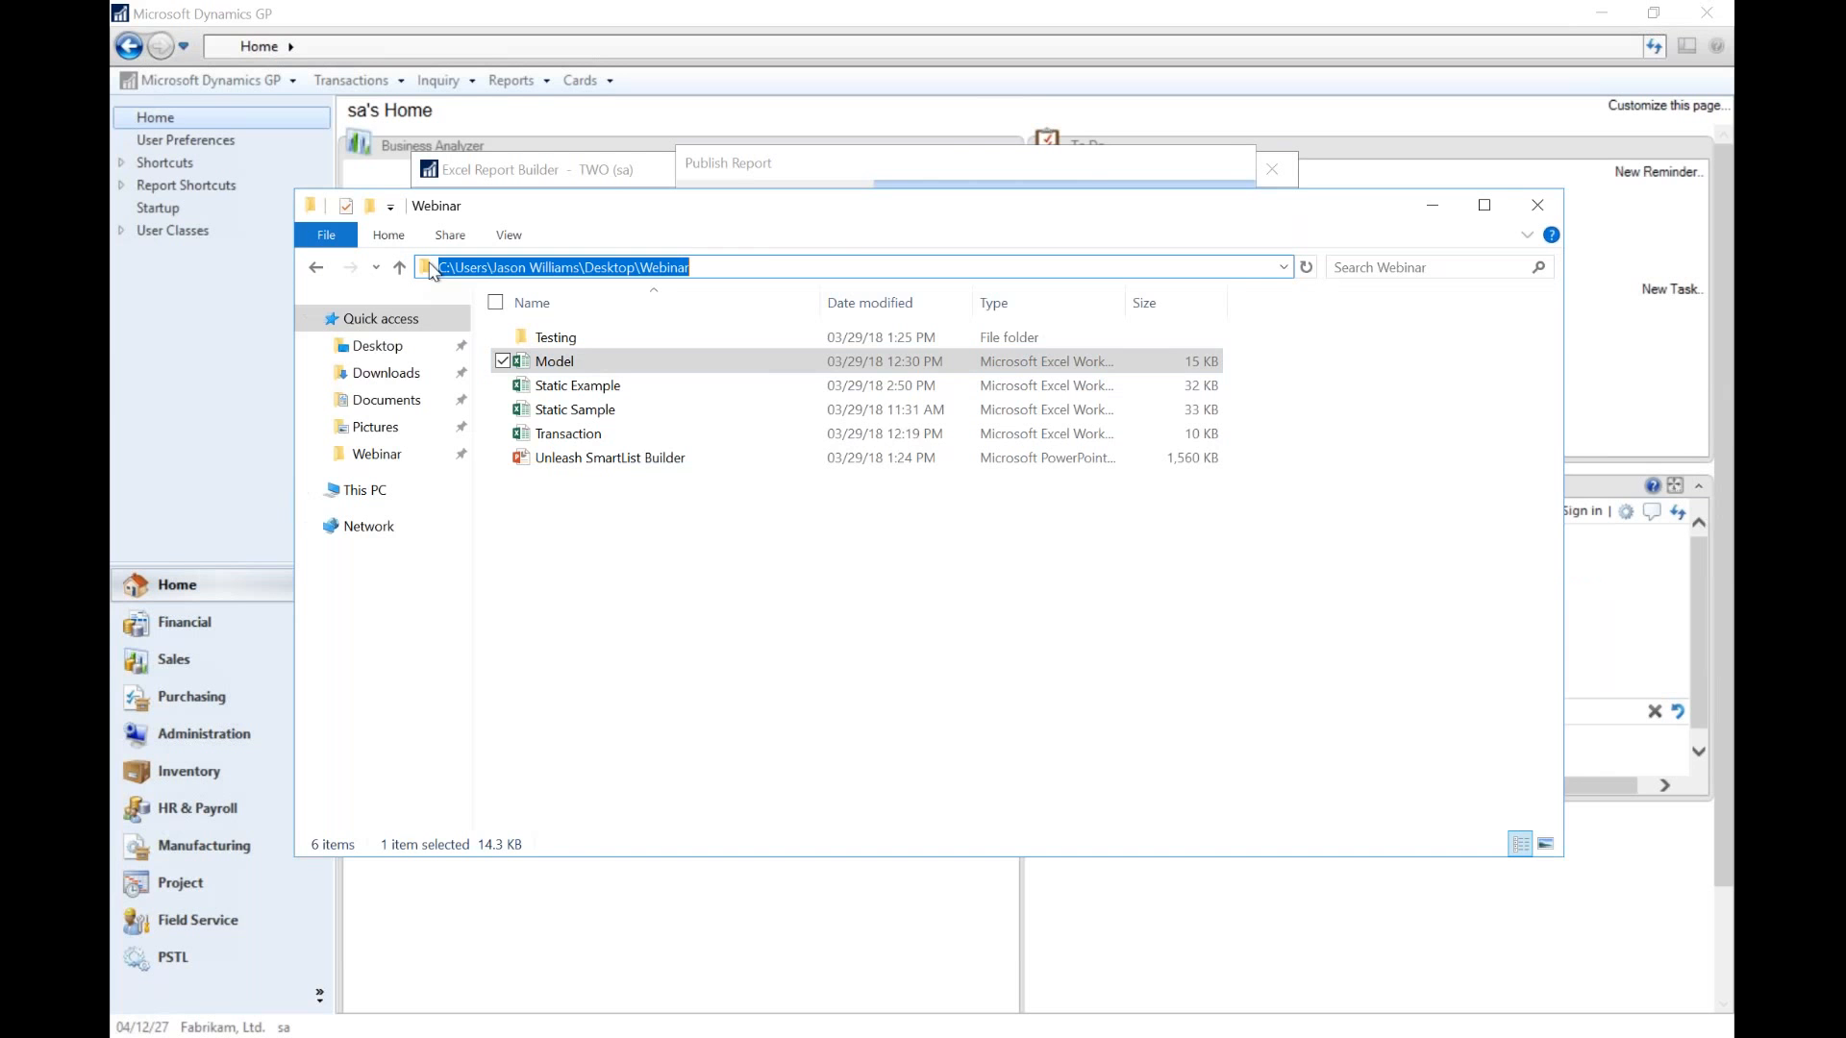
pyautogui.click(1431, 205)
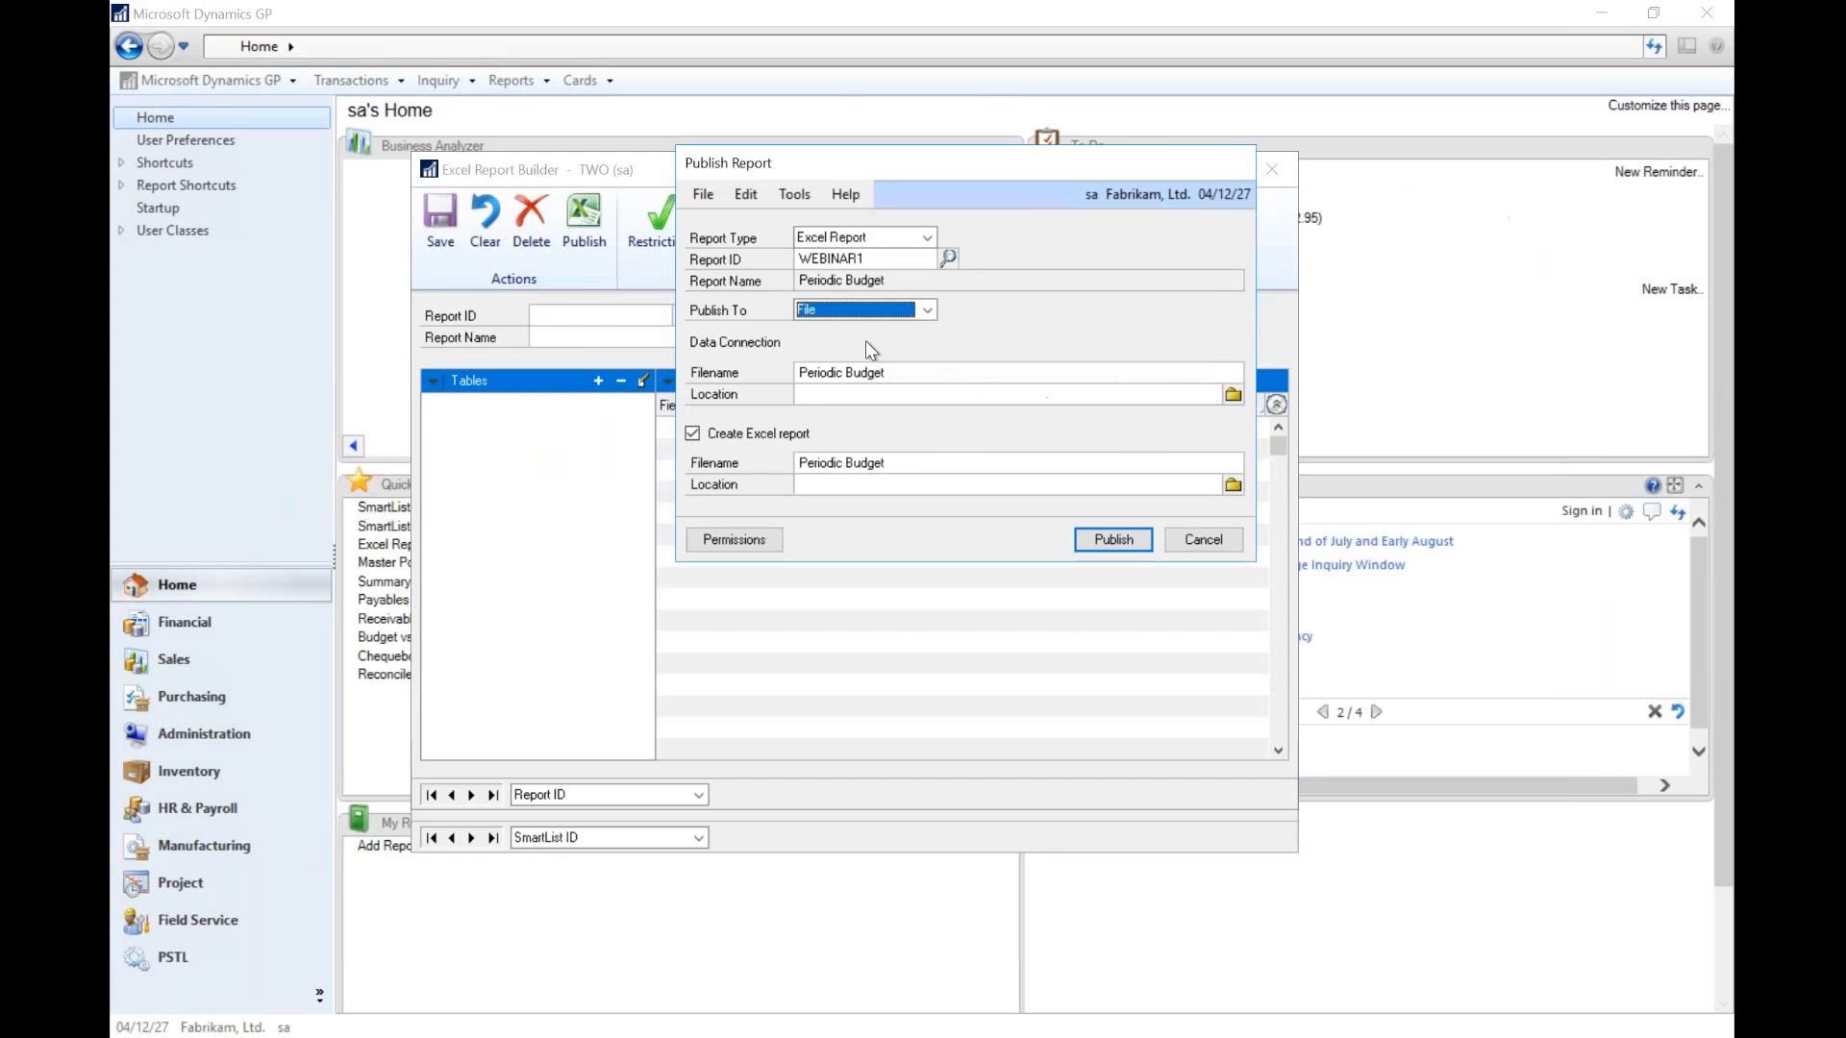
pyautogui.click(827, 396)
pyautogui.hotkey('ctrl', 'v')
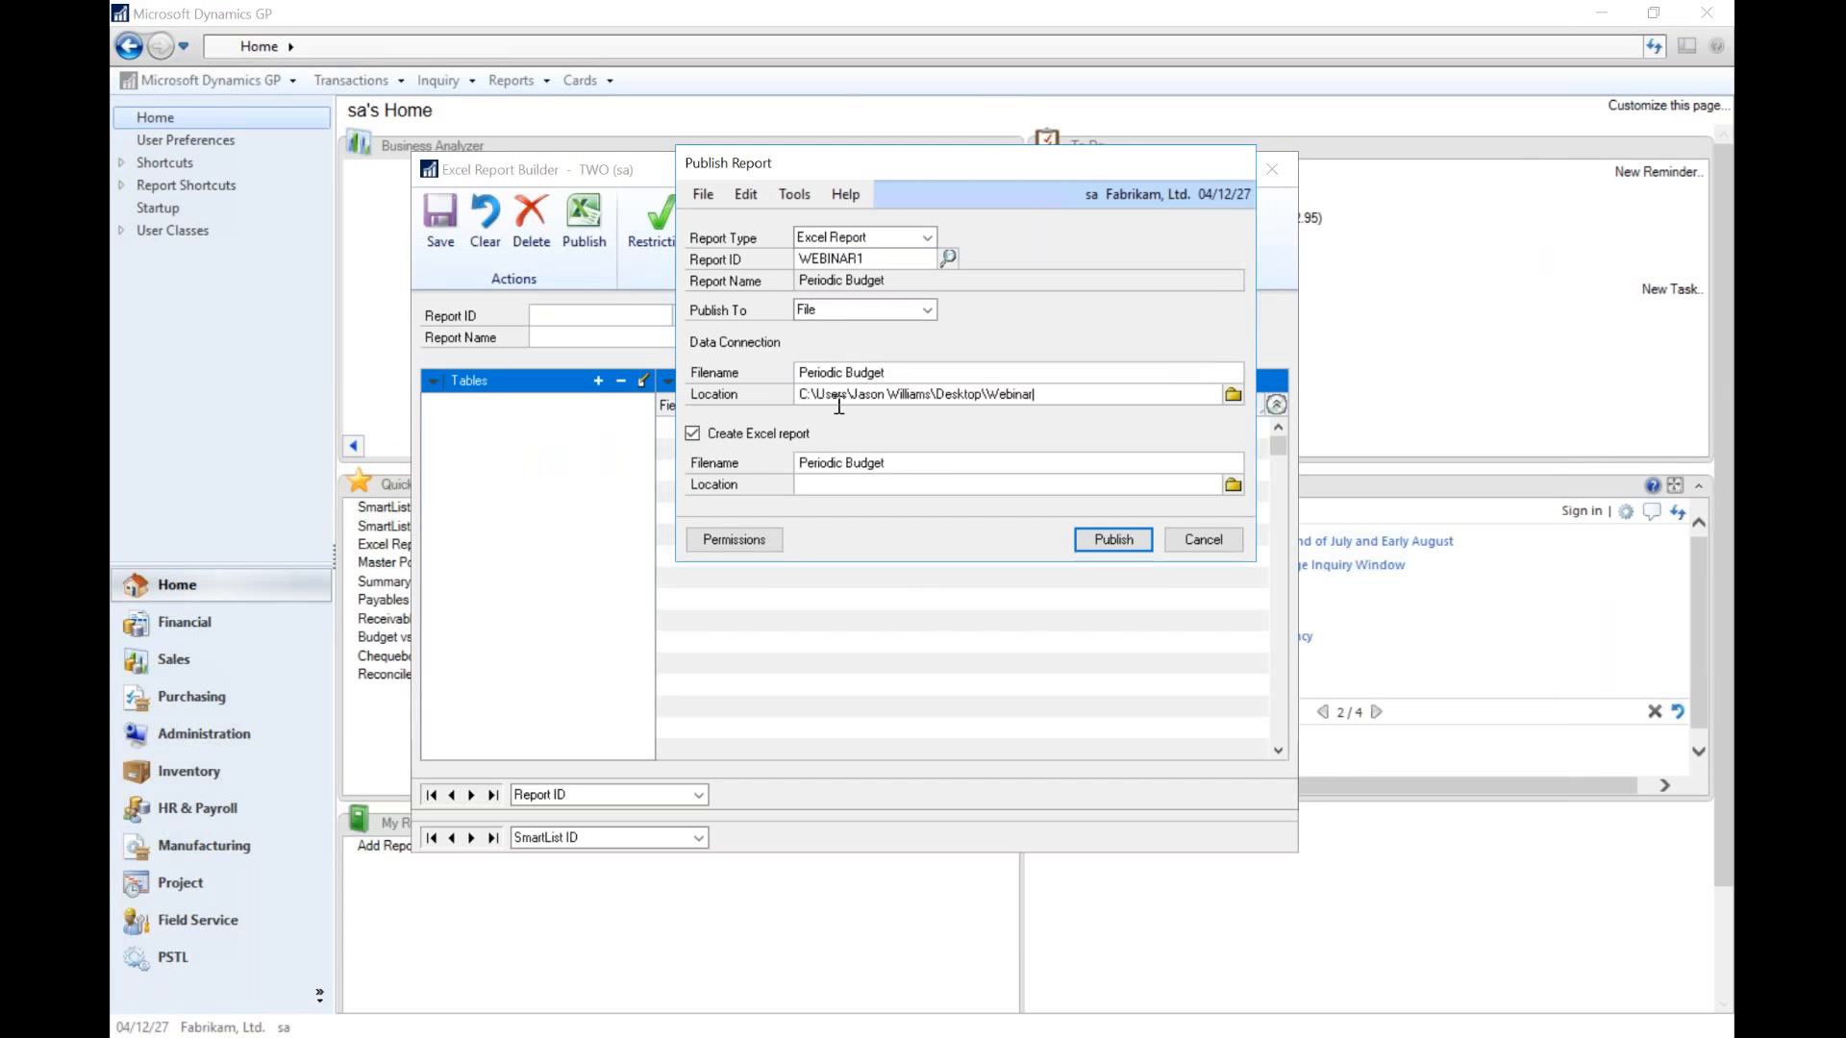
pyautogui.write('\\')
pyautogui.hotkey('ctrl', 'v')
pyautogui.write('\\')
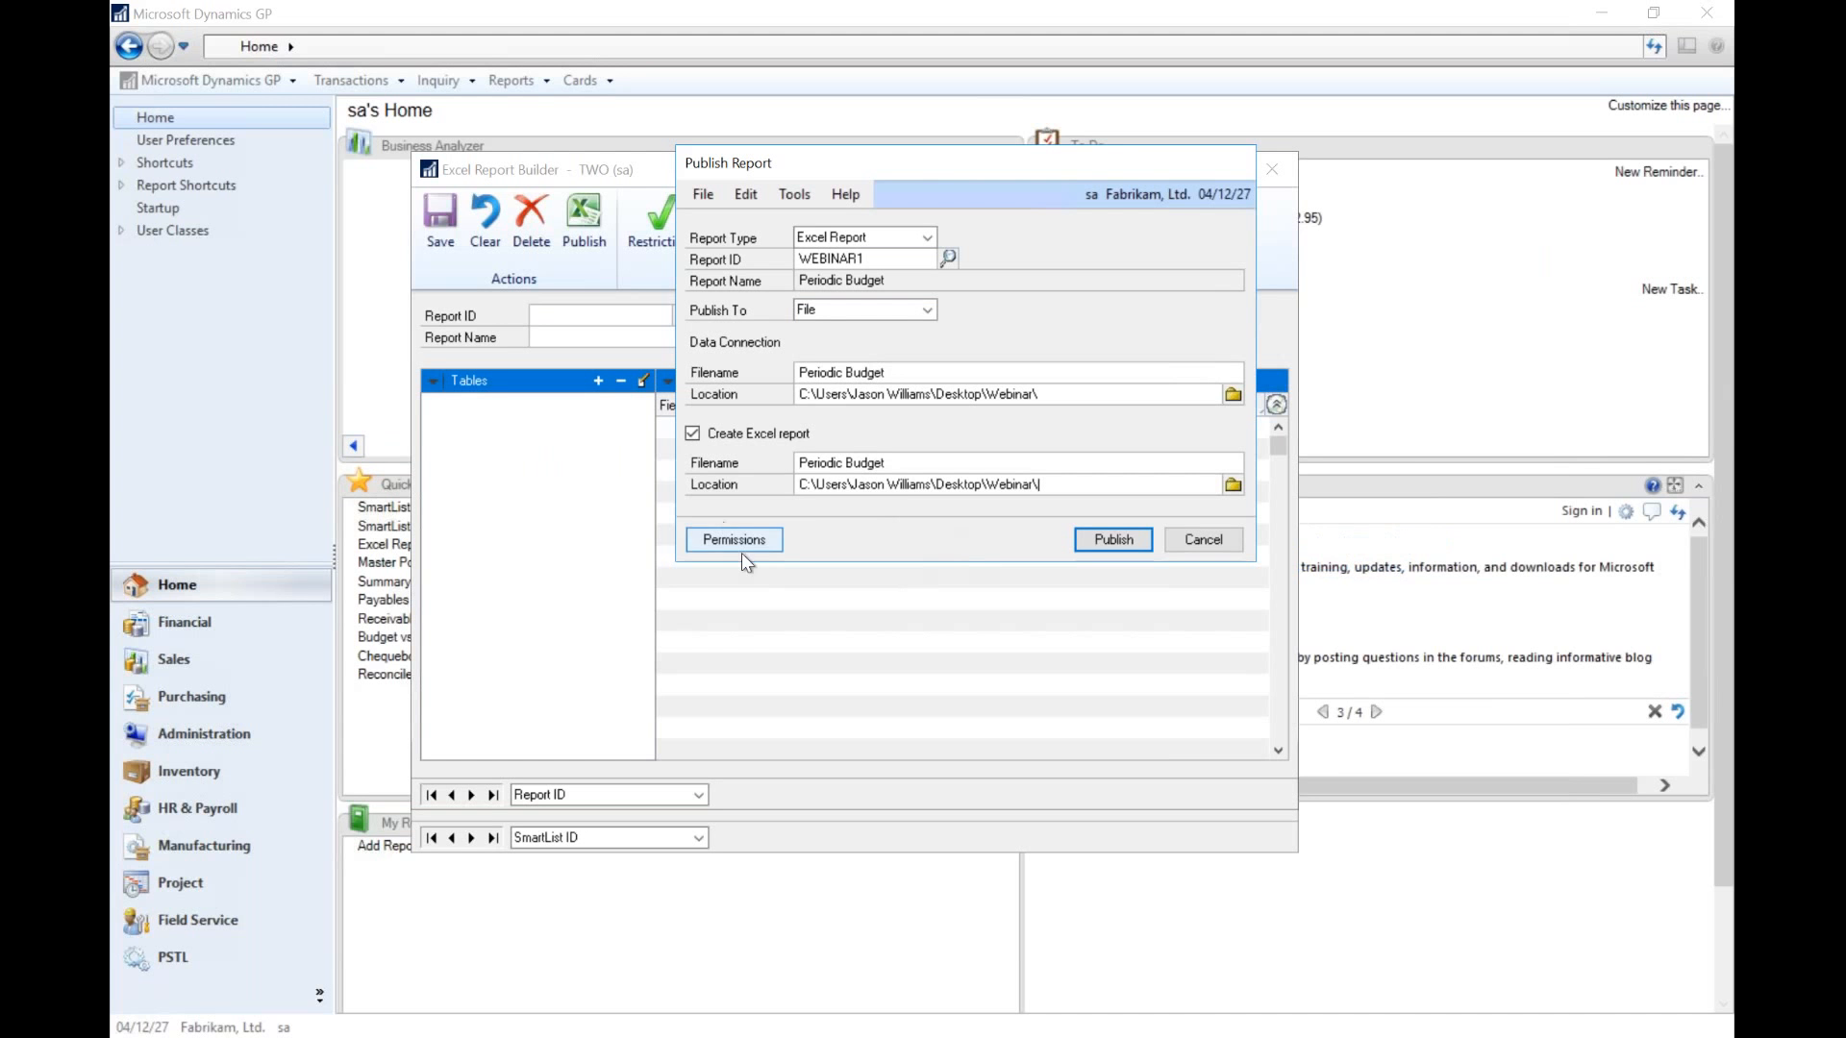
# - Publish the report and select the TWO Periodic Budget Excel workbook in the Webinar folder
pyautogui.click(1108, 540)
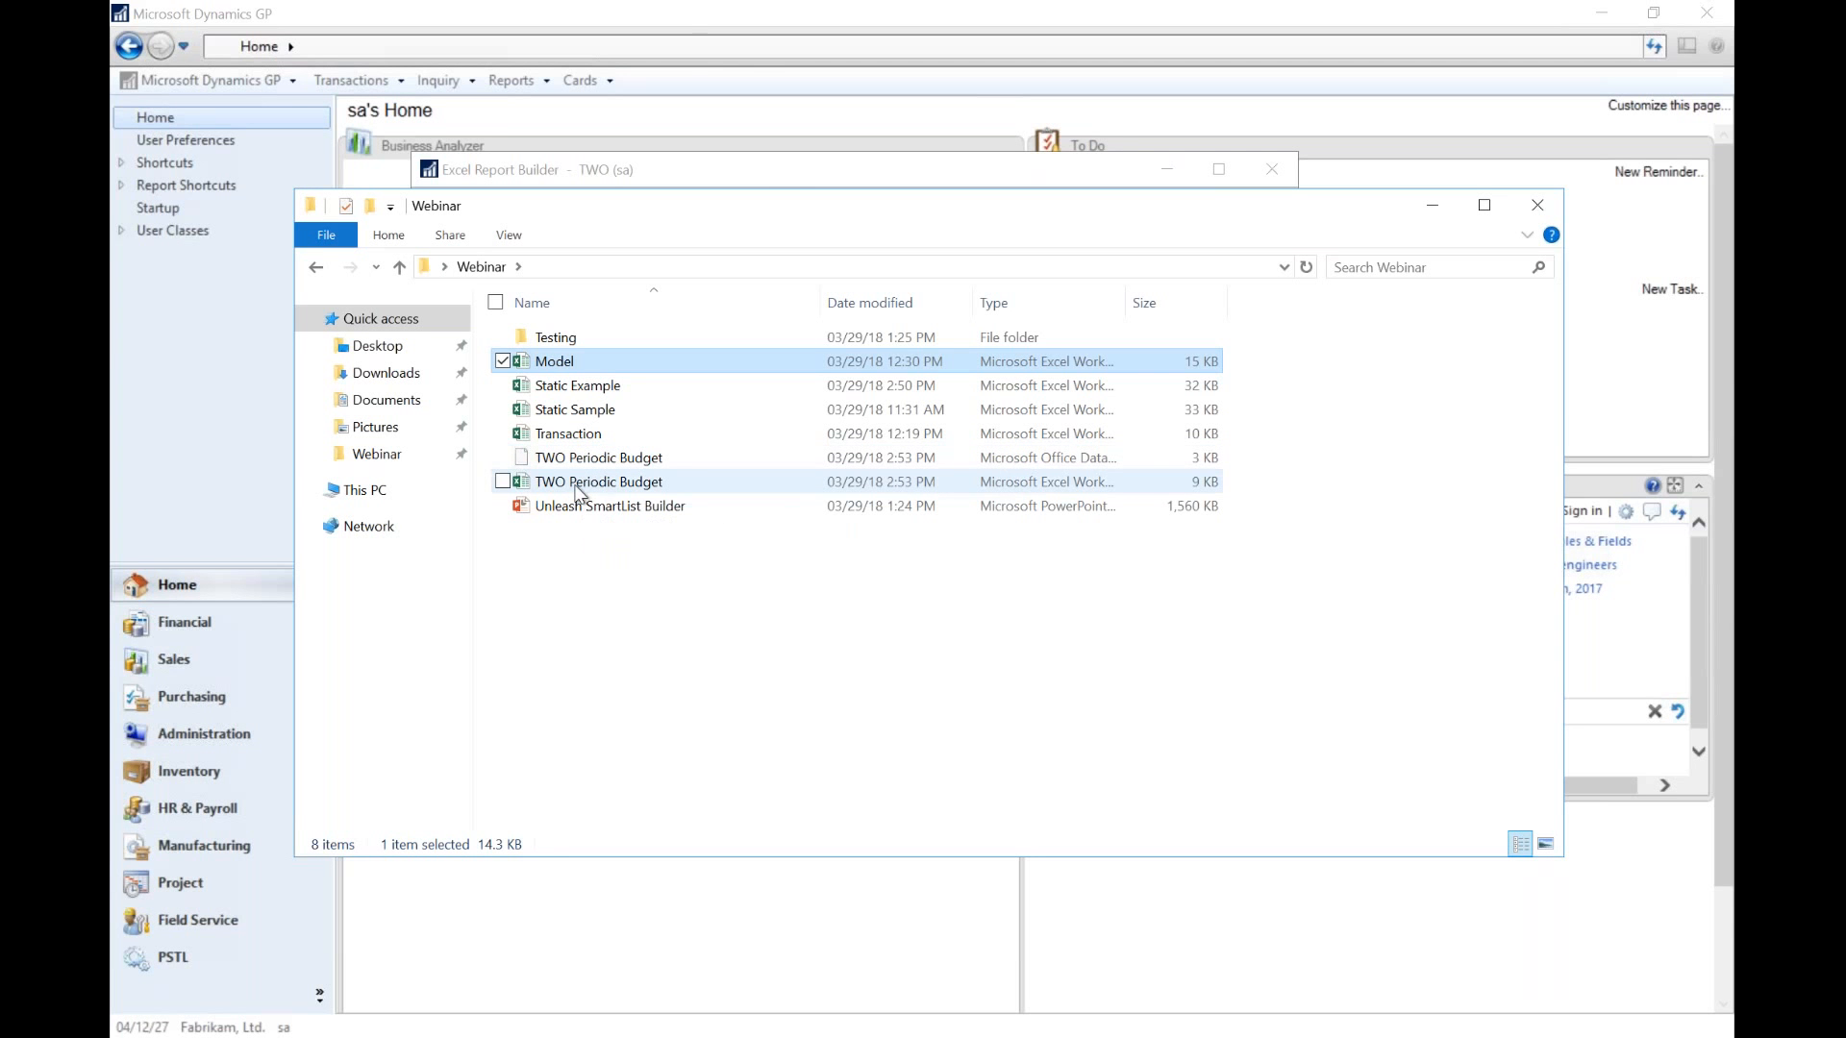
pyautogui.click(580, 485)
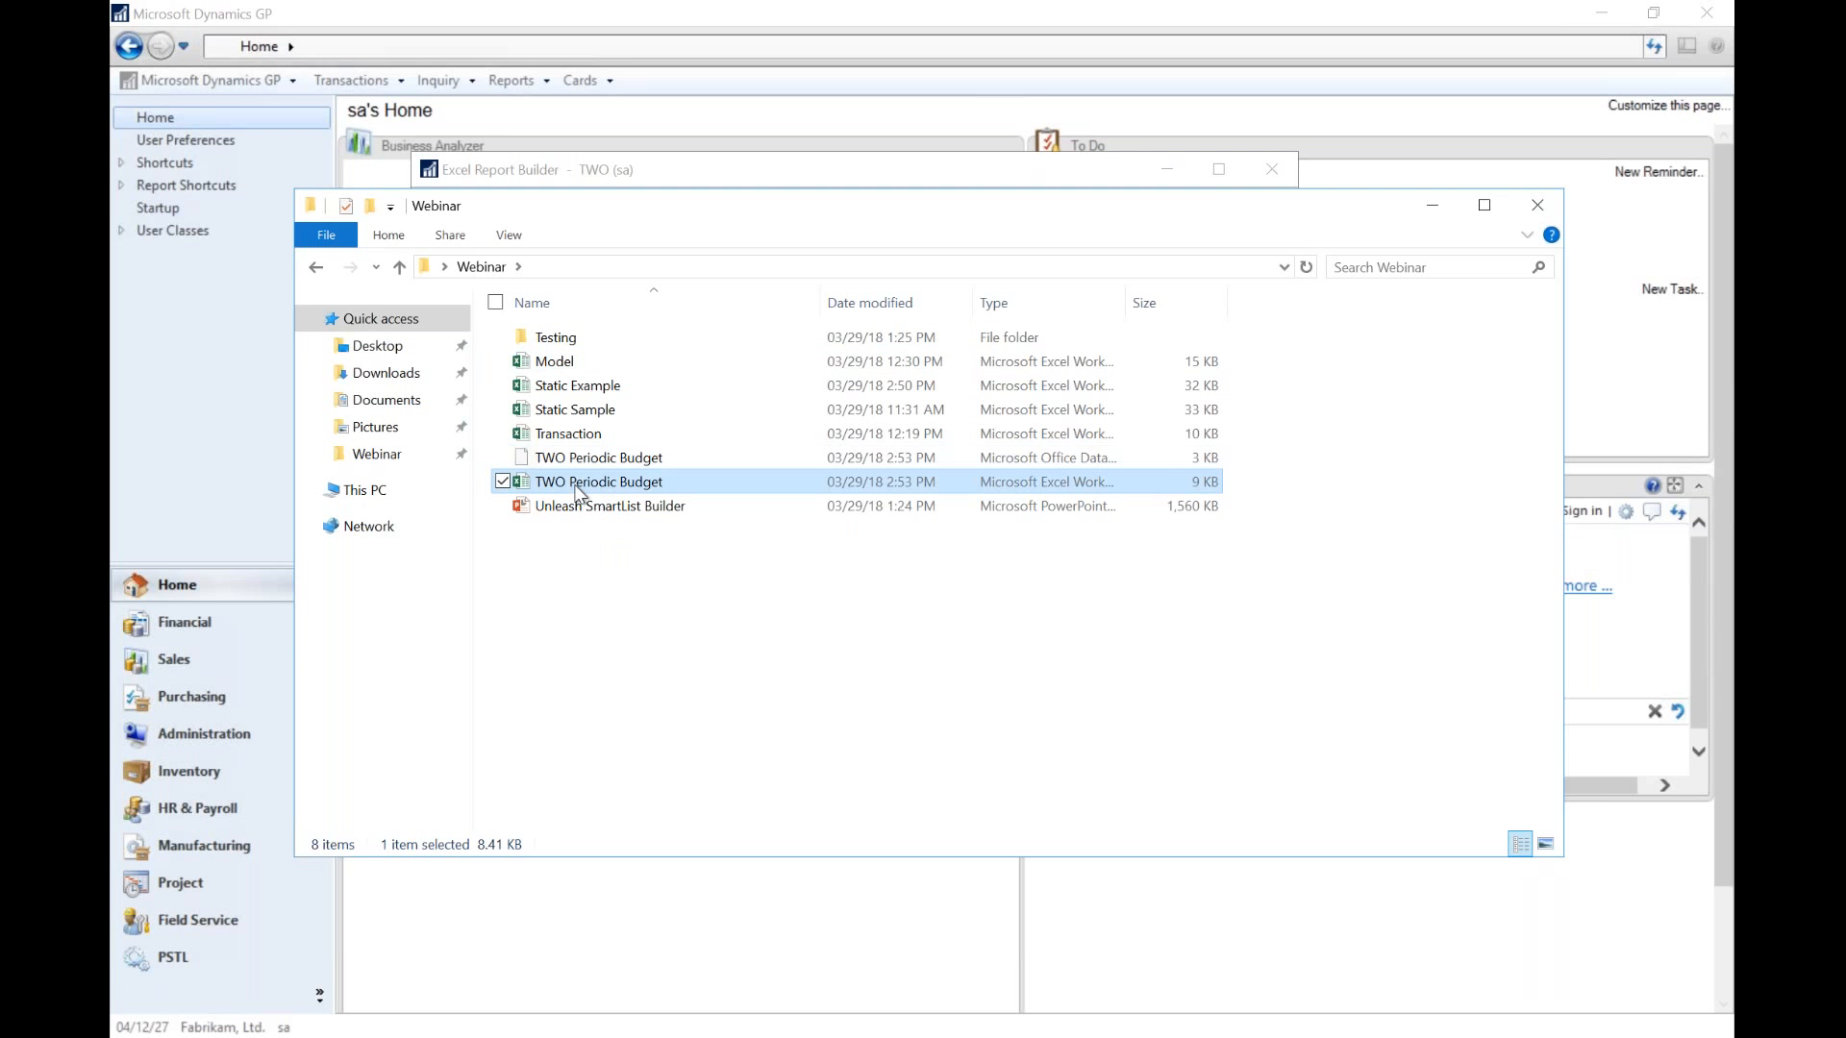
# - Open the TWO Periodic Budget workbook in Excel and enable its external data connections
pyautogui.doubleClick(576, 486)
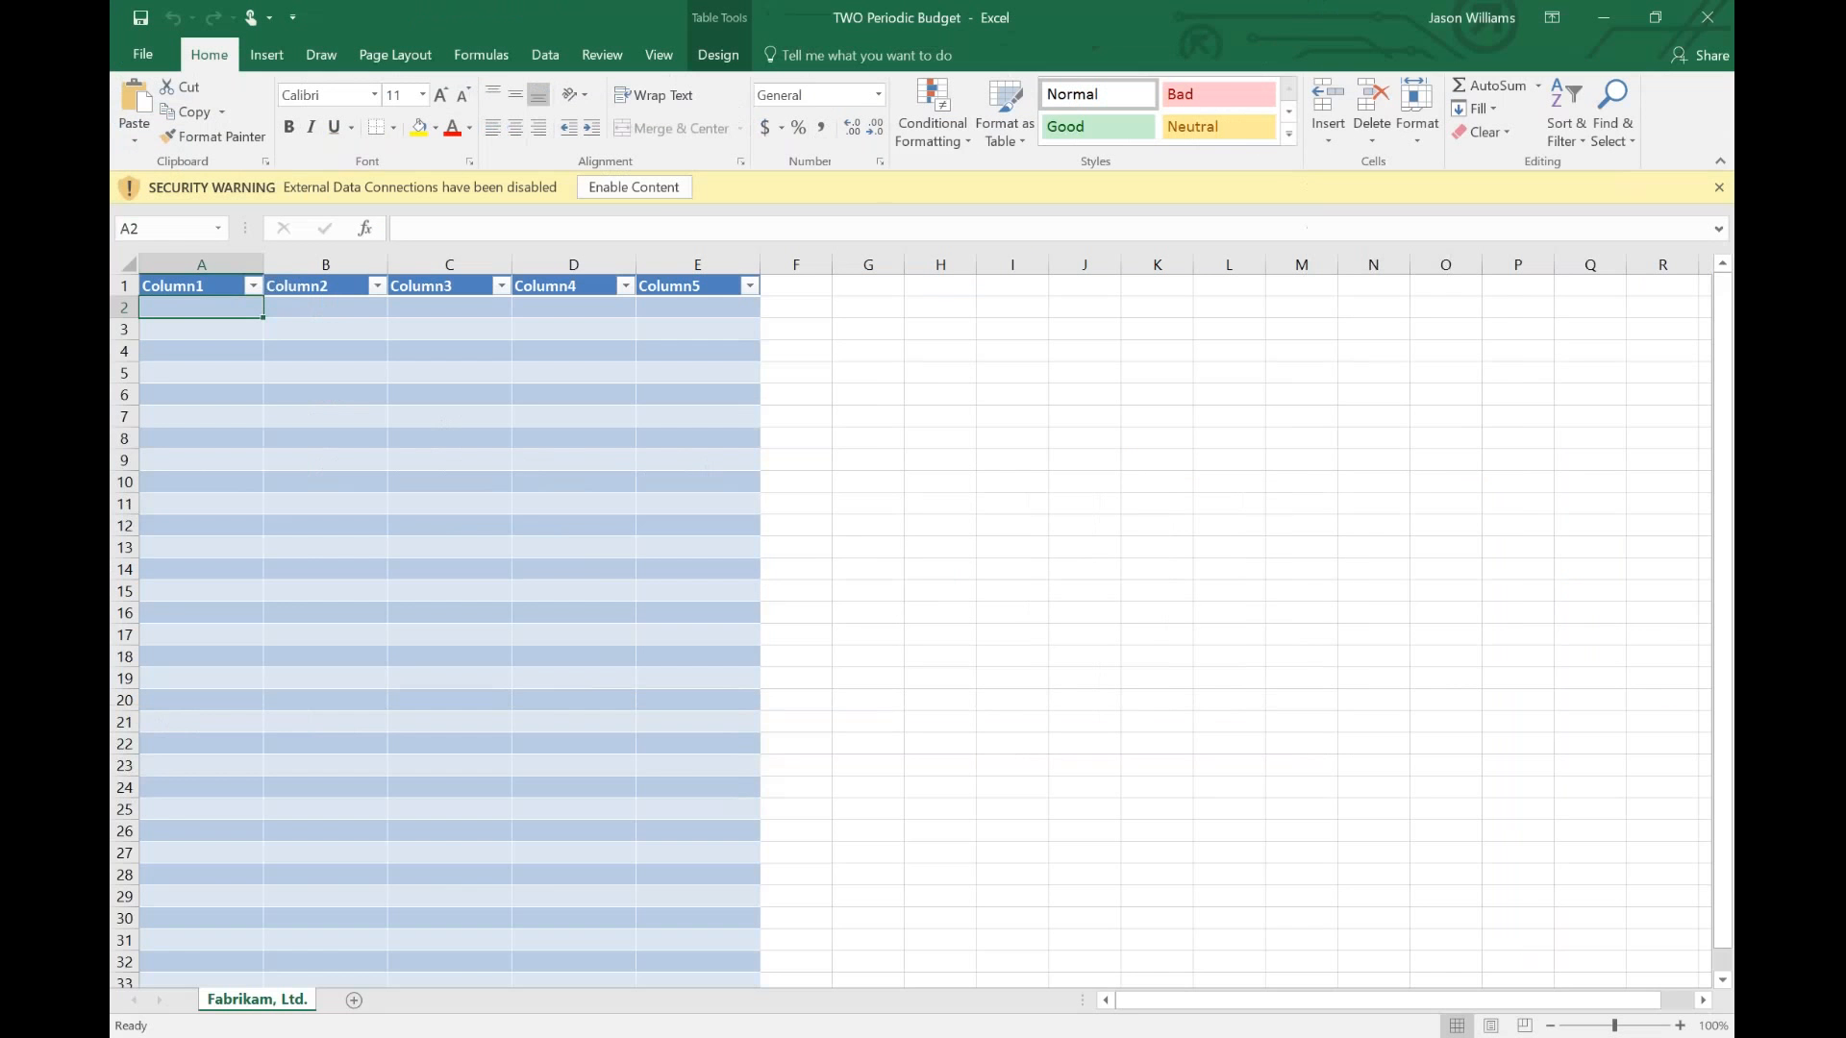
pyautogui.click(626, 182)
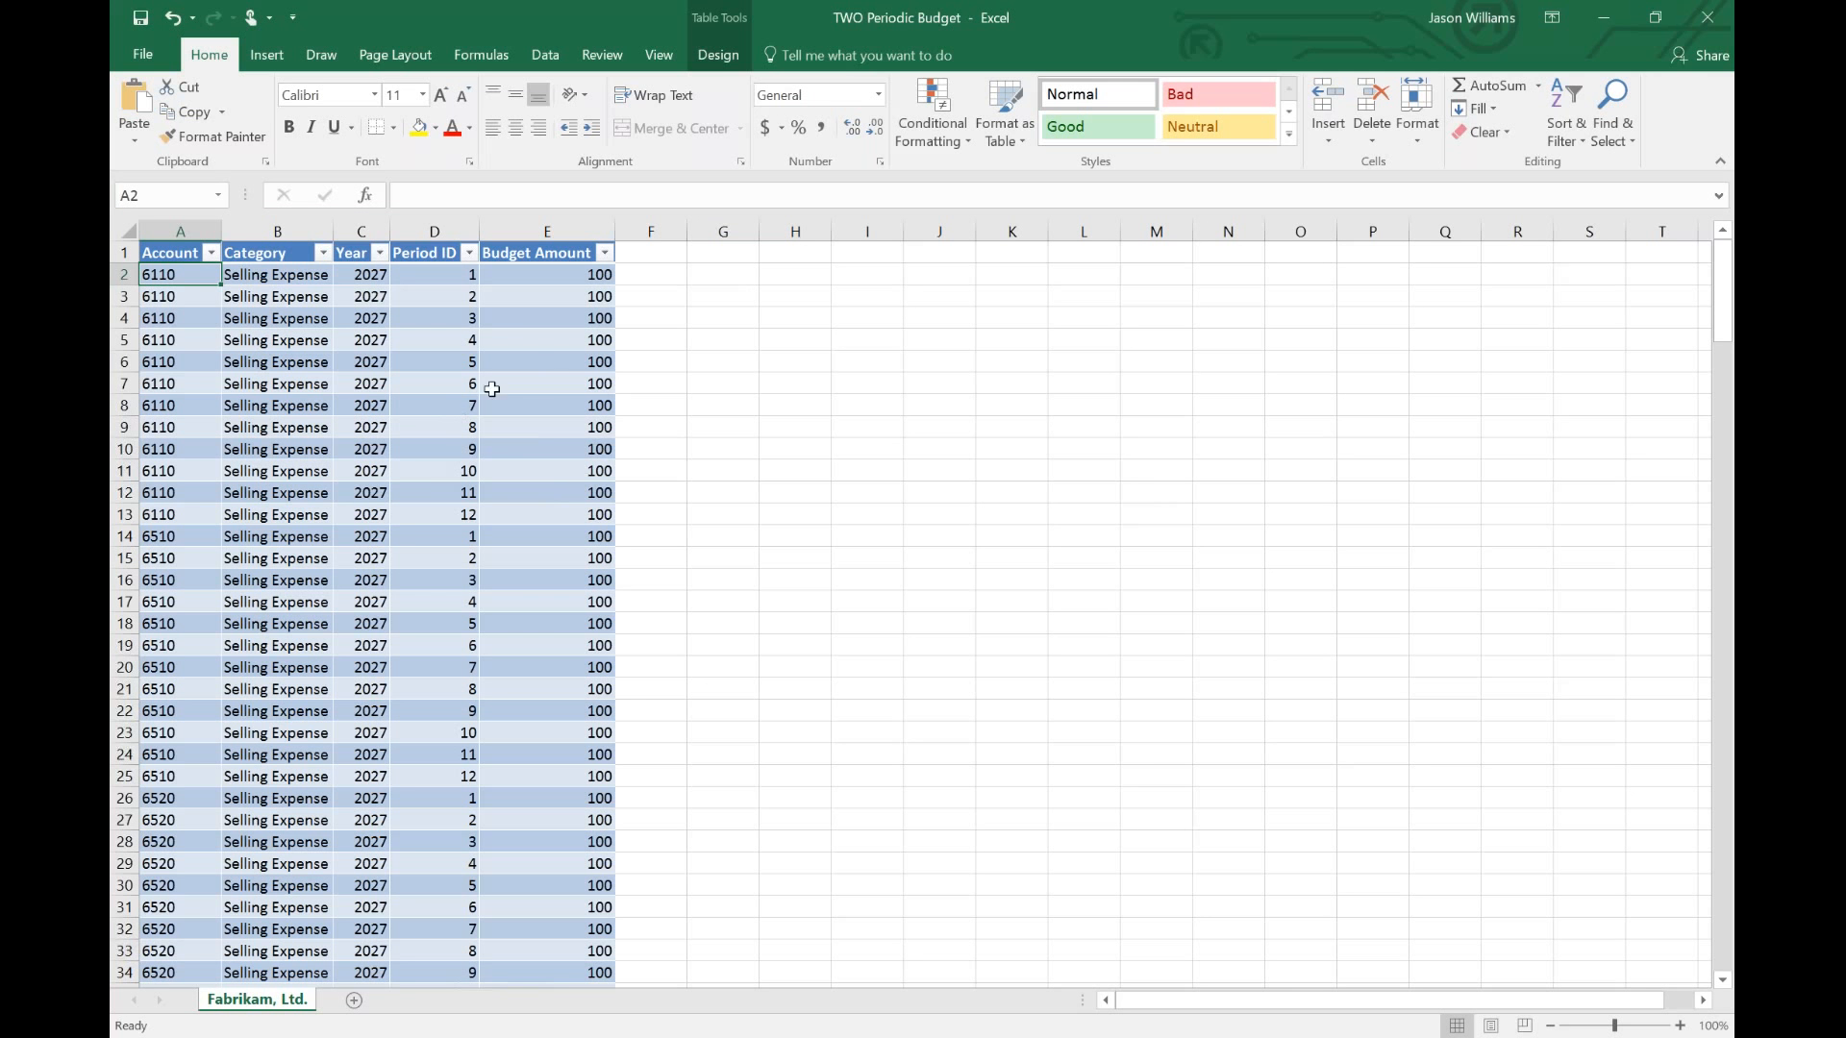
# - Rename the Fabrikam, Ltd. worksheet as Budget, then save and close the workbook
pyautogui.rightClick(282, 1006)
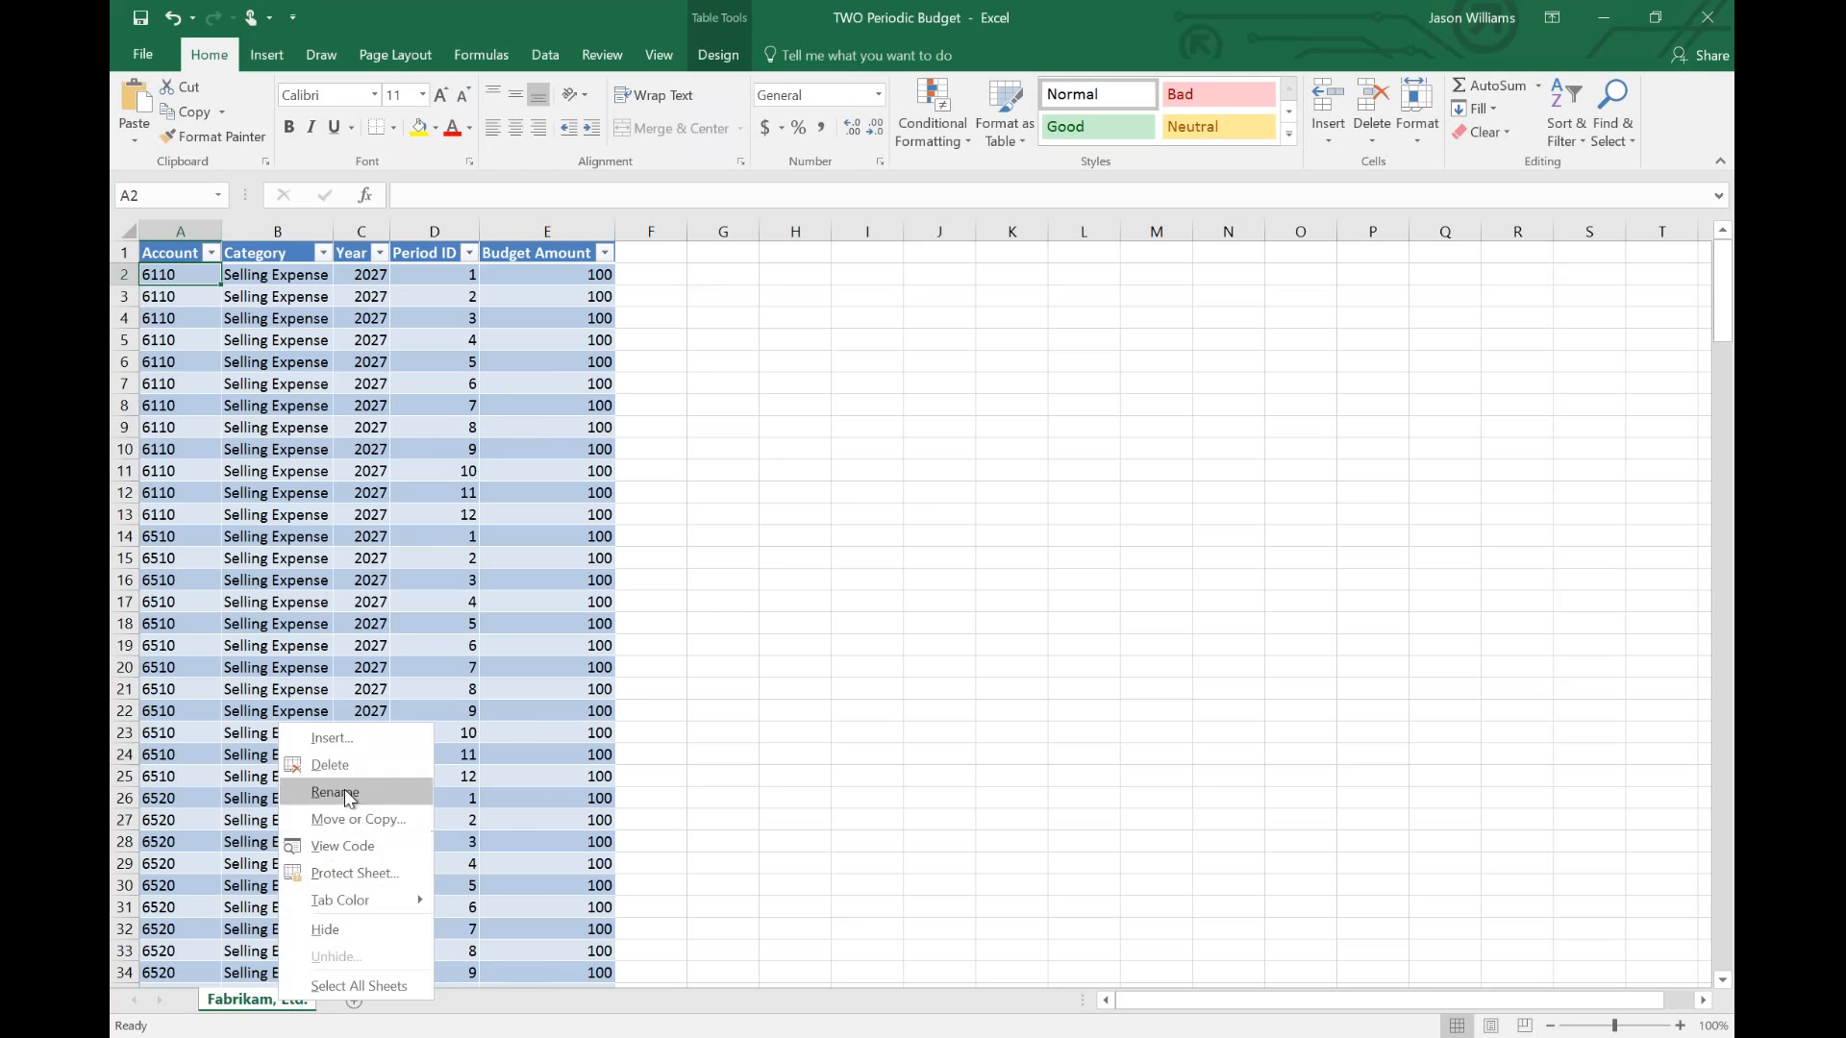
pyautogui.press('Escape')
pyautogui.write('Bu')
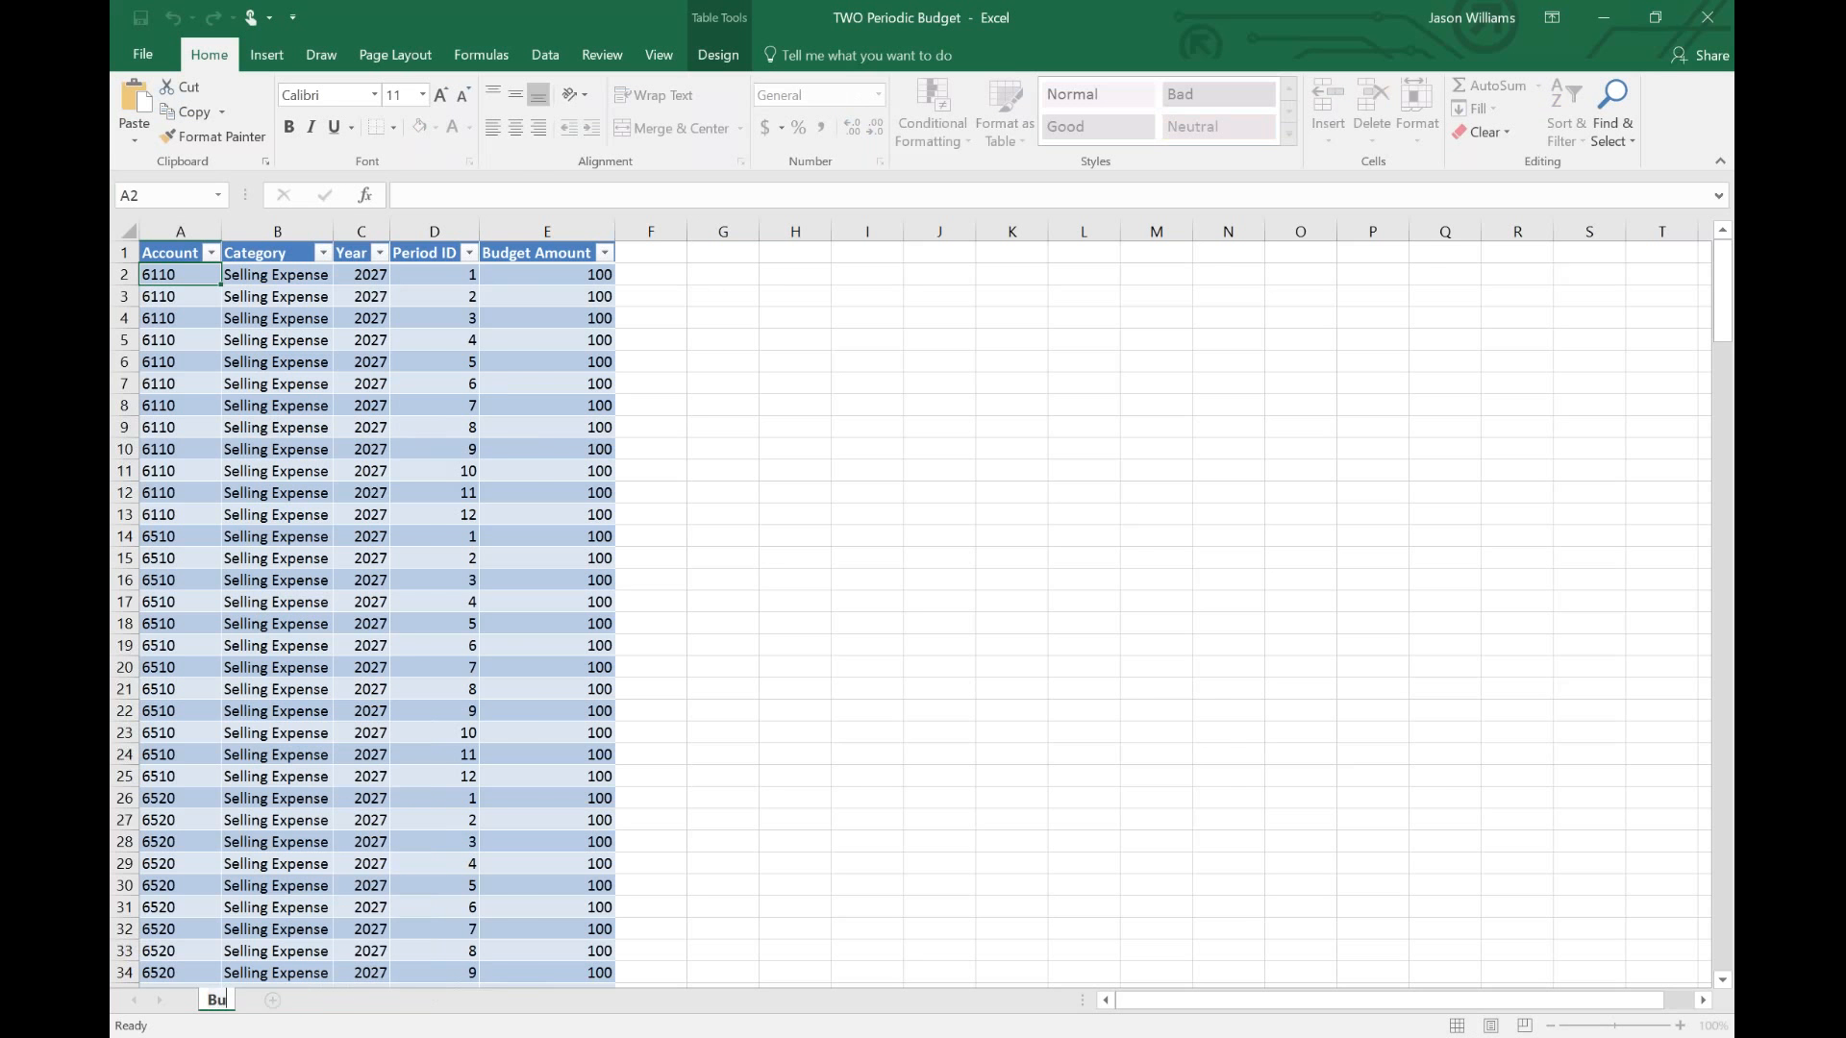
pyautogui.write('dget')
pyautogui.press('Return')
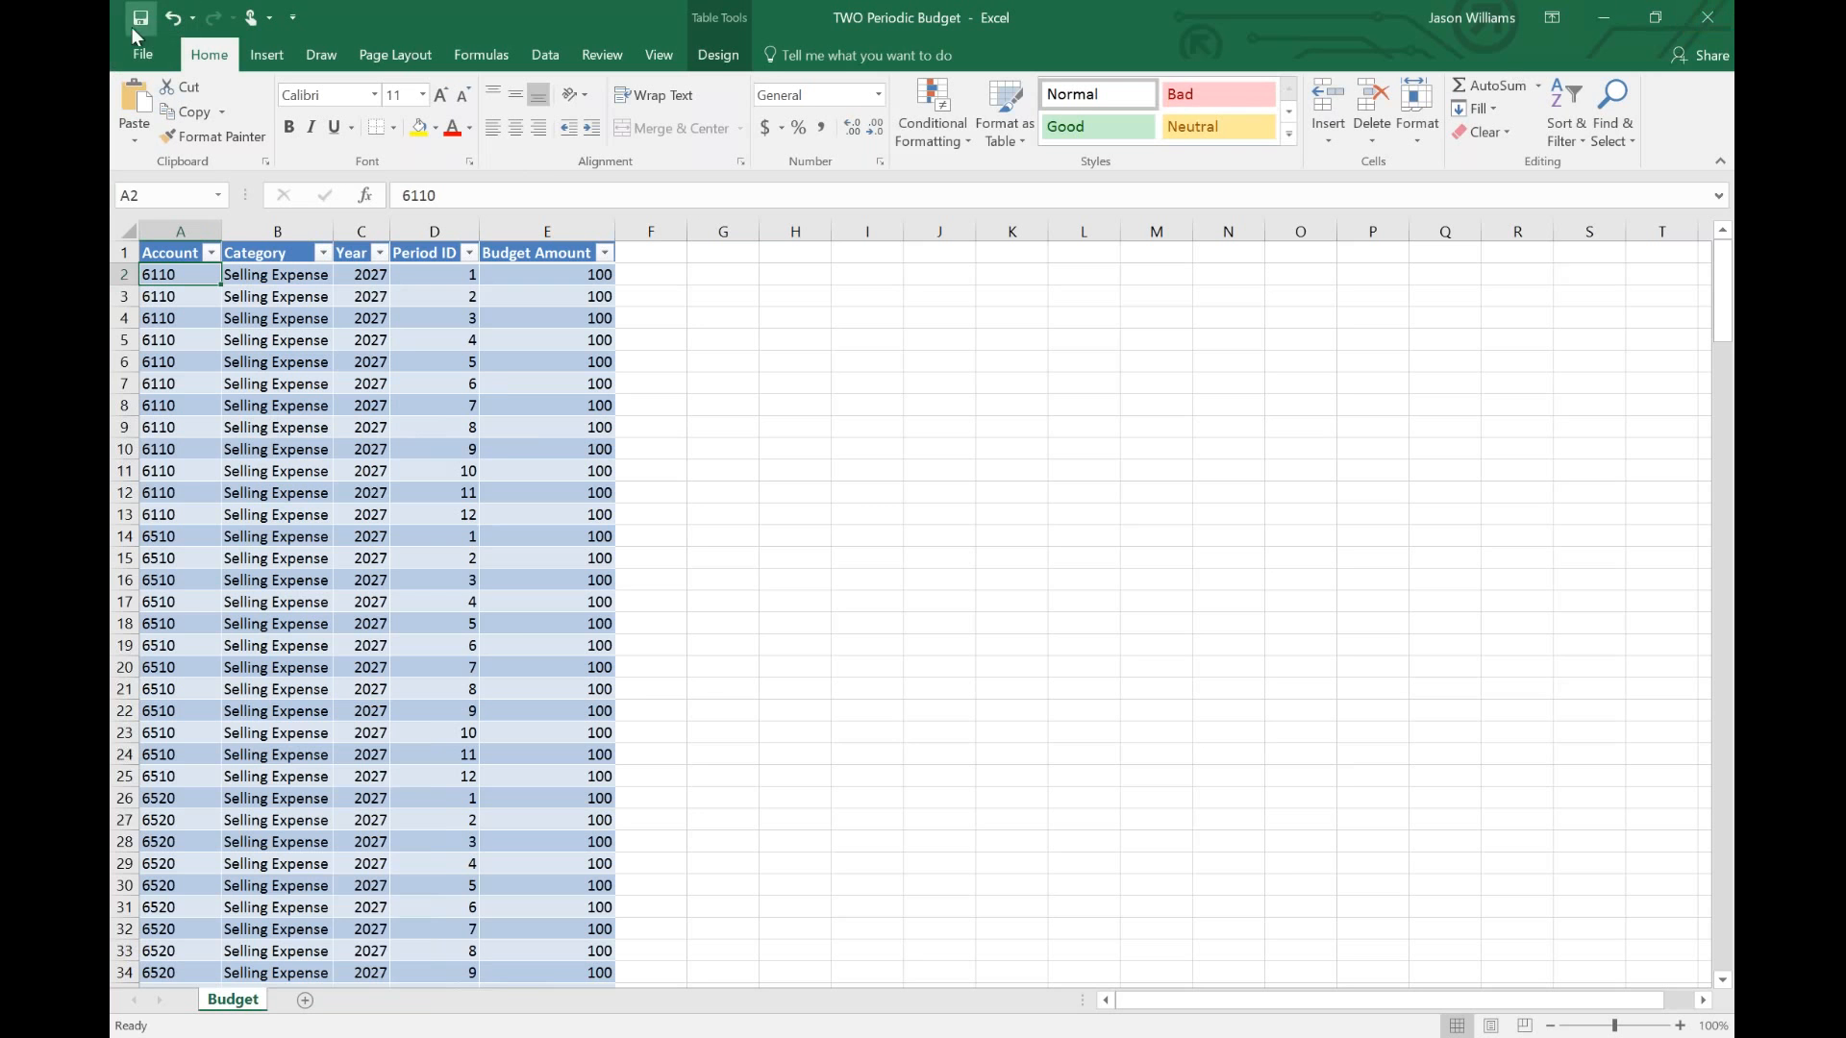
pyautogui.click(1712, 17)
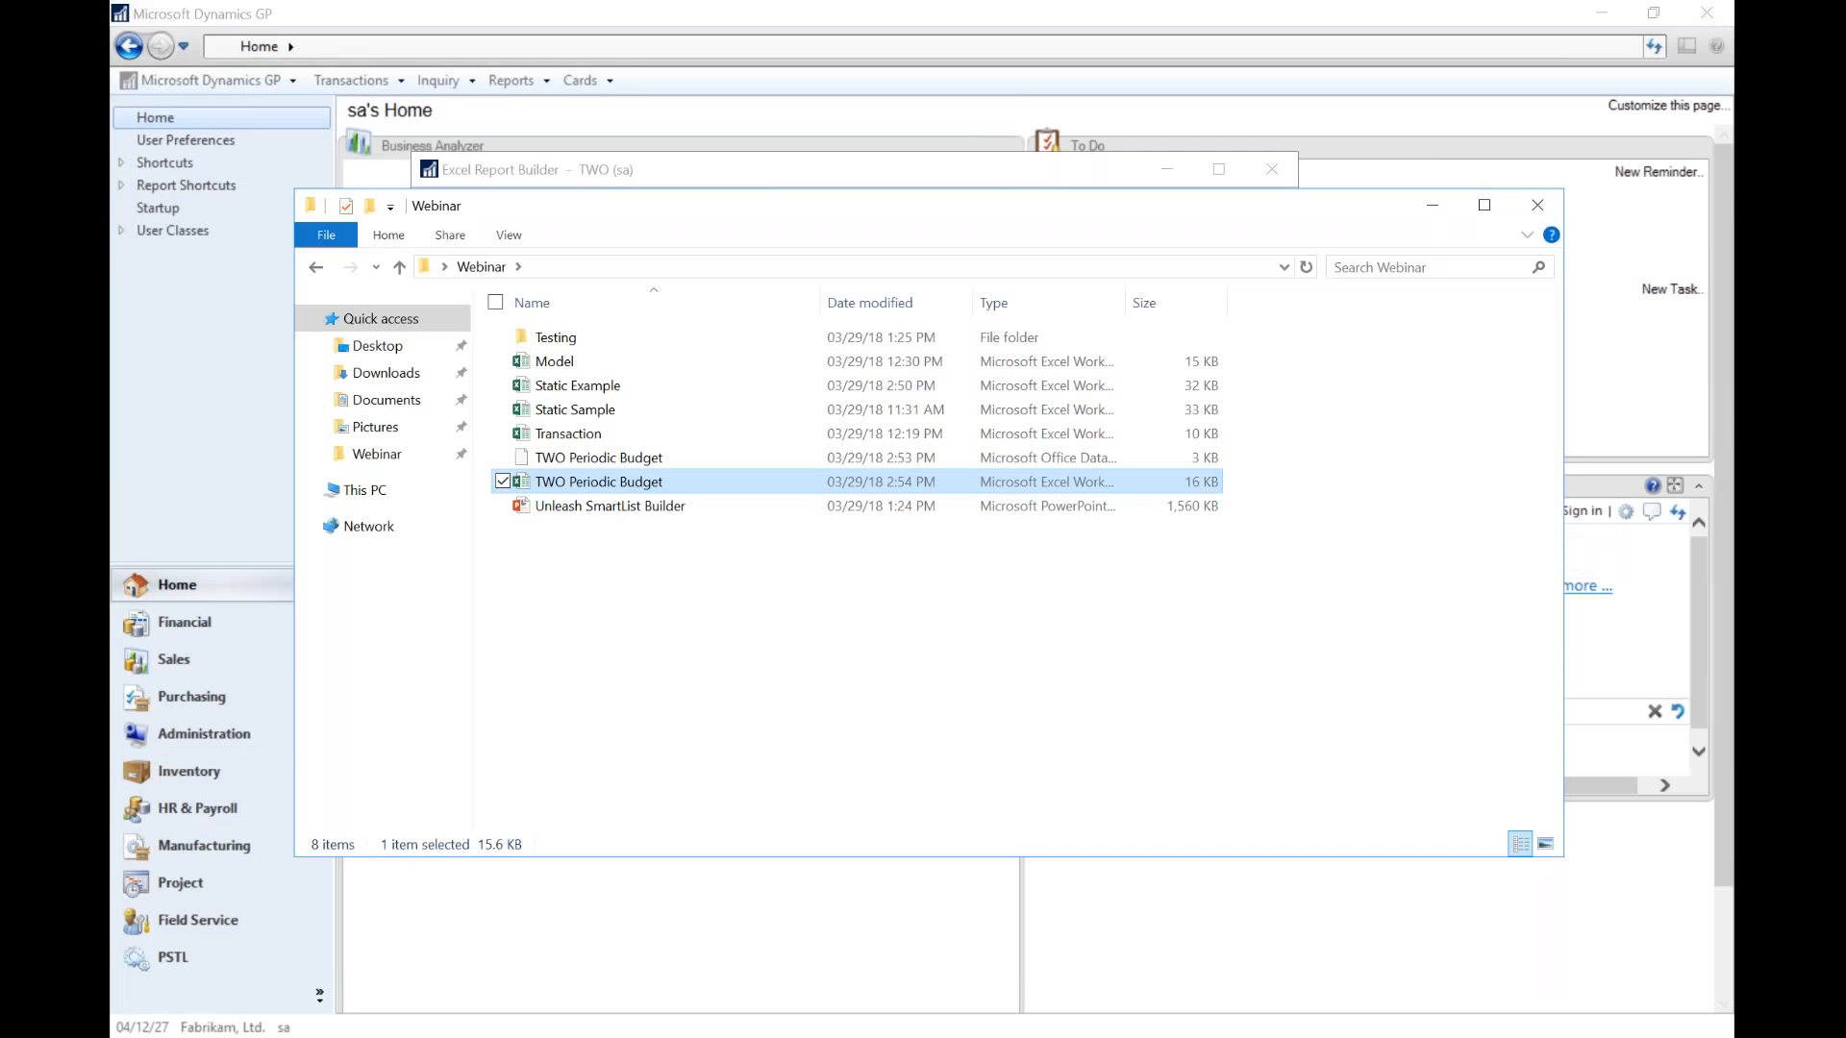
# - Close Excel Report Builder and load the WEBINAR2 Periodic Actuals list in SmartList Builder
pyautogui.click(448, 1017)
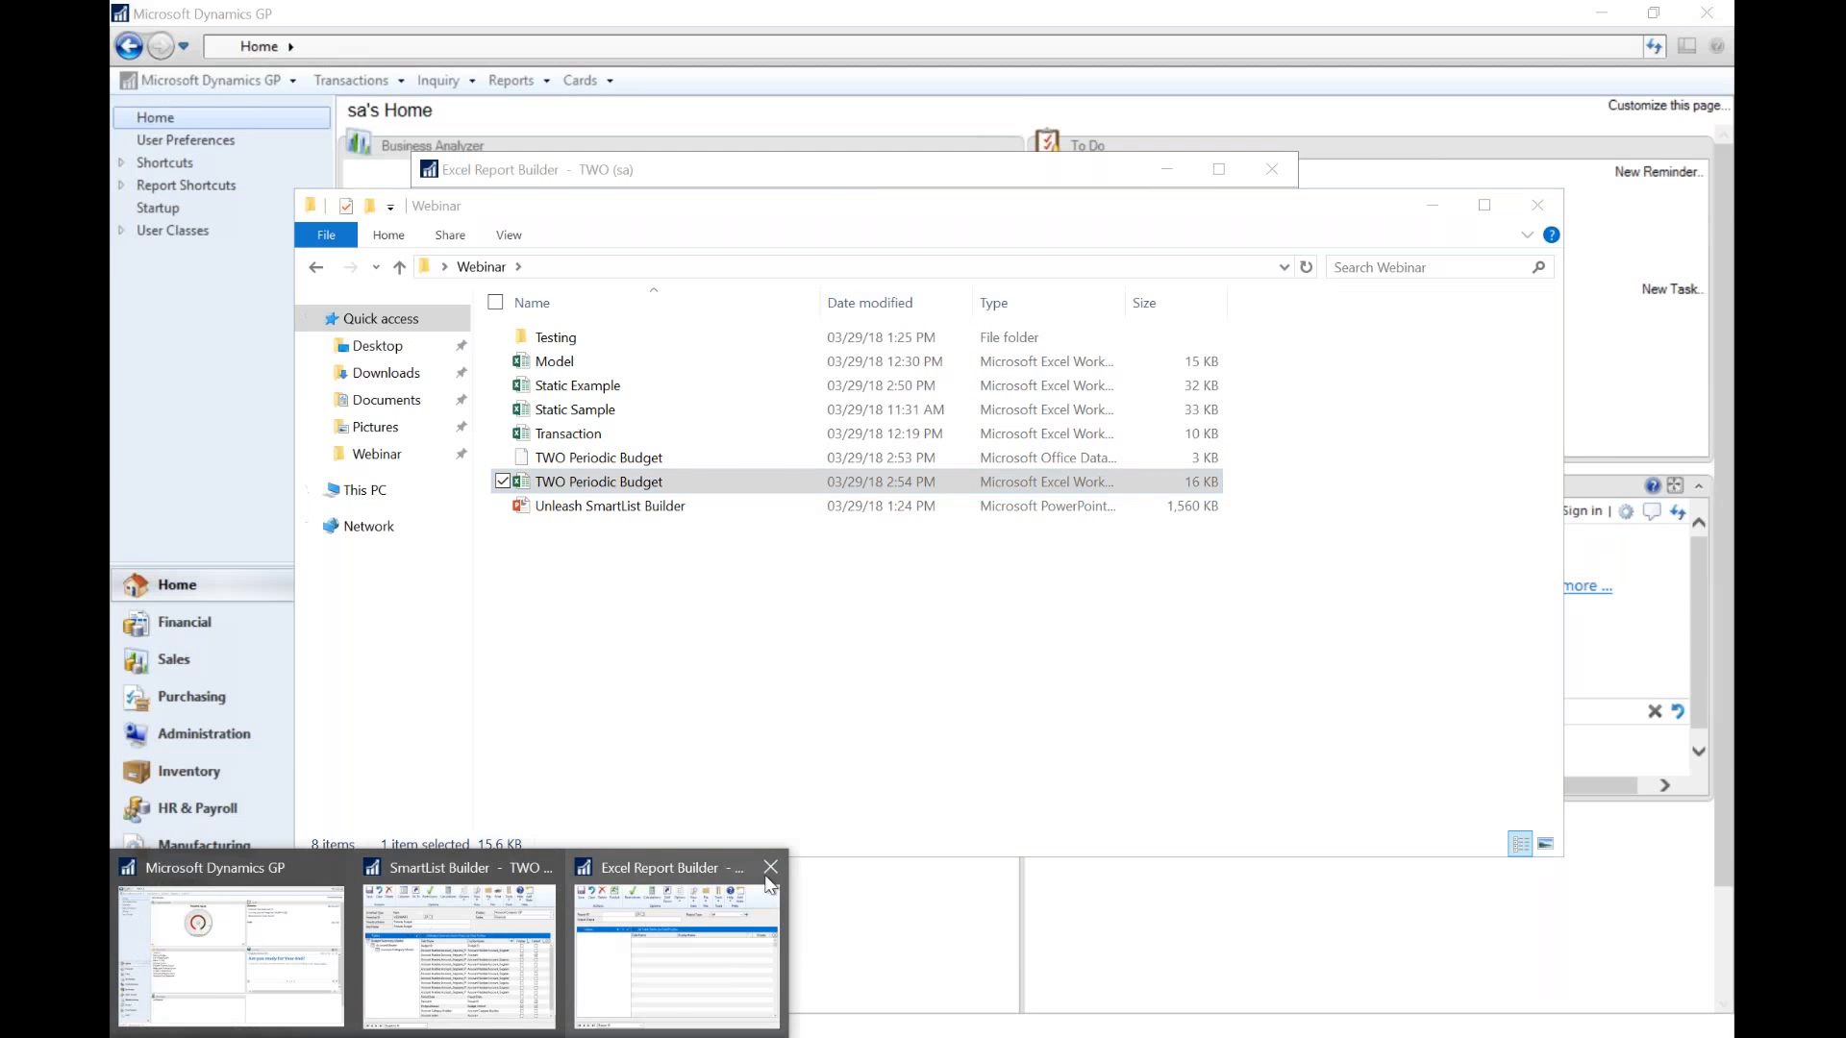
pyautogui.click(786, 871)
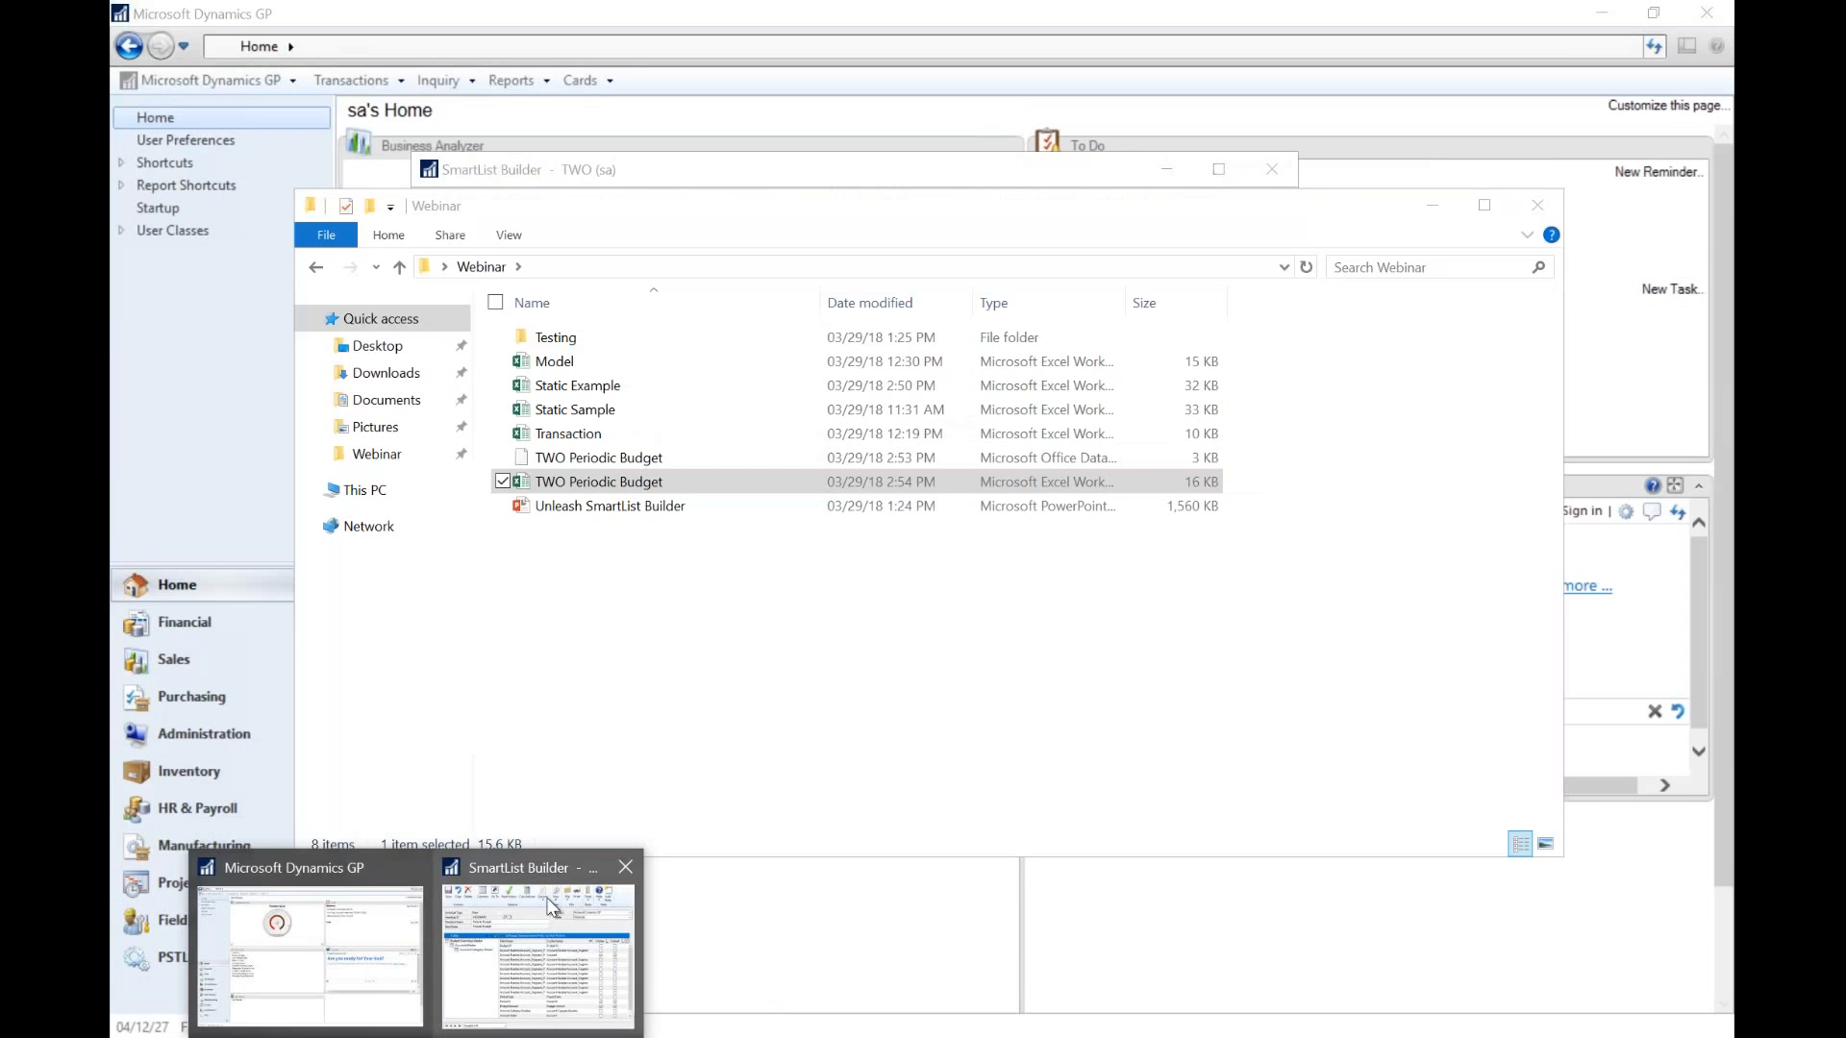
pyautogui.click(538, 942)
pyautogui.click(702, 337)
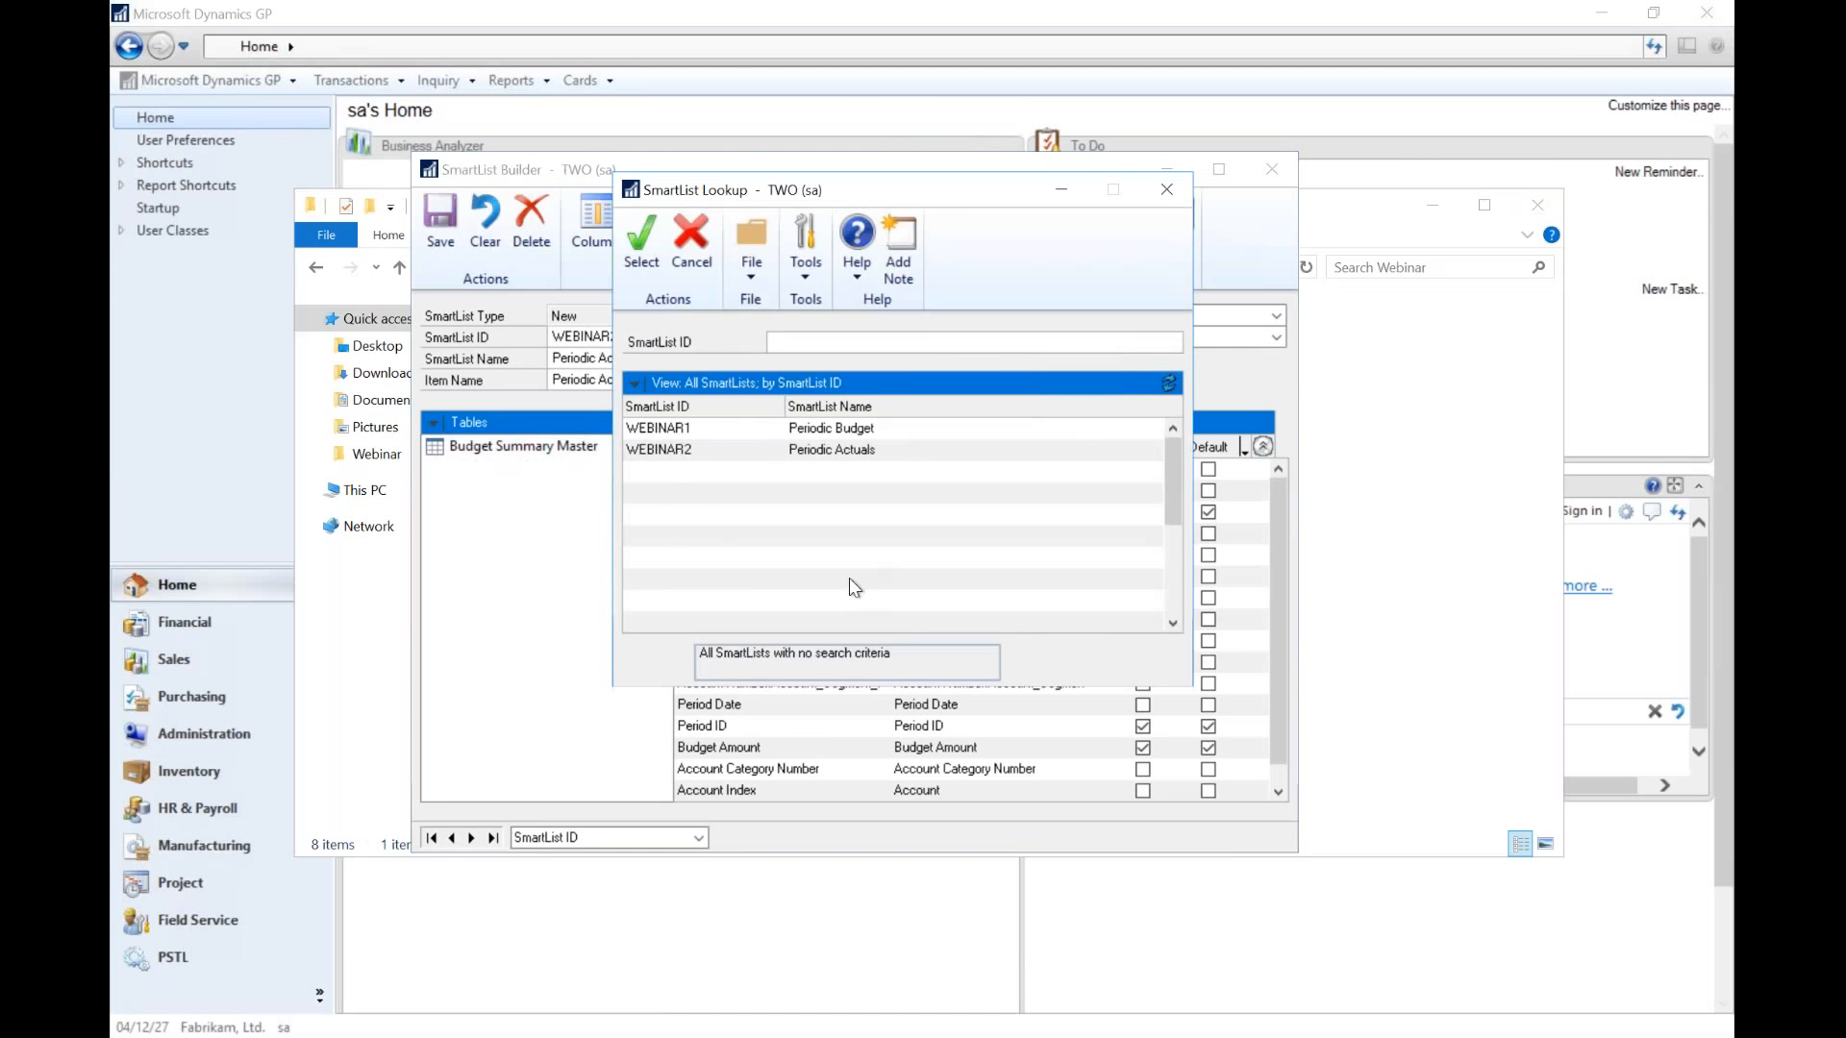
pyautogui.press('Return')
# - Duplicate the Periodic Actuals SmartList as an Excel Report with the list ID WEBINAR2 and the same name
pyautogui.click(896, 233)
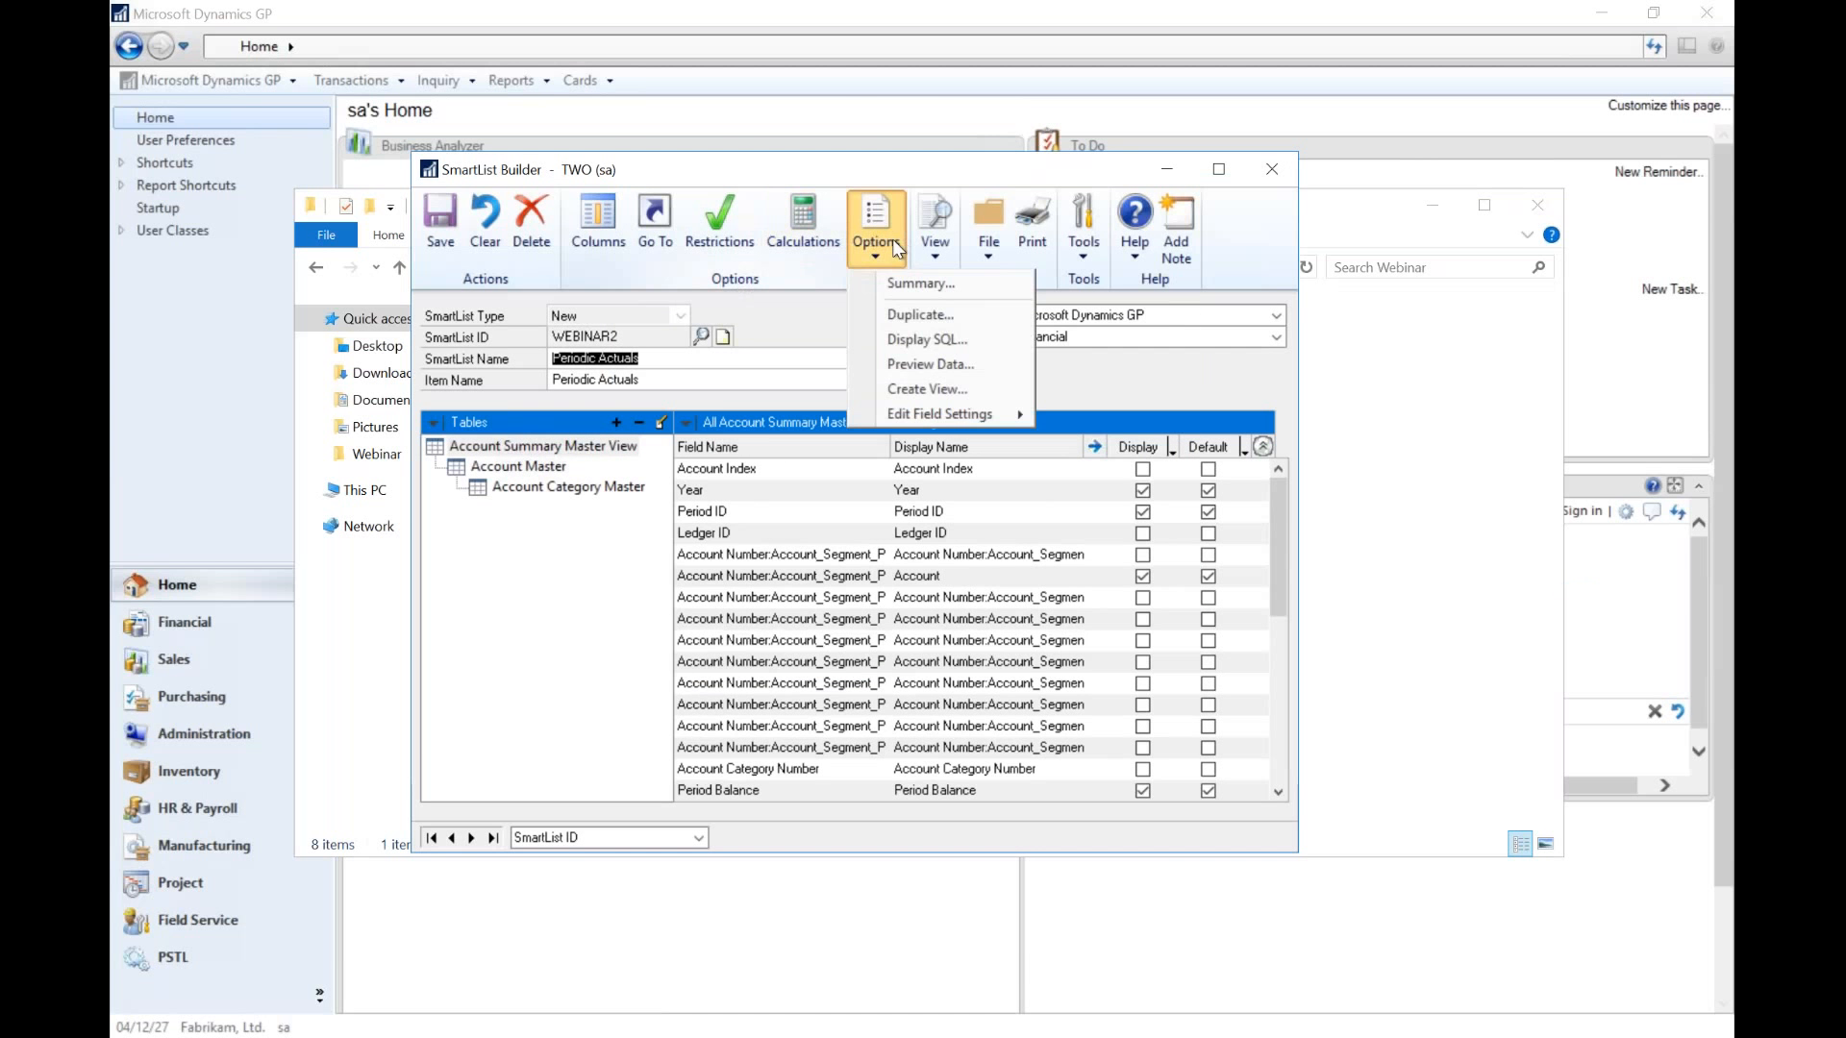
pyautogui.click(908, 315)
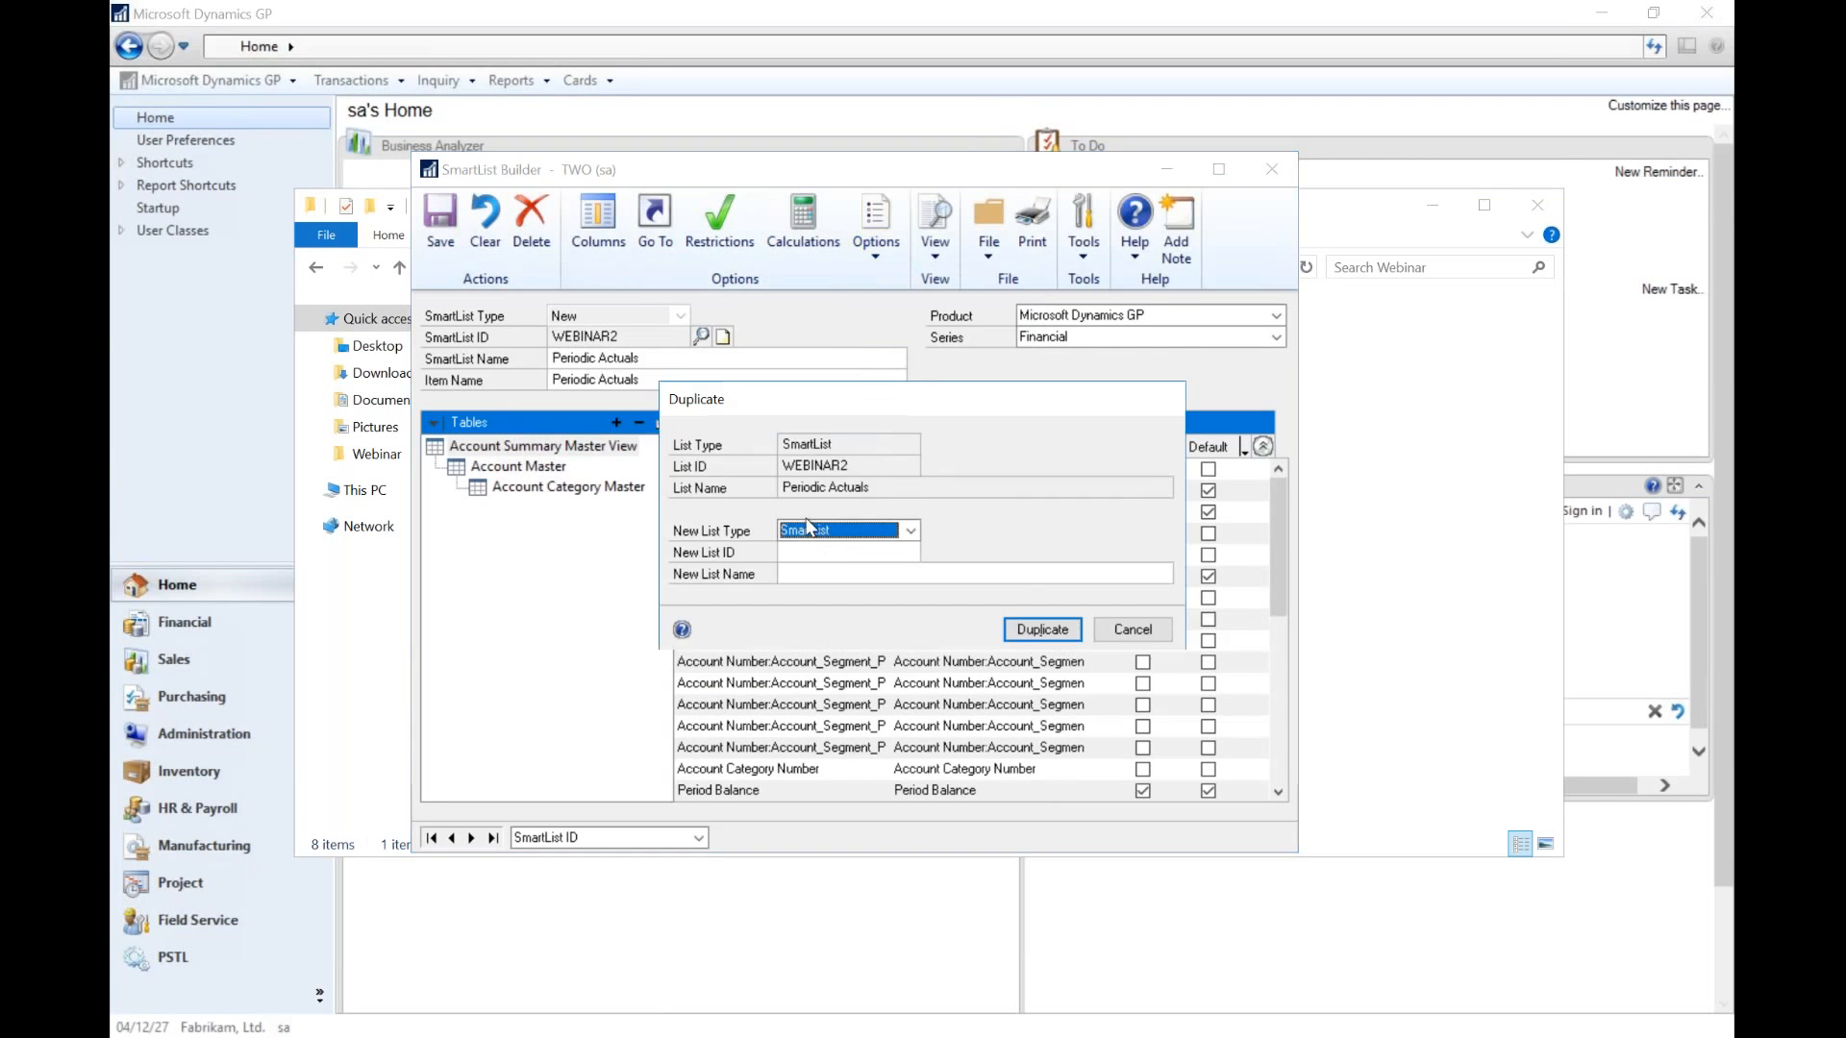
pyautogui.click(837, 530)
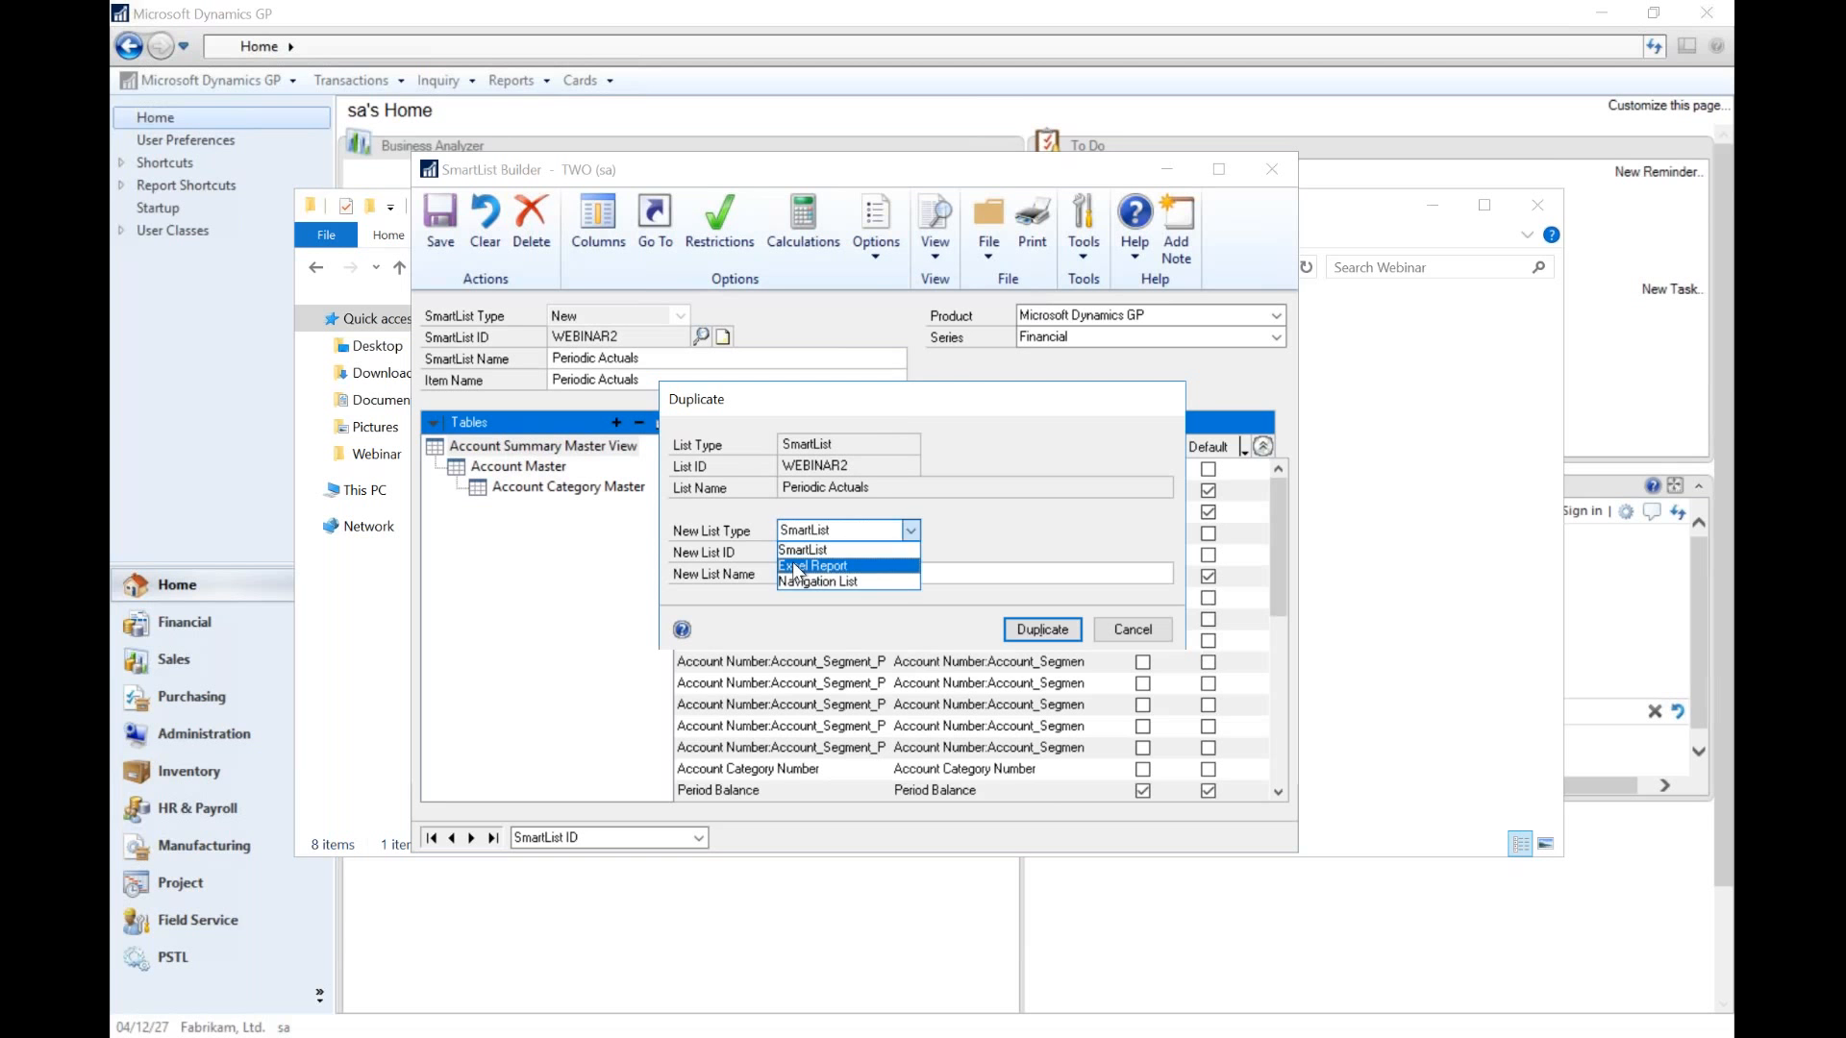
pyautogui.click(825, 558)
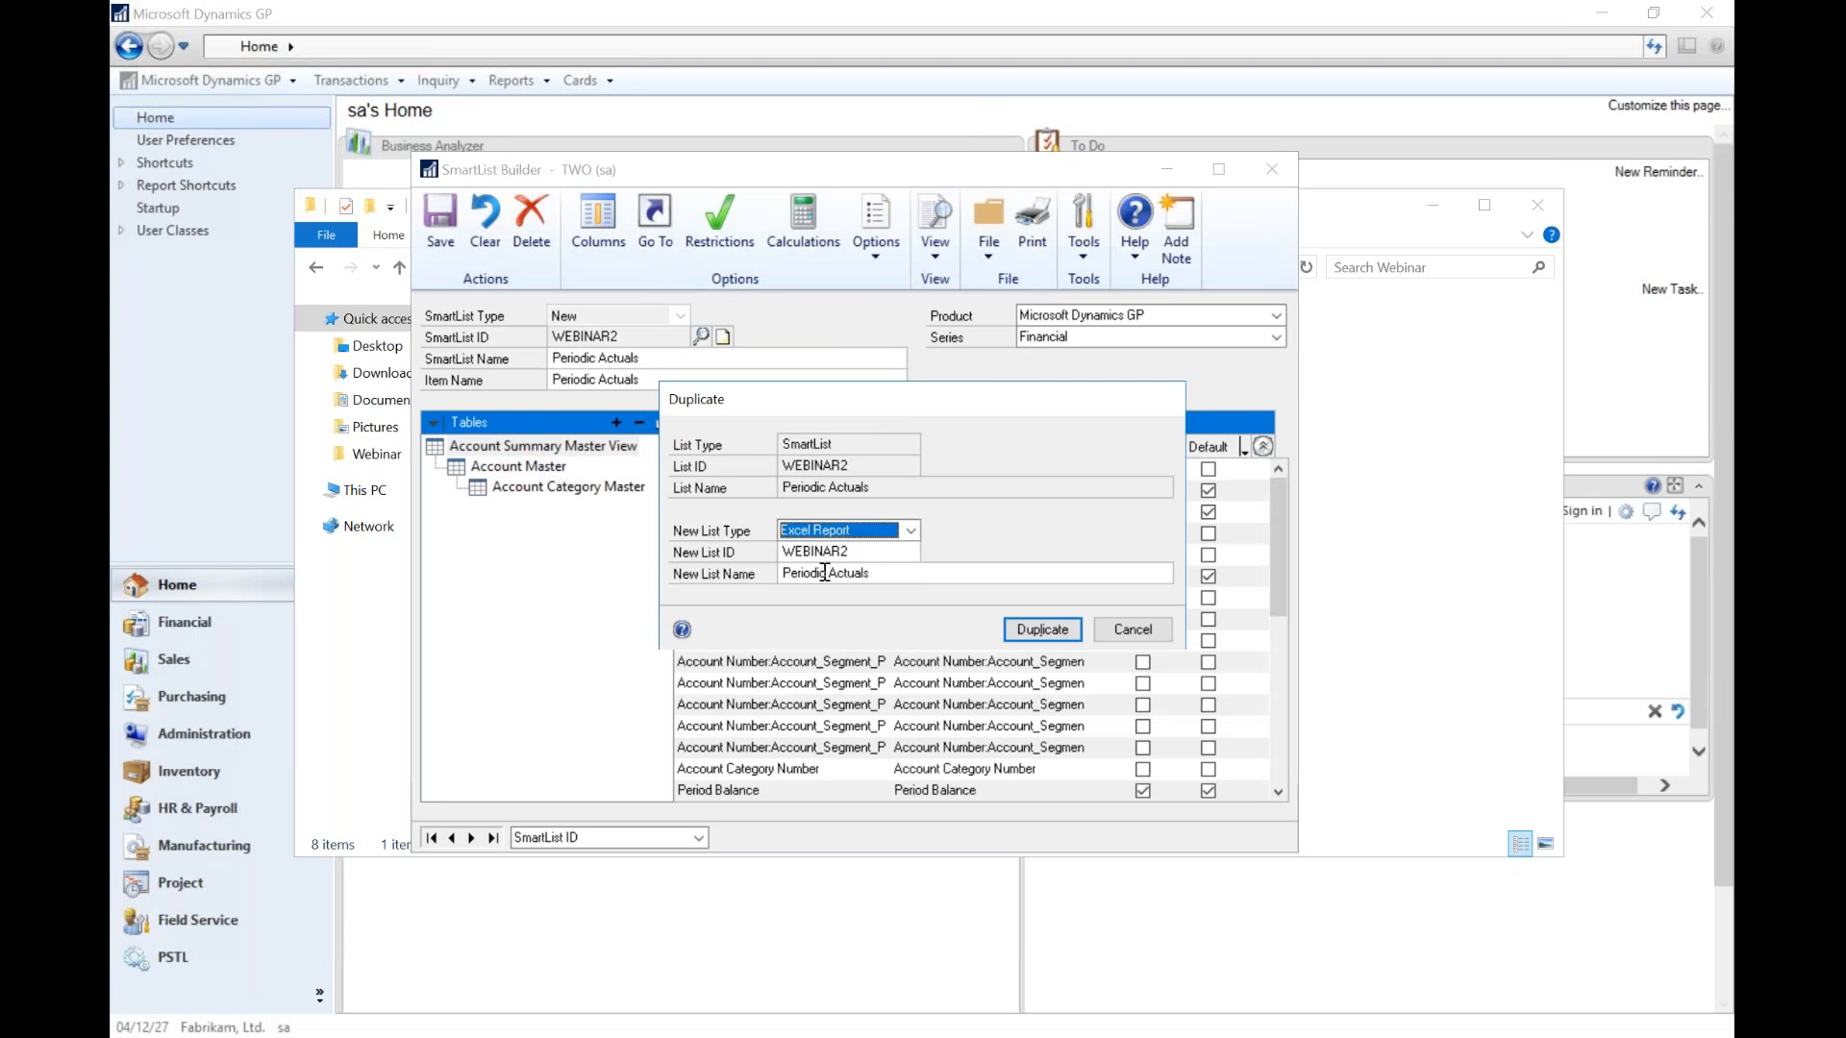
pyautogui.click(1042, 629)
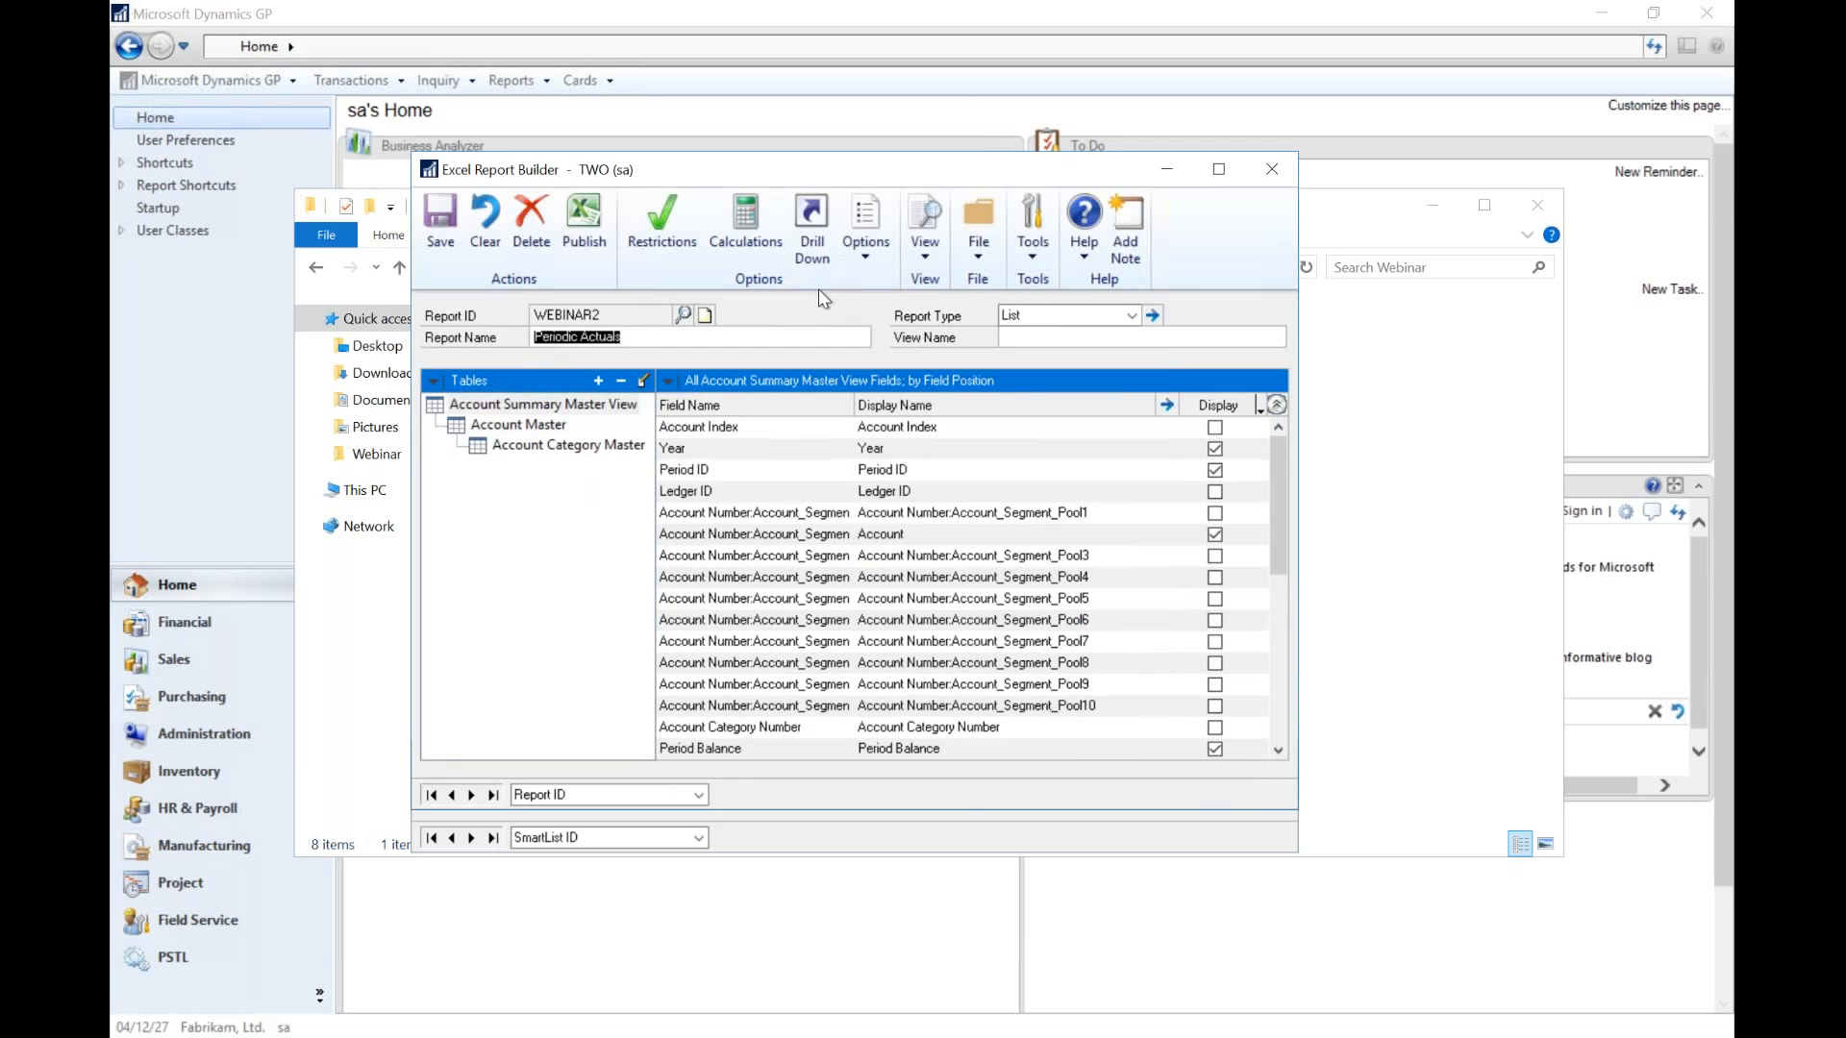
# - Add a report restriction that the Account Summary Master View's Year is equal to 2027
pyautogui.click(676, 230)
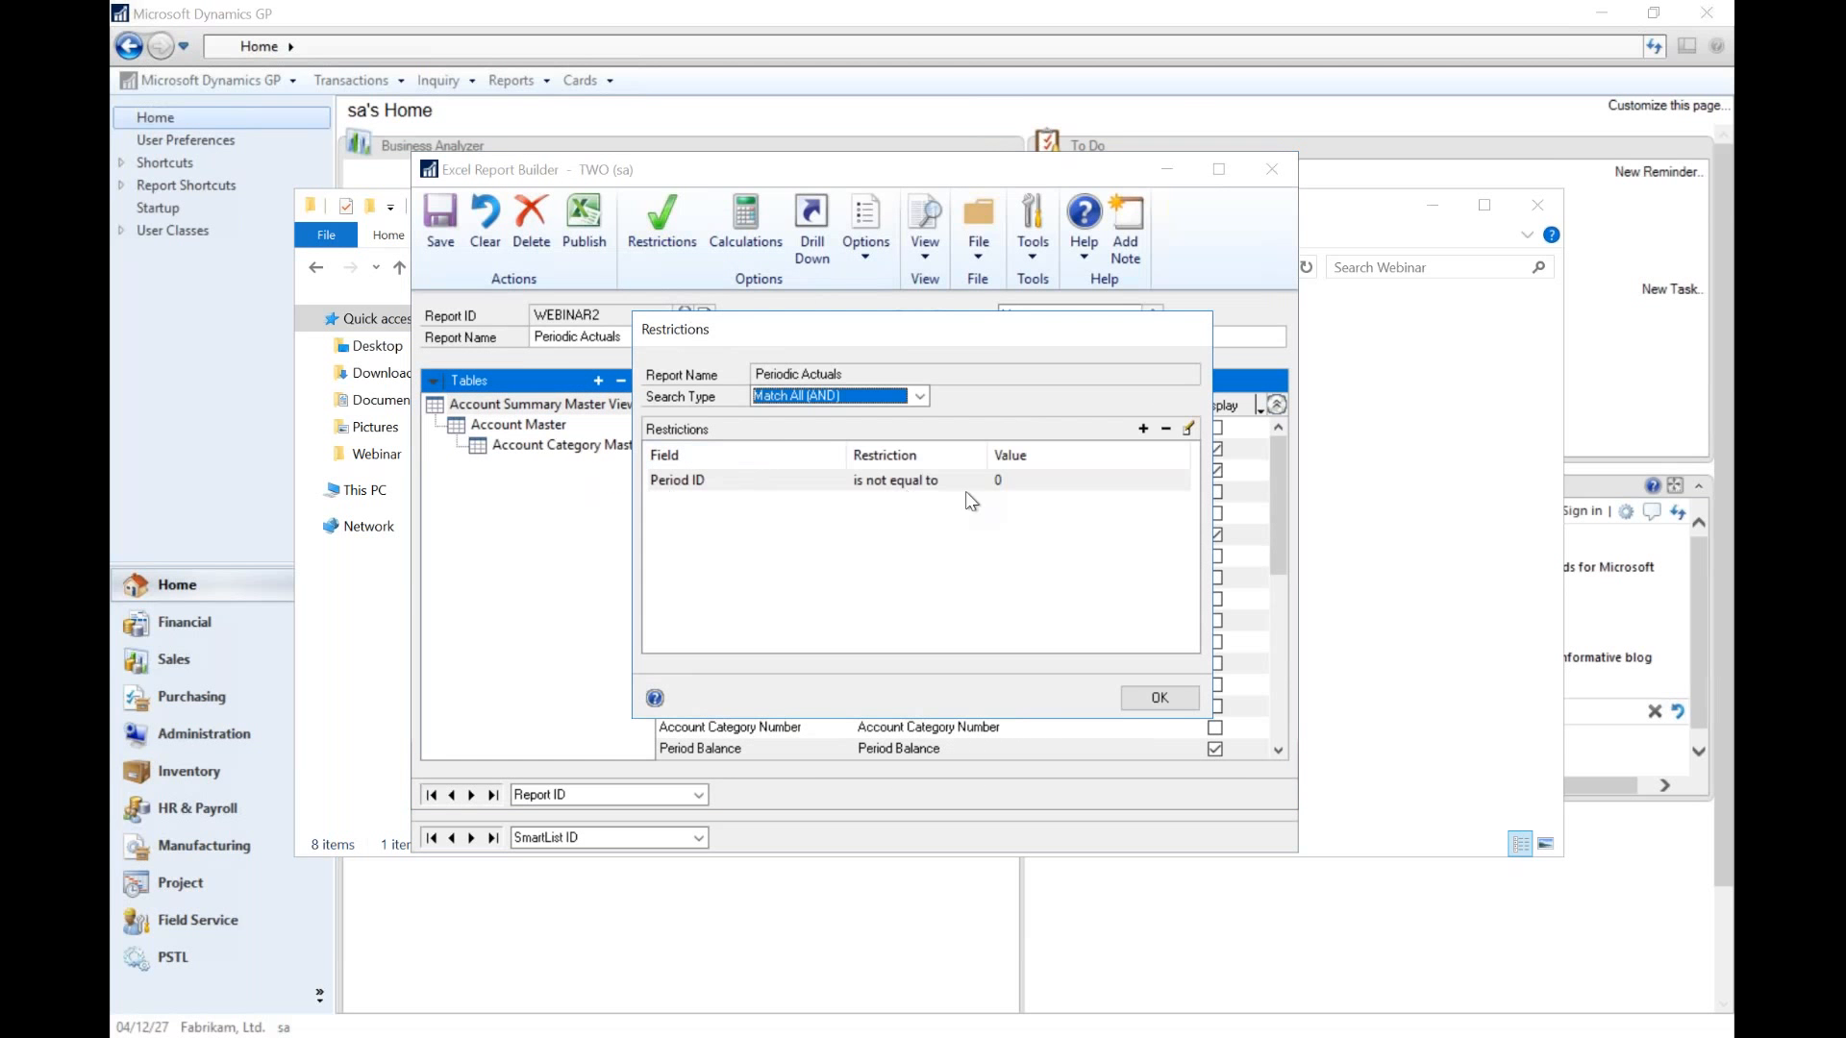
pyautogui.click(1142, 428)
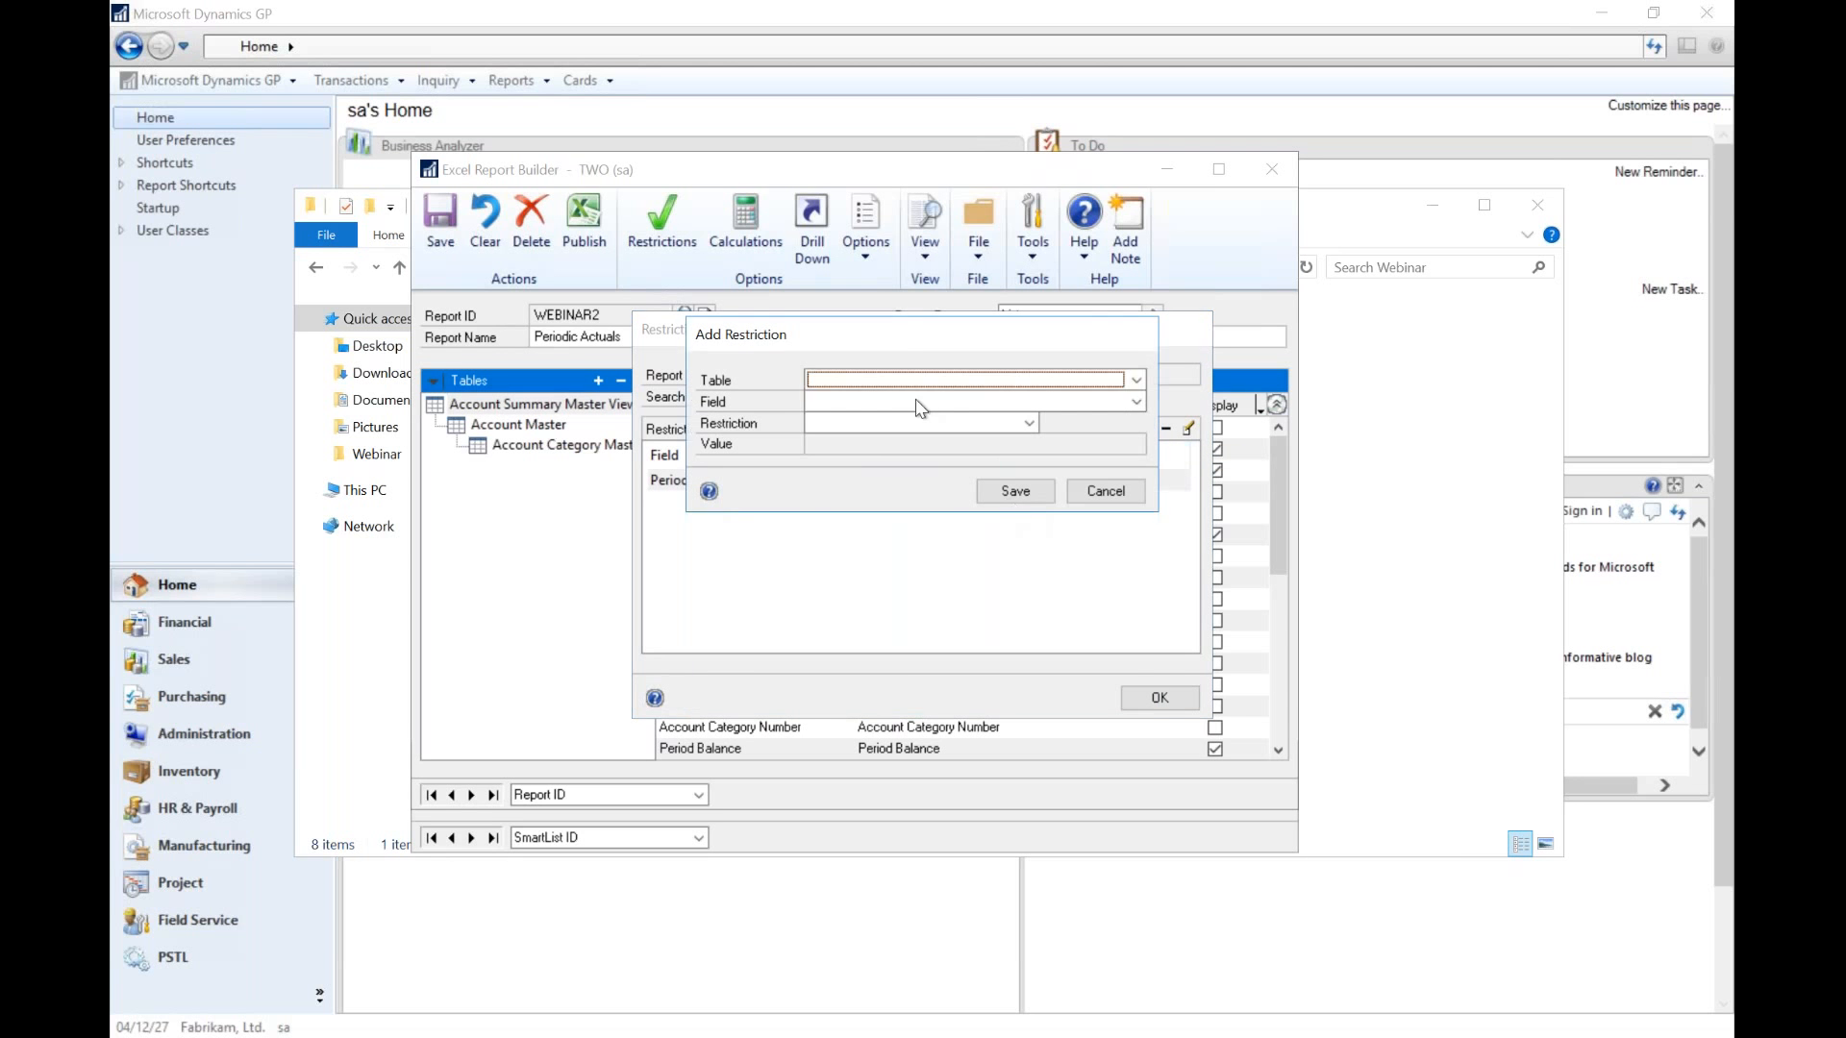
pyautogui.click(914, 382)
pyautogui.click(865, 396)
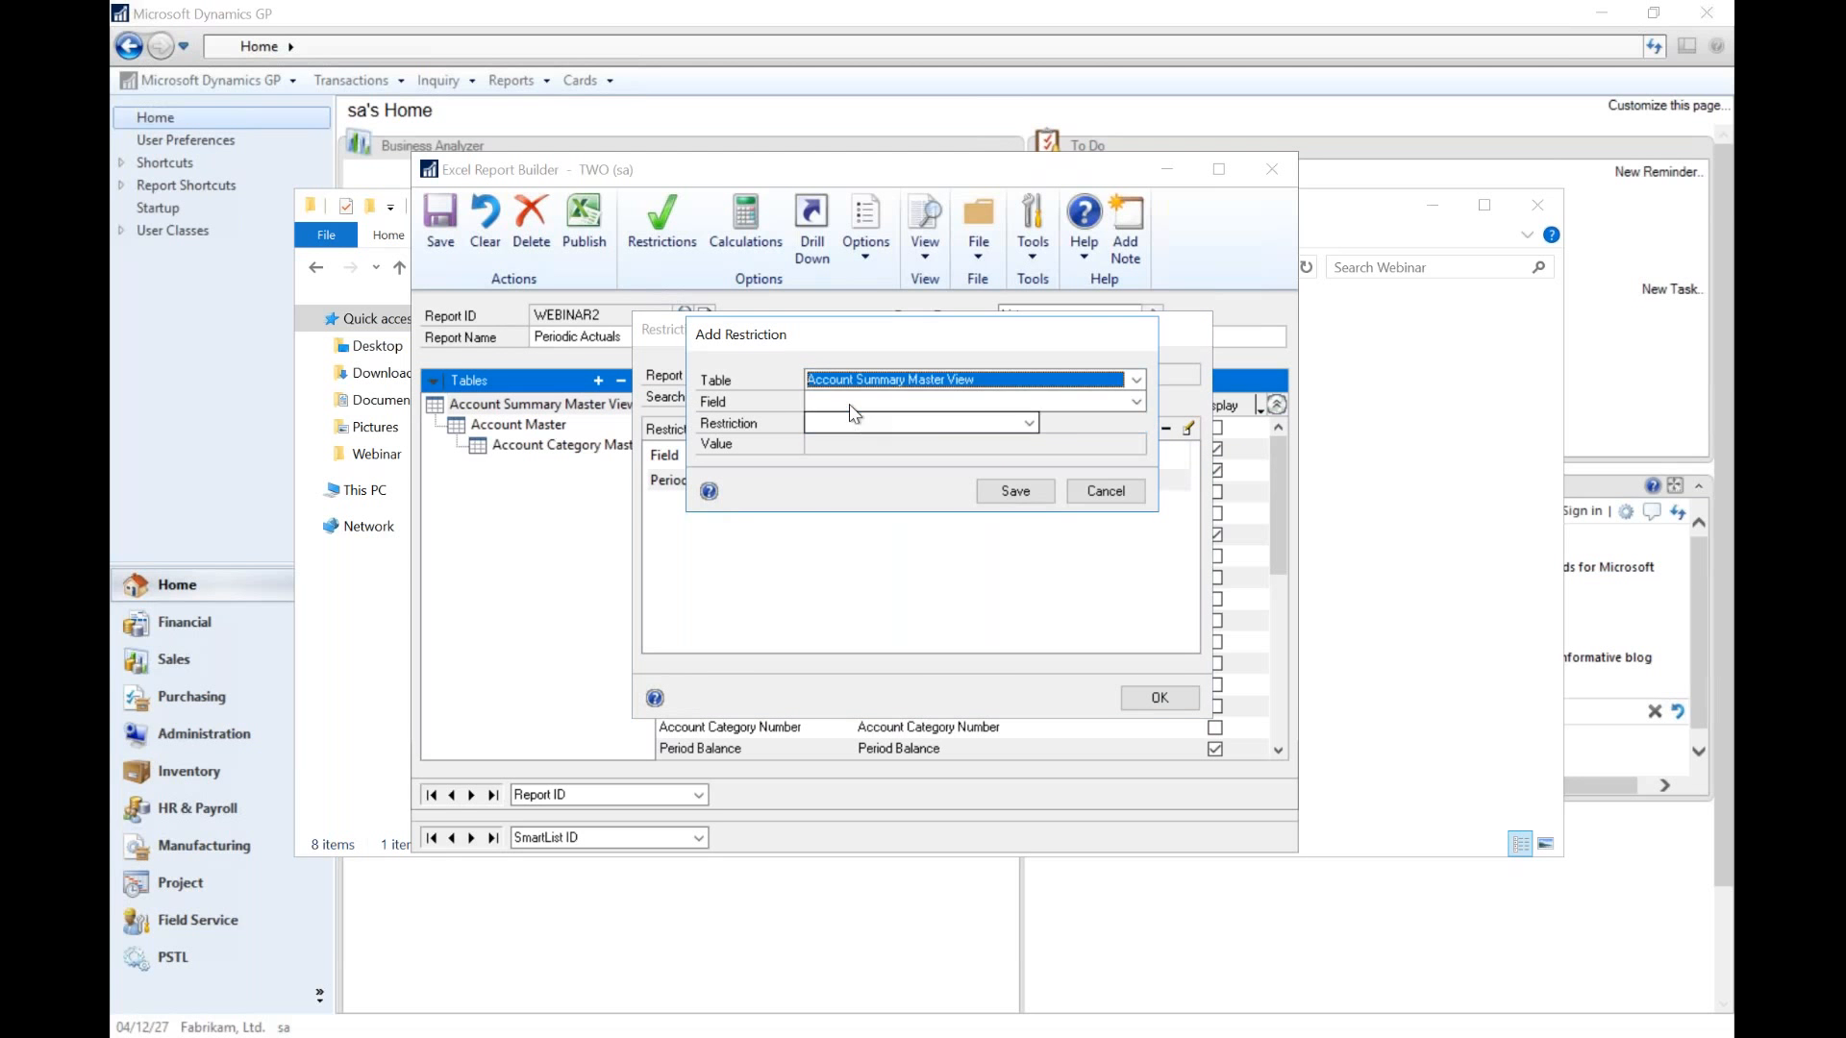
pyautogui.click(1136, 402)
pyautogui.moveTo(1145, 488); pyautogui.dragTo(1138, 636)
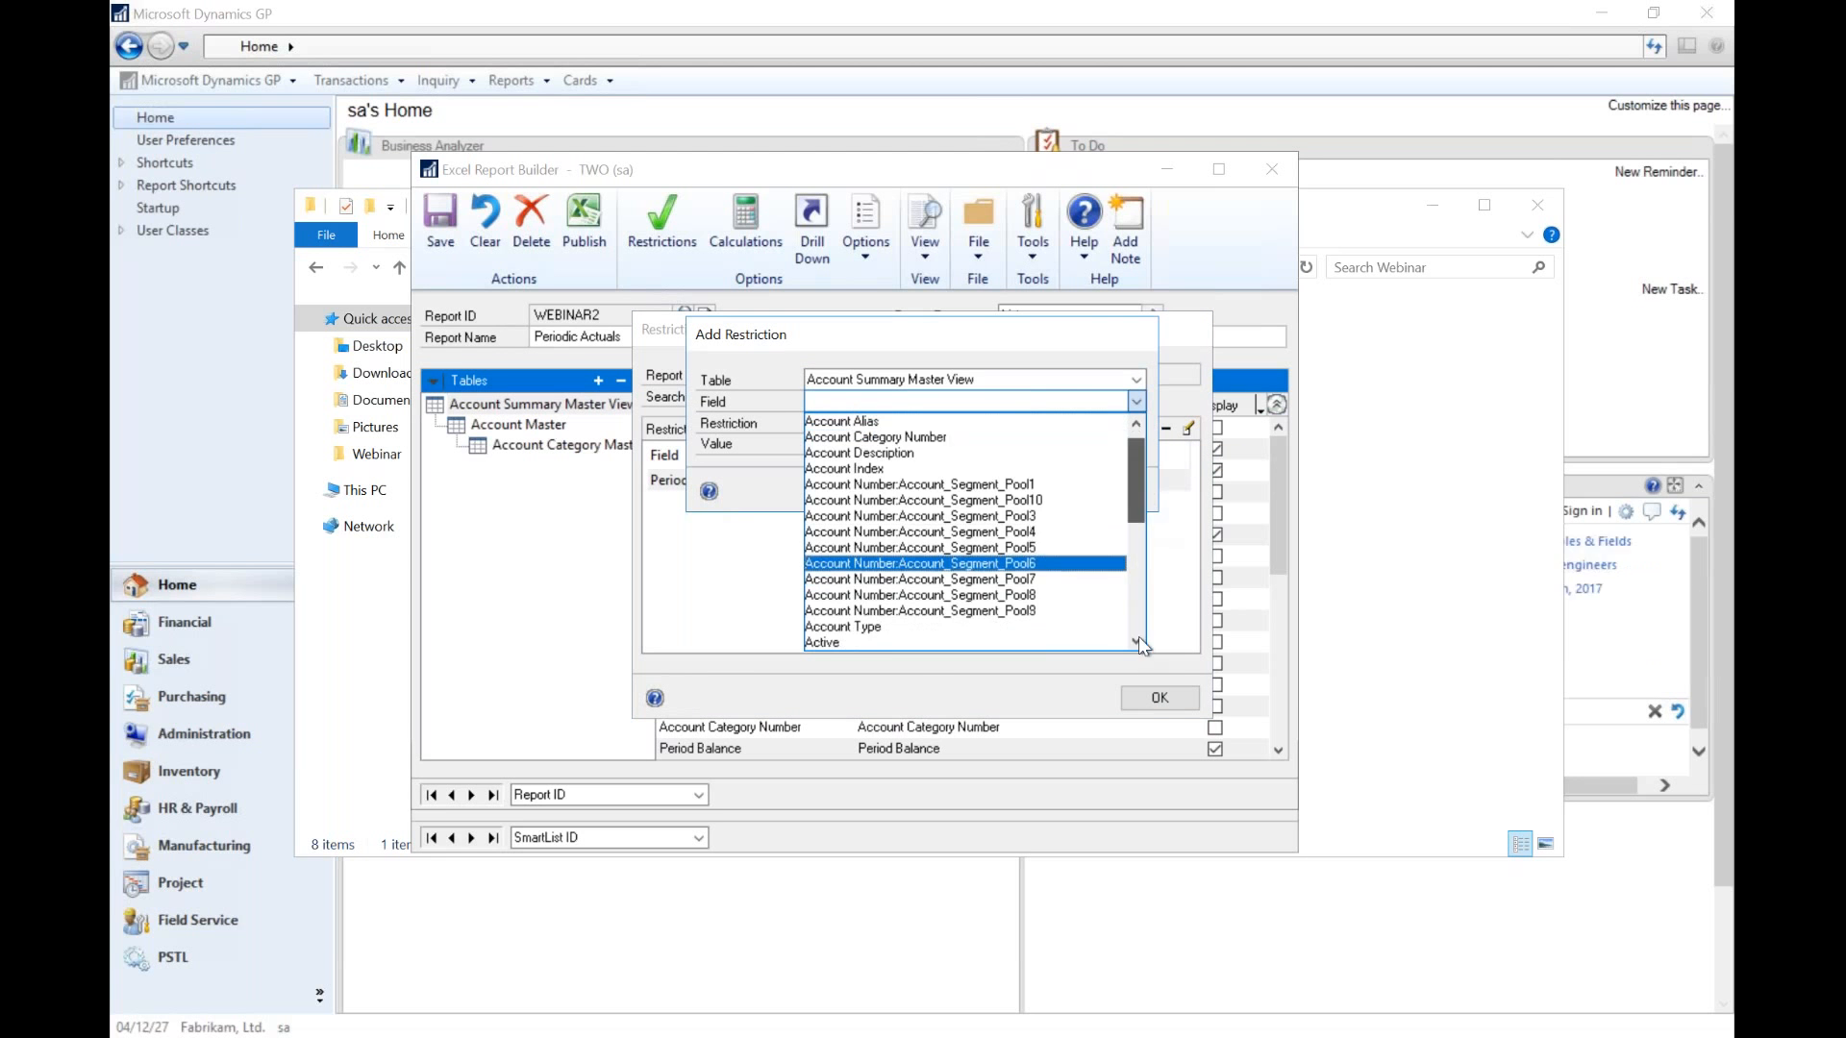
pyautogui.click(858, 632)
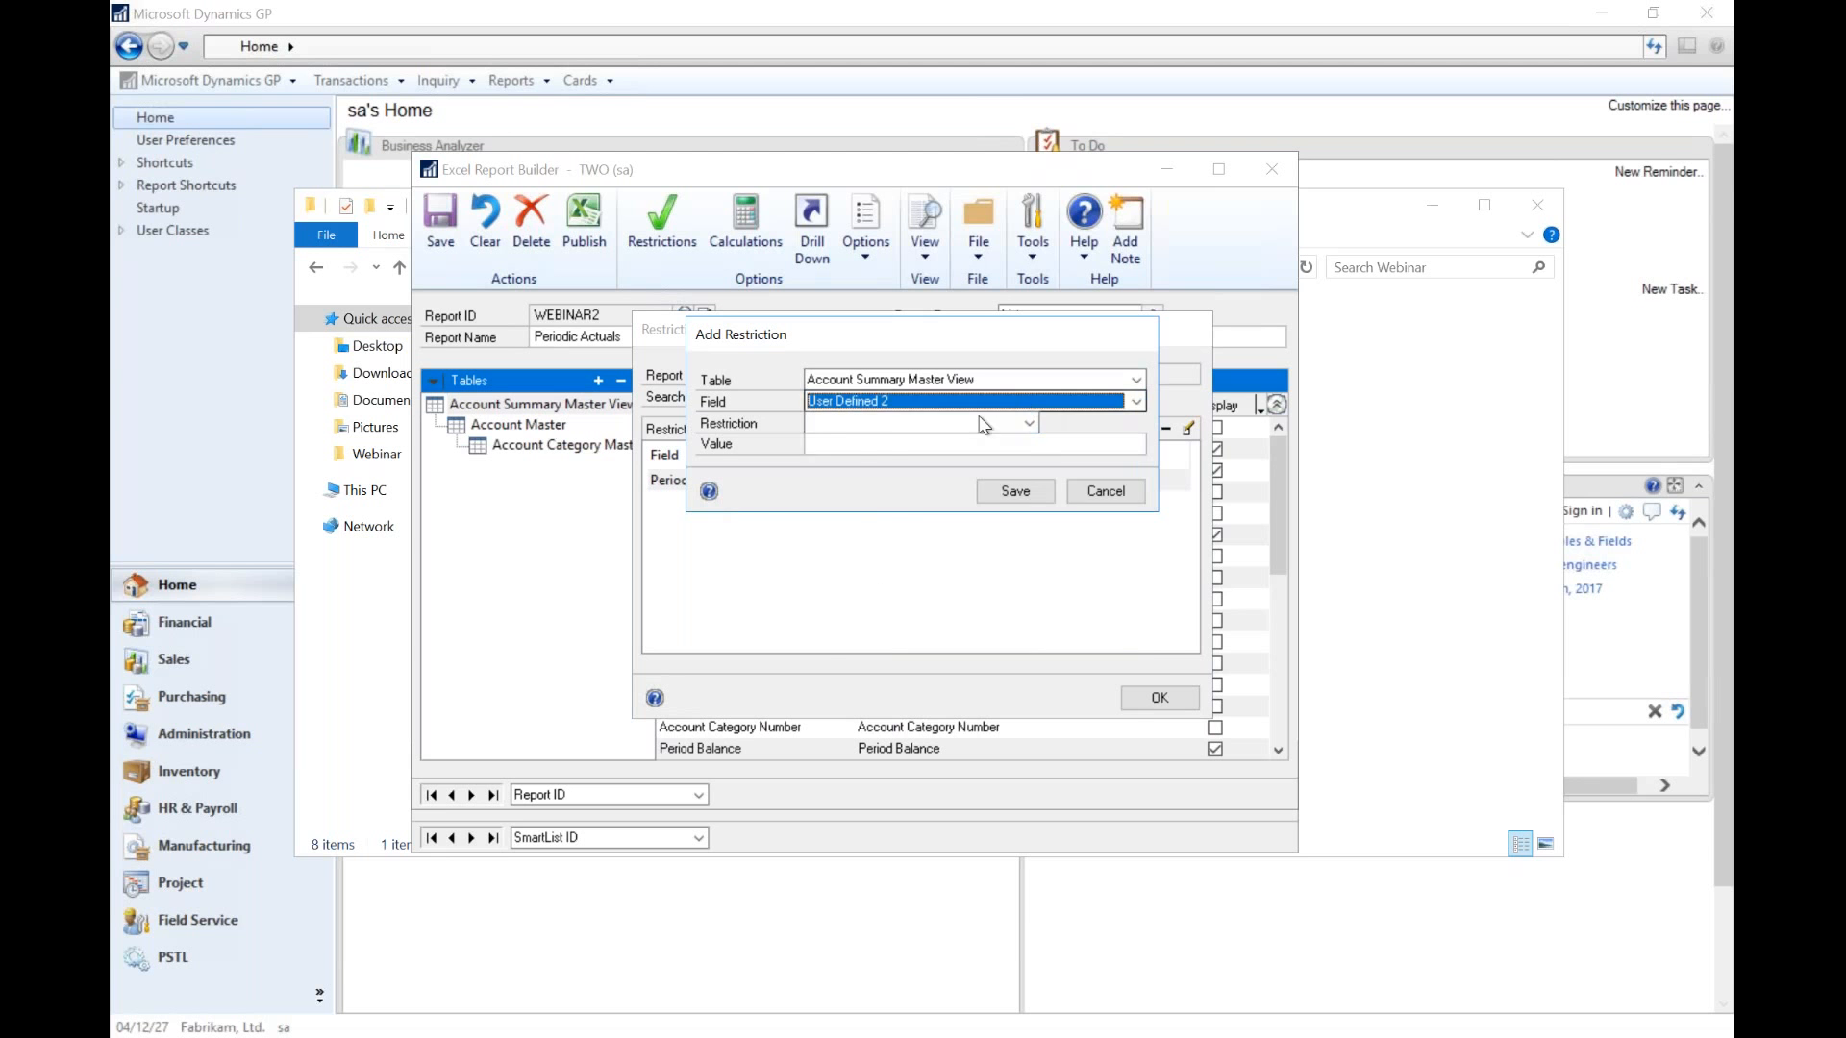
pyautogui.click(1028, 402)
pyautogui.click(825, 642)
pyautogui.click(913, 423)
pyautogui.click(915, 437)
pyautogui.click(915, 445)
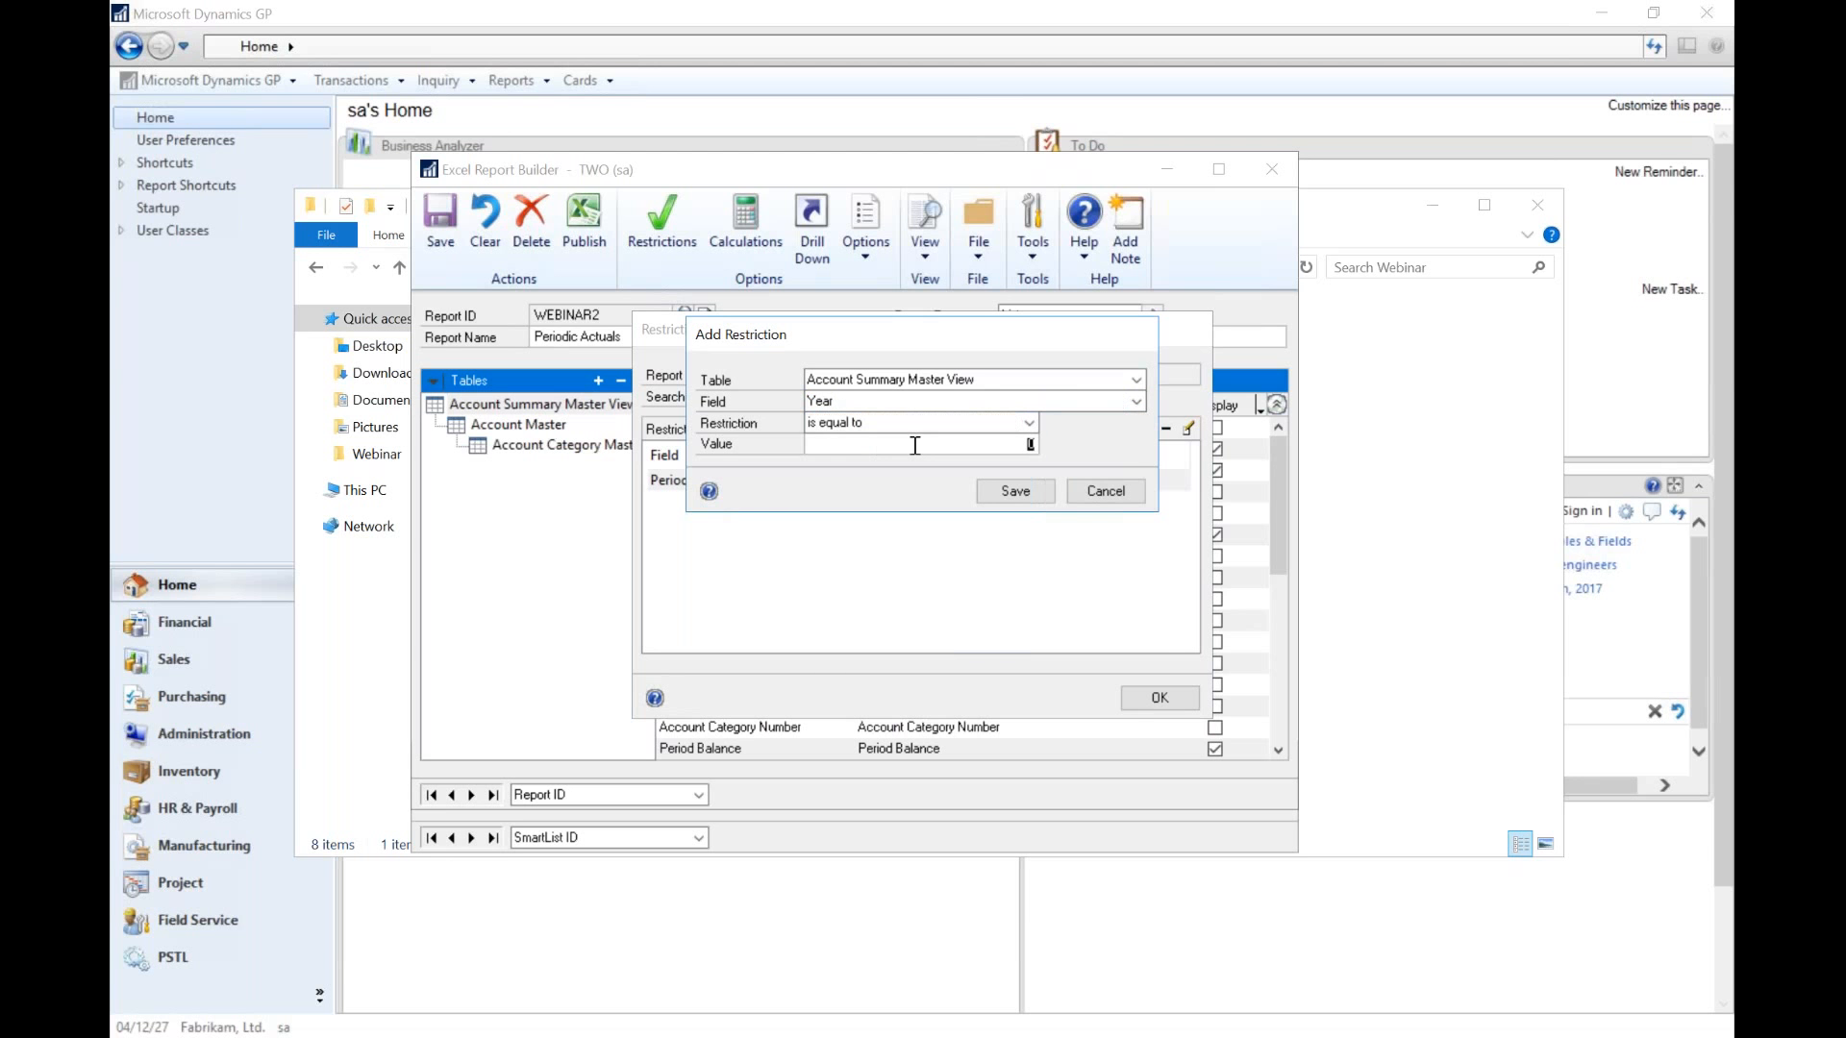
pyautogui.write('2027')
pyautogui.click(1017, 491)
# - Add a second restriction that the Account Category Master's Category is equal to Selling Expense, and accept the restrictions
pyautogui.click(1148, 428)
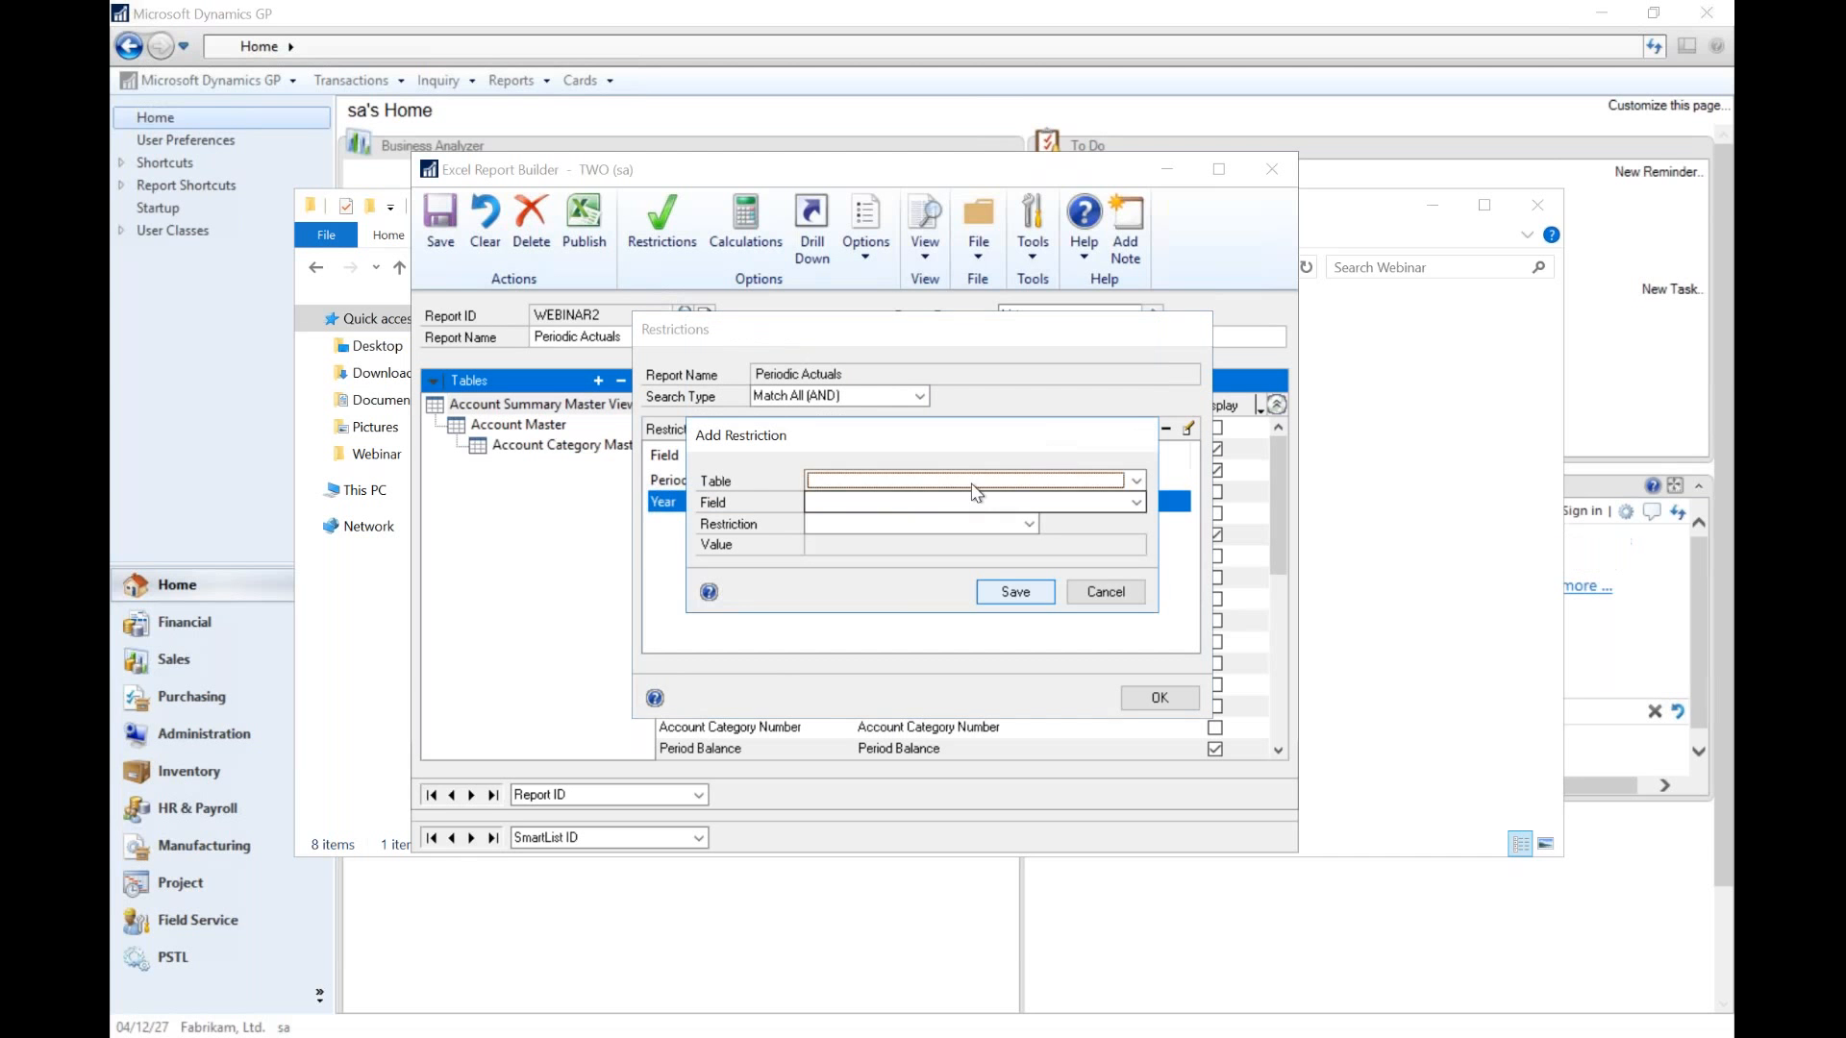
pyautogui.click(959, 483)
pyautogui.click(870, 524)
pyautogui.click(870, 504)
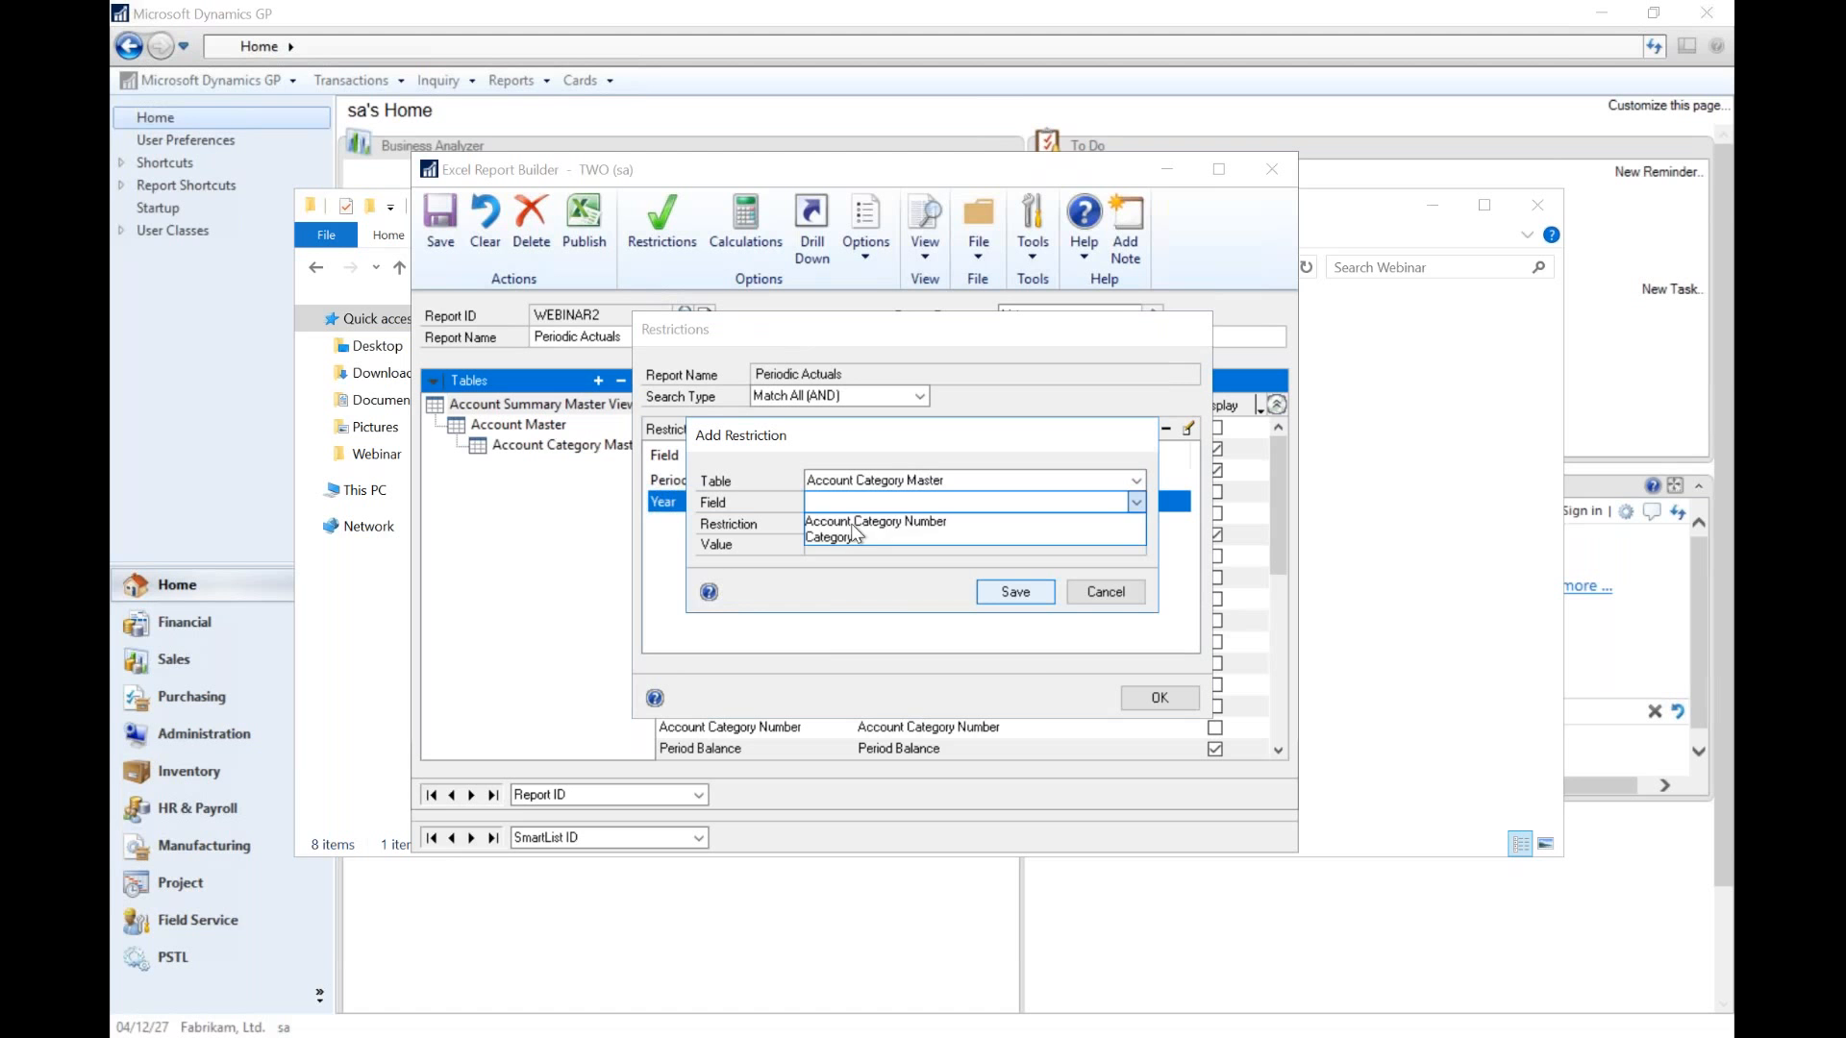
pyautogui.click(855, 539)
pyautogui.click(845, 524)
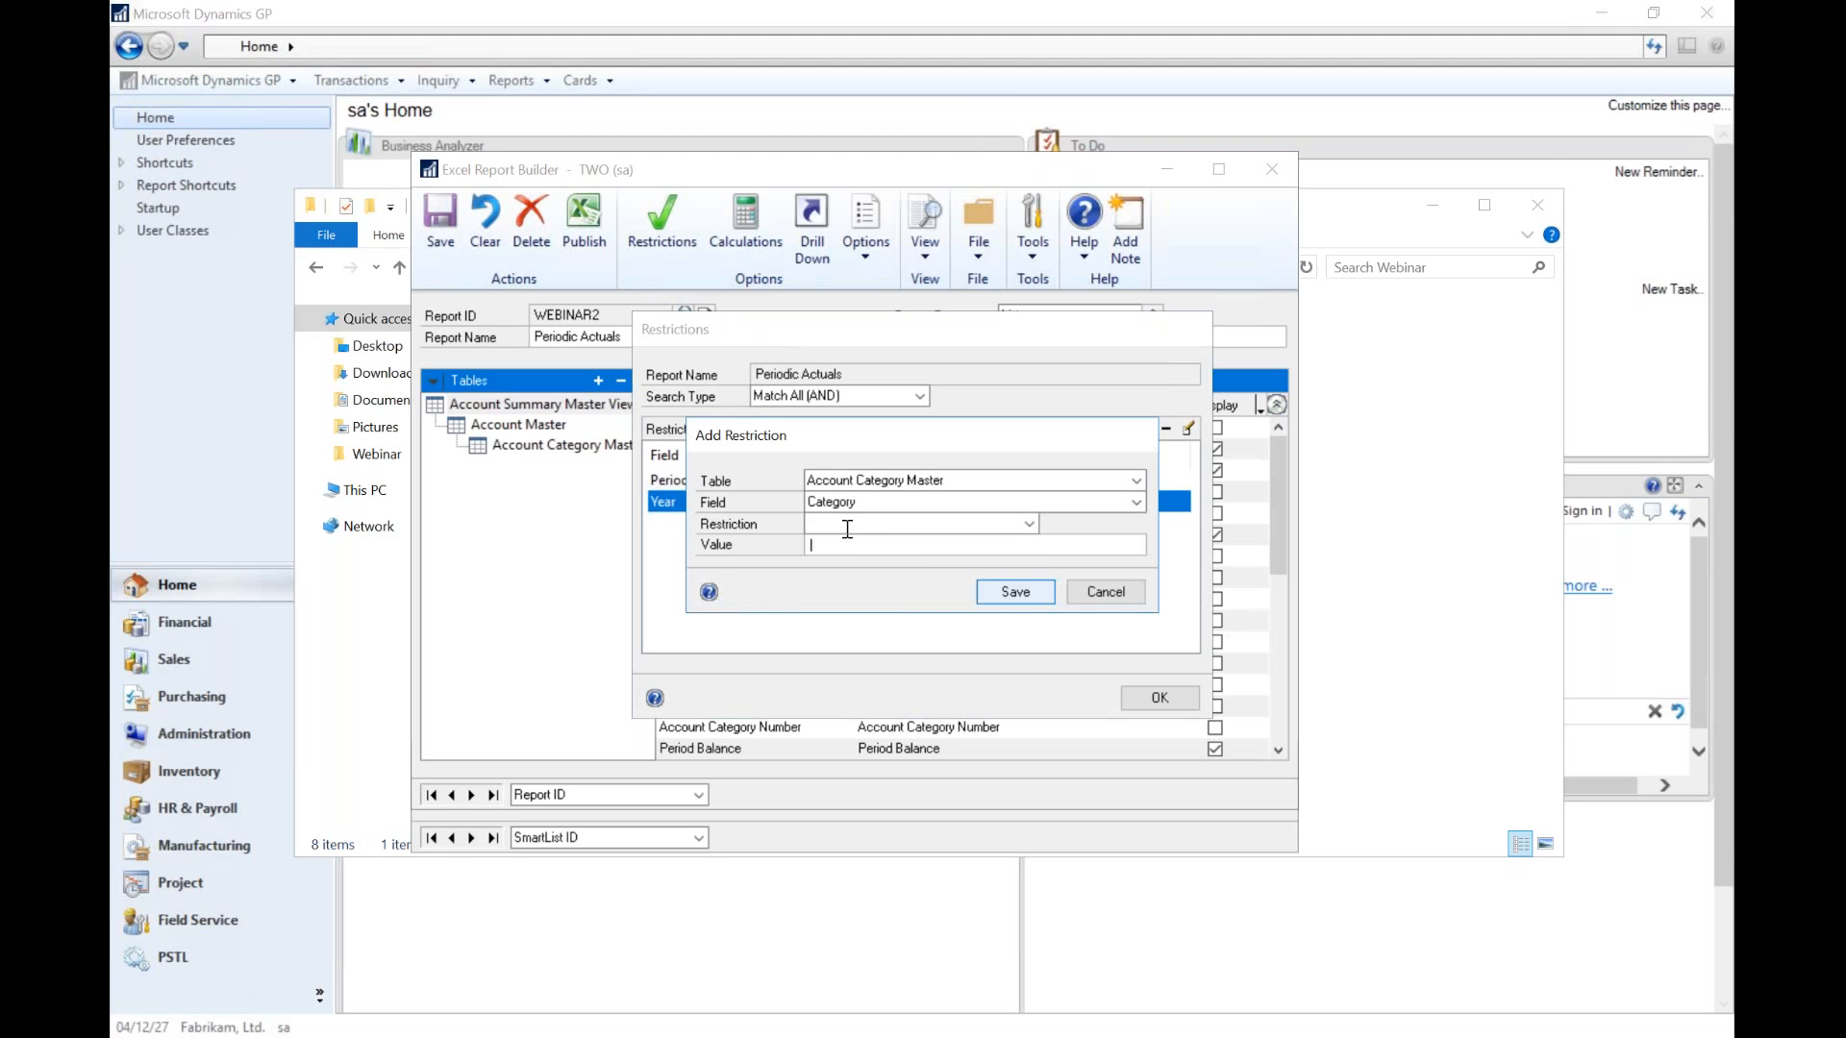
pyautogui.click(841, 544)
pyautogui.click(841, 544)
pyautogui.write('Selling Expense')
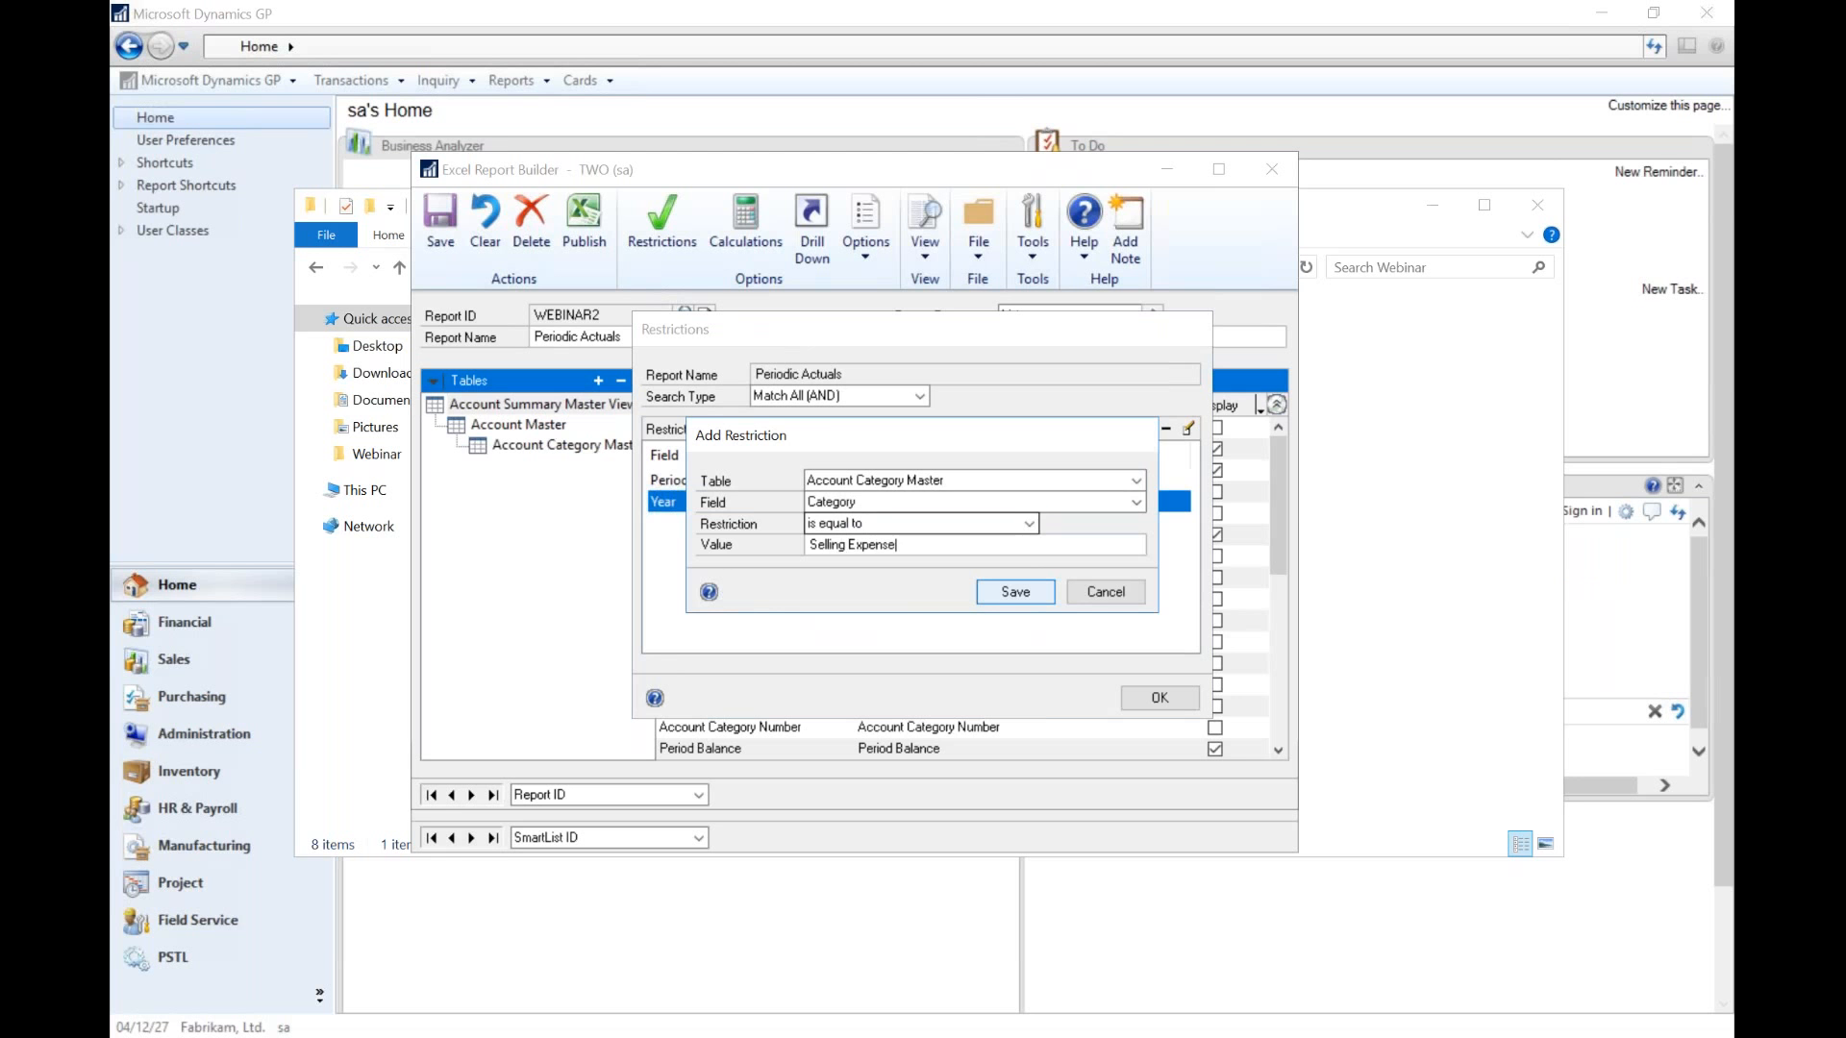
pyautogui.click(1015, 591)
pyautogui.click(1154, 698)
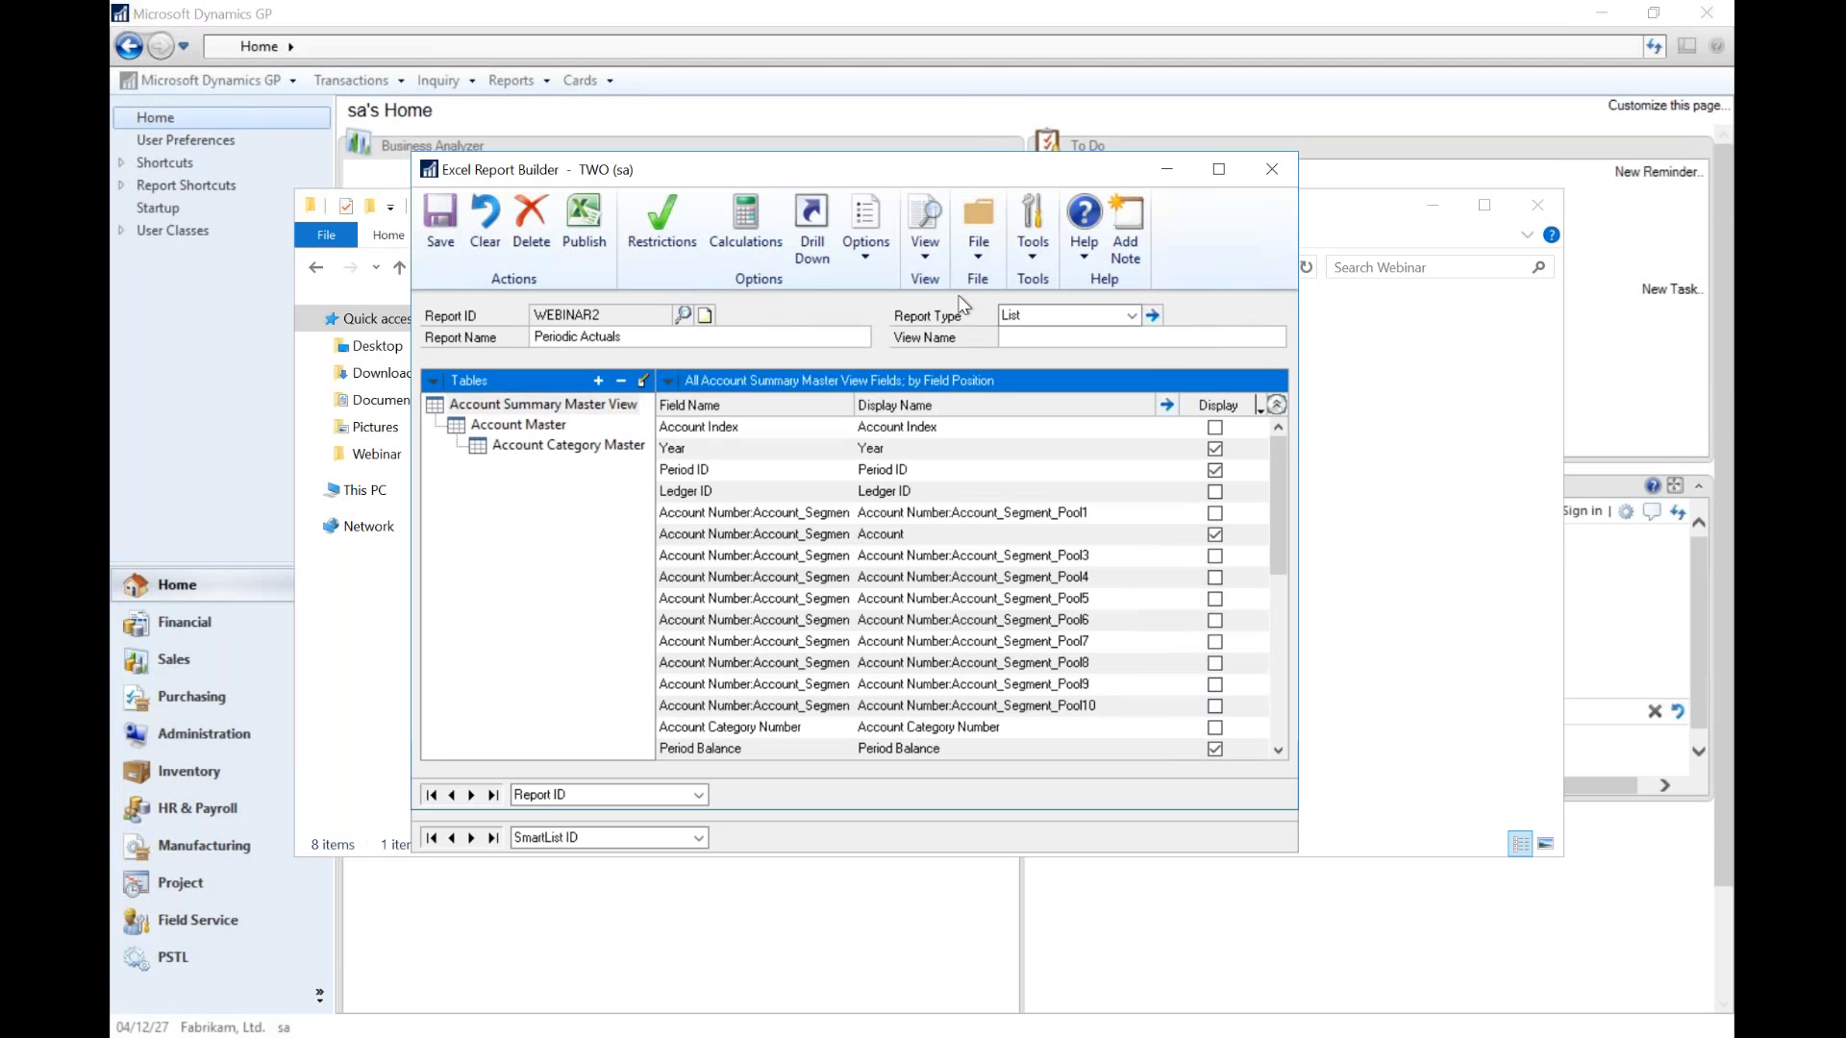
# - Reorder the report columns as Account, Category, Year, Period ID and Period Balance
pyautogui.click(1154, 315)
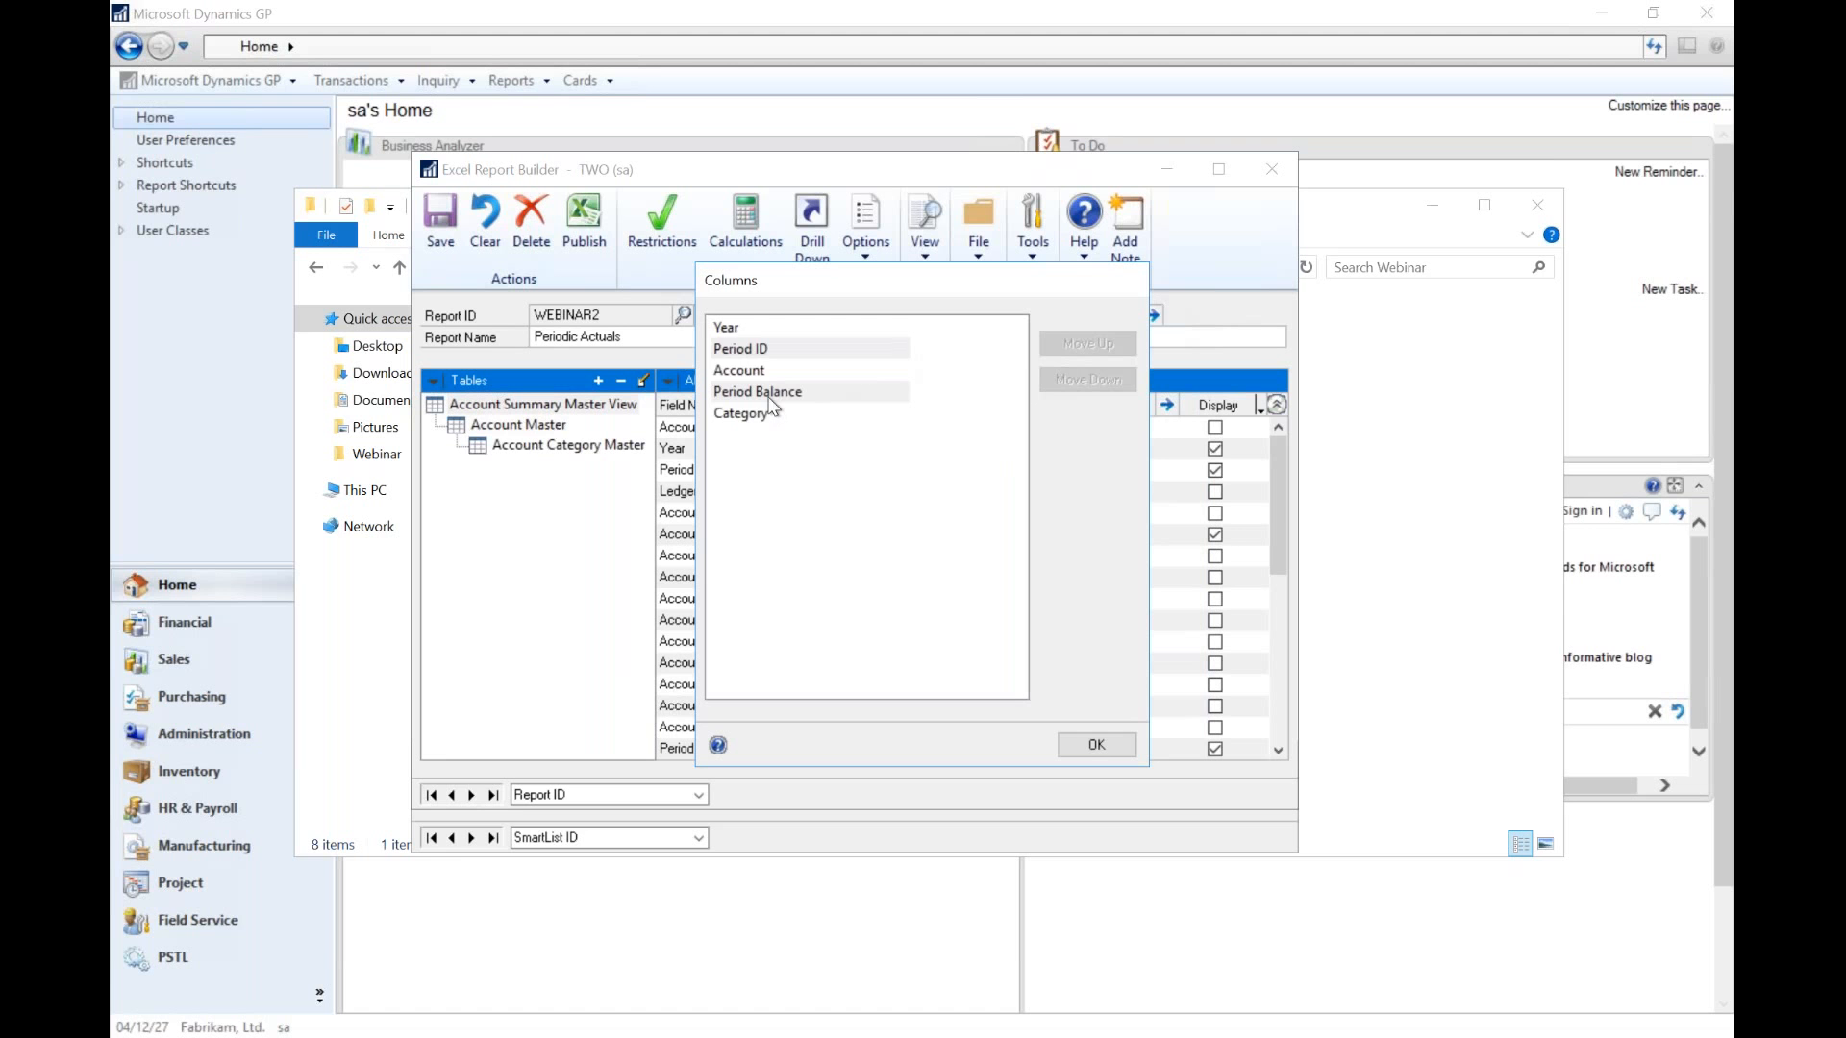
pyautogui.click(765, 372)
pyautogui.click(1057, 345)
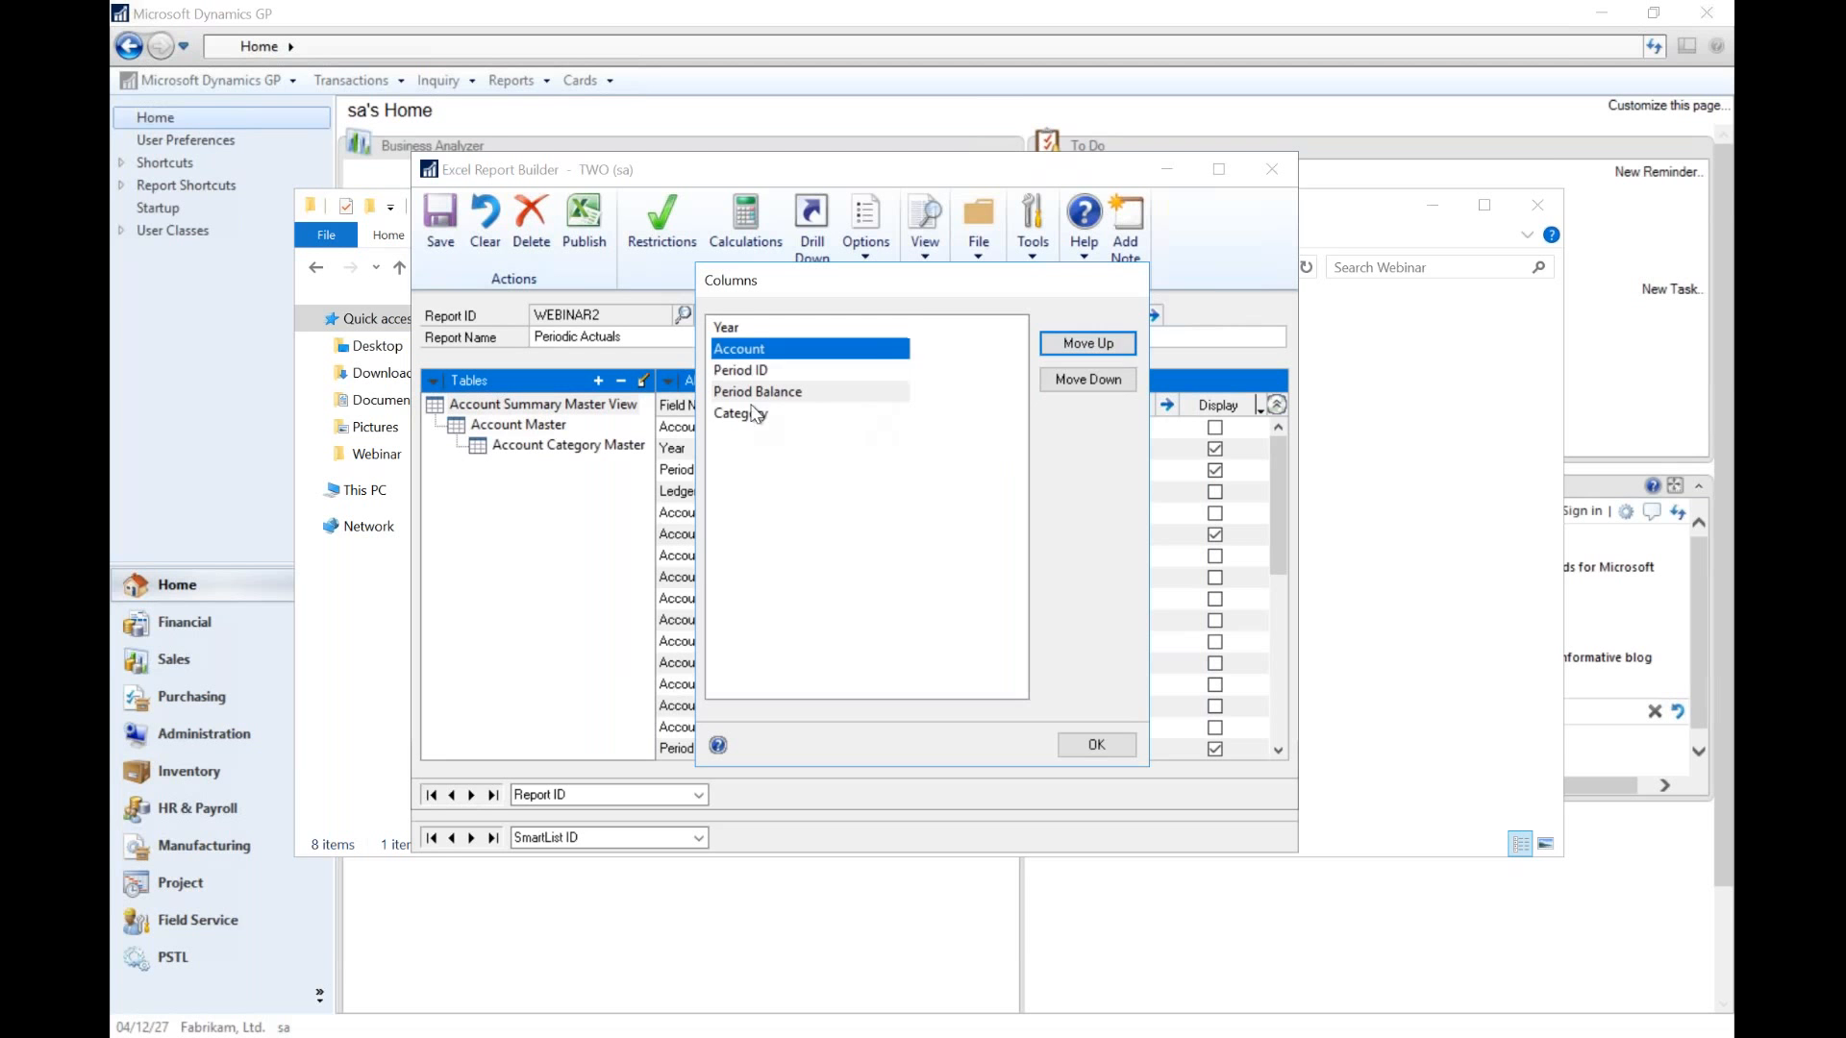
pyautogui.click(809, 412)
pyautogui.click(1088, 343)
pyautogui.click(1088, 344)
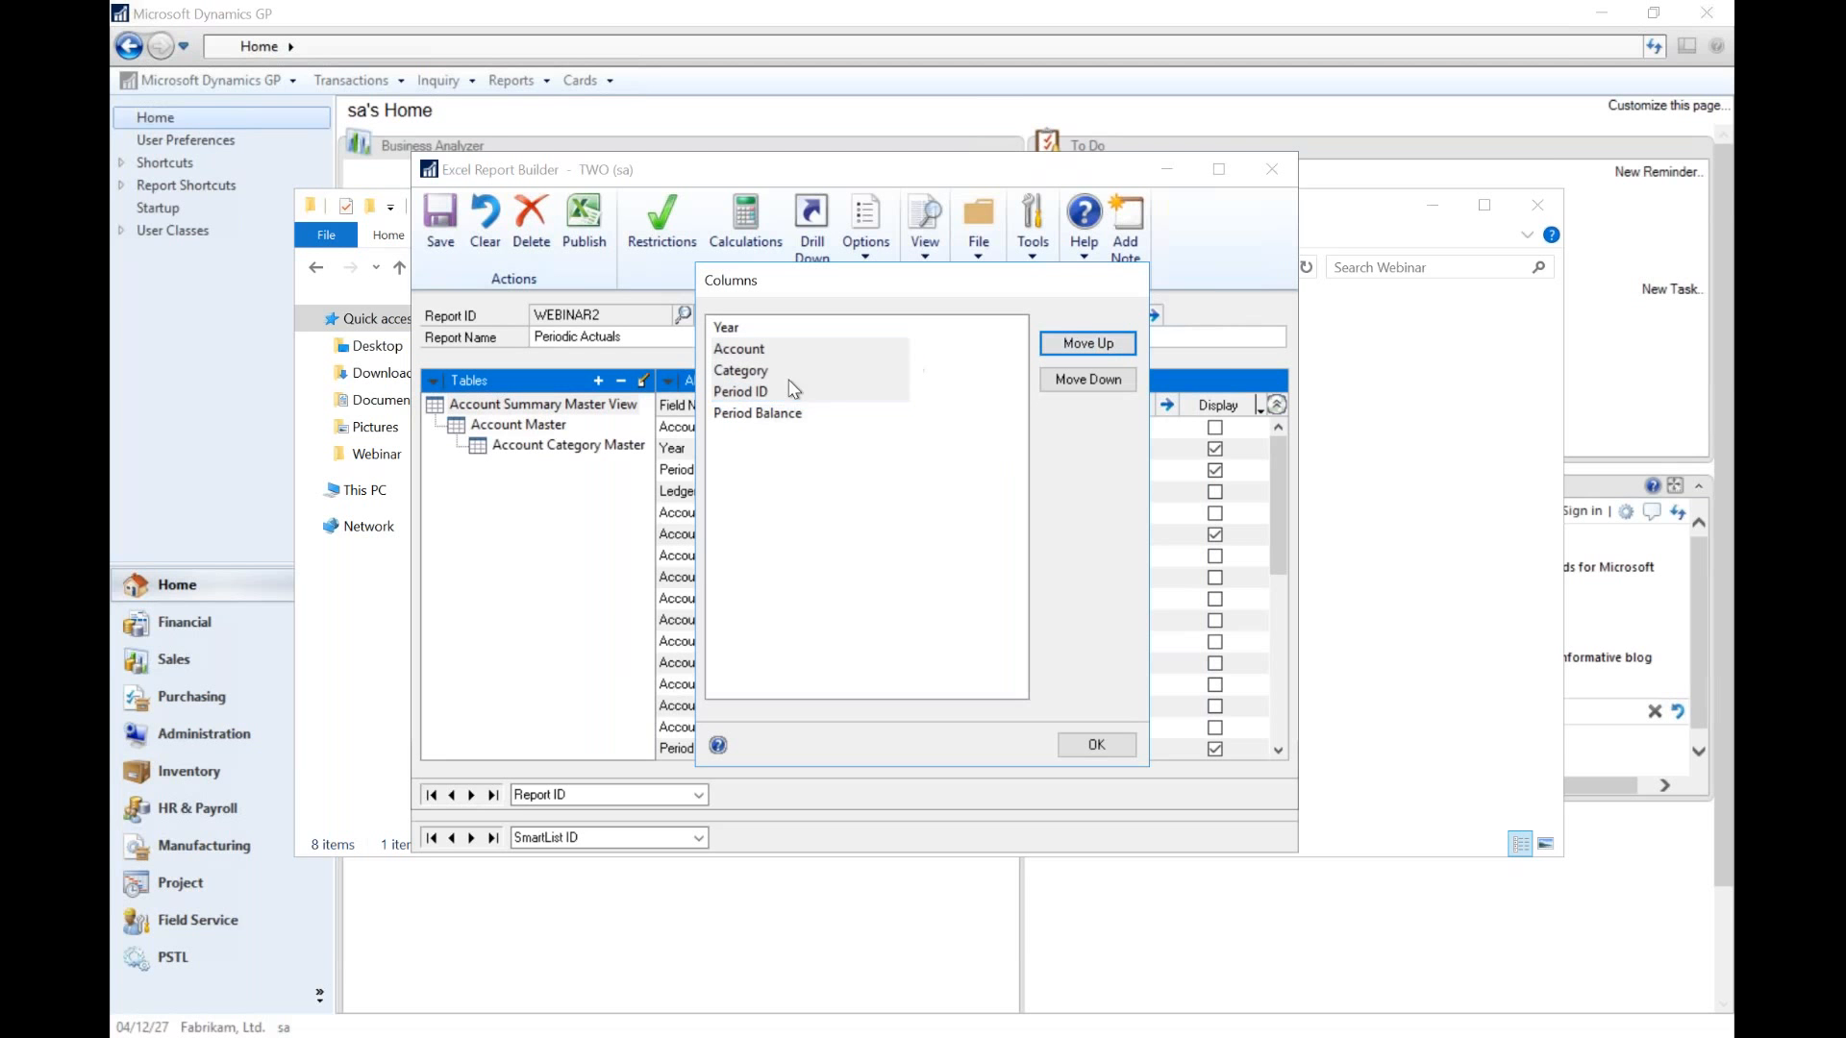
pyautogui.click(747, 326)
pyautogui.click(1095, 378)
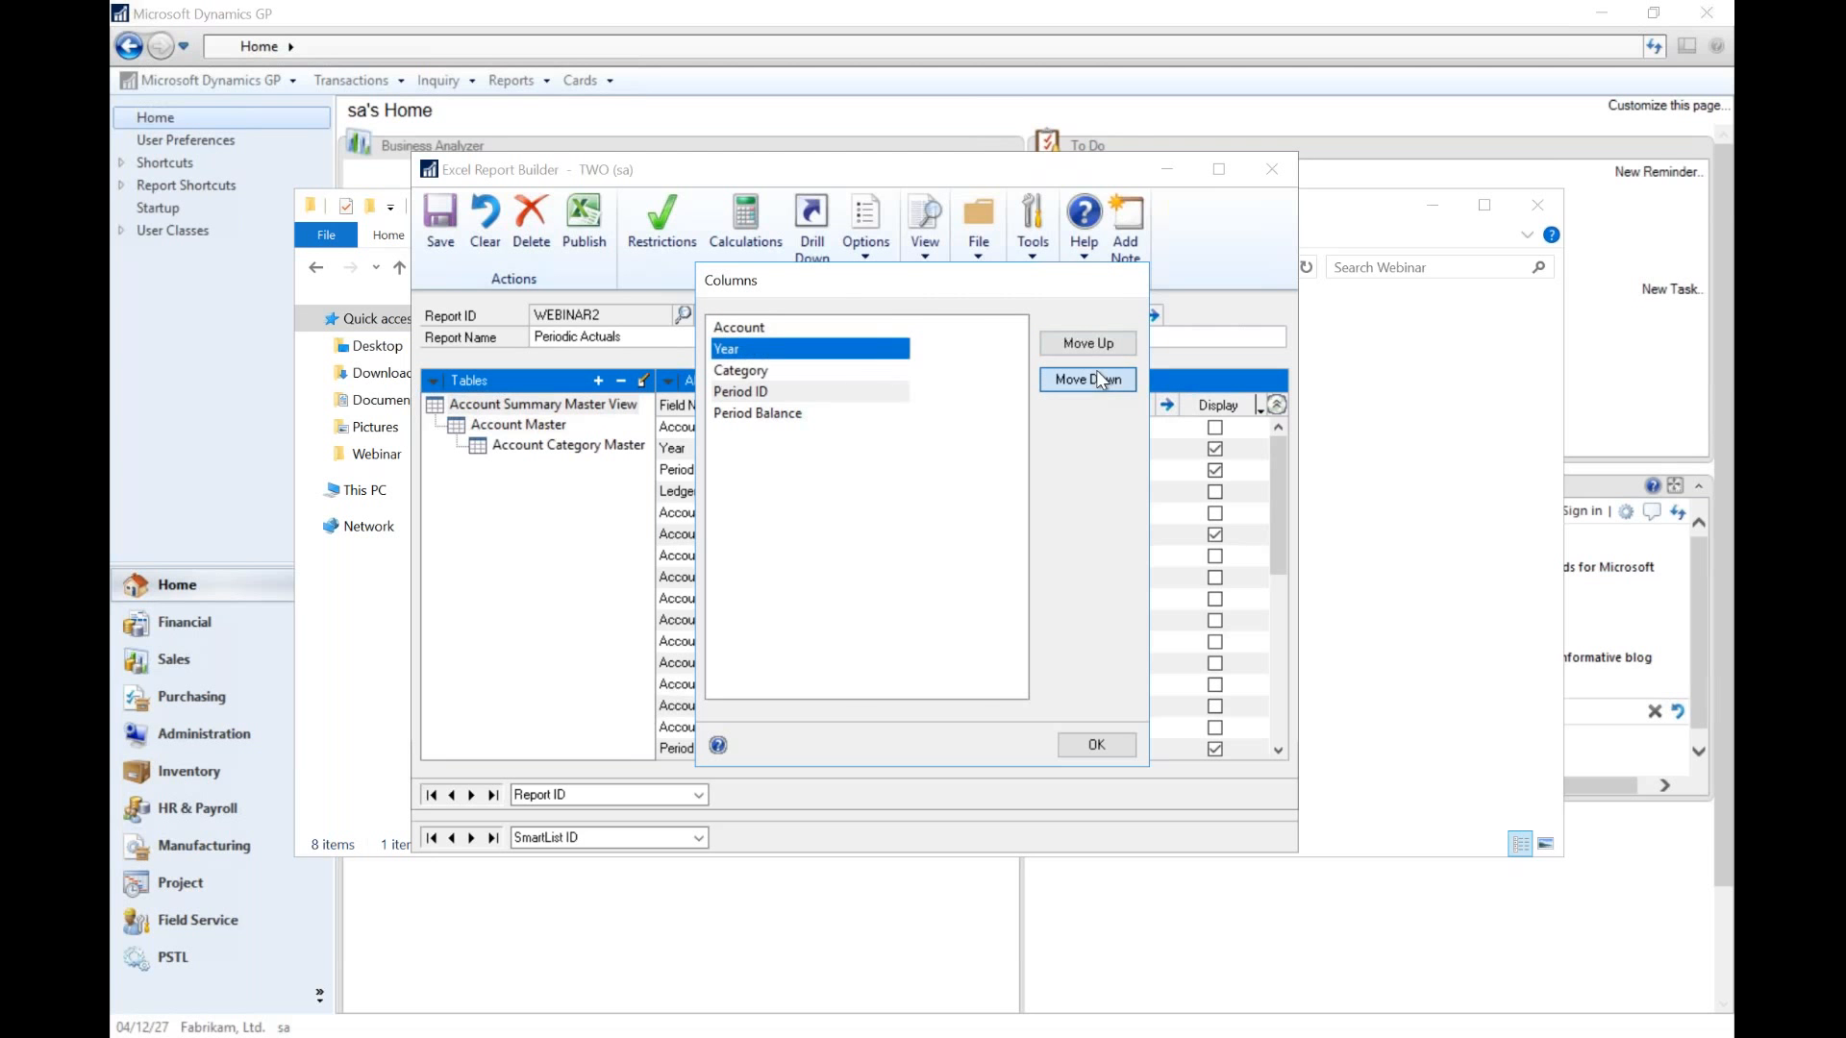
pyautogui.click(1100, 379)
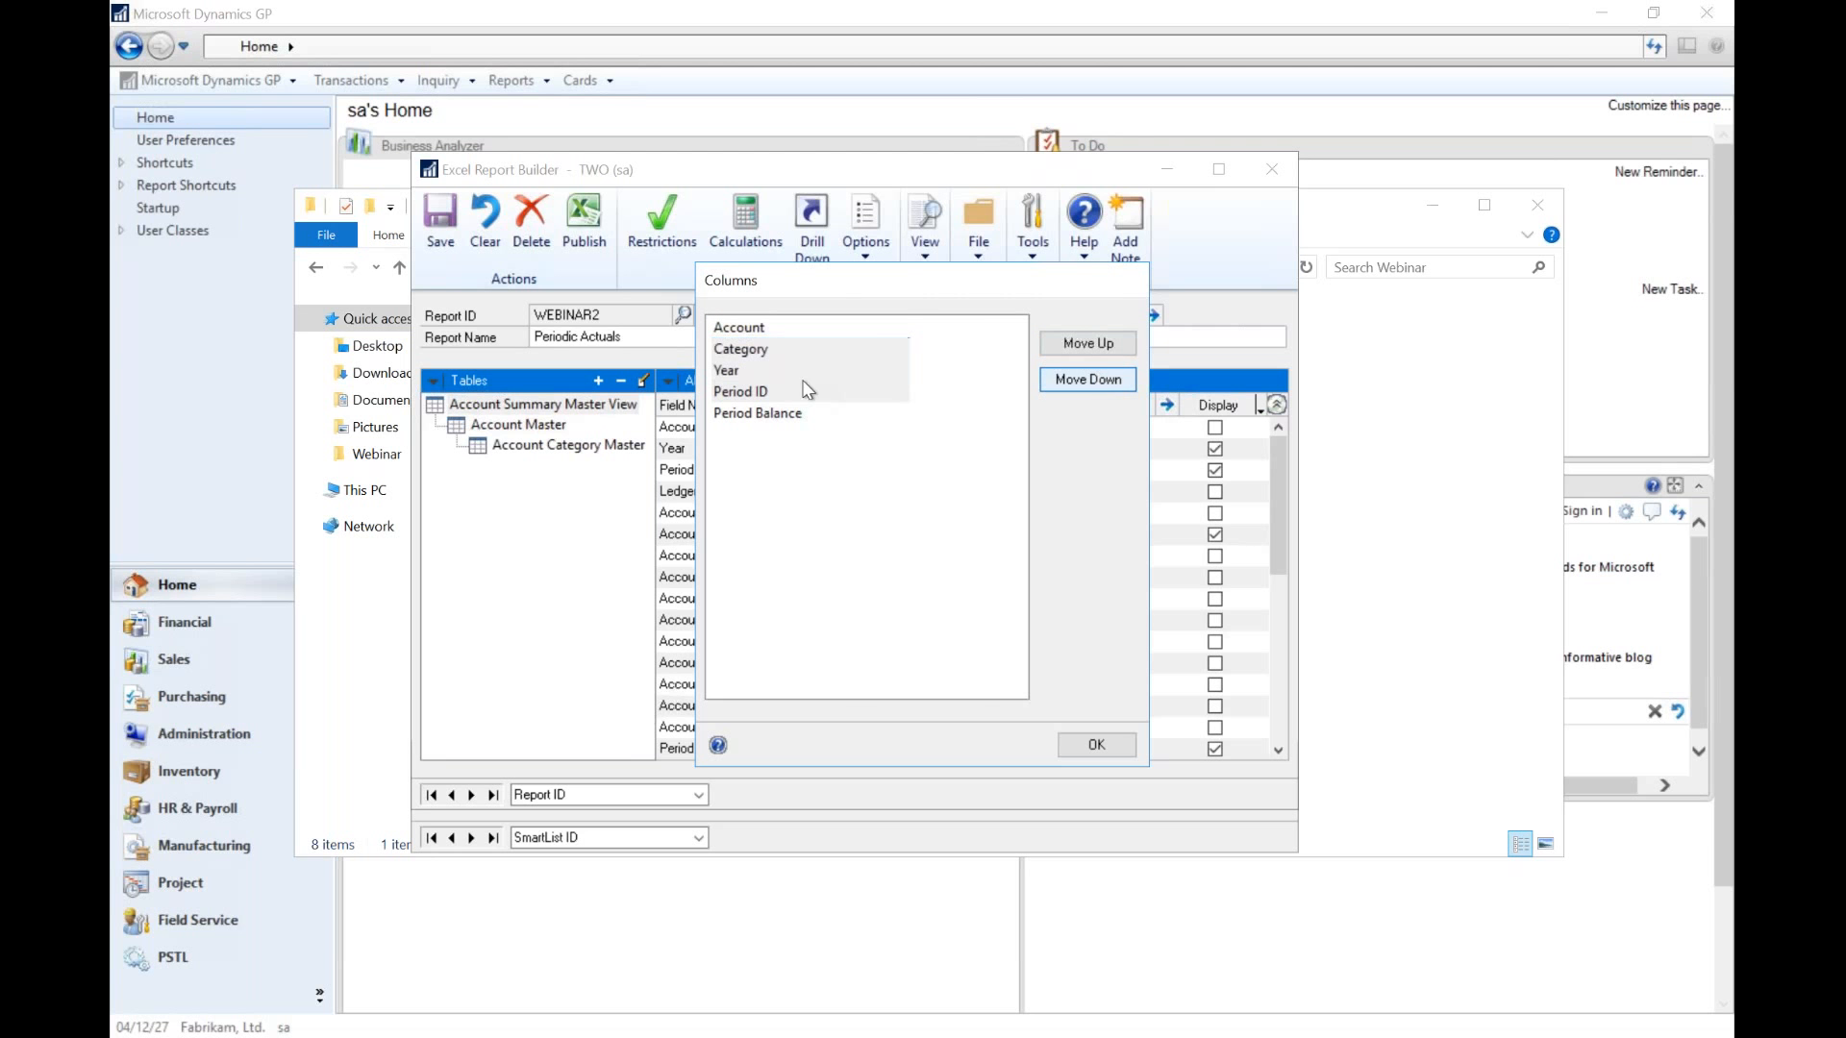
pyautogui.click(1096, 744)
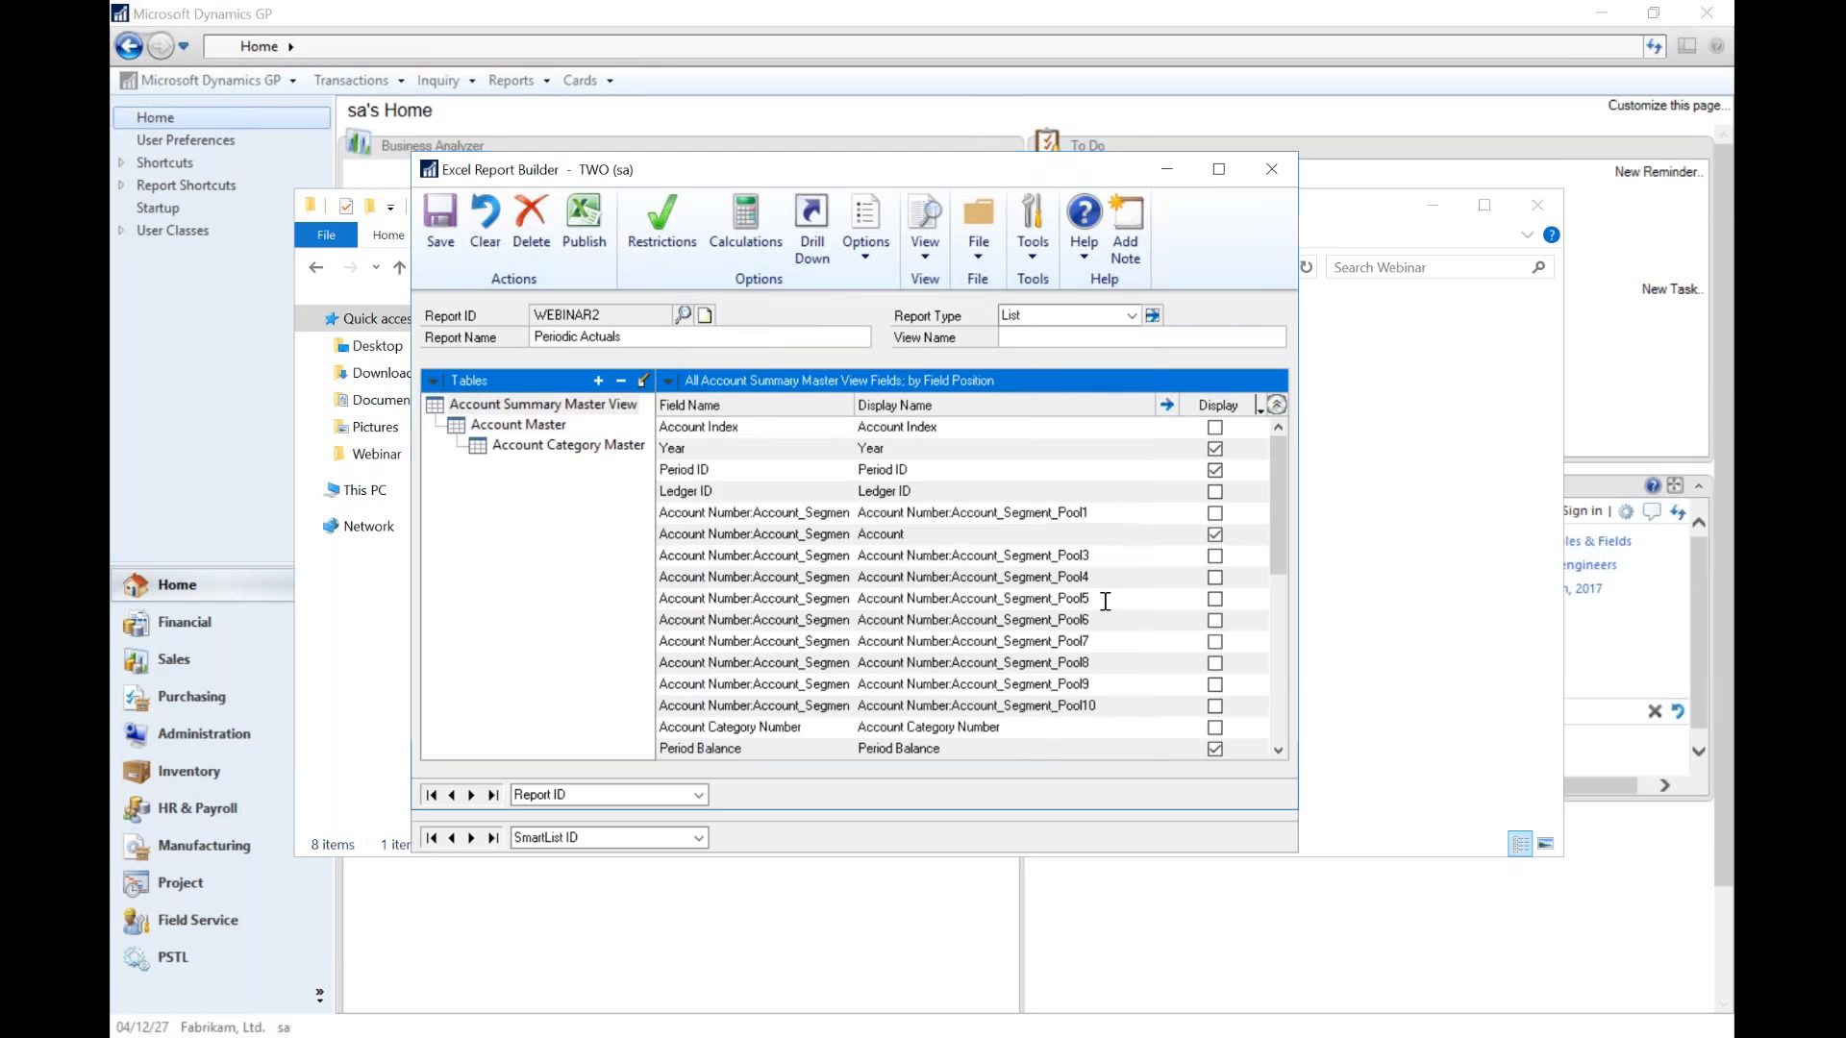
# - Set the Periodic Actuals report's view name to ExcelActuals
pyautogui.click(585, 225)
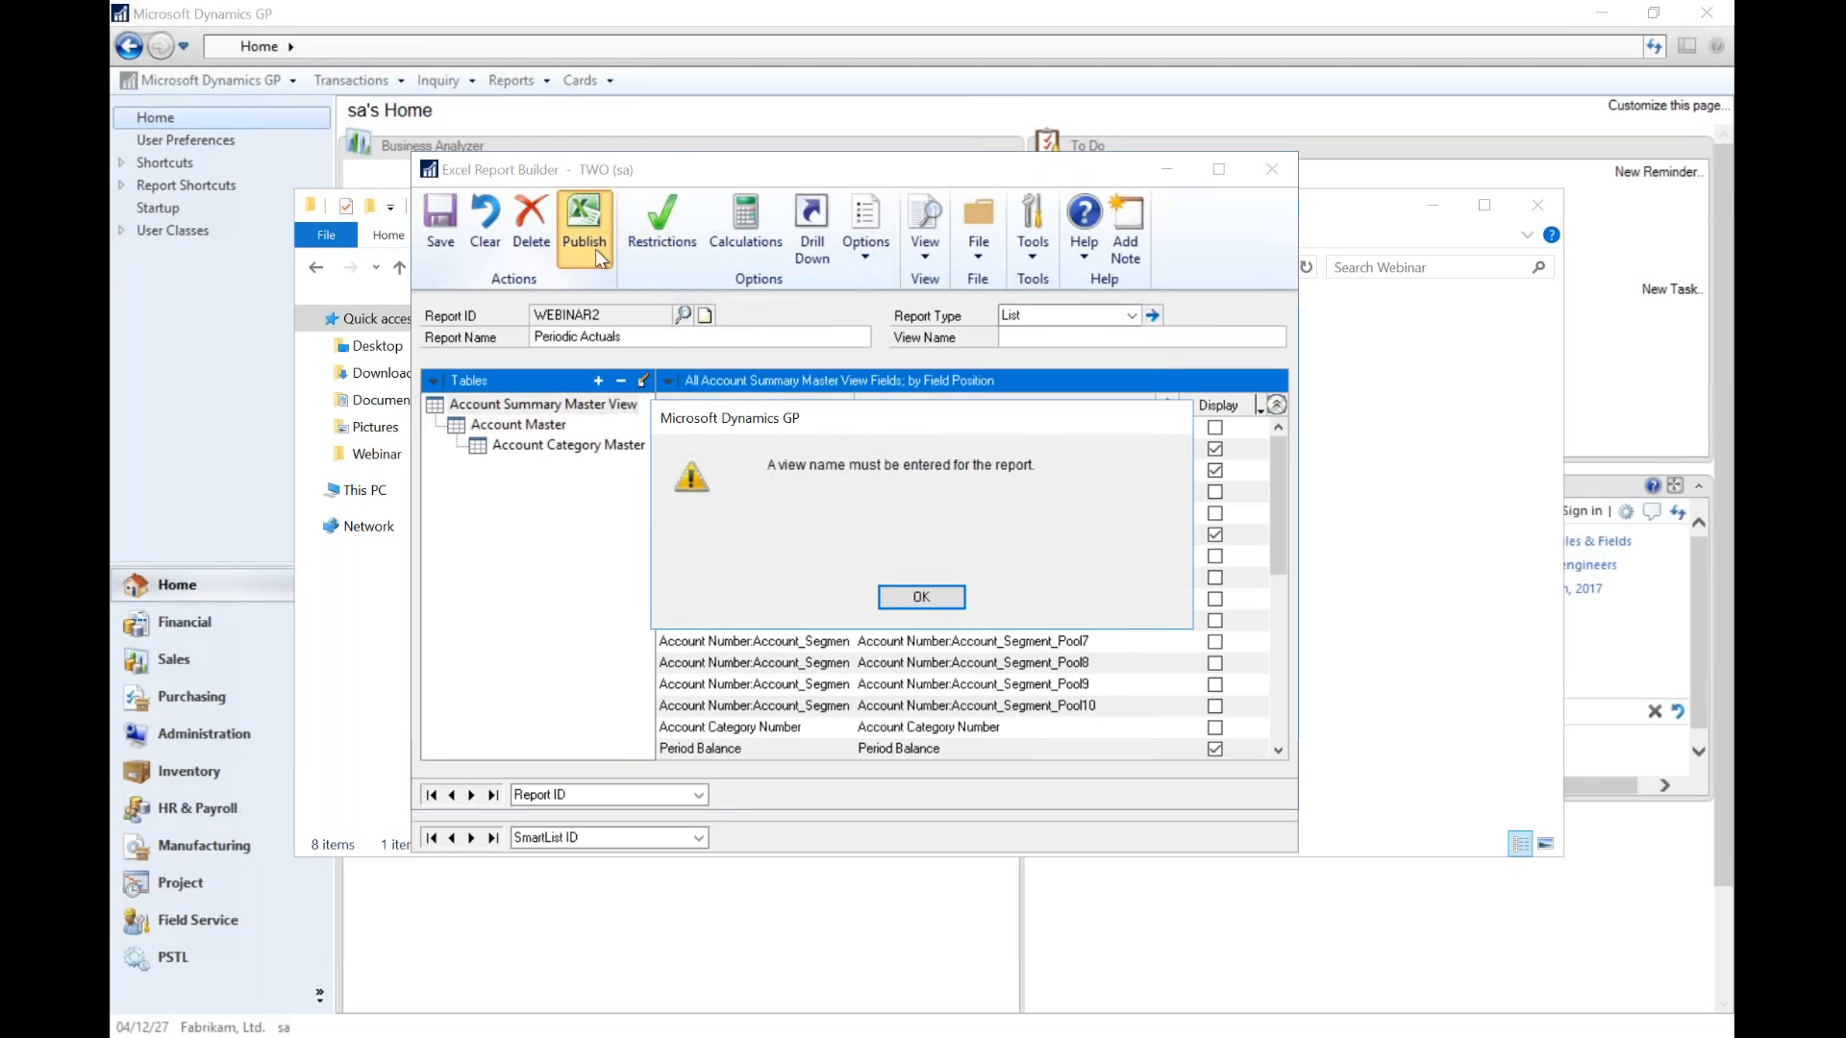
pyautogui.click(902, 596)
pyautogui.click(1012, 334)
pyautogui.write('ExcelActuals')
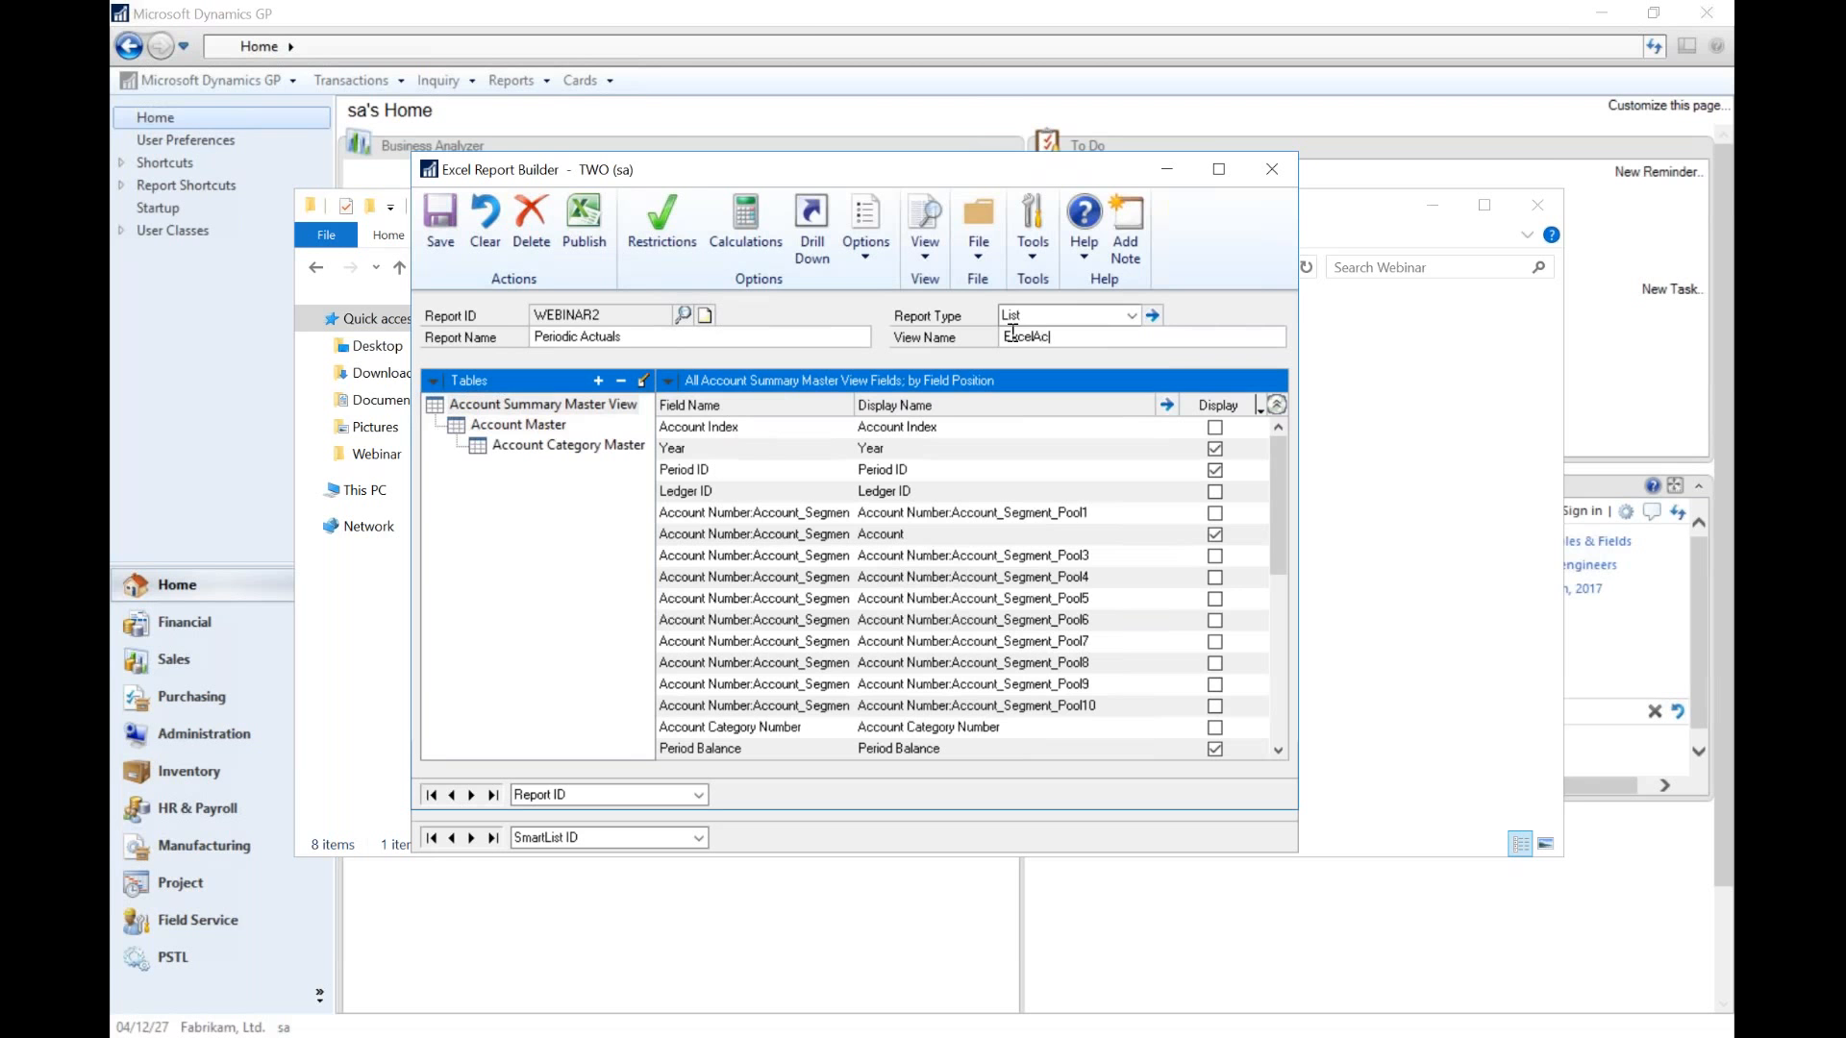
# - Begin publishing the Periodic Actuals report as an Excel report with File as the destination
pyautogui.click(587, 216)
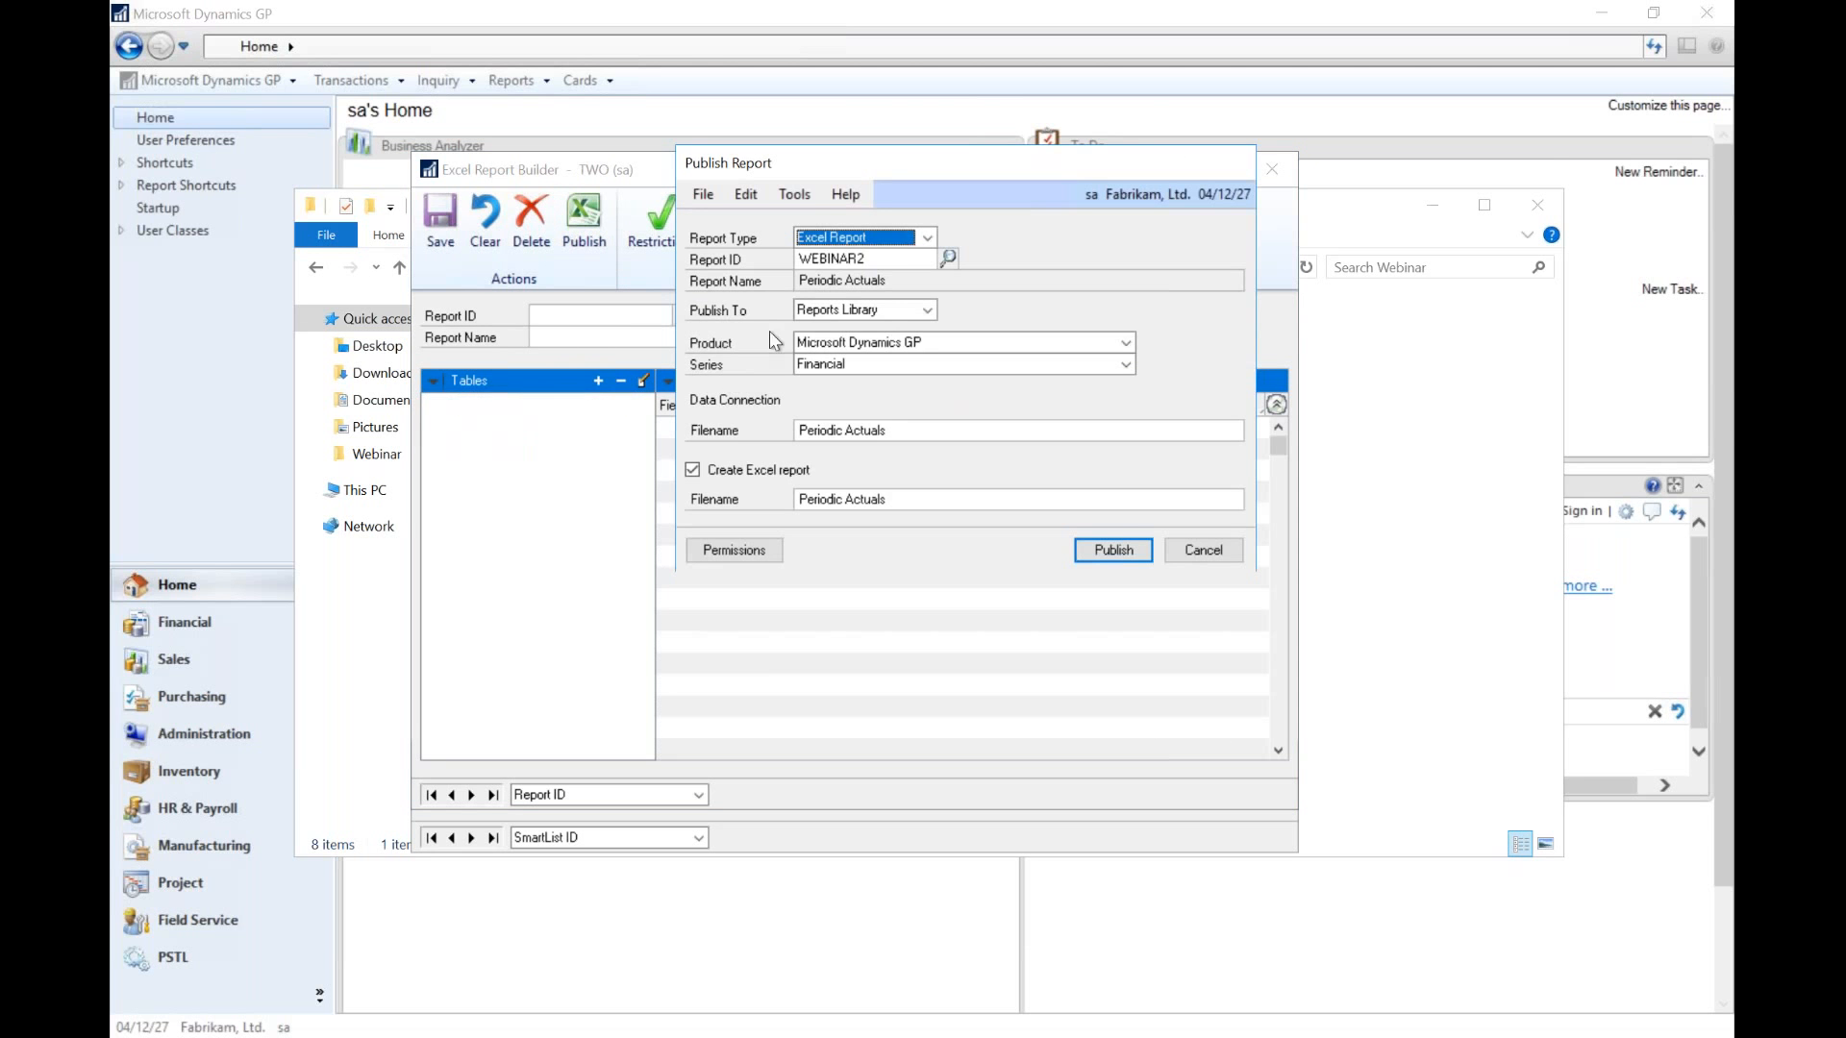
pyautogui.click(845, 310)
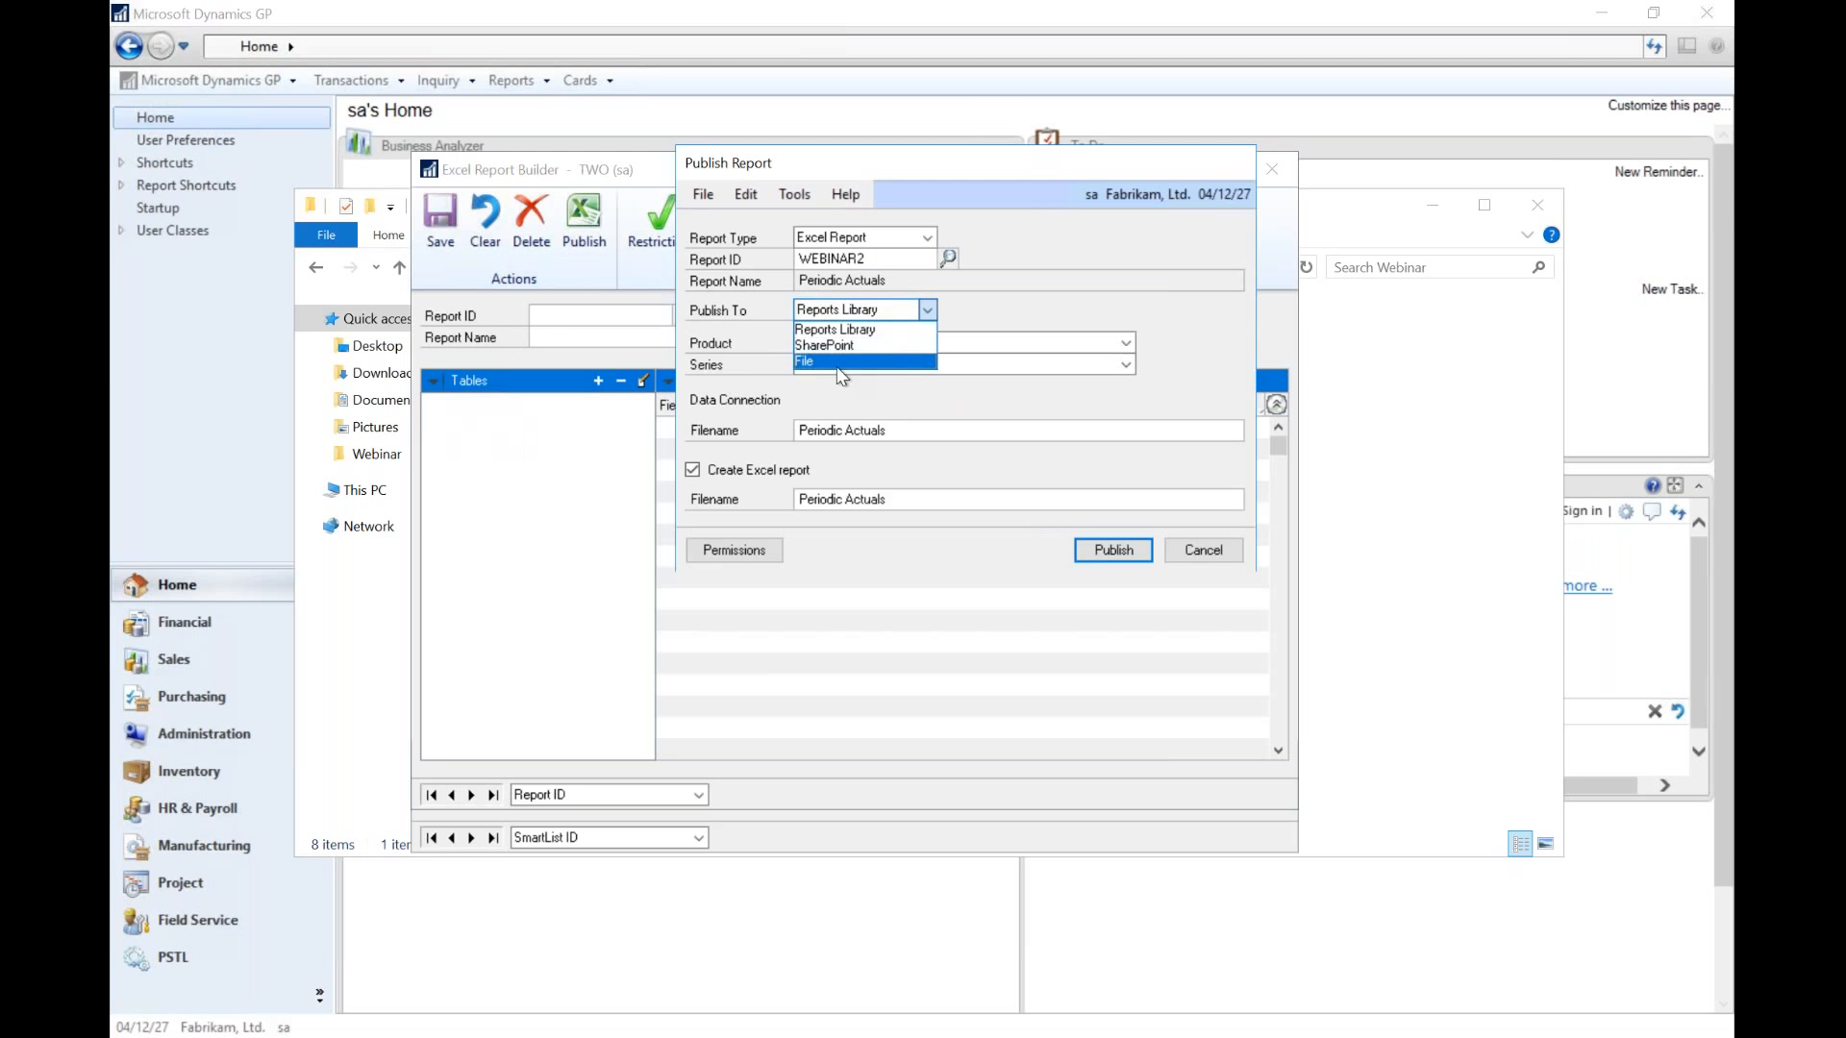
pyautogui.click(838, 361)
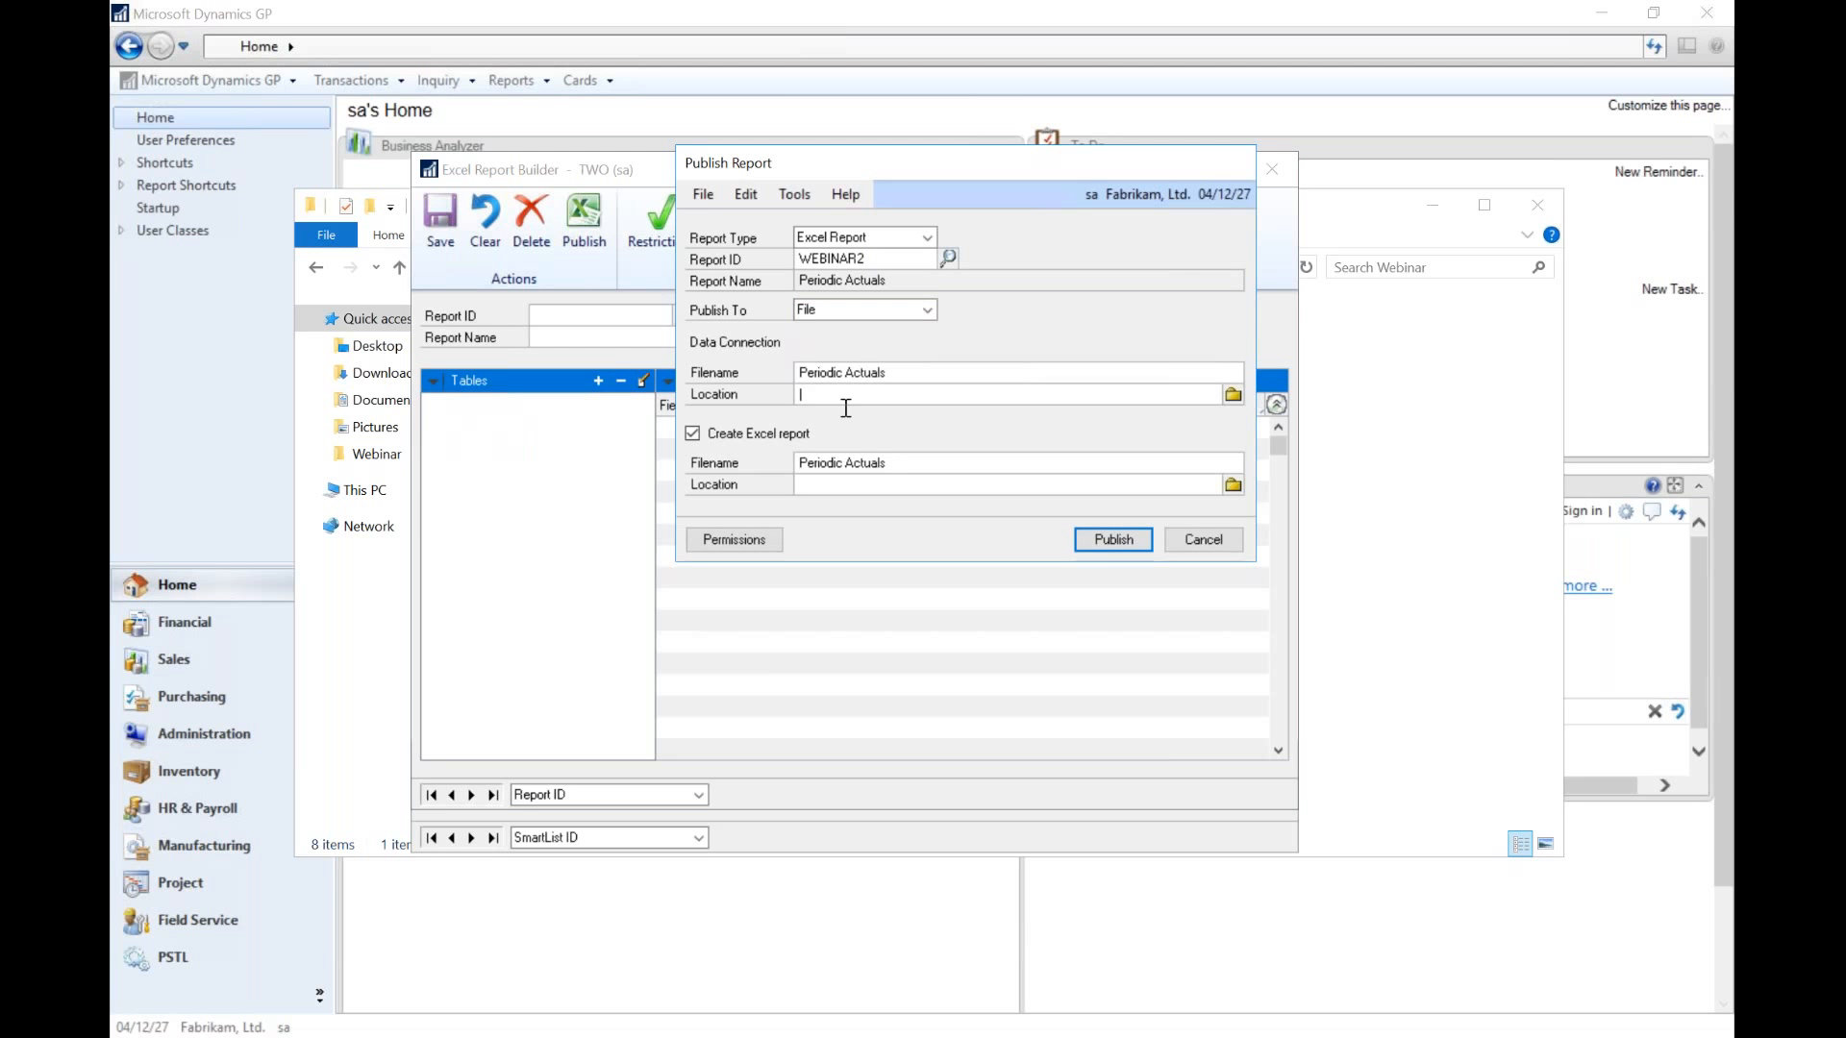
# - Set both the data connection and Excel report locations to the desktop's Webinar folder, ending in a backslash, and publish the report
pyautogui.write('C:\\Users\\Jason Williams\\Desktop\\Webinar')
pyautogui.click(837, 488)
pyautogui.write('C:\\Users\\Jason Williams\\Desktop\\Webinar')
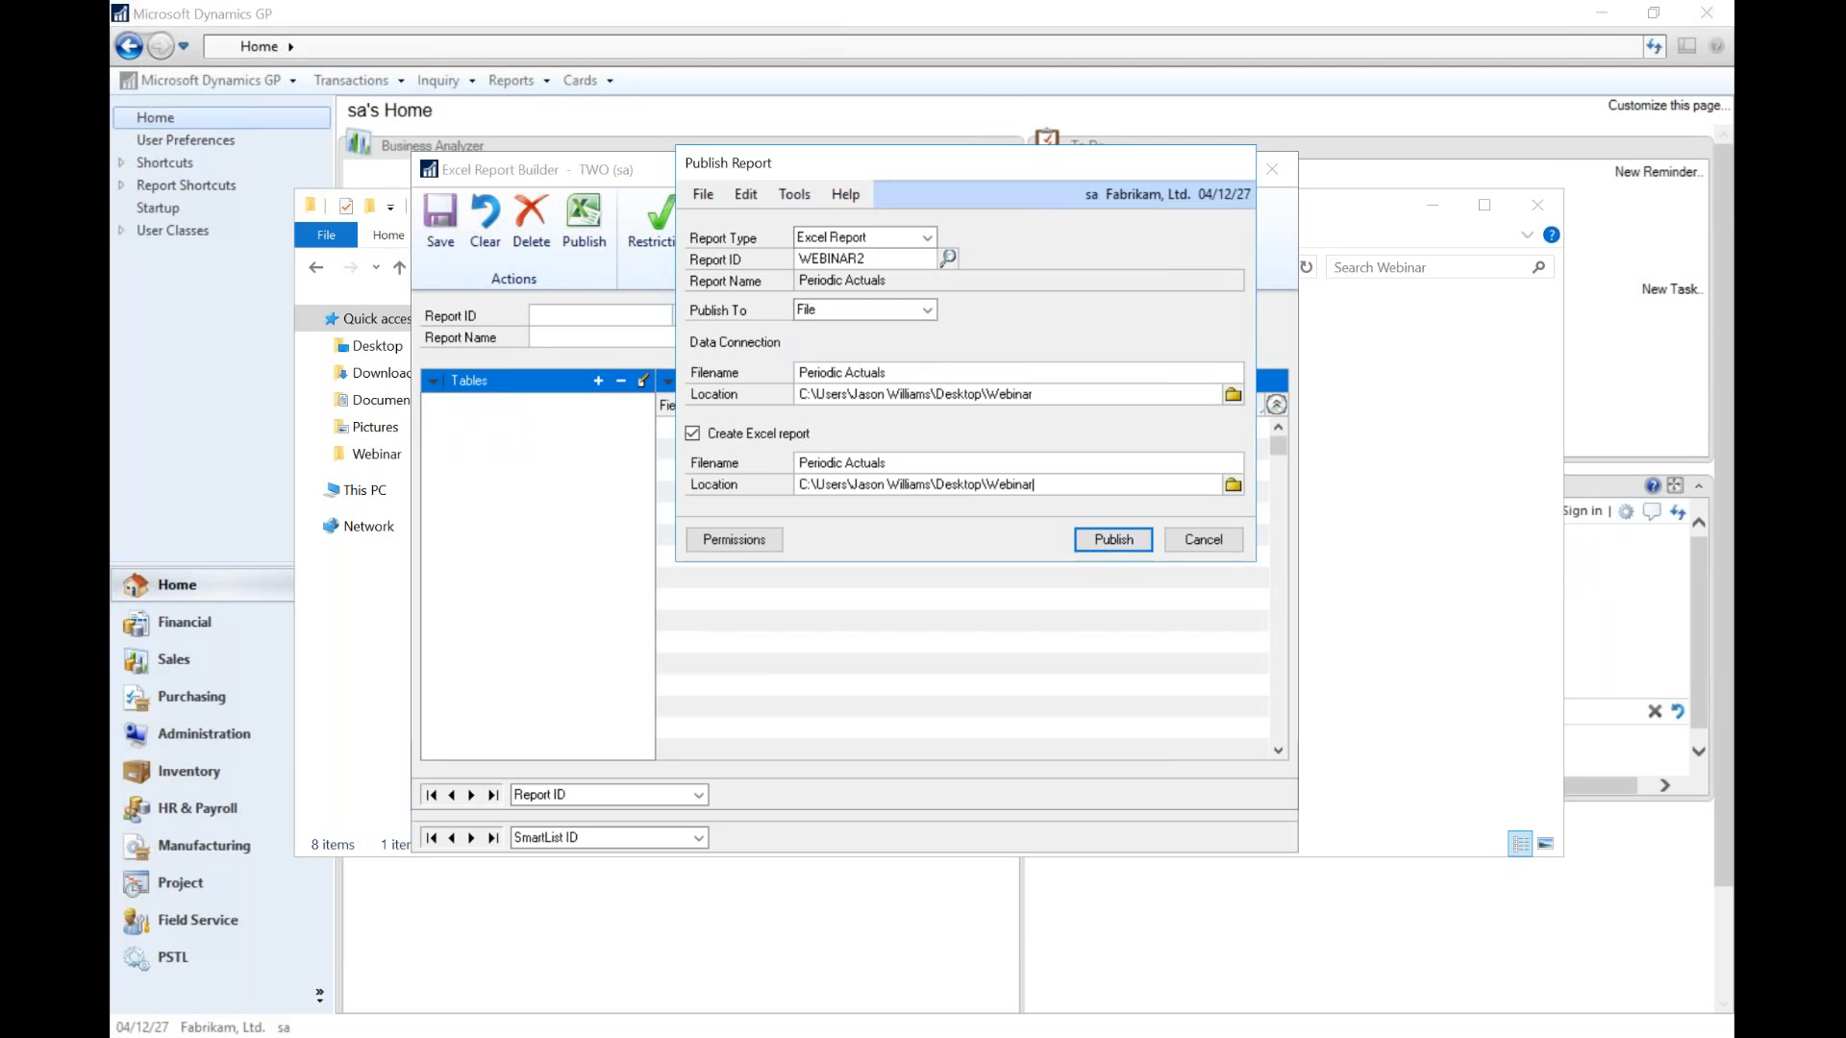
pyautogui.doubleClick(1070, 392)
pyautogui.click(1070, 392)
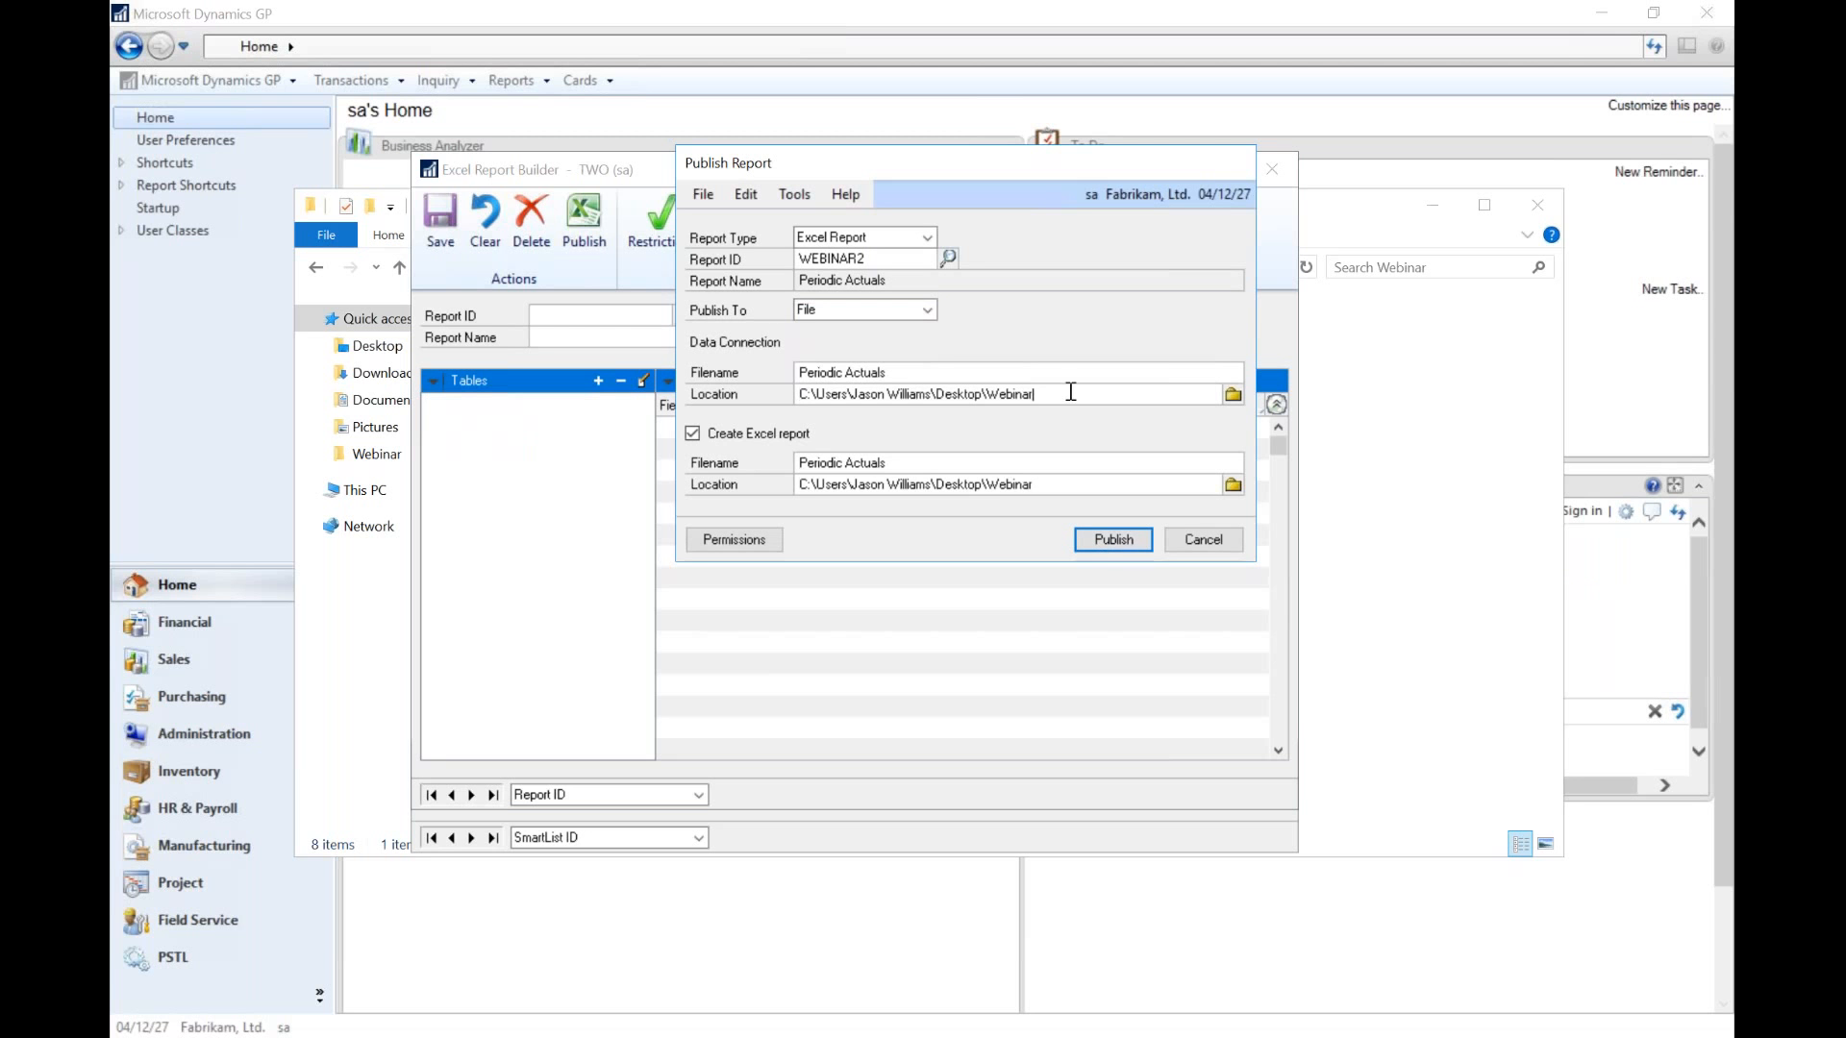
pyautogui.click(1054, 491)
pyautogui.click(1053, 491)
pyautogui.write('\\')
pyautogui.click(1112, 539)
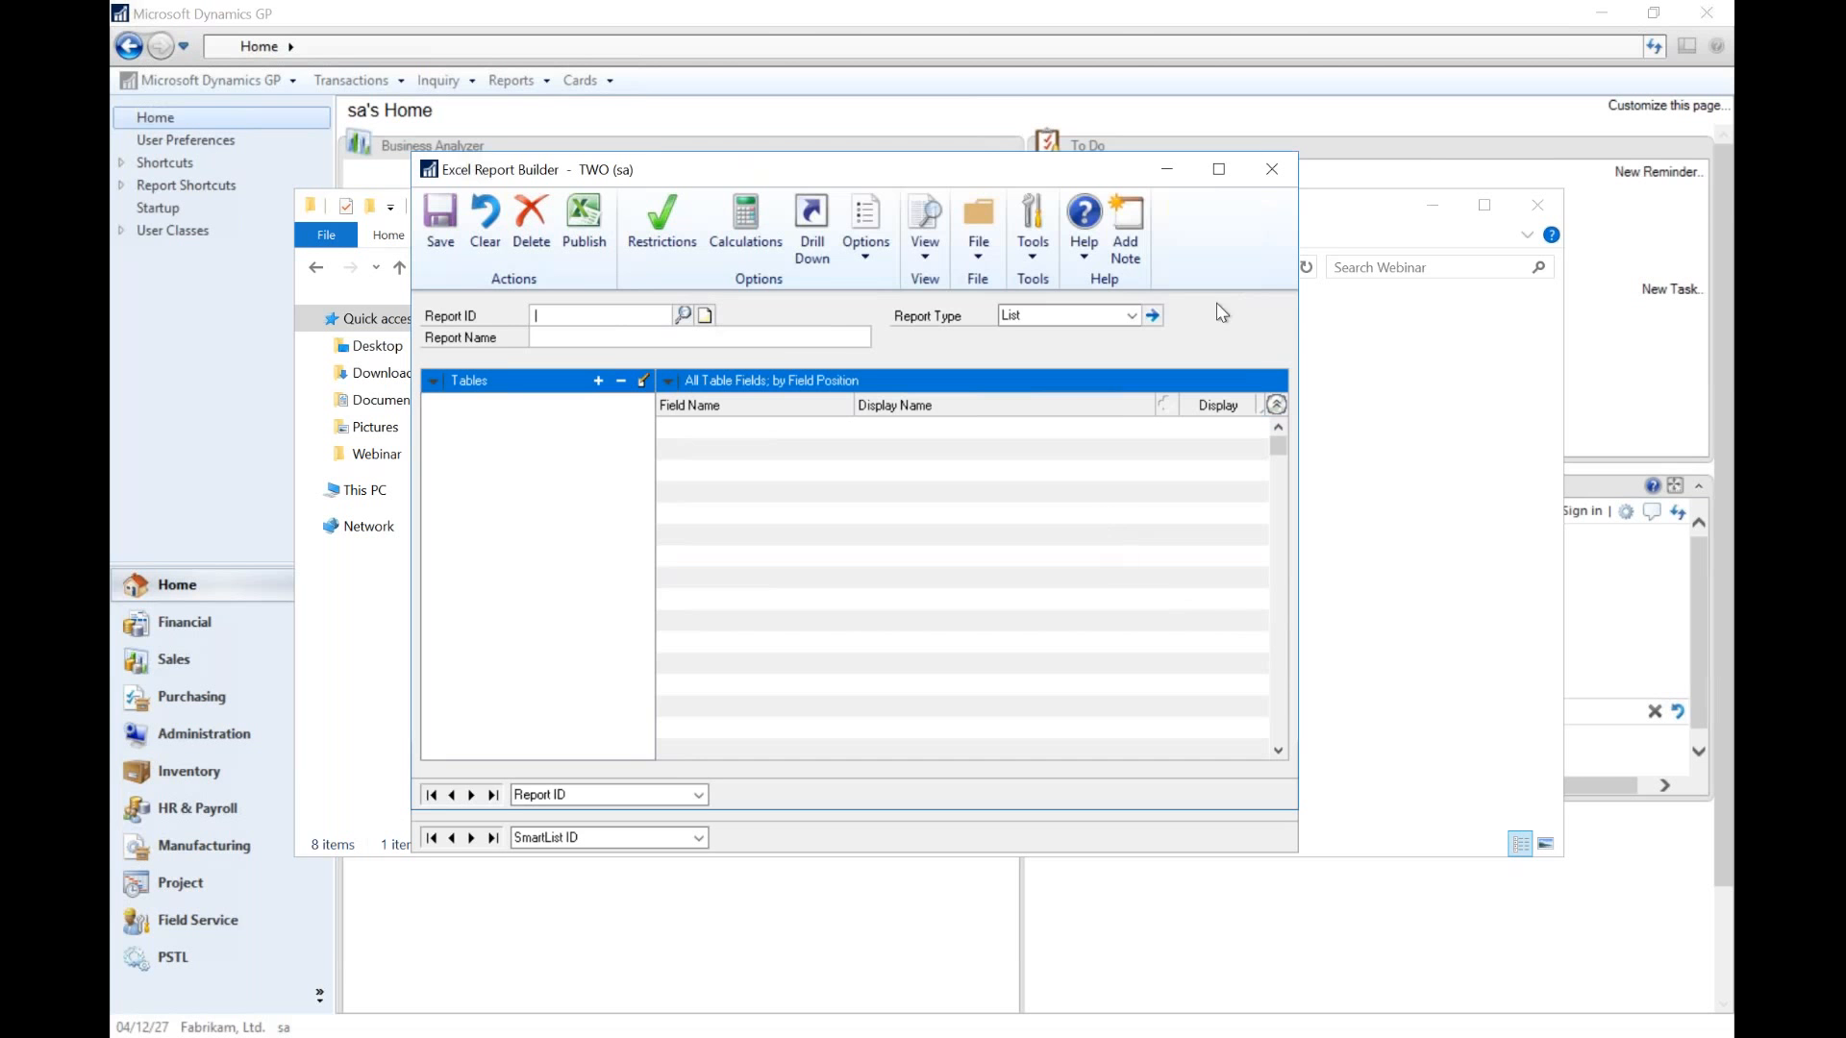
# - Close both builder windows and open the TWO Periodic Actuals workbook from the Webinar folder with external data connections enabled
pyautogui.click(1270, 170)
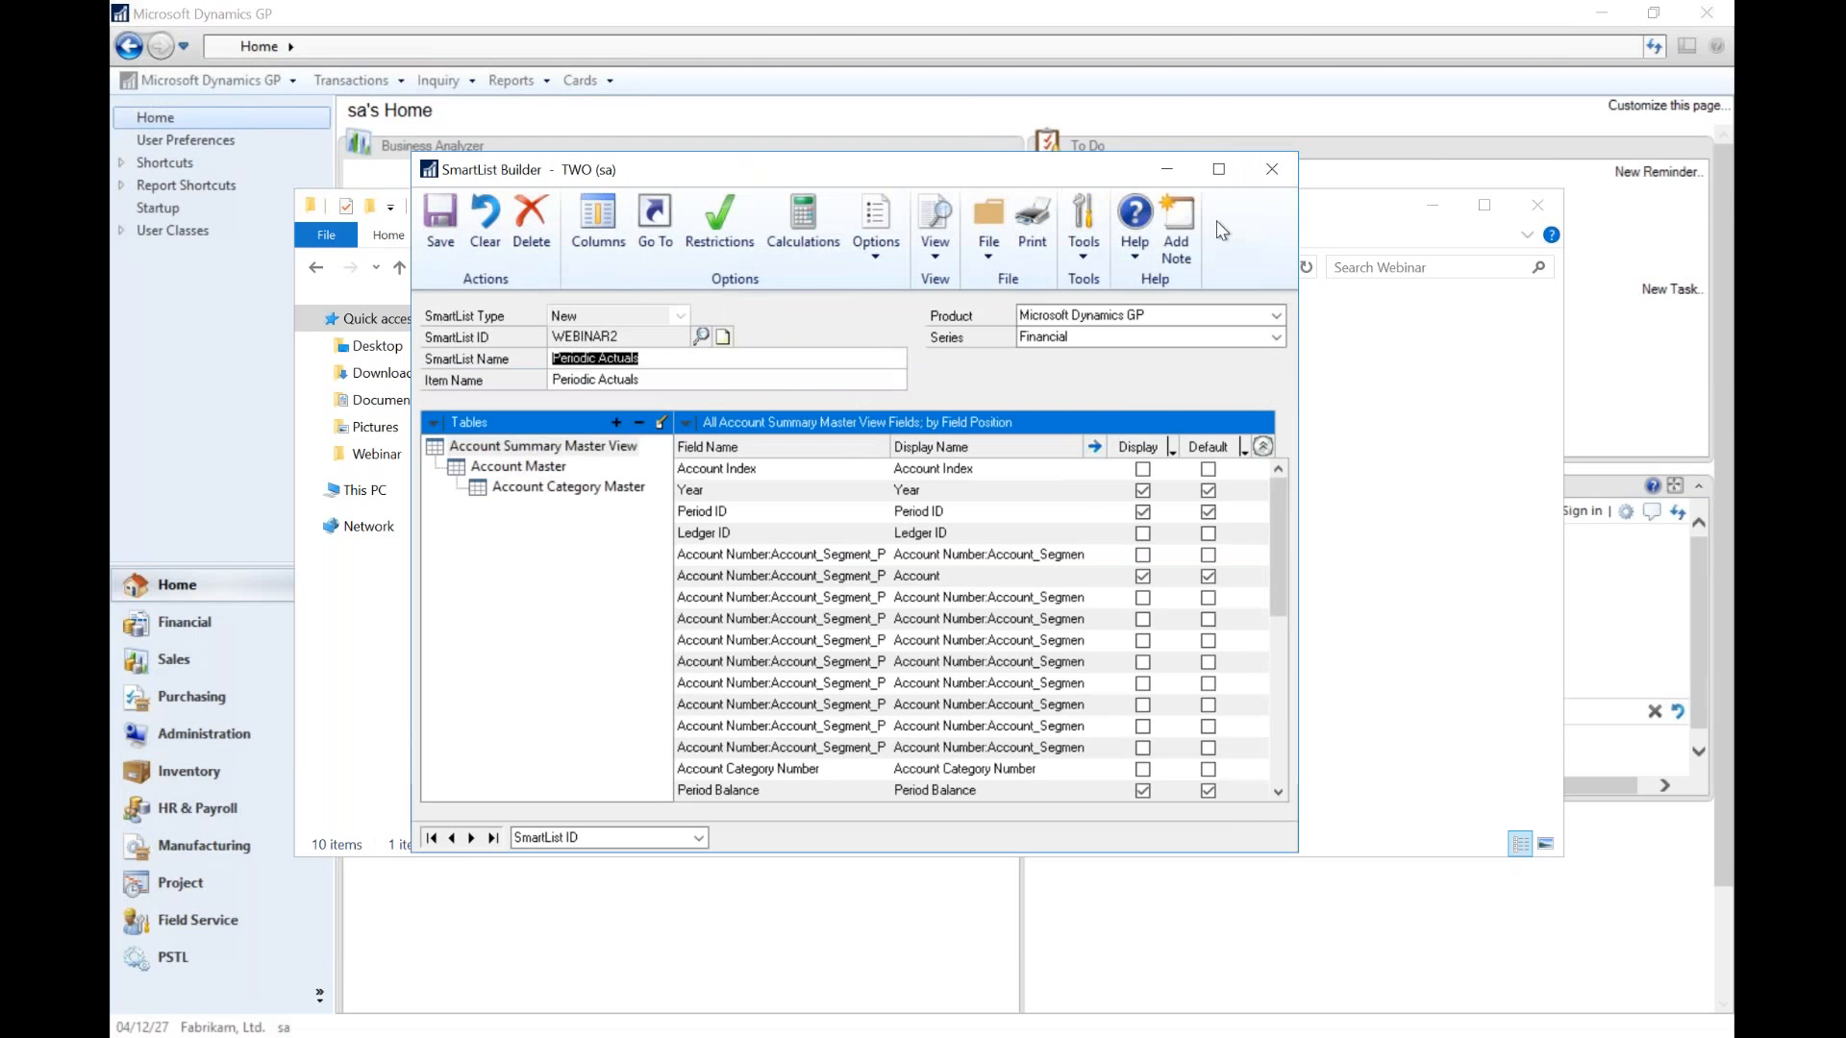
pyautogui.click(1270, 169)
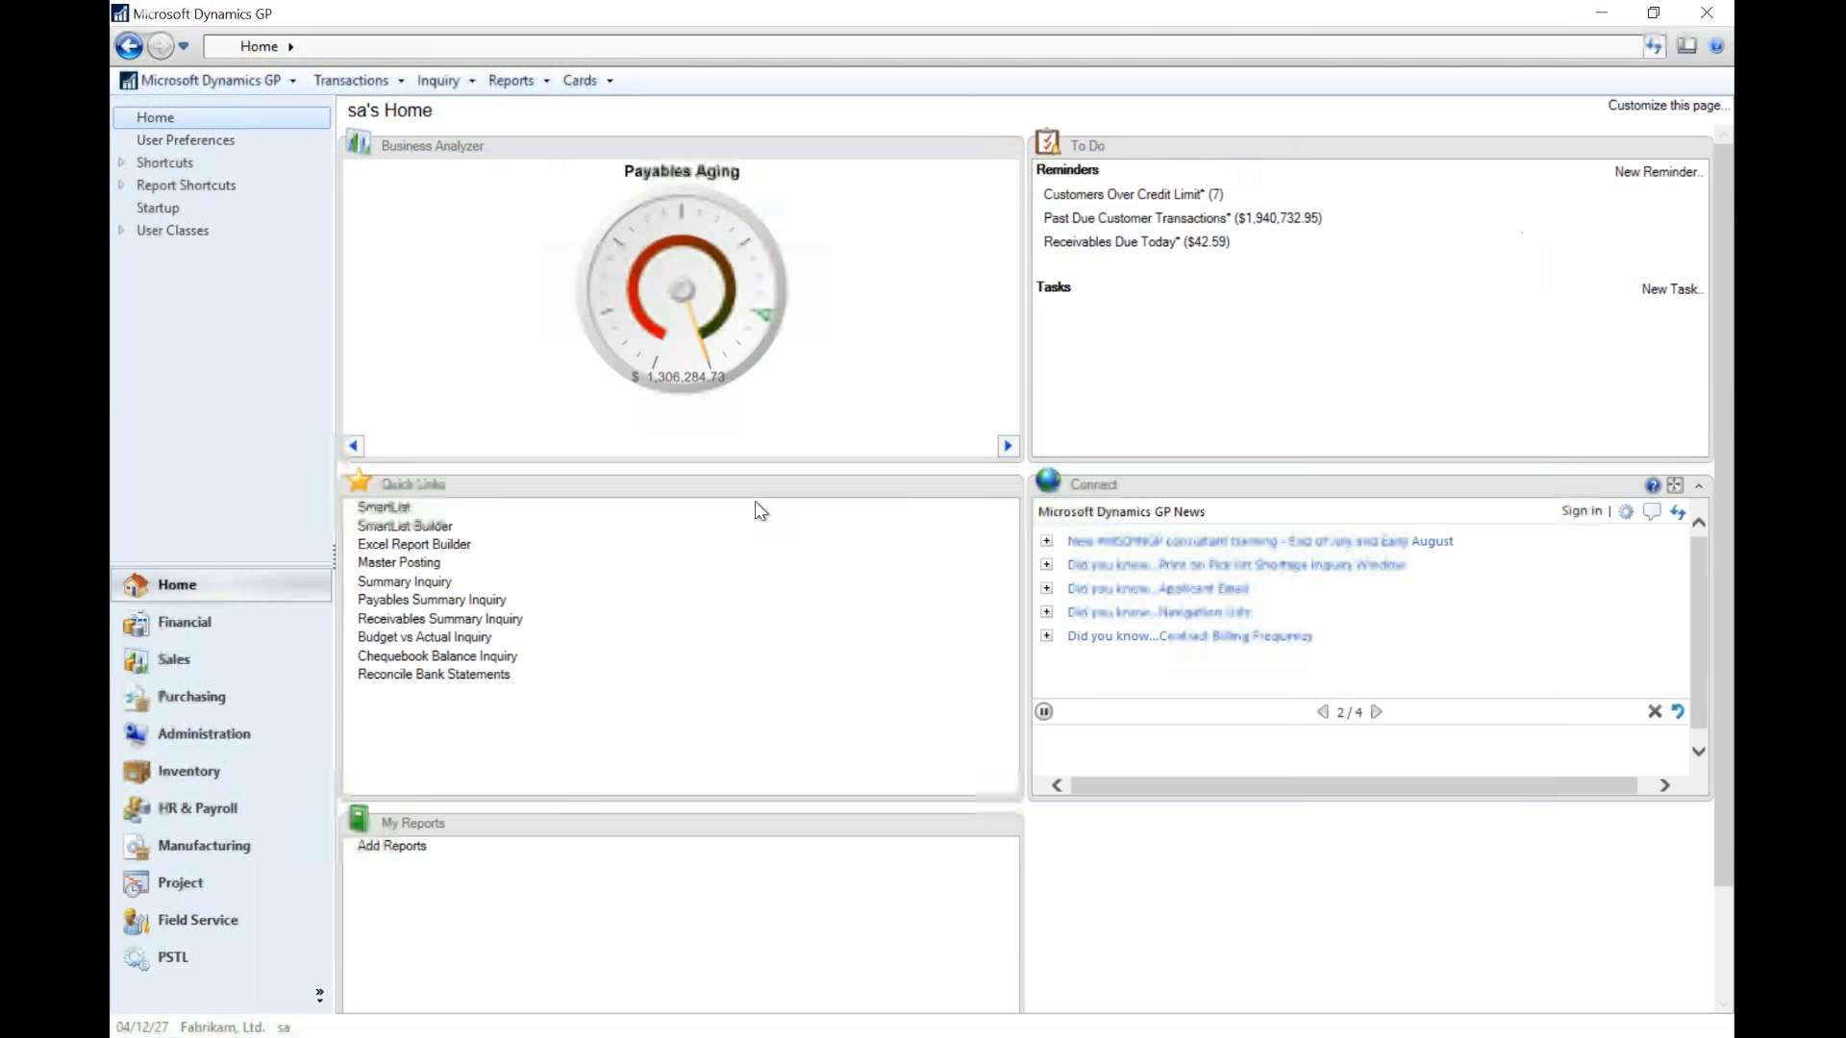
pyautogui.hotkey('alt', 'Tab')
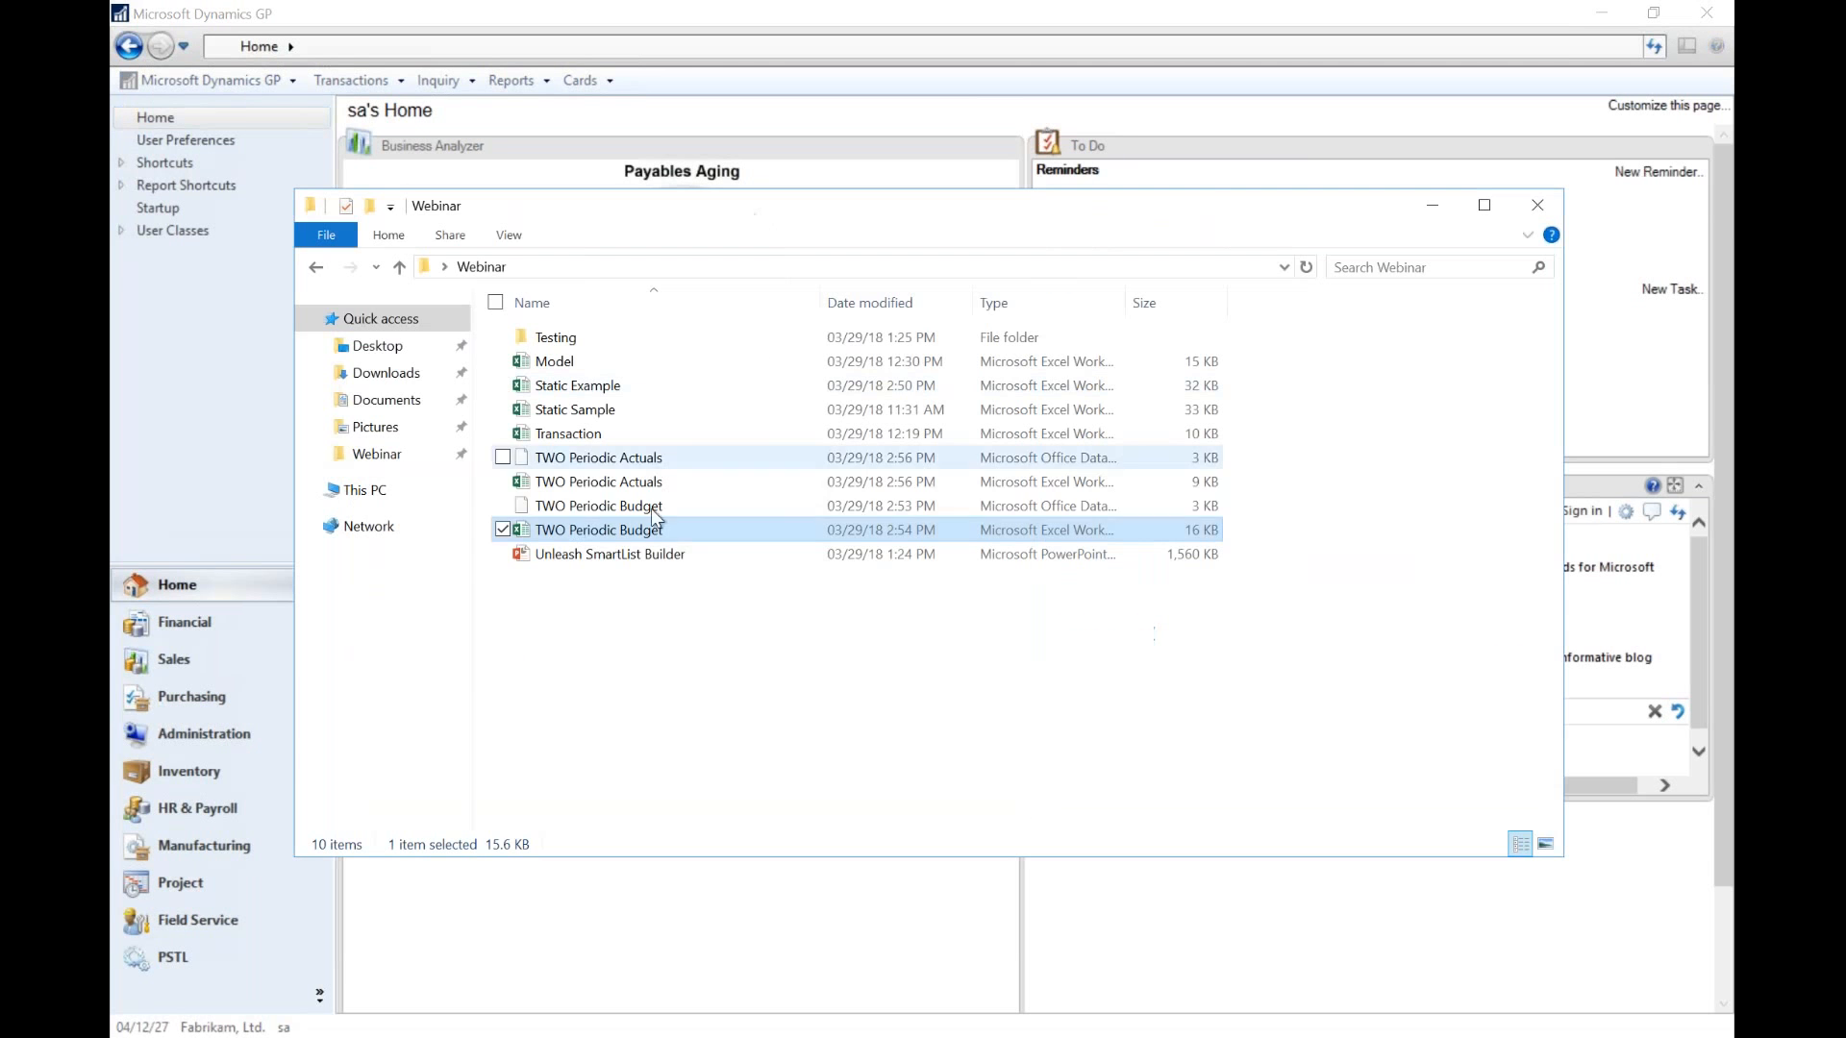
pyautogui.click(588, 483)
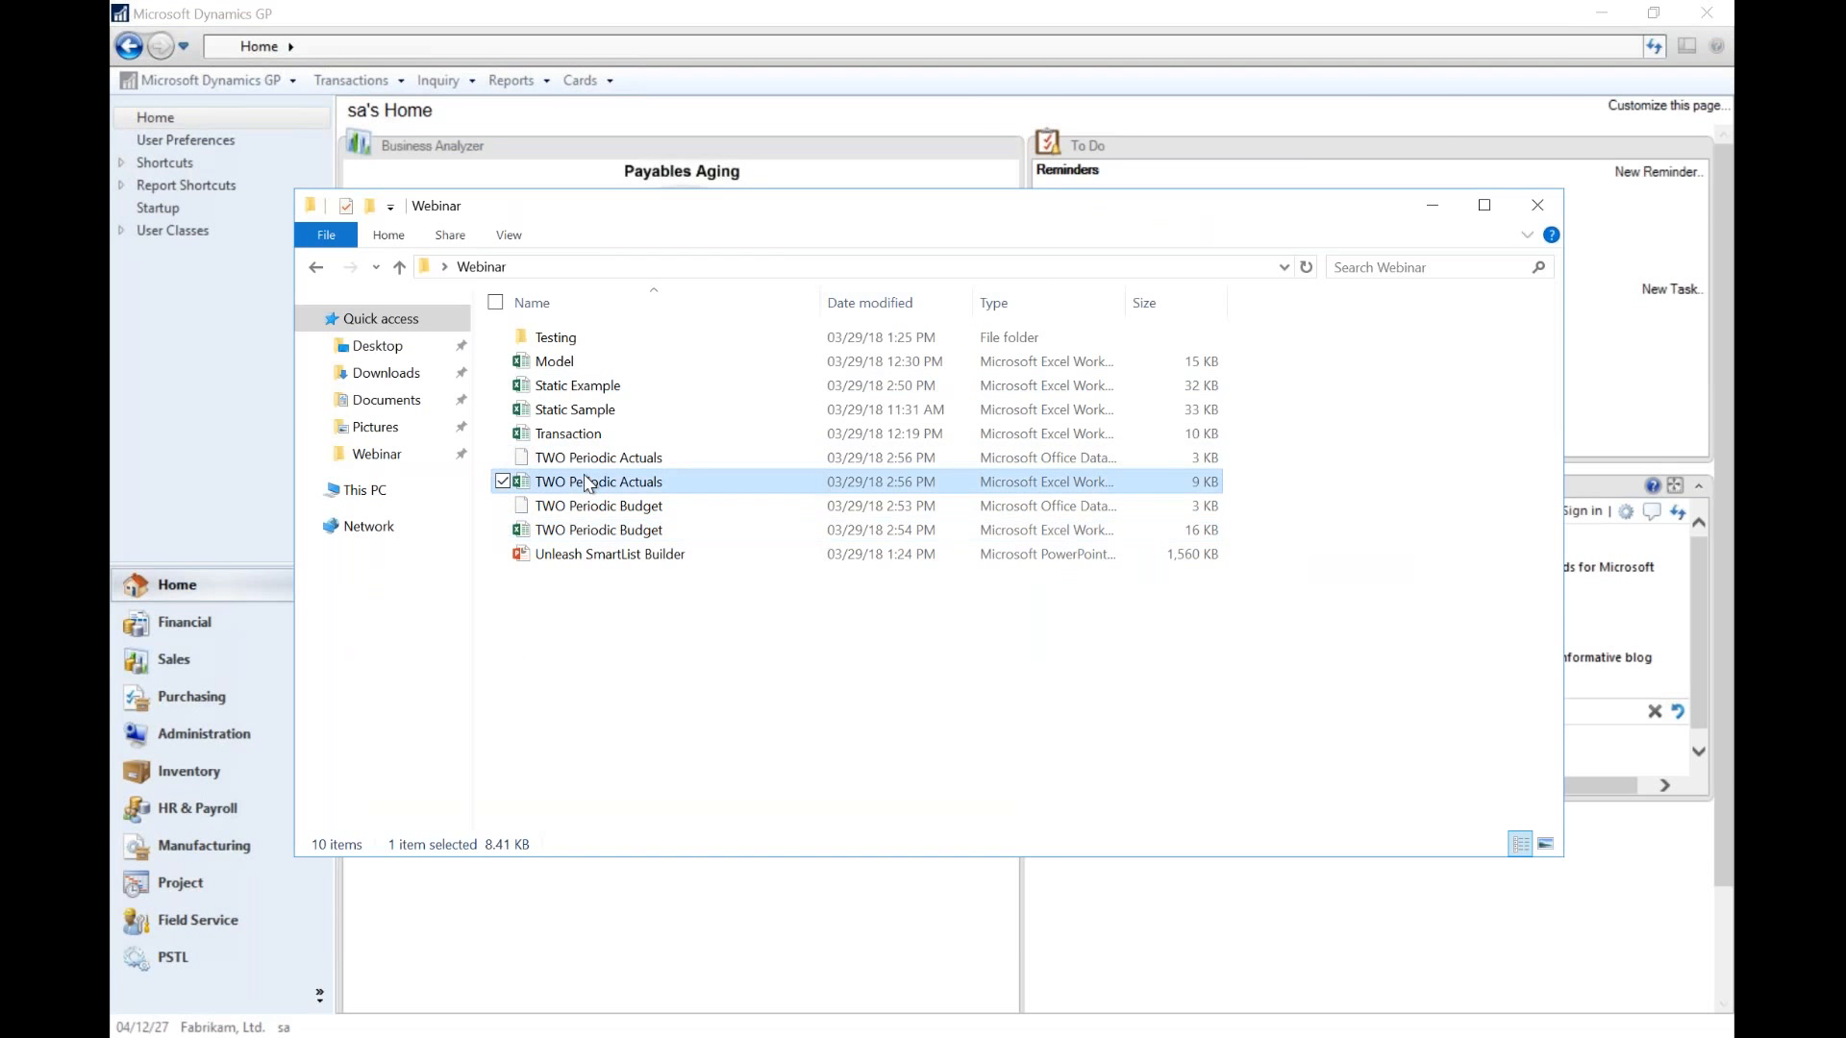
pyautogui.doubleClick(589, 484)
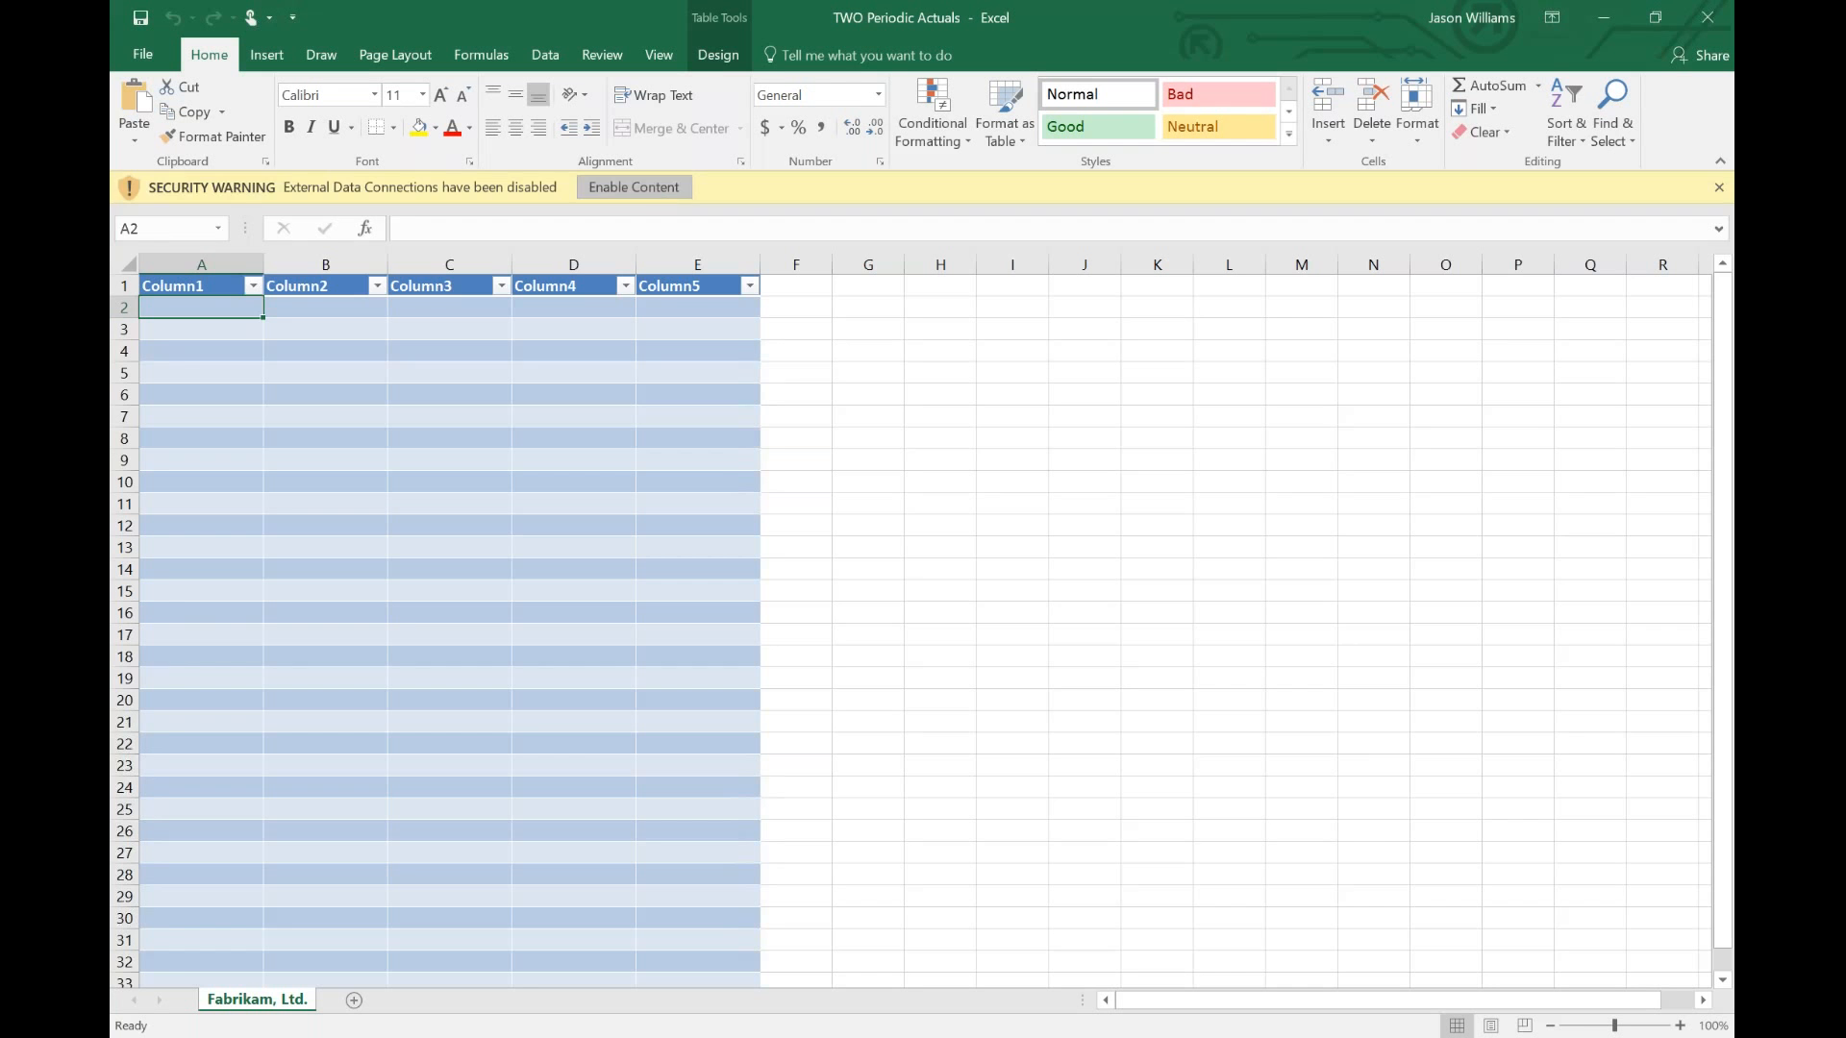
pyautogui.click(634, 186)
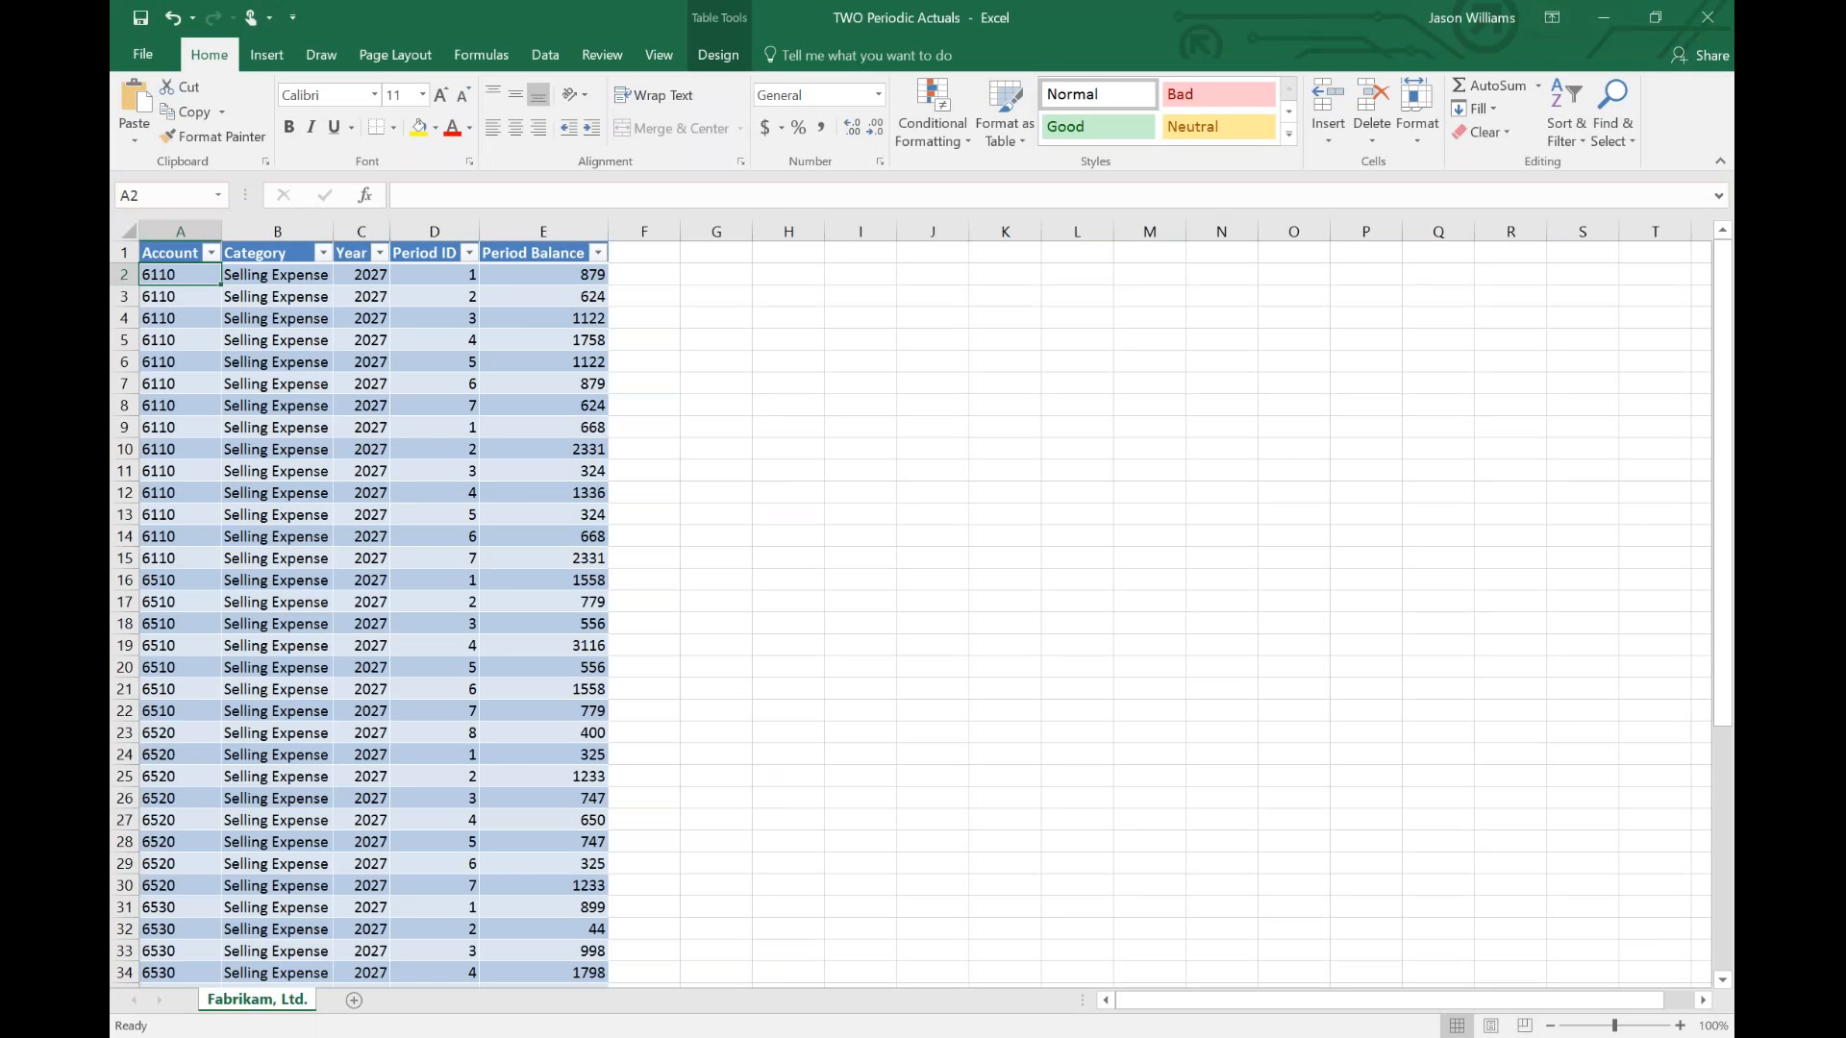
# - Rename the Fabrikam, Ltd. worksheet as Actuals and close the workbook, saving the changes
pyautogui.rightClick(232, 1005)
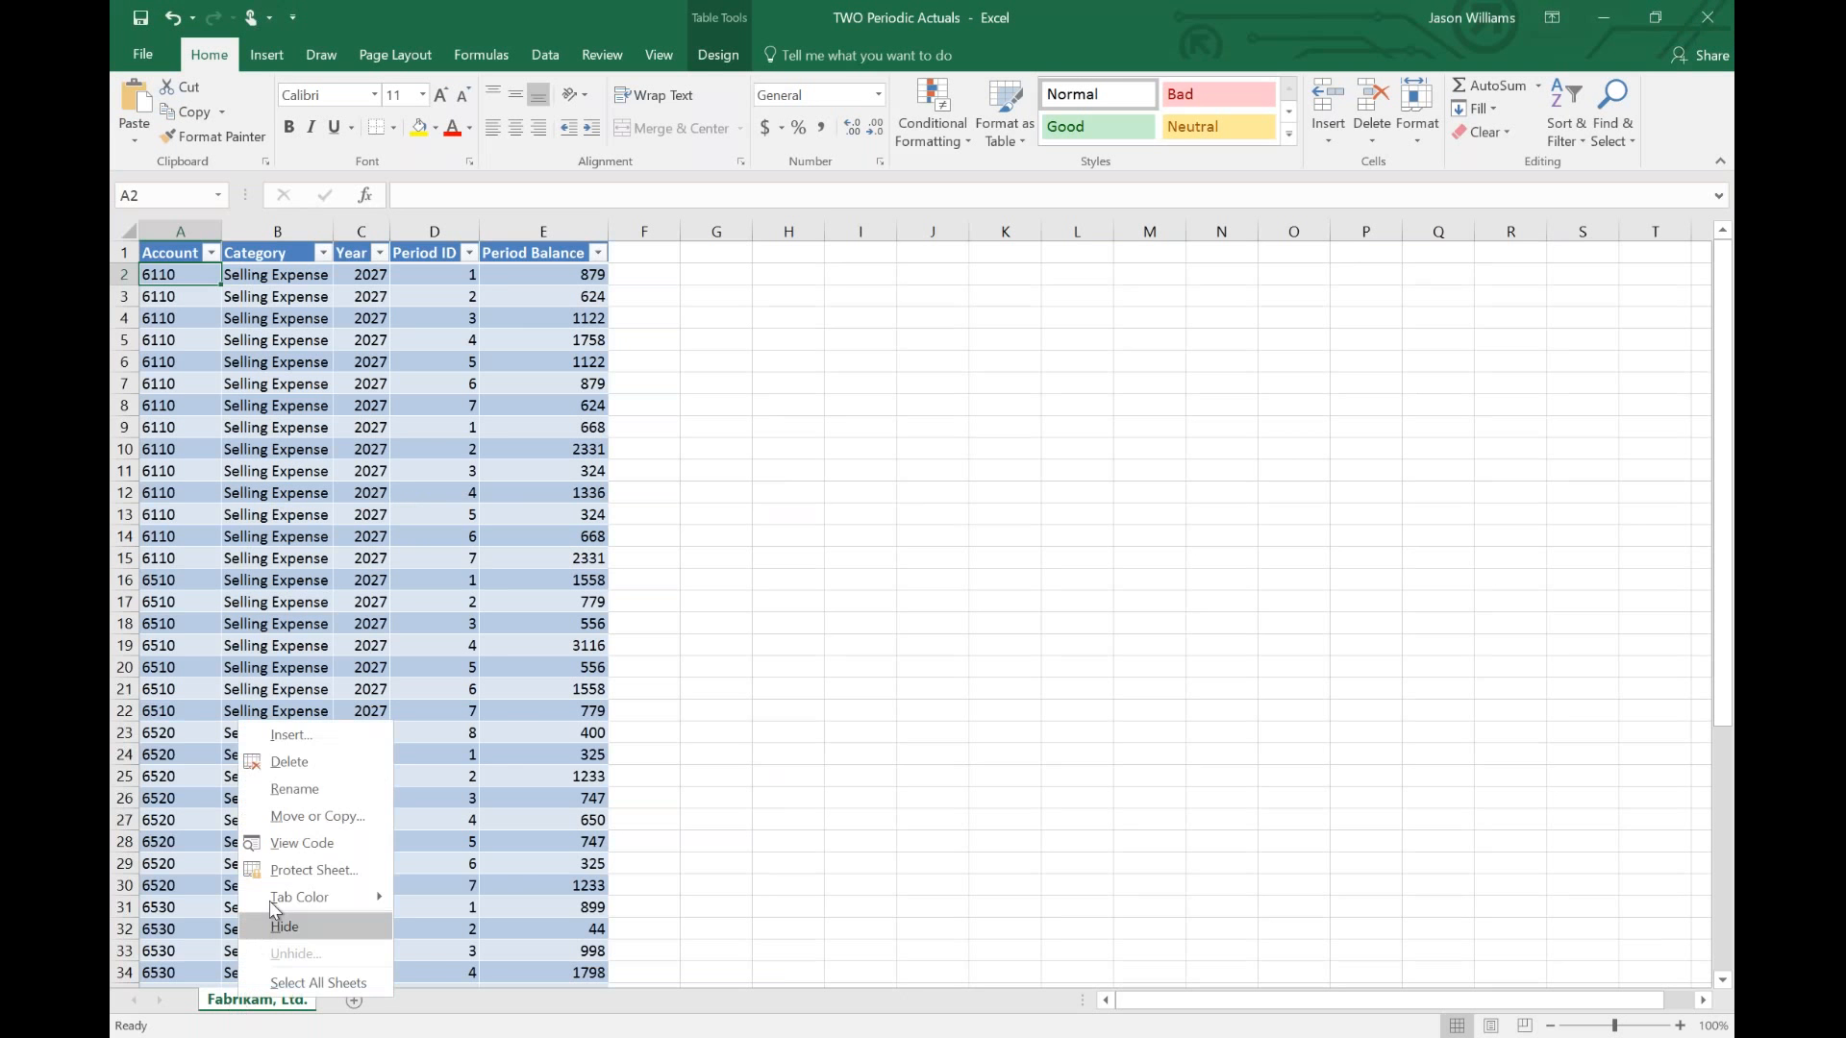
pyautogui.click(289, 796)
pyautogui.write('Actuals')
pyautogui.press('Return')
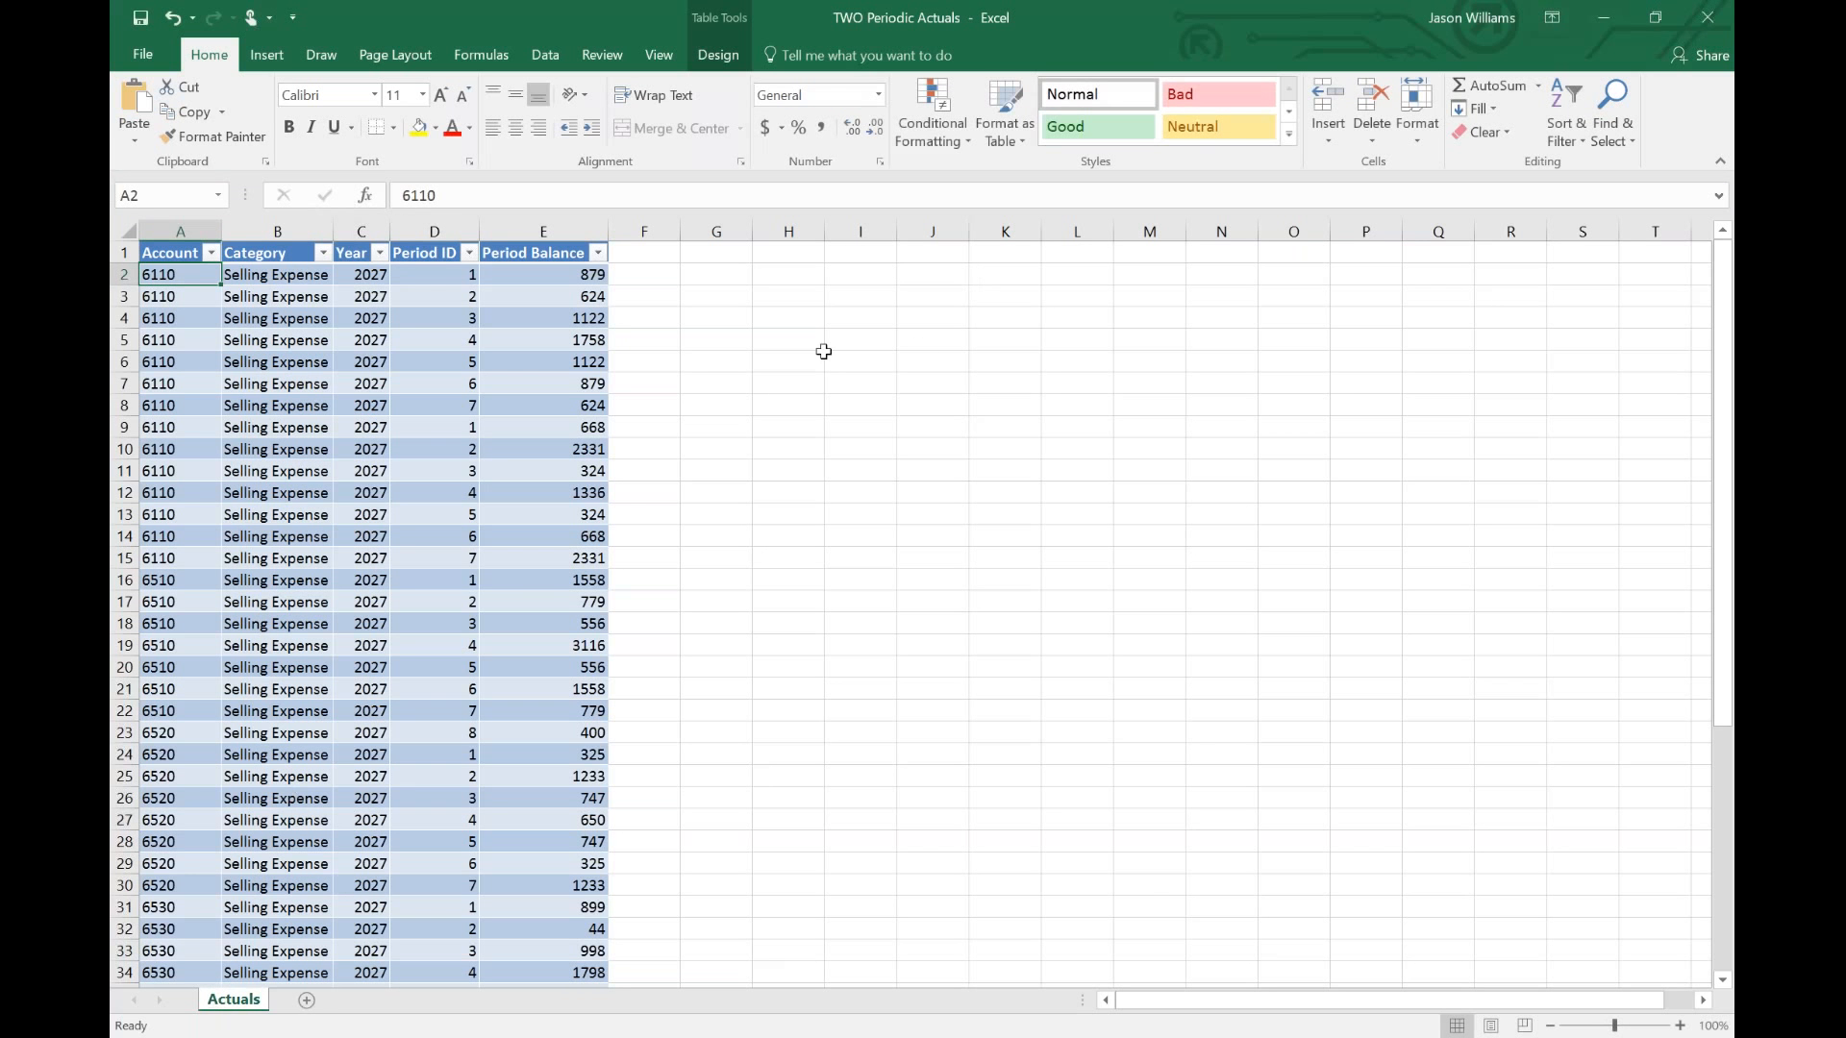
pyautogui.click(1707, 16)
pyautogui.click(826, 558)
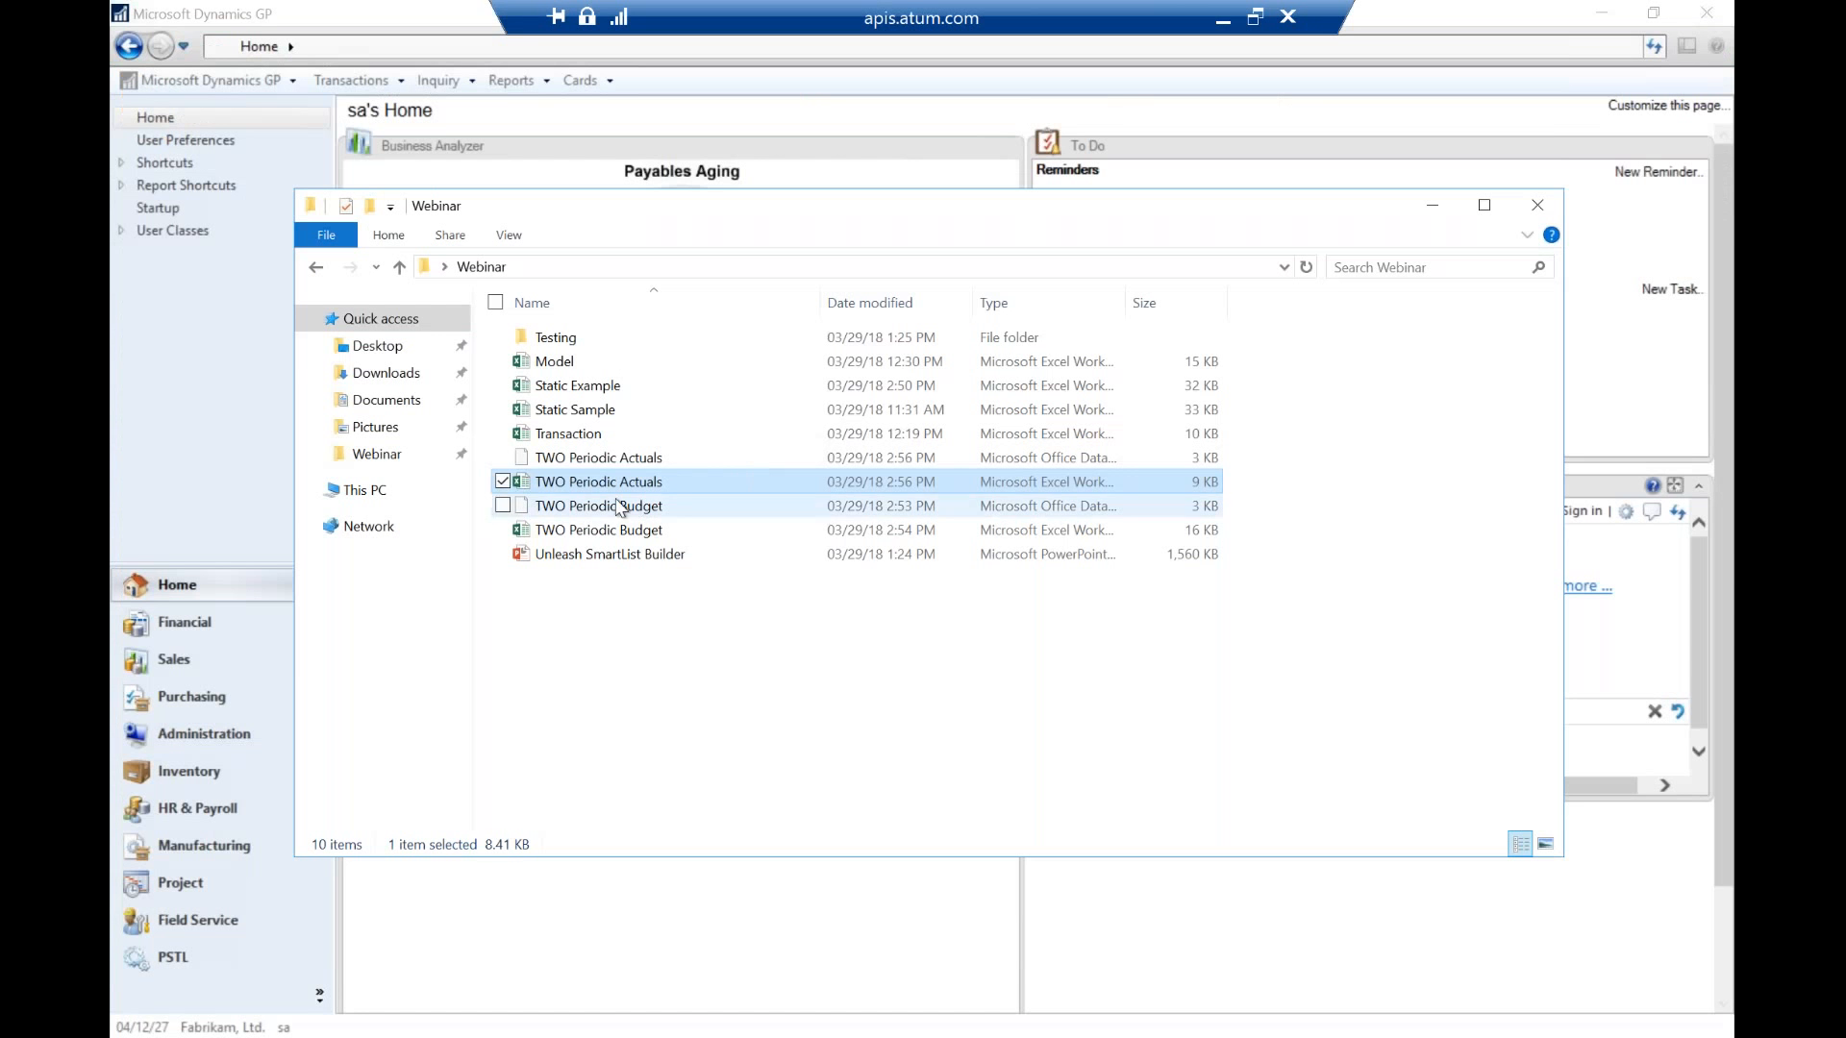
# - Rename the TWO Periodic Budget workbook file in the Webinar folder as Budget vs Actual
pyautogui.click(613, 527)
pyautogui.rightClick(613, 527)
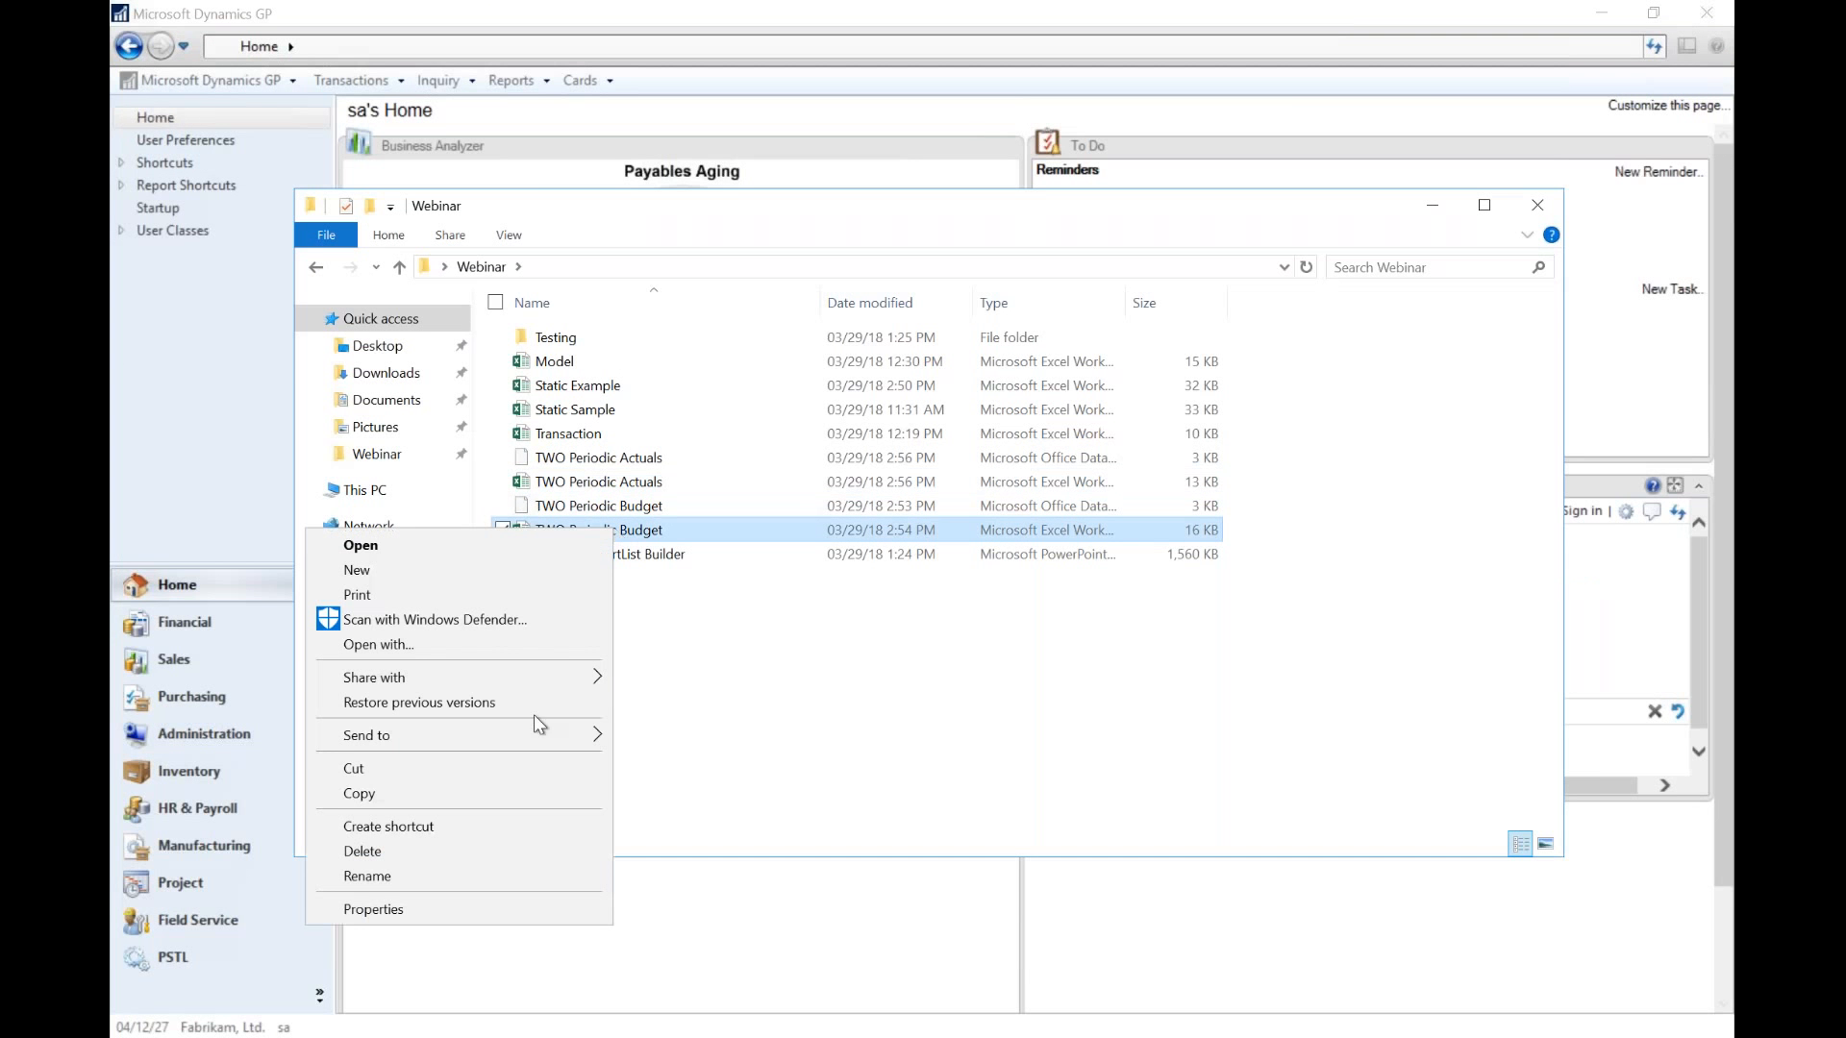
pyautogui.click(465, 876)
pyautogui.write('Budget vs Actual')
pyautogui.press('Return')
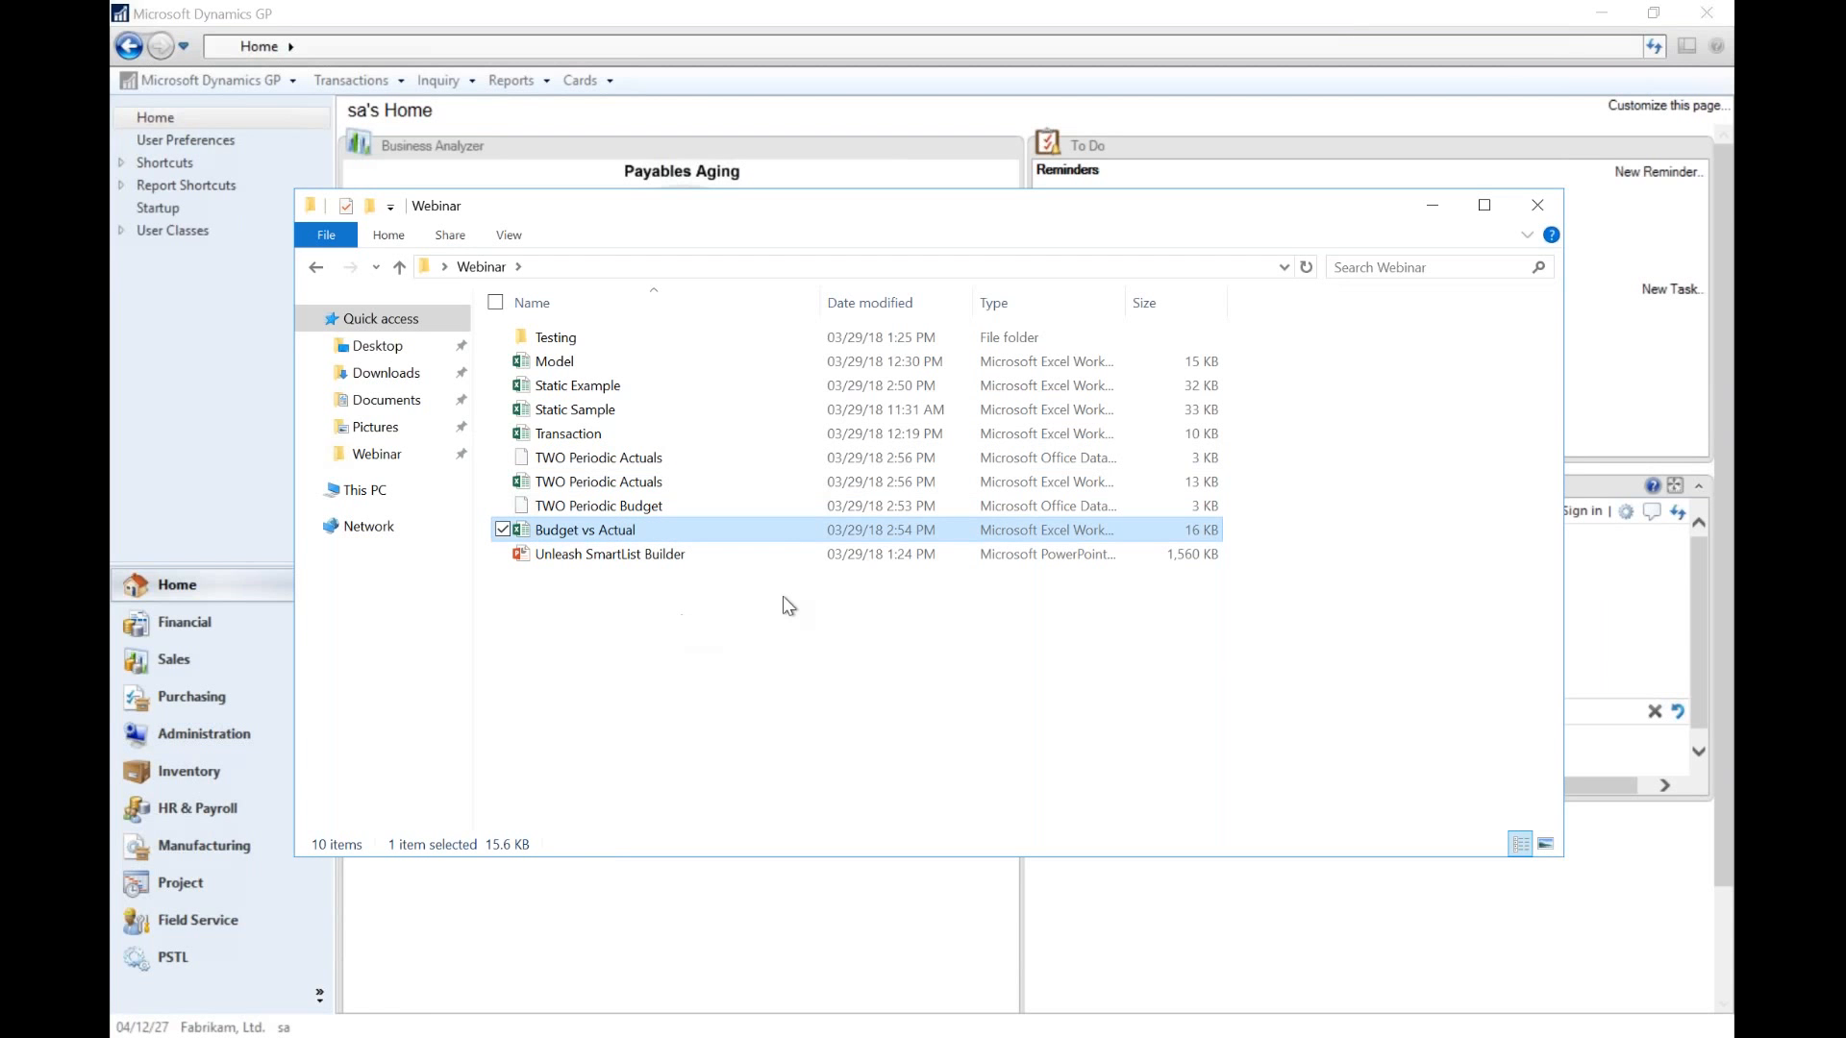
# - Open the Budget vs Actual workbook with external data connections enabled, and return to the TWO Periodic Actuals workbook
pyautogui.doubleClick(576, 530)
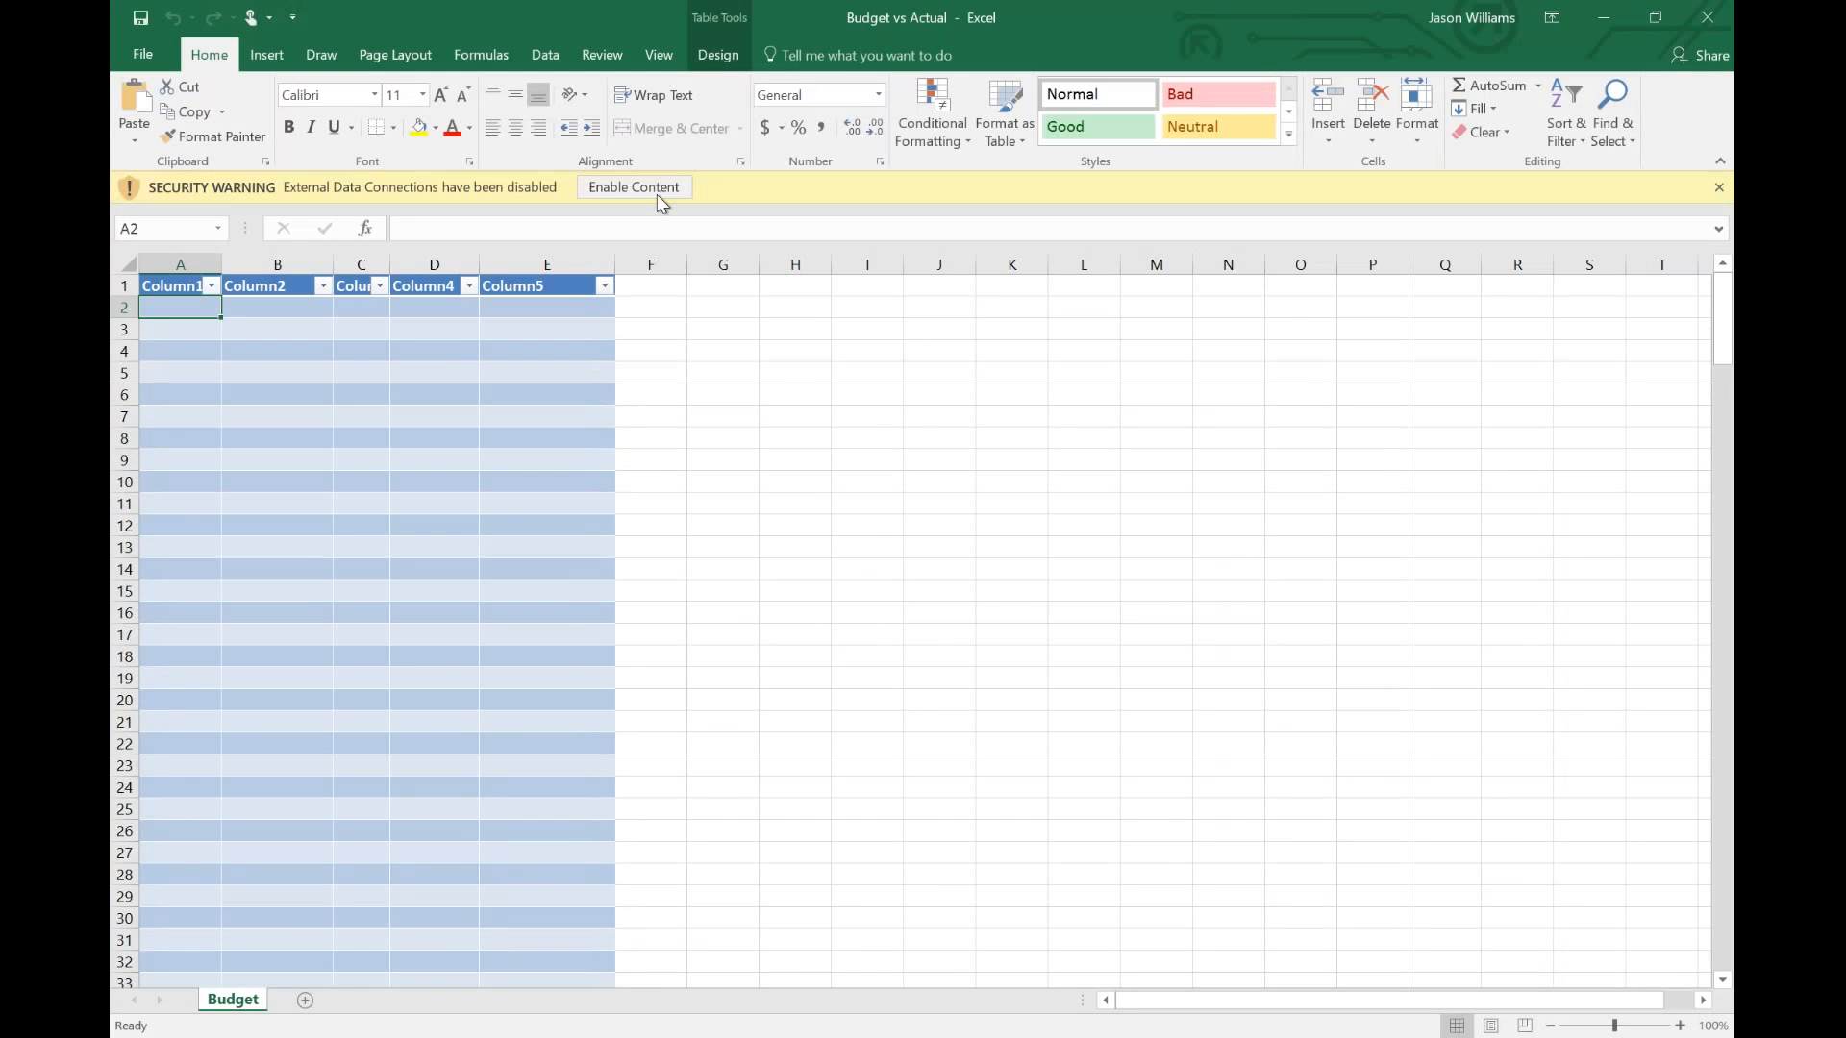
pyautogui.click(633, 187)
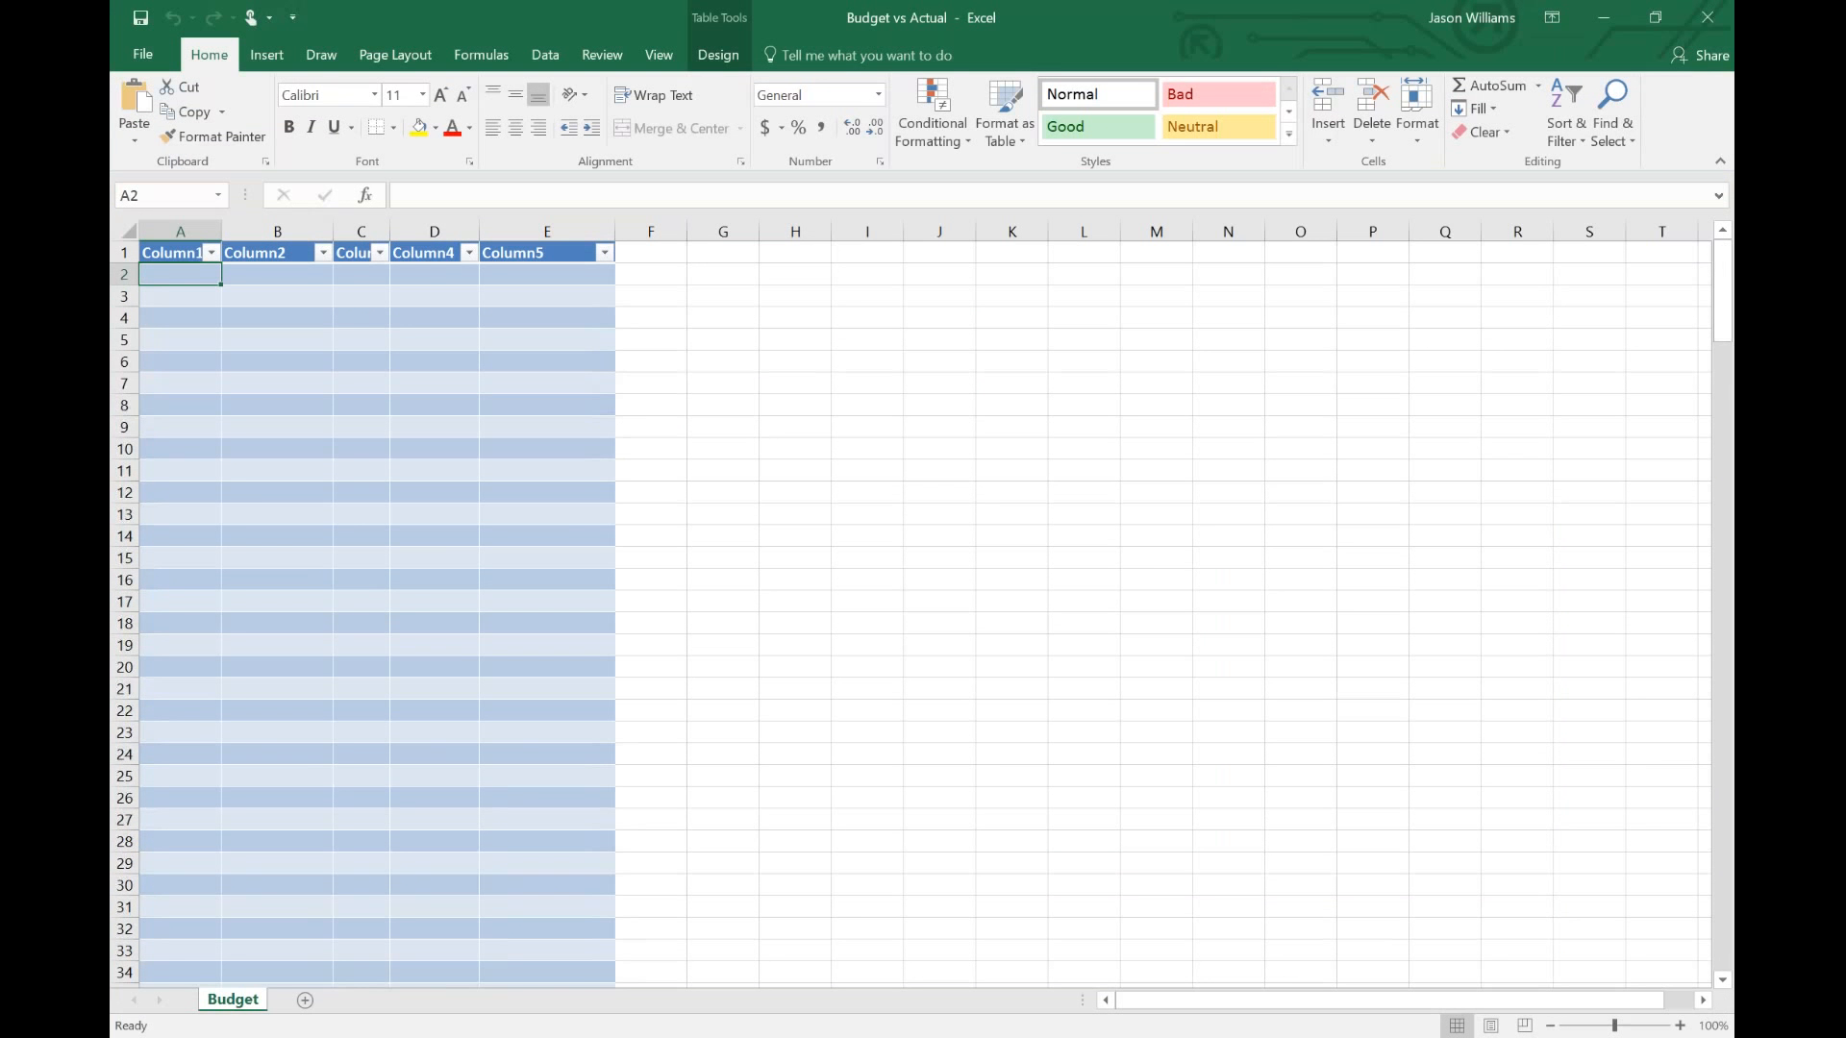
pyautogui.click(1603, 17)
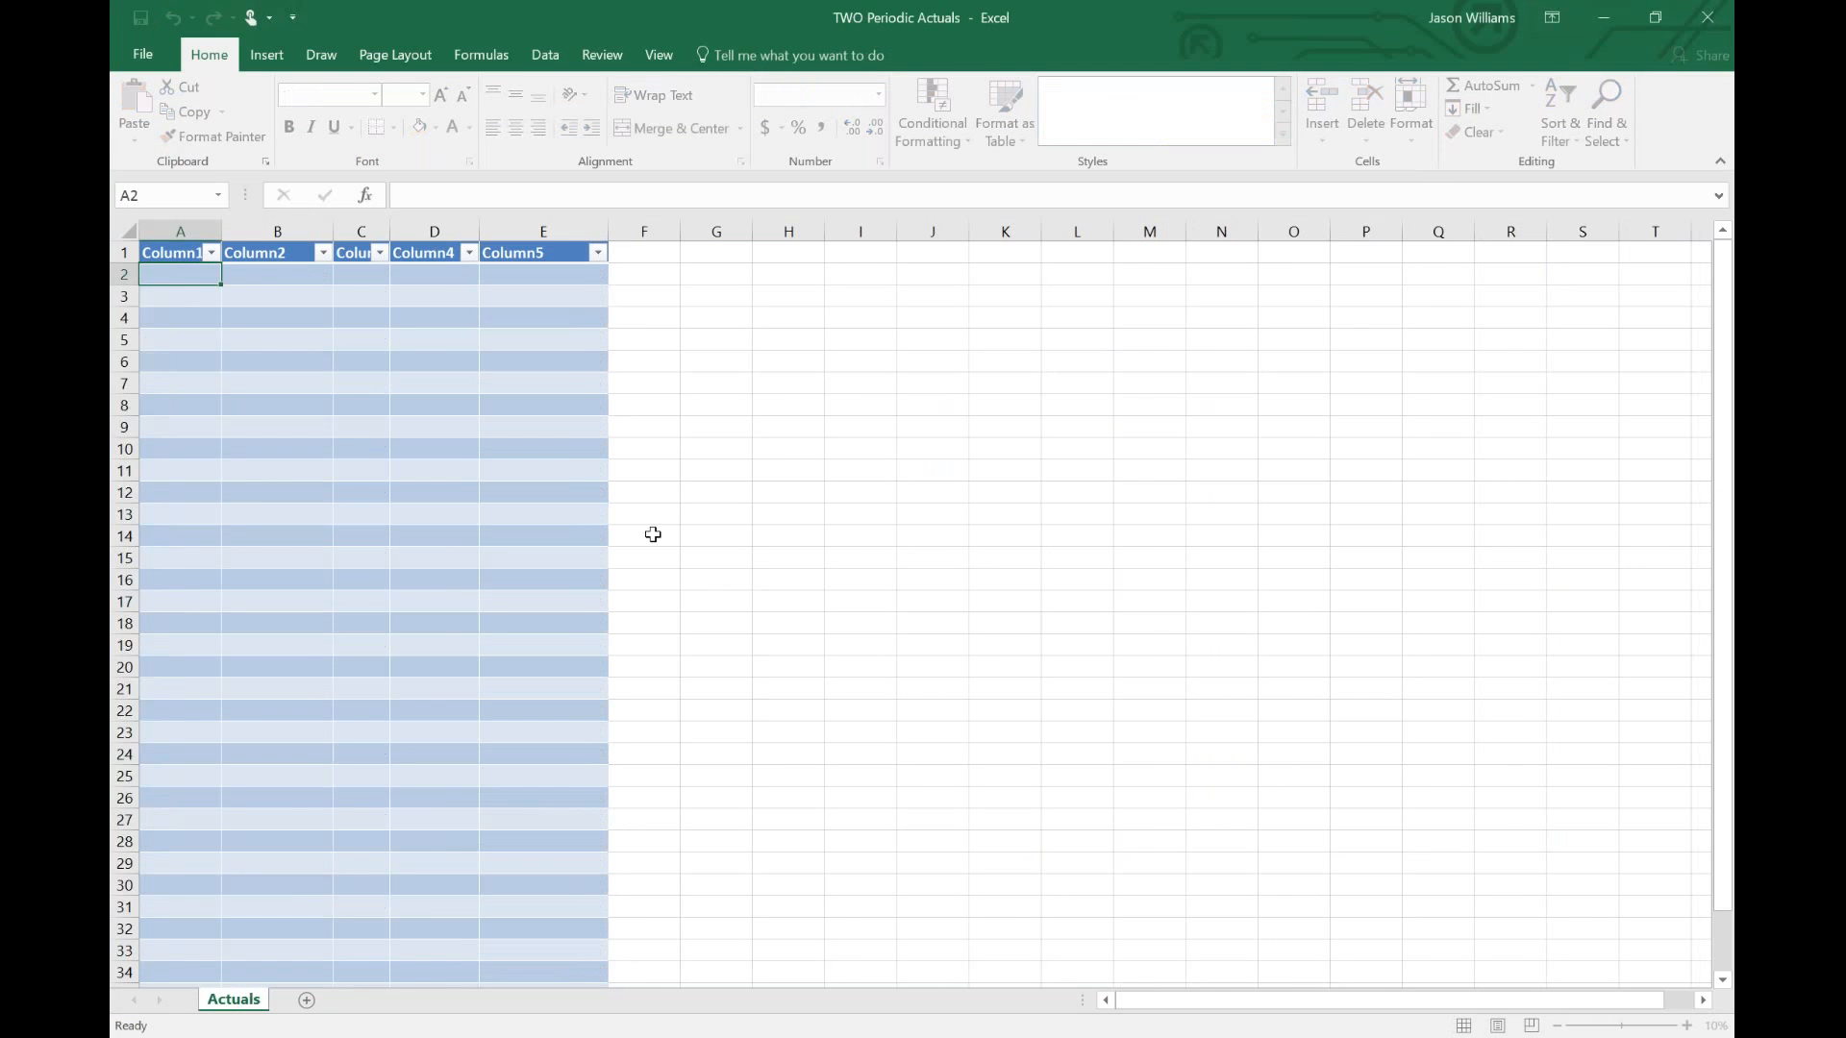
# - Move the Actuals sheet to the end of the Budget vs Actual.xlsx workbook, accepting the large operation
pyautogui.rightClick(240, 997)
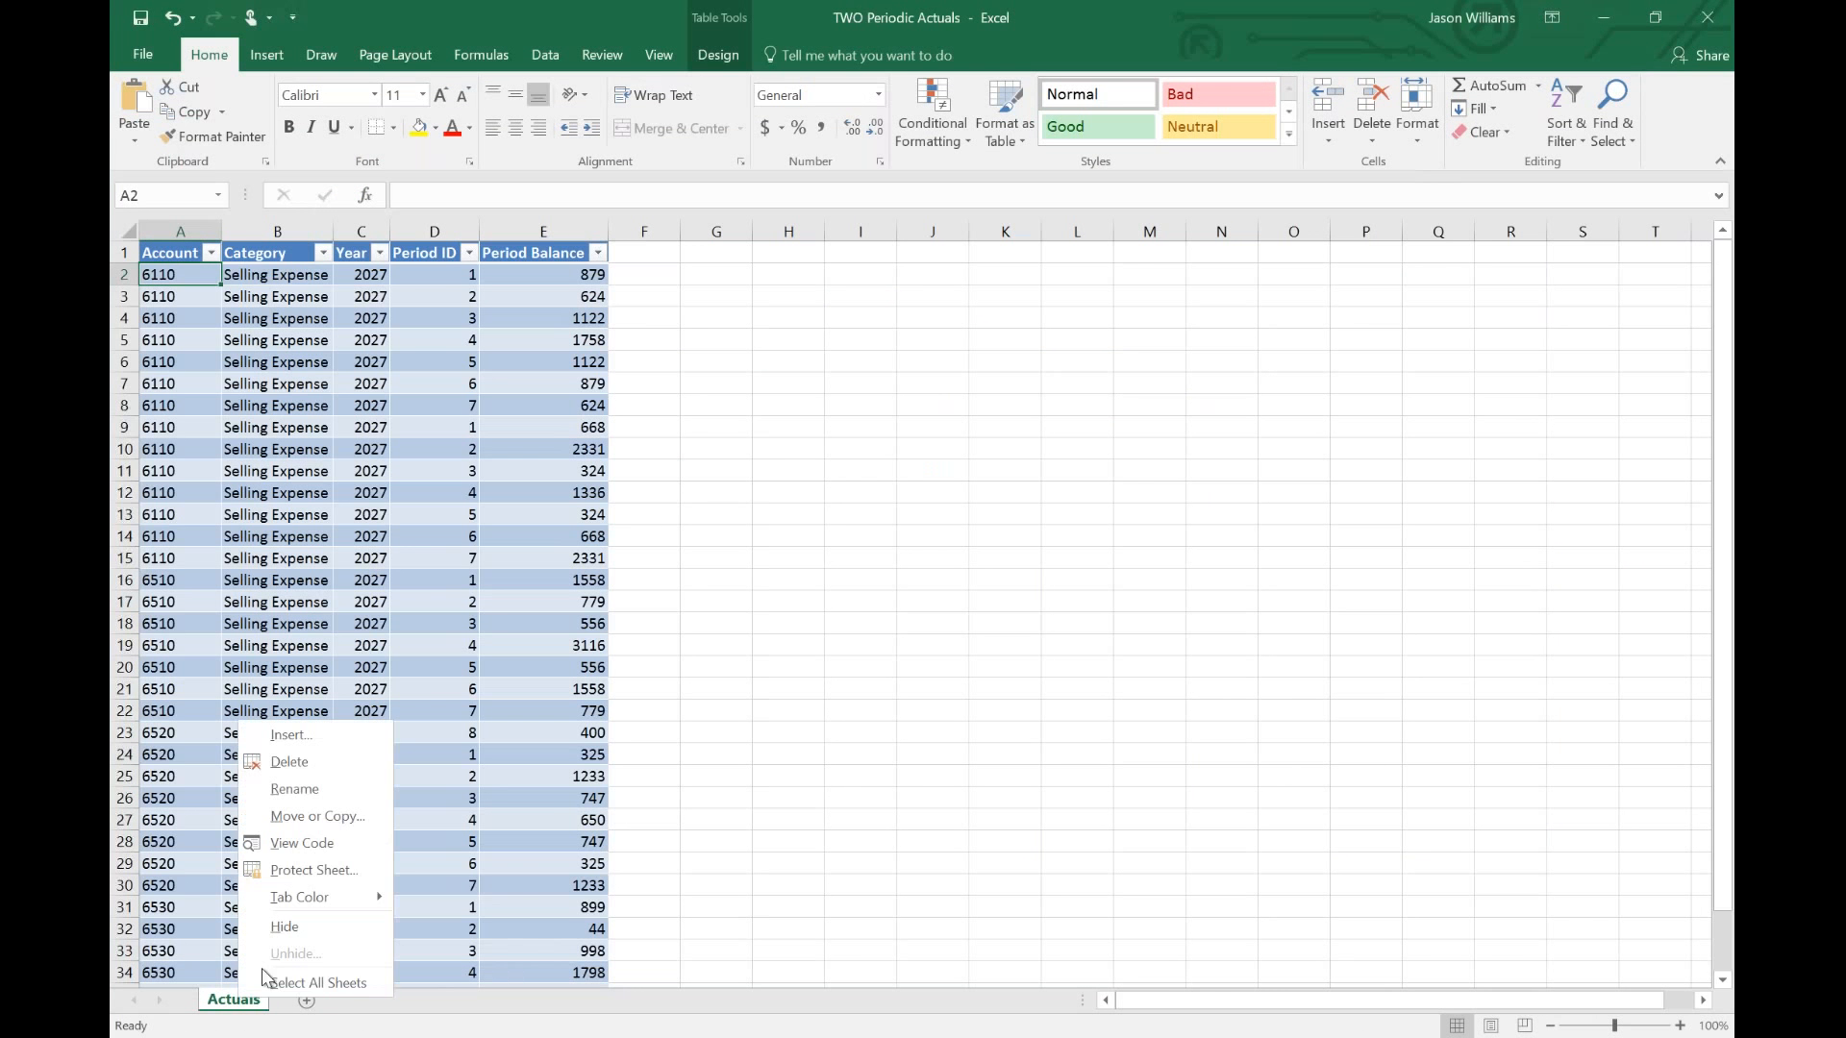
pyautogui.click(317, 816)
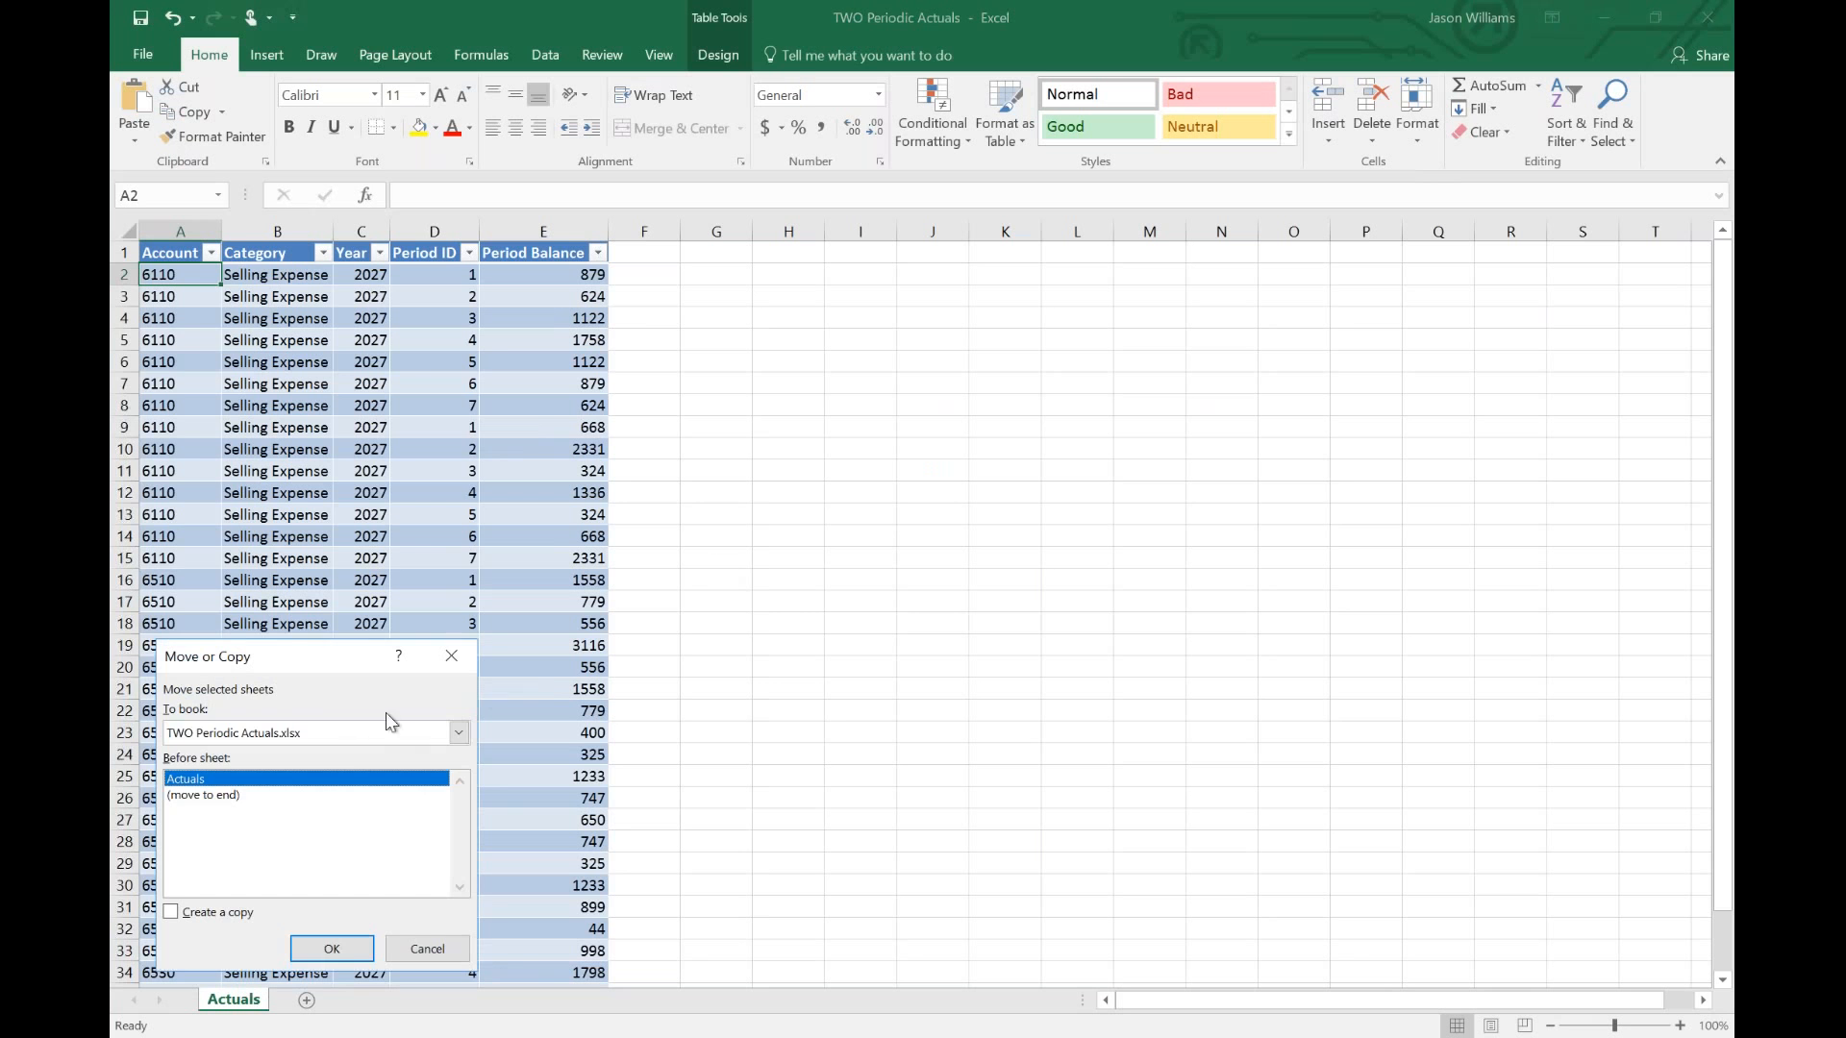
pyautogui.click(309, 733)
pyautogui.click(278, 764)
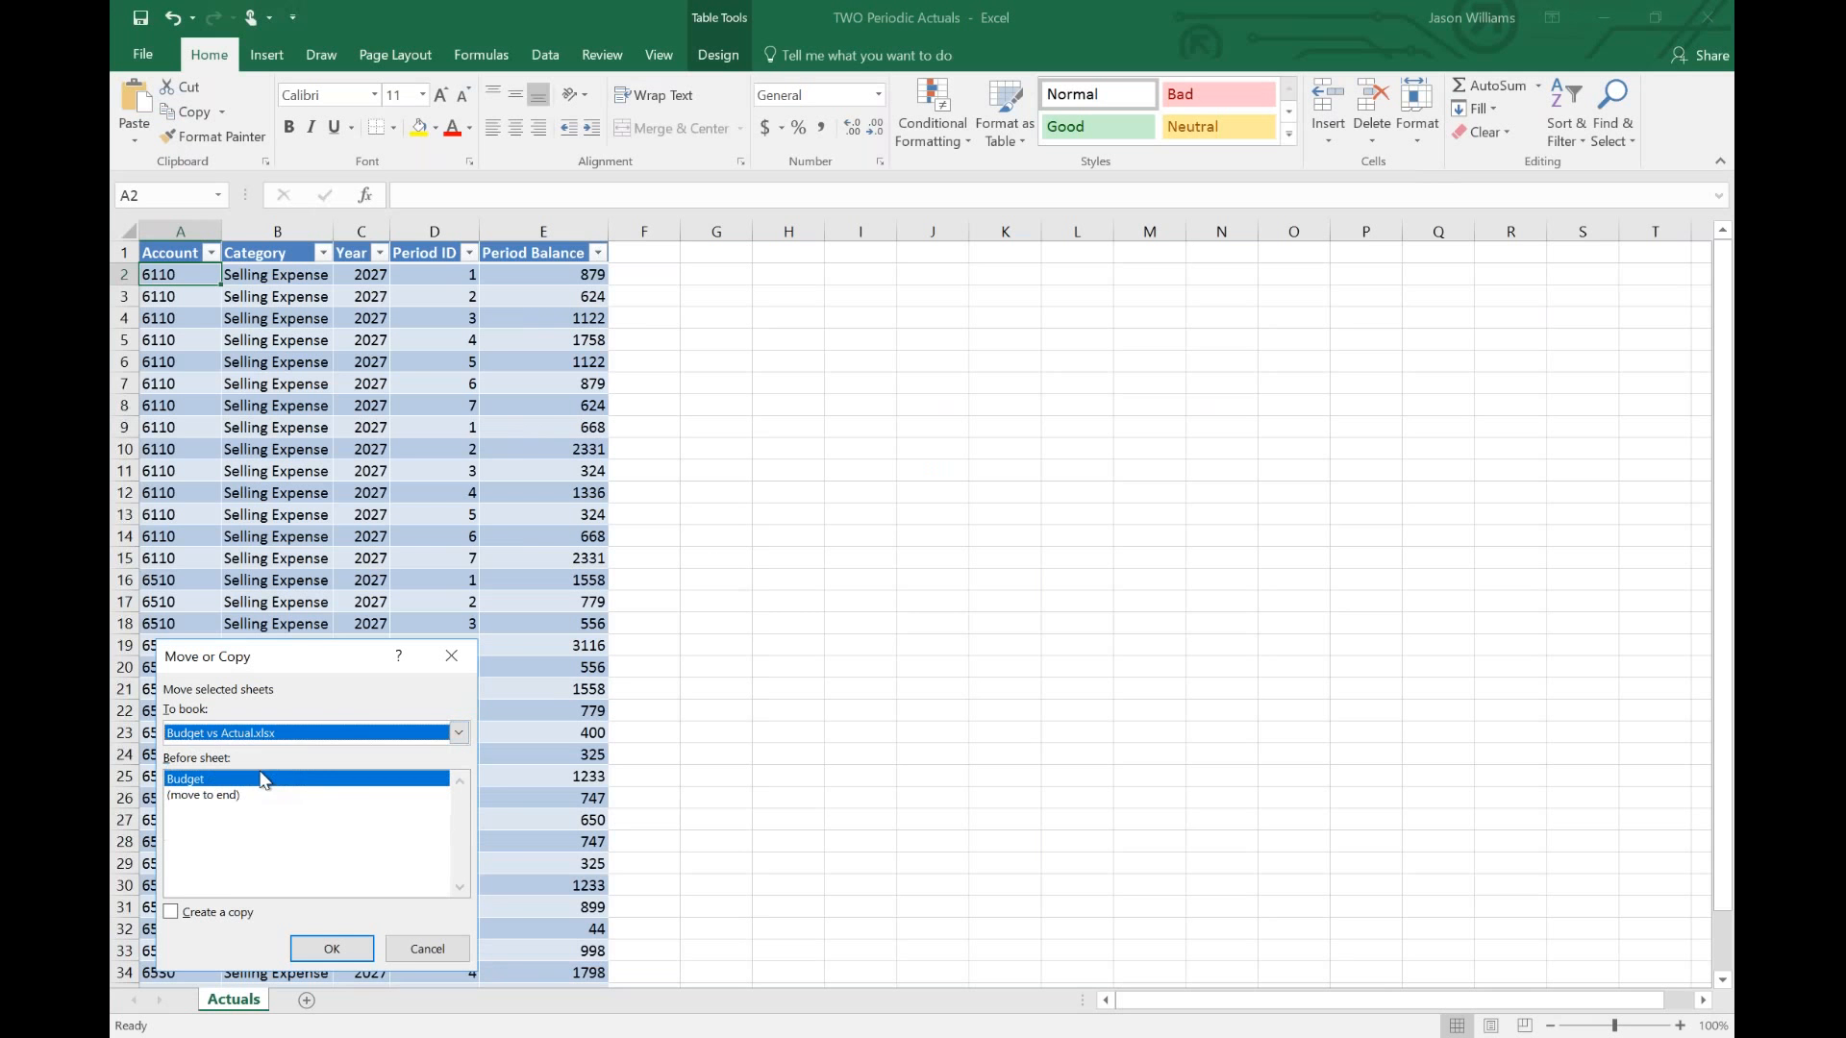
pyautogui.click(248, 796)
pyautogui.press('Return')
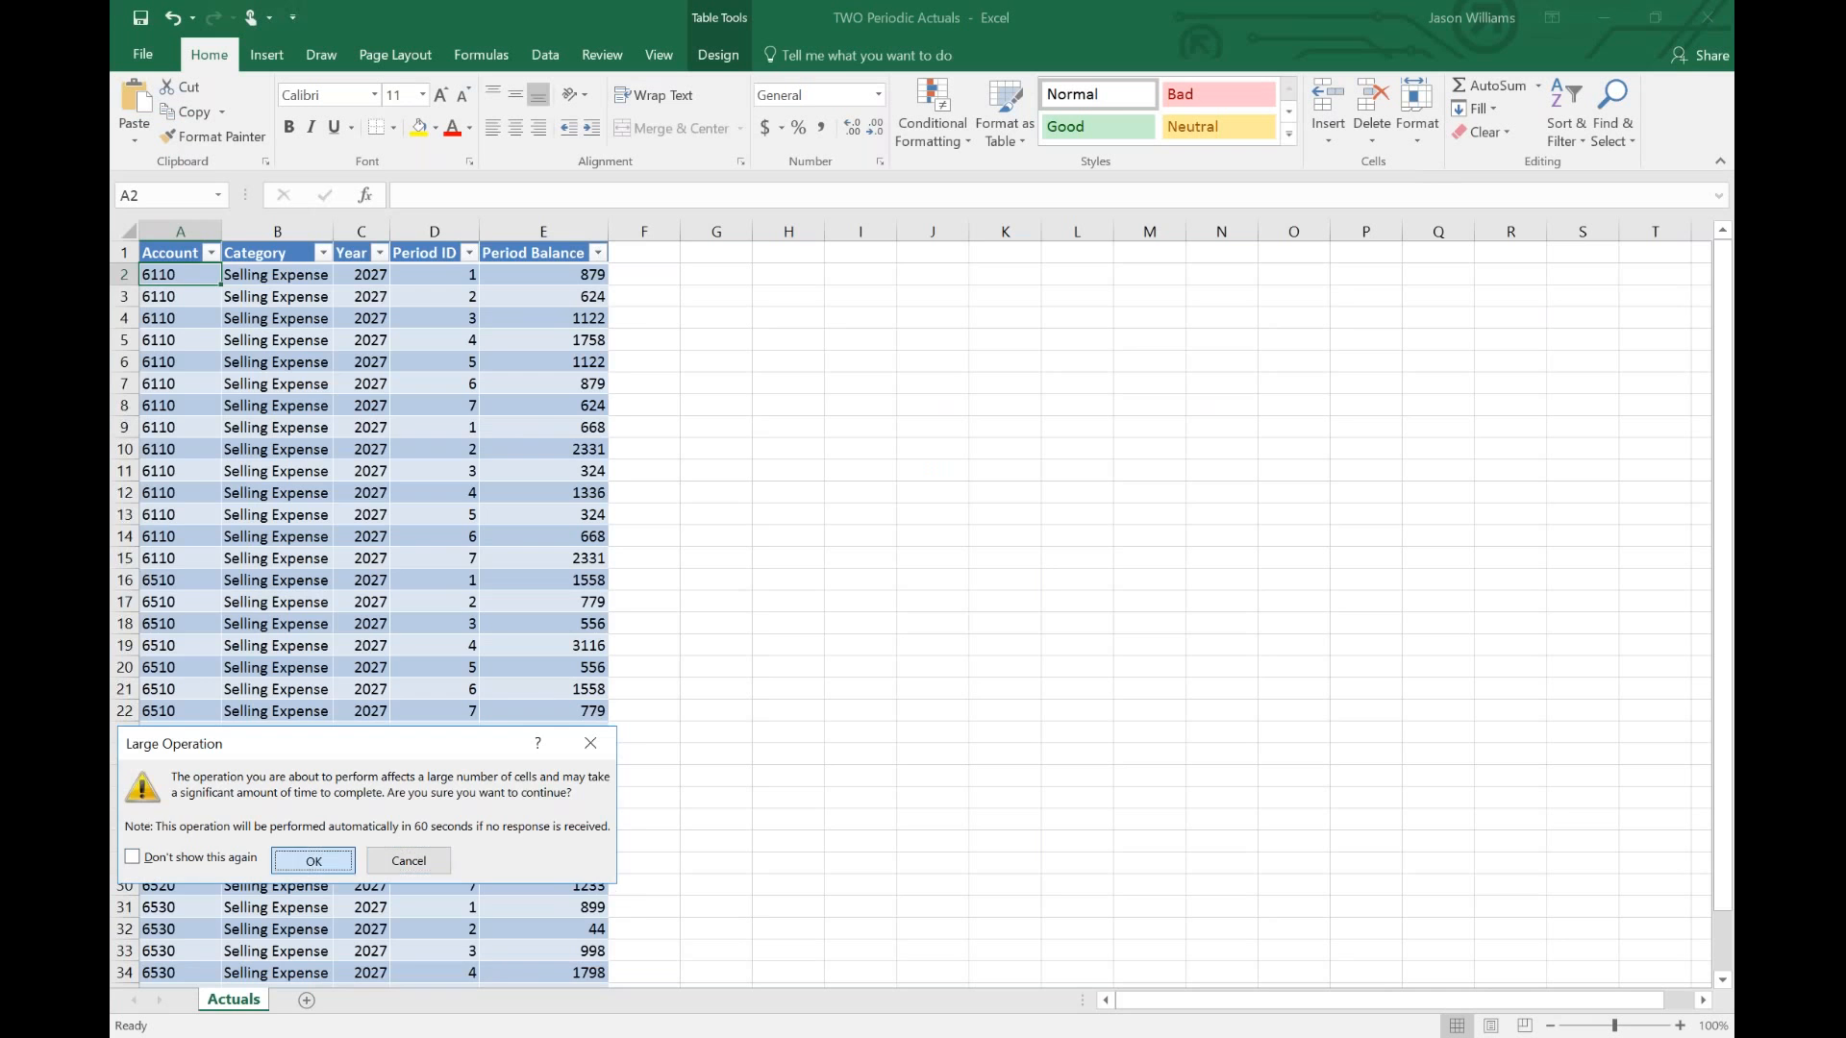
pyautogui.press('Return')
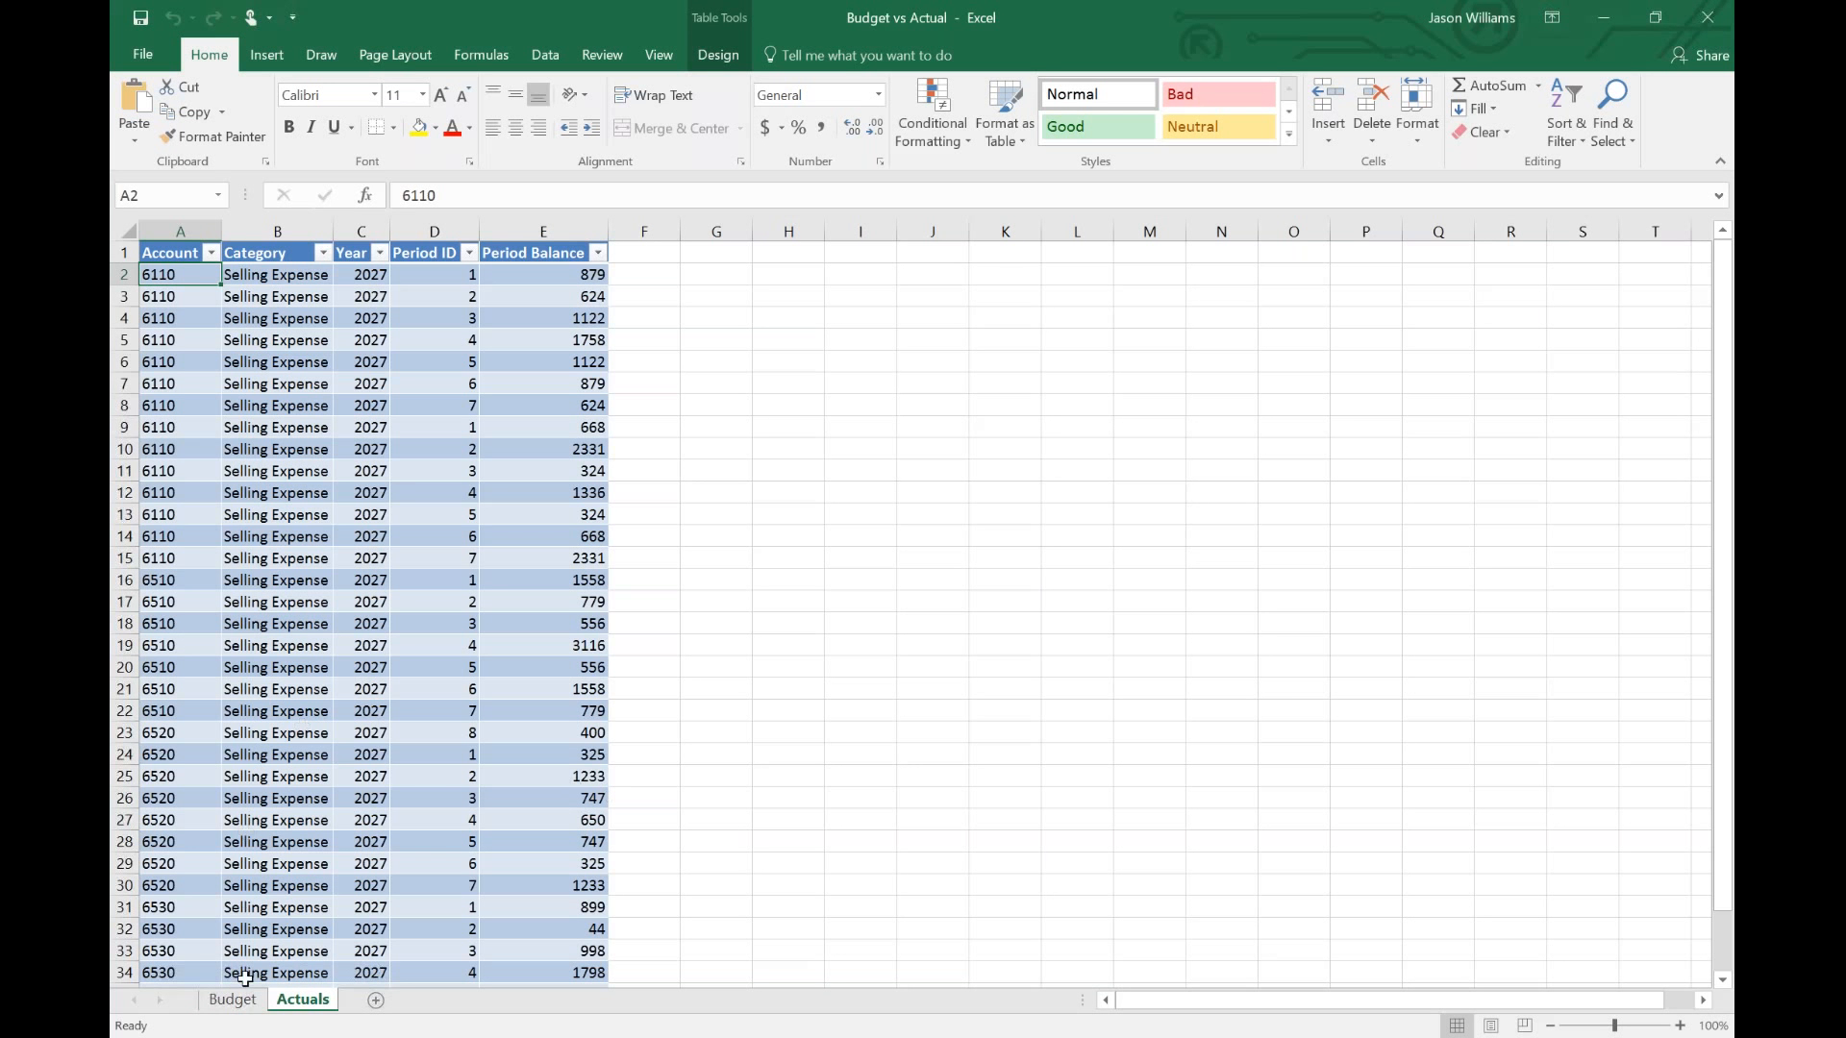
# - Rename the table on the Budget sheet as Budget
pyautogui.click(238, 999)
pyautogui.click(293, 1001)
pyautogui.click(231, 1000)
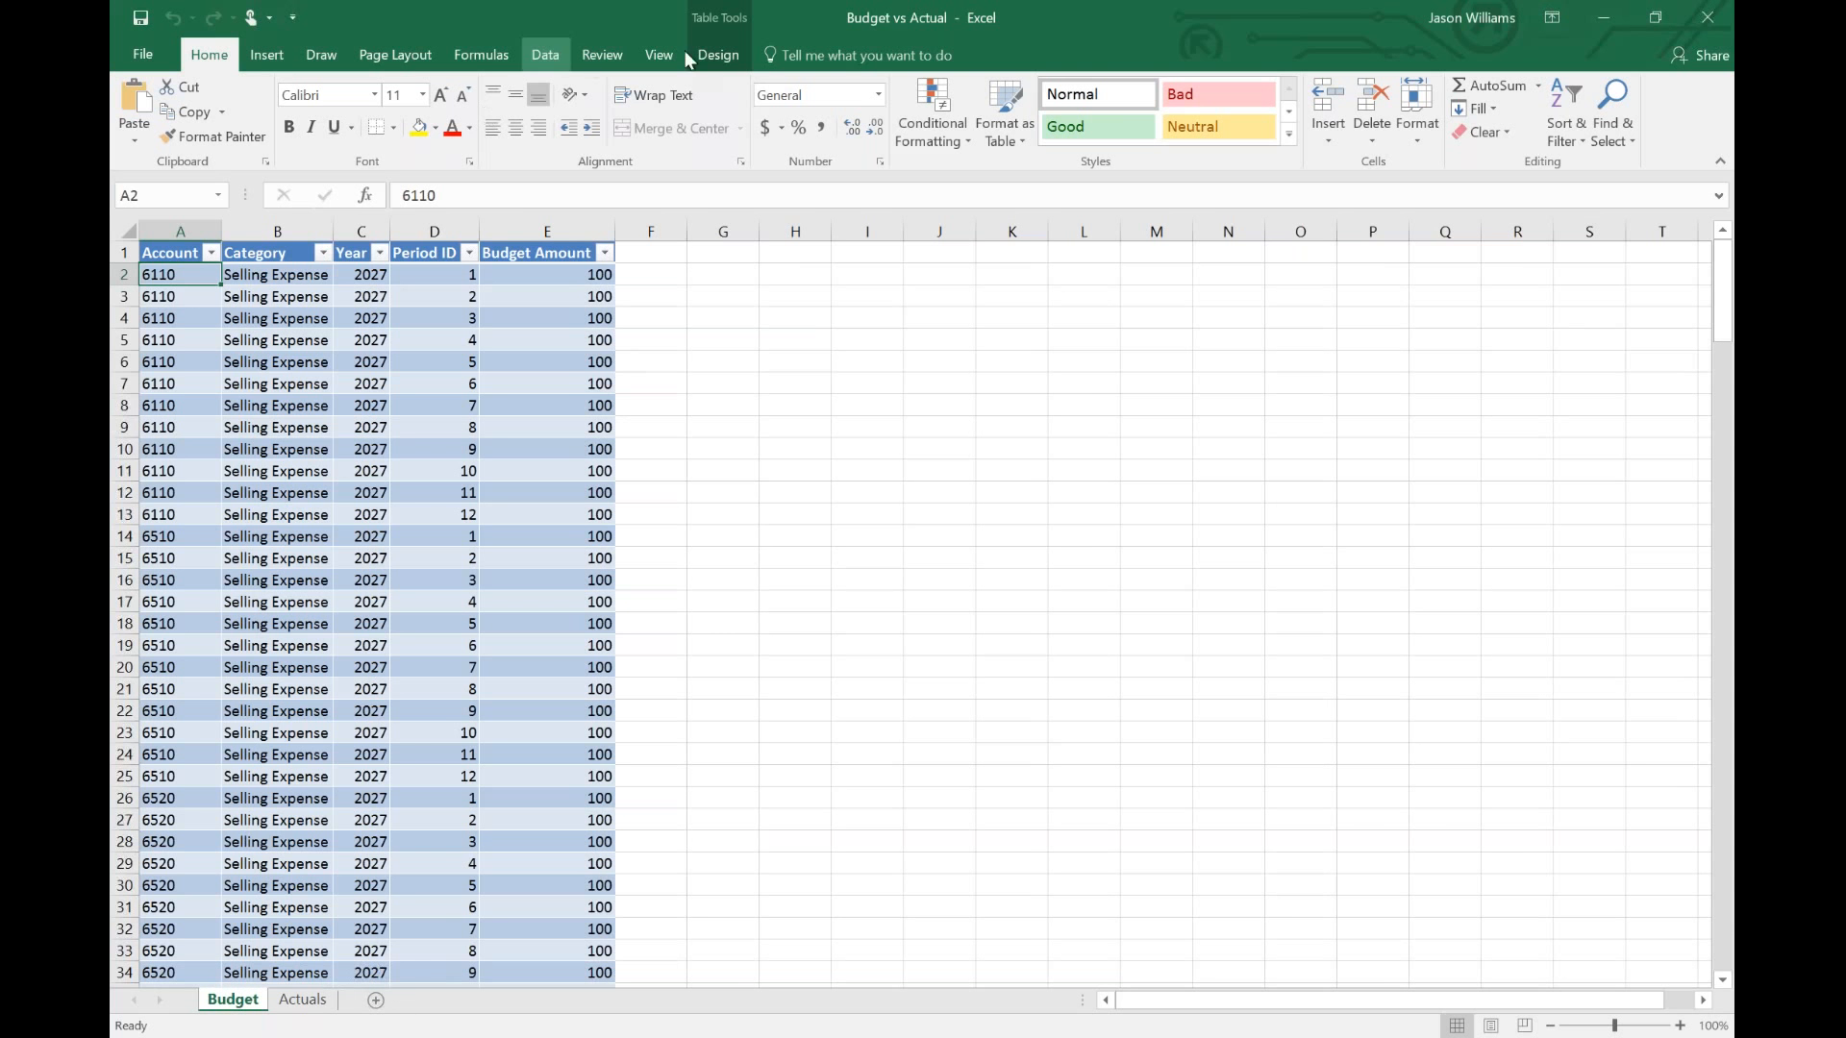
pyautogui.click(716, 53)
pyautogui.moveTo(173, 112); pyautogui.dragTo(113, 113)
pyautogui.press('BackSpace')
pyautogui.press('Delete')
pyautogui.press('Delete')
pyautogui.press('Delete')
pyautogui.press('Delete')
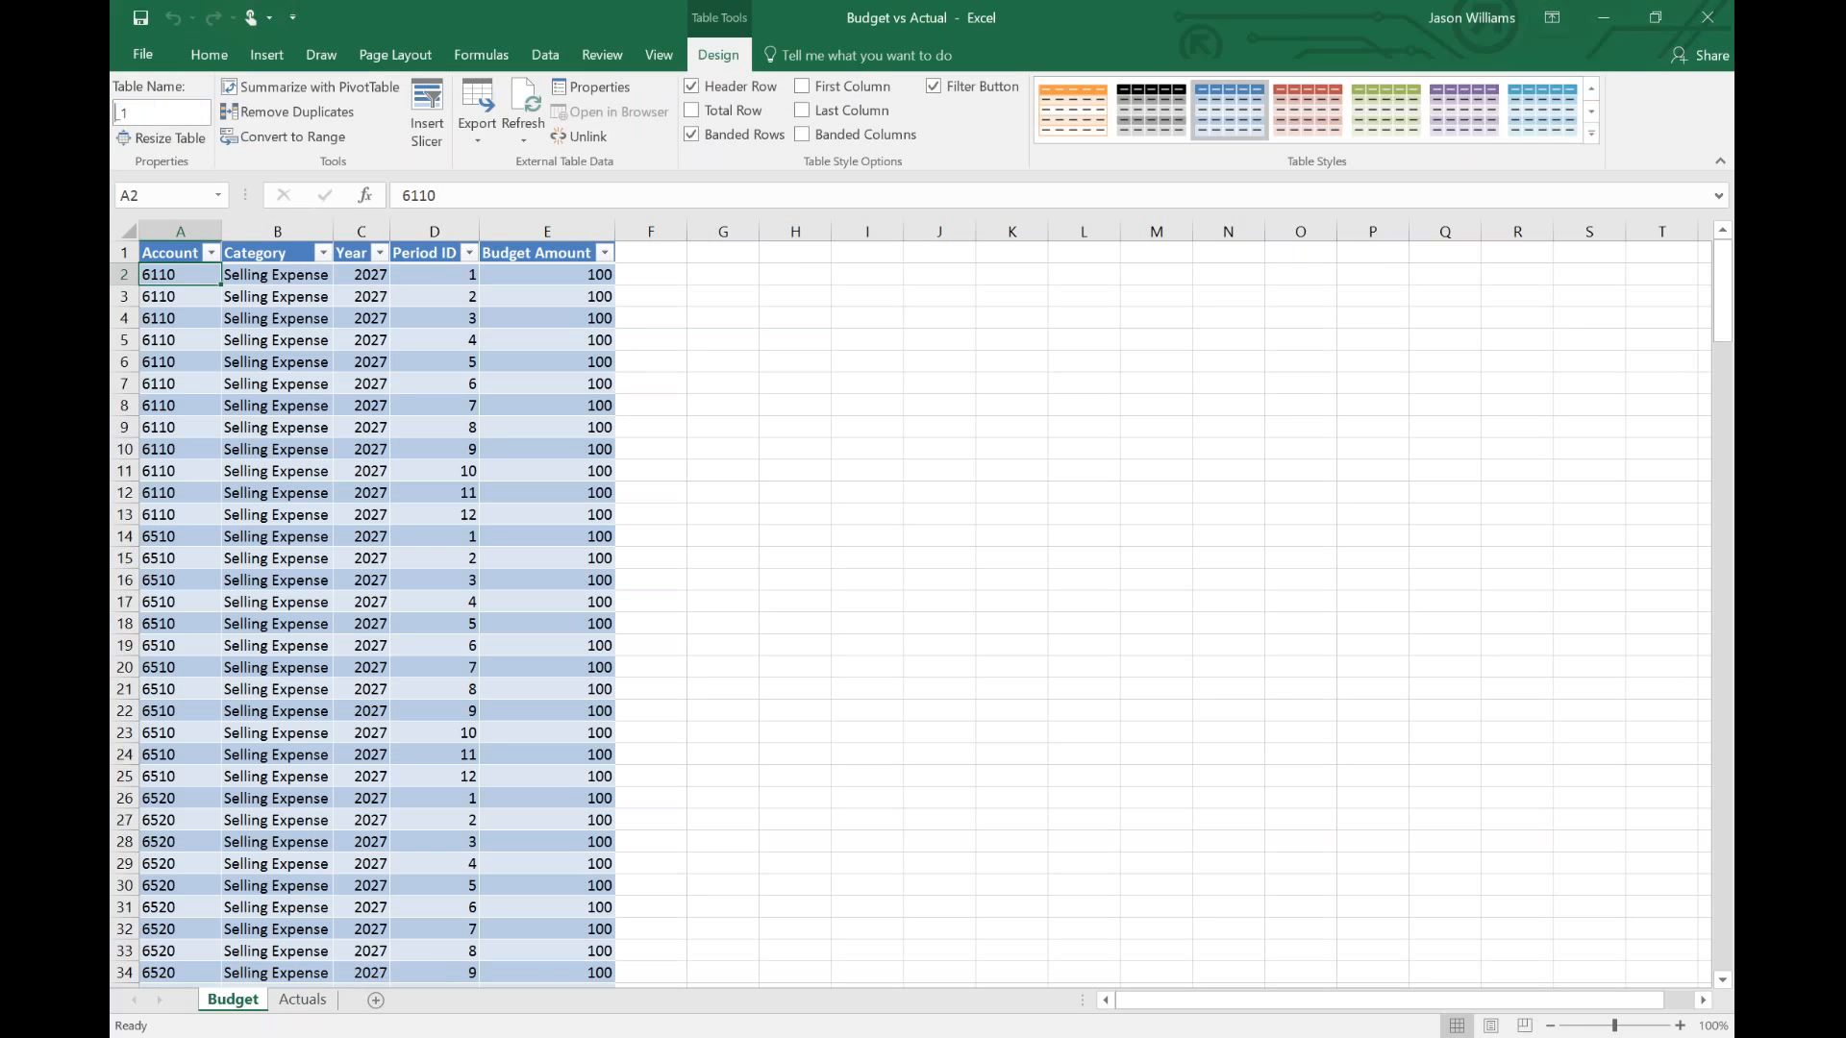
pyautogui.write('Budget')
# - Rename the table on the Actuals sheet as Actuals
pyautogui.click(307, 1000)
pyautogui.doubleClick(171, 112)
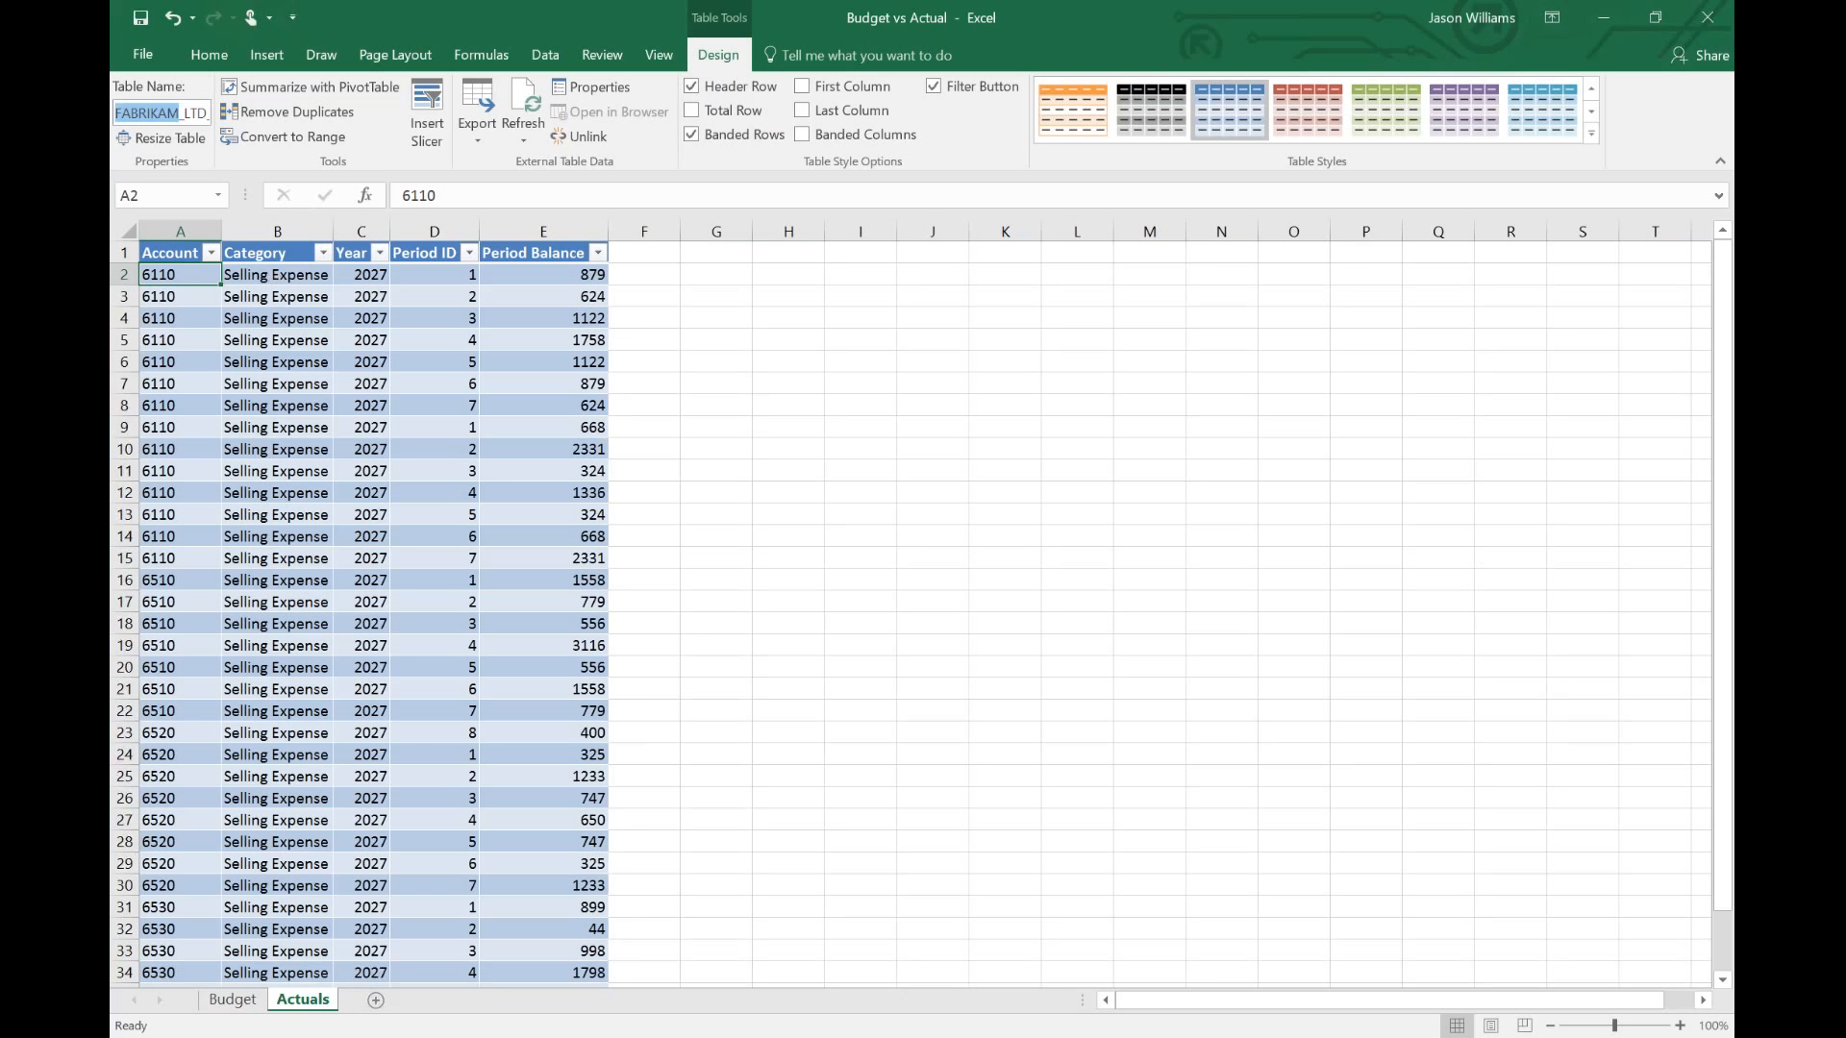
pyautogui.press('Delete')
pyautogui.press('Delete')
pyautogui.press('Delete')
pyautogui.press('Delete')
pyautogui.press('Delete')
pyautogui.press('Delete')
pyautogui.write('Actuals')
pyautogui.click(236, 620)
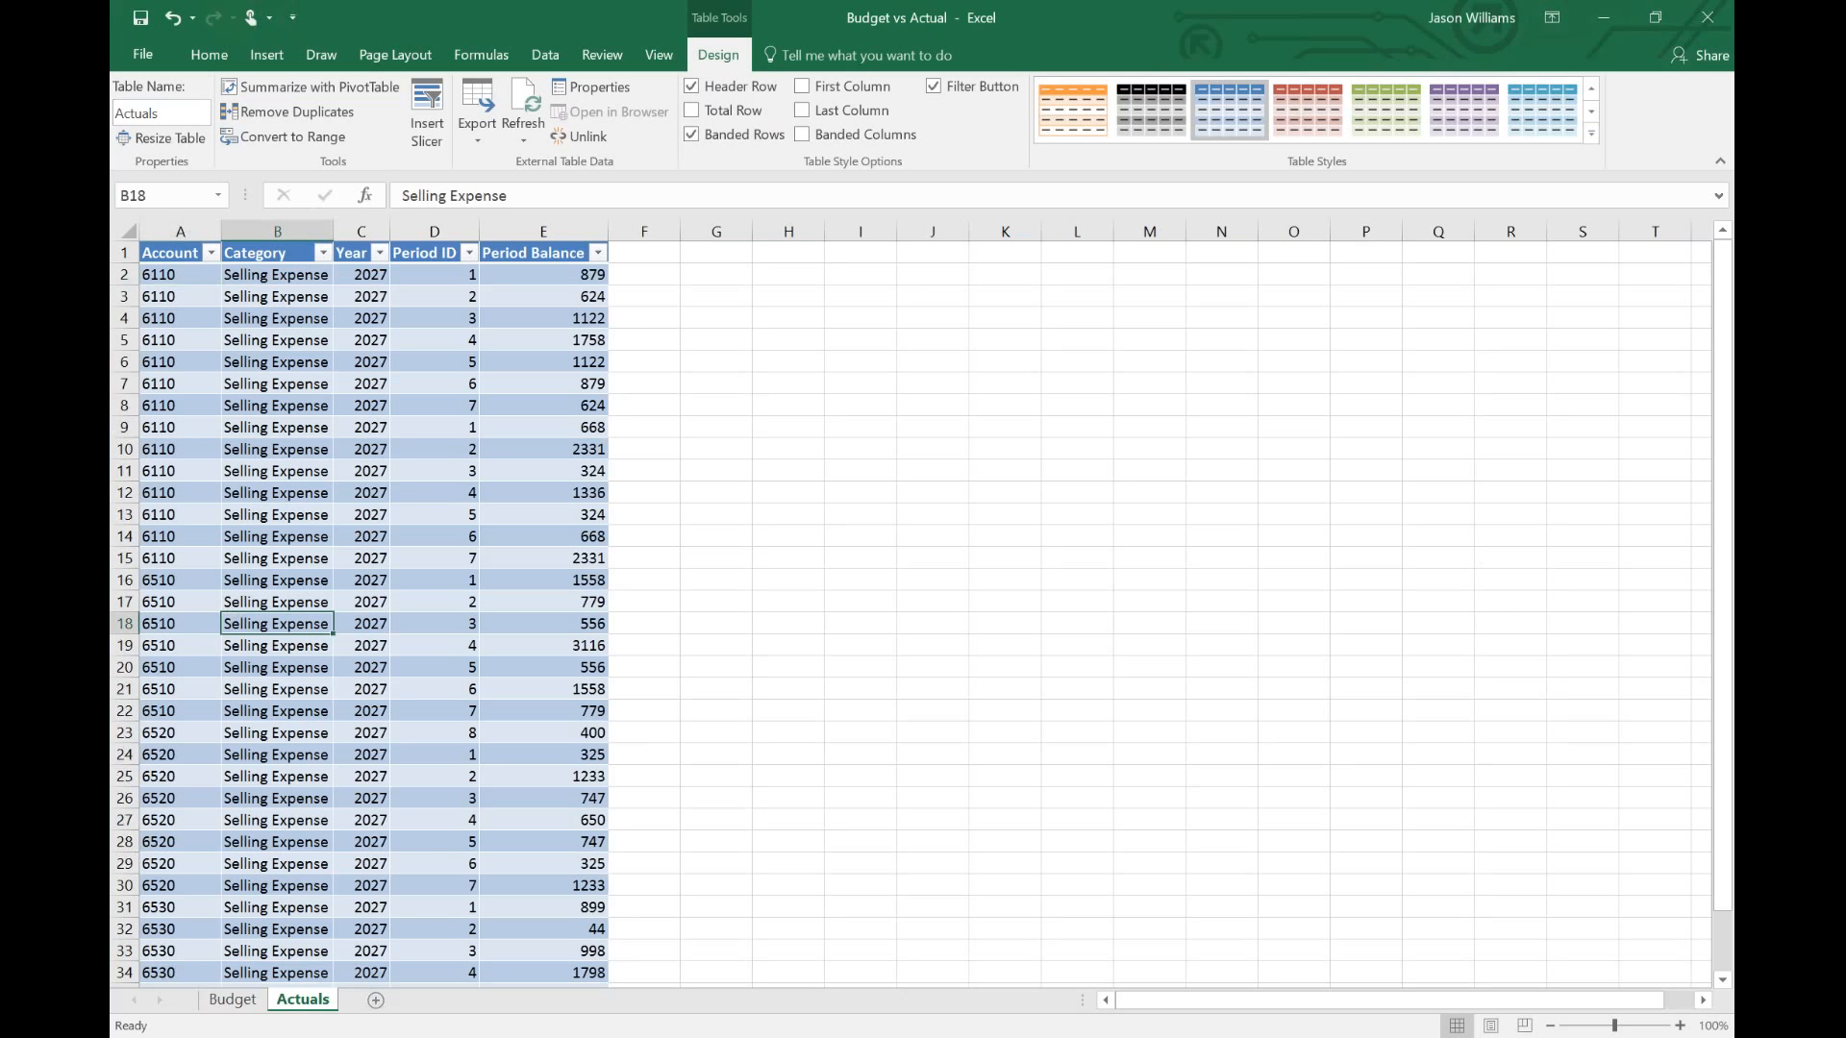
# - Load the Budget sheet's table into the Query Editor as a new query
pyautogui.click(234, 1000)
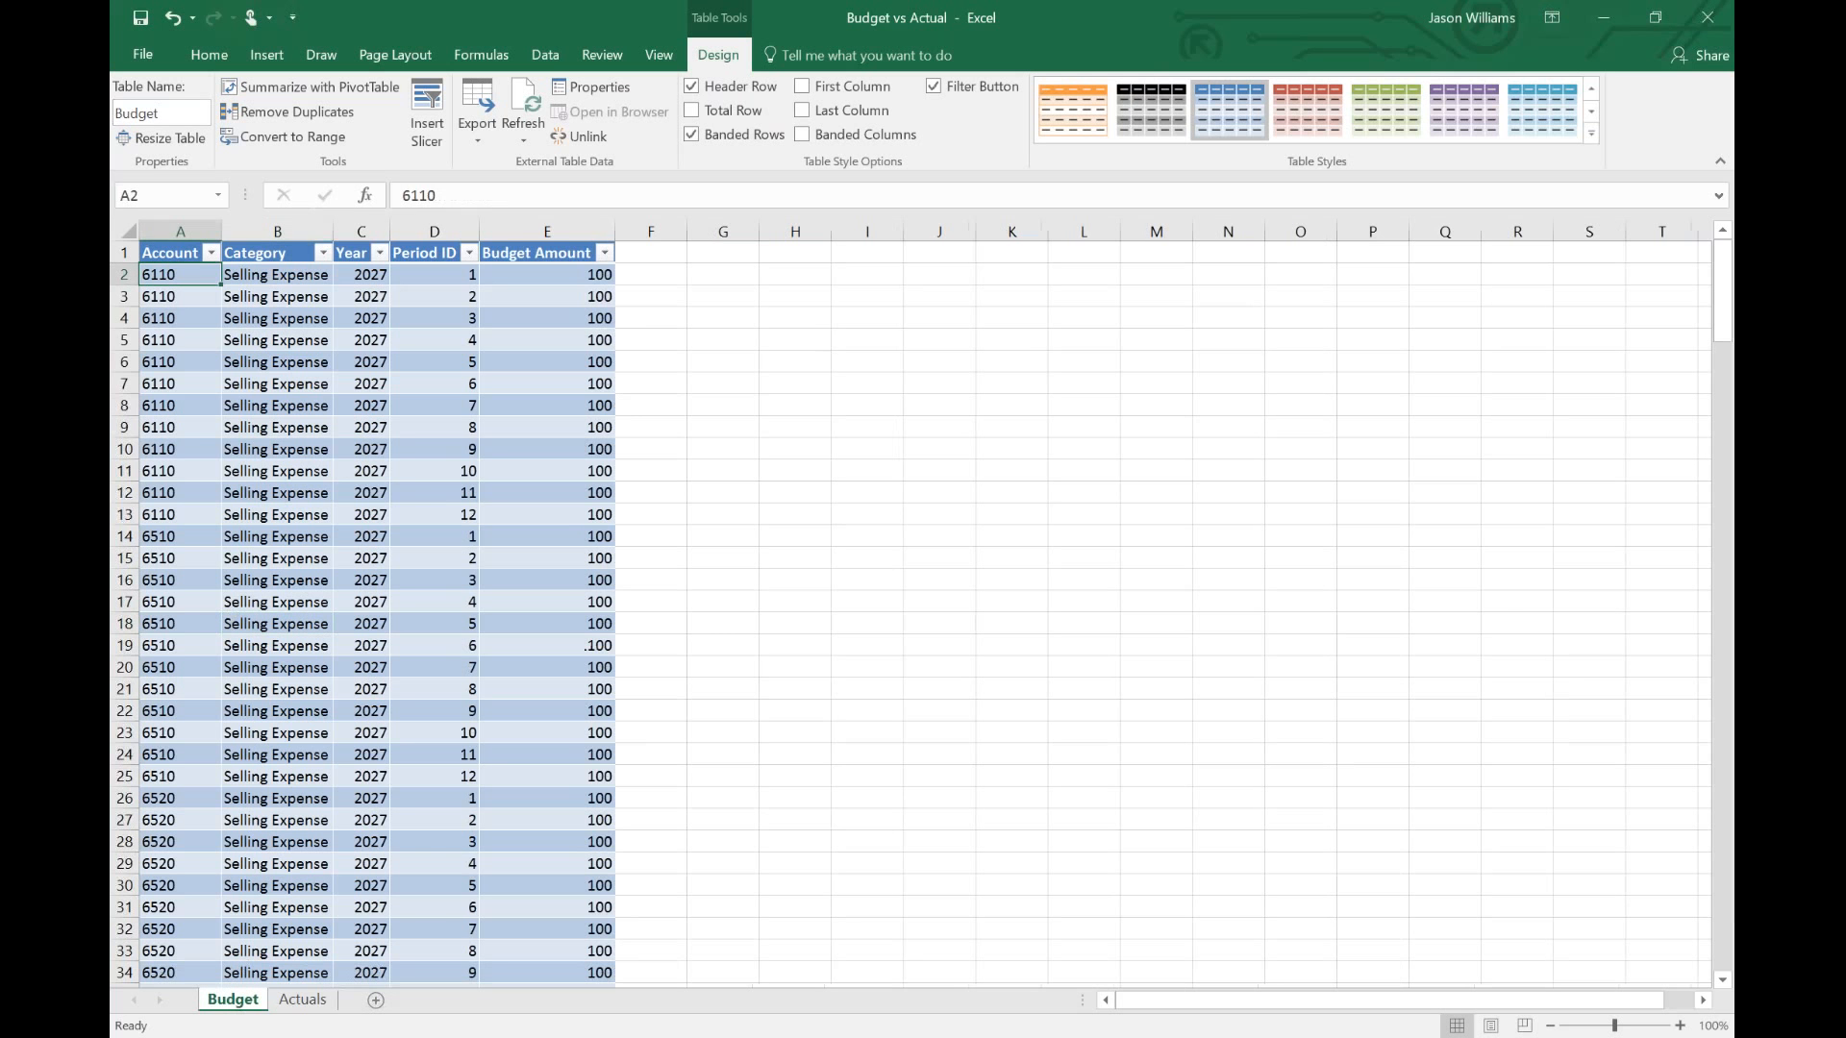
pyautogui.click(361, 515)
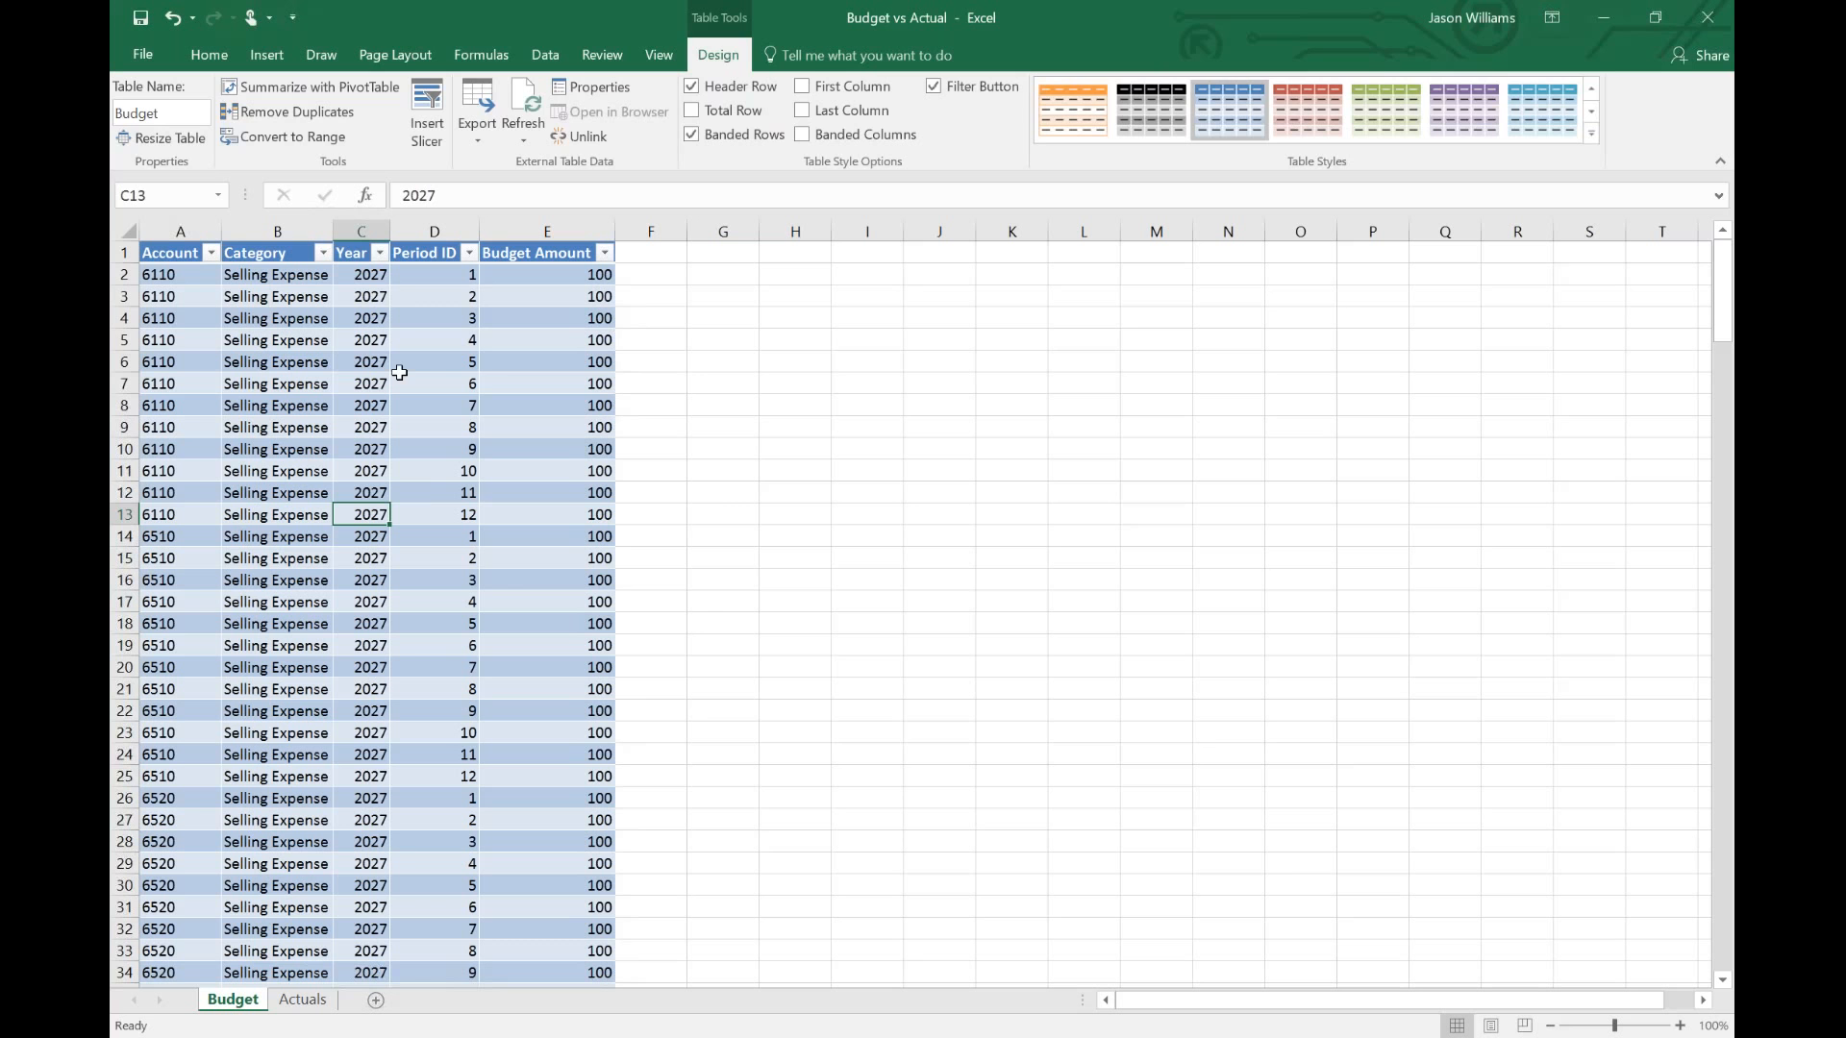
pyautogui.click(544, 55)
pyautogui.click(293, 113)
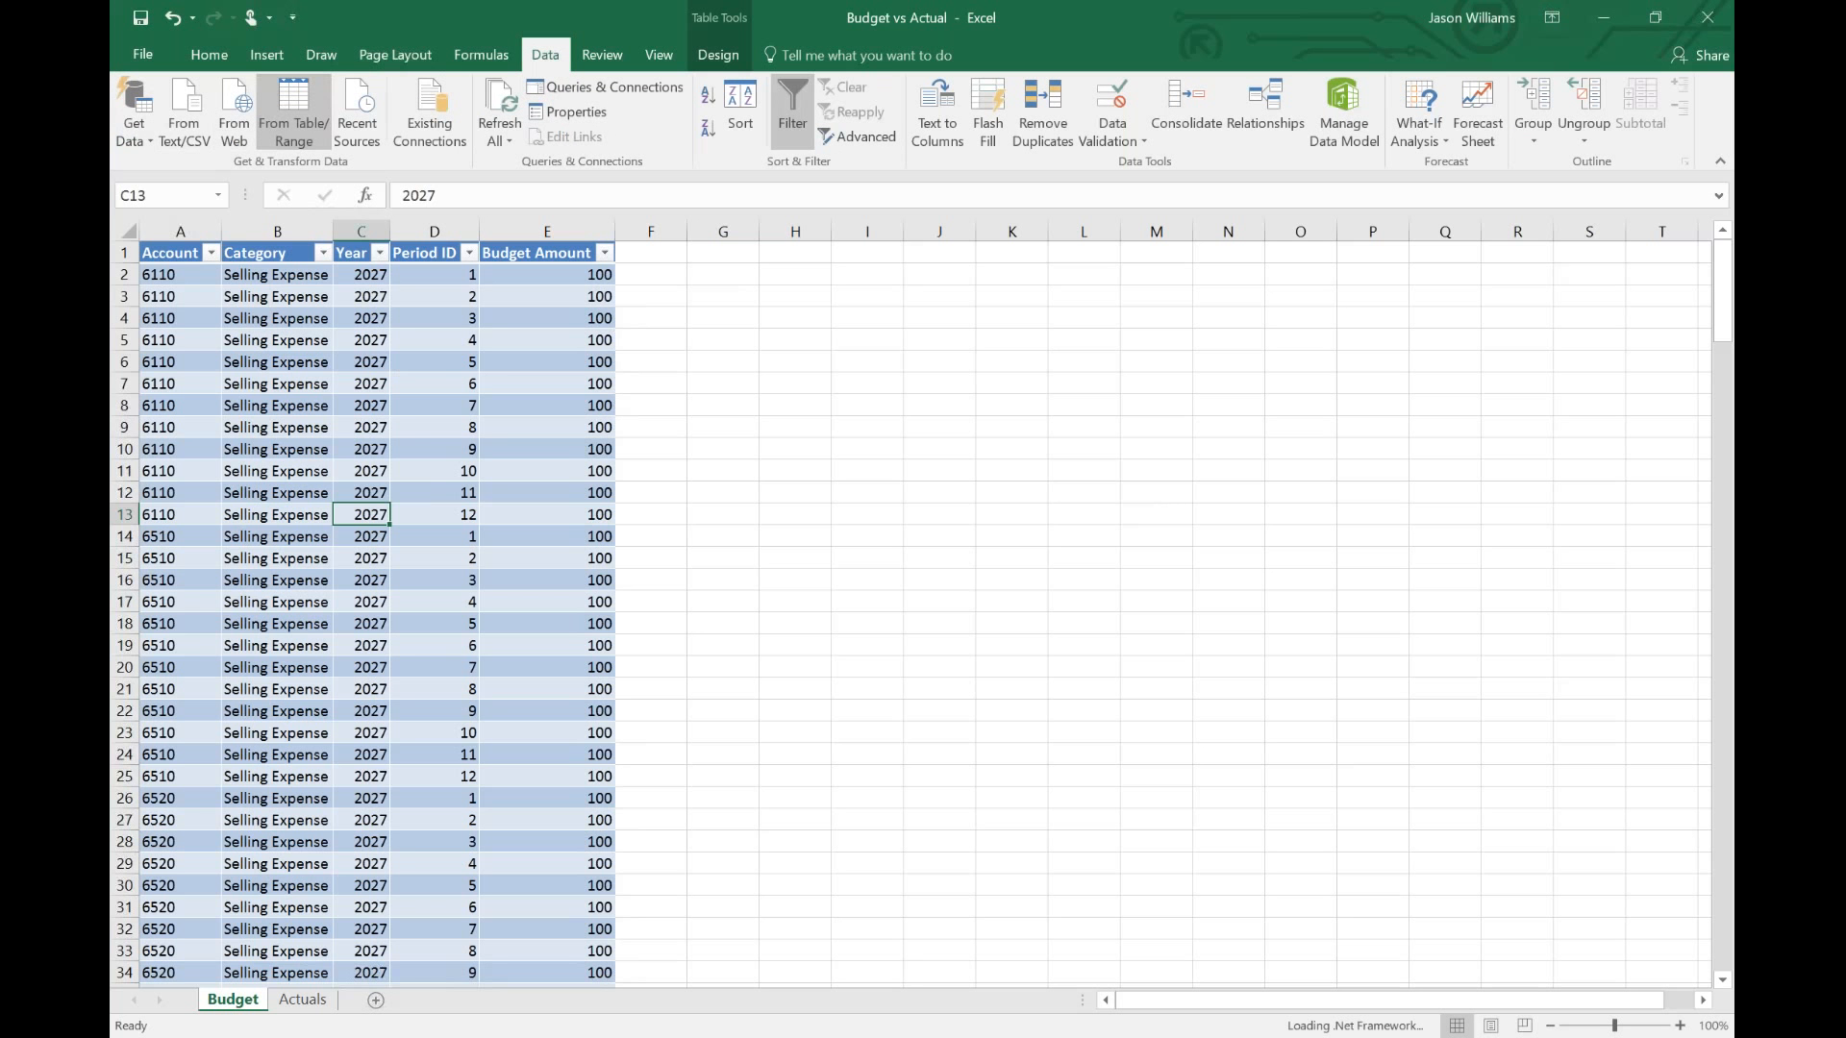
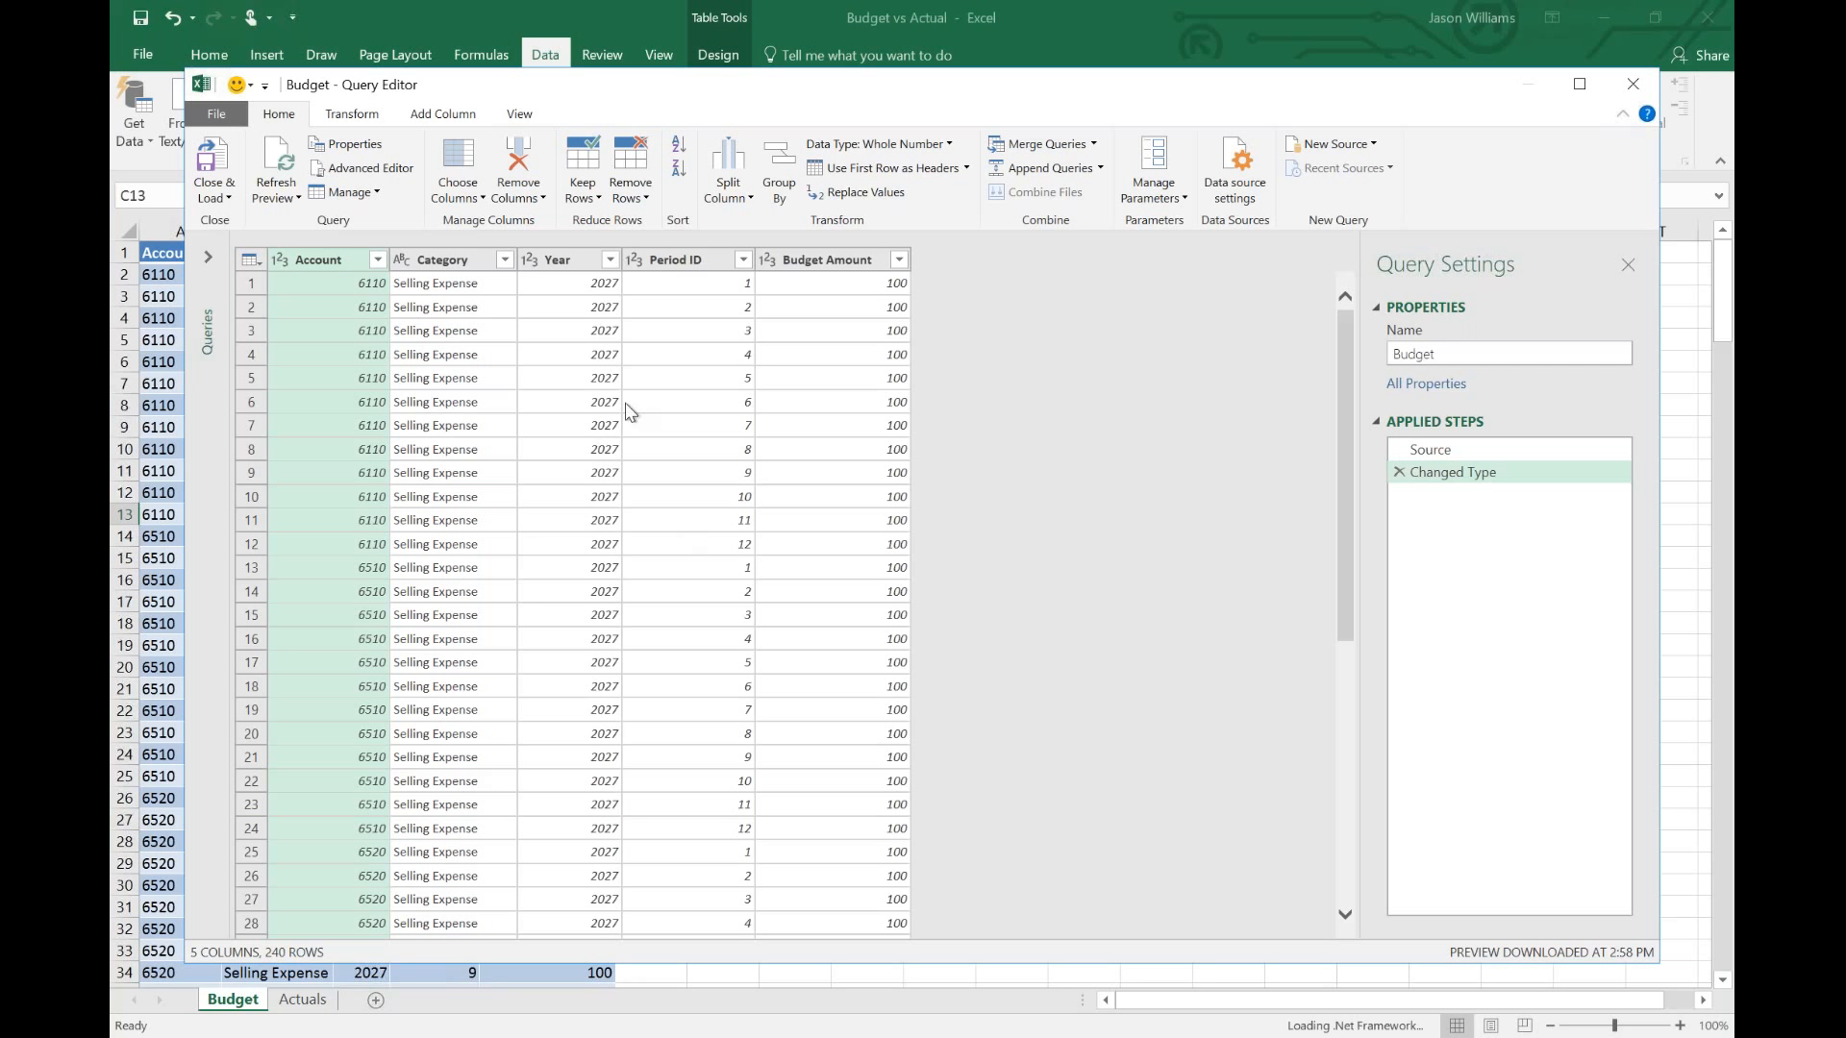
# - Start an advanced Group By on the Budget query with Account, Year and Period ID as the grouping columns
pyautogui.click(783, 182)
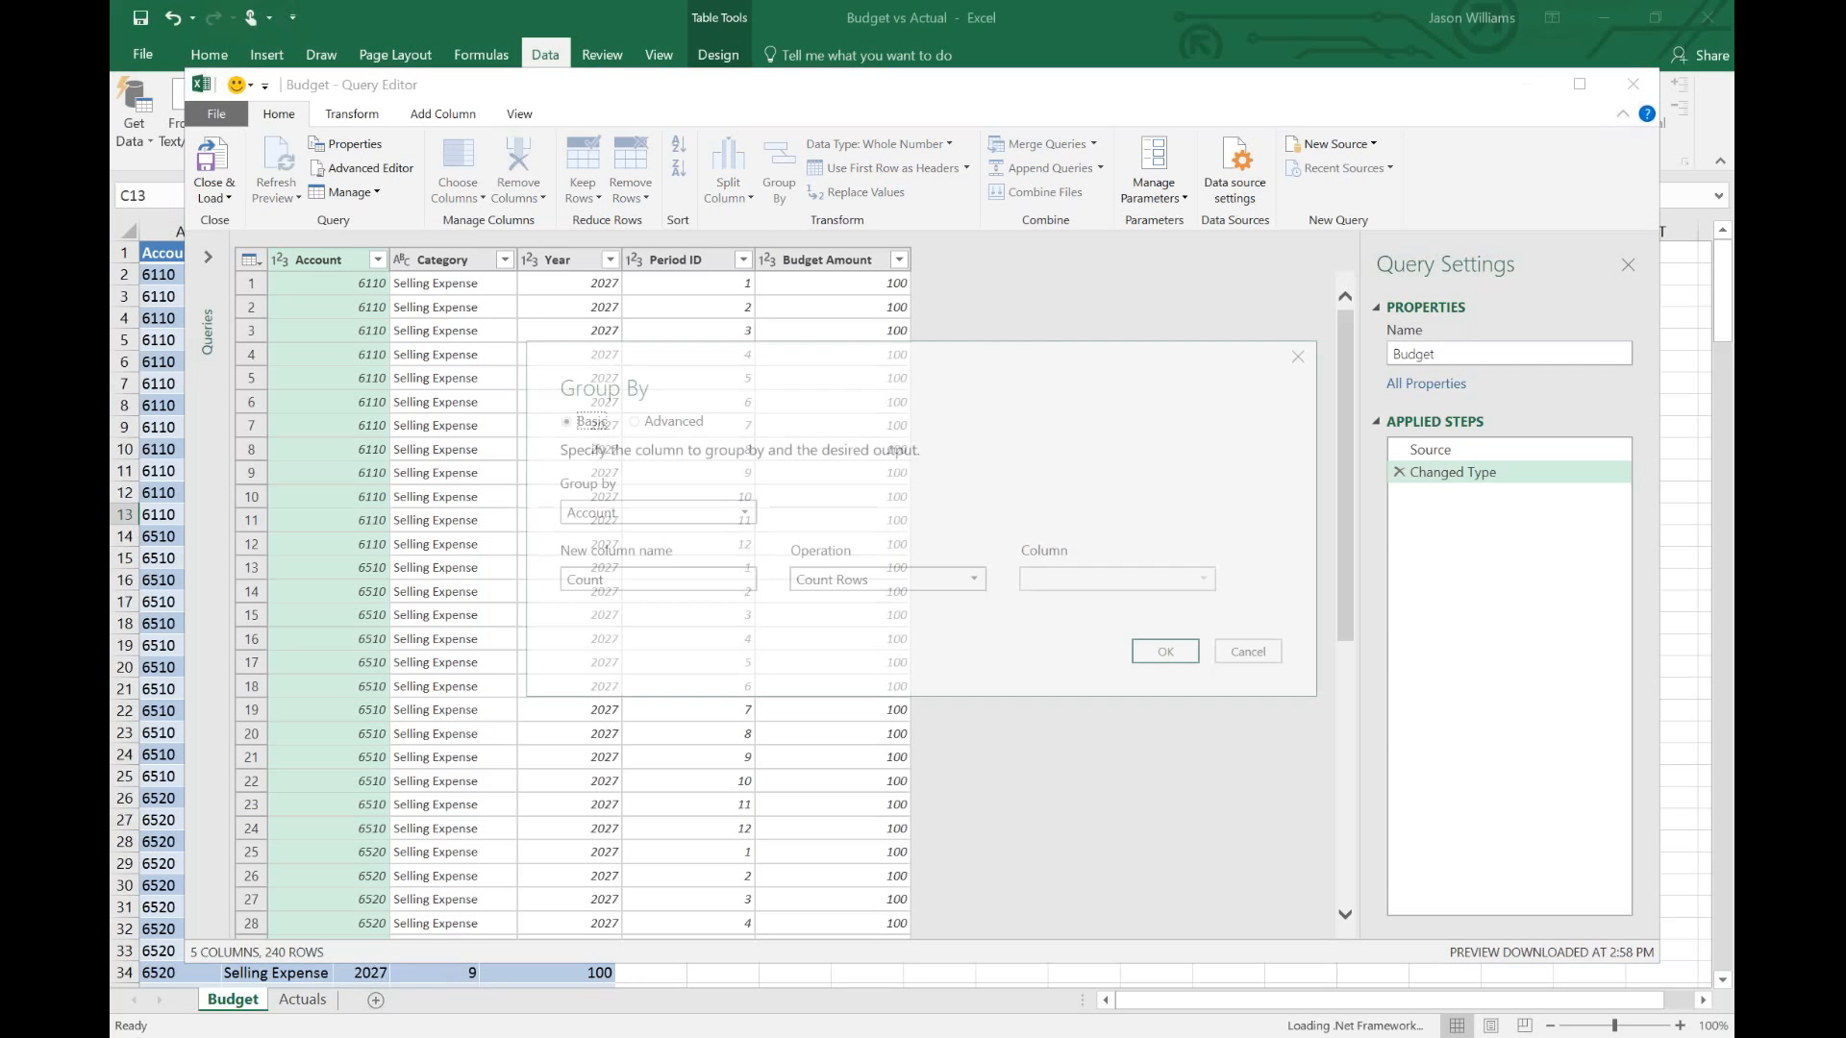
pyautogui.click(672, 423)
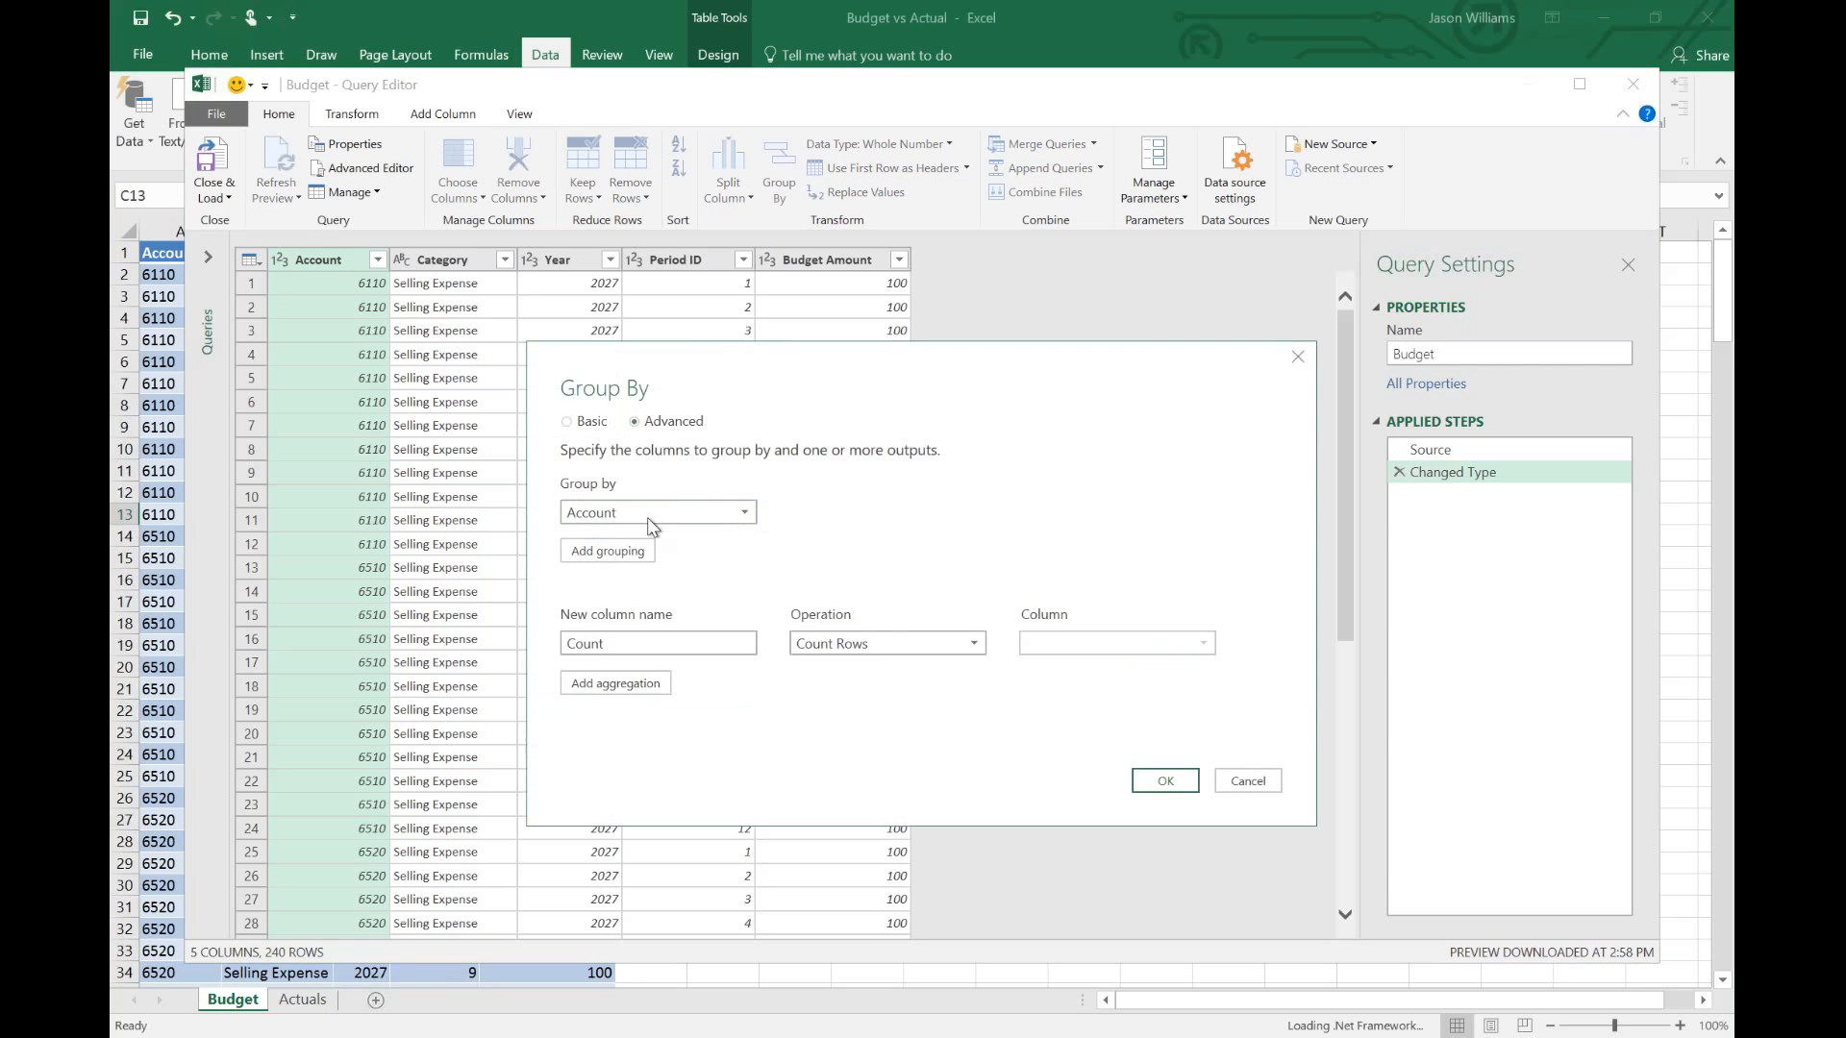
pyautogui.click(610, 554)
pyautogui.click(616, 557)
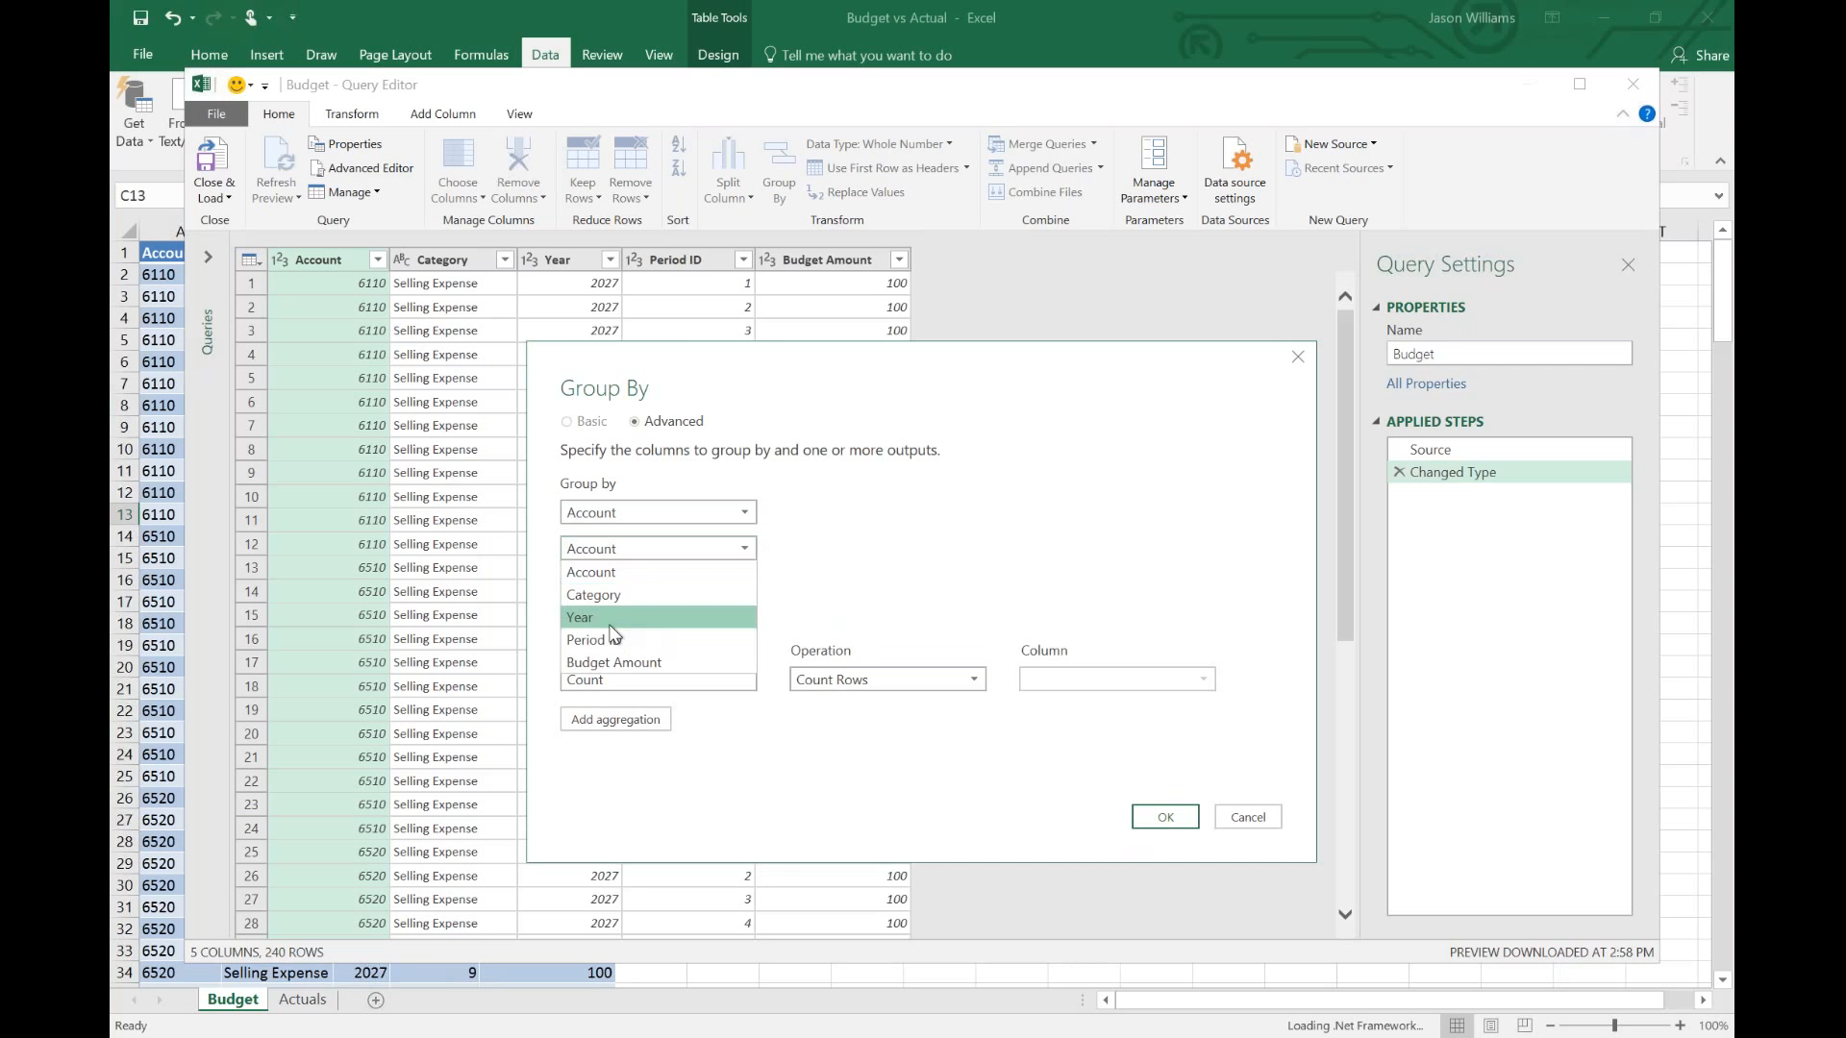
pyautogui.click(593, 617)
pyautogui.click(606, 598)
pyautogui.click(602, 585)
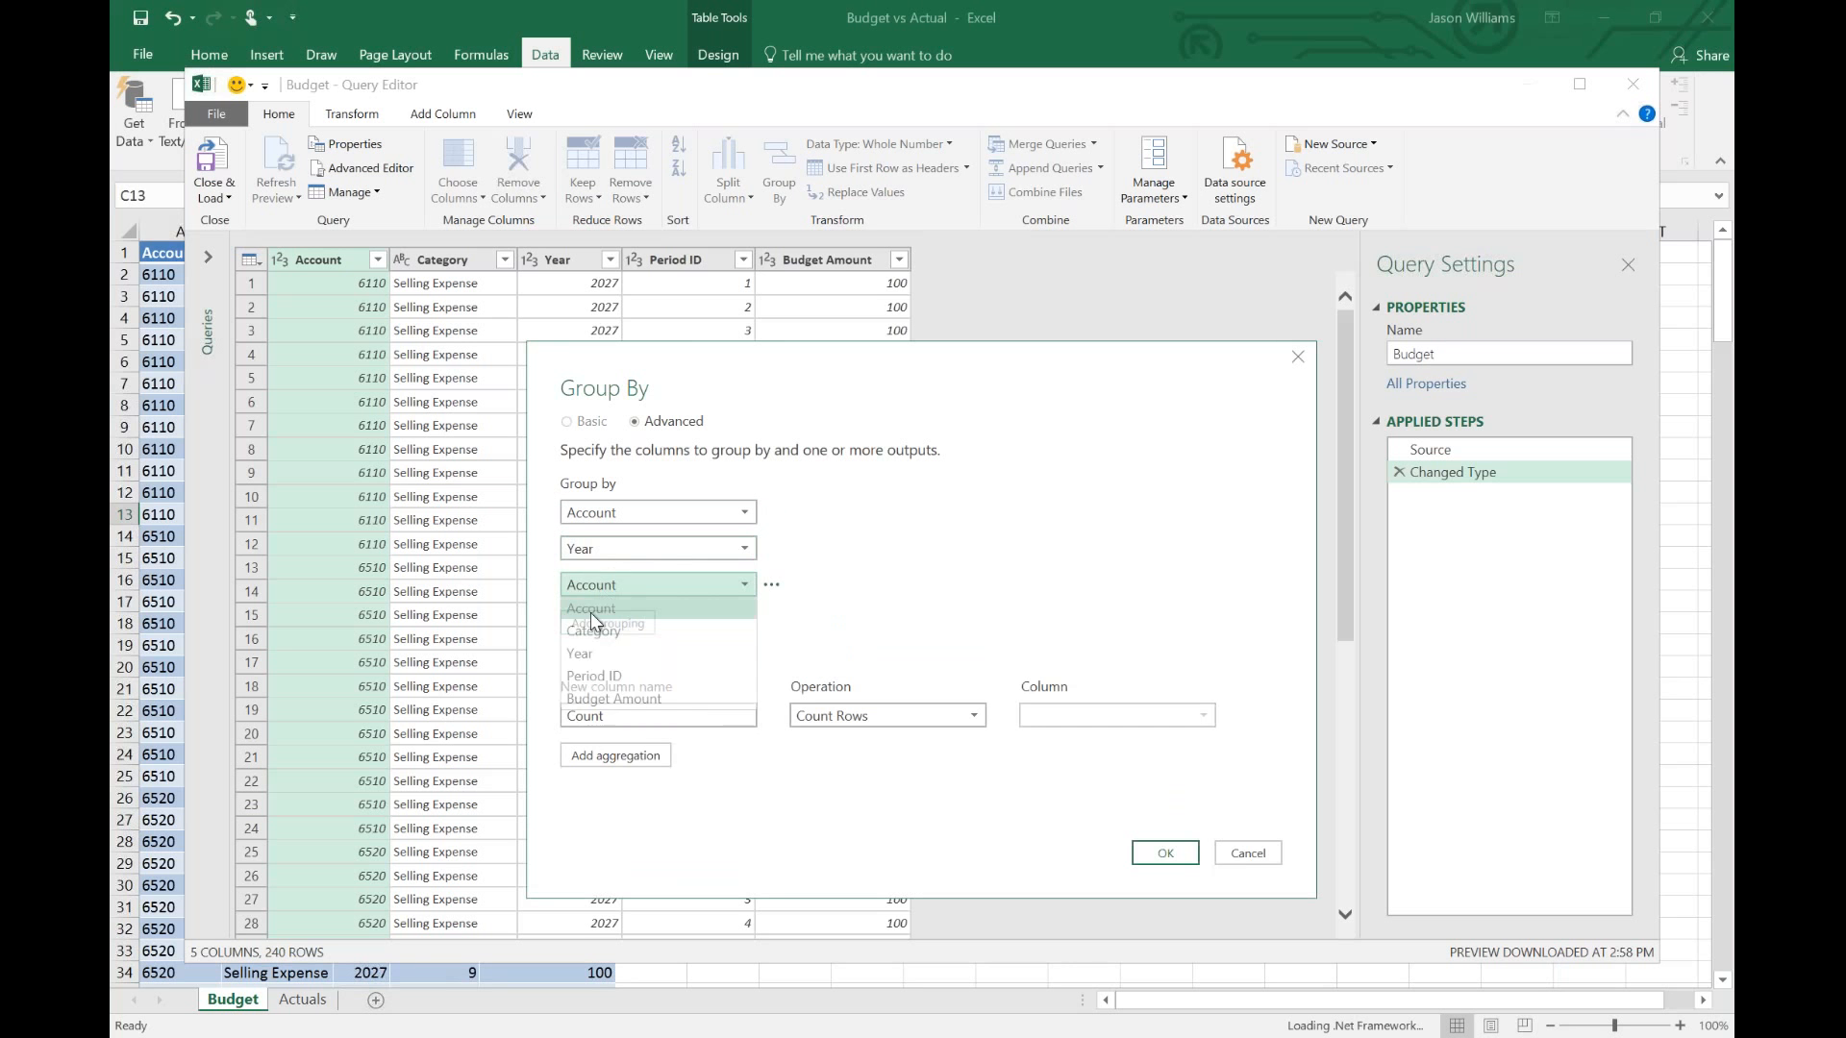
pyautogui.click(594, 674)
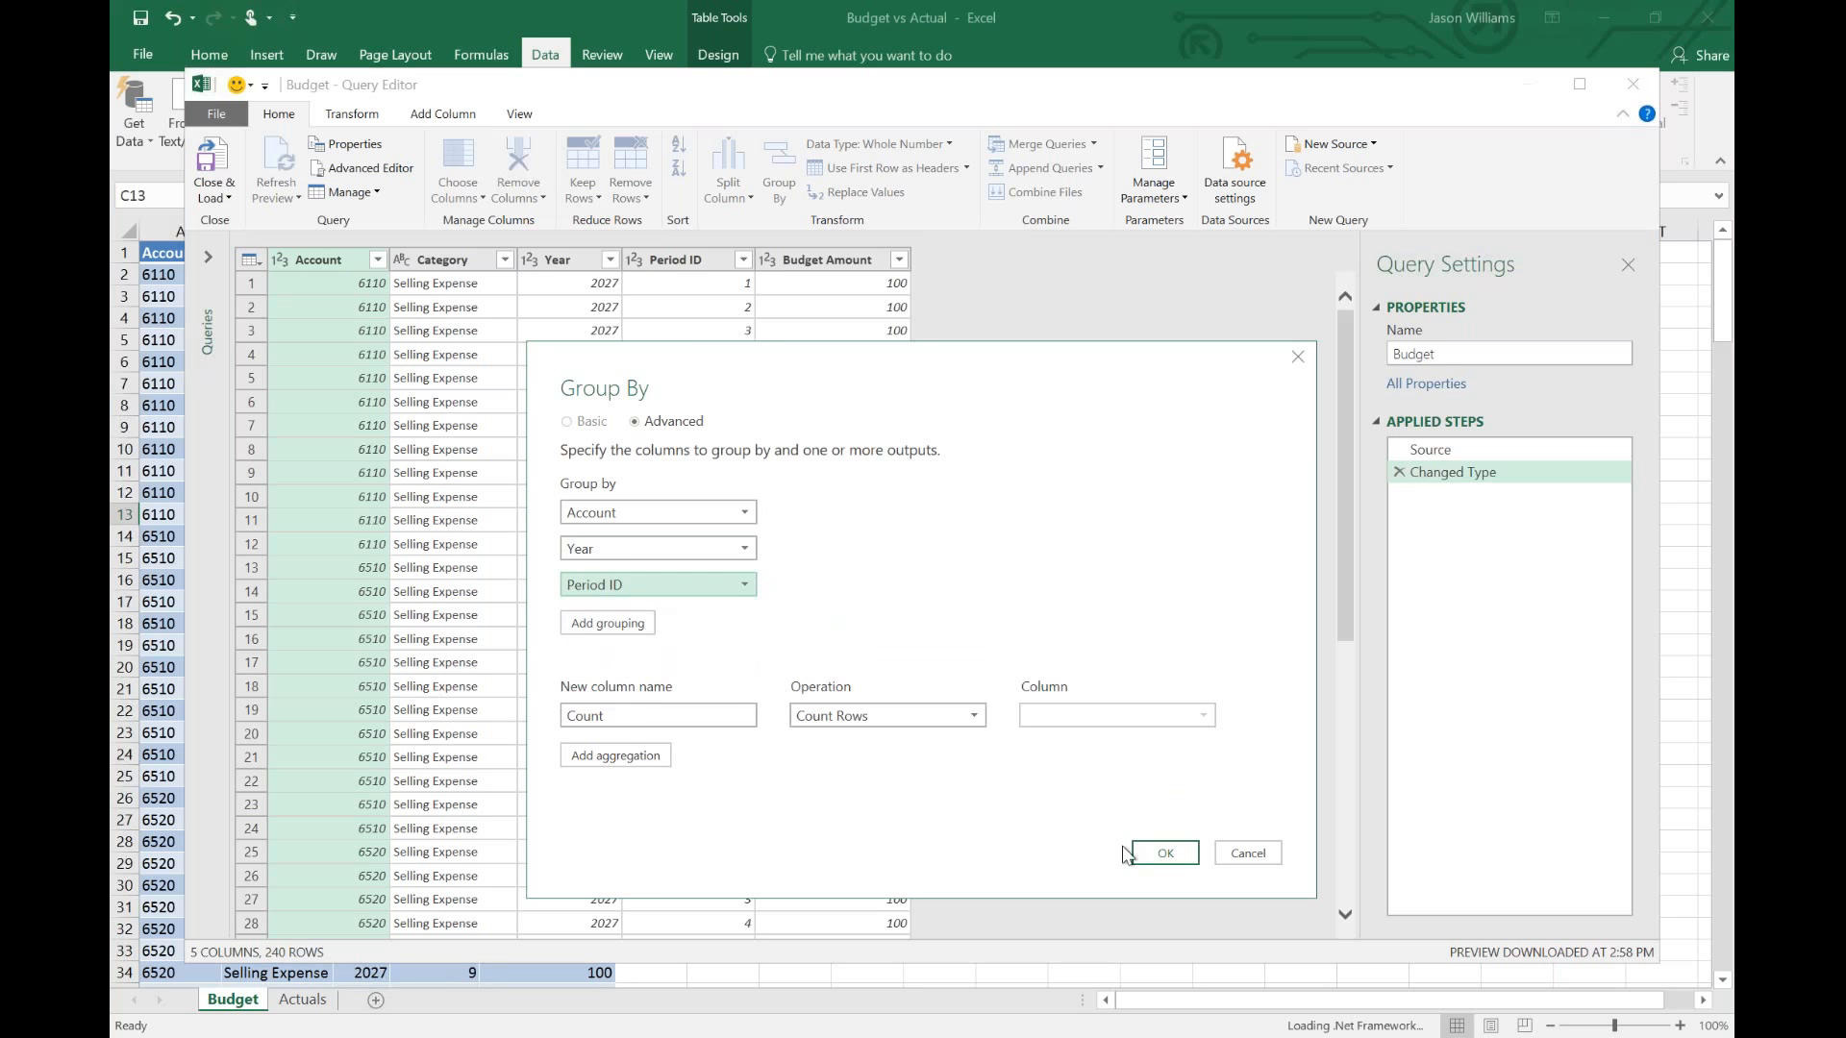
# - Add a Budget aggregation column that sums Budget Amount and apply the grouping
pyautogui.click(1153, 859)
pyautogui.doubleClick(675, 736)
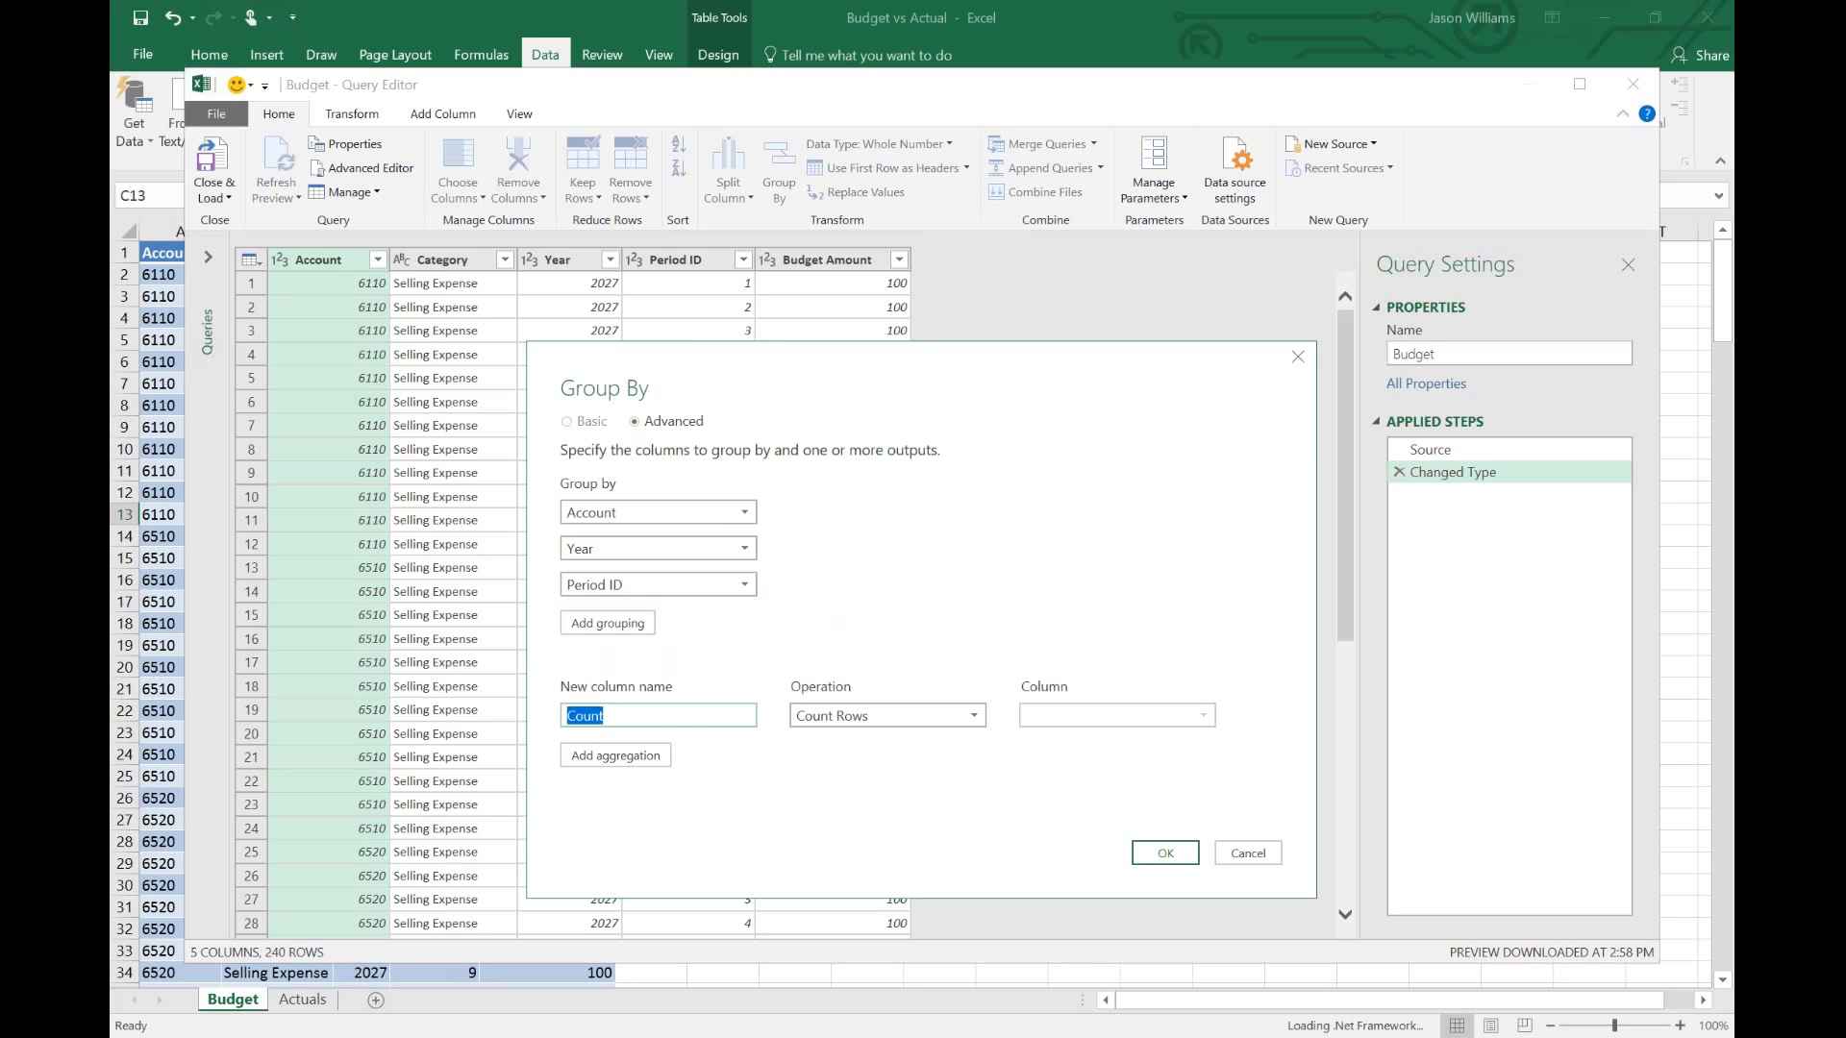
pyautogui.write('A')
pyautogui.write('Budget')
pyautogui.click(880, 715)
pyautogui.click(817, 738)
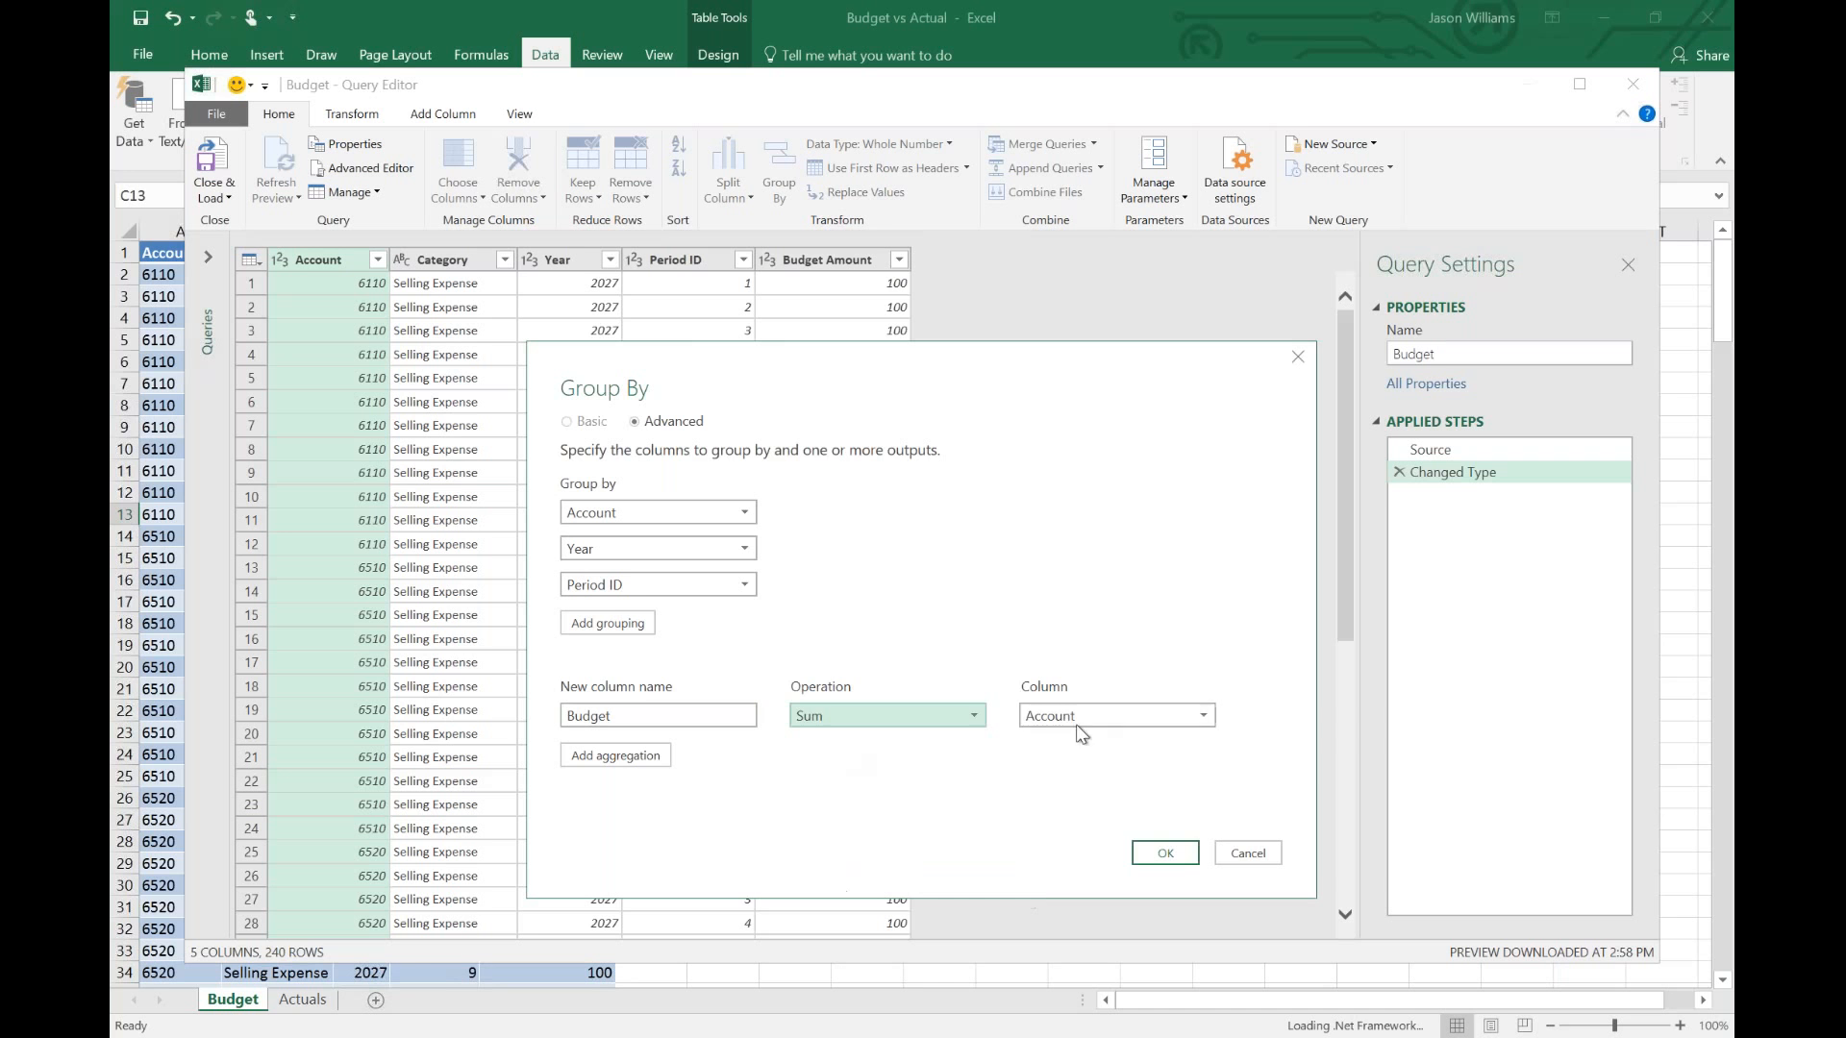
pyautogui.click(1122, 716)
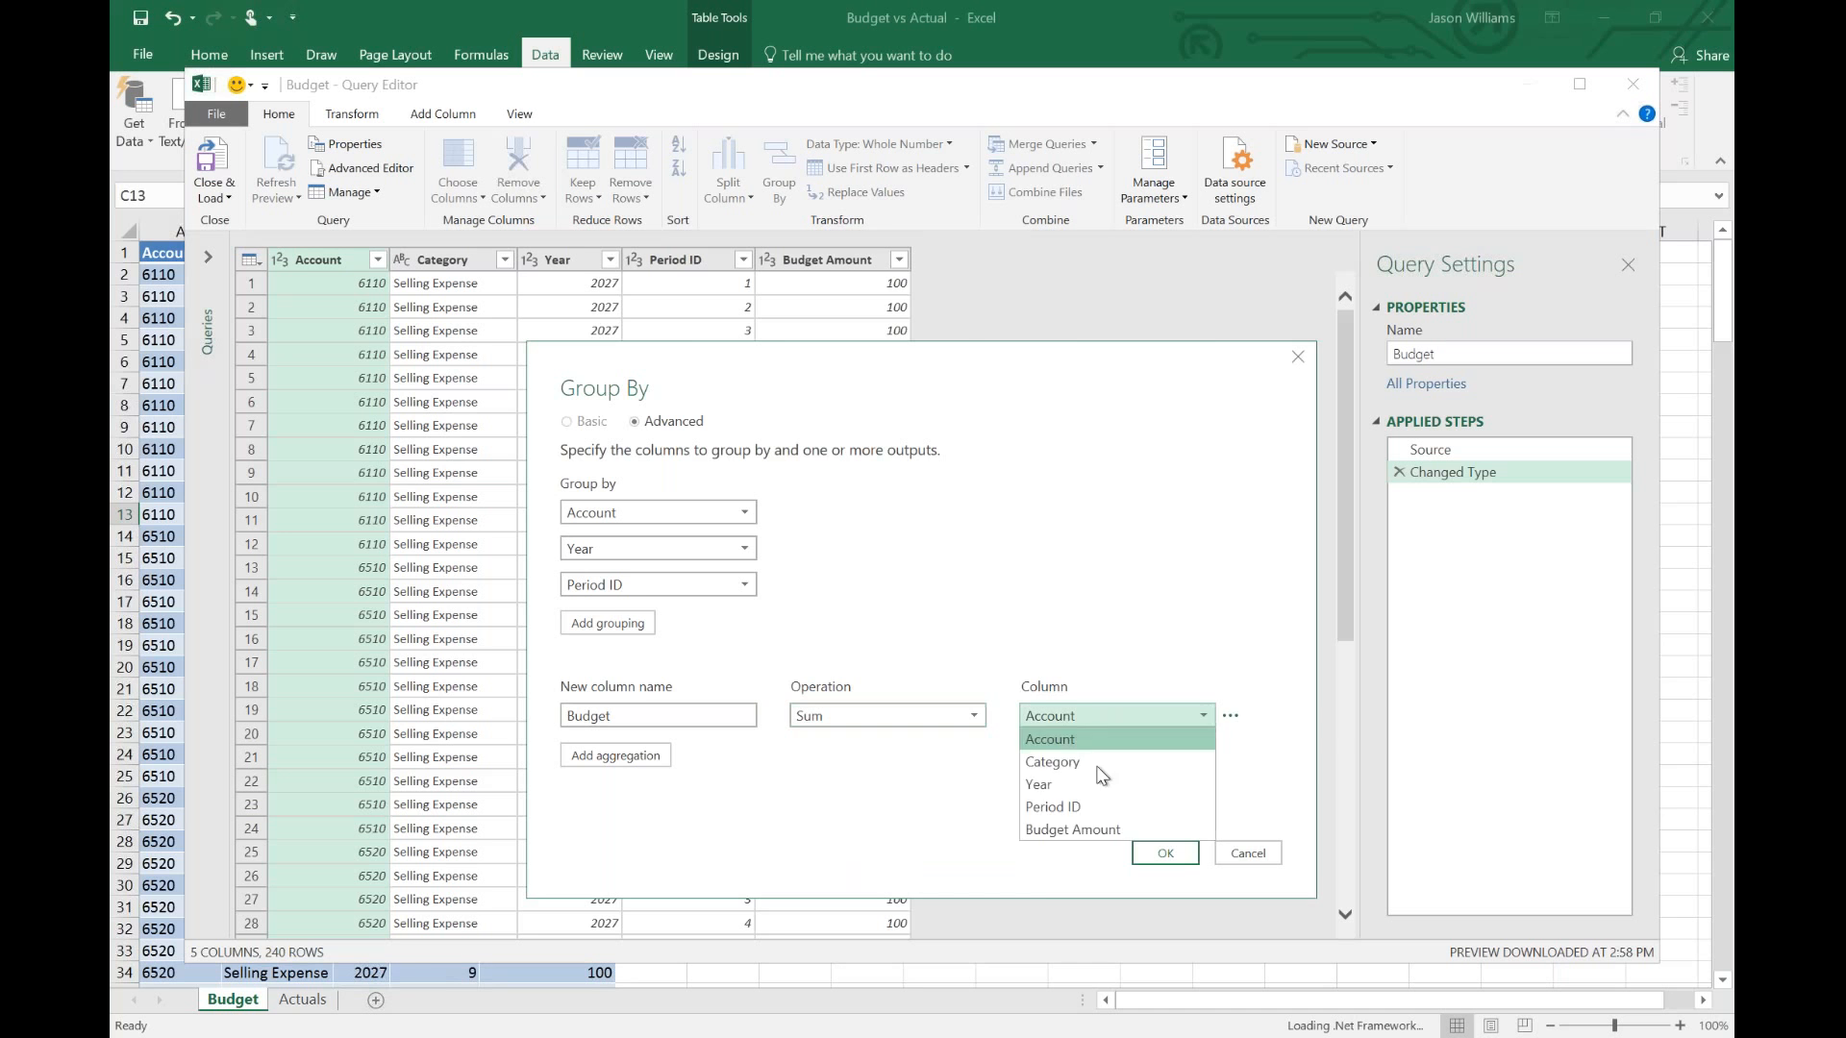
pyautogui.click(1099, 834)
pyautogui.click(1162, 853)
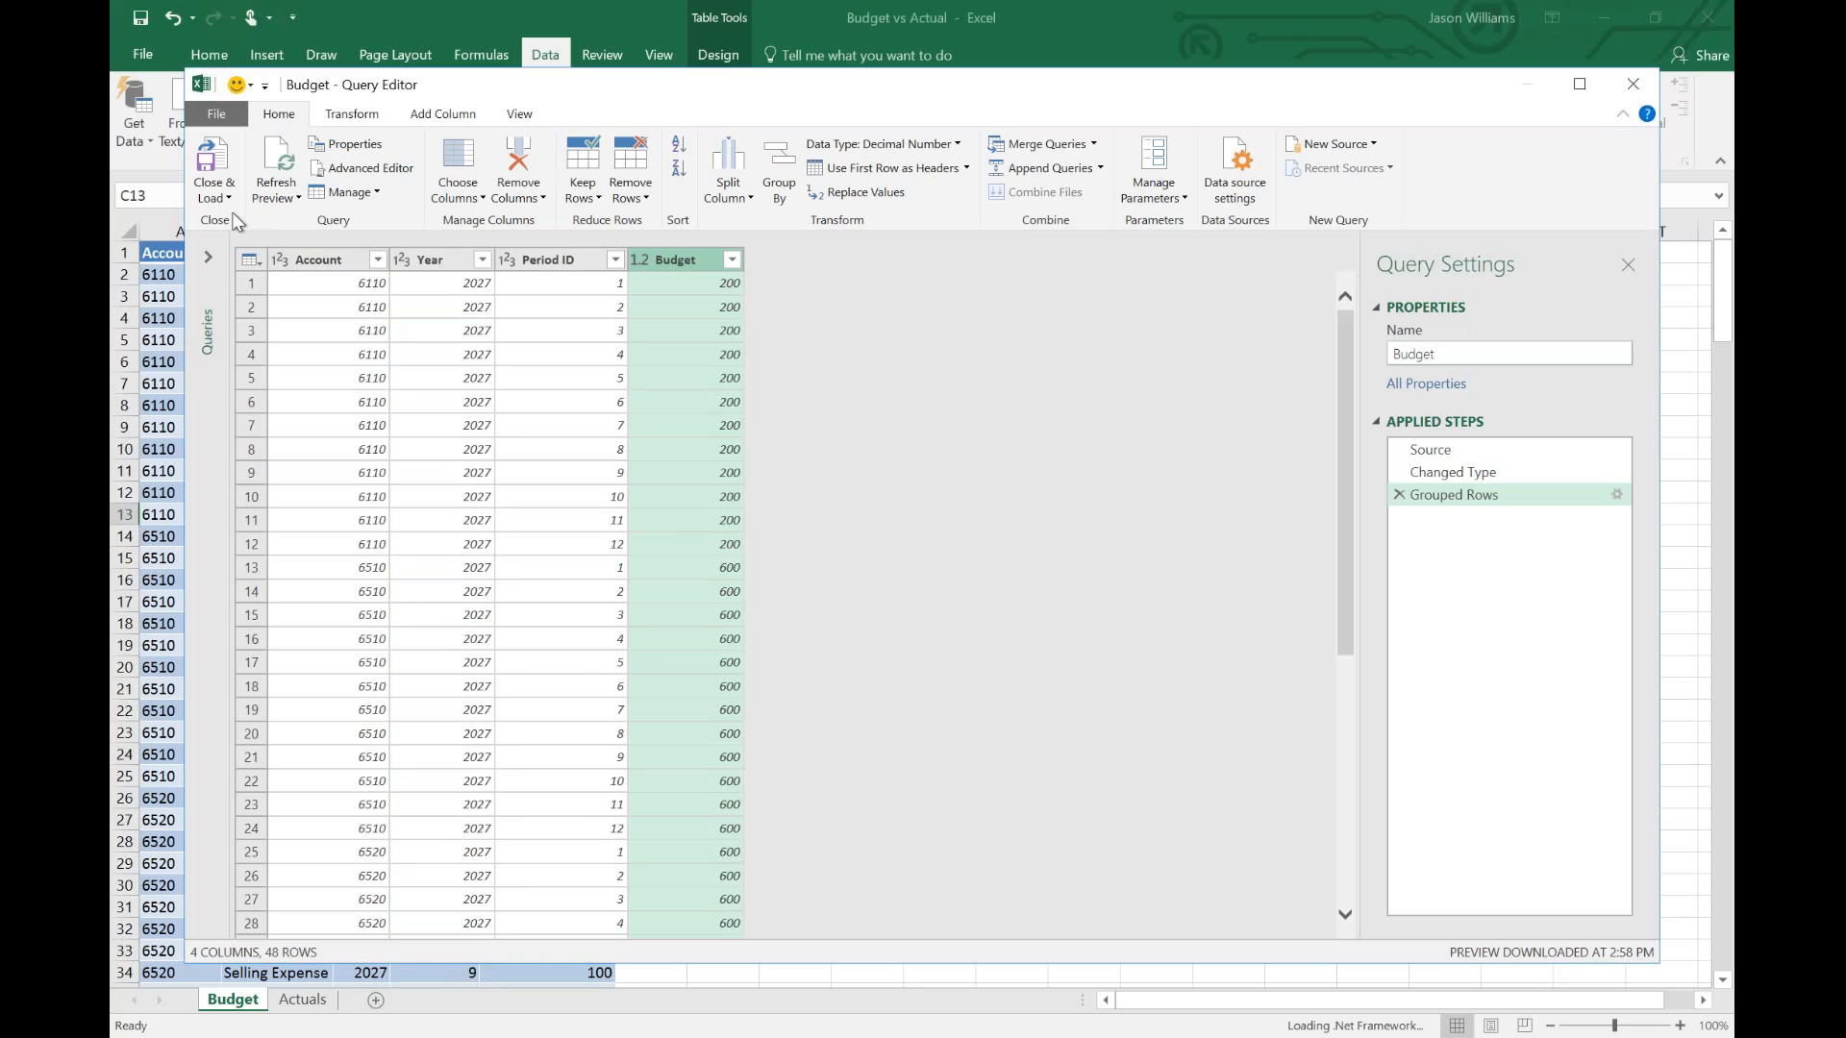
# - Close the Budget query and load it as a connection only
pyautogui.click(211, 164)
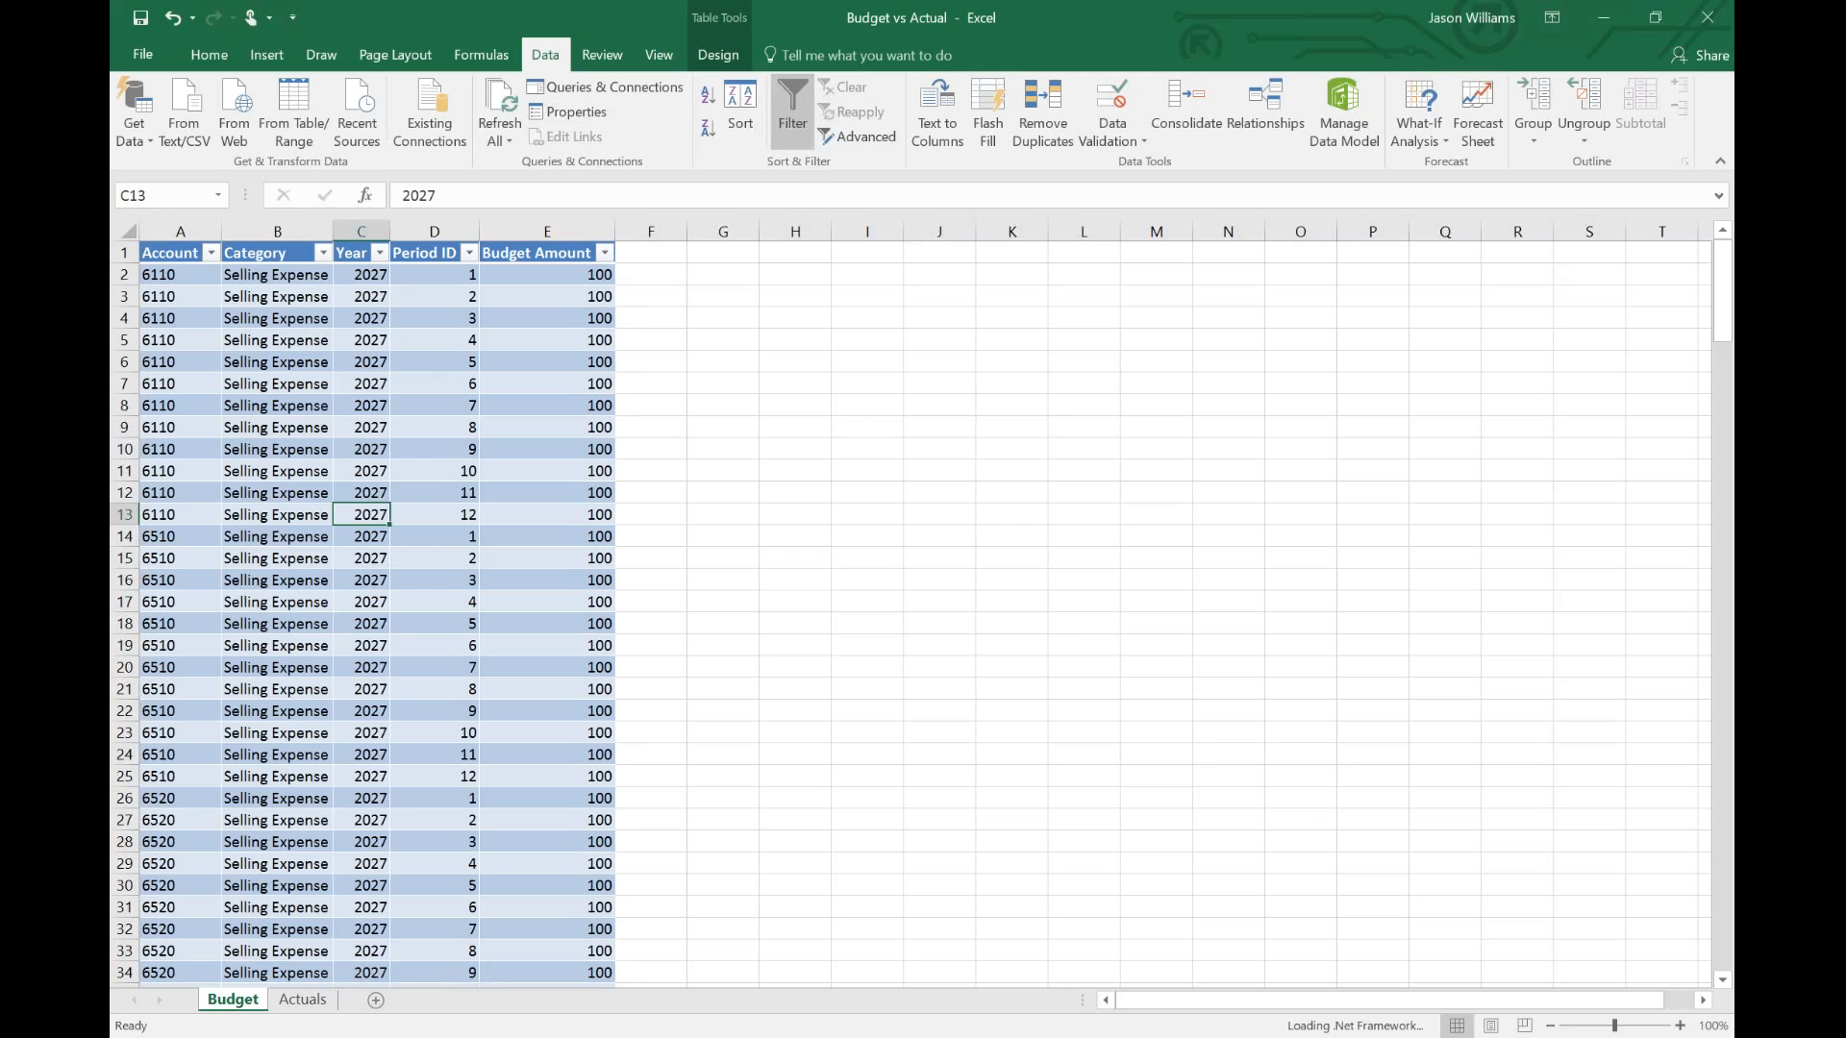
pyautogui.click(833, 481)
pyautogui.click(915, 638)
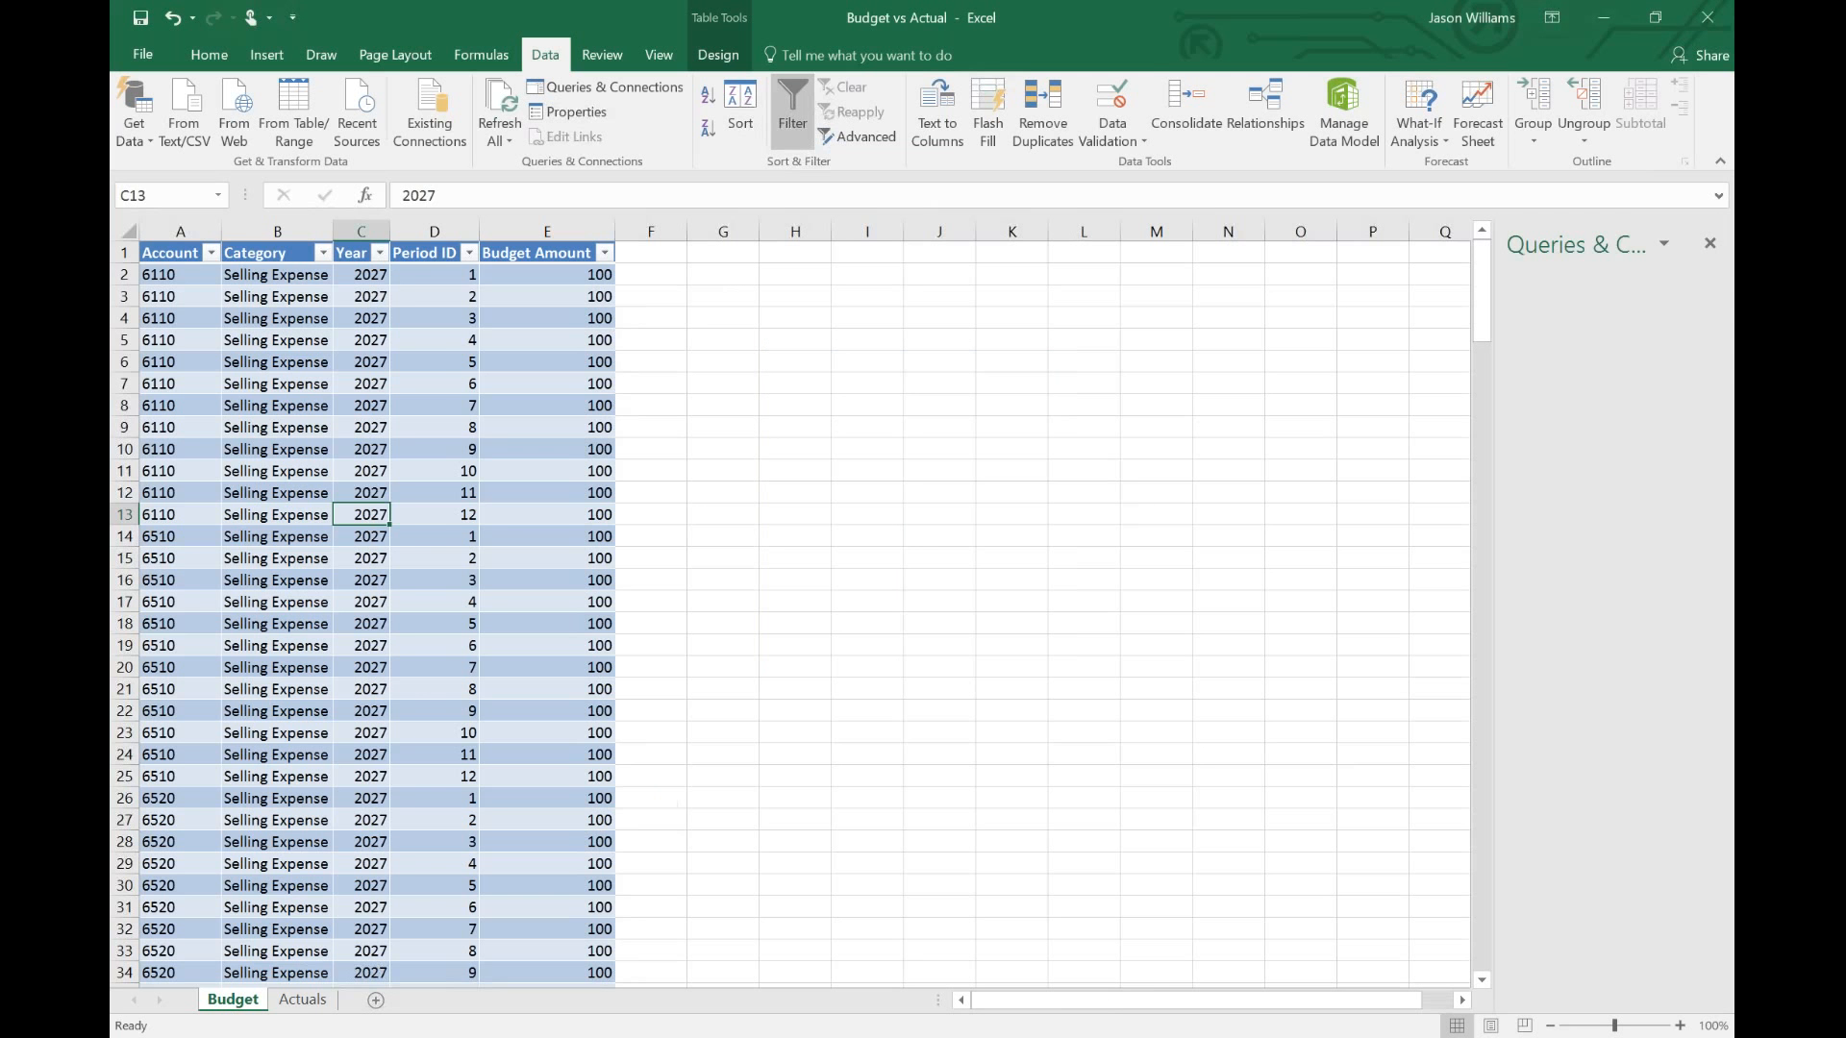
# - Load the Actuals sheet's table into the Query Editor as a new query
pyautogui.click(300, 1000)
pyautogui.click(323, 407)
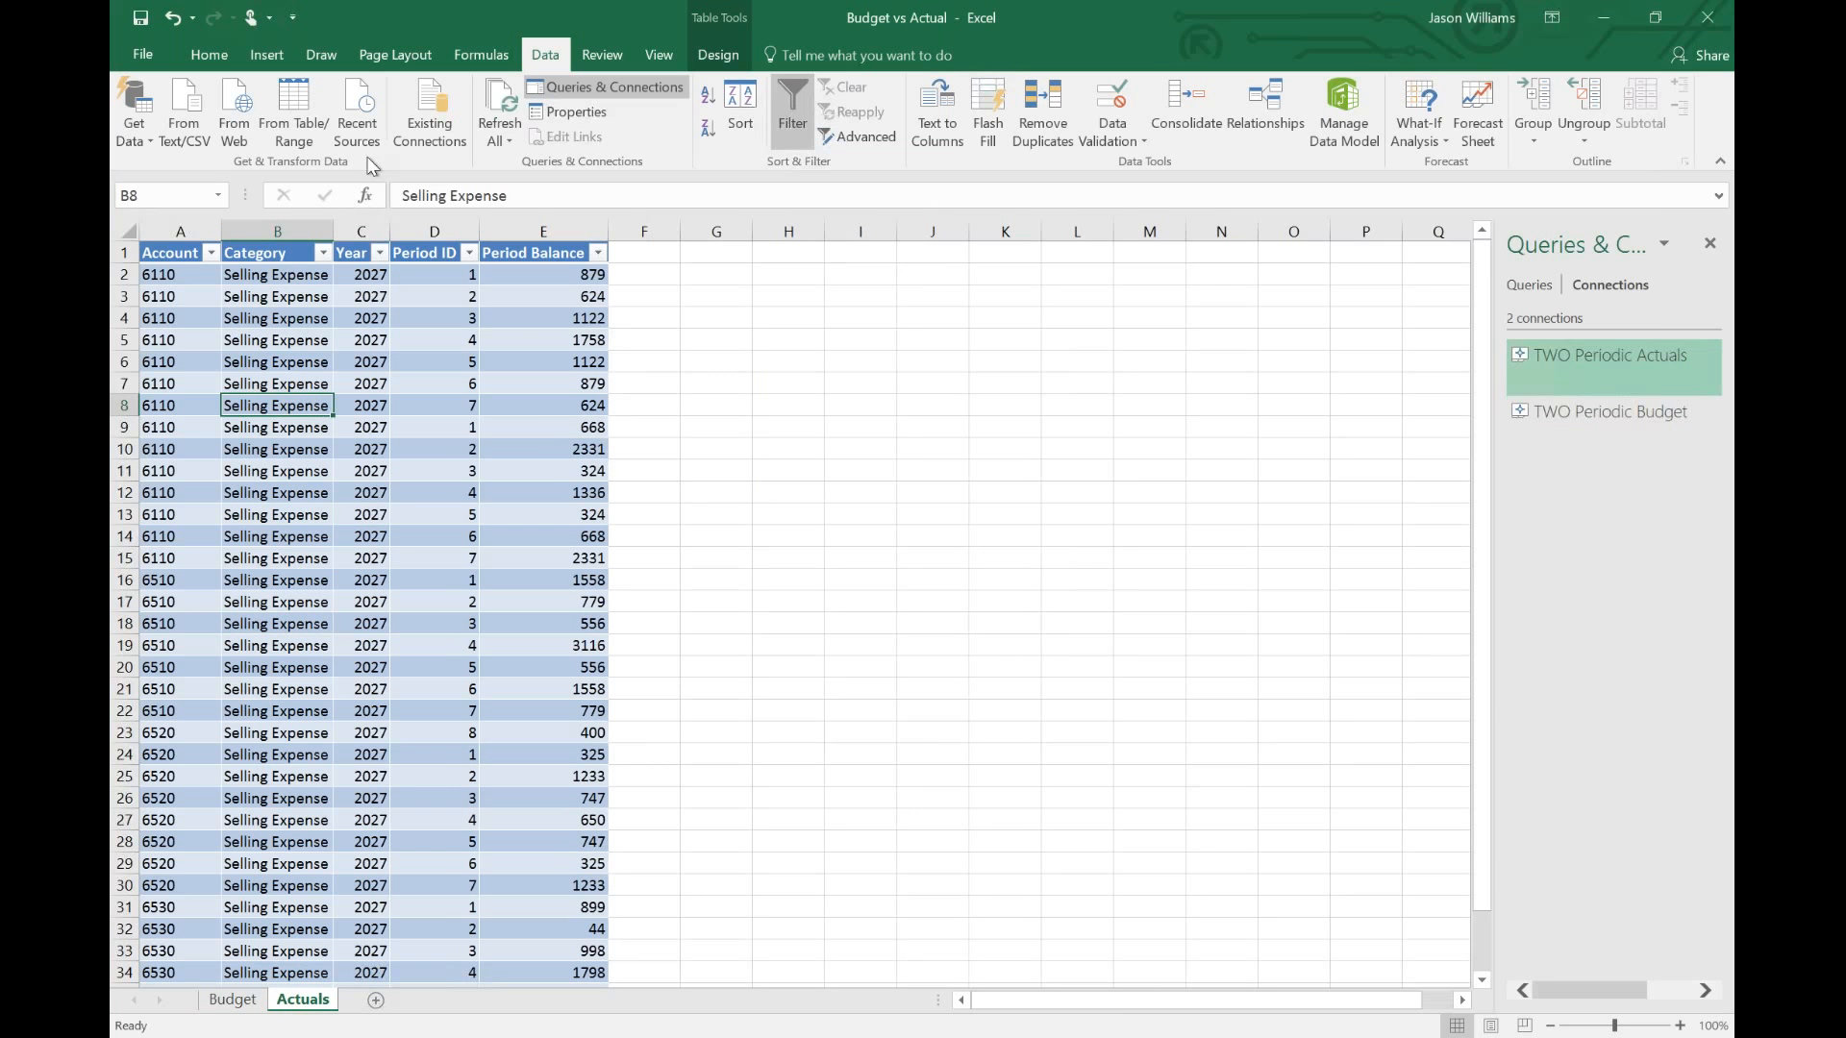
pyautogui.click(290, 106)
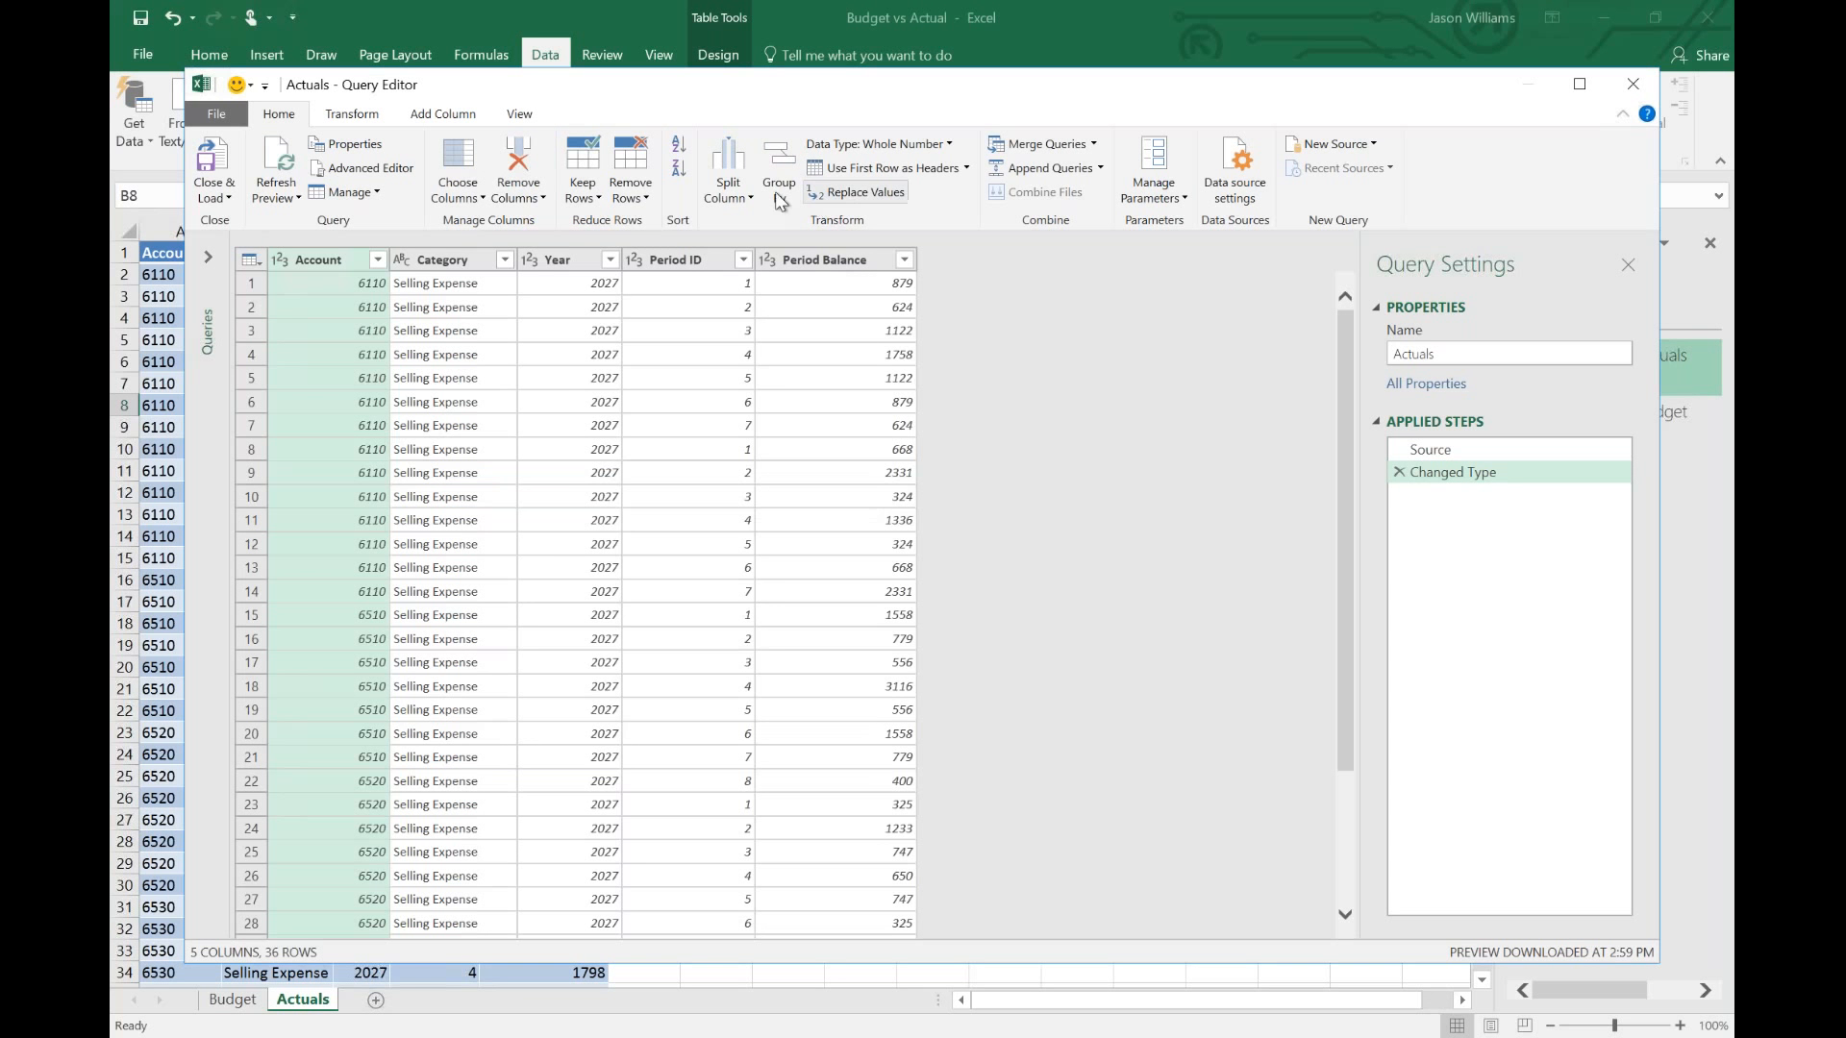
# - Start an advanced Group By on the Actuals query with Account, Year and Period ID as the grouping columns
pyautogui.click(778, 197)
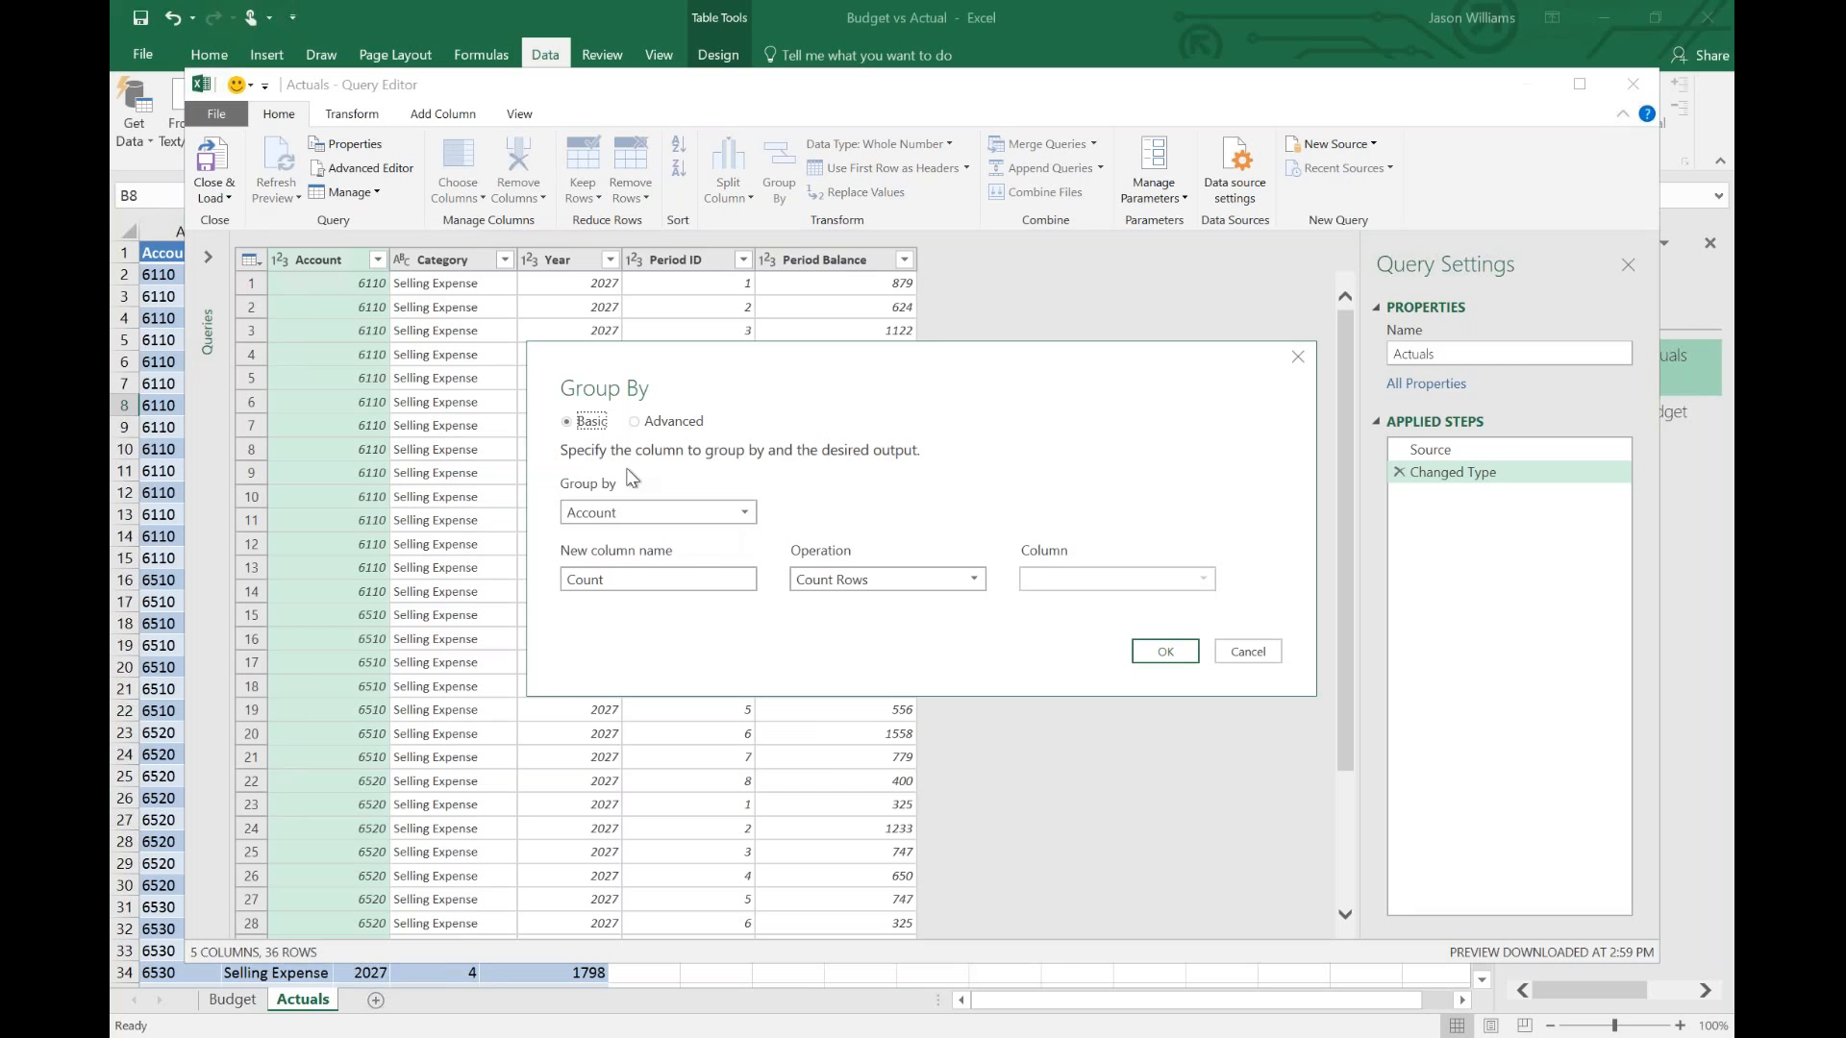
pyautogui.click(636, 431)
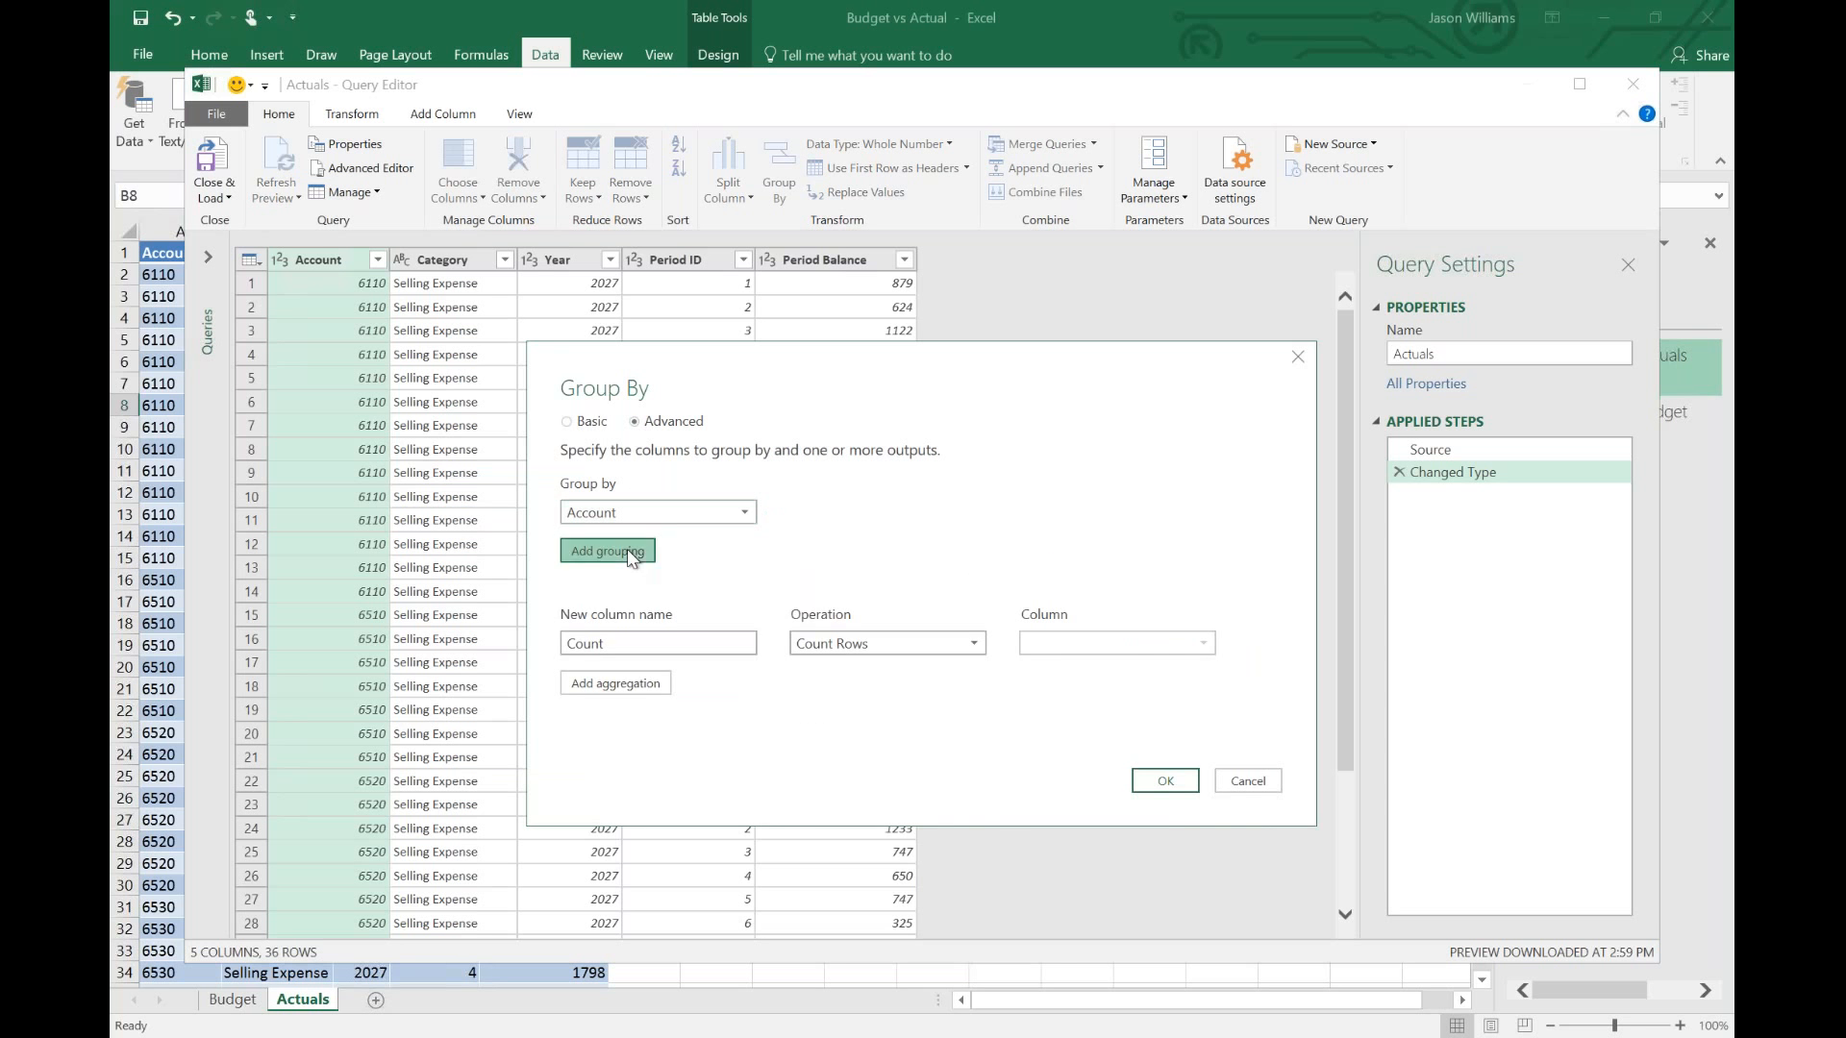
pyautogui.click(625, 548)
pyautogui.click(625, 550)
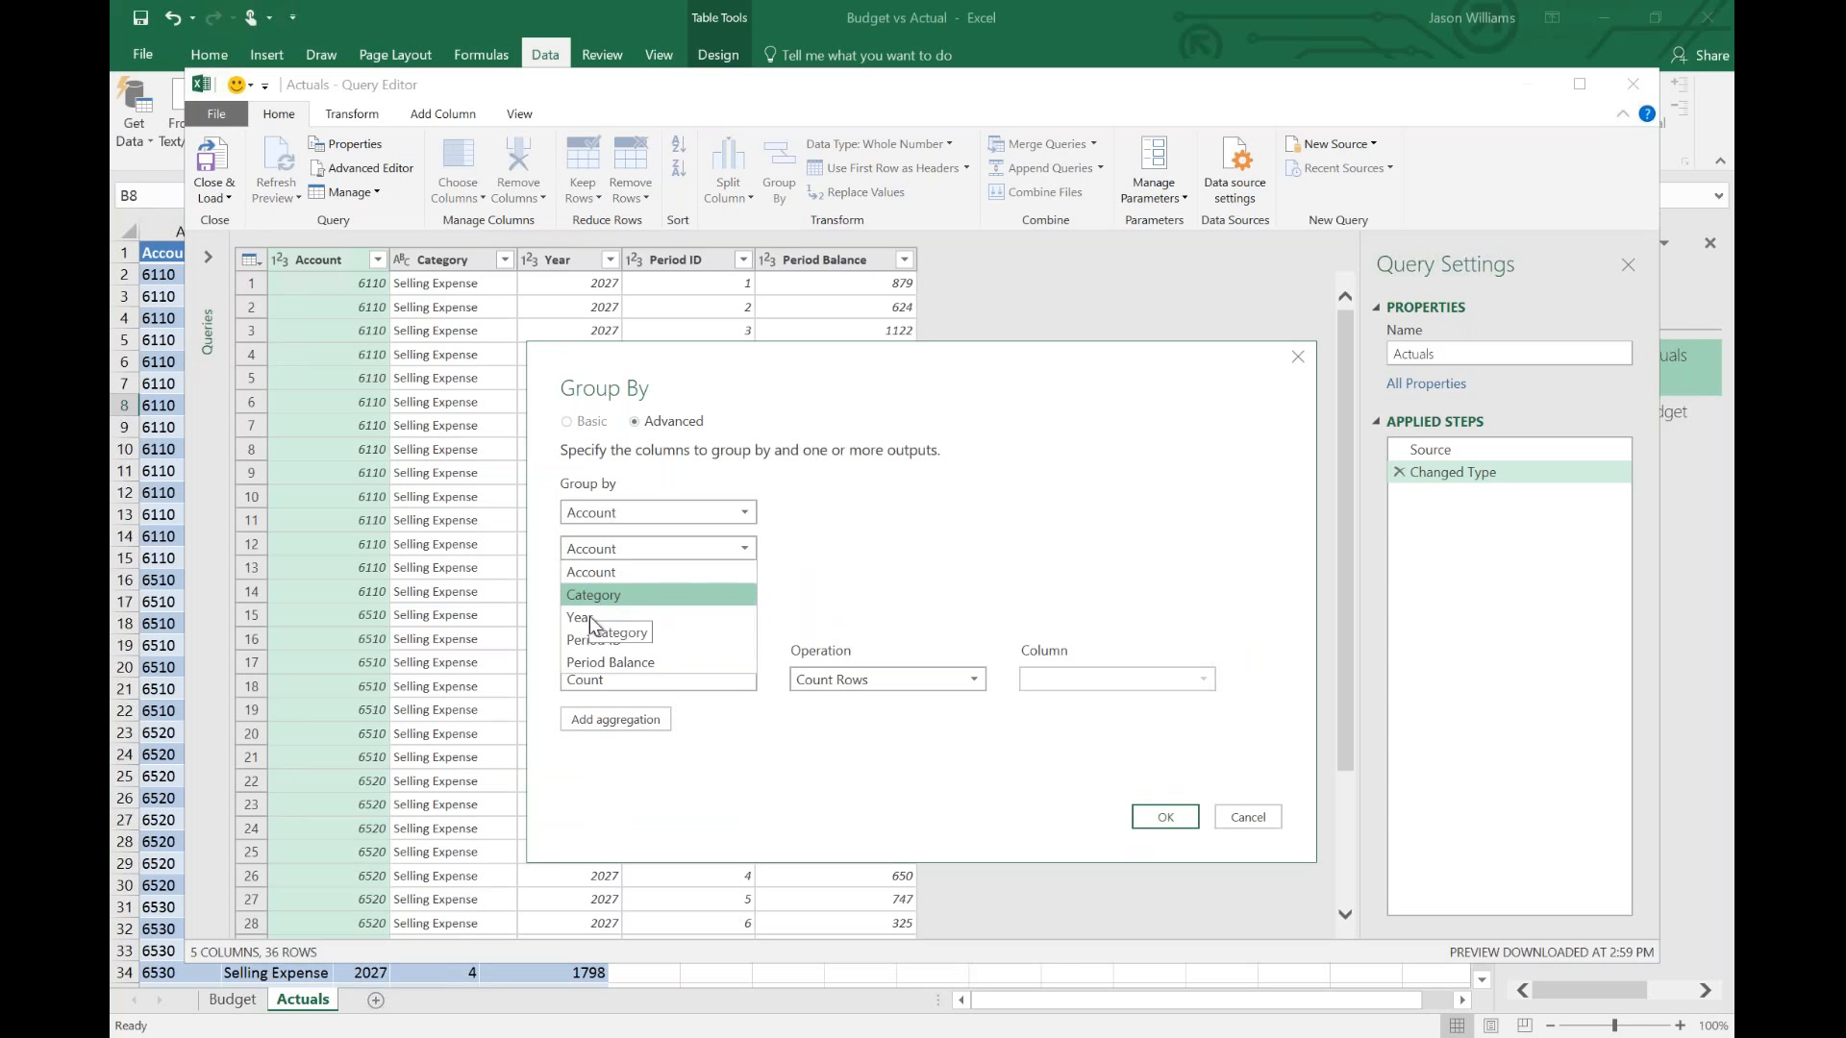
pyautogui.click(594, 614)
pyautogui.click(603, 589)
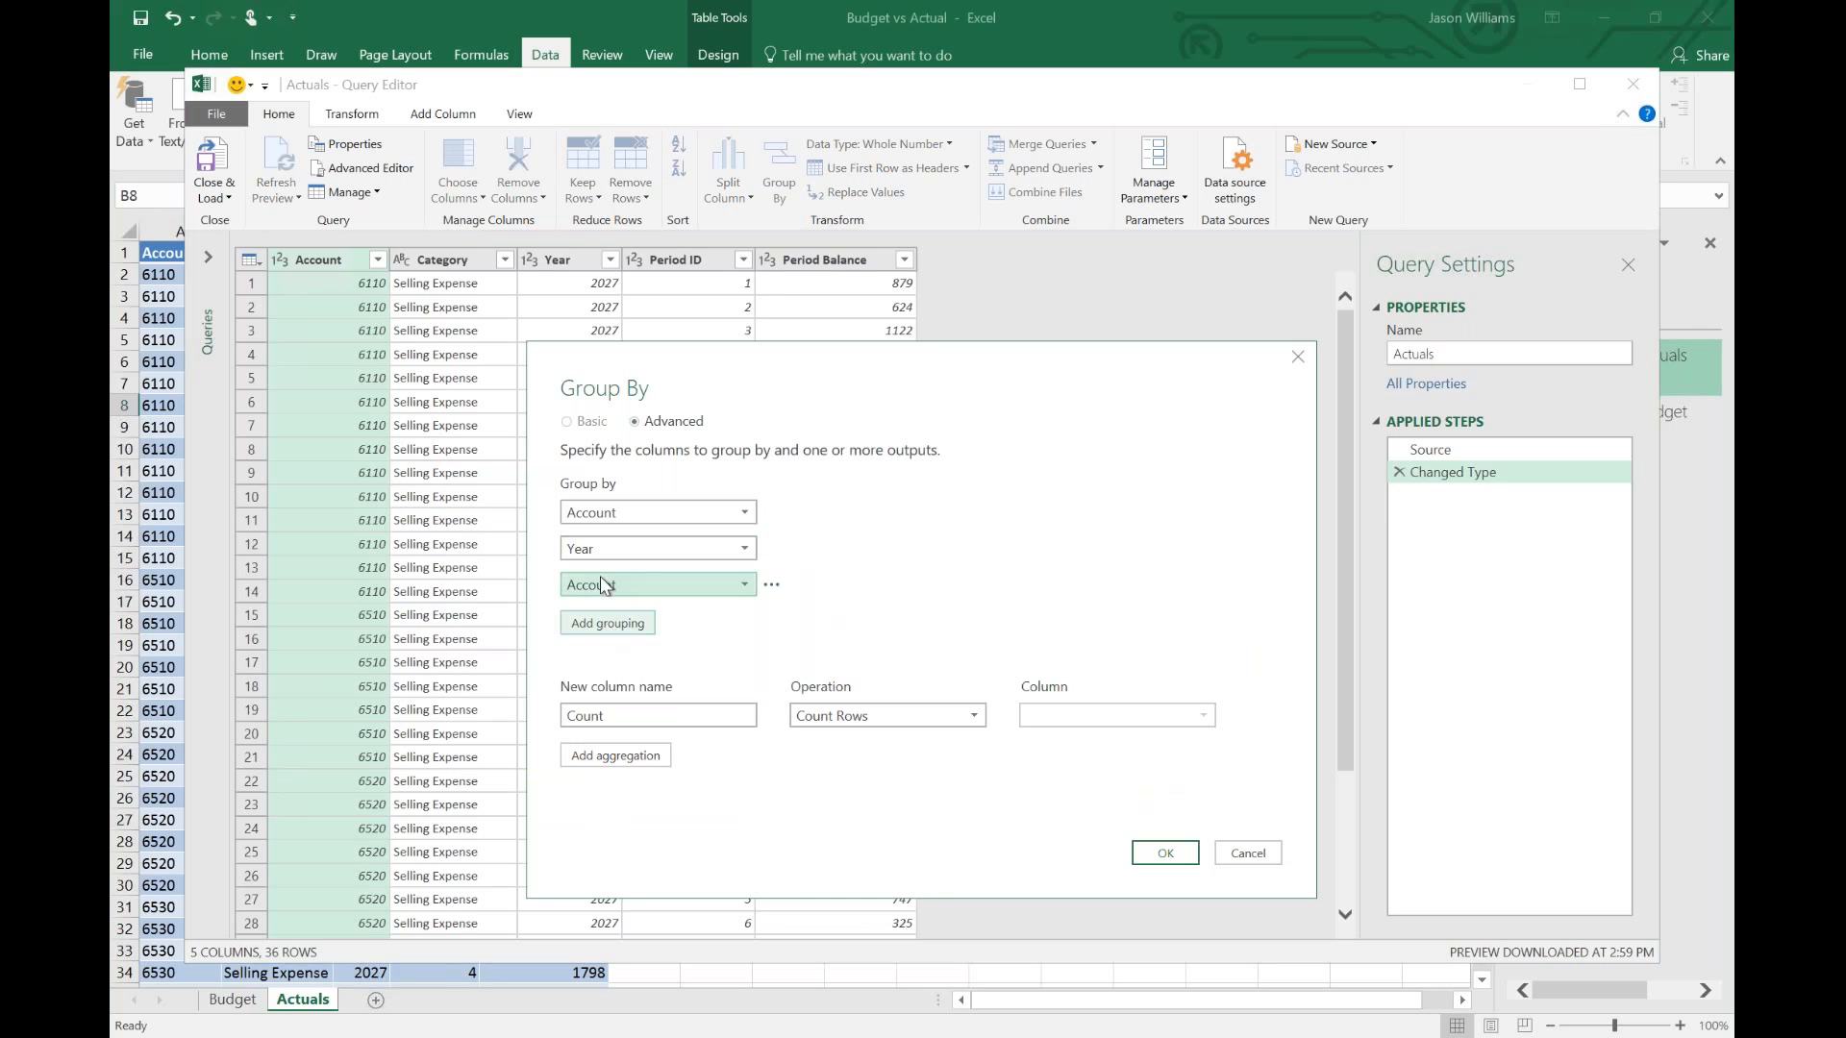
pyautogui.click(600, 584)
pyautogui.click(596, 675)
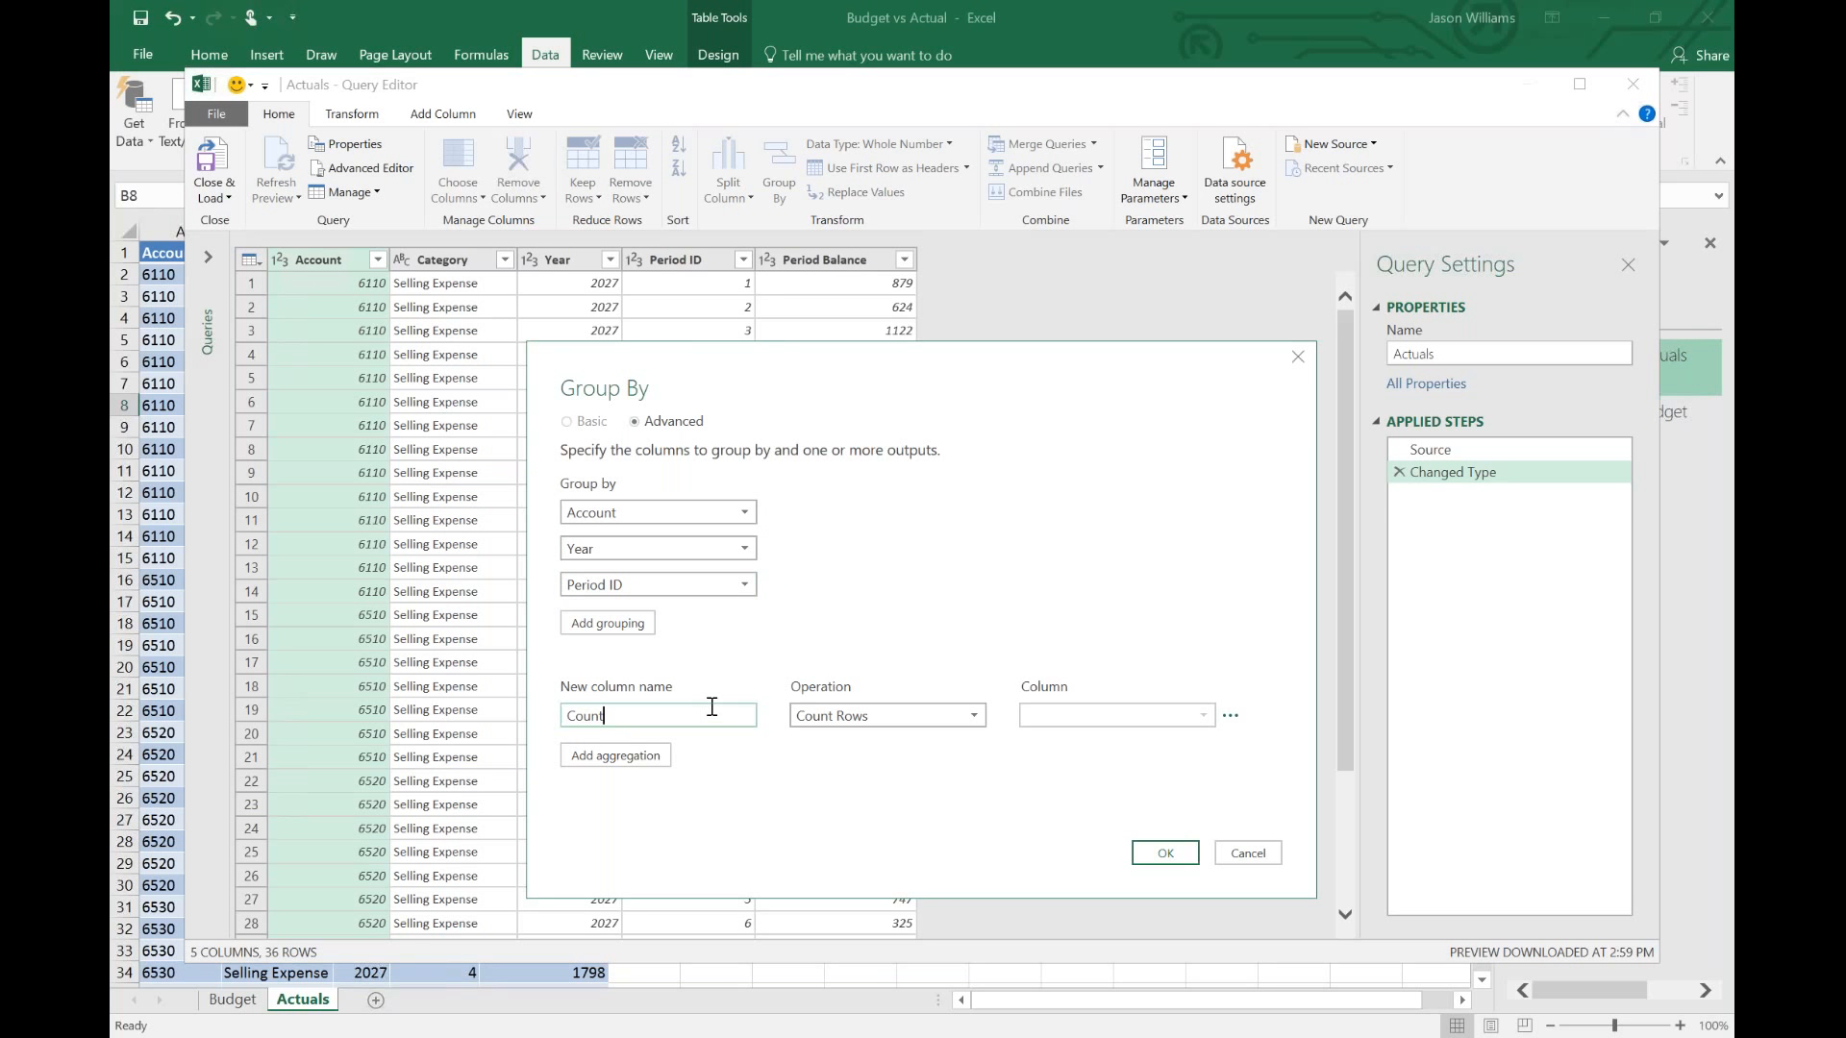
# - Add an Actual aggregation column that sums Period Balance and apply the grouping
pyautogui.press('BackSpace')
pyautogui.press('BackSpace')
pyautogui.press('BackSpace')
pyautogui.press('BackSpace')
pyautogui.write('A')
pyautogui.click(945, 716)
pyautogui.click(822, 763)
pyautogui.click(1101, 723)
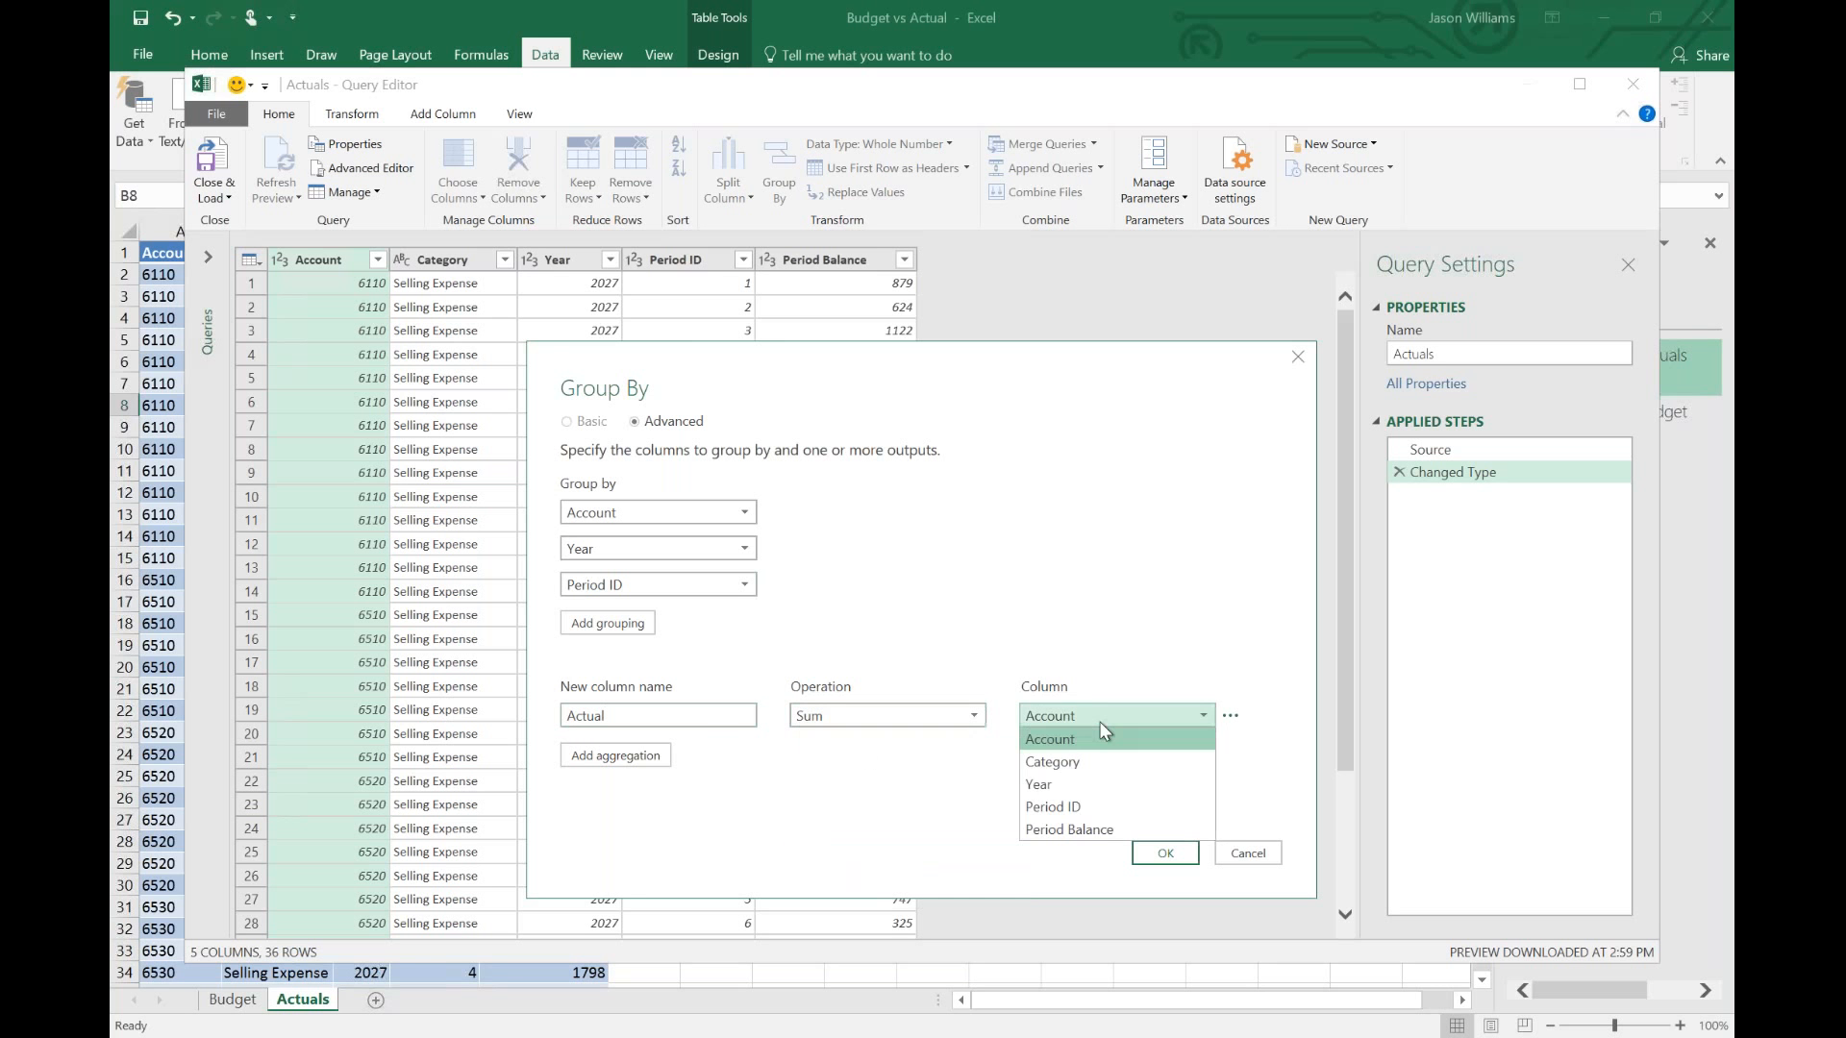
pyautogui.click(1096, 834)
pyautogui.click(1166, 854)
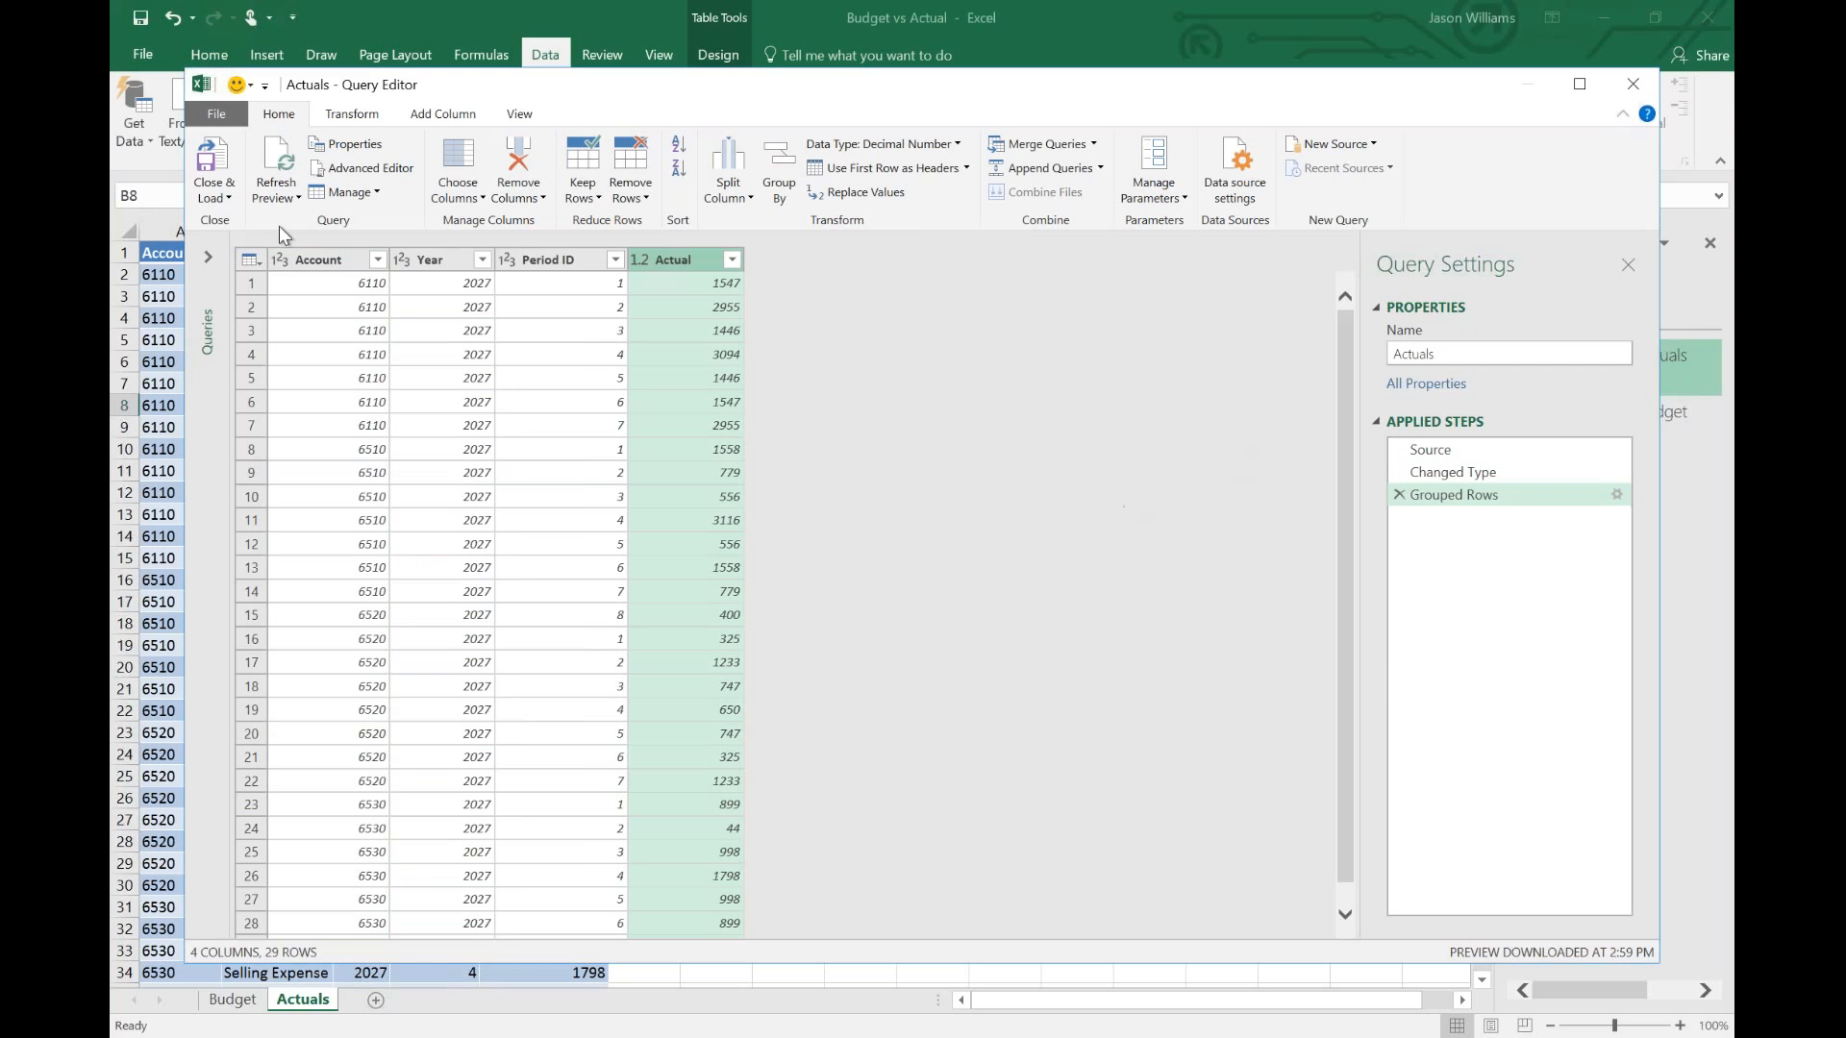
# - Close the Actuals query and load it as a connection only
pyautogui.click(214, 199)
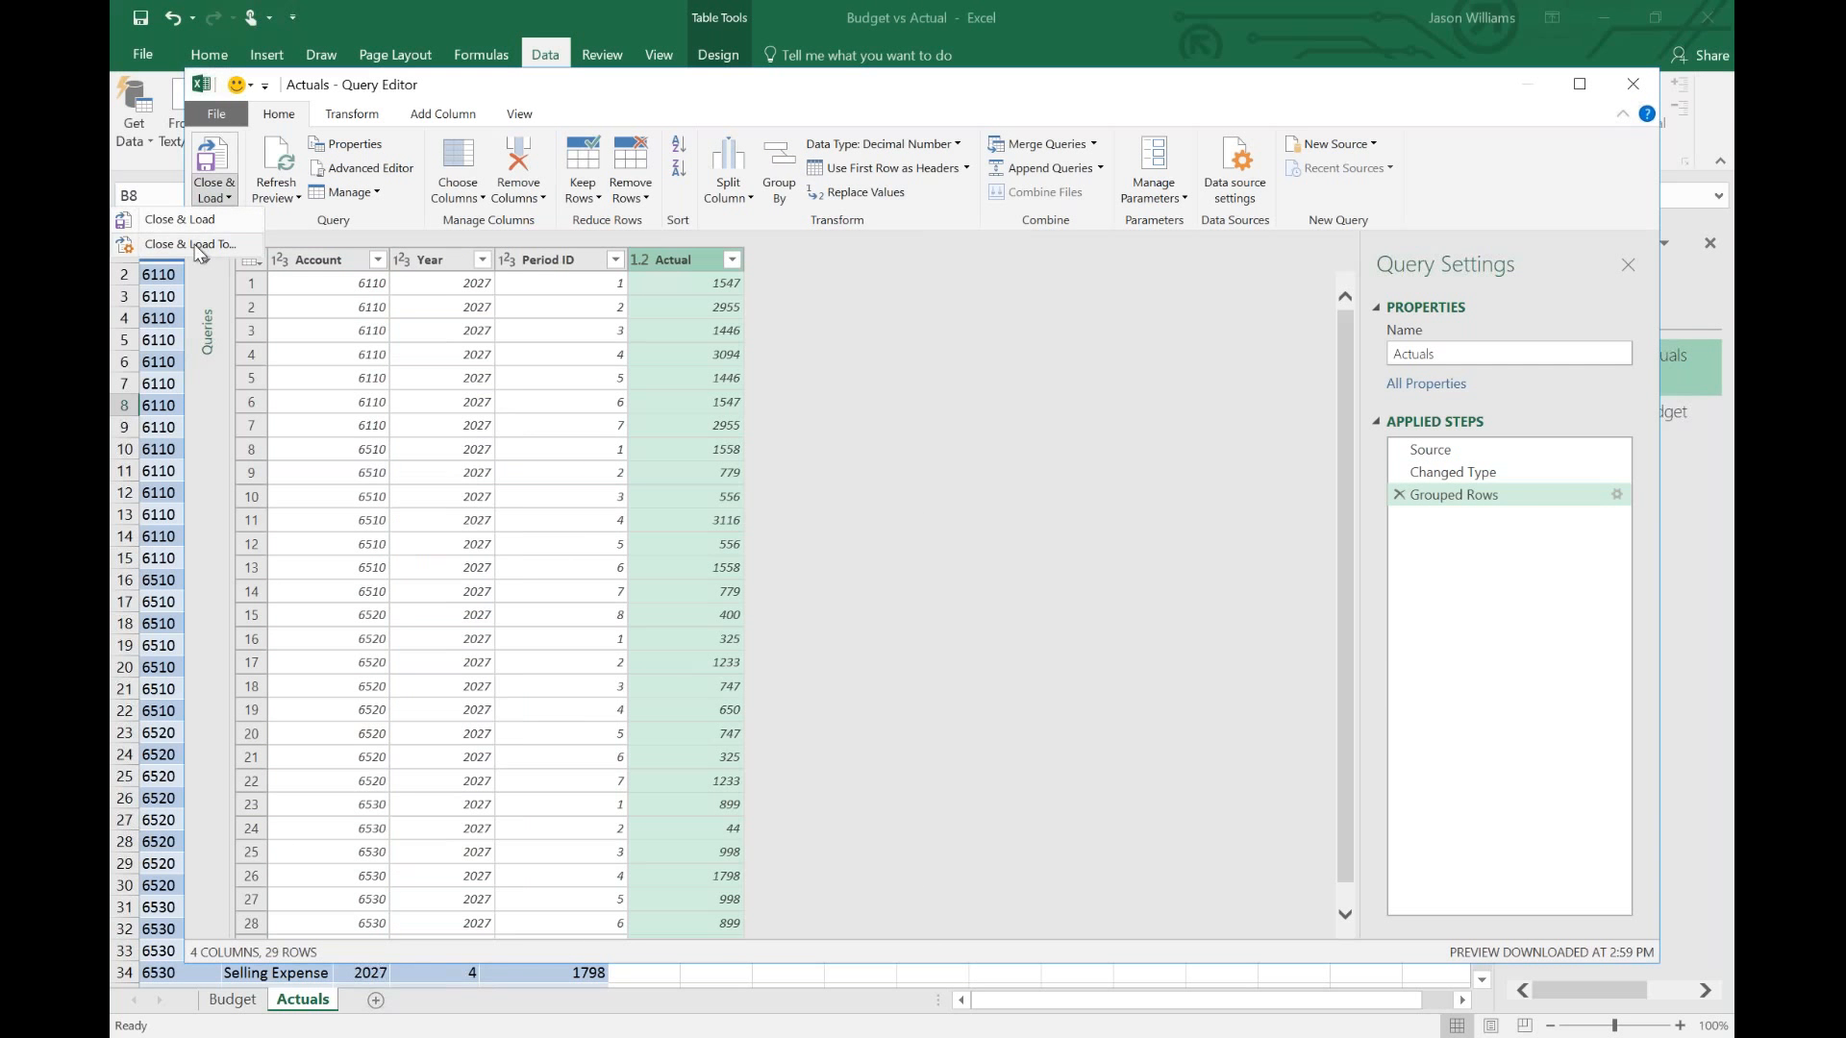
pyautogui.click(199, 245)
pyautogui.click(865, 482)
pyautogui.click(906, 641)
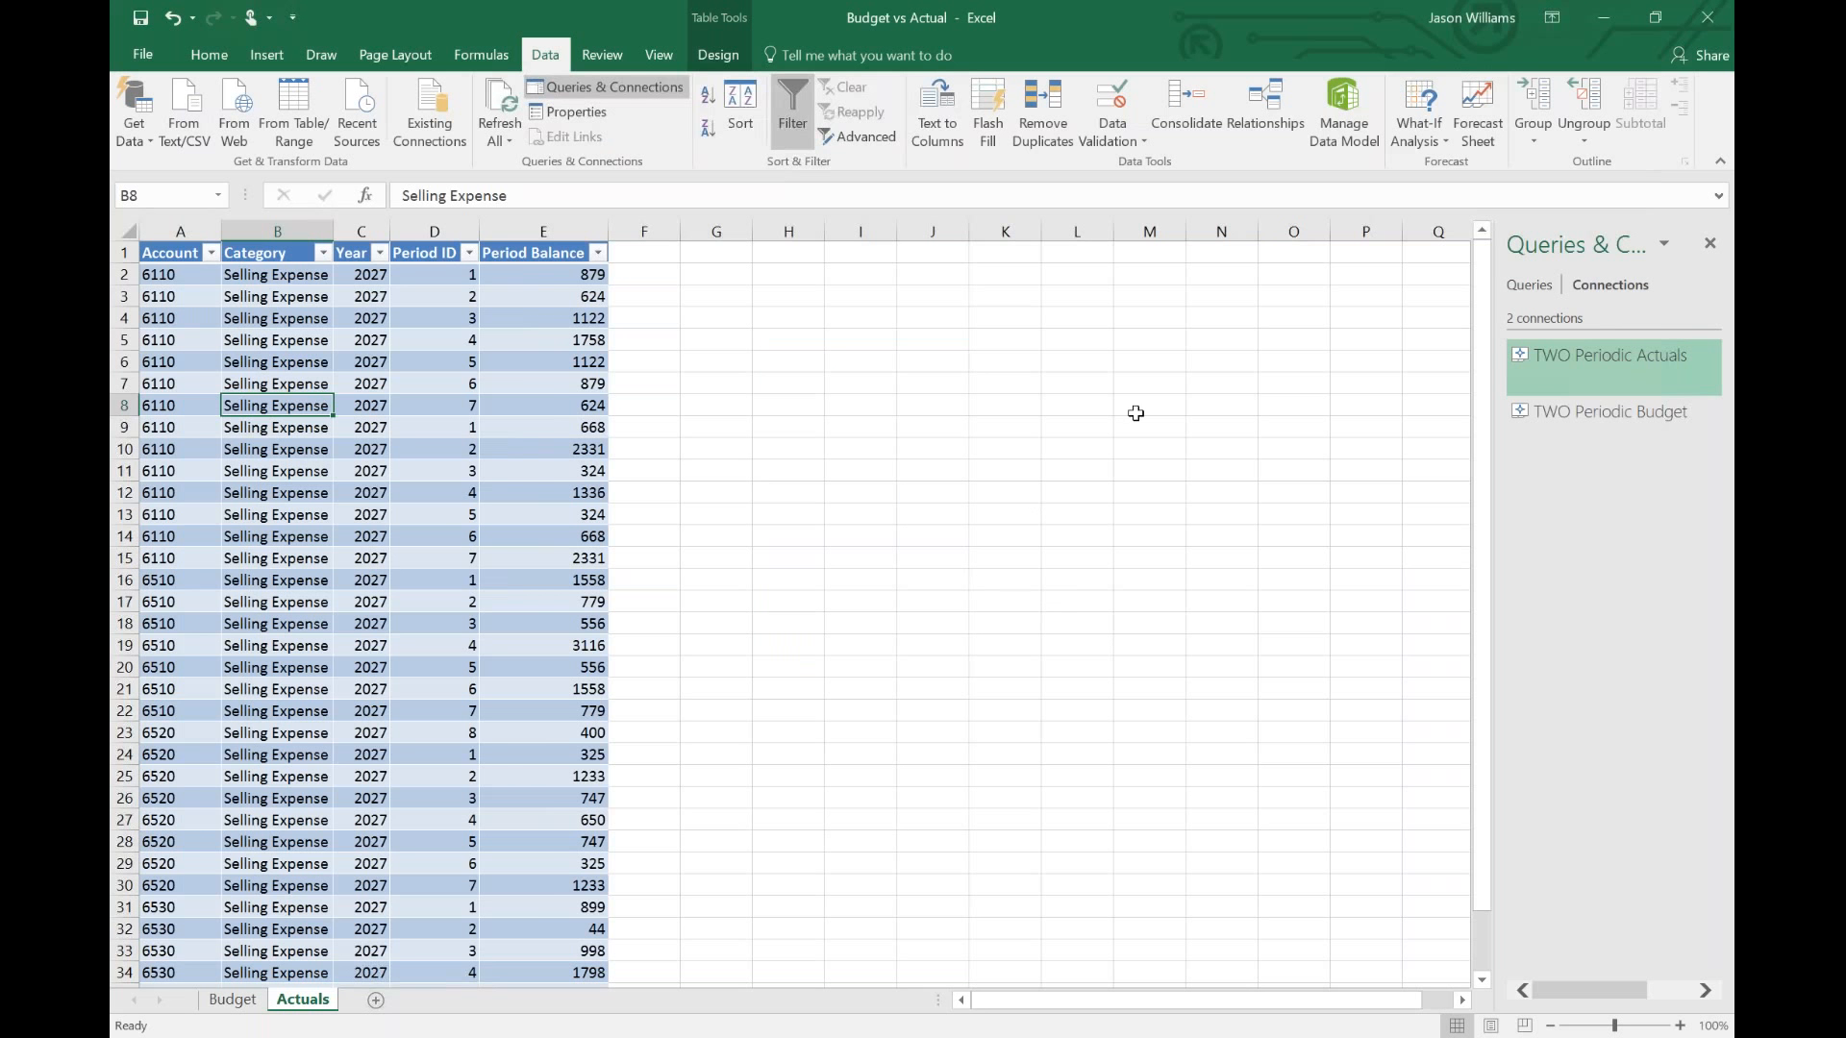
# - Start a merge of the Budget query with the Actuals query, using a Full Outer join
pyautogui.click(1528, 285)
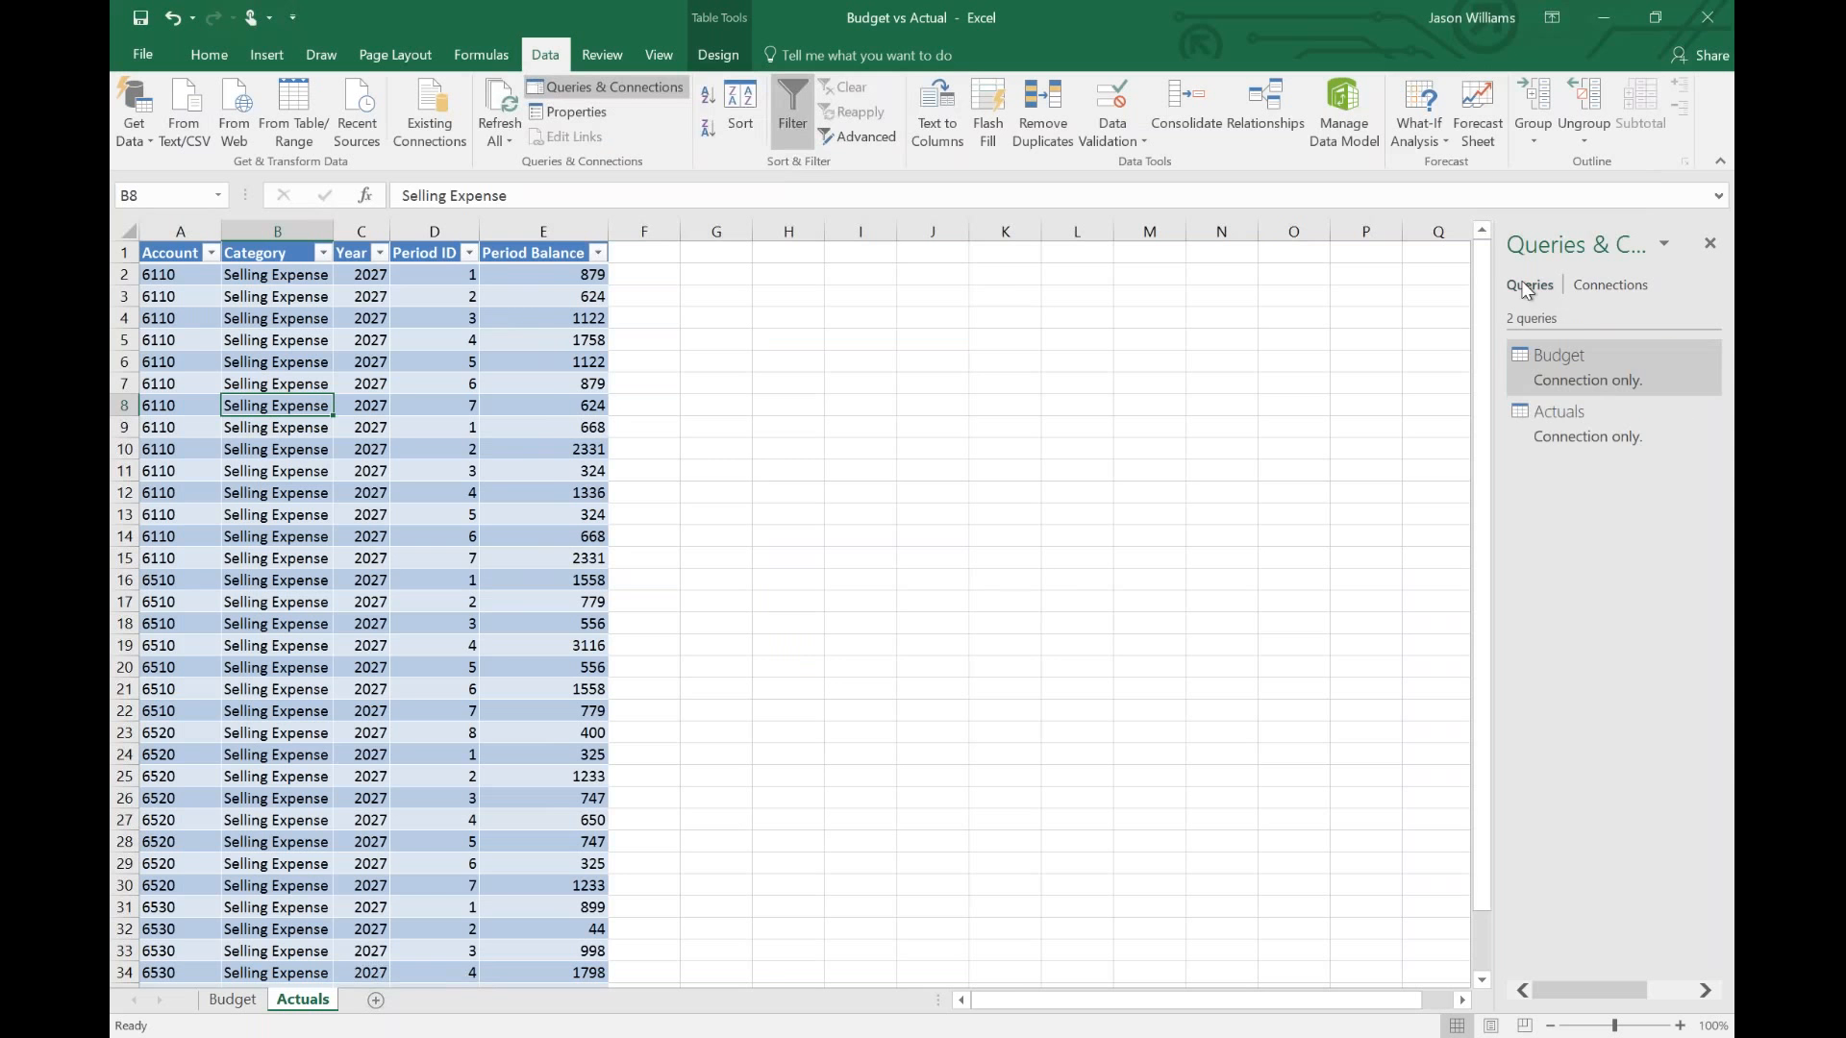
pyautogui.click(1561, 373)
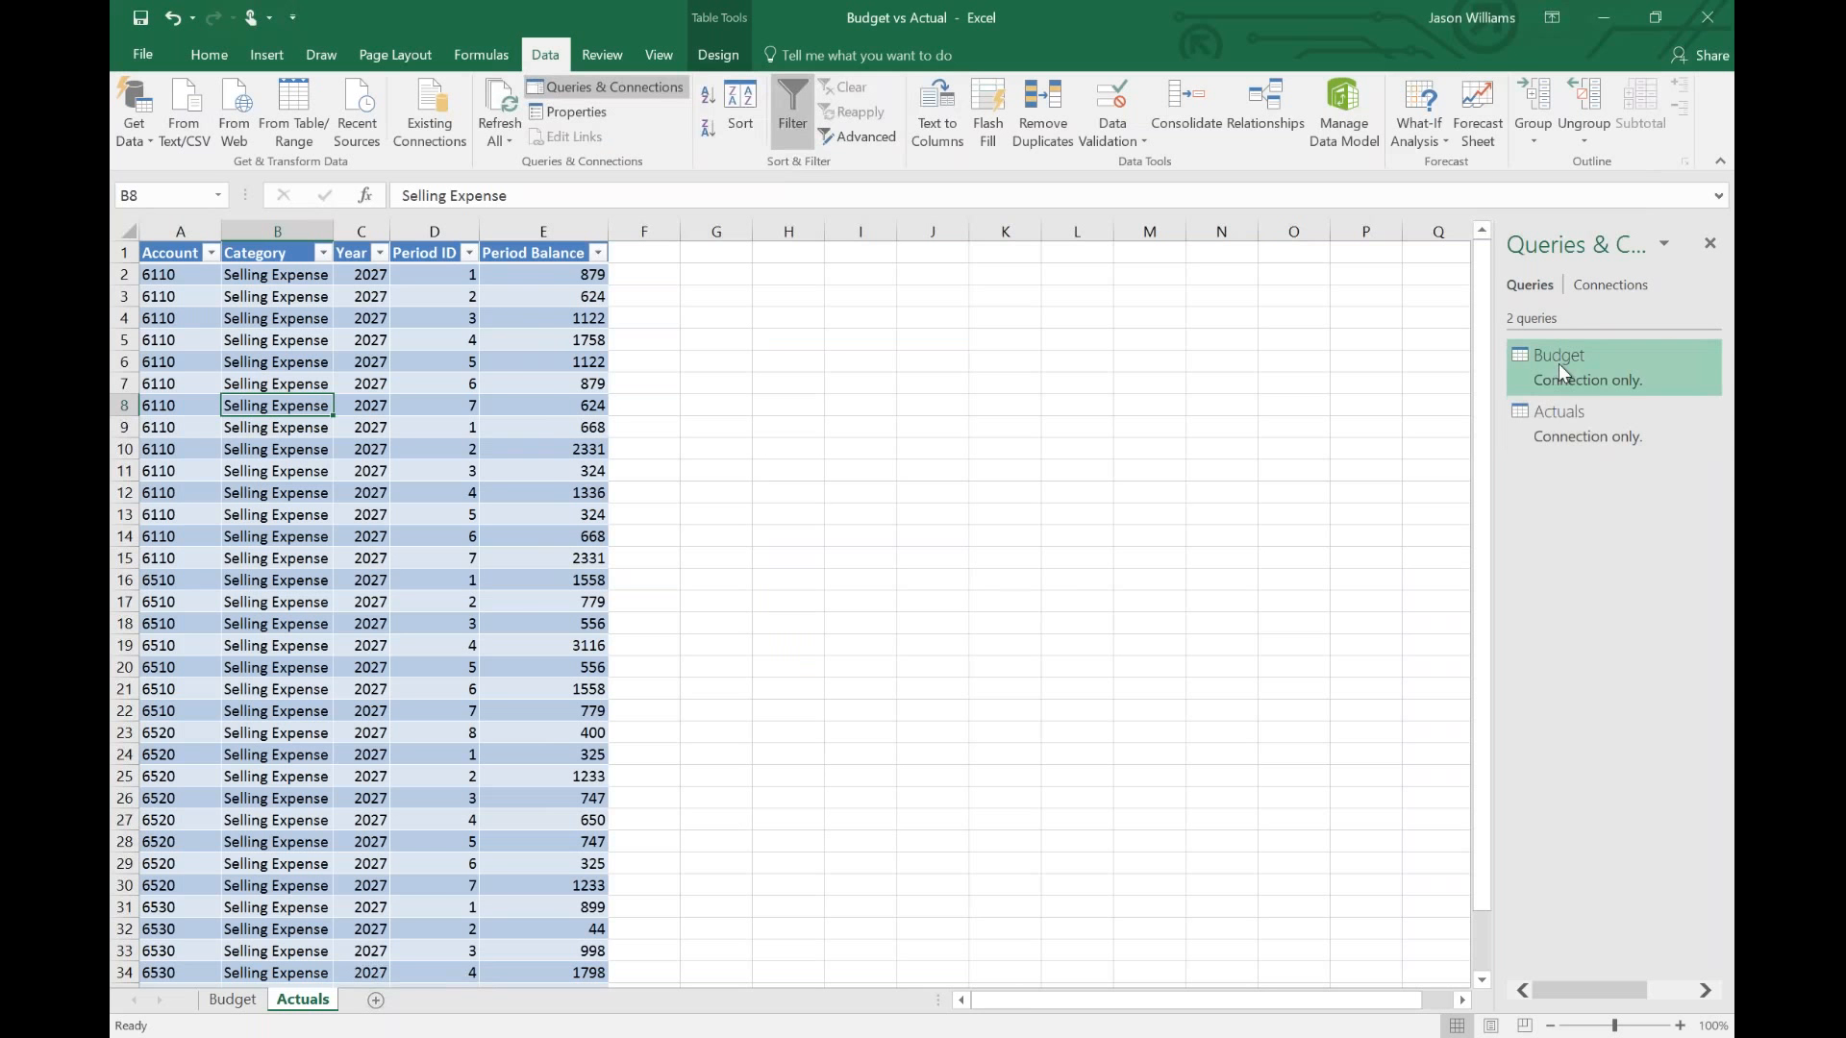
pyautogui.rightClick(1561, 373)
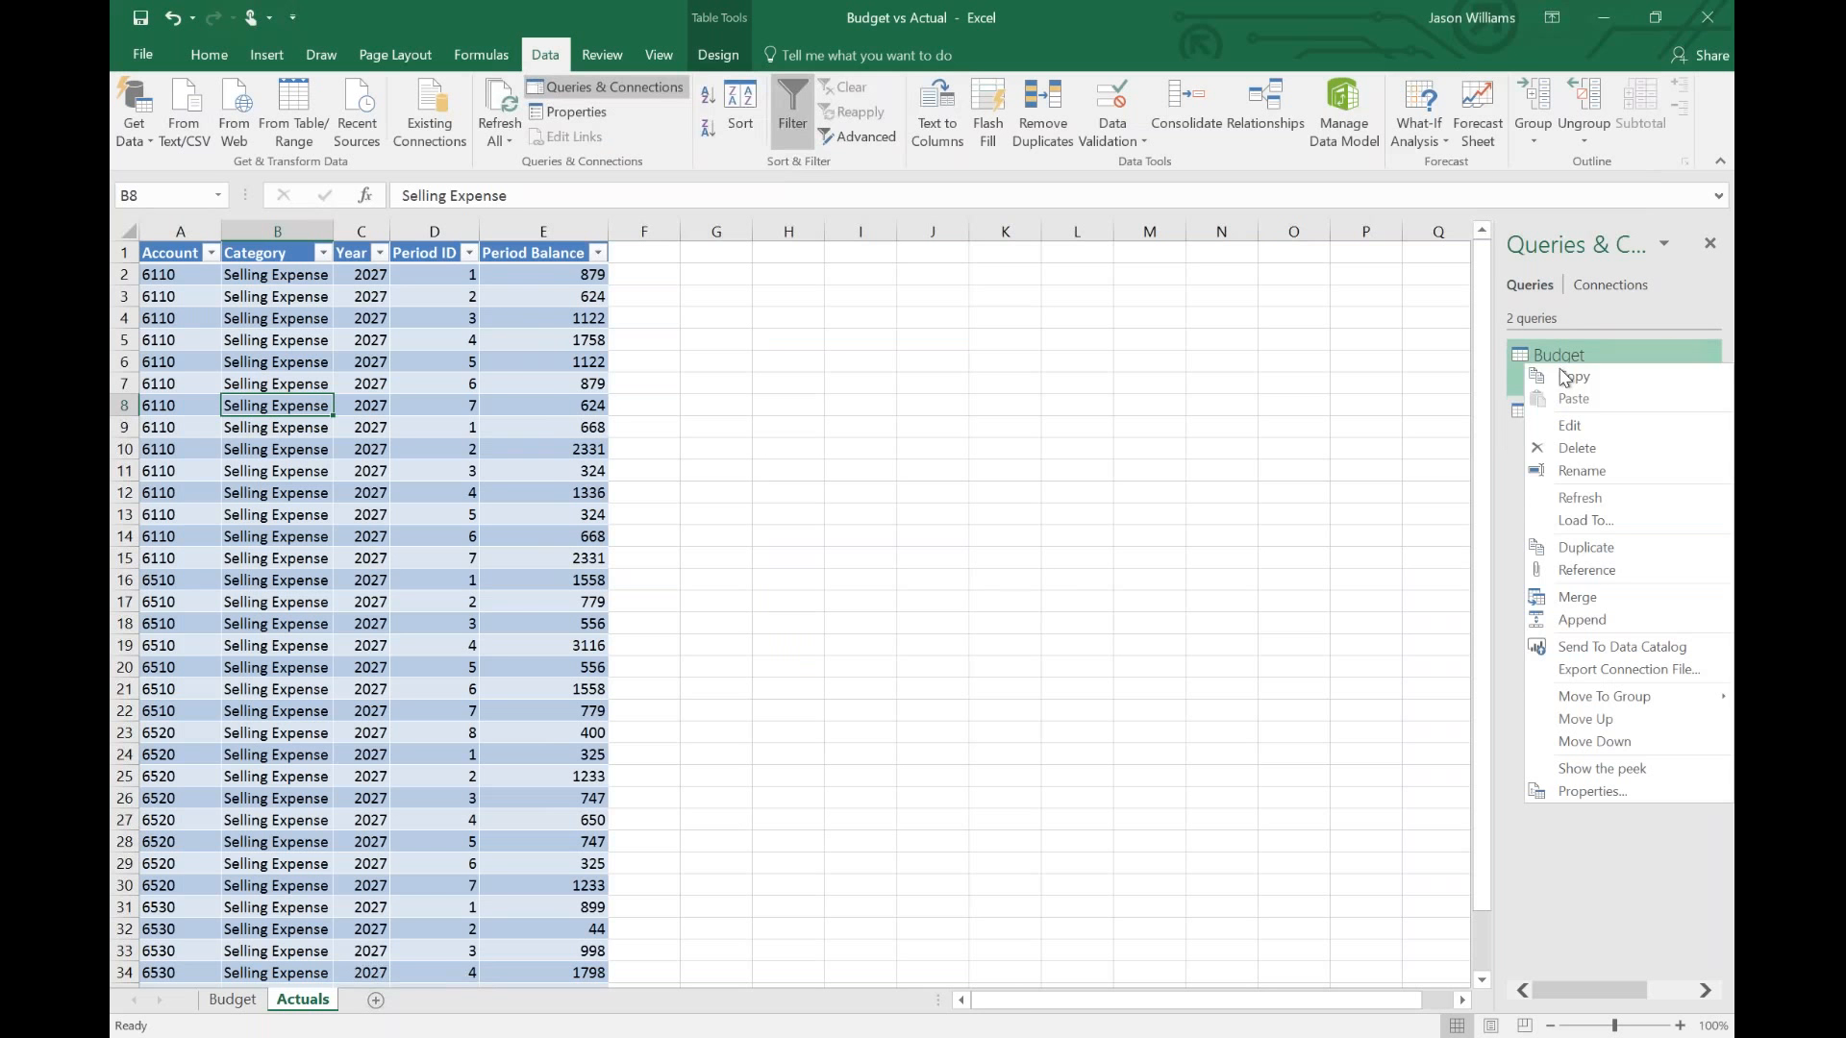
pyautogui.click(1576, 598)
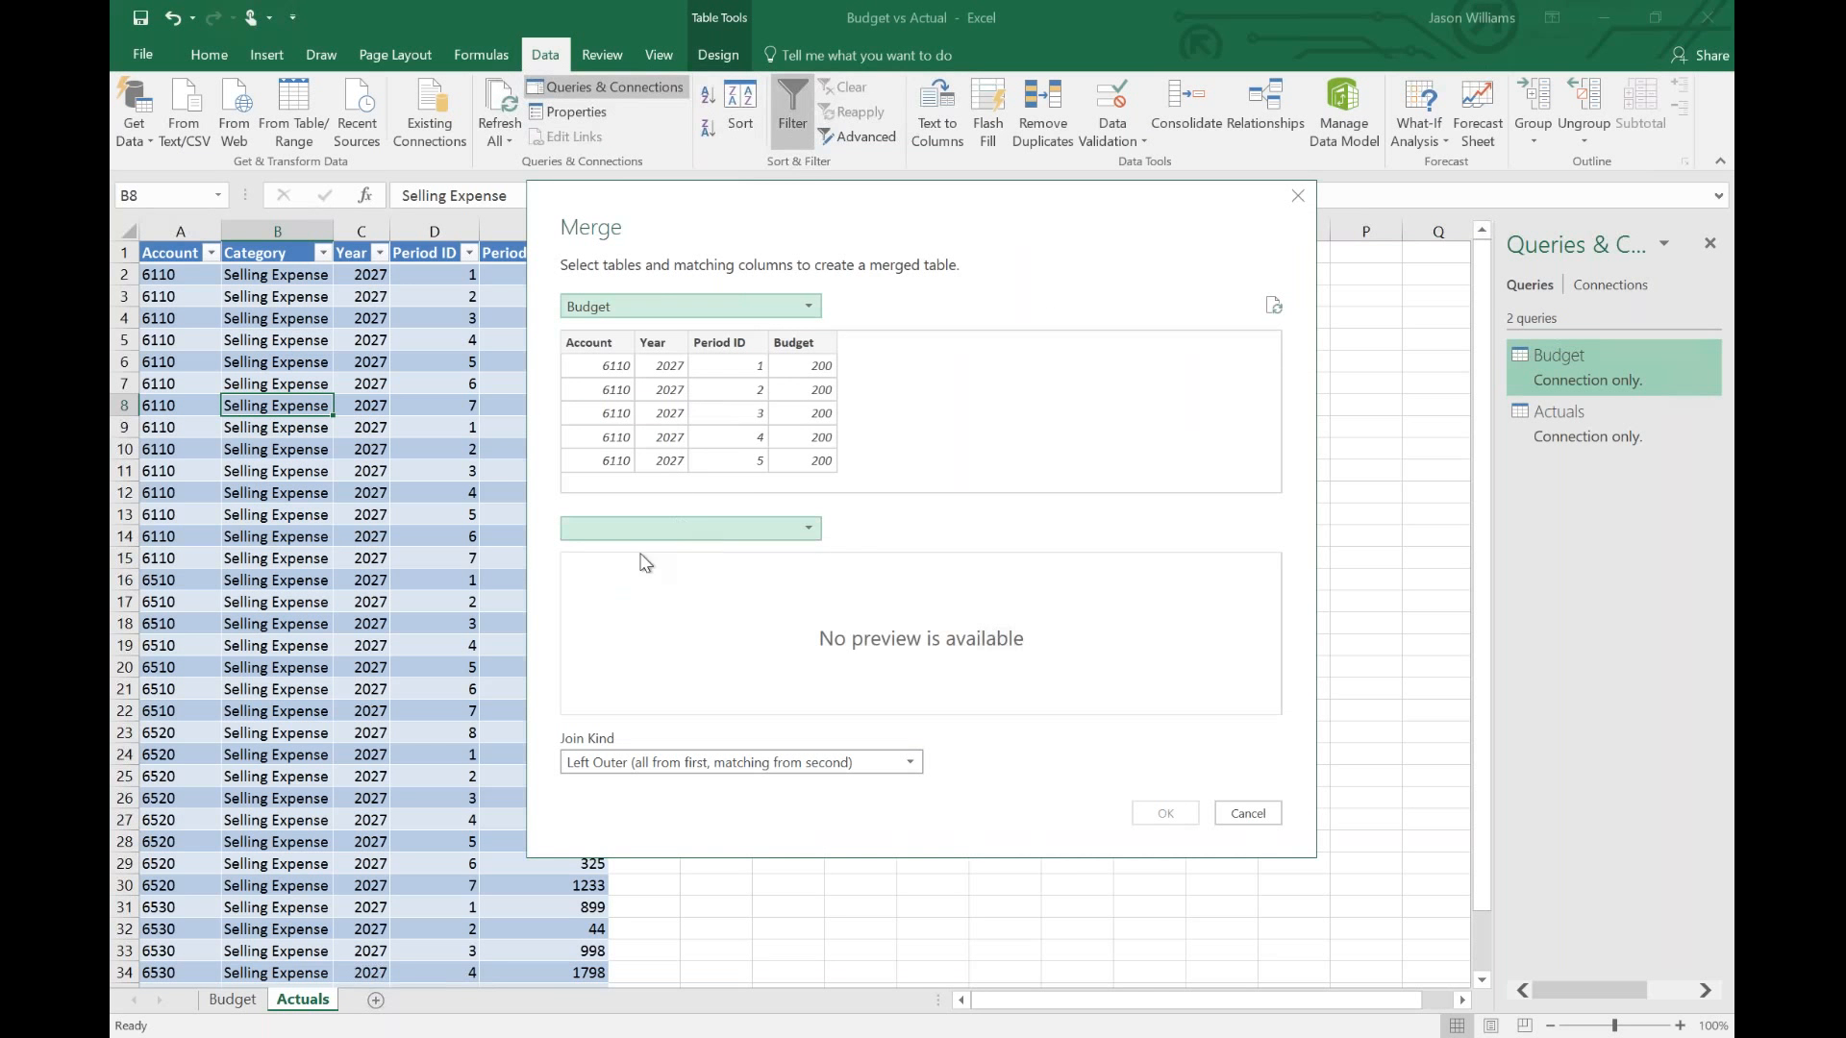
pyautogui.click(682, 530)
pyautogui.click(602, 554)
pyautogui.click(723, 762)
pyautogui.click(633, 832)
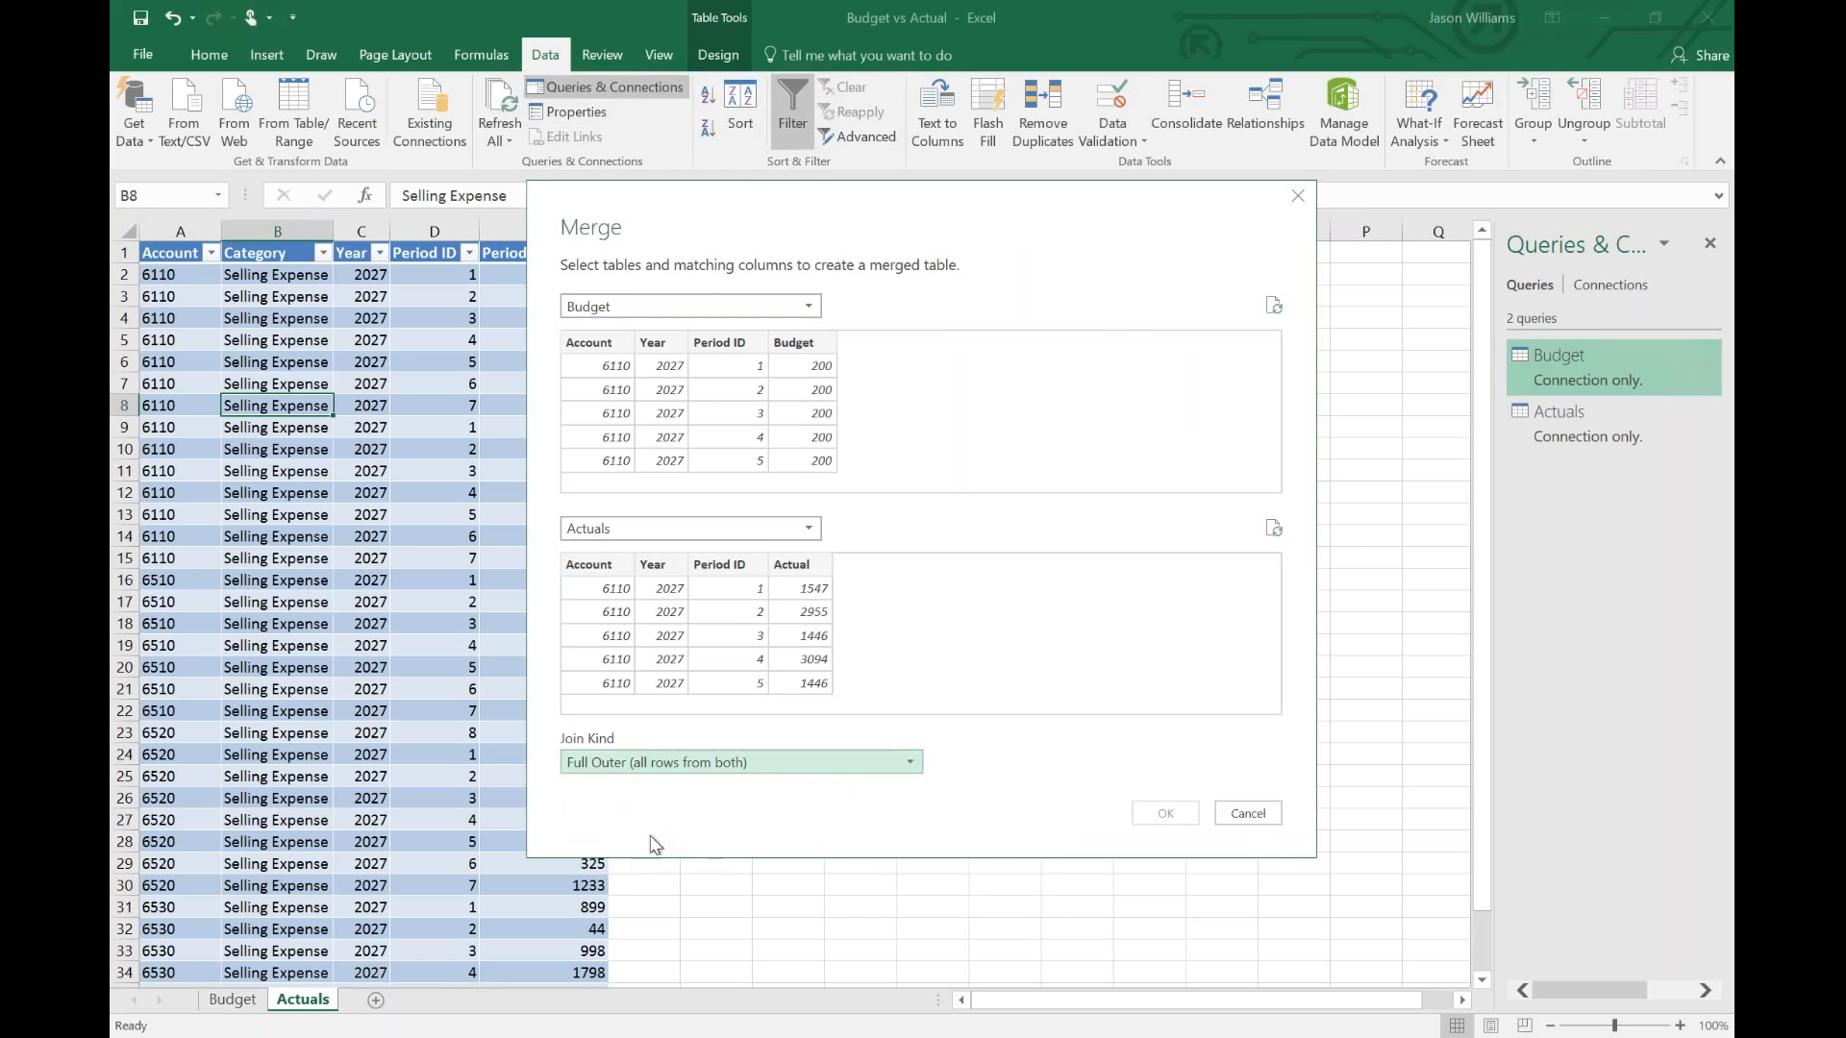
# - Match the Account, Year and Period ID columns of both tables in that order and create the merged query
pyautogui.click(598, 344)
pyautogui.hotkey('shift', 'Right')
pyautogui.hotkey('shift', 'Right')
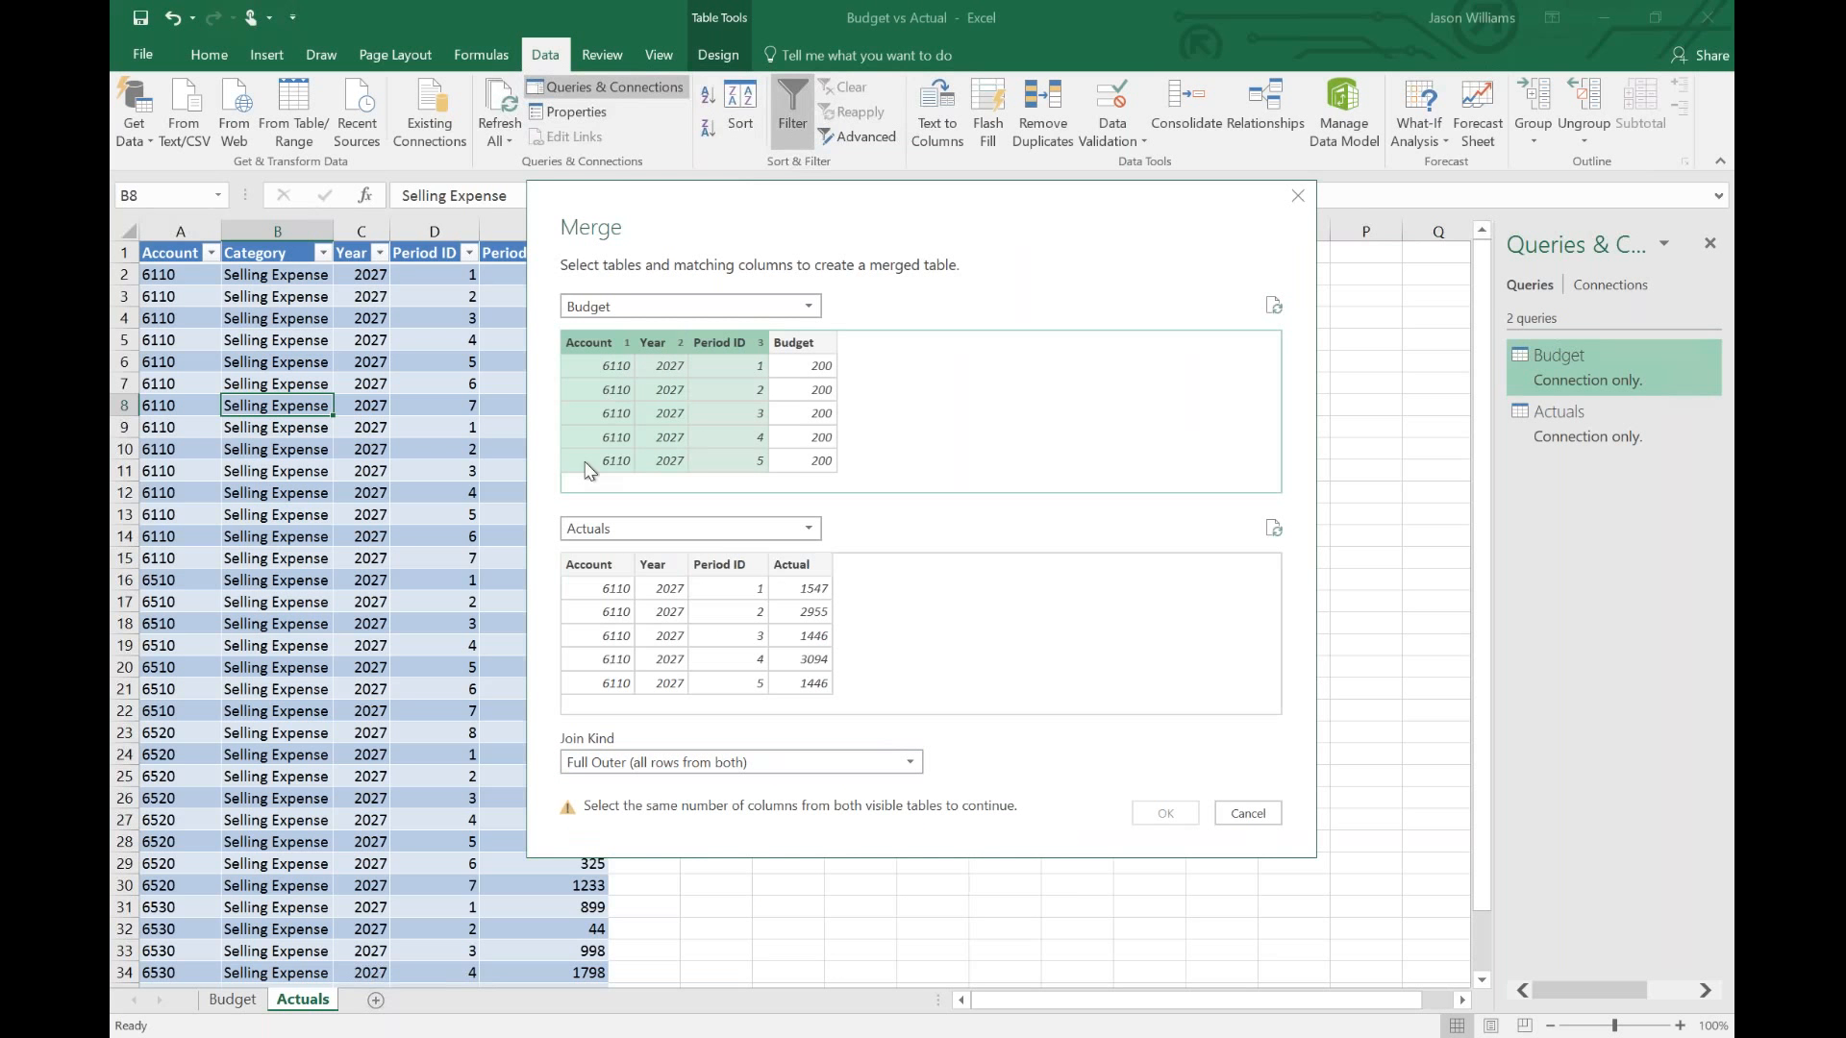
pyautogui.click(602, 566)
pyautogui.hotkey('shift', 'Right')
pyautogui.hotkey('shift', 'Right')
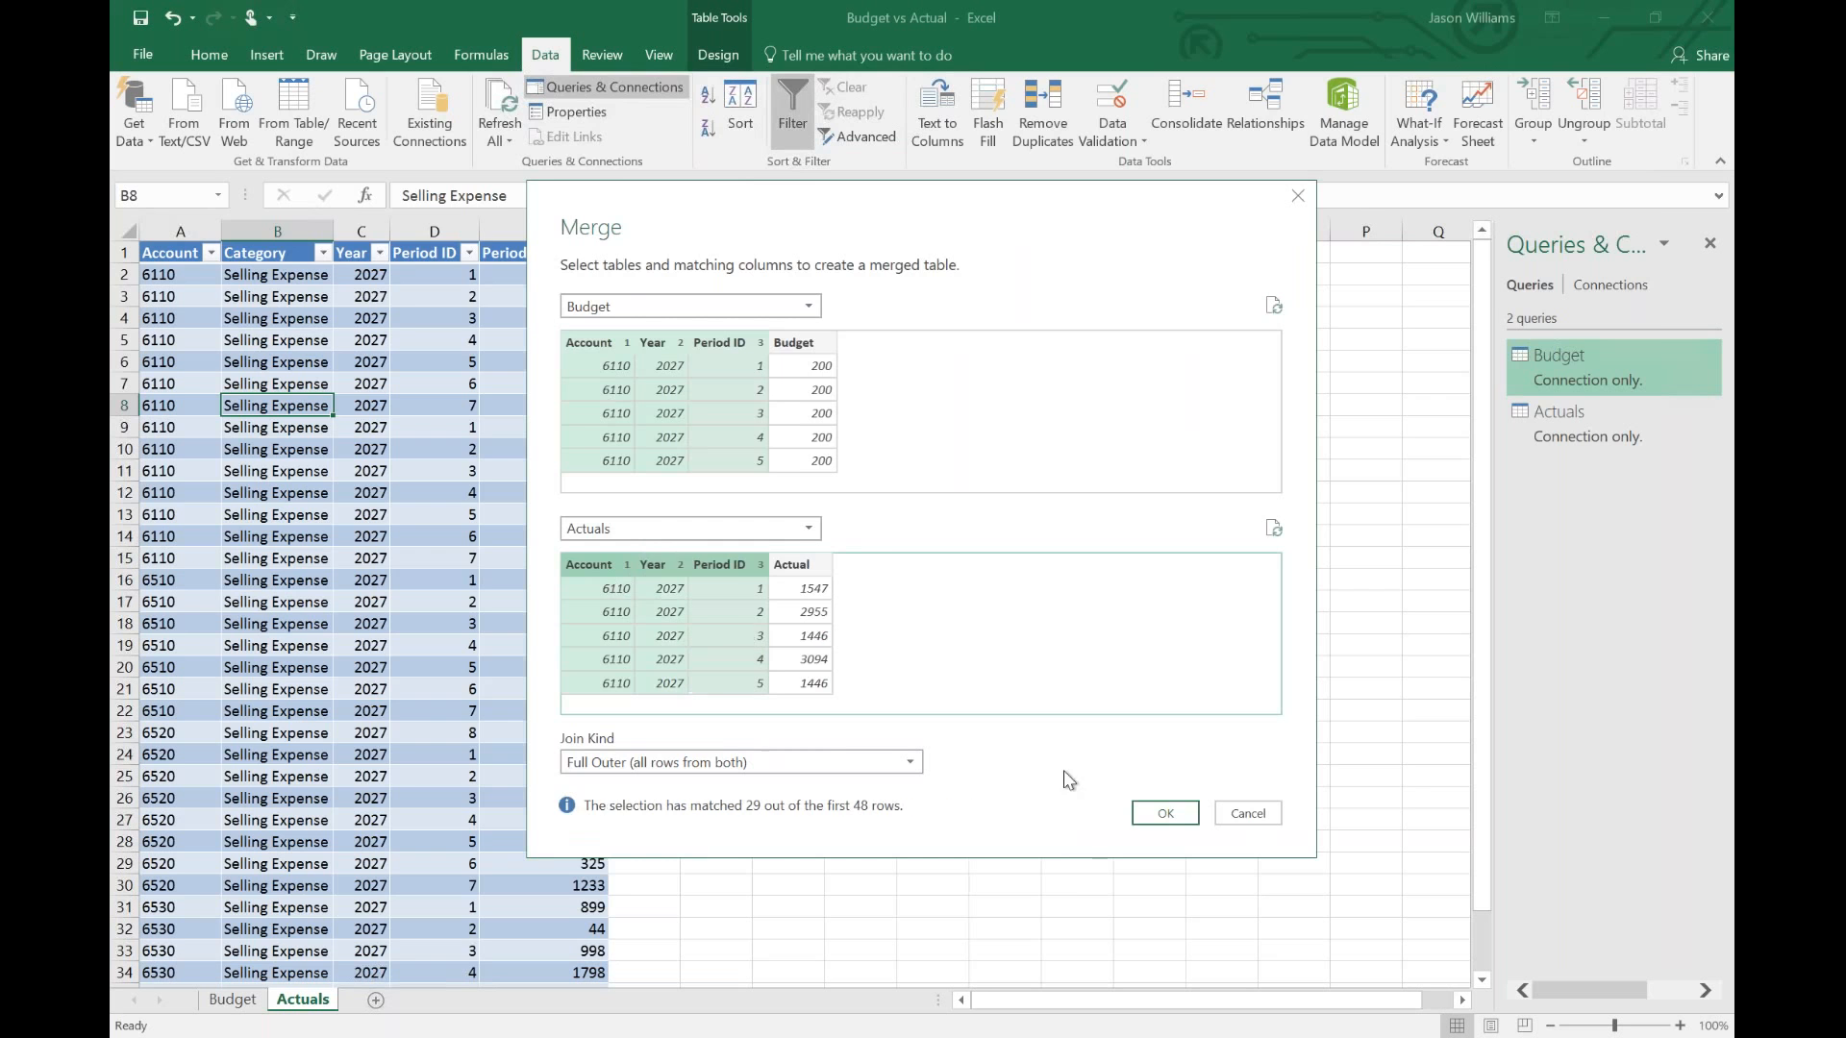
pyautogui.click(1165, 813)
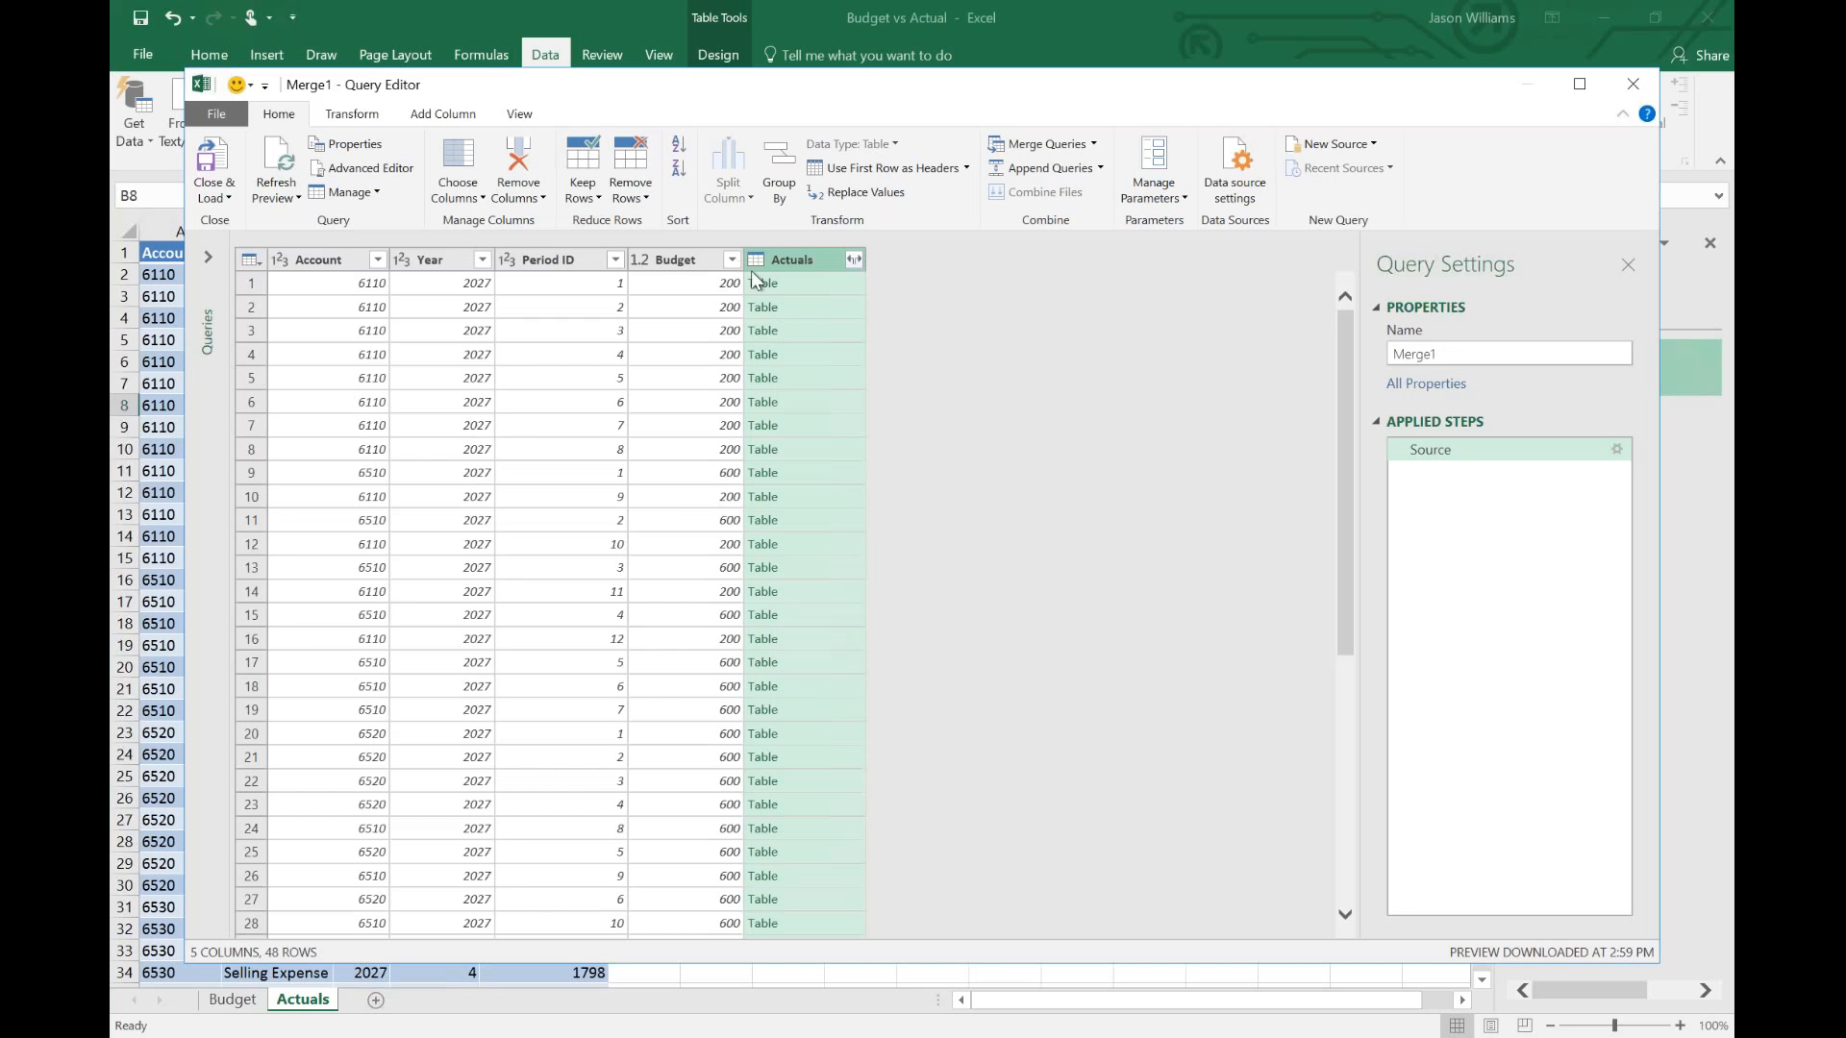
# - Expand the merged Actuals column to include only the Actual field, keeping the original column name as prefix
pyautogui.click(853, 259)
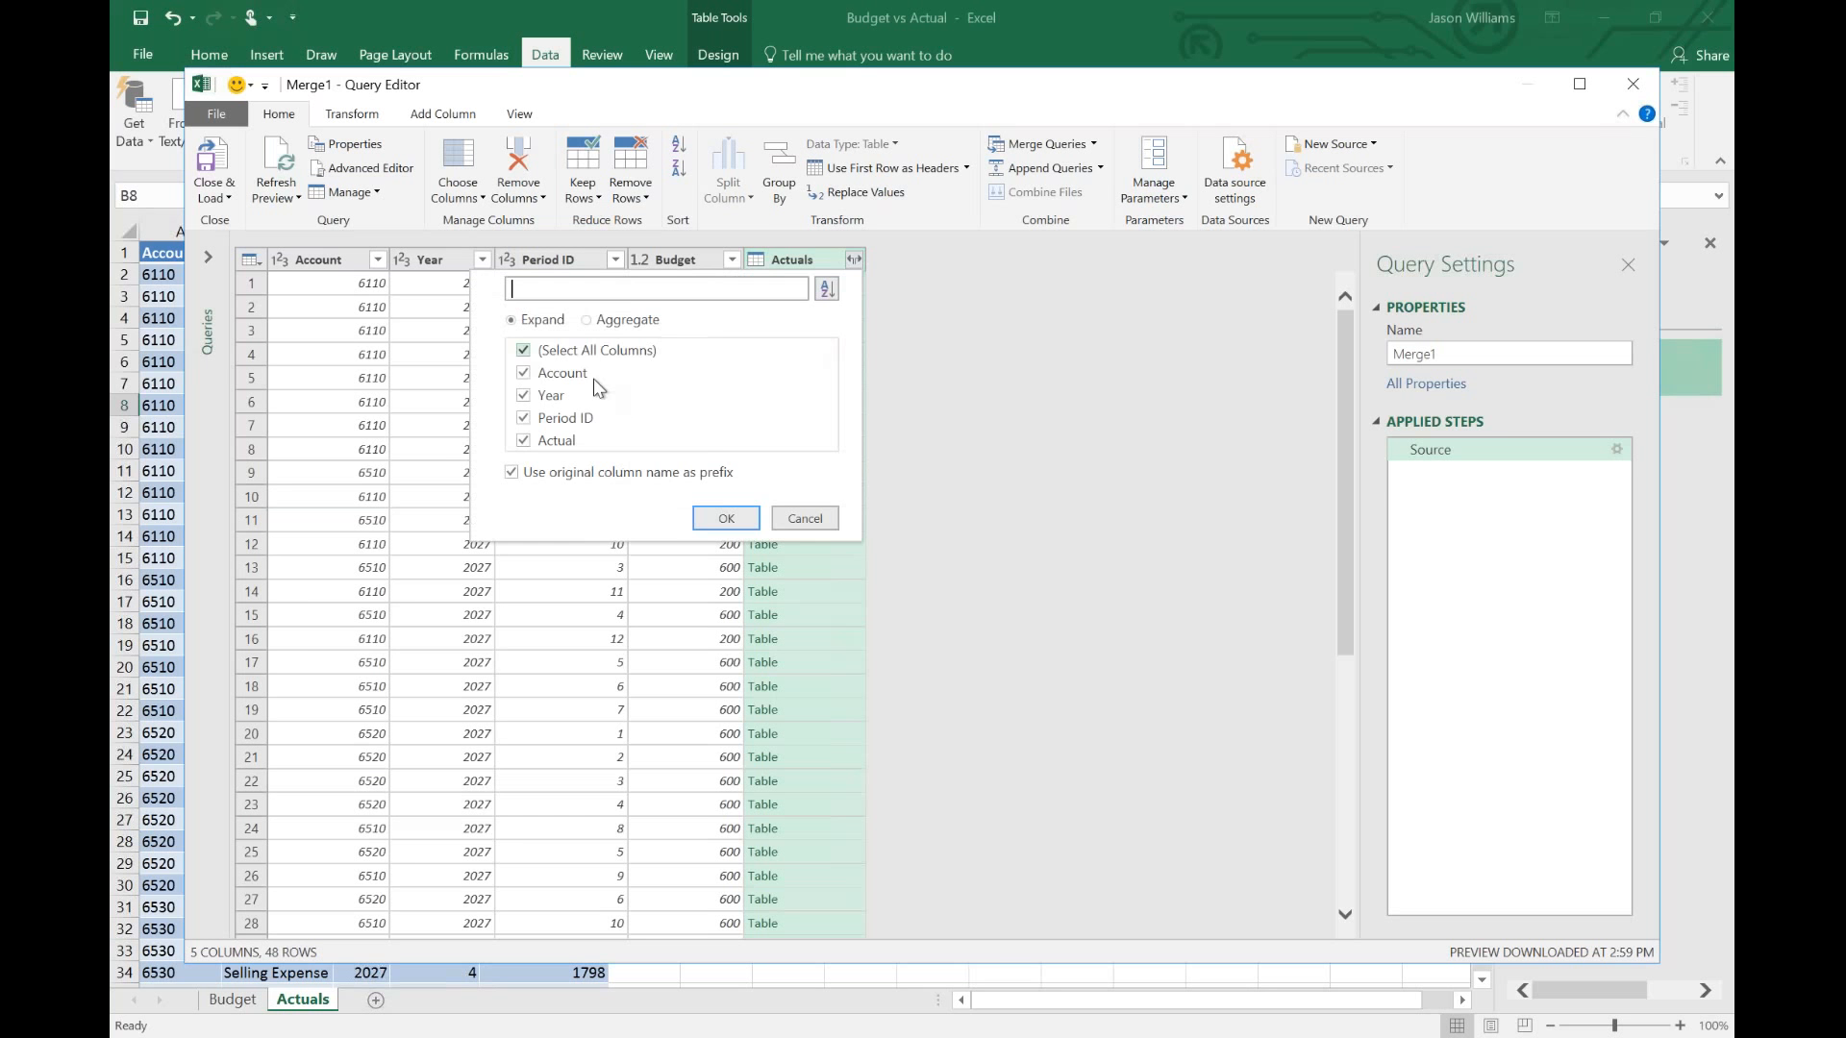
pyautogui.click(523, 350)
pyautogui.click(523, 440)
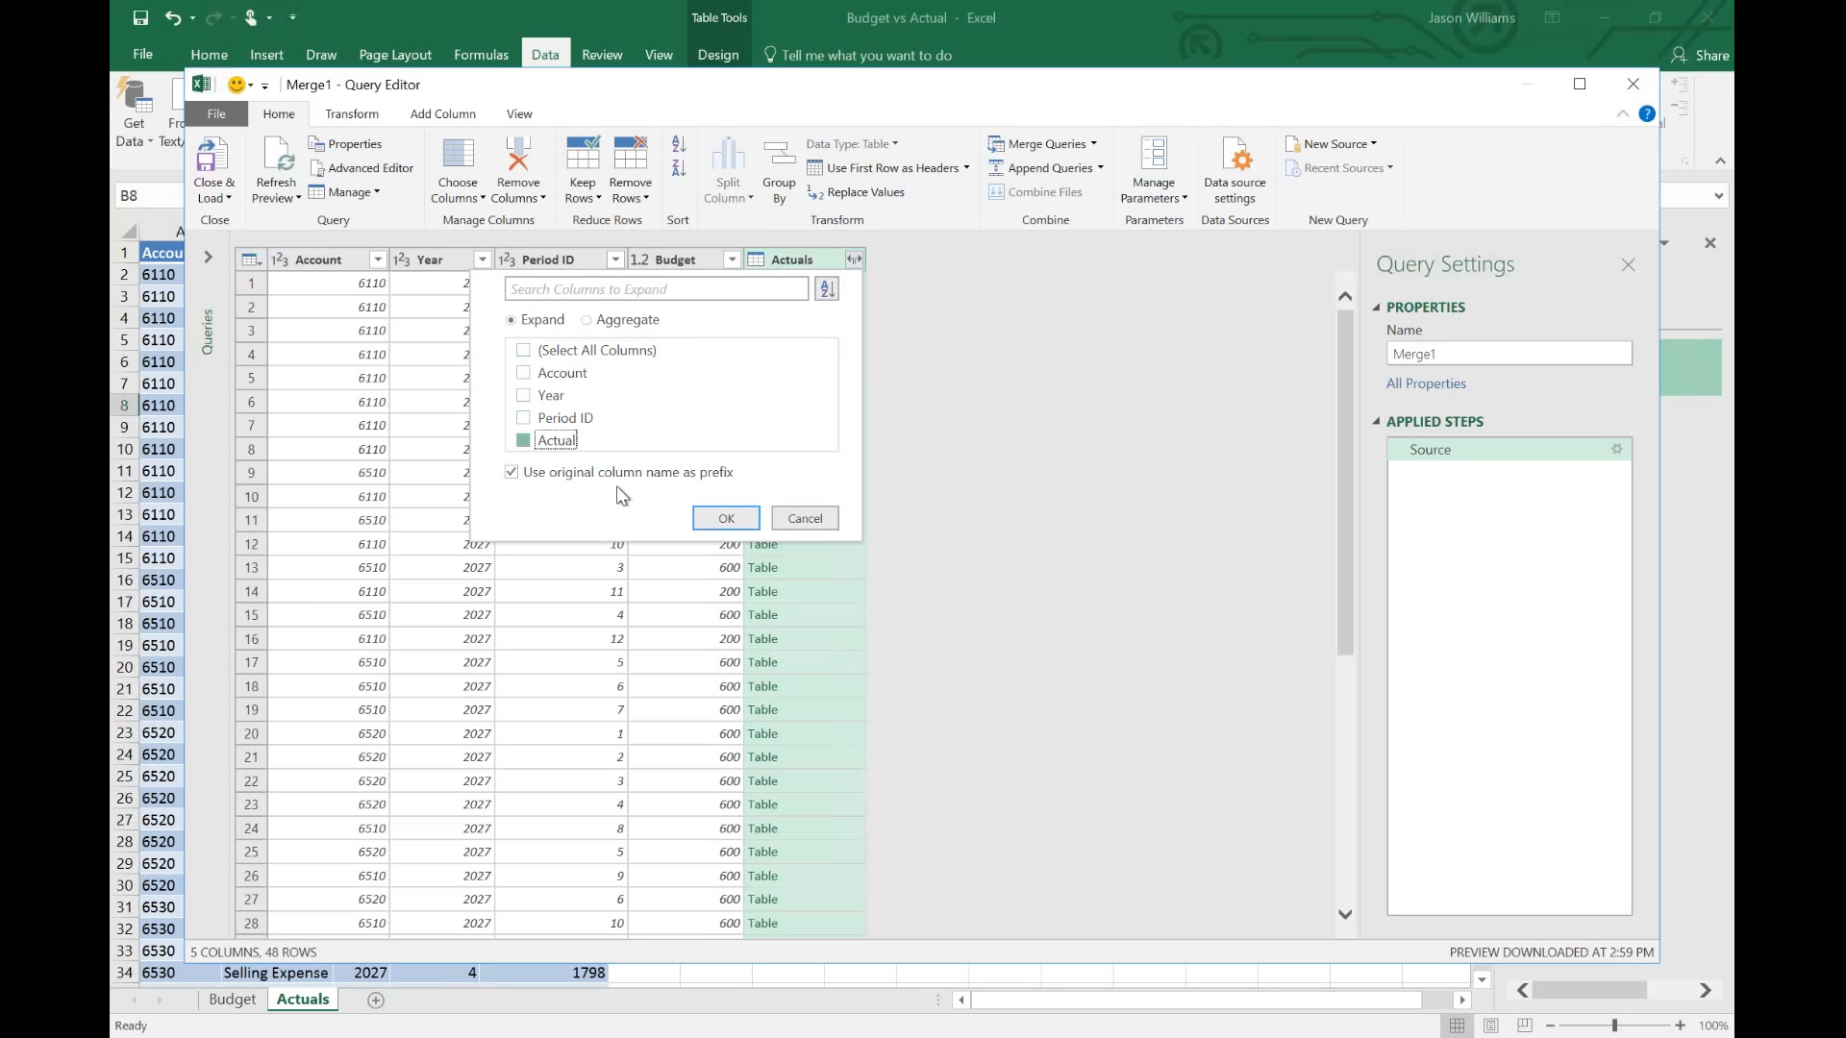
pyautogui.click(725, 518)
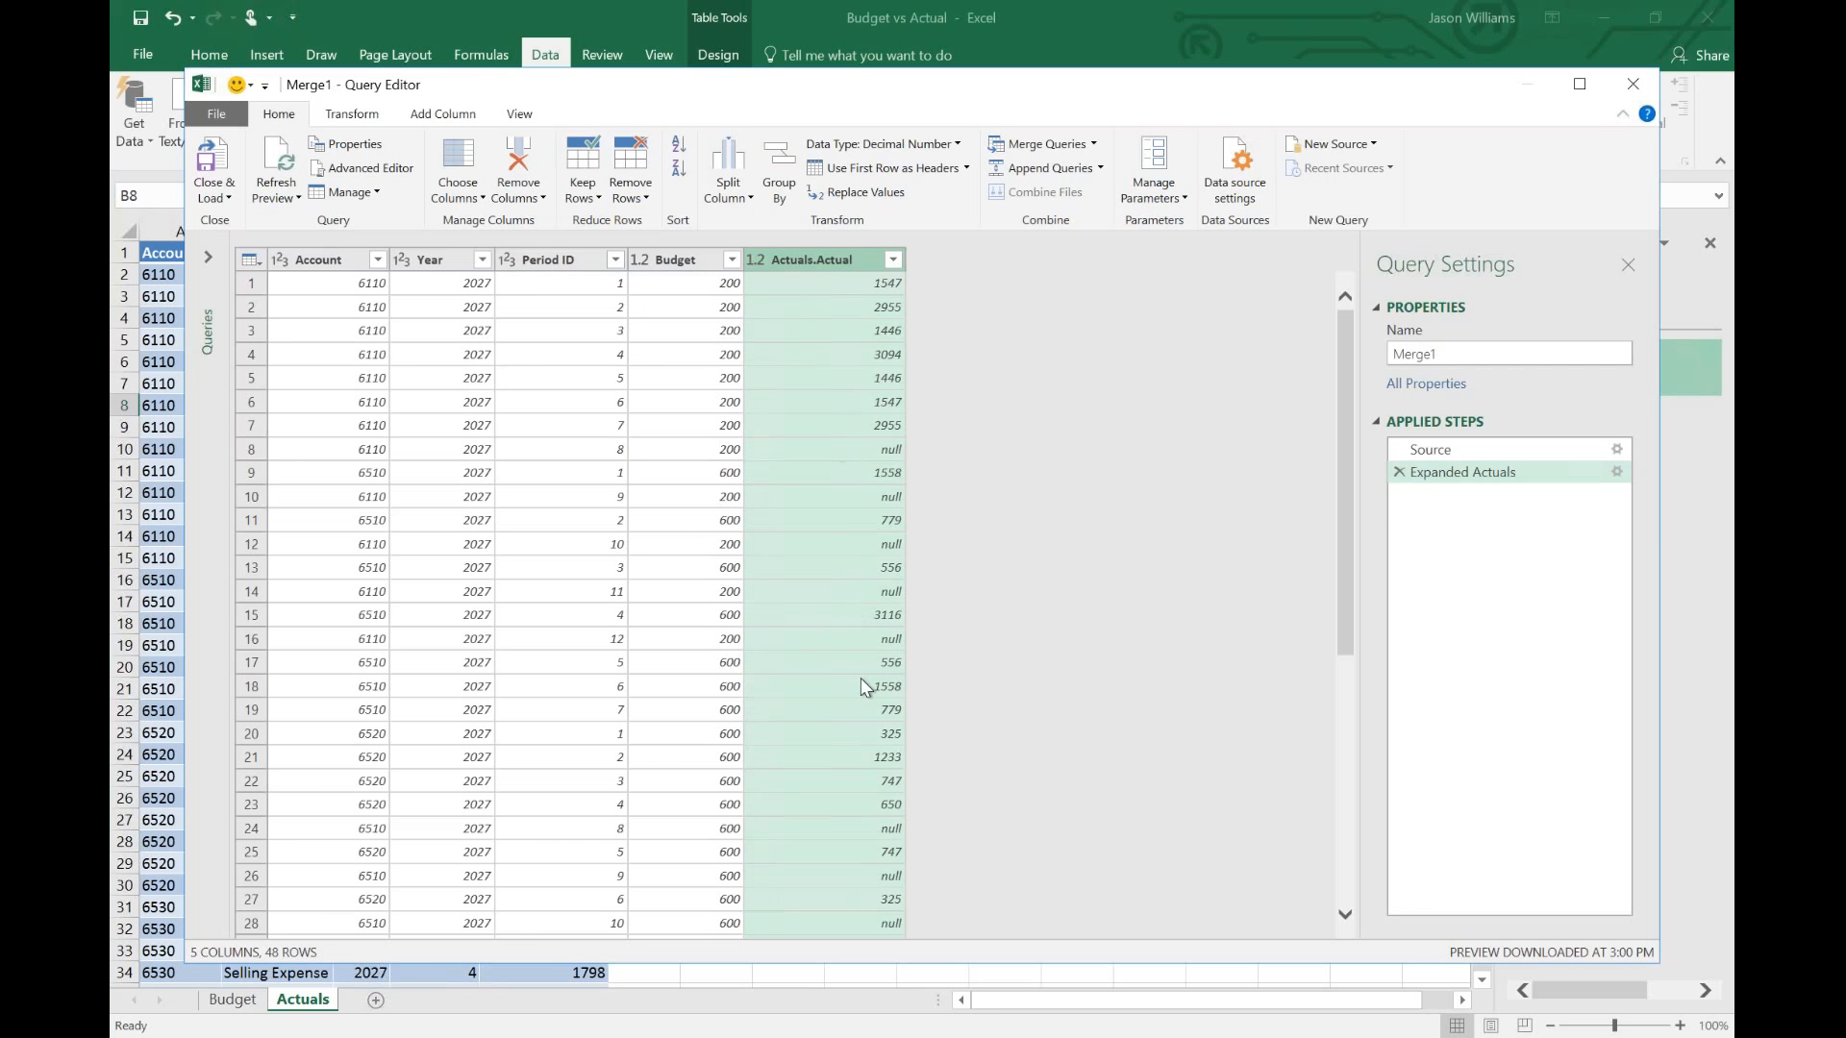
# - Rename the merged query as Combined and load it to a new worksheet
pyautogui.click(1471, 351)
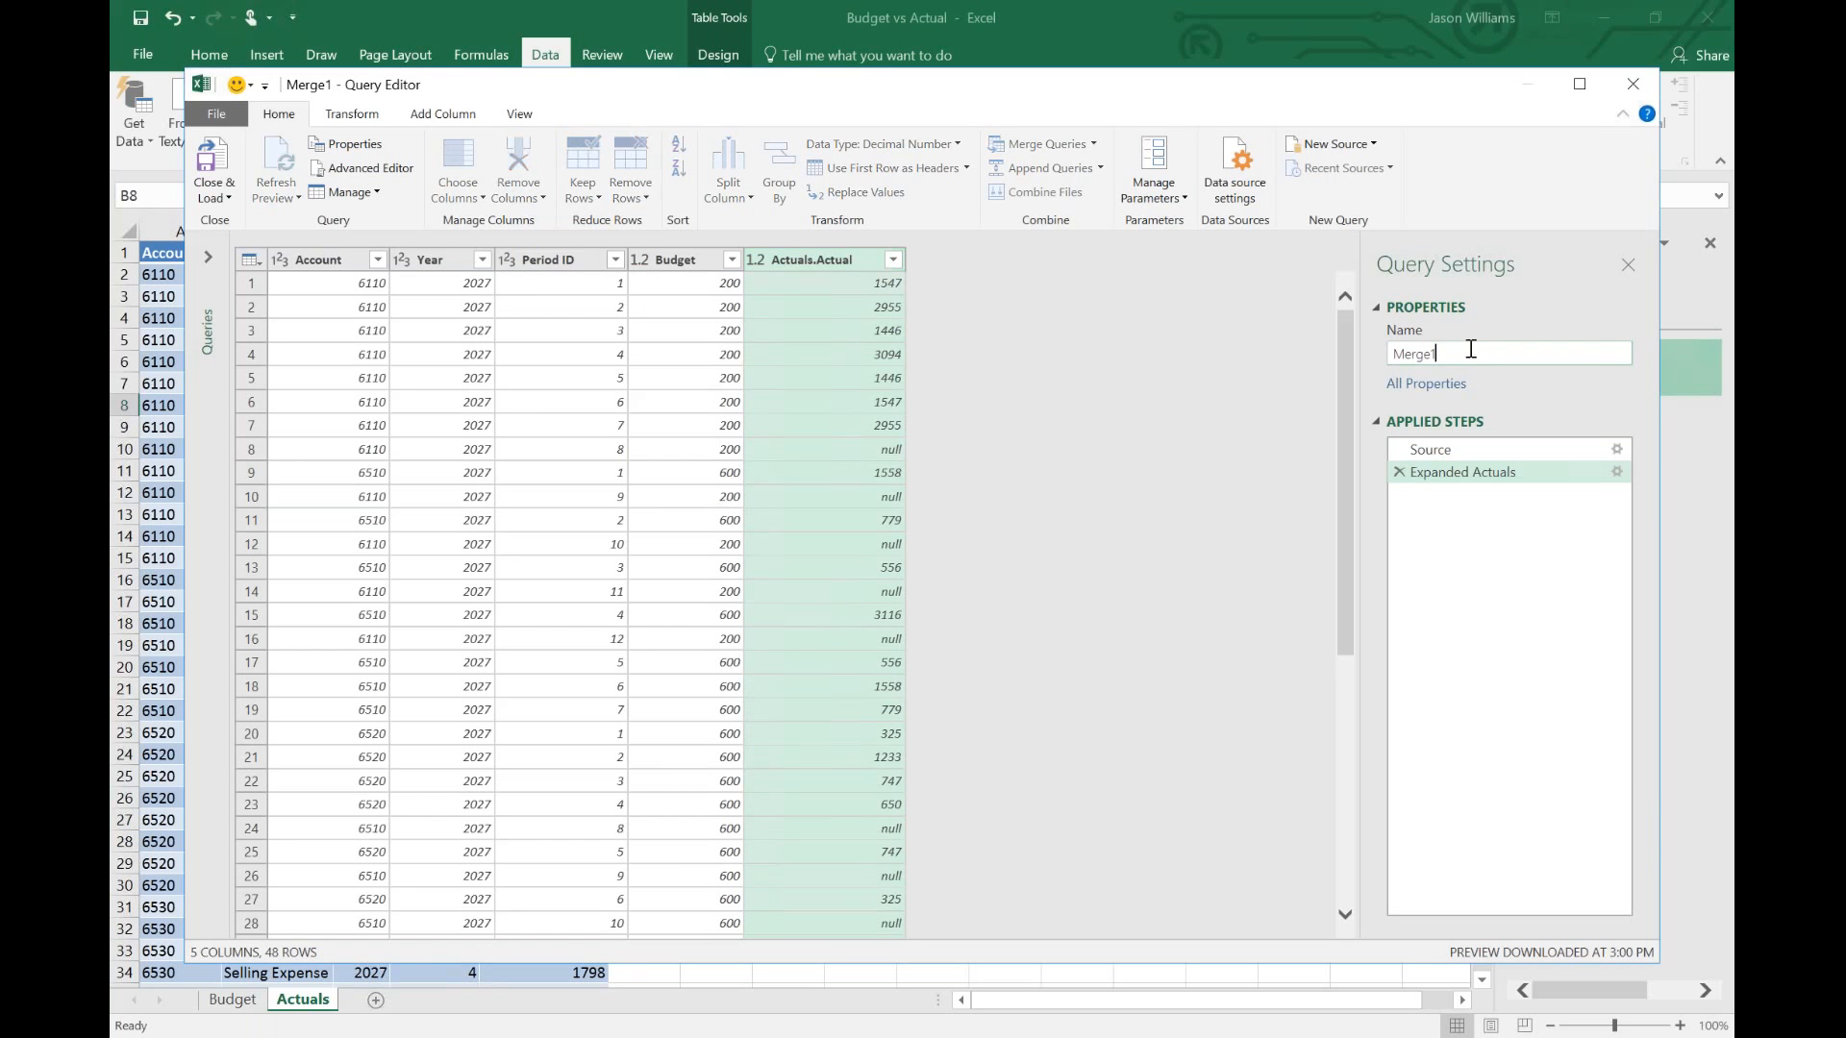
pyautogui.write('Combined')
pyautogui.click(213, 168)
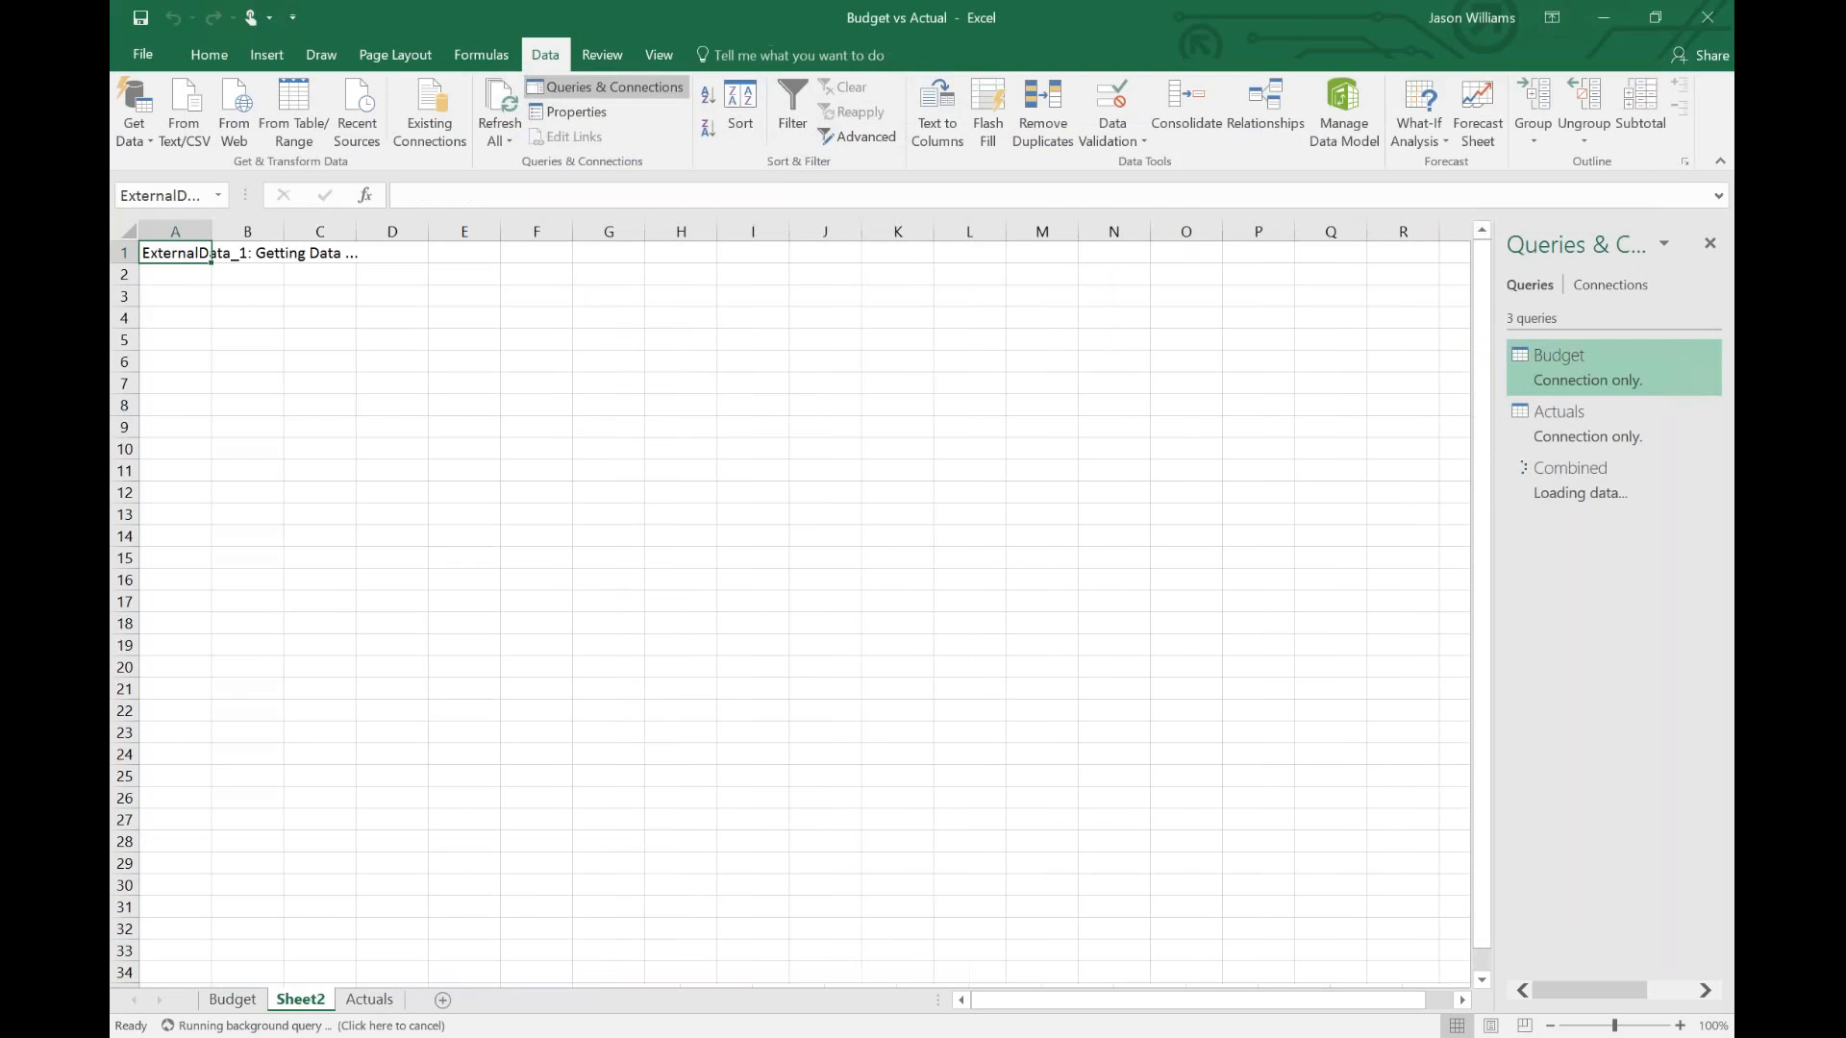
# - Move the new query results sheet after the Actuals sheet and rename it Combined
pyautogui.moveTo(306, 999); pyautogui.dragTo(418, 1011)
pyautogui.rightClick(375, 1001)
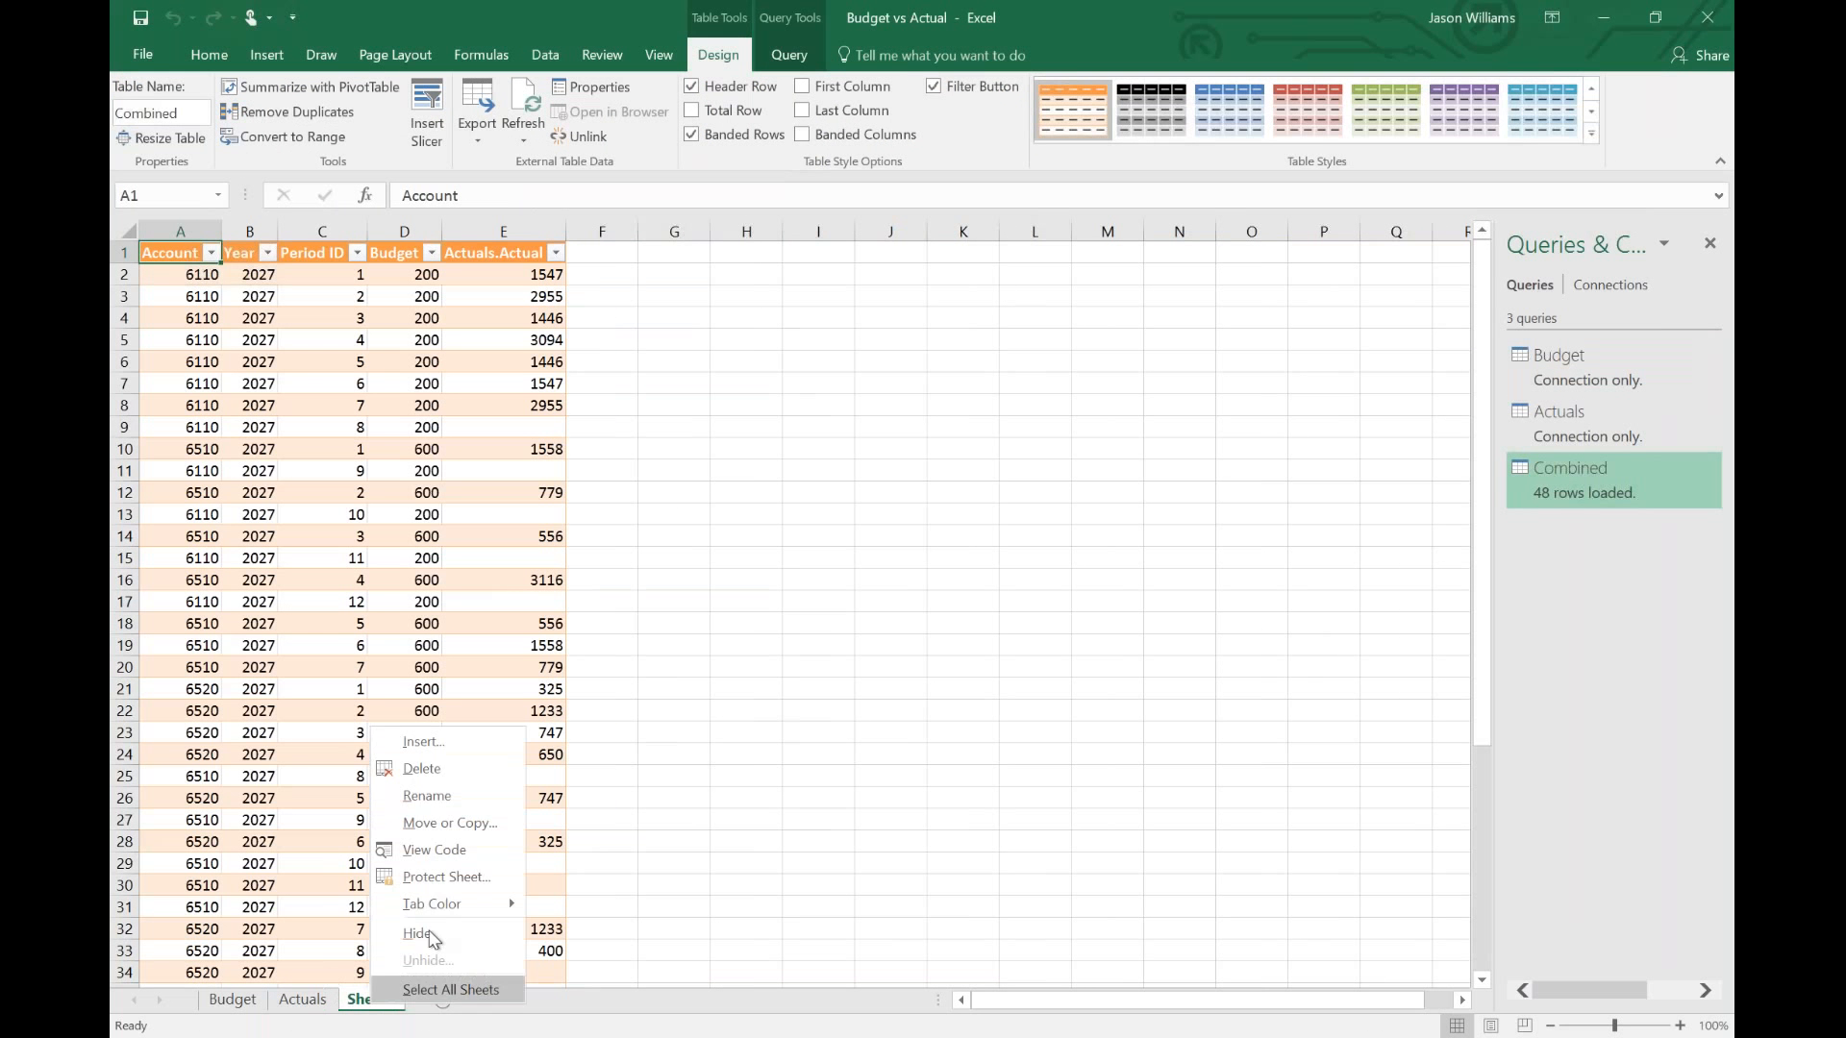
pyautogui.click(427, 795)
pyautogui.write('Combined')
pyautogui.press('Return')
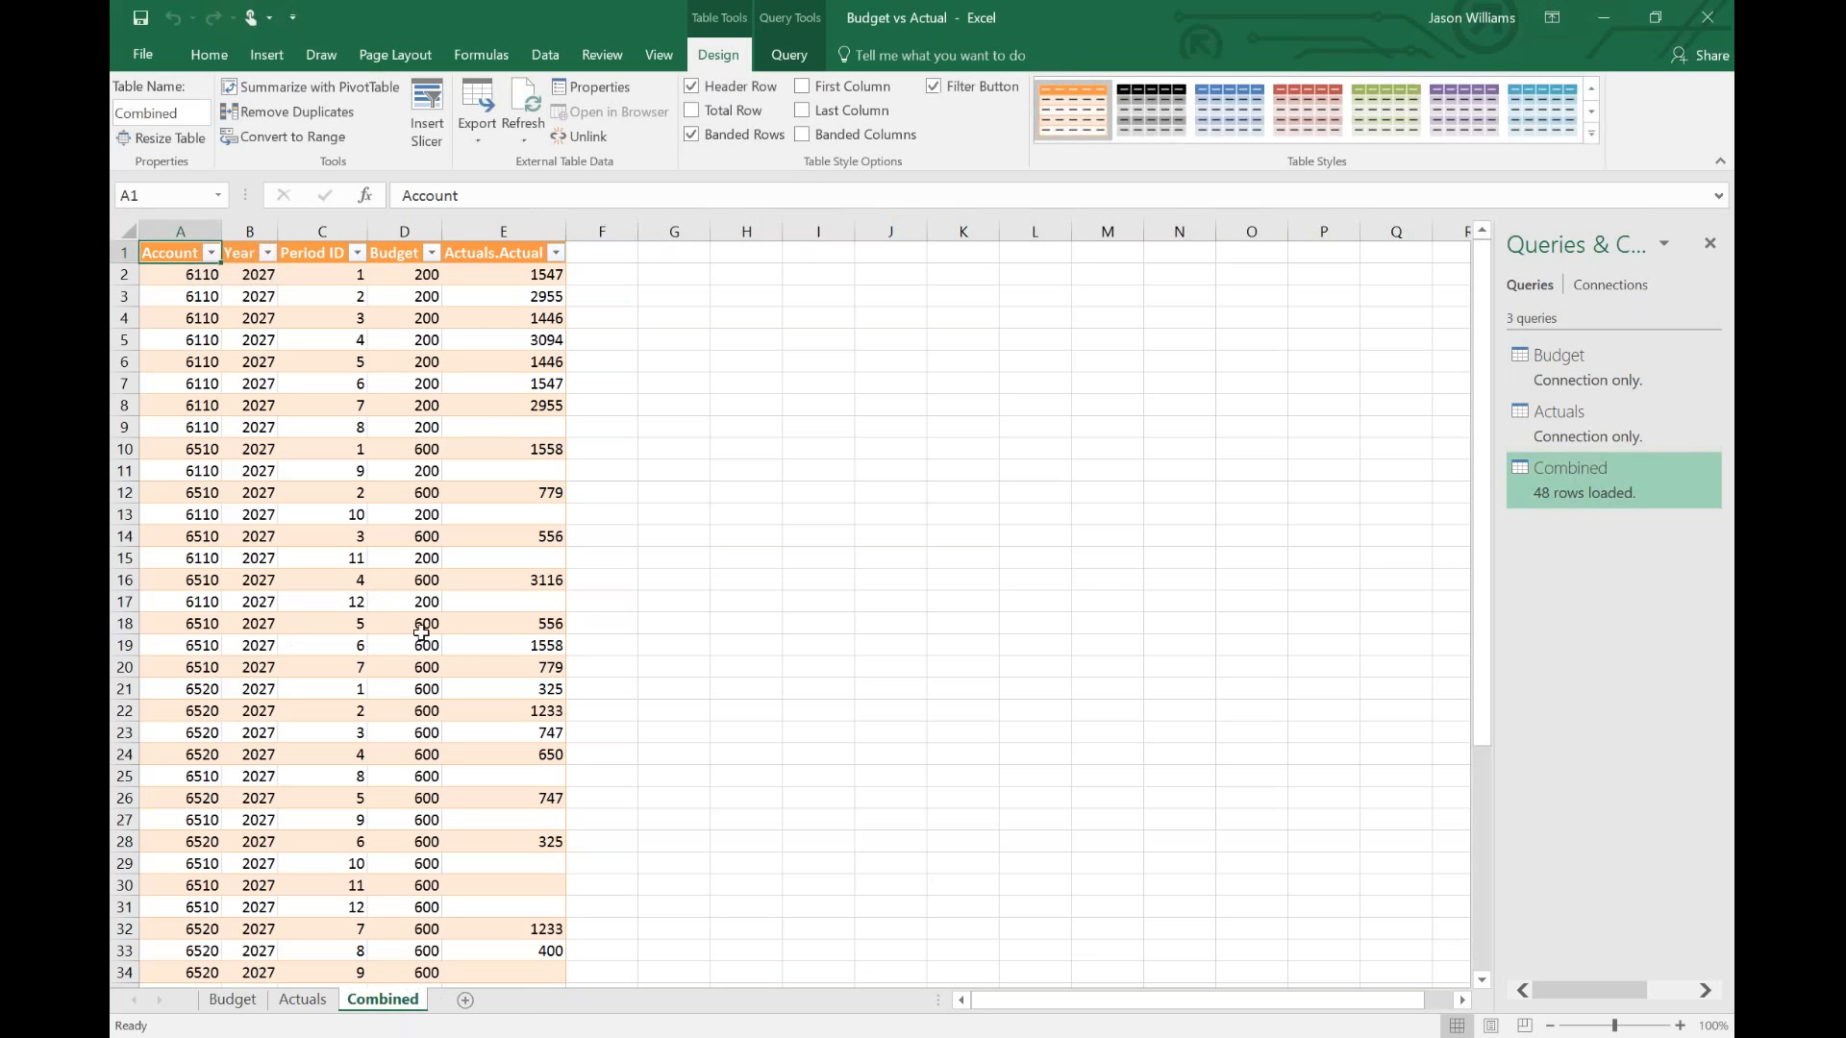
# - Add a new worksheet after Combined and name it Chart
pyautogui.click(464, 1001)
pyautogui.rightClick(462, 1000)
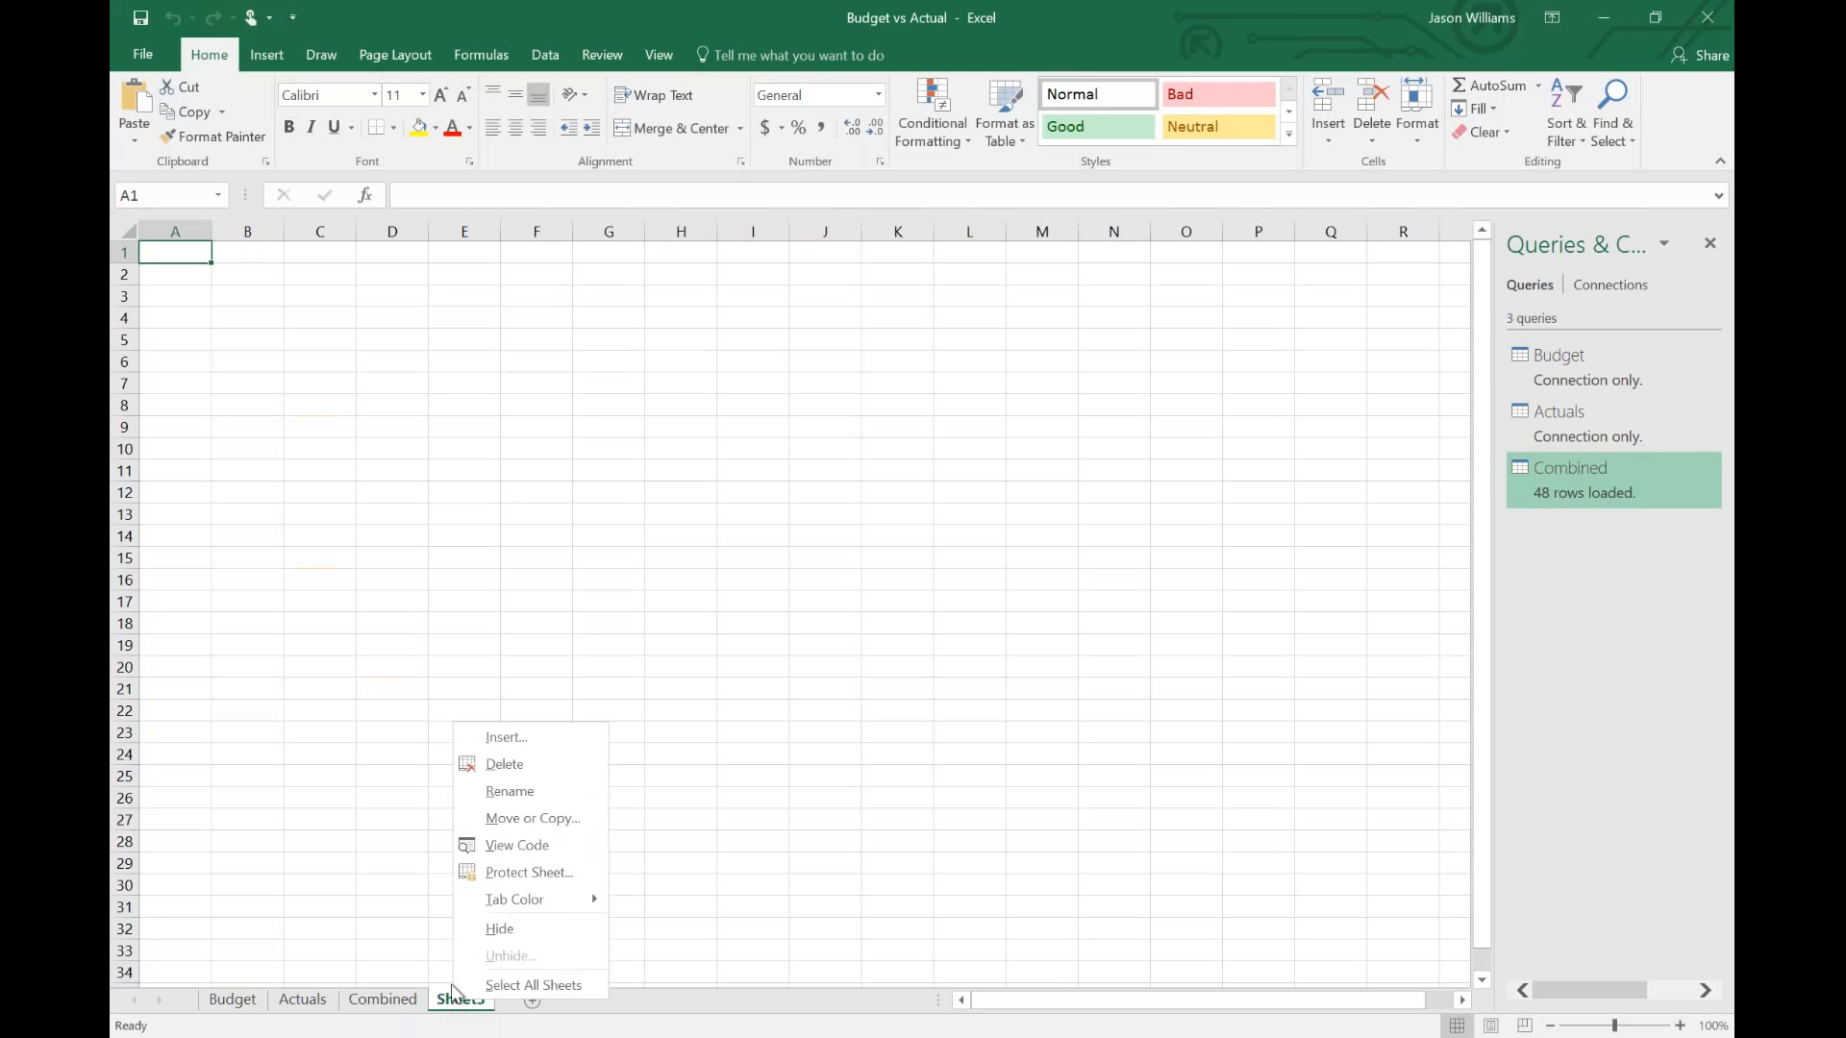
pyautogui.click(508, 791)
pyautogui.write('Chart')
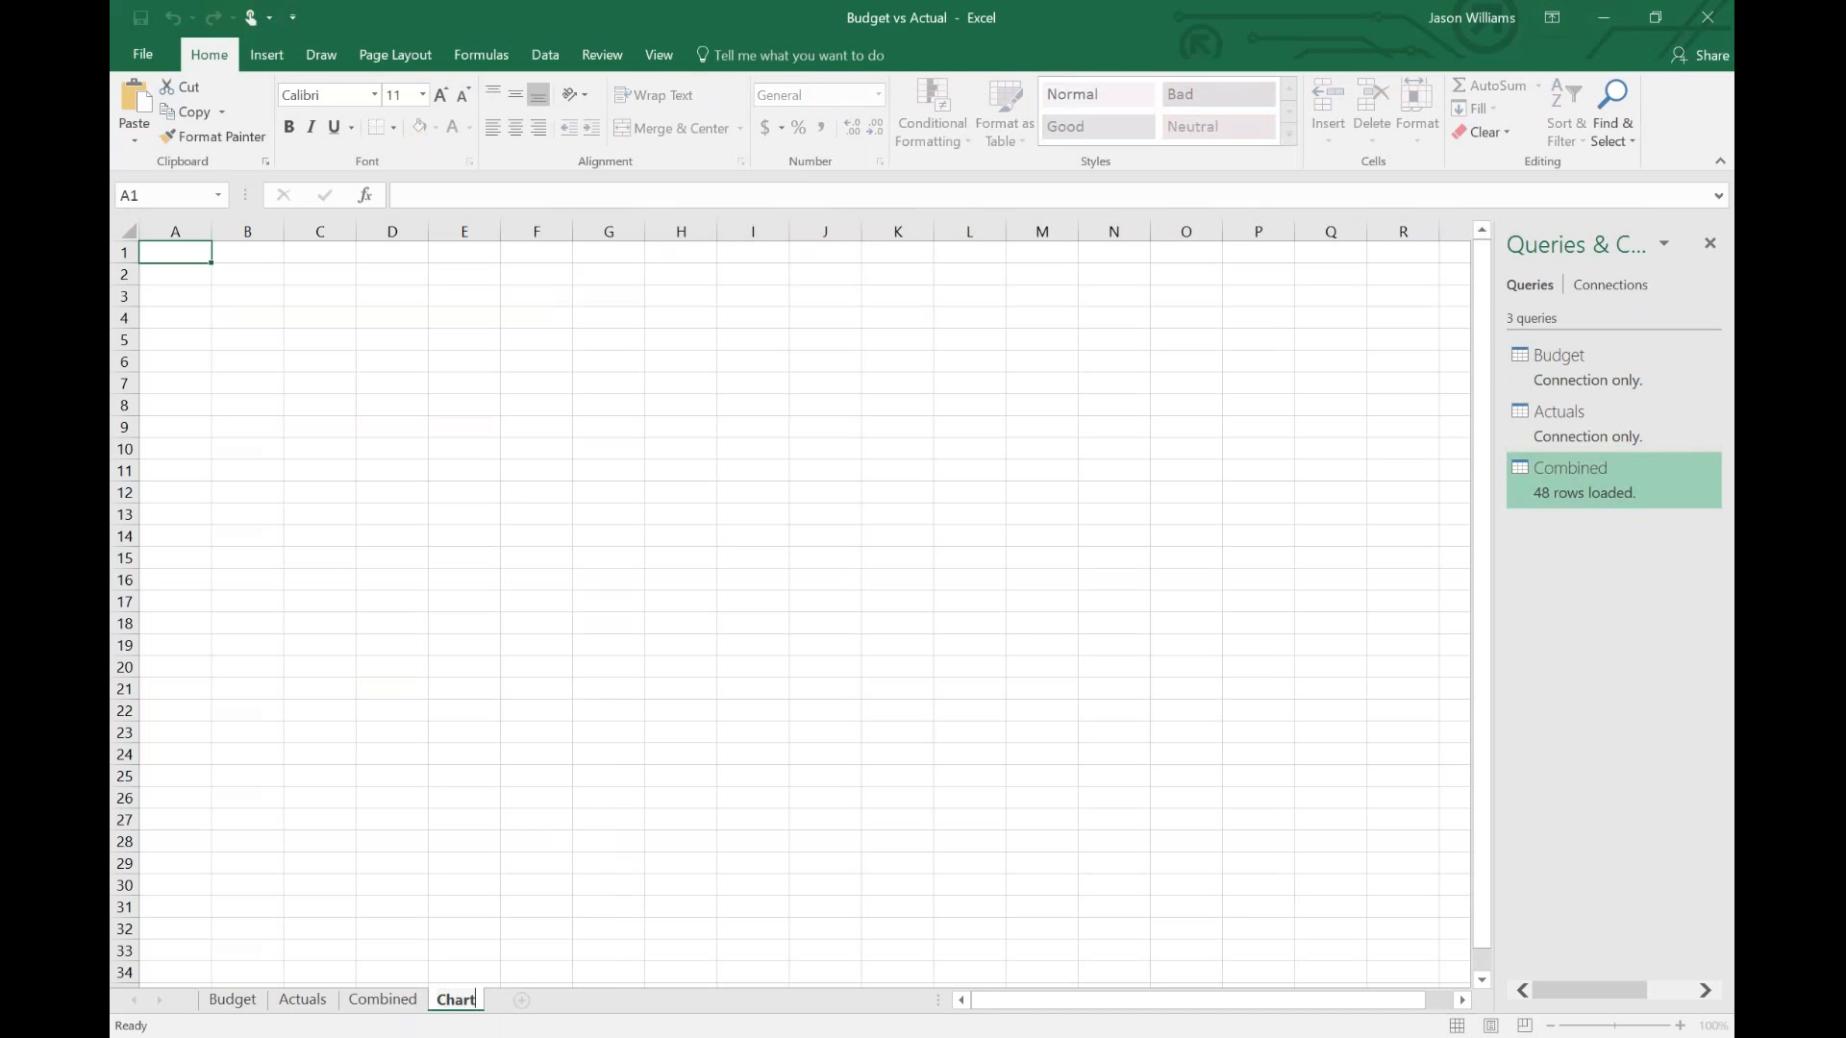
pyautogui.press('Return')
# - Insert a PivotChart based on the Combined table at cell C3 of the existing Chart worksheet
pyautogui.click(285, 304)
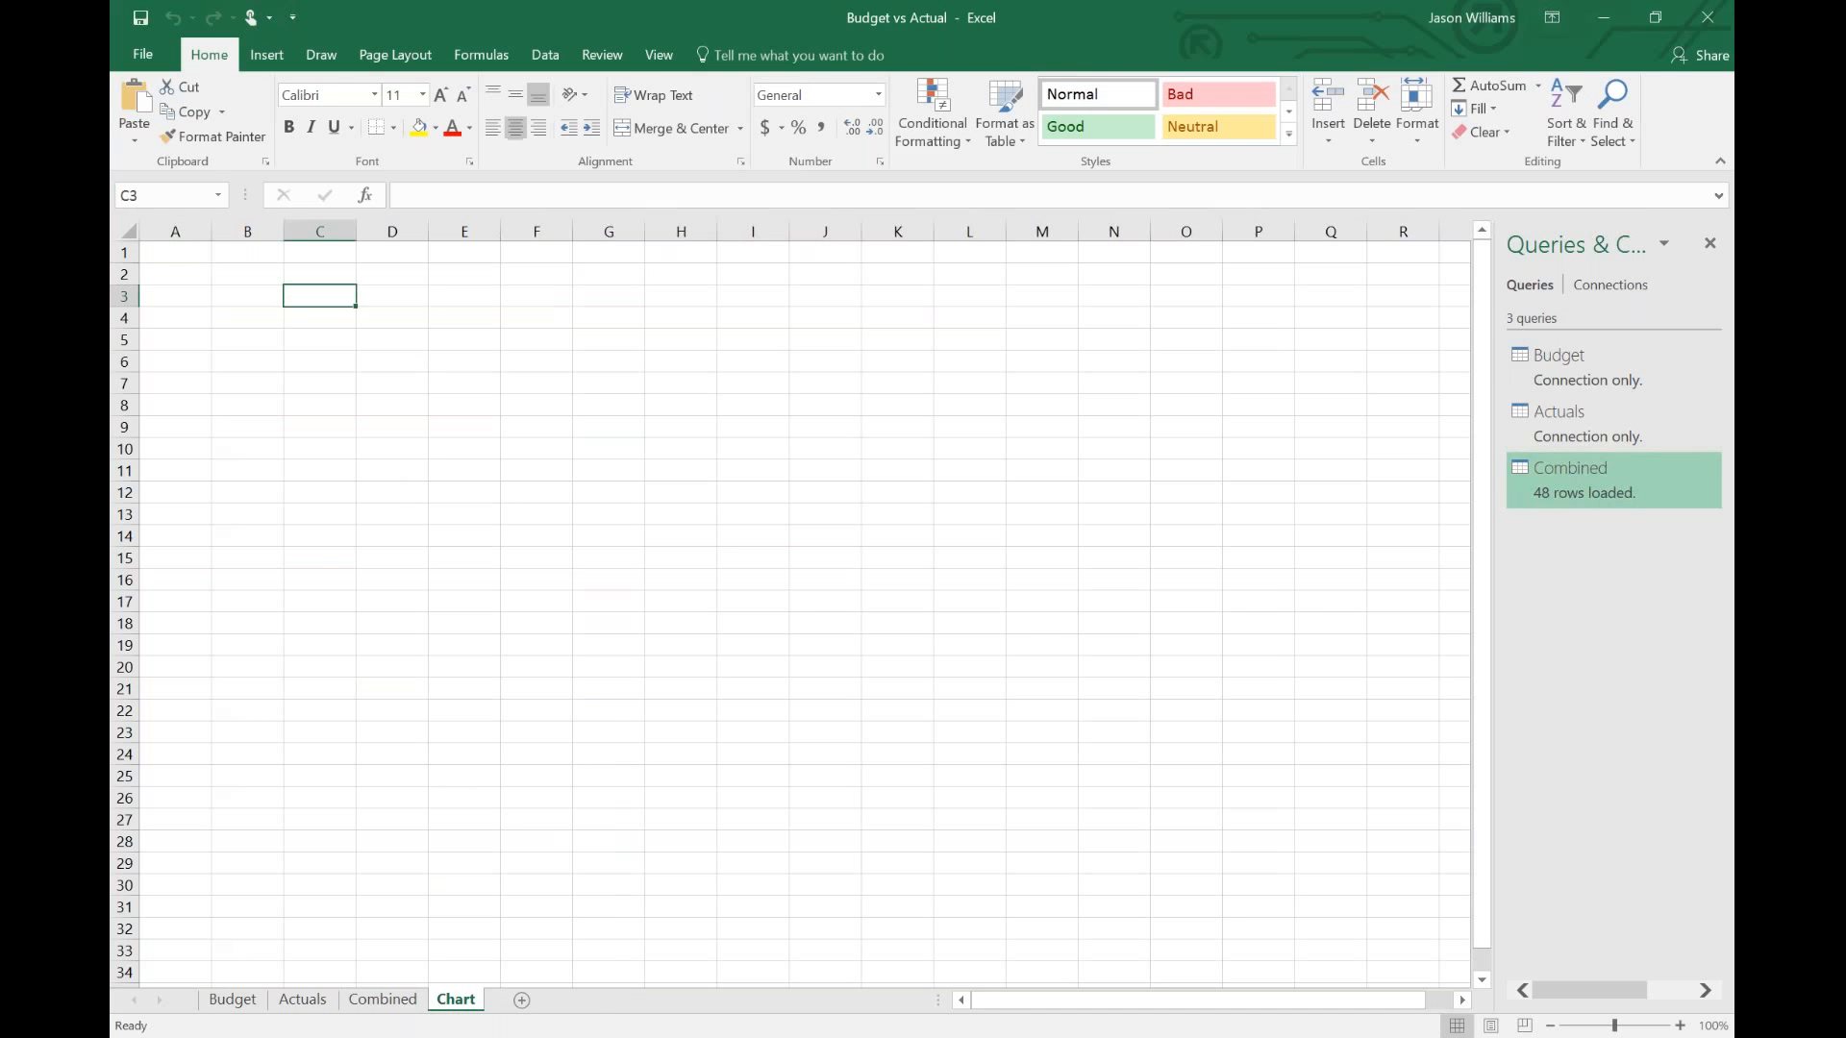
pyautogui.click(267, 55)
pyautogui.click(1019, 103)
pyautogui.write('Combined')
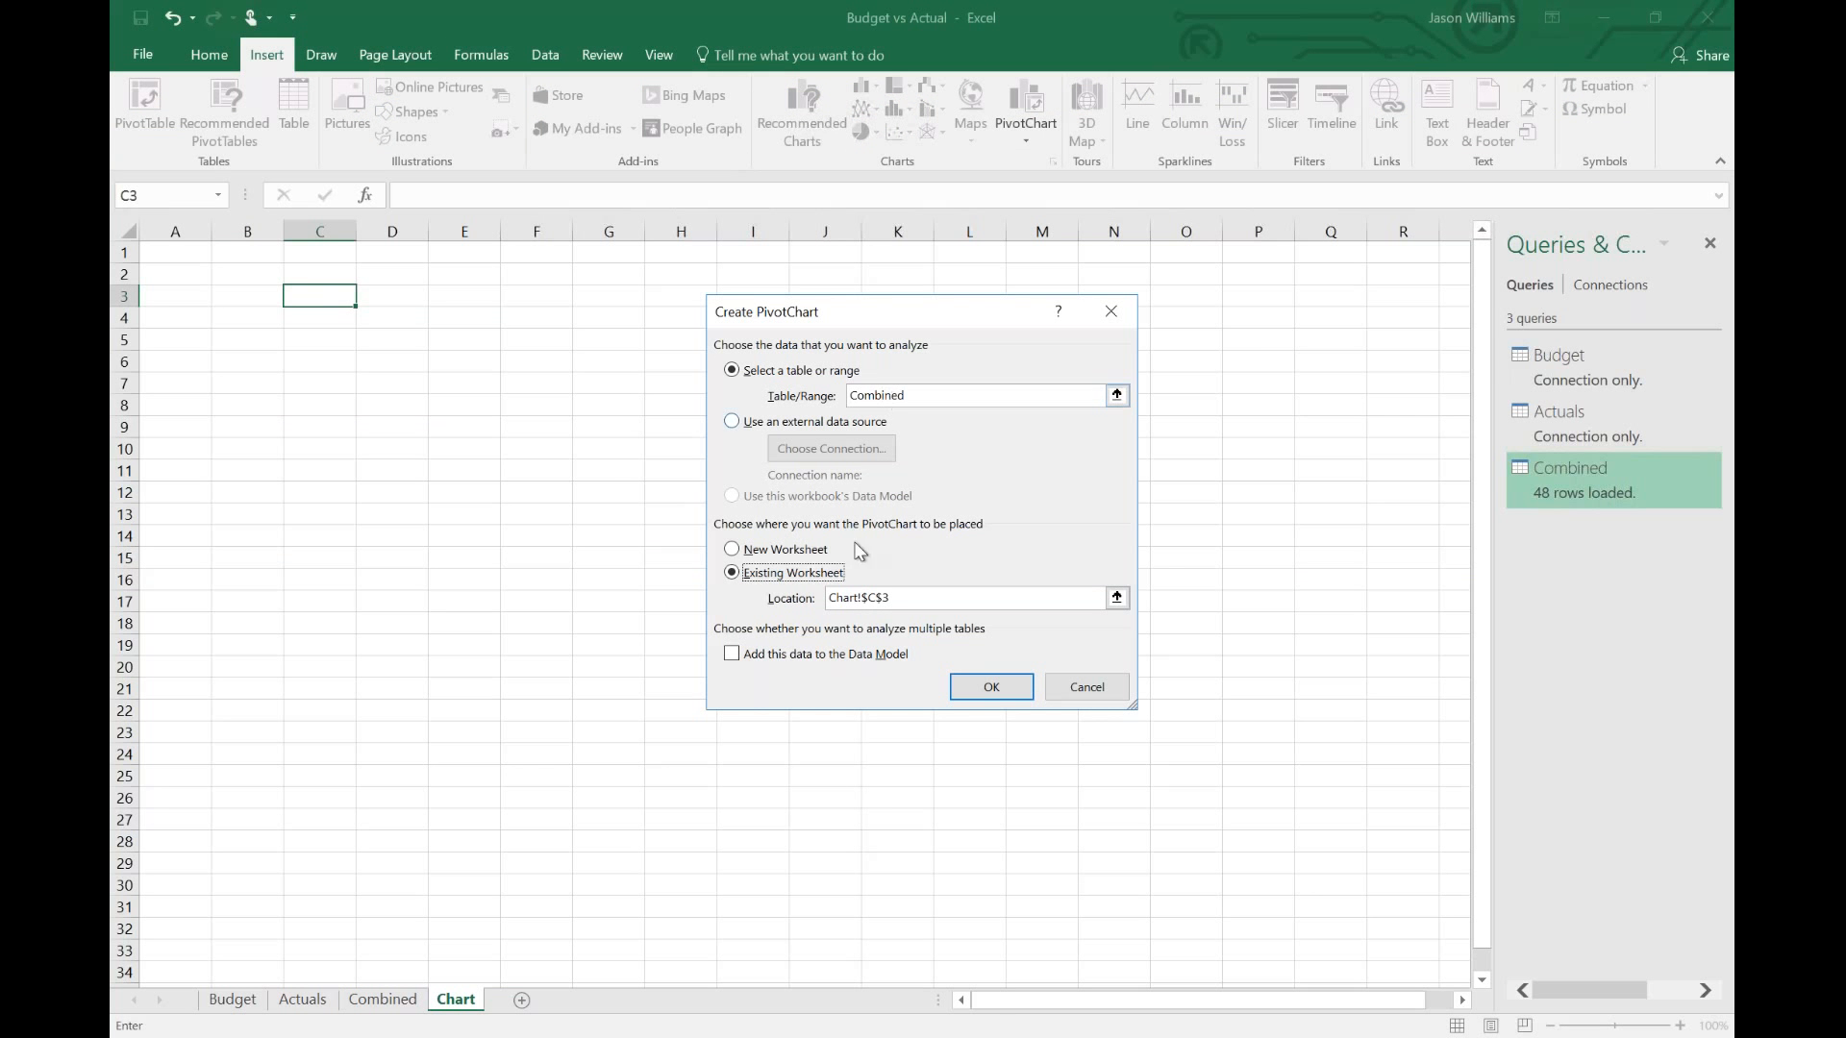
pyautogui.click(1000, 685)
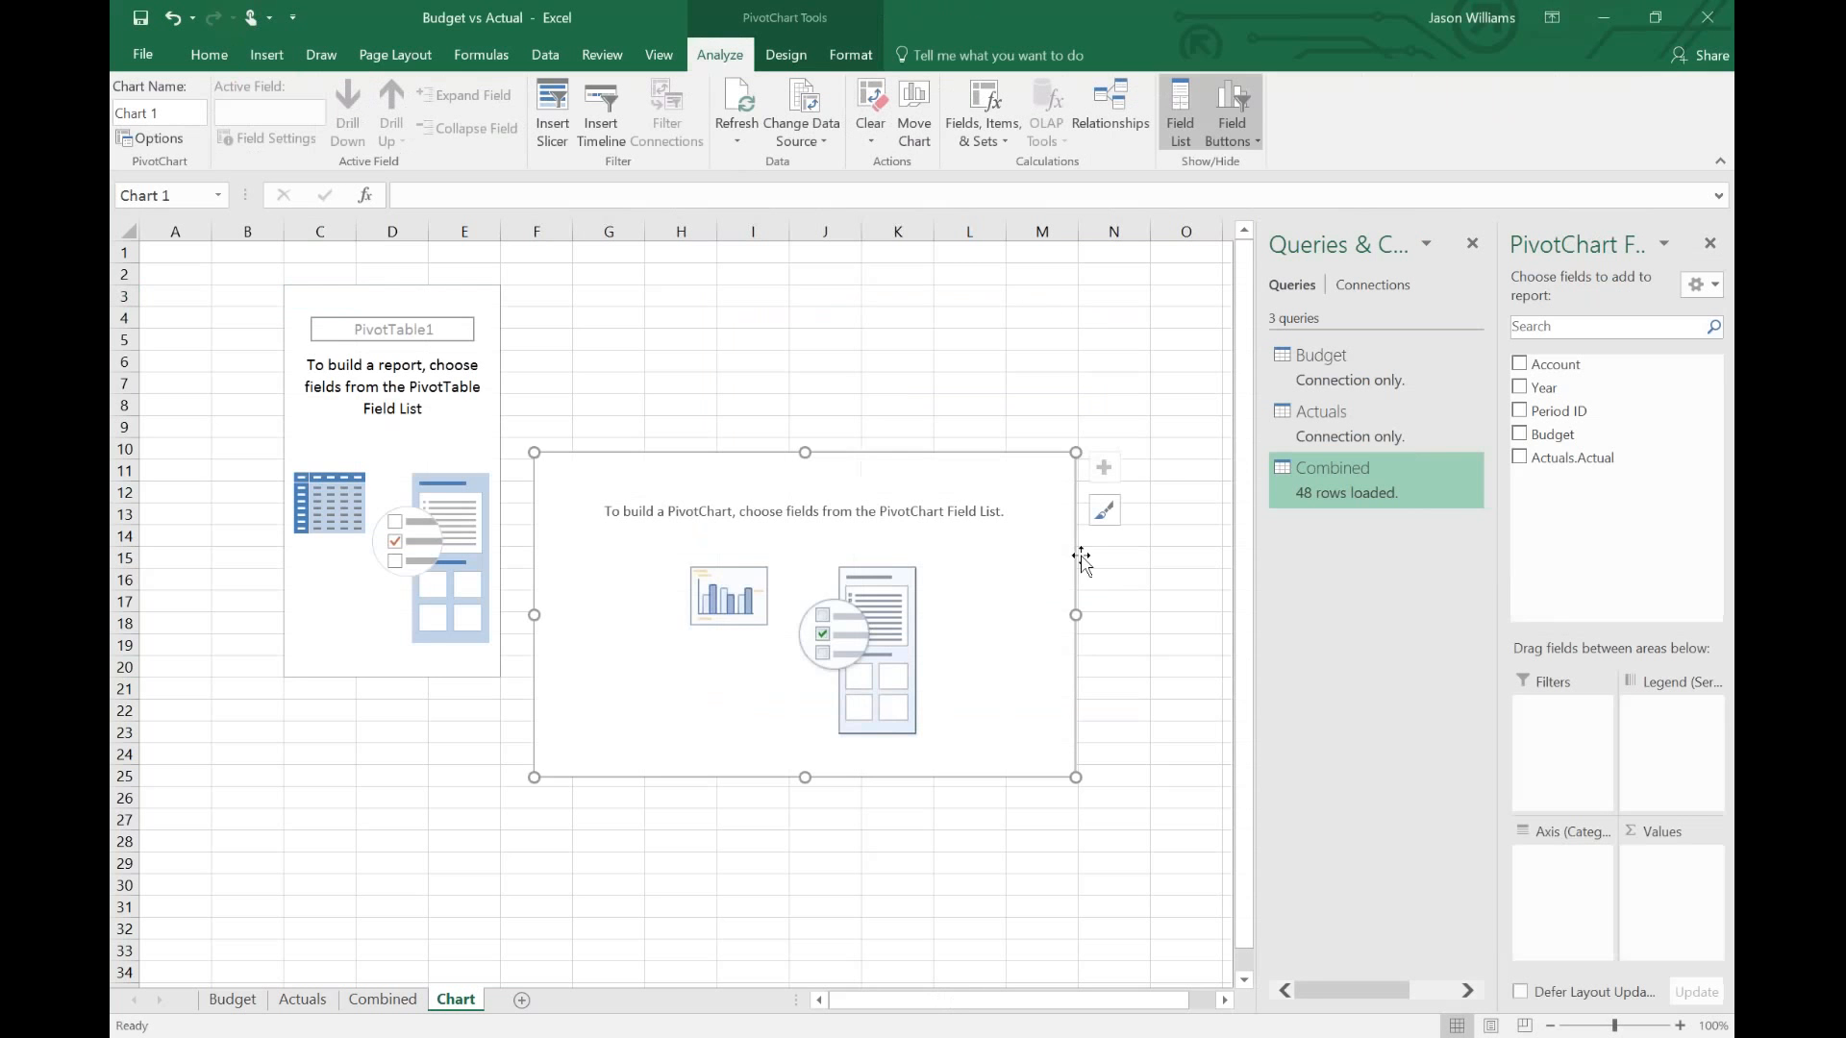
# - Add Actuals.Actual and Budget as PivotChart values and summarize Actuals.Actual by Sum
pyautogui.click(1567, 464)
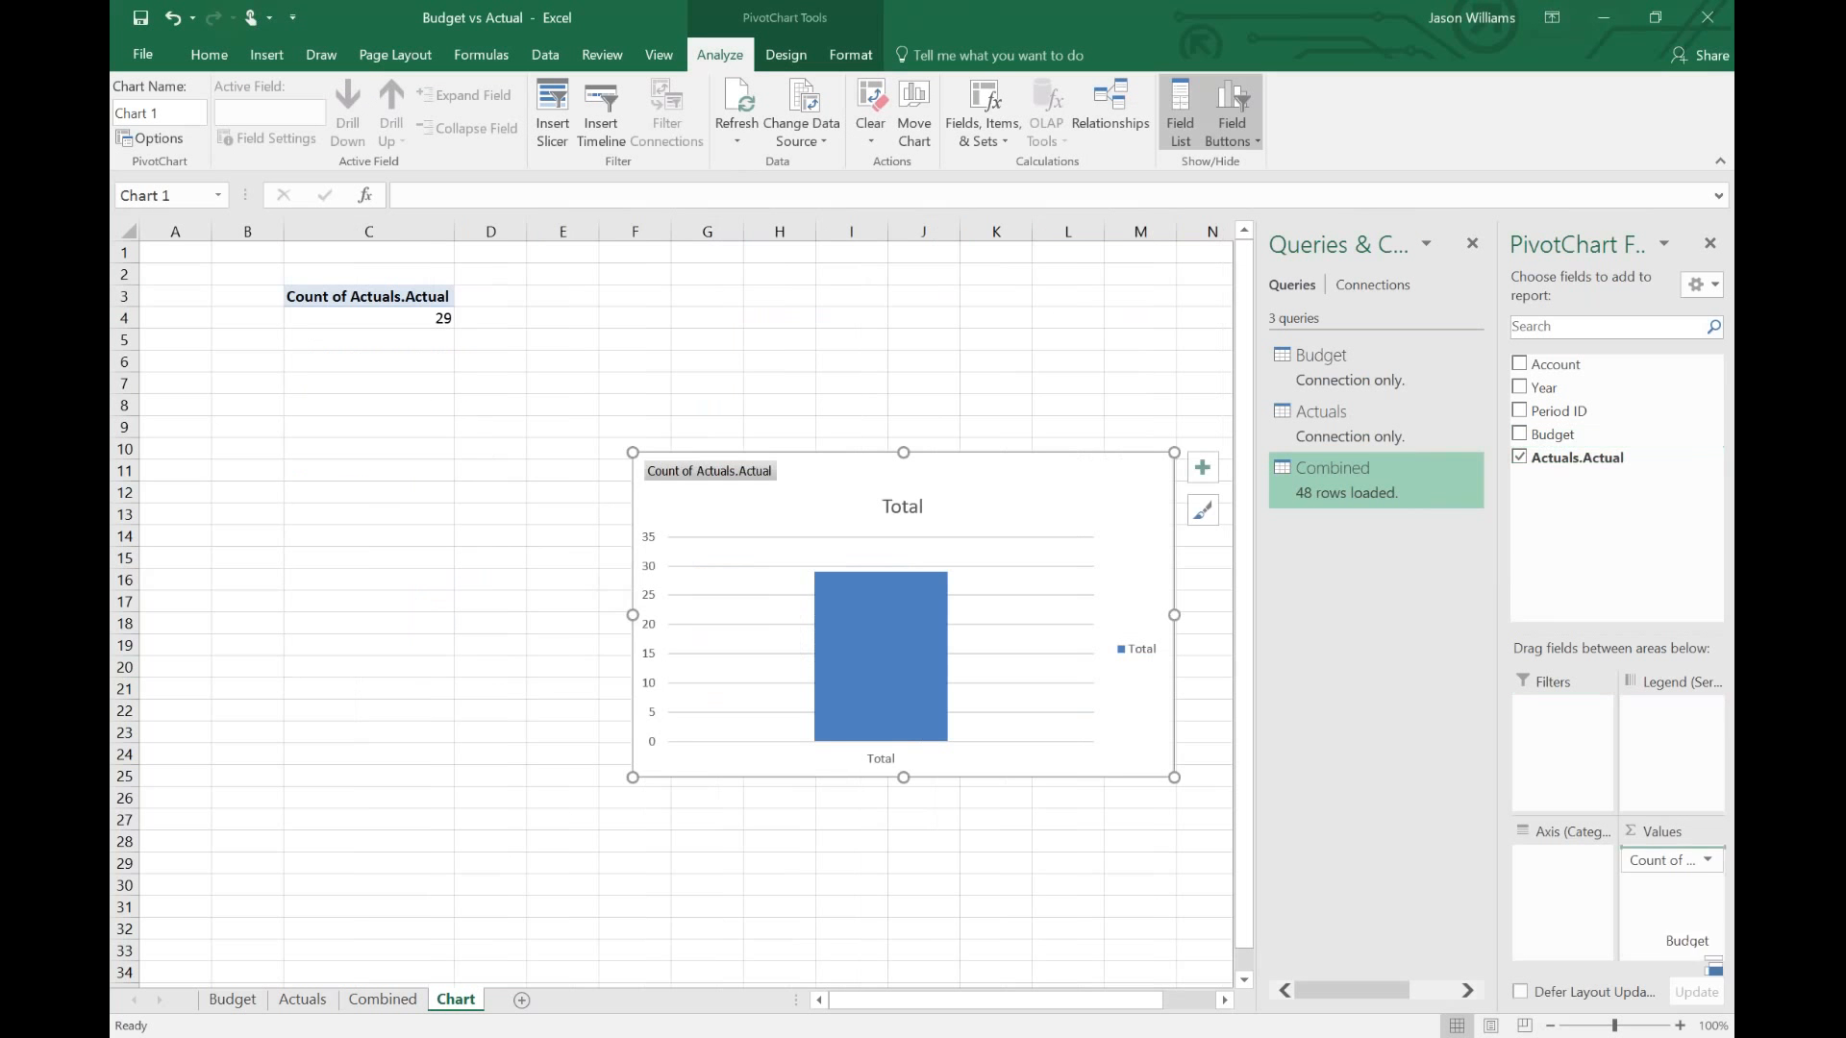
pyautogui.click(1554, 435)
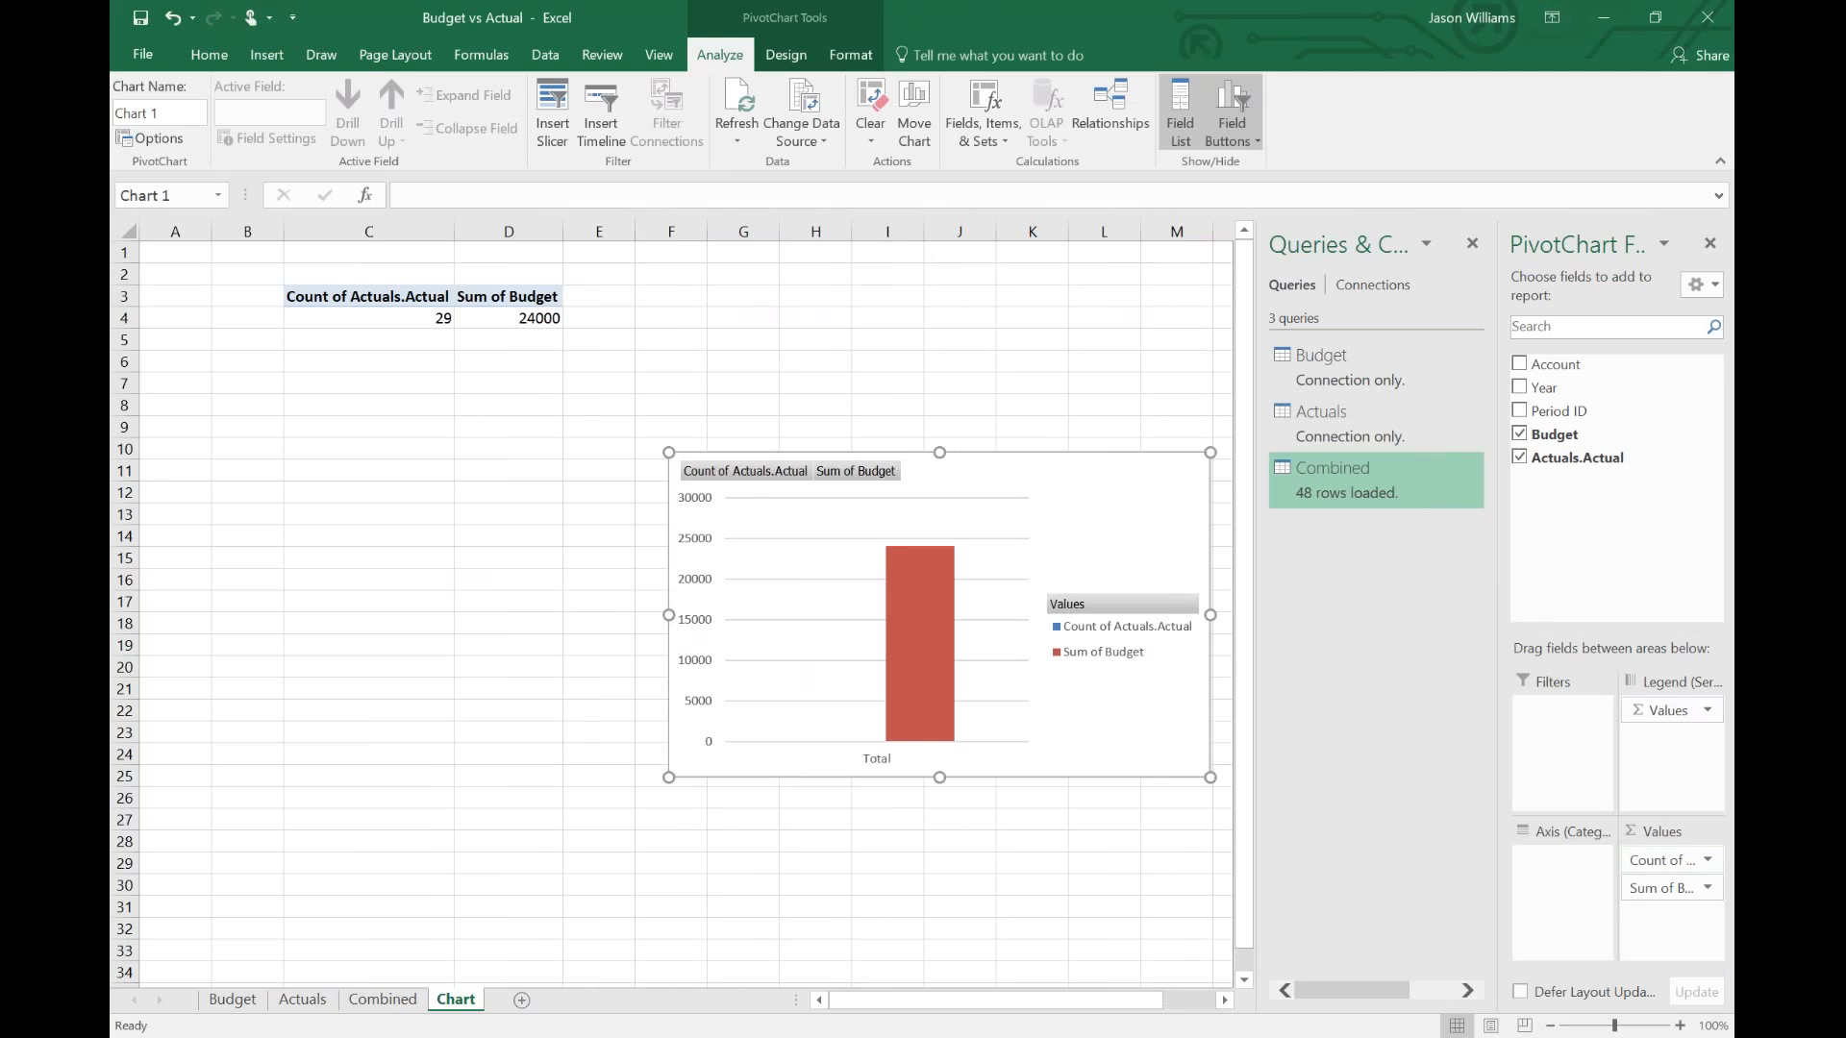
pyautogui.click(1707, 860)
pyautogui.click(1562, 830)
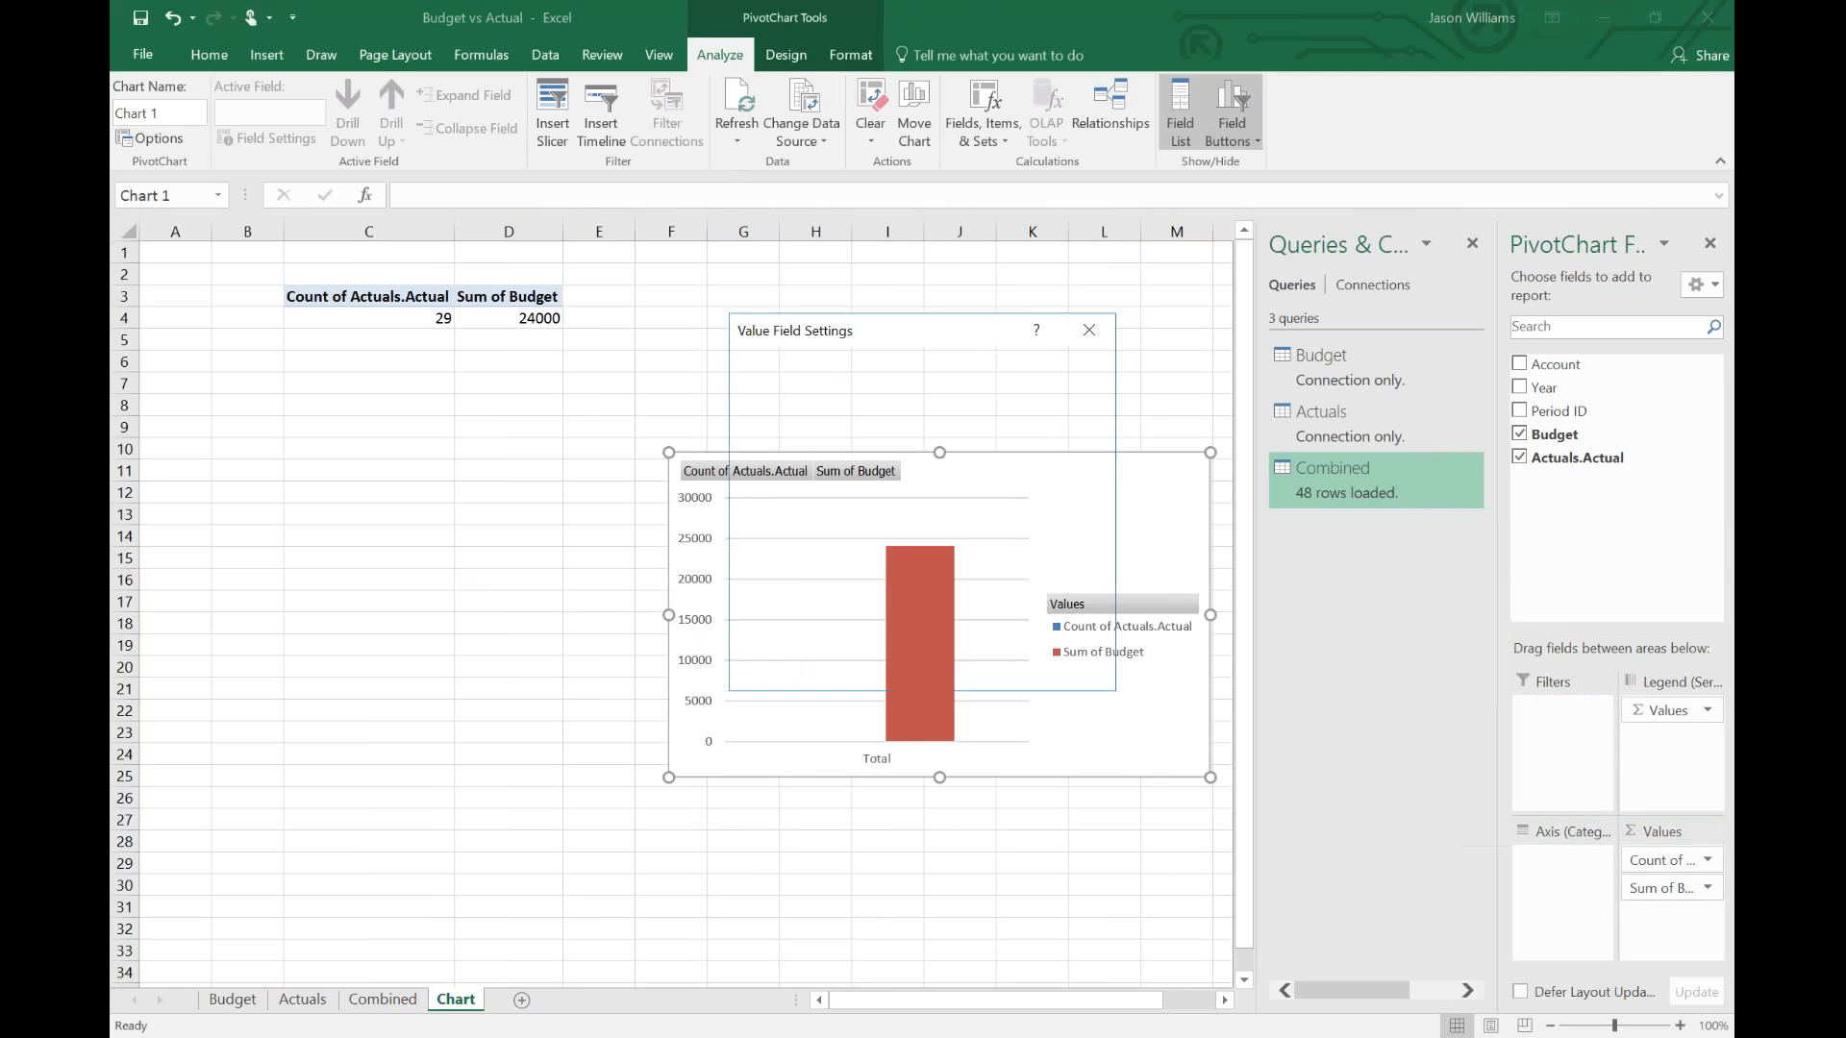
pyautogui.click(893, 523)
pyautogui.click(978, 665)
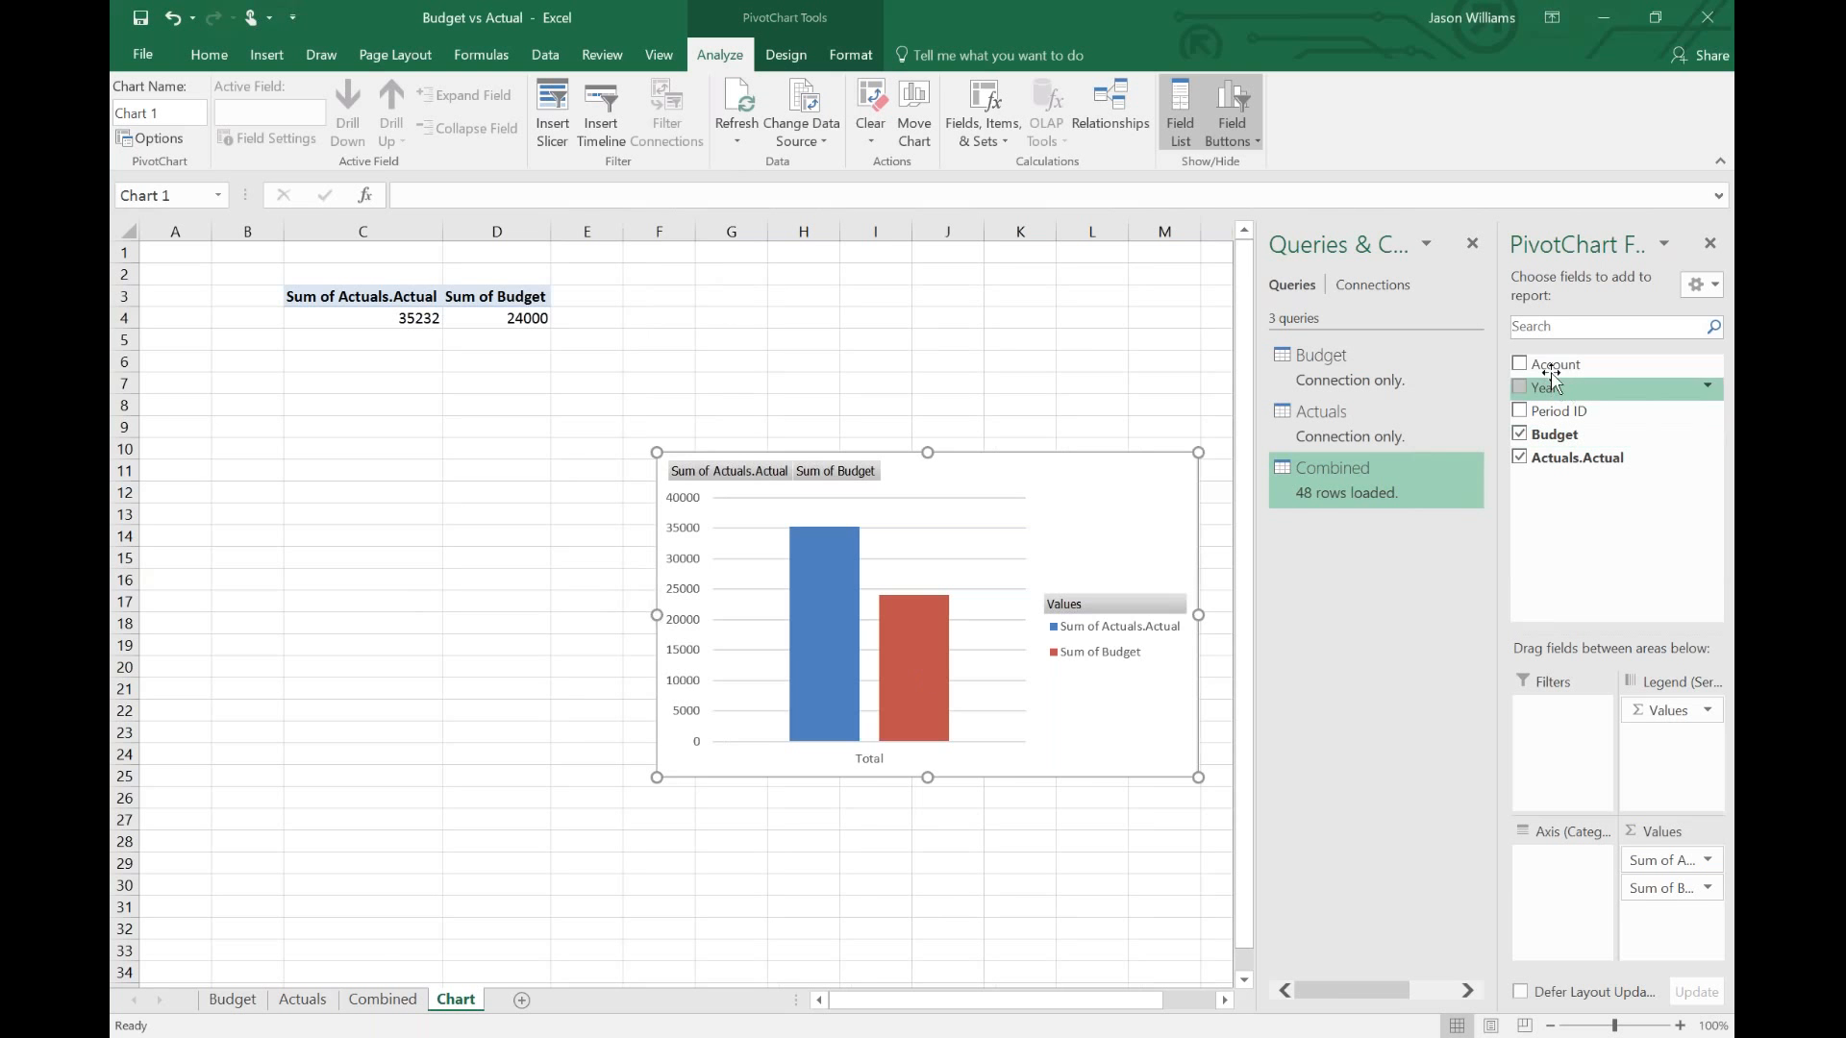
# - Use Account as the chart's axis category and place the chart just beneath the pivot table, with the queries list closed
pyautogui.moveTo(1555, 364); pyautogui.dragTo(1538, 890)
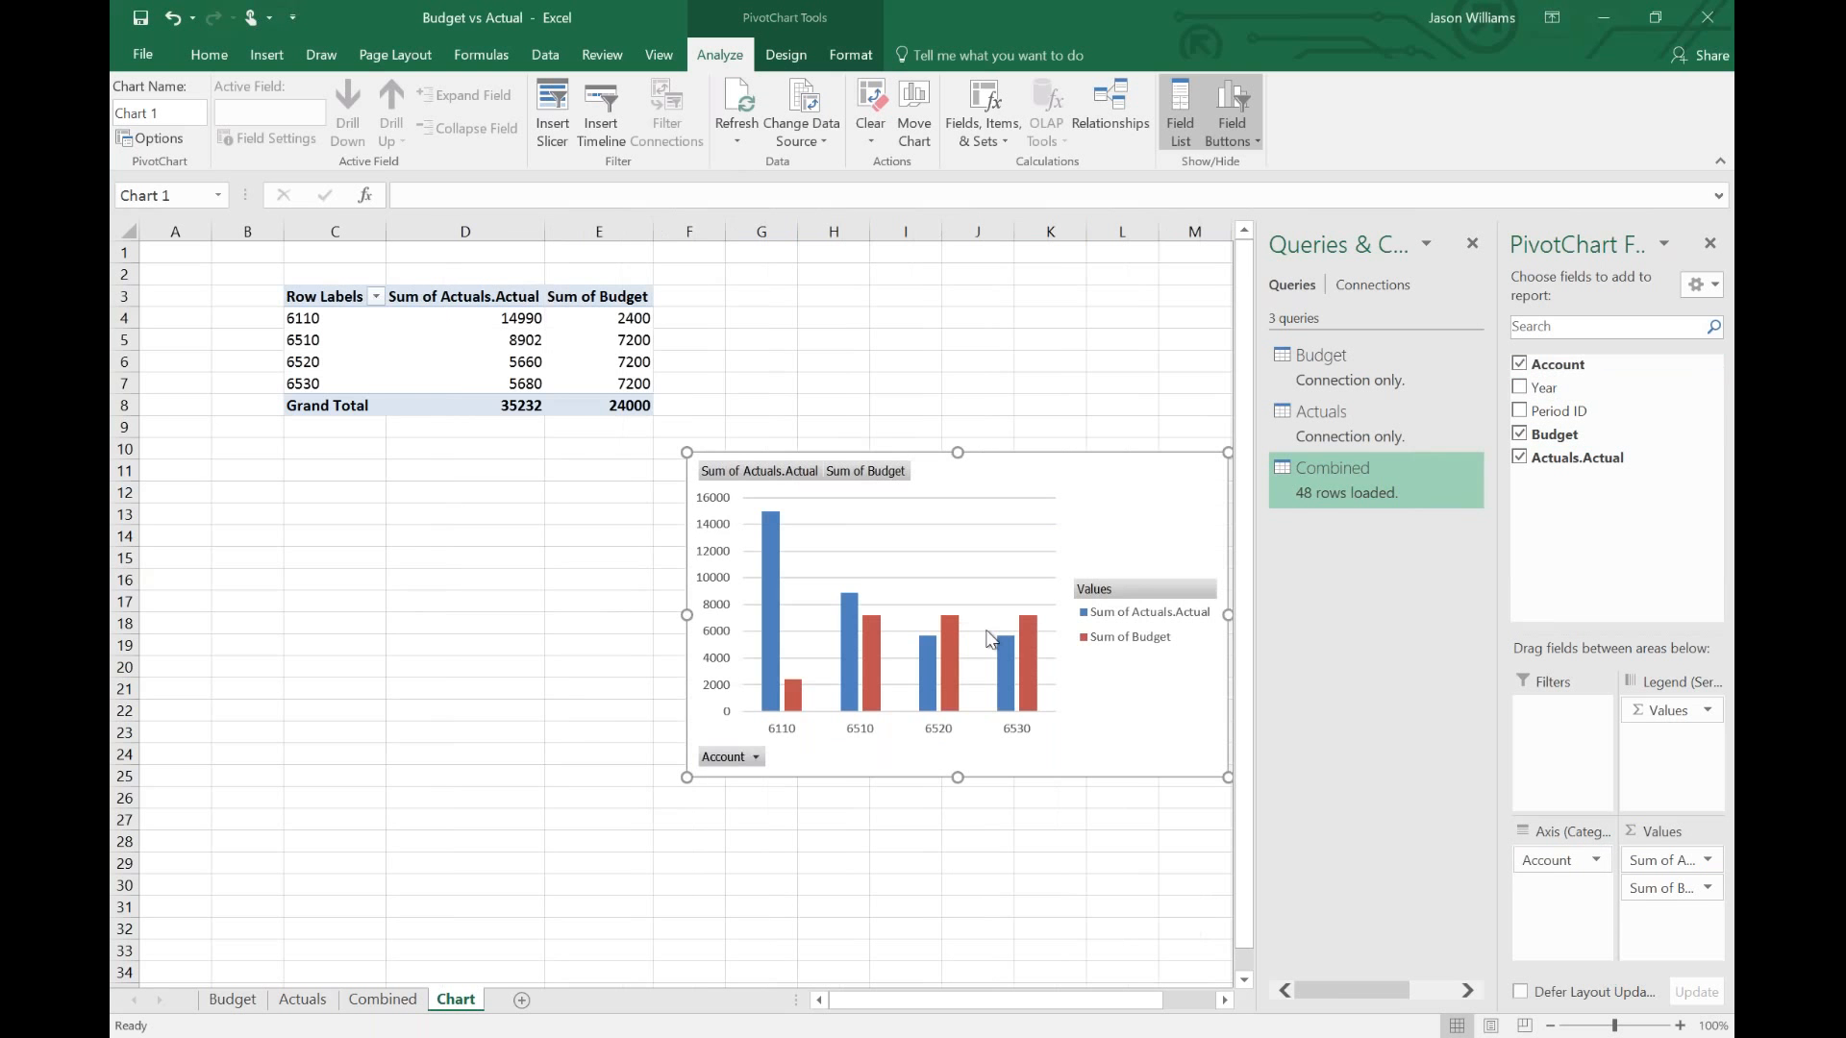
pyautogui.moveTo(939, 447); pyautogui.dragTo(679, 465)
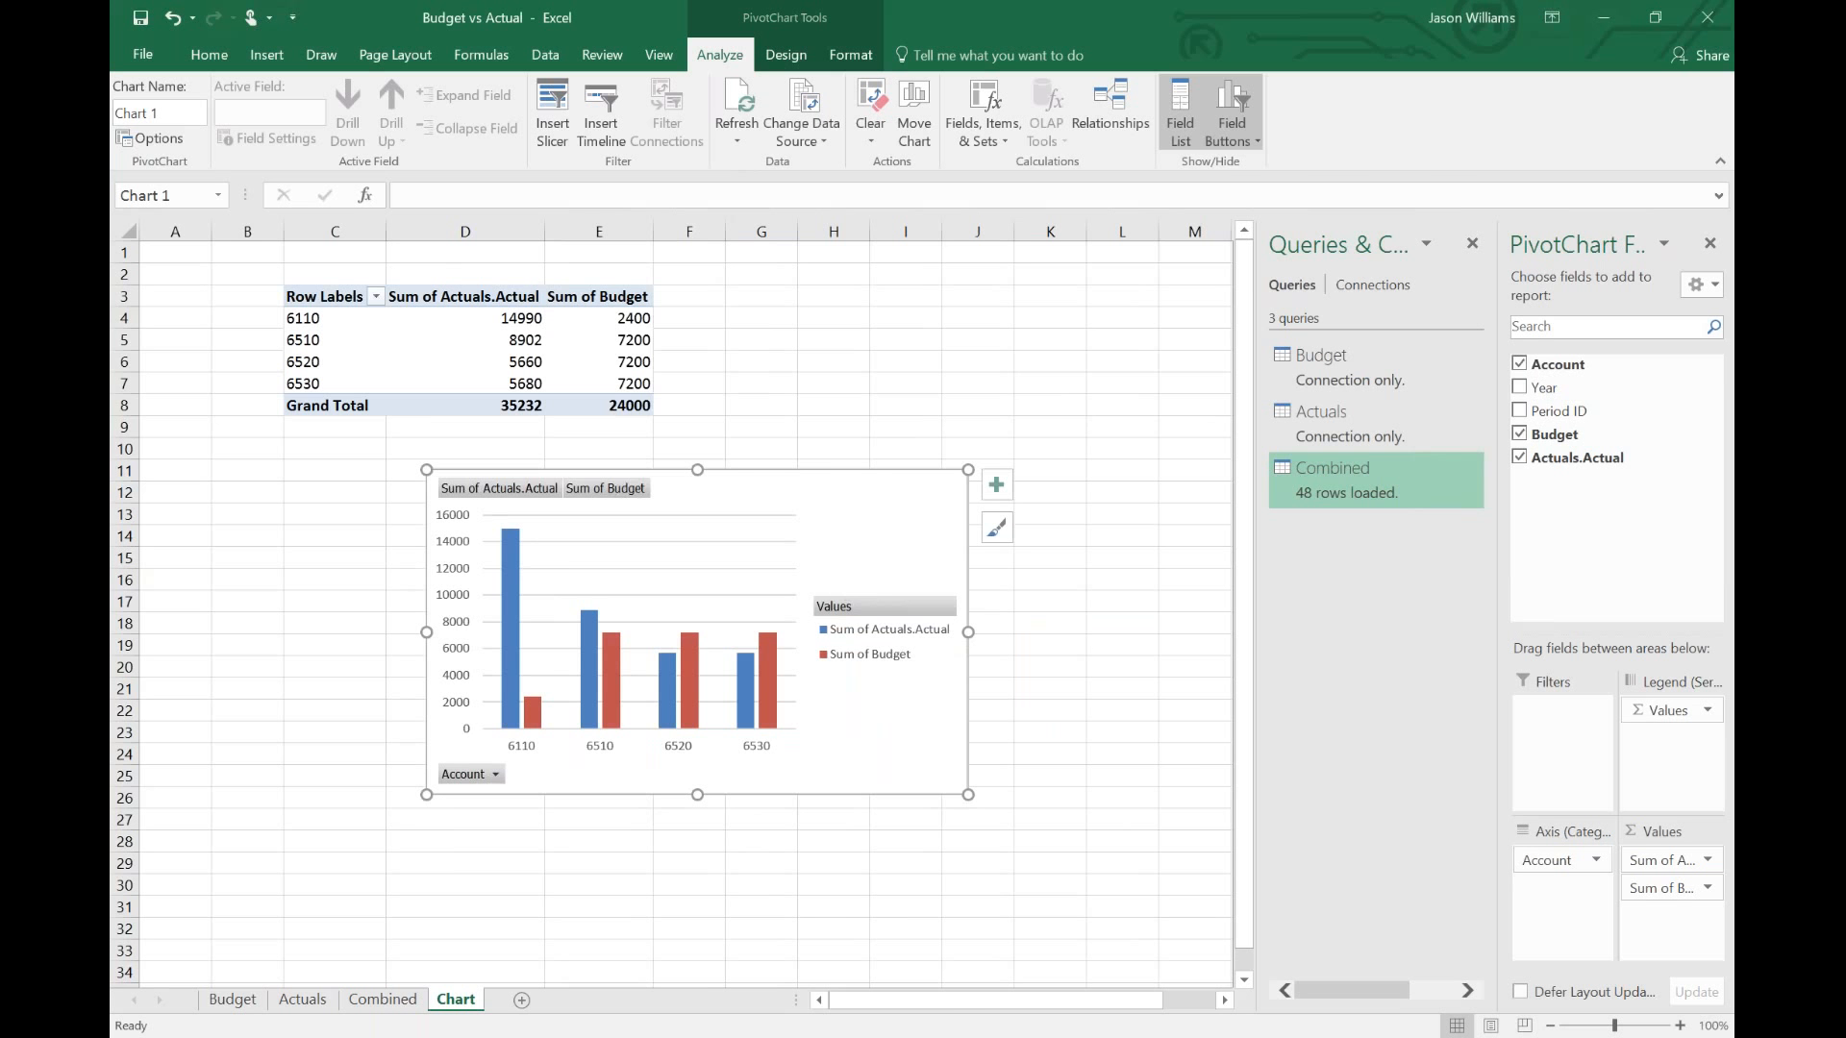
pyautogui.click(1472, 244)
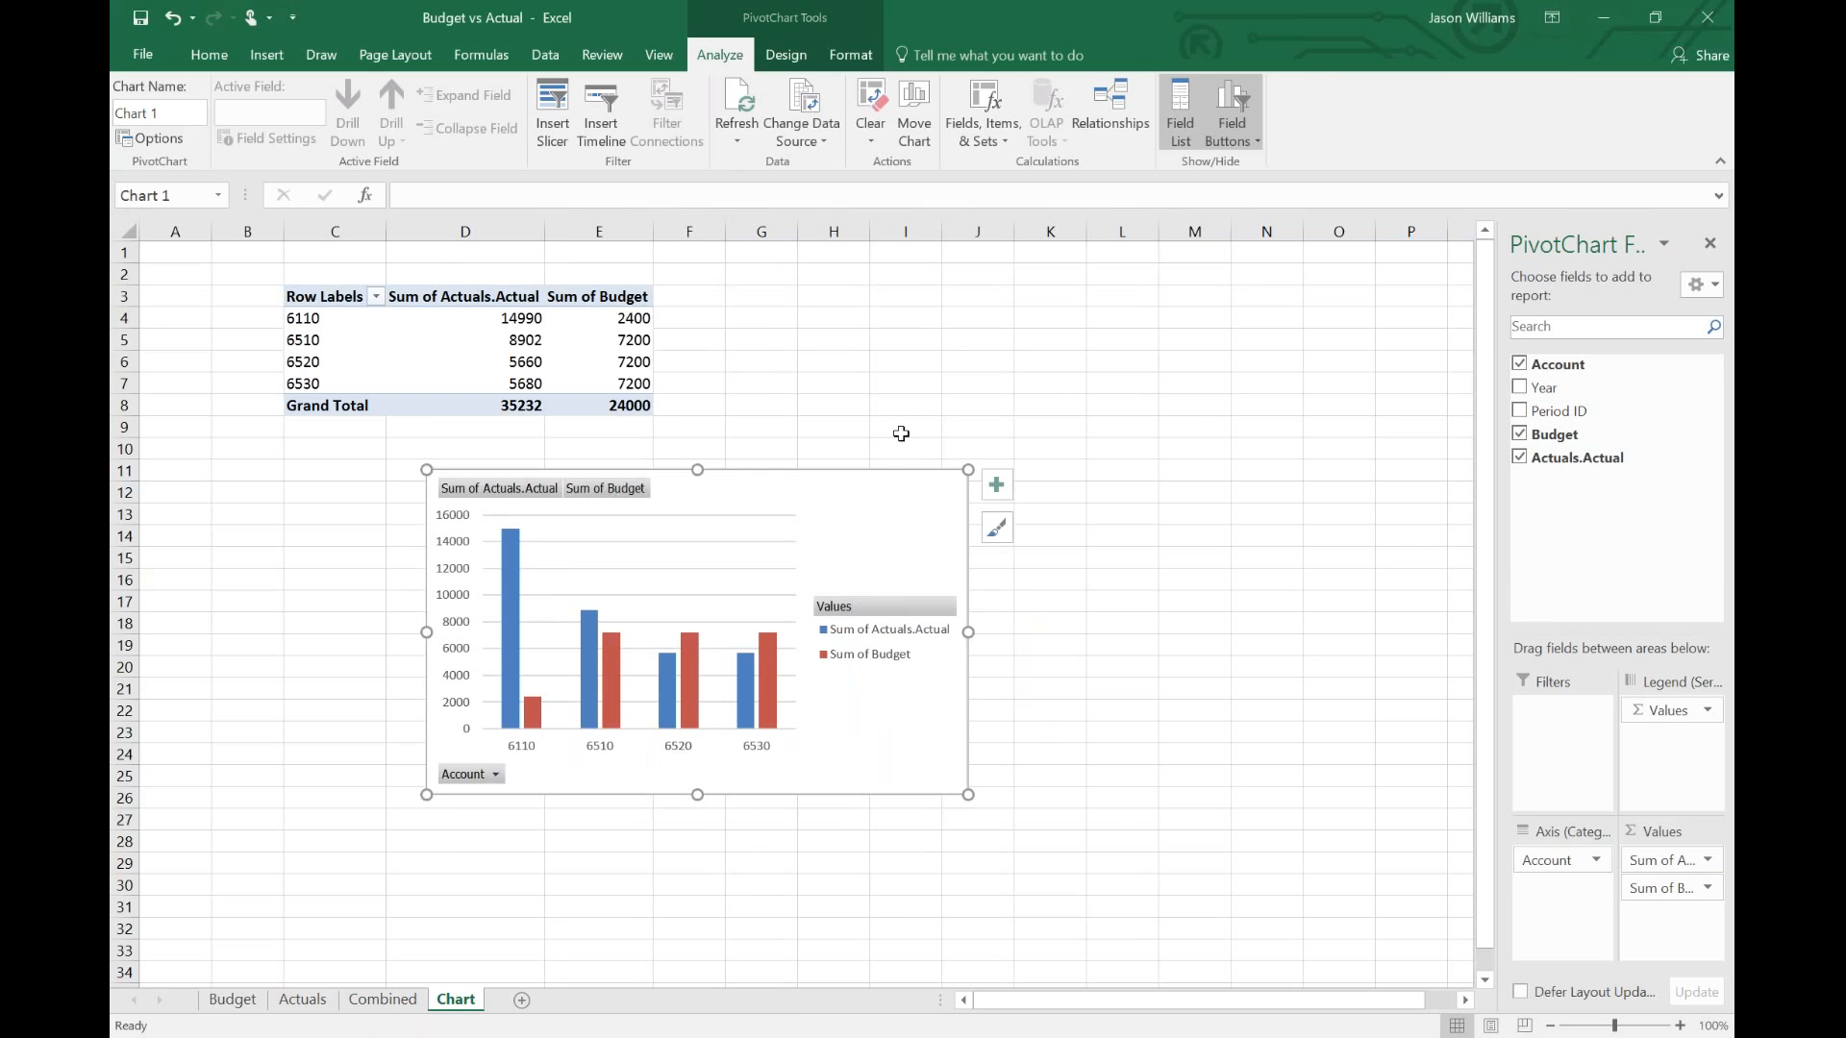
# - Review the Budget and Actuals sheets, examining which periods have entries for account 6520 in Actuals
pyautogui.click(231, 1004)
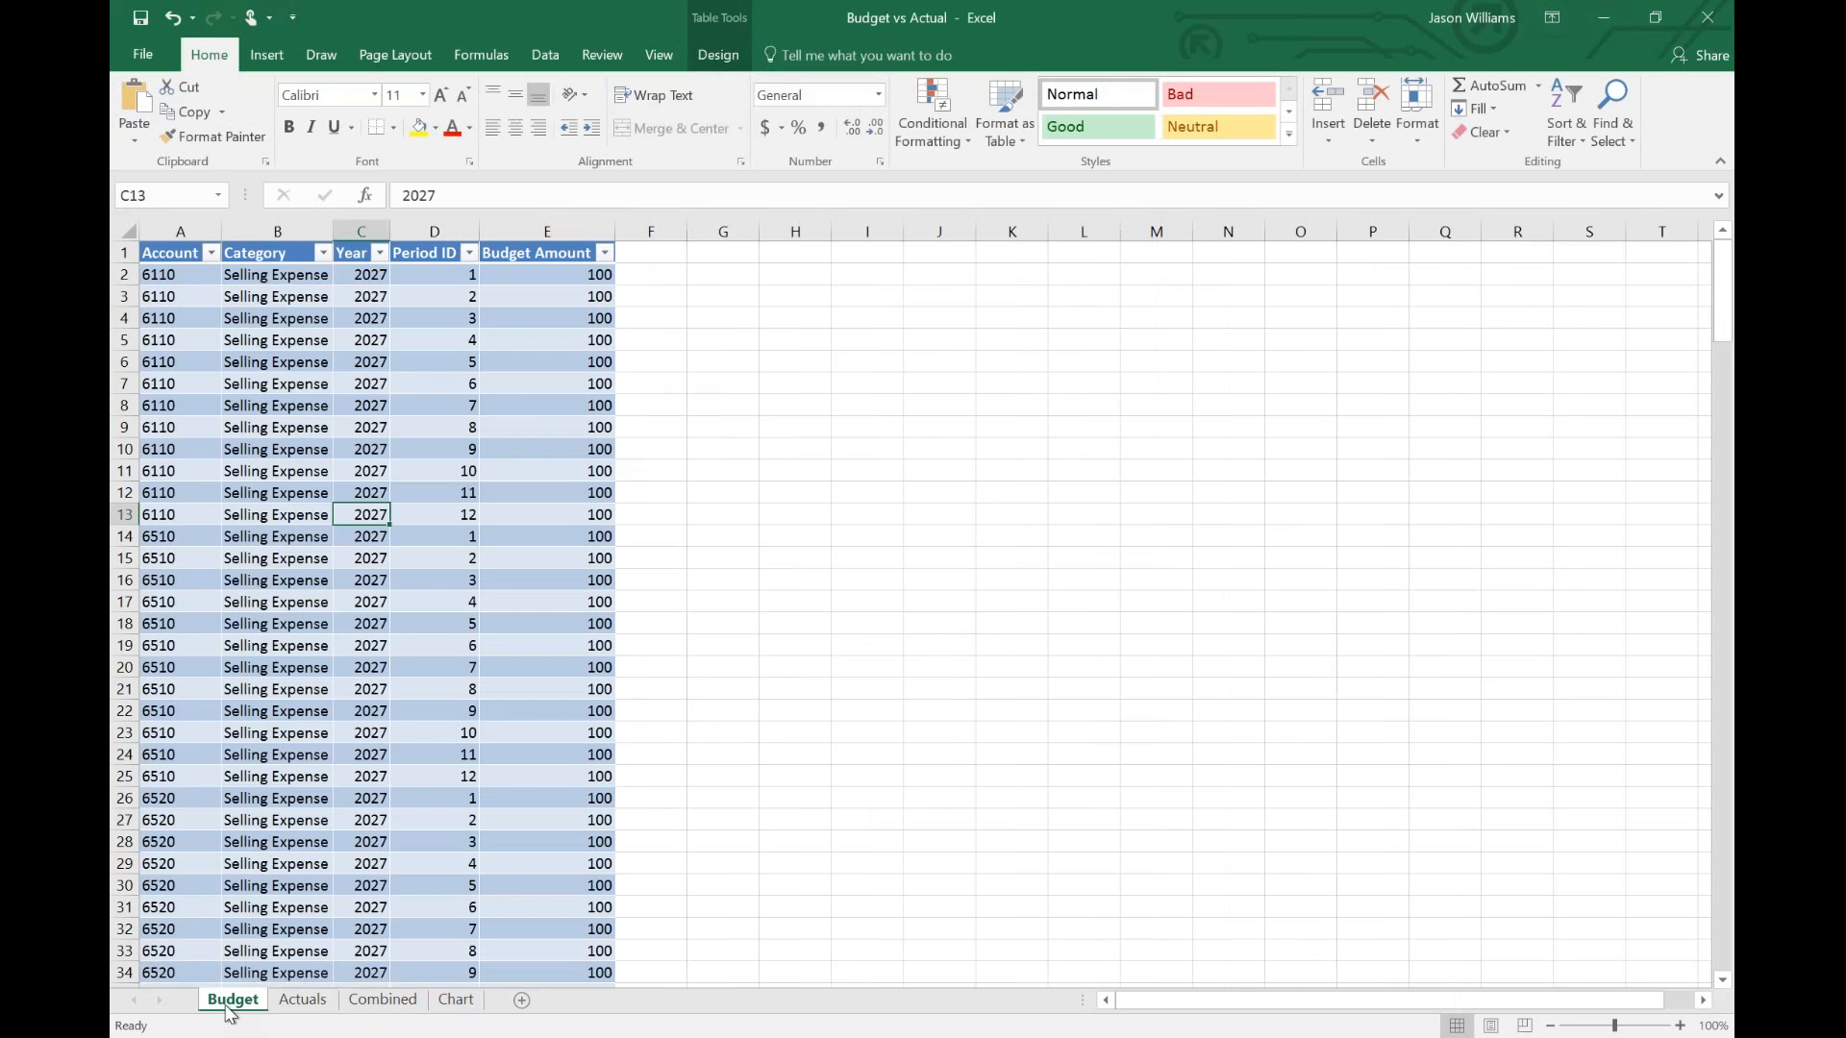
pyautogui.click(298, 999)
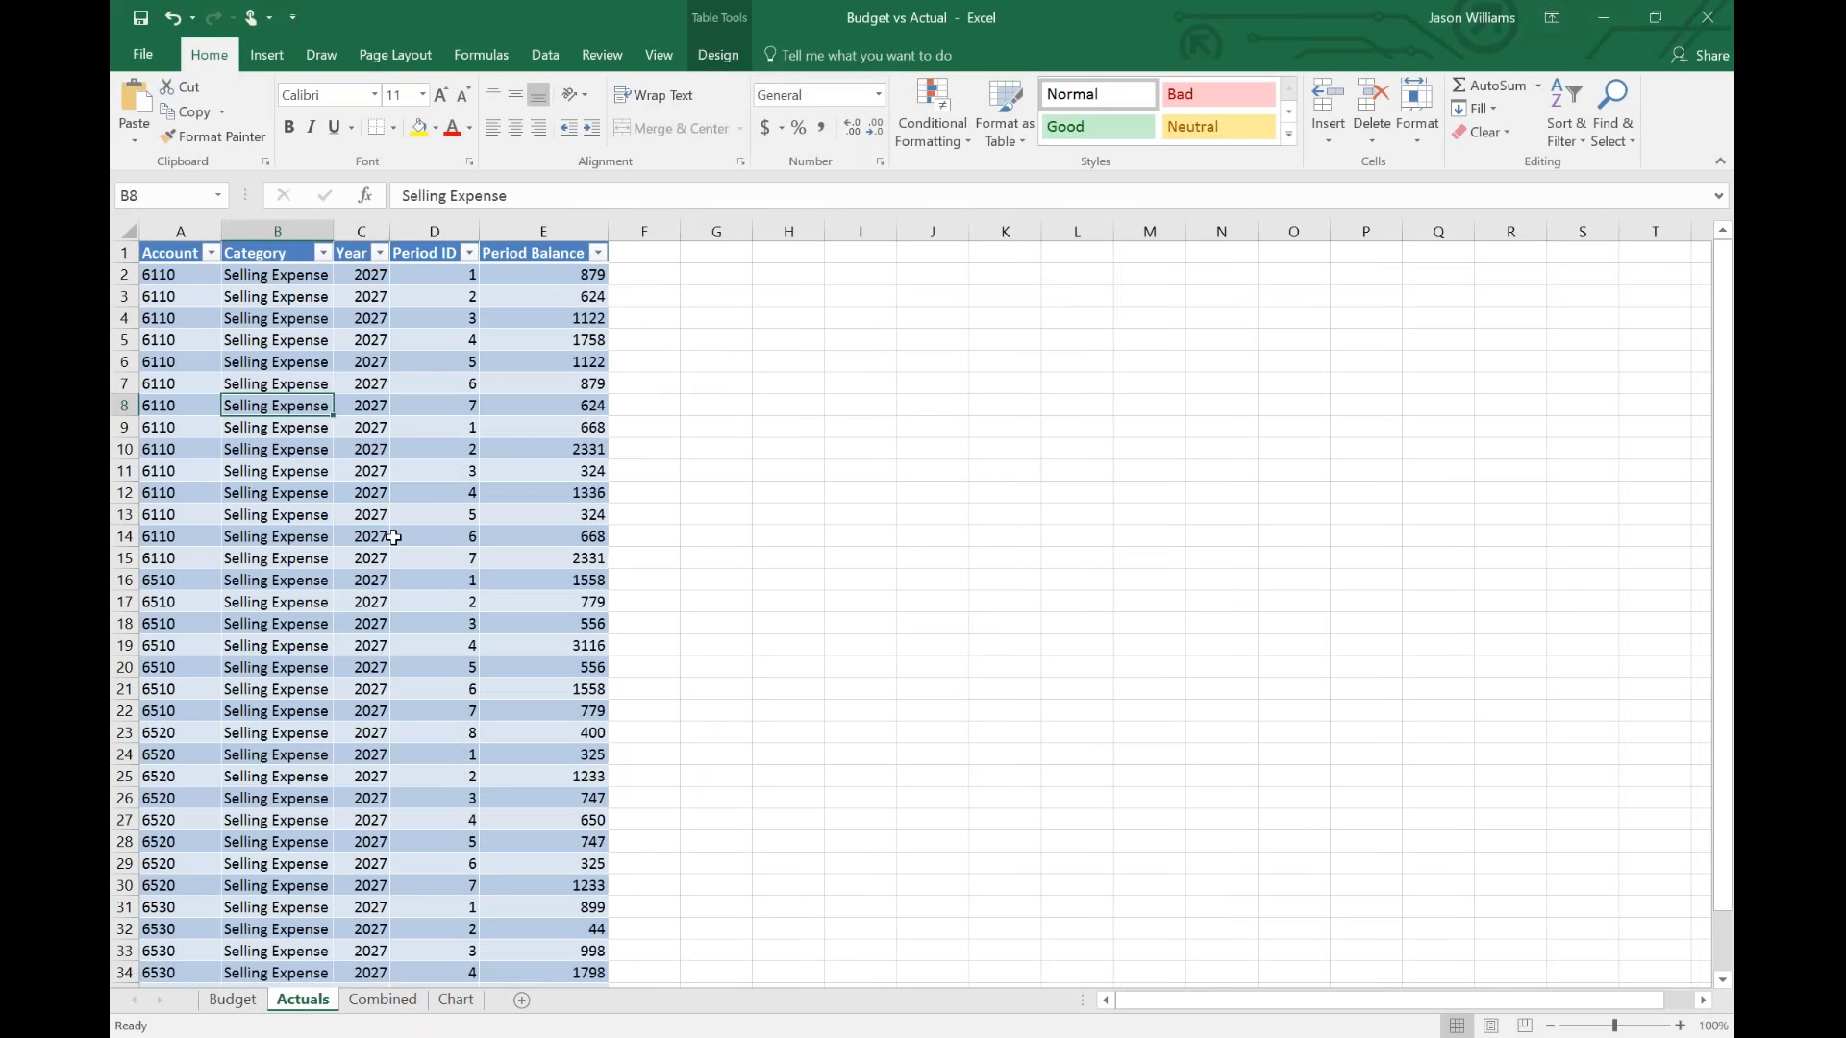
pyautogui.click(194, 562)
pyautogui.click(179, 735)
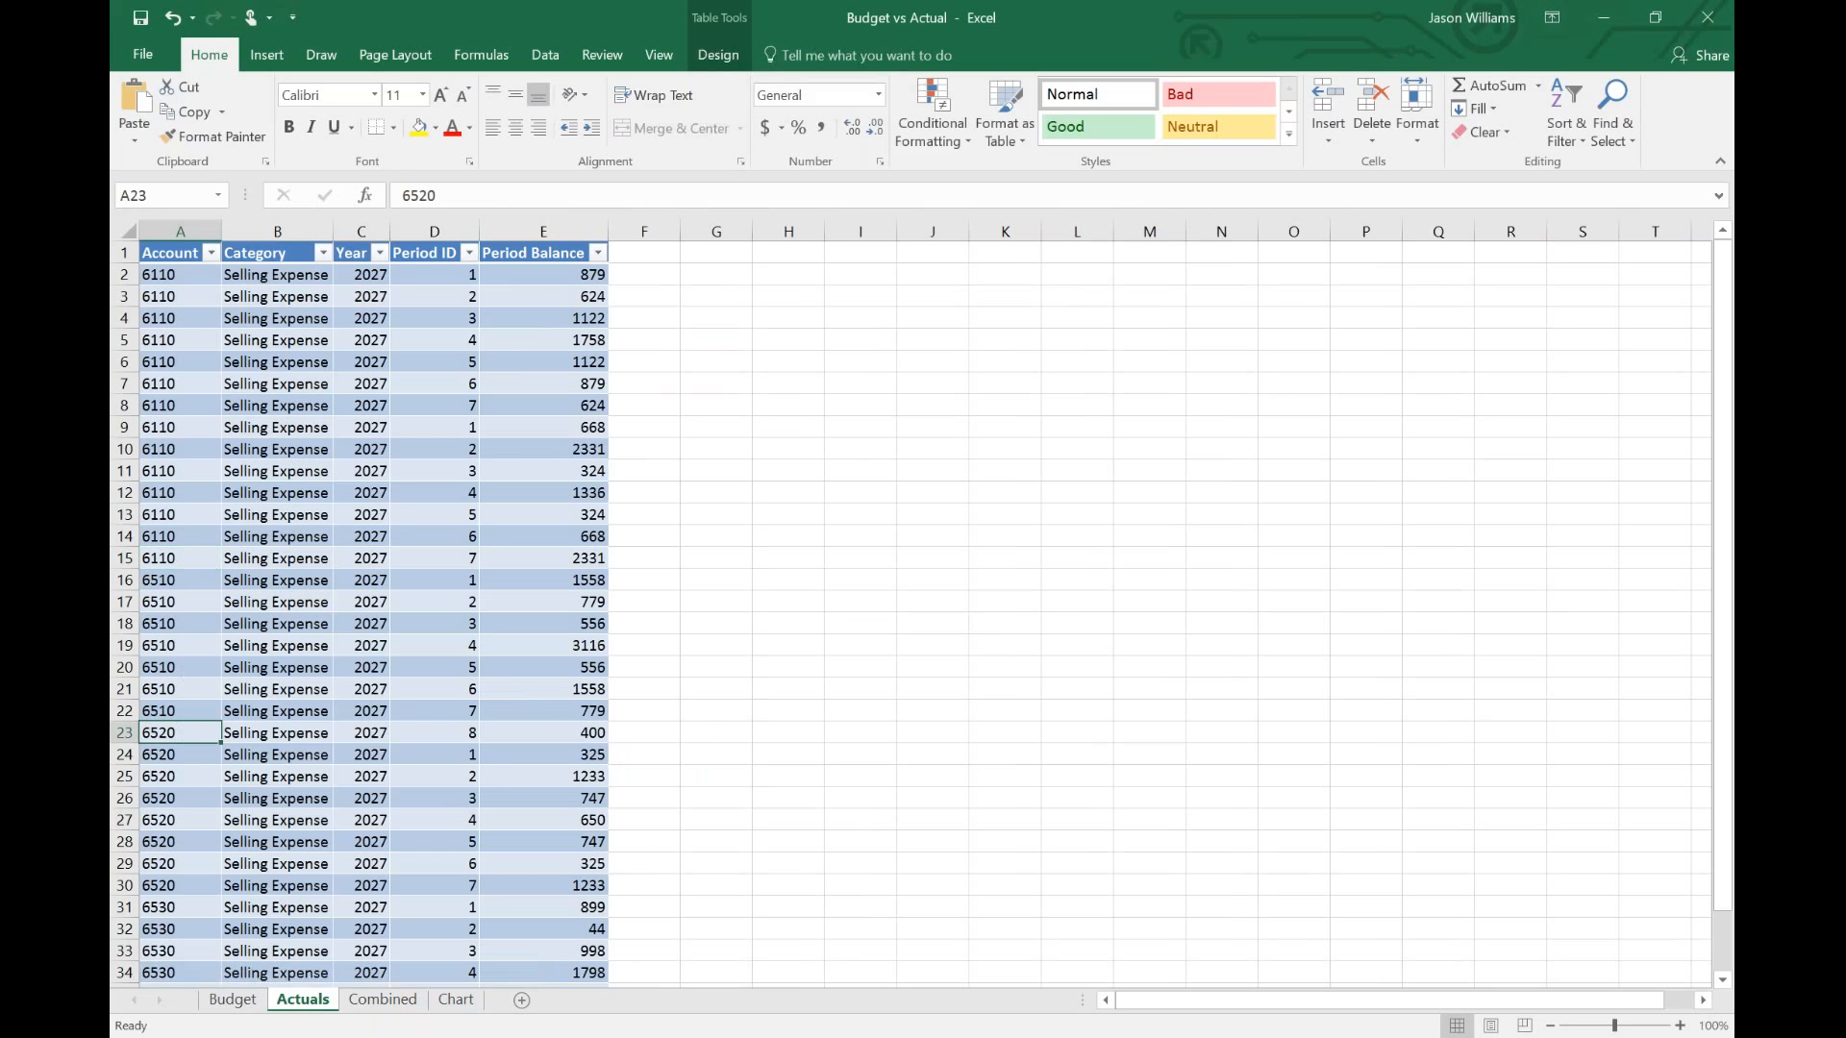
pyautogui.click(411, 734)
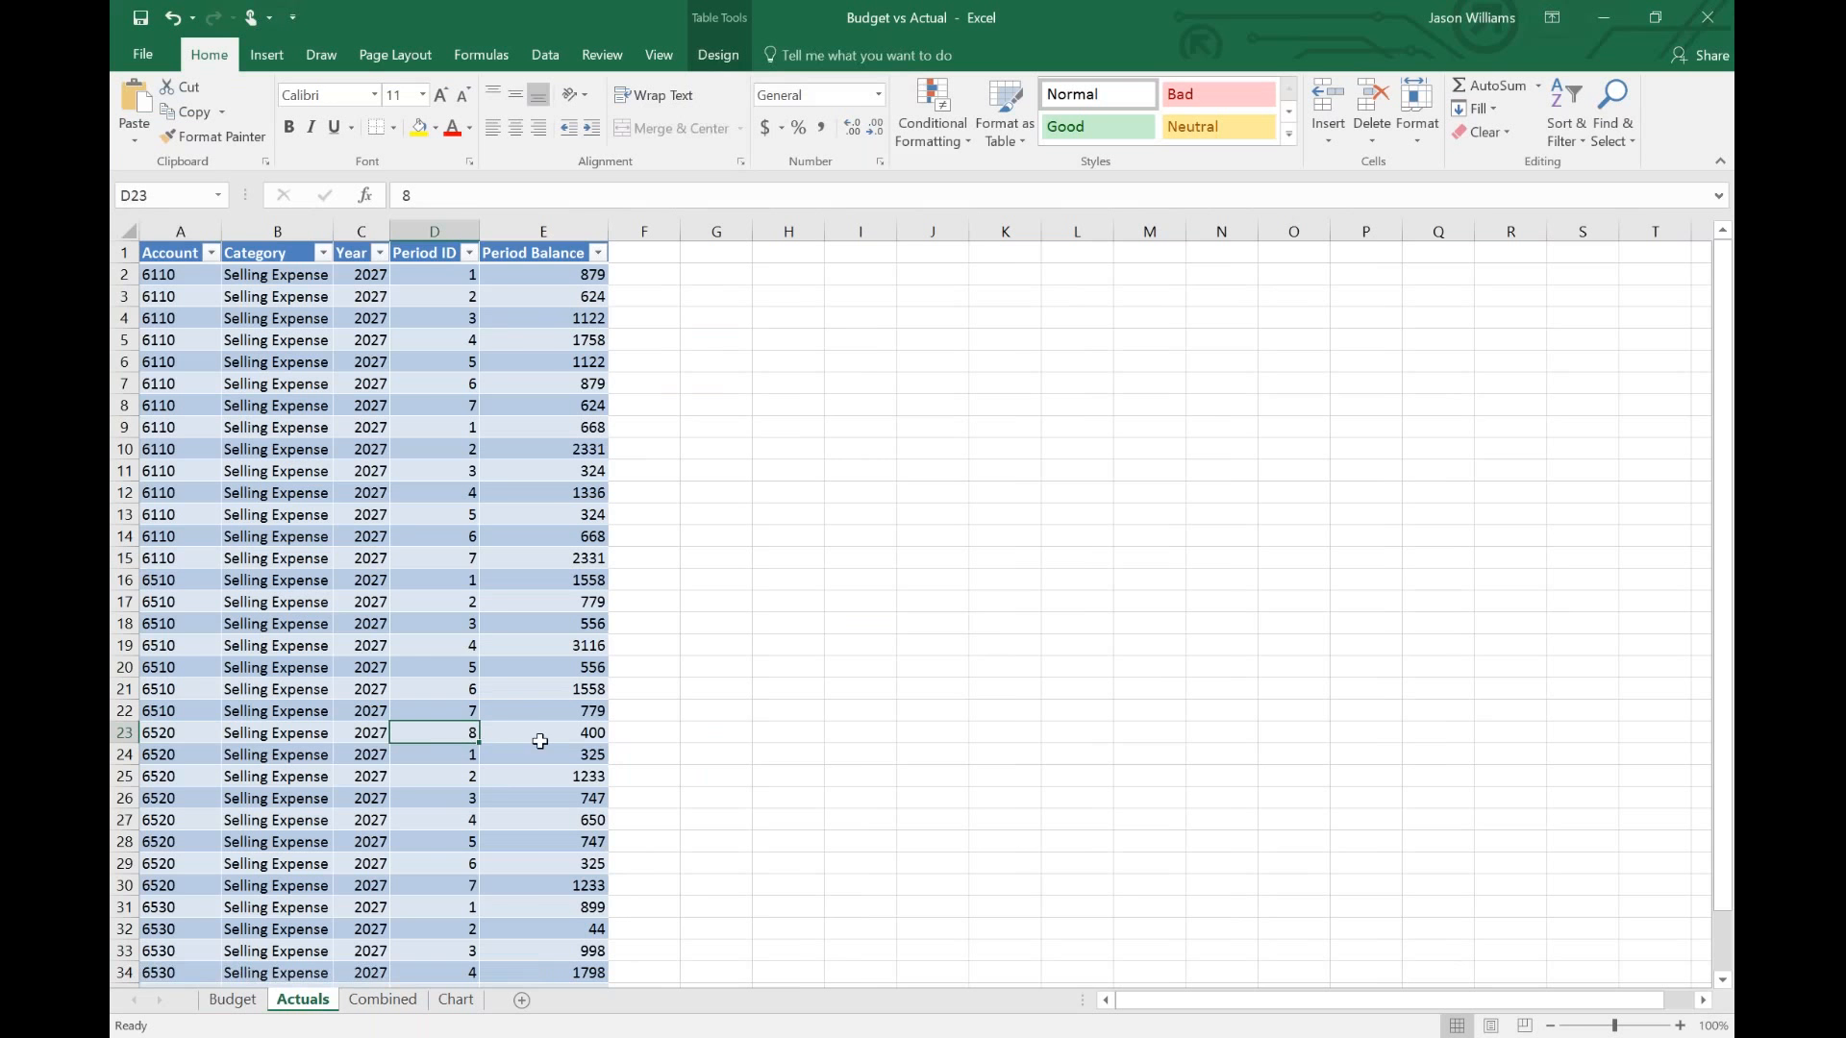
pyautogui.scroll(-2, 471, 827)
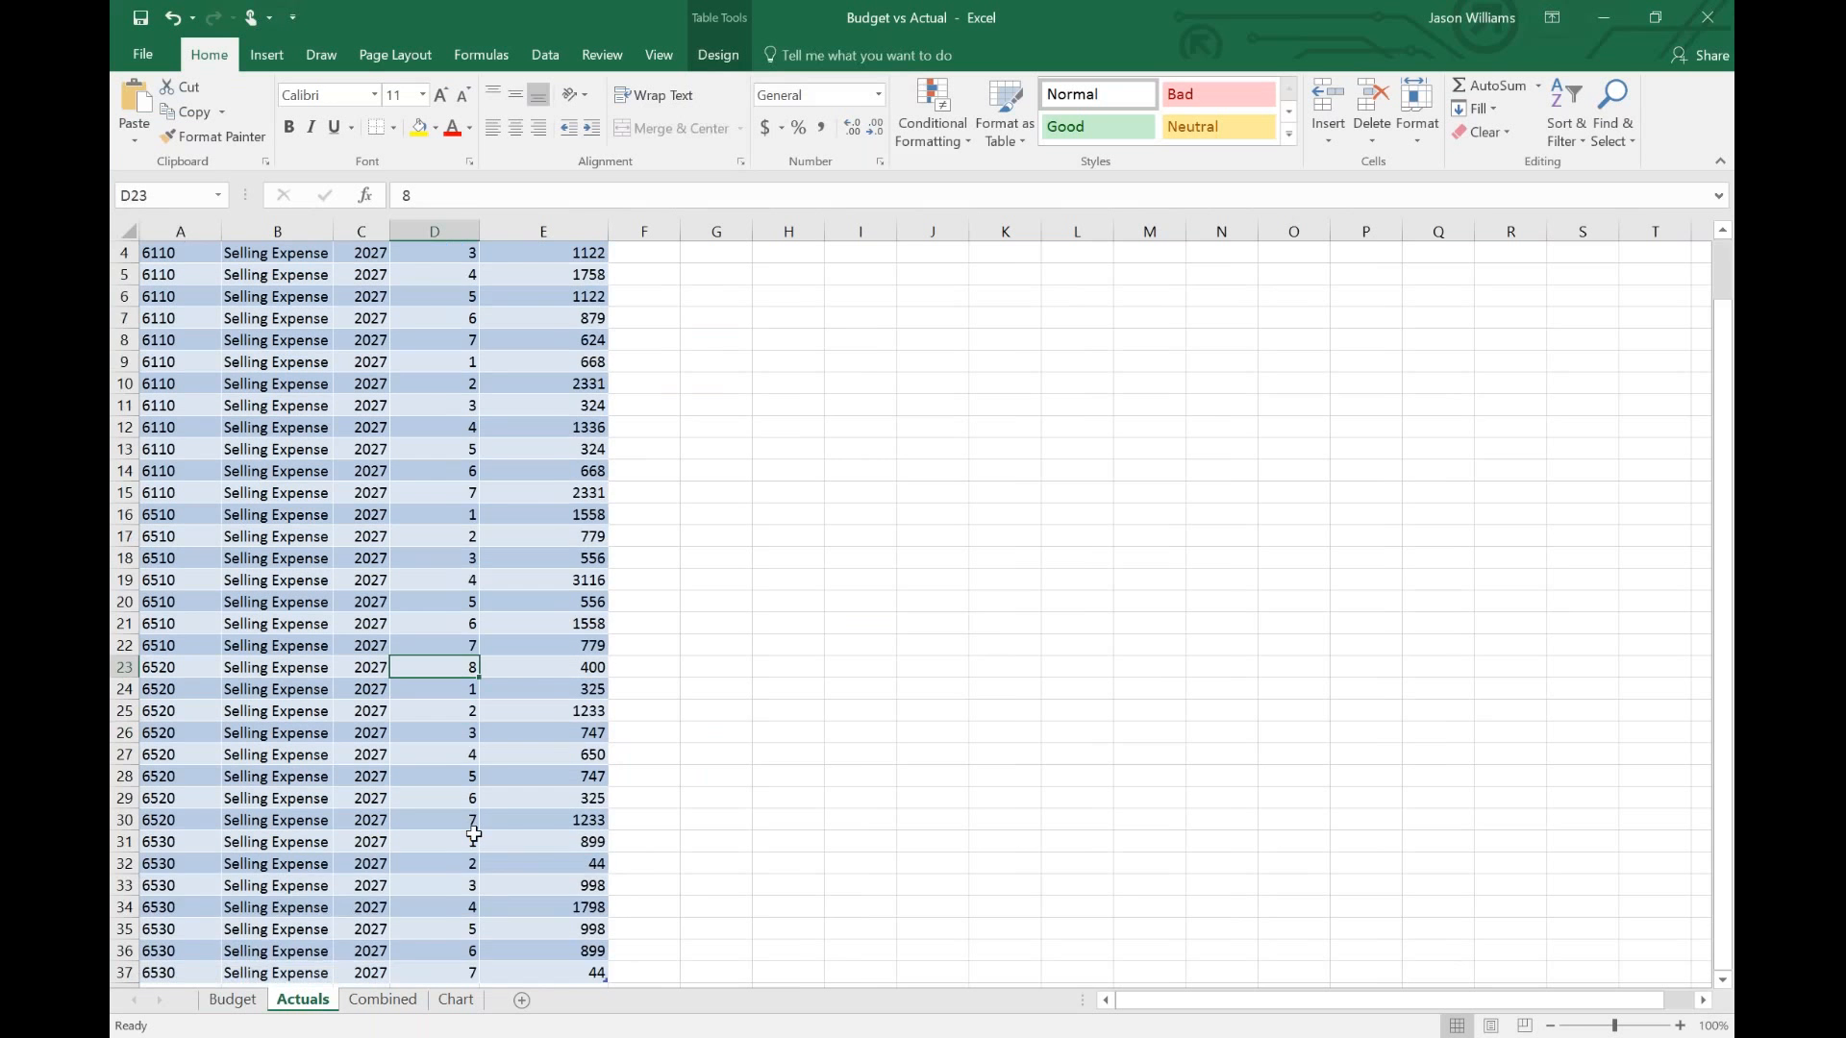
pyautogui.scroll(2, 474, 831)
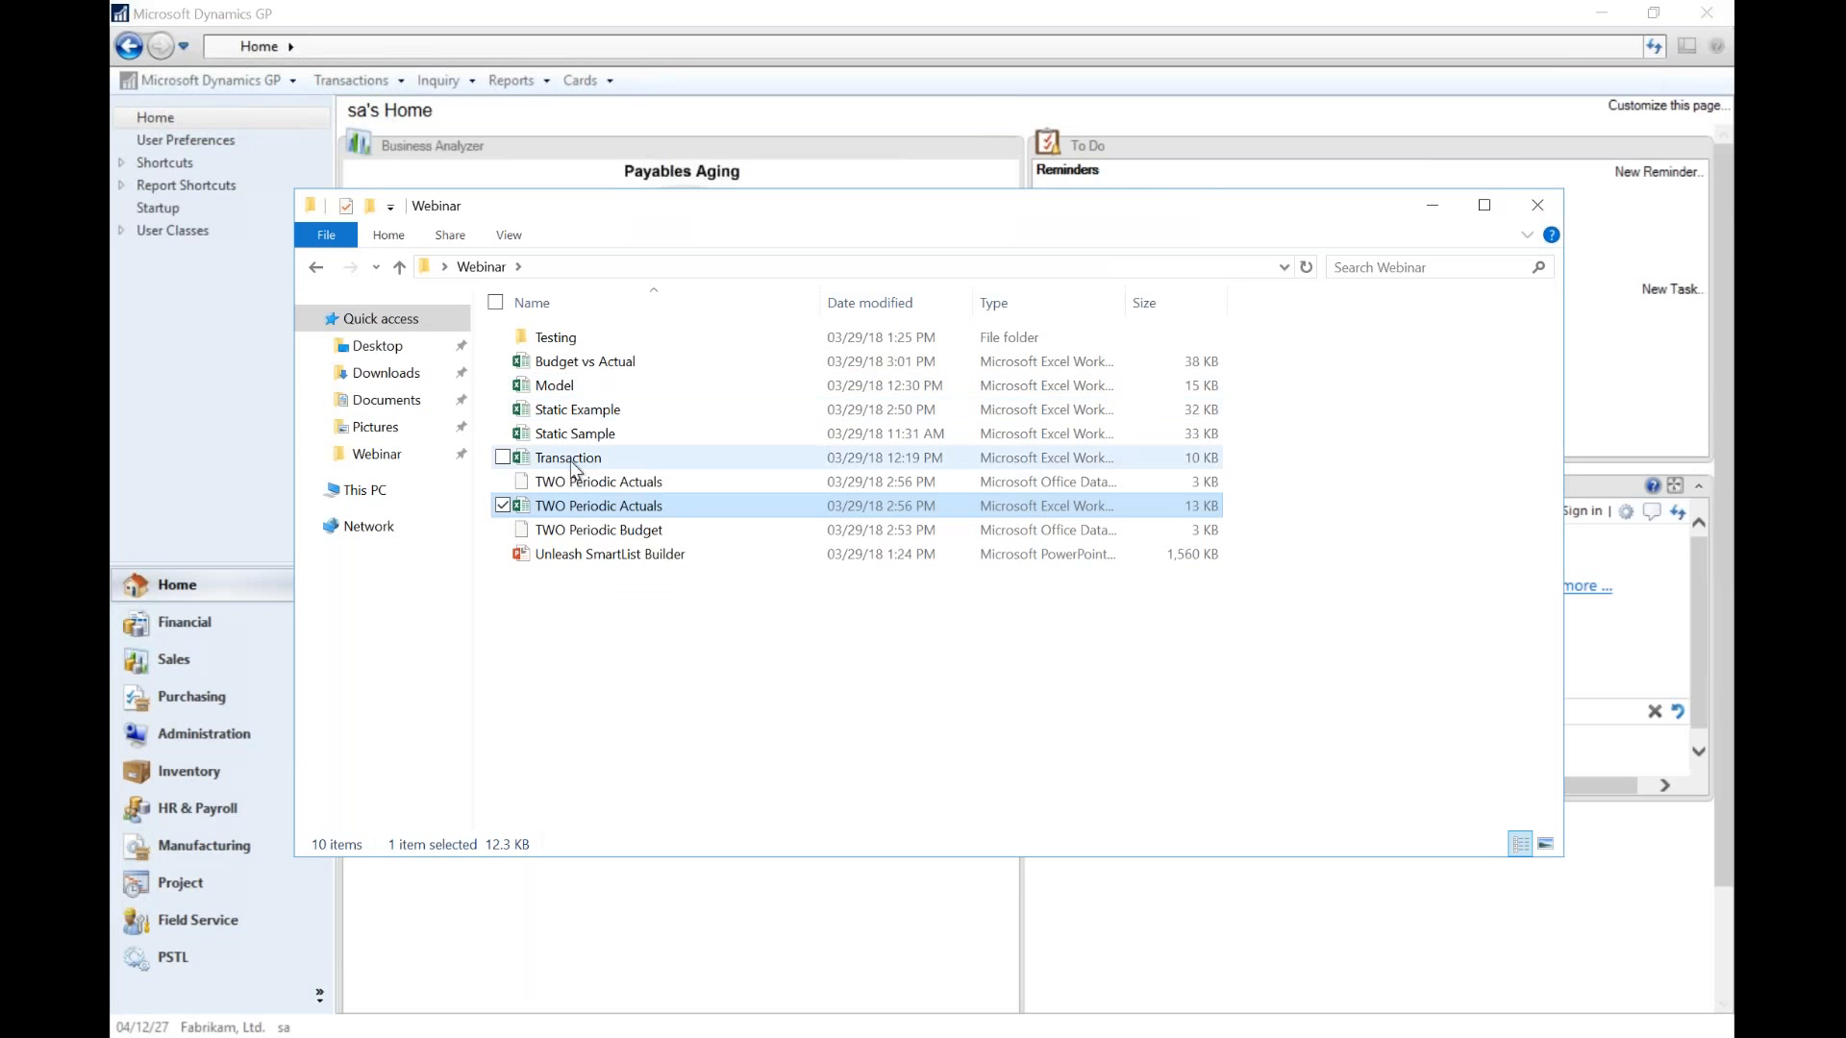
# - Open the Transaction workbook from the Webinar folder and copy the Travel Expense and Petty Cash rows, A2:D3
pyautogui.click(673, 458)
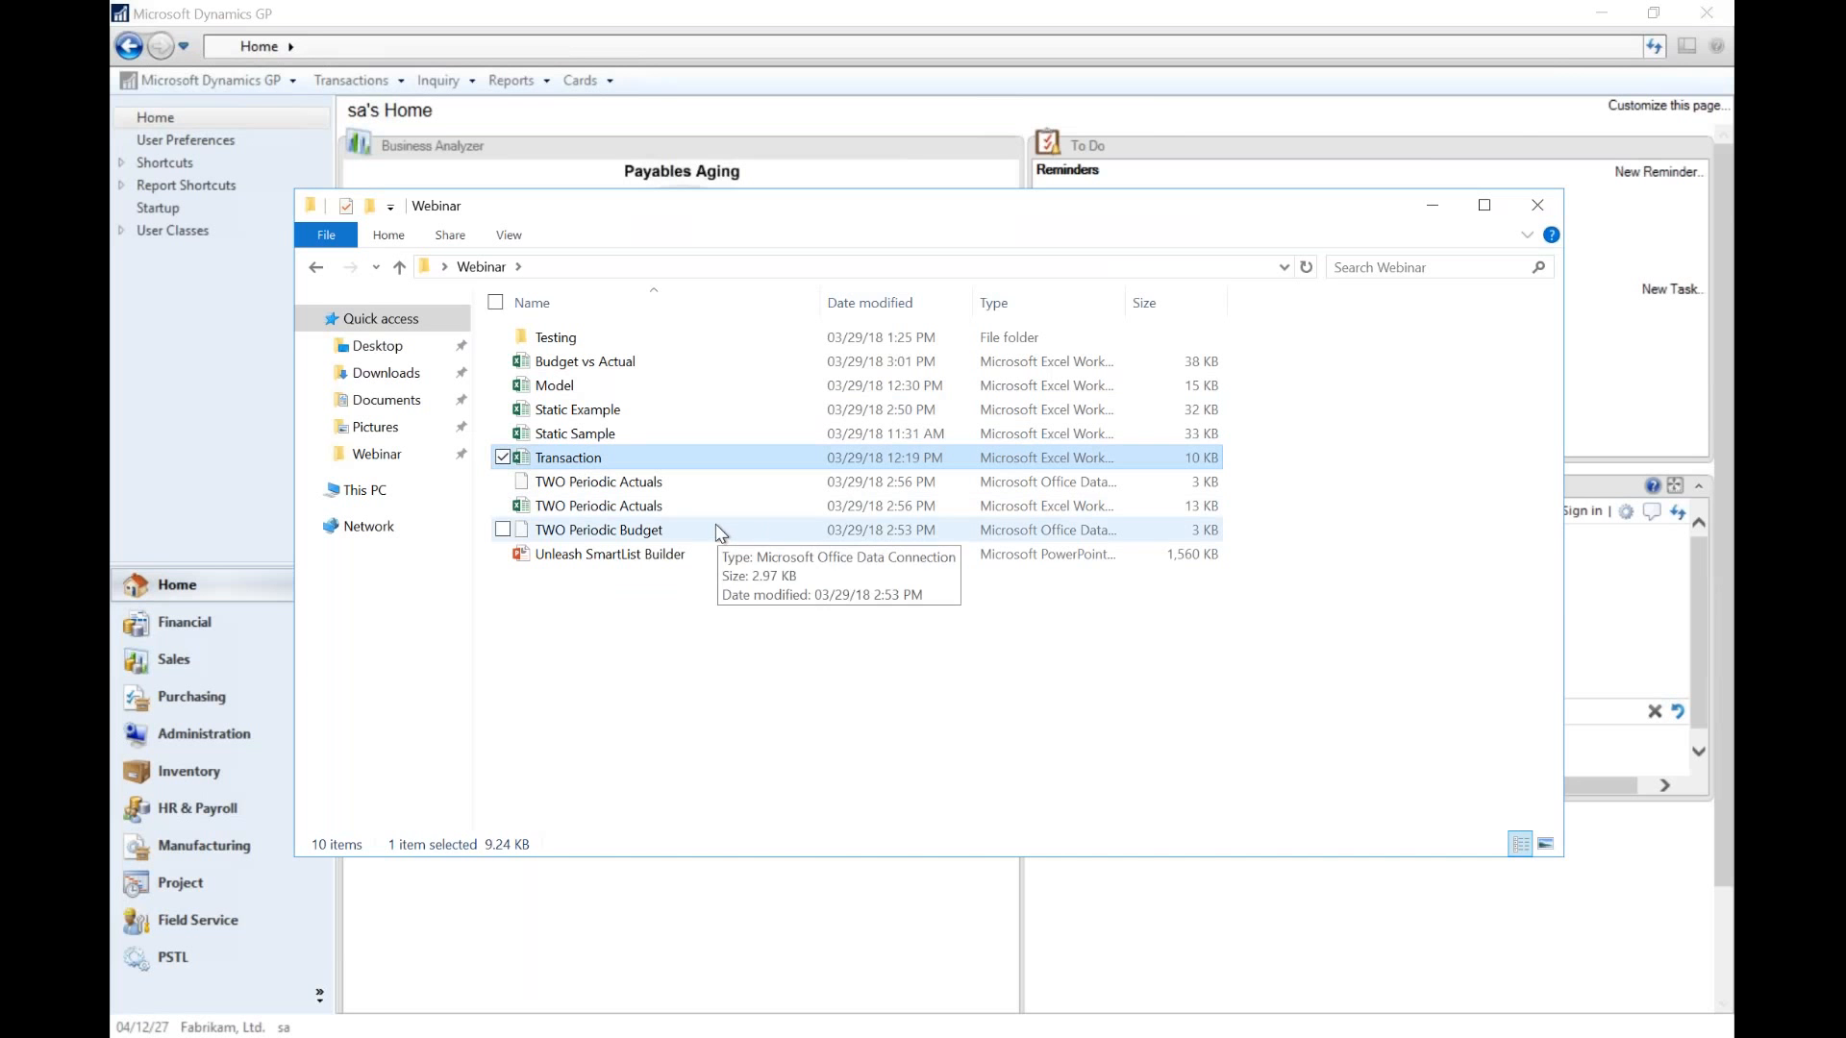
pyautogui.doubleClick(638, 464)
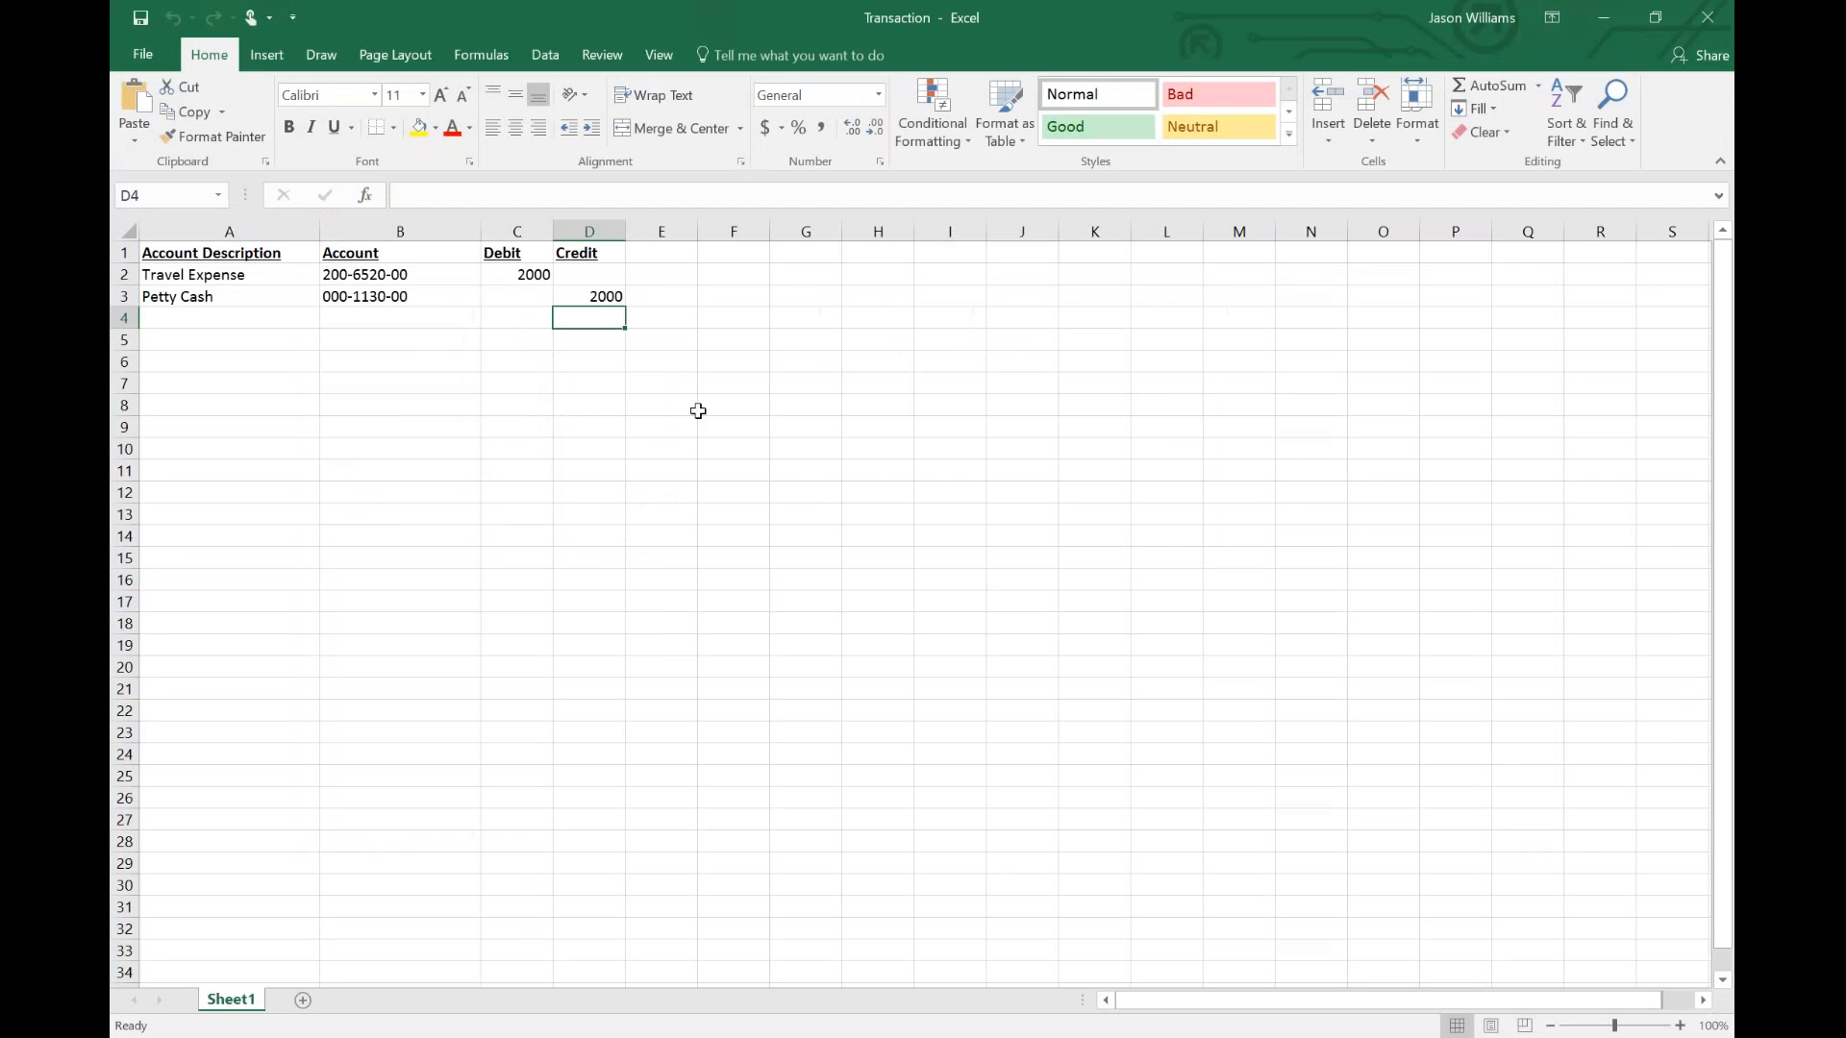
pyautogui.moveTo(601, 296); pyautogui.dragTo(265, 279)
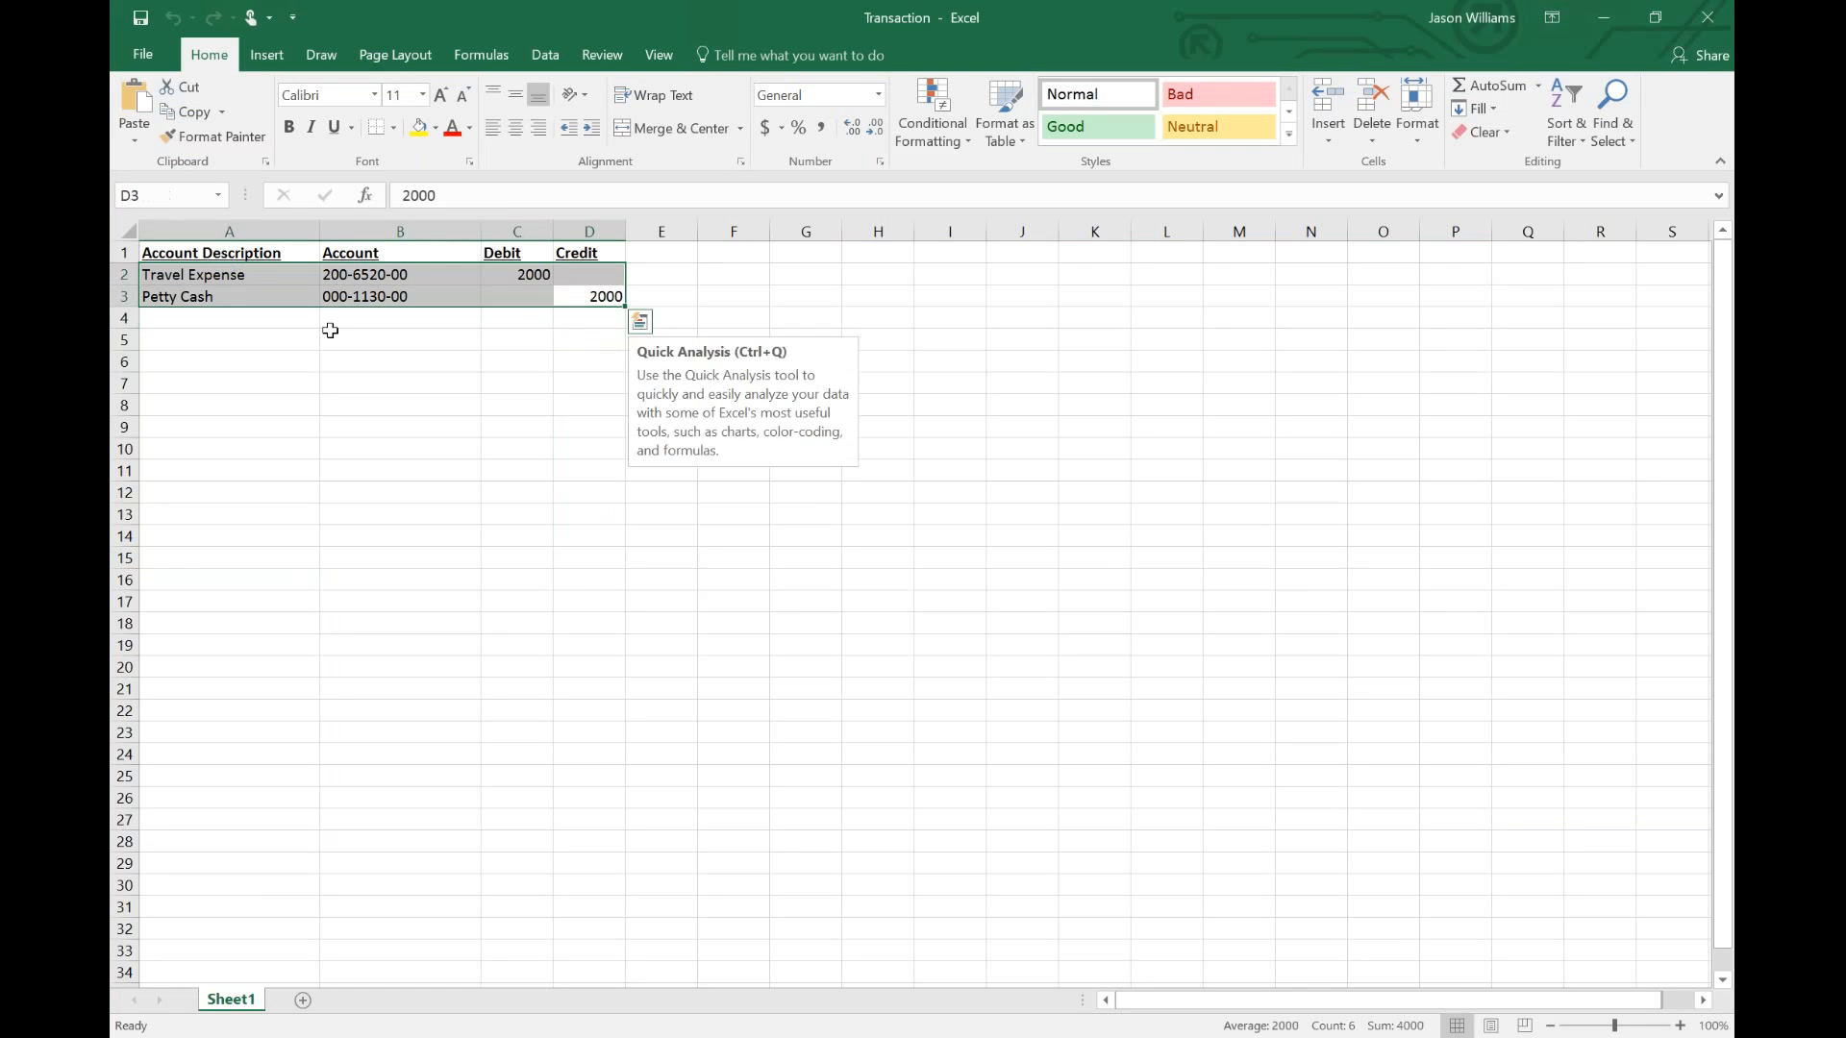
pyautogui.hotkey('ctrl', 'c')
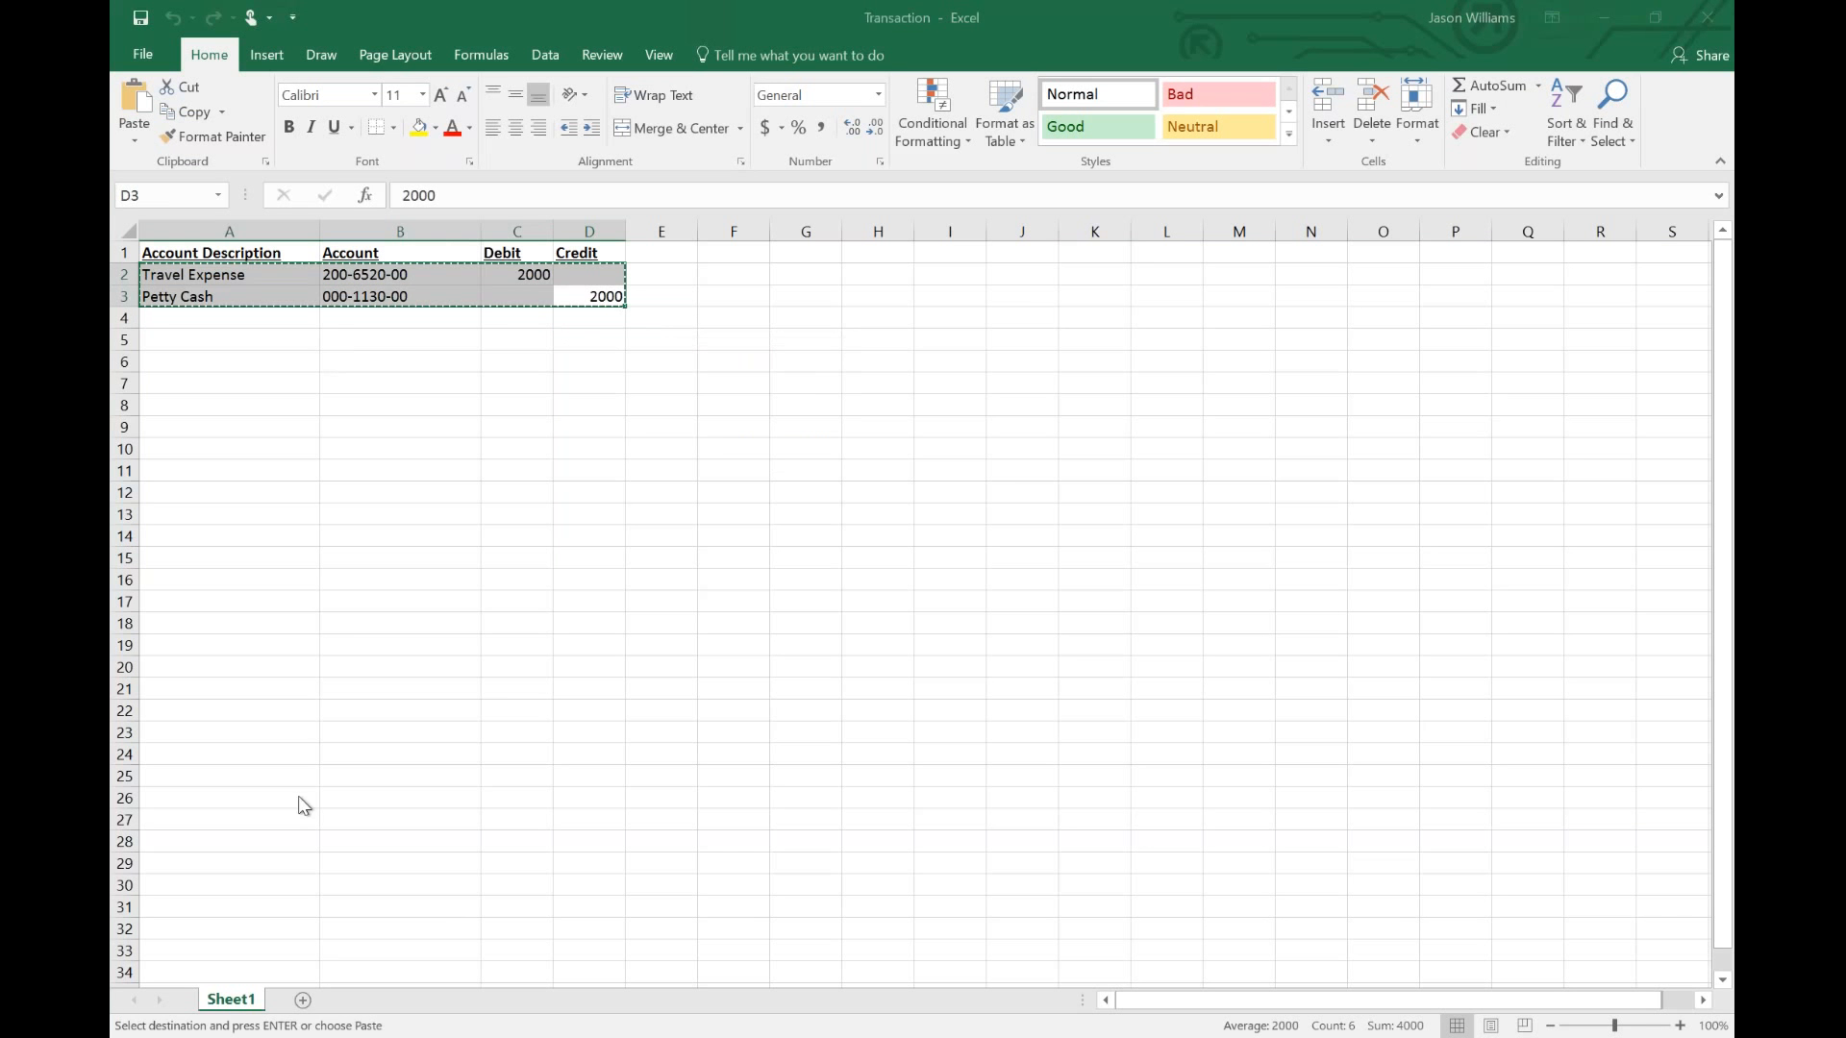
# - Switch to Dynamics GP and start a general ledger transaction dated 09/01/27 with the reference Webinar Test
pyautogui.hotkey('alt', 'Tab')
pyautogui.click(239, 625)
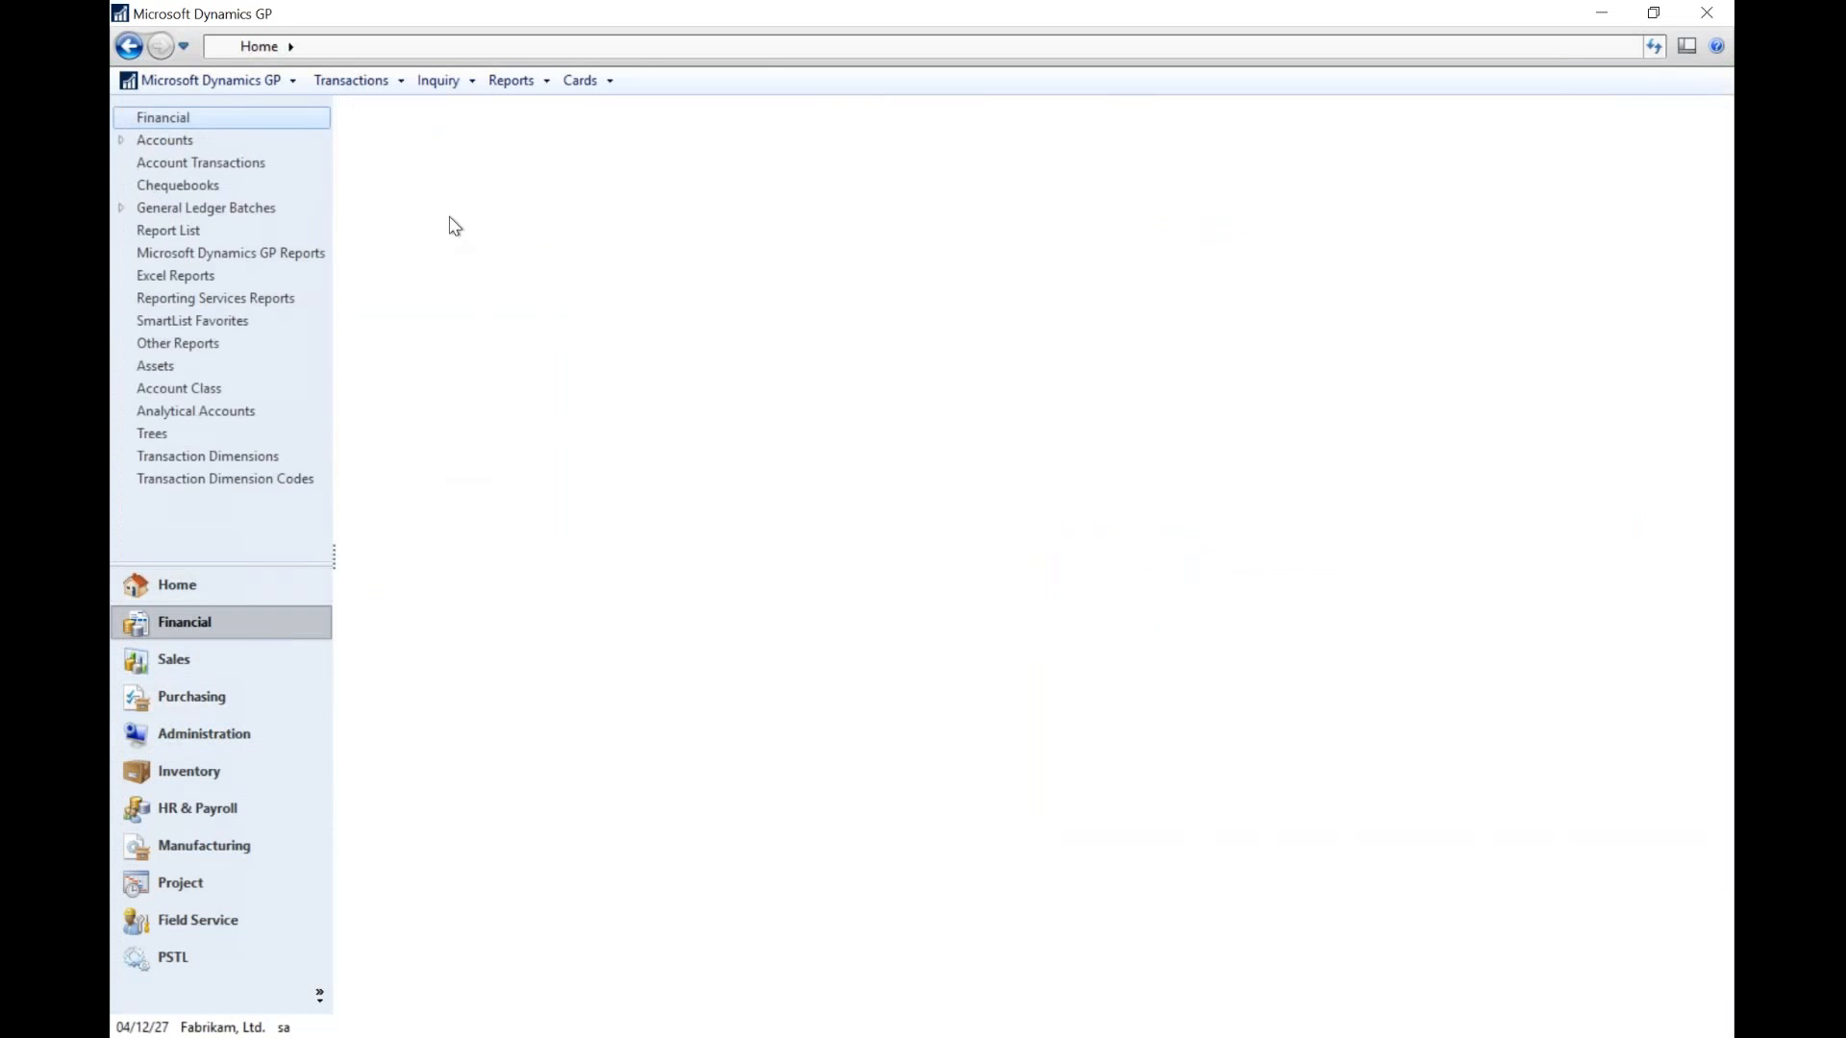
pyautogui.click(414, 188)
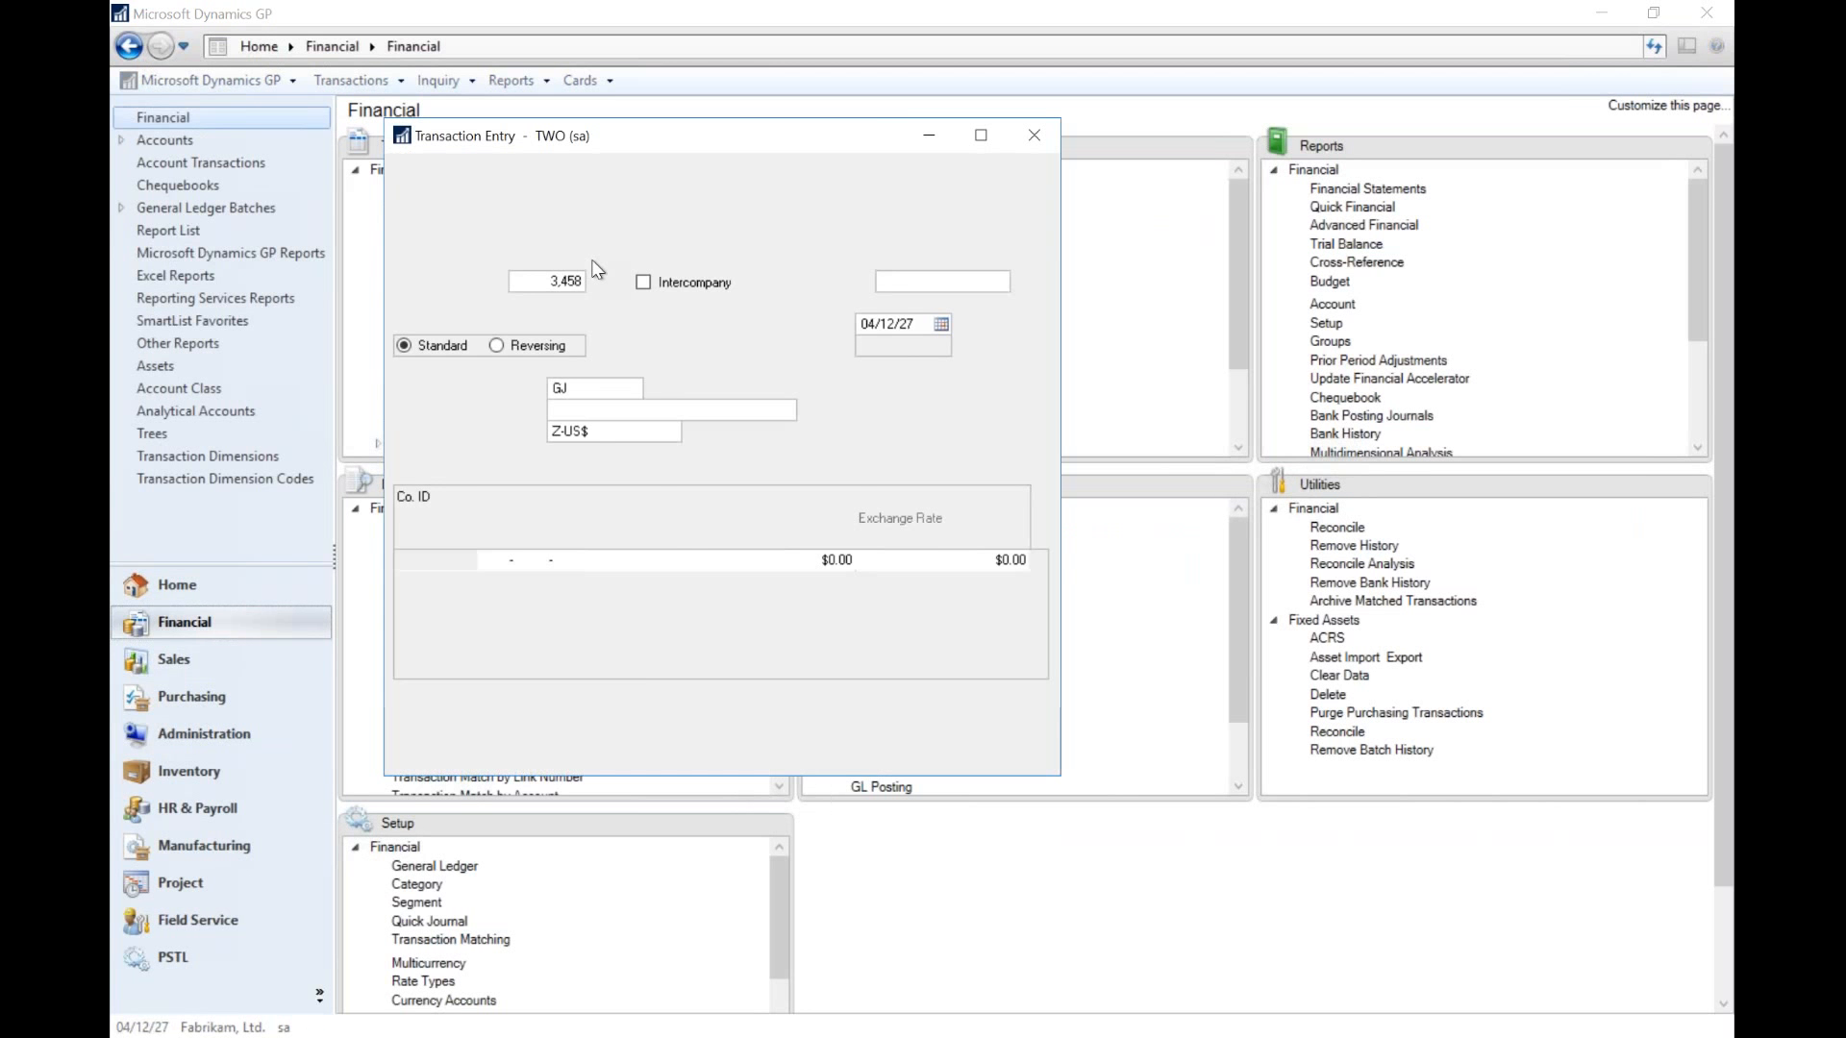
pyautogui.write('09012027')
pyautogui.press('Tab')
pyautogui.press('Tab')
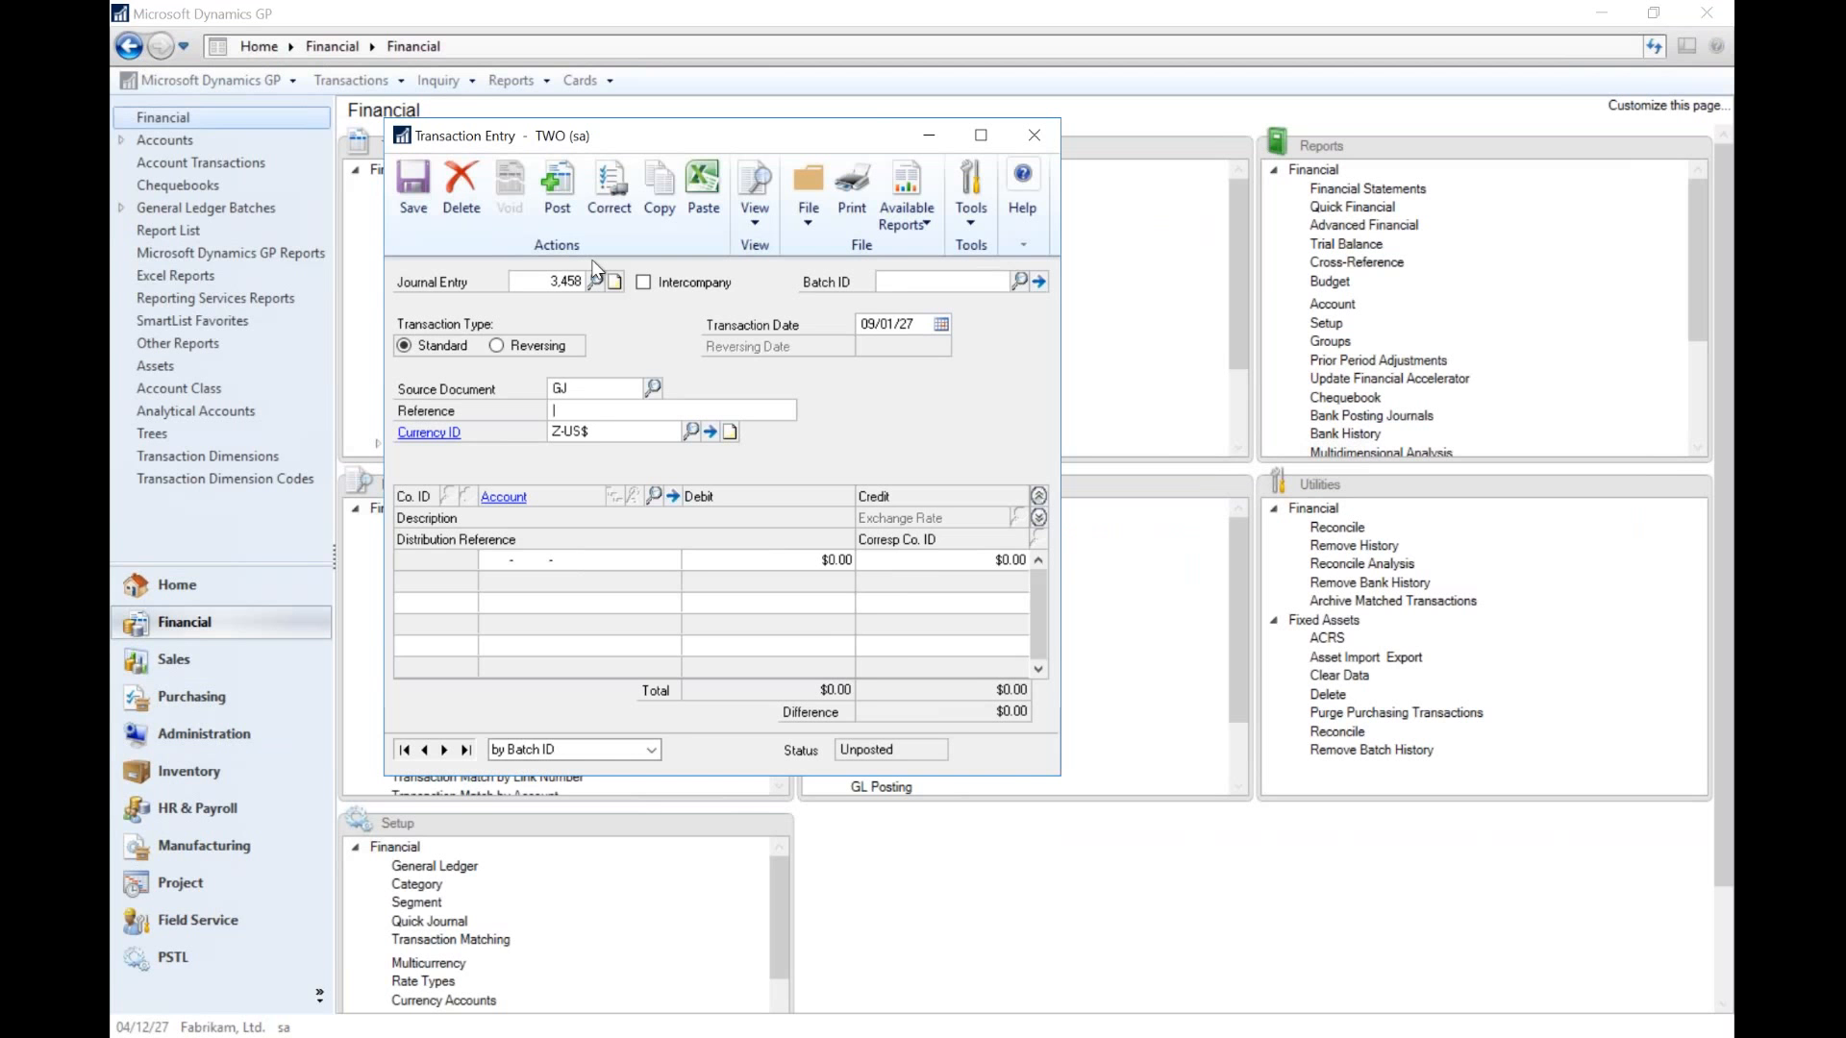
pyautogui.write('Webinar Test')
pyautogui.press('Tab')
# - Paste the copied Excel lines into the journal entry and post it, closing the entry window and returning to the home page
pyautogui.click(707, 198)
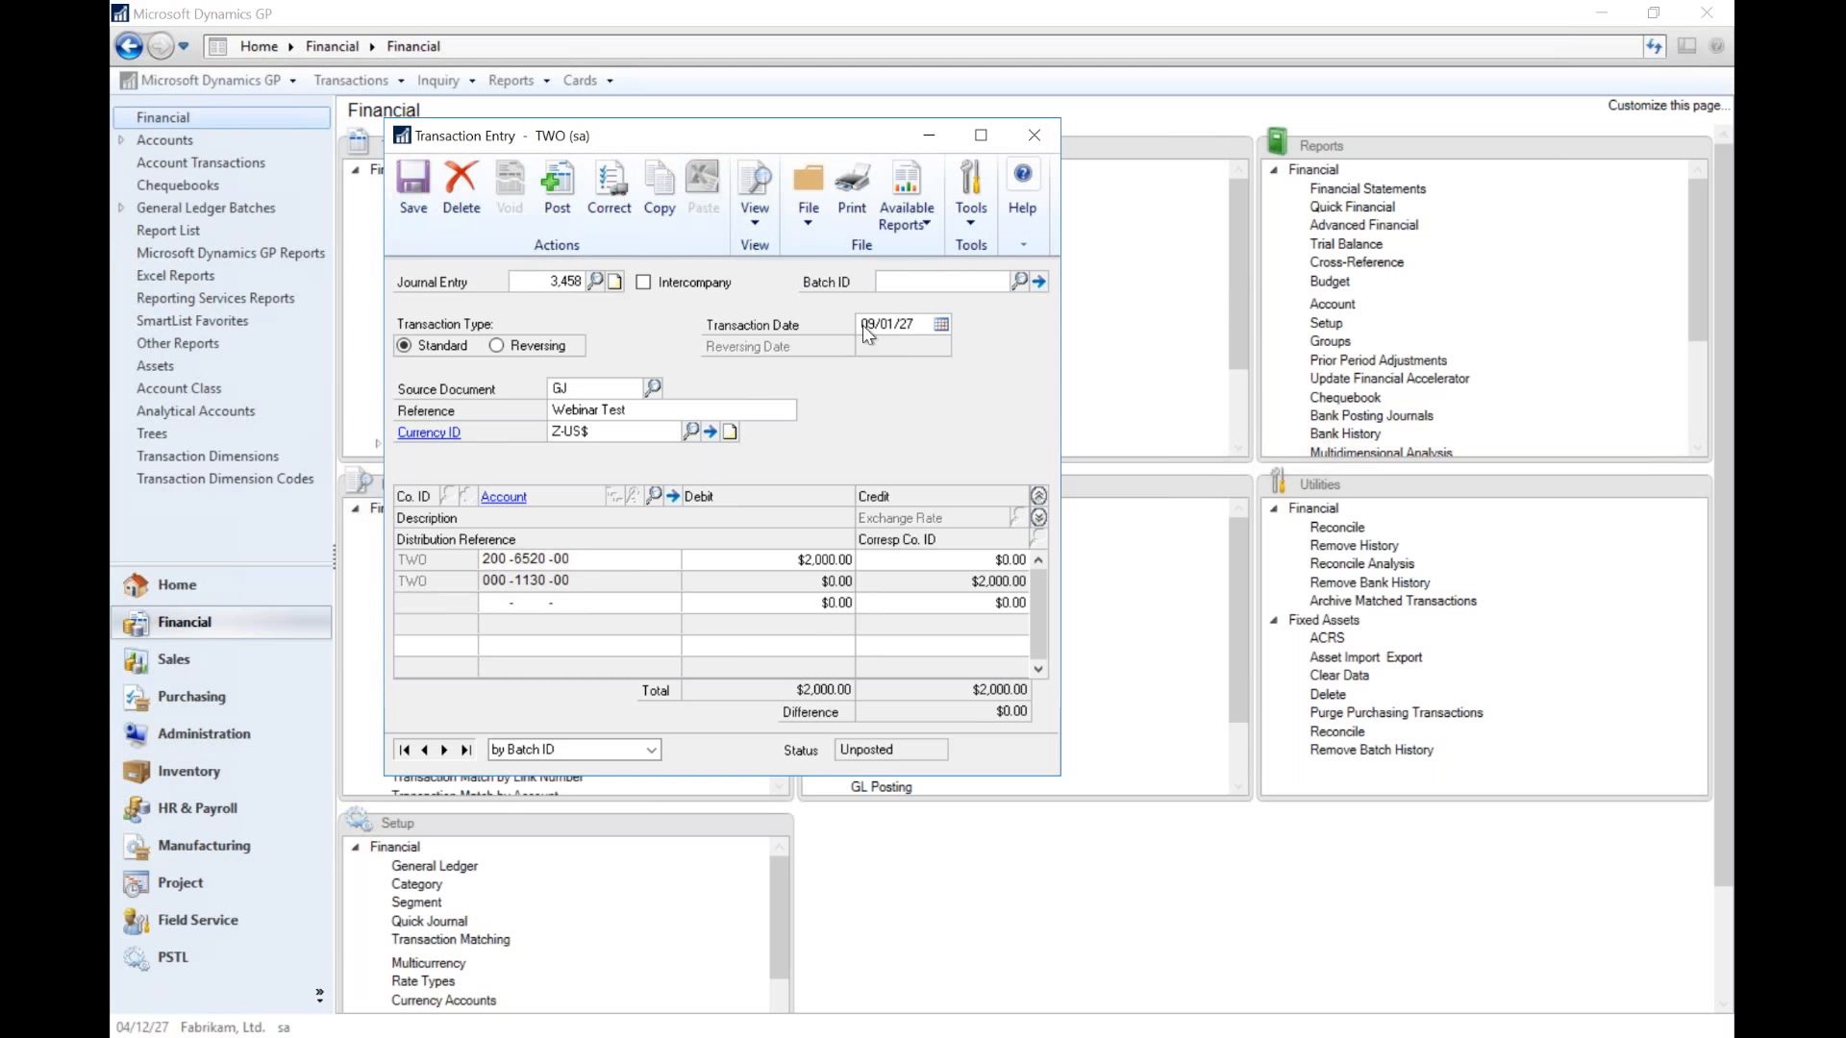
pyautogui.click(558, 187)
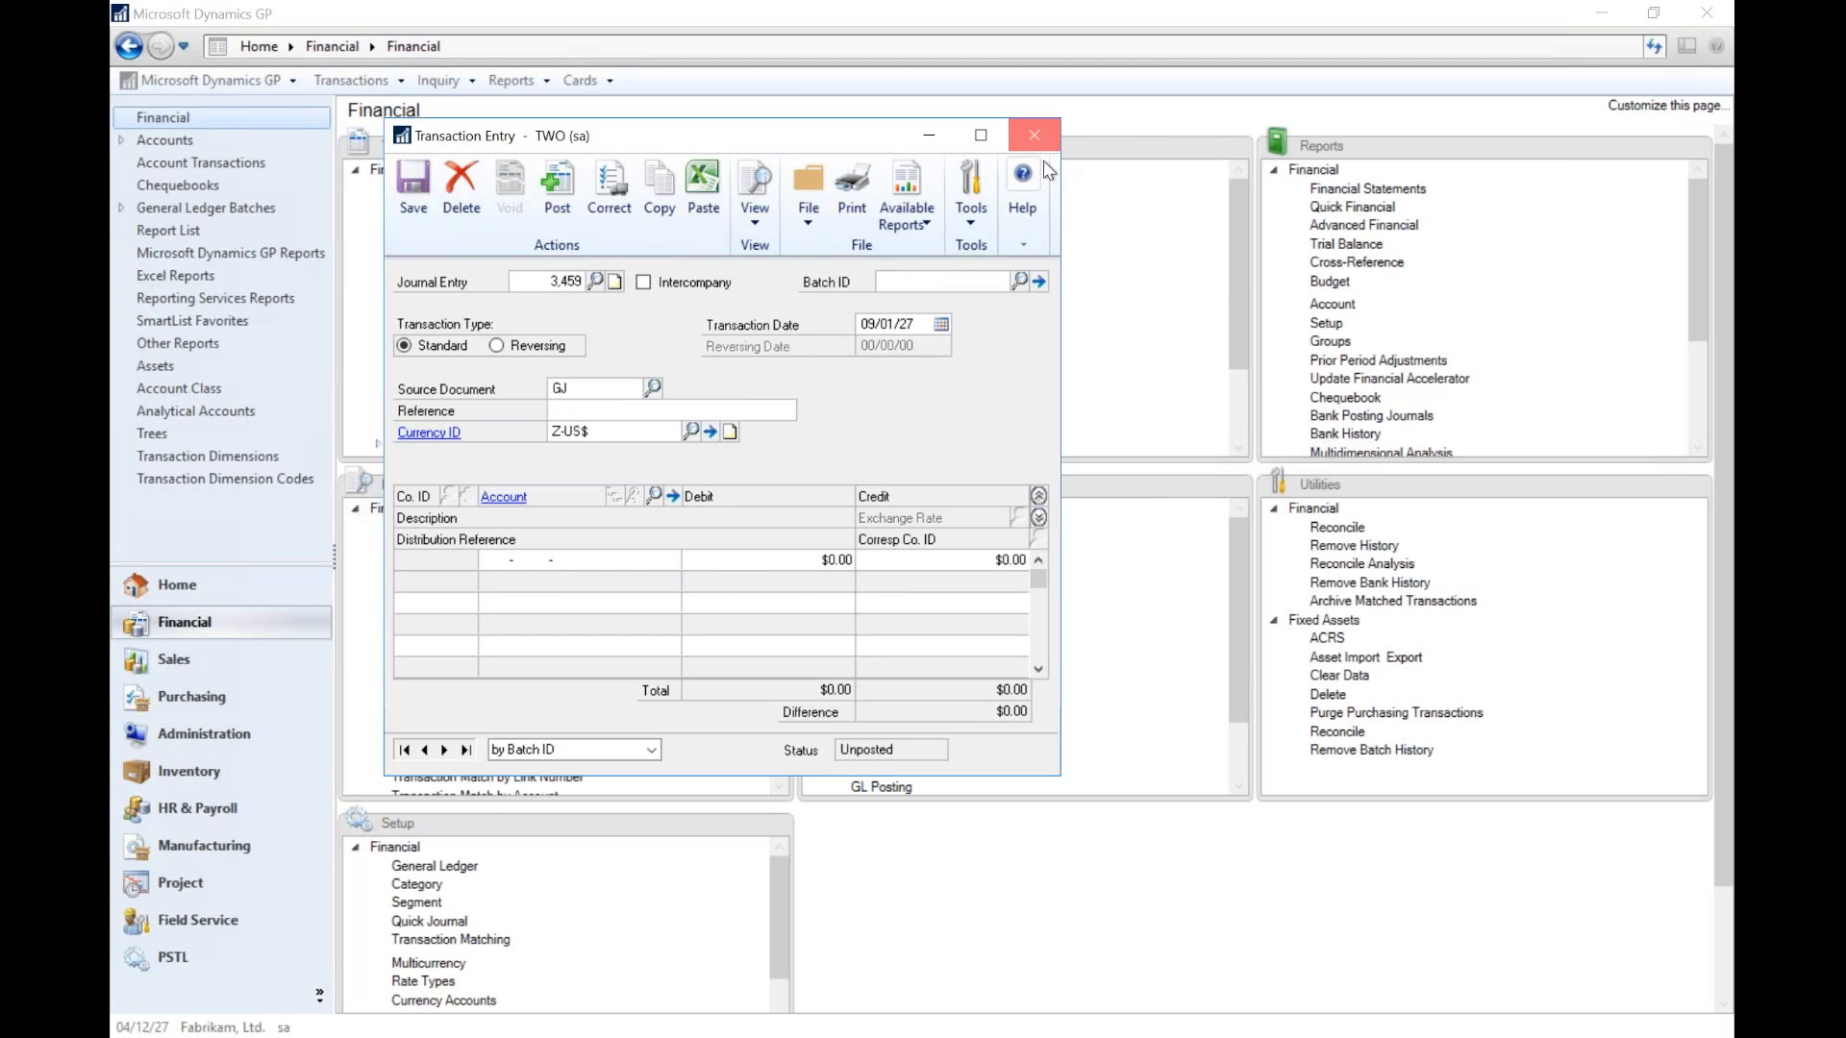
pyautogui.click(1105, 712)
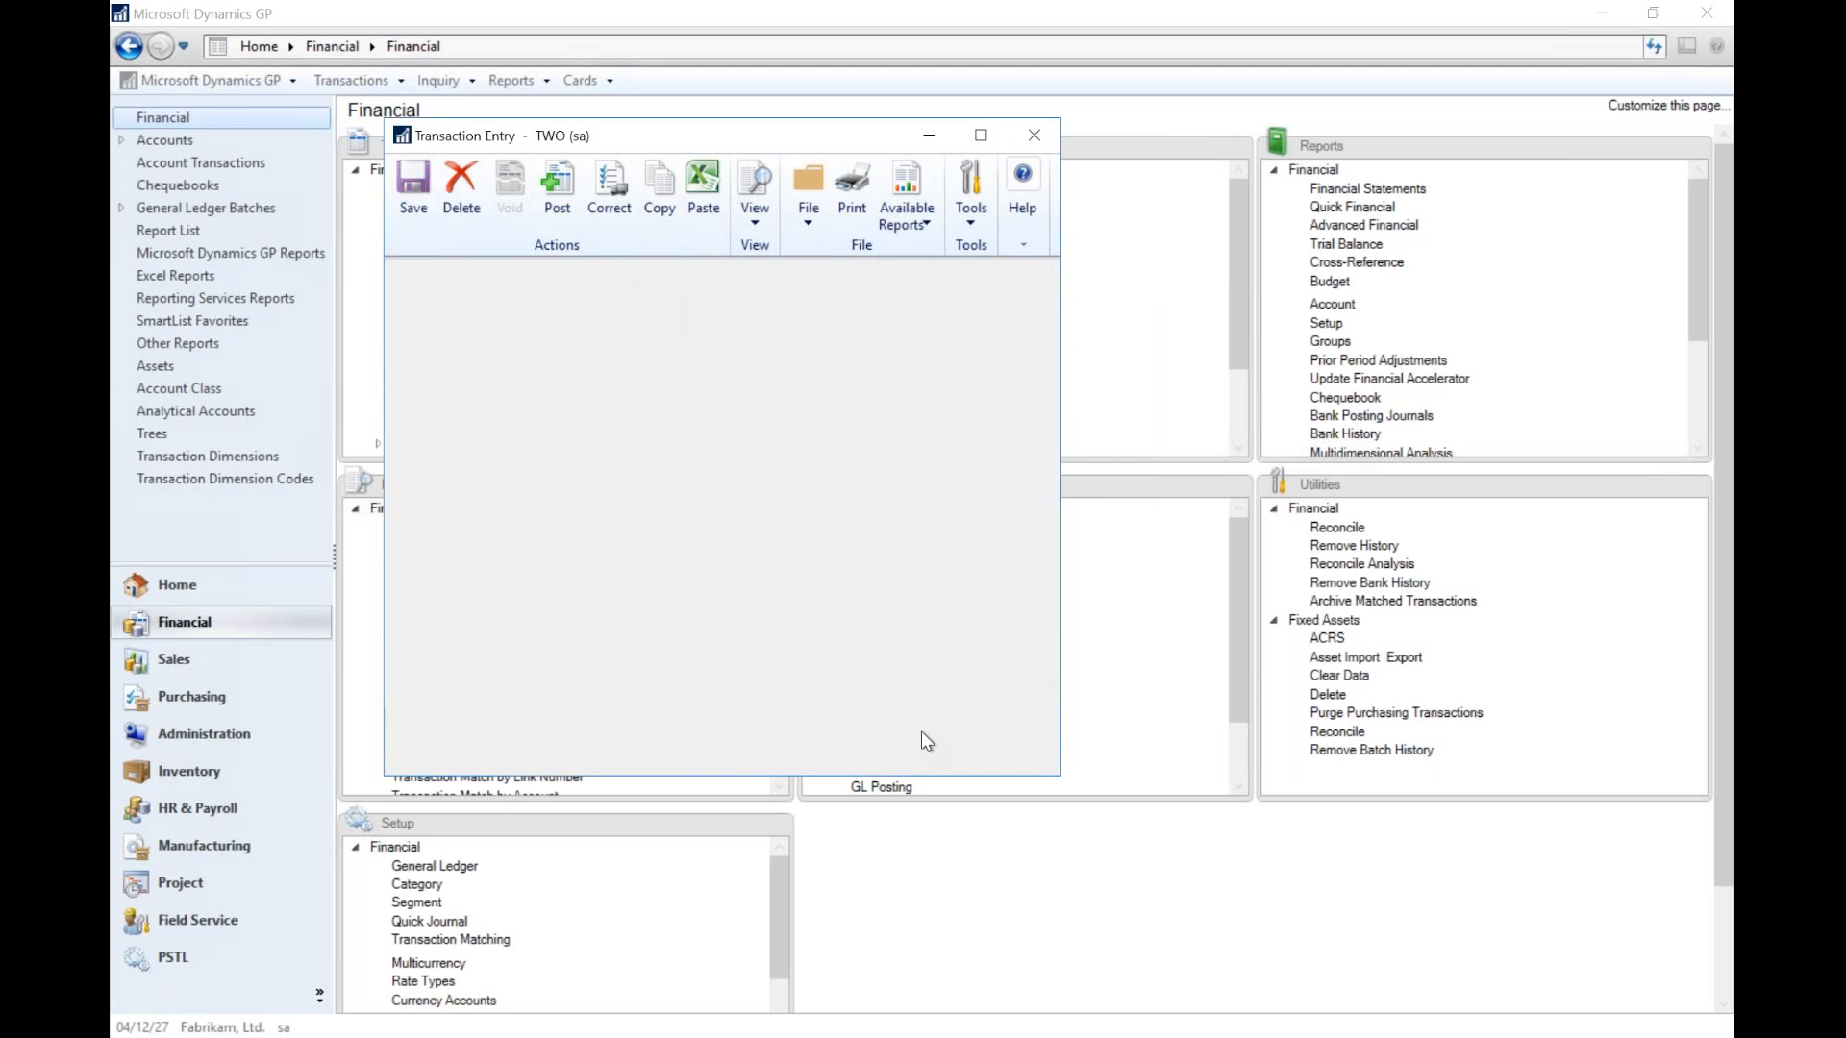
pyautogui.click(223, 582)
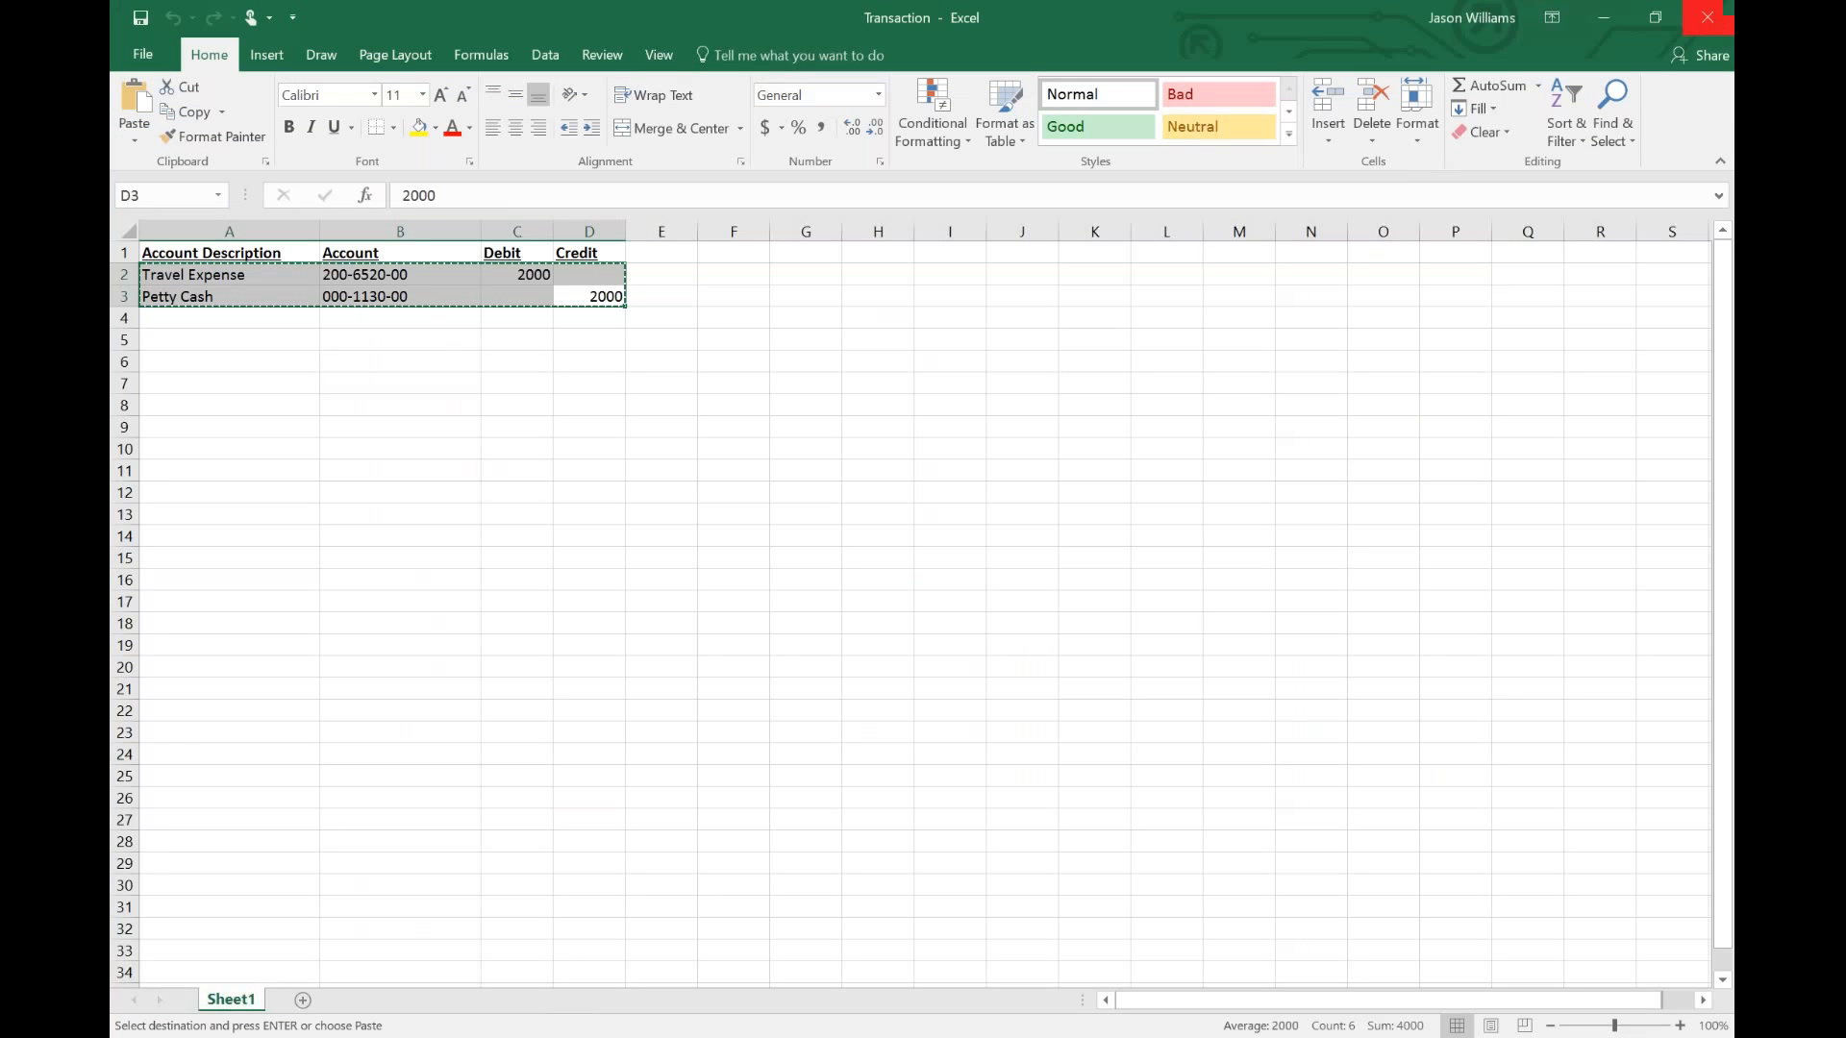
# - Close the Transaction workbook and reopen Budget vs Actual to review its Combined and Chart sheets
pyautogui.click(1707, 17)
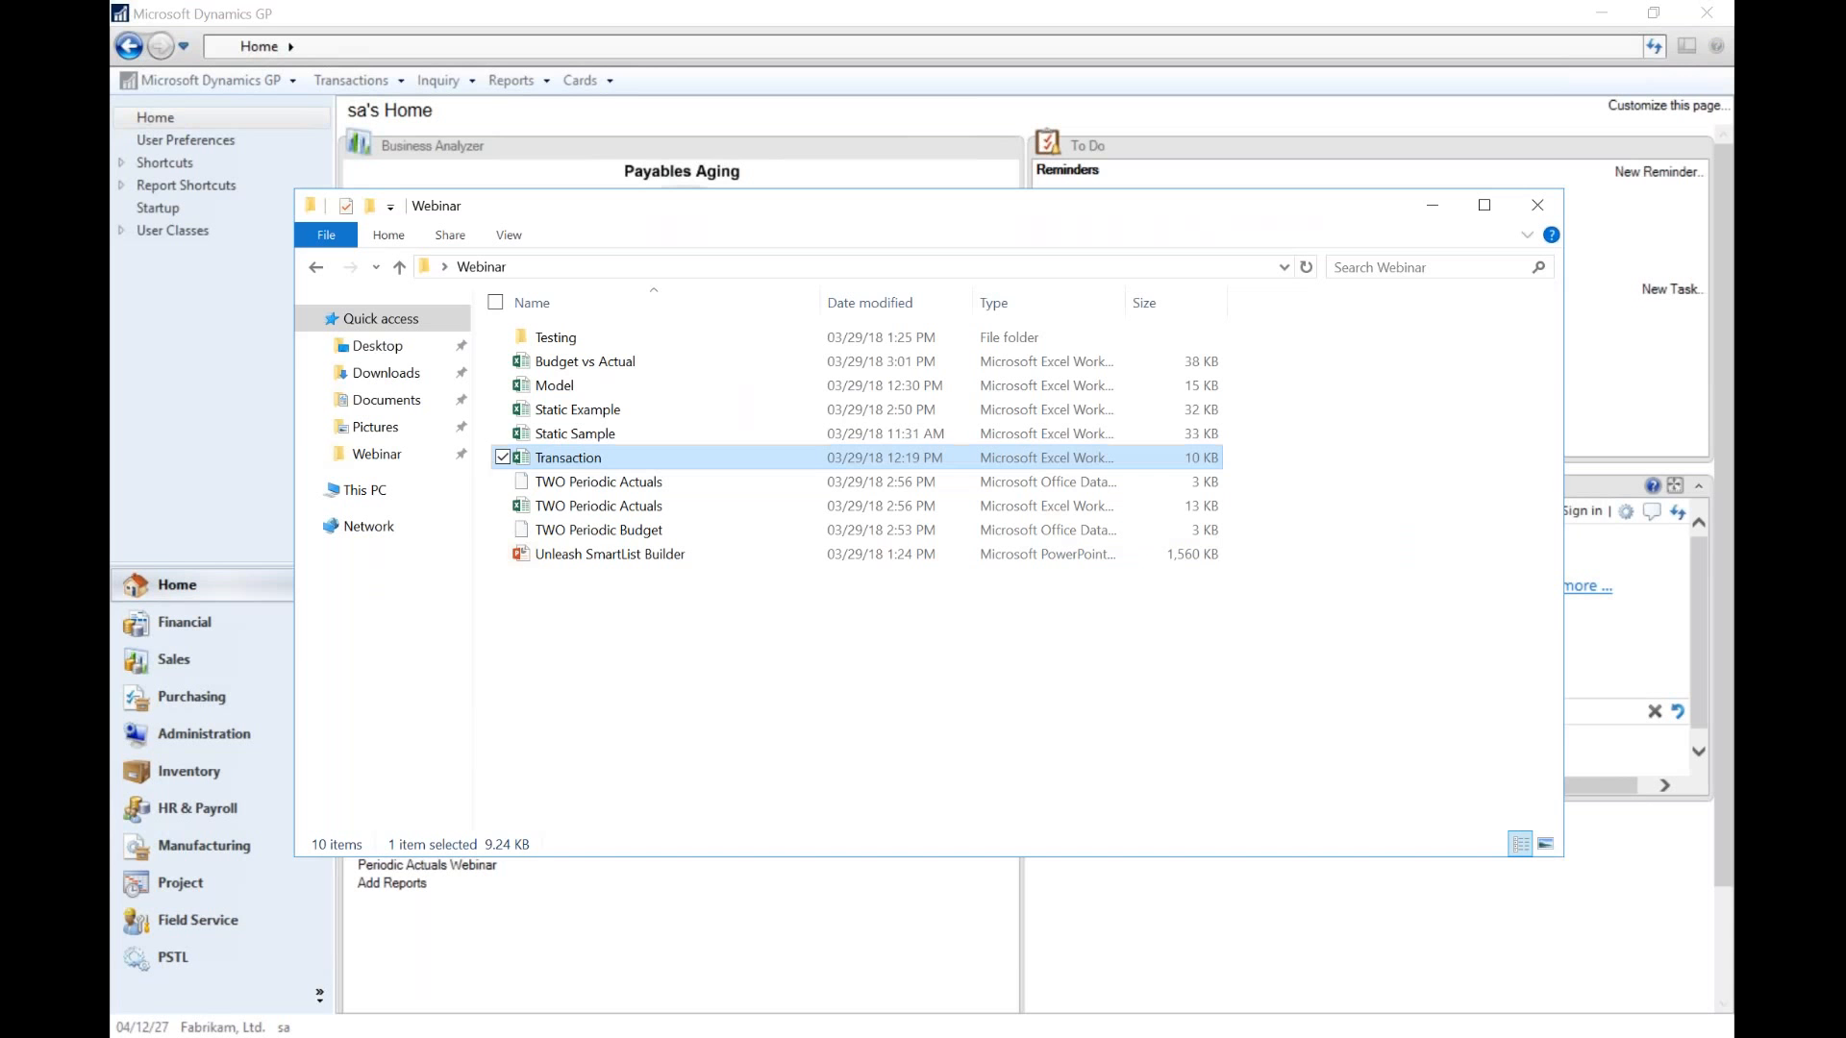
pyautogui.click(584, 362)
pyautogui.doubleClick(584, 361)
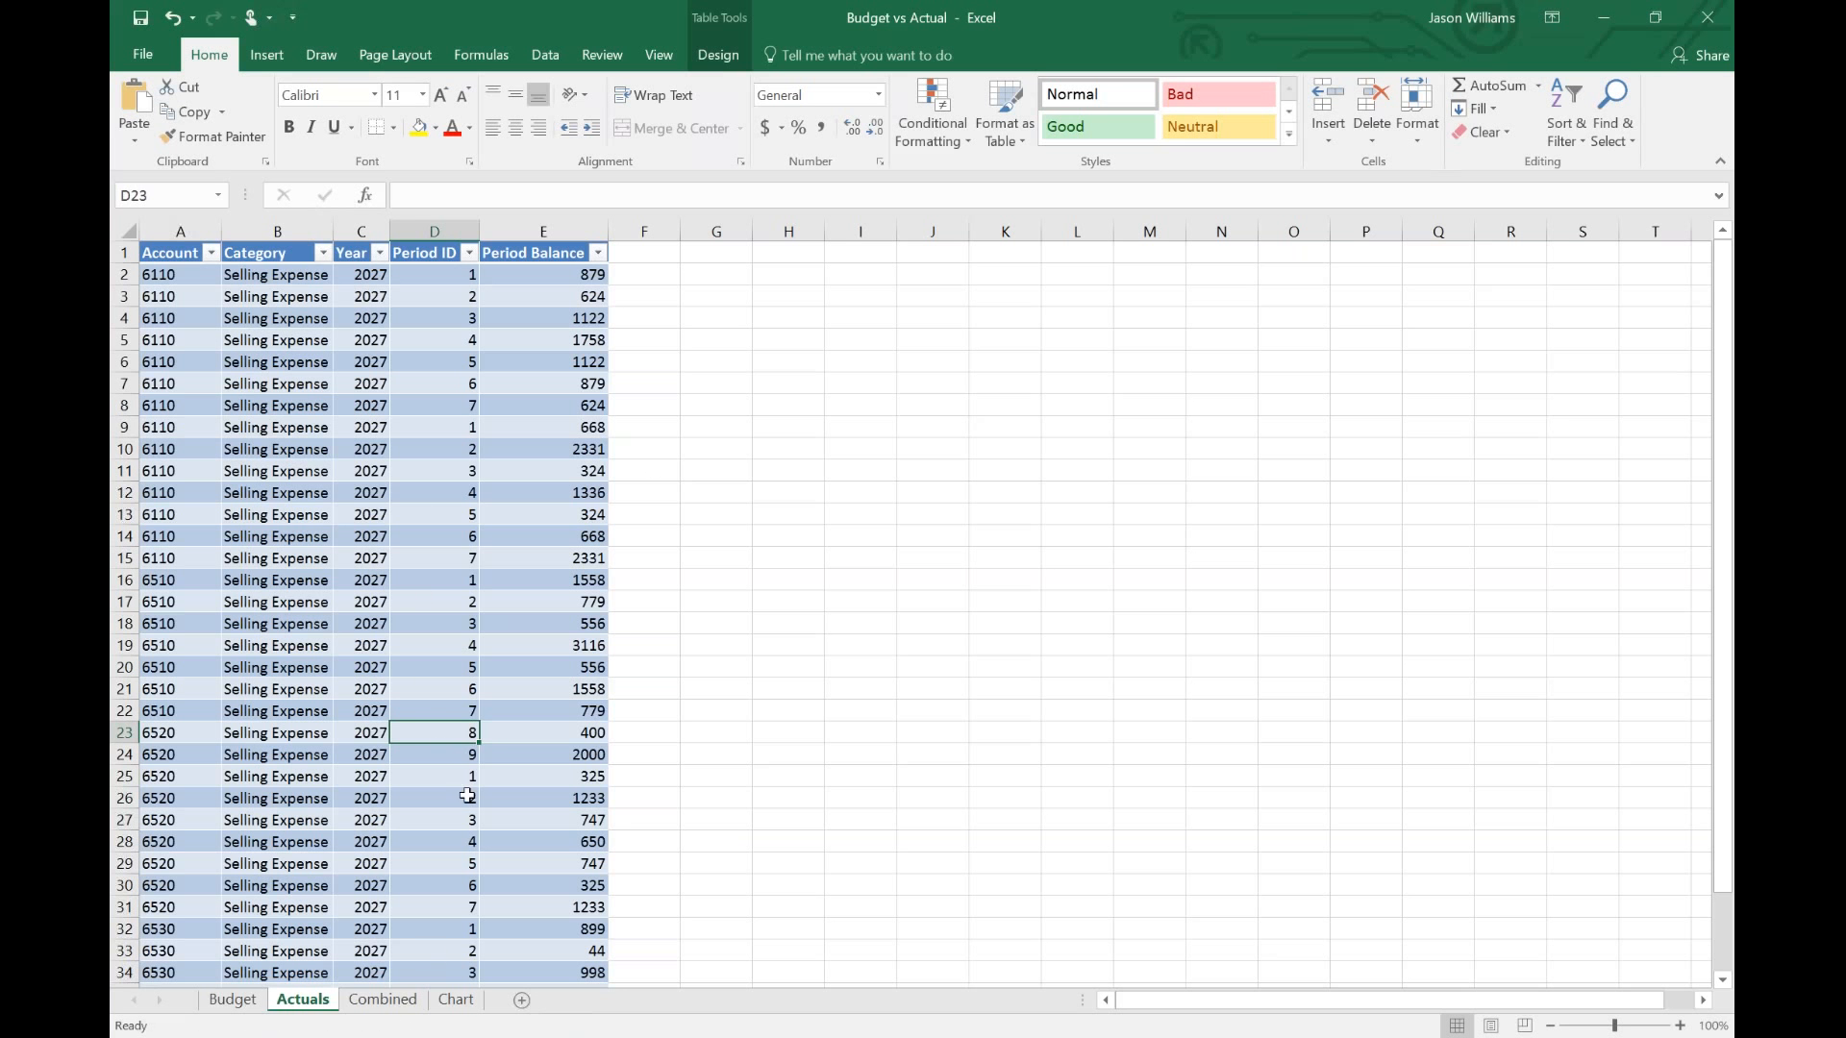
pyautogui.click(399, 1001)
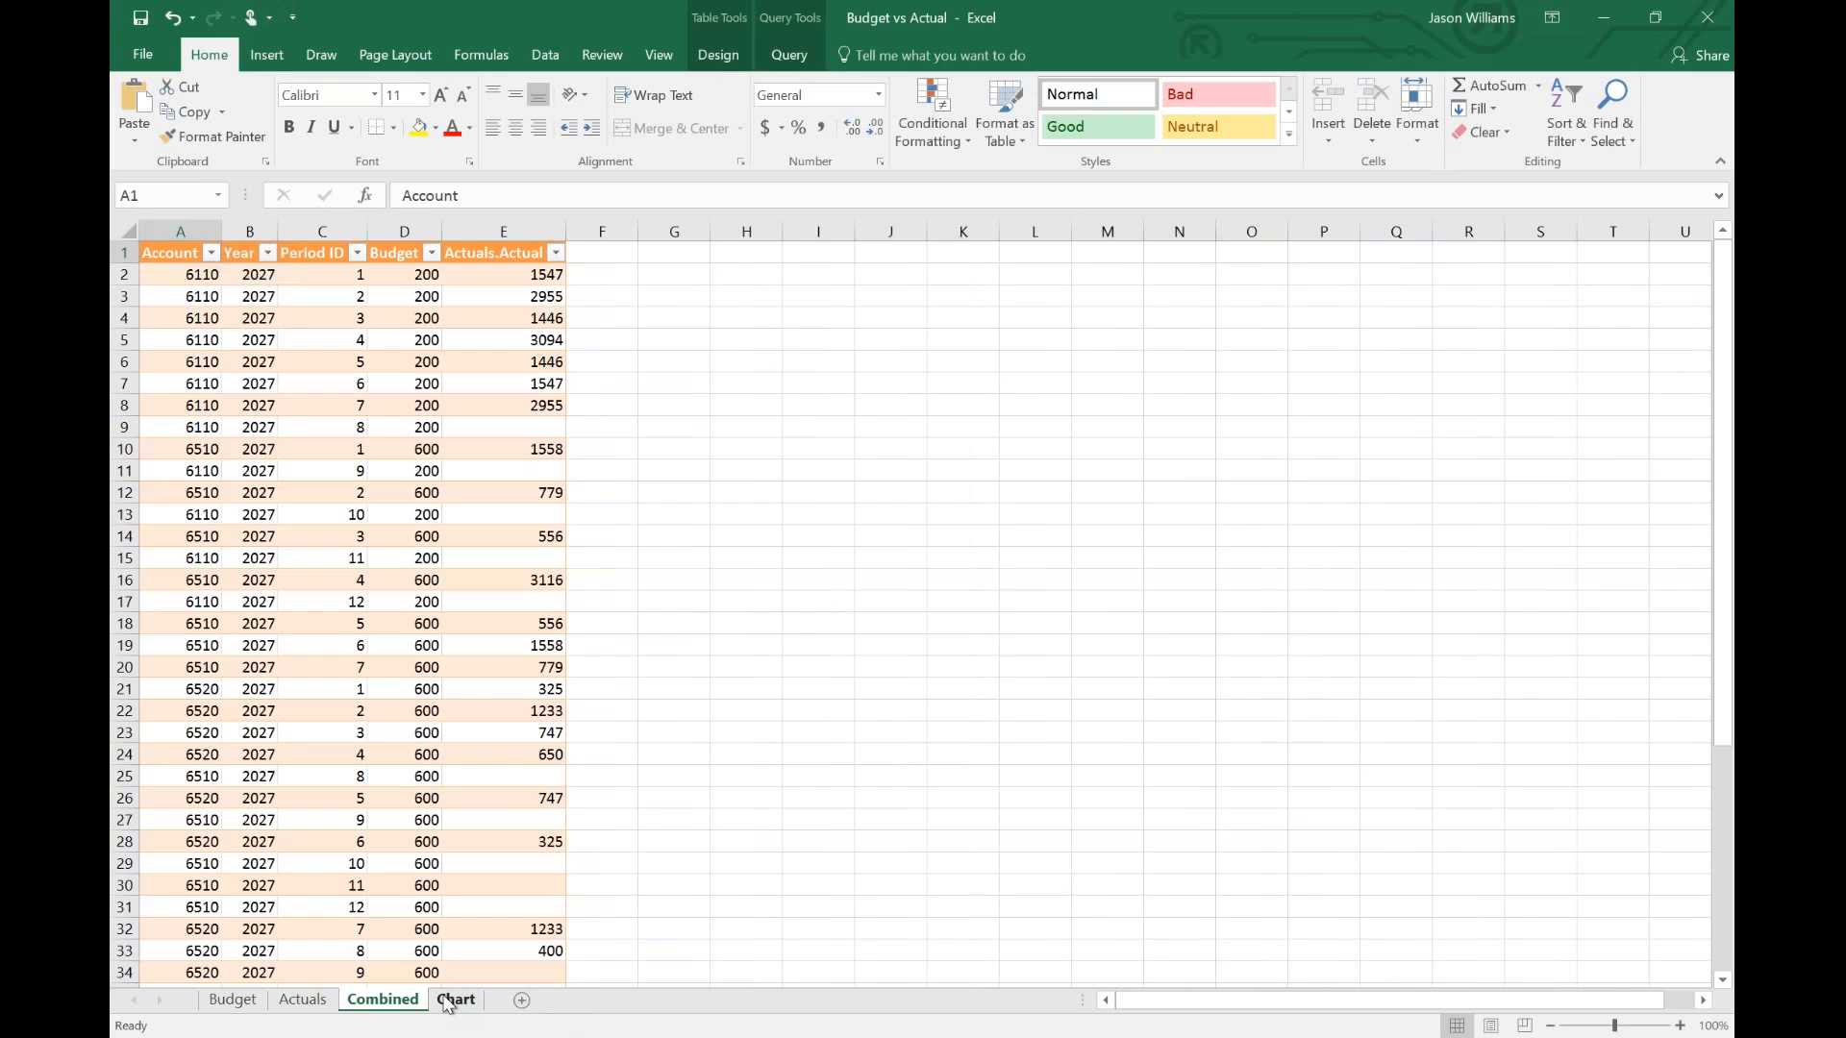
pyautogui.click(449, 1001)
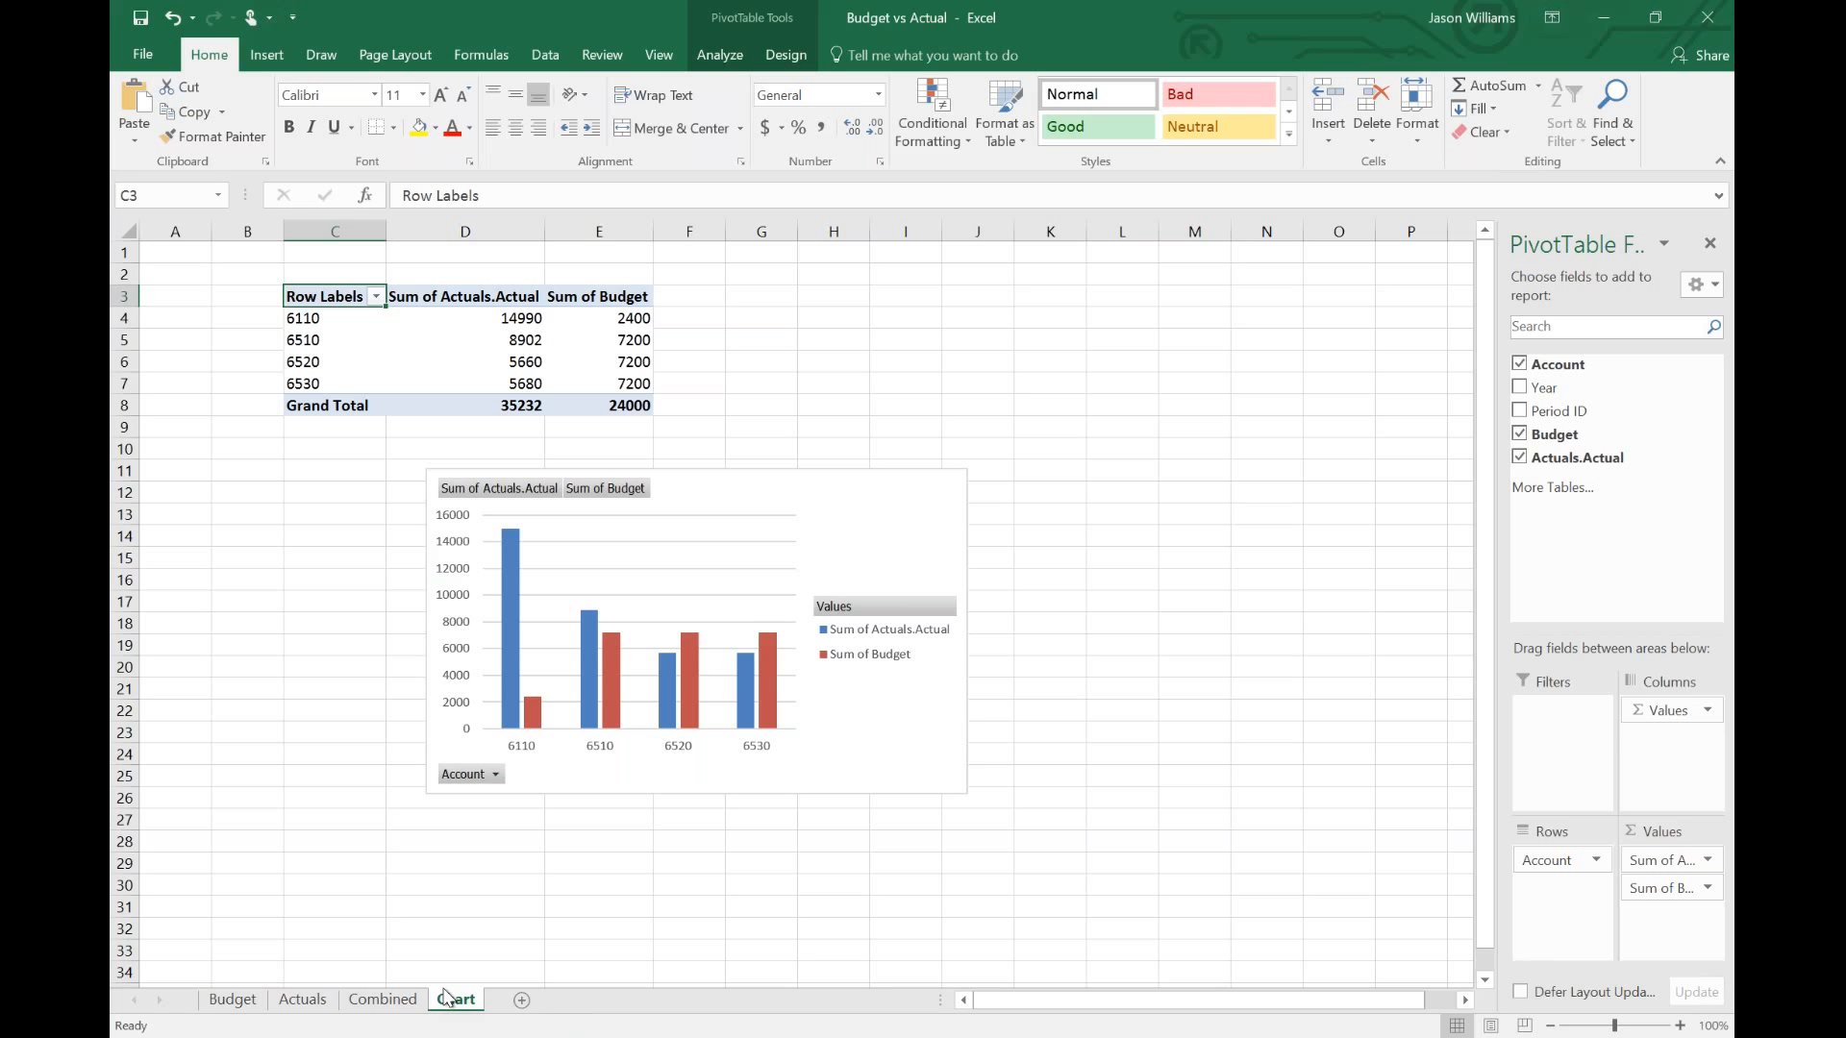
# - Switch to the Unleash SmartList Builder presentation in PowerPoint and start the slide show from slide 7
pyautogui.hotkey('alt', 'Tab')
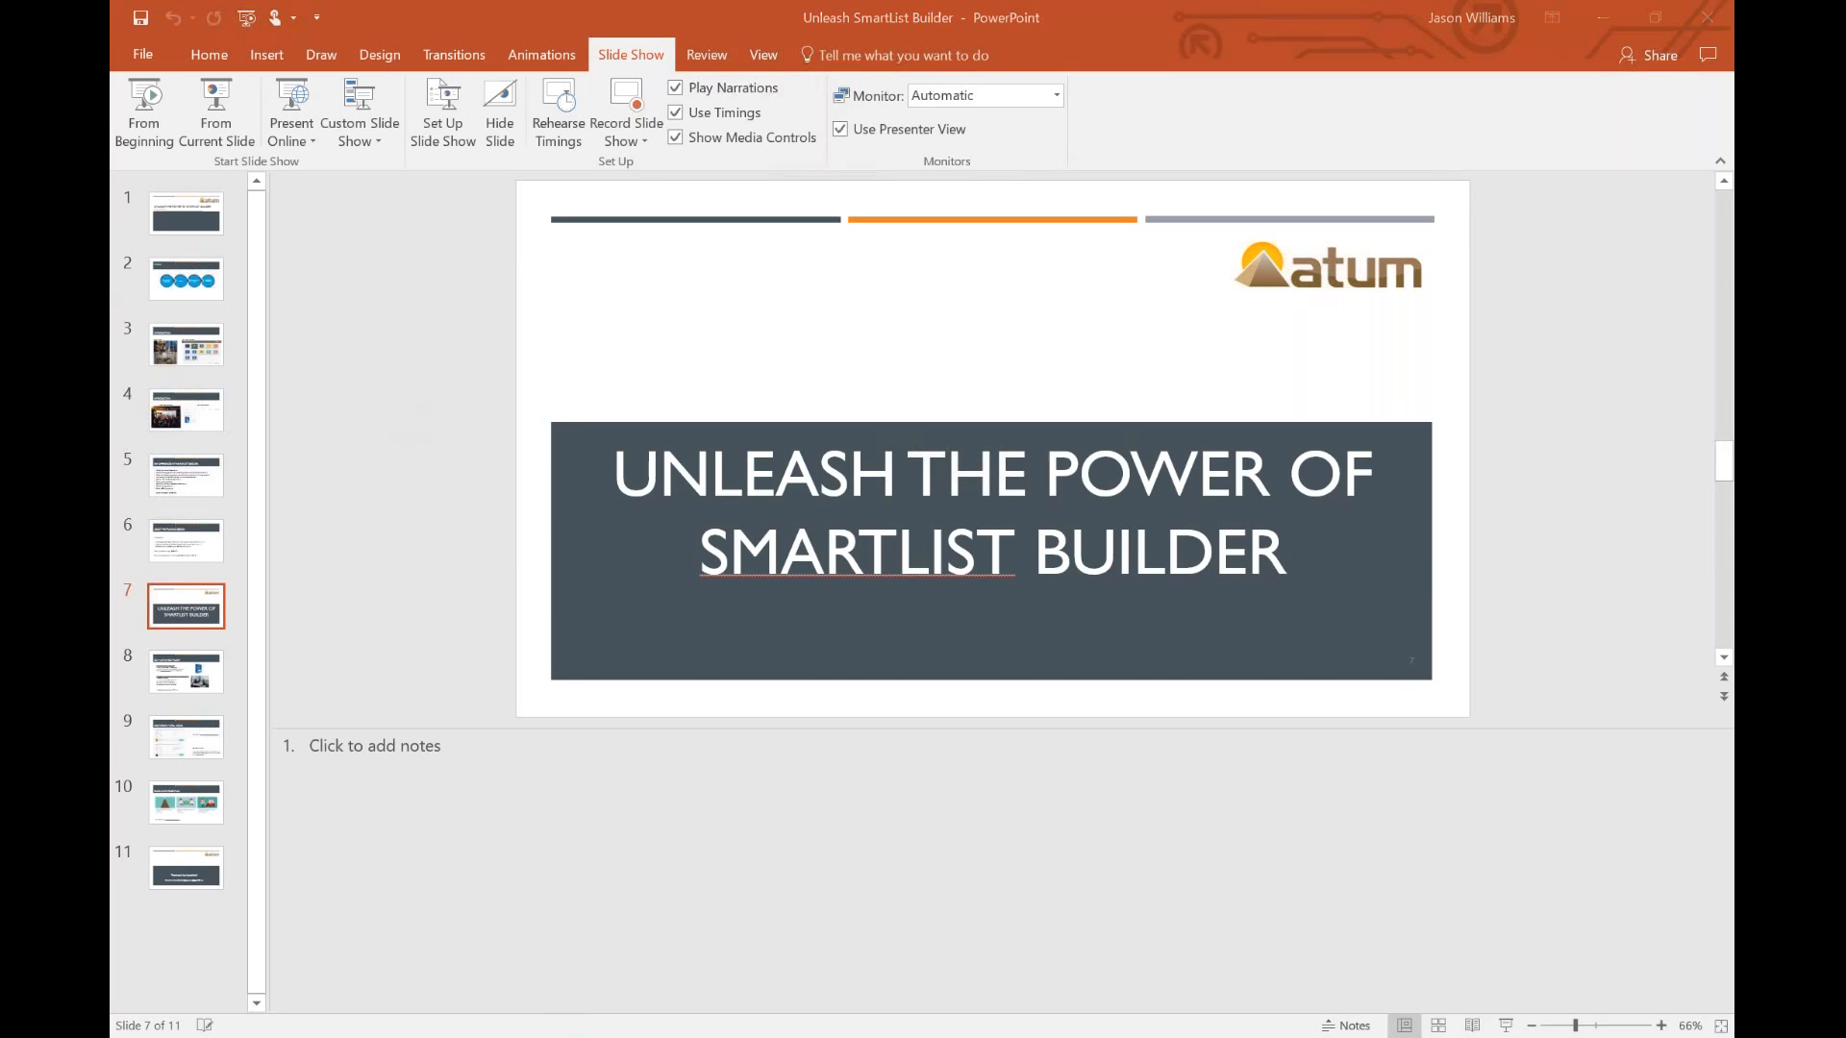
pyautogui.hotkey('shift', 'F5')
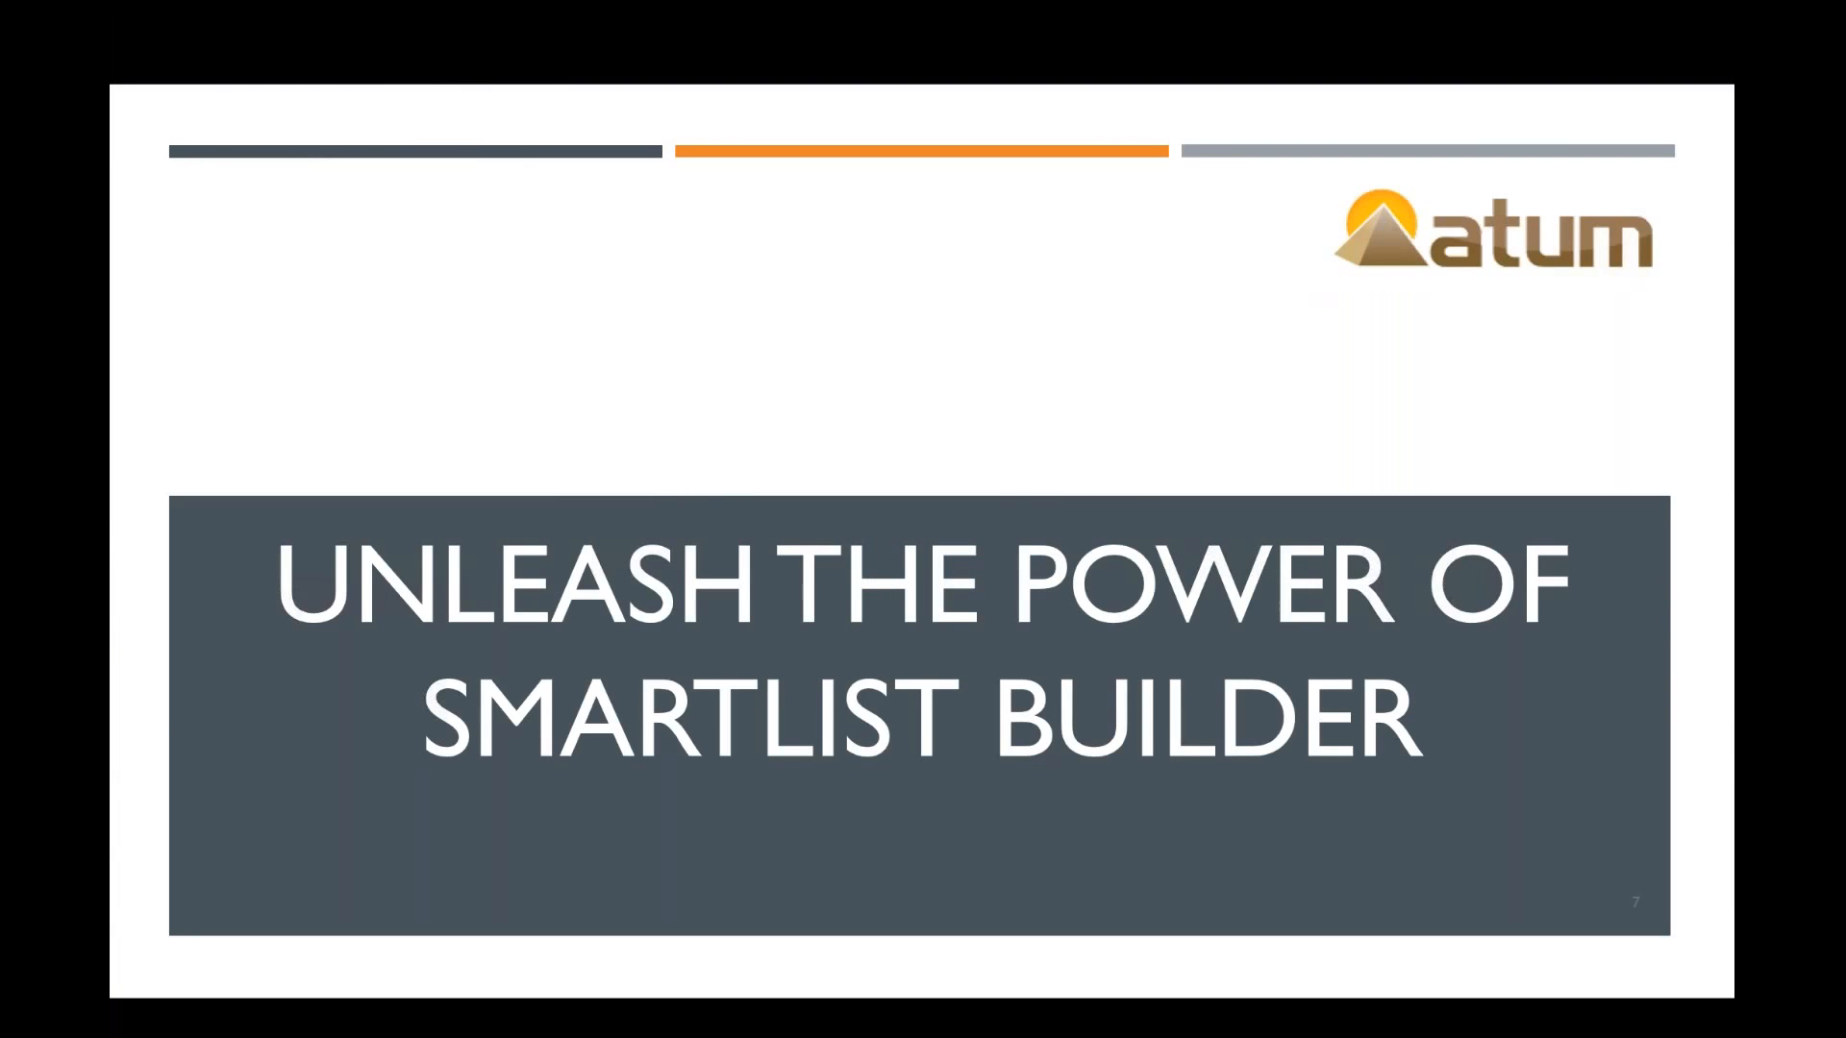